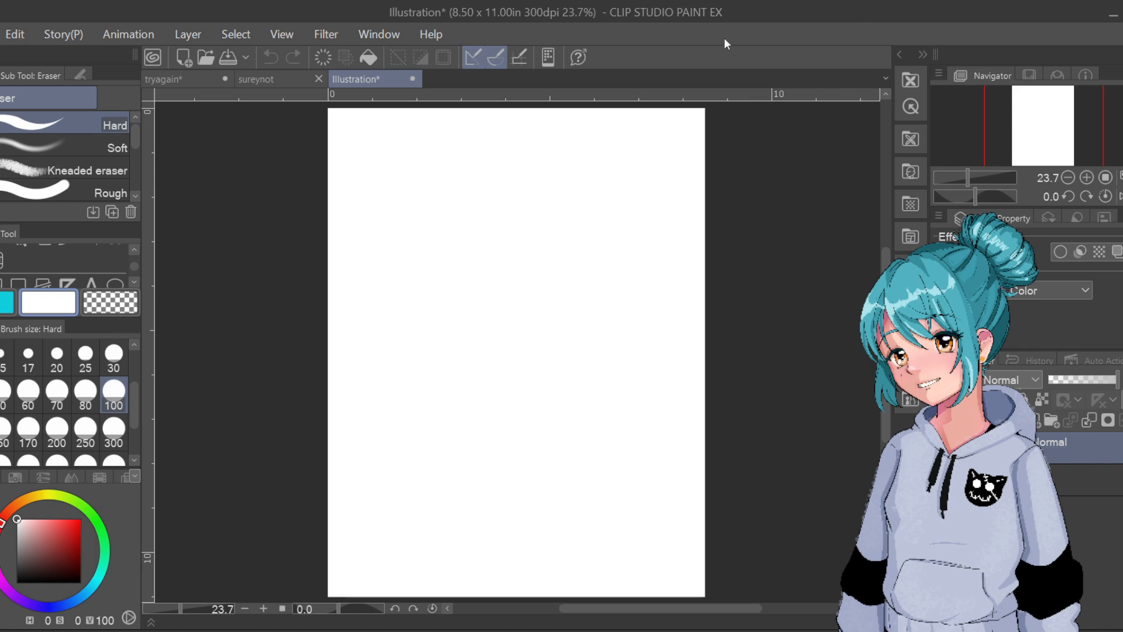
# Paste the copied character image, enlarge it to the full canvas height and apply the transformation
pyautogui.hotkey('ctrl', 'v')
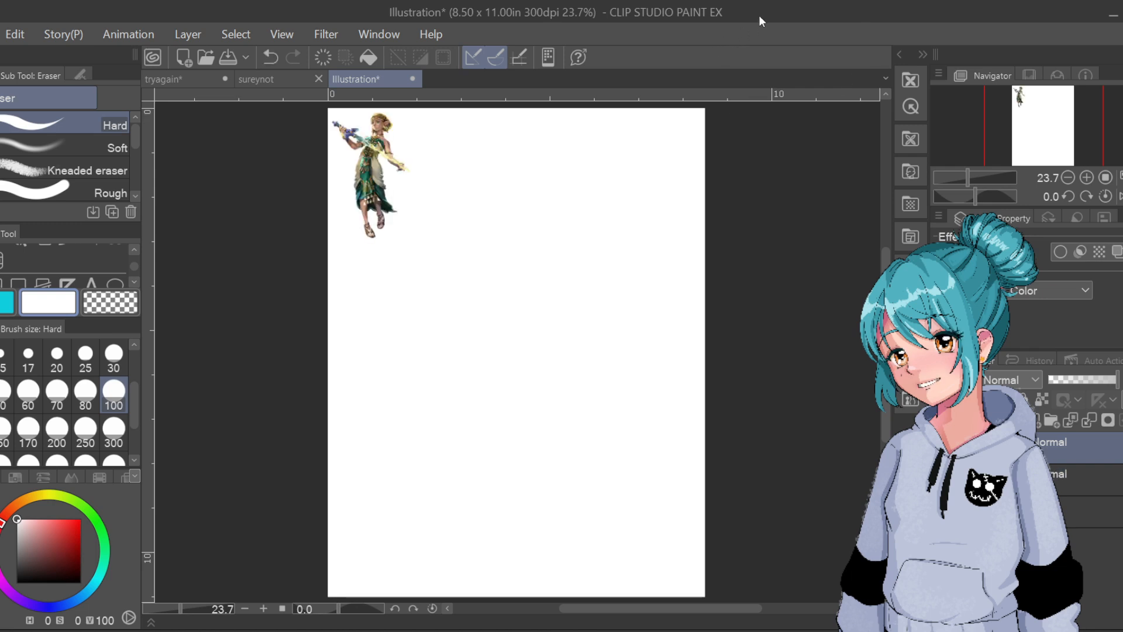
pyautogui.hotkey('ctrl', 't')
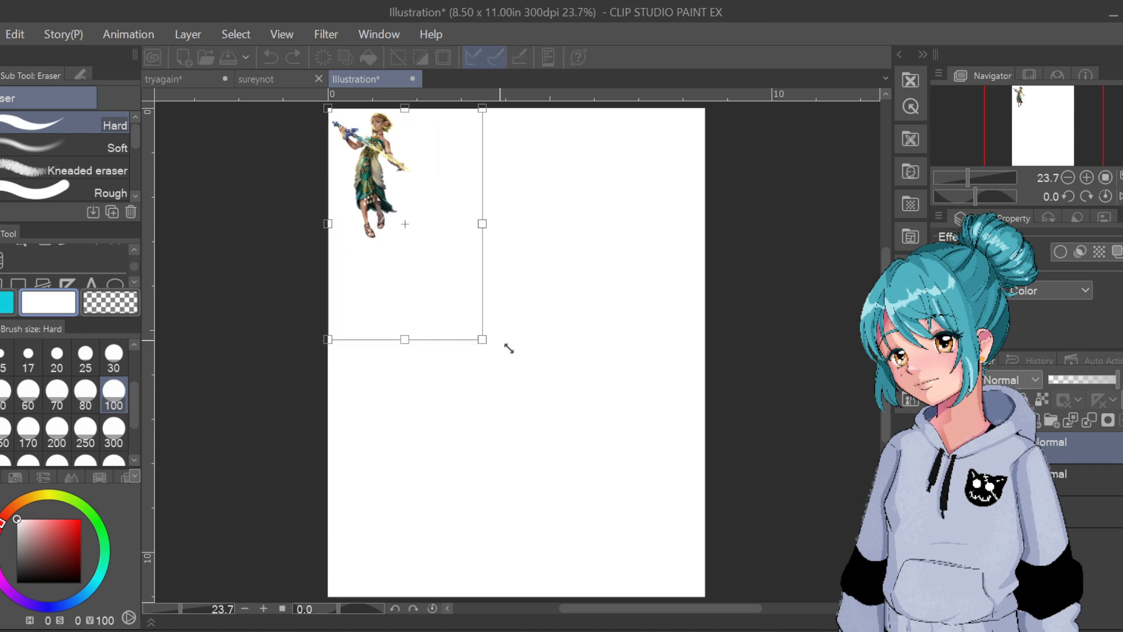
pyautogui.moveTo(509, 348); pyautogui.dragTo(693, 595)
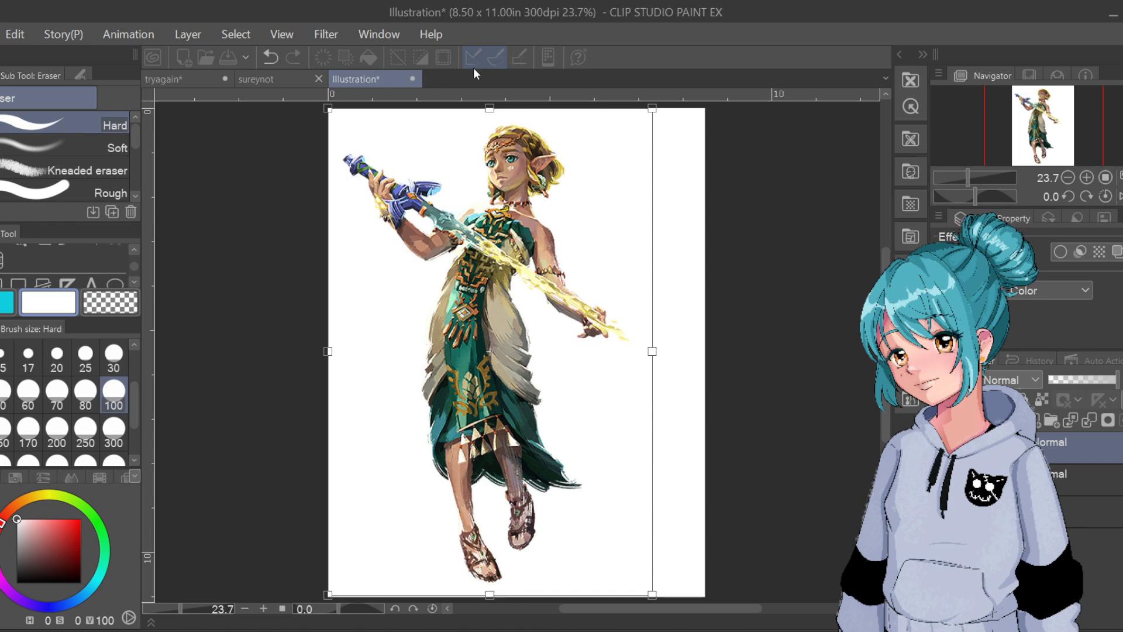
pyautogui.click(1100, 416)
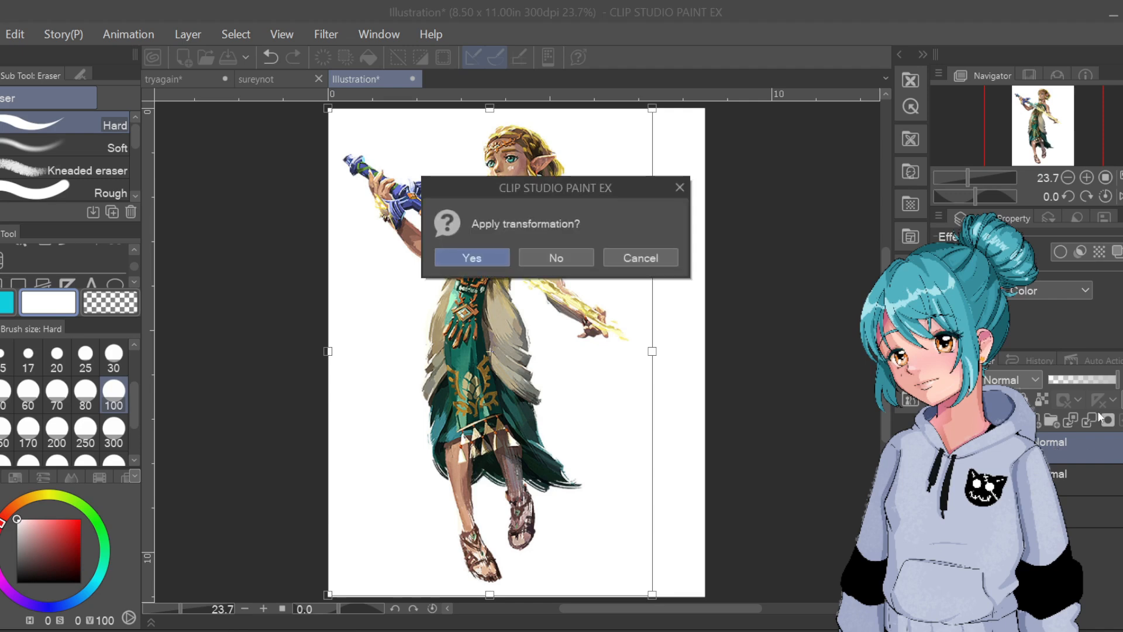
pyautogui.click(495, 263)
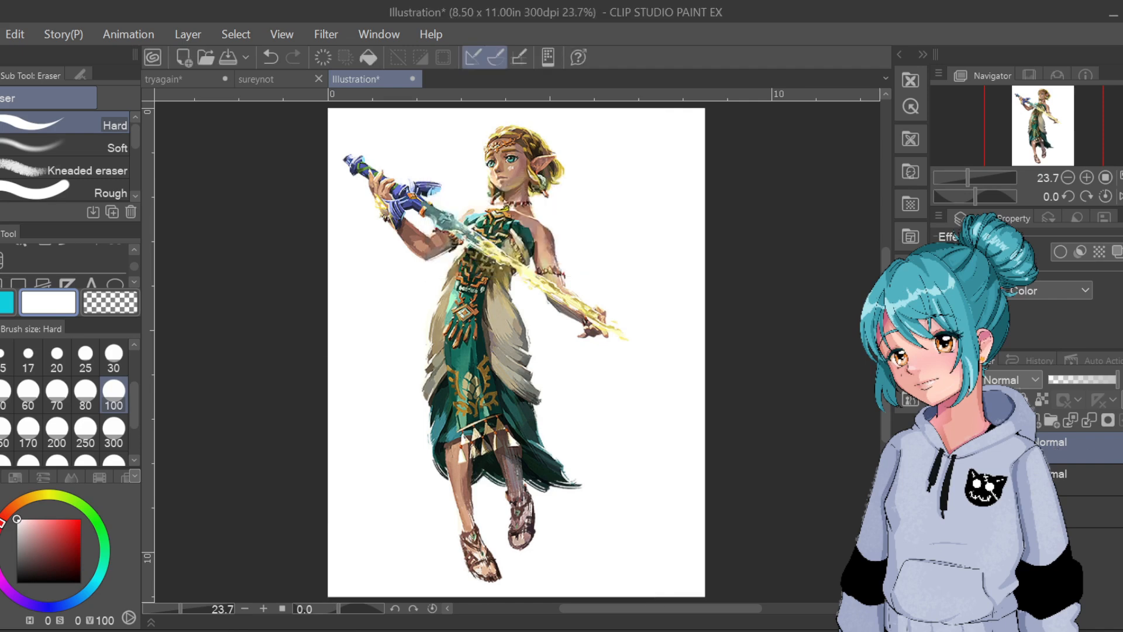
# Delete the pasted character image from the canvas
pyautogui.press('Delete')
pyautogui.click(555, 256)
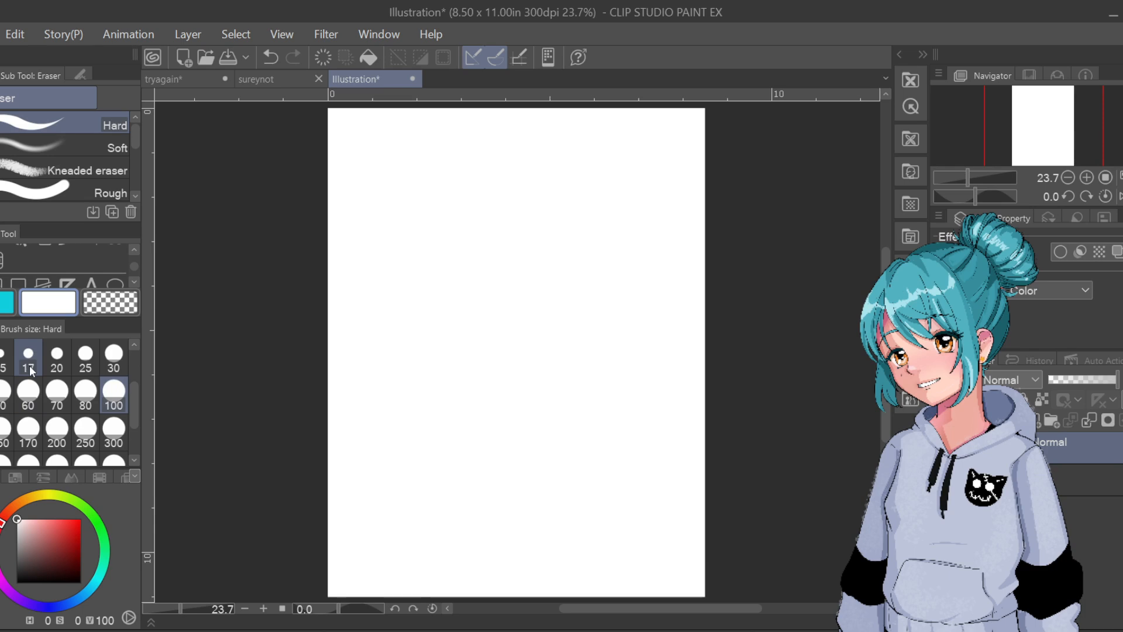
# Set the secondary colour to a bright red and make the cyan main colour active
pyautogui.click(76, 521)
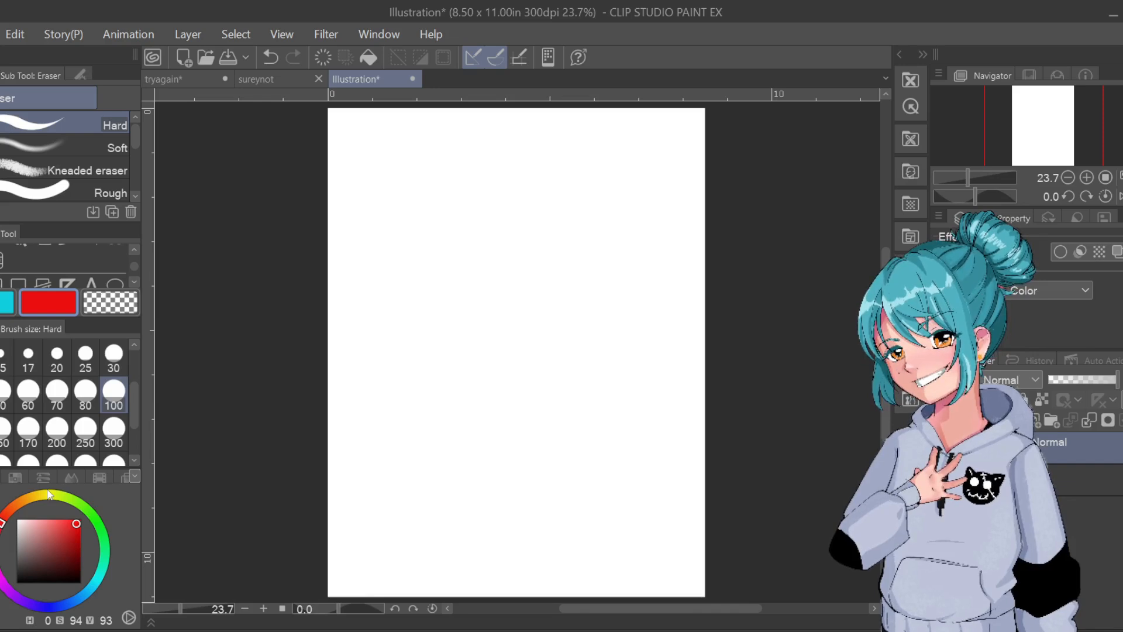
pyautogui.press('x')
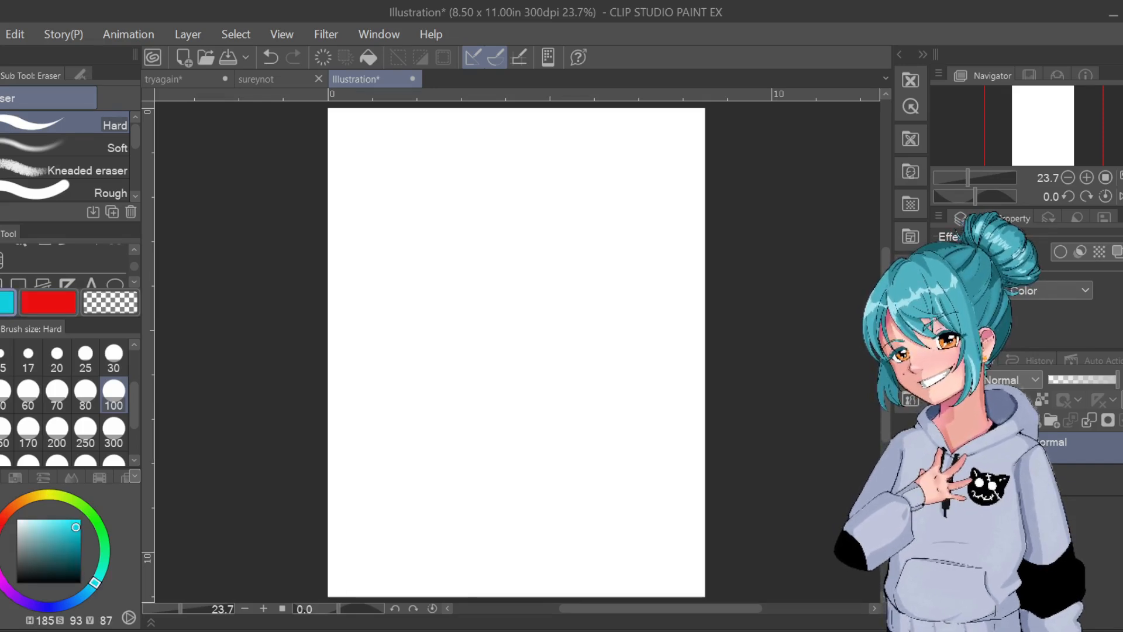
pyautogui.click(120, 418)
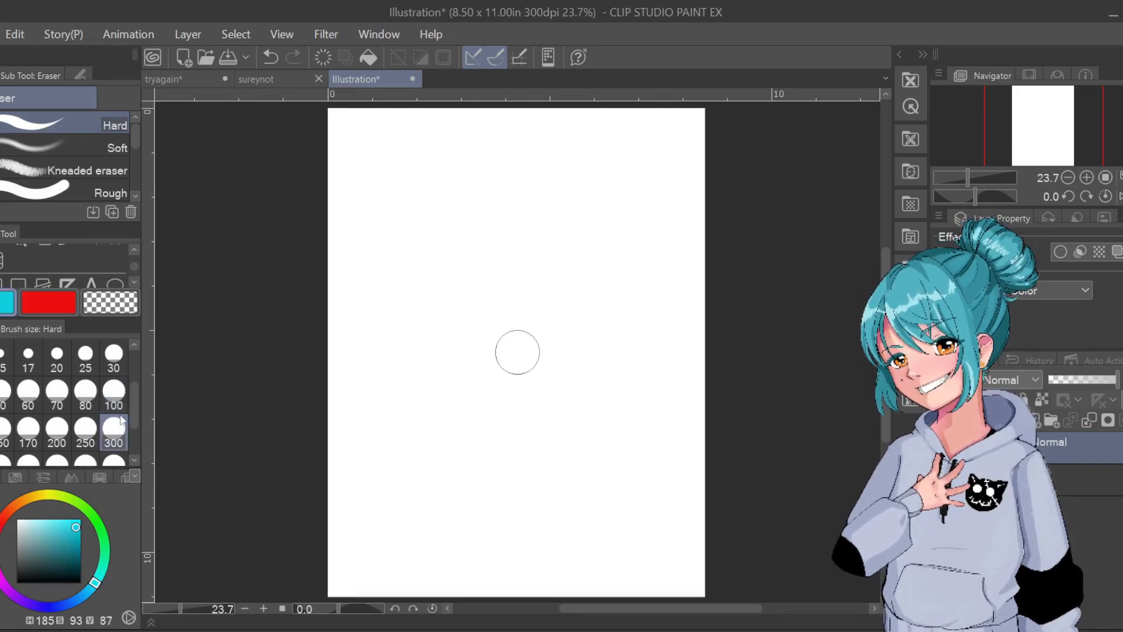
pyautogui.click(114, 393)
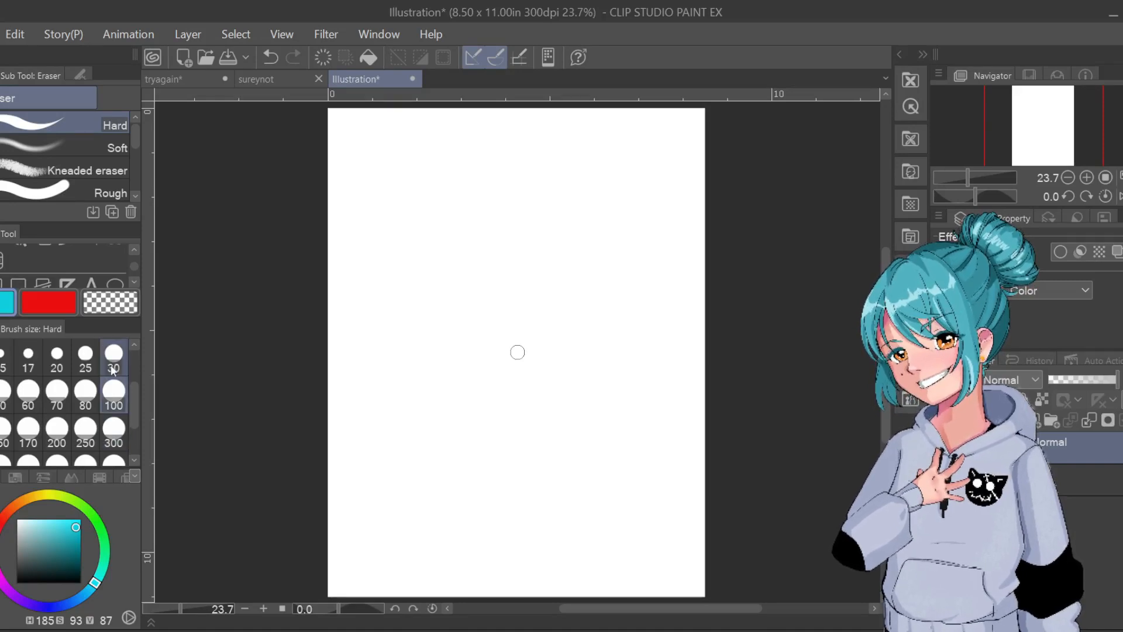
pyautogui.scroll(1, 516, 351)
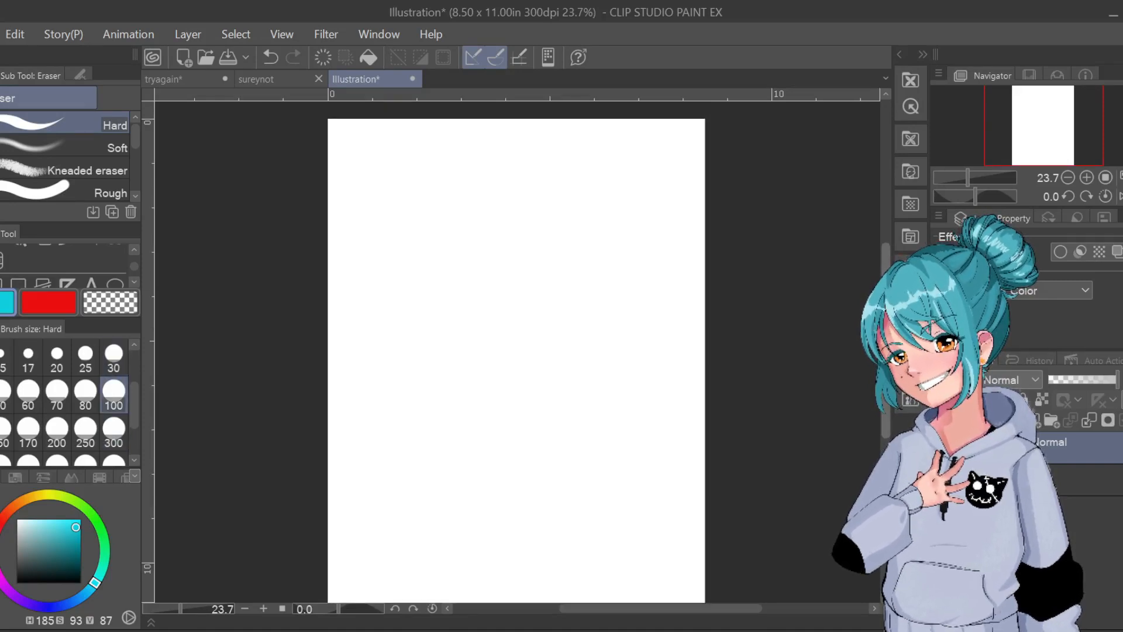
pyautogui.scroll(-2, 517, 351)
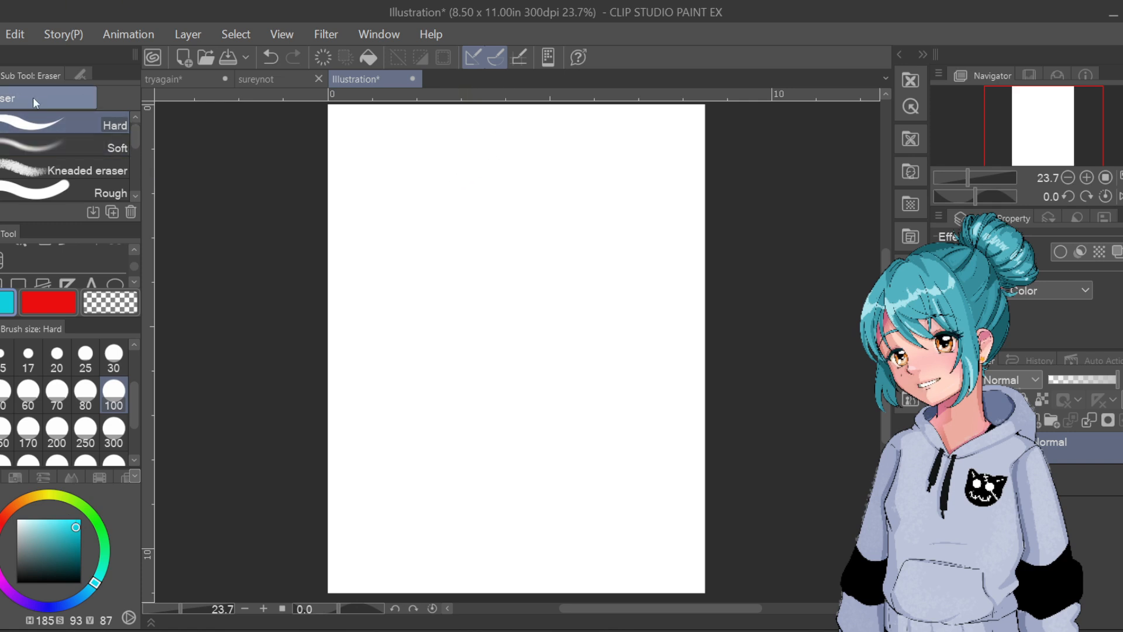
# Sketch an egg-shaped head outline in cyan with the G-pen at size 30 on the upper half of the canvas
pyautogui.scroll(2, 132, 245)
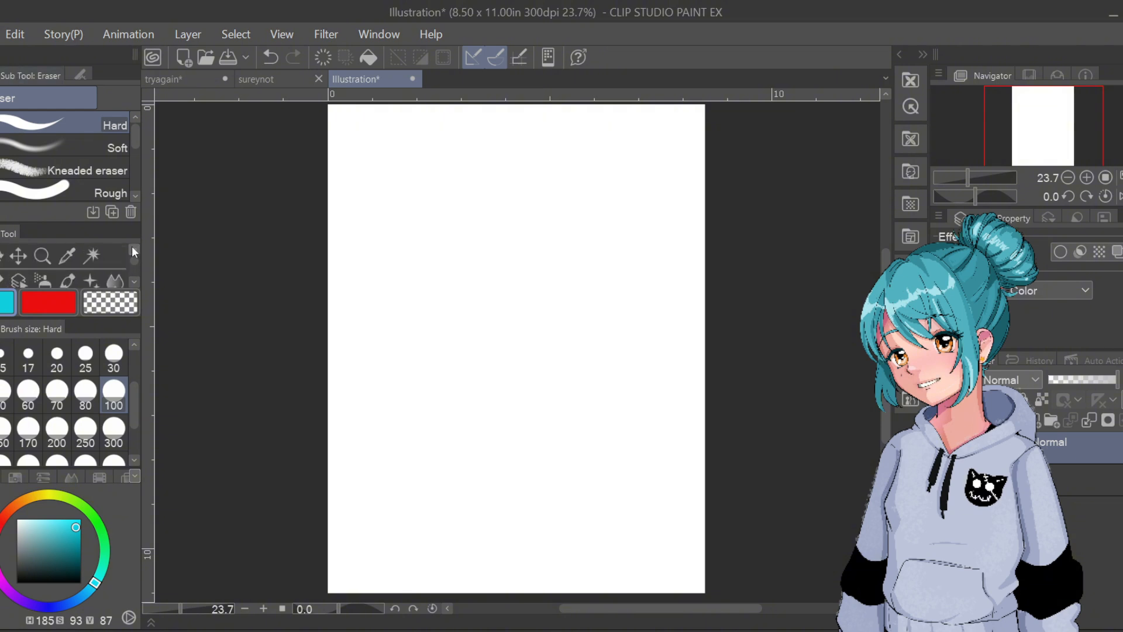
pyautogui.click(2, 255)
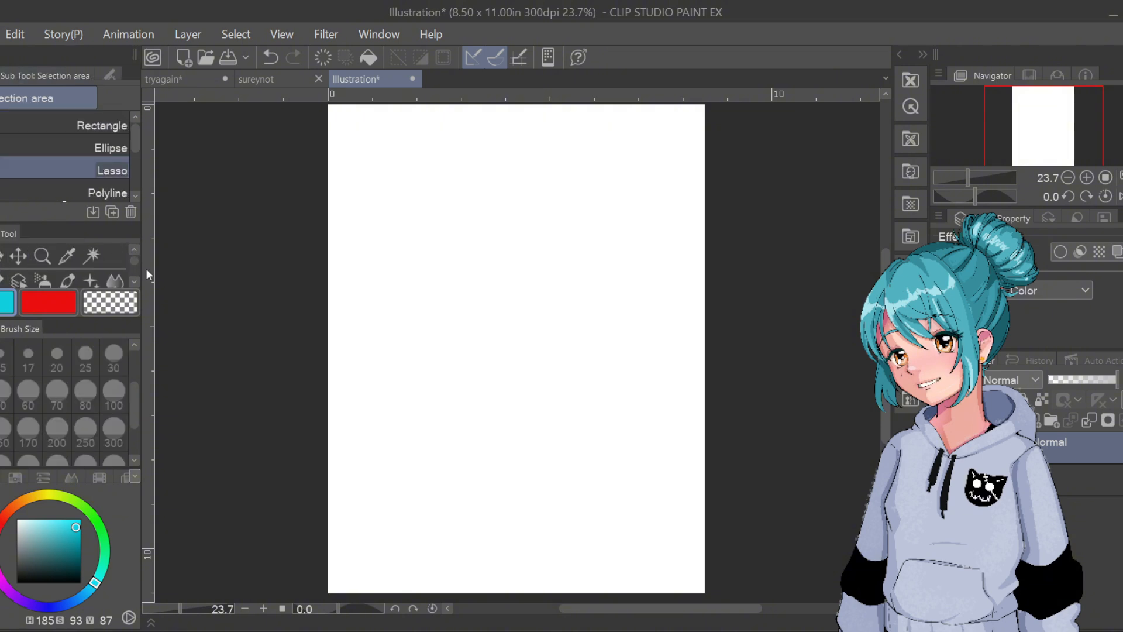
pyautogui.click(134, 281)
pyautogui.click(2, 259)
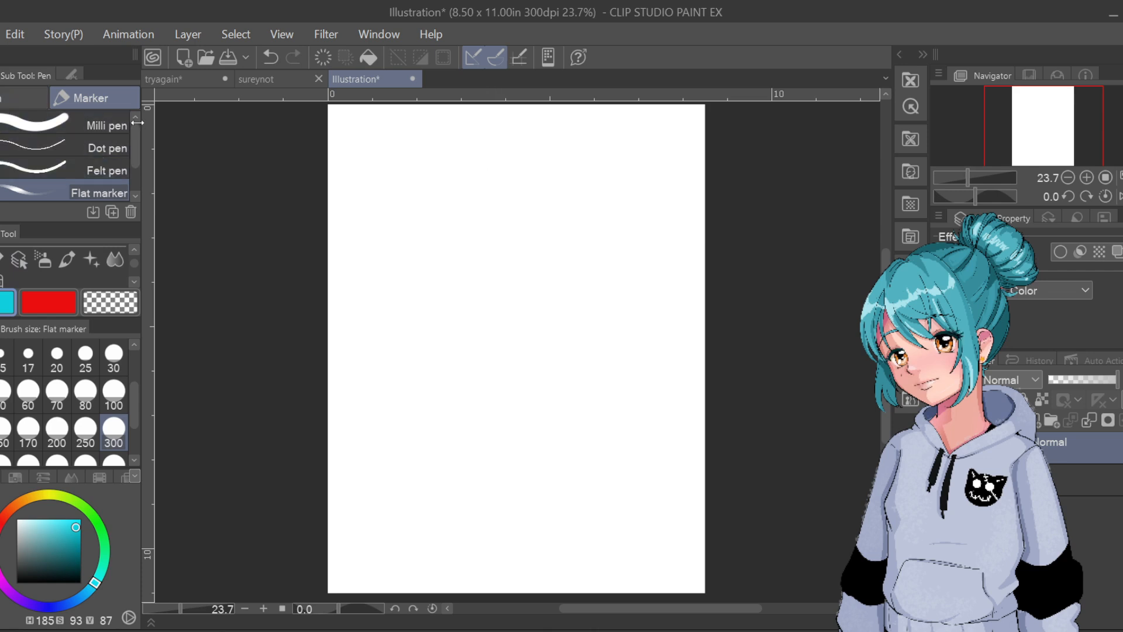
pyautogui.click(12, 103)
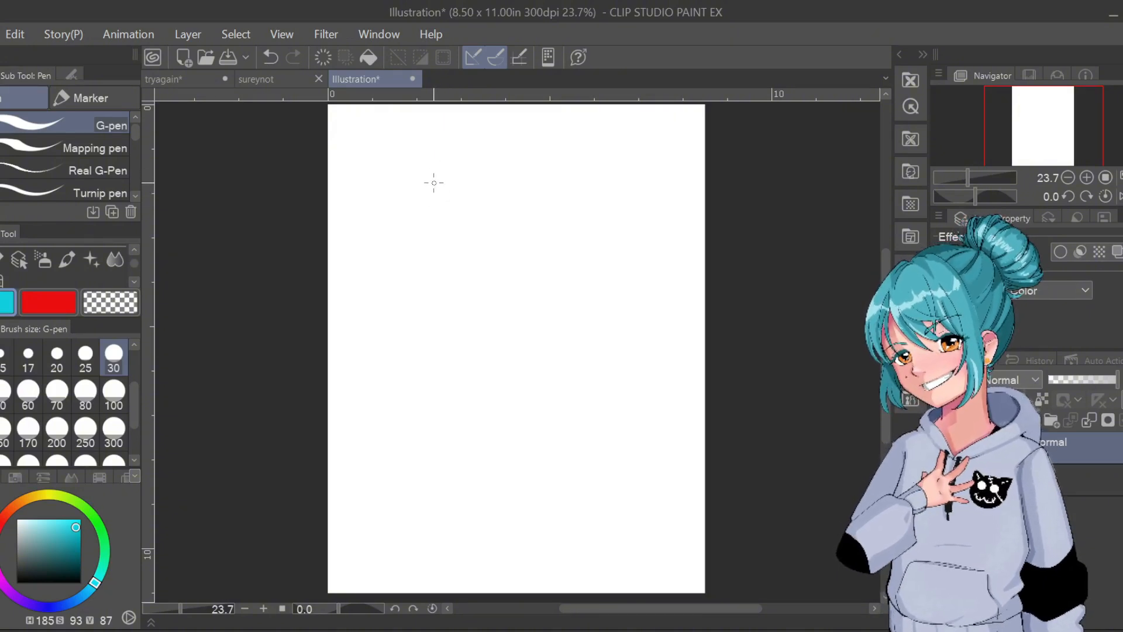
pyautogui.moveTo(431, 190)
pyautogui.mouseDown()
pyautogui.moveTo(483, 144)
pyautogui.moveTo(473, 152)
pyautogui.moveTo(511, 138)
pyautogui.moveTo(582, 138)
pyautogui.mouseUp()
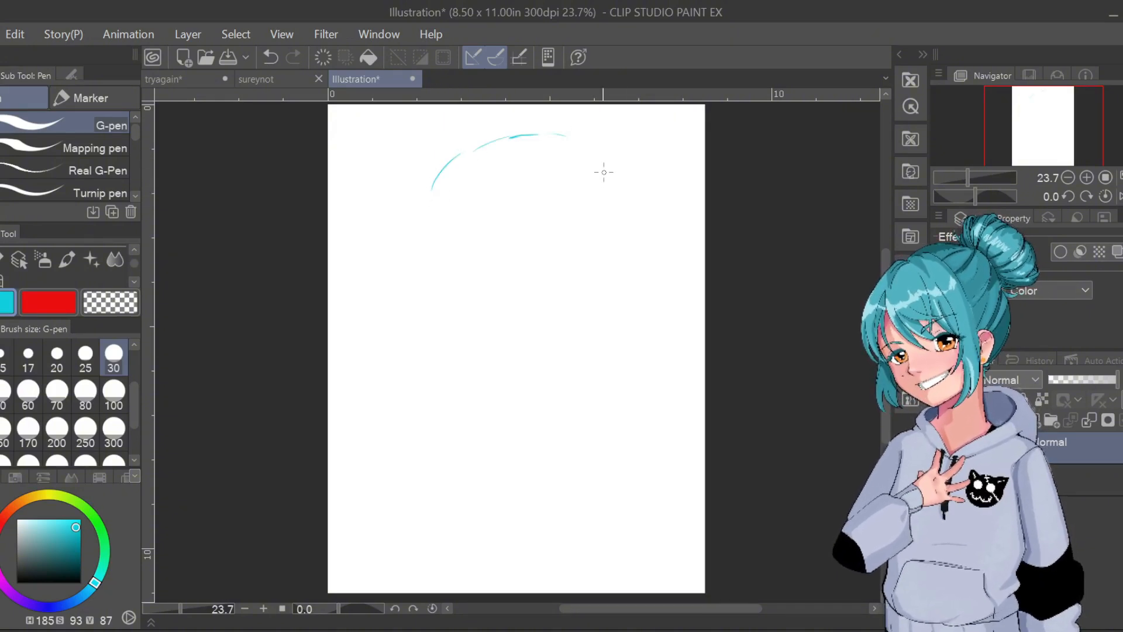
pyautogui.moveTo(619, 239); pyautogui.dragTo(603, 273)
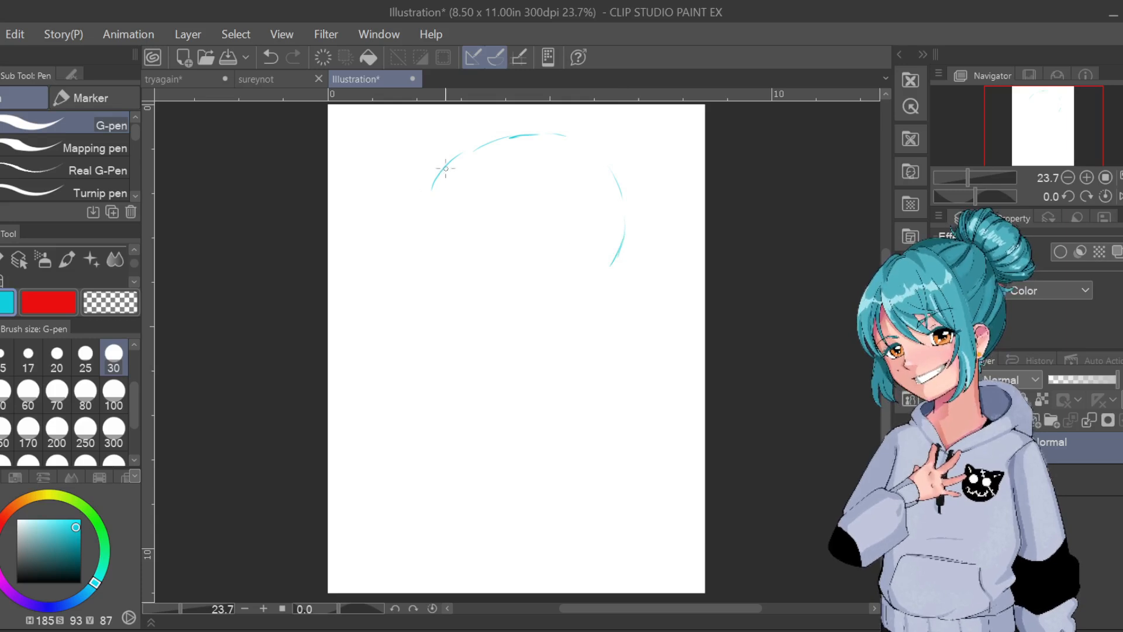
pyautogui.moveTo(437, 185)
pyautogui.mouseDown()
pyautogui.moveTo(437, 286)
pyautogui.moveTo(434, 269)
pyautogui.moveTo(484, 379)
pyautogui.moveTo(473, 372)
pyautogui.moveTo(512, 379)
pyautogui.moveTo(584, 329)
pyautogui.mouseUp()
pyautogui.moveTo(559, 360); pyautogui.dragTo(600, 312)
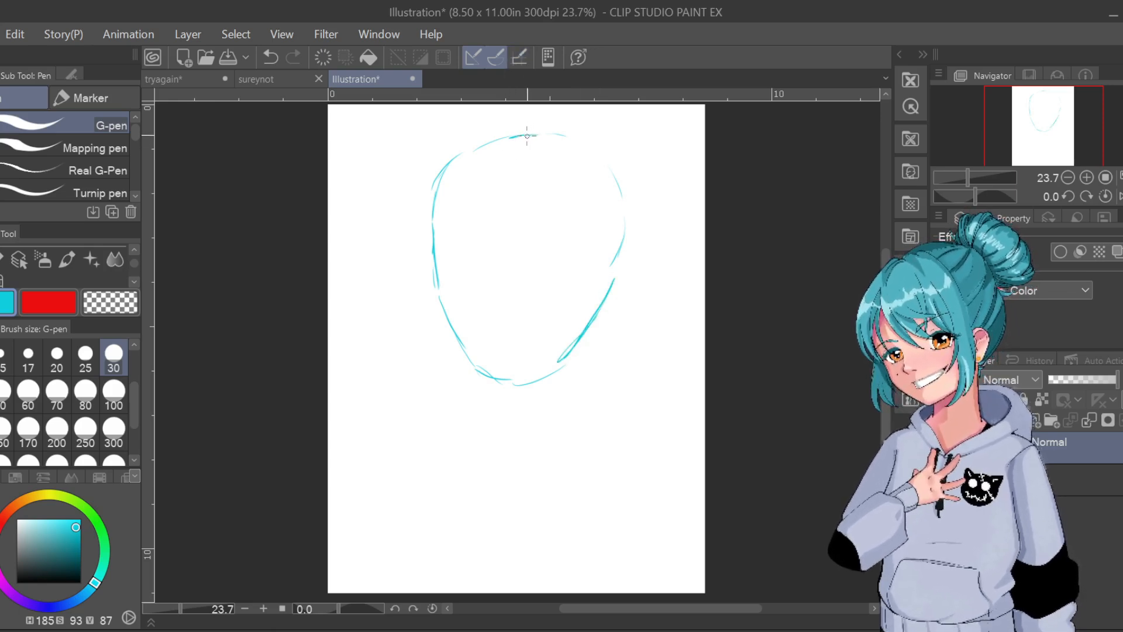
pyautogui.moveTo(527, 136)
pyautogui.mouseDown()
pyautogui.moveTo(491, 304)
pyautogui.moveTo(498, 354)
pyautogui.mouseUp()
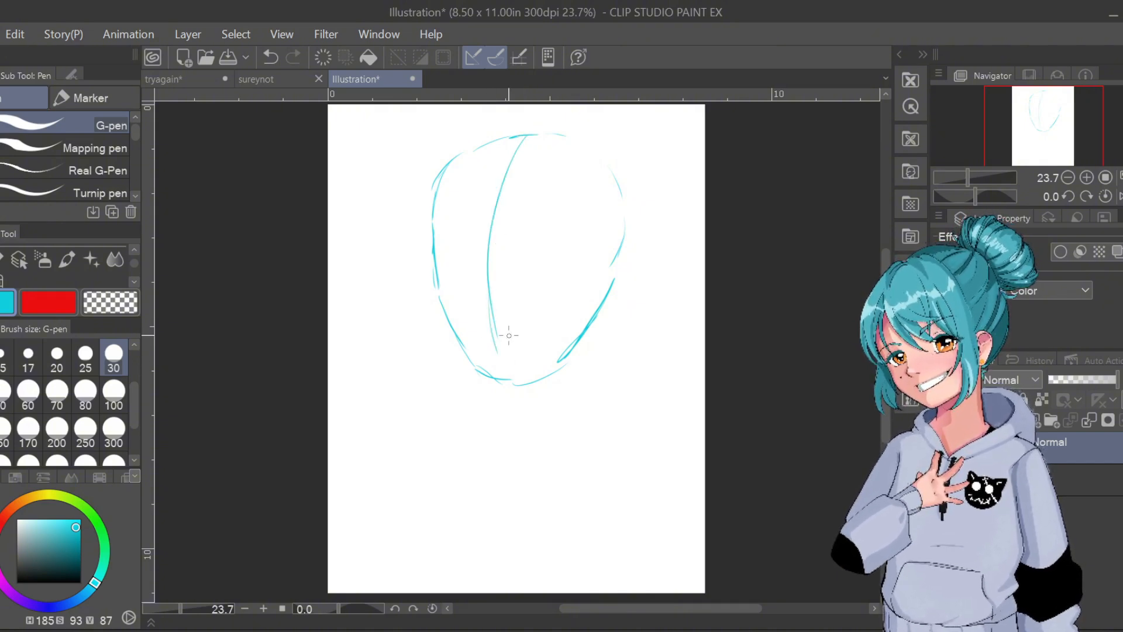
pyautogui.hotkey('ctrl', 'z')
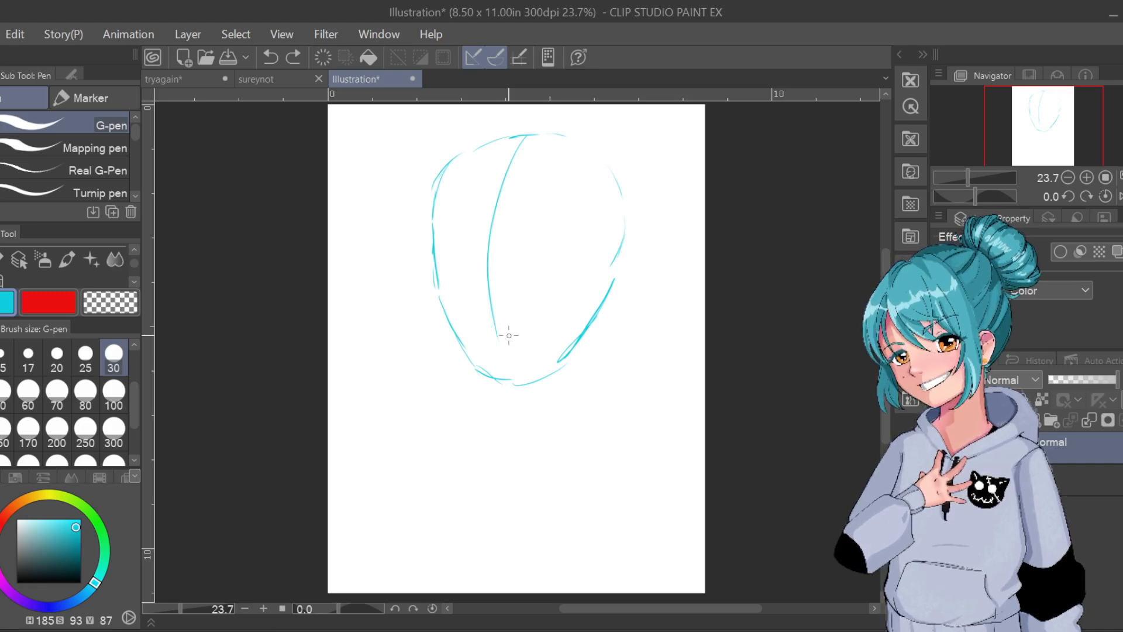
pyautogui.hotkey('ctrl', 'z')
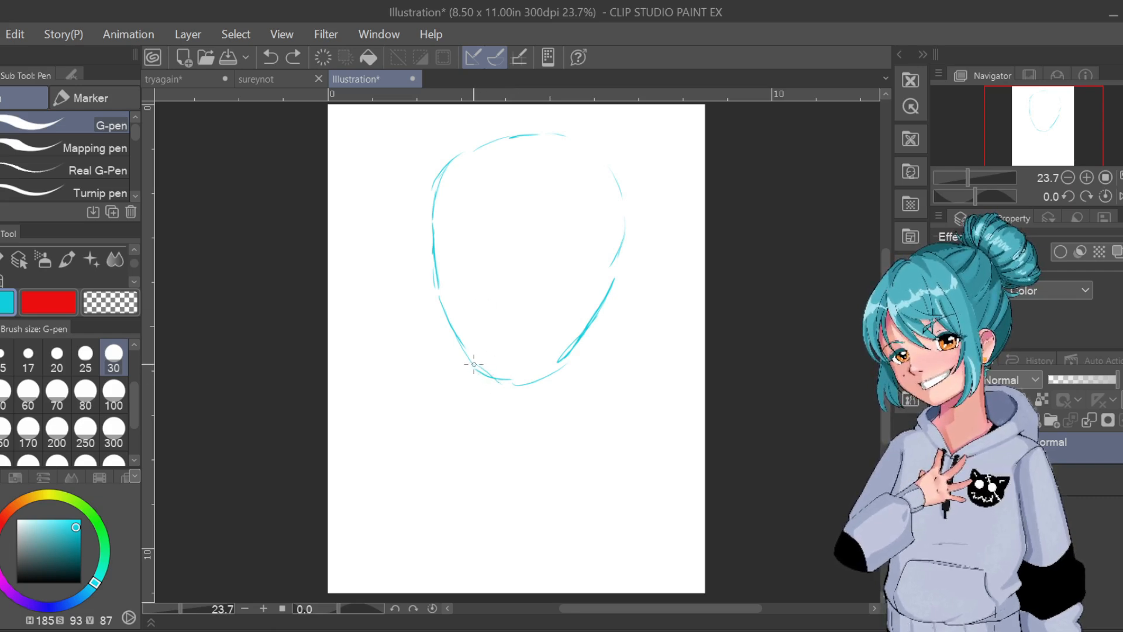
# Erase the rounded lower jaw, redraw it with a pointed chin, and reinforce the curve at the crown
pyautogui.moveTo(471, 369); pyautogui.dragTo(512, 379)
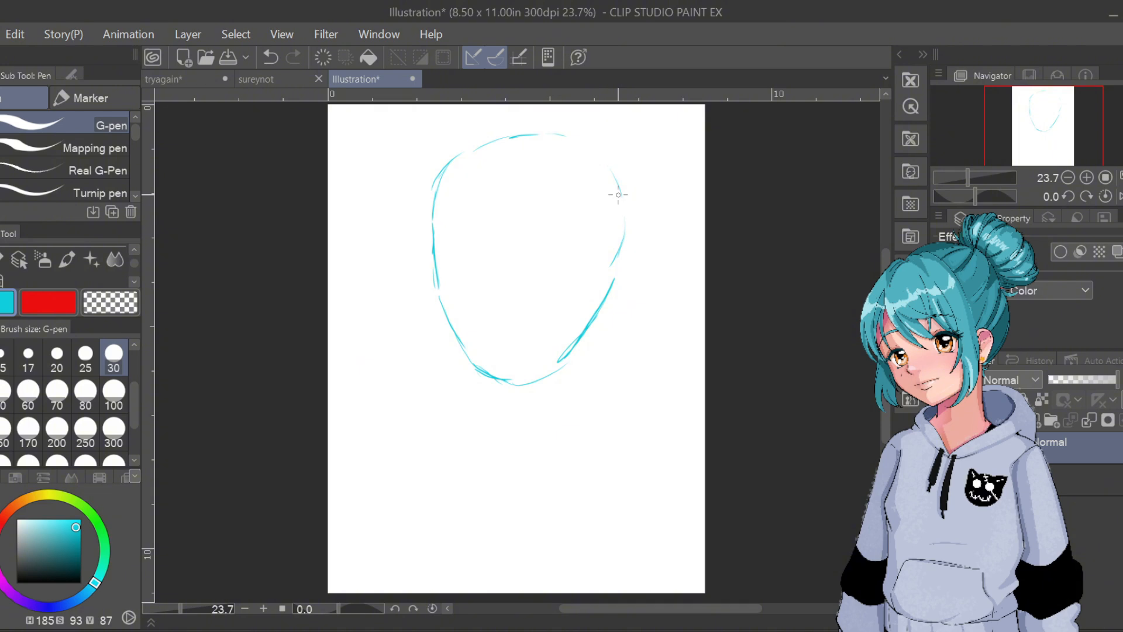
pyautogui.moveTo(482, 359)
pyautogui.mouseDown()
pyautogui.moveTo(476, 384)
pyautogui.moveTo(560, 370)
pyautogui.moveTo(614, 276)
pyautogui.moveTo(591, 319)
pyautogui.mouseUp()
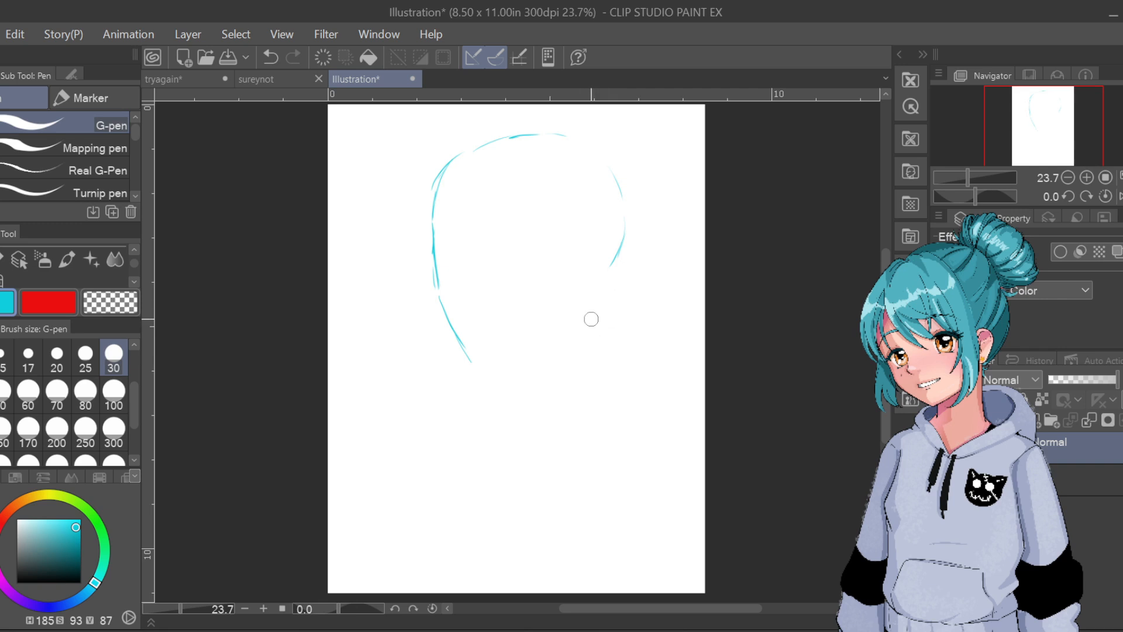
pyautogui.moveTo(472, 364)
pyautogui.mouseDown()
pyautogui.moveTo(522, 372)
pyautogui.moveTo(578, 335)
pyautogui.moveTo(615, 254)
pyautogui.mouseUp()
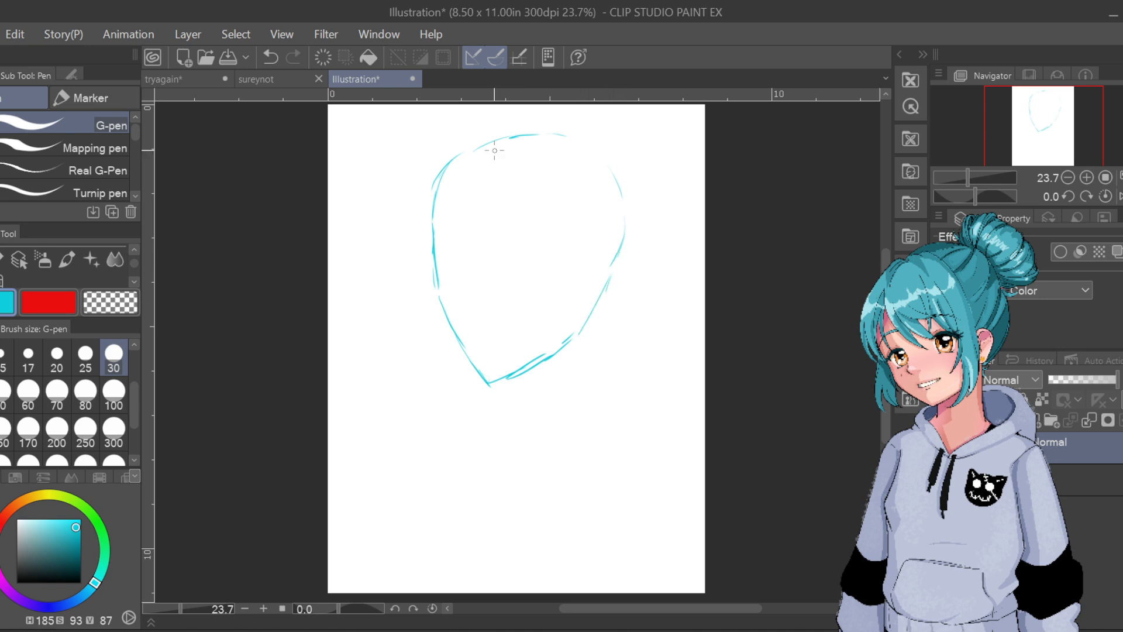
pyautogui.moveTo(465, 154); pyautogui.dragTo(510, 134)
# Sketch the neck lines and both rounded shoulders below the head
pyautogui.moveTo(618, 192); pyautogui.dragTo(594, 394)
pyautogui.moveTo(503, 379)
pyautogui.mouseDown()
pyautogui.moveTo(436, 408)
pyautogui.moveTo(451, 407)
pyautogui.moveTo(434, 420)
pyautogui.moveTo(486, 417)
pyautogui.mouseUp()
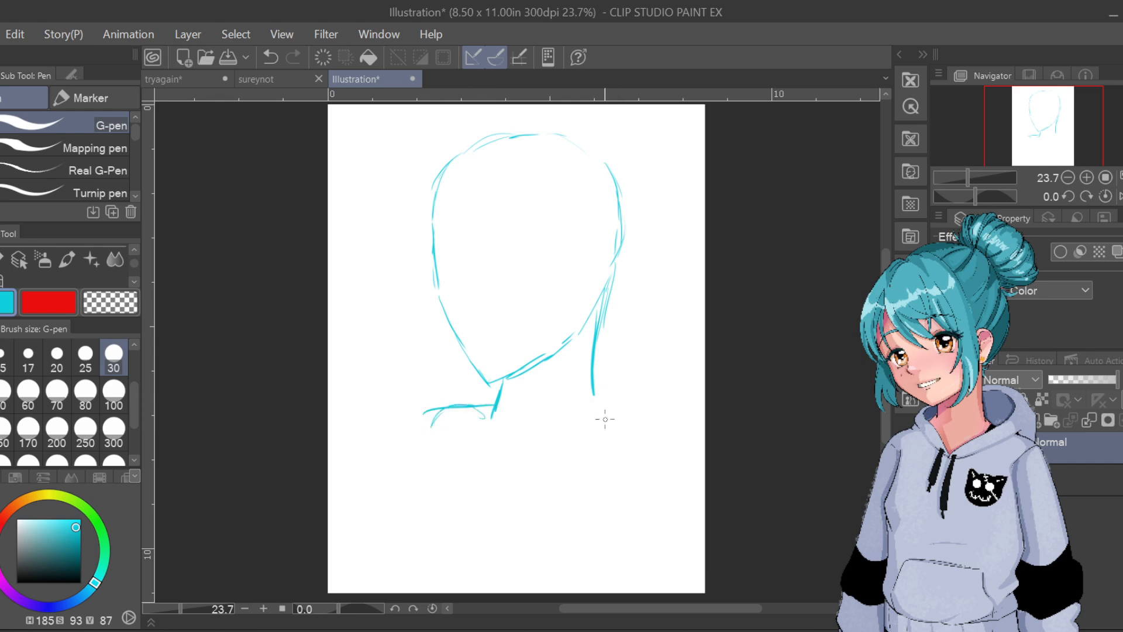
pyautogui.moveTo(393, 425)
pyautogui.mouseDown()
pyautogui.moveTo(419, 403)
pyautogui.moveTo(493, 403)
pyautogui.mouseUp()
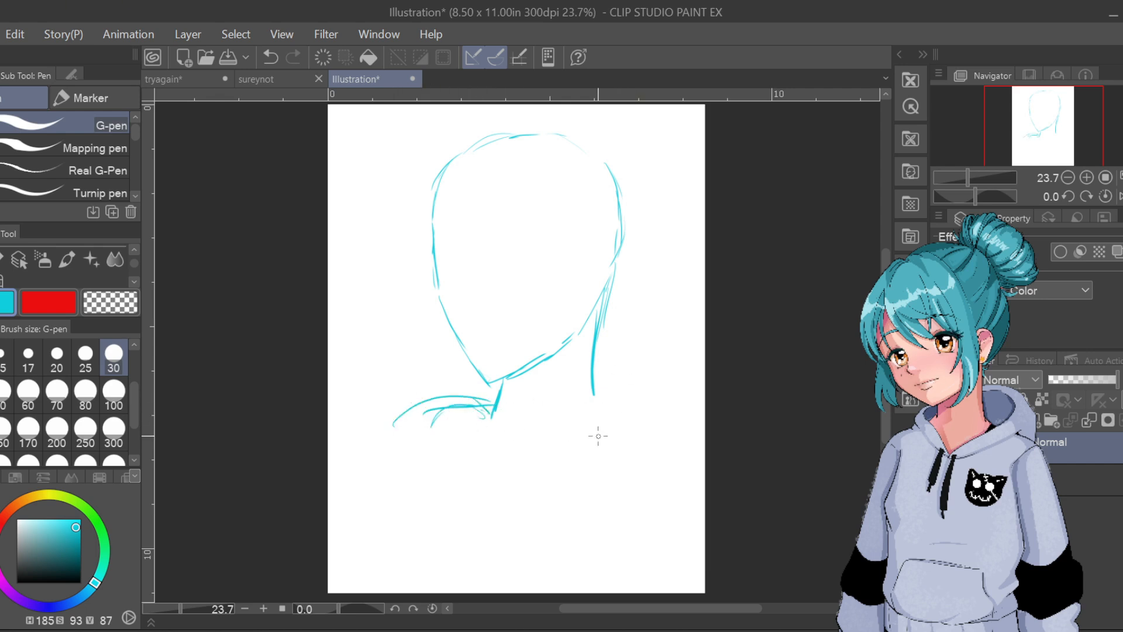
pyautogui.moveTo(591, 431)
pyautogui.mouseDown()
pyautogui.moveTo(636, 422)
pyautogui.moveTo(656, 470)
pyautogui.mouseUp()
pyautogui.moveTo(567, 436)
pyautogui.mouseDown()
pyautogui.moveTo(648, 404)
pyautogui.moveTo(672, 501)
pyautogui.mouseUp()
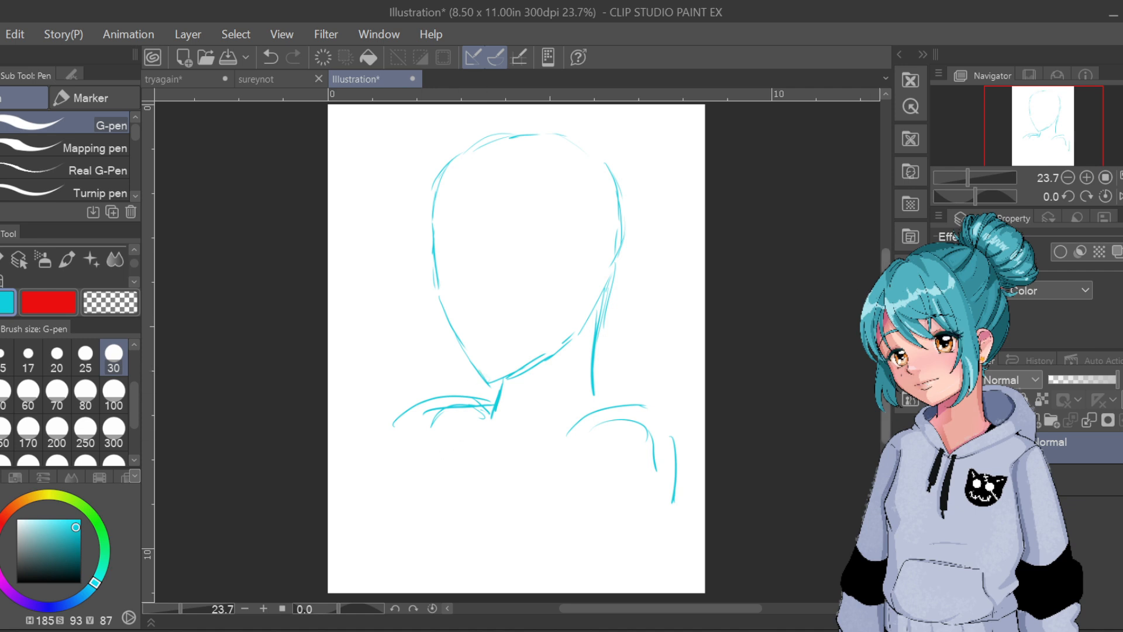
# Scale the whole head-and-shoulders sketch down slightly and move it back up near the canvas's upper edge
pyautogui.scroll(1, 478, 382)
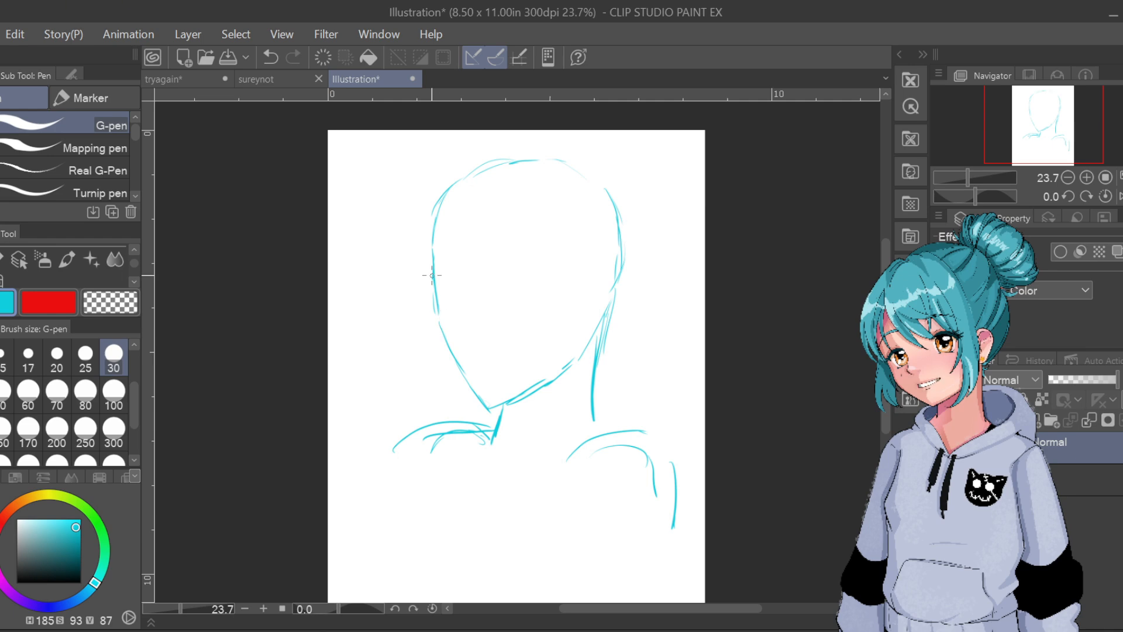
pyautogui.hotkey('ctrl', 't')
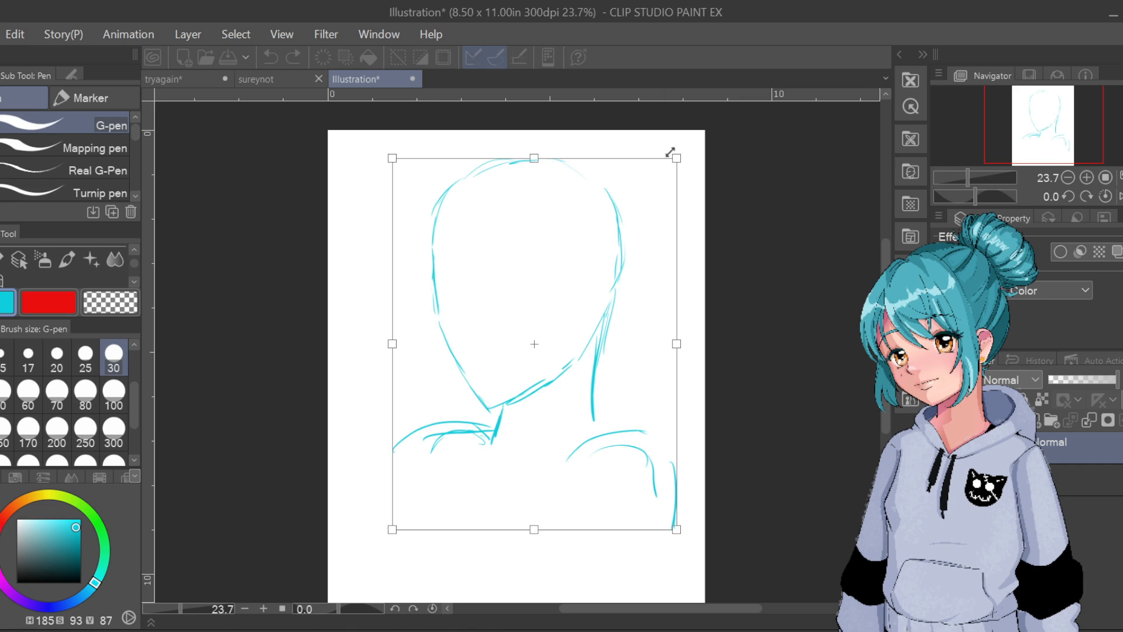
pyautogui.moveTo(675, 155); pyautogui.dragTo(646, 217)
pyautogui.moveTo(589, 282)
pyautogui.mouseDown()
pyautogui.moveTo(609, 220)
pyautogui.moveTo(598, 222)
pyautogui.mouseUp()
pyautogui.press('Return')
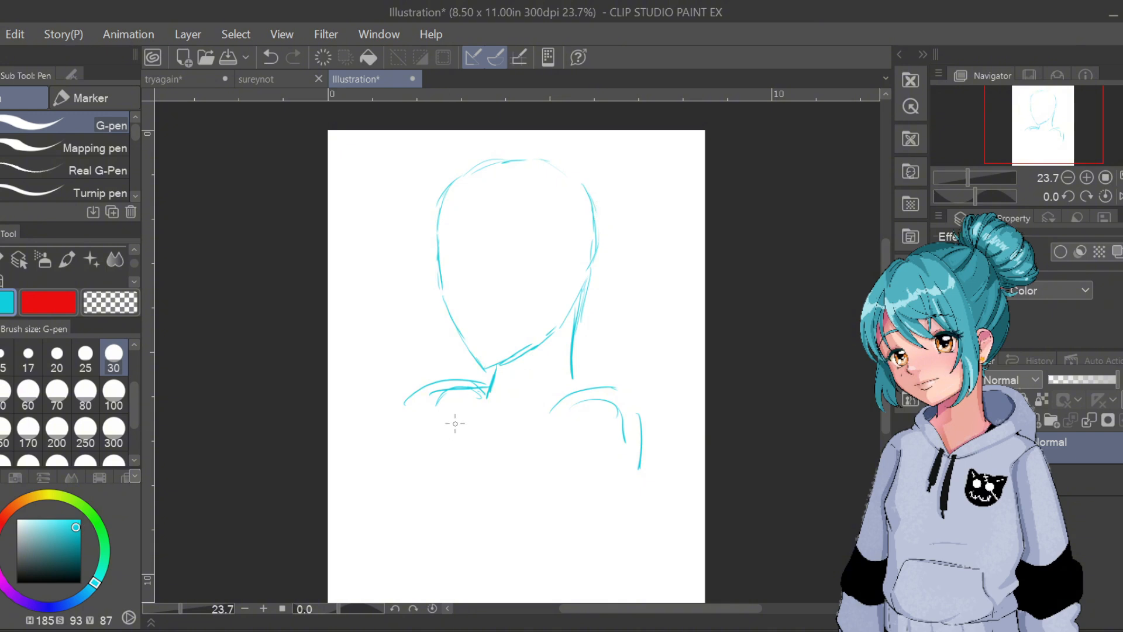
# Draw the two side lines of the torso below the shoulders and reinforce the jaw's left edge
pyautogui.moveTo(468, 402); pyautogui.dragTo(441, 535)
pyautogui.moveTo(559, 408); pyautogui.dragTo(554, 524)
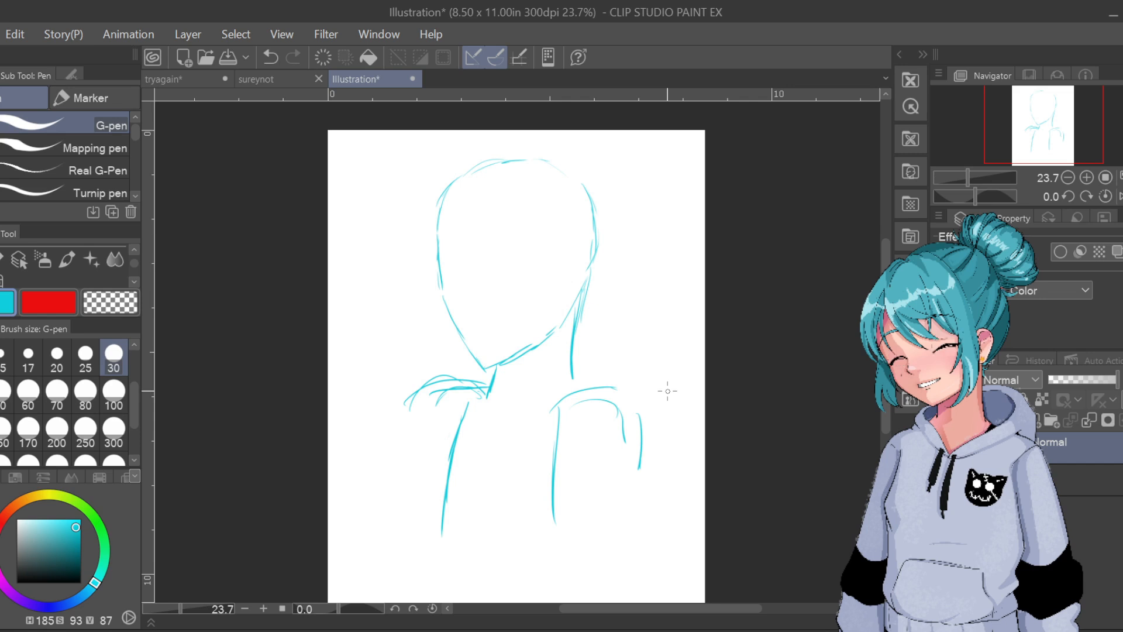
pyautogui.moveTo(444, 305); pyautogui.dragTo(475, 351)
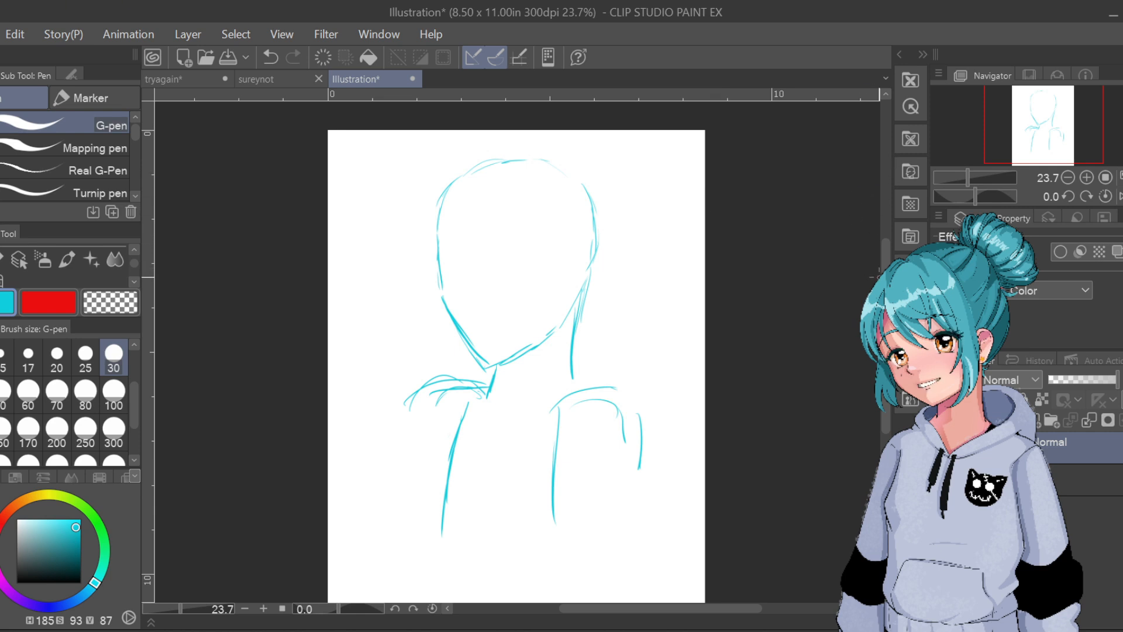
# Add a new layer above the cyan sketch and set the drawing colour to black
pyautogui.scroll(2, 884, 252)
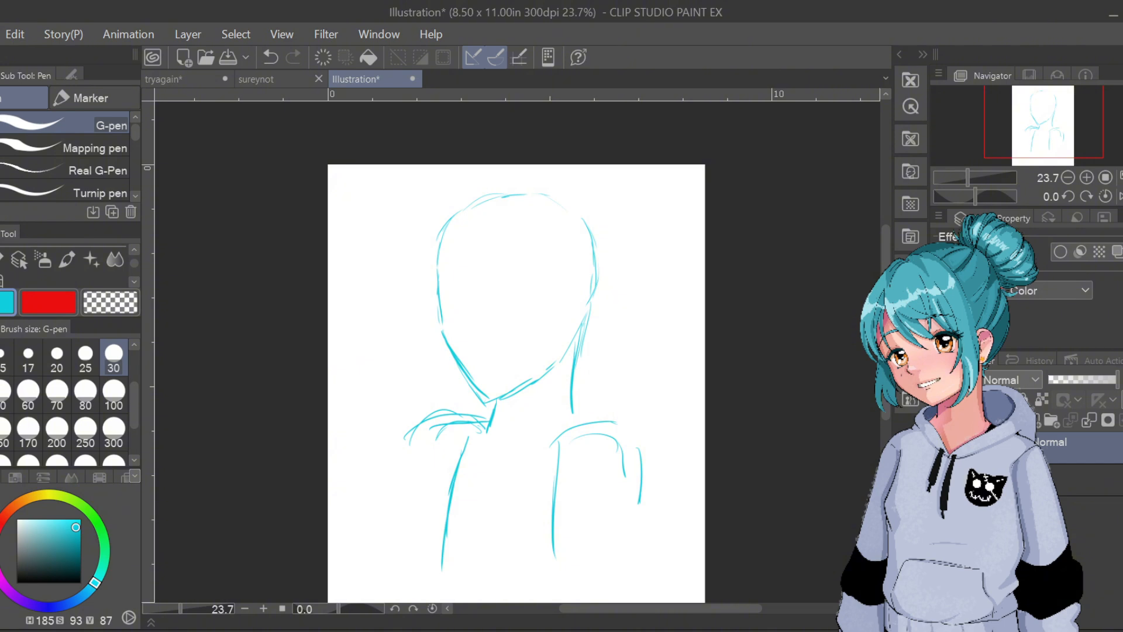
pyautogui.hotkey('ctrl', 'shift', 'n')
pyautogui.click(17, 582)
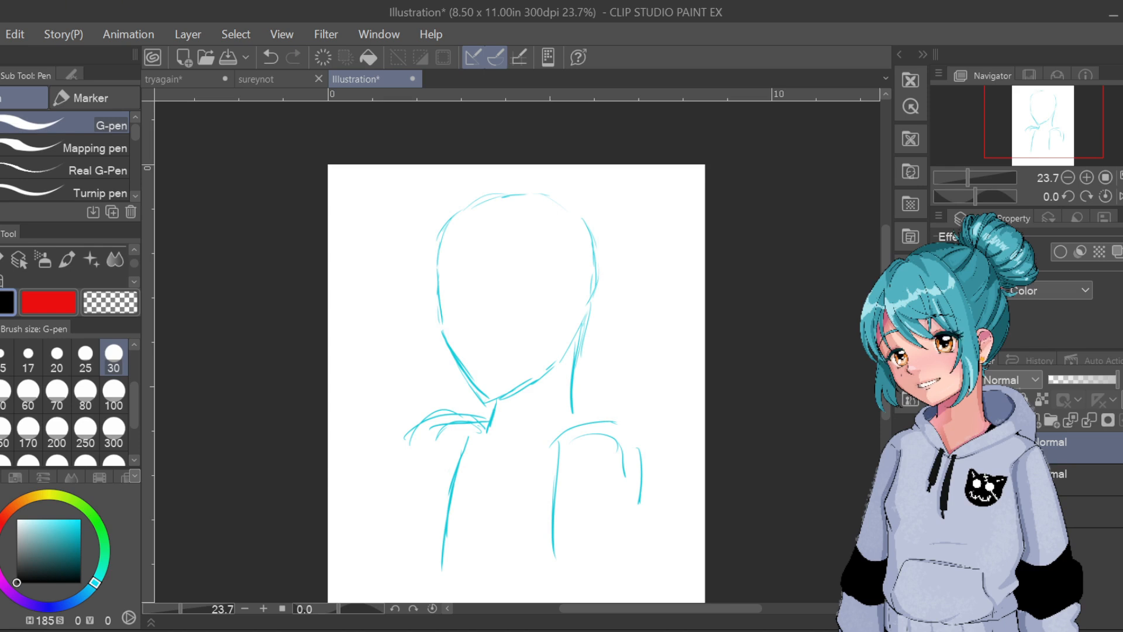
# Draw the face's left side in black, just inside the cyan sketch, from the forehead down to a short chin line
pyautogui.hotkey('ctrl', '+')
pyautogui.hotkey('ctrl', '+')
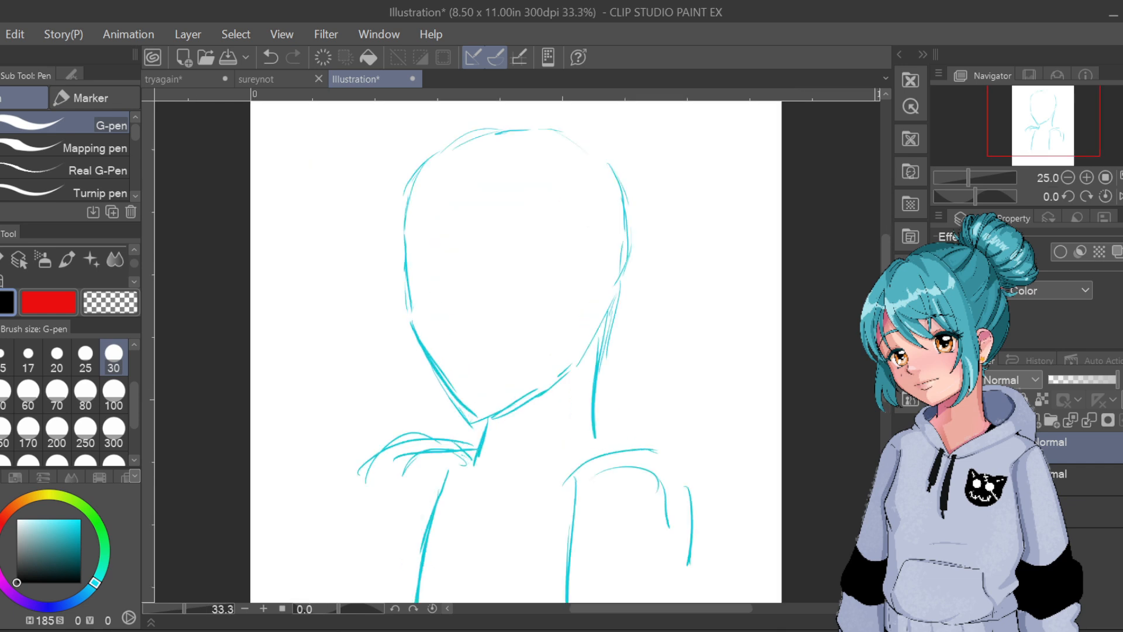
pyautogui.moveTo(679, 296); pyautogui.dragTo(636, 351)
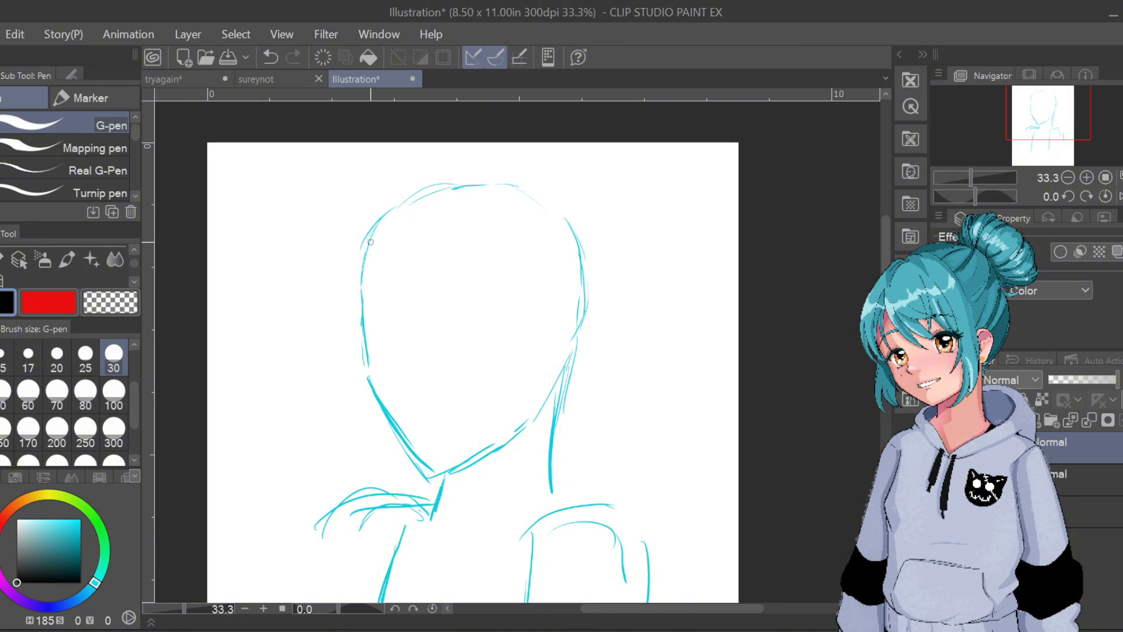
pyautogui.moveTo(368, 252); pyautogui.dragTo(409, 199)
pyautogui.moveTo(368, 252)
pyautogui.mouseDown()
pyautogui.moveTo(366, 343)
pyautogui.moveTo(427, 438)
pyautogui.mouseUp()
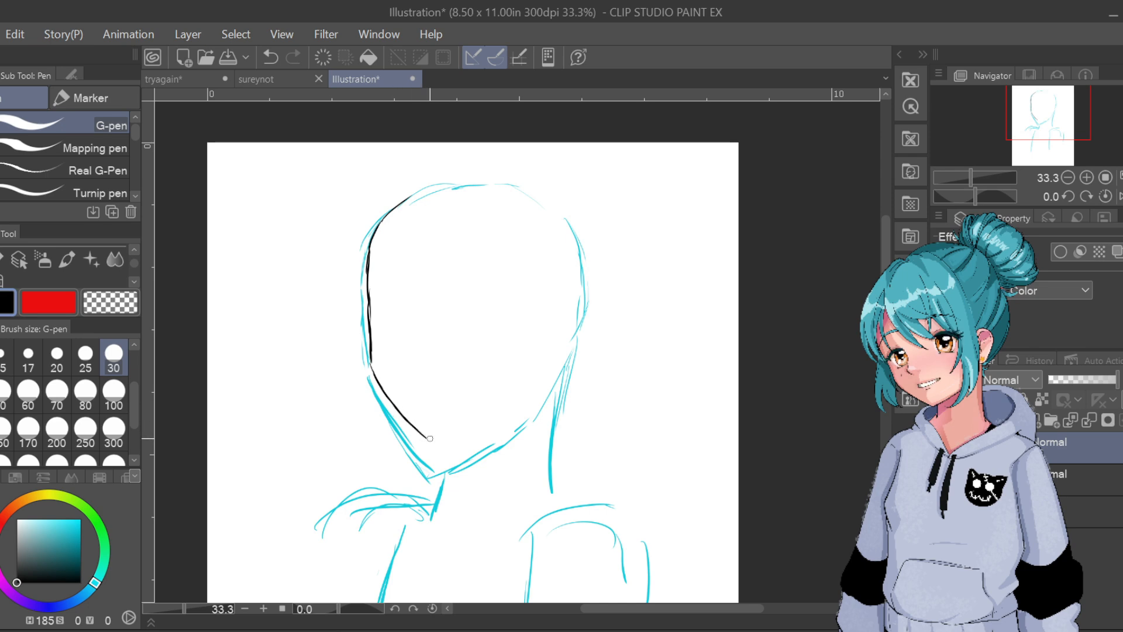
pyautogui.moveTo(429, 438); pyautogui.dragTo(459, 437)
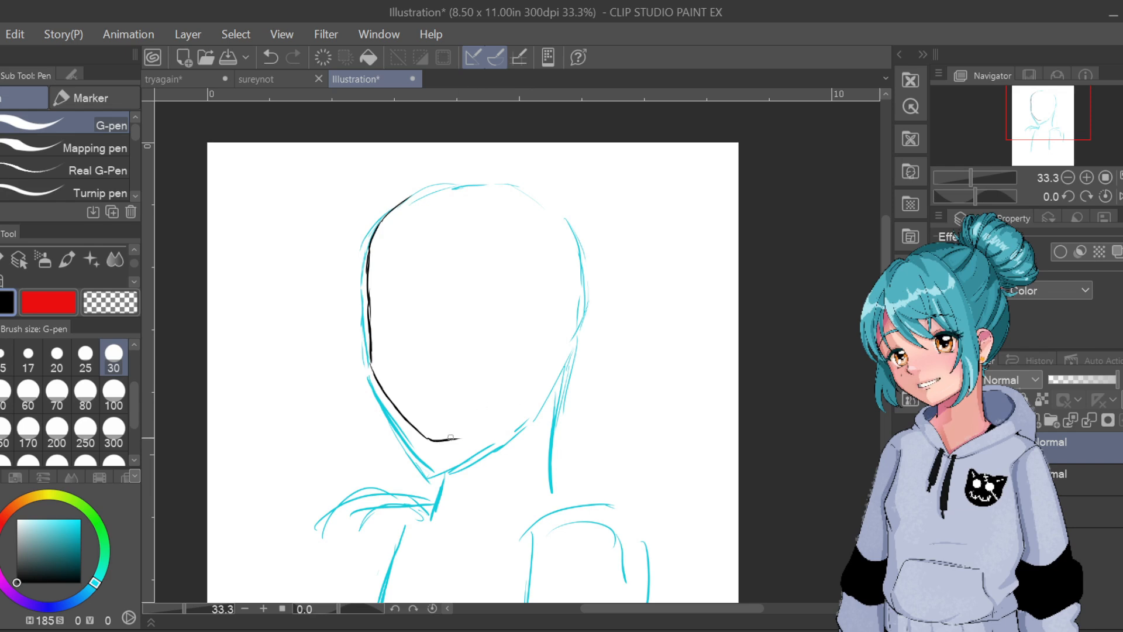
# Draw the black jaw line rising from the chin to the cyan neck line, undoing and redrawing the stroke as needed
pyautogui.moveTo(429, 440); pyautogui.dragTo(543, 394)
pyautogui.hotkey('ctrl', 'z')
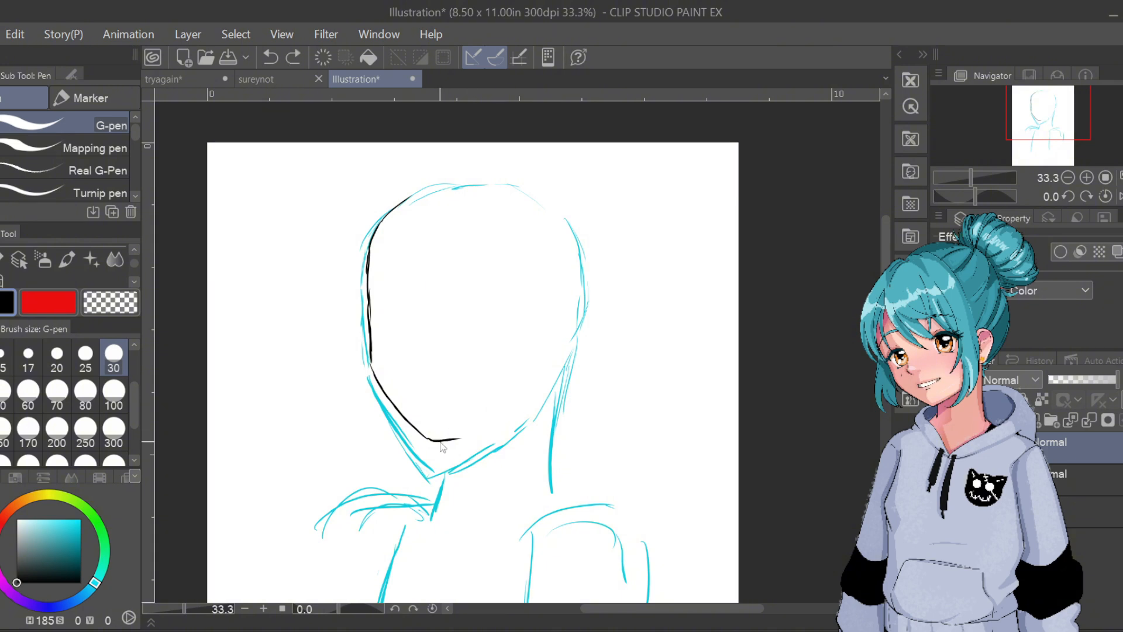
pyautogui.moveTo(426, 438)
pyautogui.mouseDown()
pyautogui.moveTo(455, 444)
pyautogui.moveTo(547, 386)
pyautogui.mouseUp()
pyautogui.hotkey('ctrl', 'z')
pyautogui.hotkey('ctrl', 'z')
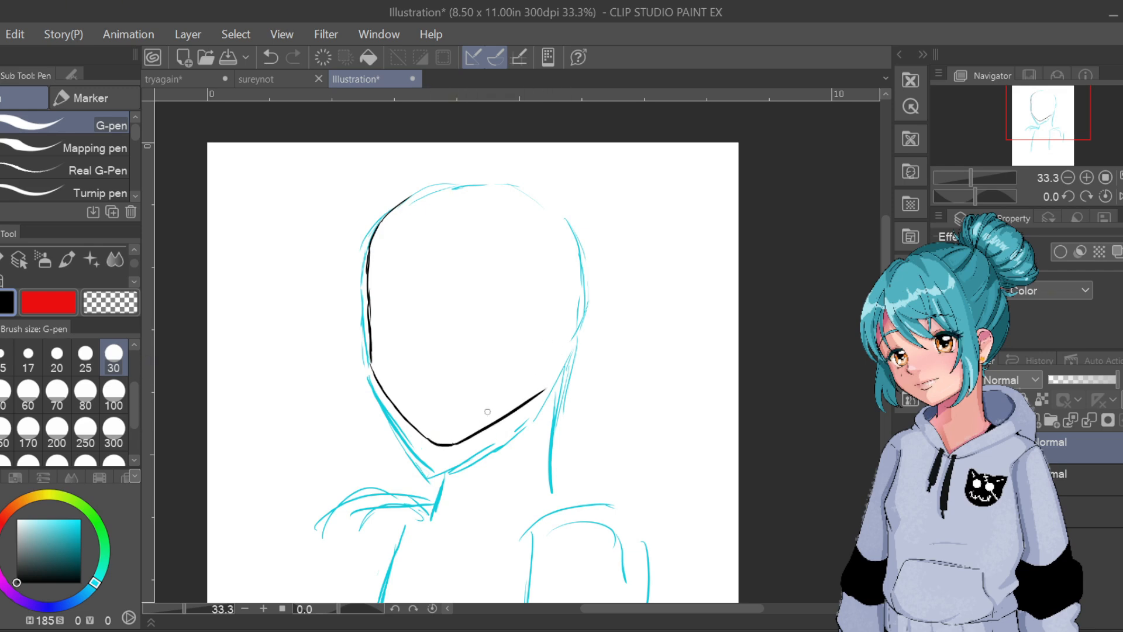
pyautogui.hotkey('ctrl', 'z')
pyautogui.moveTo(454, 444); pyautogui.dragTo(552, 391)
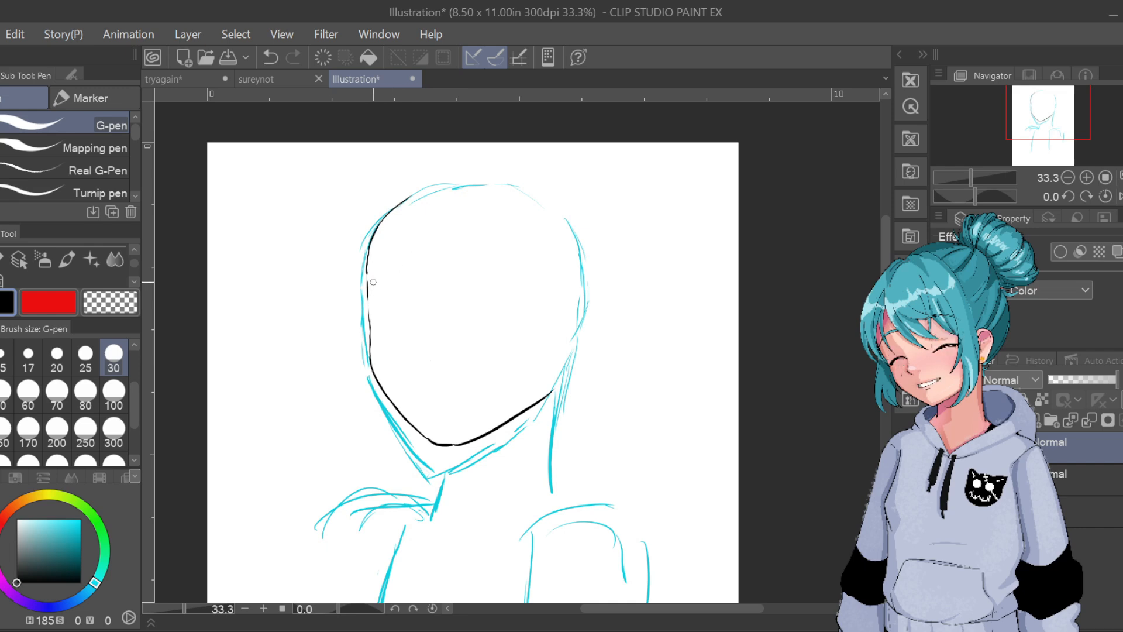
pyautogui.moveTo(372, 282); pyautogui.dragTo(400, 274)
pyautogui.hotkey('ctrl', 'z')
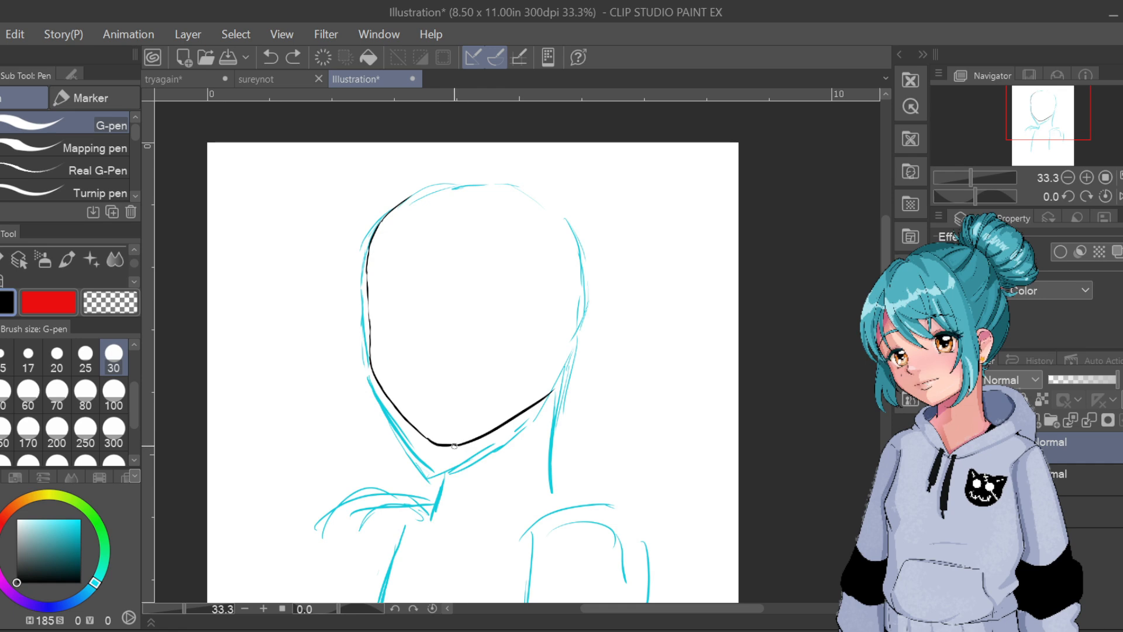
# Draw the two black neck lines, one down from the chin and one down from the jaw's right end
pyautogui.moveTo(455, 446); pyautogui.dragTo(450, 501)
pyautogui.hotkey('ctrl', 'z')
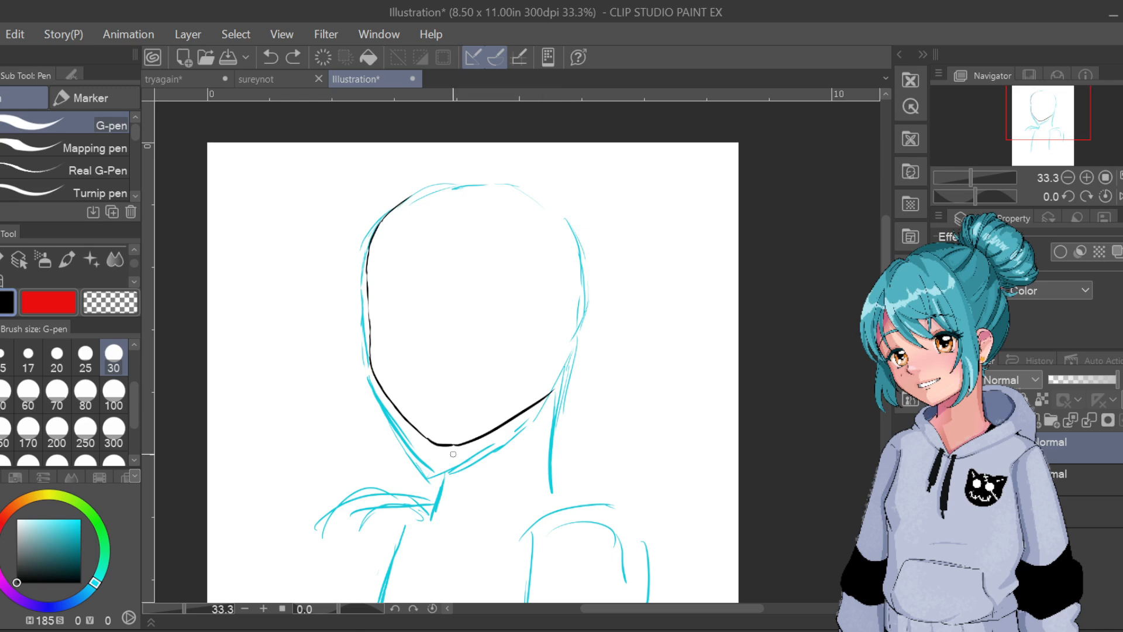
pyautogui.moveTo(450, 446); pyautogui.dragTo(445, 502)
pyautogui.moveTo(564, 392); pyautogui.dragTo(566, 488)
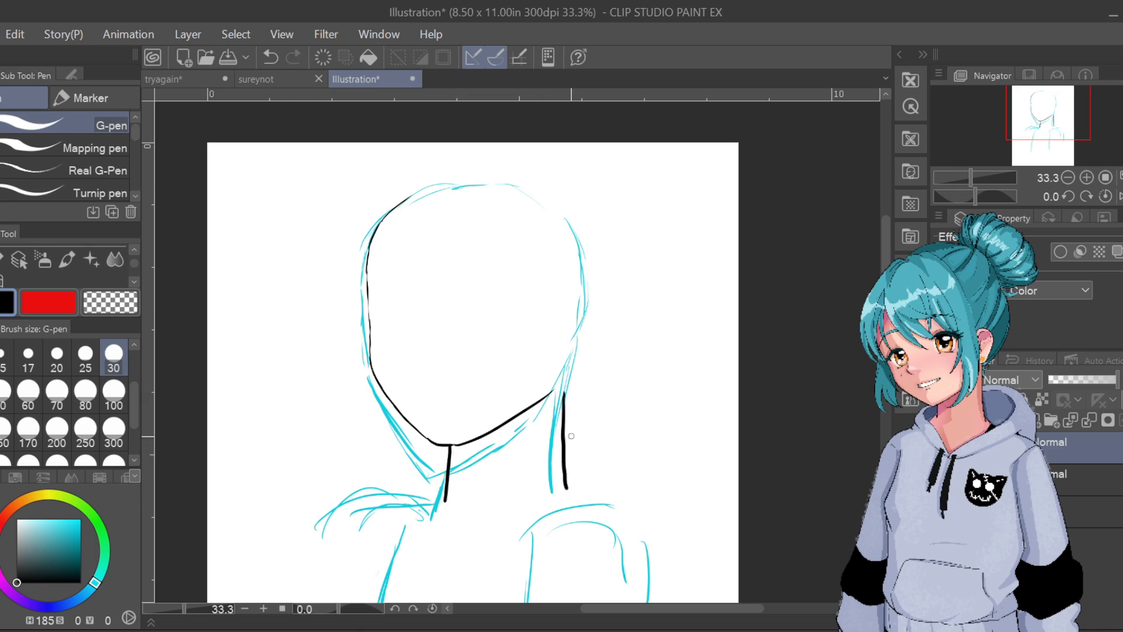
pyautogui.hotkey('ctrl', 'z')
pyautogui.moveTo(565, 390); pyautogui.dragTo(569, 480)
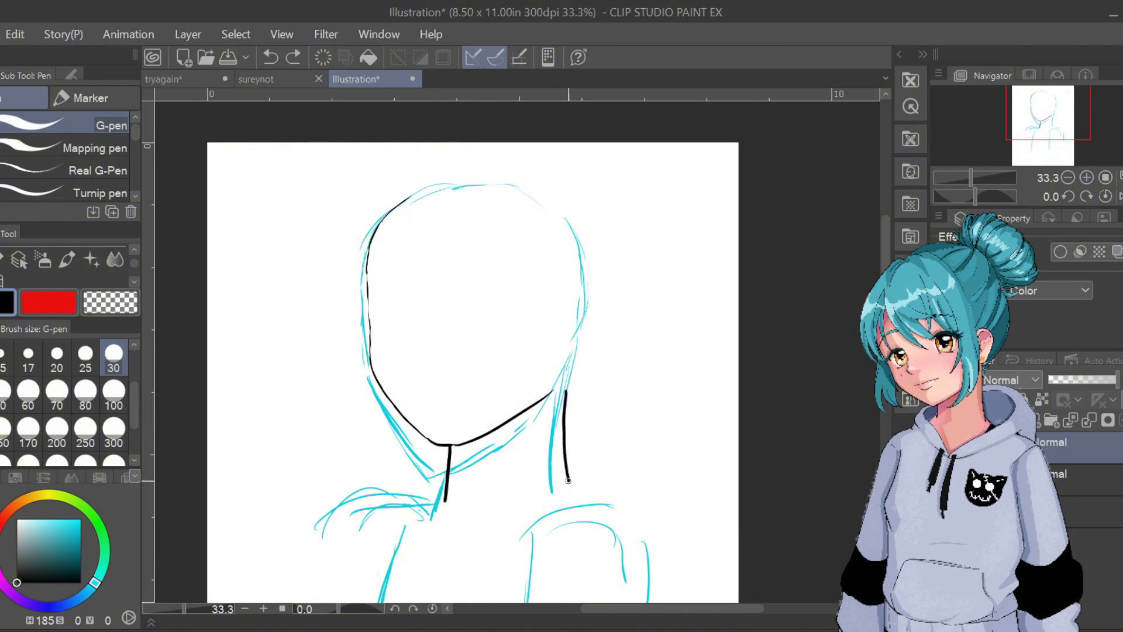
pyautogui.hotkey('ctrl', 'z')
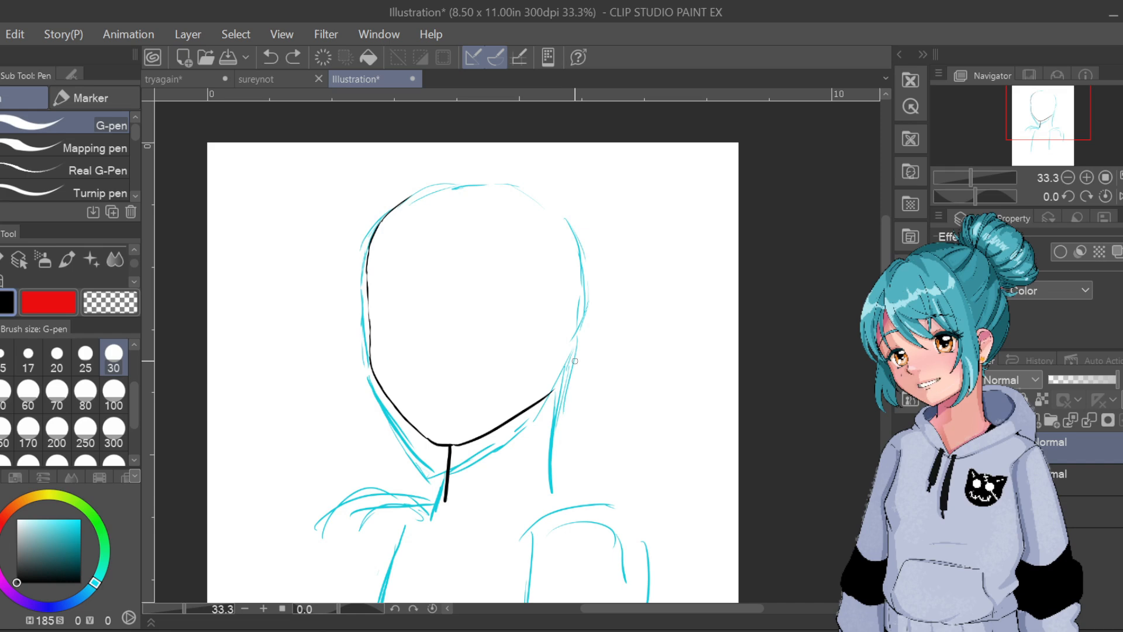
pyautogui.moveTo(559, 390); pyautogui.dragTo(548, 483)
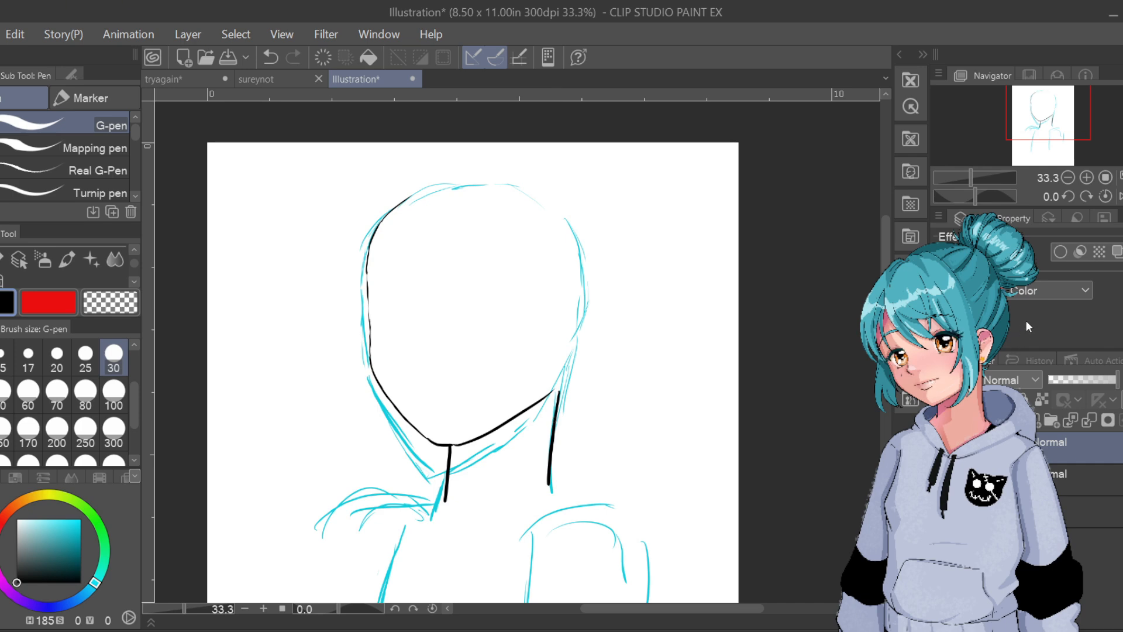
# Thin both neck lines by erasing along their edges and erase the short line at the chin's tip
pyautogui.hotkey('ctrl', '+')
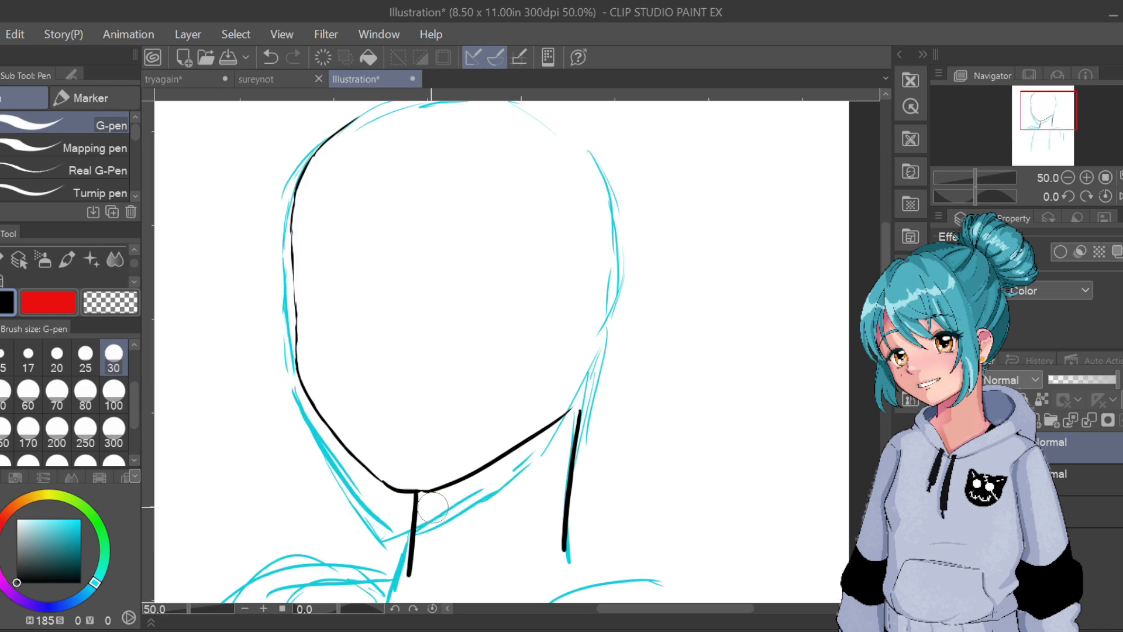
pyautogui.moveTo(429, 528); pyautogui.dragTo(421, 583)
pyautogui.moveTo(596, 416)
pyautogui.mouseDown()
pyautogui.moveTo(581, 555)
pyautogui.moveTo(584, 482)
pyautogui.mouseUp()
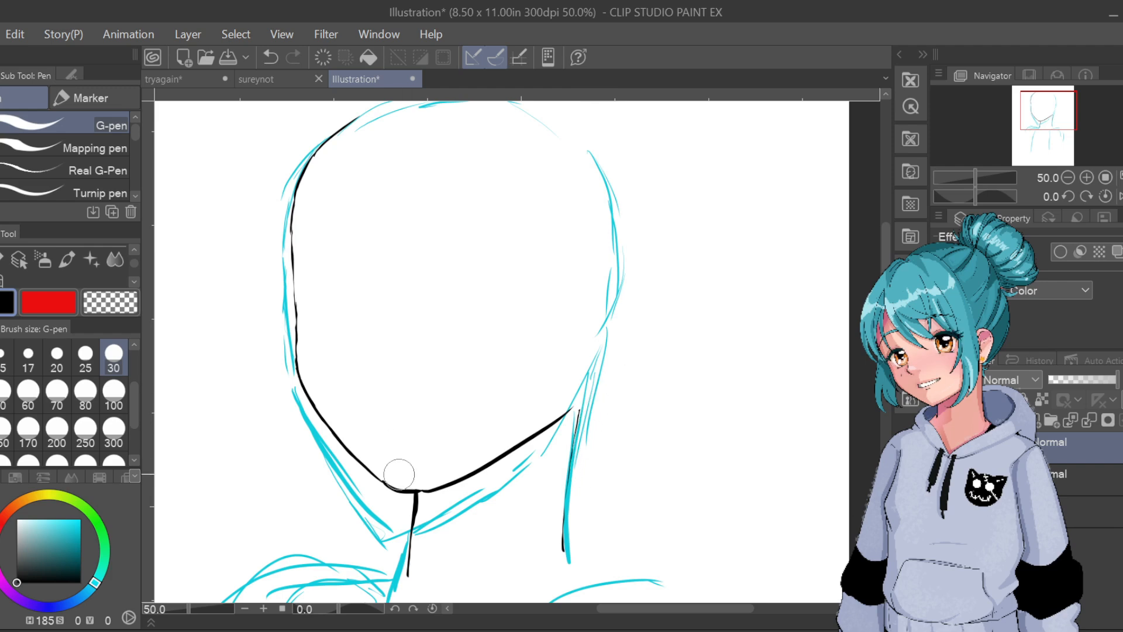
pyautogui.moveTo(397, 474); pyautogui.dragTo(427, 476)
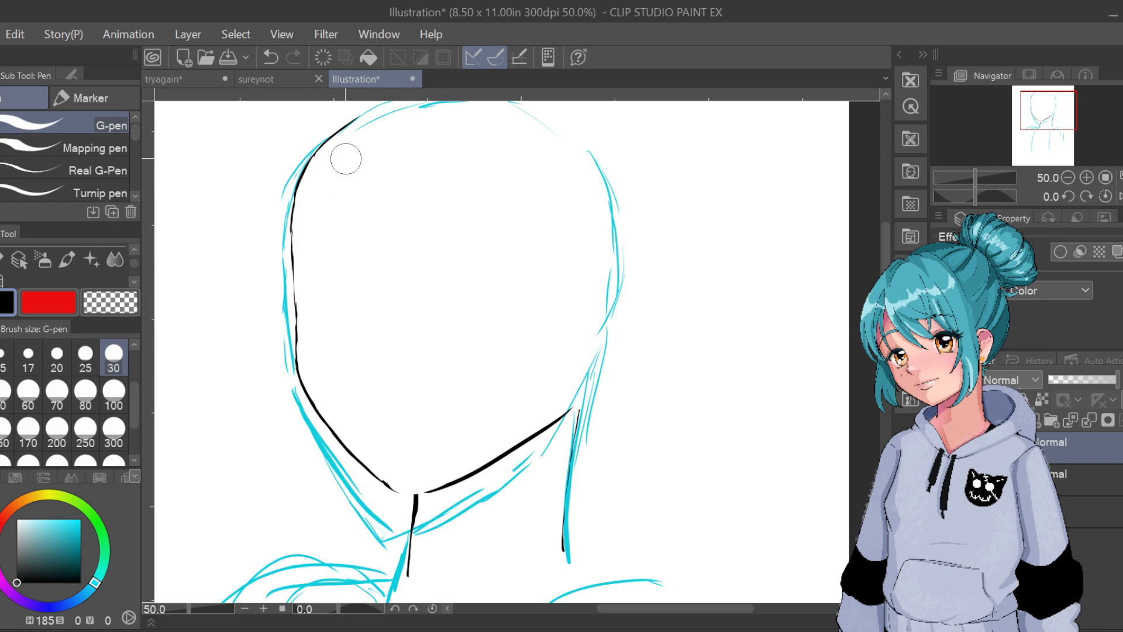
# Try to redraw the tip of the chin between the two jaw lines
pyautogui.moveTo(382, 483); pyautogui.dragTo(404, 495)
pyautogui.hotkey('ctrl', 'z')
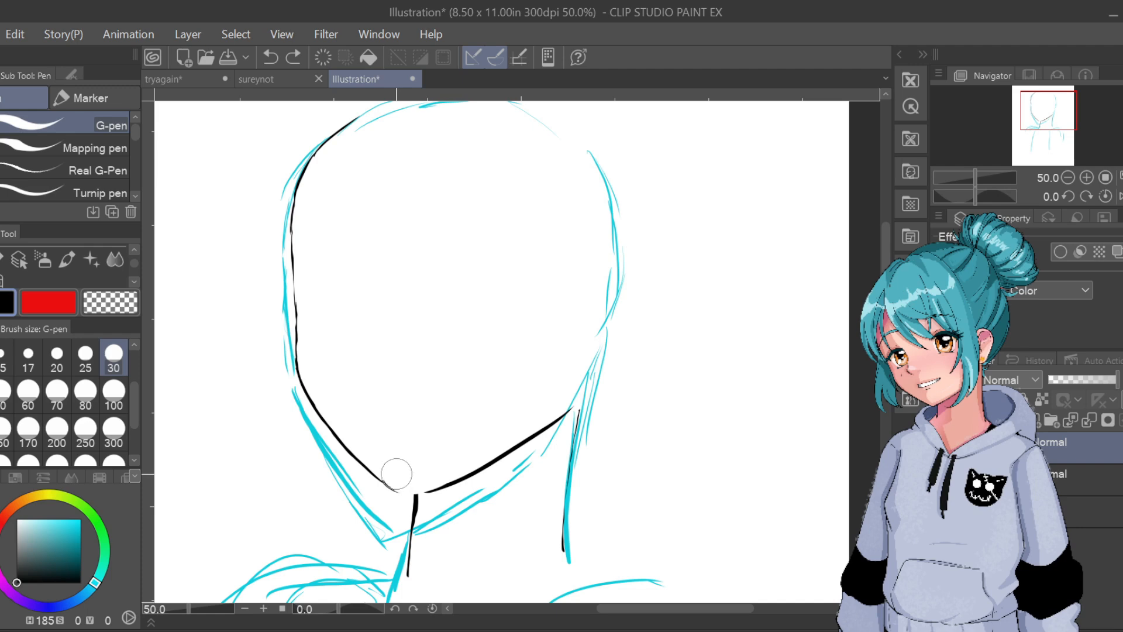
pyautogui.click(393, 356)
pyautogui.moveTo(394, 491); pyautogui.dragTo(434, 488)
pyautogui.hotkey('ctrl', 'z')
pyautogui.hotkey('ctrl', 'z')
pyautogui.hotkey('ctrl', 'z')
# Lower the black sketch layer's opacity to roughly a third and choose the 線画用強弱ペン pen
pyautogui.click(1074, 379)
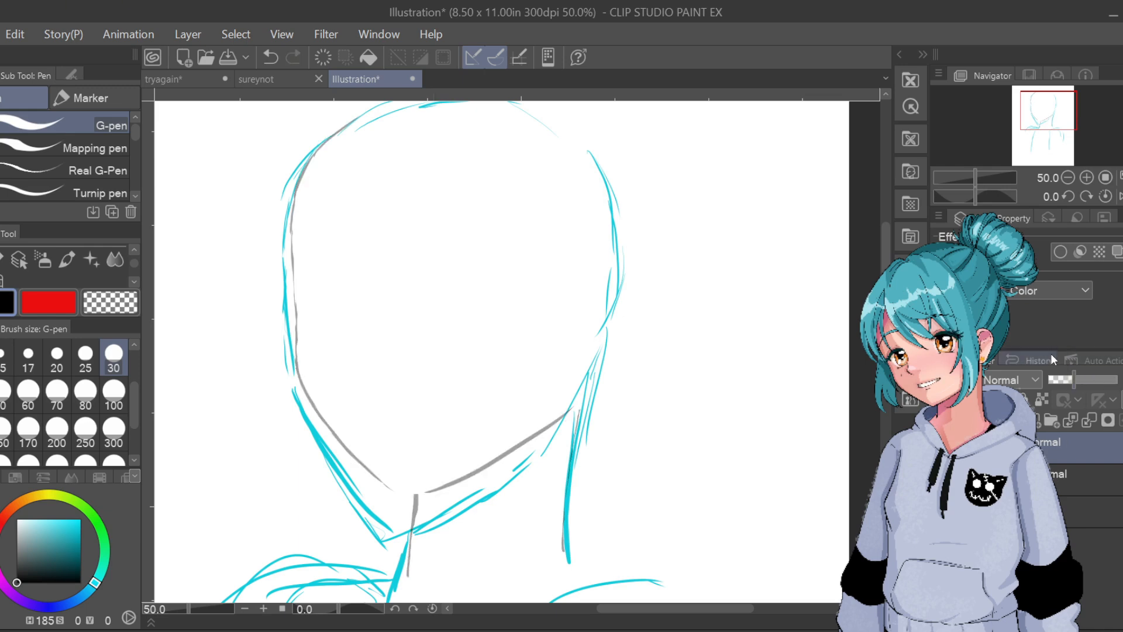
pyautogui.moveTo(133, 127); pyautogui.dragTo(135, 173)
pyautogui.click(89, 164)
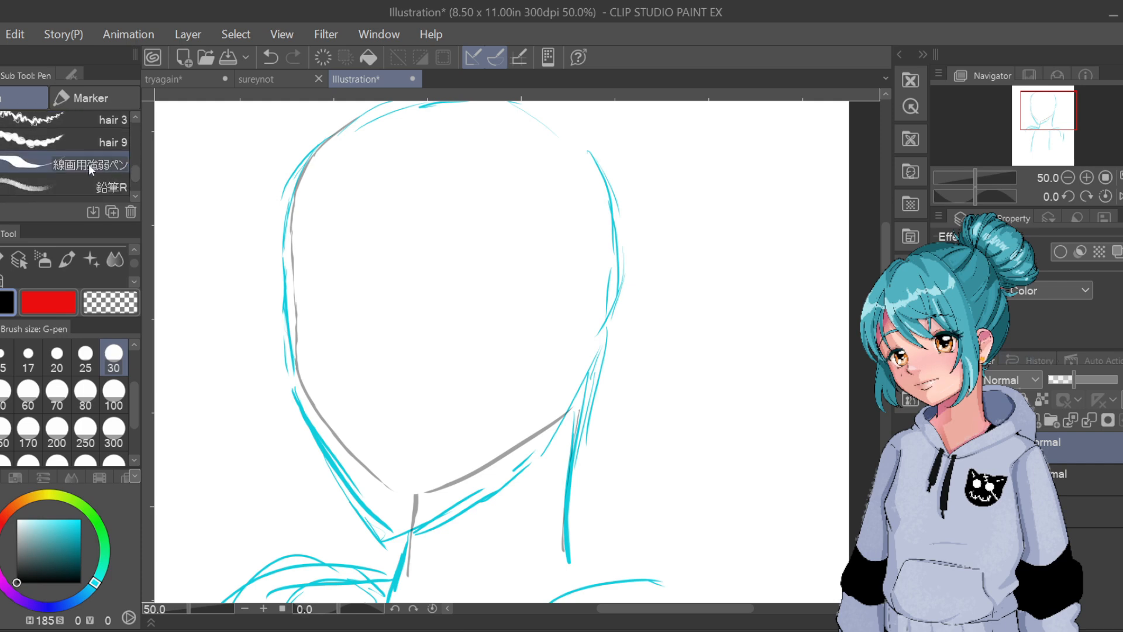
pyautogui.click(86, 165)
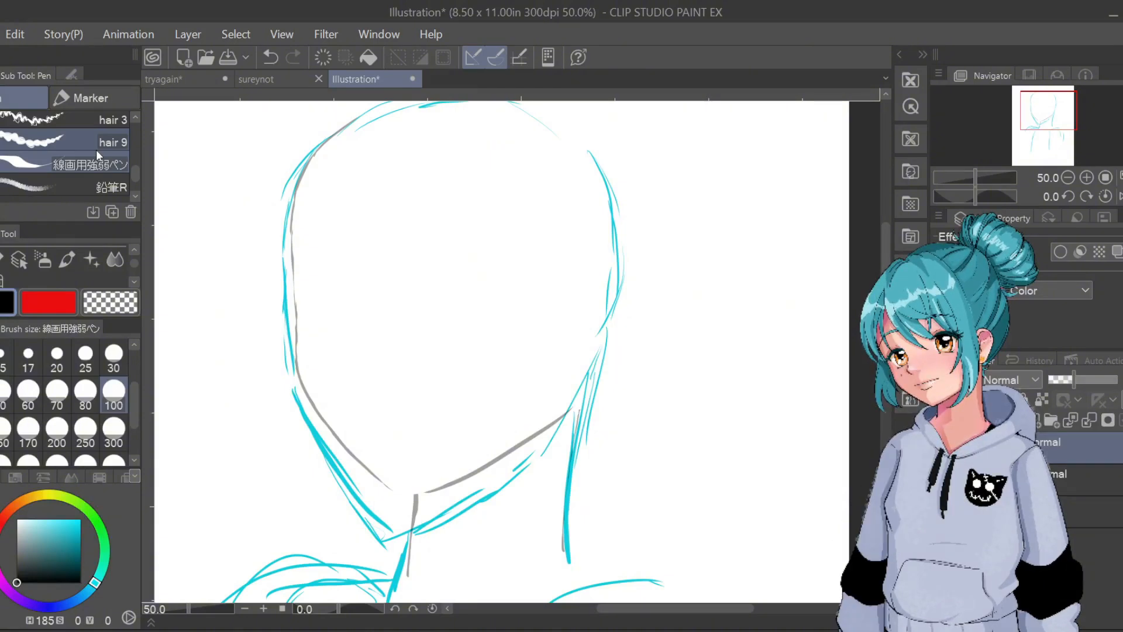
# Undo a short test stroke at the forehead and add a new layer above the faded sketch
pyautogui.moveTo(331, 139); pyautogui.dragTo(325, 143)
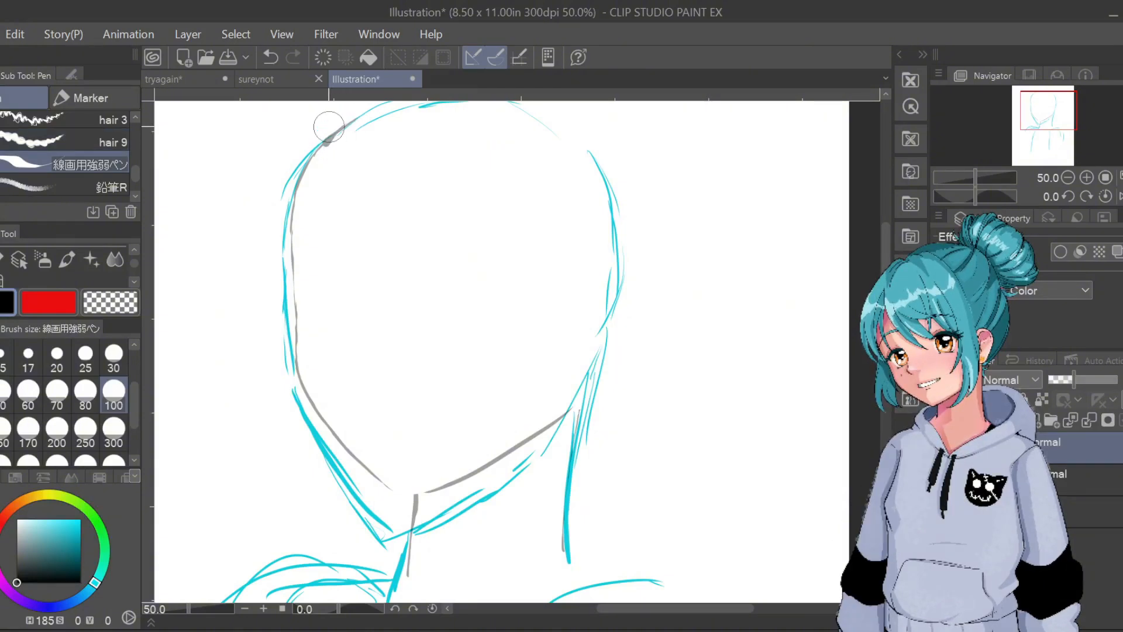
pyautogui.hotkey('ctrl', 'z')
pyautogui.hotkey('ctrl', 'shift', 'n')
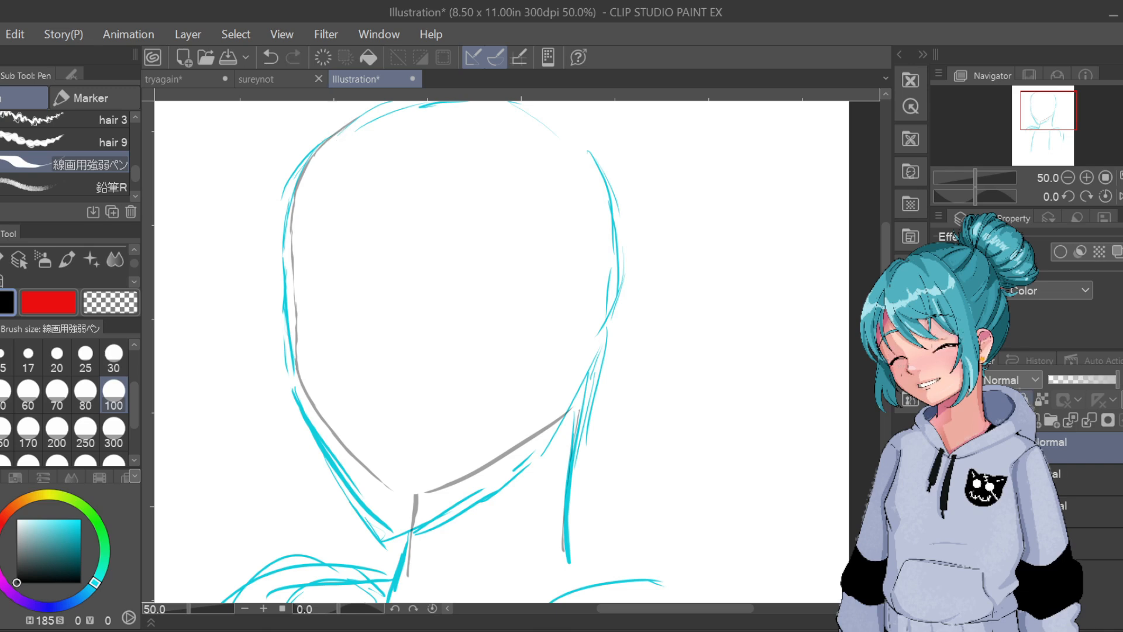
# Ink the face's left side on the new layer, following the faded line from the forehead down to the chin
pyautogui.moveTo(334, 135)
pyautogui.mouseDown()
pyautogui.moveTo(300, 187)
pyautogui.moveTo(291, 231)
pyautogui.moveTo(297, 343)
pyautogui.moveTo(305, 385)
pyautogui.moveTo(372, 481)
pyautogui.mouseUp()
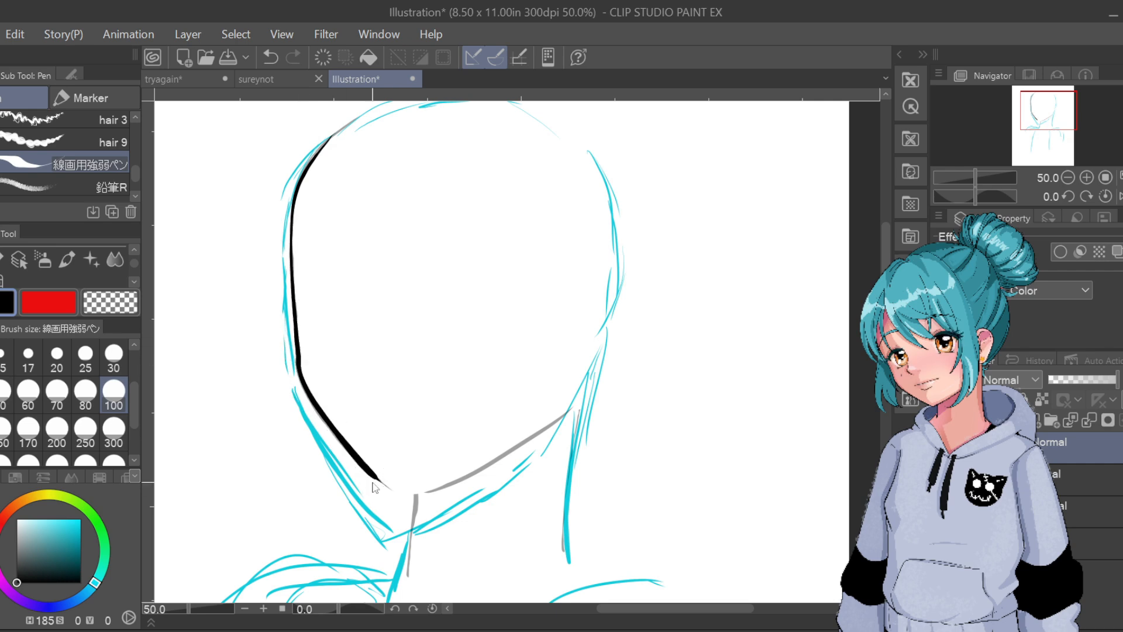
pyautogui.hotkey('ctrl', 'z')
pyautogui.moveTo(319, 145)
pyautogui.mouseDown()
pyautogui.moveTo(294, 249)
pyautogui.moveTo(307, 386)
pyautogui.moveTo(406, 509)
pyautogui.moveTo(468, 475)
pyautogui.mouseUp()
pyautogui.hotkey('ctrl', 'z')
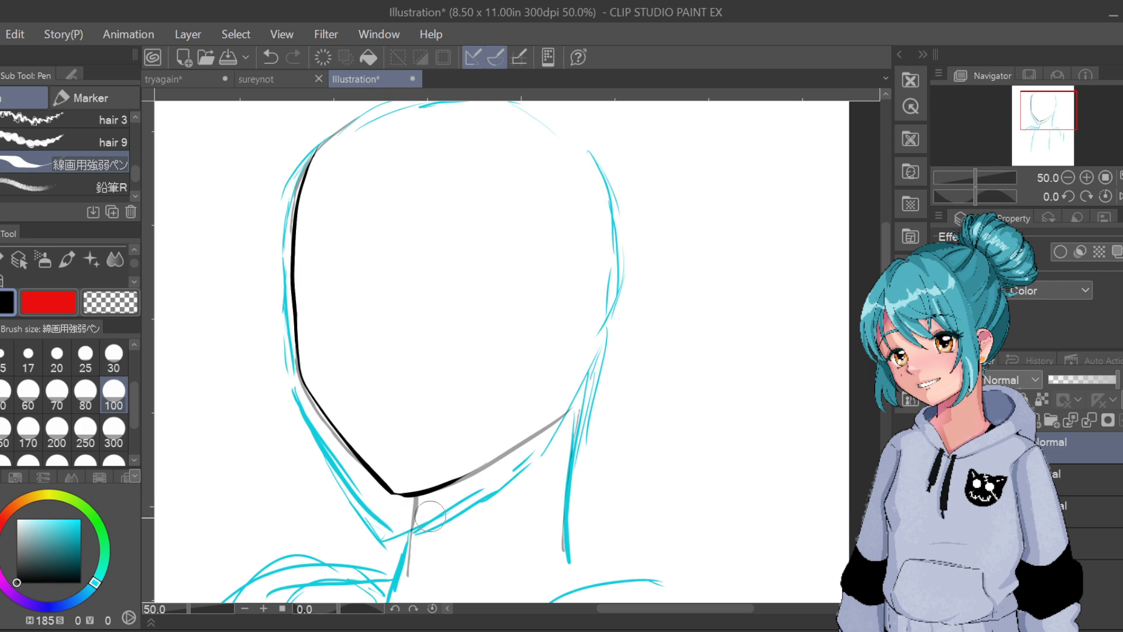
pyautogui.moveTo(400, 497); pyautogui.dragTo(473, 480)
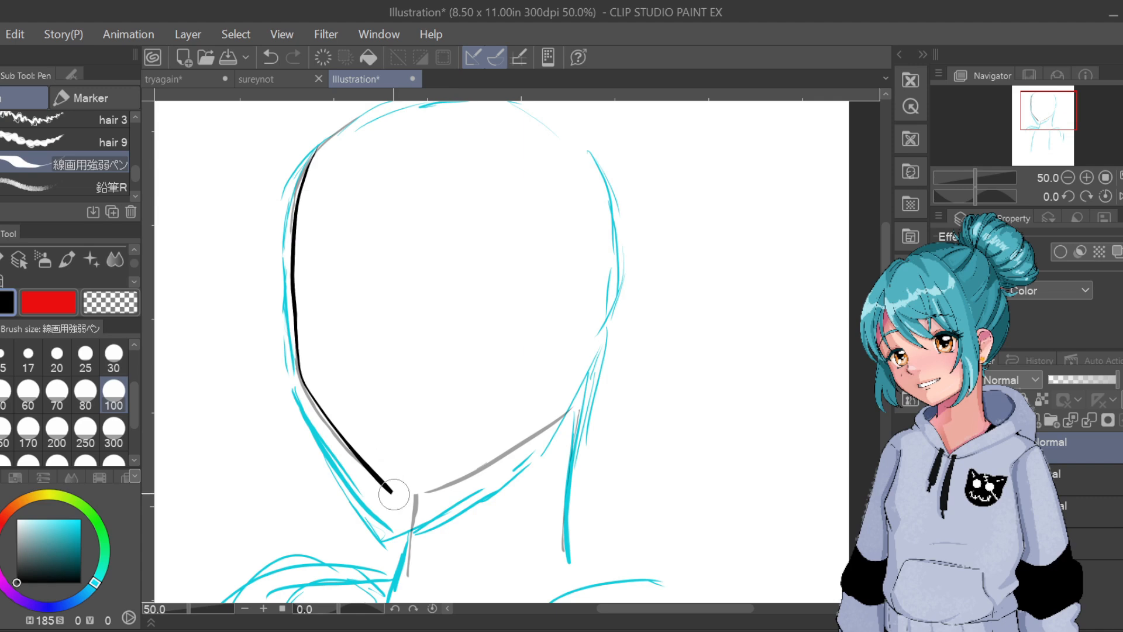
# Try out a short chin stroke and several loose curves in the empty face area, undoing them
pyautogui.moveTo(394, 493); pyautogui.dragTo(412, 498)
pyautogui.moveTo(396, 388)
pyautogui.mouseDown()
pyautogui.moveTo(514, 266)
pyautogui.moveTo(519, 243)
pyautogui.mouseUp()
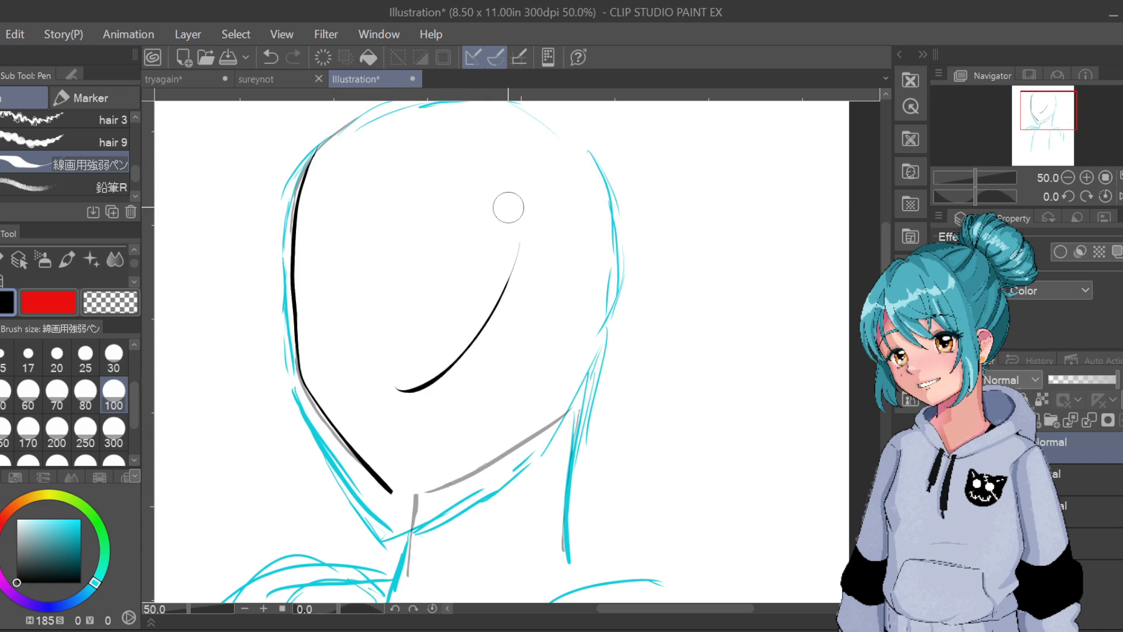
pyautogui.hotkey('ctrl', 'z')
pyautogui.moveTo(416, 417); pyautogui.dragTo(519, 313)
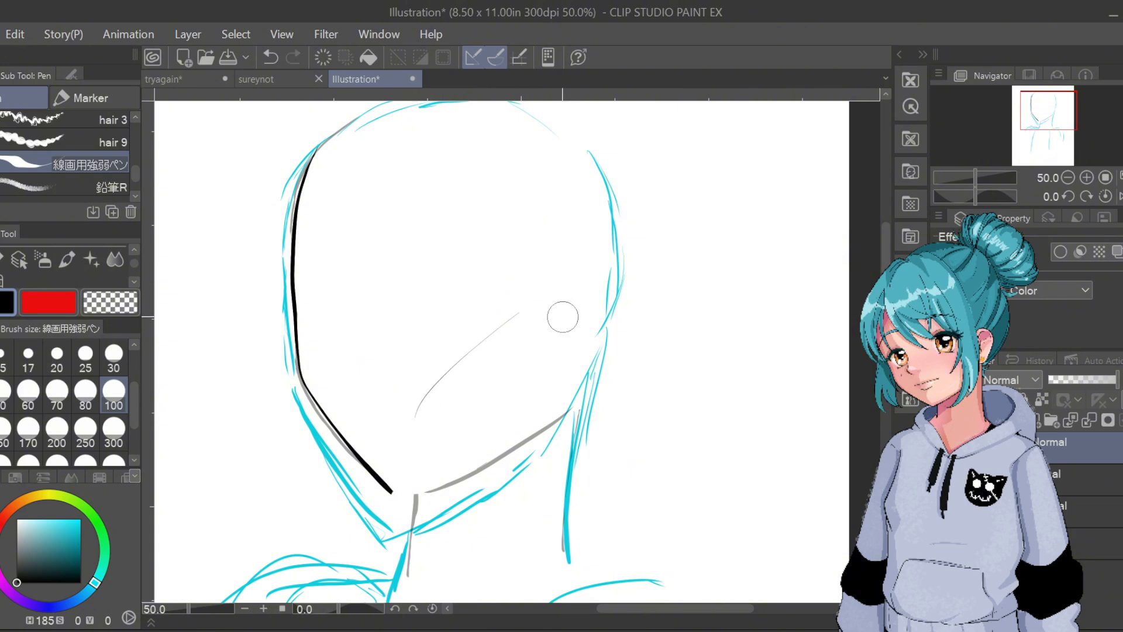
pyautogui.hotkey('ctrl', 'z')
pyautogui.moveTo(419, 399); pyautogui.dragTo(501, 342)
pyautogui.hotkey('ctrl', 'z')
# Try to ink the chin's curve from the lower end of the left jaw line towards the faded right jaw line
pyautogui.moveTo(391, 491); pyautogui.dragTo(431, 492)
pyautogui.hotkey('ctrl', 'z')
pyautogui.hotkey('ctrl', 'z')
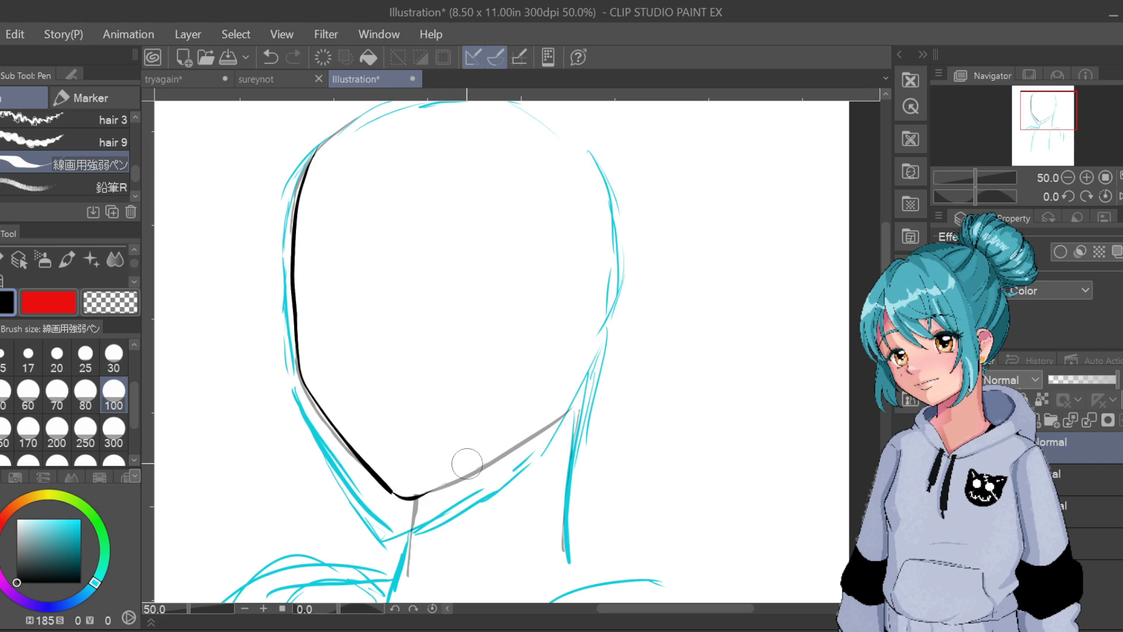
pyautogui.moveTo(395, 494); pyautogui.dragTo(440, 486)
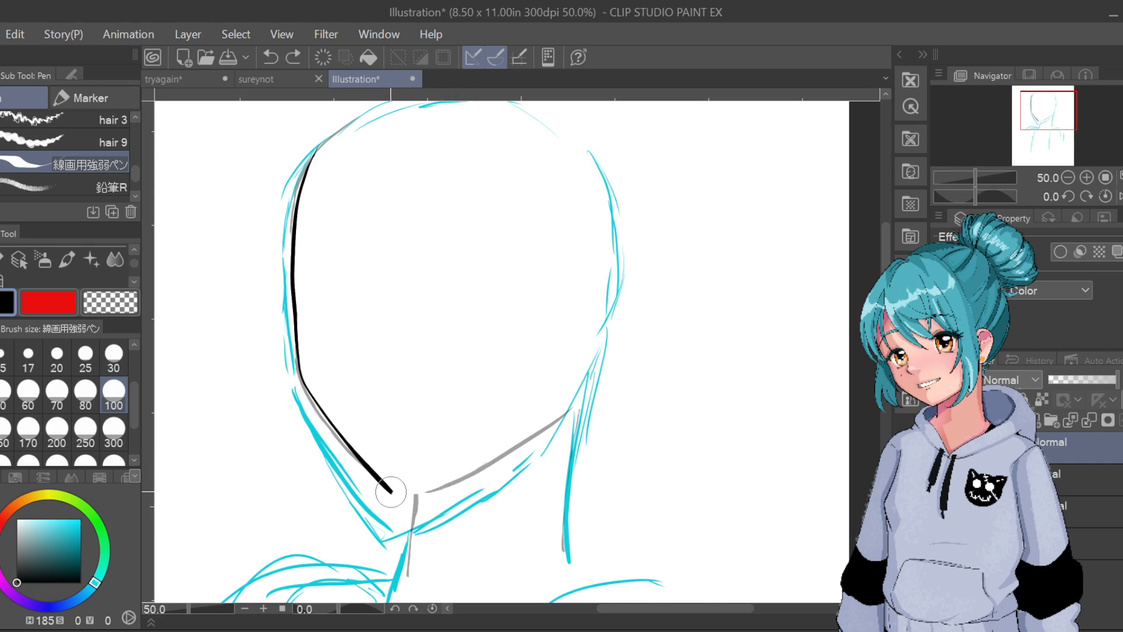
pyautogui.hotkey('ctrl', 'z')
pyautogui.click(413, 608)
pyautogui.click(413, 608)
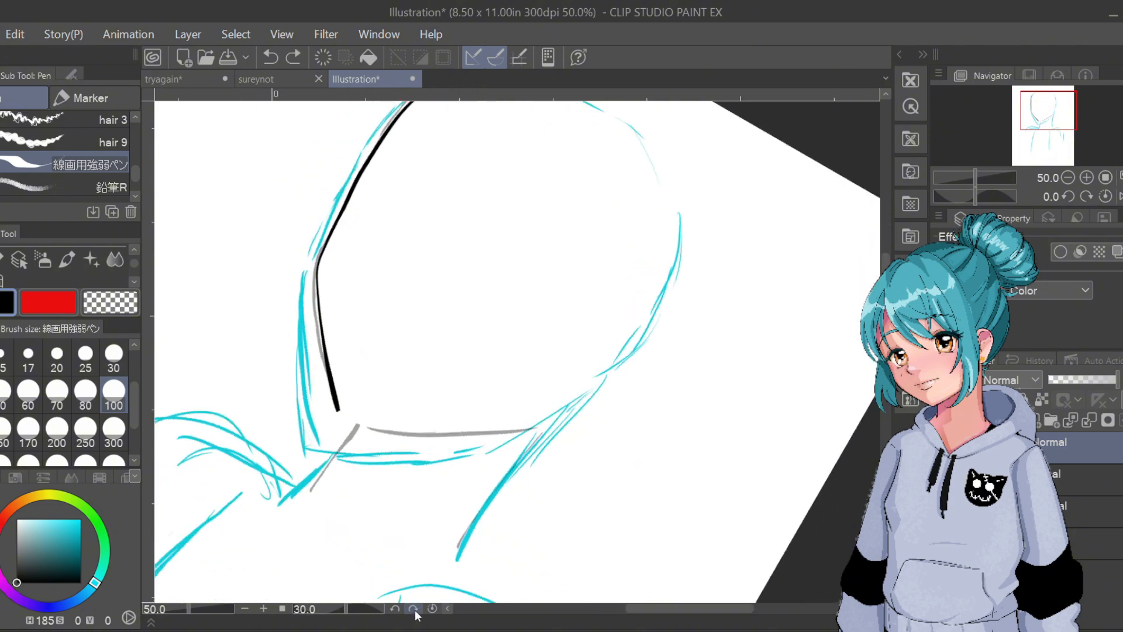
pyautogui.click(414, 608)
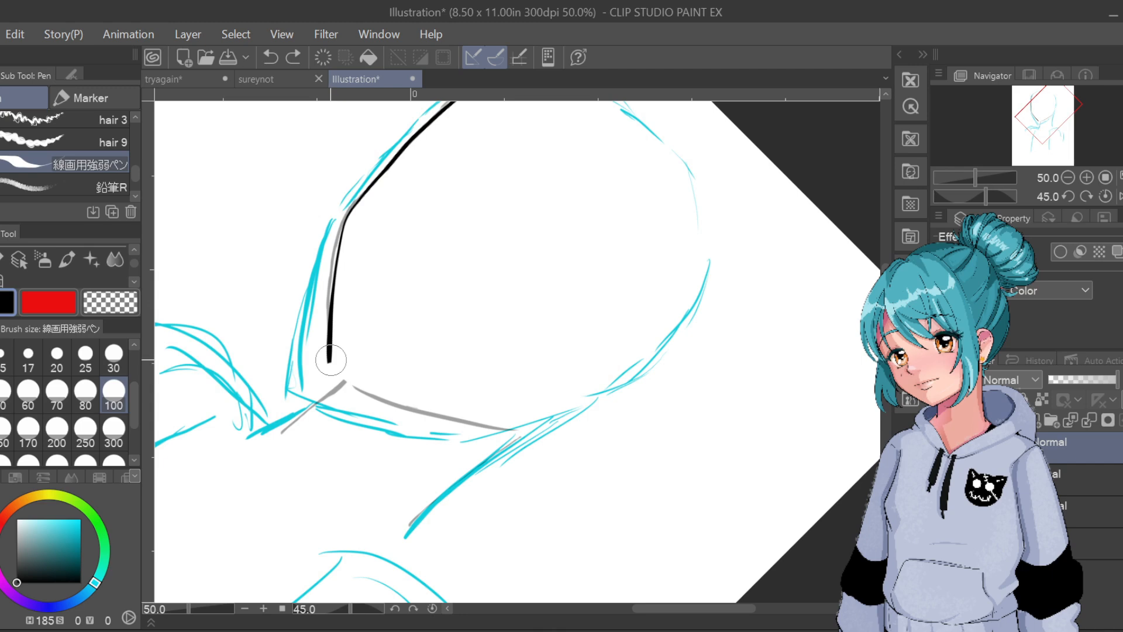
pyautogui.moveTo(330, 362); pyautogui.dragTo(356, 384)
pyautogui.hotkey('ctrl', 'z')
pyautogui.hotkey('ctrl', 'z')
# Ink the chin and right jaw line from the lower end of the left jaw line, following the faded line, undoing unsatisfactory strokes
pyautogui.click(414, 608)
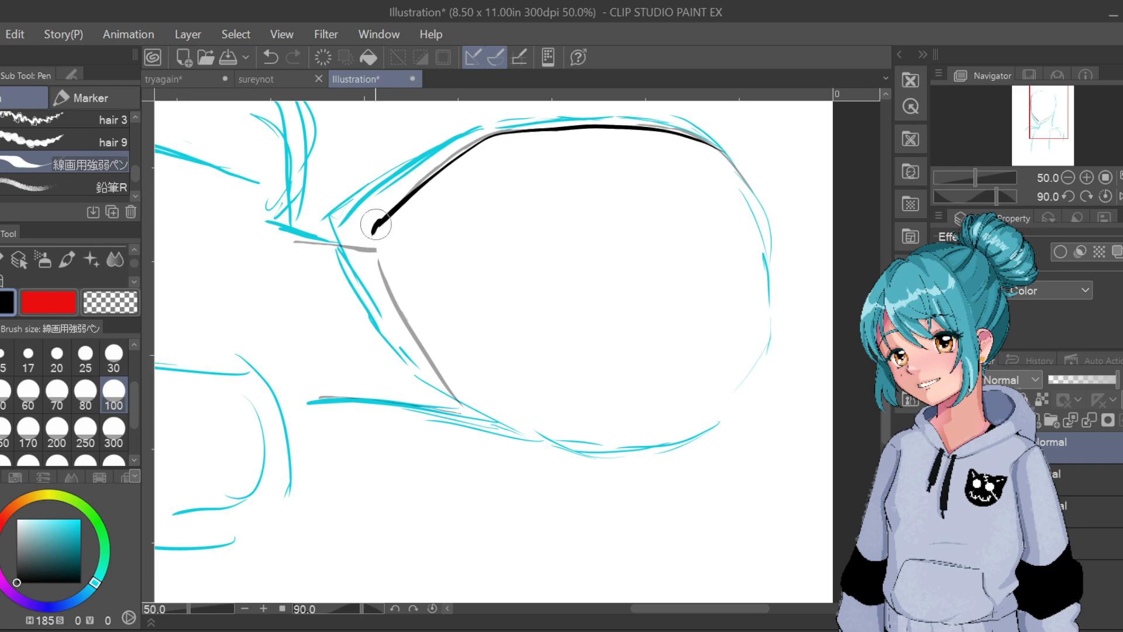
pyautogui.moveTo(380, 225)
pyautogui.mouseDown()
pyautogui.moveTo(376, 250)
pyautogui.moveTo(383, 223)
pyautogui.moveTo(376, 243)
pyautogui.moveTo(399, 307)
pyautogui.mouseUp()
pyautogui.hotkey('ctrl', 'z')
pyautogui.hotkey('ctrl', 'z')
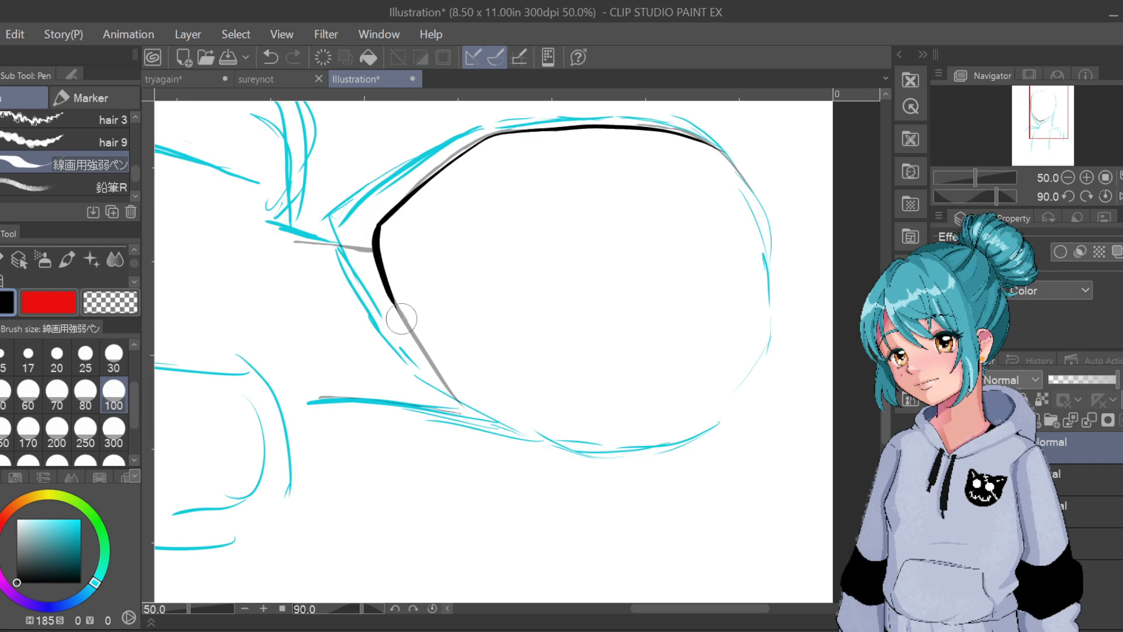
pyautogui.hotkey('ctrl', 'z')
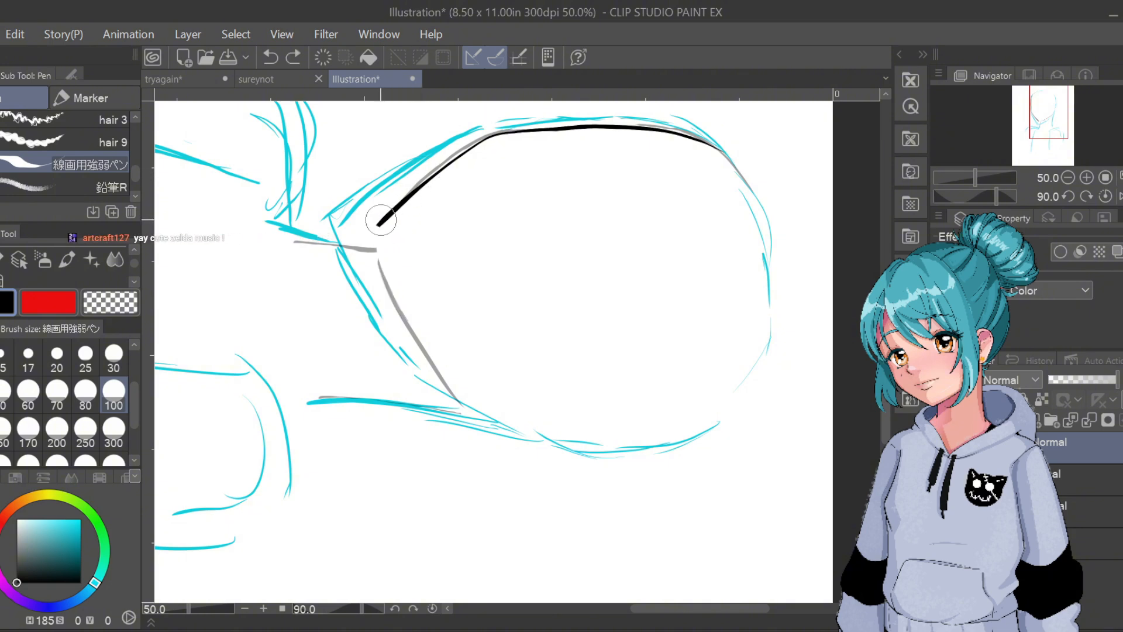
pyautogui.moveTo(380, 220); pyautogui.dragTo(400, 310)
pyautogui.hotkey('ctrl', 'z')
pyautogui.moveTo(379, 224); pyautogui.dragTo(421, 335)
pyautogui.hotkey('ctrl', 'z')
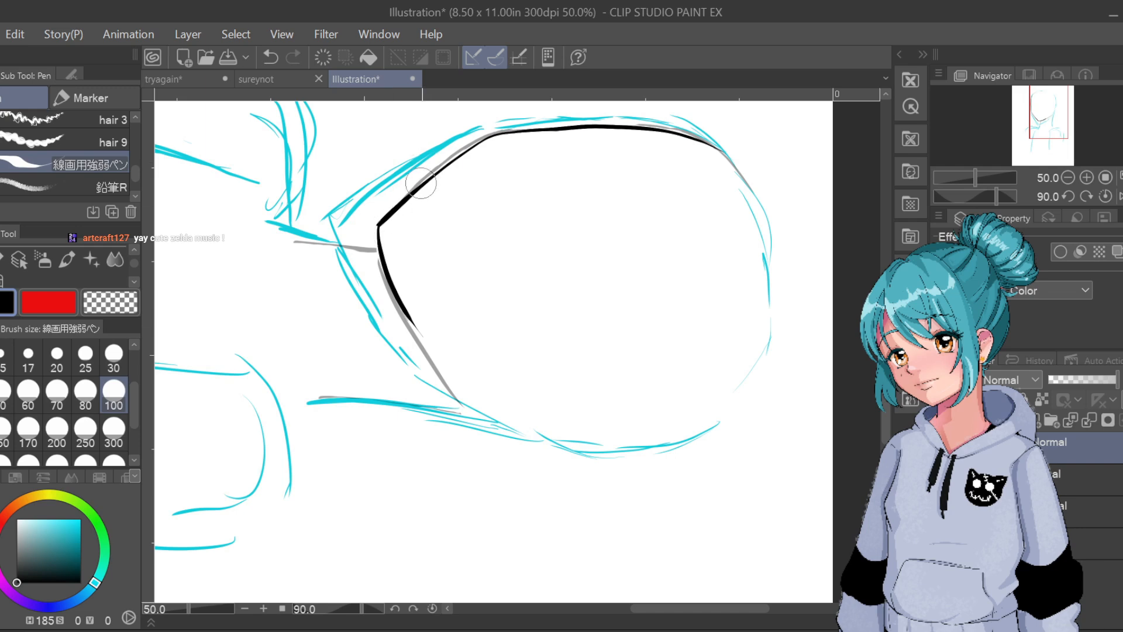
pyautogui.hotkey('ctrl', 'z')
pyautogui.moveTo(379, 223); pyautogui.dragTo(458, 401)
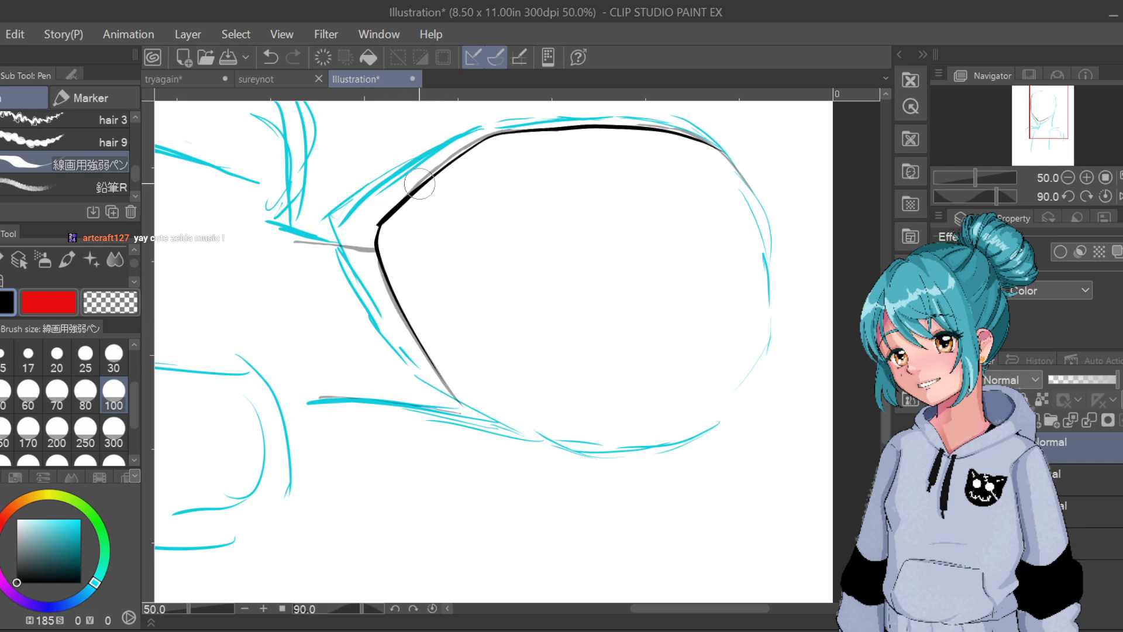
# Try out short touch-up strokes along the left jaw line and at the chin corner, undoing them
pyautogui.click(394, 610)
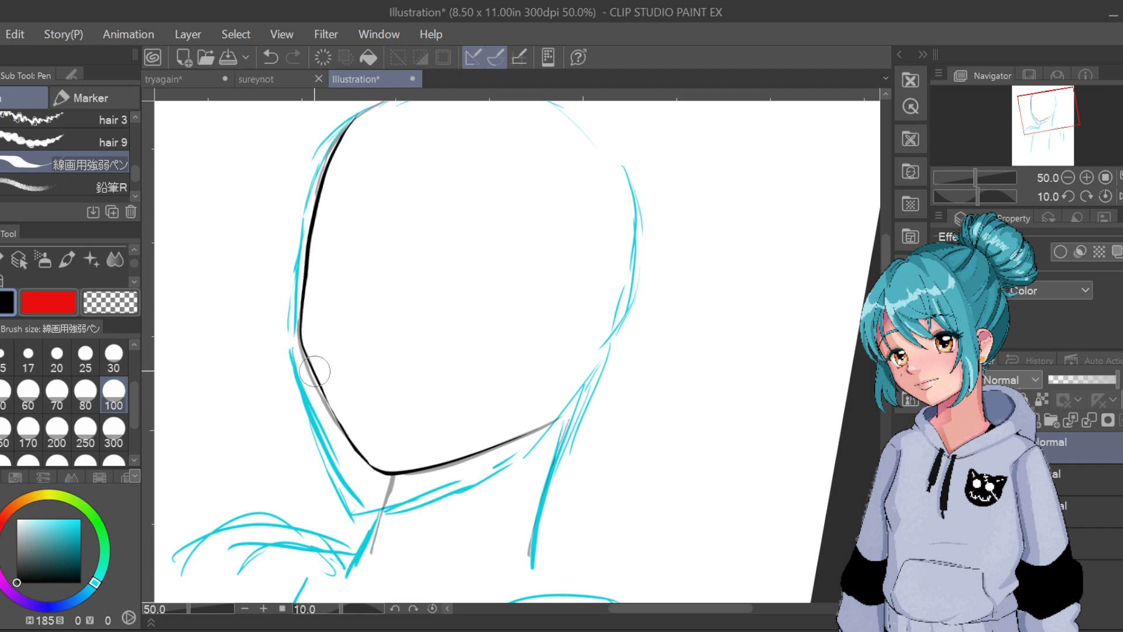
pyautogui.hotkey('ctrl', 'z')
pyautogui.moveTo(325, 393); pyautogui.dragTo(340, 426)
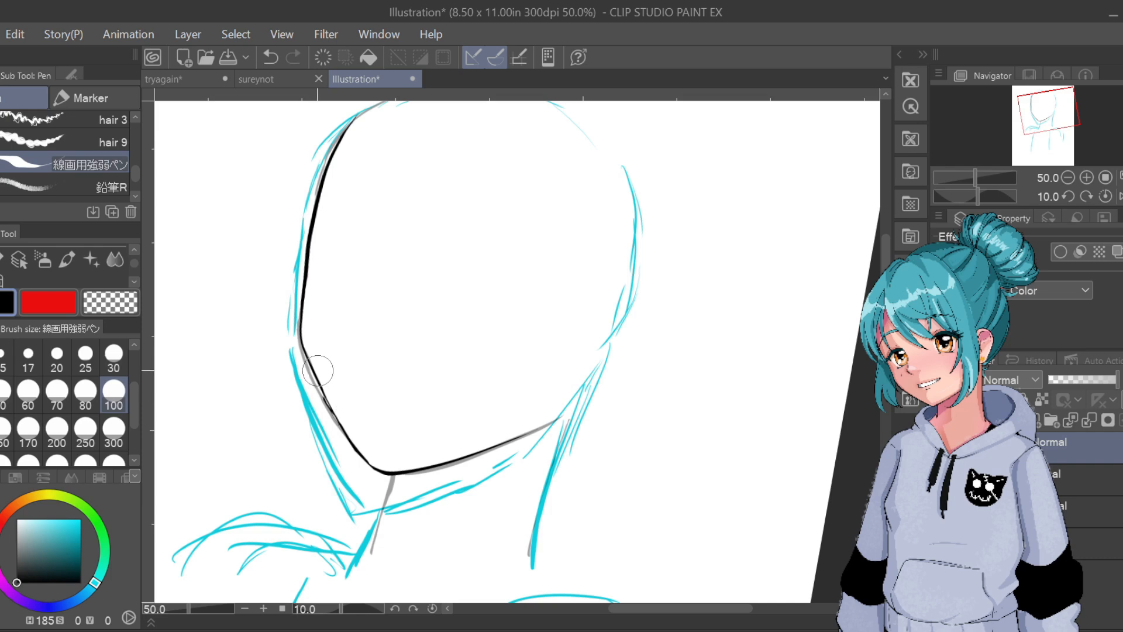
pyautogui.hotkey('ctrl', 'z')
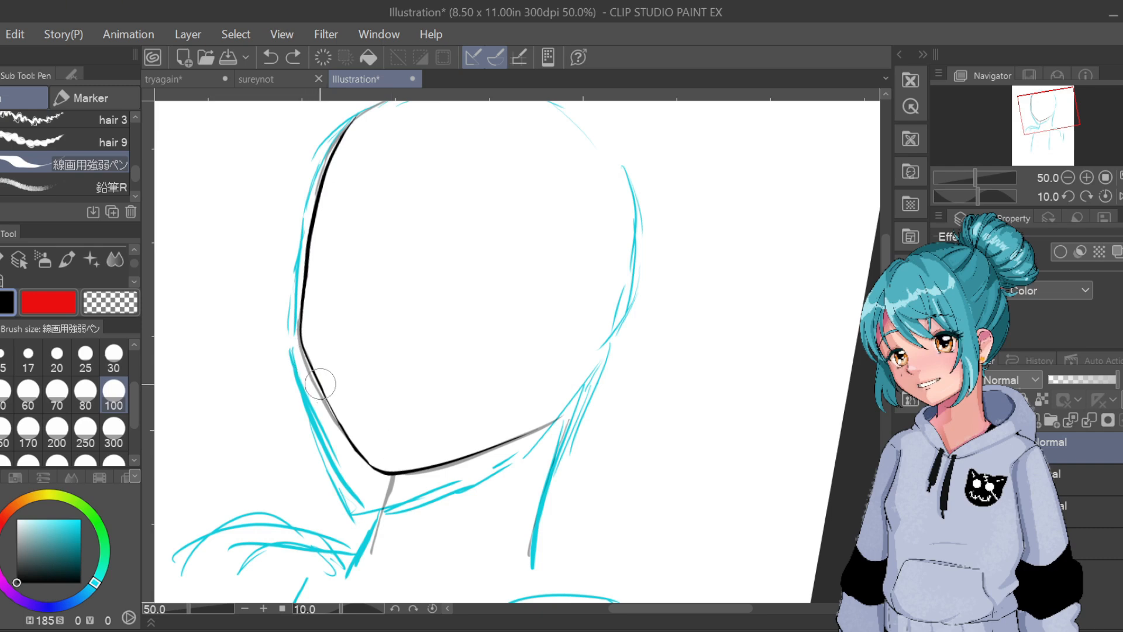
pyautogui.click(345, 411)
pyautogui.hotkey('ctrl', 'z')
pyautogui.moveTo(369, 460); pyautogui.dragTo(382, 471)
pyautogui.hotkey('ctrl', 'z')
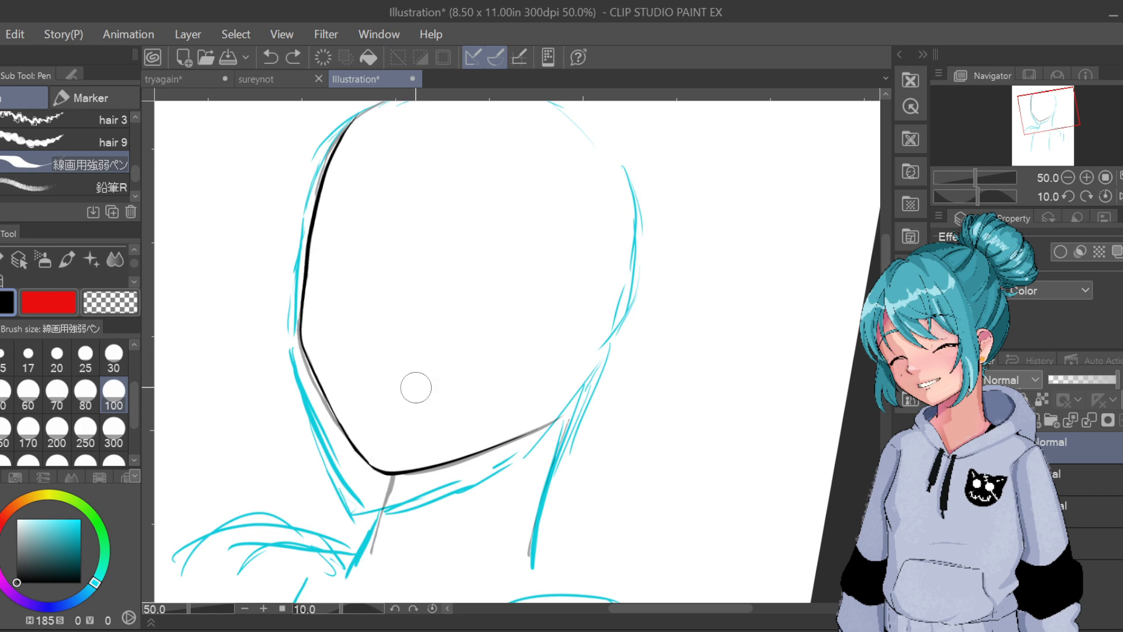
# Set the brush size to 30 and retouch the jaw line just left of the chin
pyautogui.scroll(-1, 419, 392)
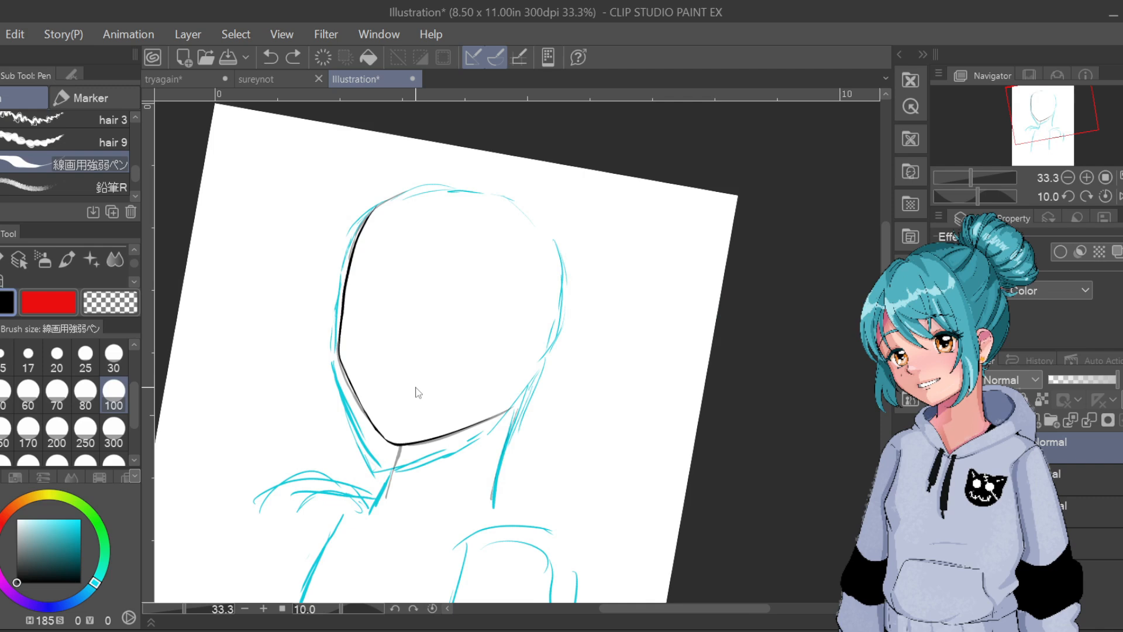
pyautogui.scroll(1, 418, 391)
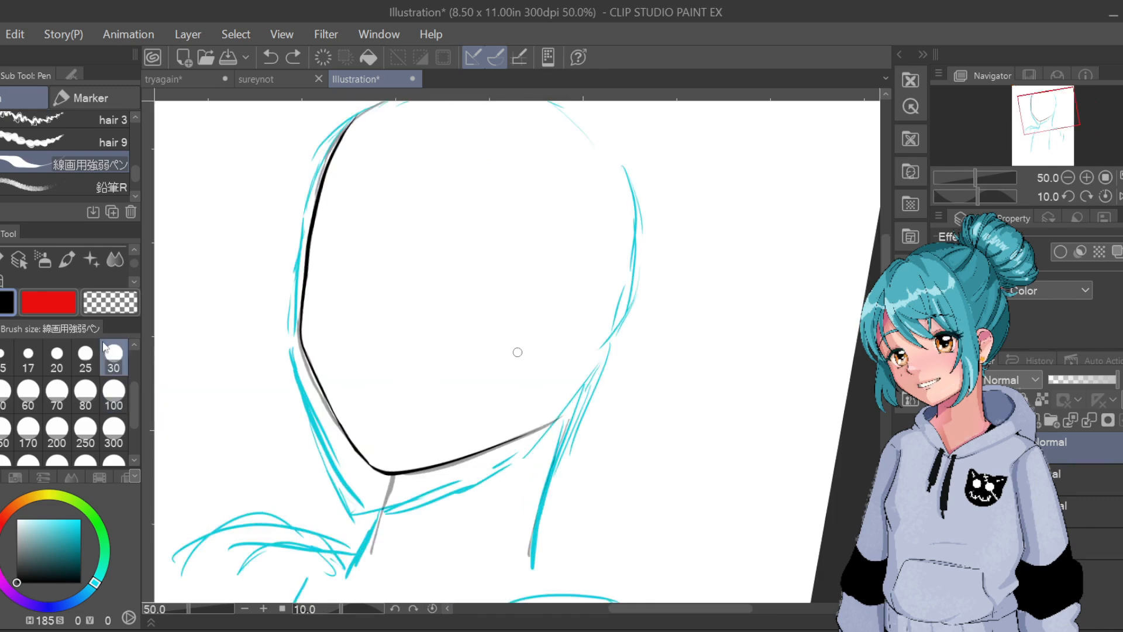
pyautogui.click(120, 388)
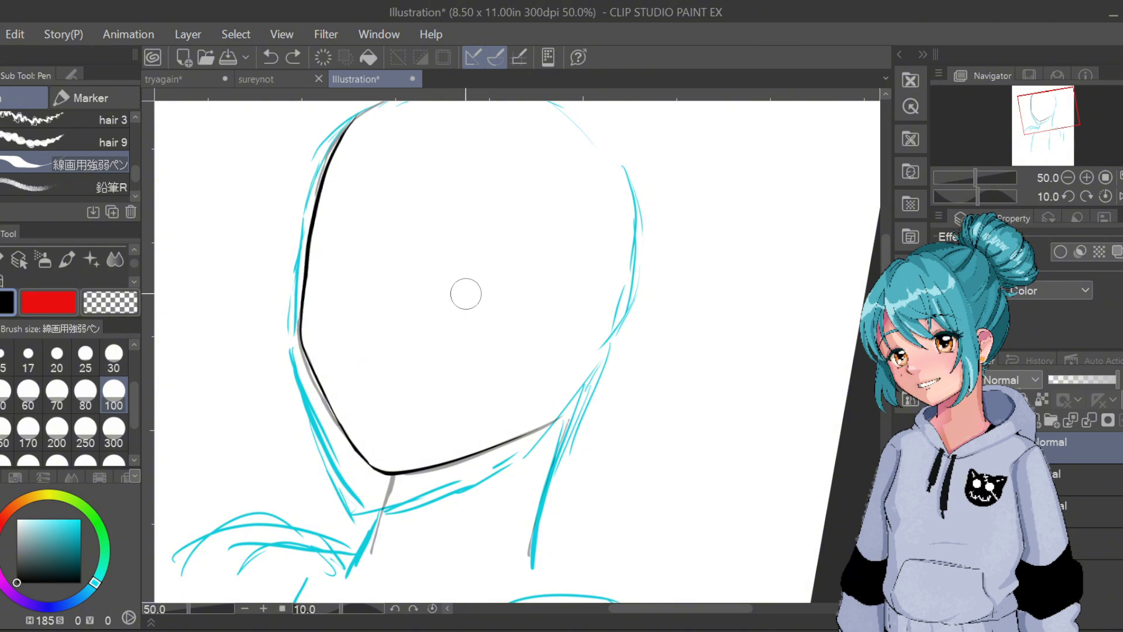
pyautogui.click(113, 354)
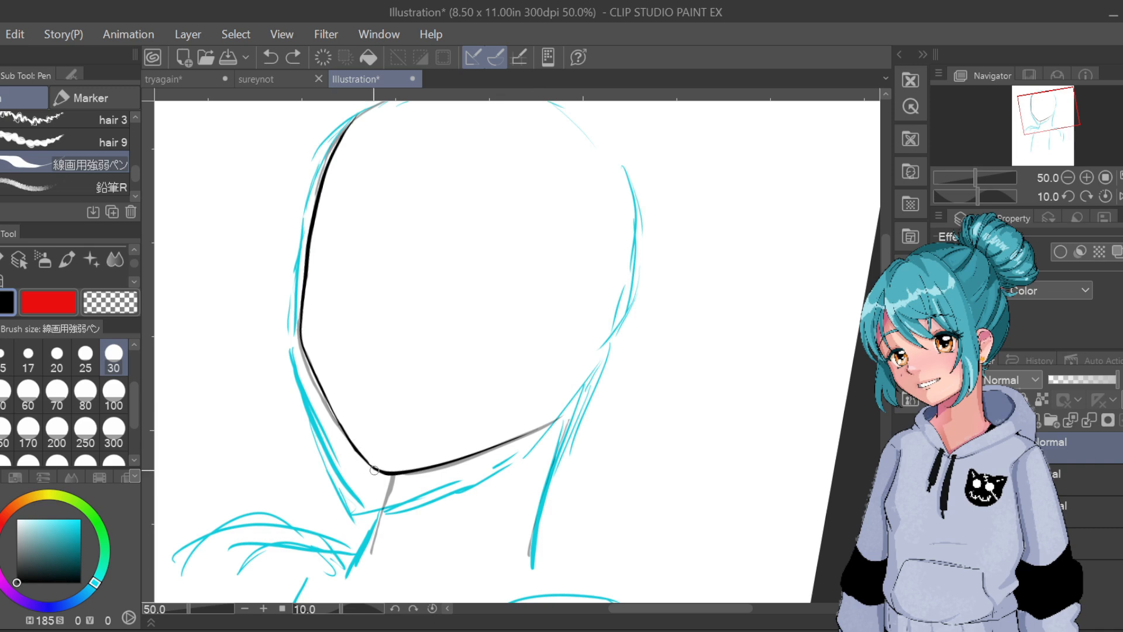
pyautogui.moveTo(365, 460); pyautogui.dragTo(354, 446)
# Ink the upper edge of a long pointed ear on the head's right side, redrawing the stroke until it curves cleanly
pyautogui.click(395, 609)
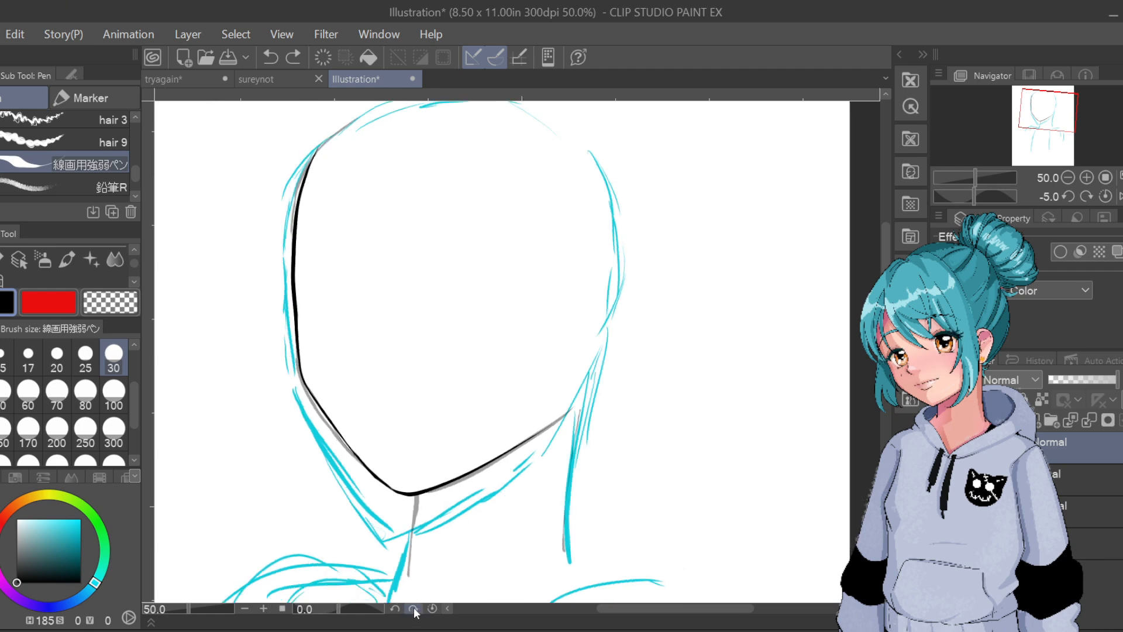
pyautogui.click(413, 608)
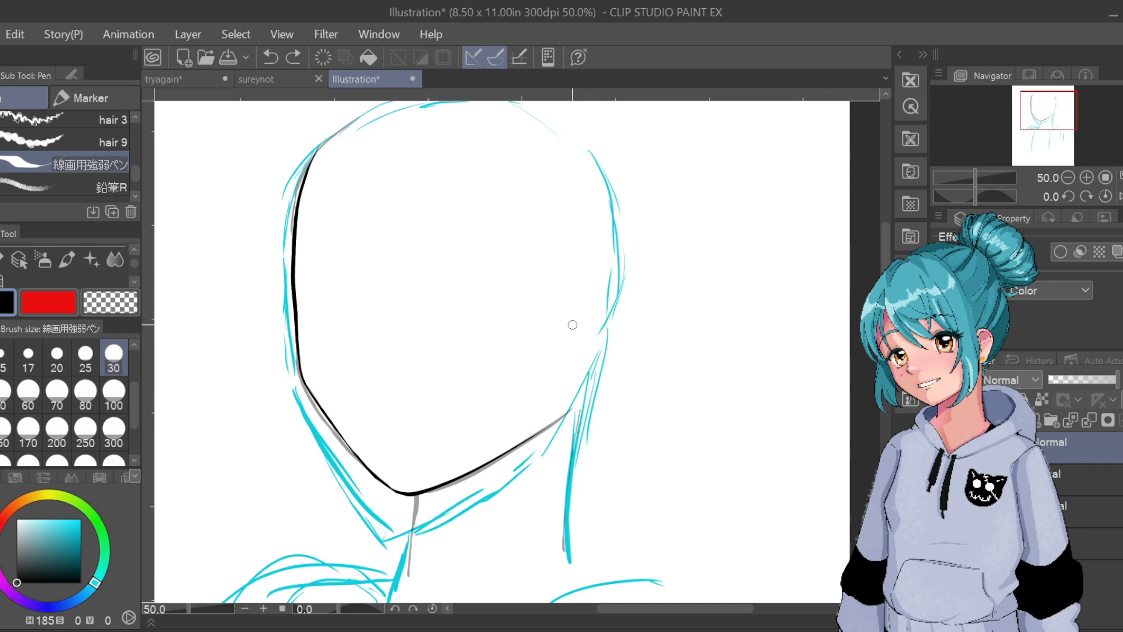
pyautogui.moveTo(572, 325); pyautogui.dragTo(755, 249)
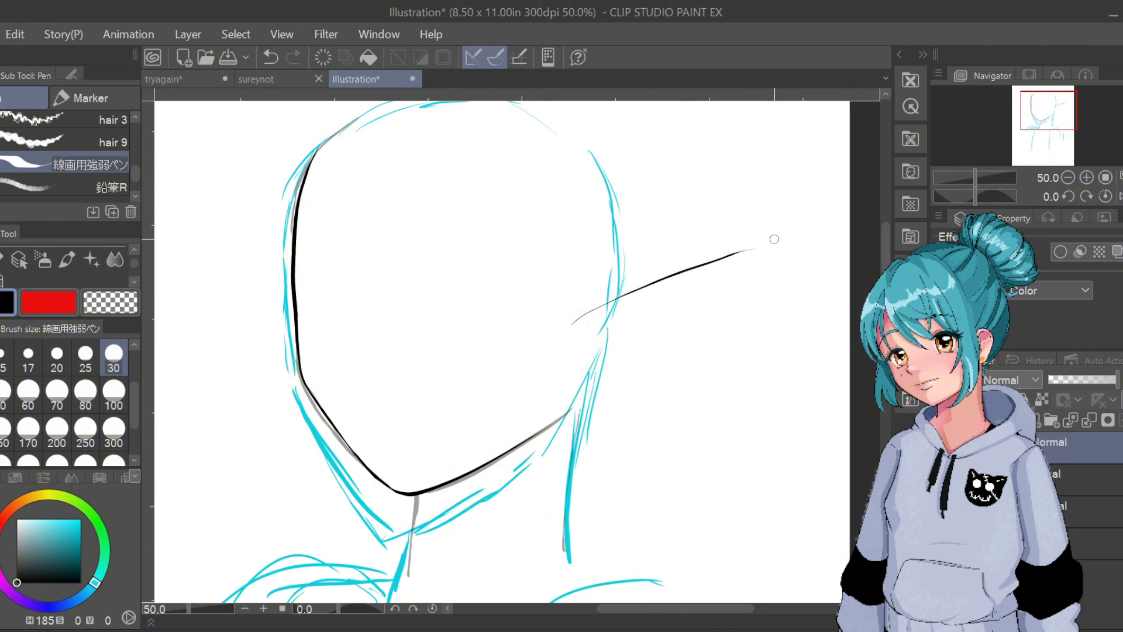
pyautogui.hotkey('ctrl', 'z')
pyautogui.moveTo(570, 314)
pyautogui.mouseDown()
pyautogui.moveTo(678, 267)
pyautogui.moveTo(796, 248)
pyautogui.mouseUp()
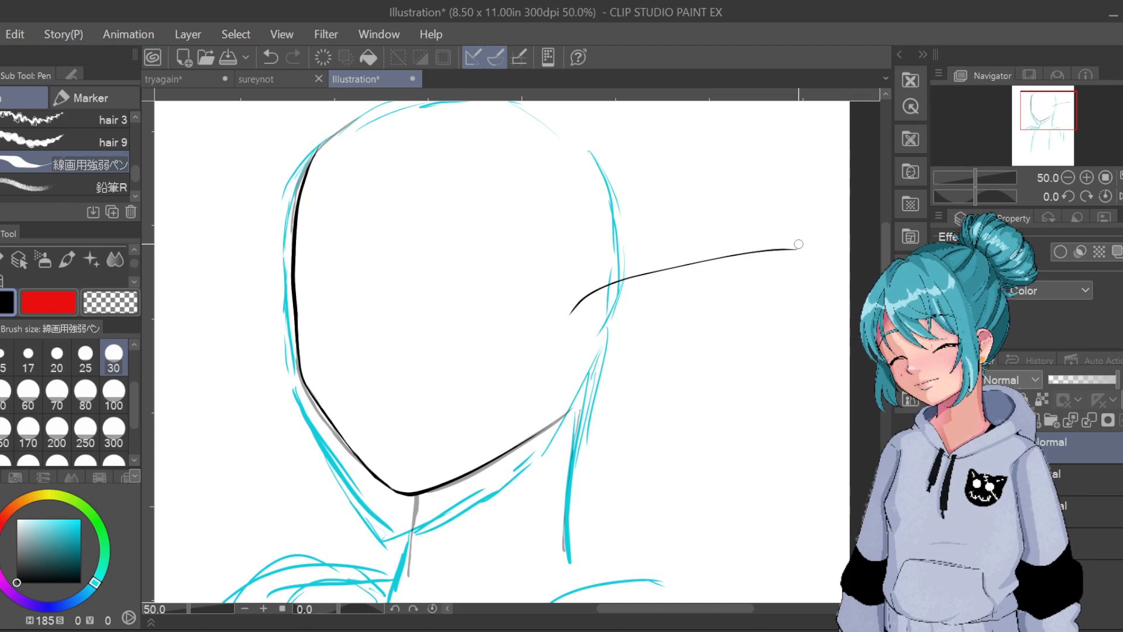
pyautogui.hotkey('ctrl', 'z')
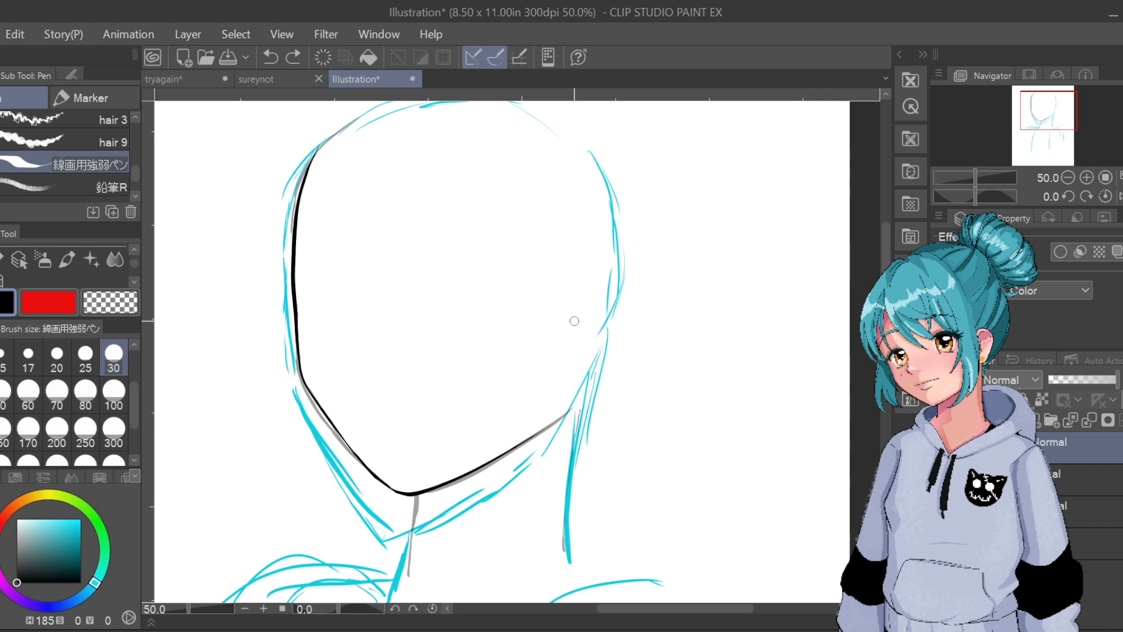
pyautogui.moveTo(574, 322)
pyautogui.mouseDown()
pyautogui.moveTo(659, 278)
pyautogui.moveTo(767, 262)
pyautogui.mouseUp()
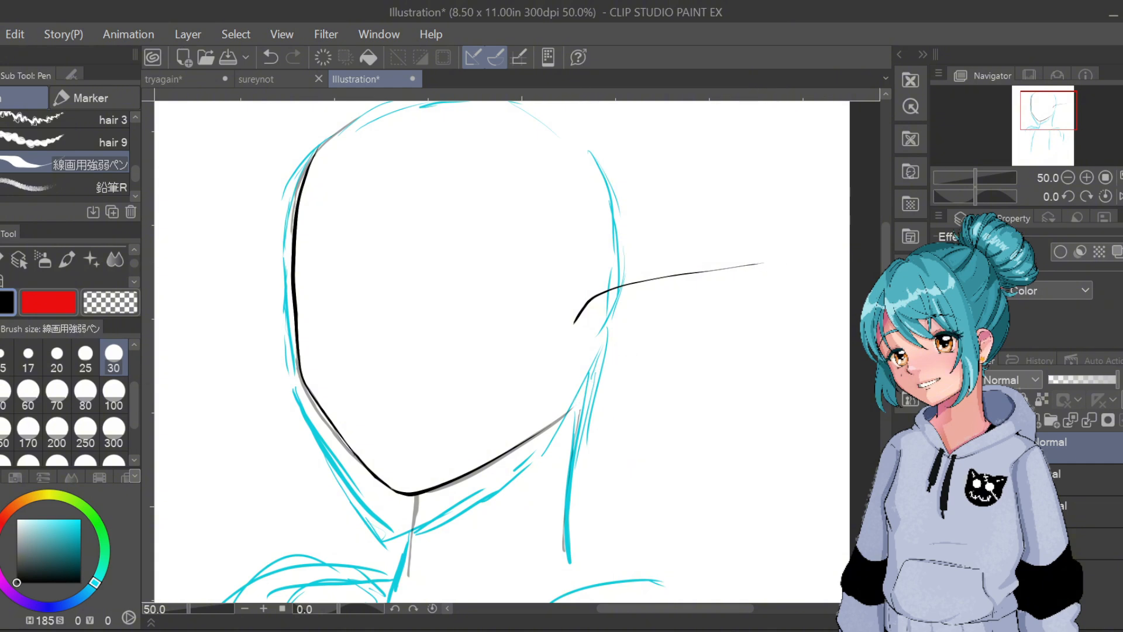
# Select the cyan construction sketch layer and lower its opacity so the sketch is only faint
pyautogui.click(943, 511)
pyautogui.click(1017, 511)
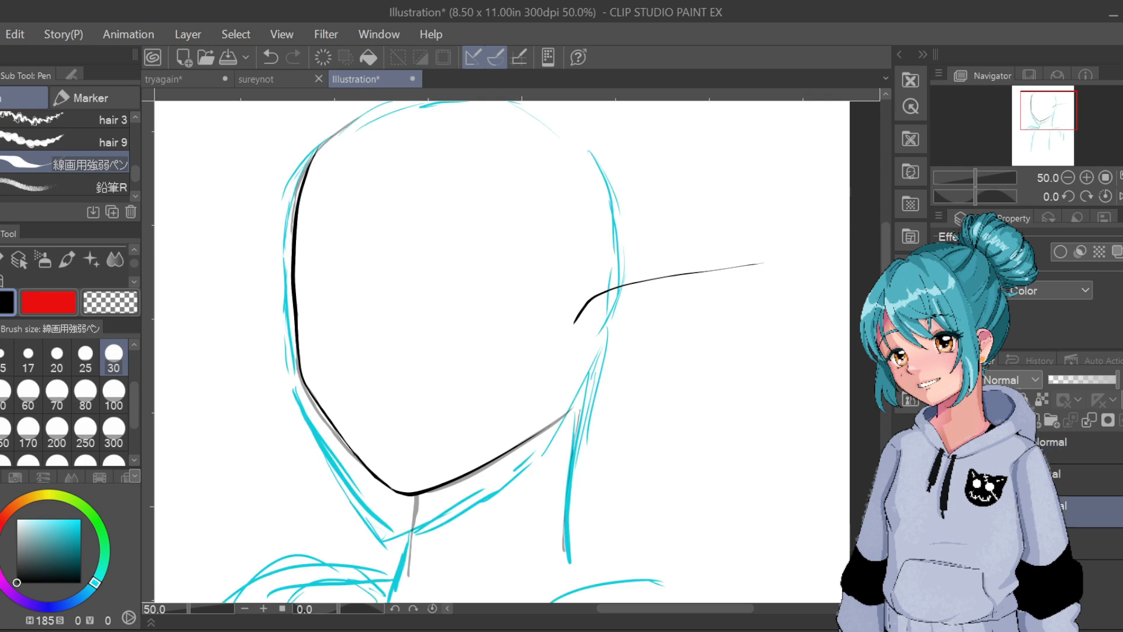
pyautogui.click(1071, 378)
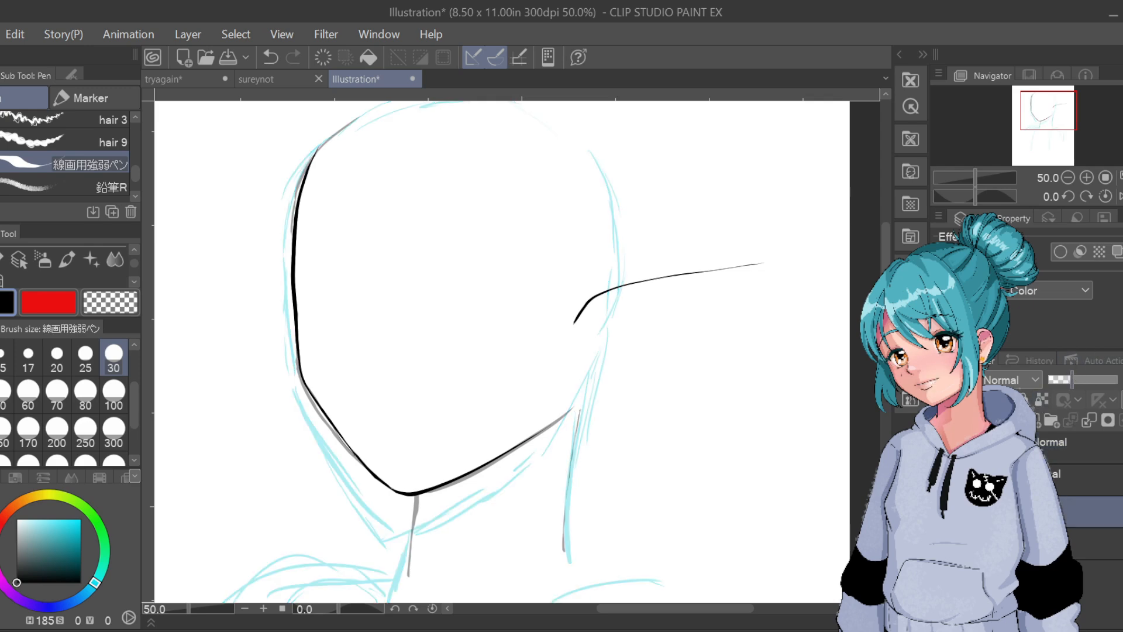
pyautogui.click(1087, 479)
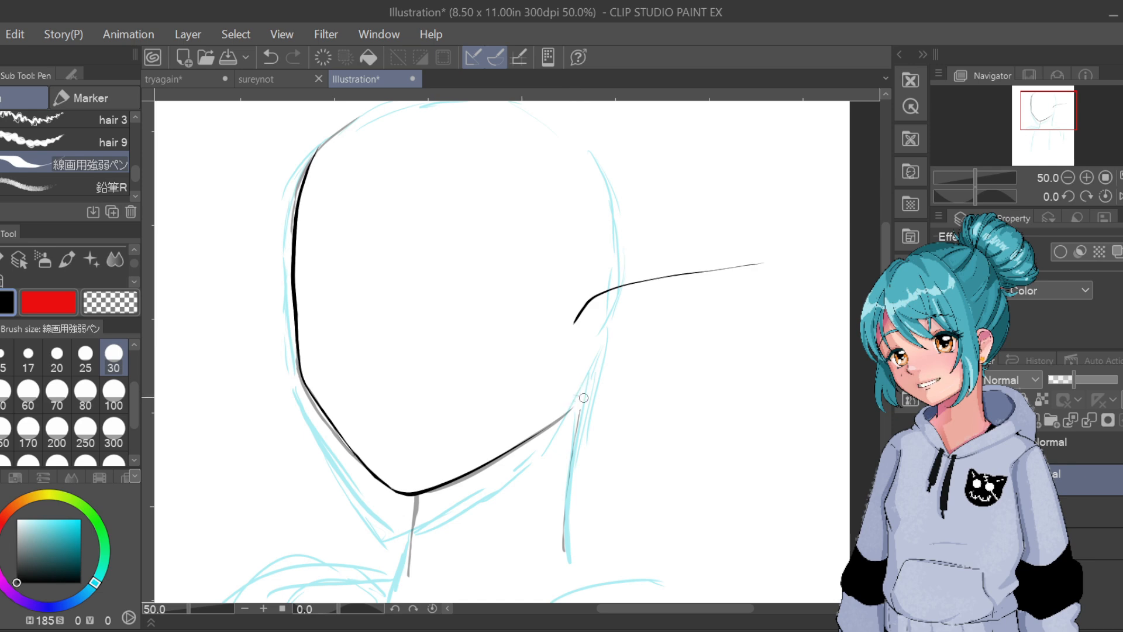
pyautogui.moveTo(576, 398)
pyautogui.mouseDown()
pyautogui.moveTo(693, 343)
pyautogui.moveTo(766, 280)
pyautogui.mouseUp()
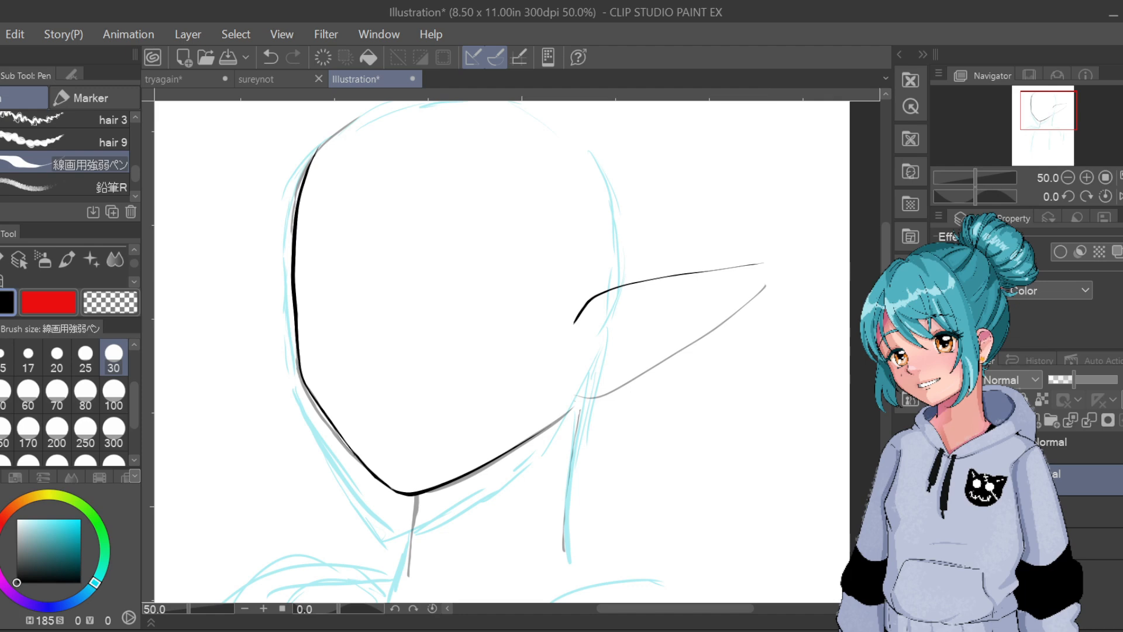
pyautogui.hotkey('ctrl', 'z')
# Ink the ear's lower edge on the line art layer from the right jaw up to the ear tip, and clean up the tip
pyautogui.click(1037, 442)
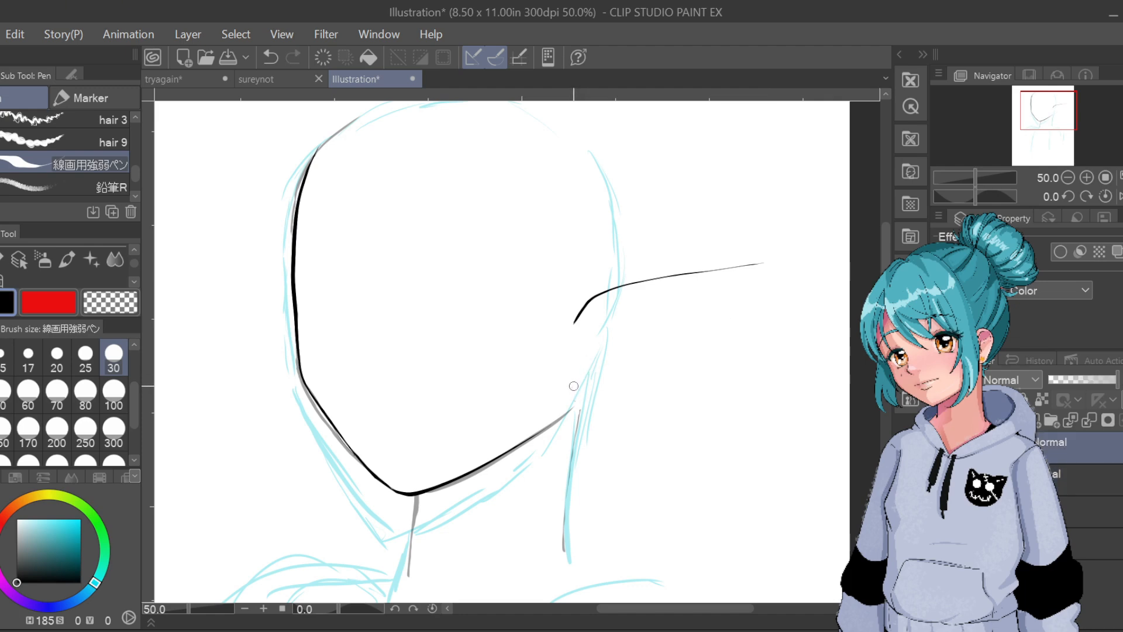
pyautogui.moveTo(574, 388)
pyautogui.mouseDown()
pyautogui.moveTo(712, 318)
pyautogui.moveTo(768, 265)
pyautogui.mouseUp()
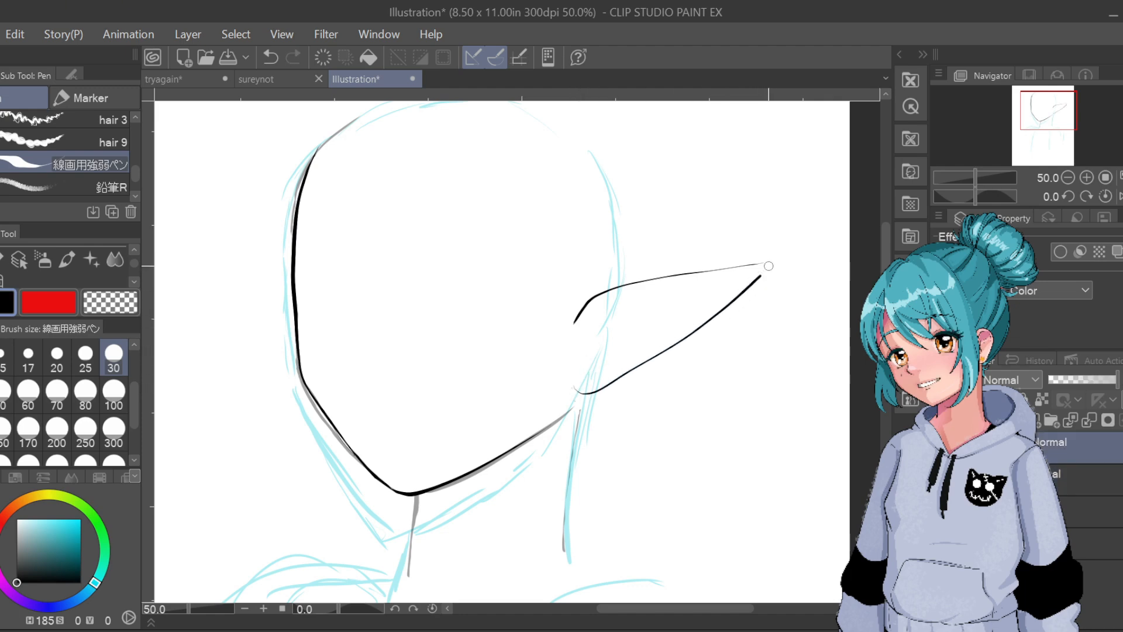
pyautogui.hotkey('ctrl', 'z')
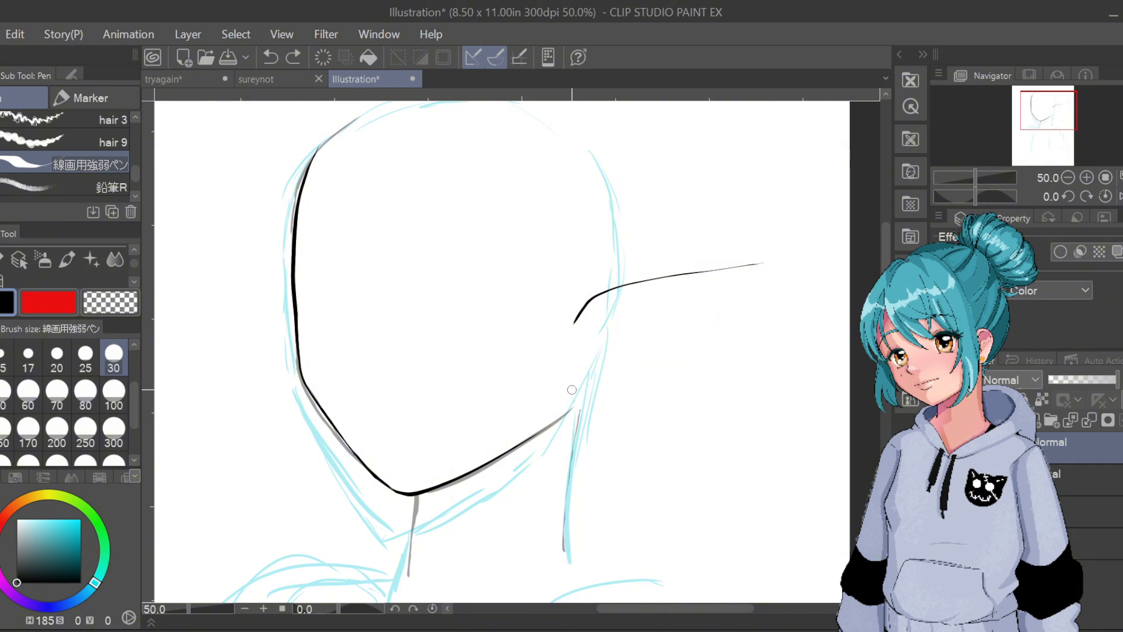
pyautogui.moveTo(574, 388)
pyautogui.mouseDown()
pyautogui.moveTo(604, 399)
pyautogui.moveTo(689, 349)
pyautogui.moveTo(774, 260)
pyautogui.mouseUp()
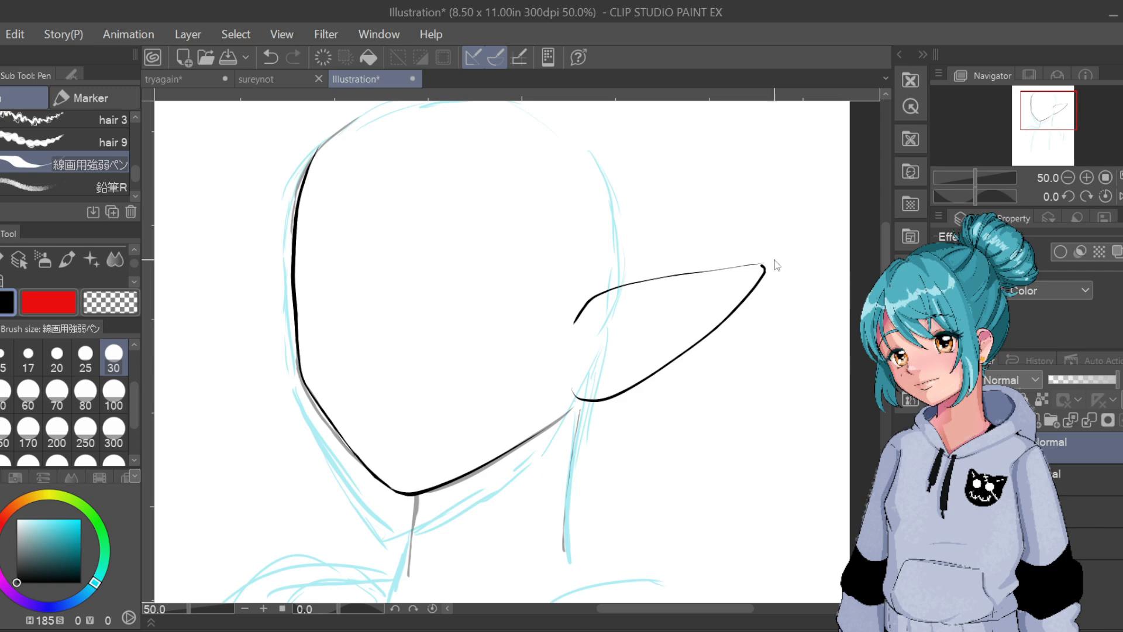
pyautogui.hotkey('ctrl', 'z')
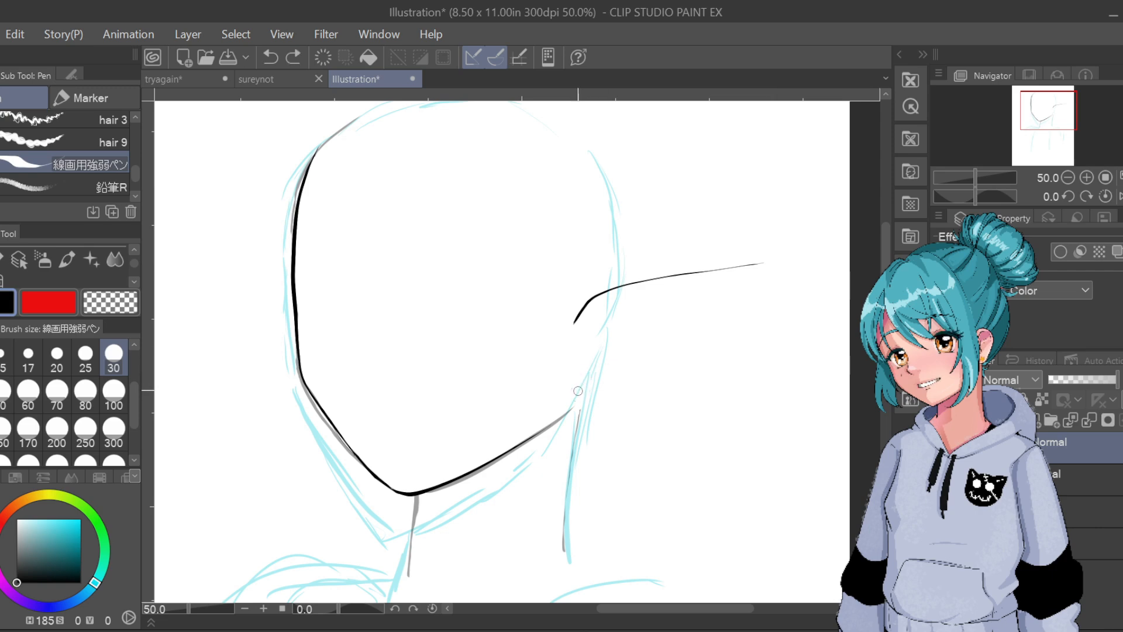
pyautogui.moveTo(578, 395)
pyautogui.mouseDown()
pyautogui.moveTo(610, 398)
pyautogui.moveTo(755, 291)
pyautogui.moveTo(773, 261)
pyautogui.mouseUp()
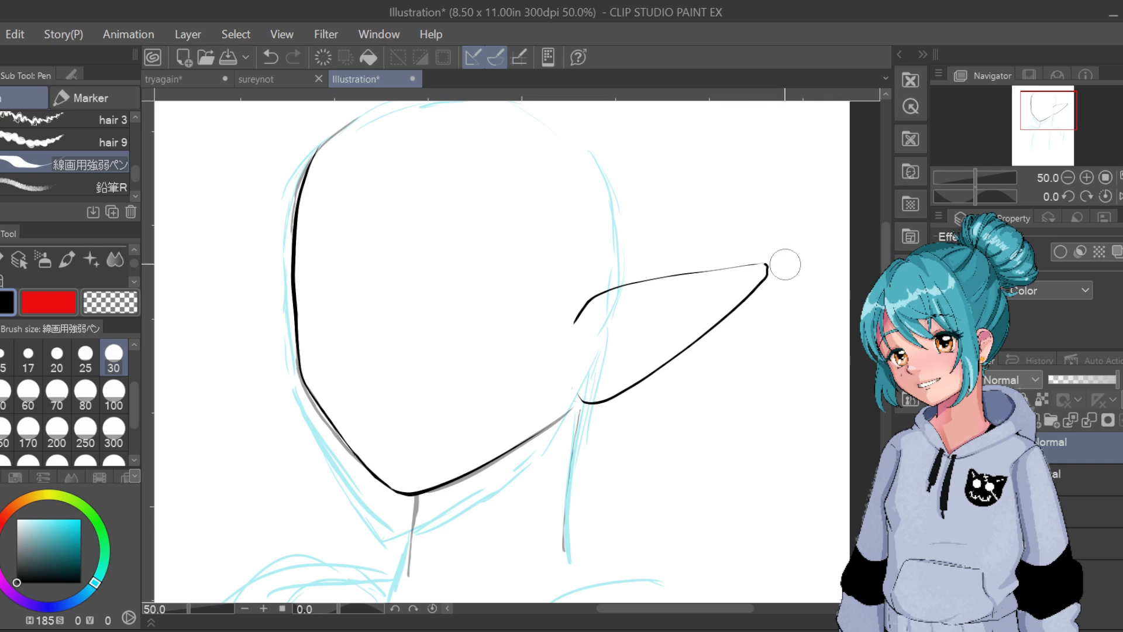
pyautogui.click(777, 268)
# Draw the ear's inner rim, curving up from the ear opening and running just below the upper edge to the tip
pyautogui.moveTo(595, 341); pyautogui.dragTo(598, 322)
pyautogui.moveTo(595, 347)
pyautogui.mouseDown()
pyautogui.moveTo(611, 305)
pyautogui.moveTo(757, 258)
pyautogui.mouseUp()
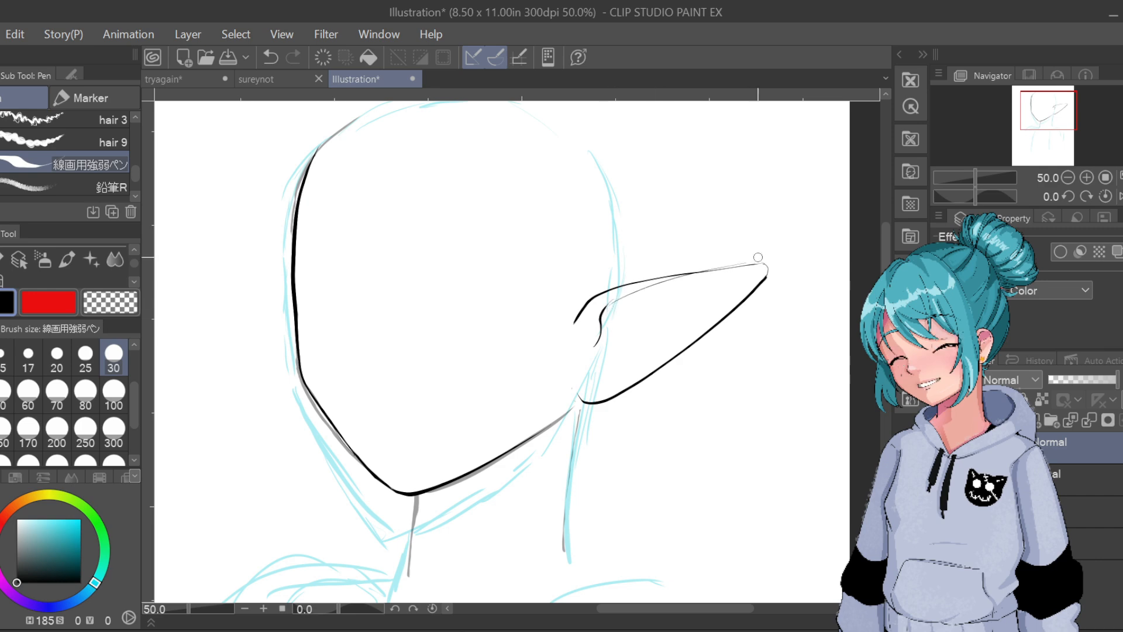
pyautogui.hotkey('ctrl', 'z')
pyautogui.moveTo(611, 305); pyautogui.dragTo(767, 259)
pyautogui.hotkey('ctrl', 'z')
pyautogui.hotkey('ctrl', 'z')
pyautogui.moveTo(609, 304); pyautogui.dragTo(763, 270)
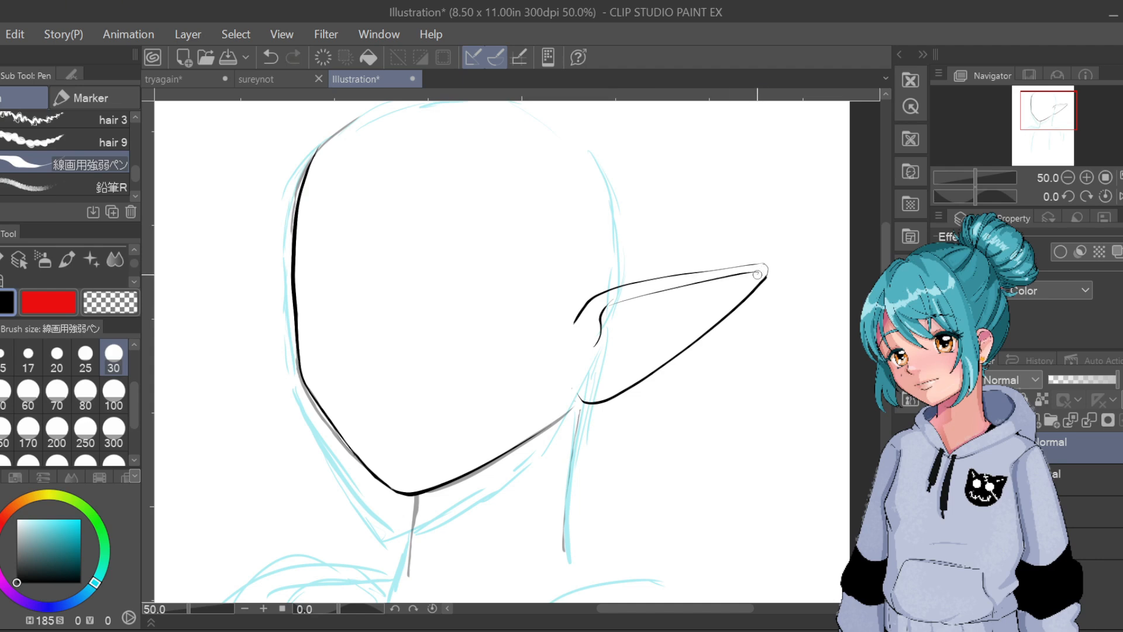
# Add two short crease strokes and a small notch near the ear opening inside the ear, and select the faded black sketch layer
pyautogui.moveTo(712, 287); pyautogui.dragTo(706, 309)
pyautogui.hotkey('ctrl', 'z')
pyautogui.moveTo(604, 359); pyautogui.dragTo(602, 341)
pyautogui.hotkey('ctrl', 'z')
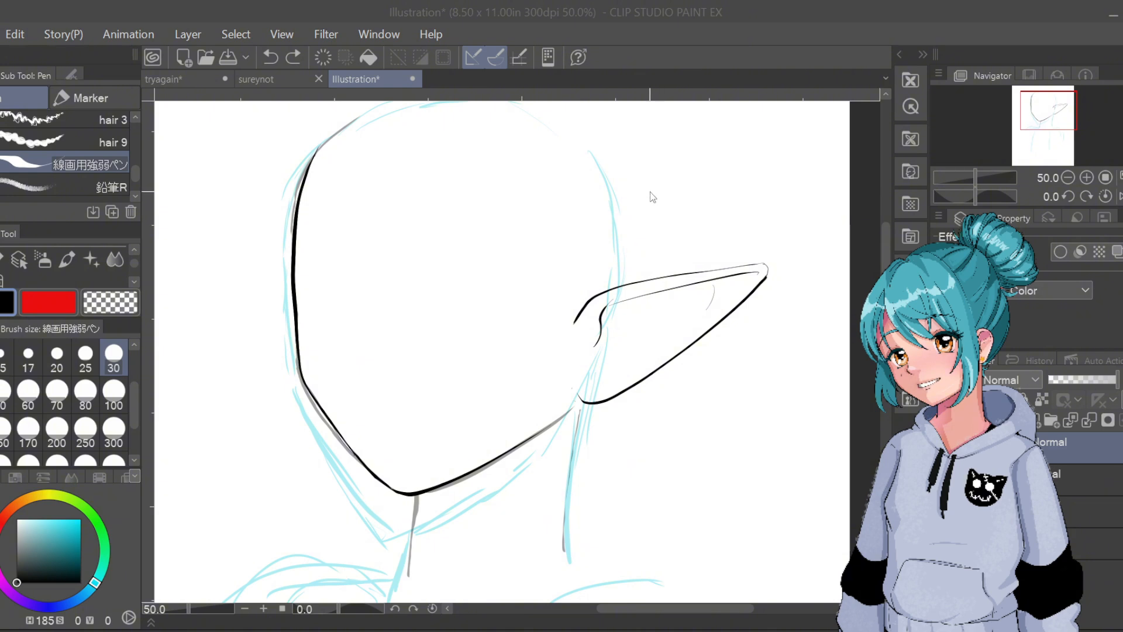
pyautogui.moveTo(646, 298); pyautogui.dragTo(647, 313)
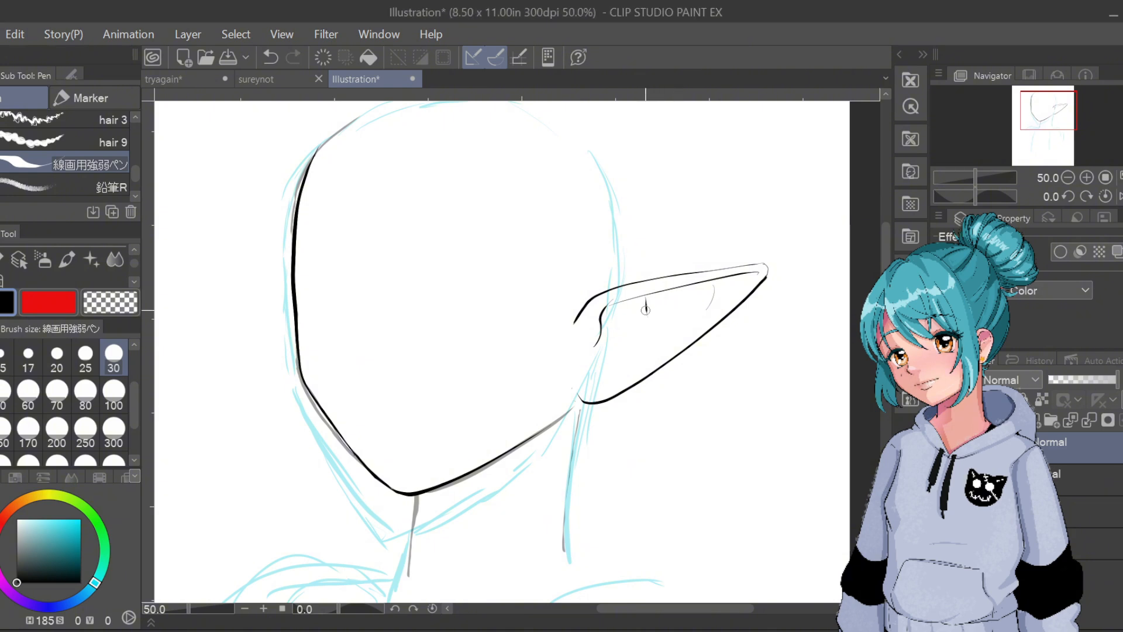
pyautogui.hotkey('ctrl', 'z')
pyautogui.moveTo(604, 343); pyautogui.dragTo(607, 370)
pyautogui.hotkey('ctrl', 'z')
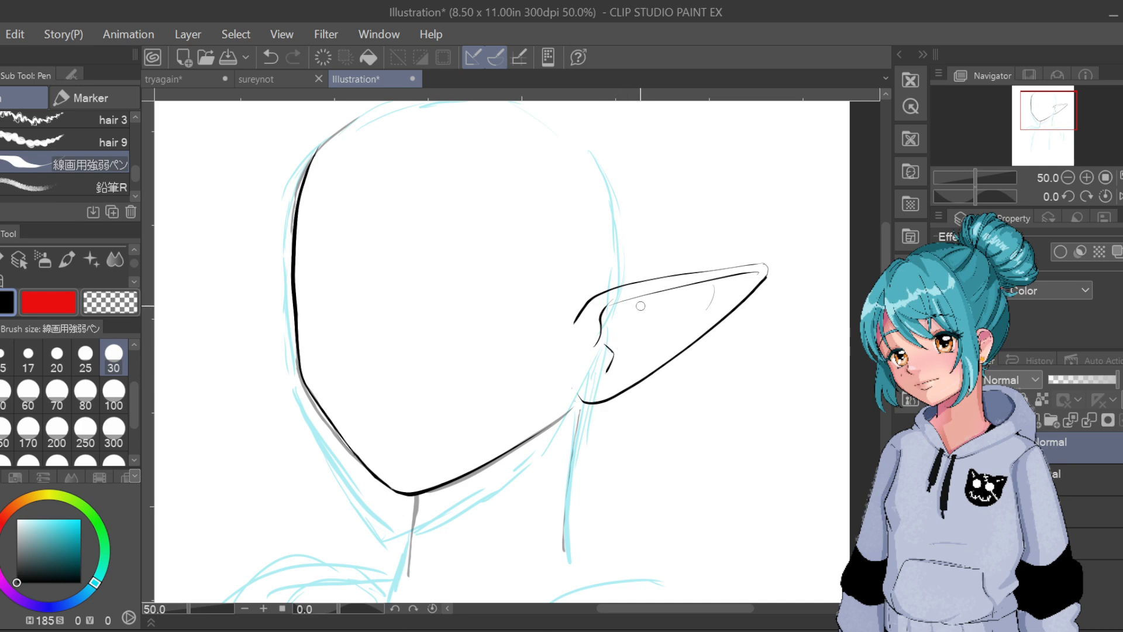
pyautogui.moveTo(653, 295)
pyautogui.mouseDown()
pyautogui.moveTo(652, 319)
pyautogui.moveTo(663, 315)
pyautogui.mouseUp()
pyautogui.hotkey('ctrl', 'z')
pyautogui.click(1076, 480)
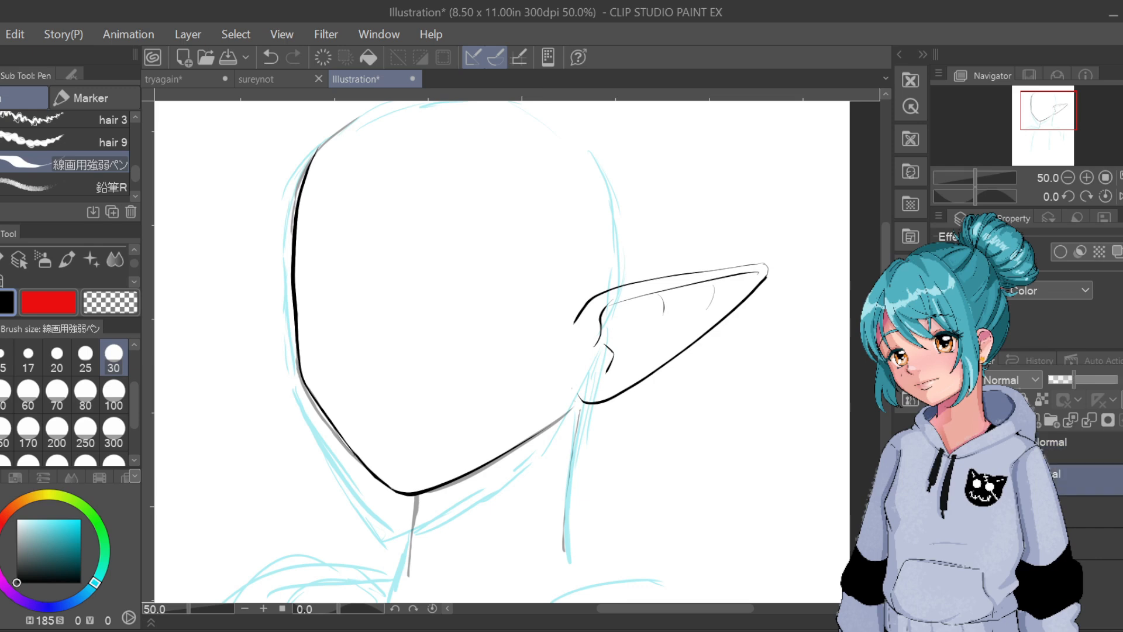
# Create a new layer and sketch a light vertical center guideline on the face, curving from the top of the head to the chin
pyautogui.hotkey('ctrl', 'shift', 'n')
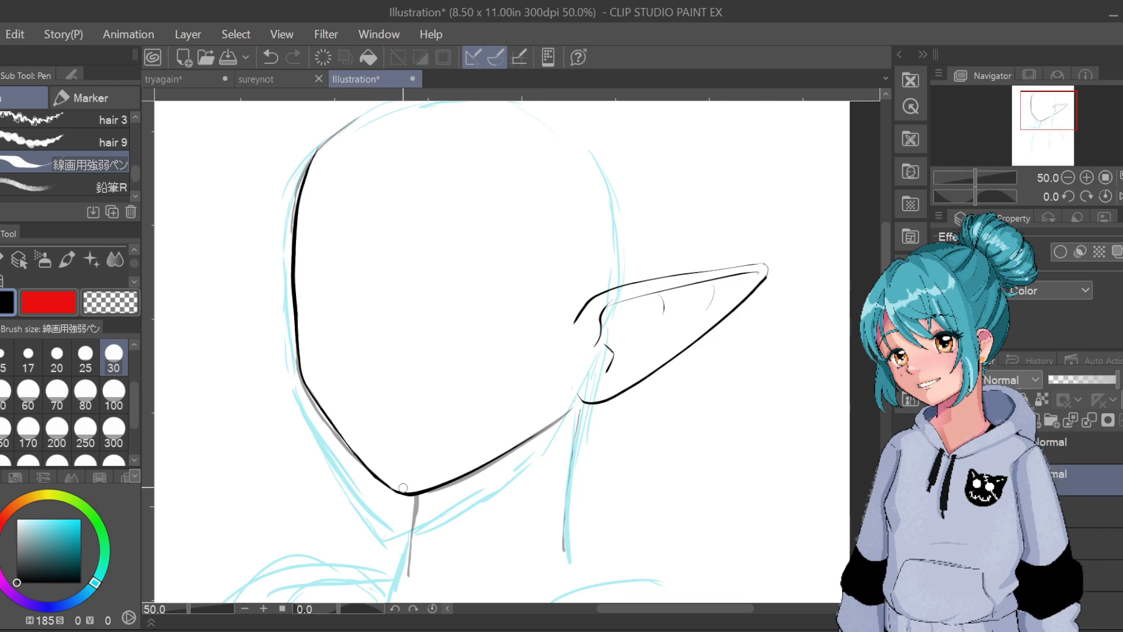
pyautogui.moveTo(403, 490); pyautogui.dragTo(398, 416)
pyautogui.moveTo(403, 471); pyautogui.dragTo(409, 210)
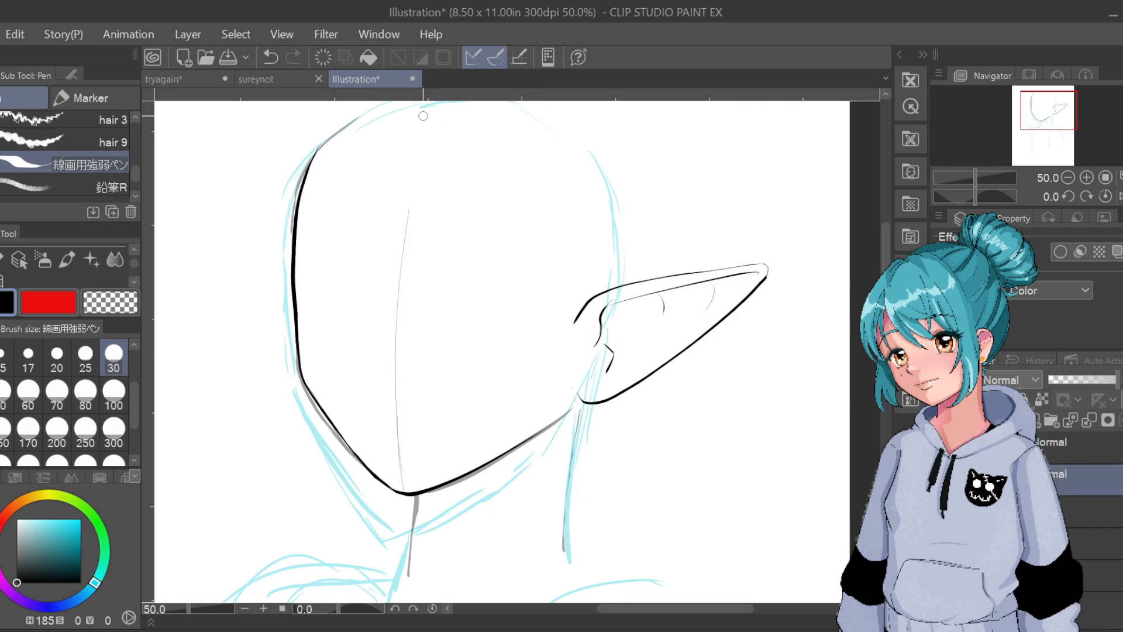
pyautogui.moveTo(402, 485)
pyautogui.mouseDown()
pyautogui.moveTo(398, 358)
pyautogui.moveTo(423, 200)
pyautogui.mouseUp()
pyautogui.moveTo(455, 103)
pyautogui.mouseDown()
pyautogui.moveTo(420, 145)
pyautogui.moveTo(403, 208)
pyautogui.moveTo(397, 465)
pyautogui.mouseUp()
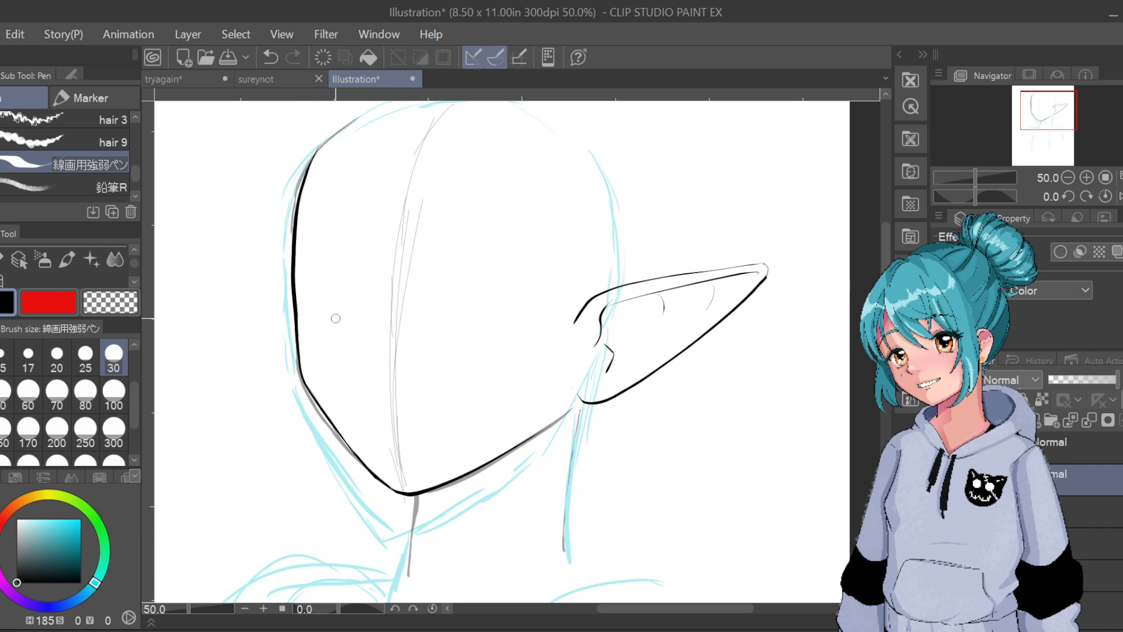
# Sketch two light horizontal guidelines across the face, one at the upper eye line and one below the eyes
pyautogui.moveTo(410, 280); pyautogui.dragTo(589, 284)
pyautogui.moveTo(307, 368); pyautogui.dragTo(573, 366)
pyautogui.moveTo(295, 285)
pyautogui.mouseDown()
pyautogui.moveTo(398, 283)
pyautogui.moveTo(285, 288)
pyautogui.moveTo(488, 277)
pyautogui.moveTo(593, 290)
pyautogui.moveTo(602, 302)
pyautogui.moveTo(447, 269)
pyautogui.moveTo(407, 274)
pyautogui.mouseUp()
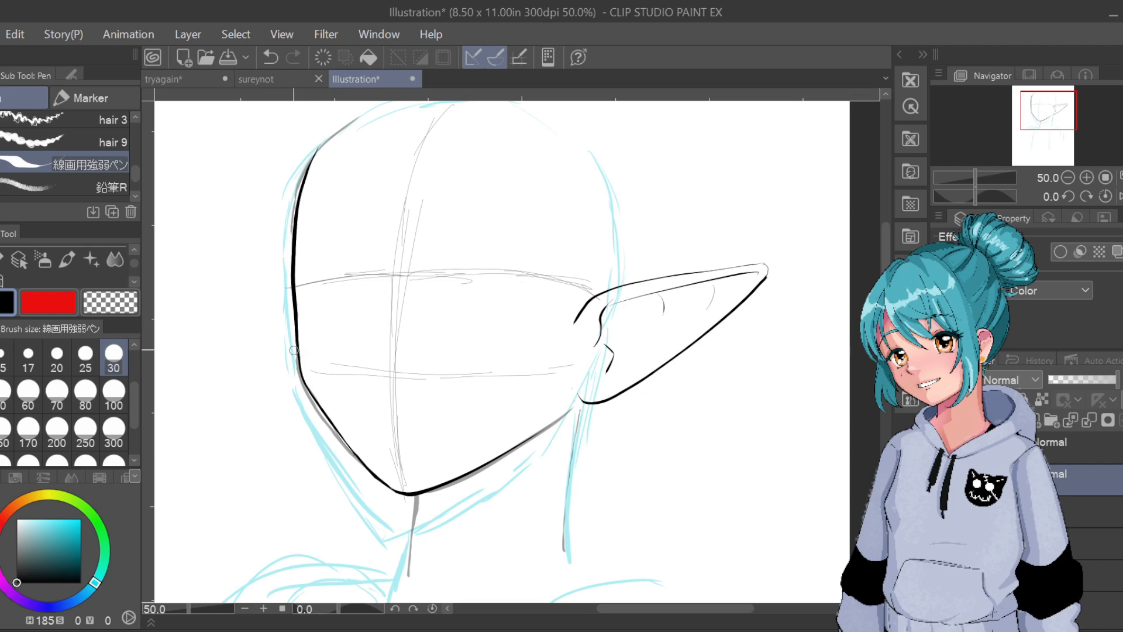
pyautogui.moveTo(301, 352); pyautogui.dragTo(361, 362)
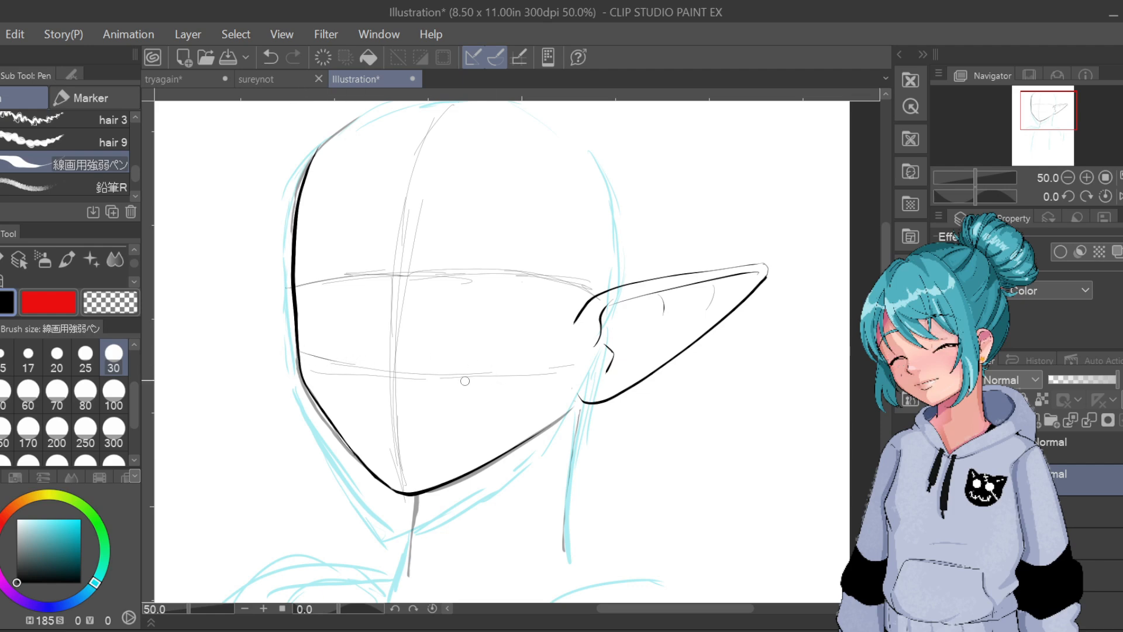
pyautogui.moveTo(453, 376)
pyautogui.mouseDown()
pyautogui.moveTo(552, 363)
pyautogui.moveTo(565, 375)
pyautogui.mouseUp()
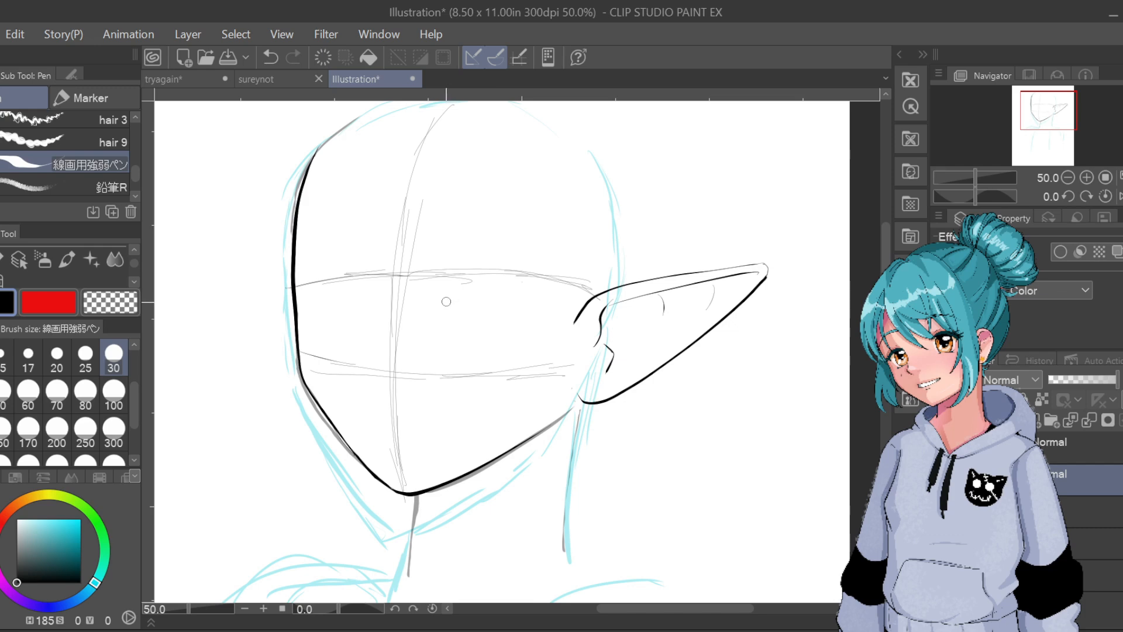
# Sketch the arched upper lid and short lower lid of the eye nearest the ear, between the two horizontal guidelines
pyautogui.moveTo(445, 304)
pyautogui.mouseDown()
pyautogui.moveTo(473, 283)
pyautogui.moveTo(515, 281)
pyautogui.moveTo(543, 307)
pyautogui.mouseUp()
pyautogui.moveTo(448, 302)
pyautogui.mouseDown()
pyautogui.moveTo(489, 288)
pyautogui.moveTo(528, 294)
pyautogui.mouseUp()
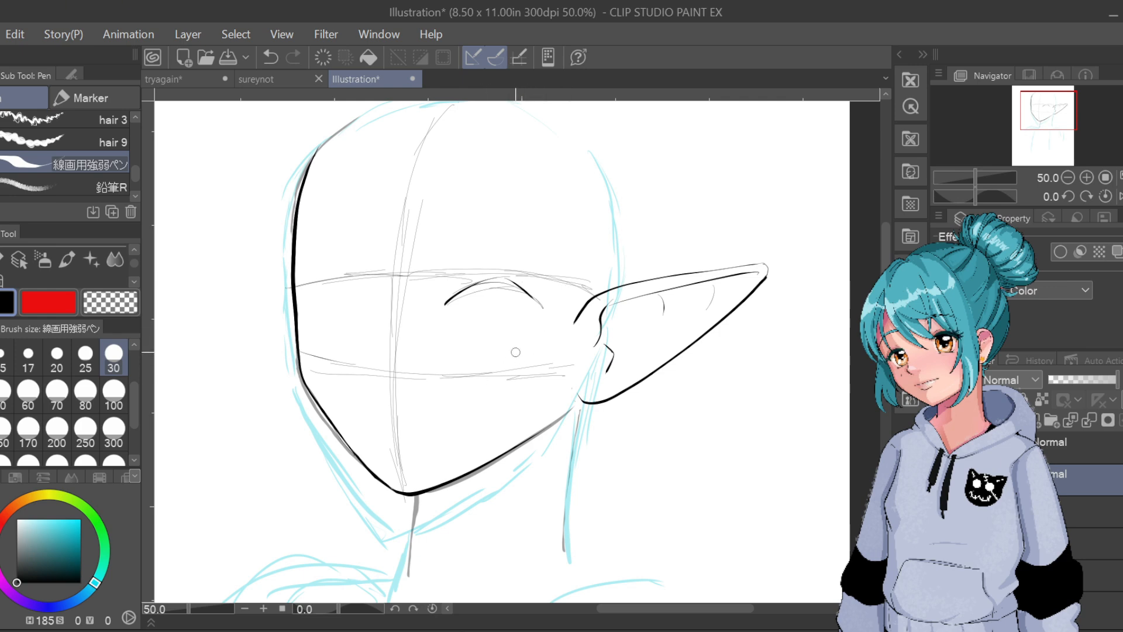
pyautogui.moveTo(457, 359); pyautogui.dragTo(531, 338)
pyautogui.moveTo(456, 355)
pyautogui.mouseDown()
pyautogui.moveTo(494, 359)
pyautogui.moveTo(472, 353)
pyautogui.moveTo(537, 339)
pyautogui.mouseUp()
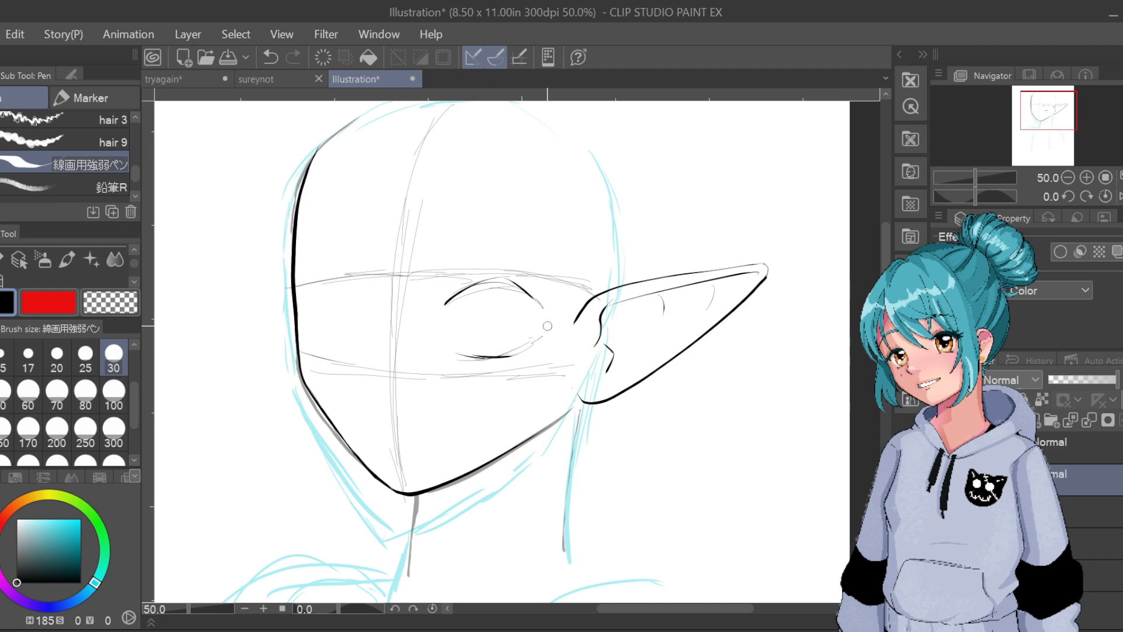
# Sketch the far eye's arched upper lid and a light curved lower lid, redoing the lower lid stroke
pyautogui.moveTo(303, 301)
pyautogui.mouseDown()
pyautogui.moveTo(342, 287)
pyautogui.moveTo(348, 299)
pyautogui.moveTo(302, 303)
pyautogui.moveTo(338, 284)
pyautogui.moveTo(362, 300)
pyautogui.mouseUp()
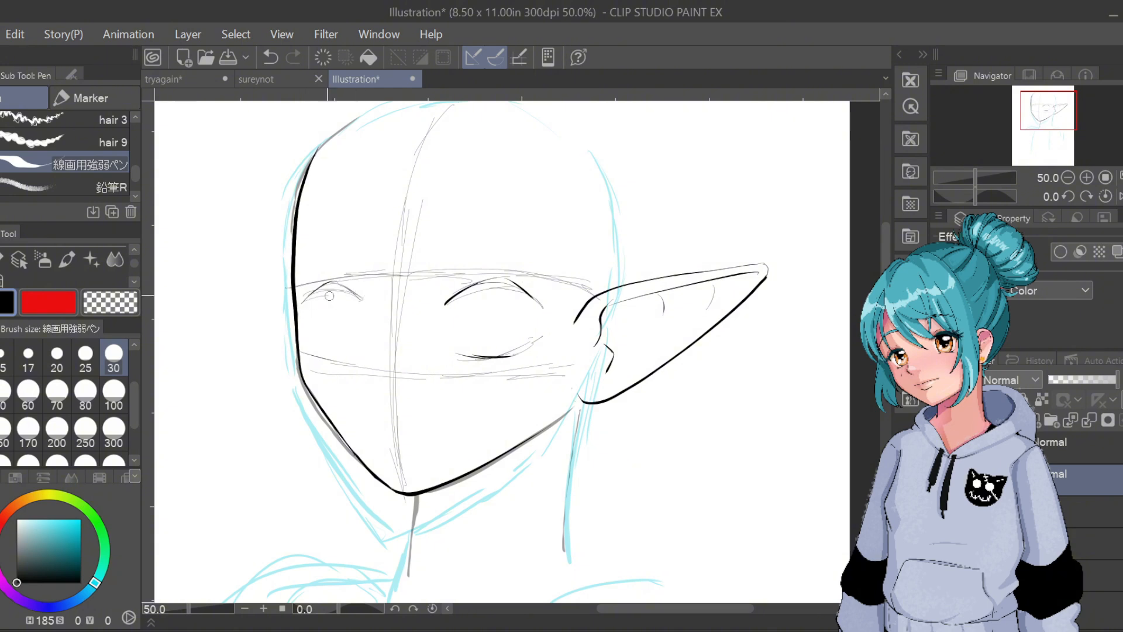
pyautogui.moveTo(309, 332); pyautogui.dragTo(359, 338)
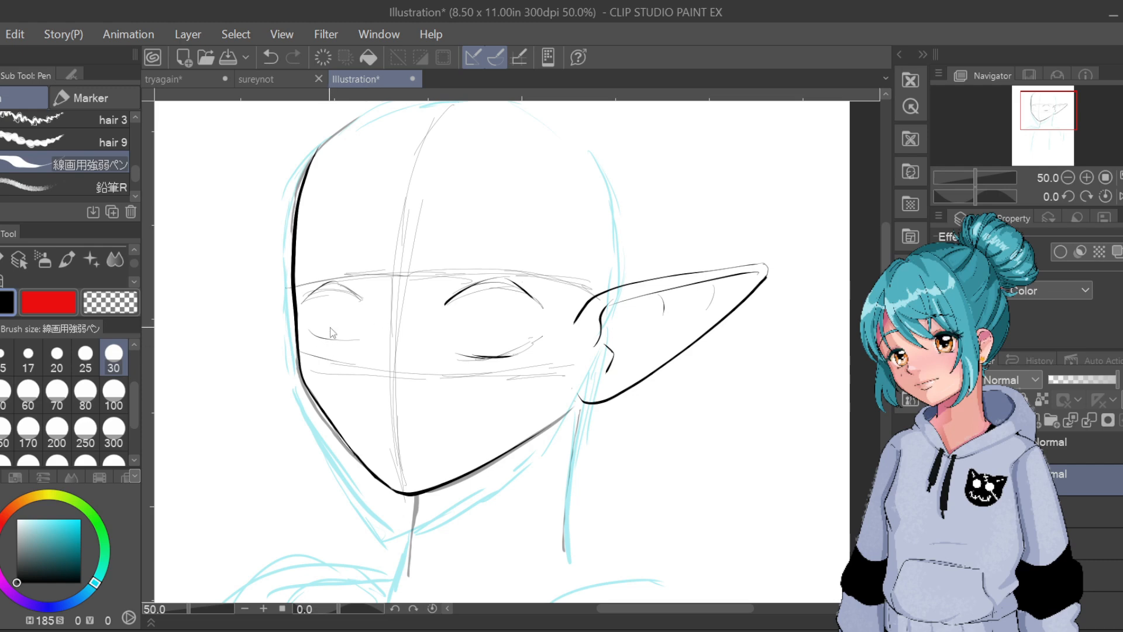
pyautogui.hotkey('ctrl', 'z')
pyautogui.moveTo(326, 339); pyautogui.dragTo(358, 331)
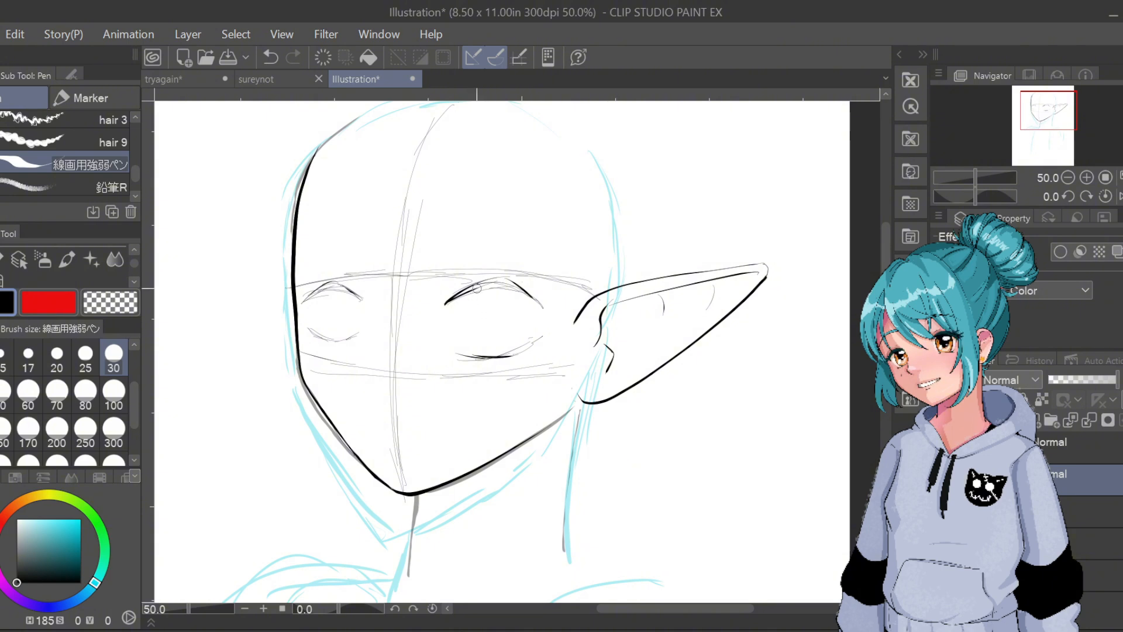
# Sketch a large round iris in the near eye, replace its lower lid with a lighter curve, and extend the inner corner
pyautogui.moveTo(477, 288)
pyautogui.mouseDown()
pyautogui.moveTo(475, 330)
pyautogui.moveTo(497, 351)
pyautogui.moveTo(518, 347)
pyautogui.mouseUp()
pyautogui.moveTo(537, 303)
pyautogui.mouseDown()
pyautogui.moveTo(493, 347)
pyautogui.moveTo(538, 317)
pyautogui.mouseUp()
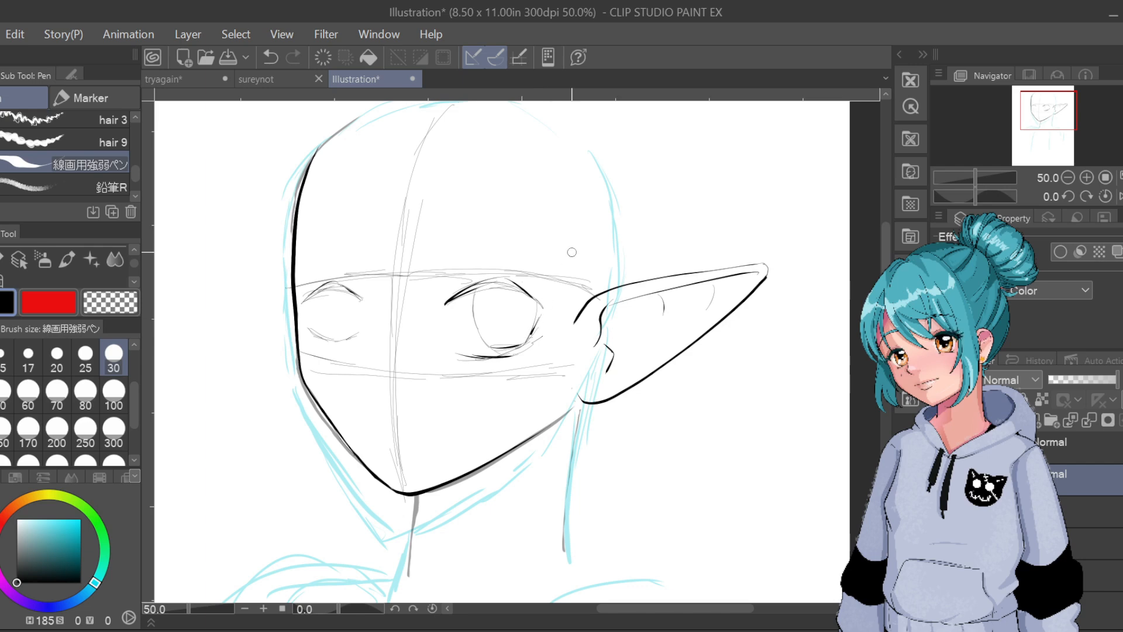
pyautogui.moveTo(516, 357)
pyautogui.mouseDown()
pyautogui.moveTo(478, 360)
pyautogui.moveTo(540, 344)
pyautogui.moveTo(464, 354)
pyautogui.moveTo(522, 347)
pyautogui.moveTo(488, 346)
pyautogui.mouseUp()
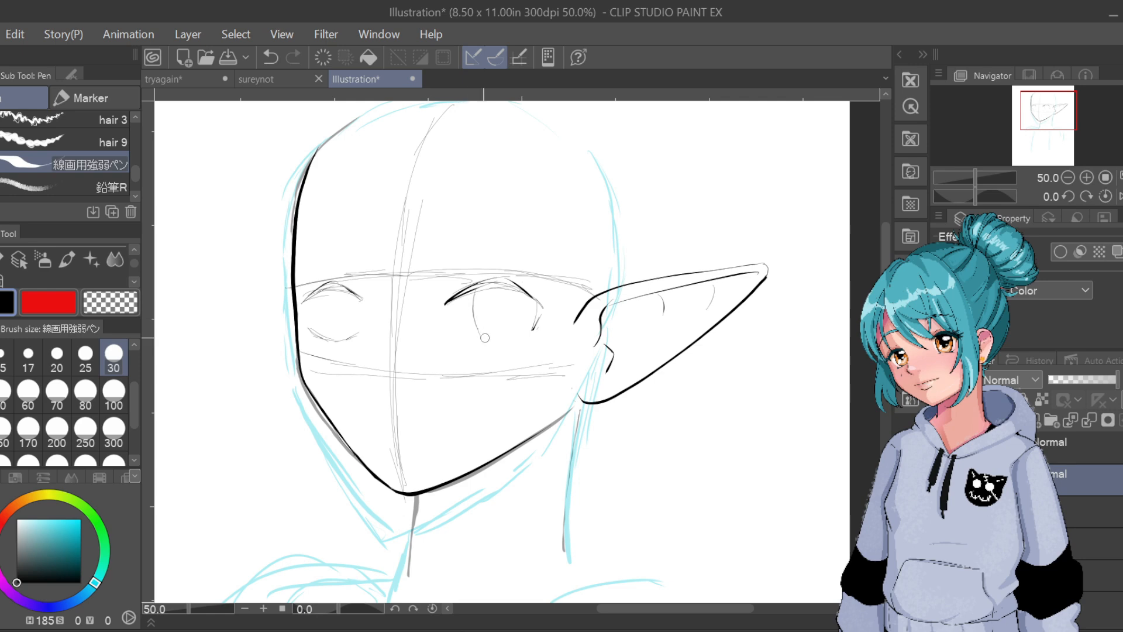
pyautogui.moveTo(460, 339)
pyautogui.mouseDown()
pyautogui.moveTo(510, 341)
pyautogui.moveTo(535, 320)
pyautogui.mouseUp()
pyautogui.moveTo(475, 301); pyautogui.dragTo(489, 342)
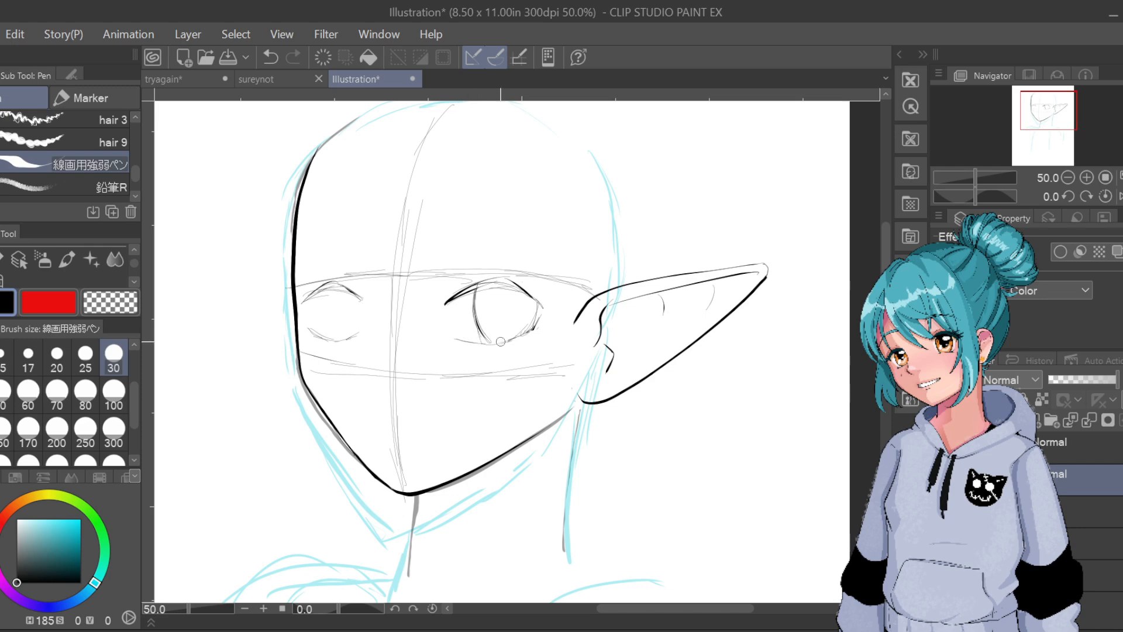
pyautogui.moveTo(497, 345); pyautogui.dragTo(533, 330)
pyautogui.moveTo(447, 311); pyautogui.dragTo(453, 298)
# Paste the blue fish-character reference sheet onto the canvas
pyautogui.click(619, 154)
pyautogui.hotkey('ctrl', 'v')
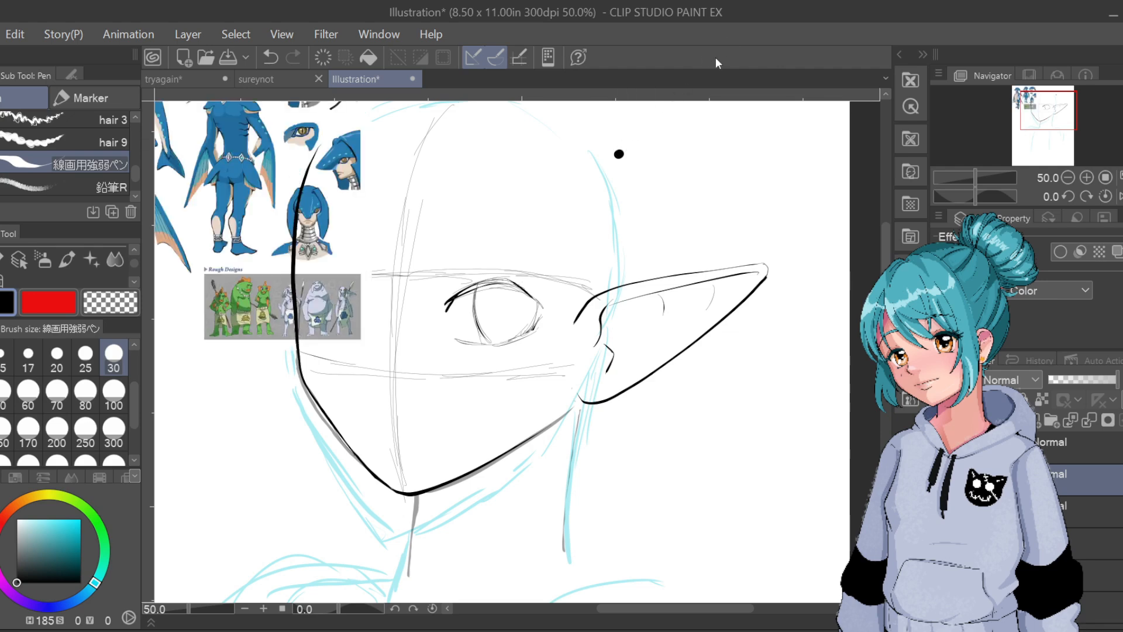
pyautogui.scroll(-3, 378, 288)
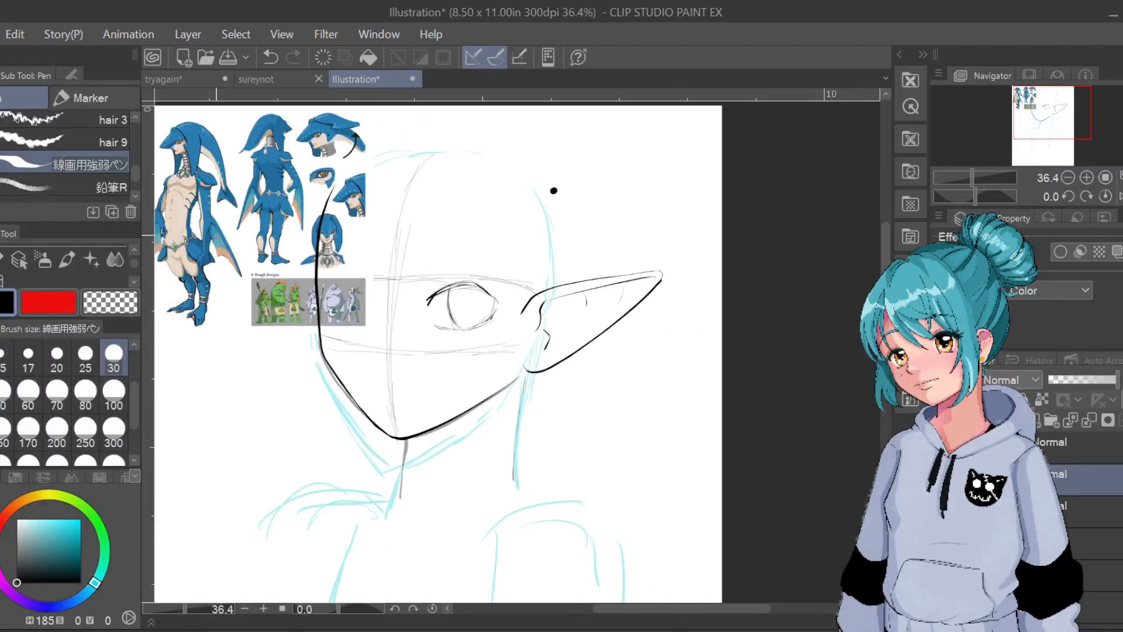
pyautogui.moveTo(690, 611); pyautogui.dragTo(659, 616)
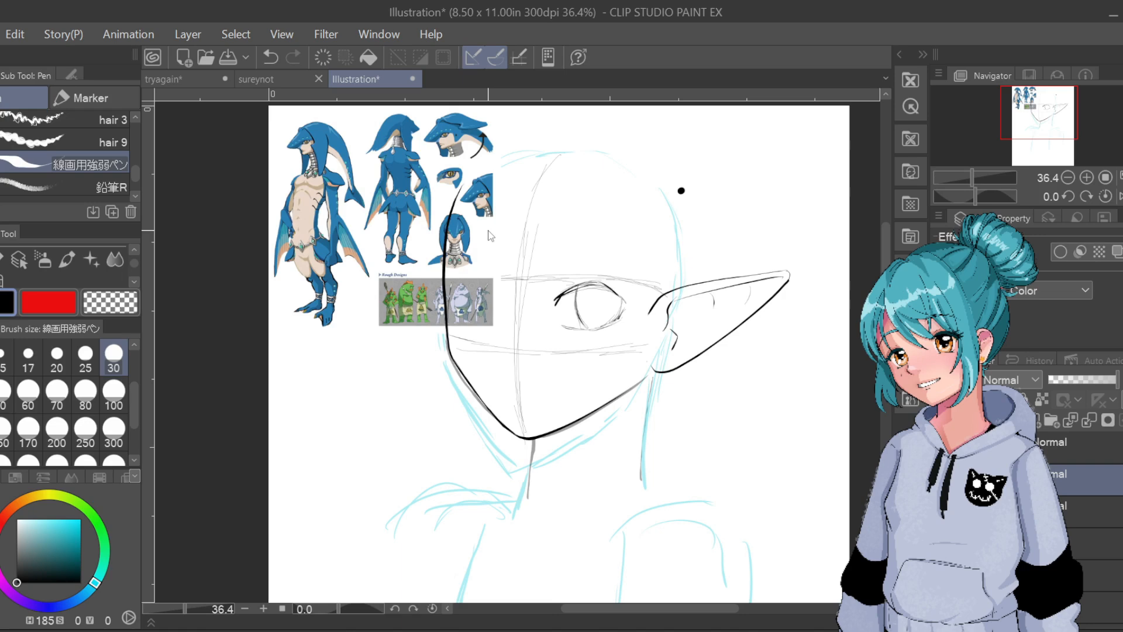
# Try enlarging the pasted reference sheet, undo the scaling, and close the transformation
pyautogui.hotkey('ctrl', 't')
pyautogui.moveTo(495, 327); pyautogui.dragTo(657, 492)
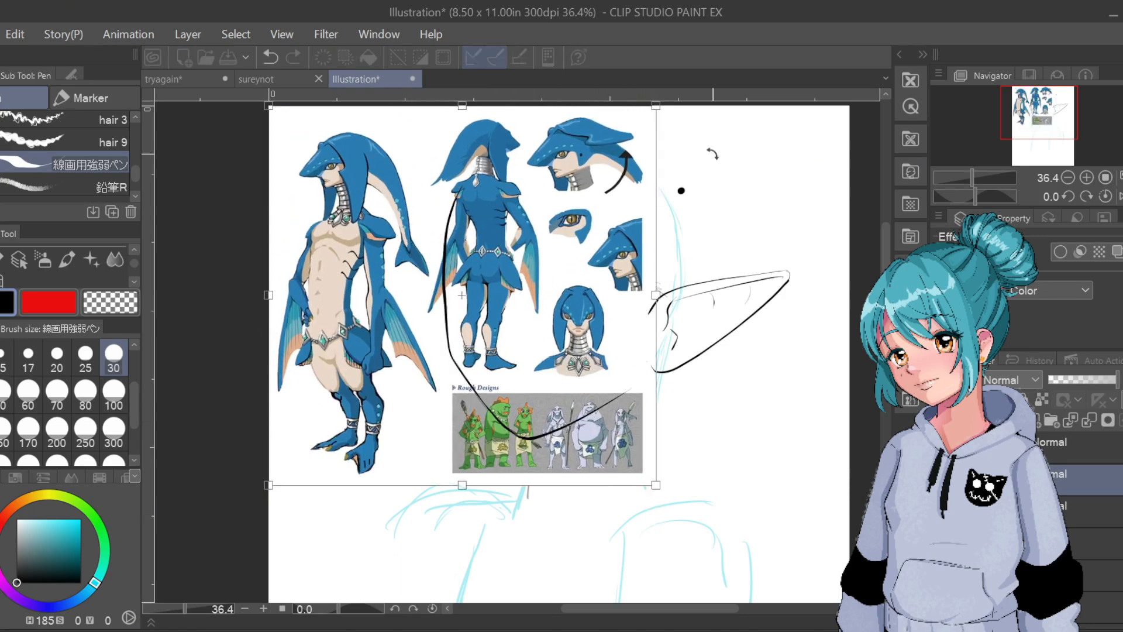
pyautogui.hotkey('ctrl', 'z')
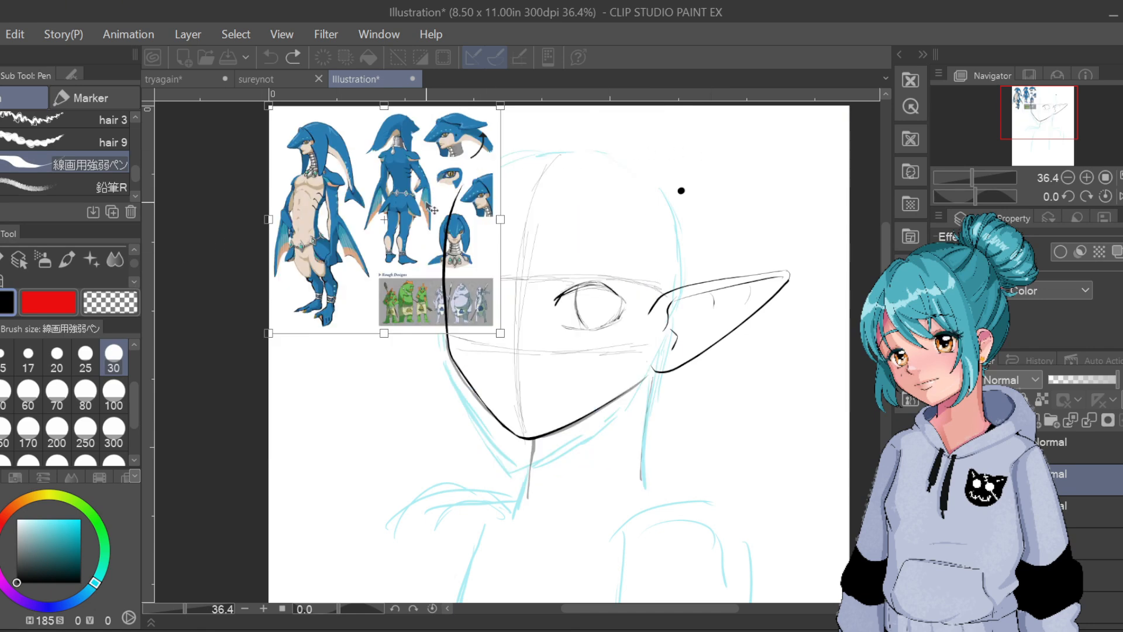
pyautogui.press('p')
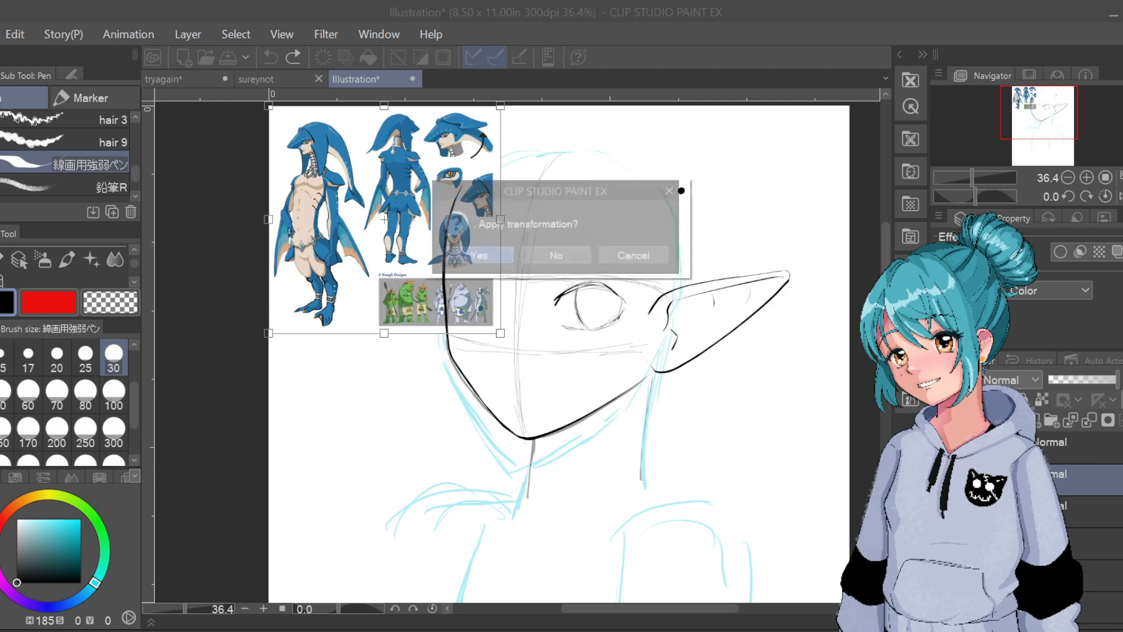
pyautogui.click(474, 256)
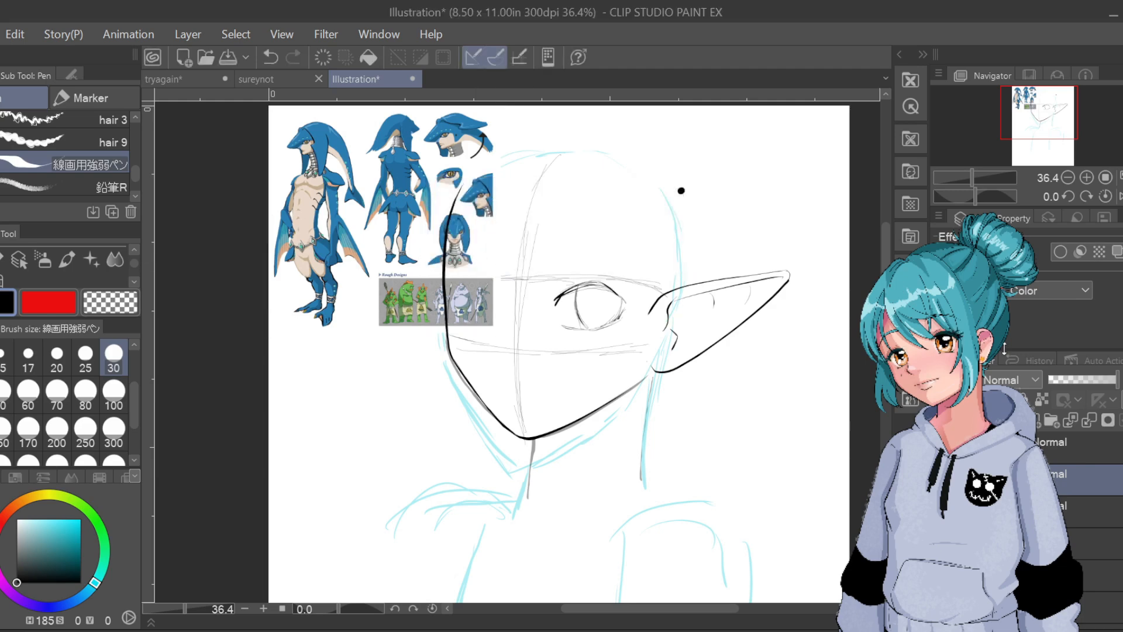
# Toggle the reference sheet layer's visibility and delete the layer
pyautogui.click(946, 474)
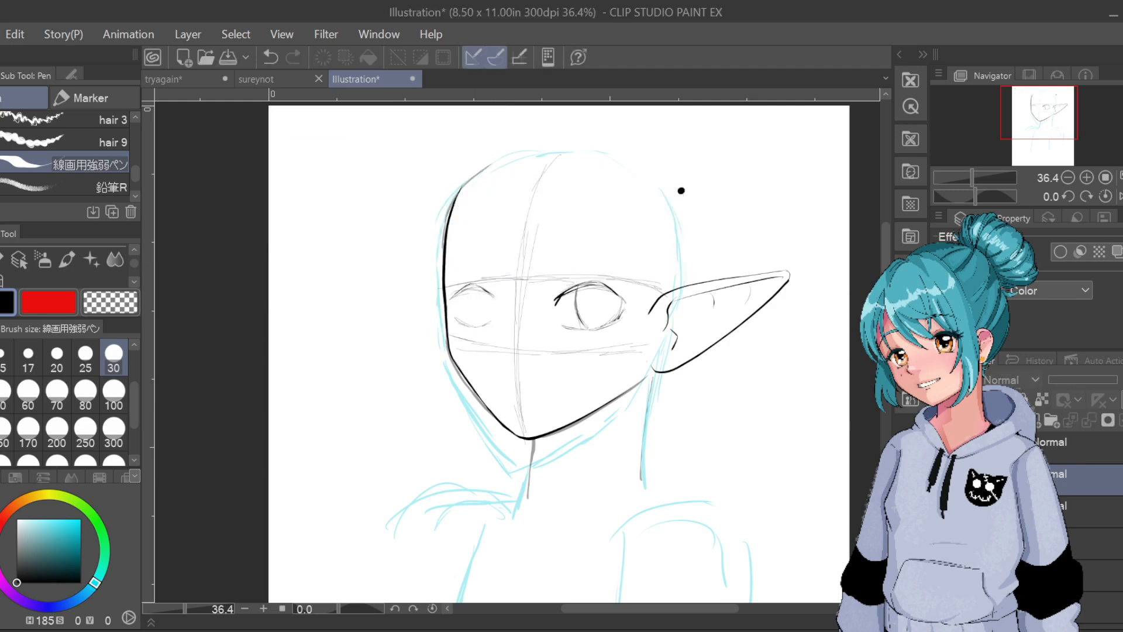
pyautogui.click(945, 474)
pyautogui.press('Delete')
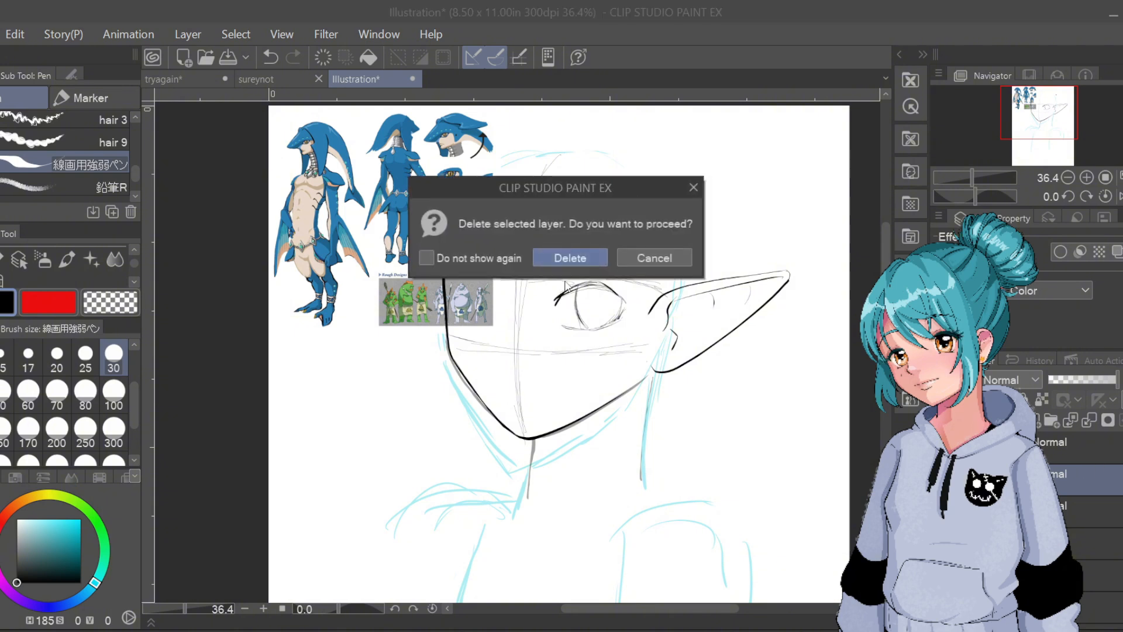
pyautogui.click(577, 257)
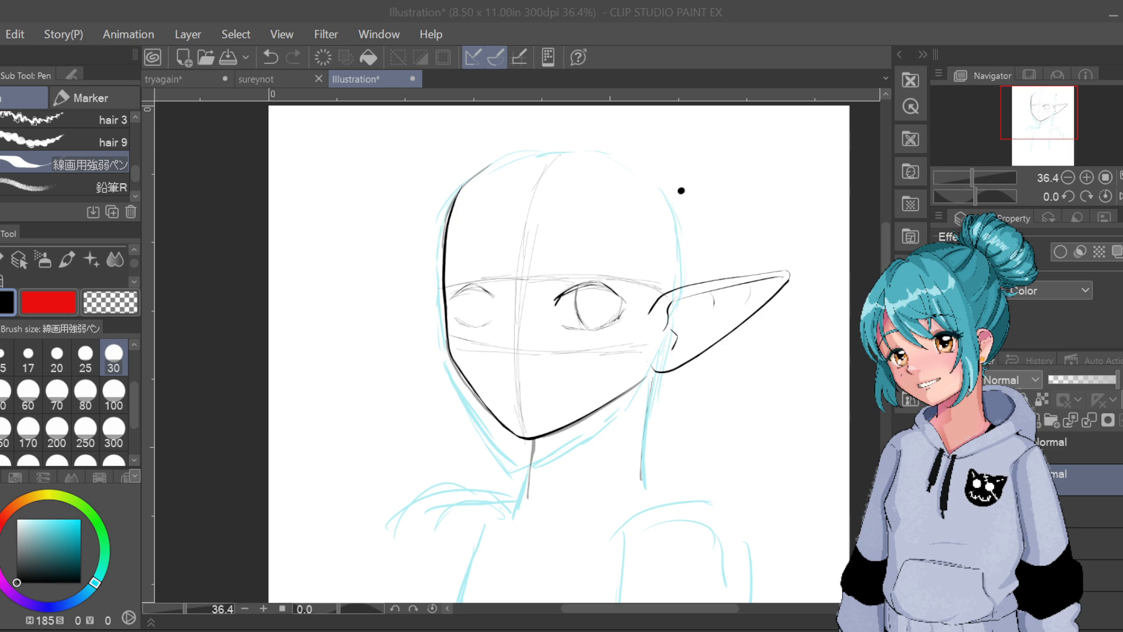
# Paste the teal fish-character reference picture onto the canvas and remove it again
pyautogui.click(724, 386)
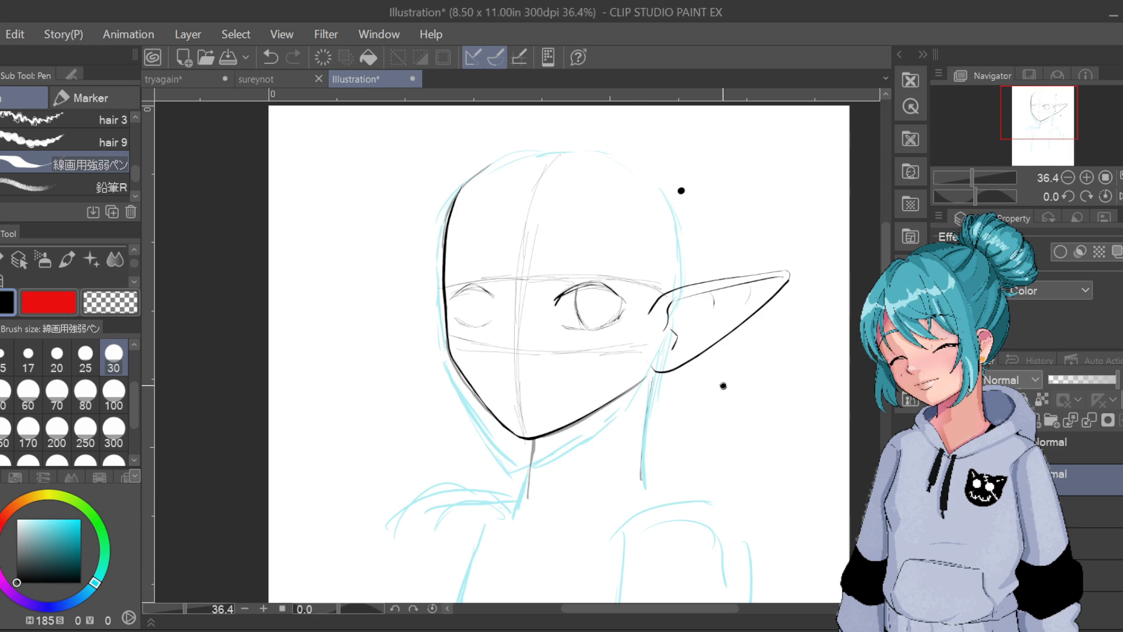
pyautogui.hotkey('ctrl', 'v')
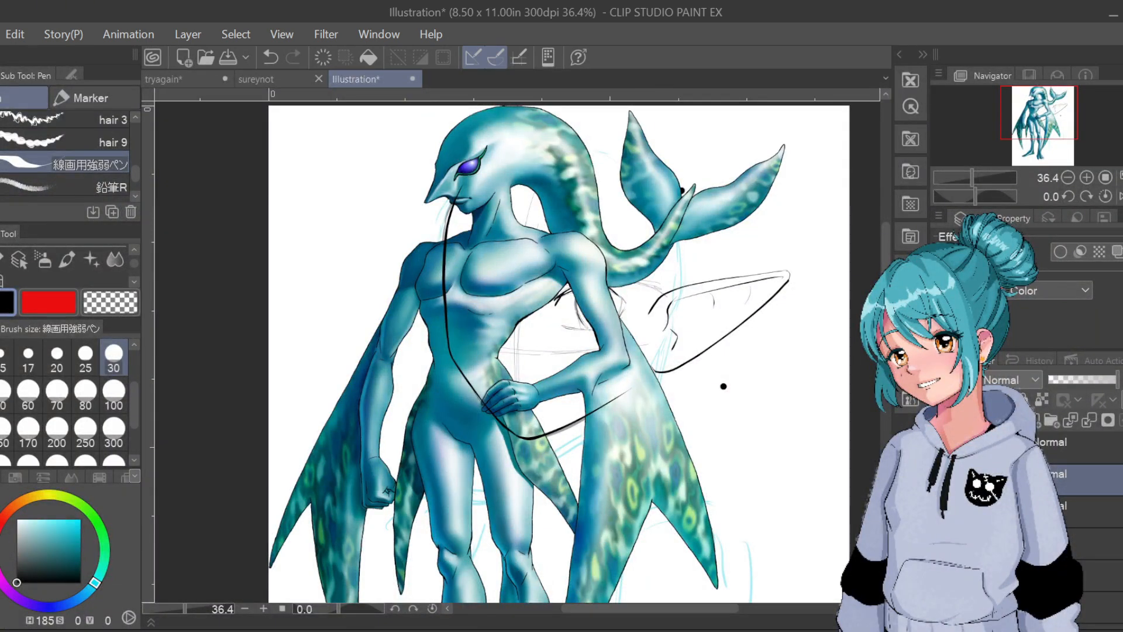
pyautogui.hotkey('ctrl', 'z')
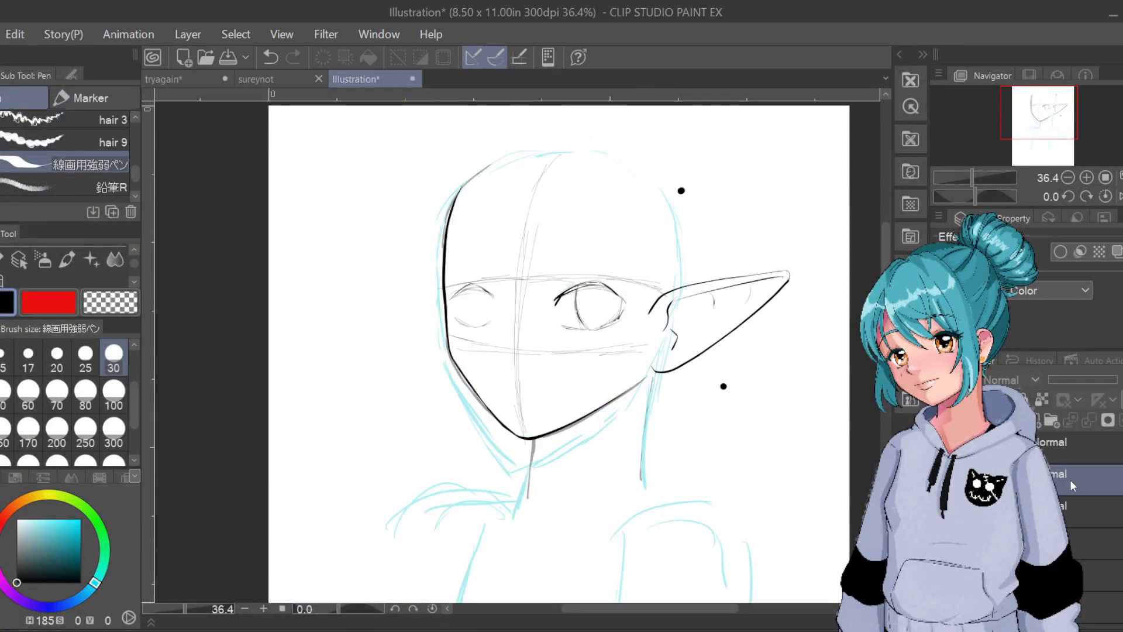
pyautogui.click(582, 257)
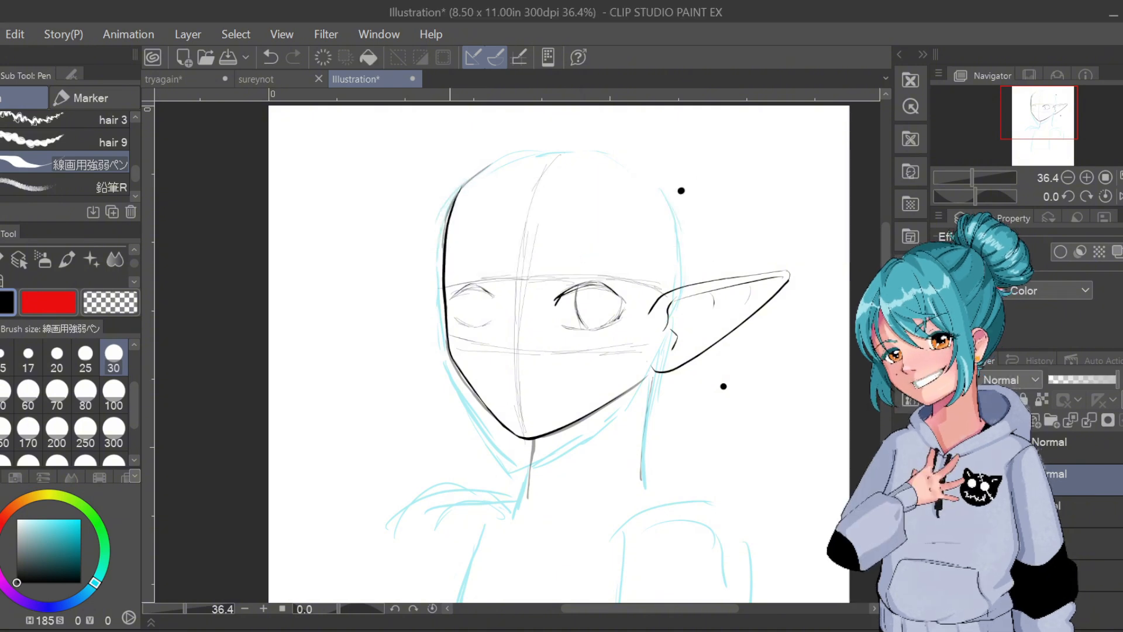
# Remove the two stray black dots above and below the pointed ear
pyautogui.click(396, 566)
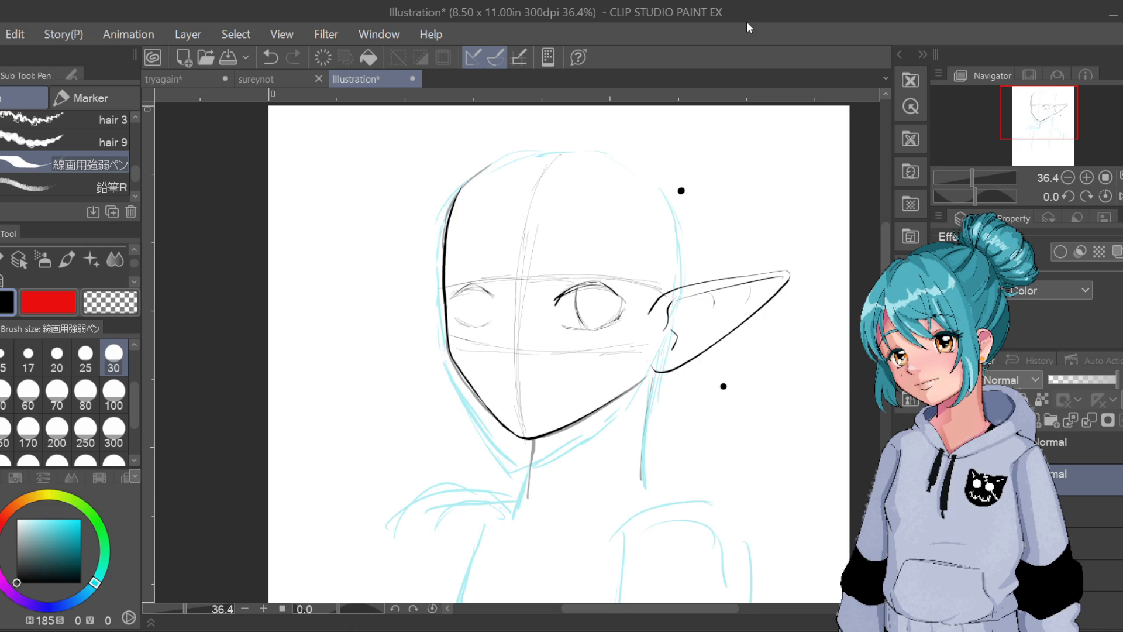
pyautogui.click(726, 387)
pyautogui.click(686, 187)
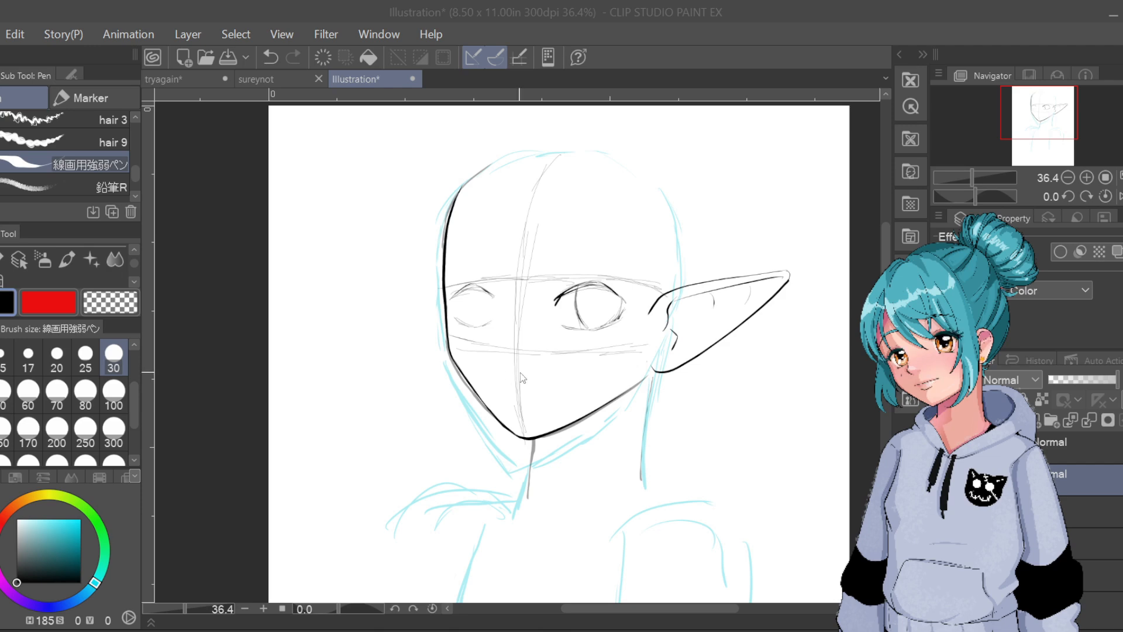
pyautogui.hotkey('ctrl', 'z')
pyautogui.hotkey('ctrl', 'y')
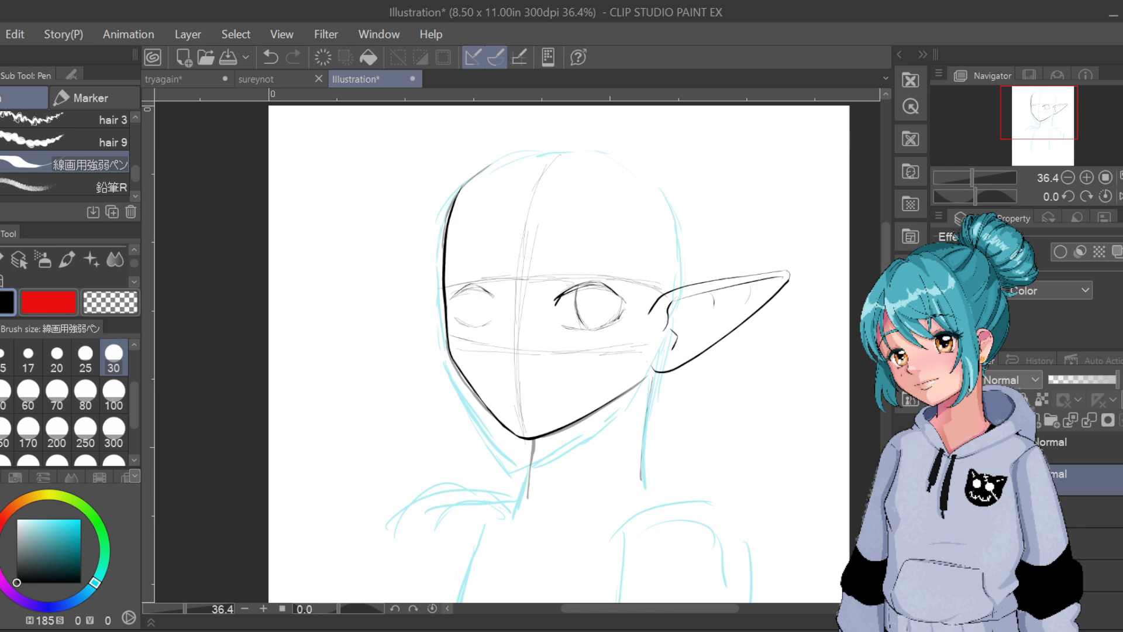
pyautogui.hotkey('ctrl', 'z')
pyautogui.hotkey('ctrl', 'y')
# Darken the near eye's upper and lower lids and add short lashes at its inner and outer corners
pyautogui.moveTo(560, 321); pyautogui.dragTo(615, 321)
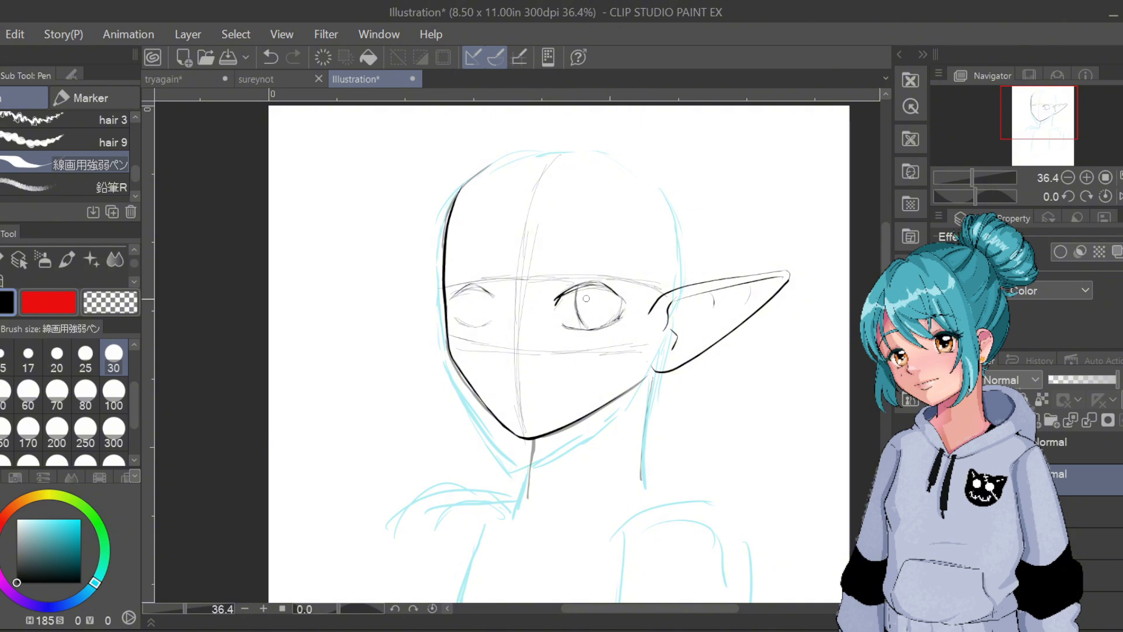
pyautogui.moveTo(558, 298)
pyautogui.mouseDown()
pyautogui.moveTo(612, 292)
pyautogui.moveTo(628, 311)
pyautogui.mouseUp()
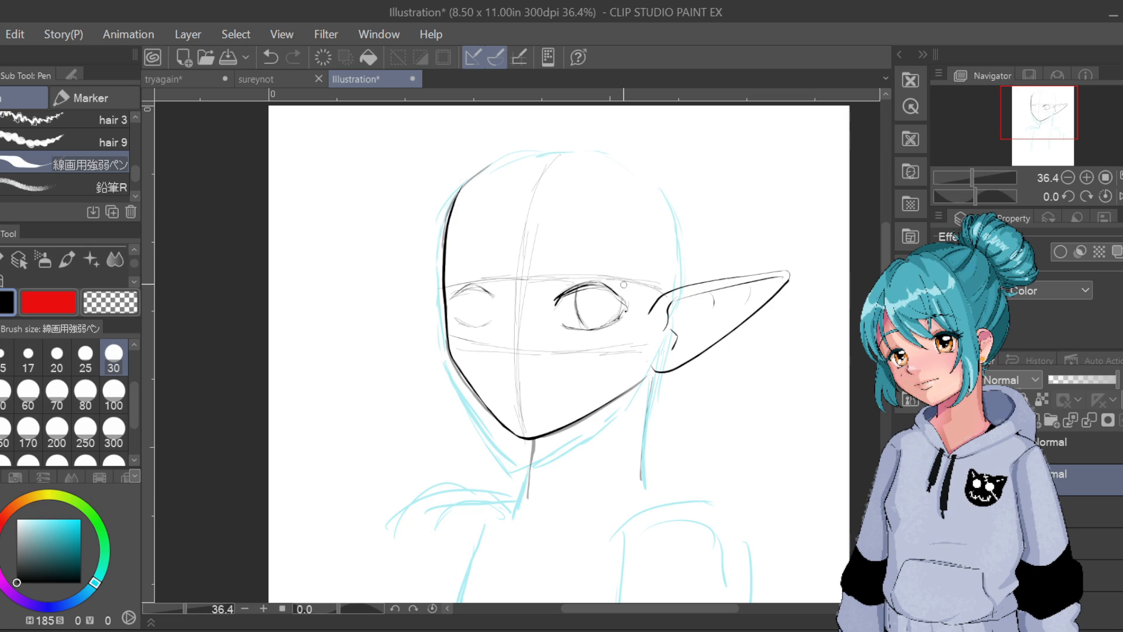
pyautogui.moveTo(614, 293)
pyautogui.mouseDown()
pyautogui.moveTo(636, 283)
pyautogui.moveTo(637, 305)
pyautogui.mouseUp()
pyautogui.moveTo(564, 292)
pyautogui.mouseDown()
pyautogui.moveTo(547, 299)
pyautogui.moveTo(574, 287)
pyautogui.mouseUp()
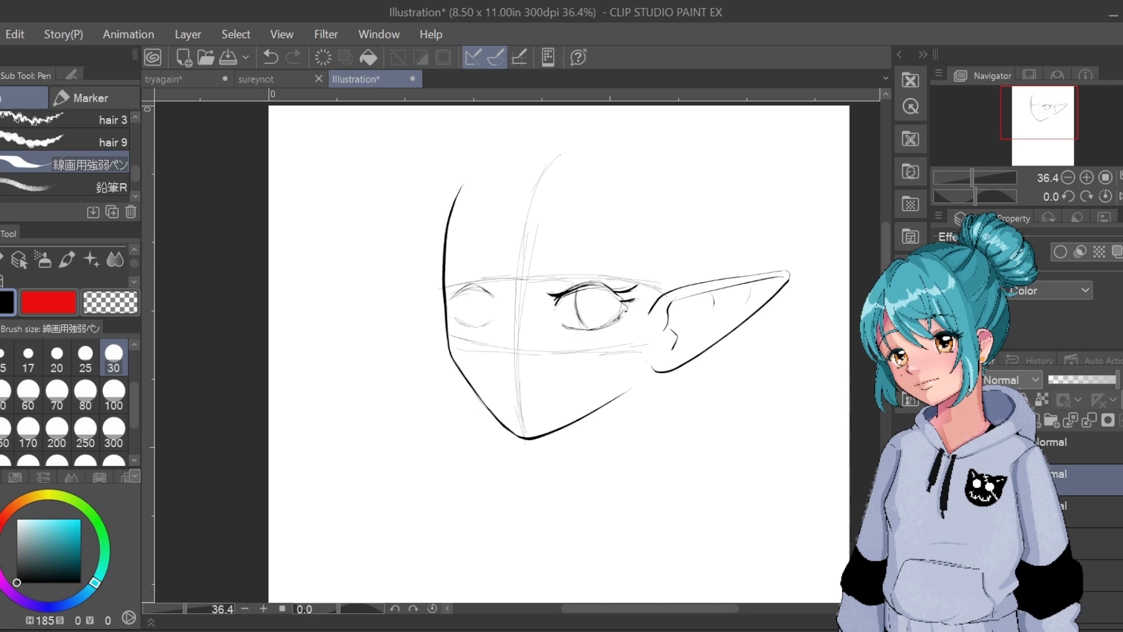
# Lower the opacity of the eye and guideline sketch layer so it is faint, and select a layer lower in the stack
pyautogui.click(1075, 379)
pyautogui.moveTo(1077, 377); pyautogui.dragTo(1068, 381)
pyautogui.click(1095, 543)
pyautogui.click(1071, 379)
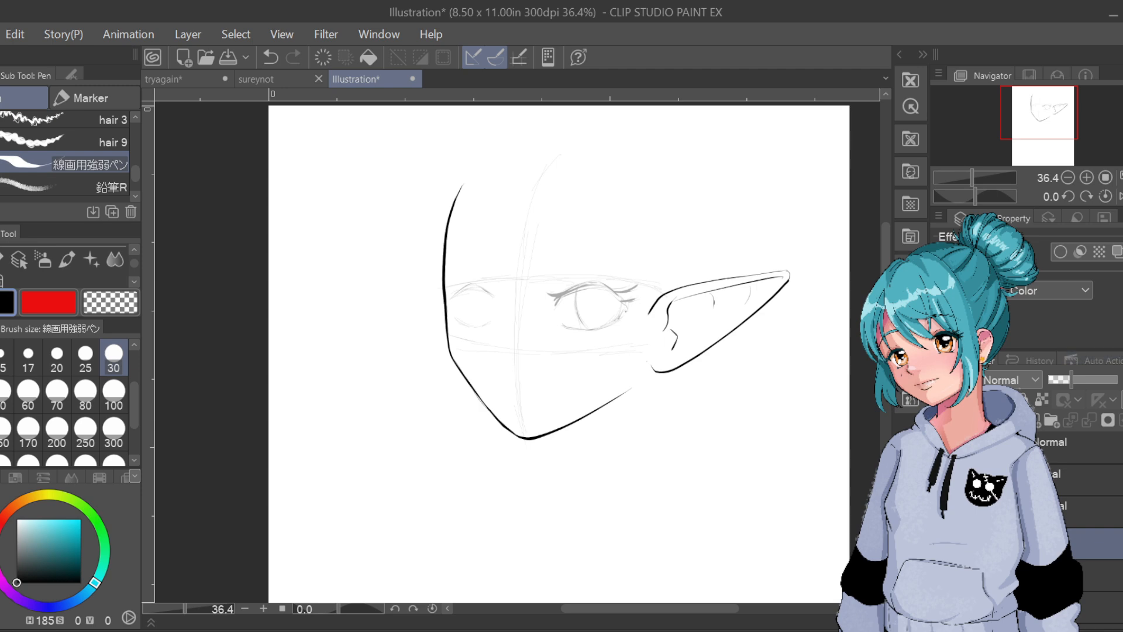
# Raise the layer above the faded sketch to full opacity and ink the inner part of the near eye's upper lid there
pyautogui.click(1054, 467)
pyautogui.moveTo(1071, 379); pyautogui.dragTo(1117, 379)
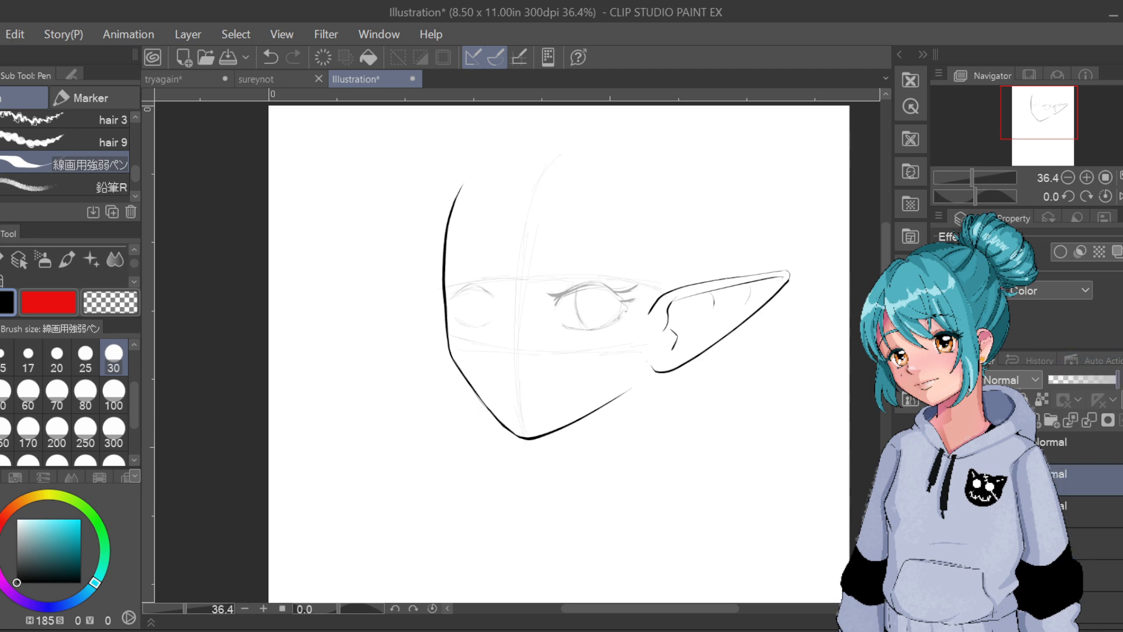
pyautogui.hotkey('ctrl', '+')
pyautogui.hotkey('ctrl', '+')
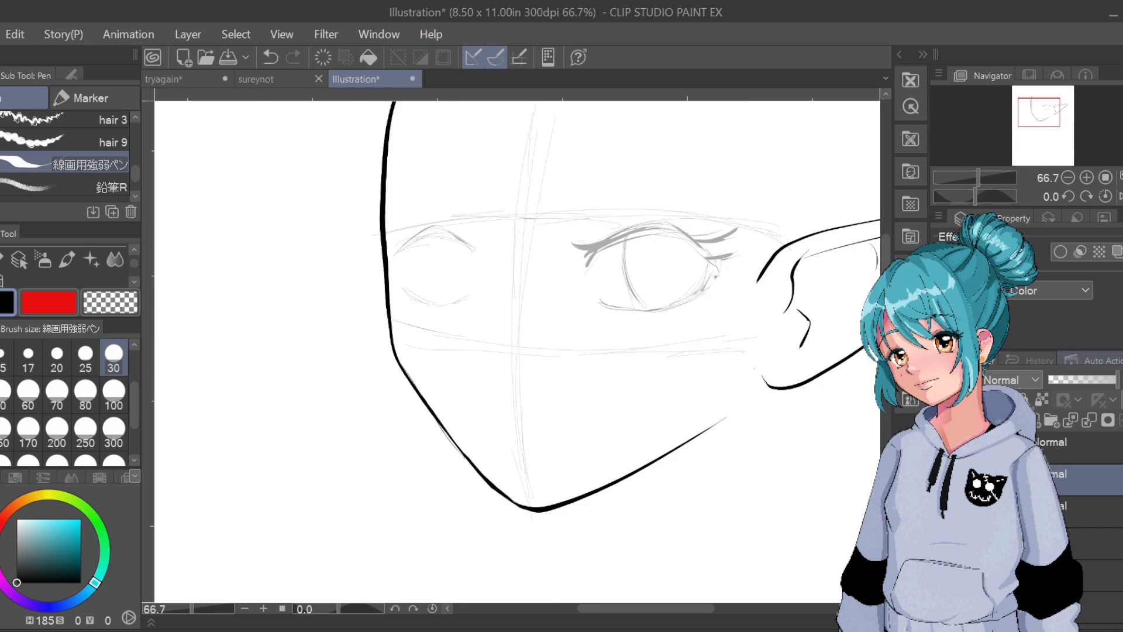
pyautogui.moveTo(767, 414); pyautogui.dragTo(611, 428)
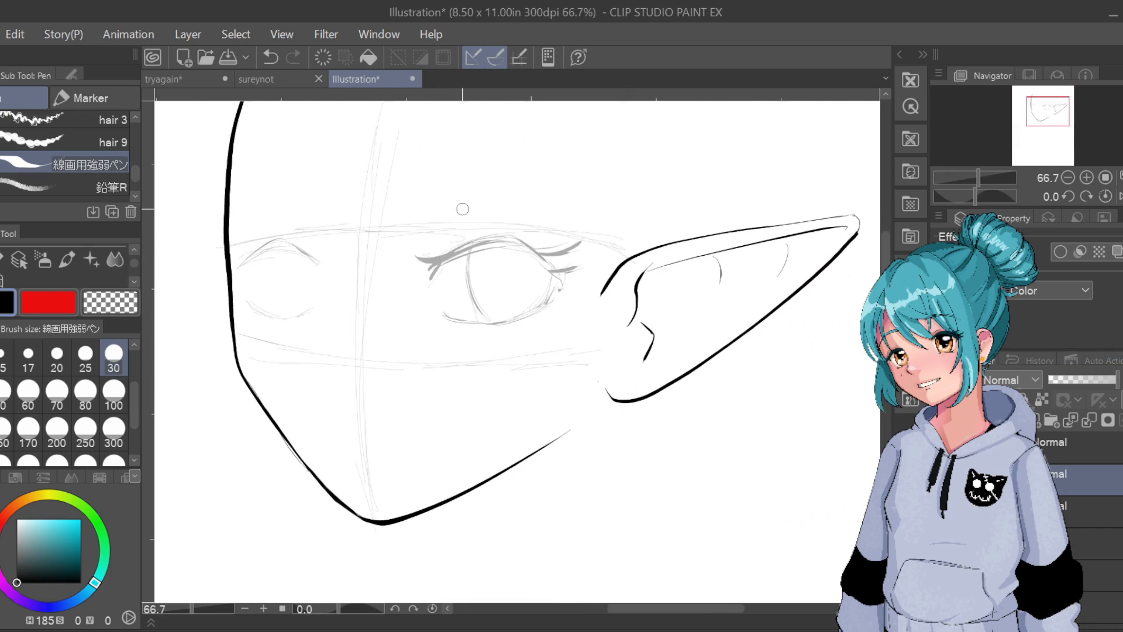
pyautogui.moveTo(420, 269); pyautogui.dragTo(477, 239)
pyautogui.hotkey('ctrl', 'z')
pyautogui.moveTo(422, 270); pyautogui.dragTo(490, 238)
pyautogui.hotkey('ctrl', 'z')
pyautogui.moveTo(428, 266); pyautogui.dragTo(522, 244)
pyautogui.hotkey('ctrl', 'z')
pyautogui.moveTo(429, 266)
pyautogui.mouseDown()
pyautogui.moveTo(489, 241)
pyautogui.moveTo(516, 245)
pyautogui.mouseUp()
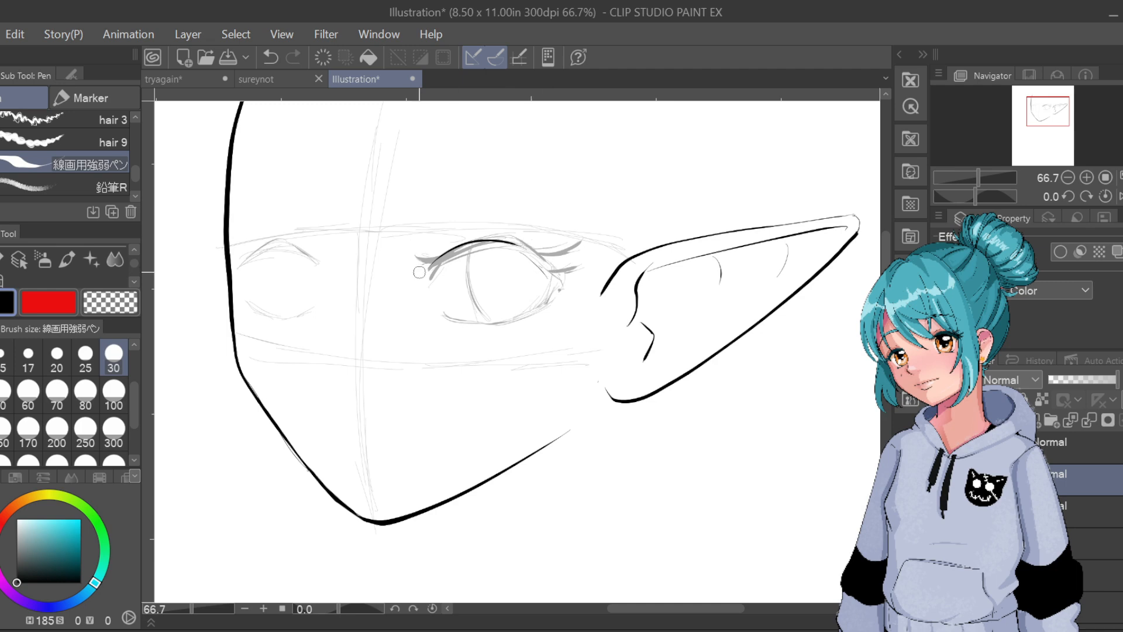
# Continue the near eye's upper lid to its outer corner and ink the outer lashes over the sketch
pyautogui.moveTo(423, 269)
pyautogui.mouseDown()
pyautogui.moveTo(459, 246)
pyautogui.moveTo(432, 262)
pyautogui.moveTo(475, 241)
pyautogui.moveTo(519, 247)
pyautogui.moveTo(548, 270)
pyautogui.mouseUp()
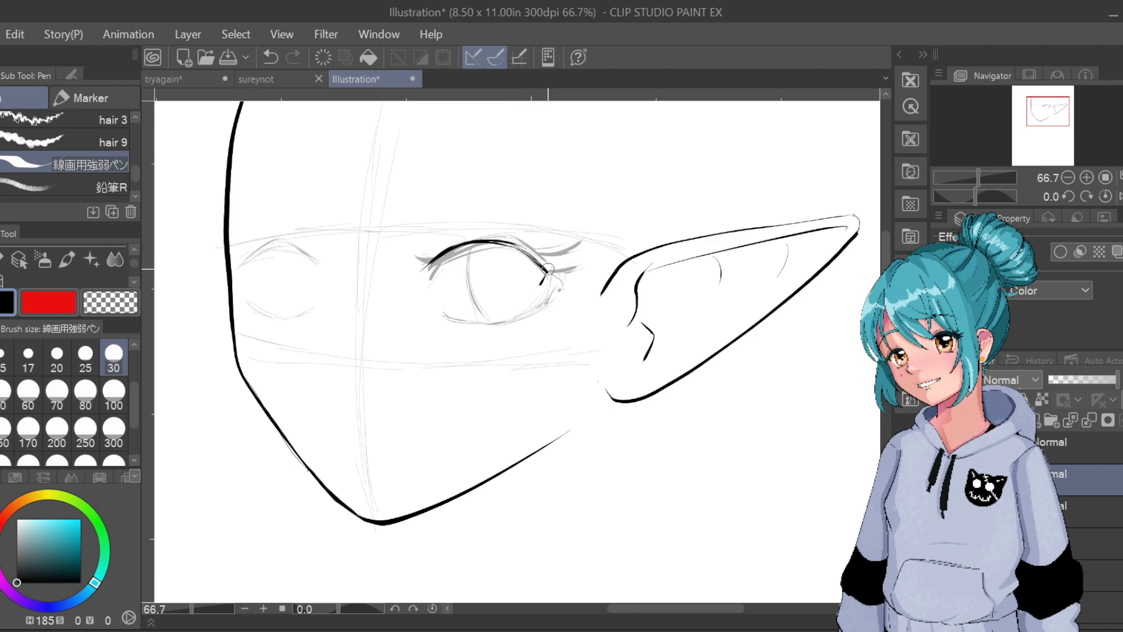
pyautogui.hotkey('ctrl', 'z')
pyautogui.moveTo(541, 281); pyautogui.dragTo(534, 293)
pyautogui.moveTo(548, 266)
pyautogui.mouseDown()
pyautogui.moveTo(576, 264)
pyautogui.moveTo(579, 251)
pyautogui.moveTo(586, 262)
pyautogui.mouseUp()
pyautogui.hotkey('ctrl', 'z')
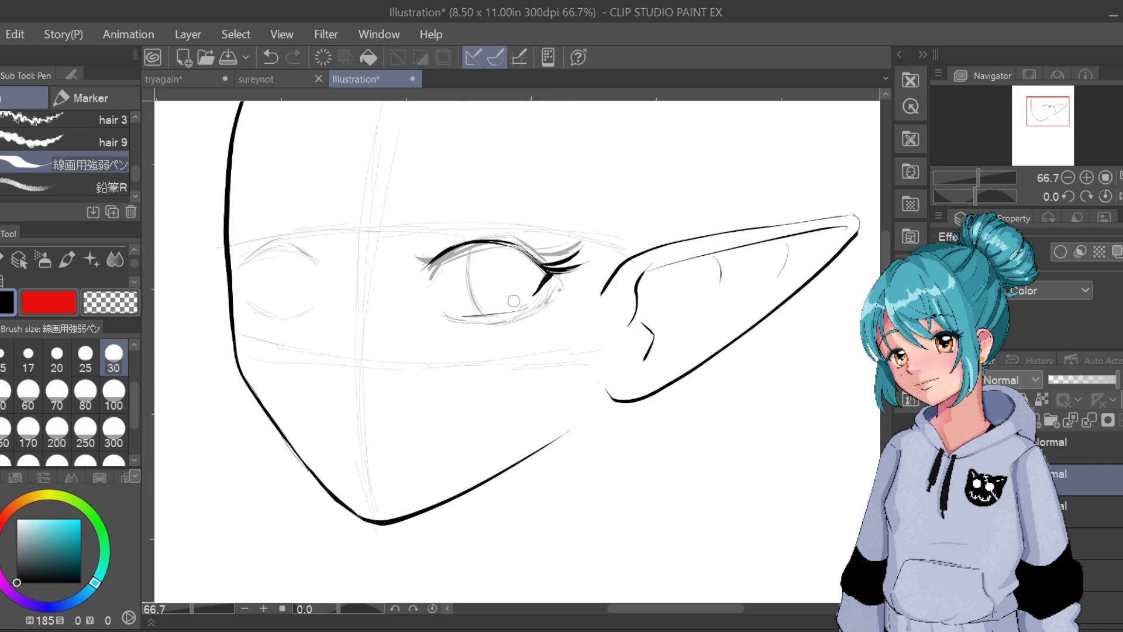
# Ink the near eye's lower lid as a short curve along the sketched line
pyautogui.hotkey('ctrl', 'z')
pyautogui.moveTo(447, 312); pyautogui.dragTo(508, 312)
pyautogui.hotkey('ctrl', 'z')
pyautogui.moveTo(444, 309)
pyautogui.mouseDown()
pyautogui.moveTo(514, 308)
pyautogui.moveTo(476, 317)
pyautogui.moveTo(529, 304)
pyautogui.mouseUp()
pyautogui.hotkey('ctrl', 'z')
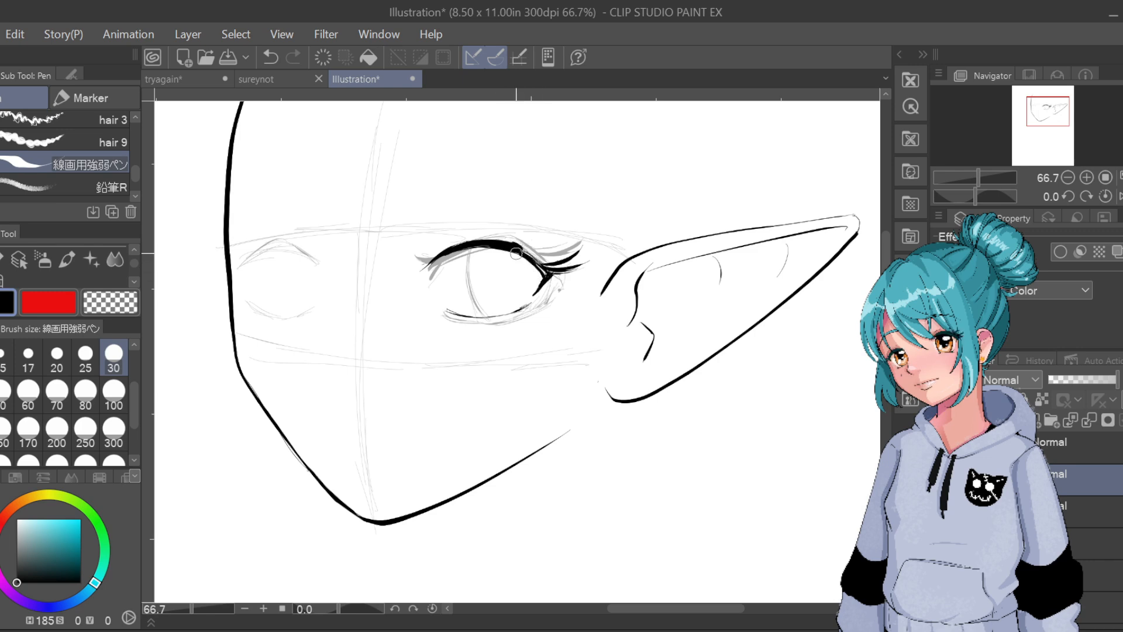
# Thicken the near eye's upper lid, outer corner and lower lid, and clean up the upper lid's inner end
pyautogui.moveTo(516, 254)
pyautogui.mouseDown()
pyautogui.moveTo(542, 274)
pyautogui.moveTo(535, 263)
pyautogui.moveTo(546, 266)
pyautogui.mouseUp()
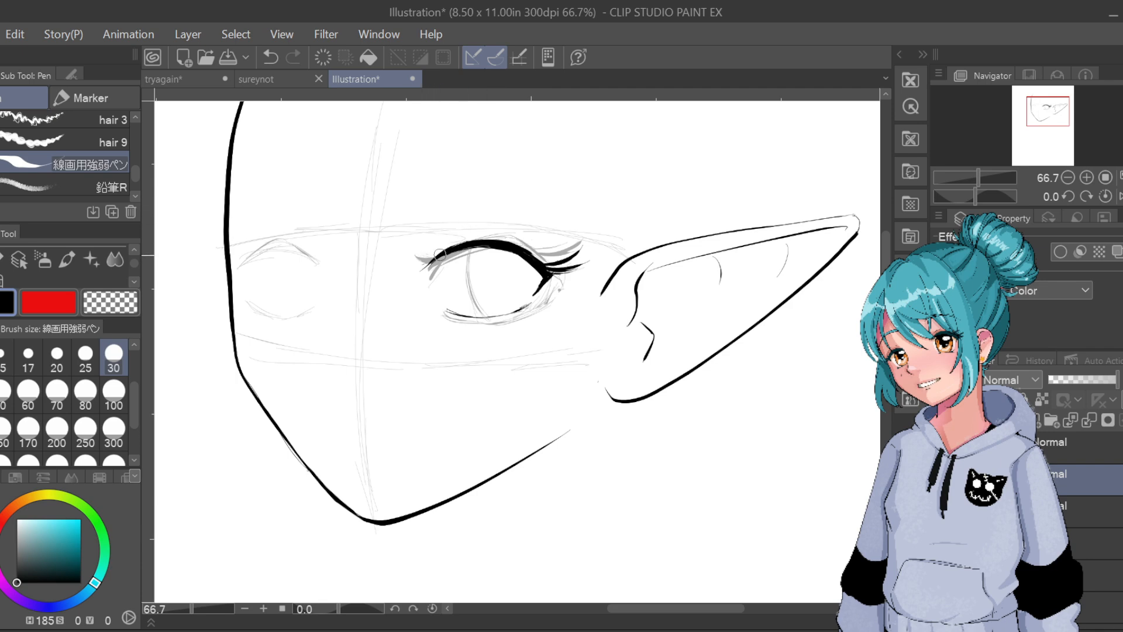
pyautogui.moveTo(443, 252); pyautogui.dragTo(428, 262)
pyautogui.moveTo(447, 311); pyautogui.dragTo(492, 316)
pyautogui.moveTo(541, 275); pyautogui.dragTo(535, 291)
pyautogui.moveTo(464, 316); pyautogui.dragTo(525, 308)
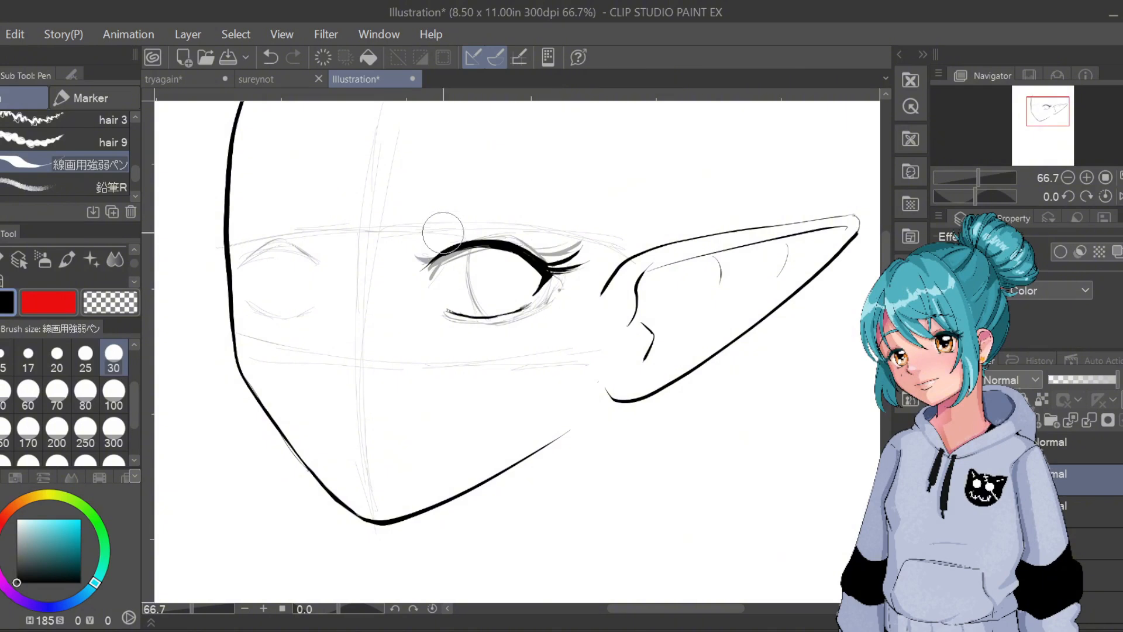
pyautogui.moveTo(451, 223); pyautogui.dragTo(407, 269)
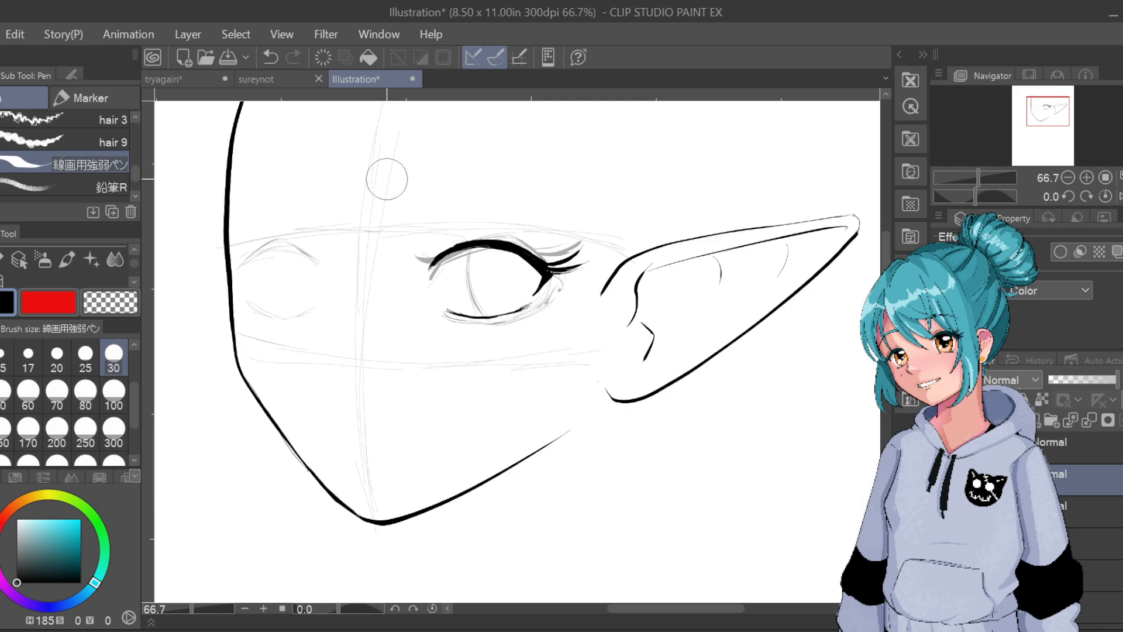
# Try to trim and redraw the inner end of the near eye's upper lid using the hard eraser at size 30
pyautogui.press('e')
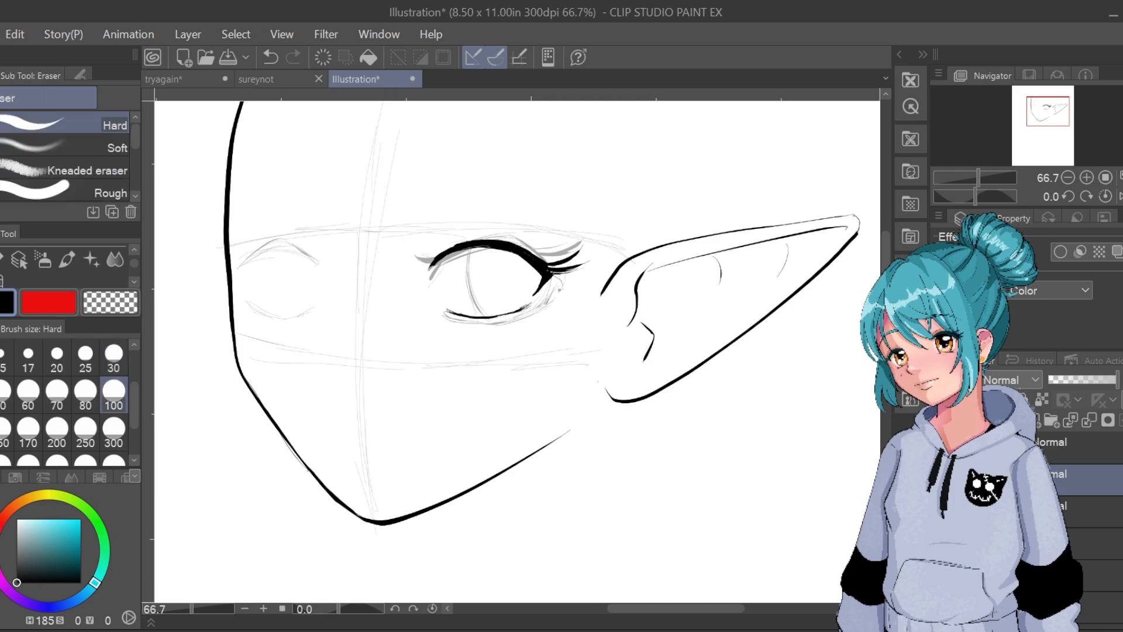
pyautogui.click(111, 390)
pyautogui.click(113, 356)
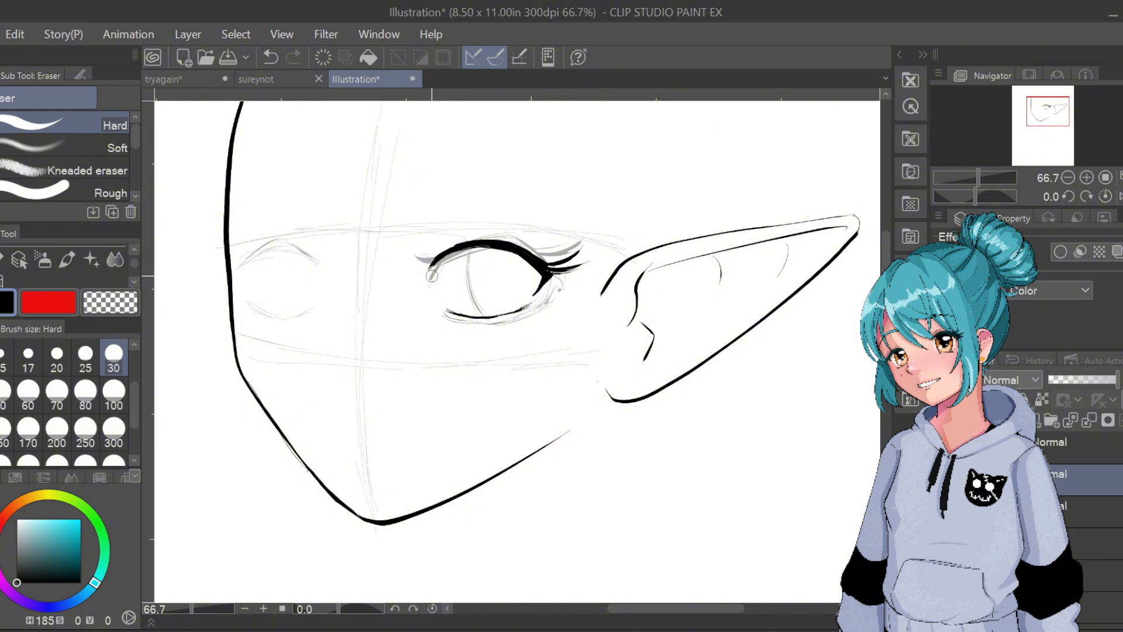
pyautogui.moveTo(456, 239); pyautogui.dragTo(423, 271)
pyautogui.press('p')
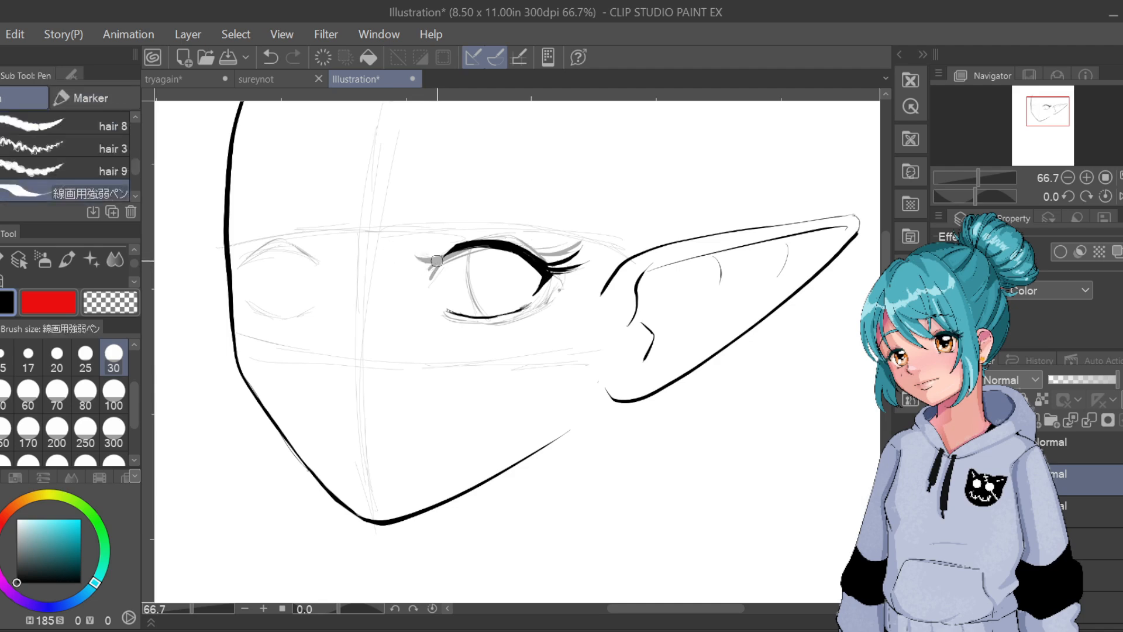
pyautogui.moveTo(432, 268); pyautogui.dragTo(449, 252)
pyautogui.hotkey('ctrl', 'z')
pyautogui.hotkey('ctrl', 'z')
# Fill the gap between the near eye's outer lashes and add a flicked lash at its inner corner
pyautogui.moveTo(548, 259); pyautogui.dragTo(539, 261)
pyautogui.moveTo(418, 259); pyautogui.dragTo(455, 244)
pyautogui.hotkey('ctrl', 'z')
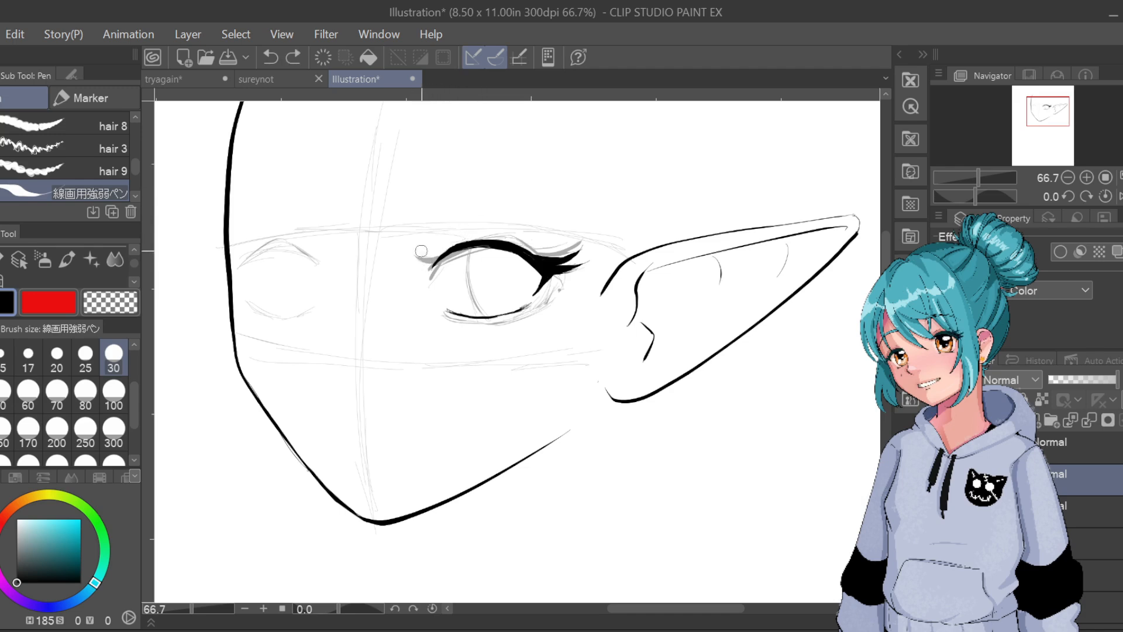
pyautogui.moveTo(421, 254); pyautogui.dragTo(445, 247)
pyautogui.moveTo(536, 278); pyautogui.dragTo(549, 260)
# Extend and thicken both ends of the near eye's lower lid line
pyautogui.moveTo(519, 311); pyautogui.dragTo(524, 310)
pyautogui.hotkey('ctrl', 'z')
pyautogui.moveTo(517, 311); pyautogui.dragTo(530, 307)
pyautogui.moveTo(447, 315); pyautogui.dragTo(471, 316)
# Ink the near eye's inner iris edge as a curve from the upper lid down to the lower lid
pyautogui.moveTo(470, 248); pyautogui.dragTo(472, 310)
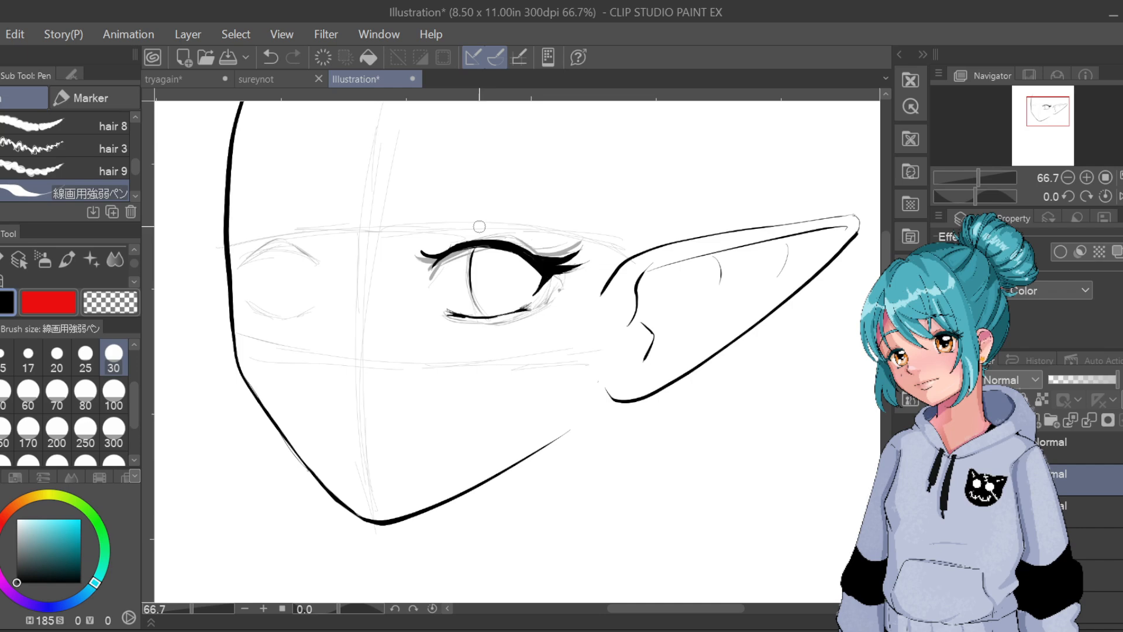
pyautogui.moveTo(468, 245)
pyautogui.mouseDown()
pyautogui.moveTo(467, 285)
pyautogui.moveTo(478, 315)
pyautogui.mouseUp()
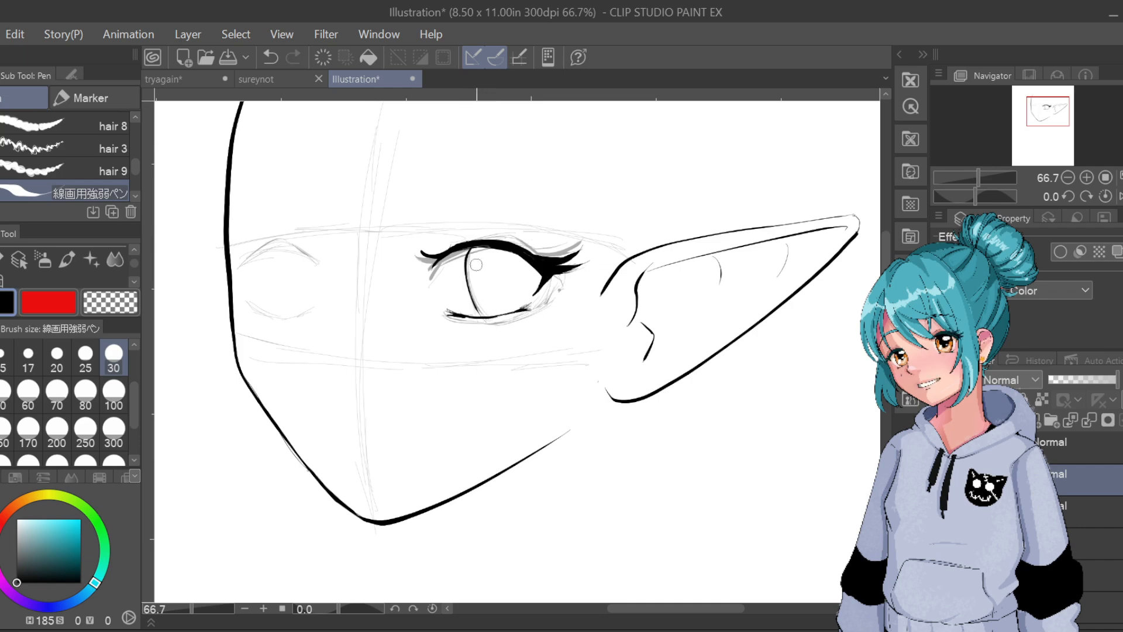
pyautogui.hotkey('ctrl', 'z')
pyautogui.moveTo(469, 248); pyautogui.dragTo(480, 315)
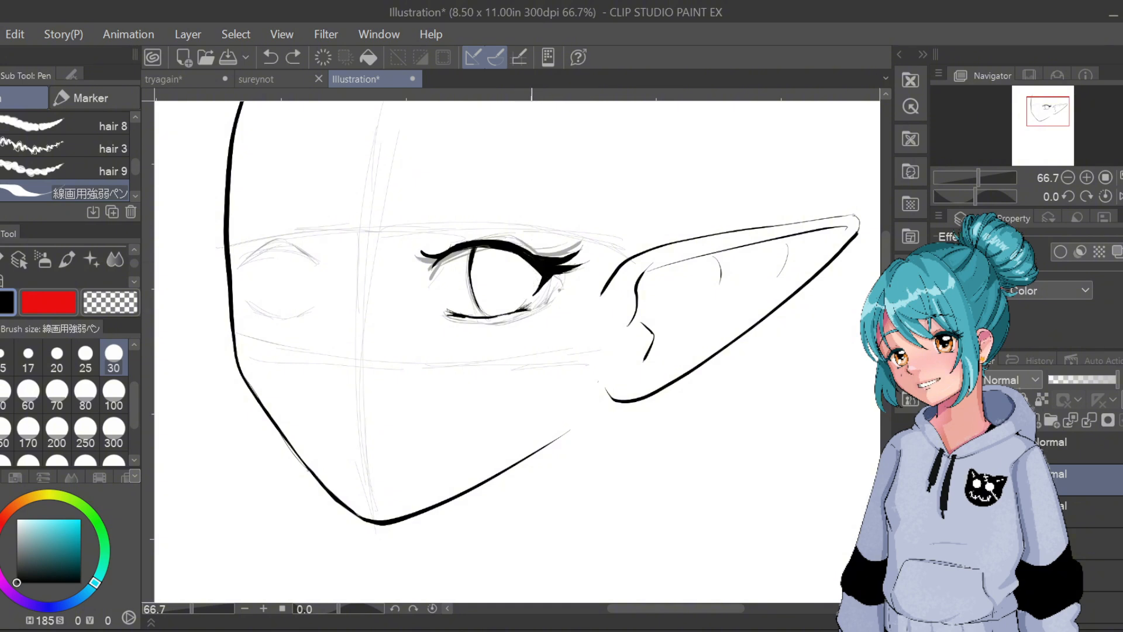
pyautogui.hotkey('ctrl', 'z')
pyautogui.hotkey('ctrl', 'z')
# Ink the near eye's outer iris edge beside the outer corner of the lids
pyautogui.moveTo(520, 310); pyautogui.dragTo(538, 270)
pyautogui.hotkey('ctrl', 'z')
pyautogui.moveTo(530, 299)
pyautogui.mouseDown()
pyautogui.moveTo(534, 270)
pyautogui.moveTo(529, 293)
pyautogui.mouseUp()
pyautogui.hotkey('ctrl', 'z')
pyautogui.moveTo(540, 275); pyautogui.dragTo(531, 295)
# Thicken the underside of the near eye's upper lid from the inner corner to the outer corner
pyautogui.moveTo(490, 259)
pyautogui.mouseDown()
pyautogui.moveTo(489, 275)
pyautogui.moveTo(530, 254)
pyautogui.mouseUp()
pyautogui.moveTo(462, 250); pyautogui.dragTo(538, 261)
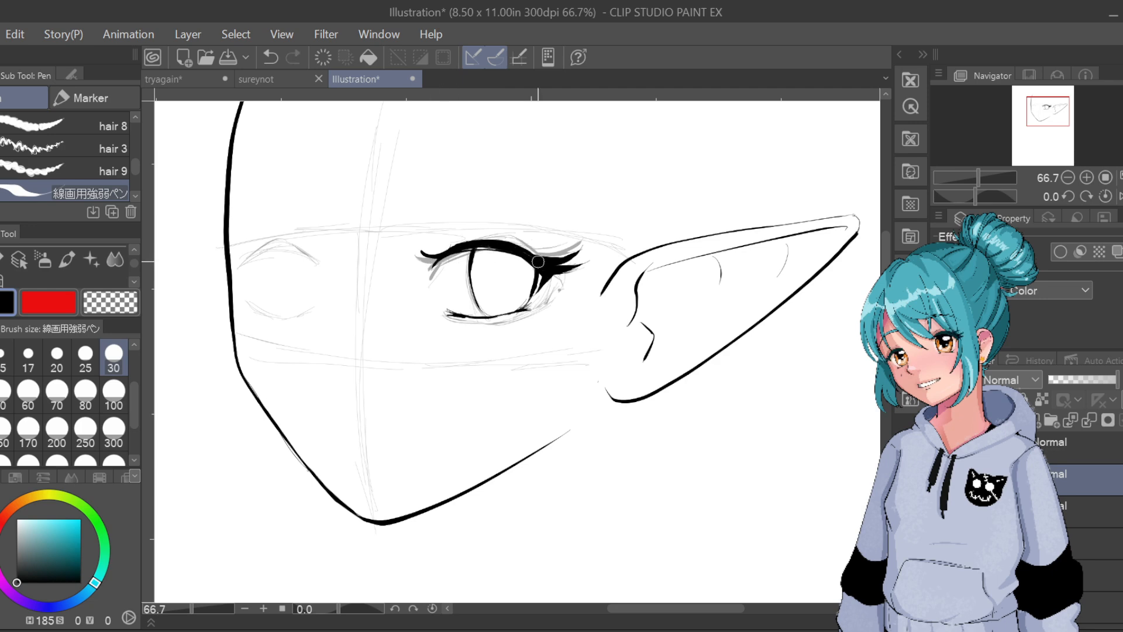
pyautogui.moveTo(472, 249); pyautogui.dragTo(544, 271)
pyautogui.hotkey('ctrl', 'z')
pyautogui.moveTo(437, 262); pyautogui.dragTo(462, 249)
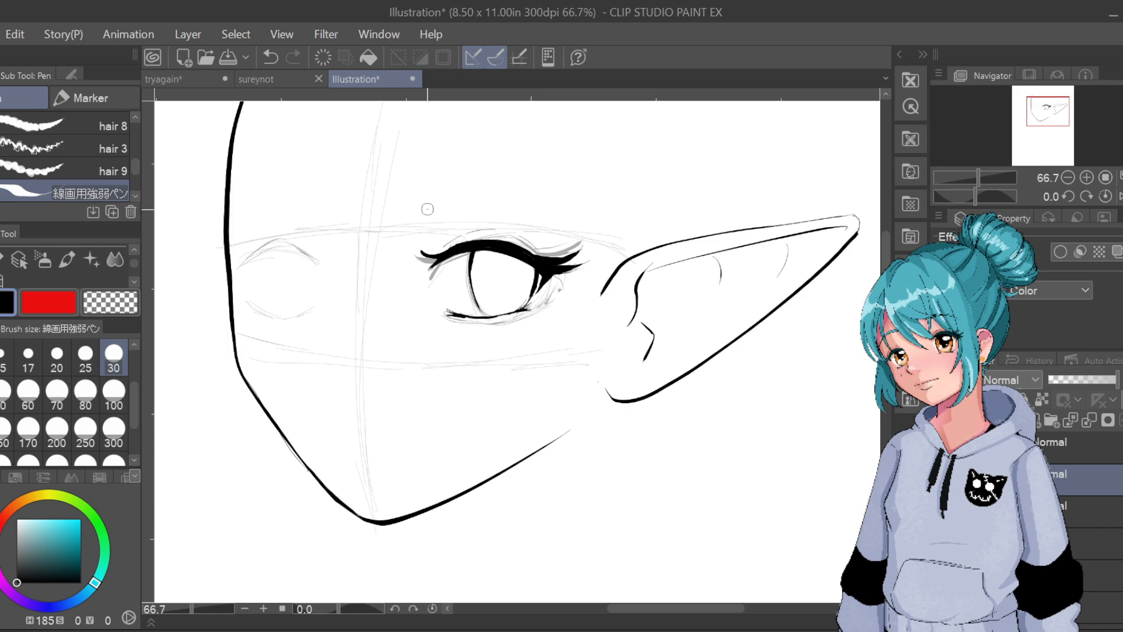
# Outline the eyebrow above the near eye with a lower curve and an arched upper edge
pyautogui.moveTo(426, 208)
pyautogui.mouseDown()
pyautogui.moveTo(489, 196)
pyautogui.moveTo(584, 213)
pyautogui.mouseUp()
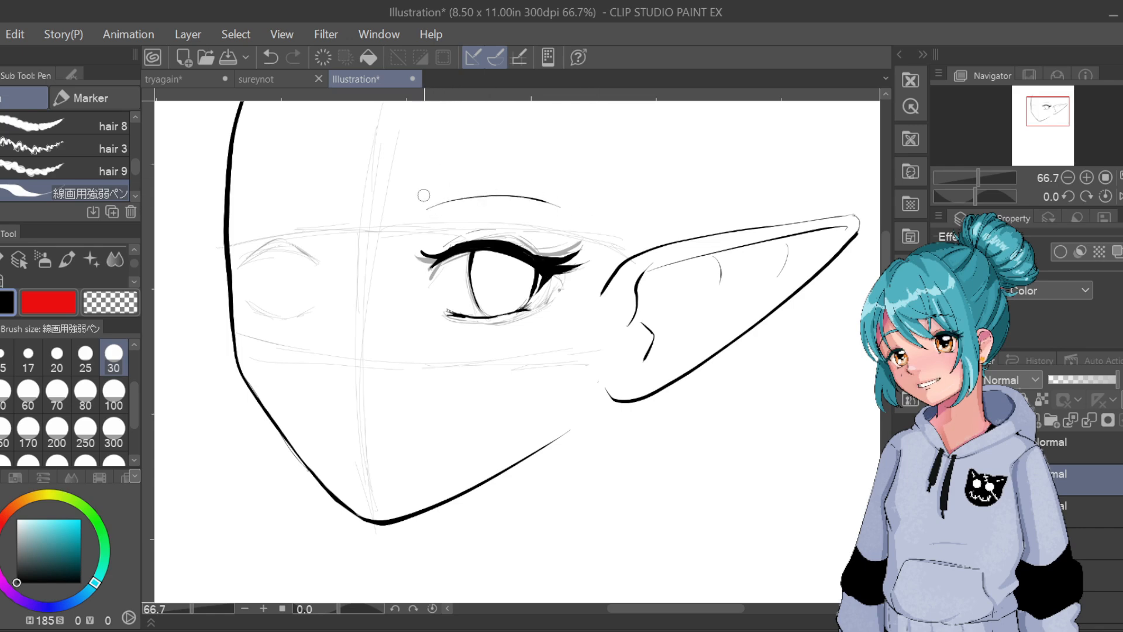
pyautogui.moveTo(422, 208)
pyautogui.mouseDown()
pyautogui.moveTo(436, 169)
pyautogui.moveTo(419, 206)
pyautogui.moveTo(436, 205)
pyautogui.moveTo(465, 174)
pyautogui.mouseUp()
pyautogui.hotkey('ctrl', 'z')
pyautogui.hotkey('ctrl', 'z')
pyautogui.hotkey('ctrl', 'z')
pyautogui.moveTo(409, 199)
pyautogui.mouseDown()
pyautogui.moveTo(513, 164)
pyautogui.moveTo(471, 172)
pyautogui.moveTo(607, 200)
pyautogui.moveTo(571, 220)
pyautogui.mouseUp()
pyautogui.hotkey('ctrl', 'z')
pyautogui.hotkey('ctrl', 'z')
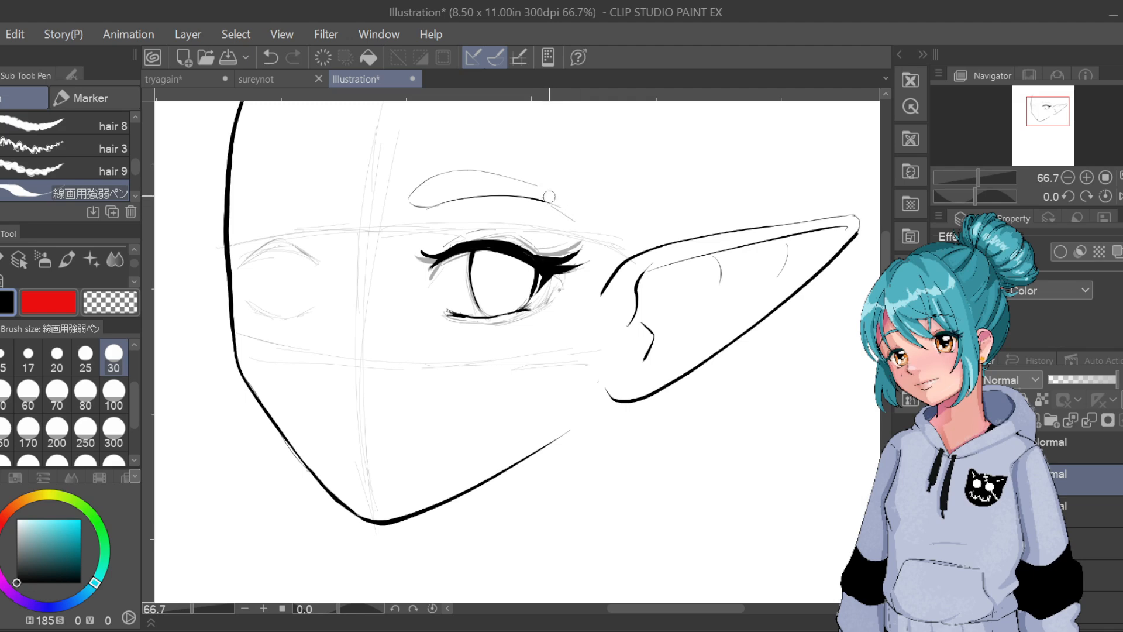
# Extend the eyebrow's upper edge into a tapered outer tail
pyautogui.hotkey('ctrl', 'z')
pyautogui.moveTo(536, 185); pyautogui.dragTo(584, 223)
pyautogui.hotkey('ctrl', 'z')
pyautogui.moveTo(537, 186); pyautogui.dragTo(585, 226)
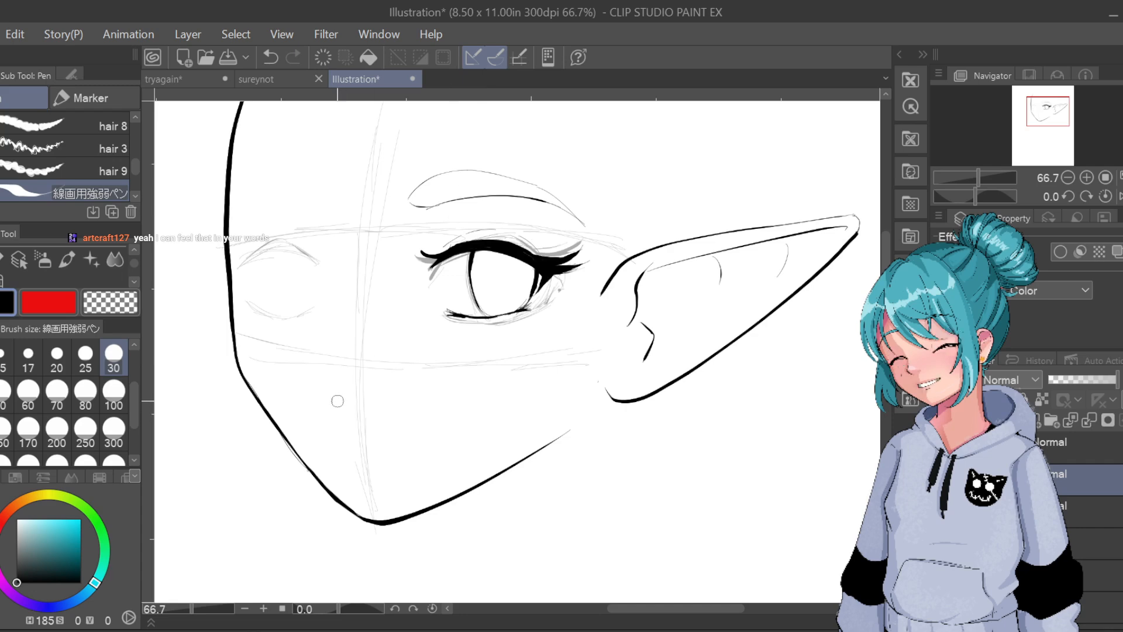
# Draw the nose bridge as a thin line slanting down from between the eyes toward the far cheek
pyautogui.scroll(-1, 344, 406)
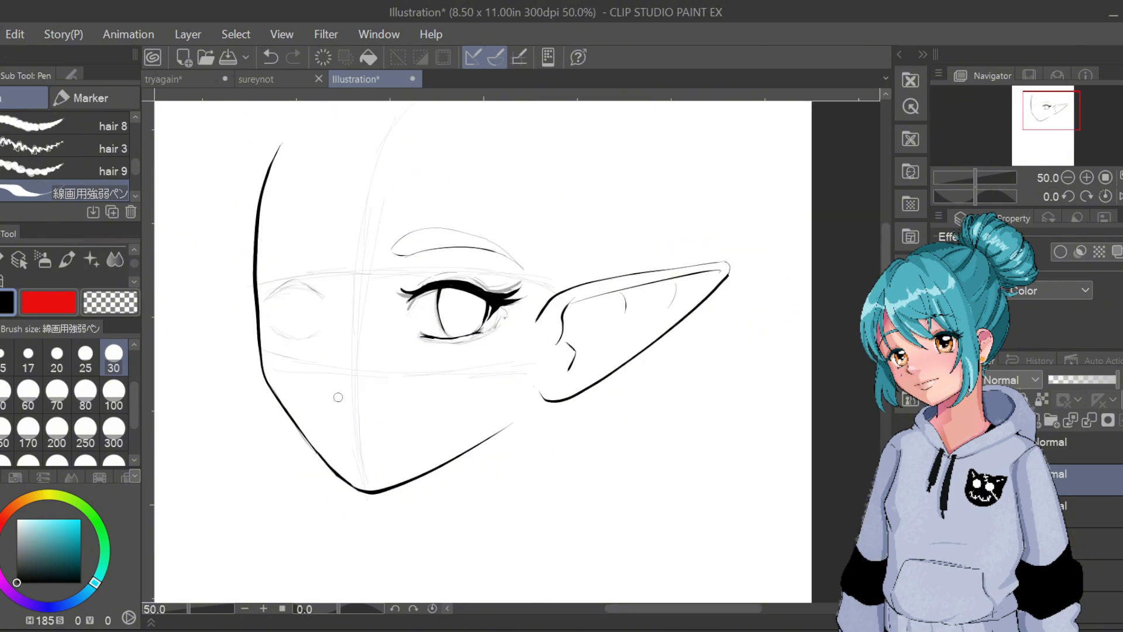
pyautogui.moveTo(334, 333); pyautogui.dragTo(326, 408)
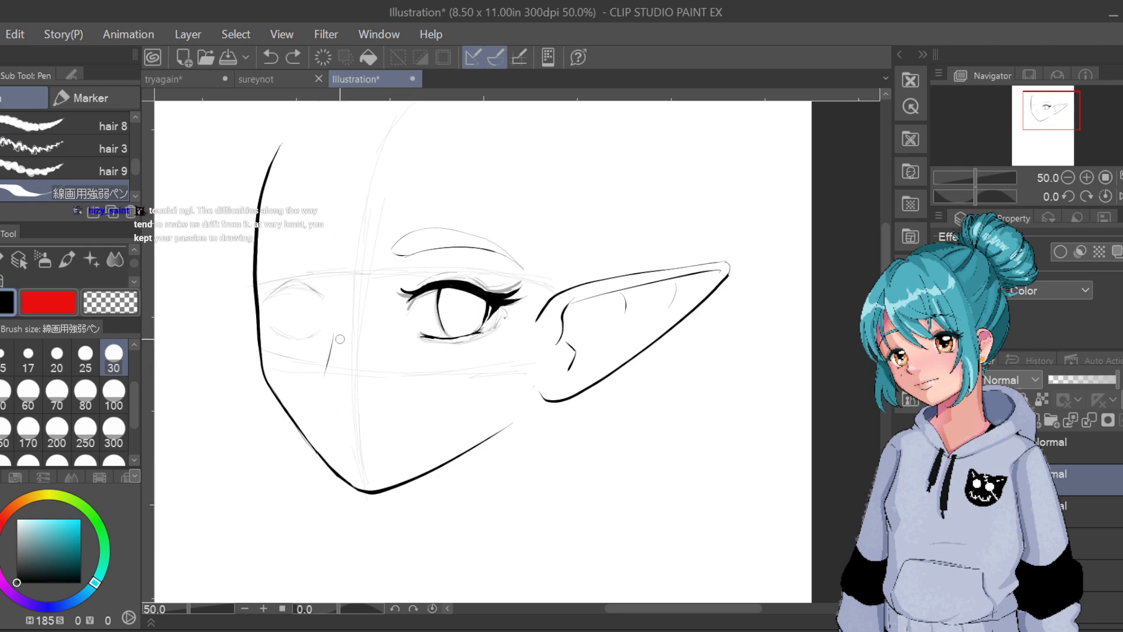
pyautogui.hotkey('ctrl', 'z')
pyautogui.moveTo(330, 333); pyautogui.dragTo(313, 384)
pyautogui.hotkey('ctrl', 'z')
pyautogui.moveTo(325, 334); pyautogui.dragTo(316, 390)
pyautogui.hotkey('ctrl', 'z')
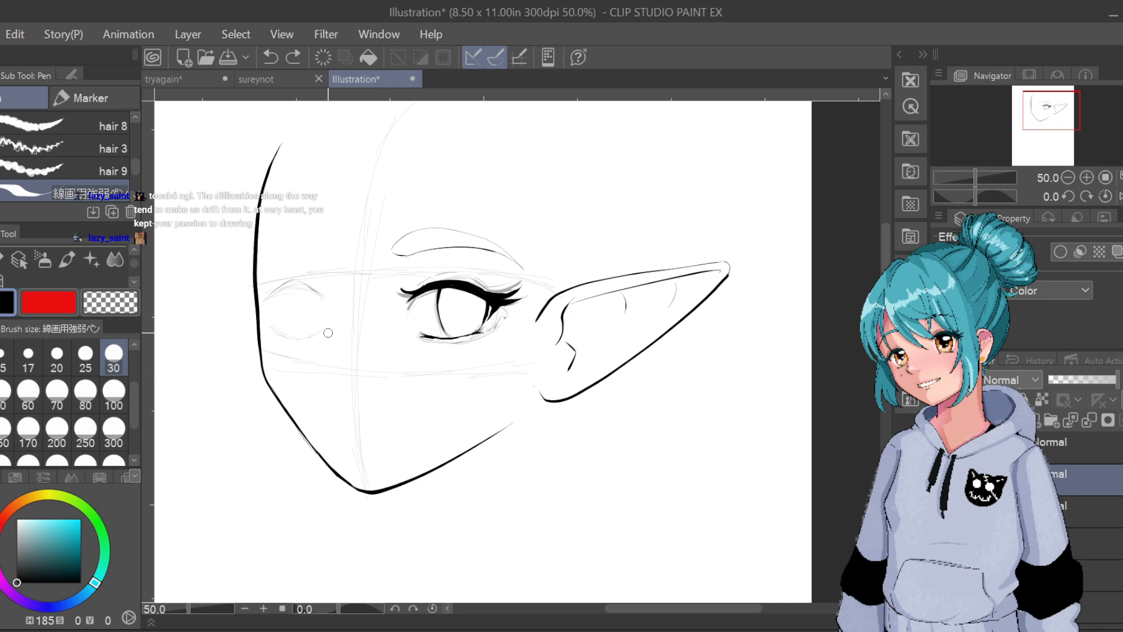
pyautogui.moveTo(328, 335); pyautogui.dragTo(311, 382)
pyautogui.hotkey('ctrl', 'z')
pyautogui.moveTo(311, 381); pyautogui.dragTo(330, 407)
pyautogui.hotkey('ctrl', 'z')
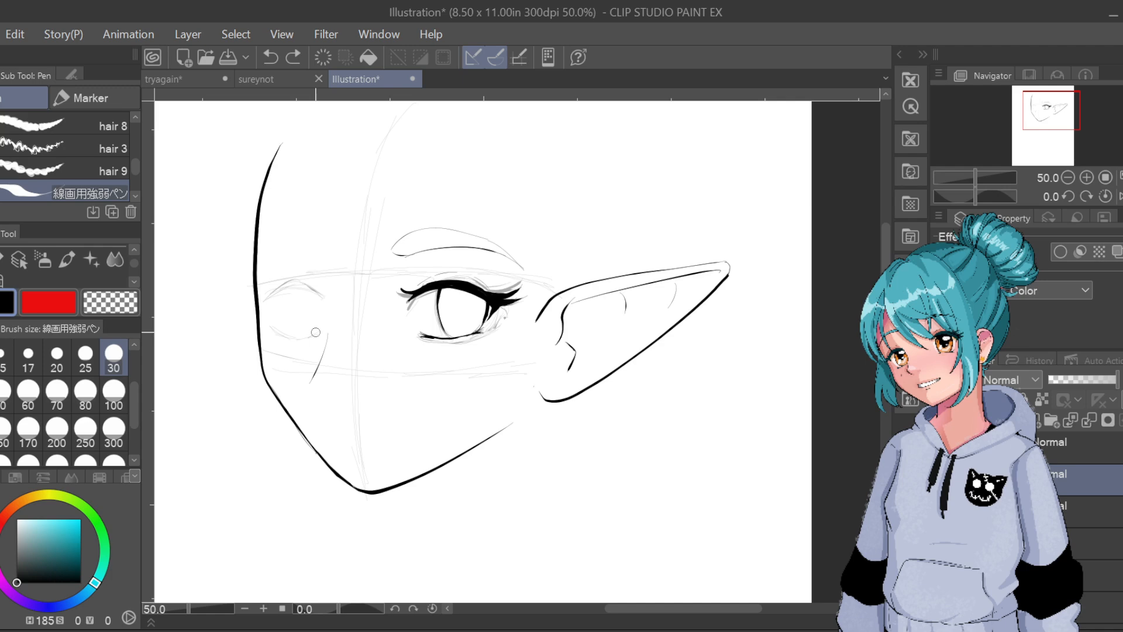
# Draw the nose tip as a short angled stroke below the bridge, with a small nostril mark beside it
pyautogui.moveTo(311, 385); pyautogui.dragTo(331, 405)
pyautogui.hotkey('ctrl', 'z')
pyautogui.hotkey('ctrl', 'z')
pyautogui.moveTo(310, 381)
pyautogui.mouseDown()
pyautogui.moveTo(336, 410)
pyautogui.moveTo(325, 396)
pyautogui.mouseUp()
pyautogui.hotkey('ctrl', 'z')
pyautogui.moveTo(311, 382); pyautogui.dragTo(332, 404)
# Draw the mouth as a thin, nearly horizontal line below the nose
pyautogui.moveTo(366, 429); pyautogui.dragTo(434, 430)
pyautogui.moveTo(372, 428); pyautogui.dragTo(431, 428)
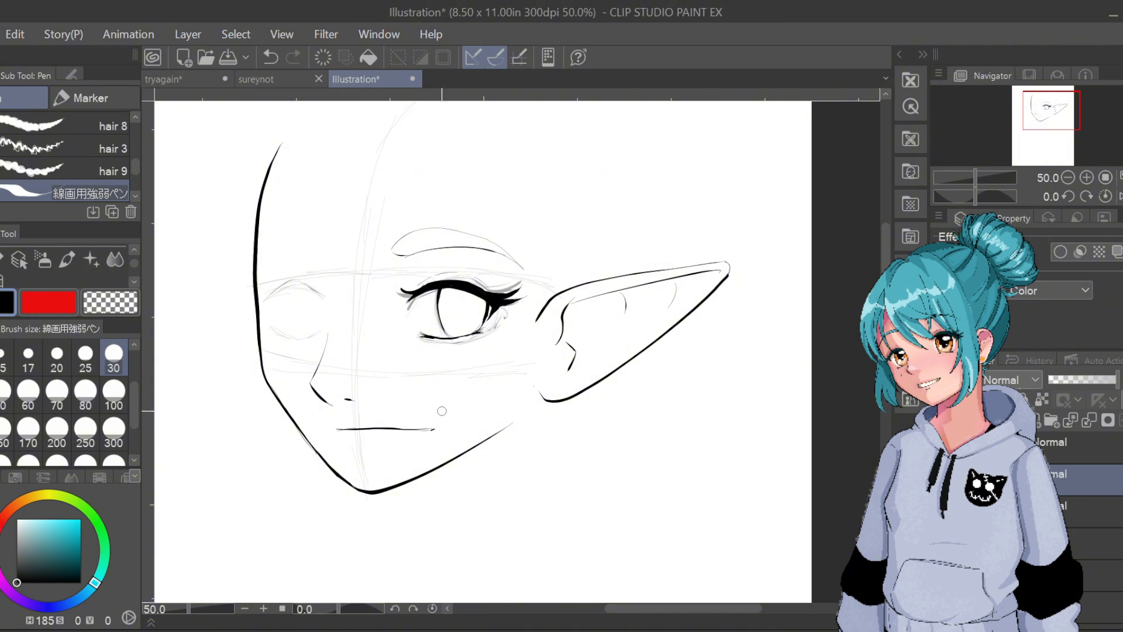
pyautogui.hotkey('ctrl', 'z')
pyautogui.moveTo(334, 430); pyautogui.dragTo(372, 428)
pyautogui.hotkey('ctrl', 'z')
pyautogui.hotkey('ctrl', 'z')
pyautogui.hotkey('ctrl', 'z')
pyautogui.hotkey('ctrl', 'z')
# Add a short lower lip line under the mouth
pyautogui.moveTo(358, 446); pyautogui.dragTo(395, 450)
pyautogui.hotkey('ctrl', 'z')
pyautogui.hotkey('ctrl', 'z')
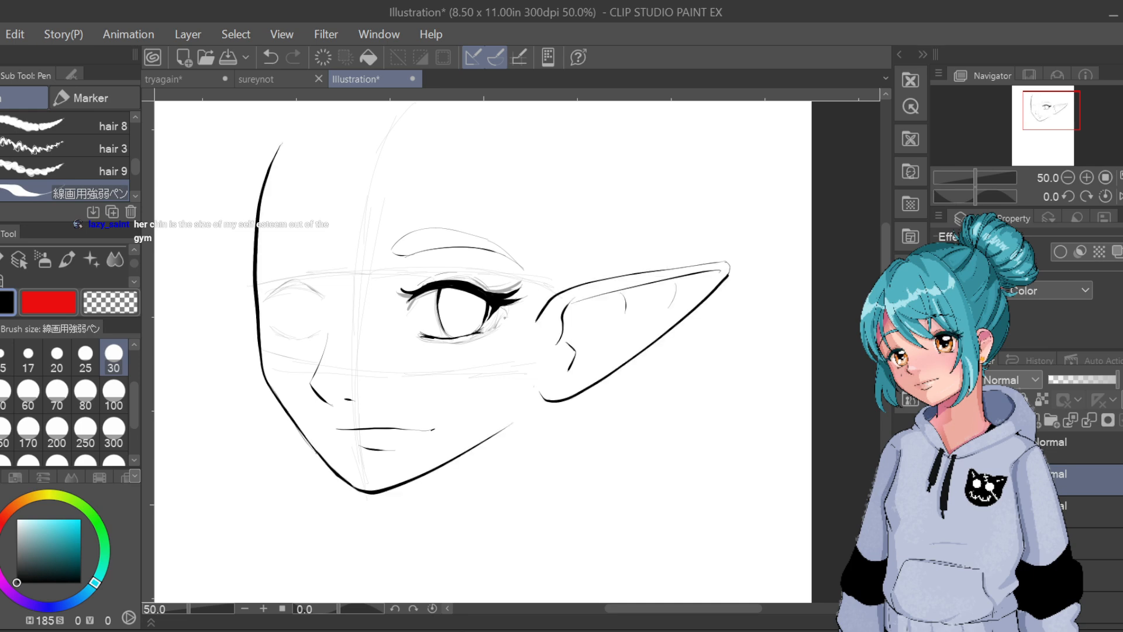
# Erase the jaw, chin and lower far cheek from the face outline on the top layer, keeping the upper side line
pyautogui.click(1079, 447)
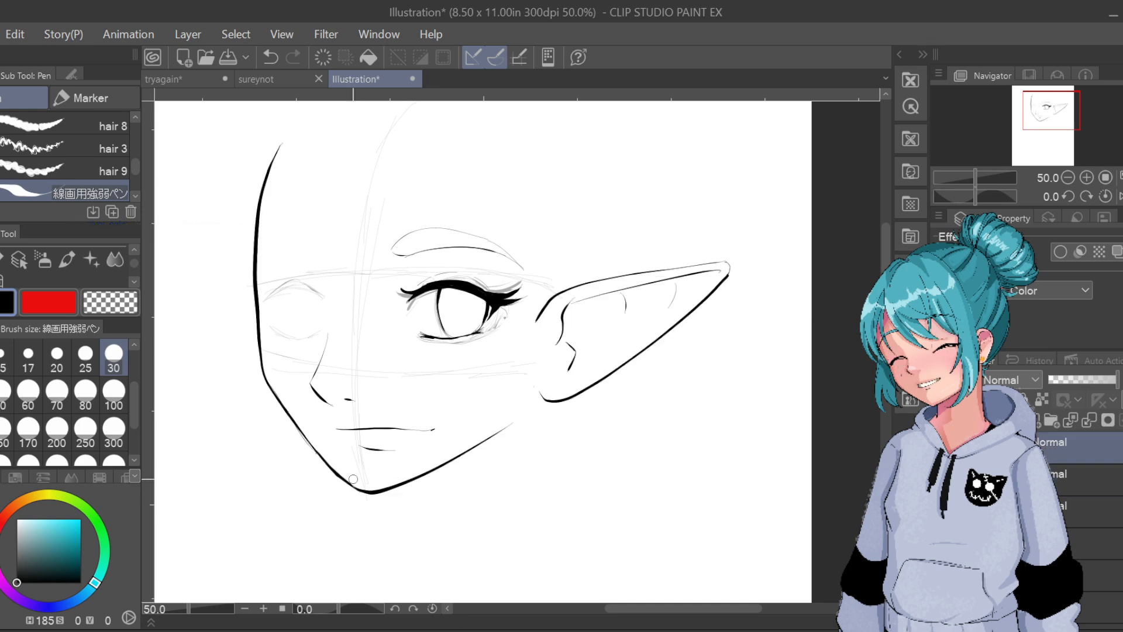
pyautogui.moveTo(390, 500)
pyautogui.mouseDown()
pyautogui.moveTo(423, 466)
pyautogui.moveTo(428, 481)
pyautogui.moveTo(481, 446)
pyautogui.mouseUp()
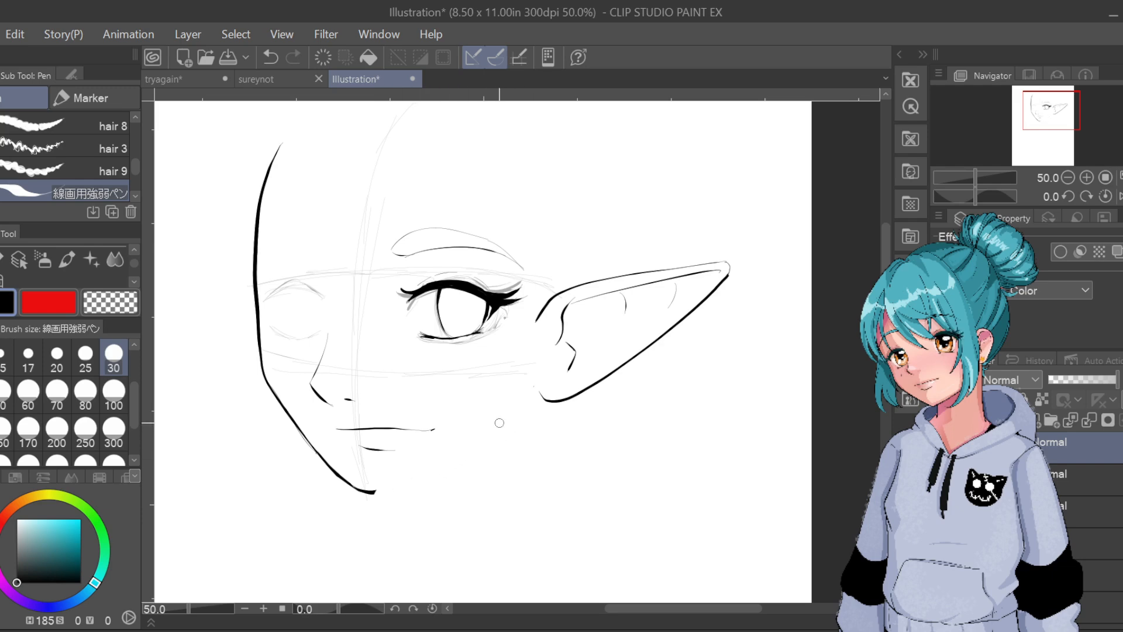
pyautogui.moveTo(373, 489)
pyautogui.mouseDown()
pyautogui.moveTo(342, 477)
pyautogui.moveTo(323, 448)
pyautogui.moveTo(345, 480)
pyautogui.mouseUp()
pyautogui.moveTo(269, 379)
pyautogui.mouseDown()
pyautogui.moveTo(324, 462)
pyautogui.moveTo(268, 385)
pyautogui.moveTo(301, 436)
pyautogui.mouseUp()
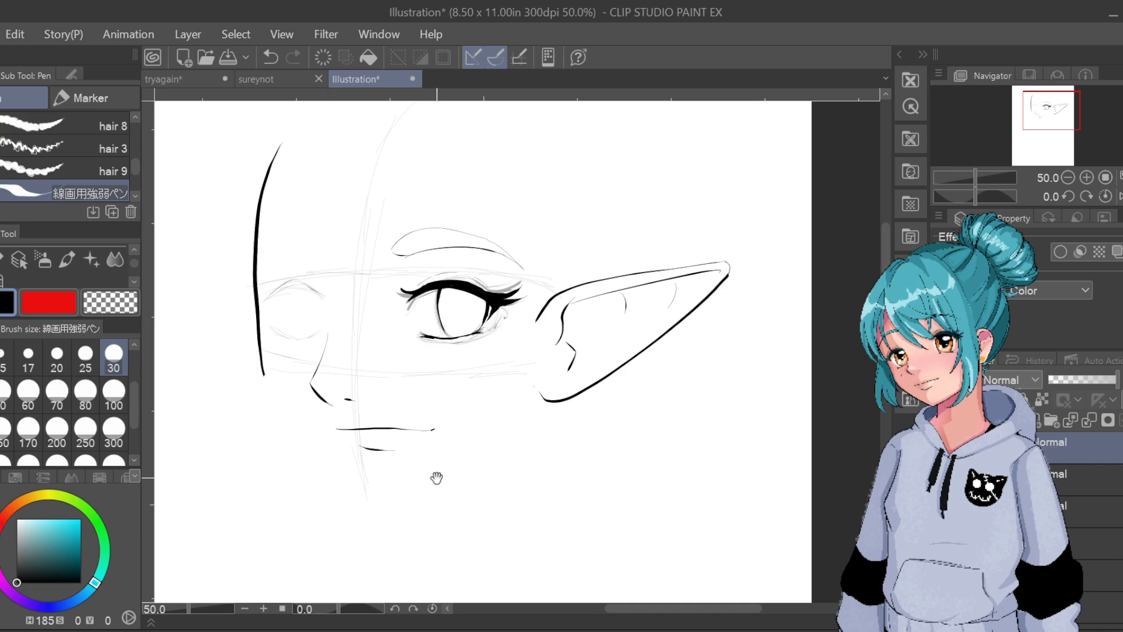
# Try out a new far cheek line curving from the end of the side line down toward the chin
pyautogui.moveTo(436, 476); pyautogui.dragTo(411, 364)
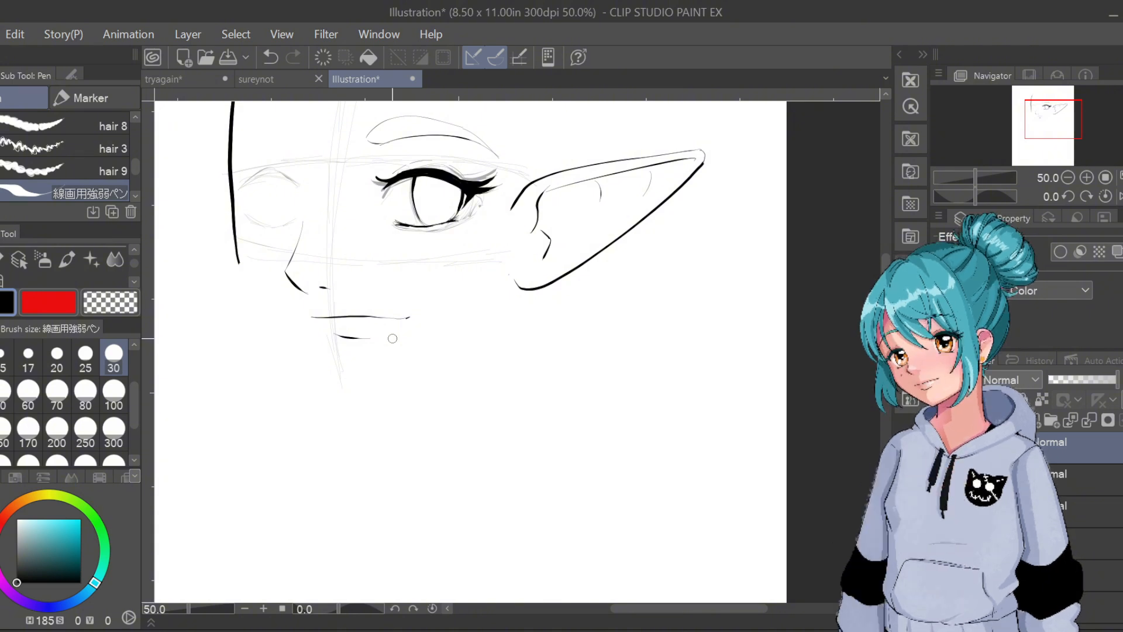
pyautogui.moveTo(239, 264); pyautogui.dragTo(310, 377)
pyautogui.hotkey('ctrl', 'z')
pyautogui.hotkey('ctrl', 'y')
pyautogui.hotkey('ctrl', 'z')
pyautogui.moveTo(239, 265); pyautogui.dragTo(316, 379)
pyautogui.hotkey('ctrl', 'z')
pyautogui.moveTo(239, 263); pyautogui.dragTo(322, 389)
pyautogui.hotkey('ctrl', 'z')
pyautogui.moveTo(238, 261)
pyautogui.mouseDown()
pyautogui.moveTo(277, 342)
pyautogui.moveTo(332, 404)
pyautogui.mouseUp()
pyautogui.hotkey('ctrl', 'z')
pyautogui.moveTo(238, 261); pyautogui.dragTo(329, 404)
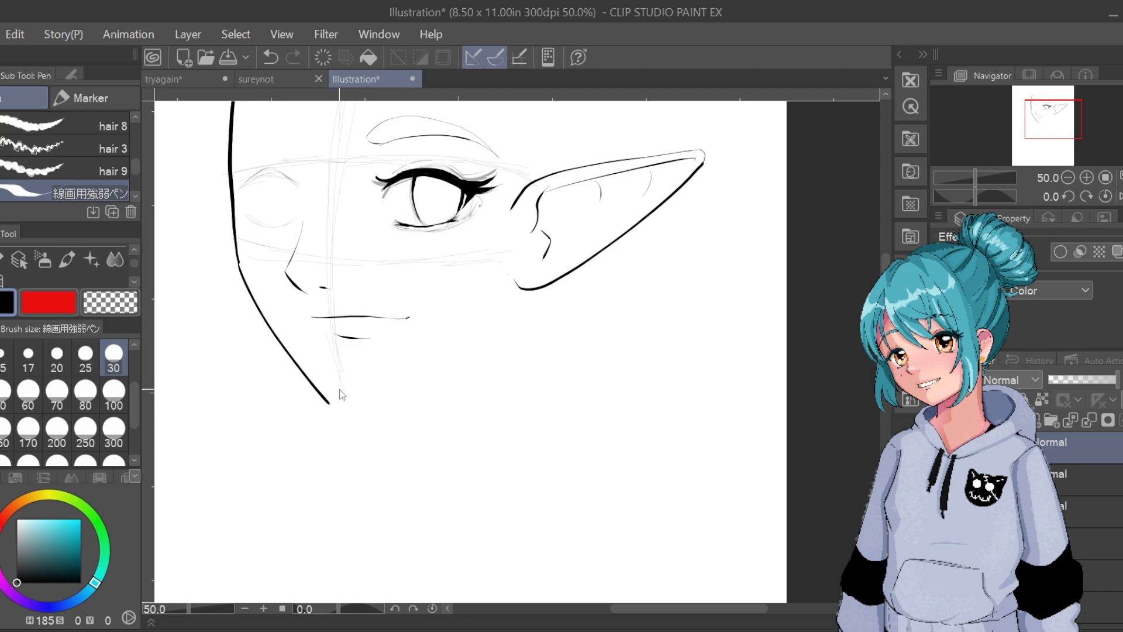
pyautogui.hotkey('ctrl', 'z')
# Redraw the far cheek as a smooth curve down to a lower chin, ending in a short chin base line
pyautogui.moveTo(334, 413)
pyautogui.mouseDown()
pyautogui.moveTo(344, 538)
pyautogui.moveTo(359, 426)
pyautogui.mouseUp()
pyautogui.moveTo(262, 275); pyautogui.dragTo(349, 408)
pyautogui.hotkey('ctrl', 'z')
pyautogui.hotkey('ctrl', 'z')
pyautogui.moveTo(262, 274); pyautogui.dragTo(354, 412)
pyautogui.hotkey('ctrl', 'z')
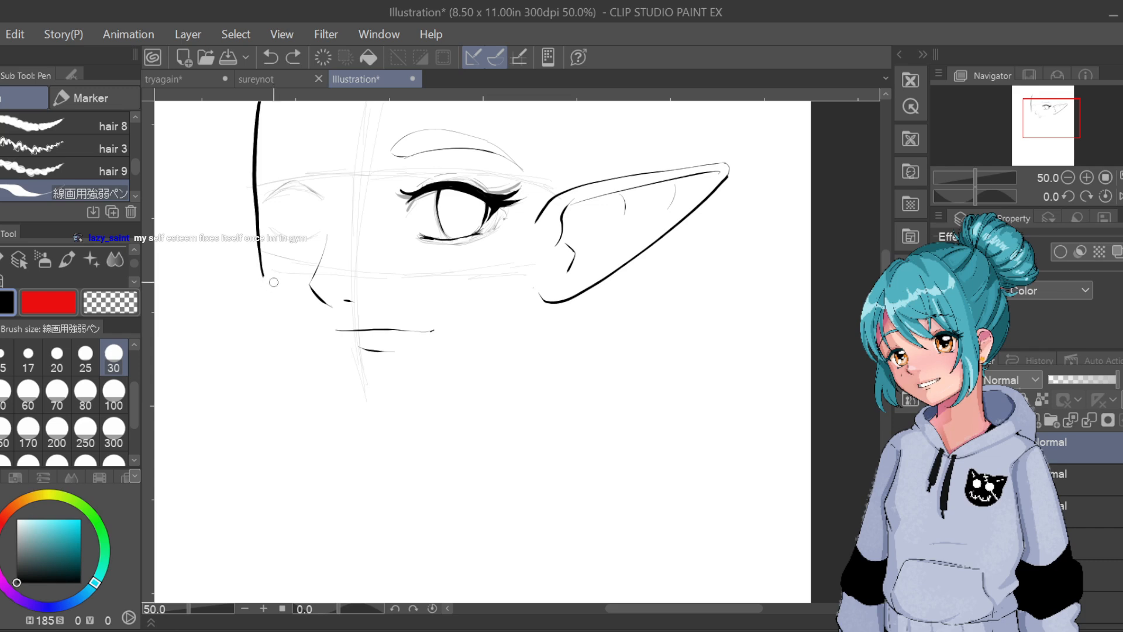
pyautogui.moveTo(262, 273)
pyautogui.mouseDown()
pyautogui.moveTo(338, 397)
pyautogui.moveTo(421, 424)
pyautogui.mouseUp()
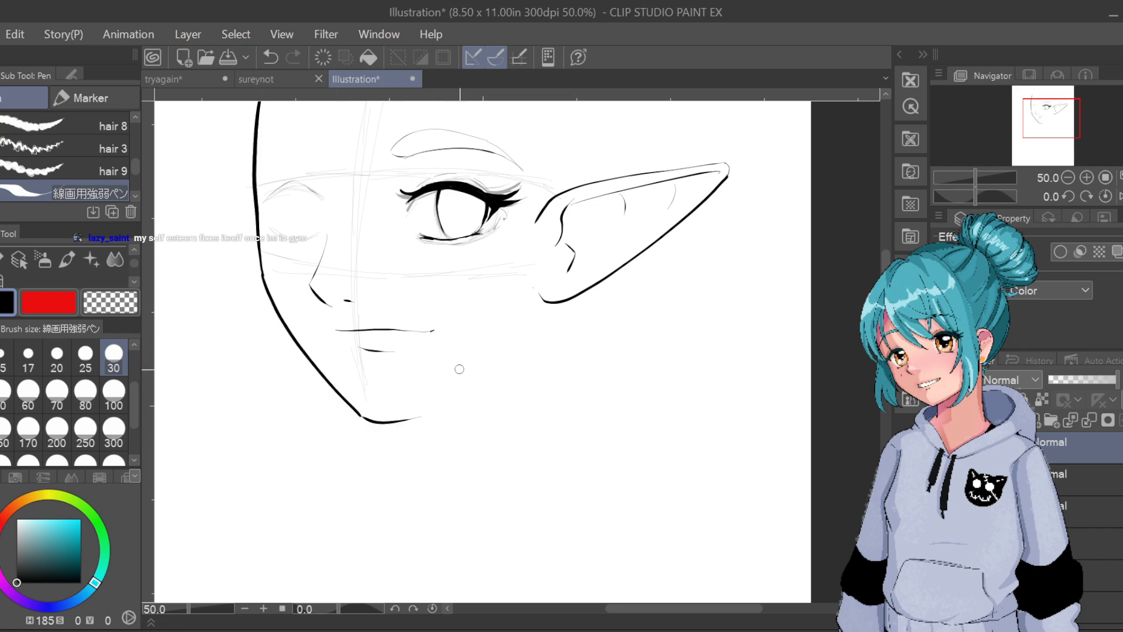
# Undo the lower far cheek and chin base lines, also discarding a fresh try with a slightly higher chin
pyautogui.hotkey('ctrl', 'z')
pyautogui.hotkey('ctrl', 'z')
pyautogui.moveTo(262, 274)
pyautogui.mouseDown()
pyautogui.moveTo(373, 409)
pyautogui.moveTo(443, 388)
pyautogui.mouseUp()
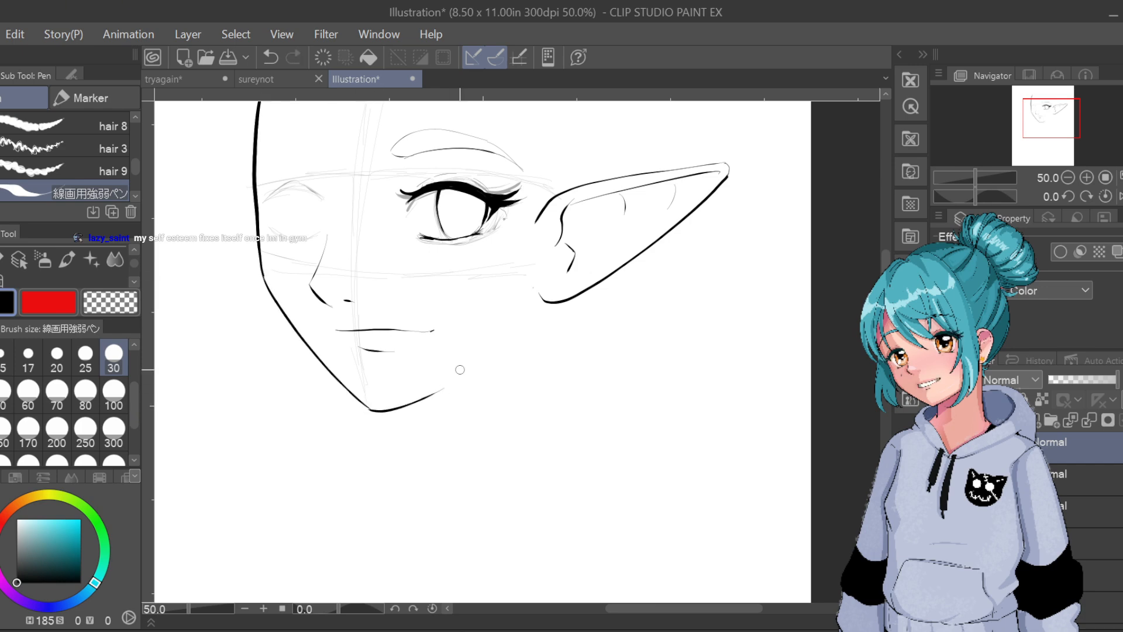
pyautogui.hotkey('ctrl', 'z')
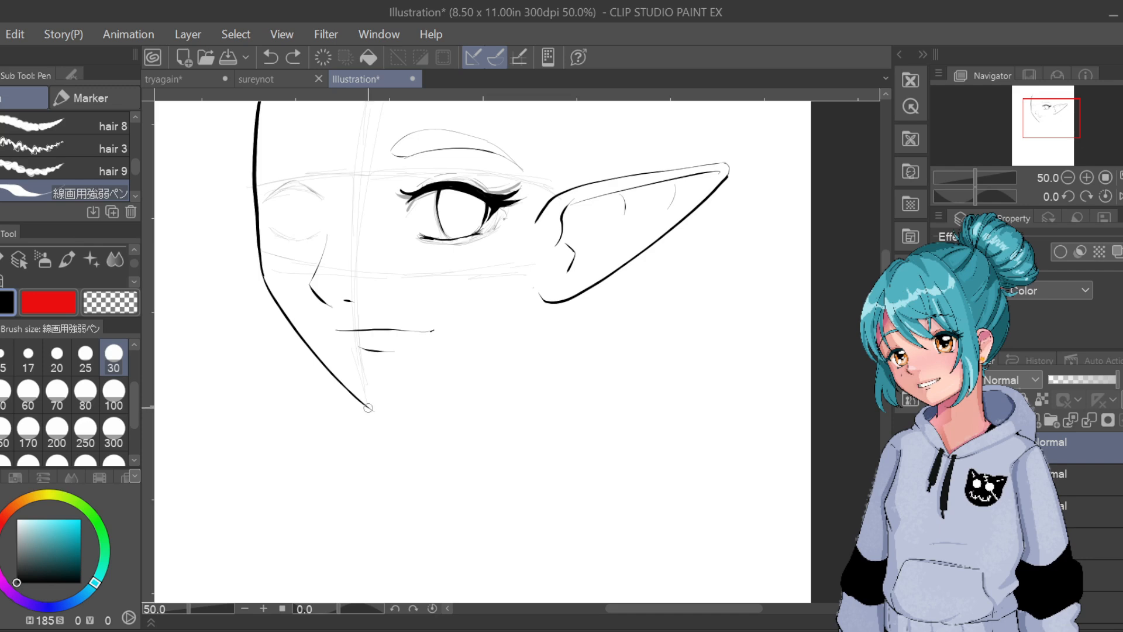
pyautogui.moveTo(368, 409); pyautogui.dragTo(468, 379)
pyautogui.hotkey('ctrl', 'z')
pyautogui.hotkey('ctrl', 'z')
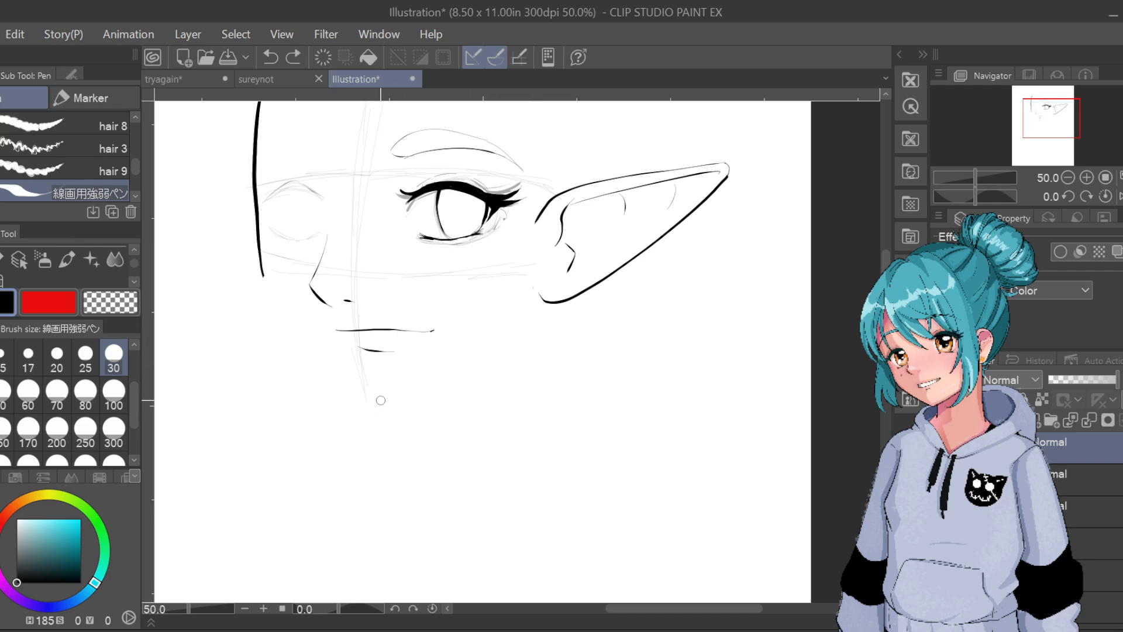
# Try out a separate chin curve below the mouth that sweeps up along the near jaw toward the earlobe
pyautogui.moveTo(335, 396); pyautogui.dragTo(480, 370)
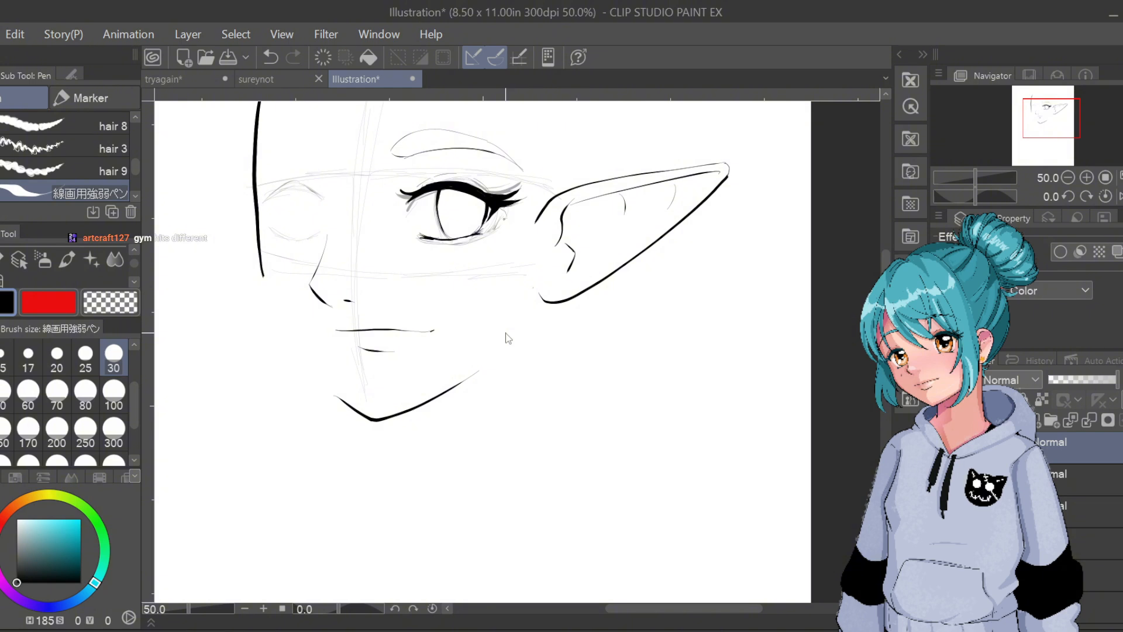
pyautogui.hotkey('ctrl', 'z')
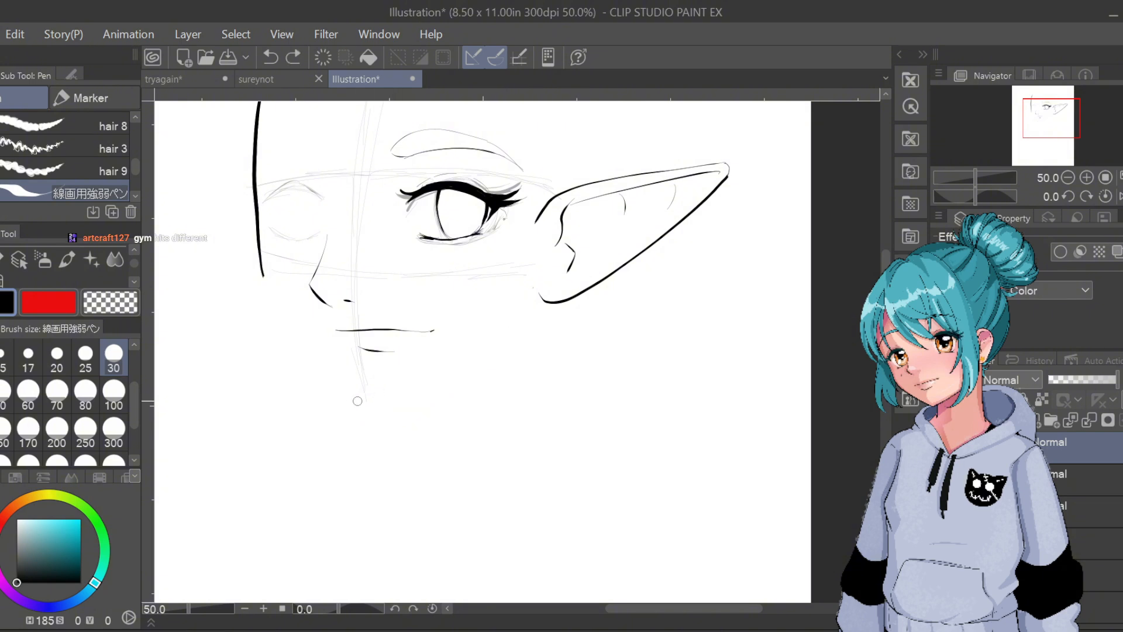
pyautogui.moveTo(339, 391)
pyautogui.mouseDown()
pyautogui.moveTo(359, 419)
pyautogui.moveTo(442, 390)
pyautogui.mouseUp()
pyautogui.hotkey('ctrl', 'z')
pyautogui.moveTo(342, 395)
pyautogui.mouseDown()
pyautogui.moveTo(379, 416)
pyautogui.moveTo(493, 353)
pyautogui.mouseUp()
pyautogui.hotkey('ctrl', 'z')
pyautogui.moveTo(341, 393)
pyautogui.mouseDown()
pyautogui.moveTo(406, 415)
pyautogui.moveTo(498, 365)
pyautogui.mouseUp()
pyautogui.hotkey('ctrl', 'z')
pyautogui.moveTo(335, 388)
pyautogui.mouseDown()
pyautogui.moveTo(389, 413)
pyautogui.moveTo(484, 377)
pyautogui.mouseUp()
pyautogui.hotkey('ctrl', 'z')
pyautogui.moveTo(338, 396)
pyautogui.mouseDown()
pyautogui.moveTo(373, 420)
pyautogui.moveTo(472, 372)
pyautogui.mouseUp()
pyautogui.hotkey('ctrl', 'z')
pyautogui.moveTo(363, 417)
pyautogui.mouseDown()
pyautogui.moveTo(438, 406)
pyautogui.moveTo(530, 347)
pyautogui.mouseUp()
pyautogui.hotkey('ctrl', 'z')
pyautogui.hotkey('ctrl', 'z')
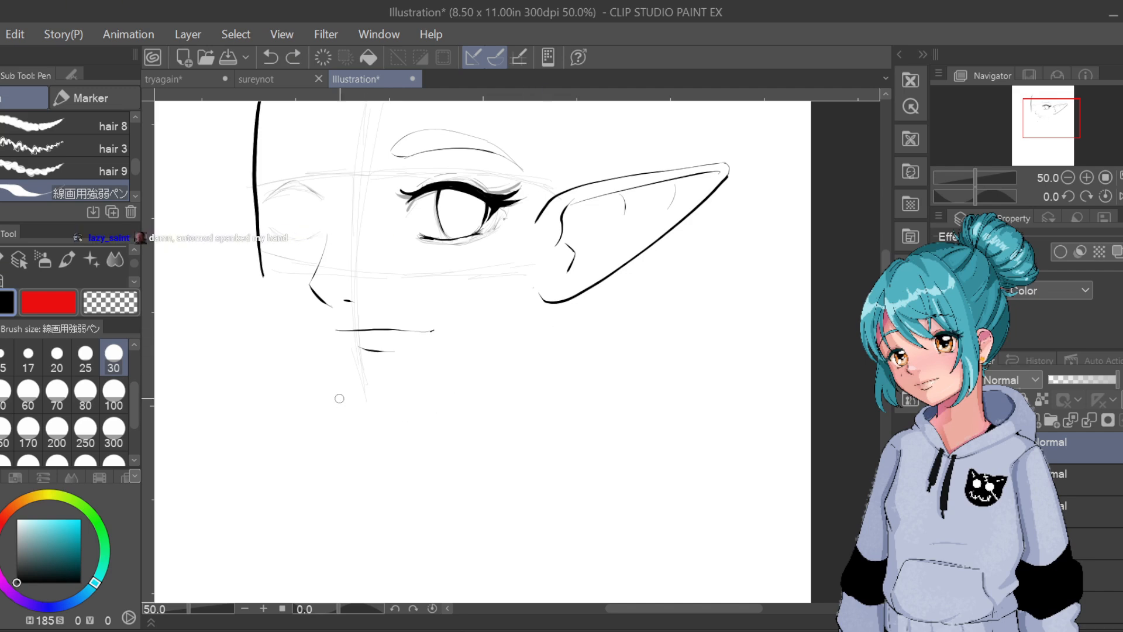
pyautogui.moveTo(341, 394)
pyautogui.mouseDown()
pyautogui.moveTo(373, 414)
pyautogui.moveTo(397, 408)
pyautogui.moveTo(518, 341)
pyautogui.mouseUp()
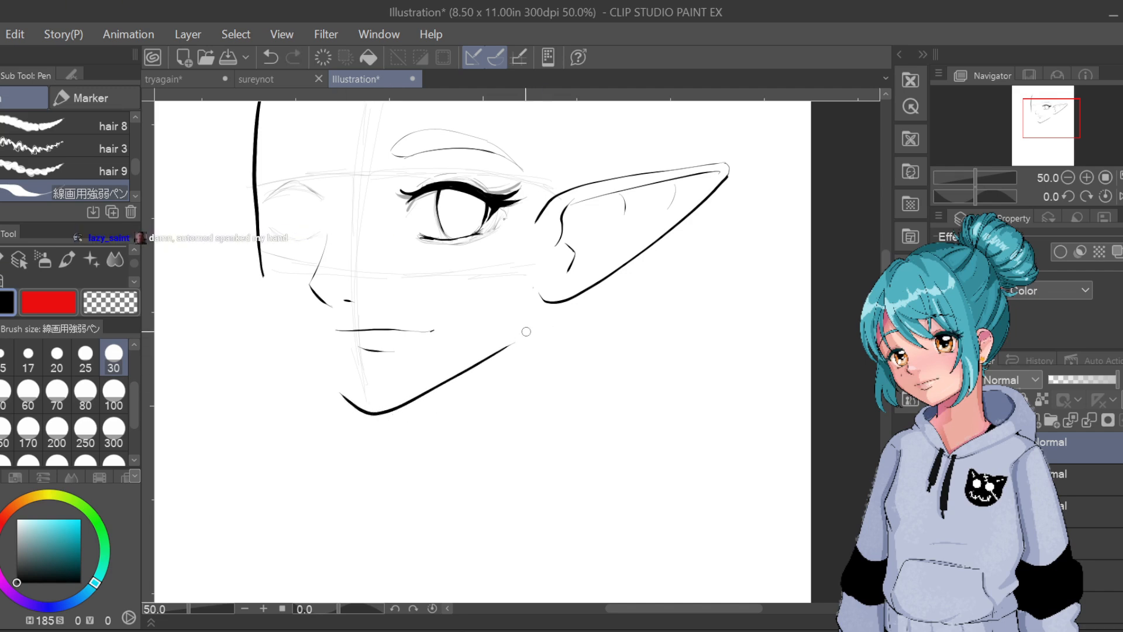
pyautogui.hotkey('ctrl', 'z')
pyautogui.hotkey('ctrl', 'z')
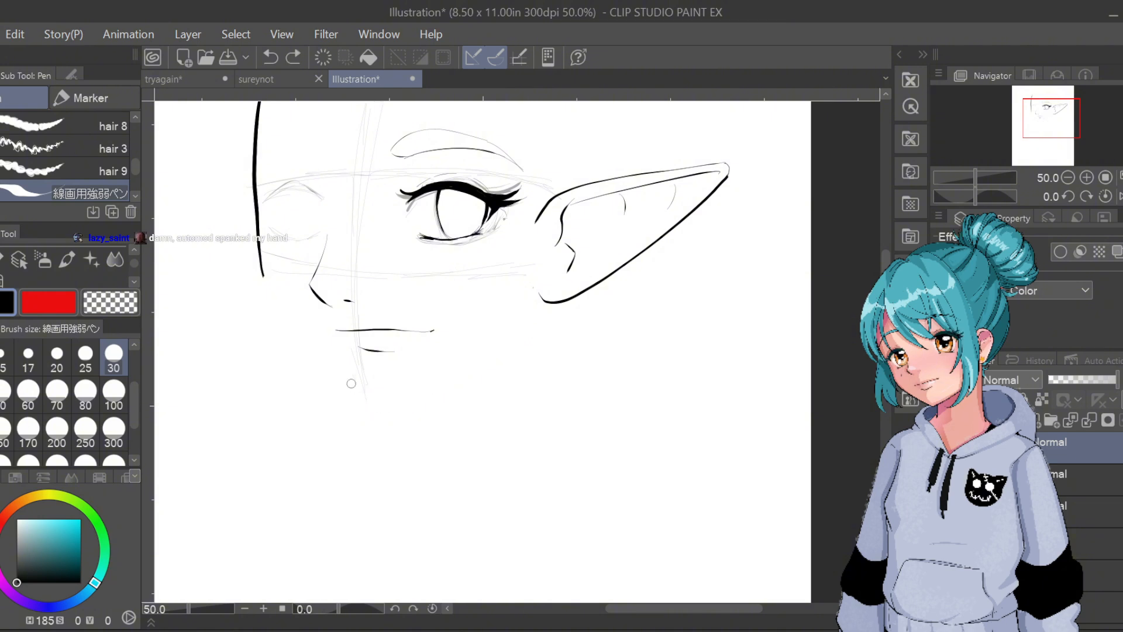
# Draw the lower far cheek as a diagonal line from the end of the side line down toward the chin
pyautogui.moveTo(261, 274); pyautogui.dragTo(355, 402)
pyautogui.hotkey('ctrl', 'z')
pyautogui.moveTo(263, 276); pyautogui.dragTo(344, 398)
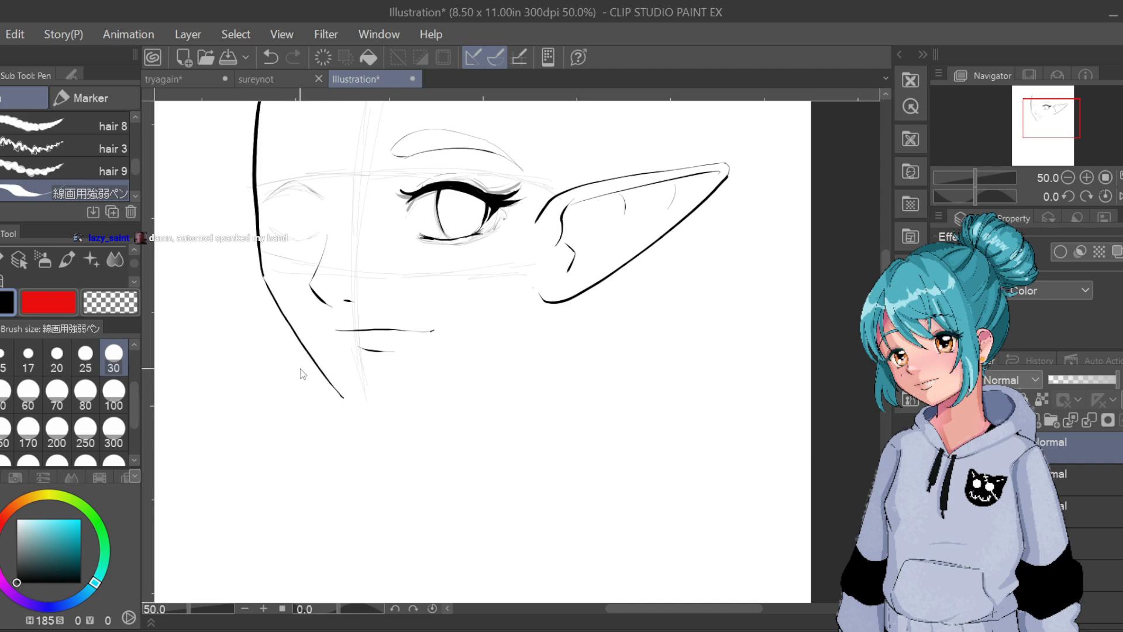
pyautogui.hotkey('ctrl', 'z')
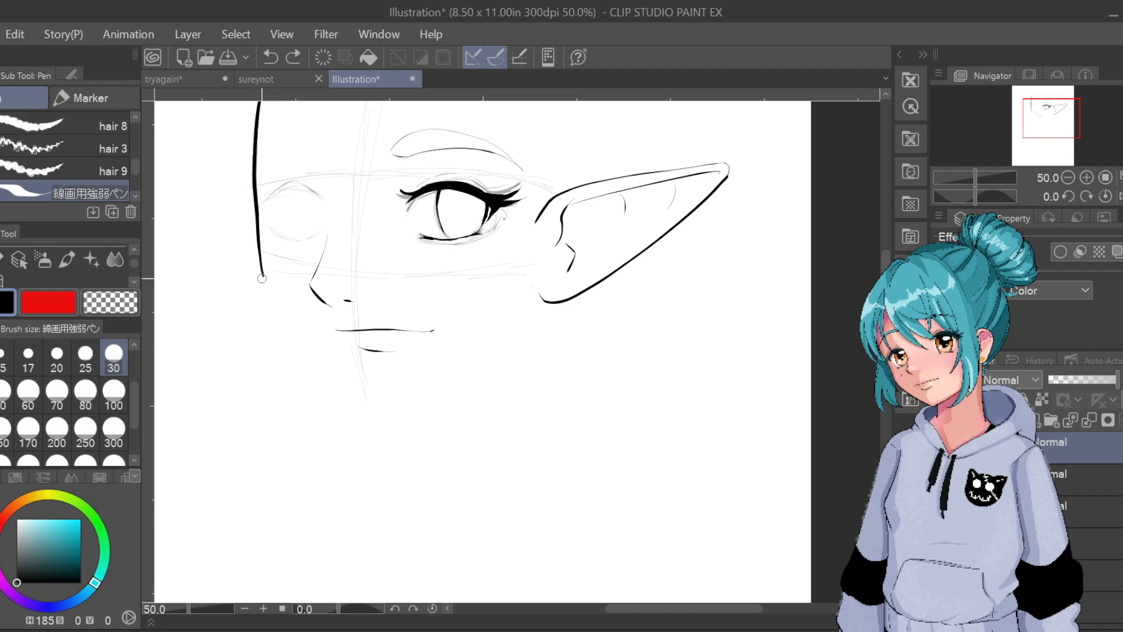
pyautogui.moveTo(263, 275); pyautogui.dragTo(344, 394)
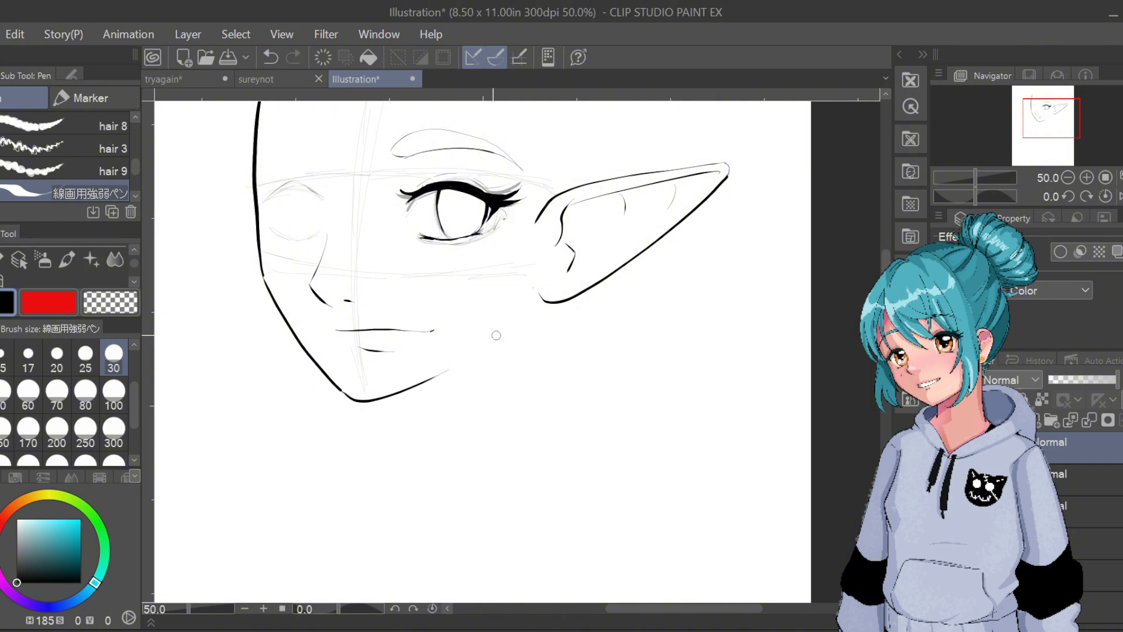
# Try out several chin and near jaw curves starting around the lower end of the far cheek line
pyautogui.hotkey('ctrl', 'z')
pyautogui.moveTo(342, 390)
pyautogui.mouseDown()
pyautogui.moveTo(380, 413)
pyautogui.moveTo(489, 375)
pyautogui.mouseUp()
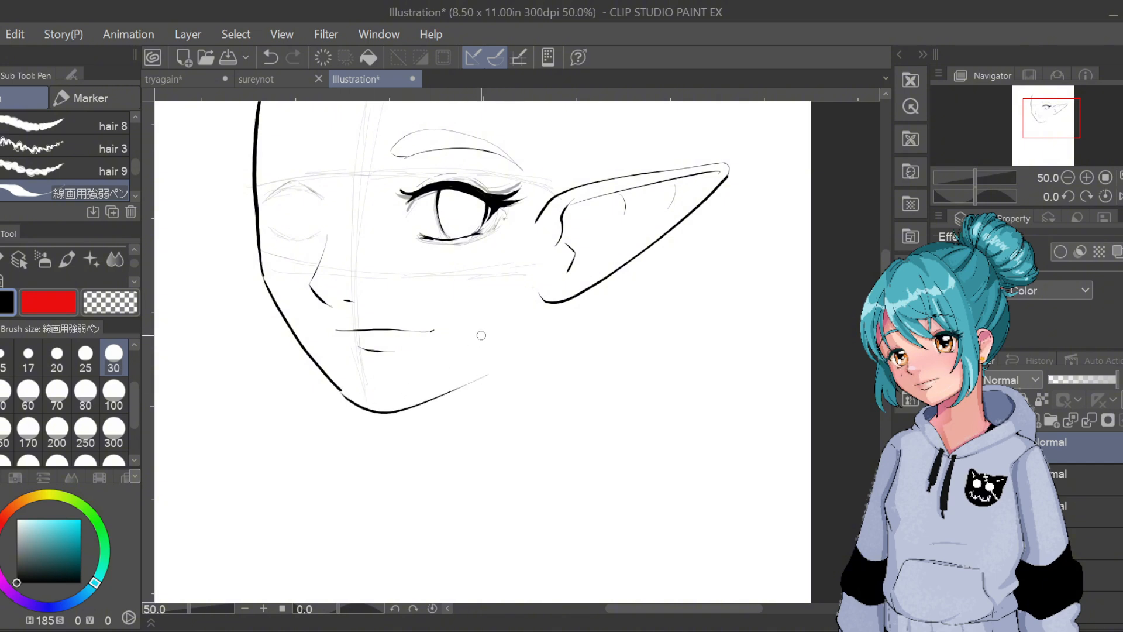
pyautogui.hotkey('ctrl', 'z')
pyautogui.moveTo(344, 391); pyautogui.dragTo(444, 408)
pyautogui.hotkey('ctrl', 'z')
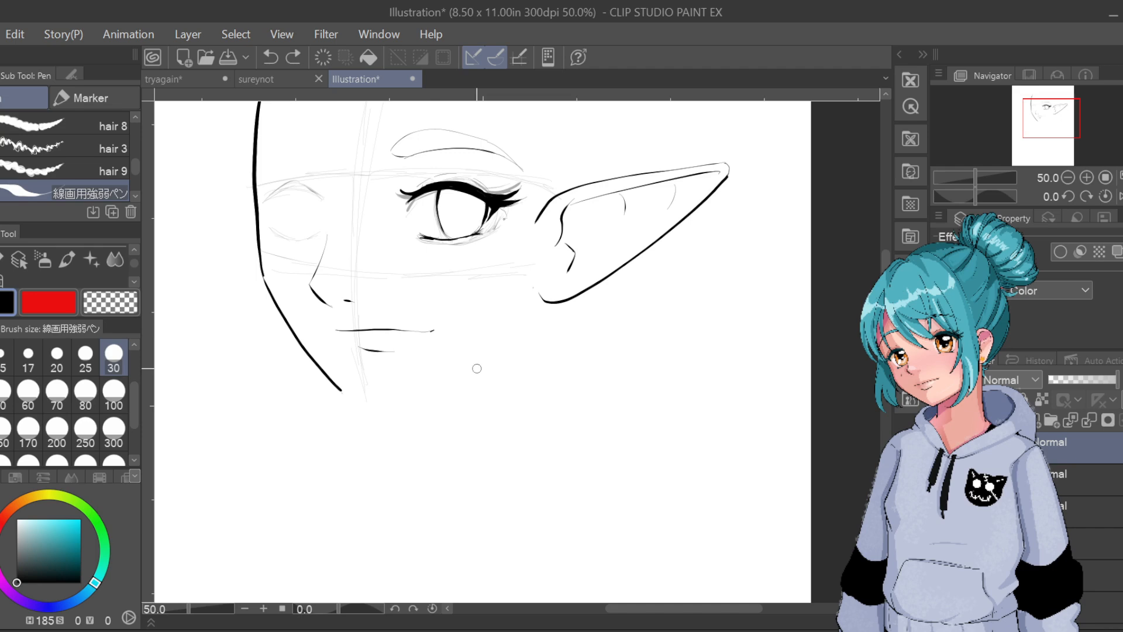
pyautogui.moveTo(344, 391); pyautogui.dragTo(366, 413)
pyautogui.hotkey('ctrl', 'z')
pyautogui.moveTo(364, 404)
pyautogui.mouseDown()
pyautogui.moveTo(476, 358)
pyautogui.moveTo(547, 300)
pyautogui.mouseUp()
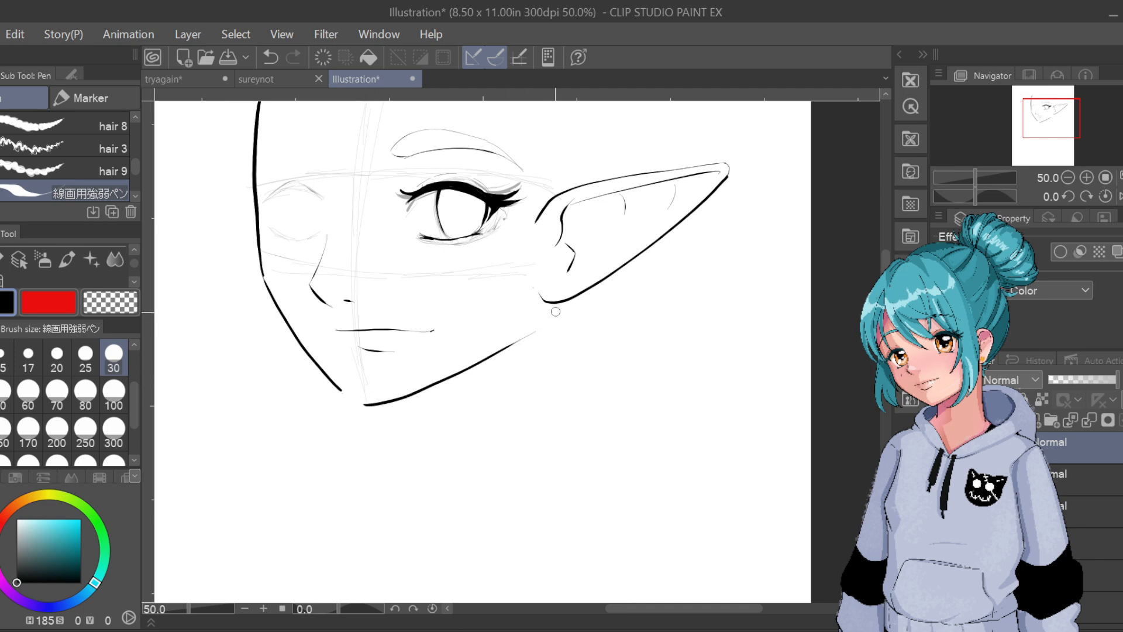
pyautogui.hotkey('ctrl', 'z')
pyautogui.moveTo(370, 412)
pyautogui.mouseDown()
pyautogui.moveTo(451, 391)
pyautogui.moveTo(554, 319)
pyautogui.mouseUp()
pyautogui.hotkey('ctrl', 'z')
pyautogui.moveTo(372, 411); pyautogui.dragTo(442, 387)
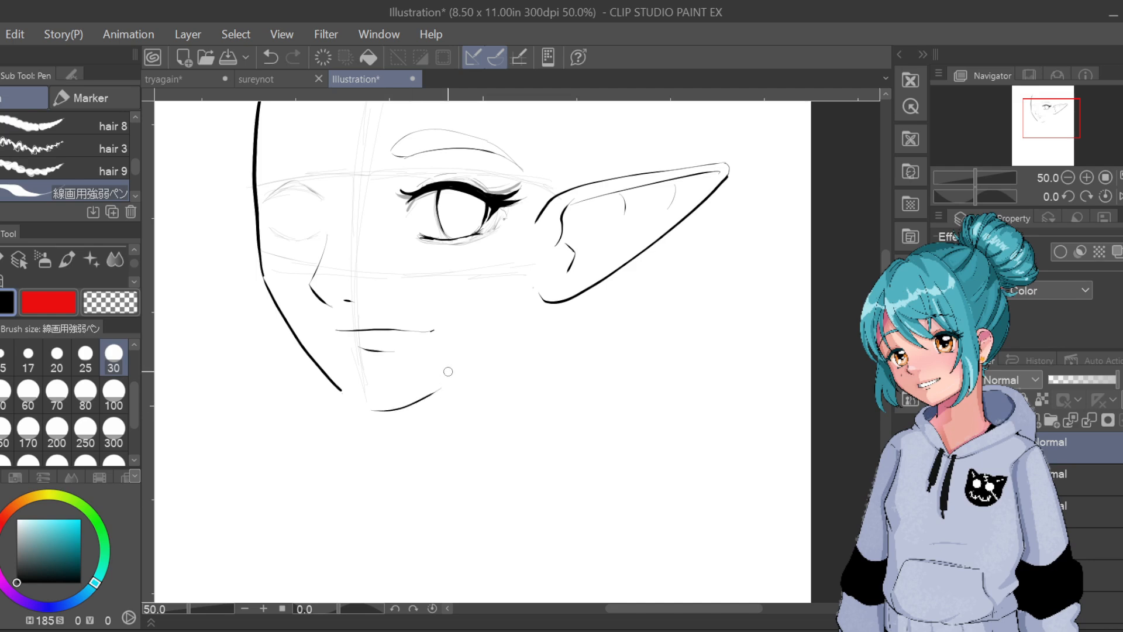
# Draw the near jawline as one long shallow curve from the chin up to just below the earlobe
pyautogui.click(413, 609)
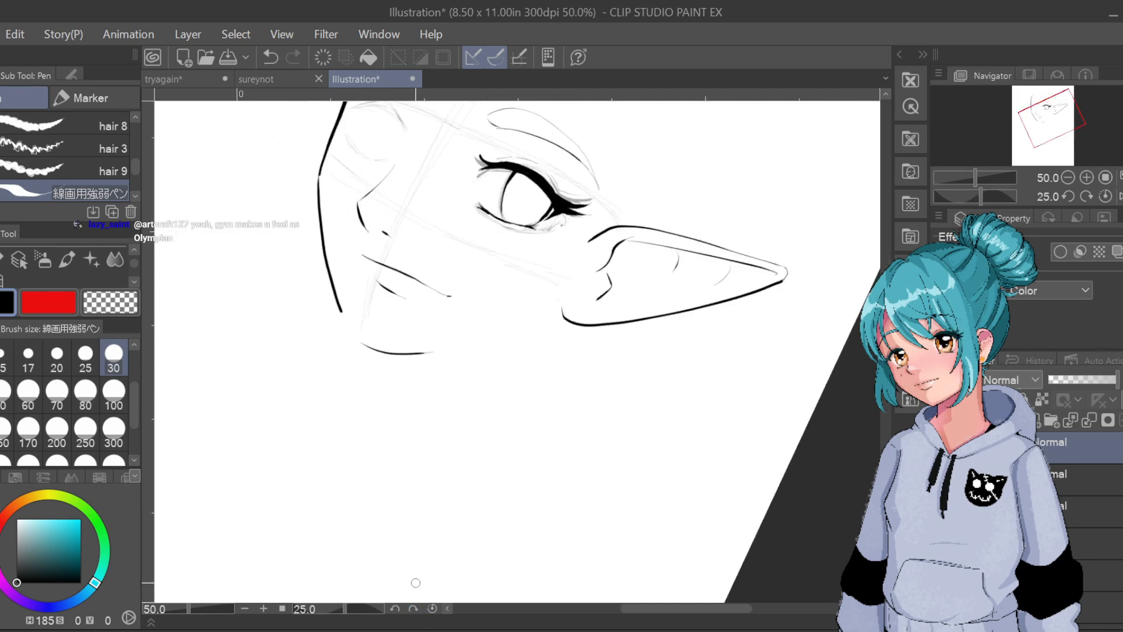
pyautogui.hotkey('ctrl', 'z')
pyautogui.moveTo(367, 345); pyautogui.dragTo(491, 349)
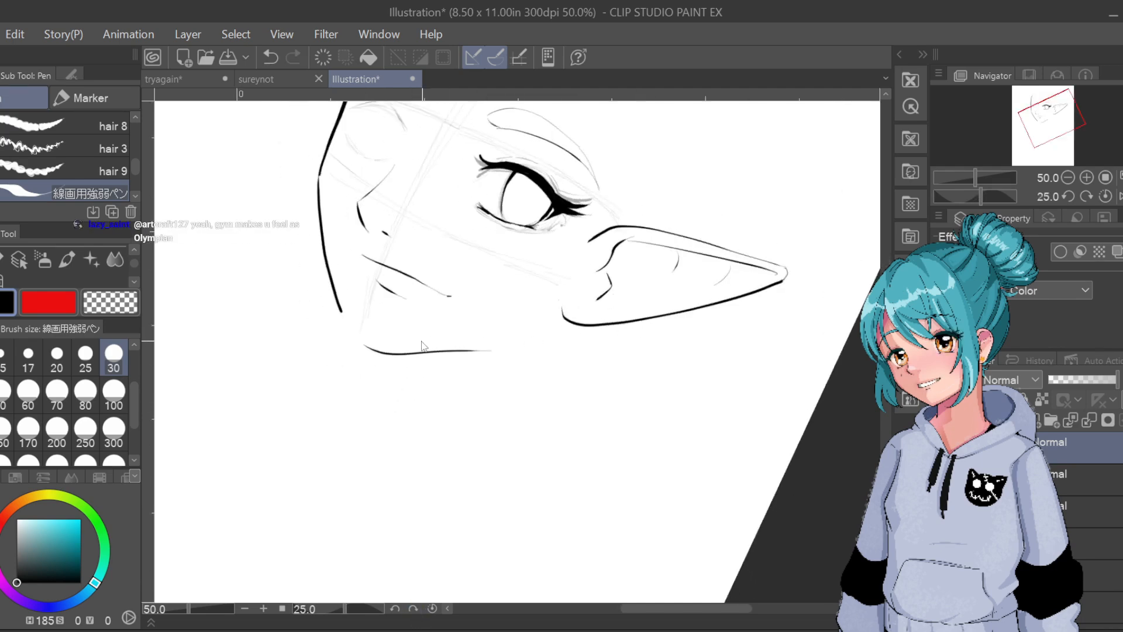
pyautogui.hotkey('ctrl', 'z')
pyautogui.moveTo(363, 345)
pyautogui.mouseDown()
pyautogui.moveTo(428, 352)
pyautogui.moveTo(556, 319)
pyautogui.mouseUp()
pyautogui.hotkey('ctrl', 'z')
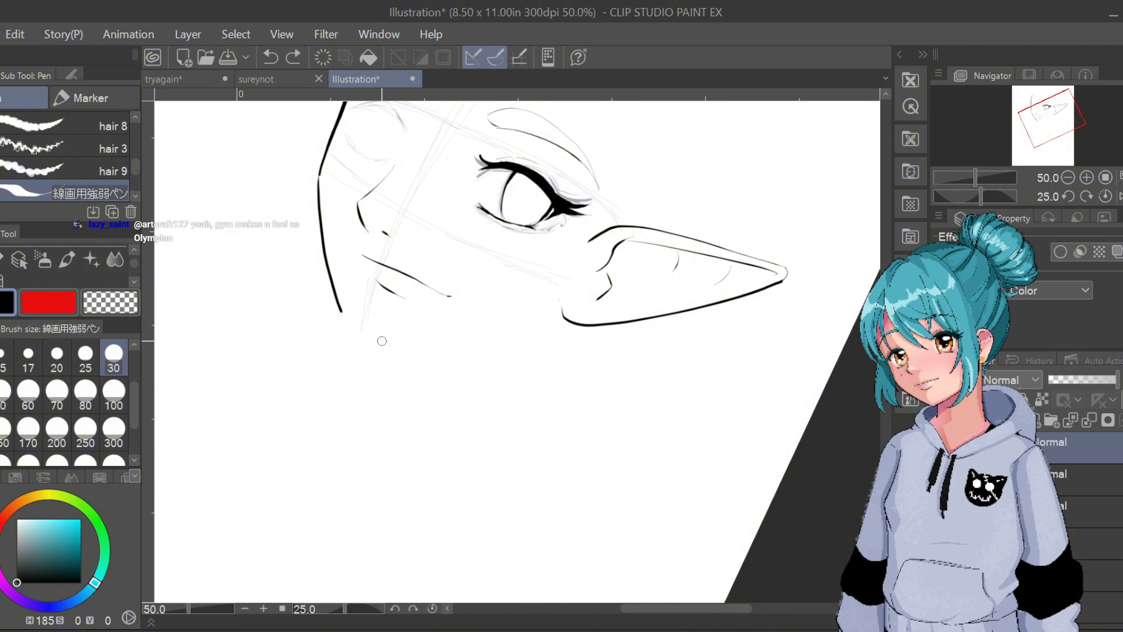
pyautogui.moveTo(362, 346)
pyautogui.mouseDown()
pyautogui.moveTo(520, 342)
pyautogui.moveTo(570, 316)
pyautogui.mouseUp()
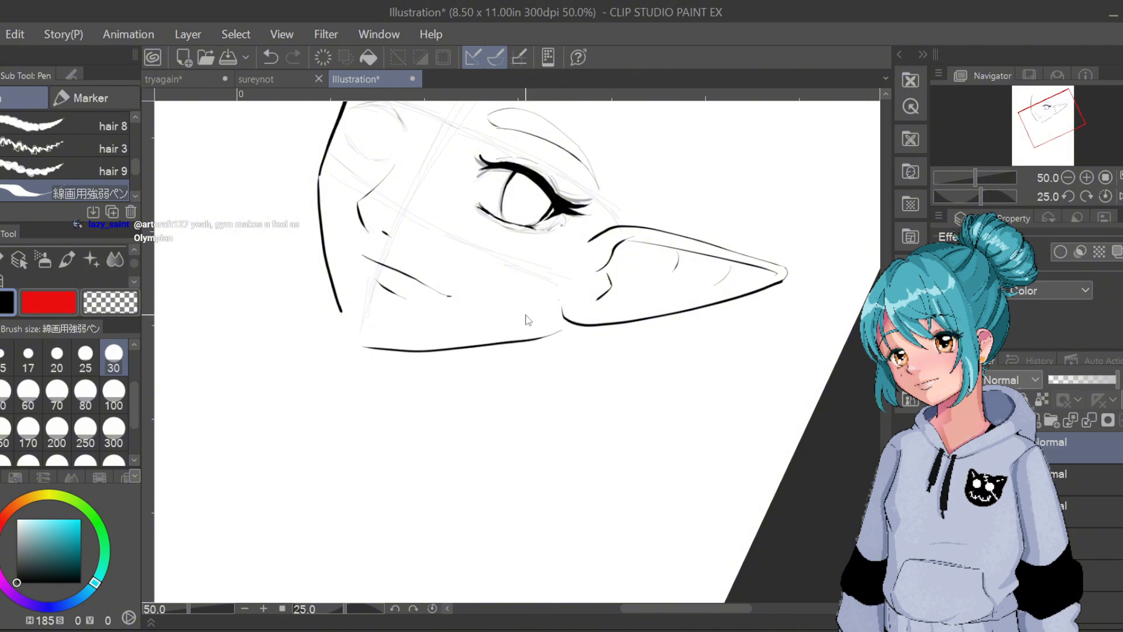
pyautogui.hotkey('ctrl', 'z')
pyautogui.moveTo(367, 347)
pyautogui.mouseDown()
pyautogui.moveTo(429, 355)
pyautogui.moveTo(557, 335)
pyautogui.mouseUp()
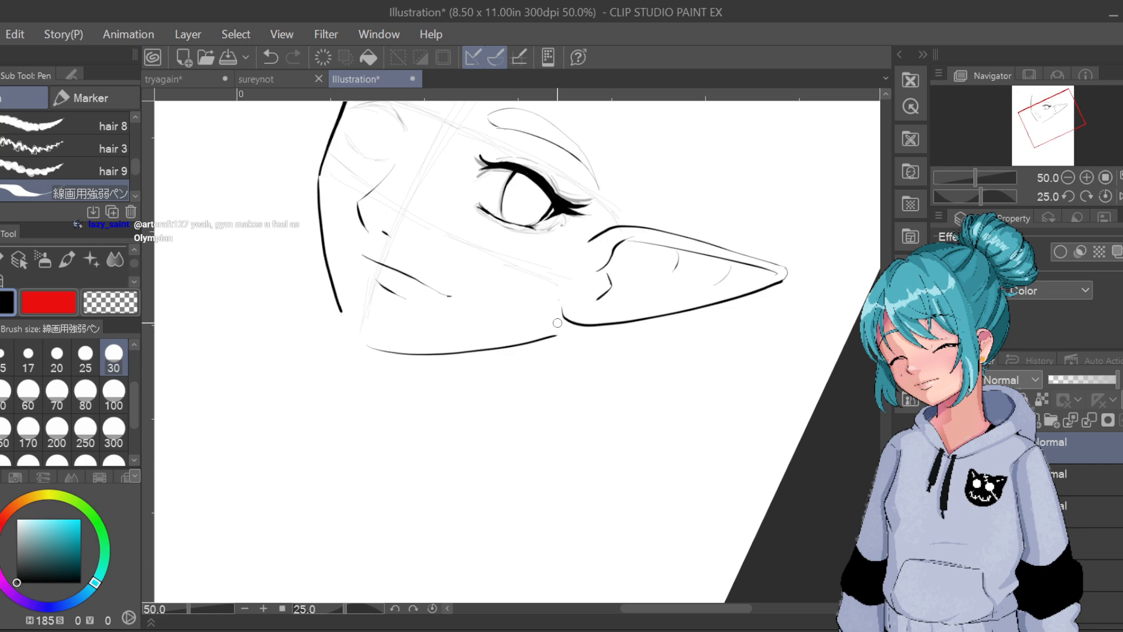
# Join the lower end of the far cheek line to the chin end of the jawline with a short curved stroke
pyautogui.click(395, 608)
pyautogui.click(395, 609)
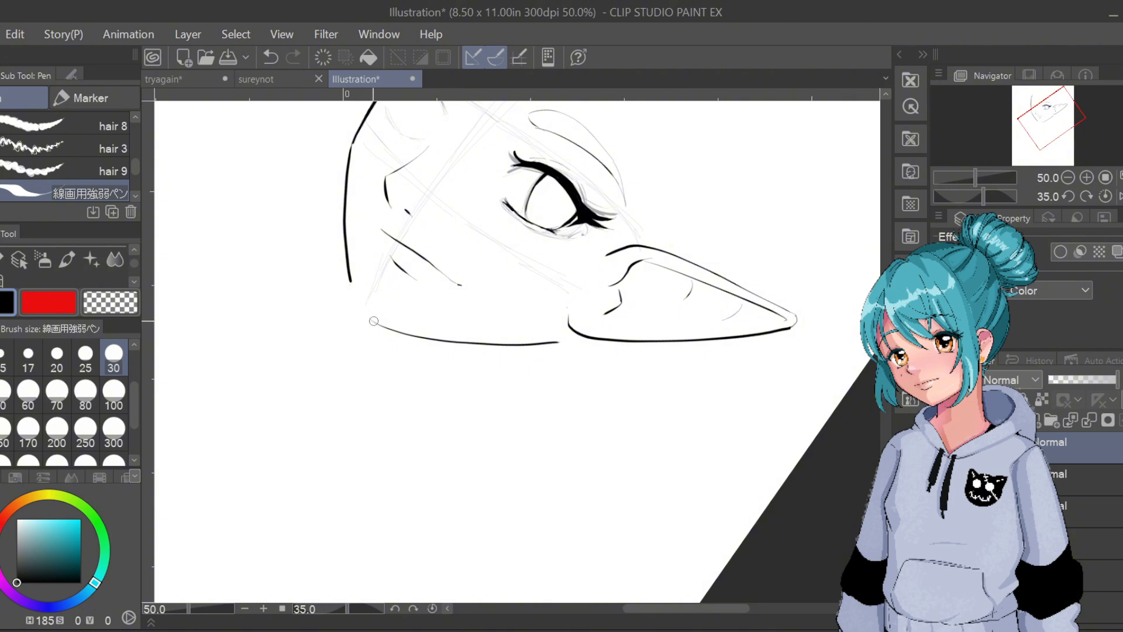
pyautogui.moveTo(351, 279)
pyautogui.mouseDown()
pyautogui.moveTo(360, 302)
pyautogui.moveTo(347, 240)
pyautogui.mouseUp()
pyautogui.hotkey('ctrl', 'z')
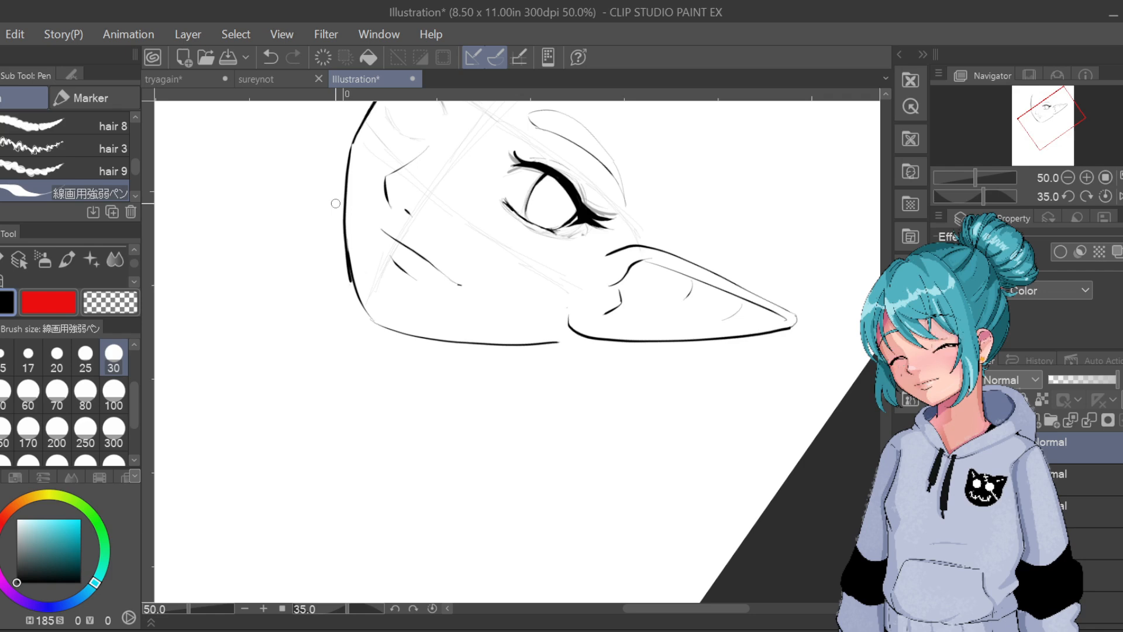
pyautogui.hotkey('ctrl', 'z')
pyautogui.moveTo(356, 288); pyautogui.dragTo(366, 313)
pyautogui.hotkey('ctrl', 'z')
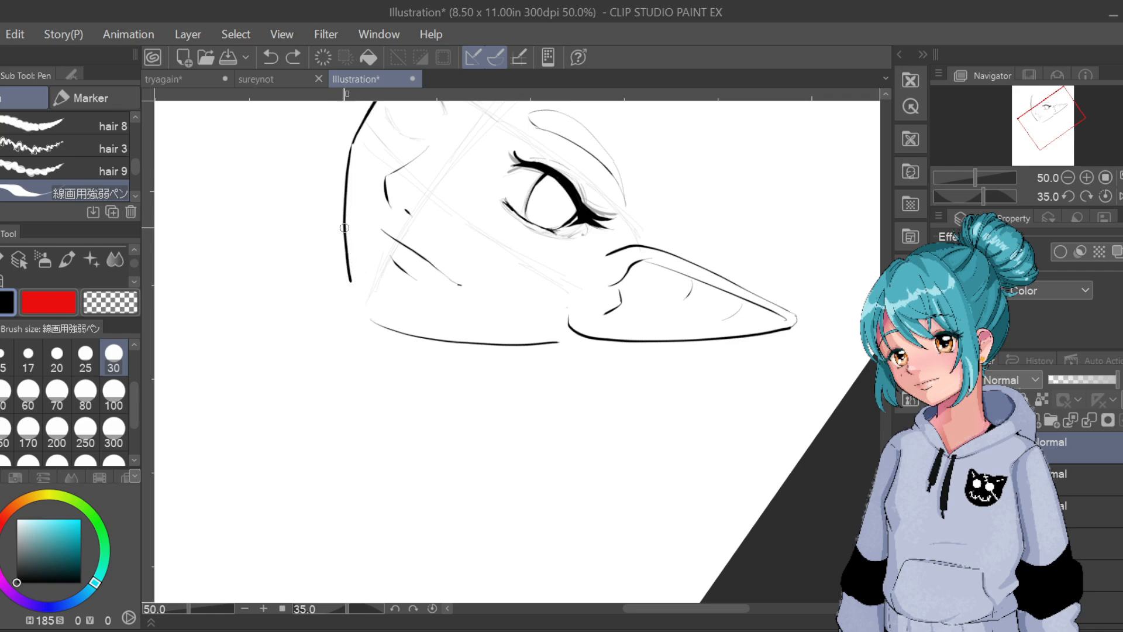
pyautogui.moveTo(345, 232); pyautogui.dragTo(372, 322)
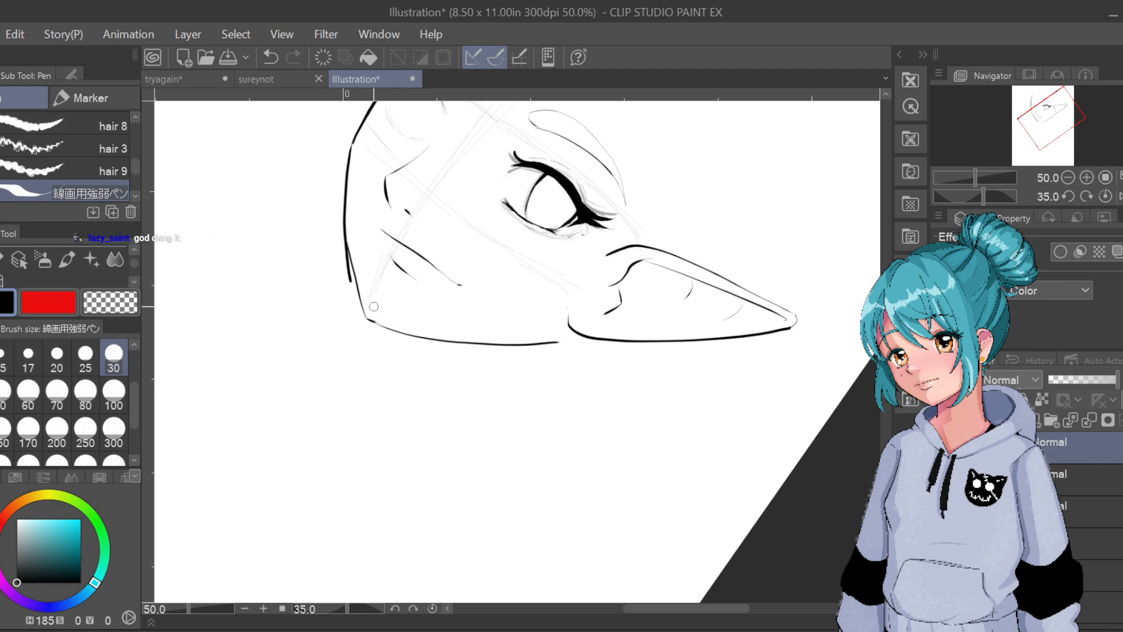
pyautogui.hotkey('ctrl', 'z')
pyautogui.click(413, 608)
pyautogui.moveTo(390, 271); pyautogui.dragTo(386, 171)
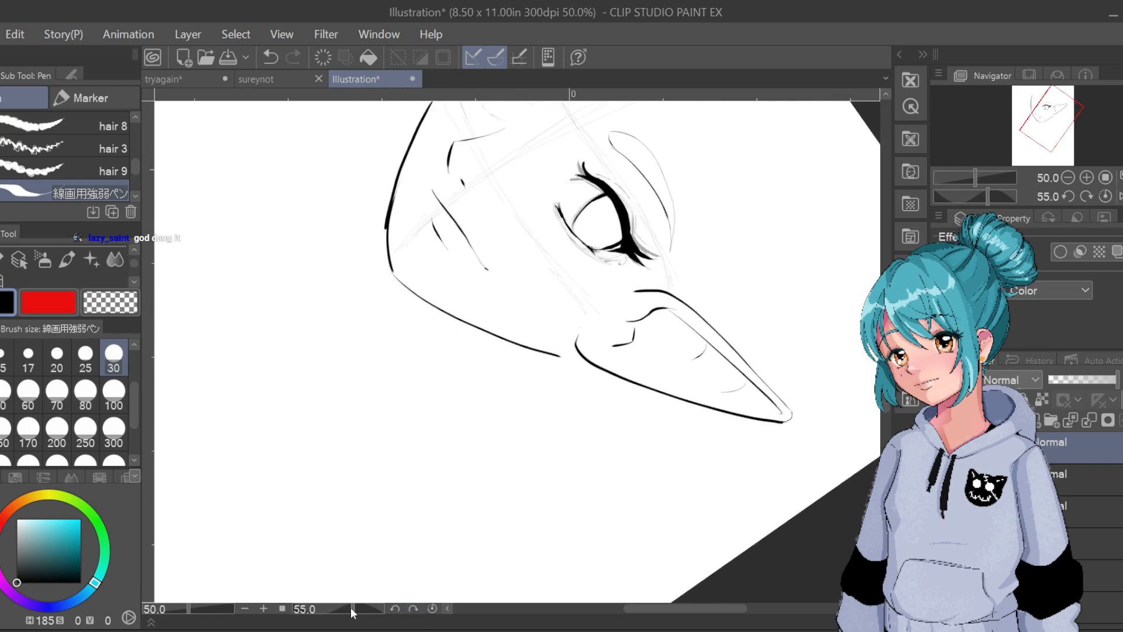
# Erase the thick overlapping section of the far cheek line just above the chin
pyautogui.click(395, 608)
pyautogui.click(392, 610)
pyautogui.click(392, 610)
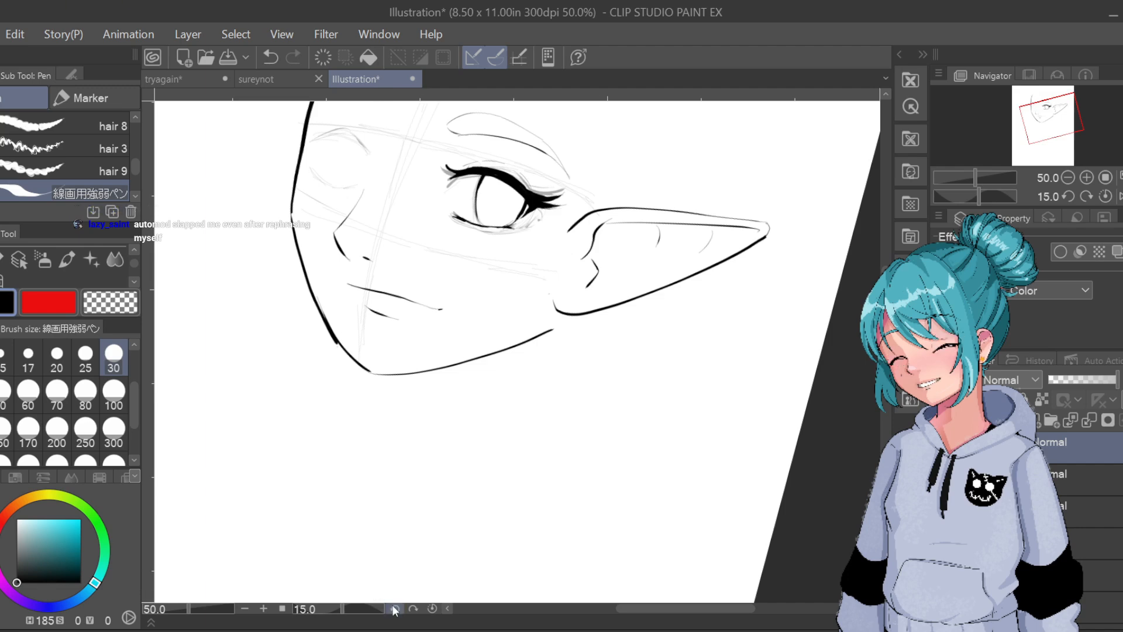
pyautogui.click(394, 609)
pyautogui.click(394, 608)
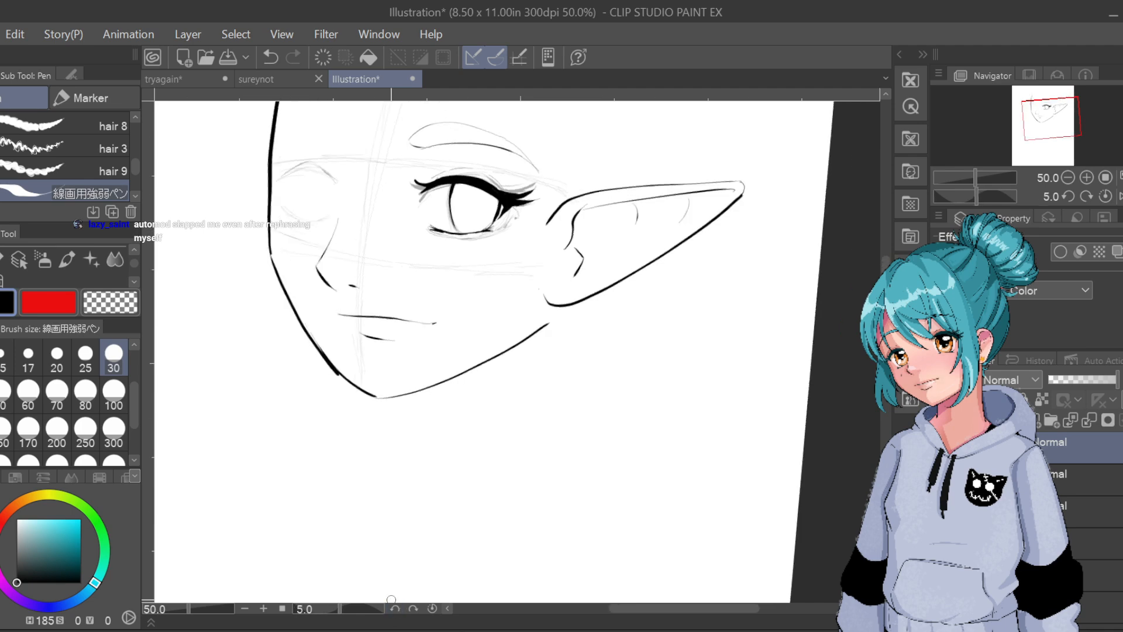
pyautogui.click(328, 365)
pyautogui.moveTo(329, 361); pyautogui.dragTo(316, 351)
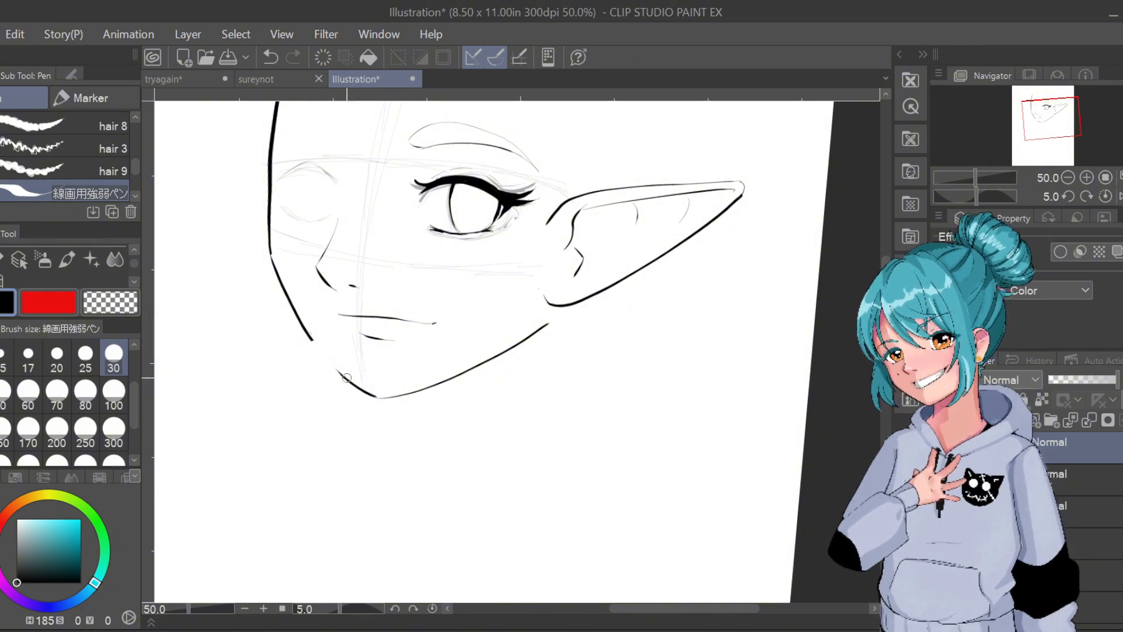
# Redraw the missing section between the far cheek and the chin as a smooth line joining both ends
pyautogui.moveTo(348, 380); pyautogui.dragTo(301, 324)
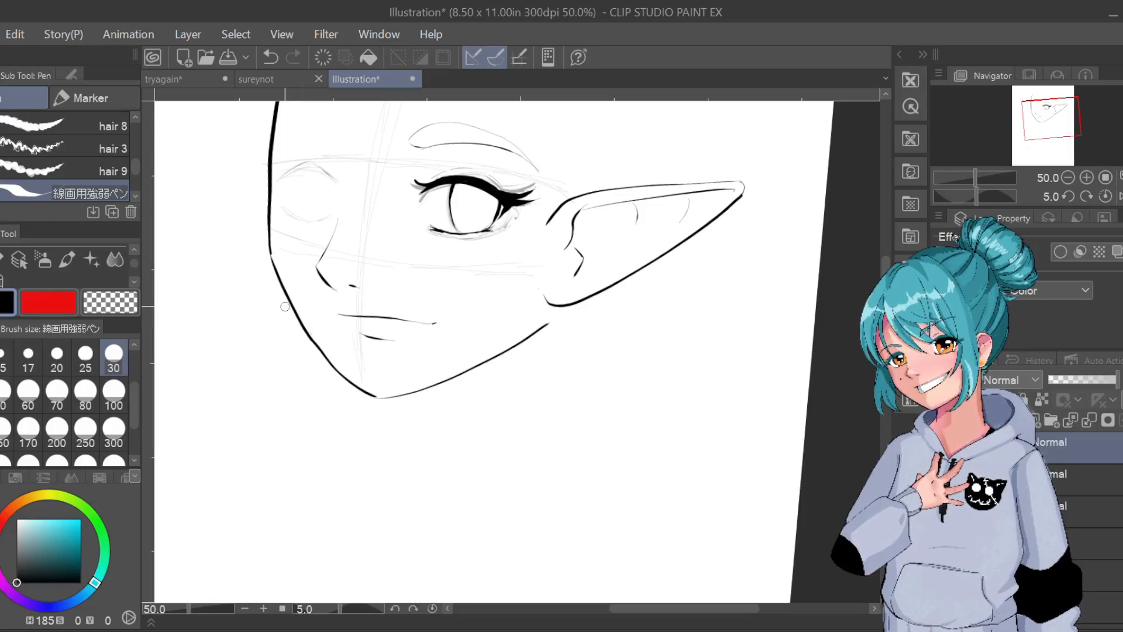
pyautogui.hotkey('ctrl', 'z')
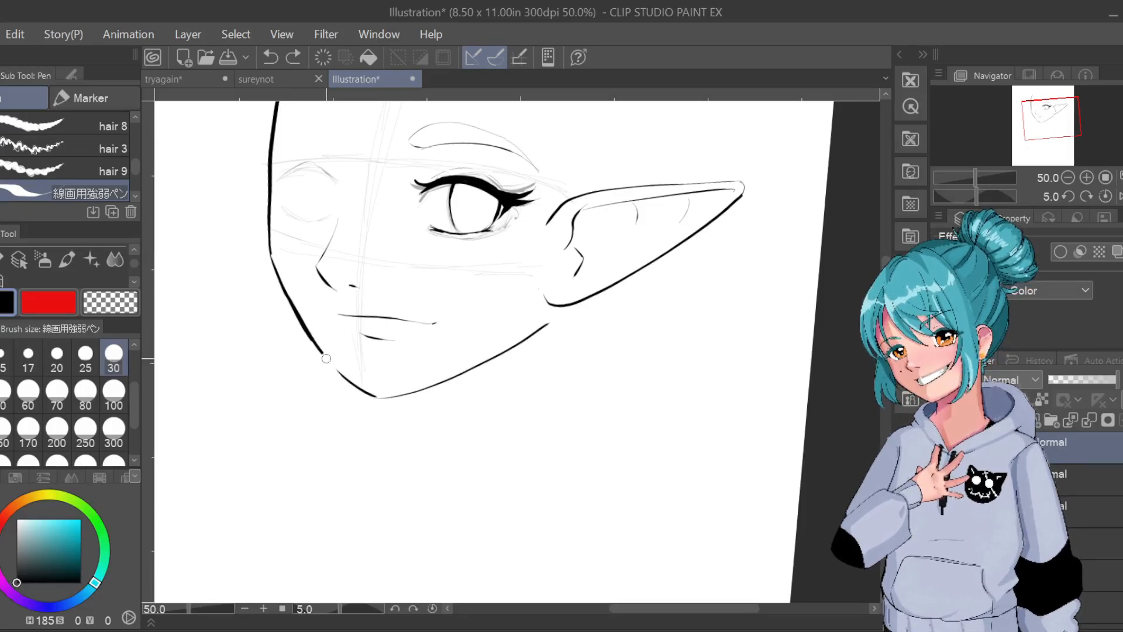
pyautogui.moveTo(345, 379); pyautogui.dragTo(272, 278)
pyautogui.hotkey('ctrl', 'z')
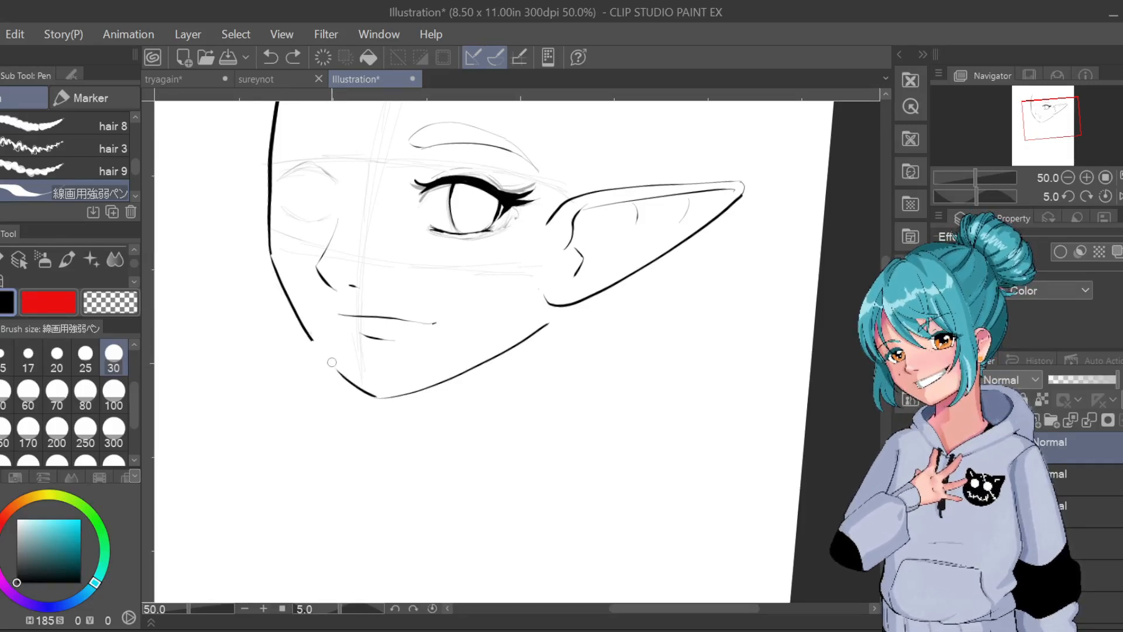
pyautogui.moveTo(346, 378); pyautogui.dragTo(285, 294)
pyautogui.hotkey('ctrl', 'z')
pyautogui.moveTo(342, 376)
pyautogui.mouseDown()
pyautogui.moveTo(270, 255)
pyautogui.moveTo(340, 371)
pyautogui.mouseUp()
pyautogui.hotkey('ctrl', 'z')
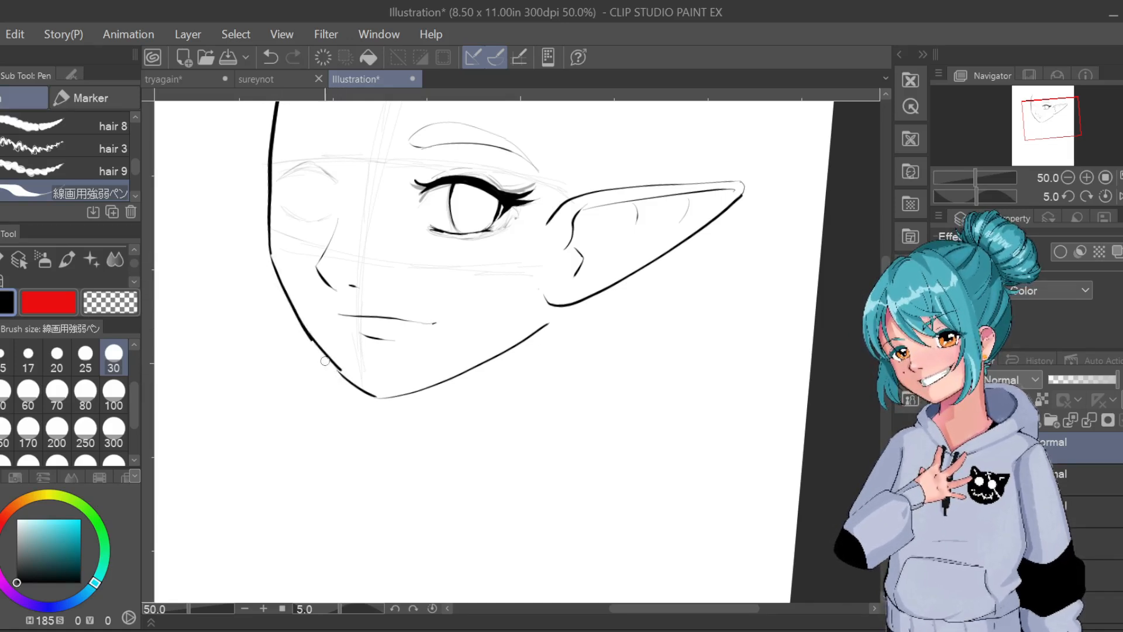
pyautogui.hotkey('ctrl', 'z')
pyautogui.moveTo(310, 336); pyautogui.dragTo(341, 374)
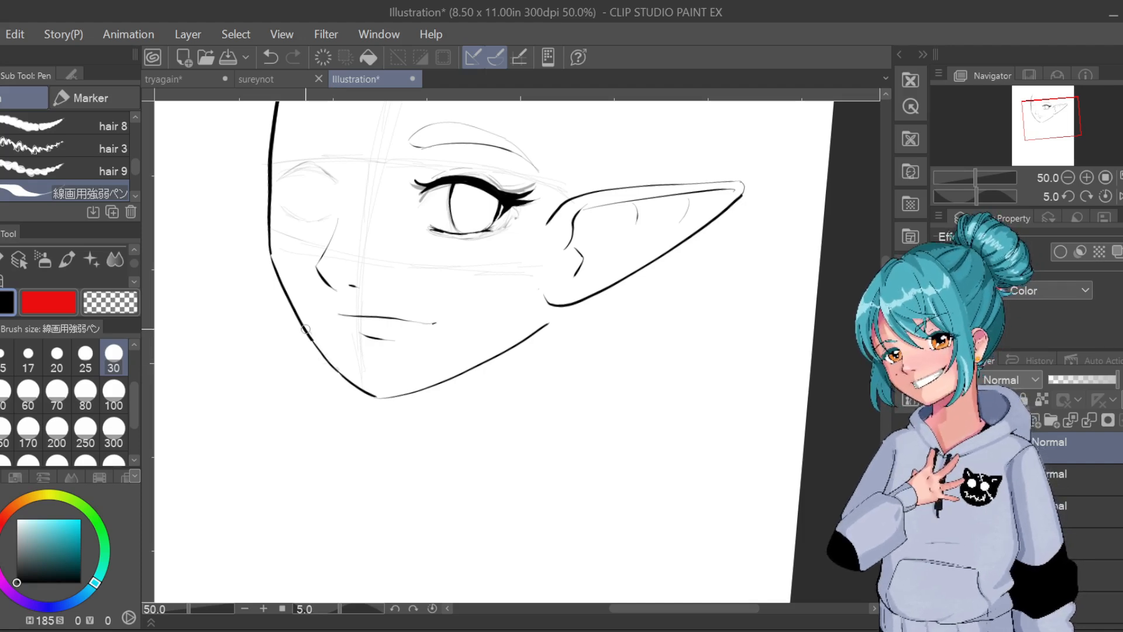
pyautogui.click(396, 608)
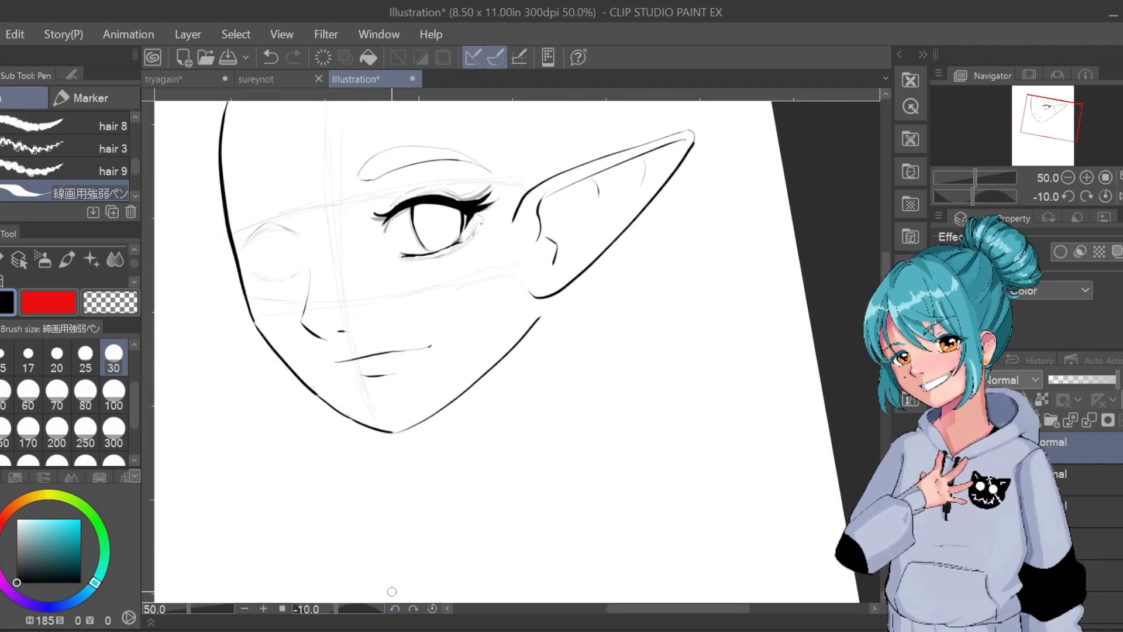
pyautogui.click(413, 609)
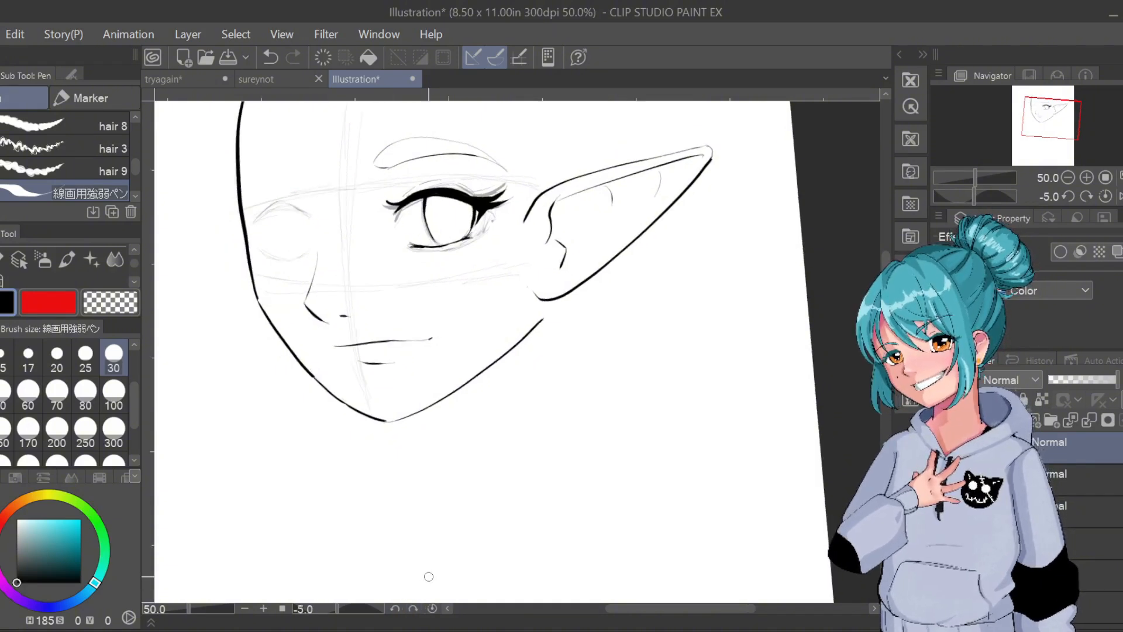
# Redraw the tip of the chin as a short rounded stroke joining the far cheek line to the jawline
pyautogui.click(413, 608)
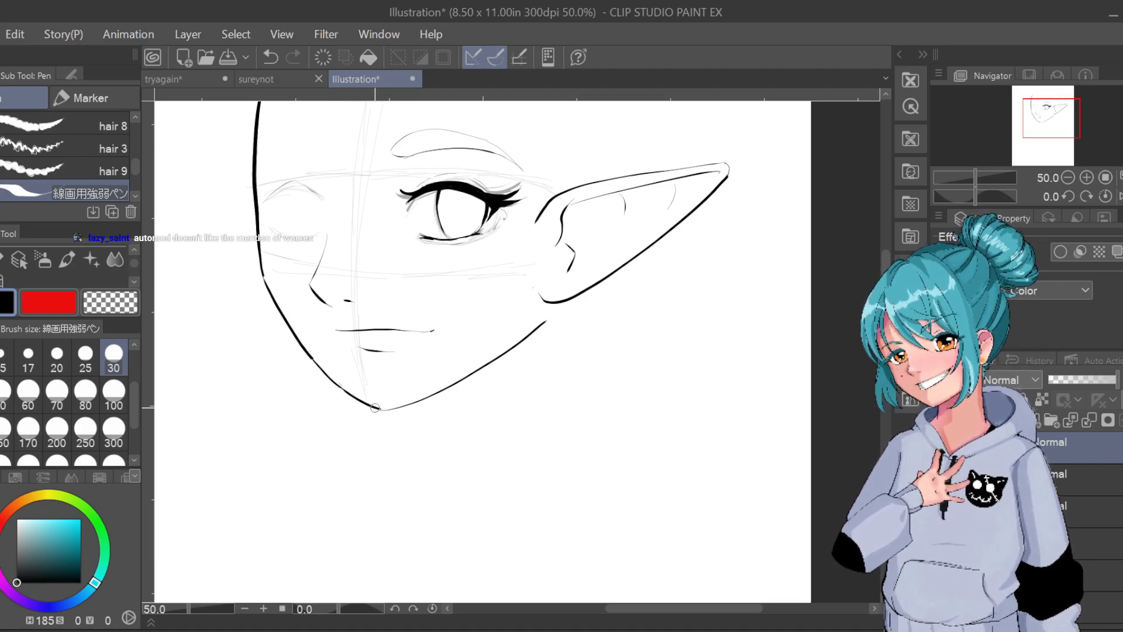
pyautogui.moveTo(375, 407); pyautogui.dragTo(395, 409)
pyautogui.hotkey('ctrl', 'z')
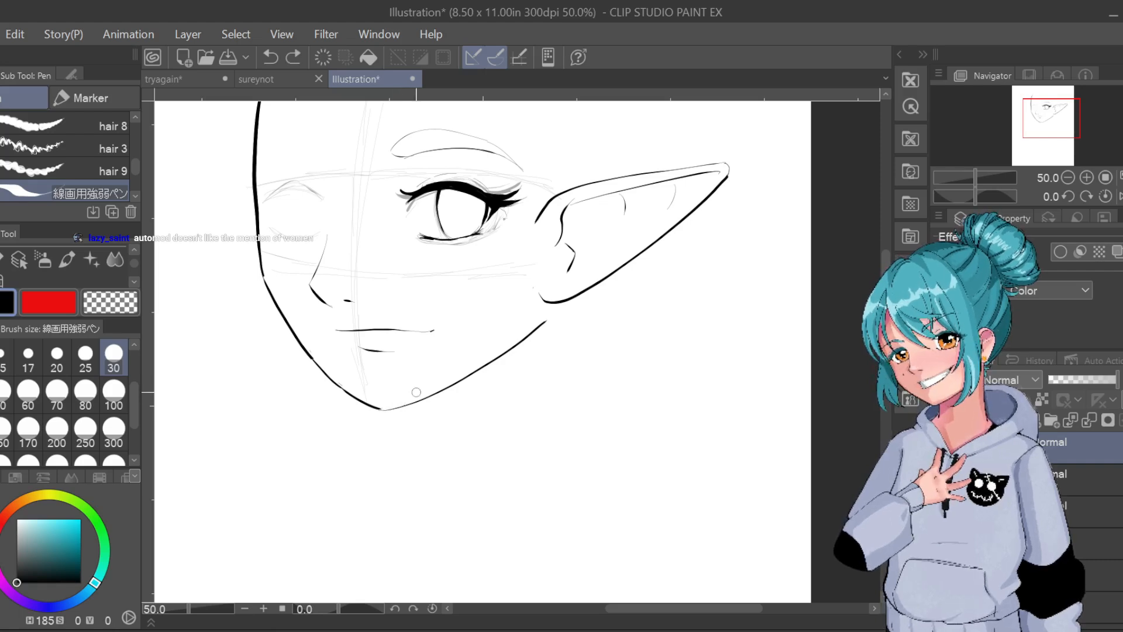
pyautogui.moveTo(377, 409); pyautogui.dragTo(400, 408)
pyautogui.hotkey('ctrl', 'z')
pyautogui.hotkey('ctrl', 'z')
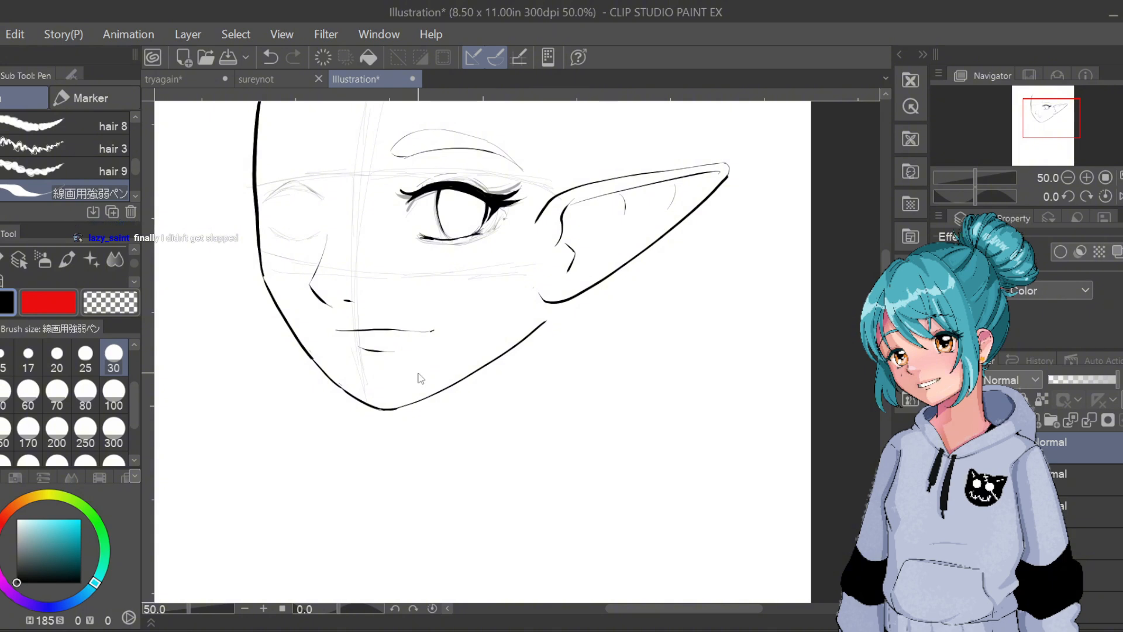
# Connect the upper end of the near jawline to the base of the earlobe with a short curved stroke
pyautogui.press('space')
pyautogui.moveTo(608, 414); pyautogui.dragTo(618, 483)
pyautogui.moveTo(552, 375); pyautogui.dragTo(524, 418)
pyautogui.hotkey('ctrl', 'z')
pyautogui.hotkey('ctrl', 'z')
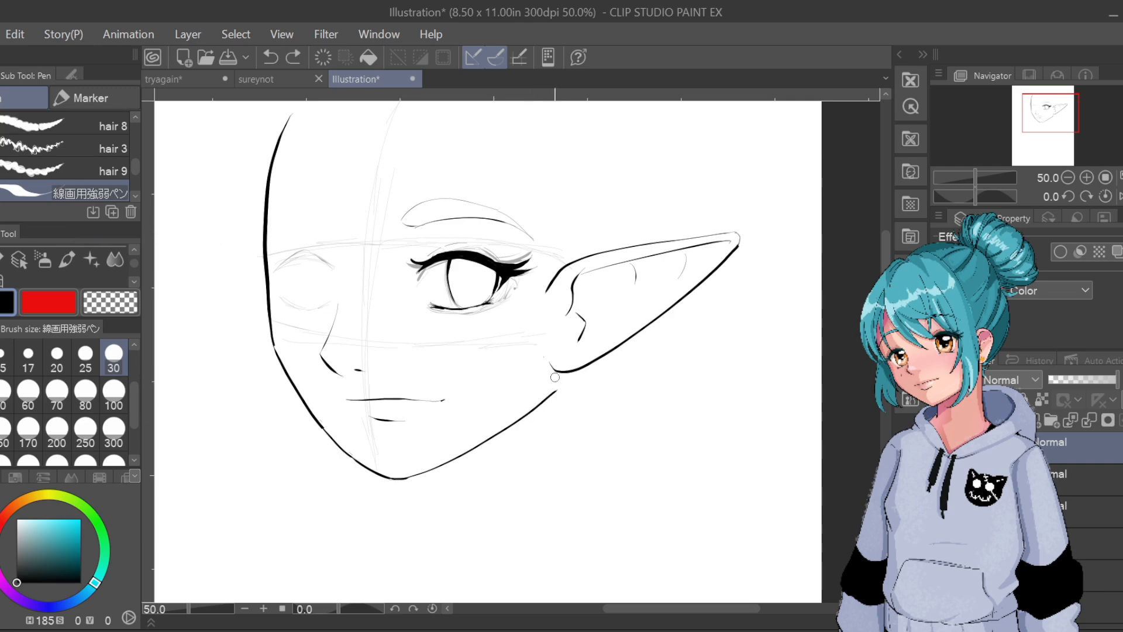
pyautogui.moveTo(552, 373)
pyautogui.mouseDown()
pyautogui.moveTo(532, 411)
pyautogui.moveTo(553, 370)
pyautogui.mouseUp()
pyautogui.hotkey('ctrl', 'z')
# Erase the far face contour beside the eye and redraw the lower cheek line as a thinner smooth curve reaching the chin
pyautogui.moveTo(267, 176); pyautogui.dragTo(273, 340)
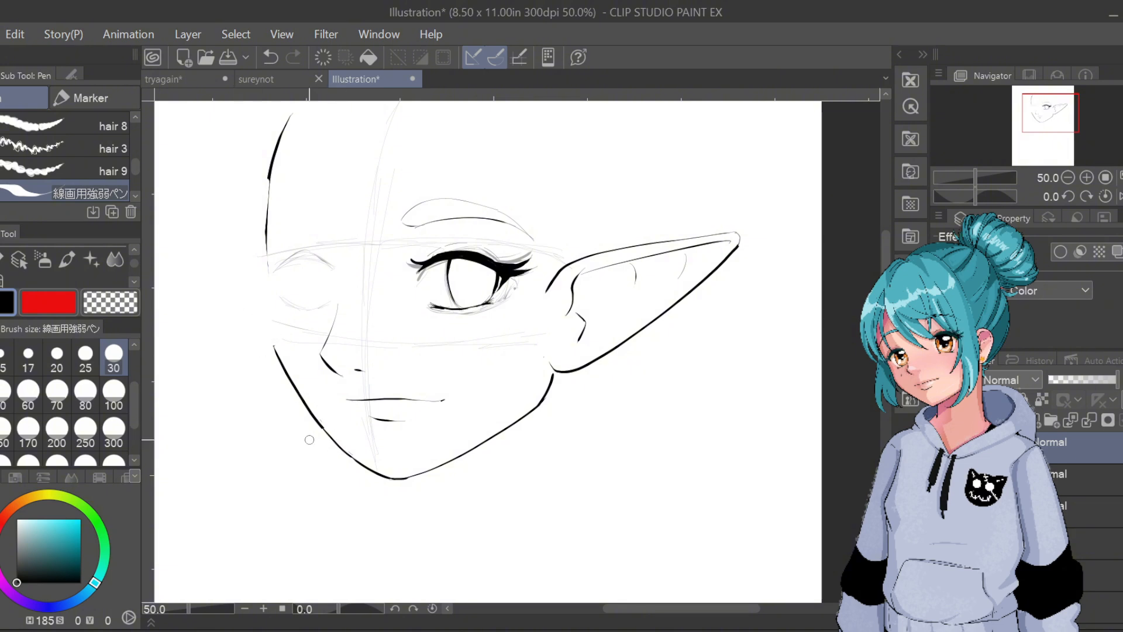
pyautogui.click(413, 607)
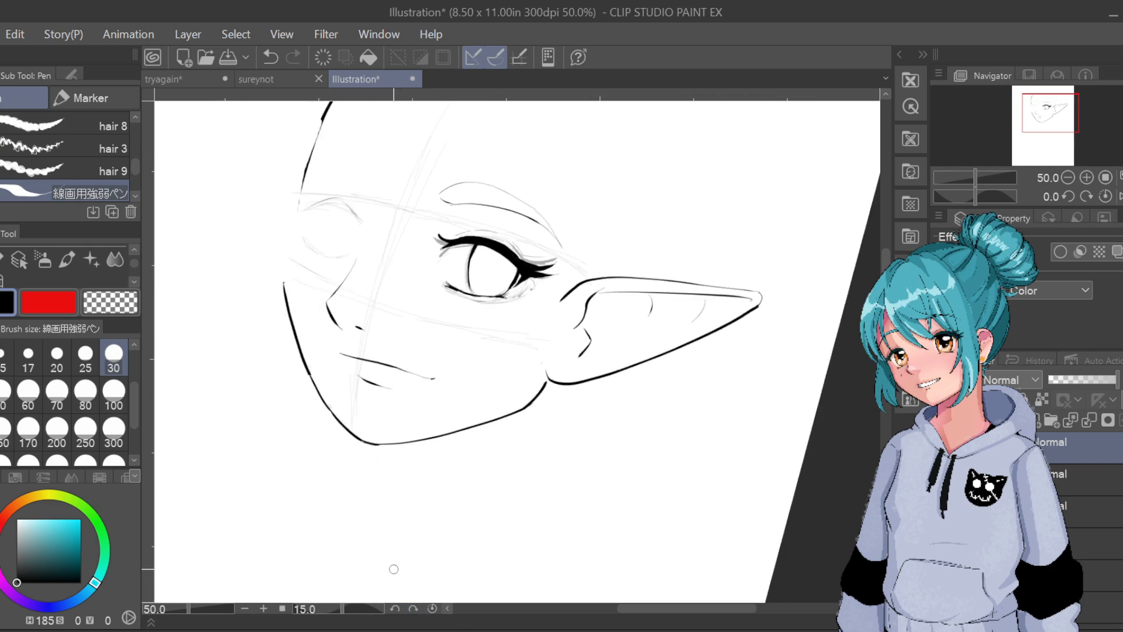
pyautogui.hotkey('ctrl', 'z')
pyautogui.hotkey('ctrl', 'z')
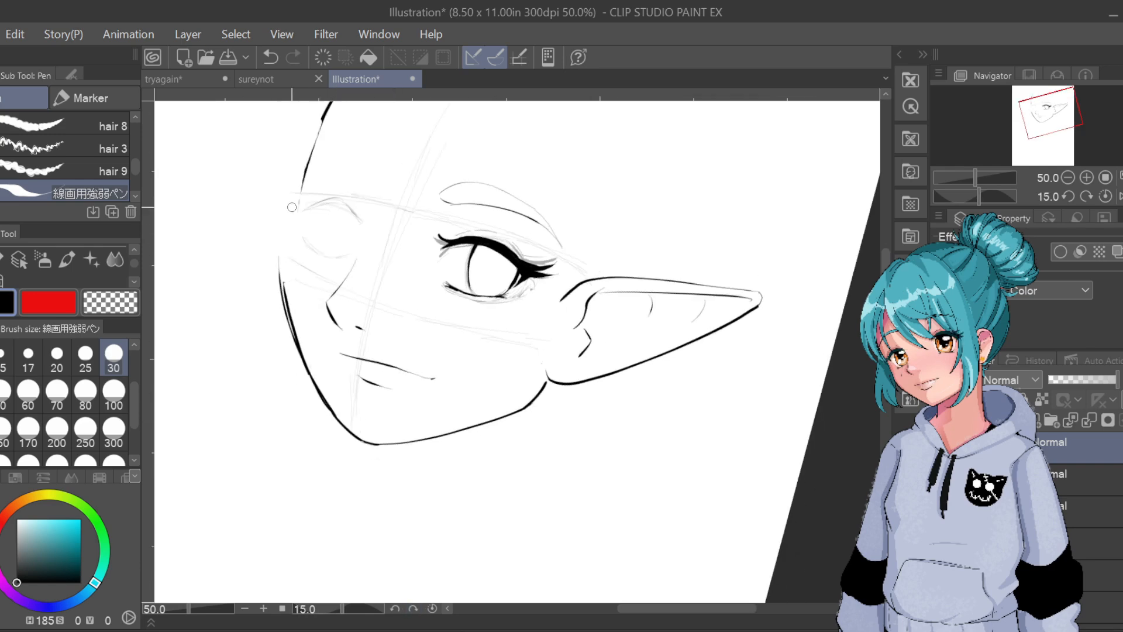
pyautogui.moveTo(281, 281)
pyautogui.mouseDown()
pyautogui.moveTo(313, 378)
pyautogui.moveTo(328, 407)
pyautogui.moveTo(289, 299)
pyautogui.moveTo(345, 424)
pyautogui.mouseUp()
pyautogui.hotkey('ctrl', 'z')
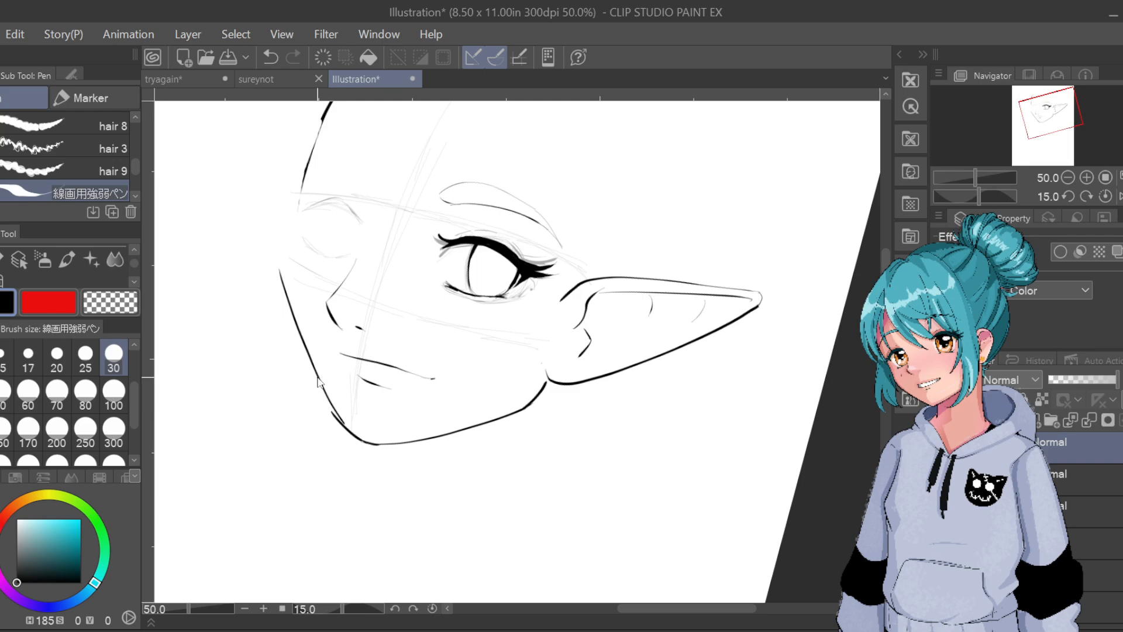
pyautogui.hotkey('ctrl', 'z')
pyautogui.moveTo(280, 269); pyautogui.dragTo(340, 410)
pyautogui.hotkey('ctrl', 'z')
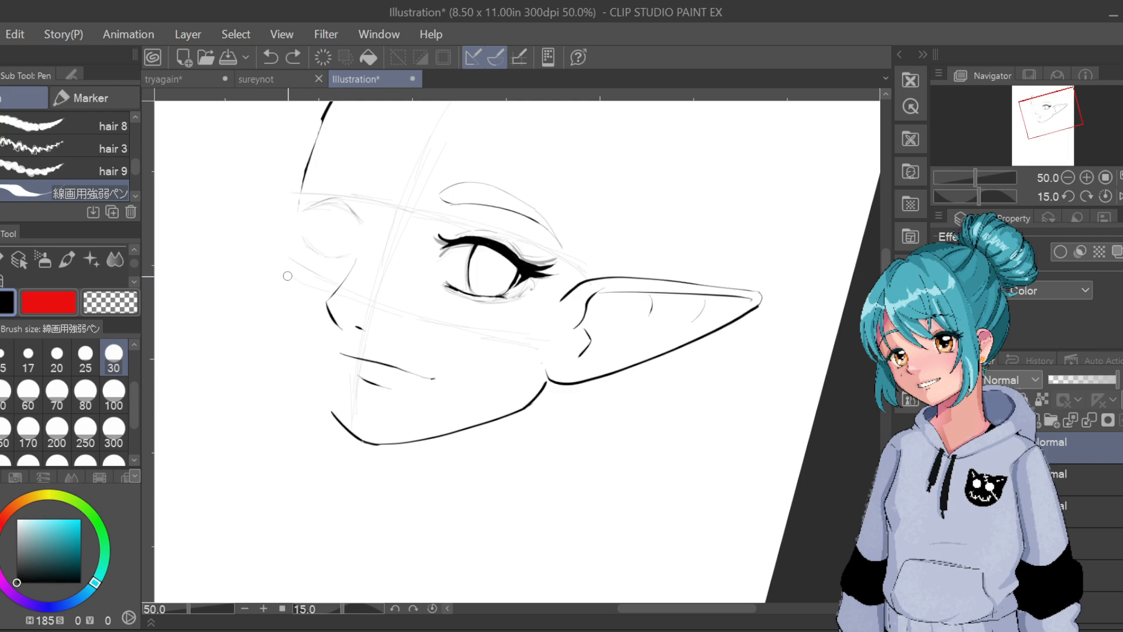
pyautogui.moveTo(287, 276)
pyautogui.mouseDown()
pyautogui.moveTo(301, 335)
pyautogui.moveTo(350, 431)
pyautogui.moveTo(309, 365)
pyautogui.moveTo(280, 256)
pyautogui.mouseUp()
pyautogui.hotkey('ctrl', 'z')
pyautogui.hotkey('ctrl', 'z')
pyautogui.moveTo(342, 425)
pyautogui.mouseDown()
pyautogui.moveTo(300, 350)
pyautogui.moveTo(288, 283)
pyautogui.mouseUp()
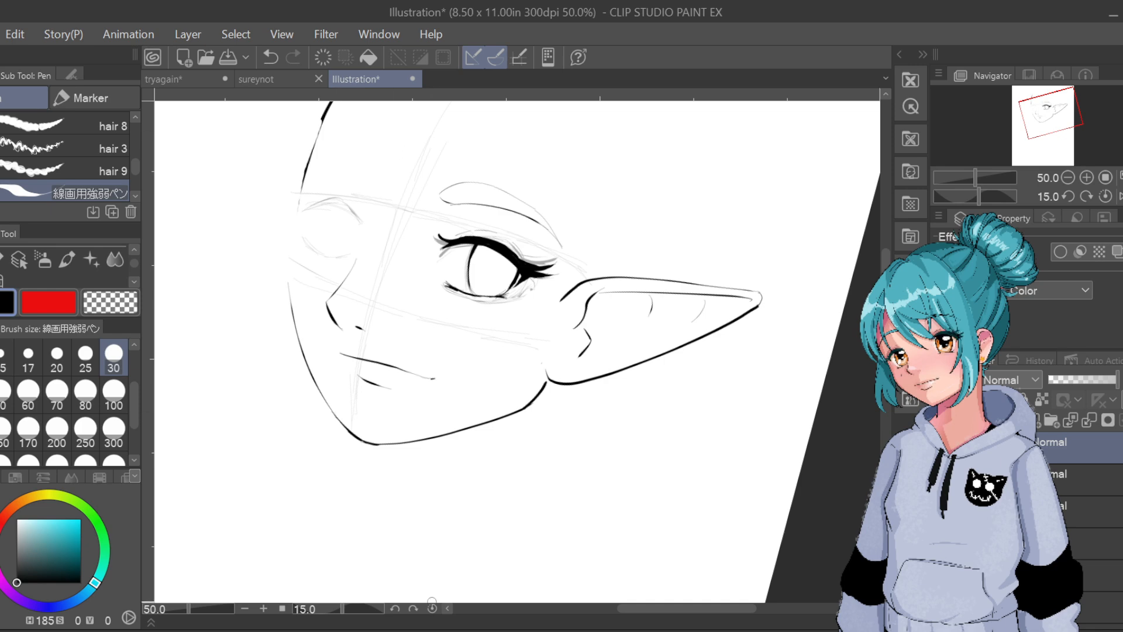
# Draw the missing section of the far face contour from the temple down past the eye guideline, retrying until the curve is smooth
pyautogui.click(396, 608)
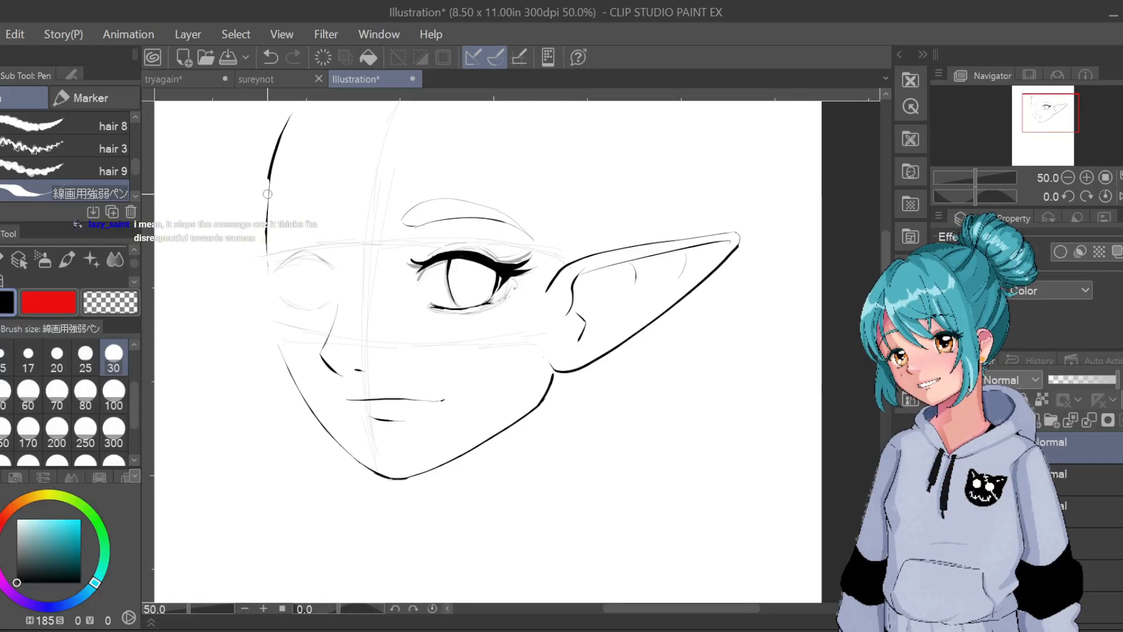
pyautogui.moveTo(269, 195); pyautogui.dragTo(271, 295)
pyautogui.hotkey('ctrl', 'z')
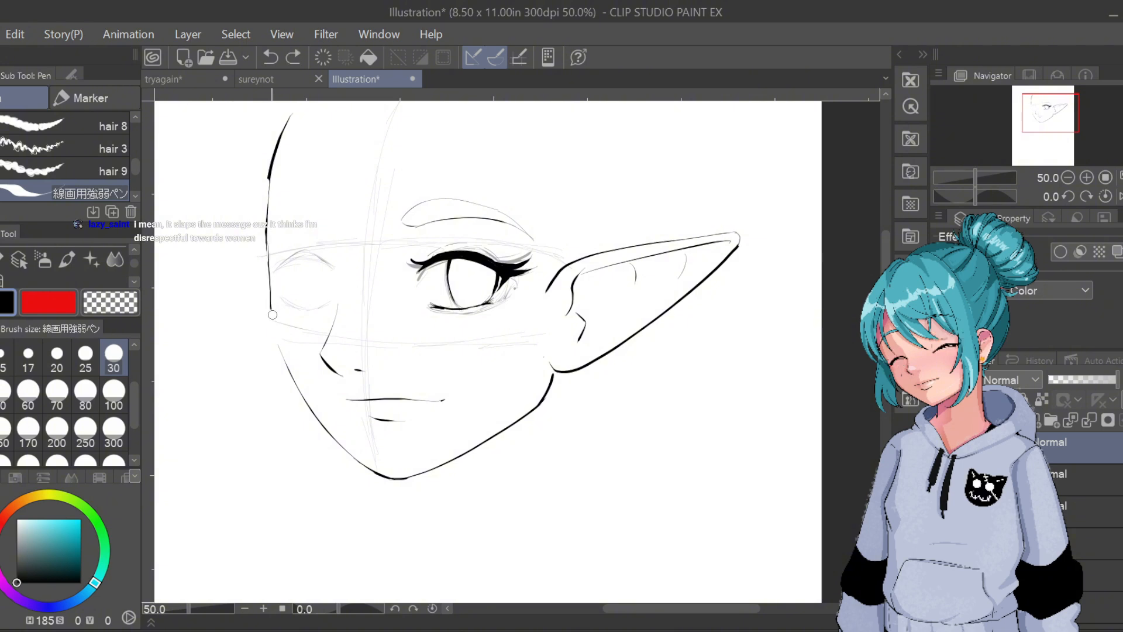
pyautogui.hotkey('ctrl', 'z')
pyautogui.moveTo(267, 240); pyautogui.dragTo(277, 345)
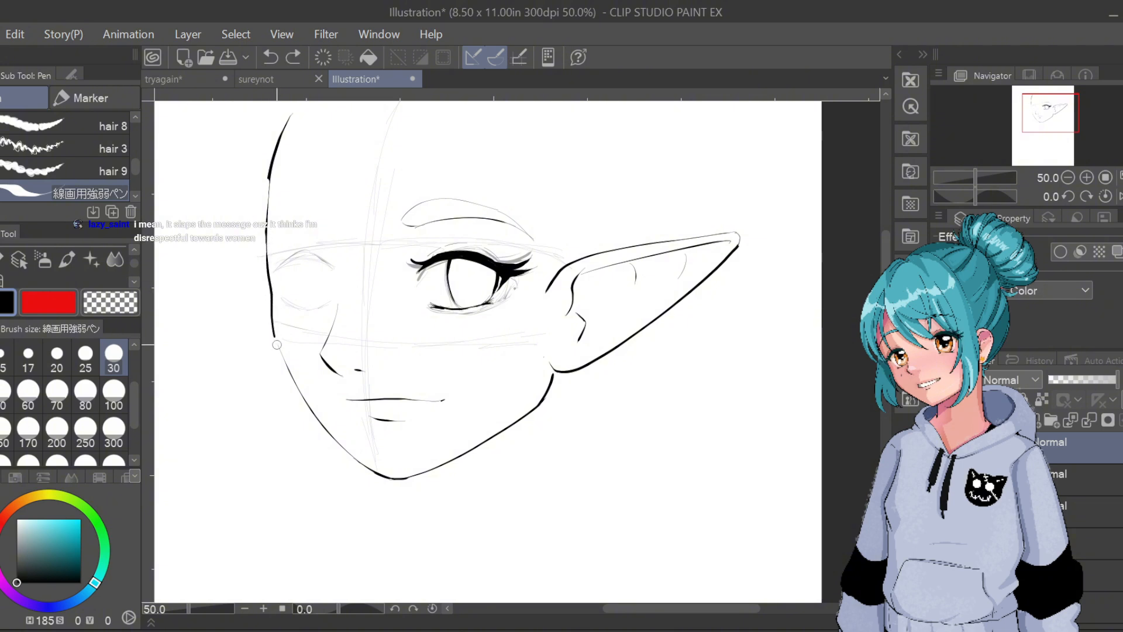
pyautogui.hotkey('ctrl', 'z')
pyautogui.moveTo(266, 239); pyautogui.dragTo(271, 304)
pyautogui.hotkey('ctrl', 'z')
pyautogui.moveTo(266, 237); pyautogui.dragTo(270, 295)
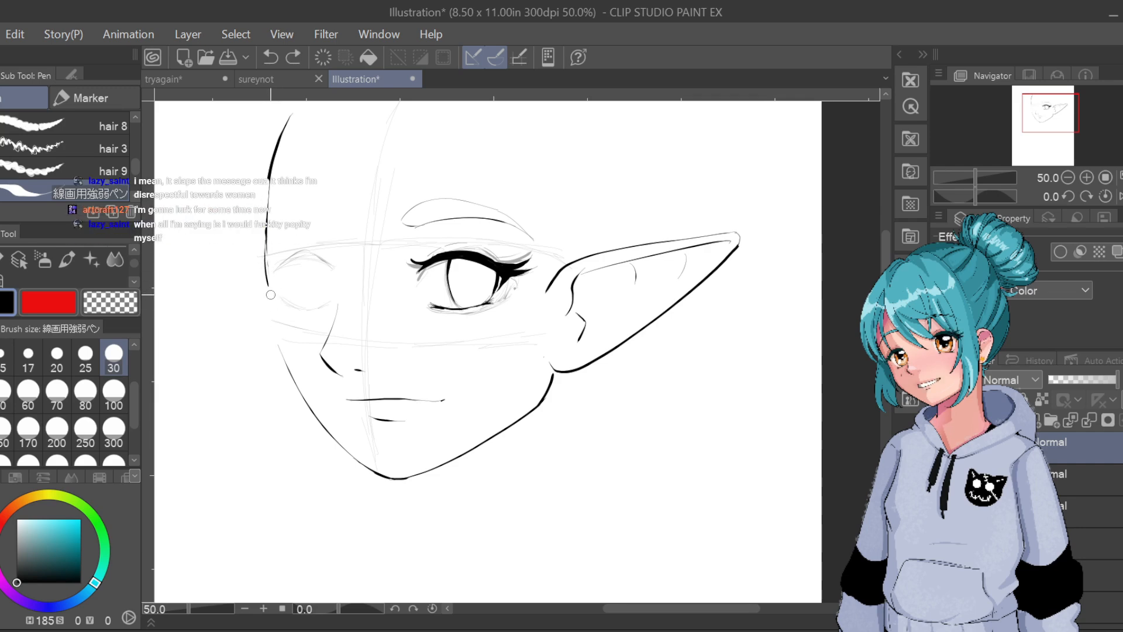
pyautogui.hotkey('ctrl', 'z')
pyautogui.moveTo(266, 239); pyautogui.dragTo(271, 295)
pyautogui.hotkey('ctrl', 'z')
# Close the remaining gap between the far contour and the cheek line, and add a thin inward-curving forehead line above the temple
pyautogui.moveTo(266, 218); pyautogui.dragTo(283, 354)
pyautogui.hotkey('ctrl', 'z')
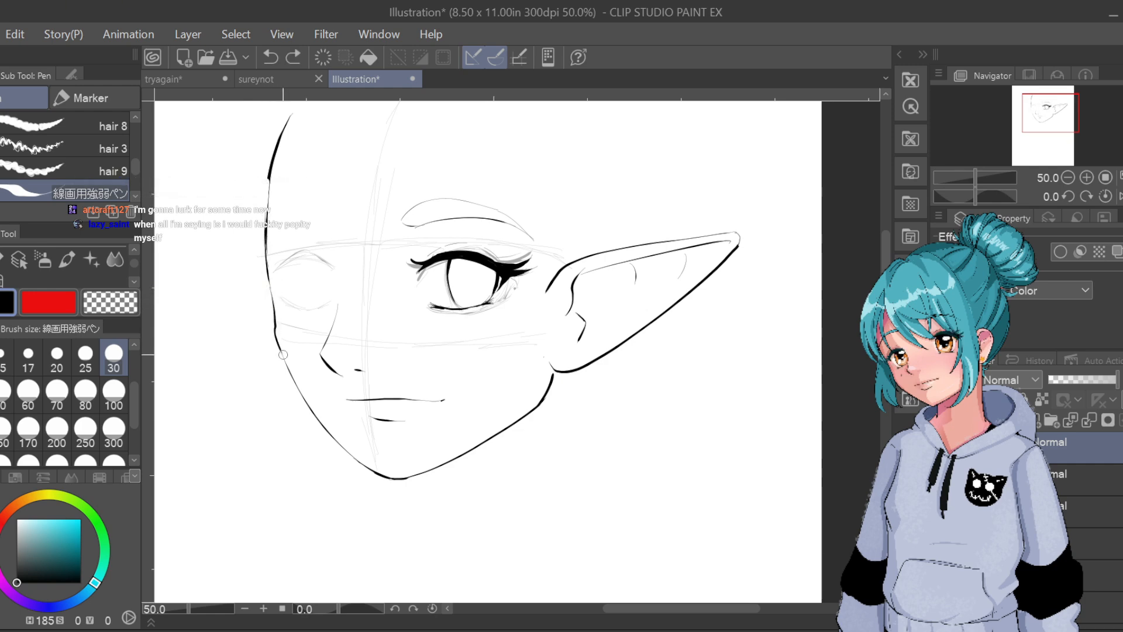
pyautogui.hotkey('ctrl', 'z')
pyautogui.moveTo(269, 281); pyautogui.dragTo(282, 355)
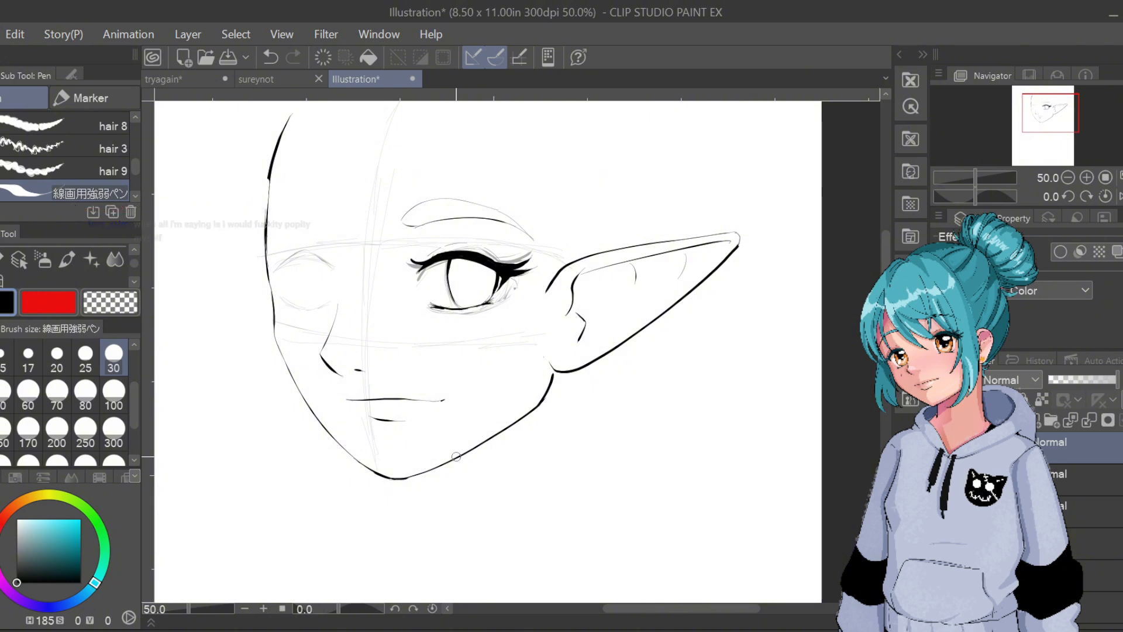
pyautogui.scroll(-1, 457, 459)
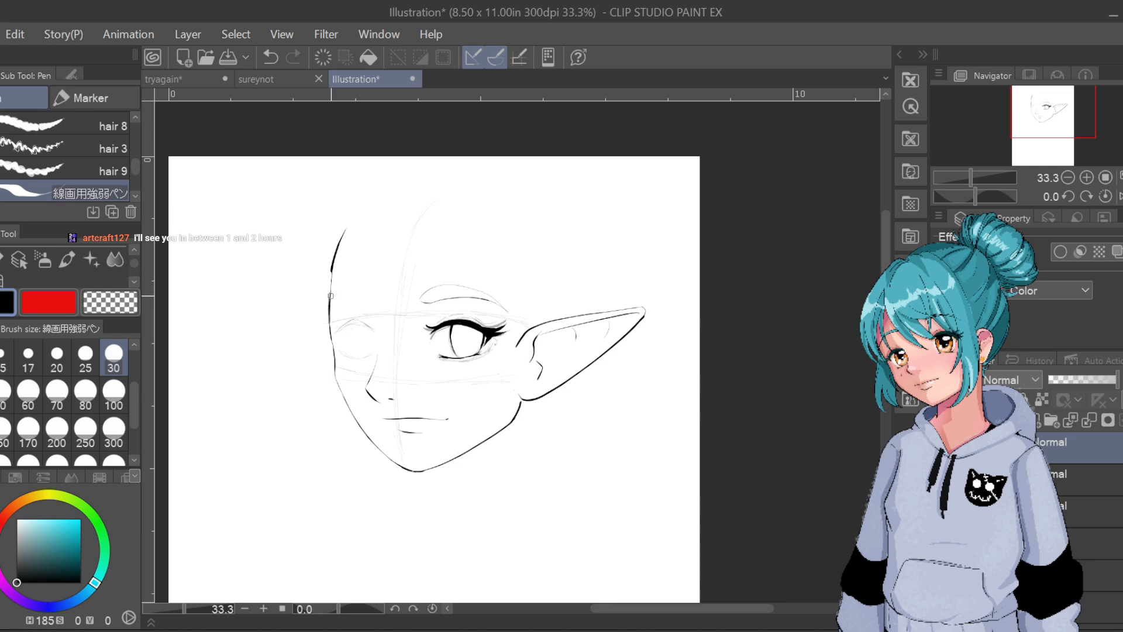
pyautogui.moveTo(333, 275); pyautogui.dragTo(377, 227)
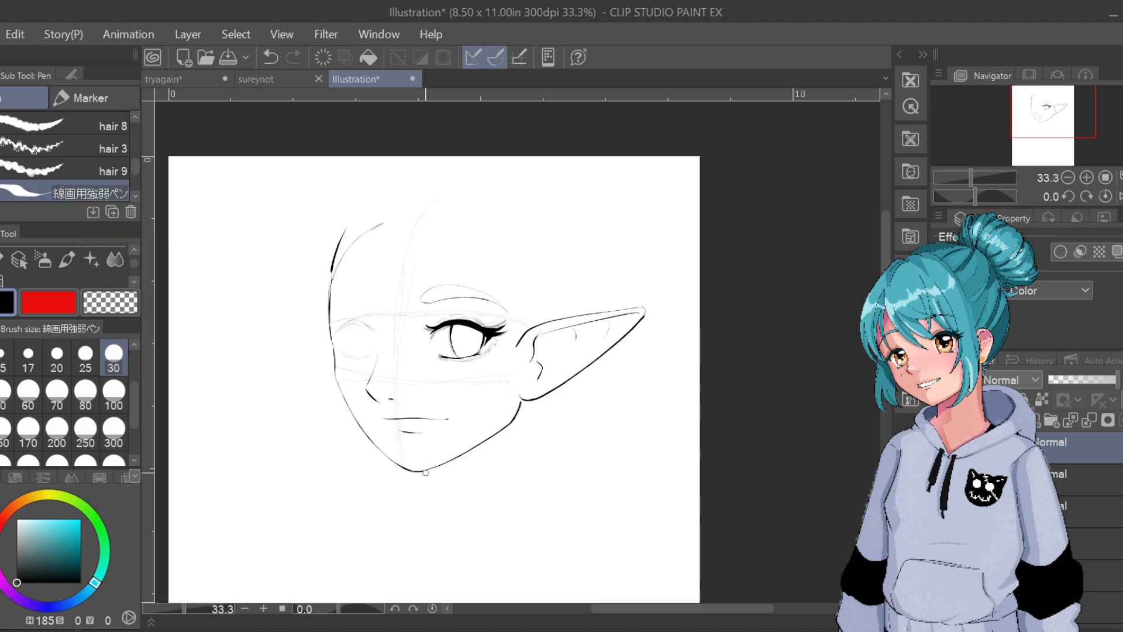
# Draw the neck with a short vertical line below the chin and a longer, nearly vertical line down from the earlobe
pyautogui.moveTo(425, 472); pyautogui.dragTo(427, 498)
pyautogui.hotkey('ctrl', 'z')
pyautogui.moveTo(420, 471); pyautogui.dragTo(420, 496)
pyautogui.moveTo(519, 426); pyautogui.dragTo(518, 476)
pyautogui.hotkey('ctrl', 'z')
pyautogui.moveTo(523, 403); pyautogui.dragTo(521, 493)
pyautogui.hotkey('ctrl', 'z')
pyautogui.moveTo(528, 404); pyautogui.dragTo(524, 484)
pyautogui.moveTo(592, 449); pyautogui.dragTo(596, 482)
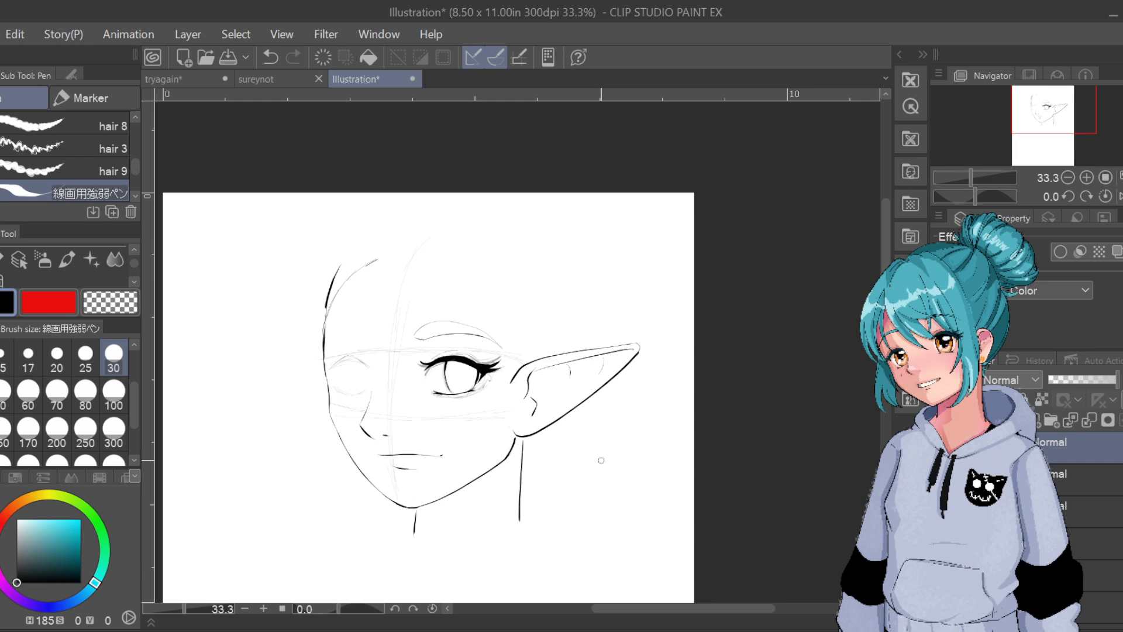
pyautogui.click(134, 281)
pyautogui.click(134, 282)
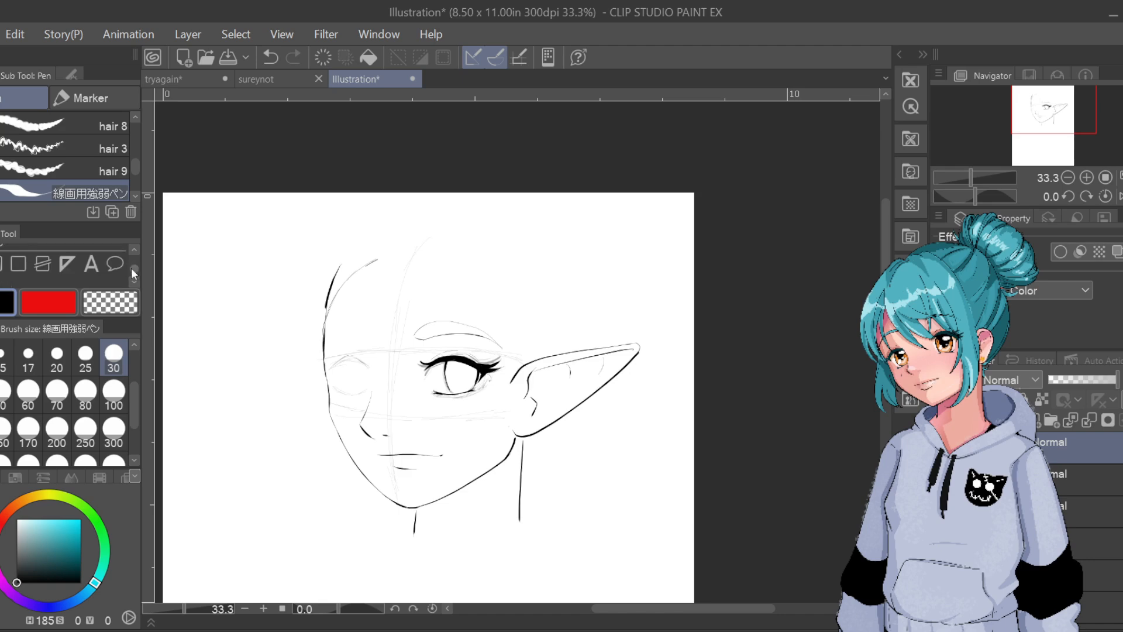
pyautogui.click(133, 250)
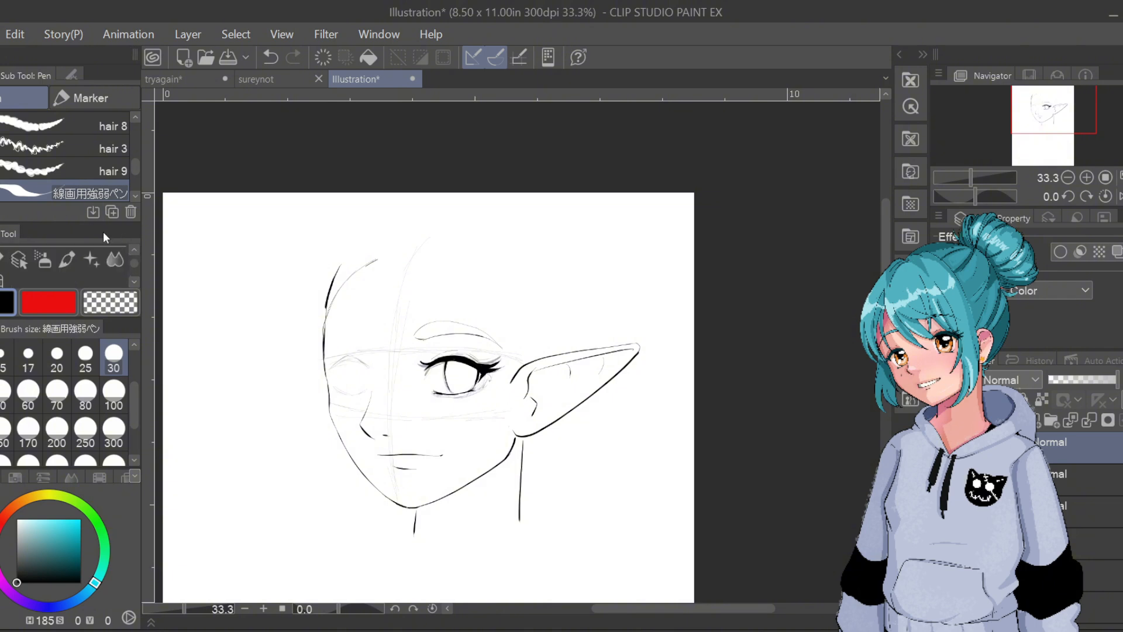
pyautogui.click(132, 279)
pyautogui.click(134, 246)
pyautogui.click(133, 248)
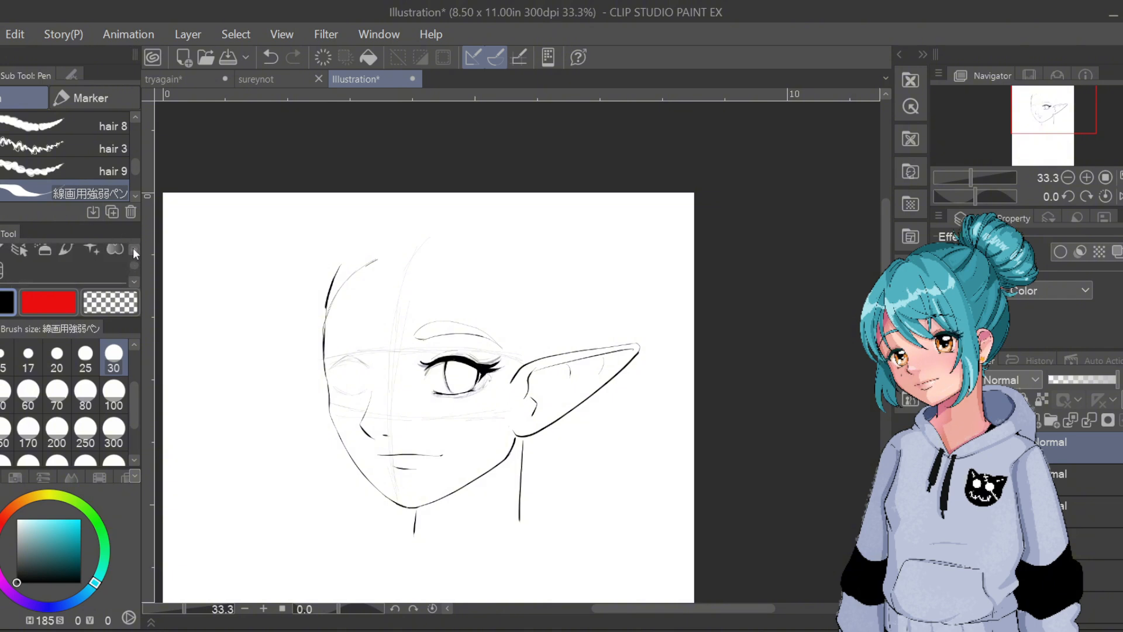
pyautogui.click(133, 246)
pyautogui.click(134, 246)
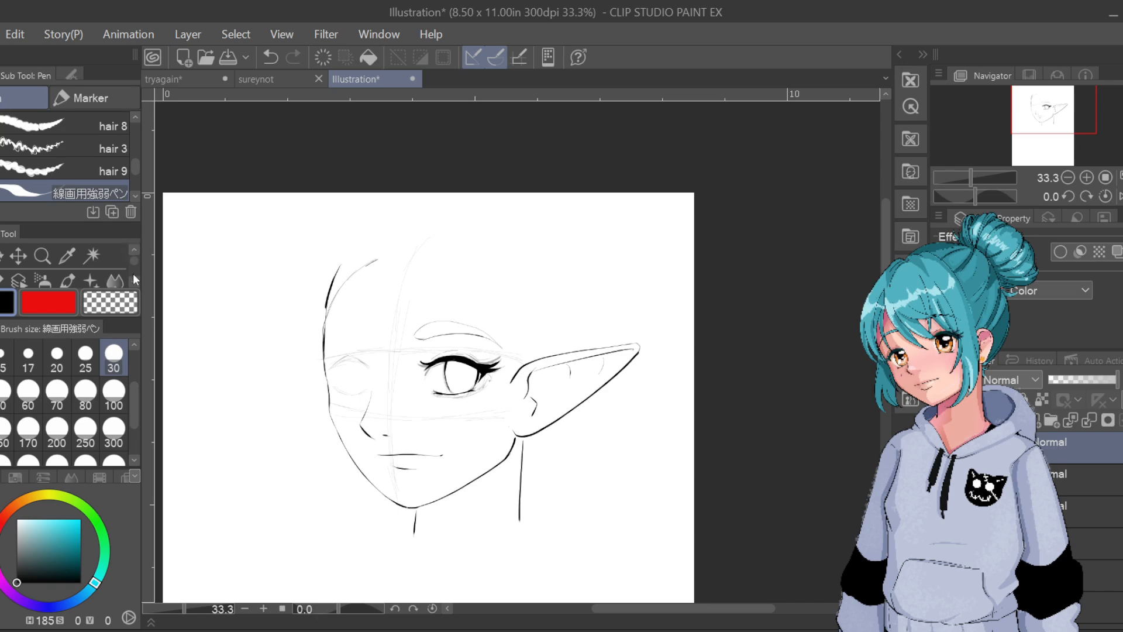
pyautogui.click(133, 279)
pyautogui.click(131, 250)
# Select the pointed ear with the Lasso and narrow it by pulling the outer corners of its transform frame inwards
pyautogui.press('m')
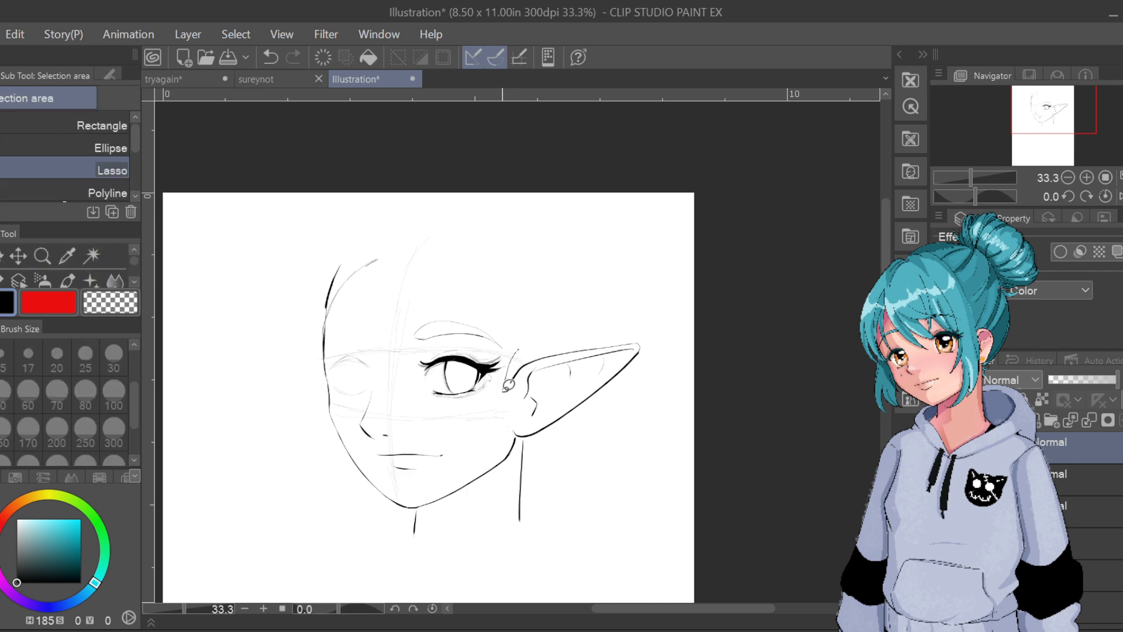
pyautogui.moveTo(507, 384)
pyautogui.mouseDown()
pyautogui.moveTo(519, 430)
pyautogui.moveTo(642, 316)
pyautogui.moveTo(609, 319)
pyautogui.mouseUp()
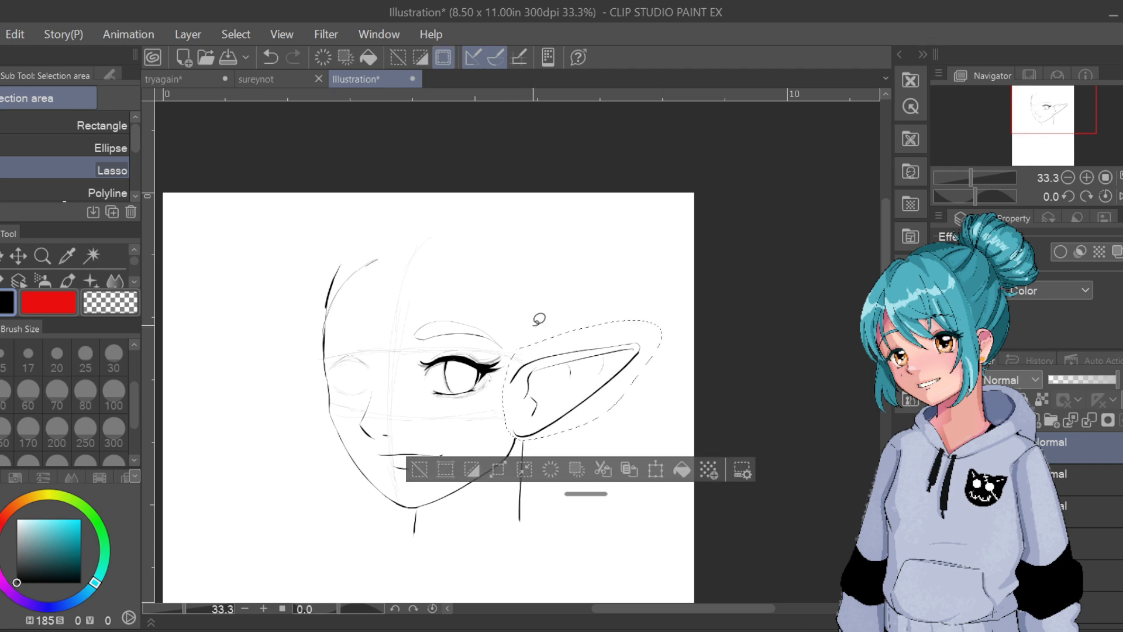
pyautogui.hotkey('ctrl', 't')
pyautogui.moveTo(661, 321); pyautogui.dragTo(656, 326)
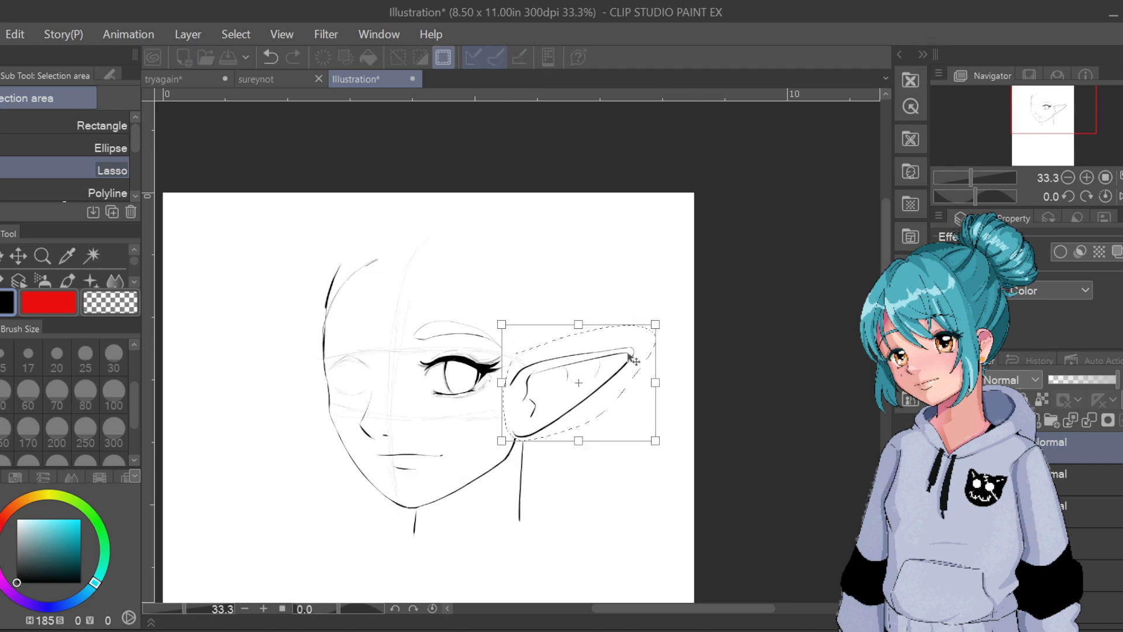
pyautogui.moveTo(614, 378); pyautogui.dragTo(620, 375)
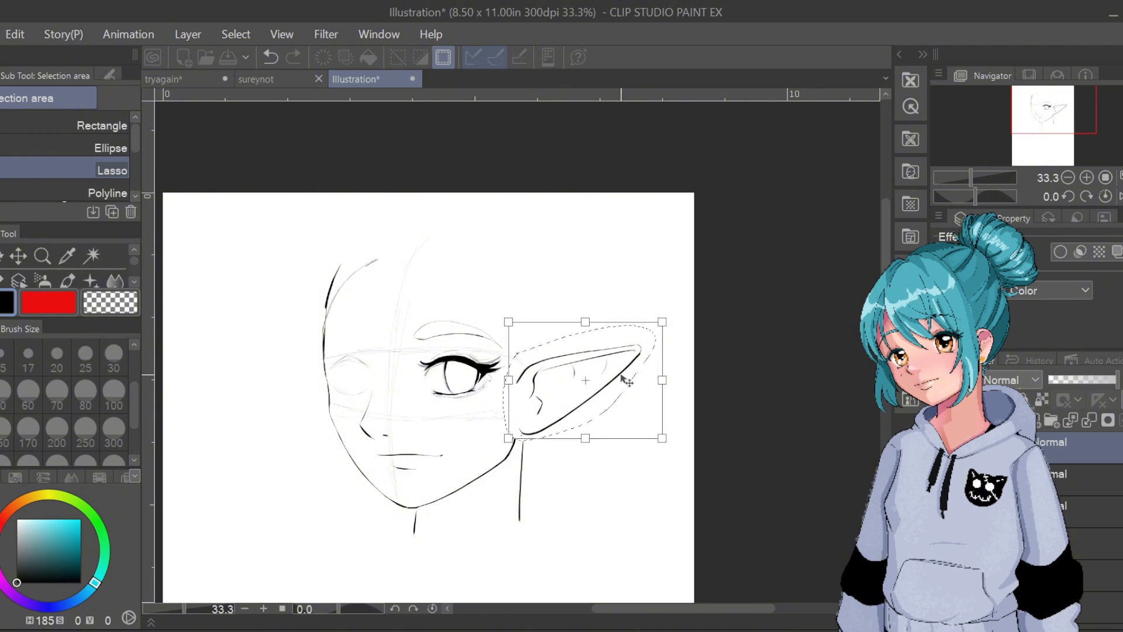
pyautogui.moveTo(663, 323); pyautogui.dragTo(643, 330)
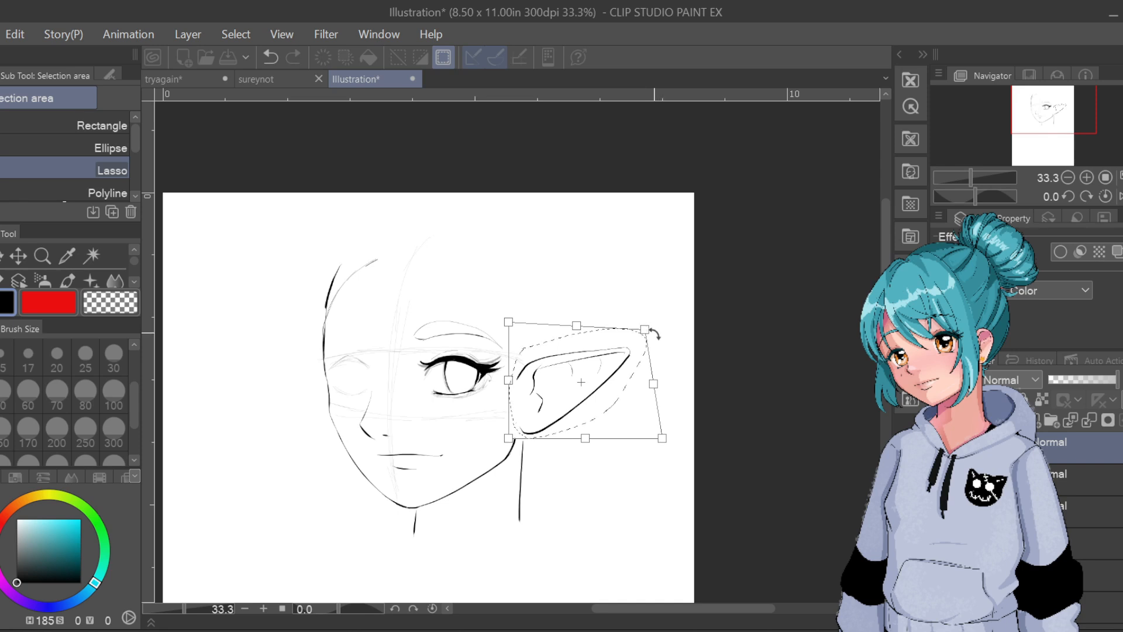
pyautogui.moveTo(662, 439); pyautogui.dragTo(655, 443)
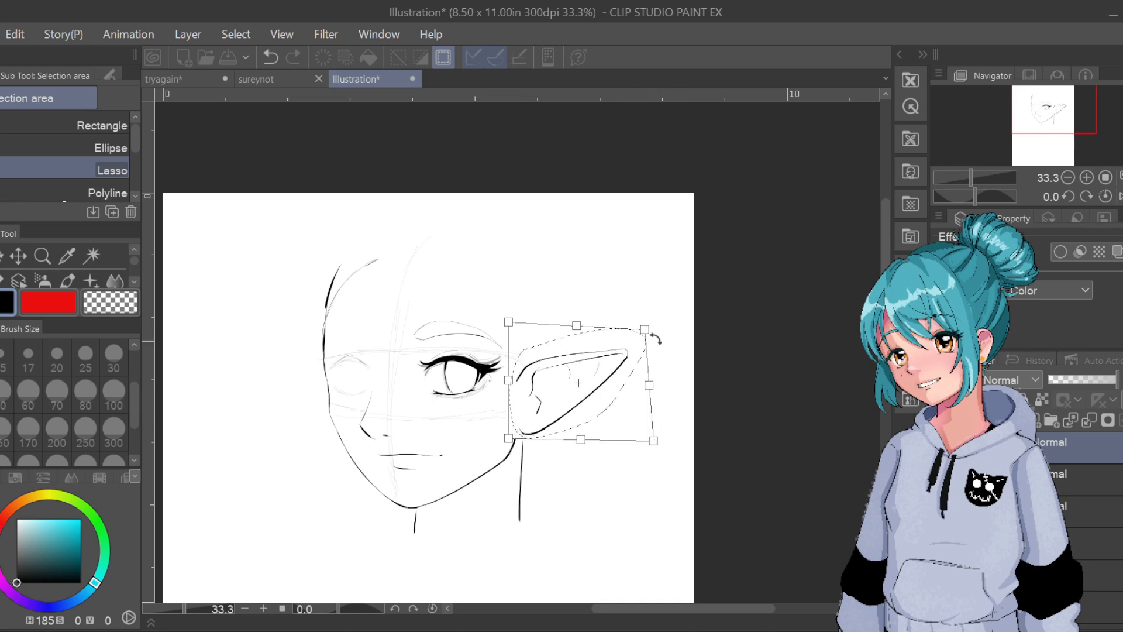
# Fine-tune the ear's shape, nudge it against the jaw, rotate it slightly, apply the transform and clear the selection
pyautogui.moveTo(645, 339); pyautogui.dragTo(646, 340)
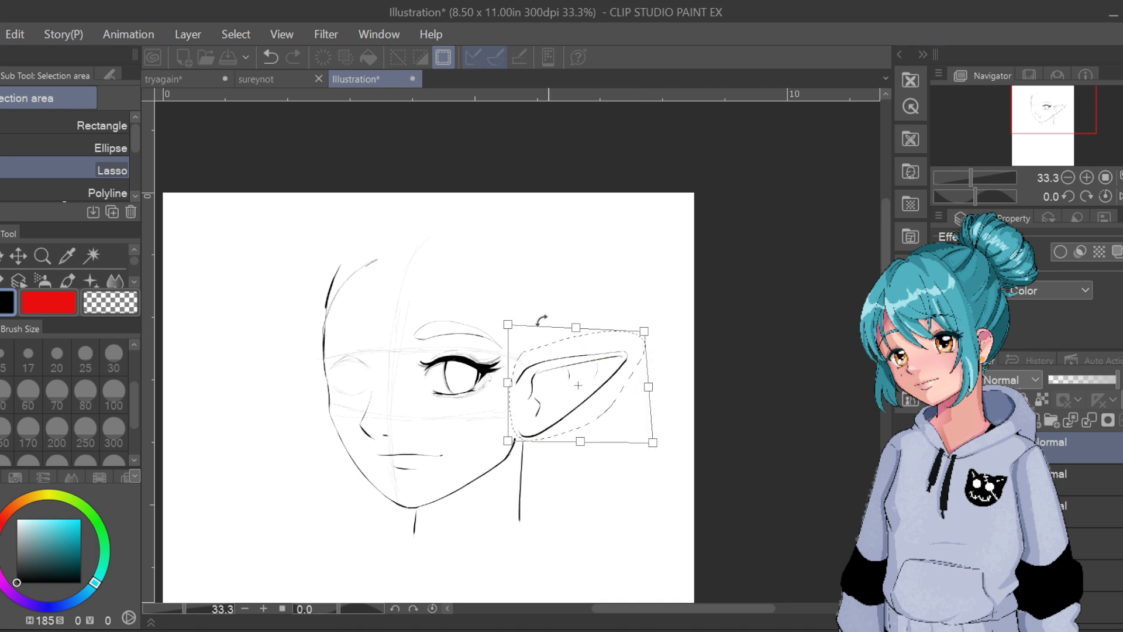
pyautogui.moveTo(508, 325); pyautogui.dragTo(510, 327)
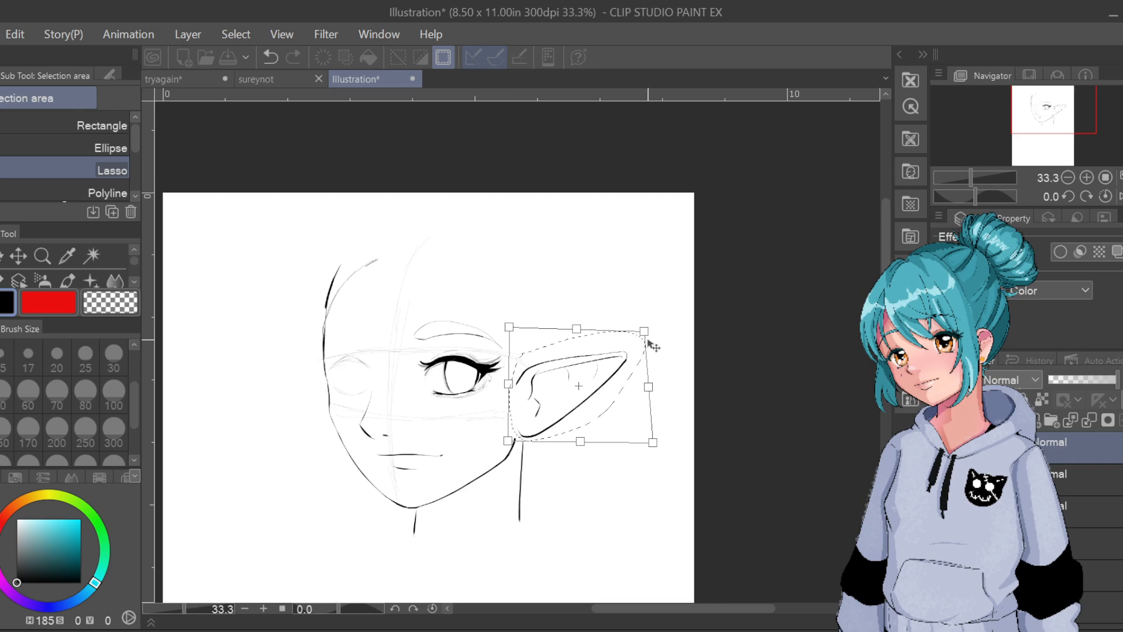
pyautogui.moveTo(647, 339); pyautogui.dragTo(643, 340)
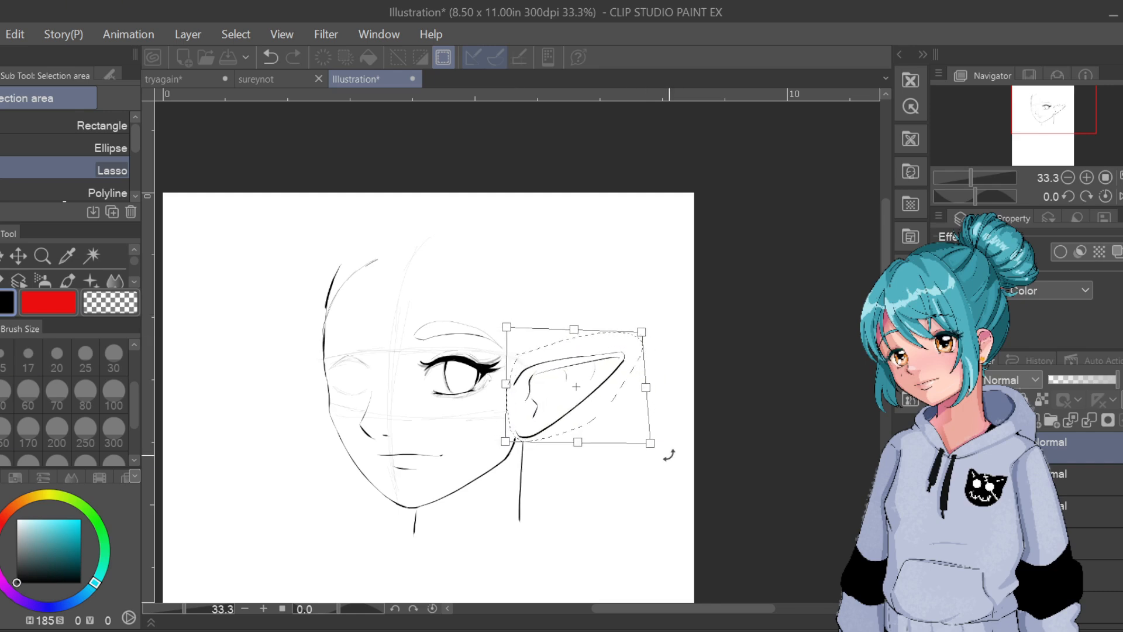
pyautogui.moveTo(669, 454); pyautogui.dragTo(630, 421)
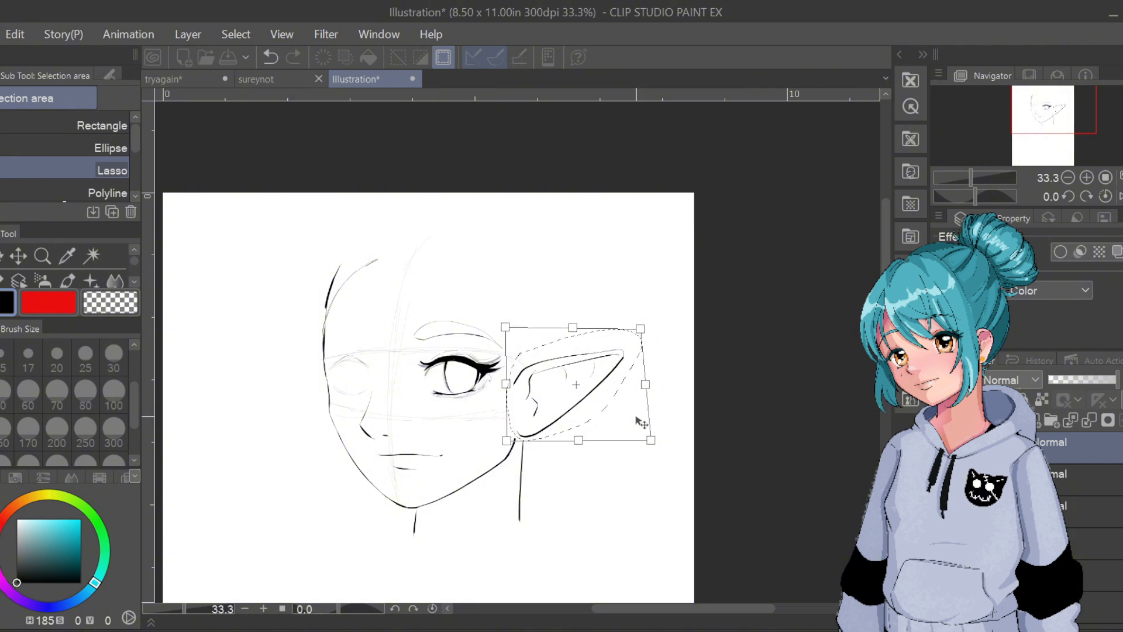
pyautogui.press('Return')
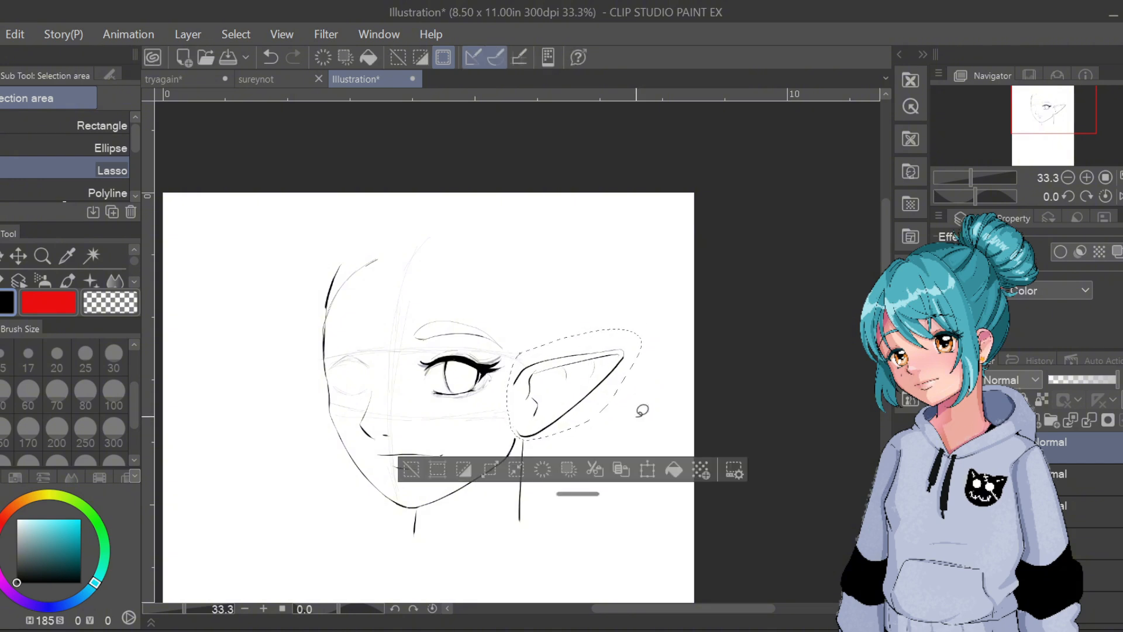
pyautogui.hotkey('ctrl', 'd')
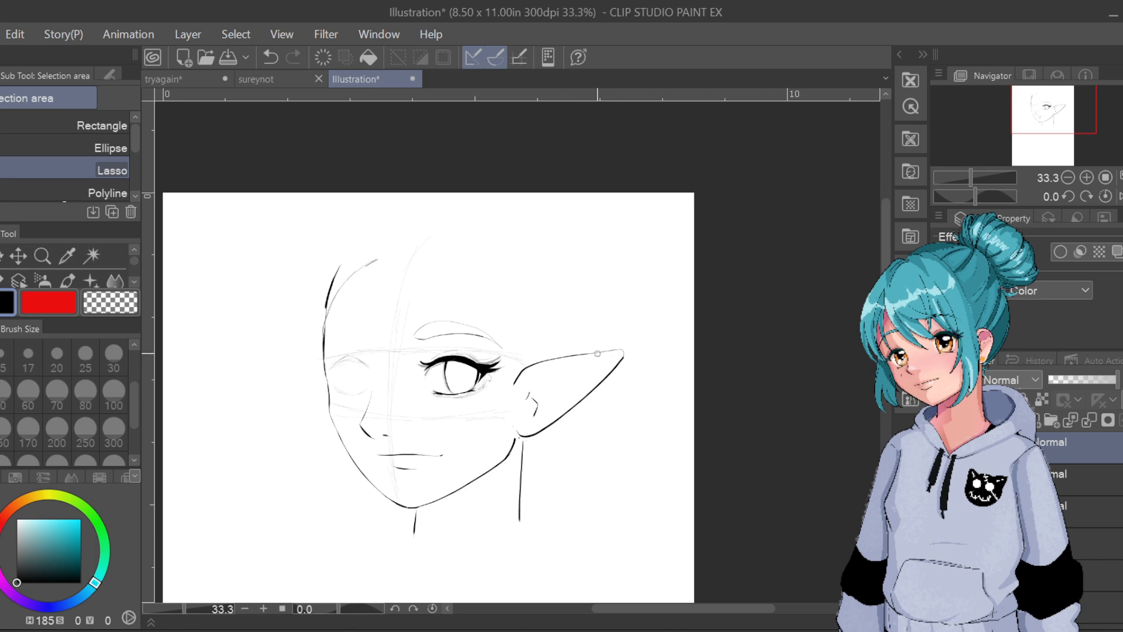
# Draw the inner rim of the pointed ear with the line pen, curving from the ear opening toward the tip
pyautogui.press('p')
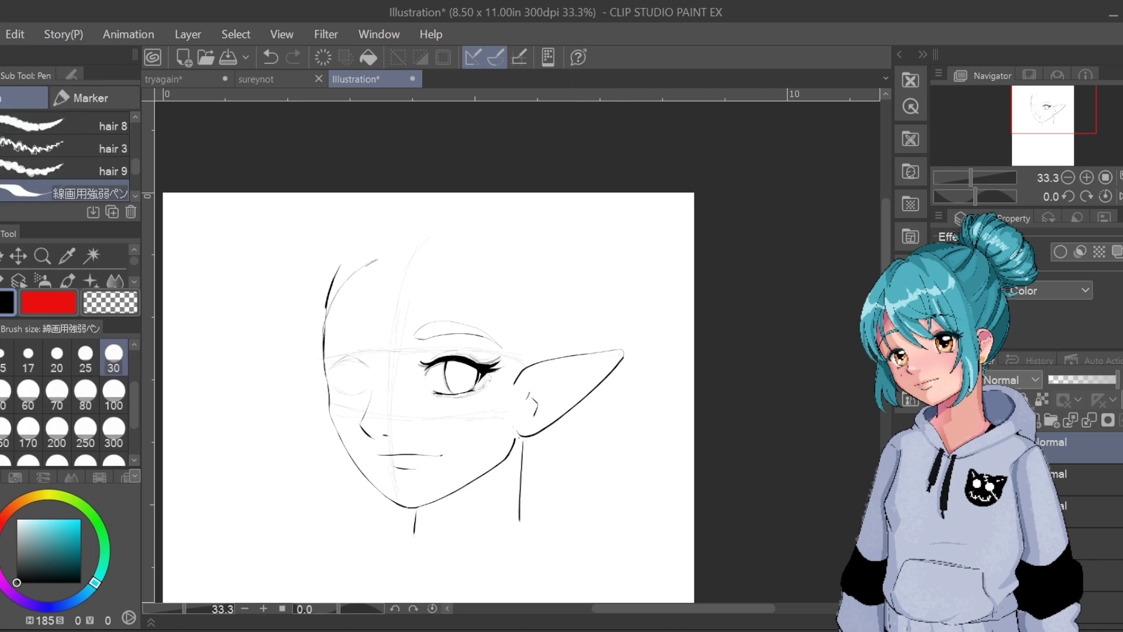
pyautogui.moveTo(530, 391); pyautogui.dragTo(585, 361)
pyautogui.hotkey('ctrl', 'z')
pyautogui.moveTo(538, 379); pyautogui.dragTo(614, 360)
pyautogui.hotkey('ctrl', 'z')
pyautogui.moveTo(527, 398)
pyautogui.mouseDown()
pyautogui.moveTo(557, 368)
pyautogui.moveTo(598, 362)
pyautogui.mouseUp()
pyautogui.hotkey('ctrl', 'z')
pyautogui.moveTo(528, 392); pyautogui.dragTo(620, 352)
# Add short fold strokes inside the ear near its opening and tip
pyautogui.moveTo(556, 375); pyautogui.dragTo(604, 366)
pyautogui.hotkey('ctrl', 'z')
pyautogui.moveTo(527, 399)
pyautogui.mouseDown()
pyautogui.moveTo(531, 388)
pyautogui.moveTo(536, 402)
pyautogui.mouseUp()
pyautogui.scroll(3, 528, 366)
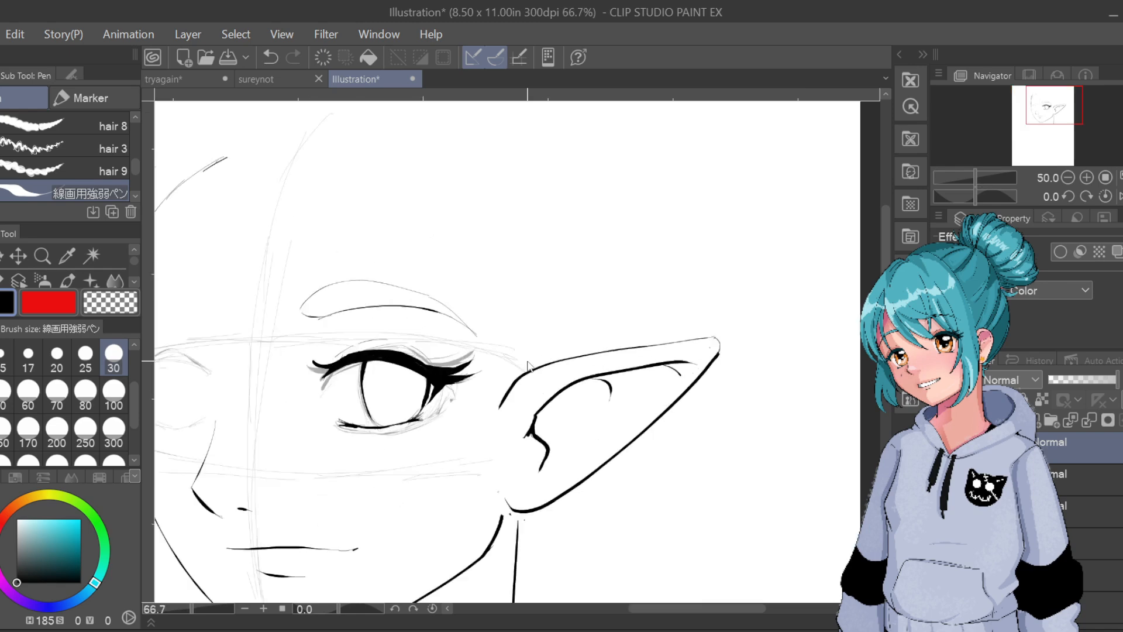
pyautogui.moveTo(576, 386)
pyautogui.mouseDown()
pyautogui.moveTo(656, 363)
pyautogui.moveTo(690, 315)
pyautogui.mouseUp()
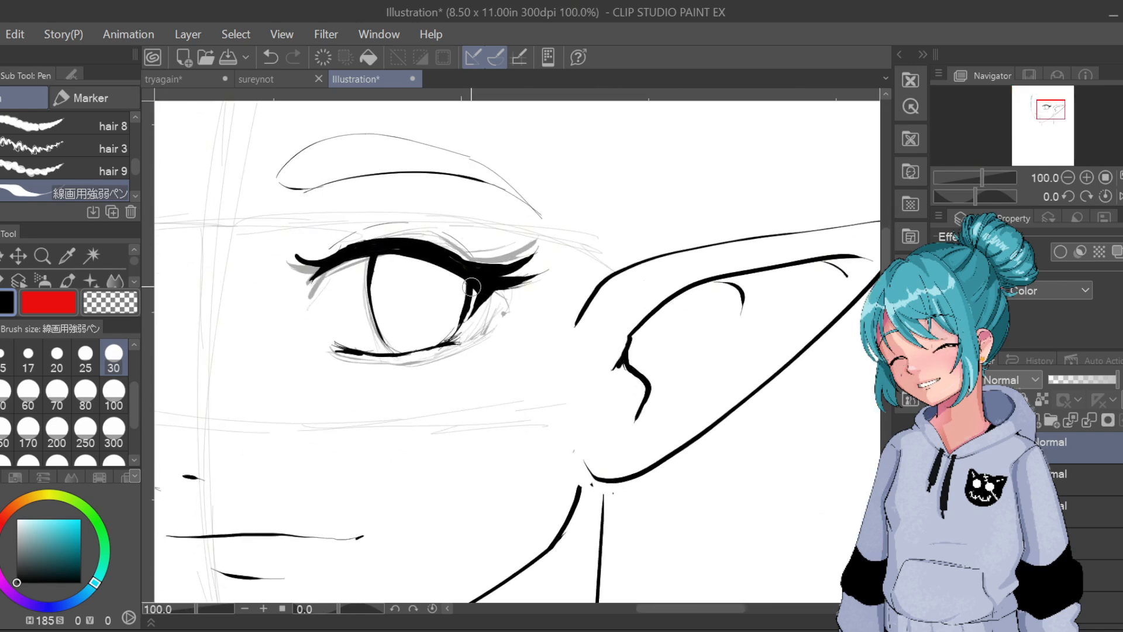
# Erase a narrow gap between the iris's outer edge and the outer lashes on the facial line-art layer, using the Hard eraser
pyautogui.click(135, 279)
pyautogui.press('e')
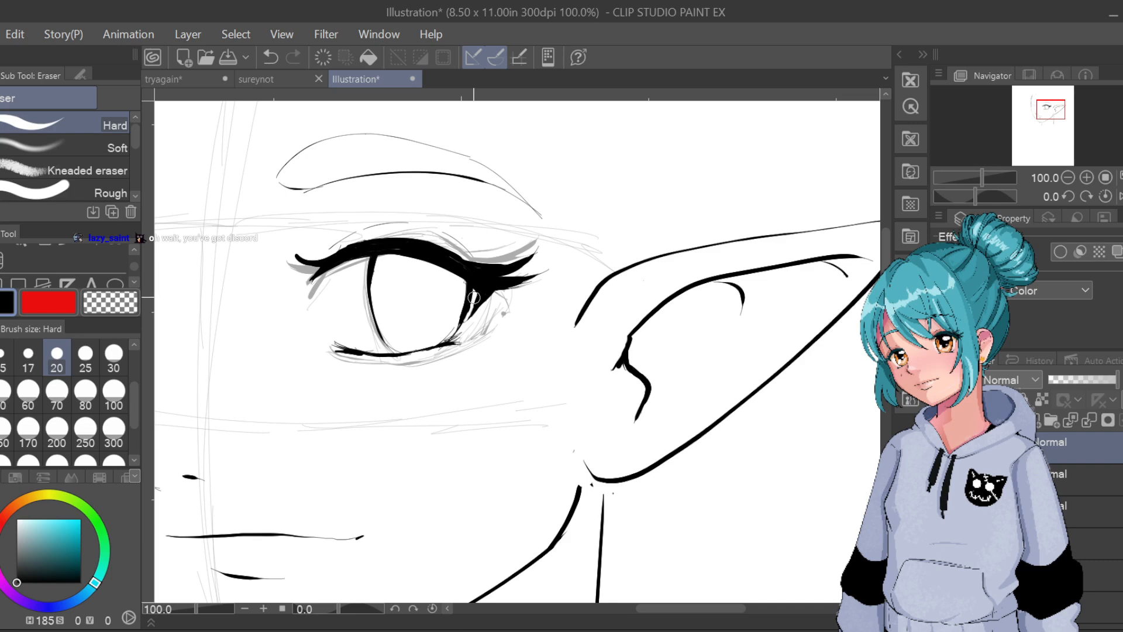
pyautogui.moveTo(465, 319); pyautogui.dragTo(471, 304)
pyautogui.hotkey('ctrl', 'z')
pyautogui.hotkey('ctrl', 'z')
pyautogui.hotkey('ctrl', 'y')
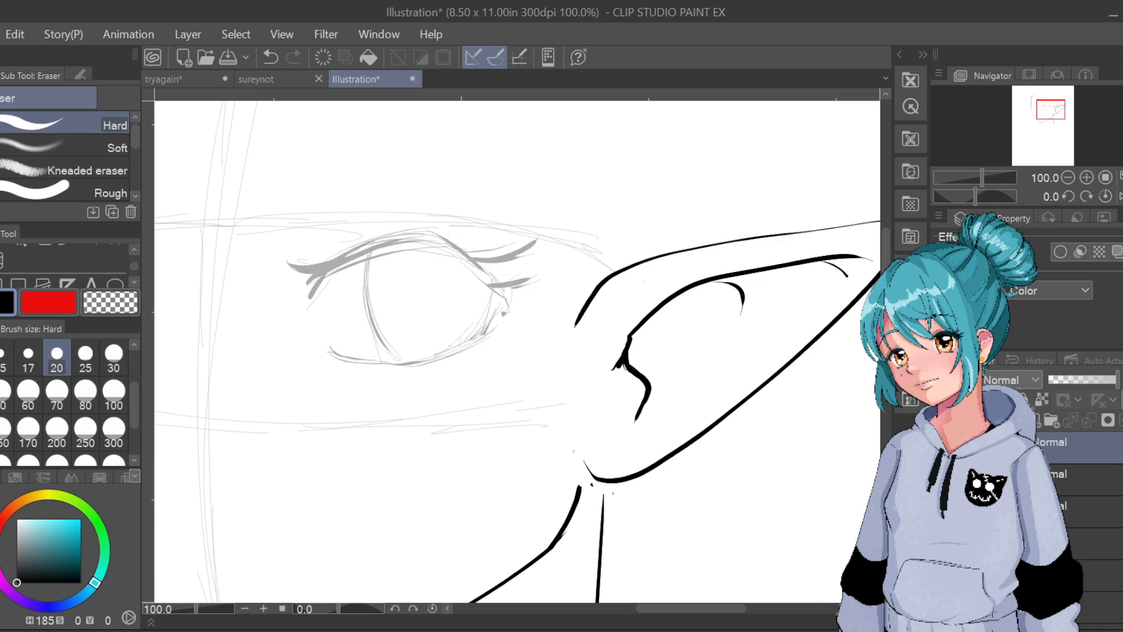
pyautogui.click(1079, 478)
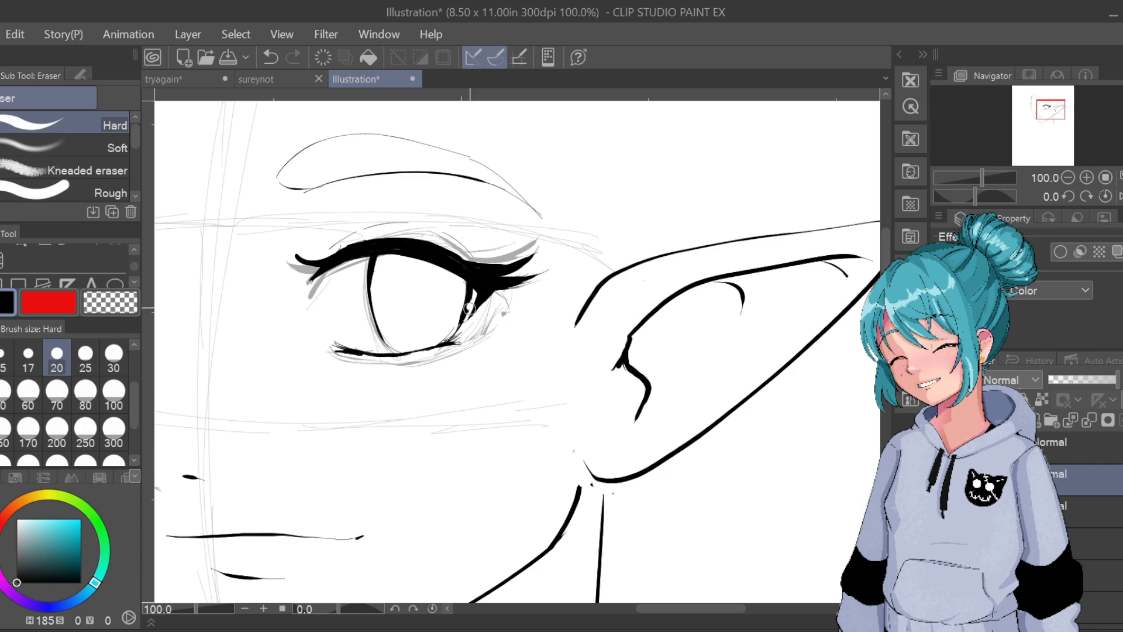
pyautogui.hotkey('ctrl', 'z')
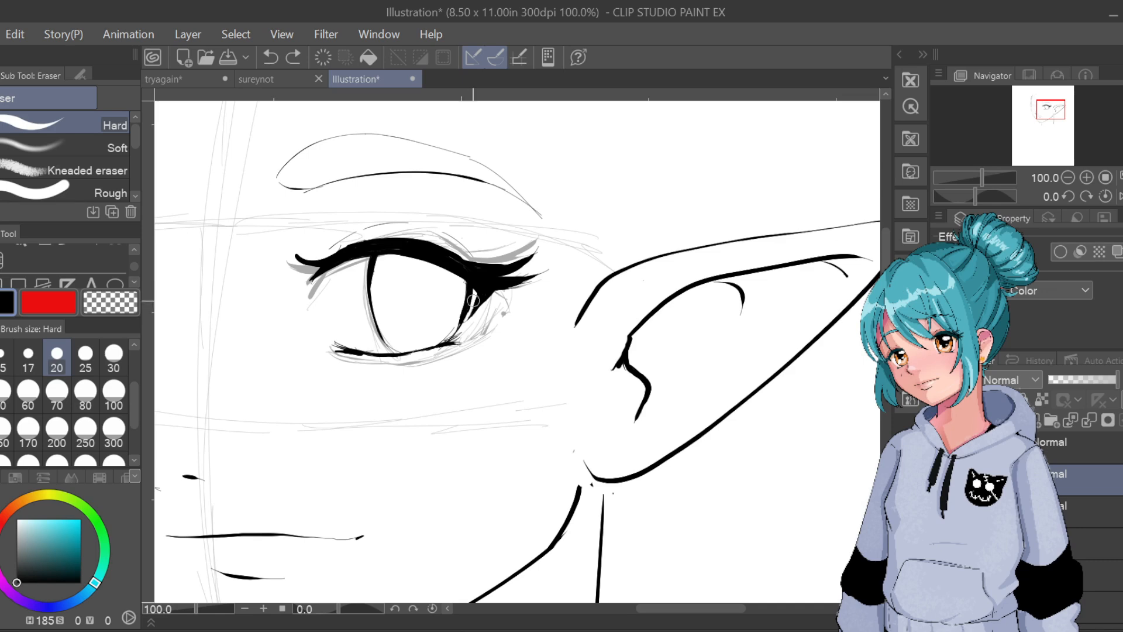
pyautogui.moveTo(472, 300); pyautogui.dragTo(464, 320)
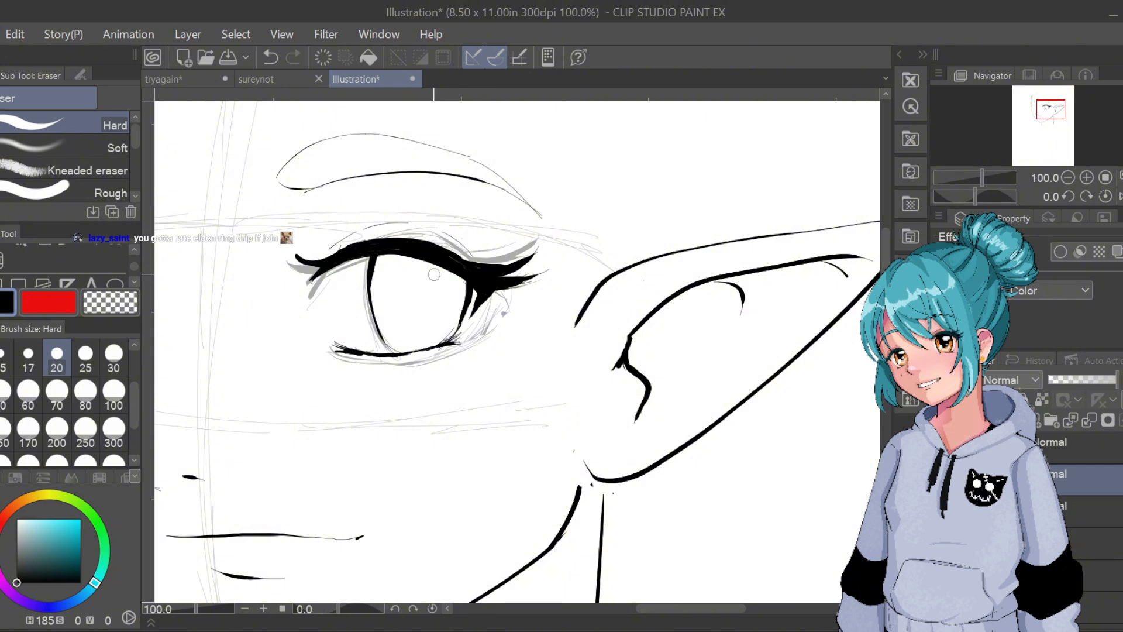
# Try trimming the iris's outer edge with the Hard eraser at sizes 25 and 30
pyautogui.press('[')
pyautogui.press('[')
pyautogui.press('[')
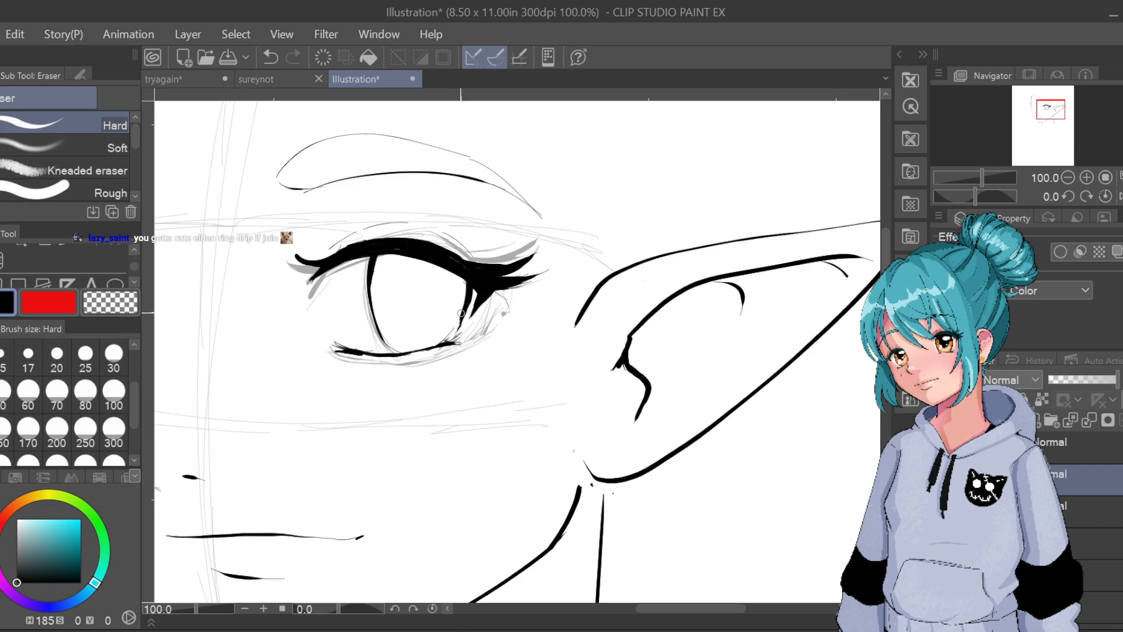
pyautogui.click(114, 353)
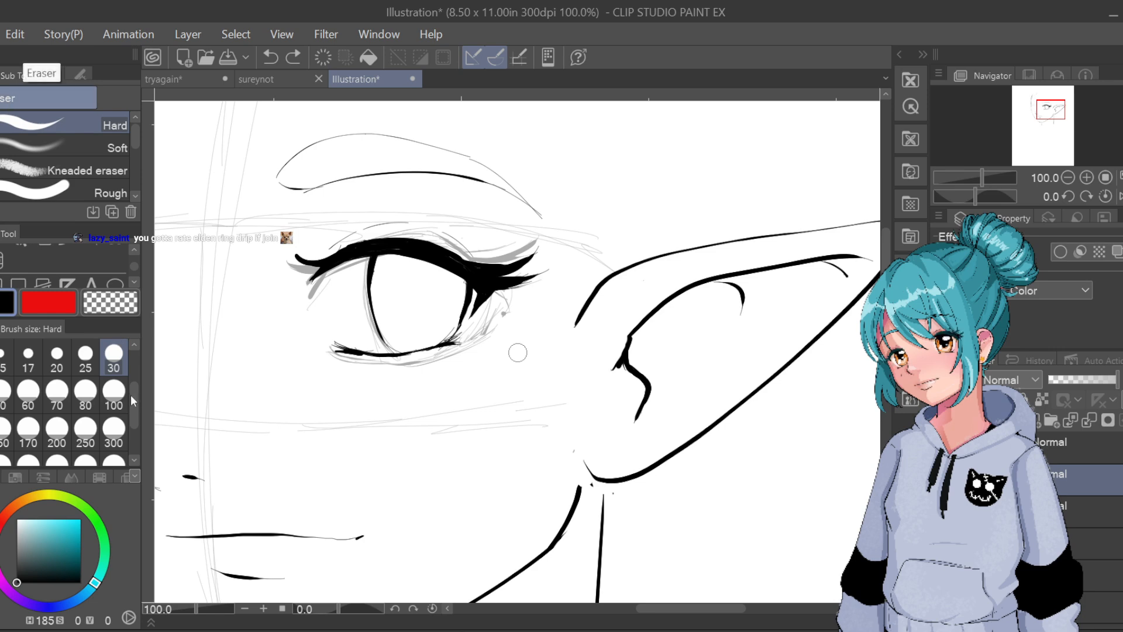
pyautogui.moveTo(133, 398); pyautogui.dragTo(131, 341)
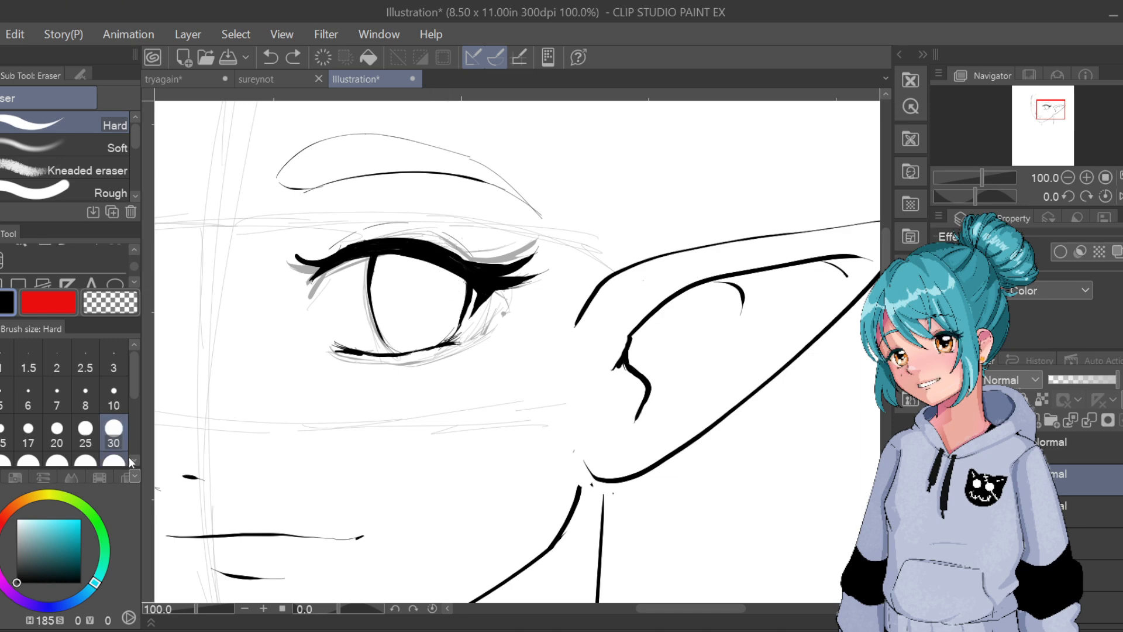
pyautogui.scroll(-1, 120, 444)
pyautogui.click(87, 395)
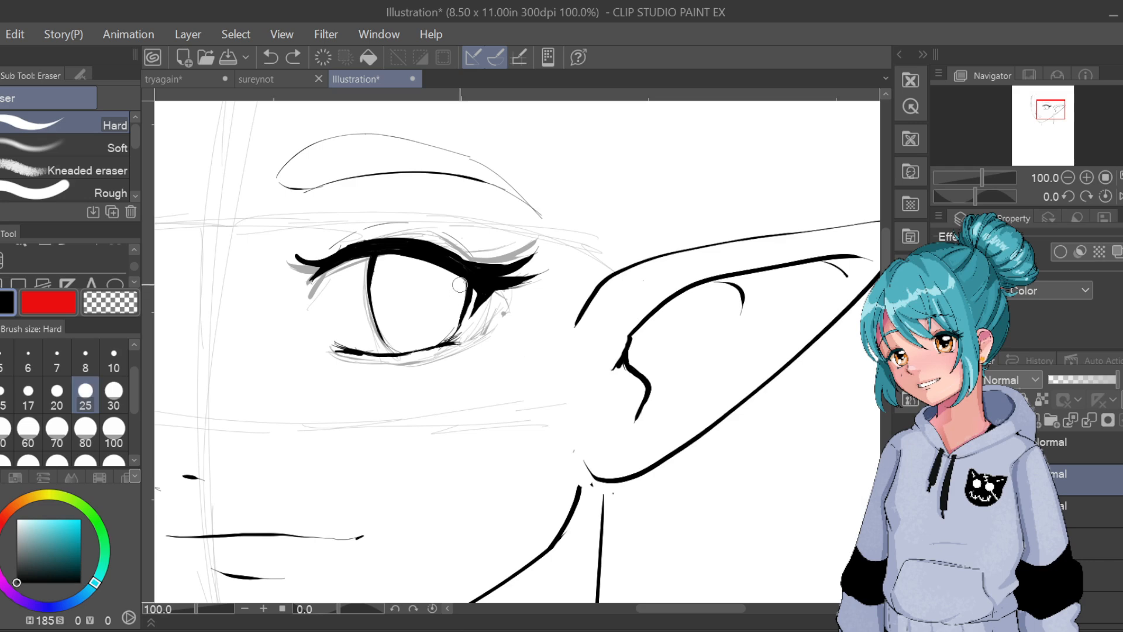
pyautogui.moveTo(461, 279); pyautogui.dragTo(459, 326)
pyautogui.hotkey('ctrl', 'z')
pyautogui.click(112, 402)
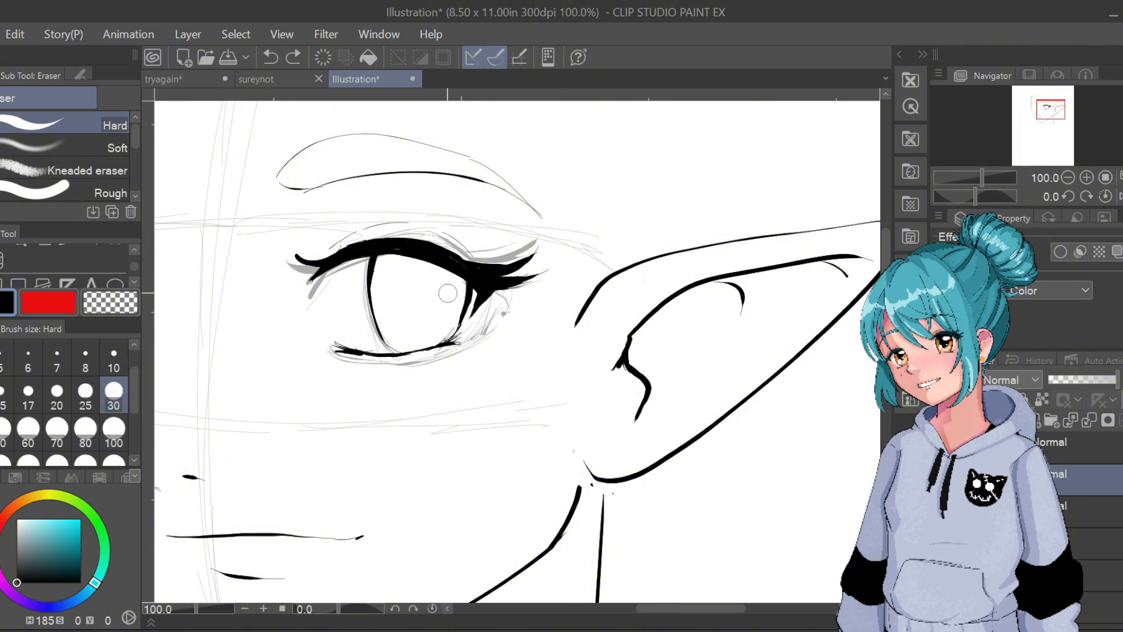
pyautogui.moveTo(453, 287); pyautogui.dragTo(459, 283)
pyautogui.hotkey('ctrl', 'z')
# Redraw the iris's outer edge with the line pen and carry it down to the lower lid
pyautogui.press('p')
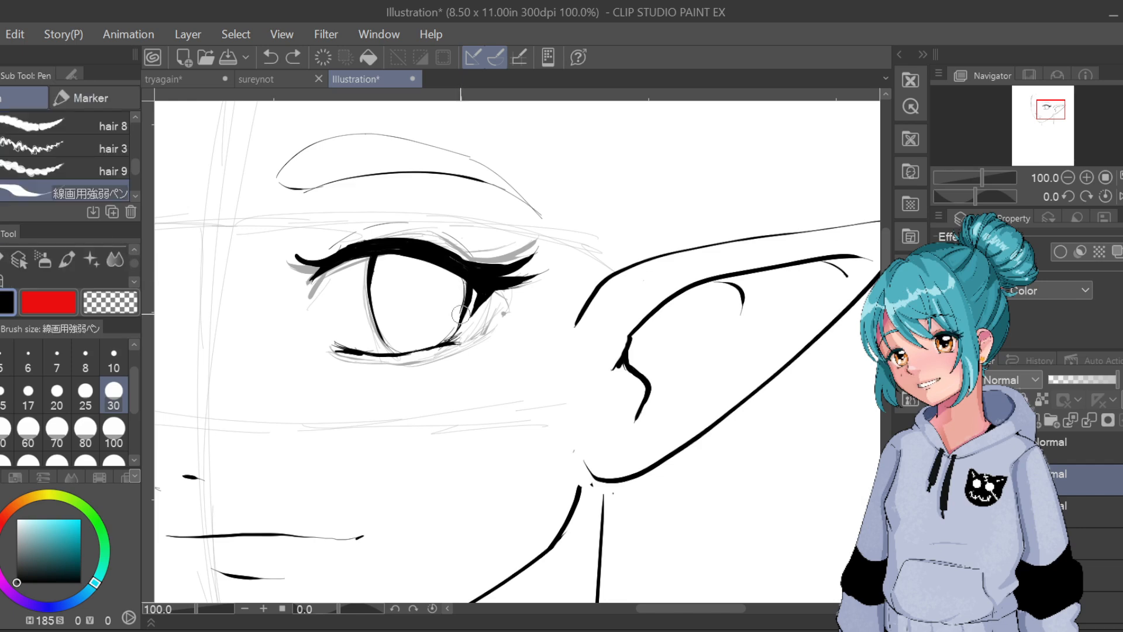
pyautogui.moveTo(459, 314); pyautogui.dragTo(461, 275)
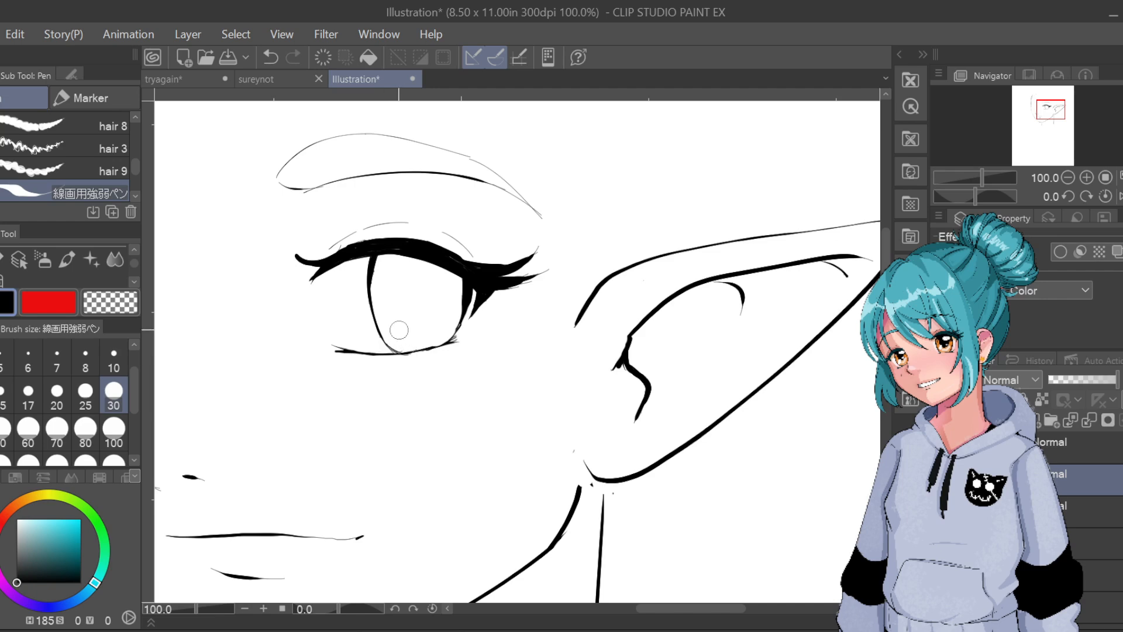
pyautogui.hotkey('ctrl', 'z')
pyautogui.moveTo(386, 342)
pyautogui.mouseDown()
pyautogui.moveTo(420, 349)
pyautogui.moveTo(409, 354)
pyautogui.moveTo(462, 321)
pyautogui.mouseUp()
pyautogui.hotkey('ctrl', 'z')
# Try outlining the pupil inside the iris with curved line-pen strokes
pyautogui.moveTo(396, 275); pyautogui.dragTo(404, 316)
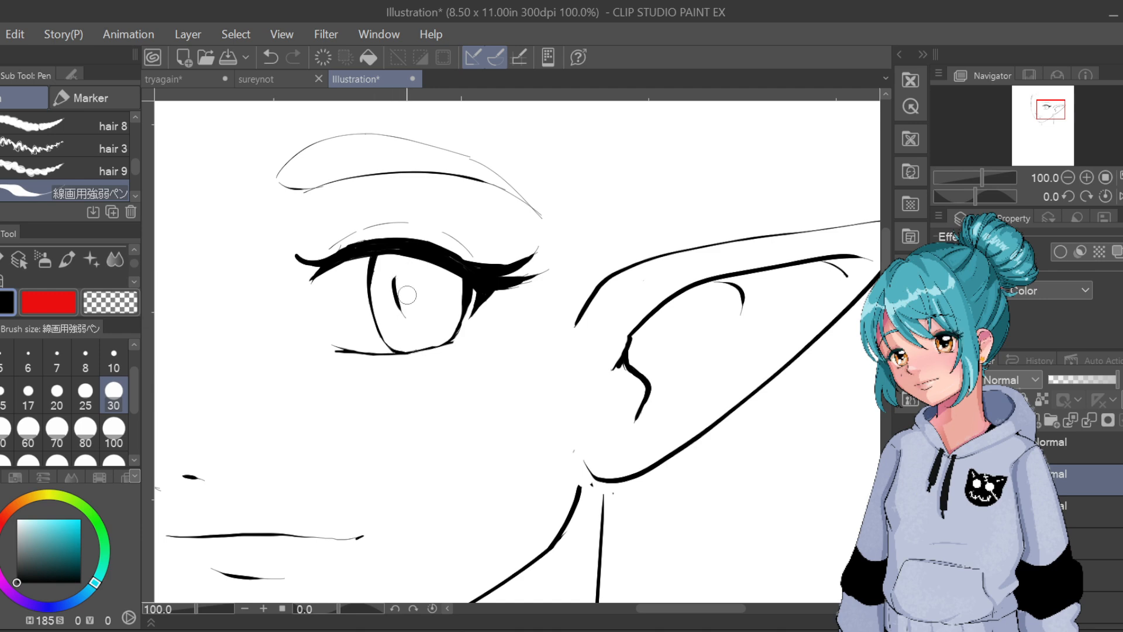
pyautogui.hotkey('ctrl', 'z')
pyautogui.moveTo(400, 271)
pyautogui.mouseDown()
pyautogui.moveTo(398, 307)
pyautogui.moveTo(434, 310)
pyautogui.mouseUp()
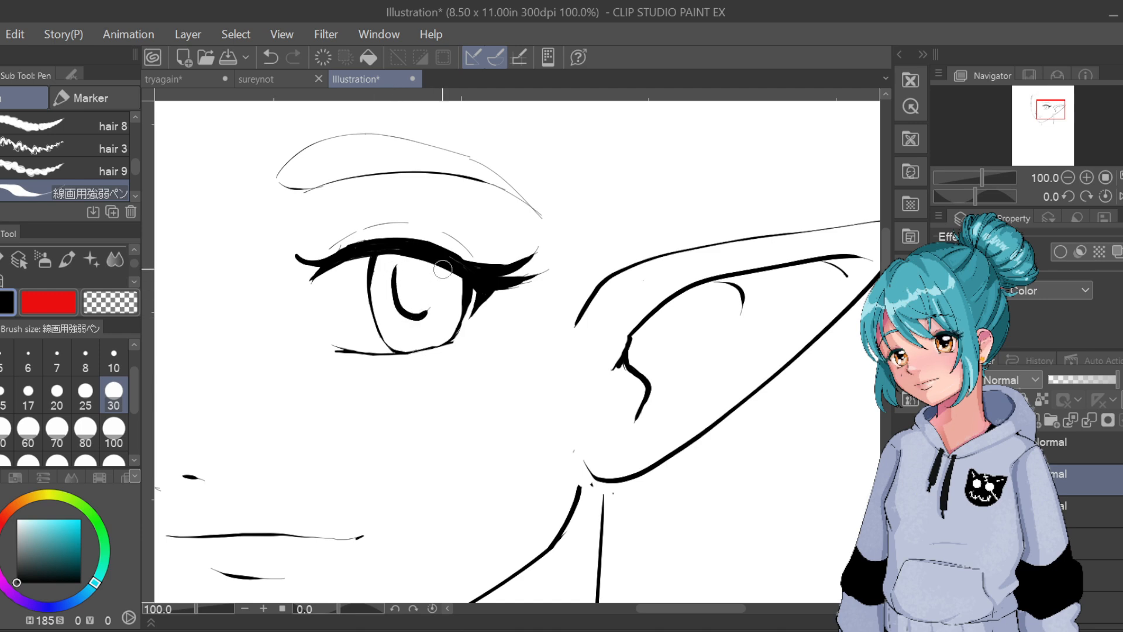
pyautogui.hotkey('ctrl', 'z')
pyautogui.moveTo(396, 261)
pyautogui.mouseDown()
pyautogui.moveTo(398, 312)
pyautogui.moveTo(424, 325)
pyautogui.moveTo(447, 289)
pyautogui.mouseUp()
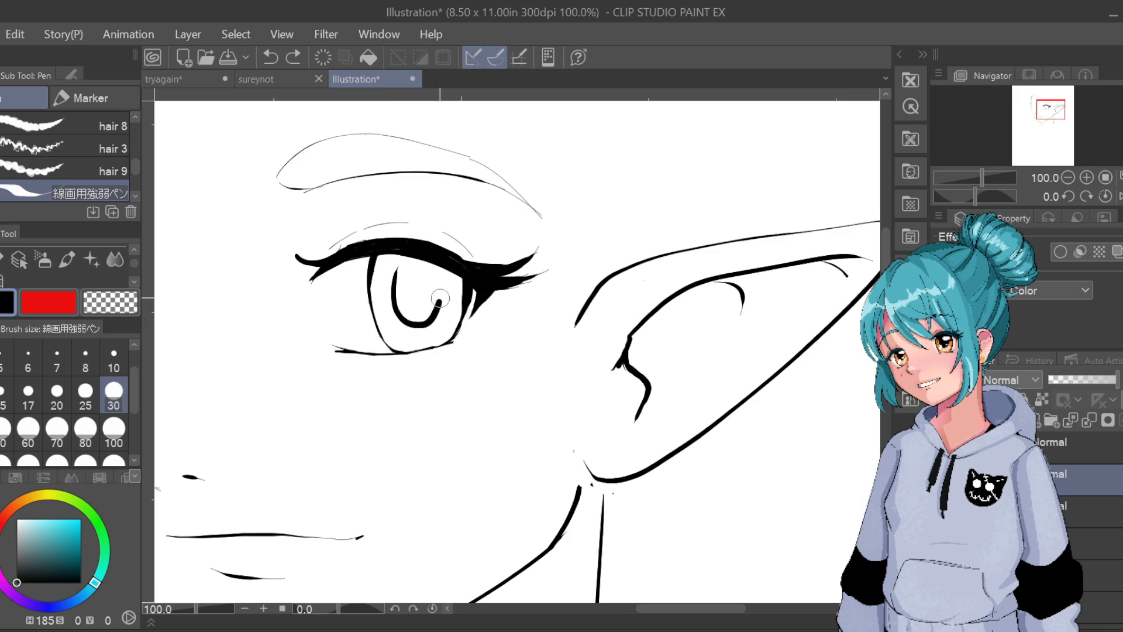
pyautogui.hotkey('ctrl', 'z')
pyautogui.moveTo(395, 265)
pyautogui.mouseDown()
pyautogui.moveTo(404, 311)
pyautogui.moveTo(434, 314)
pyautogui.moveTo(442, 276)
pyautogui.moveTo(395, 273)
pyautogui.moveTo(397, 306)
pyautogui.moveTo(423, 316)
pyautogui.moveTo(442, 294)
pyautogui.moveTo(397, 271)
pyautogui.moveTo(403, 312)
pyautogui.moveTo(426, 318)
pyautogui.moveTo(442, 297)
pyautogui.moveTo(447, 270)
pyautogui.mouseUp()
pyautogui.hotkey('ctrl', 'z')
pyautogui.hotkey('ctrl', 'z')
pyautogui.hotkey('ctrl', 'z')
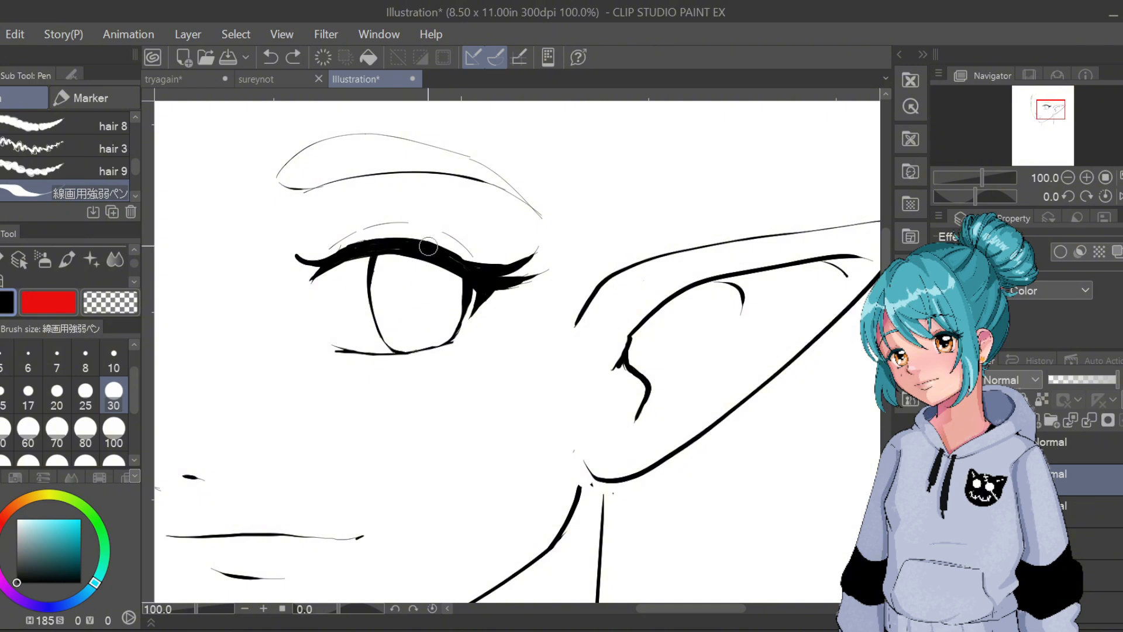
# Draw a solid black oval pupil beneath the upper lid with the Milli pen marker at size 30
pyautogui.click(90, 97)
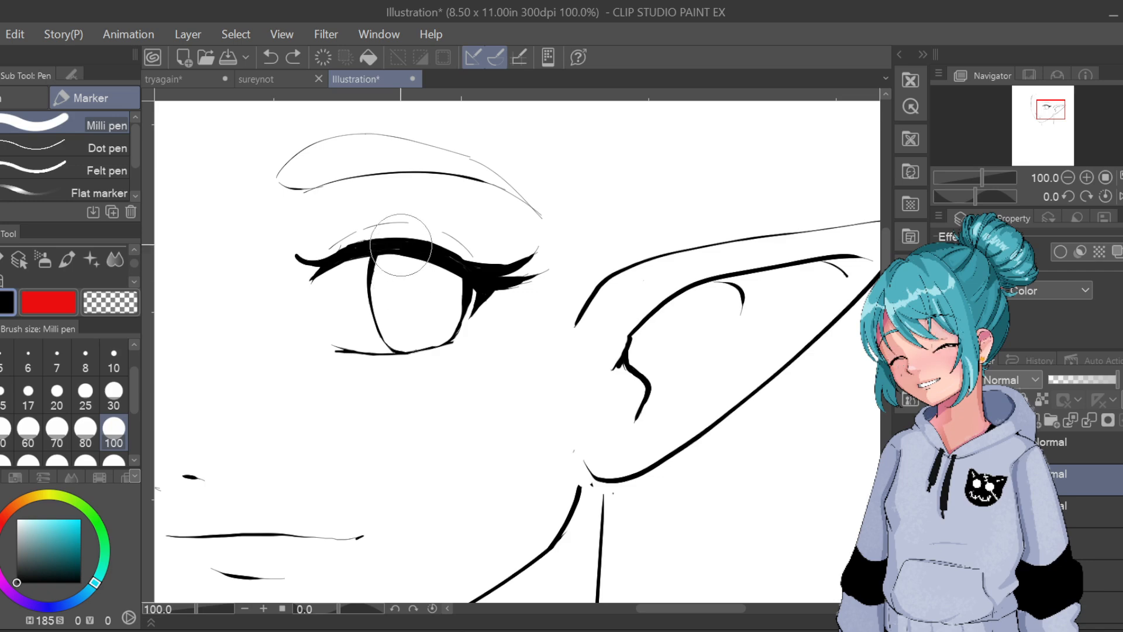
pyautogui.click(114, 395)
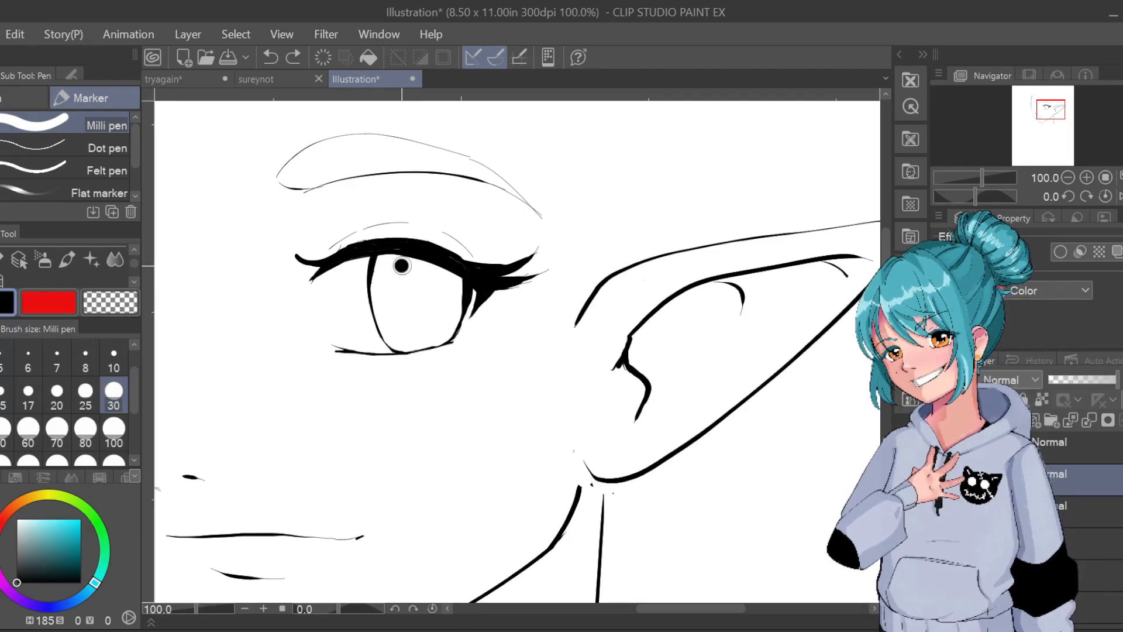
pyautogui.moveTo(401, 261)
pyautogui.mouseDown()
pyautogui.moveTo(403, 307)
pyautogui.moveTo(417, 316)
pyautogui.mouseUp()
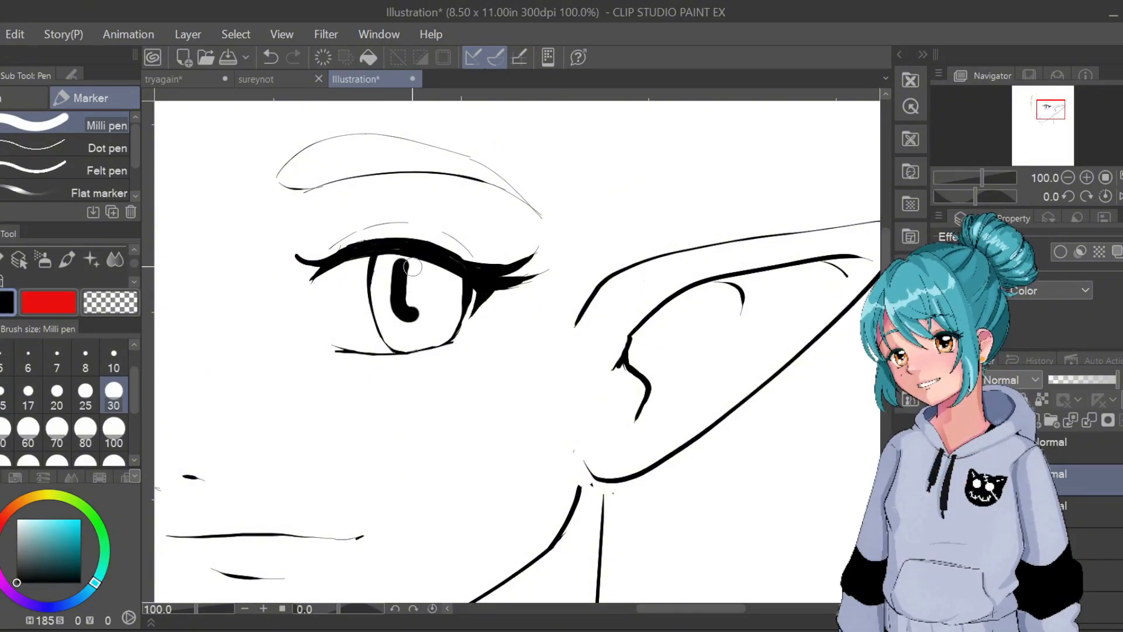
pyautogui.hotkey('ctrl', 'z')
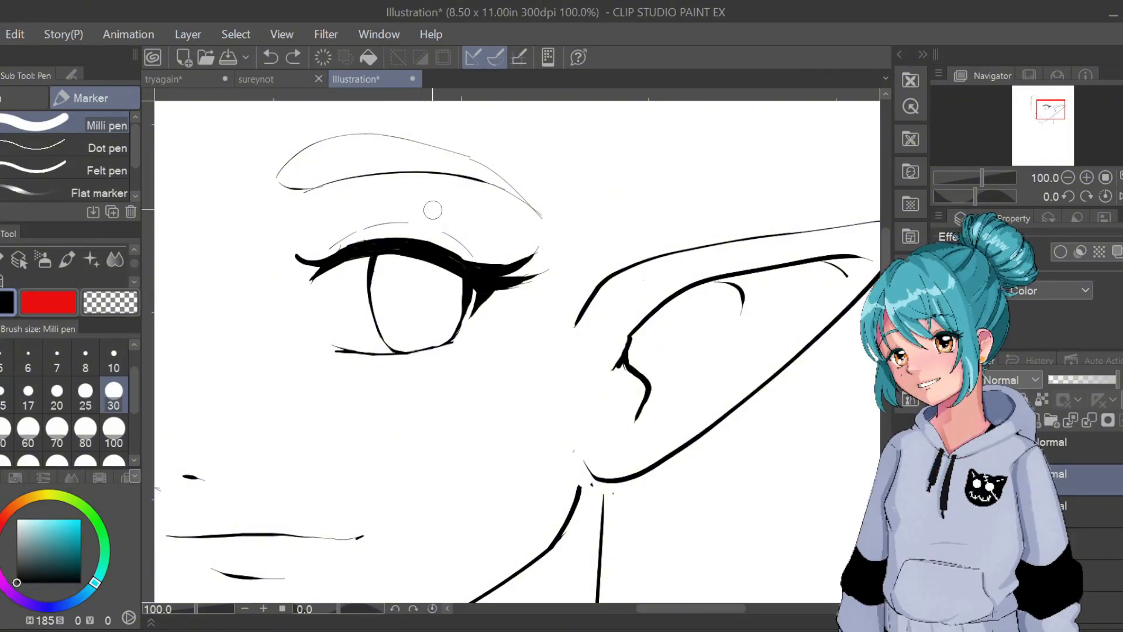
pyautogui.moveTo(400, 263)
pyautogui.mouseDown()
pyautogui.moveTo(419, 315)
pyautogui.moveTo(427, 270)
pyautogui.moveTo(414, 264)
pyautogui.moveTo(407, 277)
pyautogui.moveTo(416, 307)
pyautogui.moveTo(400, 295)
pyautogui.moveTo(413, 315)
pyautogui.moveTo(429, 305)
pyautogui.moveTo(429, 265)
pyautogui.moveTo(417, 263)
pyautogui.moveTo(408, 292)
pyautogui.moveTo(427, 283)
pyautogui.moveTo(418, 297)
pyautogui.moveTo(425, 248)
pyautogui.mouseUp()
pyautogui.hotkey('ctrl', 'z')
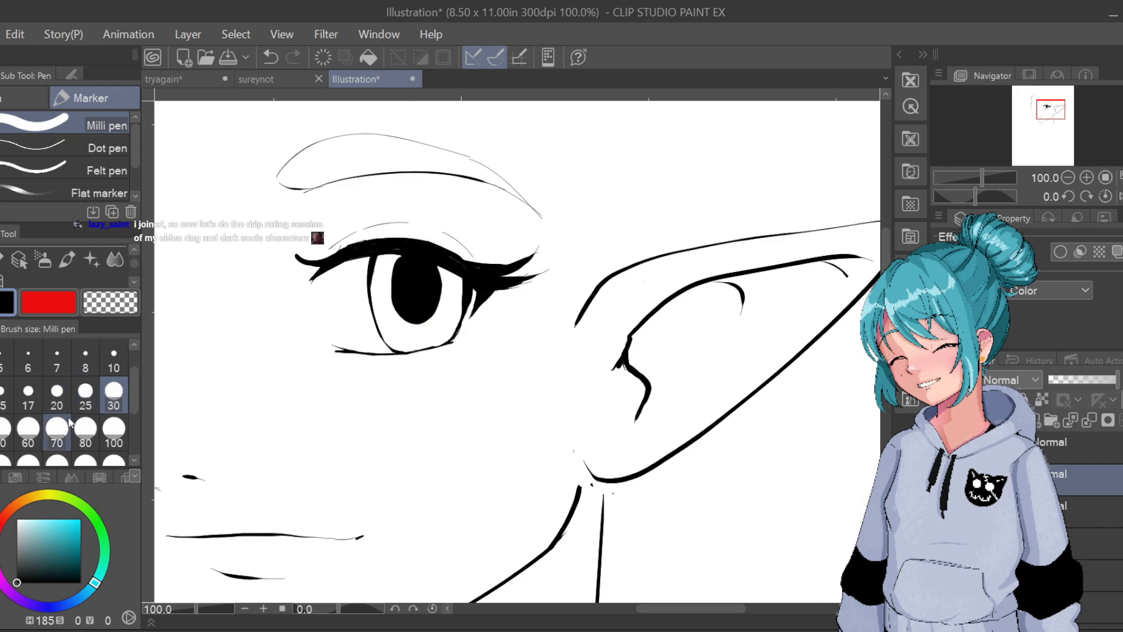
# Reduce the Milli pen to size 17 and blacken the top of the iris beneath the upper lashes
pyautogui.click(32, 391)
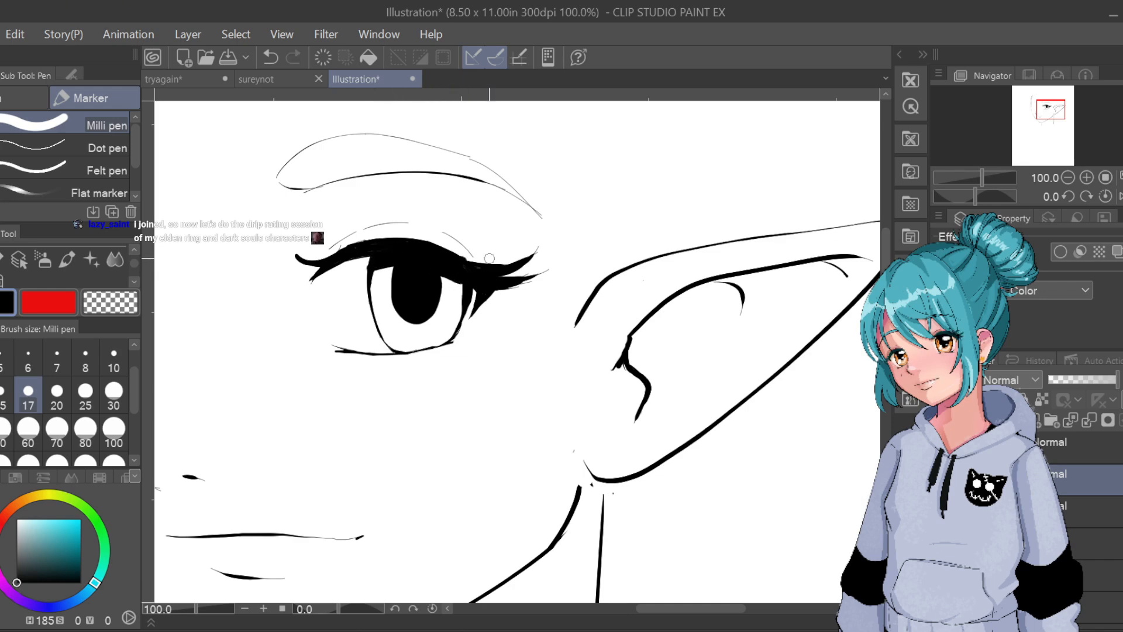
pyautogui.hotkey('ctrl', 'z')
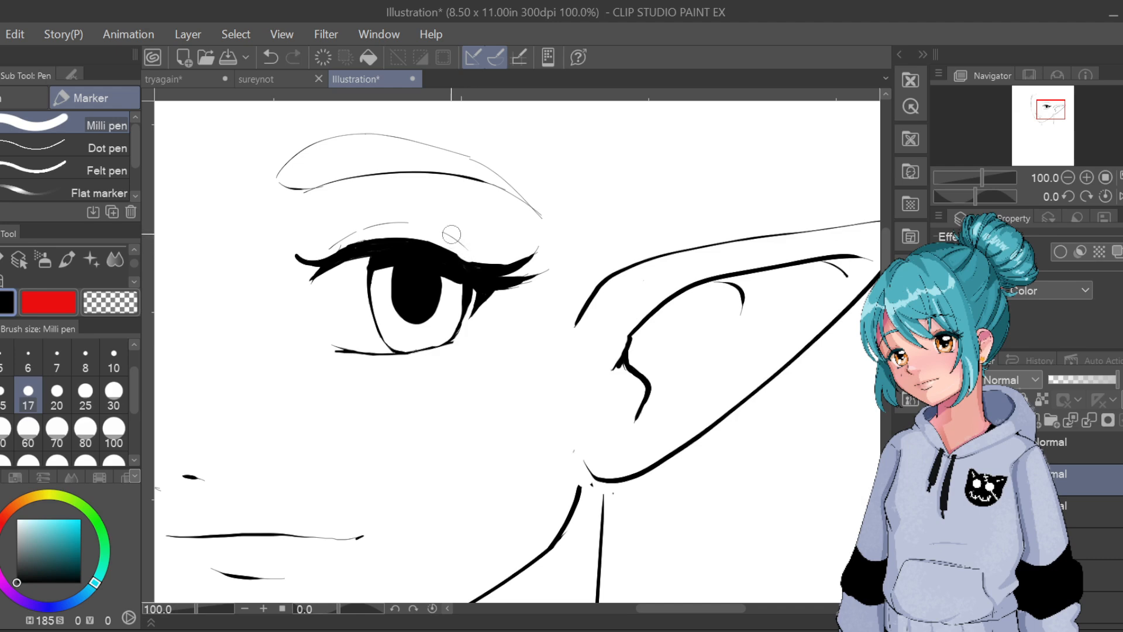
pyautogui.moveTo(473, 258); pyautogui.dragTo(475, 260)
pyautogui.moveTo(375, 257)
pyautogui.mouseDown()
pyautogui.moveTo(369, 282)
pyautogui.moveTo(374, 246)
pyautogui.mouseUp()
pyautogui.hotkey('ctrl', 'z')
# Refine the iris's side edges with the line pen and add fine strokes inside its outer edge
pyautogui.click(35, 94)
pyautogui.moveTo(365, 278); pyautogui.dragTo(370, 300)
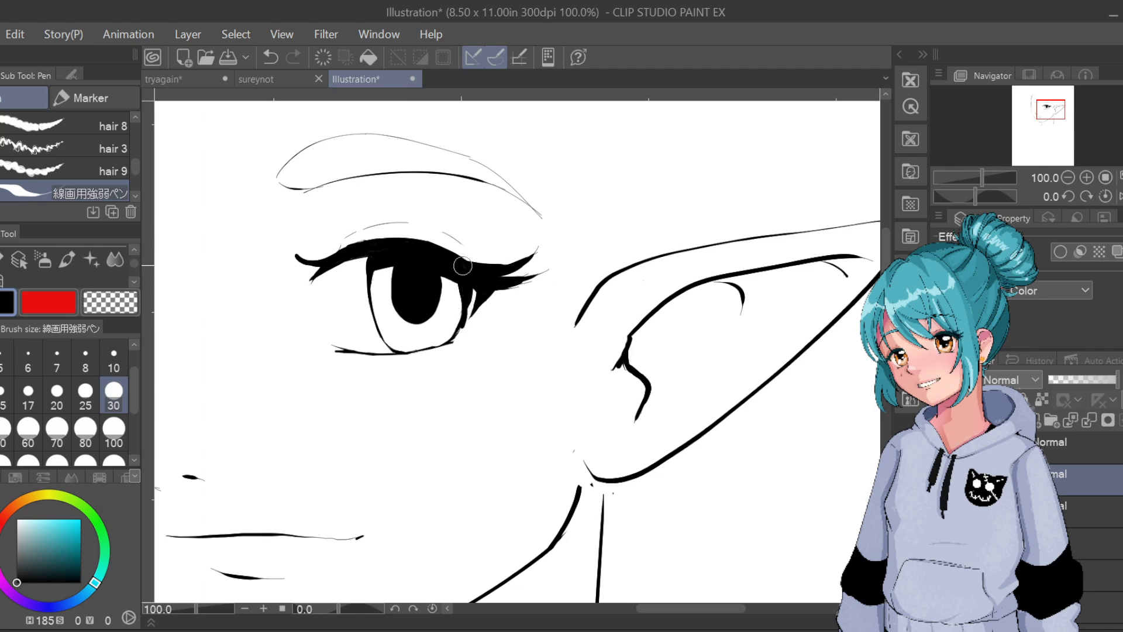
pyautogui.hotkey('ctrl', 'z')
pyautogui.moveTo(461, 283); pyautogui.dragTo(455, 326)
pyautogui.hotkey('ctrl', 'z')
pyautogui.scroll(-3, 481, 240)
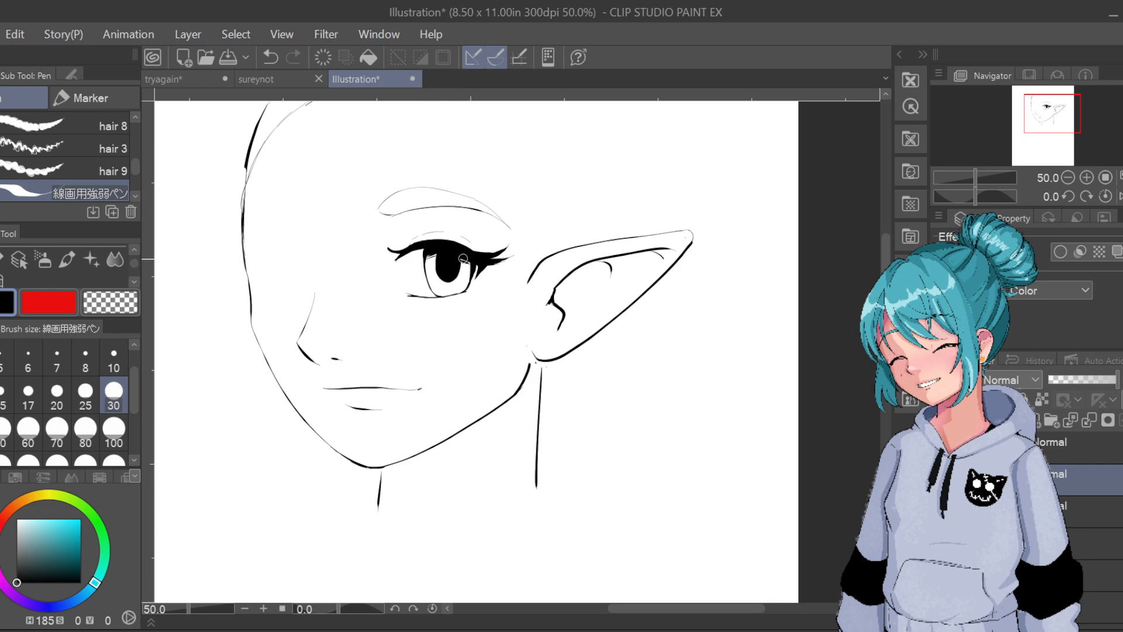
pyautogui.hotkey('ctrl', 'z')
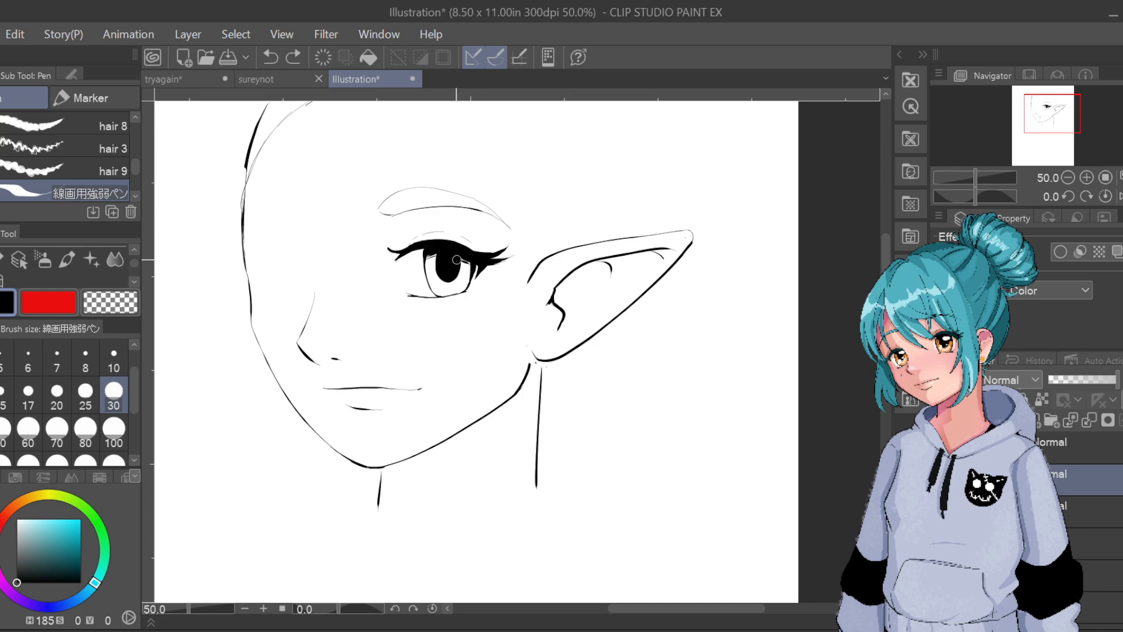
pyautogui.hotkey('ctrl', 'y')
# Merge the ear and facial line-art layers, and rework the small lash at the near eye's inner corner
pyautogui.rightClick(991, 447)
pyautogui.click(1054, 469)
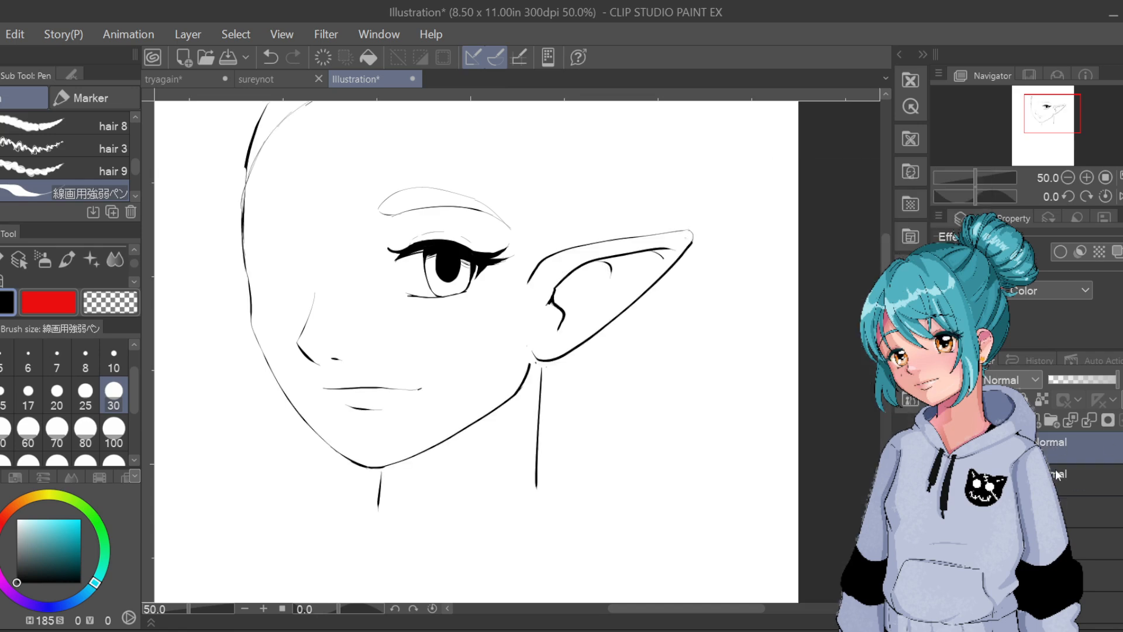
pyautogui.rightClick(1050, 458)
pyautogui.click(995, 534)
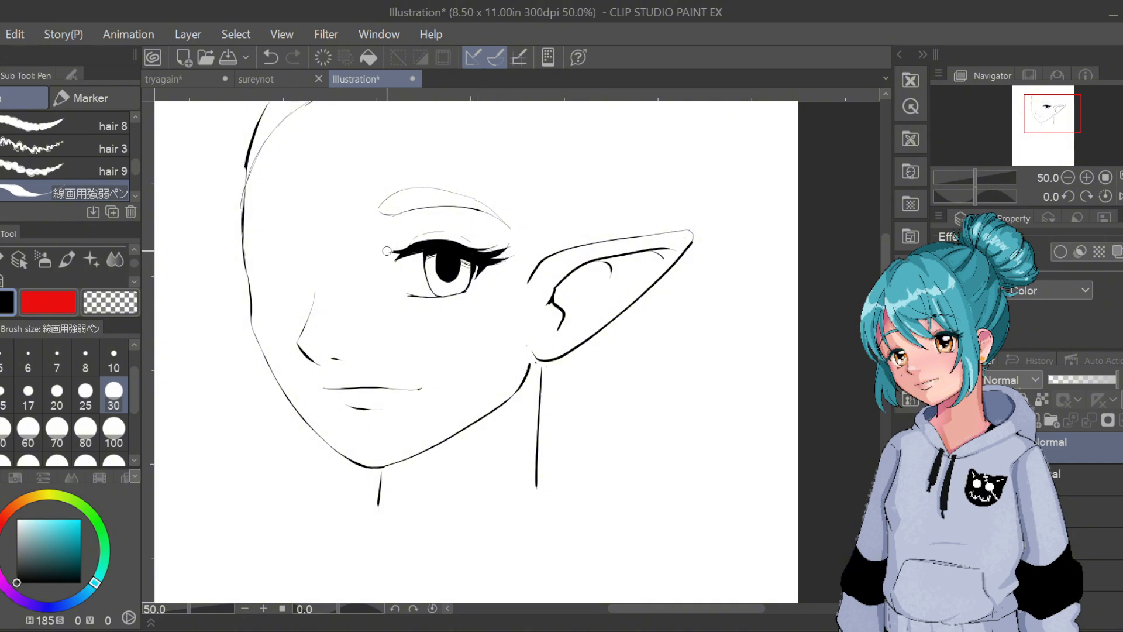
pyautogui.hotkey('ctrl', 'z')
pyautogui.moveTo(398, 249); pyautogui.dragTo(385, 252)
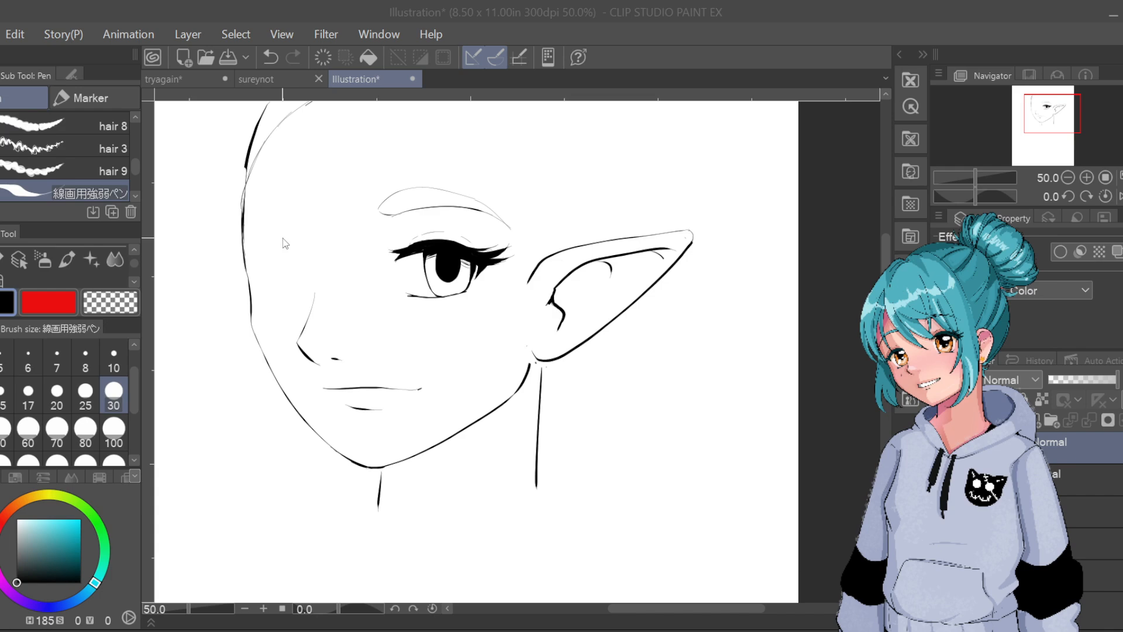
# Draw the far eye's upper lid as a thin arc from the face contour toward the nose bridge, redrawing until the curve fits
pyautogui.moveTo(251, 272); pyautogui.dragTo(279, 267)
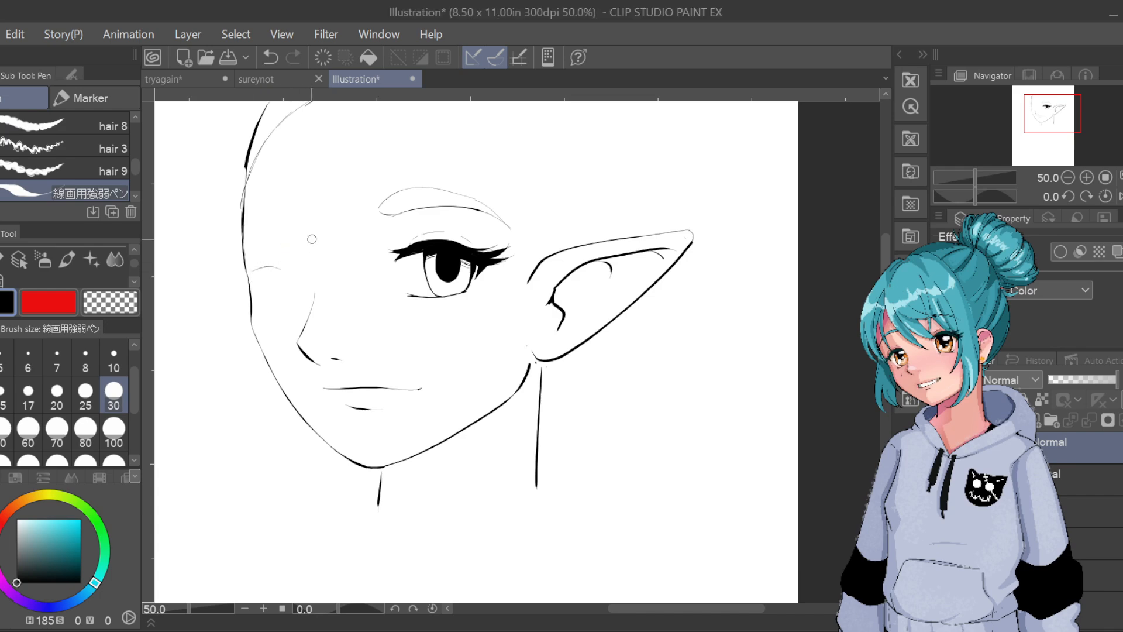
pyautogui.hotkey('ctrl', 'z')
pyautogui.hotkey('ctrl', 'y')
pyautogui.hotkey('ctrl', 'z')
pyautogui.moveTo(247, 262)
pyautogui.mouseDown()
pyautogui.moveTo(298, 257)
pyautogui.moveTo(283, 253)
pyautogui.moveTo(300, 262)
pyautogui.mouseUp()
pyautogui.hotkey('ctrl', 'z')
pyautogui.hotkey('ctrl', 'z')
pyautogui.hotkey('ctrl', 'z')
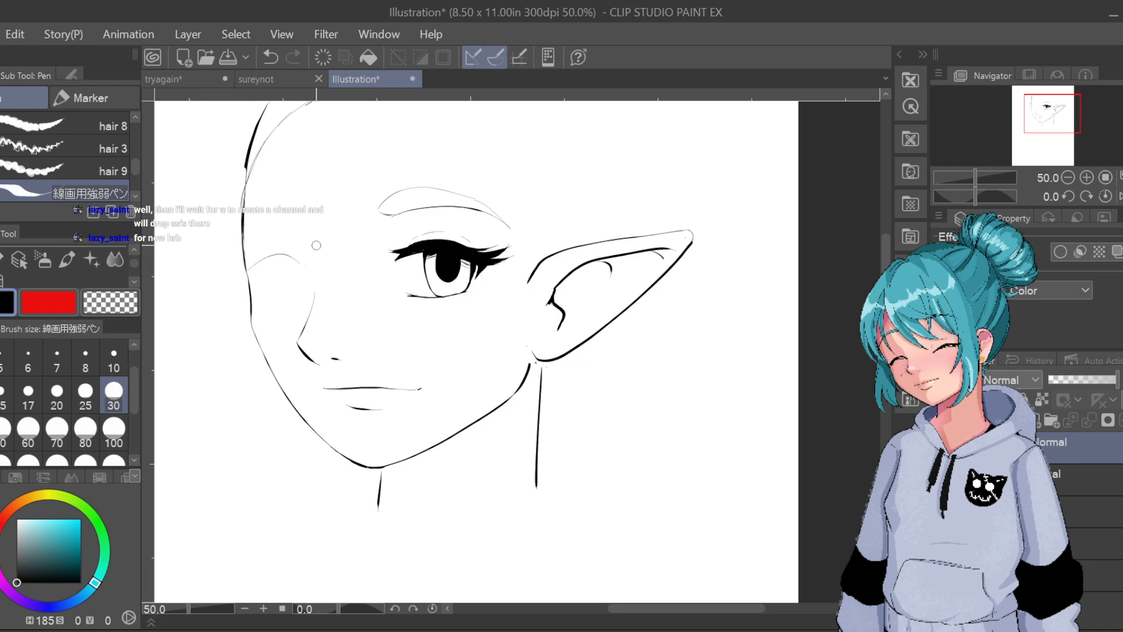
pyautogui.hotkey('ctrl', 'z')
pyautogui.moveTo(247, 271)
pyautogui.mouseDown()
pyautogui.moveTo(294, 256)
pyautogui.moveTo(316, 276)
pyautogui.mouseUp()
pyautogui.hotkey('ctrl', 'z')
pyautogui.hotkey('ctrl', 'z')
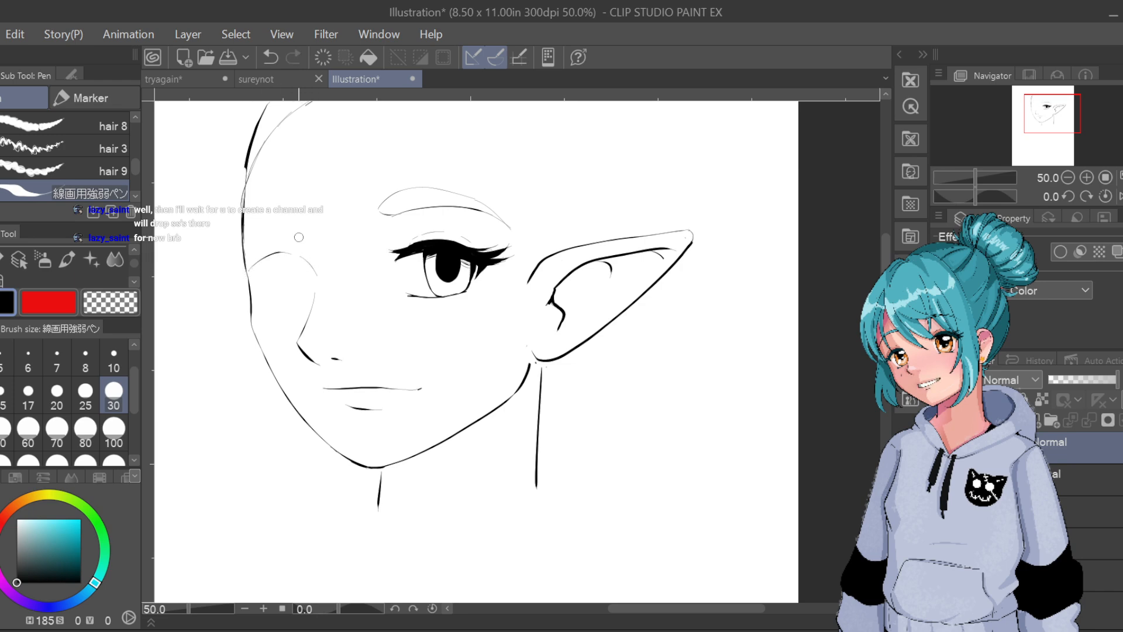
pyautogui.hotkey('ctrl', 'z')
pyautogui.hotkey('ctrl', 'z')
pyautogui.moveTo(246, 271)
pyautogui.mouseDown()
pyautogui.moveTo(293, 251)
pyautogui.moveTo(315, 272)
pyautogui.mouseUp()
pyautogui.hotkey('ctrl', 'z')
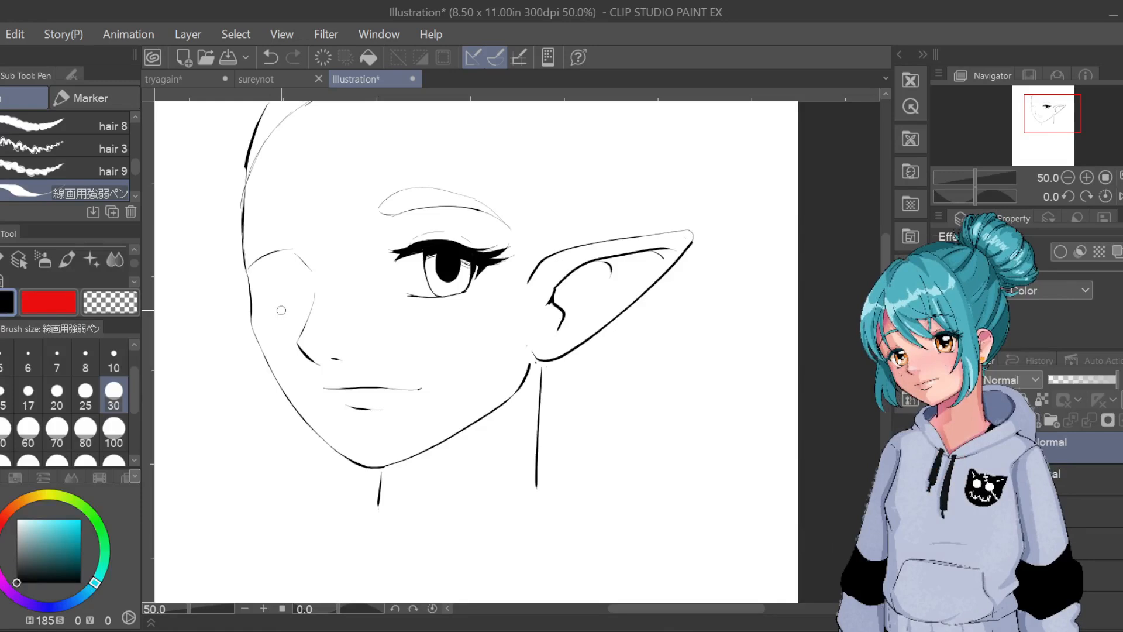
# Draw the far eye's lower lid as a shallow curve from the face contour toward the nose
pyautogui.moveTo(253, 308); pyautogui.dragTo(314, 297)
pyautogui.hotkey('ctrl', 'z')
pyautogui.hotkey('ctrl', 'z')
pyautogui.hotkey('ctrl', 'z')
pyautogui.scroll(-1, 332, 269)
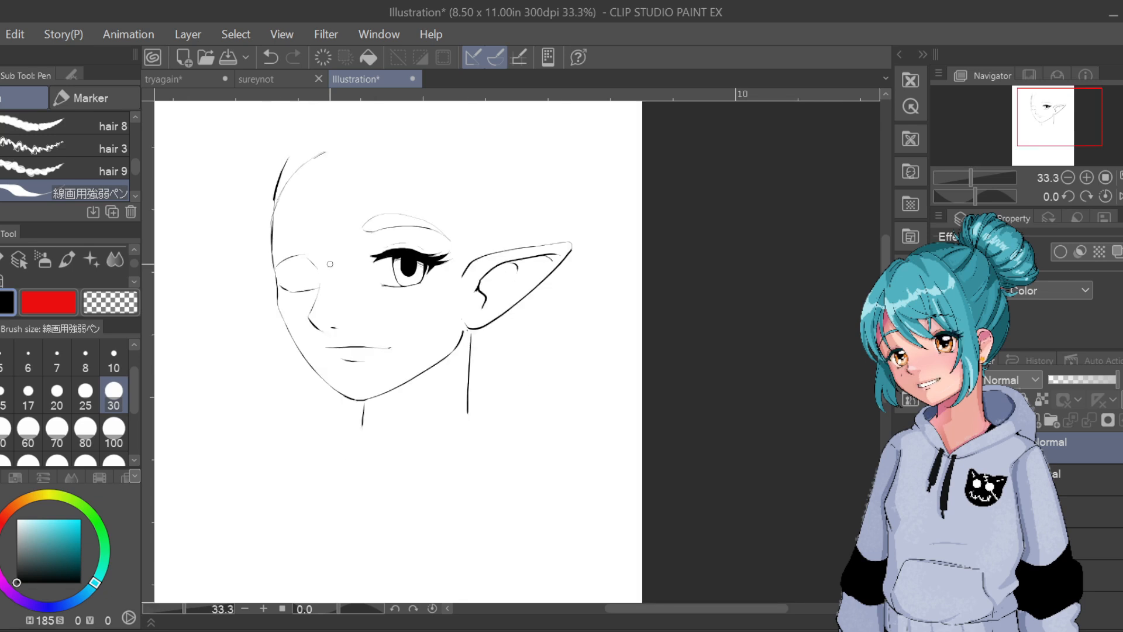
pyautogui.hotkey('ctrl', 'z')
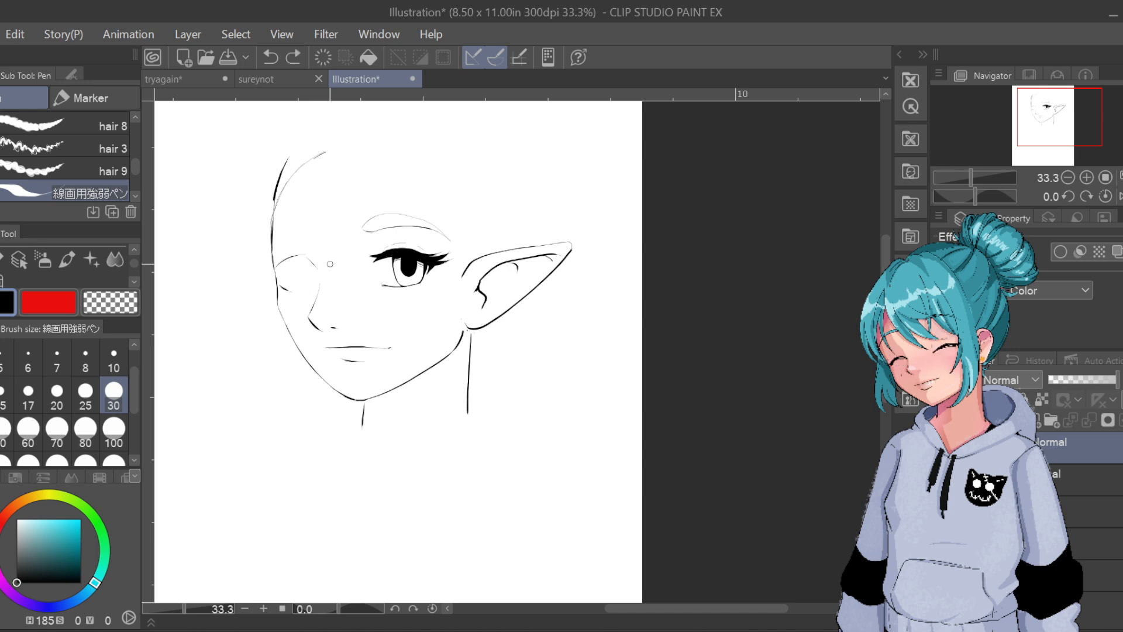
pyautogui.moveTo(279, 281); pyautogui.dragTo(316, 283)
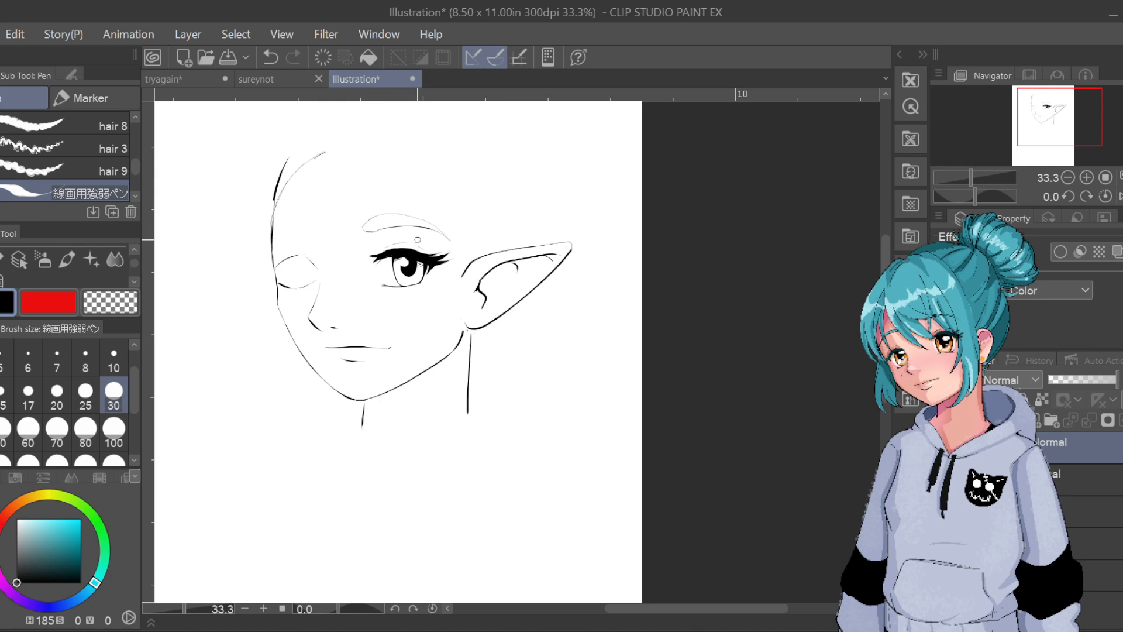
# Paint a small oval white highlight in the upper-left part of the near eye's pupil
pyautogui.hotkey('ctrl', 'z')
pyautogui.hotkey('ctrl', 'y')
pyautogui.hotkey('ctrl', 'z')
pyautogui.hotkey('ctrl', 'y')
pyautogui.hotkey('ctrl', 'y')
pyautogui.hotkey('ctrl', 'z')
pyautogui.hotkey('ctrl', 'y')
pyautogui.scroll(2, 486, 189)
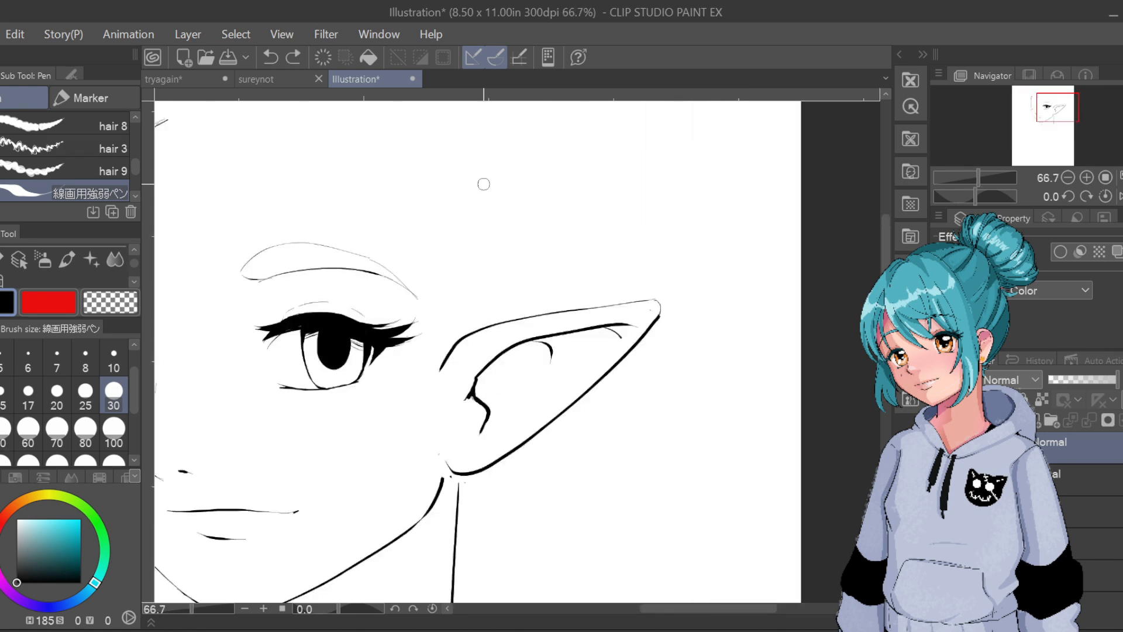
pyautogui.moveTo(325, 335); pyautogui.dragTo(324, 339)
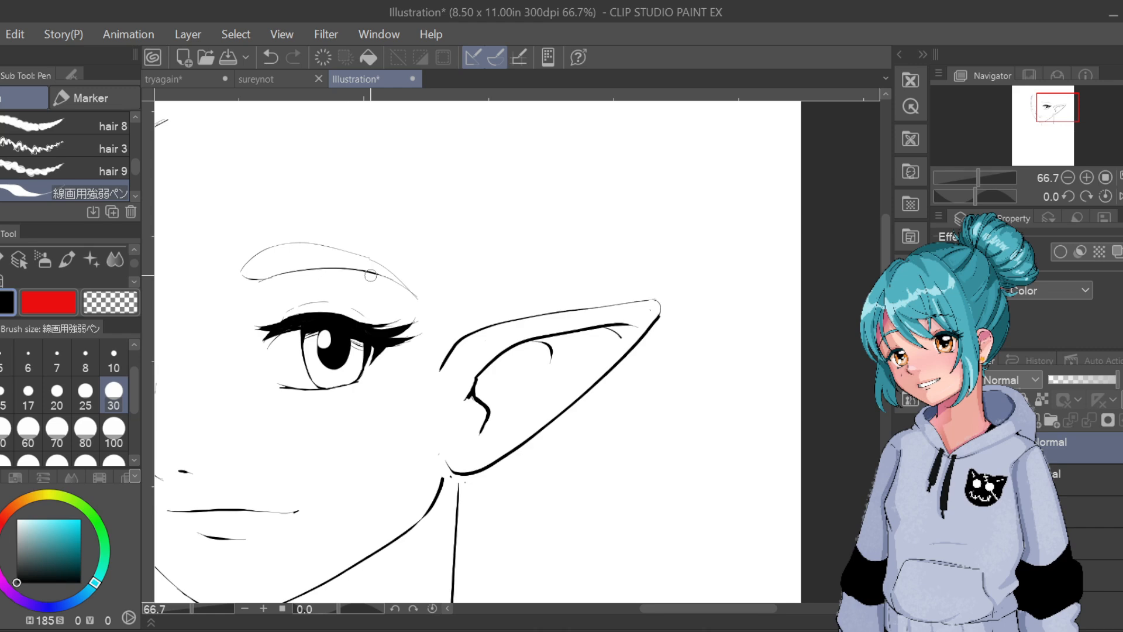
pyautogui.scroll(-3, 370, 281)
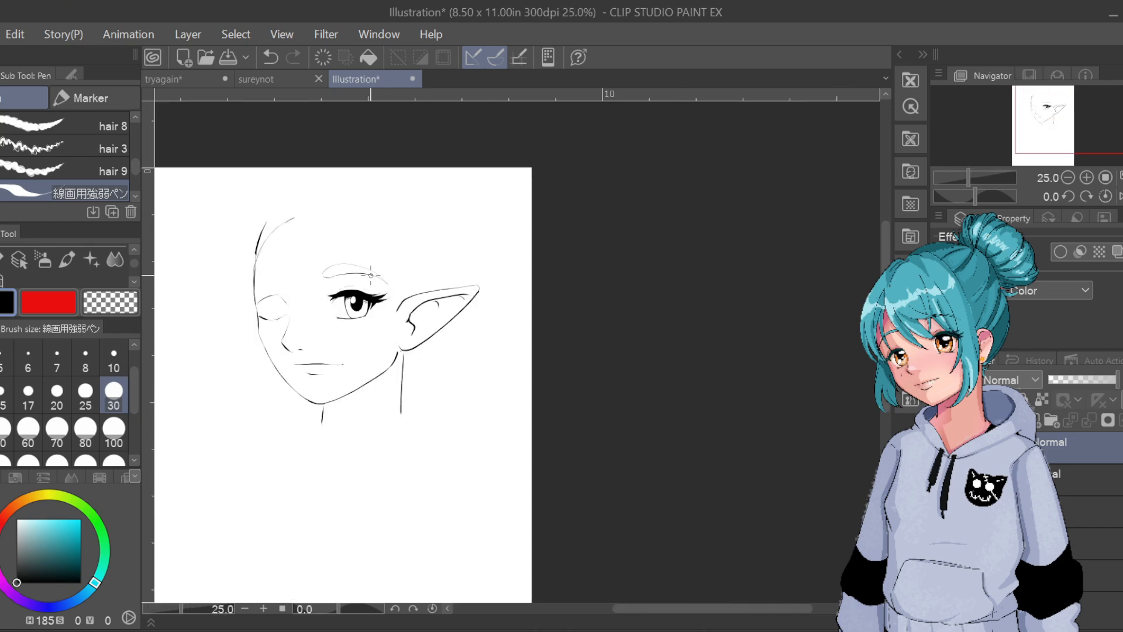
pyautogui.scroll(2, 370, 279)
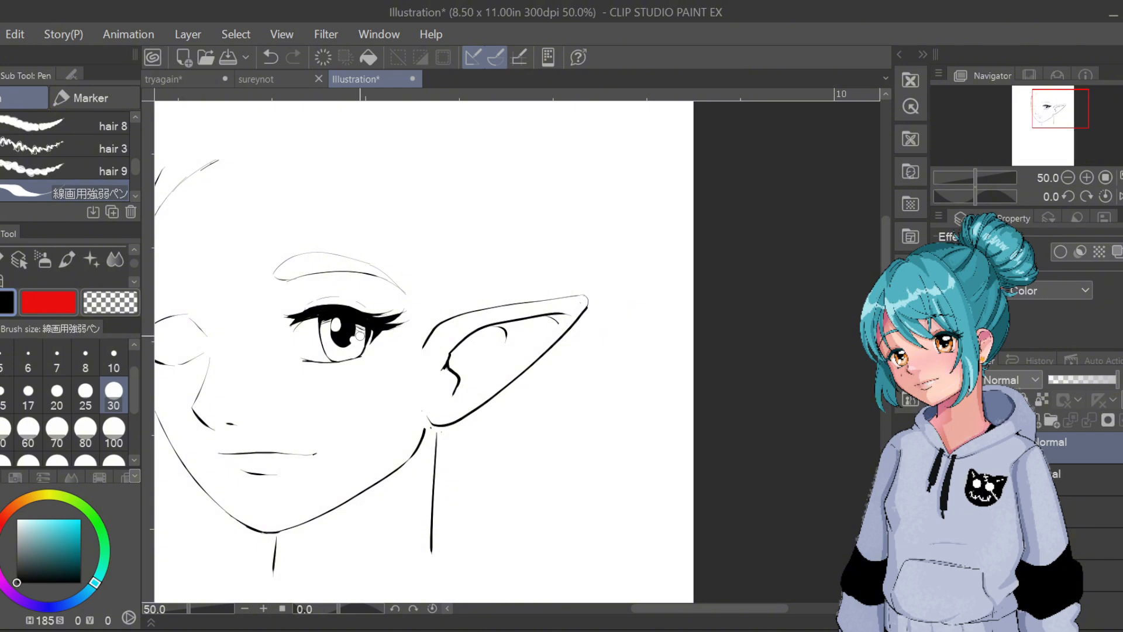
# Add a second, smaller highlight at the lower-right edge of the near eye's pupil
pyautogui.hotkey('ctrl', 'z')
pyautogui.moveTo(355, 340); pyautogui.dragTo(357, 340)
pyautogui.scroll(-4, 381, 306)
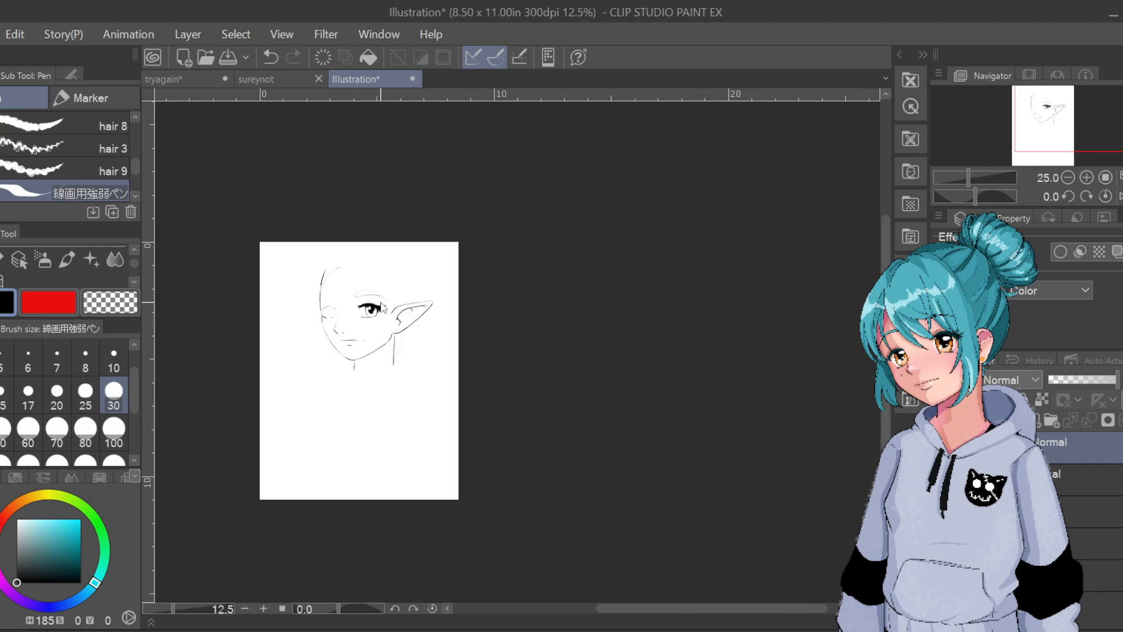
pyautogui.scroll(2, 381, 304)
pyautogui.moveTo(381, 302)
pyautogui.mouseDown()
pyautogui.moveTo(609, 467)
pyautogui.moveTo(704, 462)
pyautogui.moveTo(637, 388)
pyautogui.mouseUp()
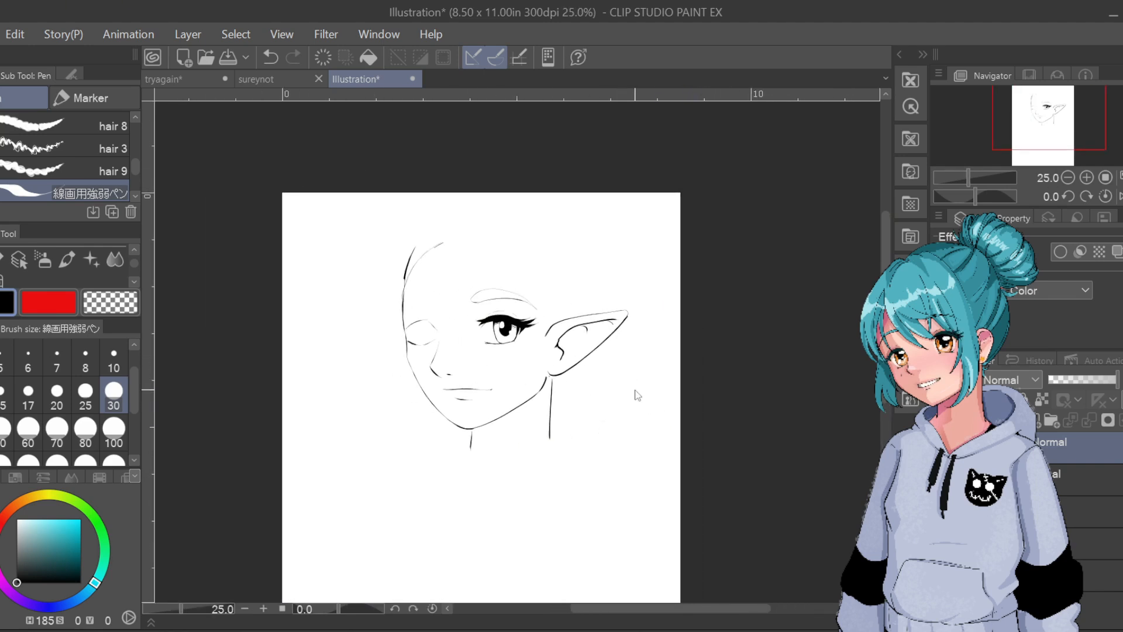
# Go over the far eye's upper lid with a heavier tapered line following the thin arc
pyautogui.scroll(2, 635, 389)
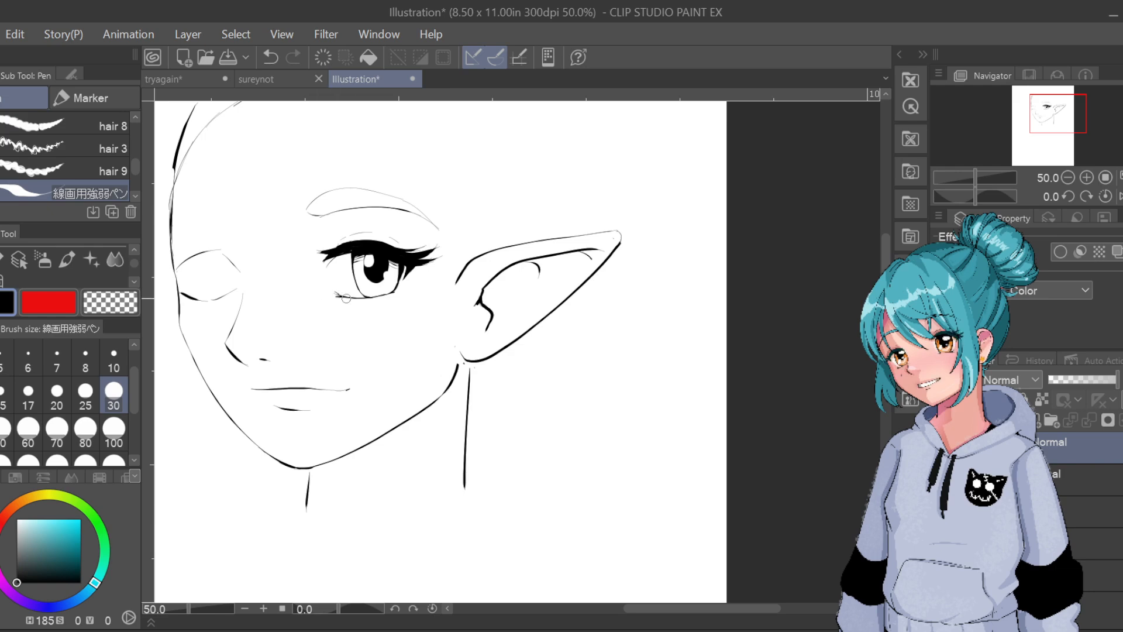
pyautogui.hotkey('ctrl', 'z')
pyautogui.moveTo(176, 269); pyautogui.dragTo(242, 259)
pyautogui.hotkey('ctrl', 'z')
pyautogui.moveTo(174, 270)
pyautogui.mouseDown()
pyautogui.moveTo(194, 258)
pyautogui.moveTo(240, 260)
pyautogui.mouseUp()
pyautogui.hotkey('ctrl', 'z')
pyautogui.moveTo(175, 271)
pyautogui.mouseDown()
pyautogui.moveTo(217, 252)
pyautogui.moveTo(241, 271)
pyautogui.mouseUp()
pyautogui.hotkey('ctrl', 'z')
# Ink the far eye's outer corner with dark lash strokes flicking past the face contour
pyautogui.moveTo(157, 270); pyautogui.dragTo(177, 261)
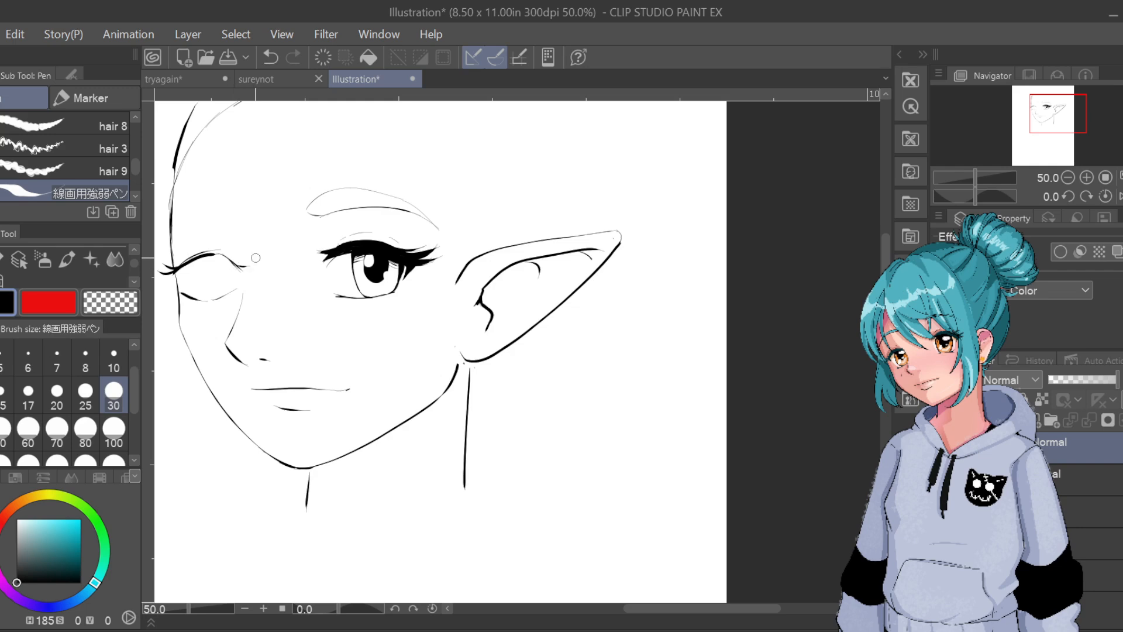
pyautogui.hotkey('ctrl', 'z')
pyautogui.moveTo(192, 264); pyautogui.dragTo(174, 272)
pyautogui.scroll(2, 202, 239)
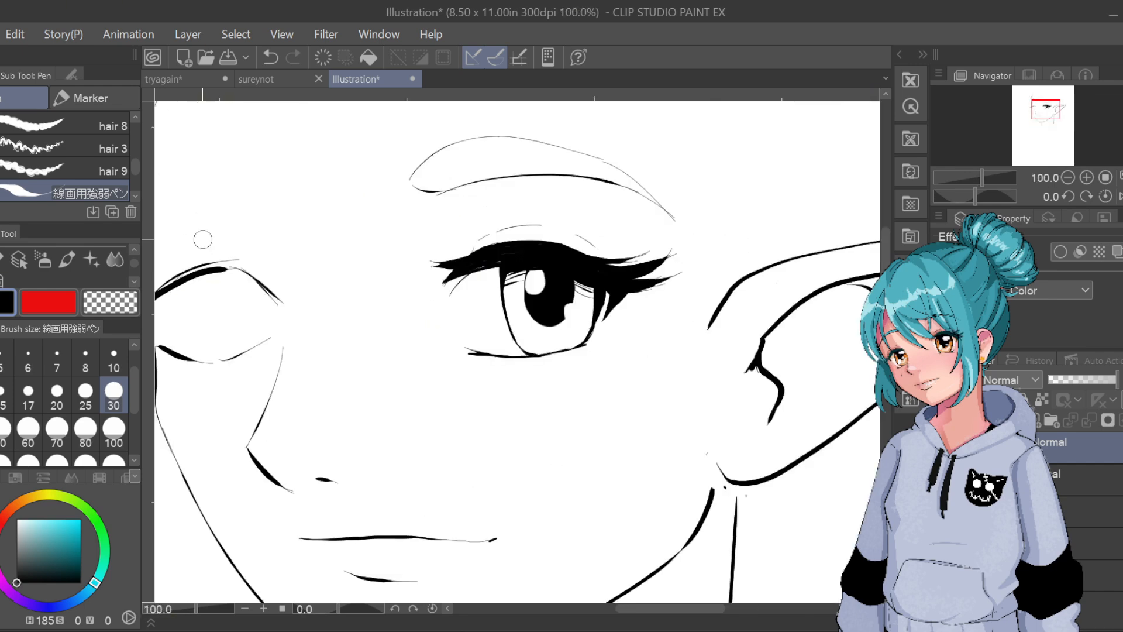
pyautogui.scroll(-3, 204, 244)
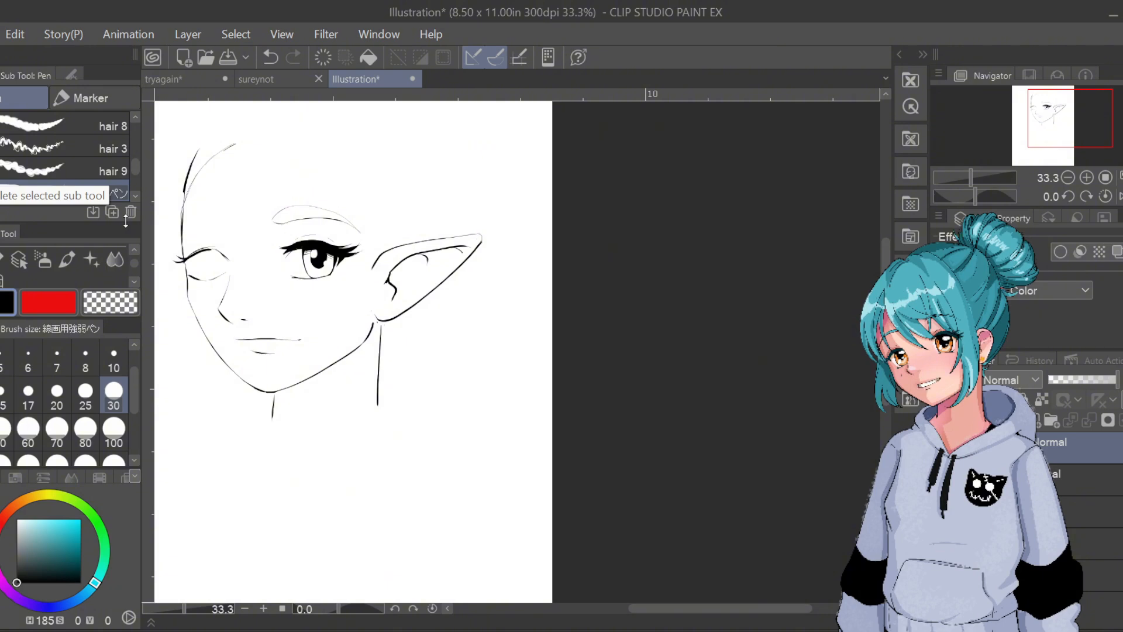
pyautogui.scroll(-1, 131, 275)
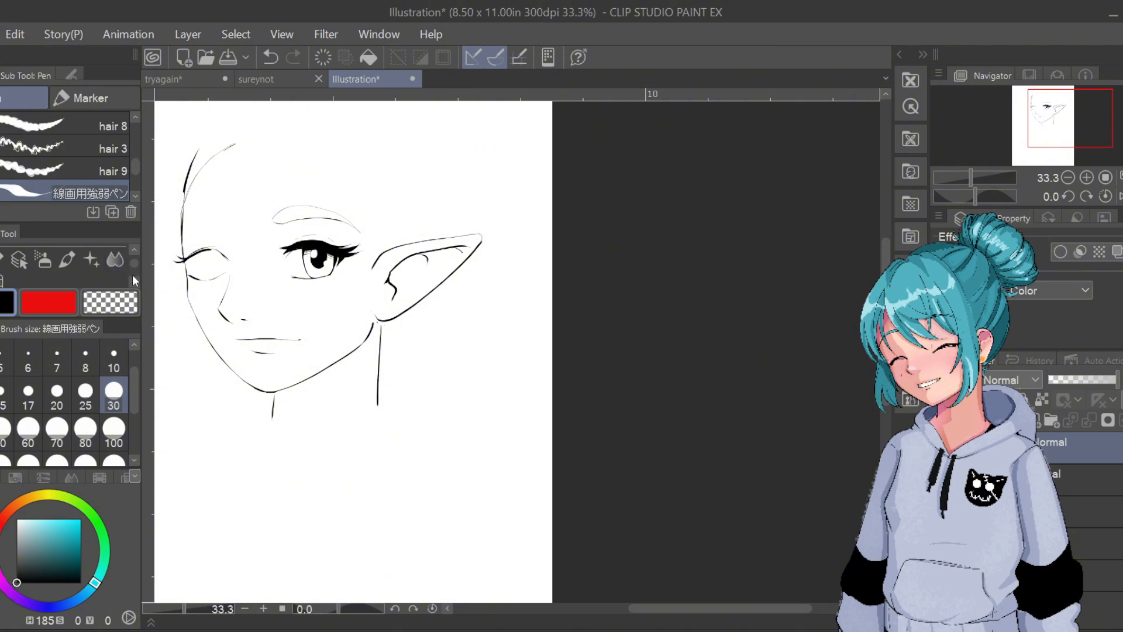
pyautogui.scroll(-1, 121, 262)
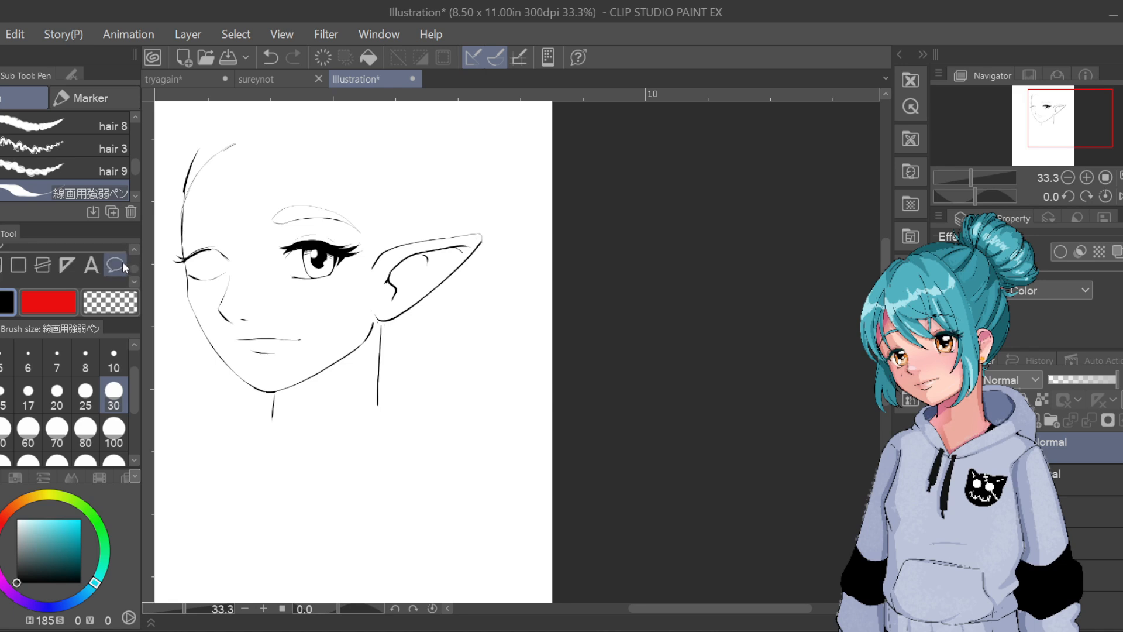
pyautogui.click(6, 261)
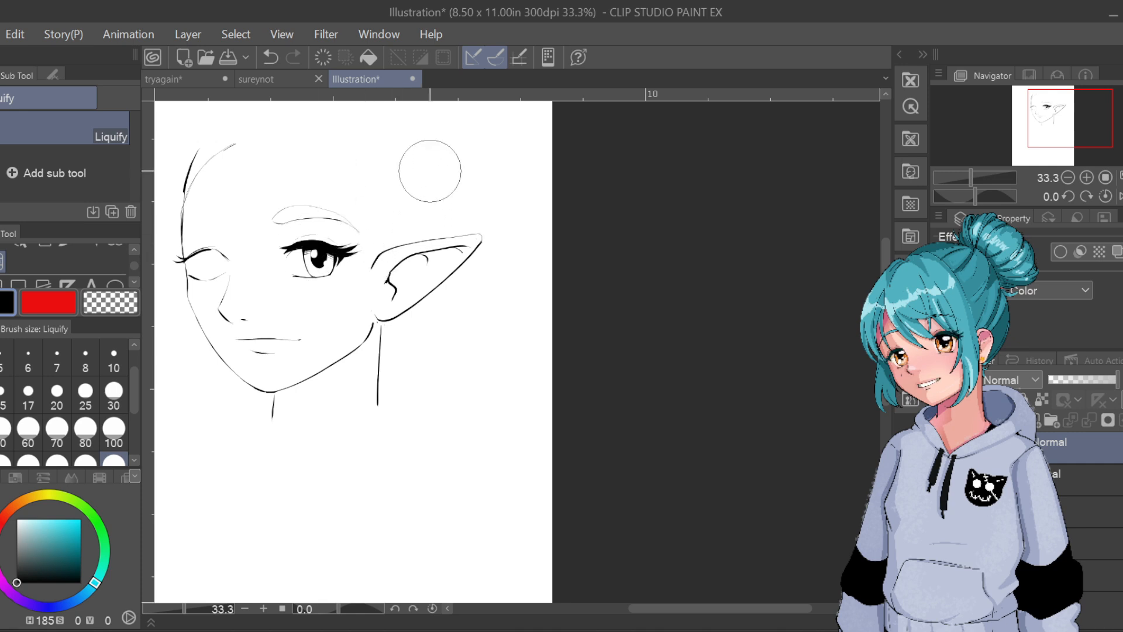
pyautogui.click(134, 249)
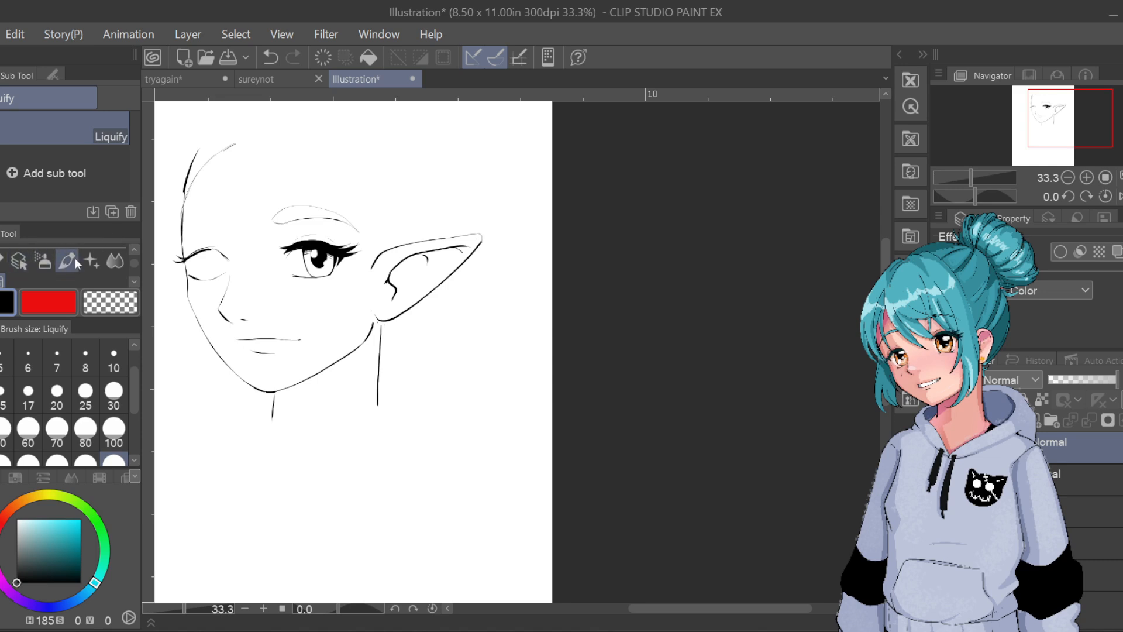
pyautogui.click(134, 283)
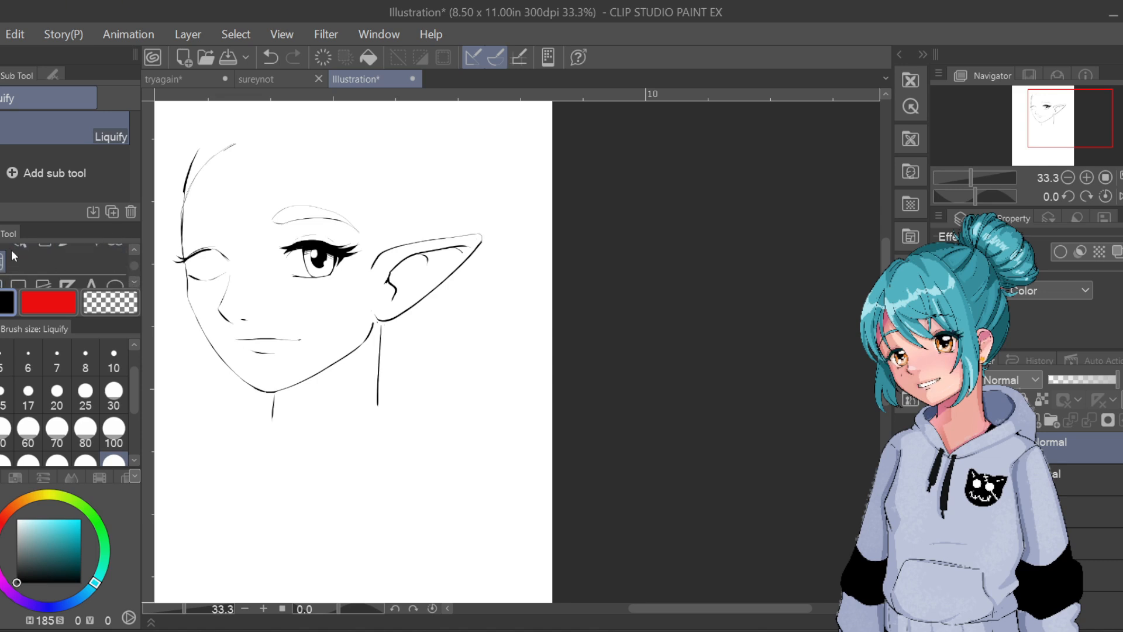
pyautogui.click(133, 249)
pyautogui.click(133, 249)
# Lasso the near eye without its eyebrow, then slightly reshape and reposition it with a free transform
pyautogui.press('m')
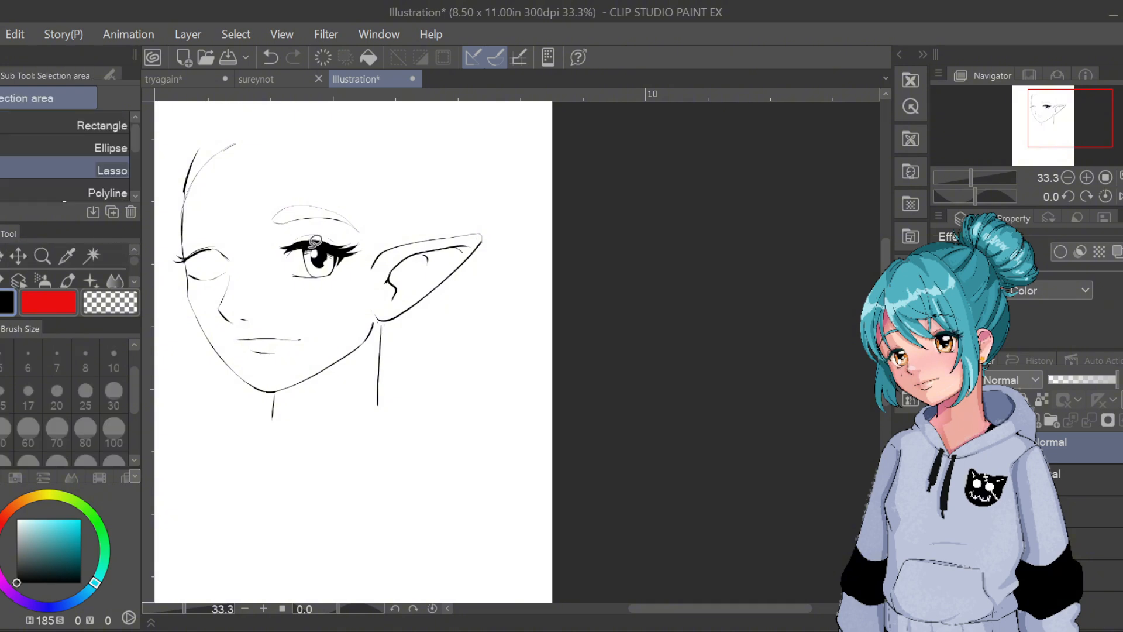
pyautogui.moveTo(280, 270)
pyautogui.mouseDown()
pyautogui.moveTo(312, 287)
pyautogui.moveTo(345, 279)
pyautogui.mouseUp()
pyautogui.moveTo(351, 225); pyautogui.dragTo(348, 227)
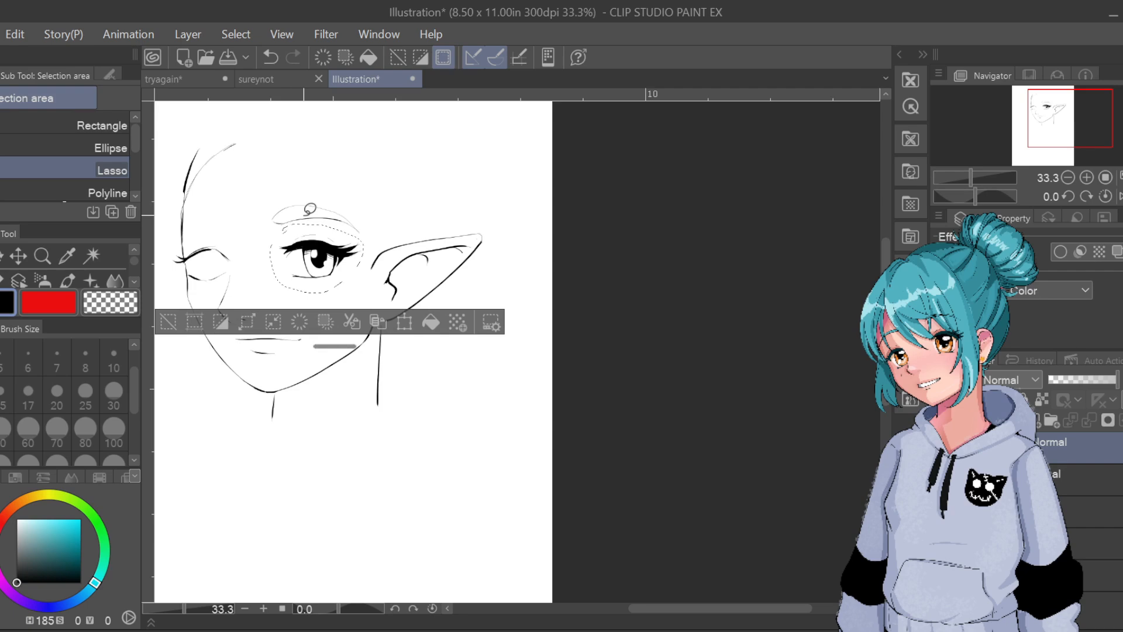
pyautogui.hotkey('ctrl', 't')
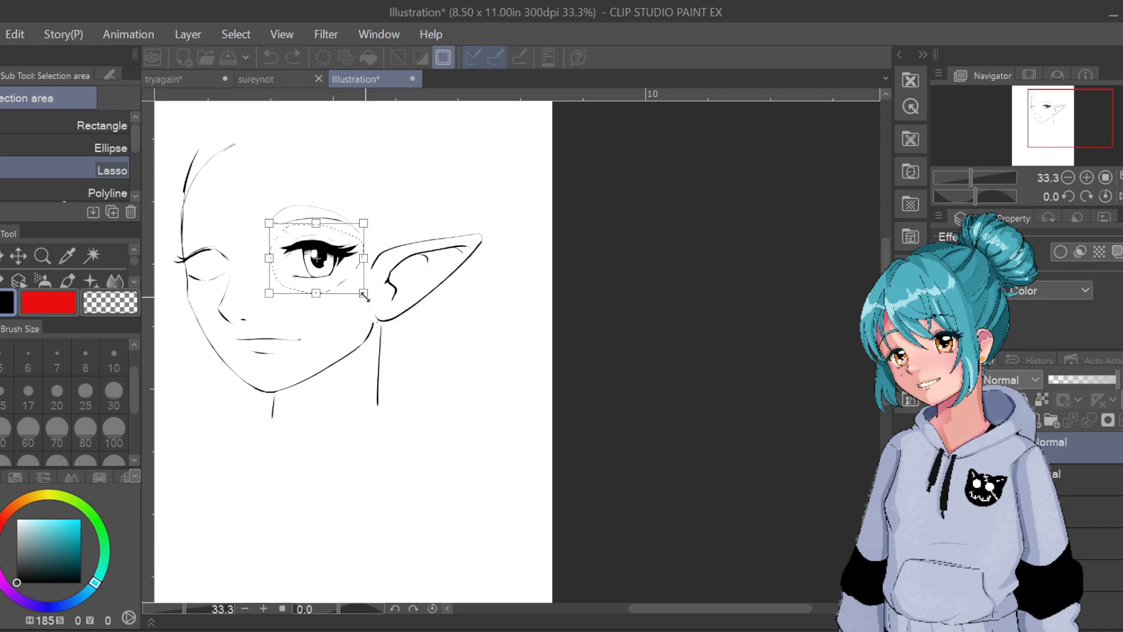
pyautogui.moveTo(366, 304); pyautogui.dragTo(365, 303)
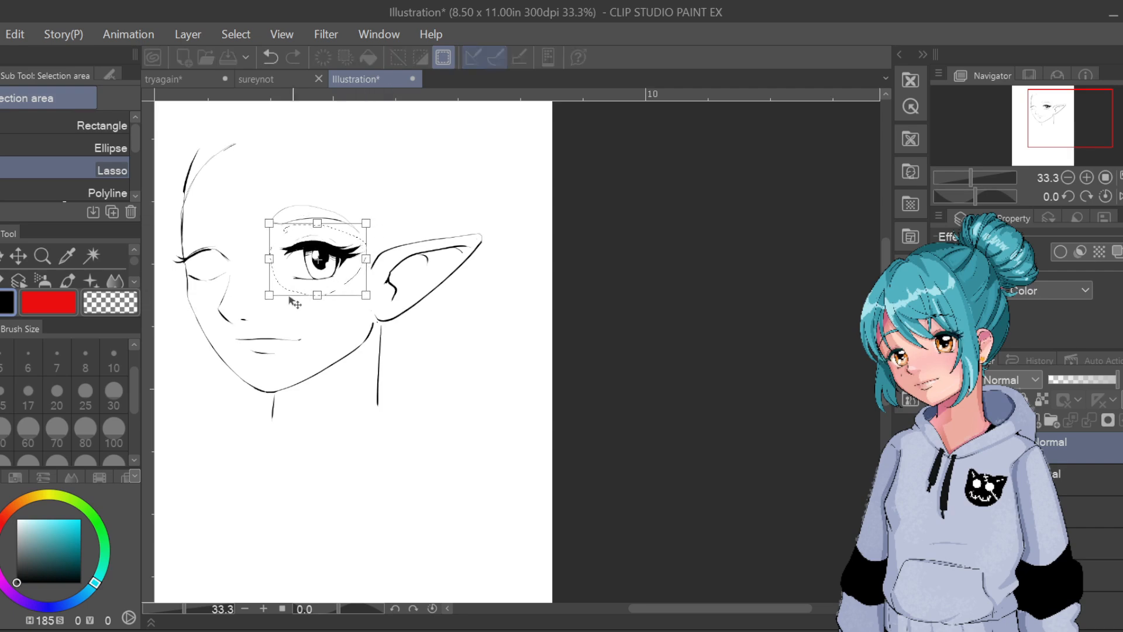
pyautogui.moveTo(267, 298); pyautogui.dragTo(266, 298)
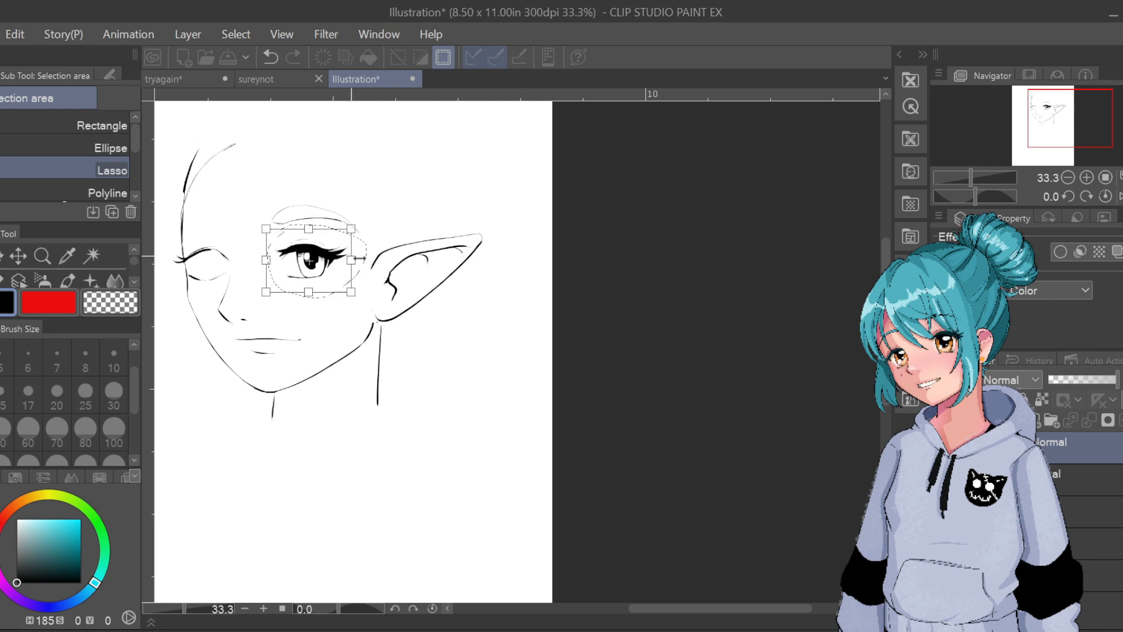
pyautogui.moveTo(357, 258); pyautogui.dragTo(367, 225)
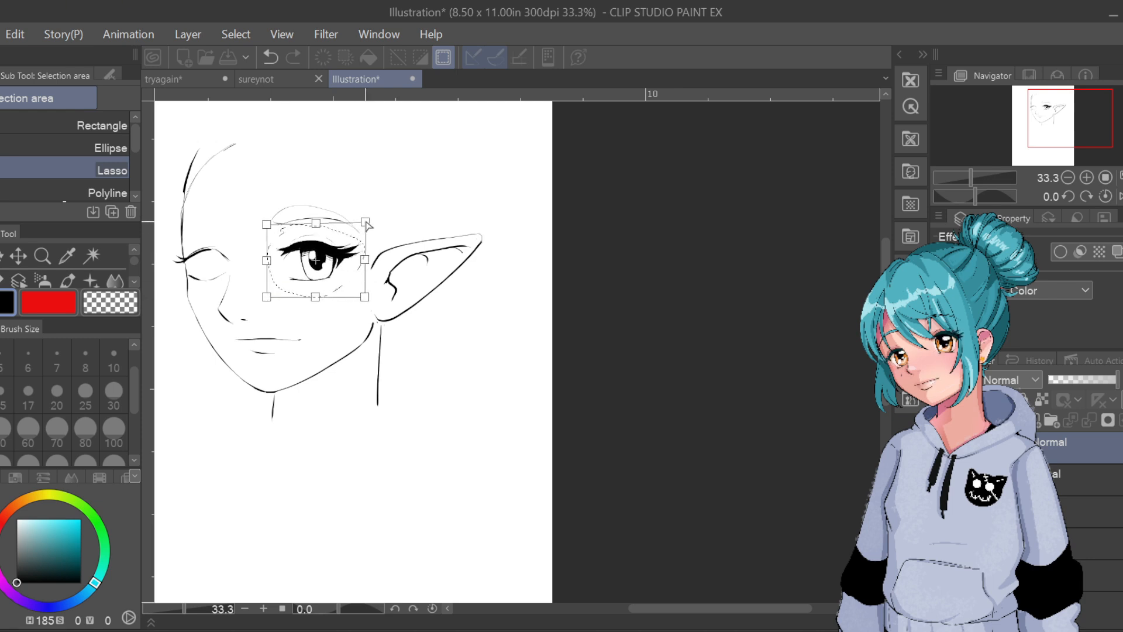
pyautogui.moveTo(275, 291); pyautogui.dragTo(271, 295)
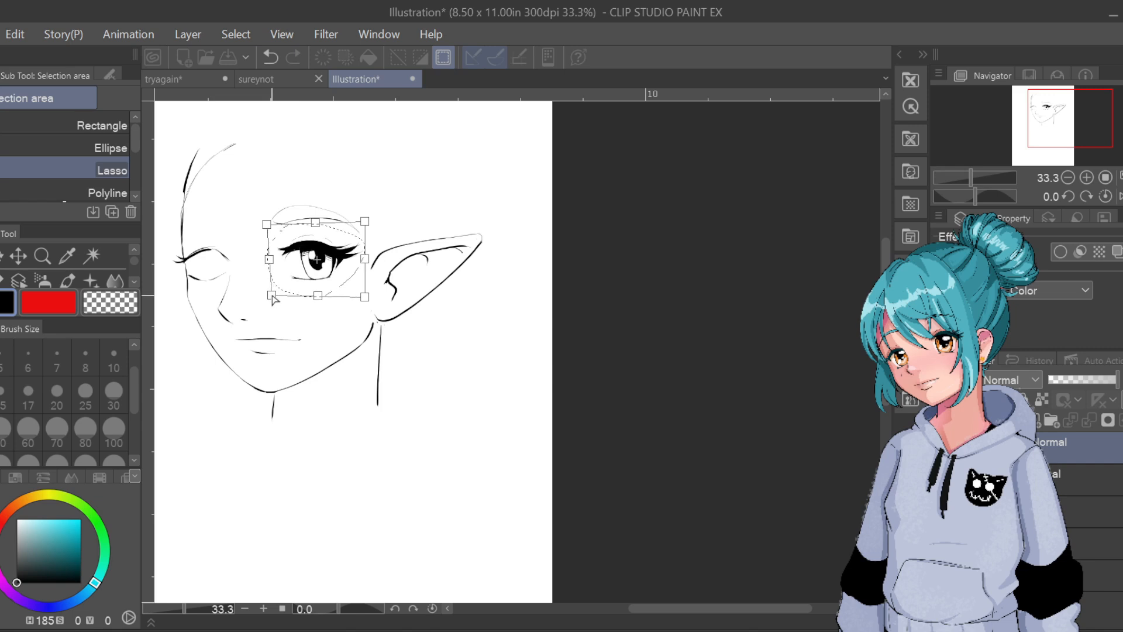
pyautogui.moveTo(364, 297); pyautogui.dragTo(367, 295)
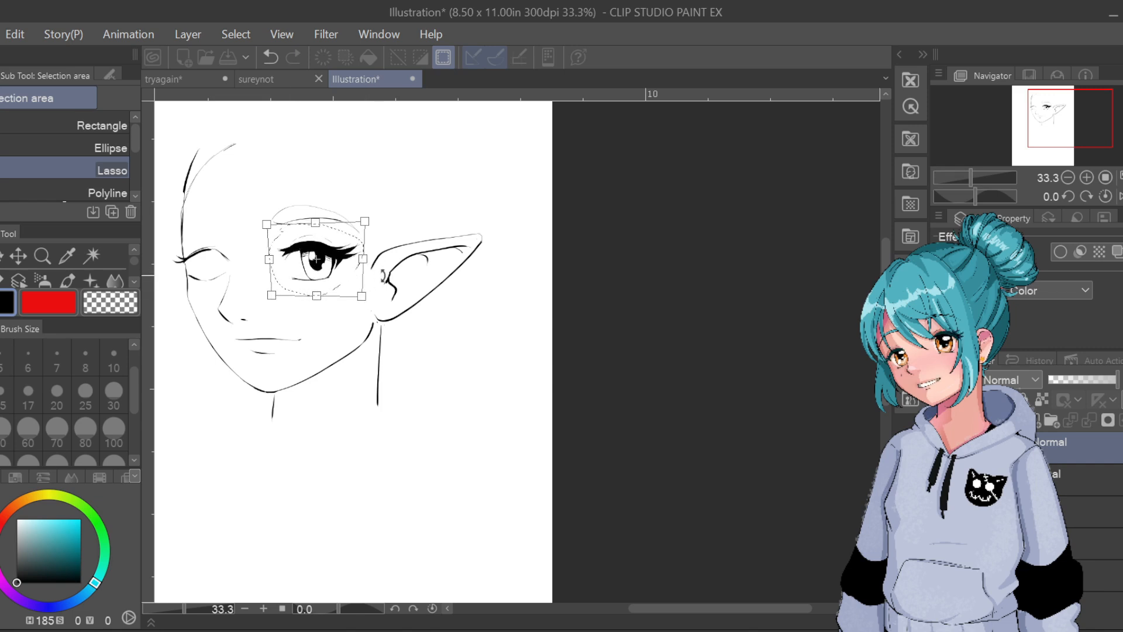
pyautogui.moveTo(364, 297); pyautogui.dragTo(365, 299)
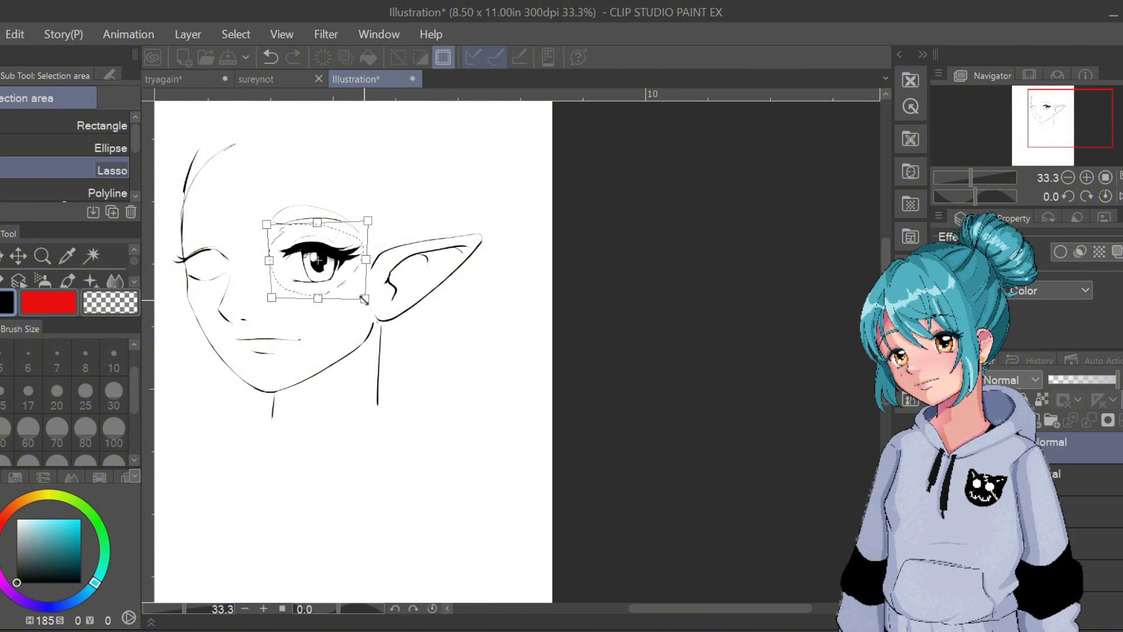
pyautogui.moveTo(342, 230); pyautogui.dragTo(345, 240)
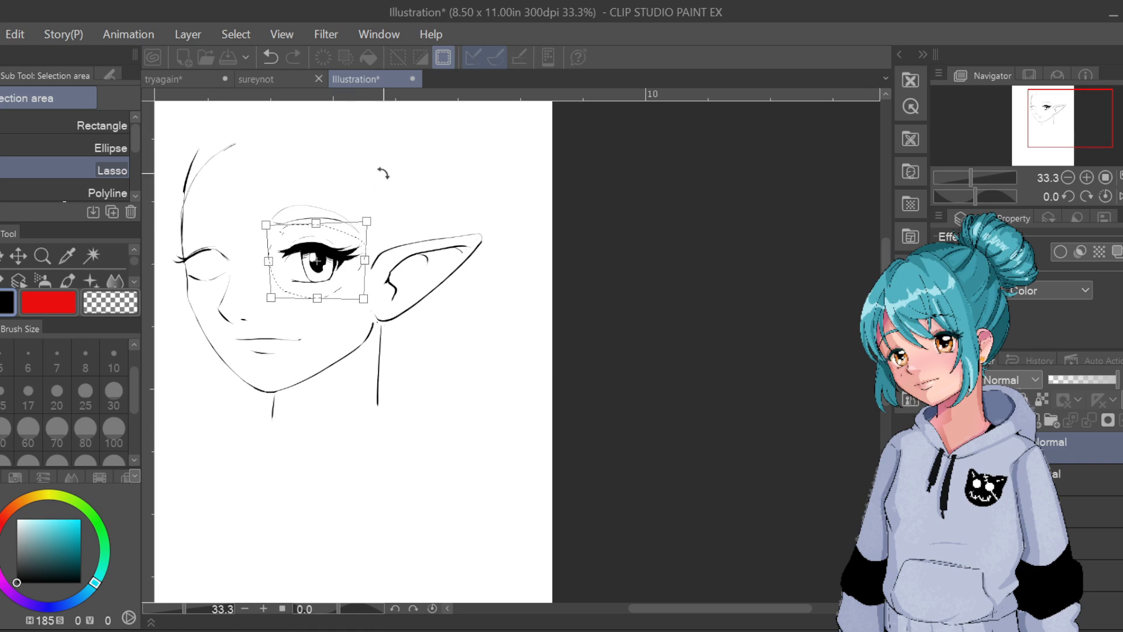
pyautogui.press('Return')
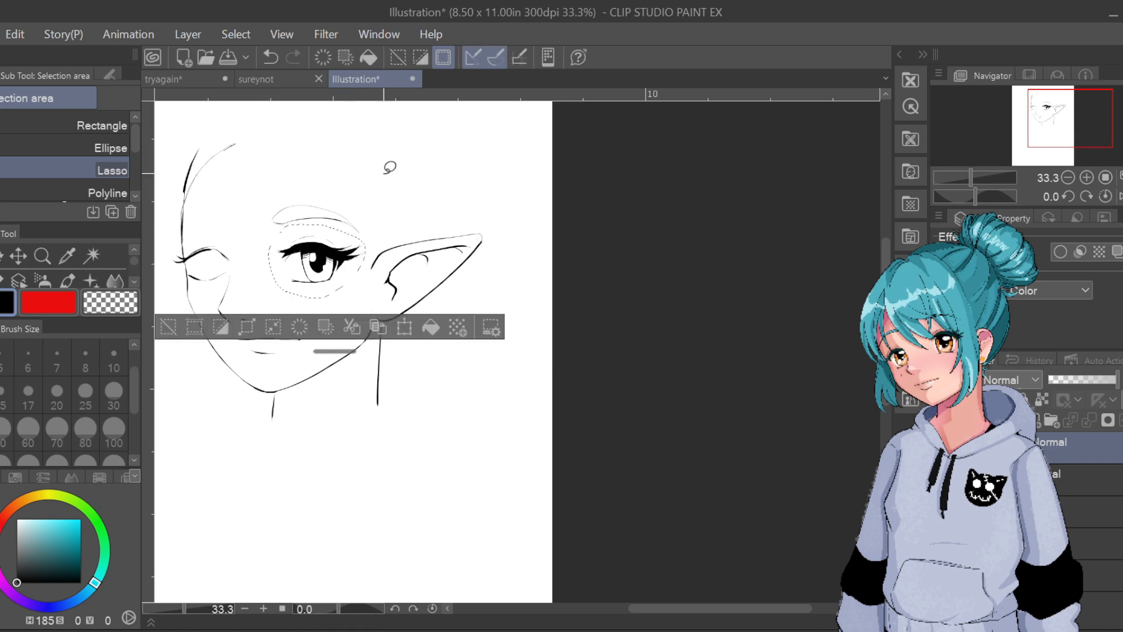
# Undo the near eye's last transform, then slightly enlarge it, shift it toward the nose and adjust its lower corners with a free transform
pyautogui.click(135, 281)
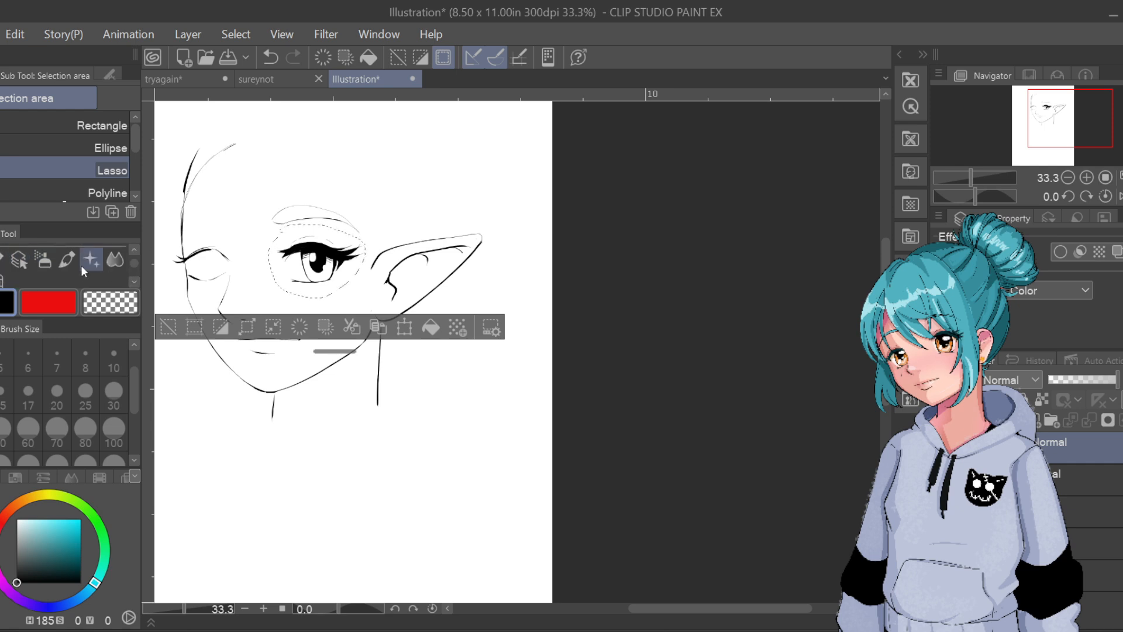
pyautogui.click(3, 280)
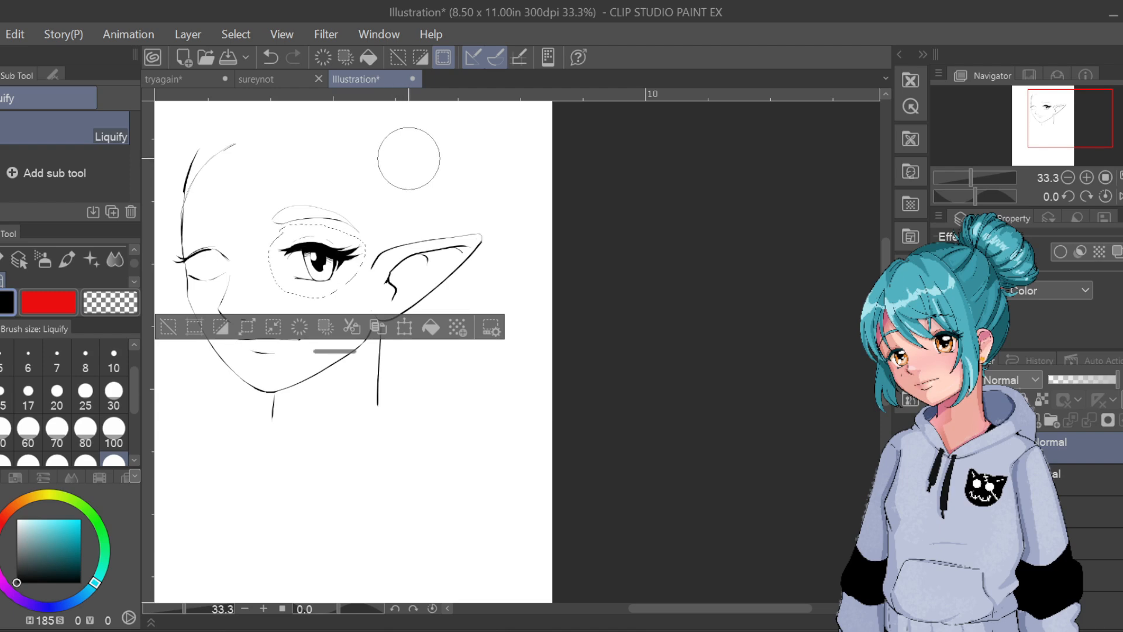
pyautogui.hotkey('ctrl', 'z')
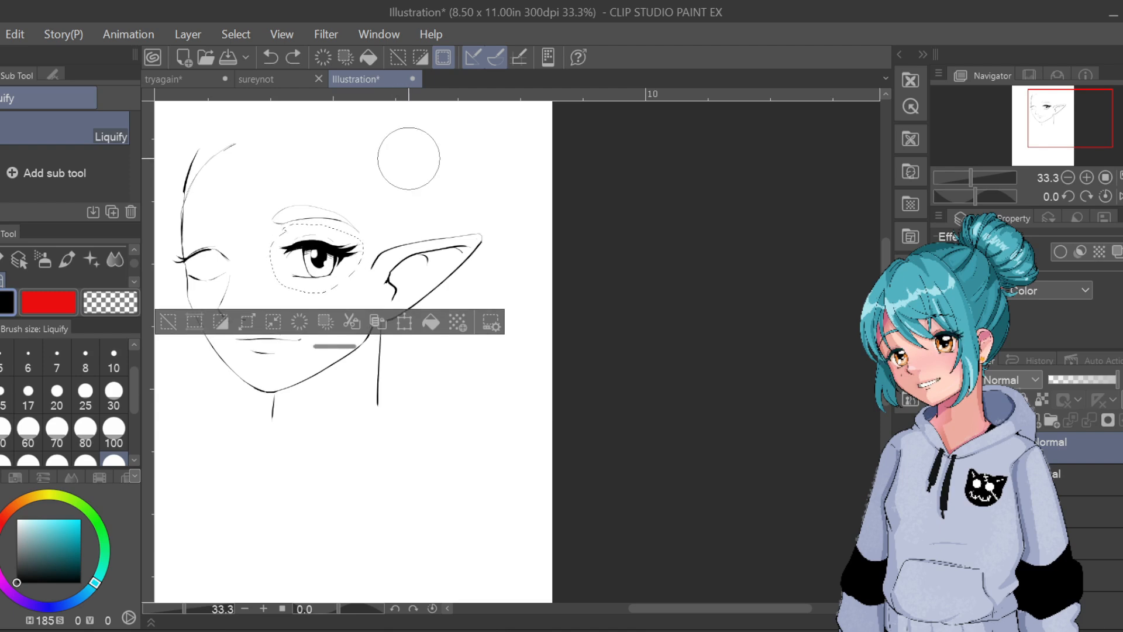
pyautogui.hotkey('ctrl', 't')
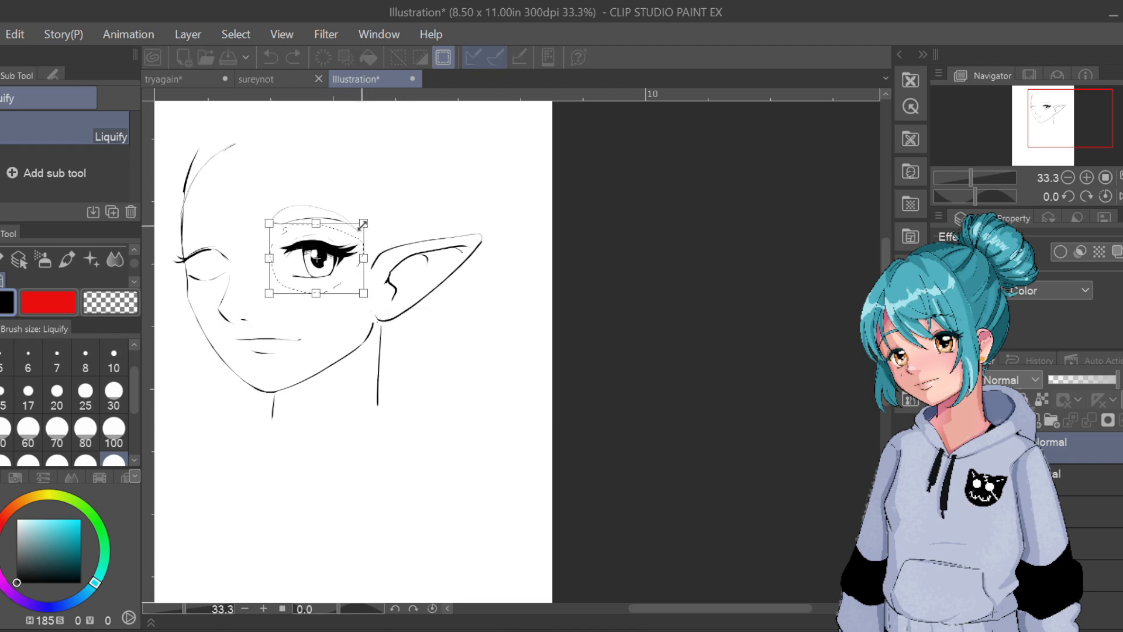
pyautogui.moveTo(363, 223); pyautogui.dragTo(374, 215)
pyautogui.moveTo(349, 266); pyautogui.dragTo(340, 268)
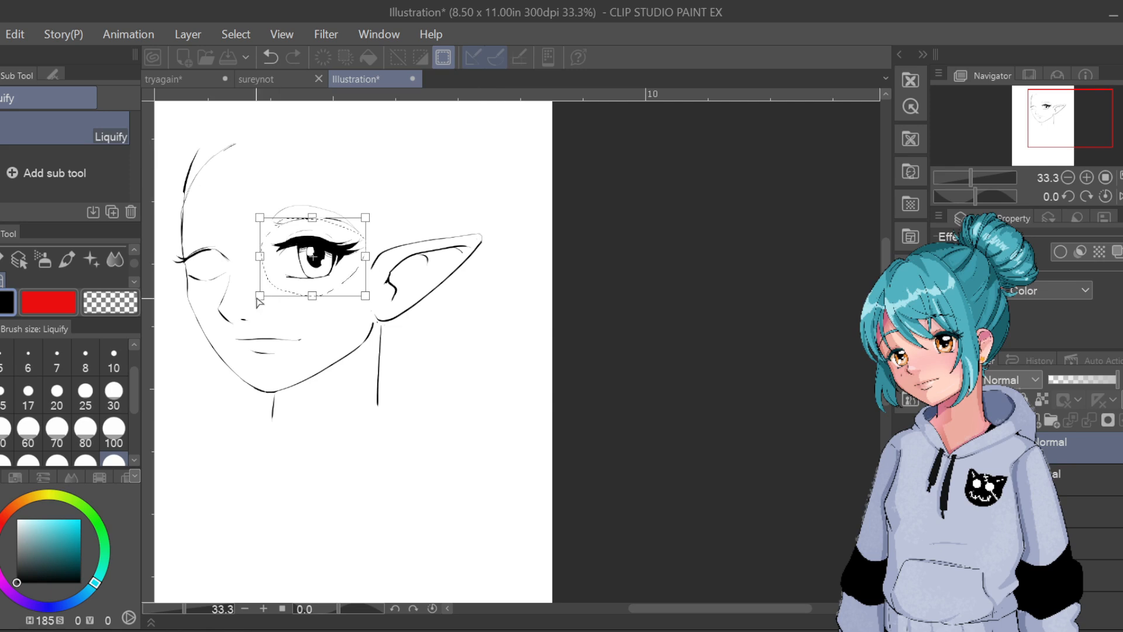
pyautogui.moveTo(257, 301); pyautogui.dragTo(261, 298)
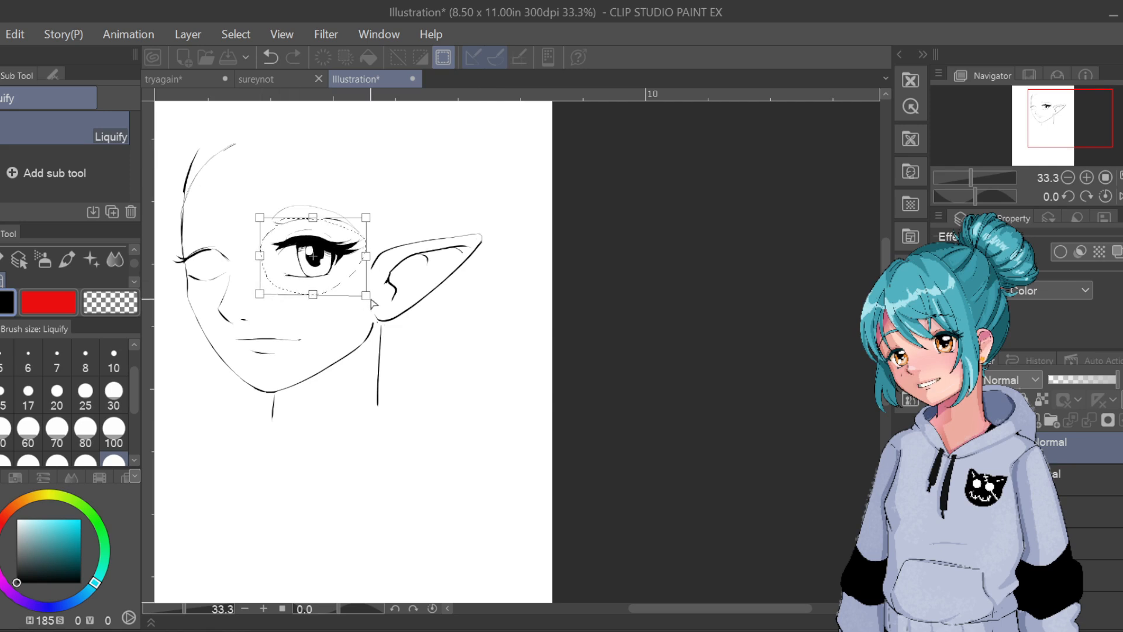
pyautogui.moveTo(366, 295); pyautogui.dragTo(362, 296)
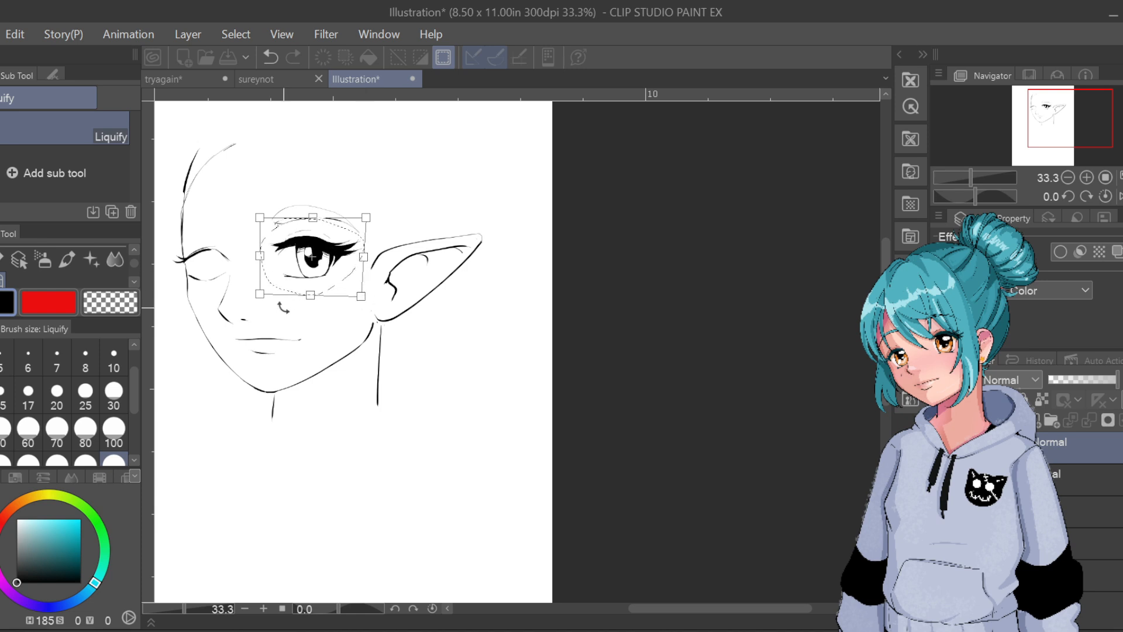
pyautogui.press('Return')
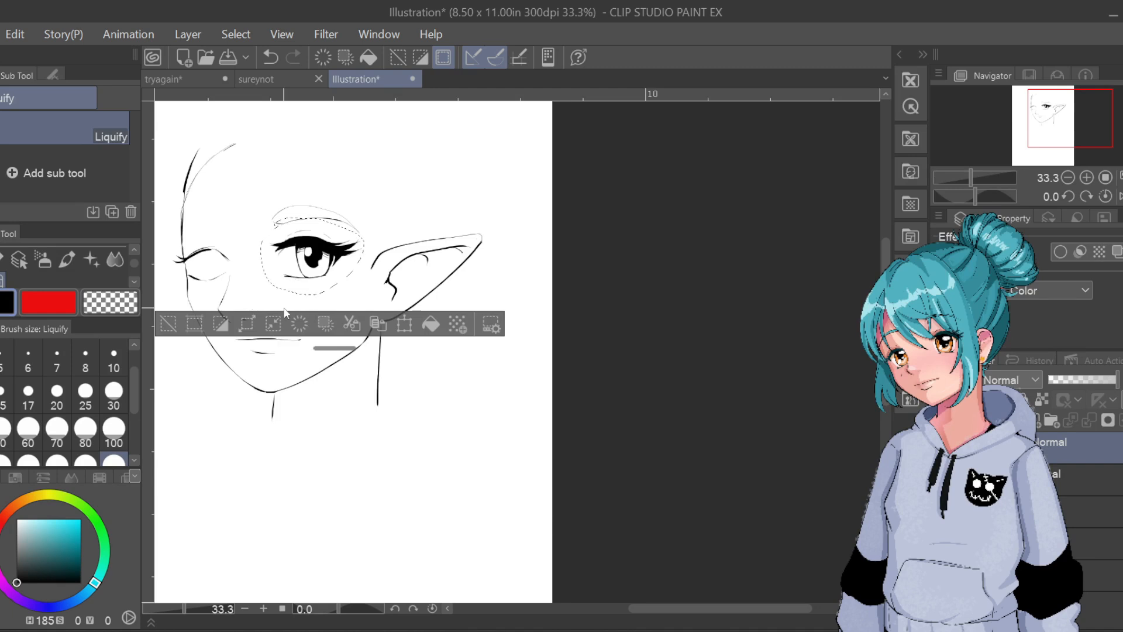
pyautogui.hotkey('ctrl', 'd')
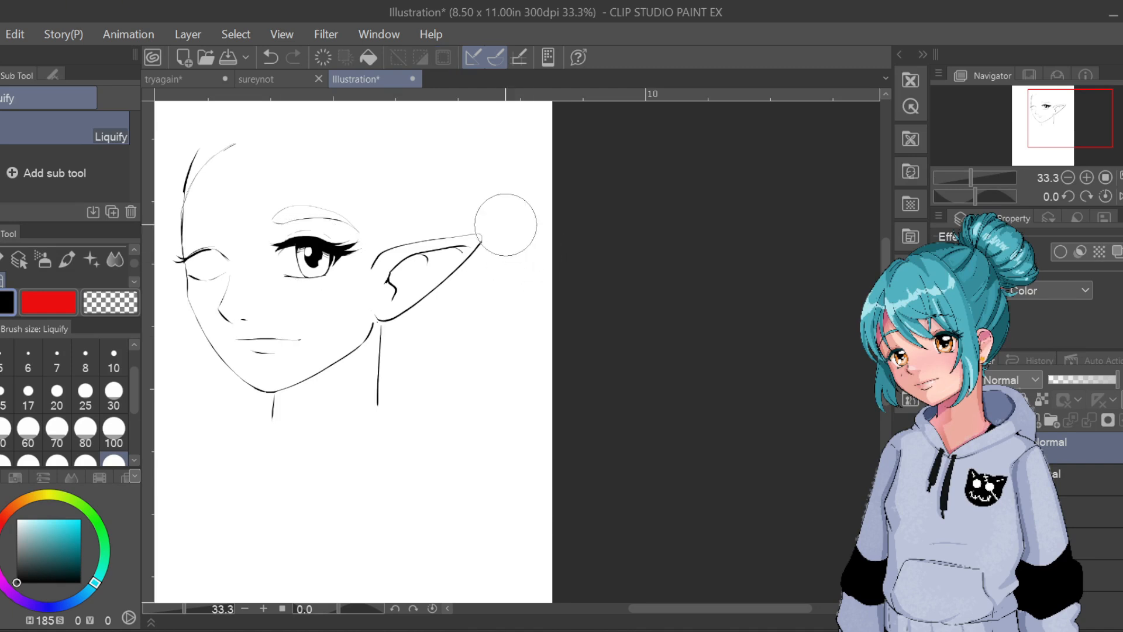
# Lasso the near eye's eyebrow and move it slightly up and toward the nose, then clear the selection
pyautogui.click(134, 250)
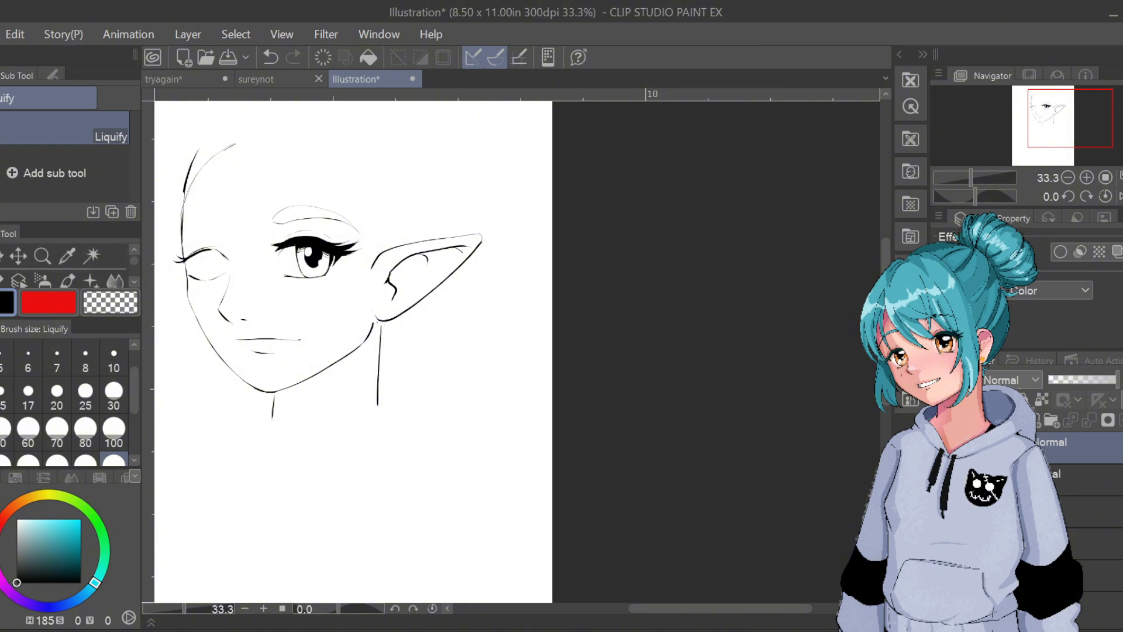
pyautogui.press('m')
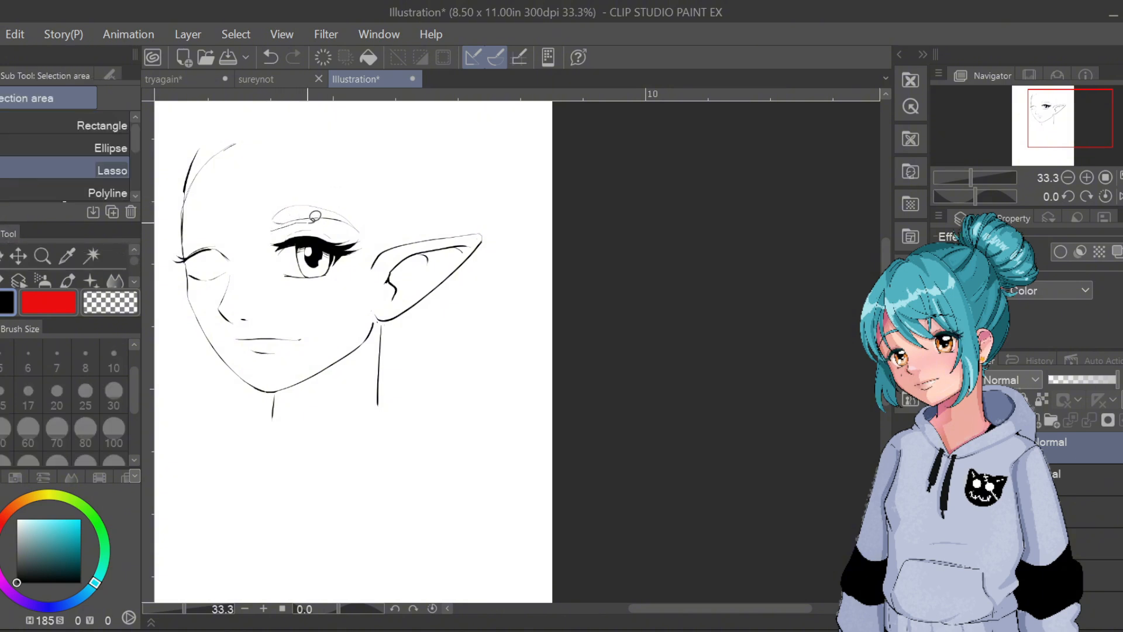
pyautogui.moveTo(354, 222)
pyautogui.mouseDown()
pyautogui.moveTo(374, 218)
pyautogui.moveTo(304, 191)
pyautogui.moveTo(263, 217)
pyautogui.moveTo(270, 208)
pyautogui.mouseUp()
pyautogui.press('k')
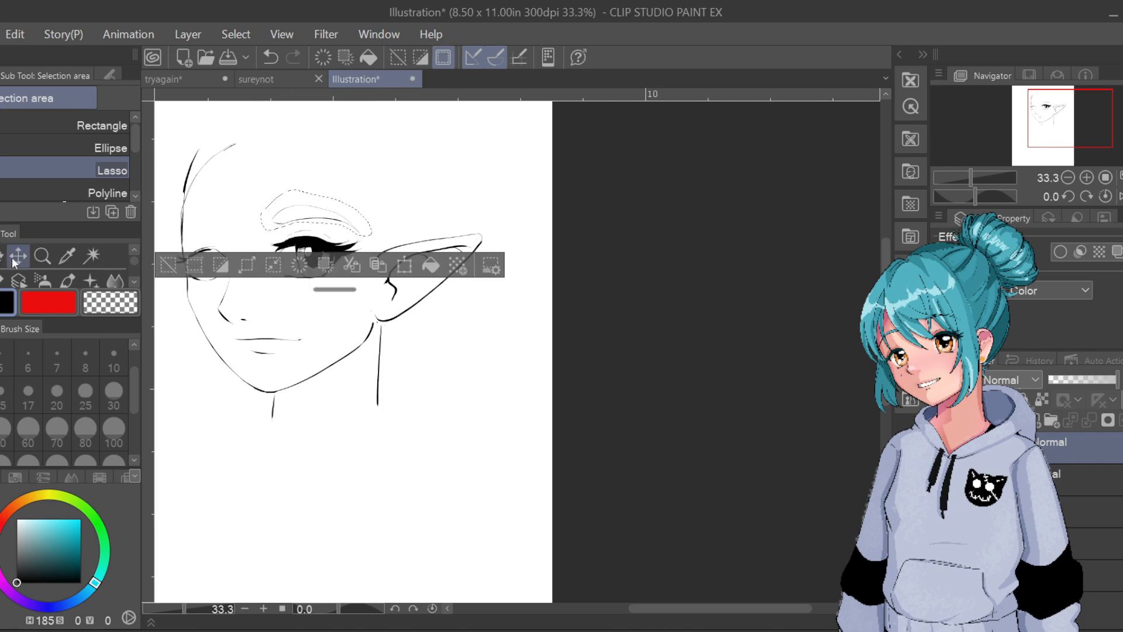
pyautogui.moveTo(343, 217); pyautogui.dragTo(336, 213)
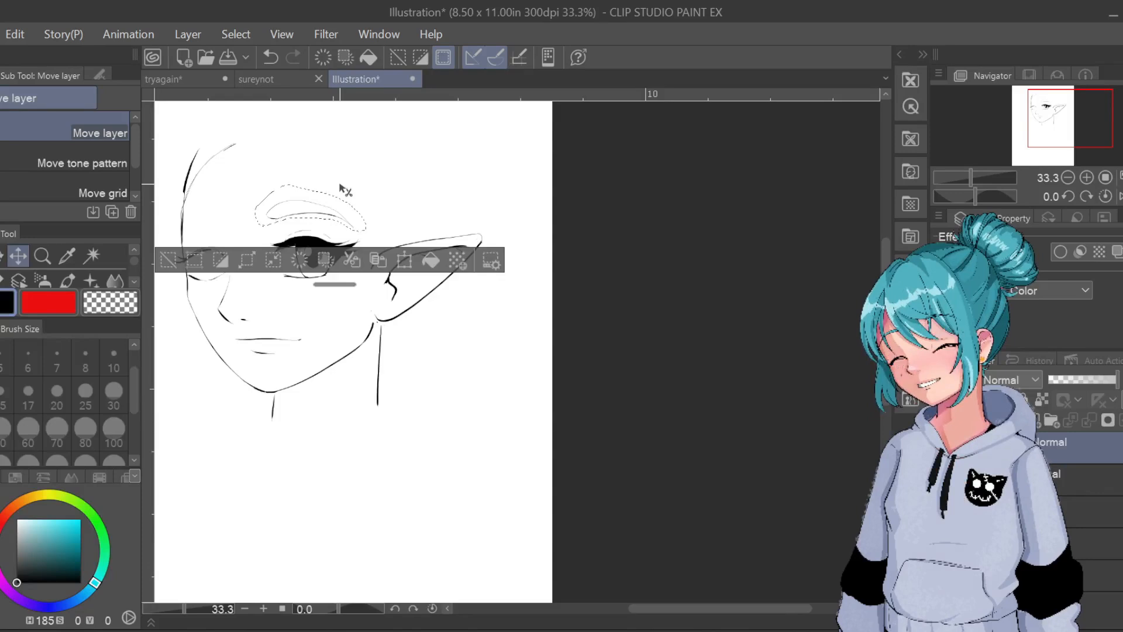
pyautogui.hotkey('ctrl', 'd')
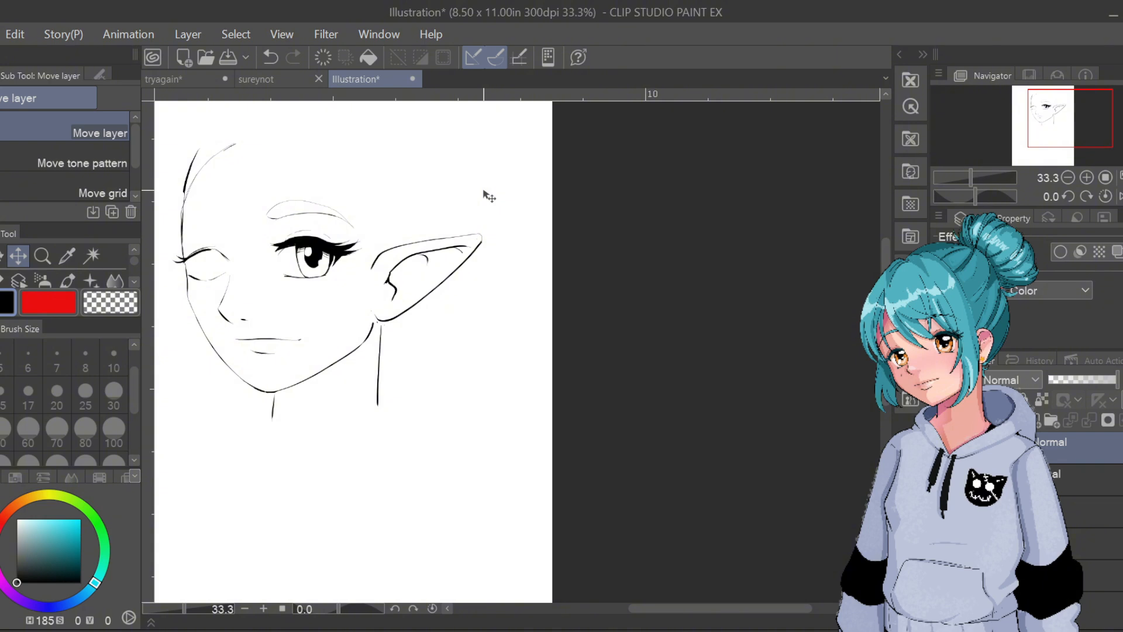
# Draw the outer curve of the far eye's iris with a thin pen line below the upper lid
pyautogui.scroll(1, 488, 197)
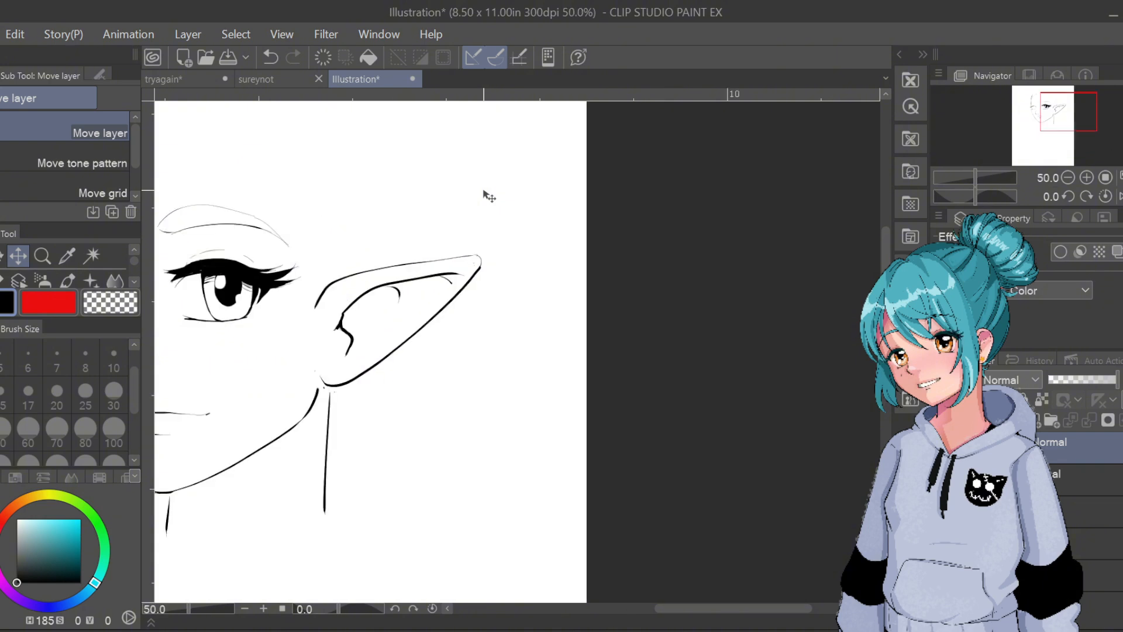
pyautogui.moveTo(364, 431); pyautogui.dragTo(581, 356)
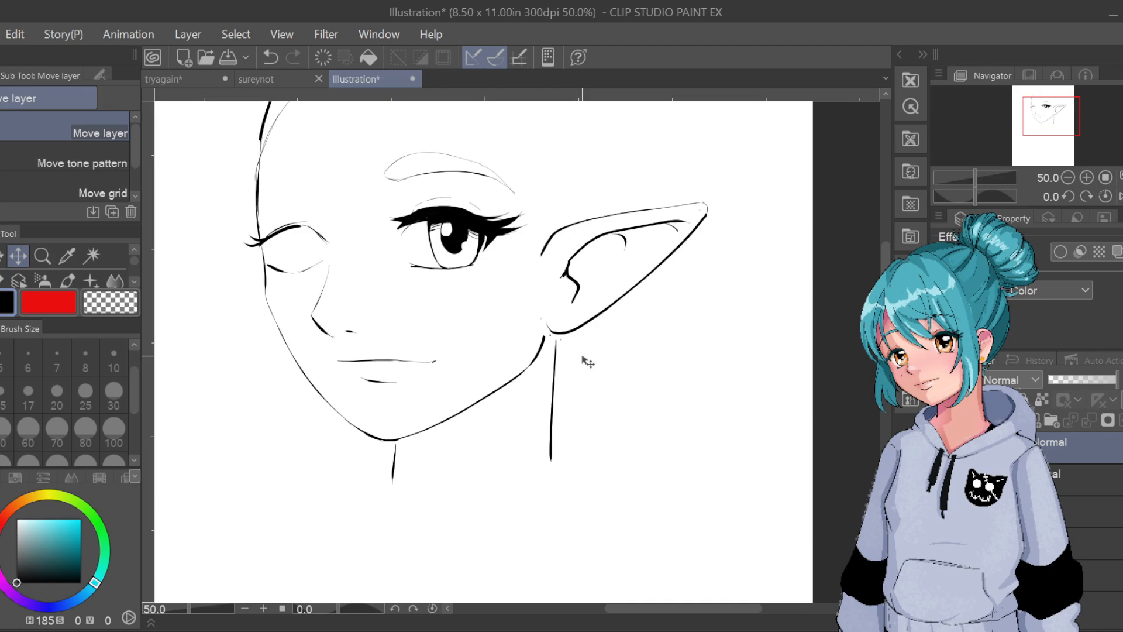
pyautogui.click(2, 256)
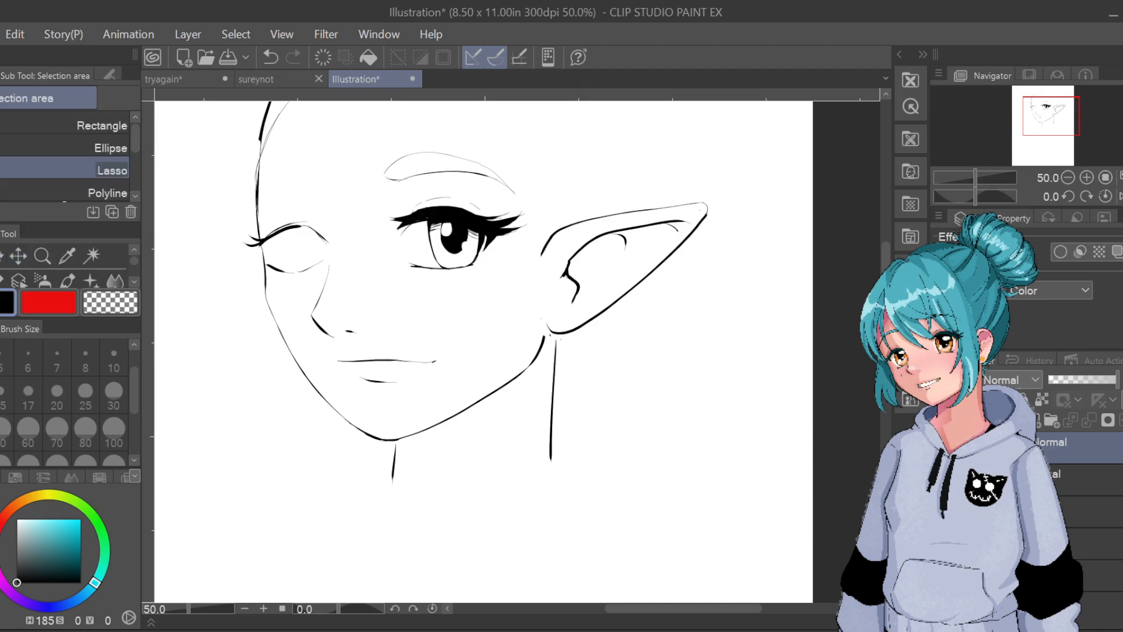
pyautogui.press('p')
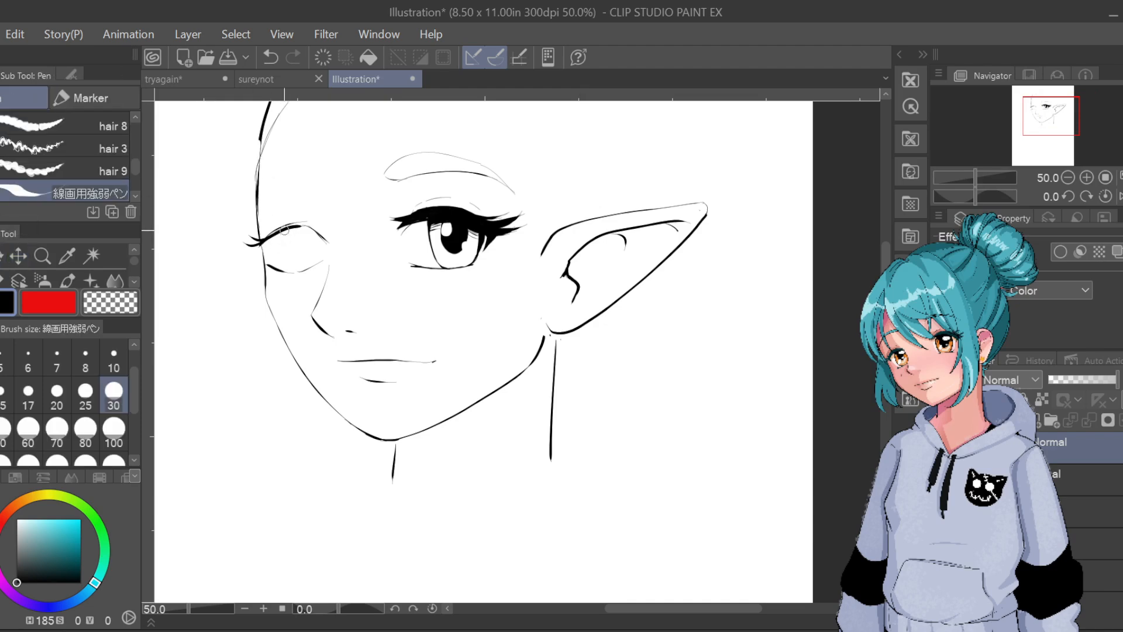
pyautogui.moveTo(285, 231); pyautogui.dragTo(291, 267)
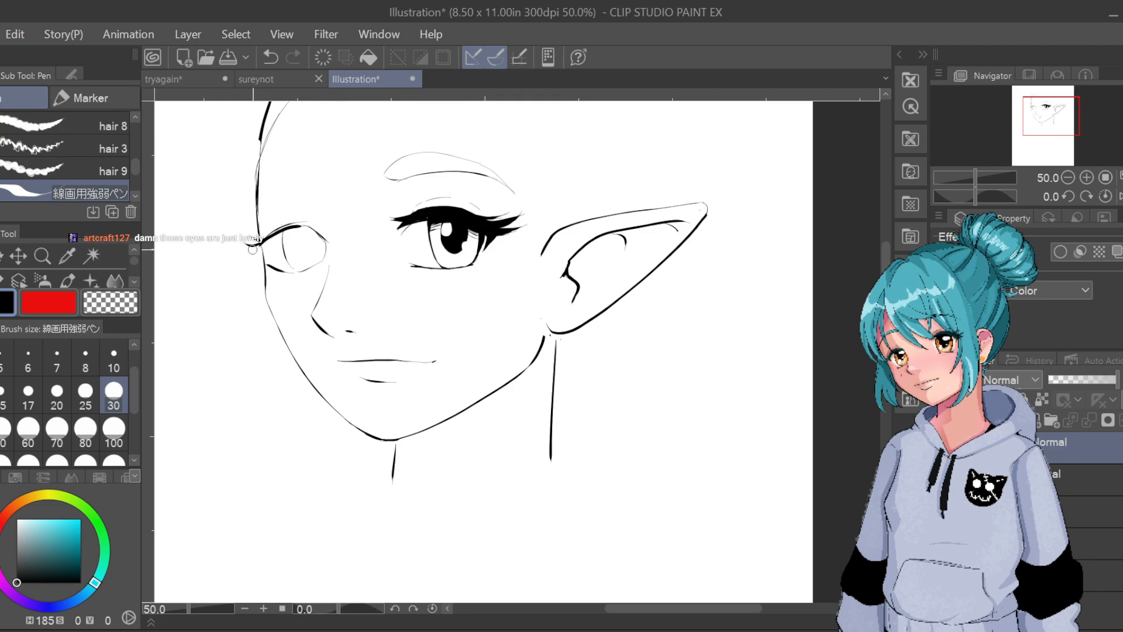
# Darken the far eye's outer-corner lashes and thicken its upper lid line across the arc
pyautogui.hotkey('ctrl', 'z')
pyautogui.moveTo(249, 252); pyautogui.dragTo(265, 243)
pyautogui.hotkey('ctrl', 'z')
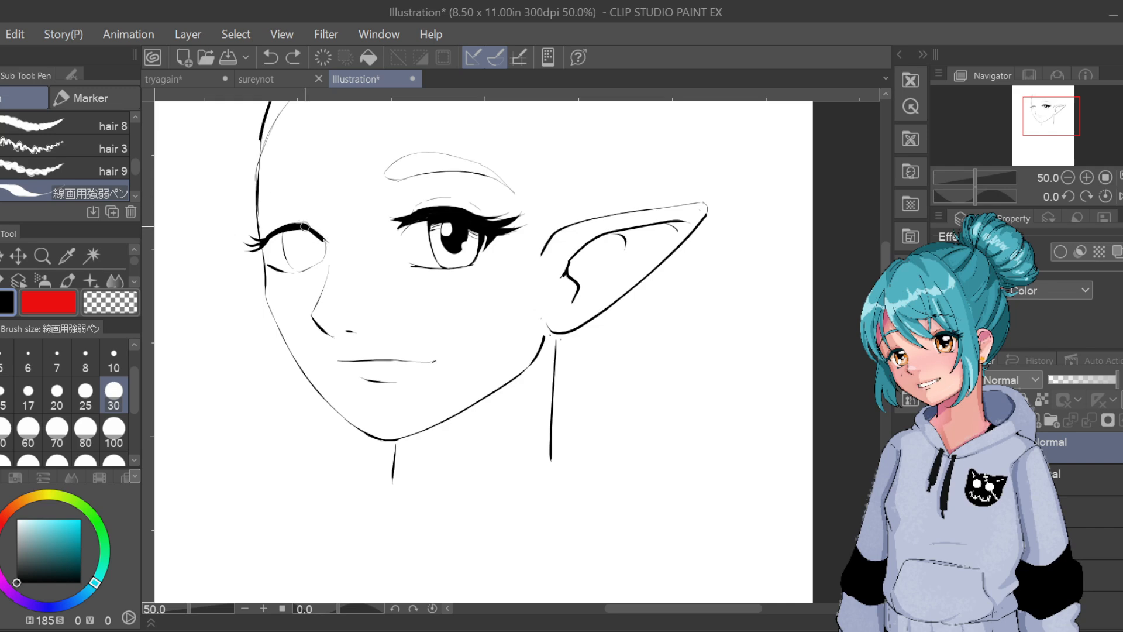
pyautogui.hotkey('ctrl', 'z')
pyautogui.moveTo(268, 235); pyautogui.dragTo(316, 234)
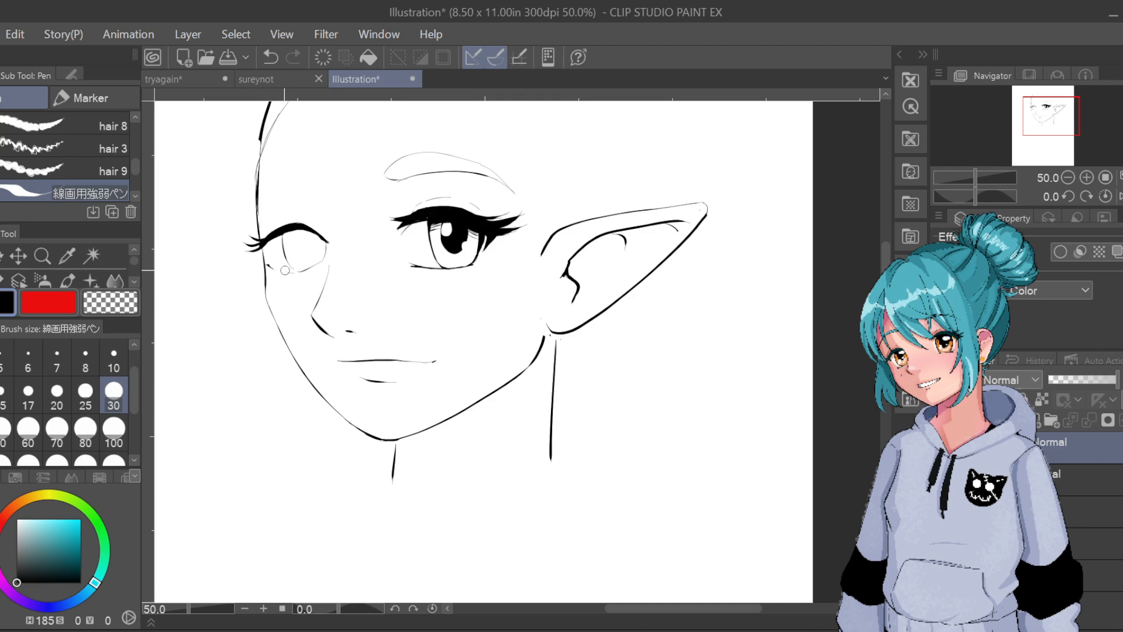
pyautogui.hotkey('ctrl', 'z')
pyautogui.moveTo(261, 240); pyautogui.dragTo(269, 253)
# Ink the far eye's lower lid with a tapered curve running toward the inner corner
pyautogui.moveTo(287, 271); pyautogui.dragTo(318, 258)
pyautogui.hotkey('ctrl', 'z')
pyautogui.moveTo(290, 272); pyautogui.dragTo(323, 255)
pyautogui.hotkey('ctrl', 'z')
# Smooth and thicken the far eye's upper lid, tapering it to a point at the inner corner
pyautogui.scroll(3, 274, 207)
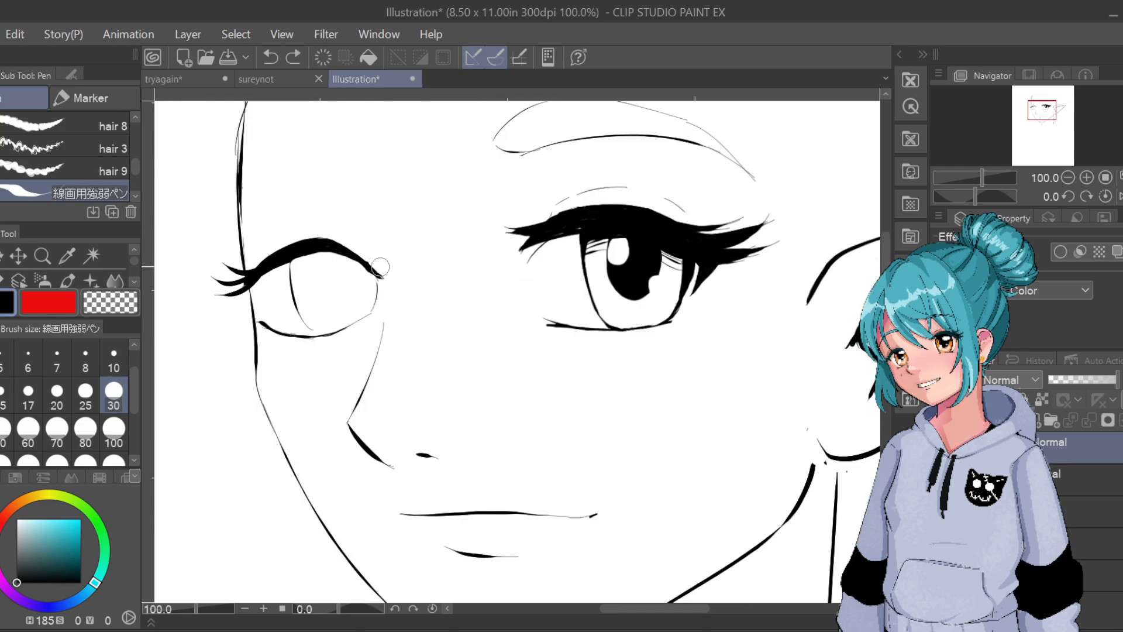
pyautogui.moveTo(360, 257); pyautogui.dragTo(386, 274)
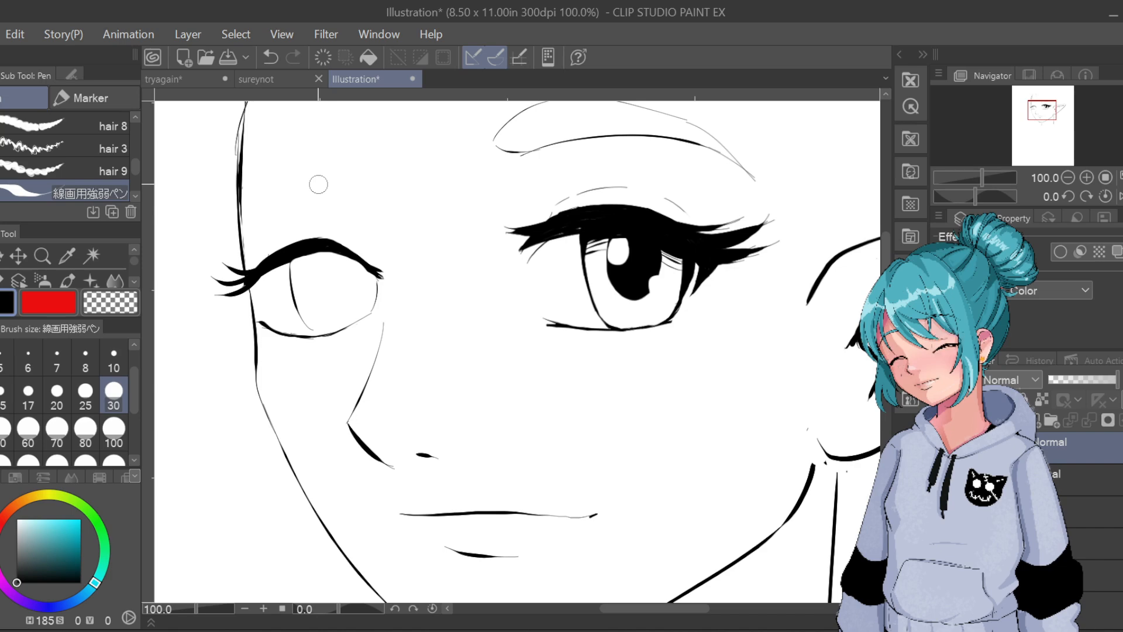
pyautogui.moveTo(405, 425); pyautogui.dragTo(710, 451)
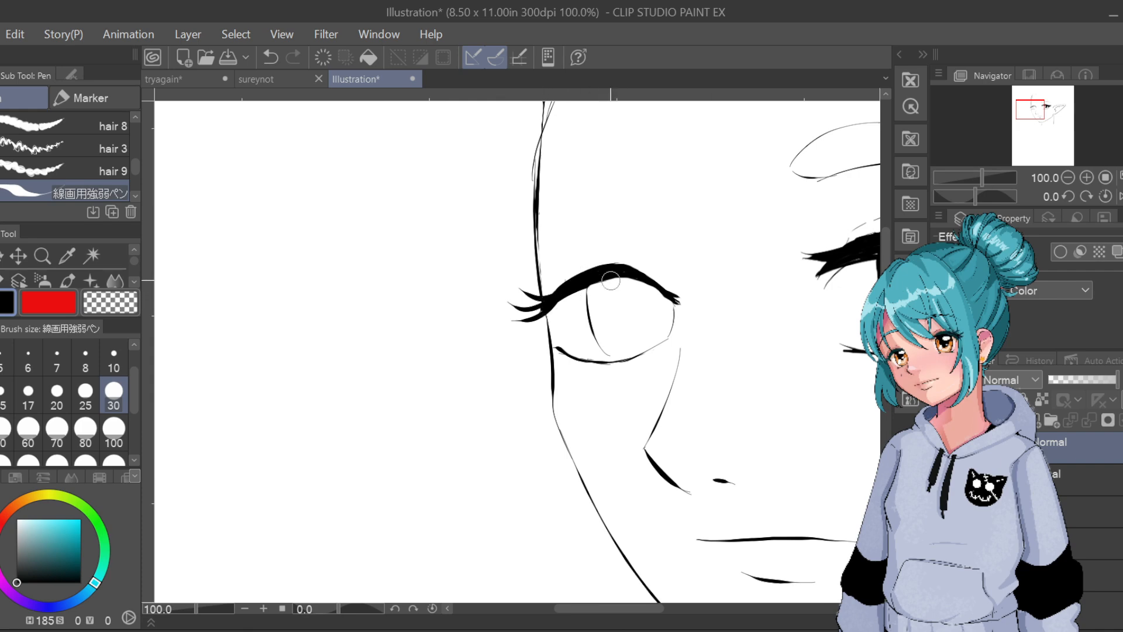
pyautogui.moveTo(578, 290)
pyautogui.mouseDown()
pyautogui.moveTo(621, 278)
pyautogui.moveTo(608, 282)
pyautogui.moveTo(664, 293)
pyautogui.mouseUp()
pyautogui.moveTo(775, 469); pyautogui.dragTo(487, 501)
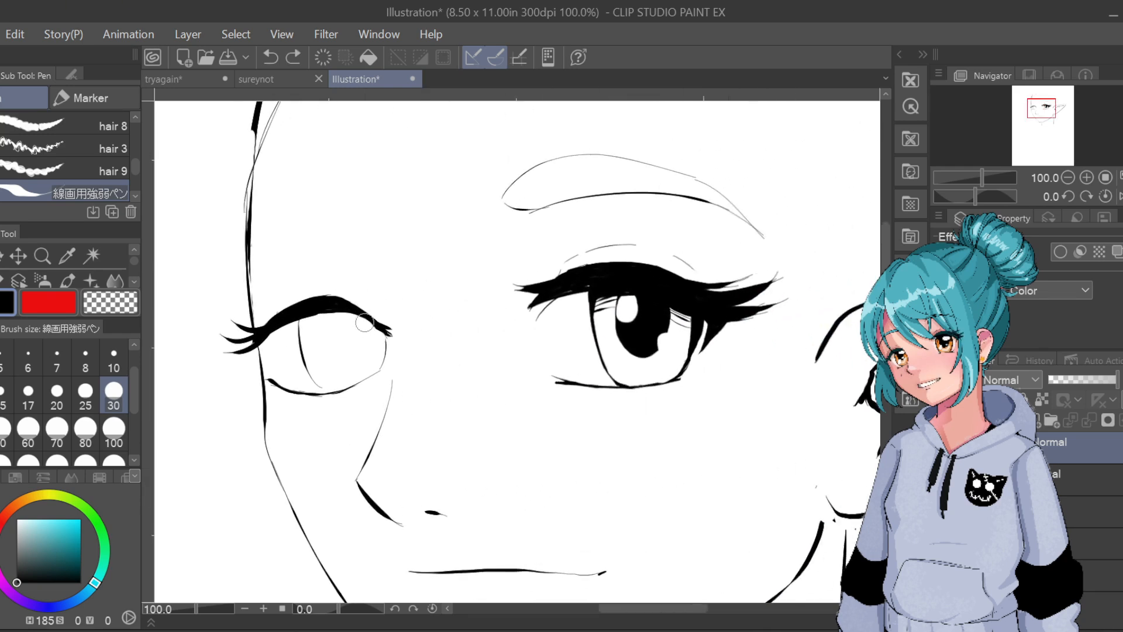
pyautogui.moveTo(348, 305); pyautogui.dragTo(391, 332)
# Draw thin broken crease lines above the far eye's upper lid, redoing strokes that miss the curve
pyautogui.moveTo(263, 315)
pyautogui.mouseDown()
pyautogui.moveTo(301, 284)
pyautogui.moveTo(284, 296)
pyautogui.mouseUp()
pyautogui.hotkey('ctrl', 'z')
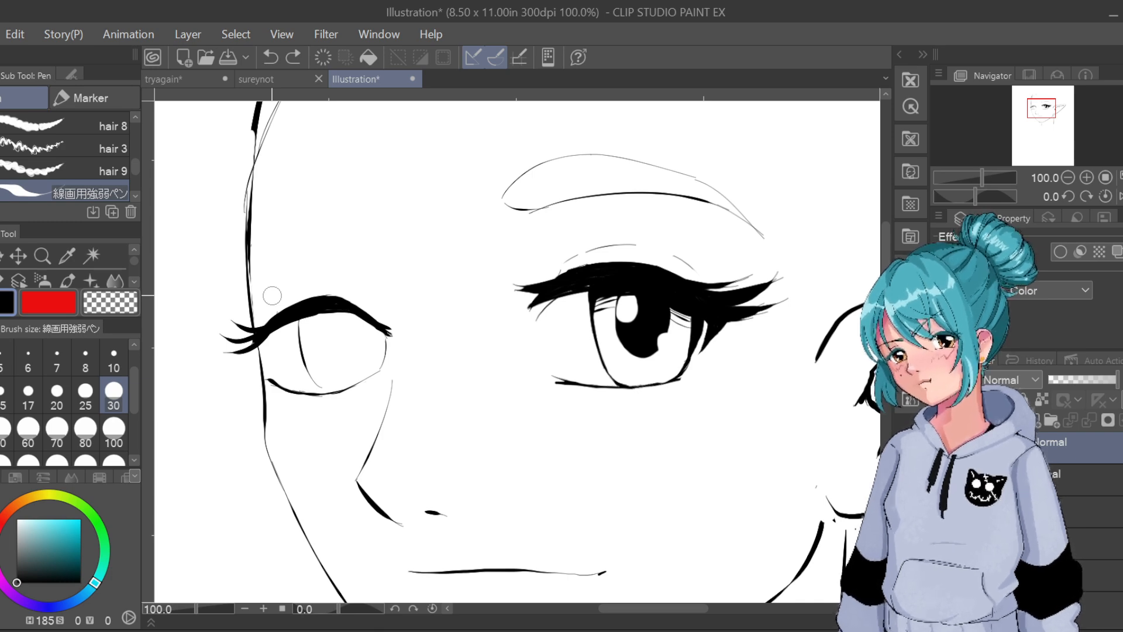
pyautogui.moveTo(262, 317); pyautogui.dragTo(294, 287)
pyautogui.hotkey('ctrl', 'z')
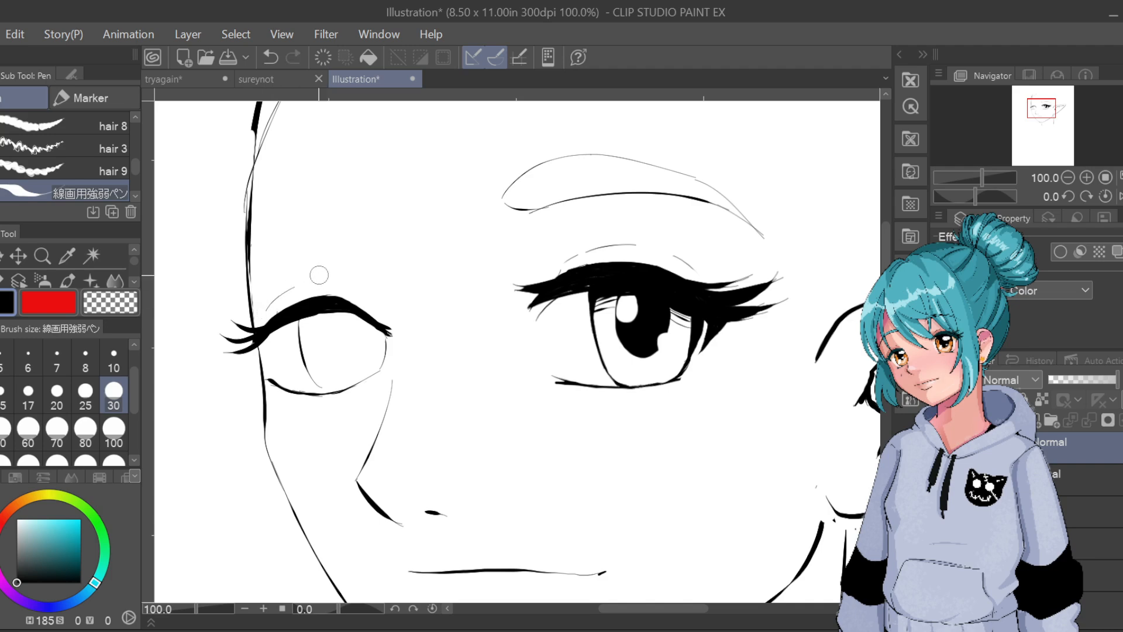
pyautogui.hotkey('ctrl', 'z')
pyautogui.moveTo(268, 313)
pyautogui.mouseDown()
pyautogui.moveTo(294, 286)
pyautogui.moveTo(361, 300)
pyautogui.mouseUp()
# Sketch the far eyebrow with thin strokes, rising from the face contour to a short curved inner end
pyautogui.scroll(-2, 305, 205)
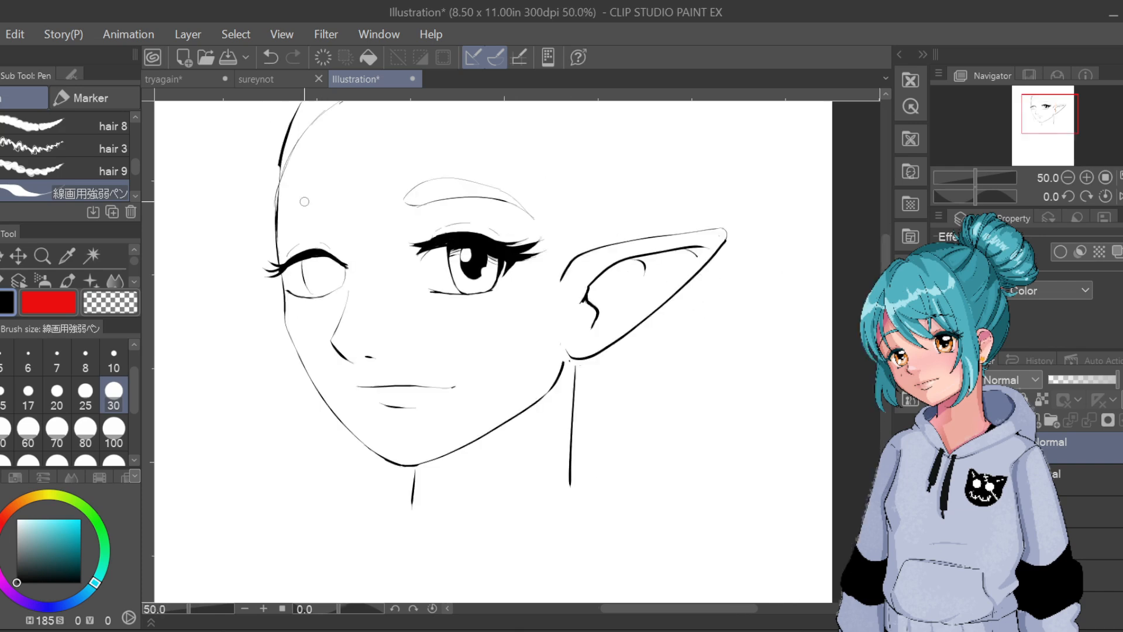
pyautogui.moveTo(277, 239); pyautogui.dragTo(340, 209)
pyautogui.hotkey('ctrl', 'z')
pyautogui.moveTo(276, 237); pyautogui.dragTo(326, 212)
pyautogui.hotkey('ctrl', 'z')
pyautogui.moveTo(337, 202); pyautogui.dragTo(340, 216)
pyautogui.hotkey('ctrl', 'z')
pyautogui.moveTo(284, 228); pyautogui.dragTo(335, 212)
pyautogui.hotkey('ctrl', 'z')
pyautogui.hotkey('ctrl', 'z')
pyautogui.hotkey('ctrl', 'z')
pyautogui.moveTo(274, 240); pyautogui.dragTo(331, 214)
pyautogui.hotkey('ctrl', 'z')
pyautogui.moveTo(277, 236)
pyautogui.mouseDown()
pyautogui.moveTo(339, 218)
pyautogui.moveTo(328, 201)
pyautogui.moveTo(281, 224)
pyautogui.moveTo(318, 201)
pyautogui.moveTo(304, 204)
pyautogui.mouseUp()
pyautogui.hotkey('ctrl', 'z')
pyautogui.hotkey('ctrl', 'z')
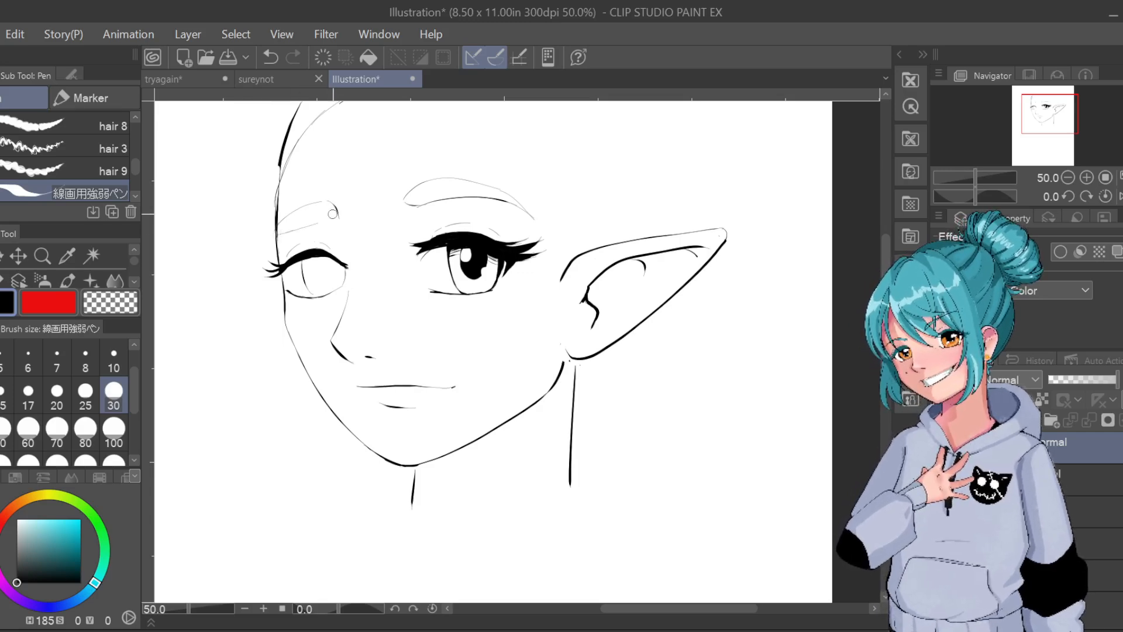
pyautogui.hotkey('ctrl', 'z')
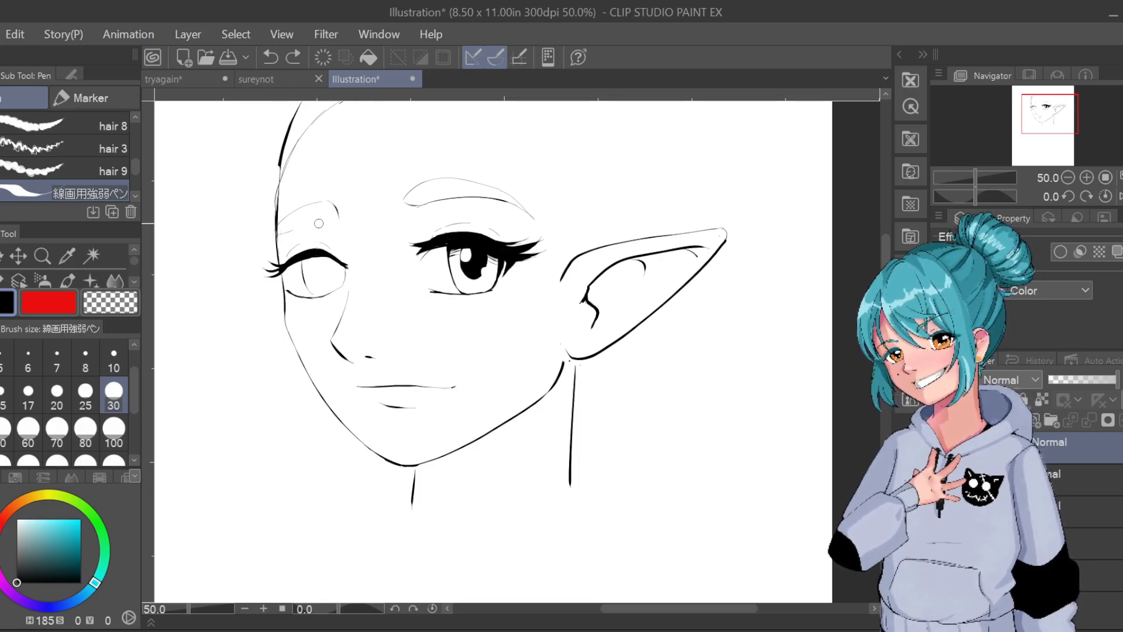
# Redraw the far eyebrow's lower edge and join it to a rounded inner end
pyautogui.moveTo(330, 224)
pyautogui.mouseDown()
pyautogui.moveTo(341, 218)
pyautogui.moveTo(303, 228)
pyautogui.moveTo(342, 214)
pyautogui.mouseUp()
pyautogui.hotkey('ctrl', 'z')
pyautogui.hotkey('ctrl', 'z')
pyautogui.hotkey('ctrl', 'z')
pyautogui.hotkey('ctrl', 'z')
pyautogui.hotkey('ctrl', 'z')
pyautogui.hotkey('ctrl', 'z')
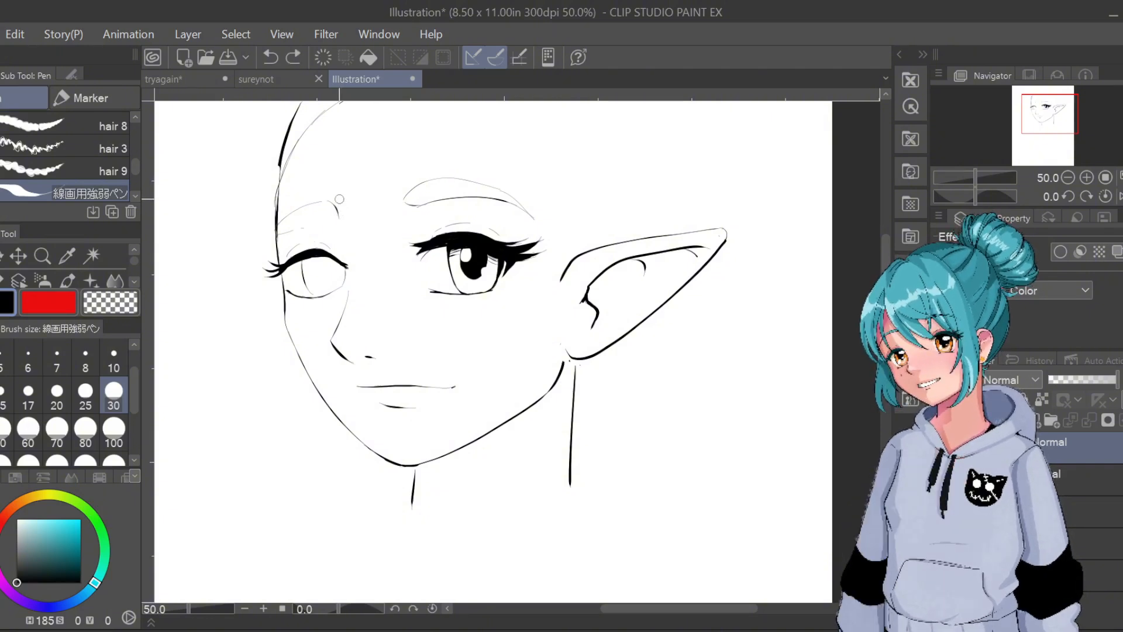
pyautogui.moveTo(287, 229); pyautogui.dragTo(336, 218)
pyautogui.hotkey('ctrl', 'z')
pyautogui.moveTo(336, 222); pyautogui.dragTo(338, 218)
pyautogui.hotkey('ctrl', 'z')
pyautogui.moveTo(335, 222); pyautogui.dragTo(339, 214)
pyautogui.moveTo(336, 222); pyautogui.dragTo(339, 213)
pyautogui.hotkey('ctrl', 'z')
# Ink the far eyebrow's upper edge from the face contour to the inner end, closing the outline
pyautogui.moveTo(277, 227); pyautogui.dragTo(320, 201)
pyautogui.hotkey('ctrl', 'z')
pyautogui.moveTo(288, 215); pyautogui.dragTo(317, 202)
pyautogui.moveTo(305, 209); pyautogui.dragTo(292, 214)
pyautogui.hotkey('ctrl', 'z')
pyautogui.moveTo(305, 210); pyautogui.dragTo(295, 216)
pyautogui.moveTo(276, 230); pyautogui.dragTo(321, 202)
pyautogui.hotkey('ctrl', 'z')
pyautogui.hotkey('ctrl', 'z')
pyautogui.hotkey('ctrl', 'z')
# Thicken and smooth the far eye's upper lid line between the outer lashes and the middle, redoing strokes that miss the curve
pyautogui.scroll(1, 325, 218)
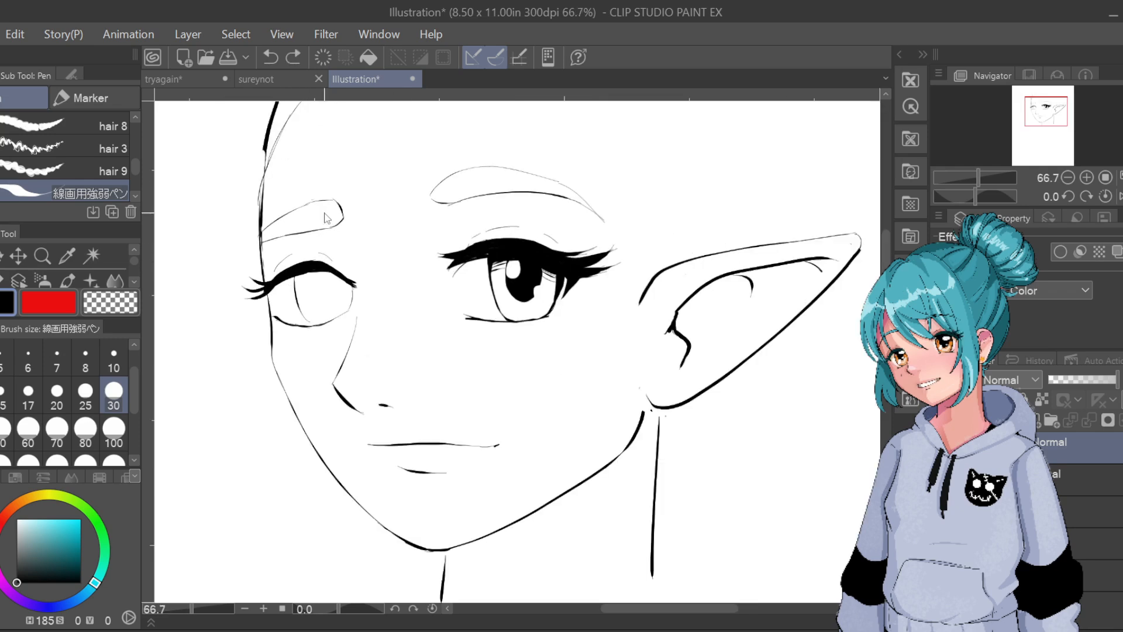
pyautogui.scroll(1, 325, 218)
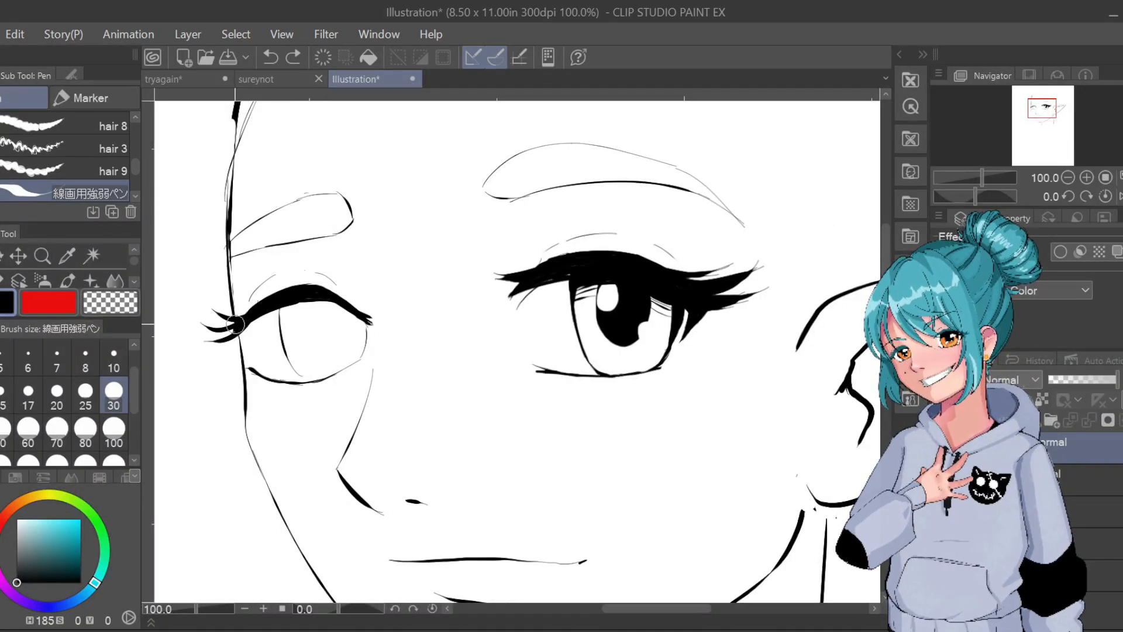
pyautogui.moveTo(263, 298)
pyautogui.mouseDown()
pyautogui.moveTo(244, 313)
pyautogui.moveTo(309, 286)
pyautogui.mouseUp()
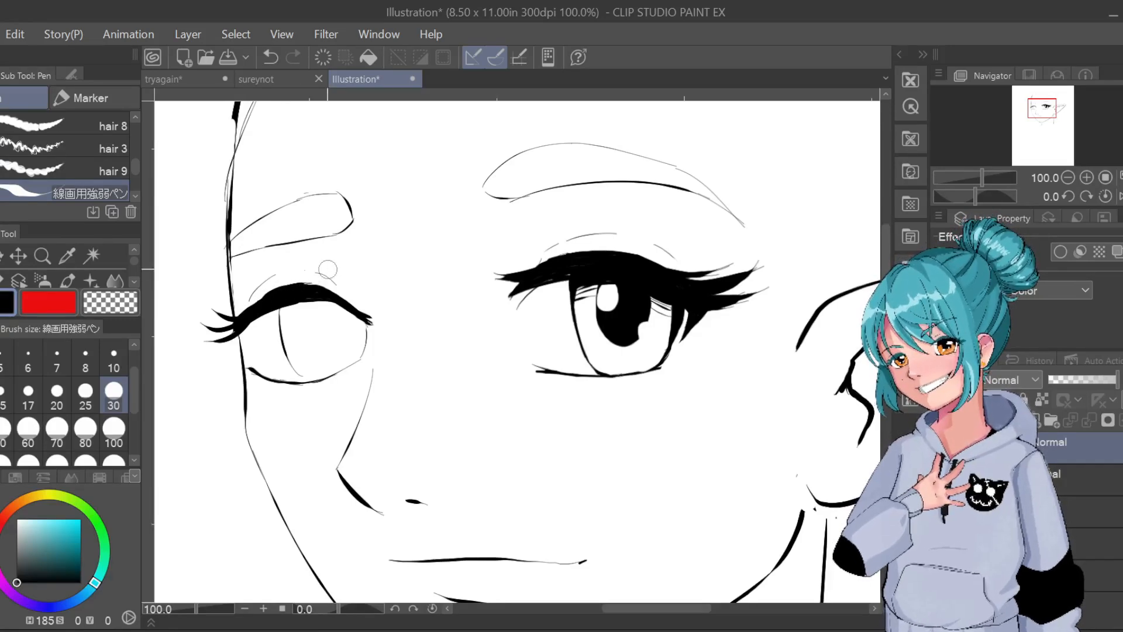
pyautogui.hotkey('ctrl', 'z')
pyautogui.hotkey('ctrl', 'z')
pyautogui.hotkey('ctrl', 'z')
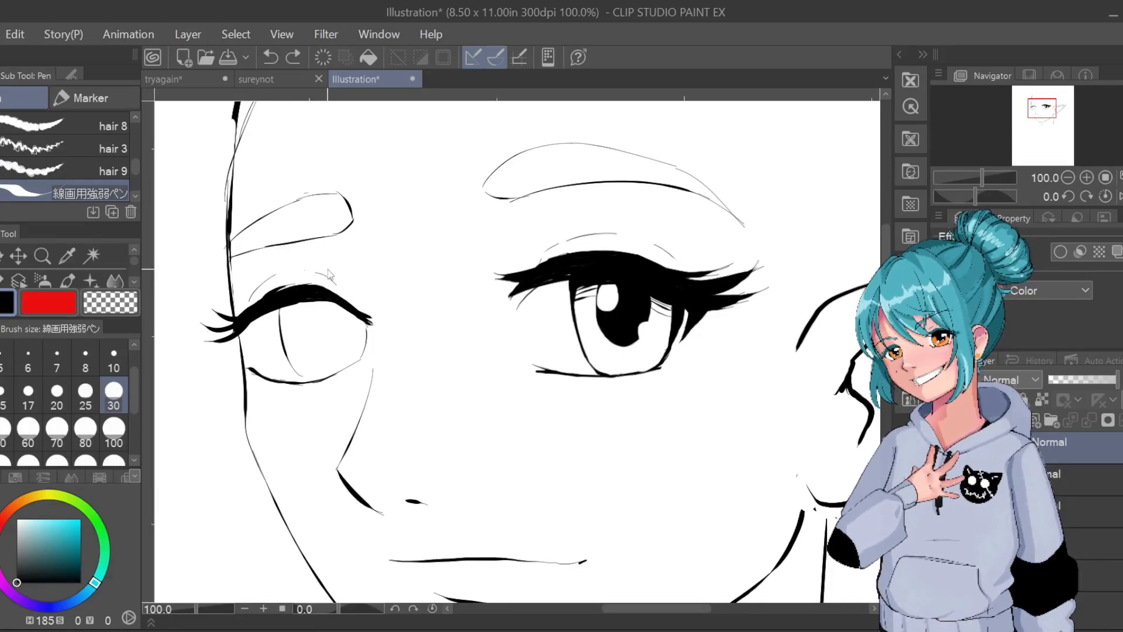
pyautogui.hotkey('ctrl', 'z')
pyautogui.moveTo(237, 321)
pyautogui.mouseDown()
pyautogui.moveTo(287, 286)
pyautogui.moveTo(322, 282)
pyautogui.mouseUp()
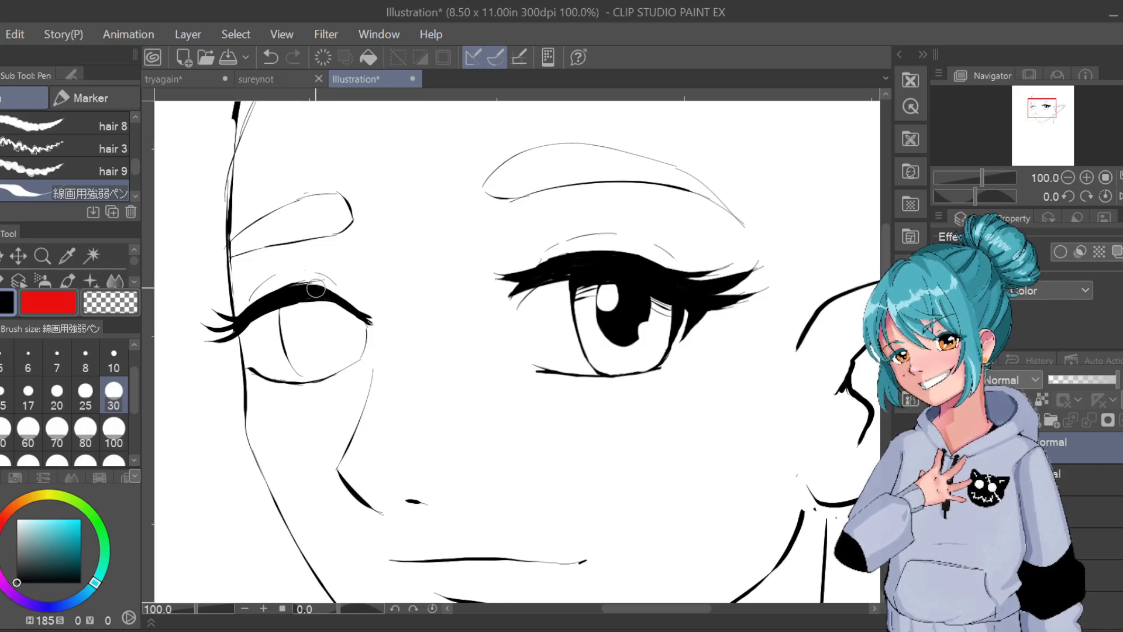
# Outline a tall oval pupil hanging from the far eye's upper lid and fill it solid black
pyautogui.moveTo(305, 311)
pyautogui.mouseDown()
pyautogui.moveTo(306, 346)
pyautogui.moveTo(302, 314)
pyautogui.moveTo(305, 343)
pyautogui.moveTo(328, 325)
pyautogui.mouseUp()
pyautogui.hotkey('ctrl', 'z')
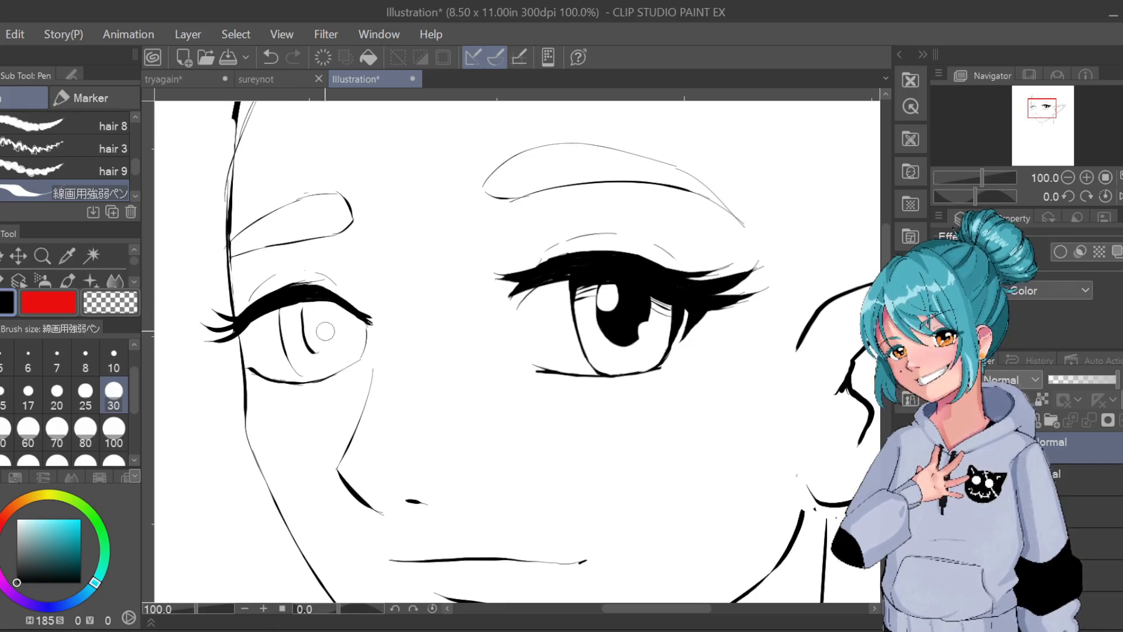
pyautogui.hotkey('ctrl', 'z')
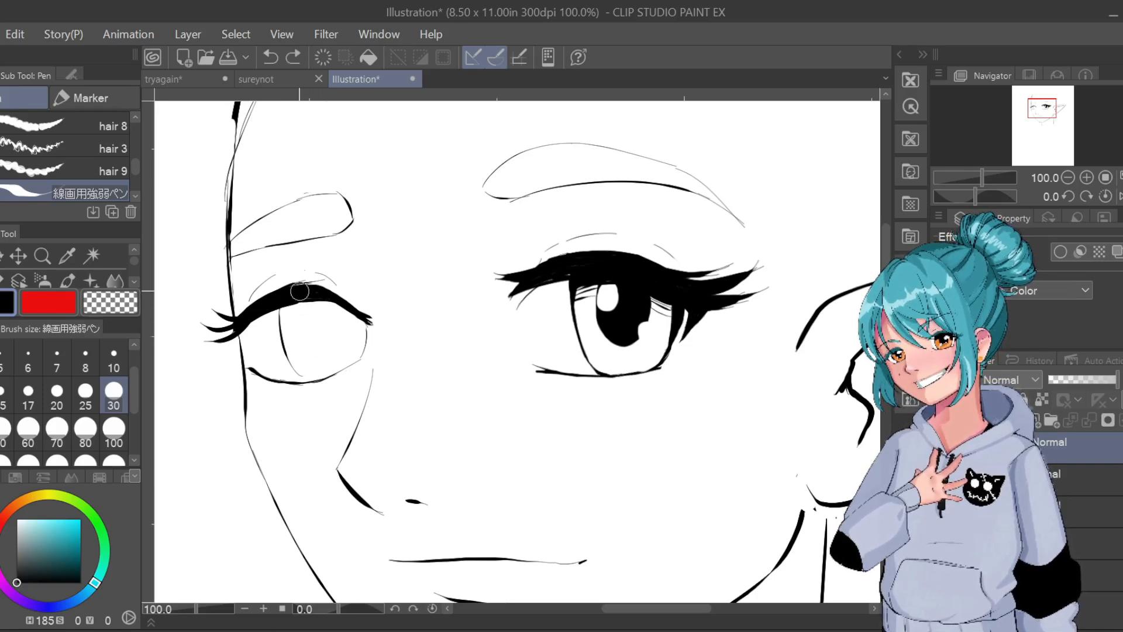
pyautogui.moveTo(301, 313); pyautogui.dragTo(316, 353)
pyautogui.hotkey('ctrl', 'z')
pyautogui.moveTo(301, 309)
pyautogui.mouseDown()
pyautogui.moveTo(315, 352)
pyautogui.moveTo(347, 335)
pyautogui.mouseUp()
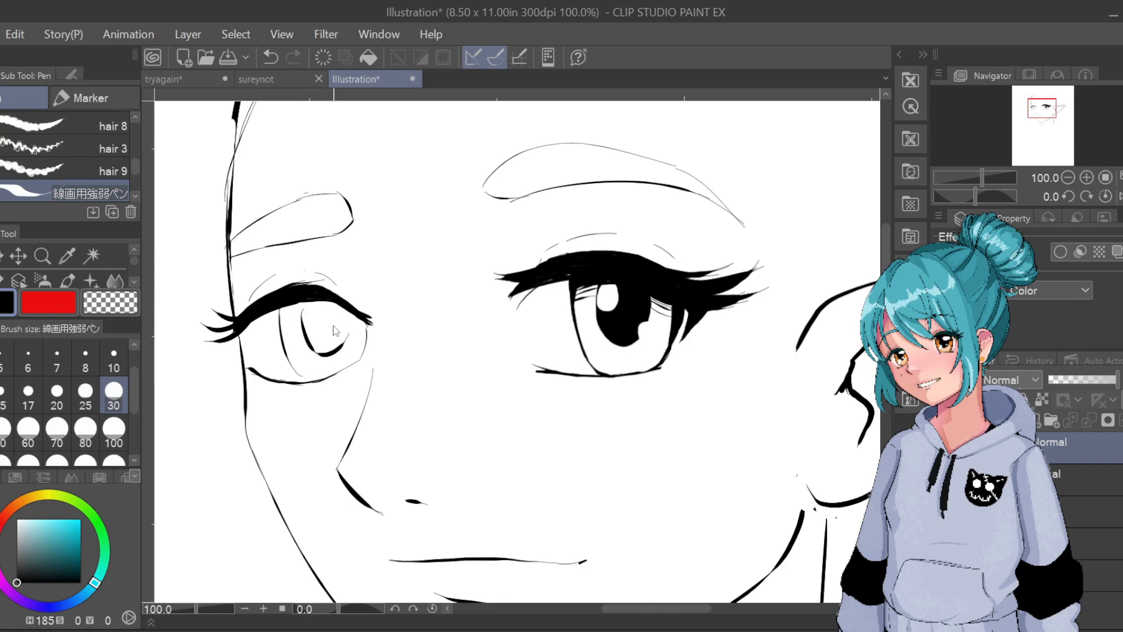
pyautogui.hotkey('ctrl', 'z')
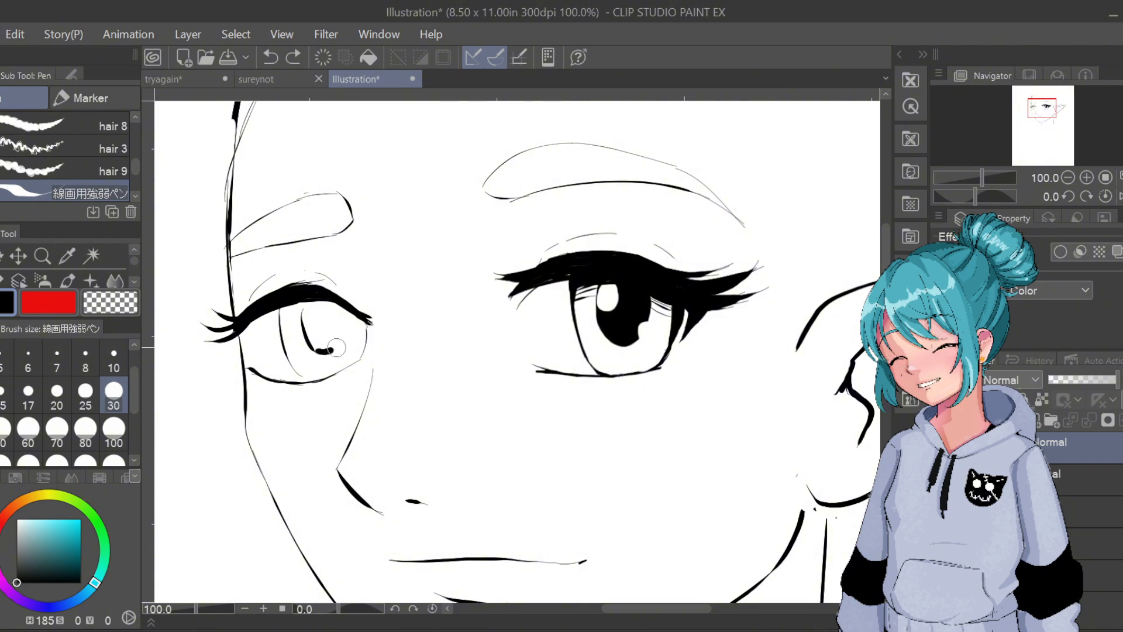
pyautogui.moveTo(318, 353); pyautogui.dragTo(344, 306)
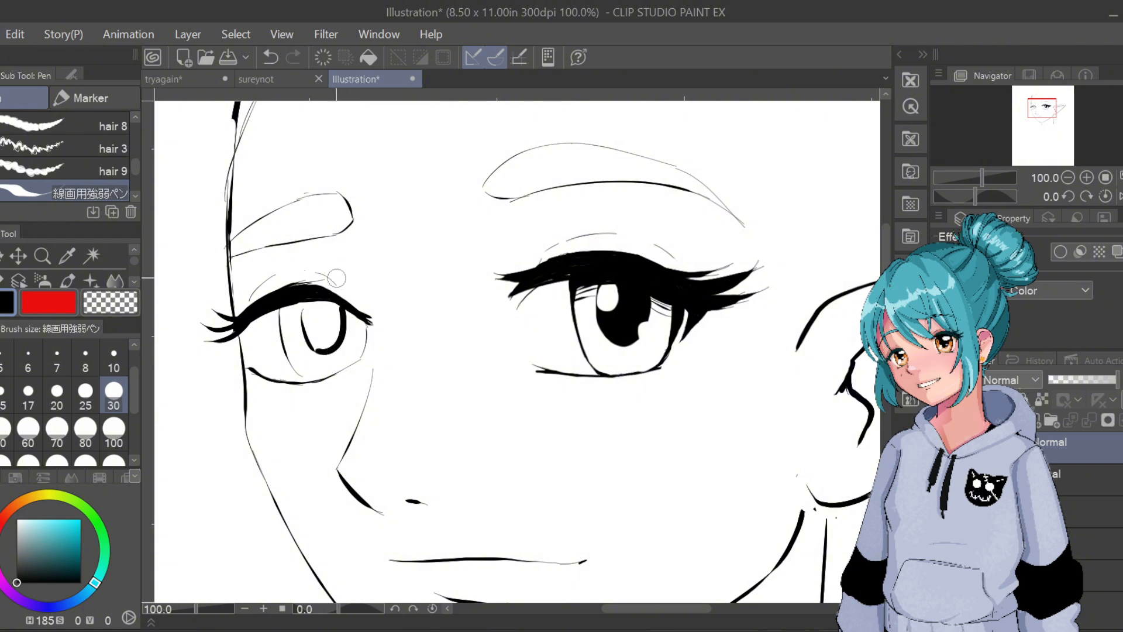
pyautogui.moveTo(303, 301); pyautogui.dragTo(323, 346)
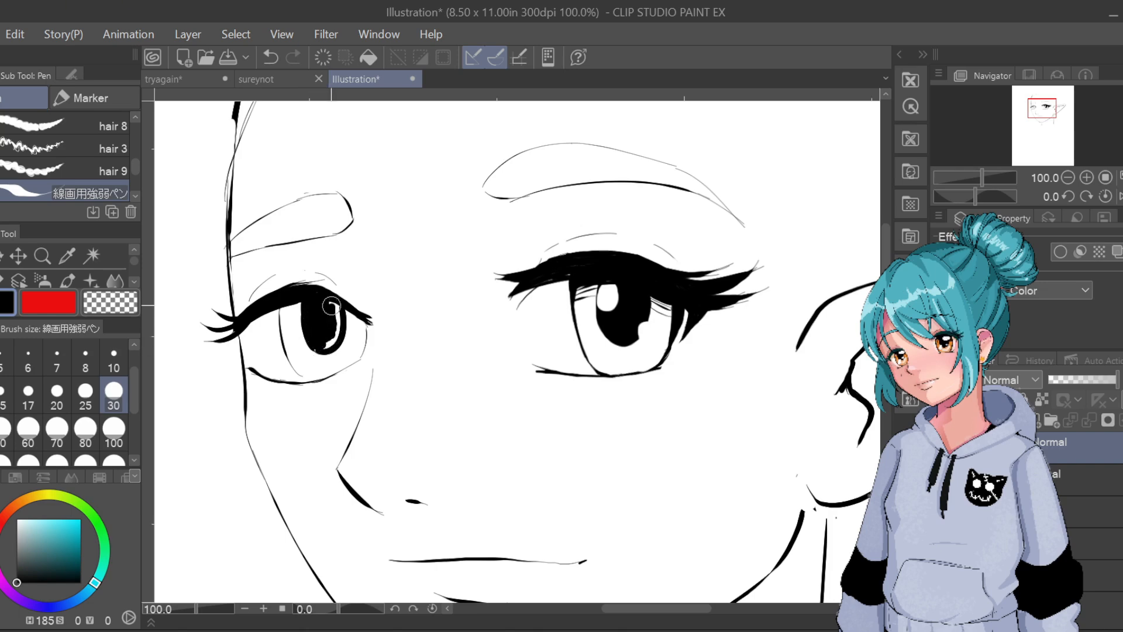
pyautogui.moveTo(330, 300)
pyautogui.mouseDown()
pyautogui.moveTo(341, 316)
pyautogui.moveTo(322, 344)
pyautogui.mouseUp()
# Try extra lash strokes at the far eye's inner and outer corners and retrace the upper lid's top edge
pyautogui.moveTo(467, 417)
pyautogui.mouseDown()
pyautogui.moveTo(443, 318)
pyautogui.moveTo(416, 393)
pyautogui.mouseUp()
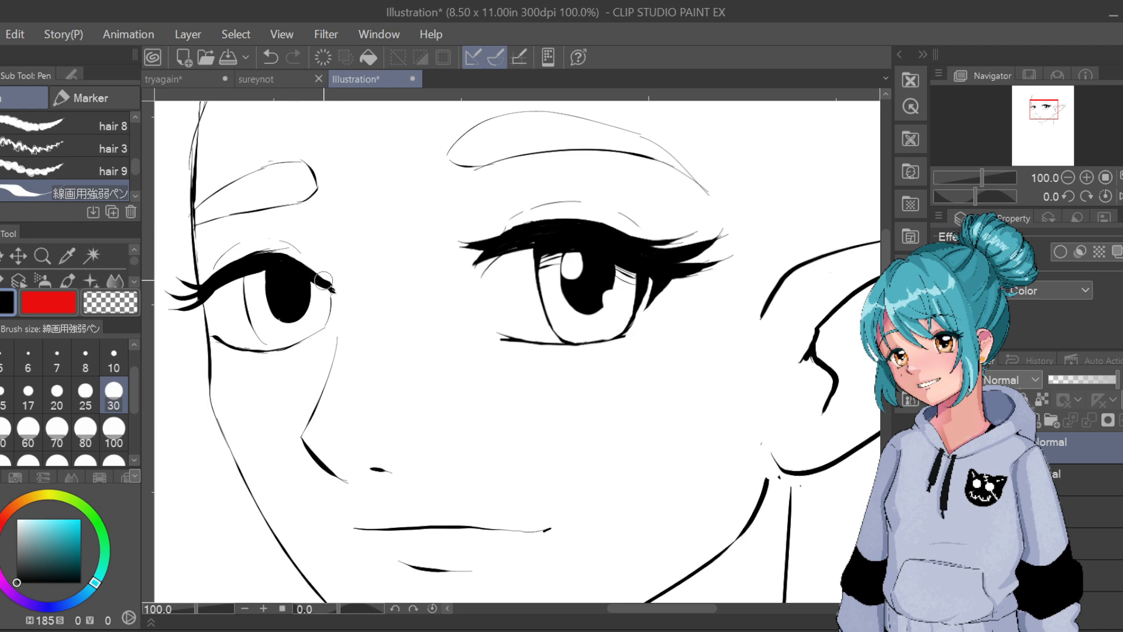
pyautogui.moveTo(326, 283); pyautogui.dragTo(344, 286)
pyautogui.hotkey('ctrl', 'z')
pyautogui.moveTo(200, 283)
pyautogui.mouseDown()
pyautogui.moveTo(177, 280)
pyautogui.moveTo(178, 295)
pyautogui.mouseUp()
pyautogui.hotkey('ctrl', 'z')
pyautogui.moveTo(199, 299); pyautogui.dragTo(175, 307)
pyautogui.hotkey('ctrl', 'z')
pyautogui.moveTo(218, 264); pyautogui.dragTo(280, 250)
pyautogui.scroll(-2, 316, 252)
pyautogui.scroll(1, 316, 252)
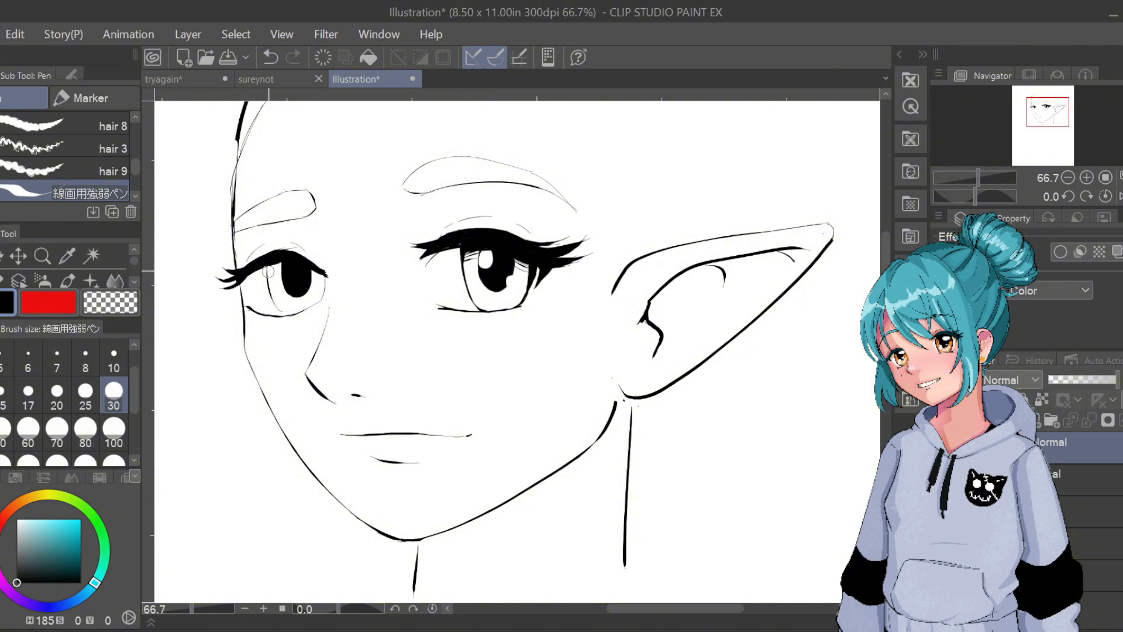
pyautogui.hotkey('ctrl', 'z')
# Add thin shading lines under the far eye's lid at brush size 10, then pupil highlights at size 30
pyautogui.click(114, 359)
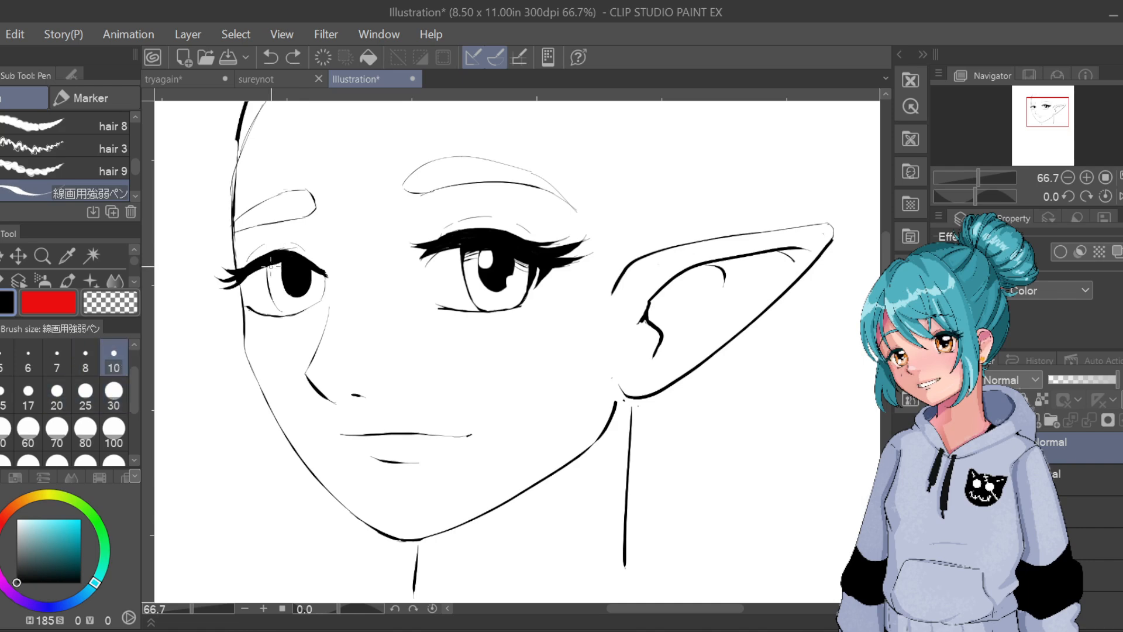
pyautogui.moveTo(267, 269); pyautogui.dragTo(285, 264)
pyautogui.click(113, 394)
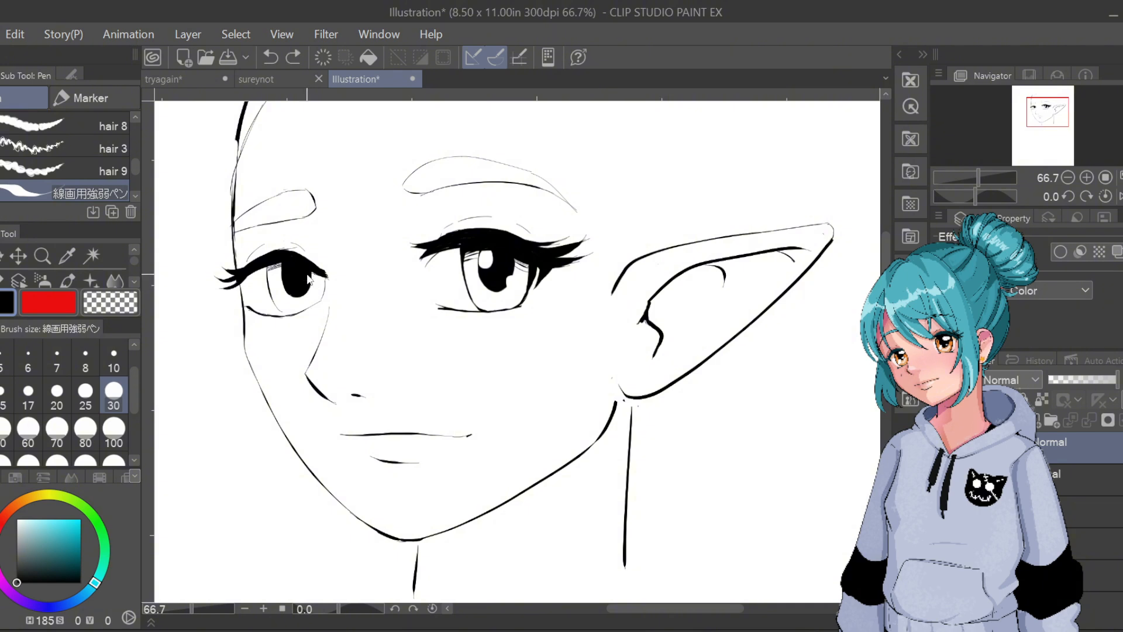
pyautogui.click(310, 286)
pyautogui.click(287, 264)
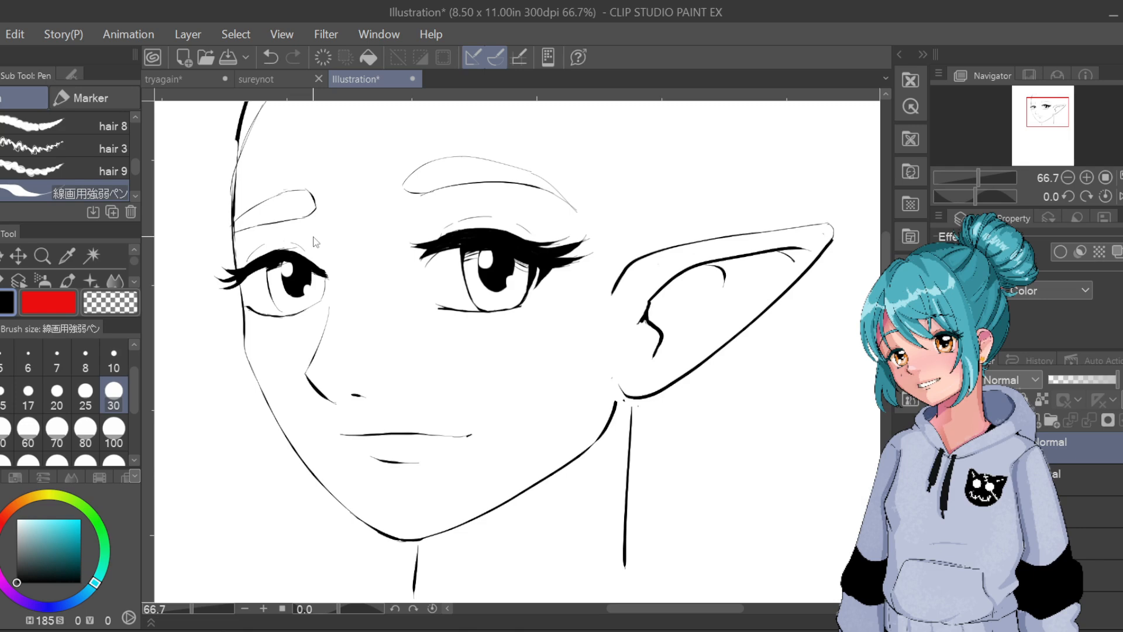
# Clear the stray crease marks above the far eye and reshape the upper lid's top edge towards the inner corner
pyautogui.scroll(-2, 313, 236)
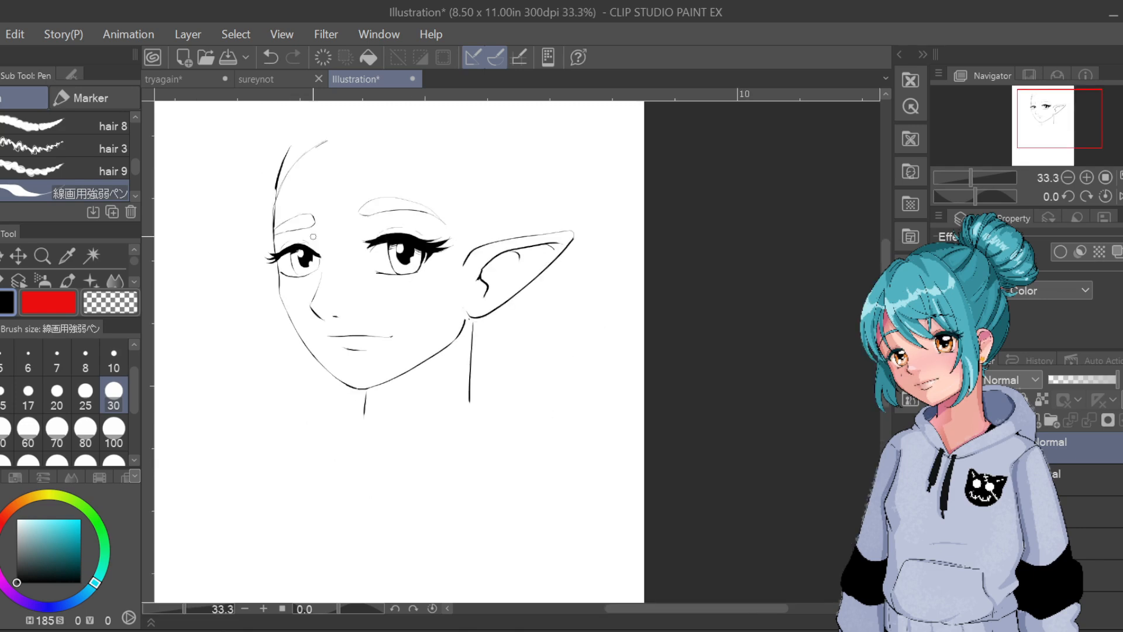
pyautogui.scroll(2, 313, 236)
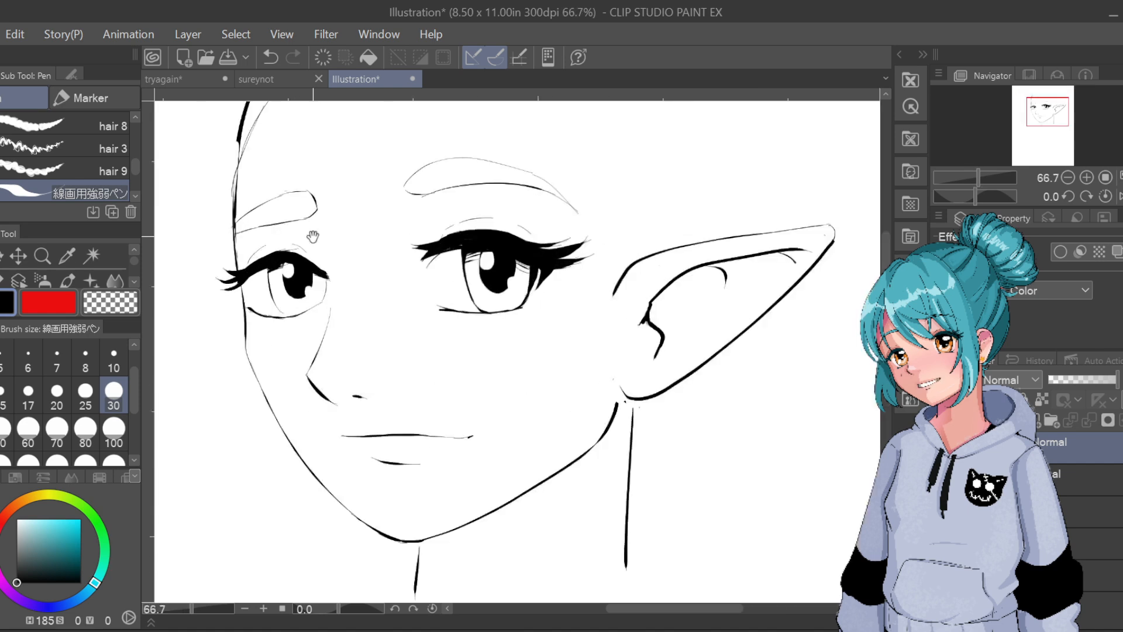
pyautogui.moveTo(449, 340); pyautogui.dragTo(784, 372)
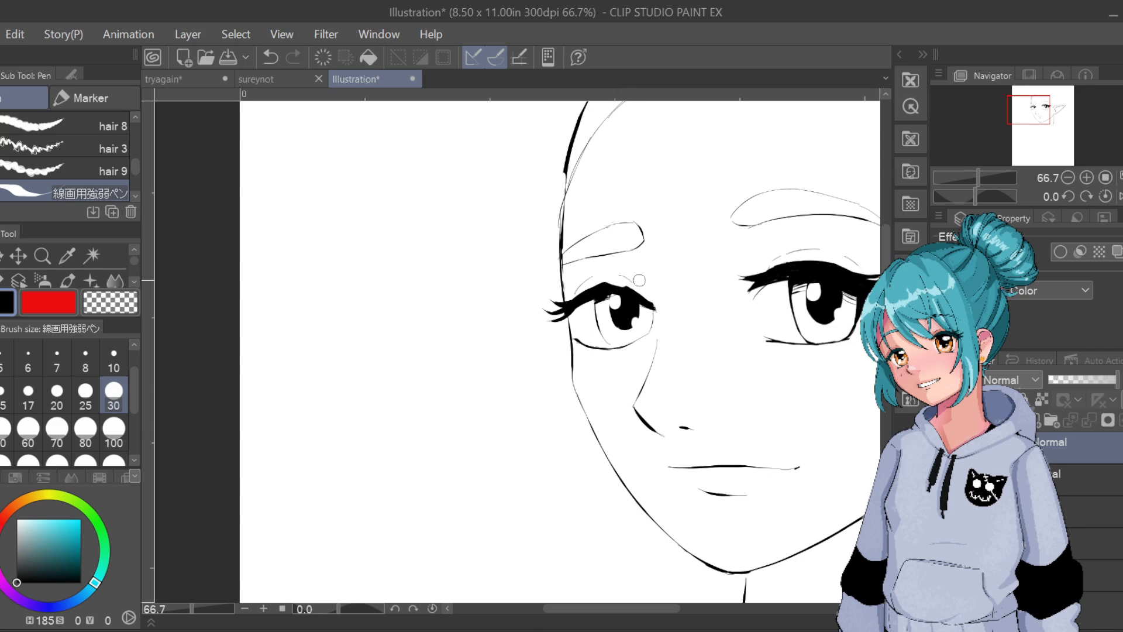
pyautogui.moveTo(683, 433); pyautogui.dragTo(370, 463)
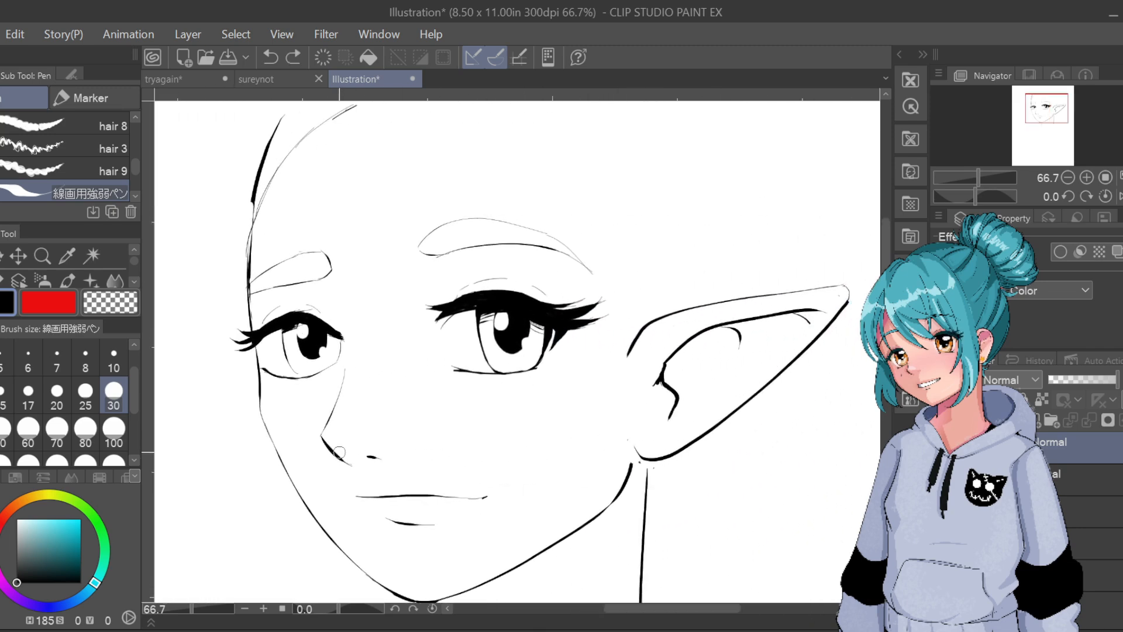
pyautogui.click(313, 307)
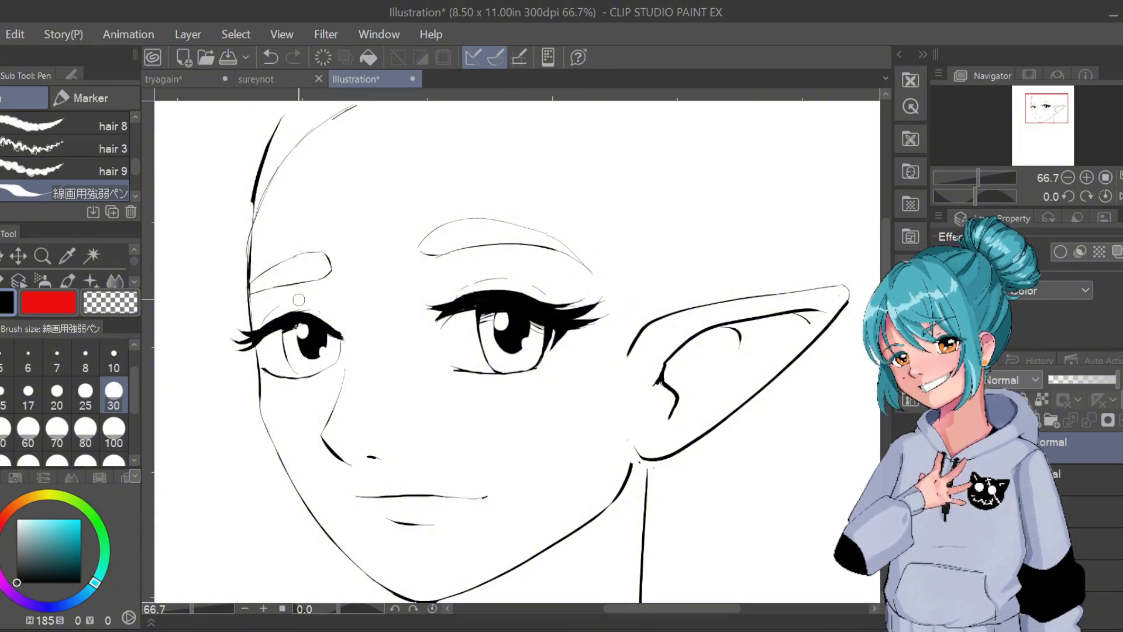
pyautogui.scroll(4, 299, 304)
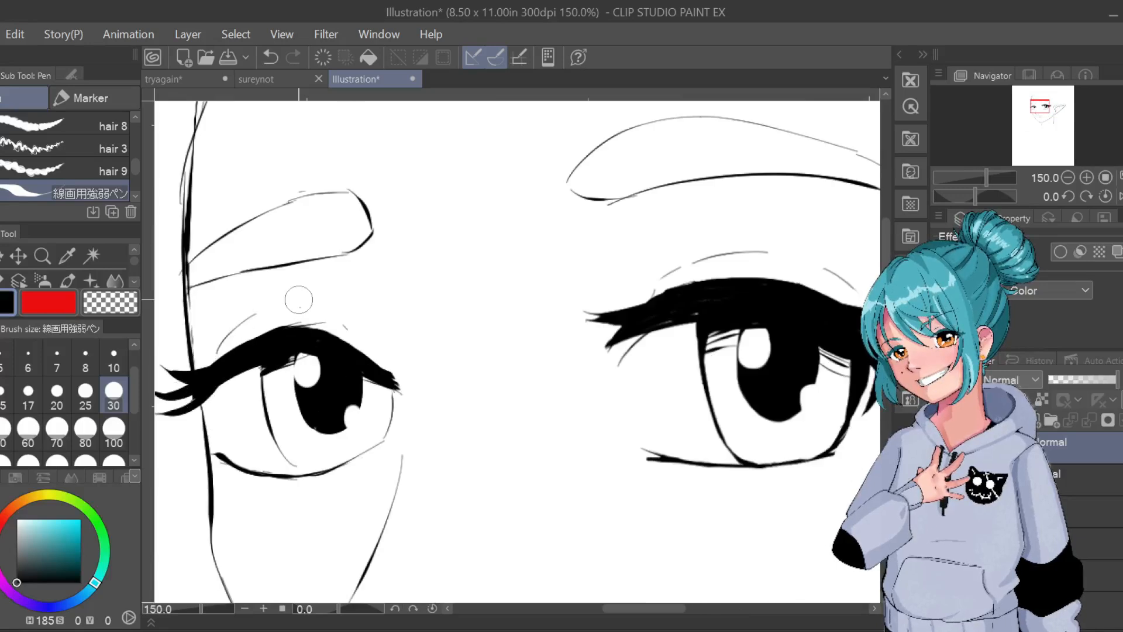
pyautogui.moveTo(288, 329); pyautogui.dragTo(356, 351)
pyautogui.hotkey('ctrl', 'z')
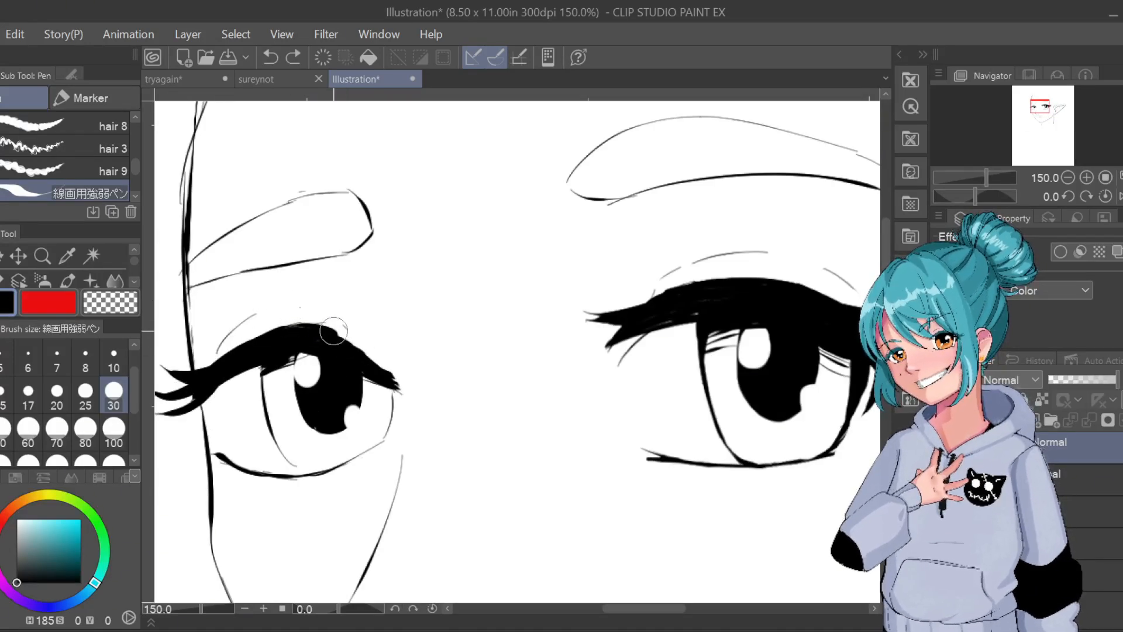
pyautogui.moveTo(291, 329)
pyautogui.mouseDown()
pyautogui.moveTo(356, 349)
pyautogui.moveTo(326, 331)
pyautogui.moveTo(374, 360)
pyautogui.moveTo(337, 335)
pyautogui.moveTo(376, 362)
pyautogui.mouseUp()
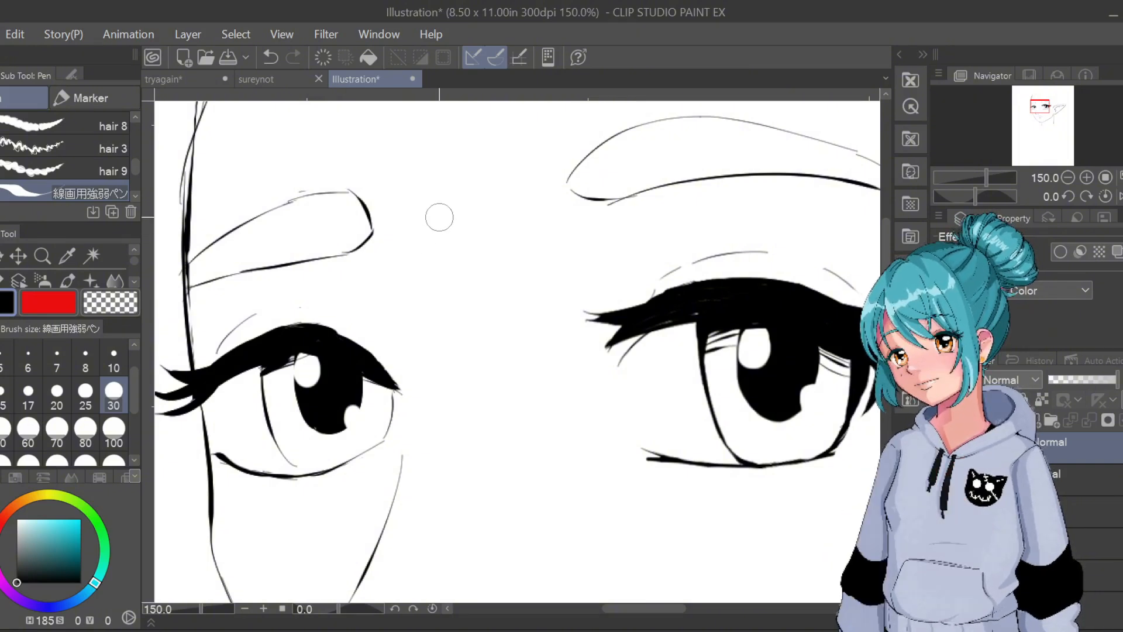
# Draw a short thin crease line above the inner corner of the far eye, redoing the first stroke
pyautogui.moveTo(354, 322); pyautogui.dragTo(382, 360)
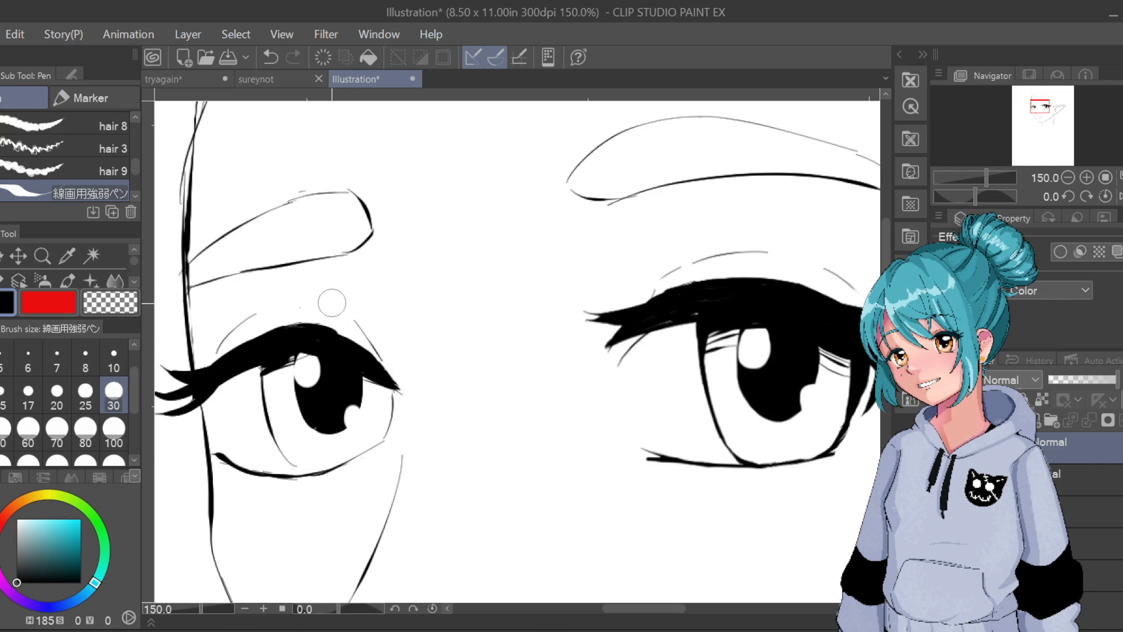
pyautogui.hotkey('ctrl', 'z')
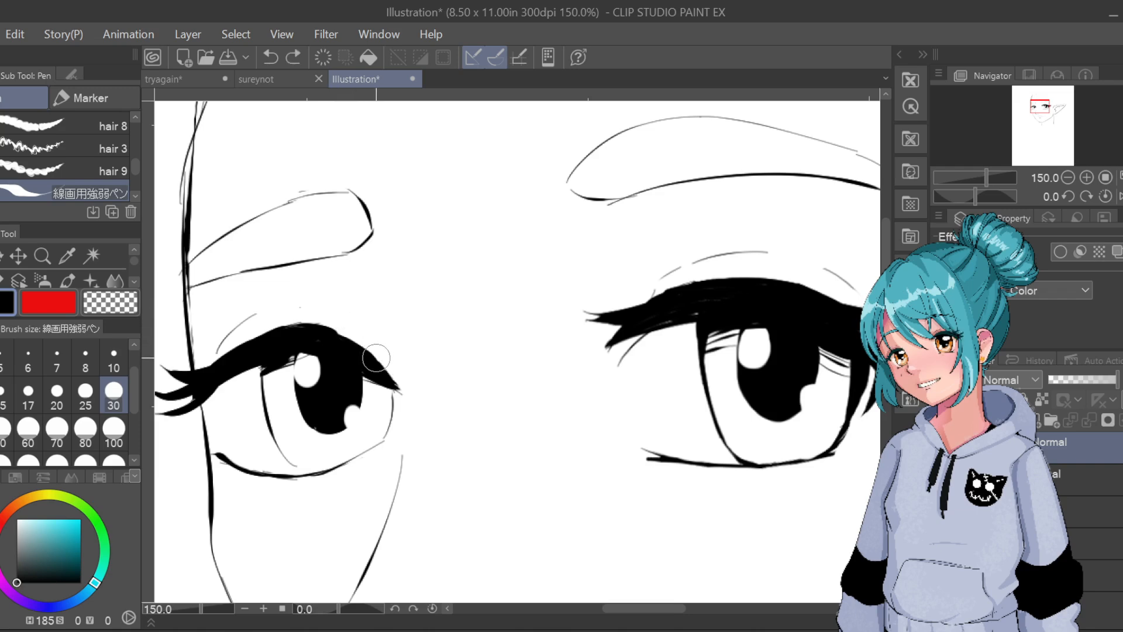
pyautogui.moveTo(379, 358); pyautogui.dragTo(348, 317)
pyautogui.scroll(-3, 379, 319)
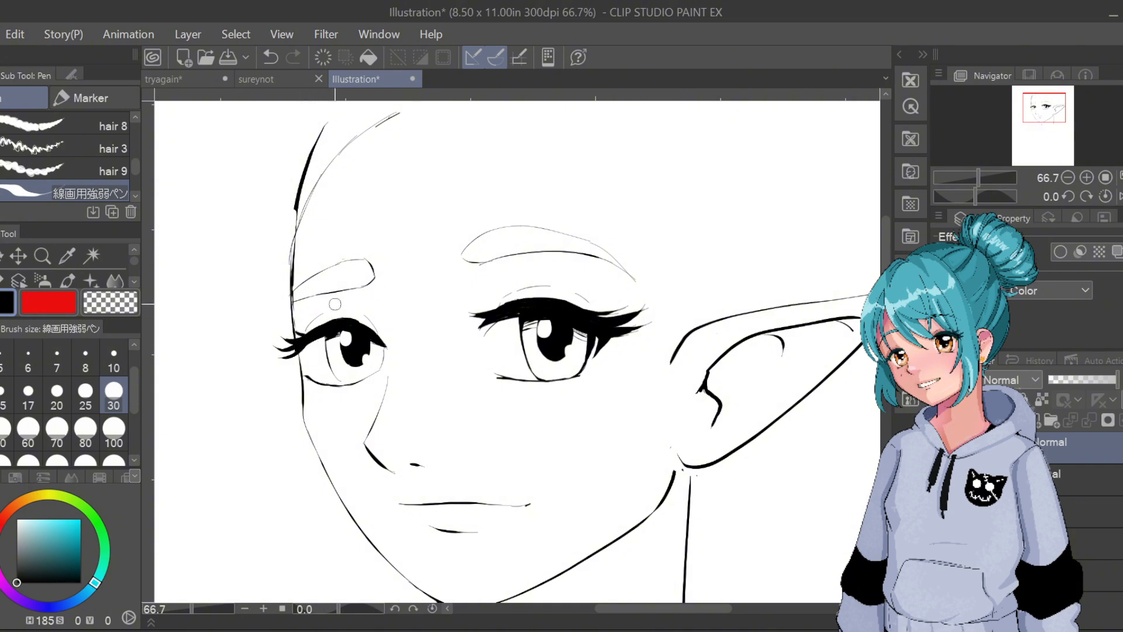
# Try small strokes on the far eye's outer lashes and at the outer end of the lower lid
pyautogui.hotkey('ctrl', 'z')
pyautogui.hotkey('ctrl', 'z')
pyautogui.moveTo(271, 355); pyautogui.dragTo(300, 346)
pyautogui.hotkey('ctrl', 'z')
pyautogui.hotkey('ctrl', 'z')
pyautogui.moveTo(307, 373); pyautogui.dragTo(306, 358)
pyautogui.hotkey('ctrl', 'z')
# Try short strokes under the far eye's outer upper lid and along the inner part of the lower lid
pyautogui.scroll(-2, 449, 224)
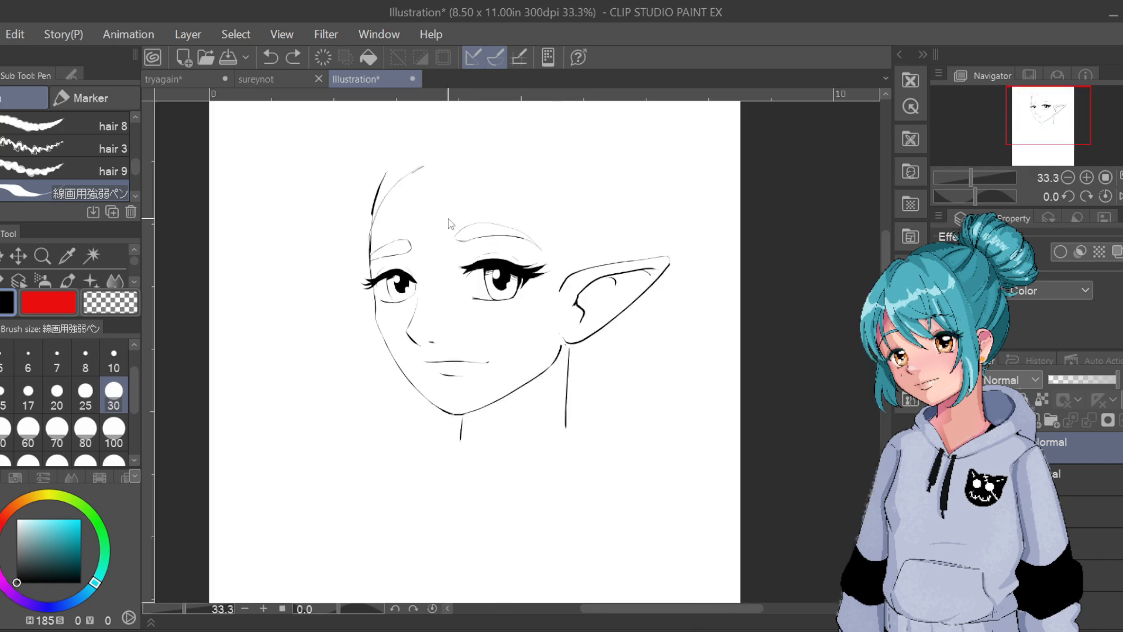
pyautogui.scroll(1, 449, 224)
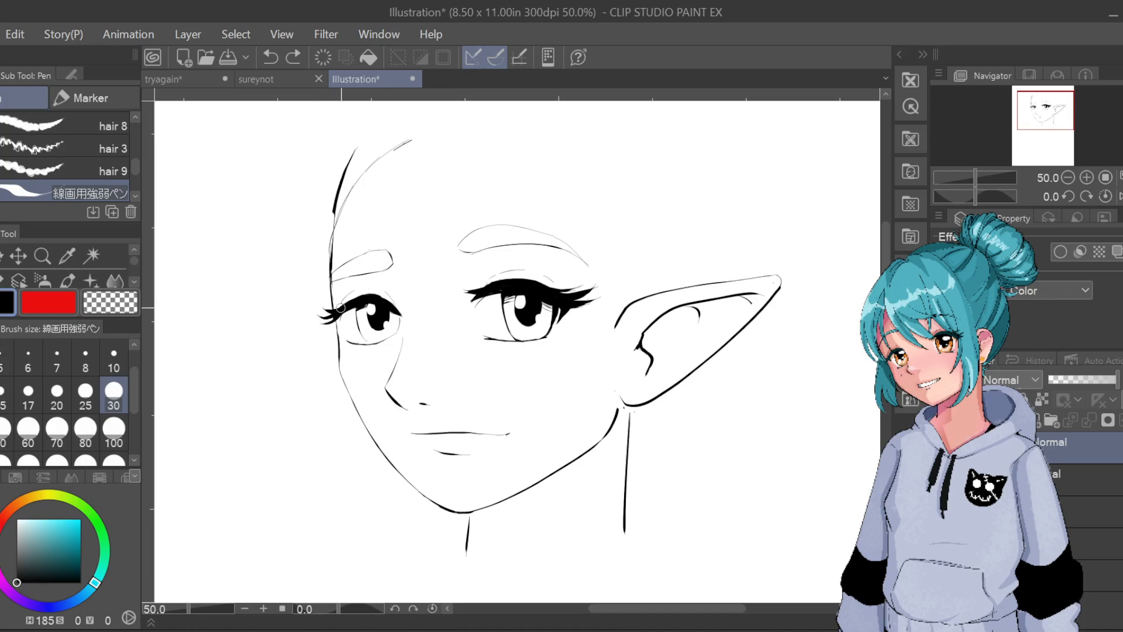
pyautogui.moveTo(342, 315); pyautogui.dragTo(353, 303)
pyautogui.hotkey('ctrl', 'z')
pyautogui.hotkey('ctrl', 'z')
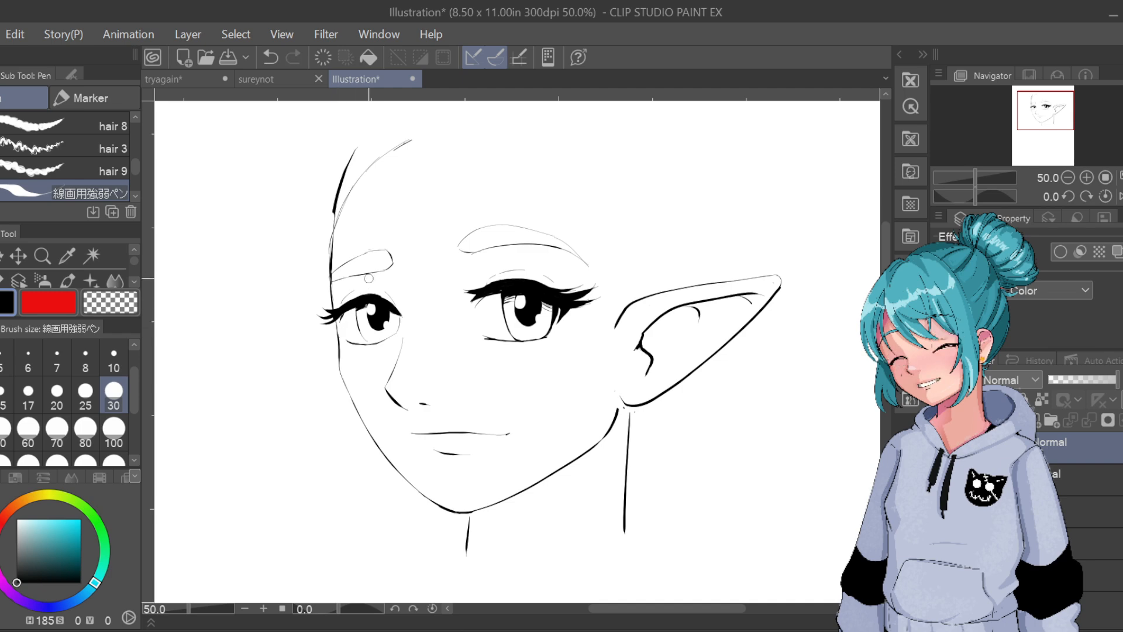
pyautogui.hotkey('ctrl', 'z')
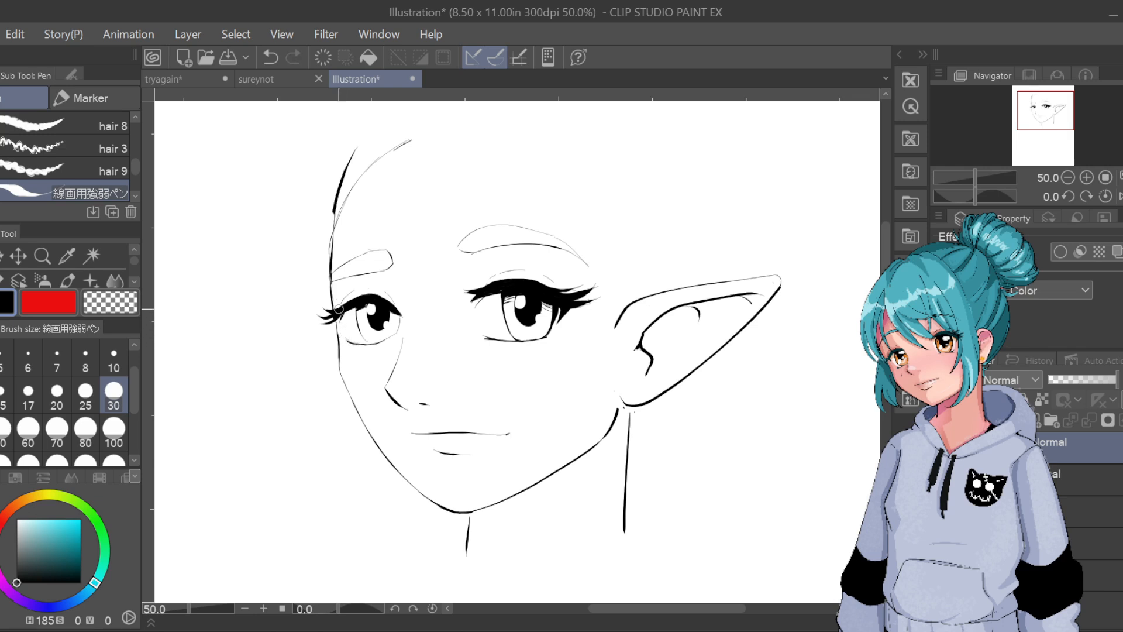
pyautogui.moveTo(381, 342); pyautogui.dragTo(398, 333)
pyautogui.hotkey('ctrl', 'z')
# Rework the far eyebrow's outline, thinning its lower edge and opening its inner end
pyautogui.moveTo(335, 284); pyautogui.dragTo(396, 254)
pyautogui.hotkey('ctrl', 'z')
pyautogui.hotkey('ctrl', 'z')
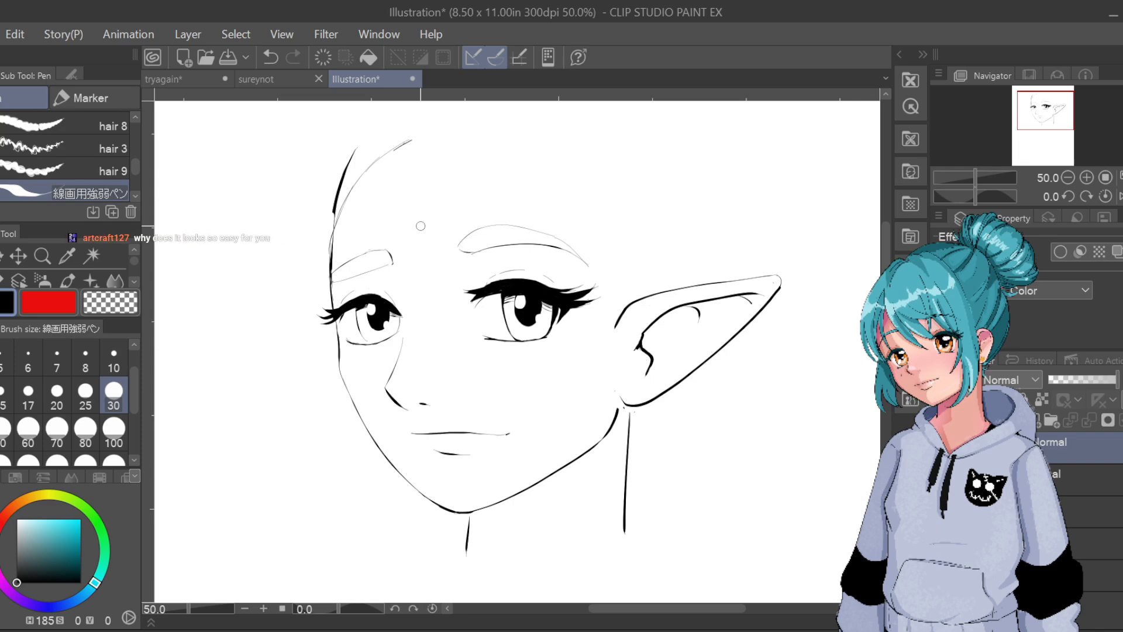
# Erase the face contour from below the far eye around the chin and along the jaw to the ear
pyautogui.scroll(-1, 420, 226)
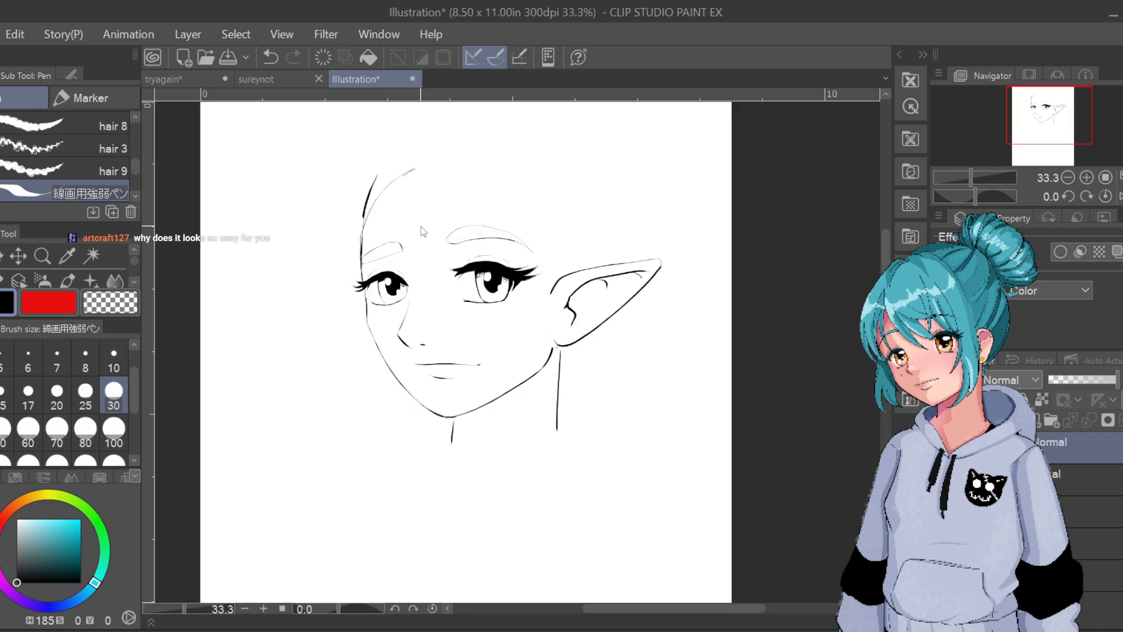
pyautogui.moveTo(632, 399); pyautogui.dragTo(538, 425)
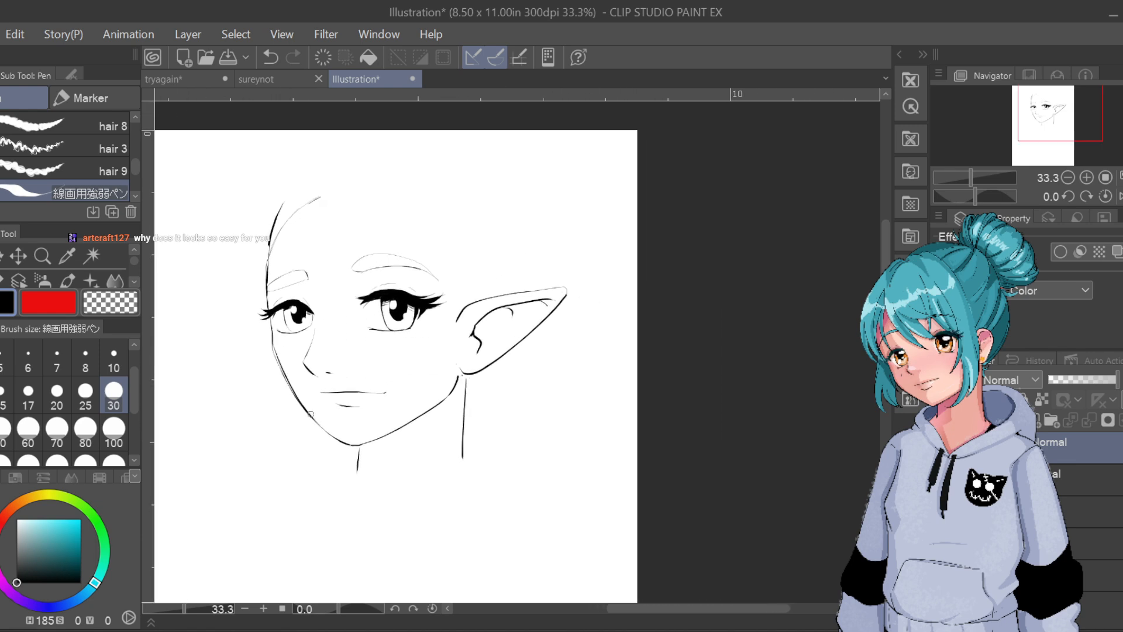
pyautogui.hotkey('ctrl', 'z')
pyautogui.moveTo(375, 439); pyautogui.dragTo(396, 428)
pyautogui.moveTo(458, 377)
pyautogui.mouseDown()
pyautogui.moveTo(427, 414)
pyautogui.moveTo(451, 391)
pyautogui.moveTo(425, 394)
pyautogui.mouseUp()
pyautogui.moveTo(275, 356)
pyautogui.mouseDown()
pyautogui.moveTo(316, 421)
pyautogui.moveTo(350, 442)
pyautogui.mouseUp()
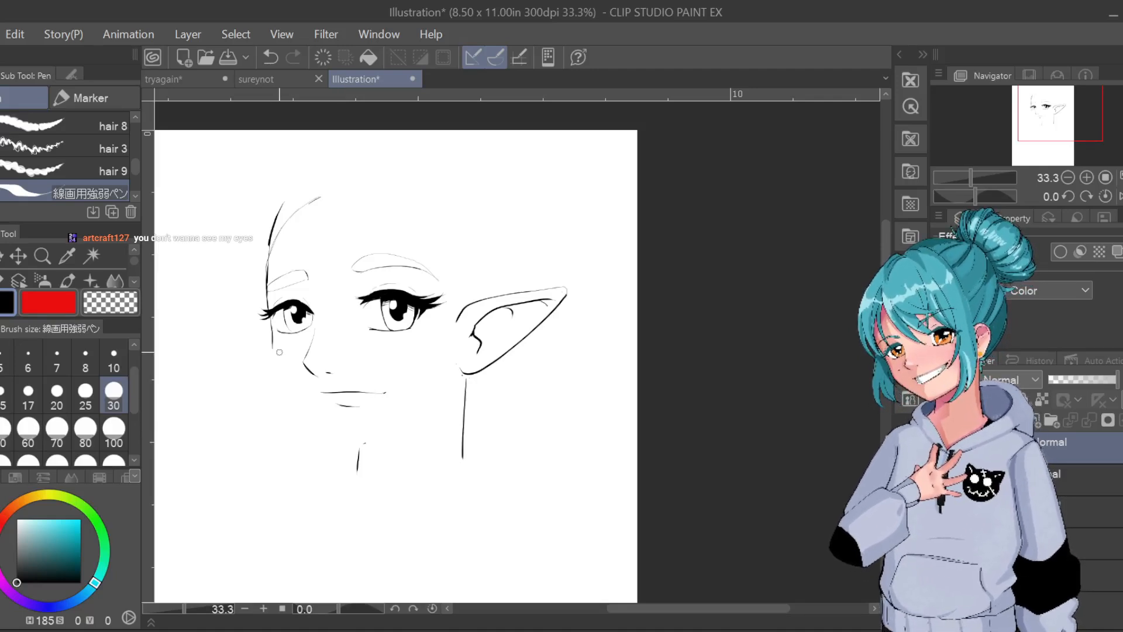
# Try several strokes for the face contour from below the far eye down the cheek to the chin
pyautogui.moveTo(278, 356); pyautogui.dragTo(334, 422)
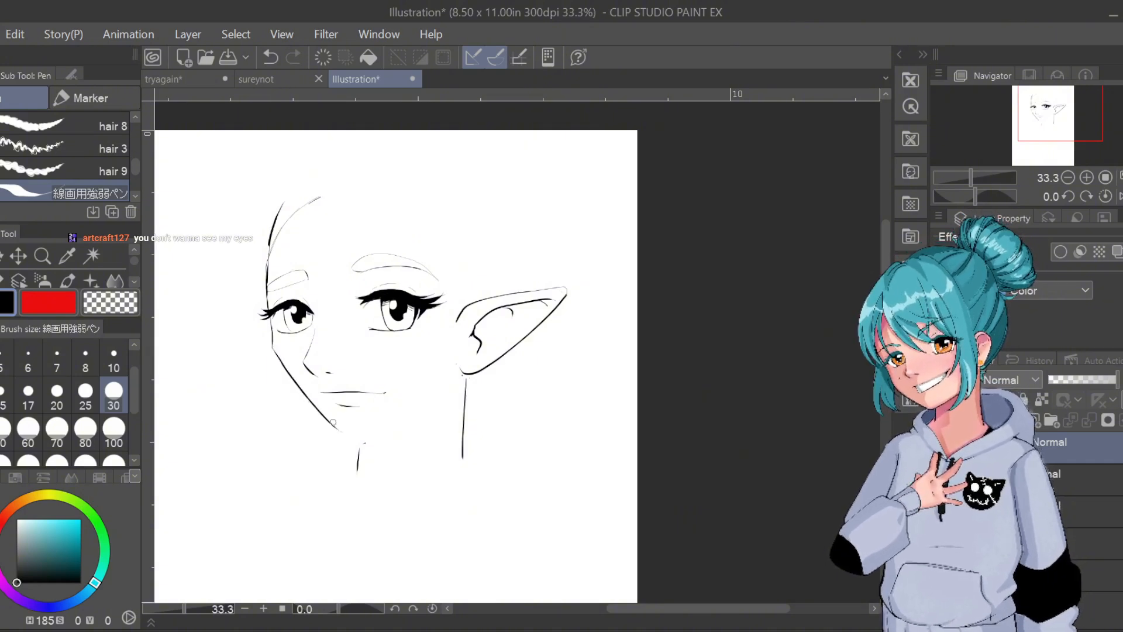
pyautogui.hotkey('ctrl', 'z')
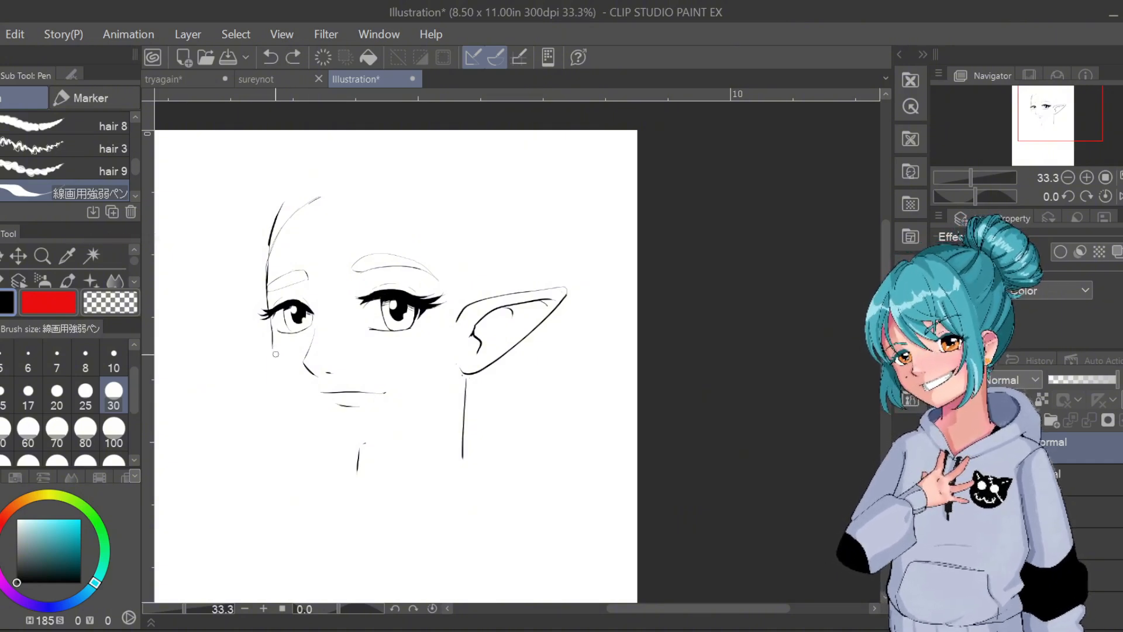
pyautogui.moveTo(271, 351); pyautogui.dragTo(337, 430)
pyautogui.hotkey('ctrl', 'z')
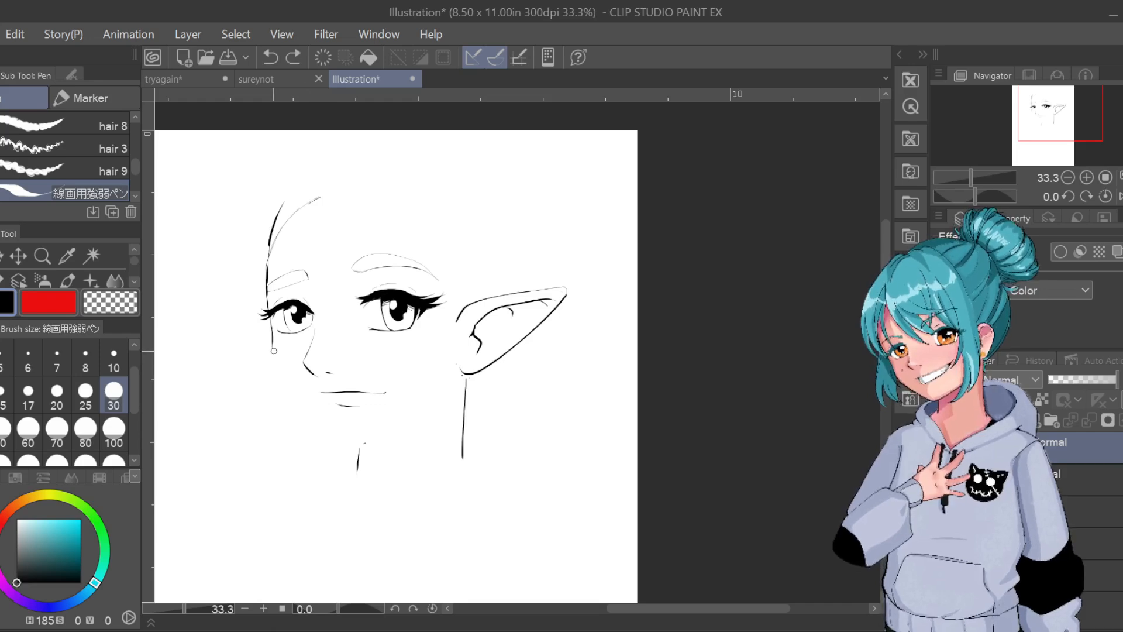
pyautogui.moveTo(272, 351); pyautogui.dragTo(351, 439)
pyautogui.hotkey('ctrl', 'z')
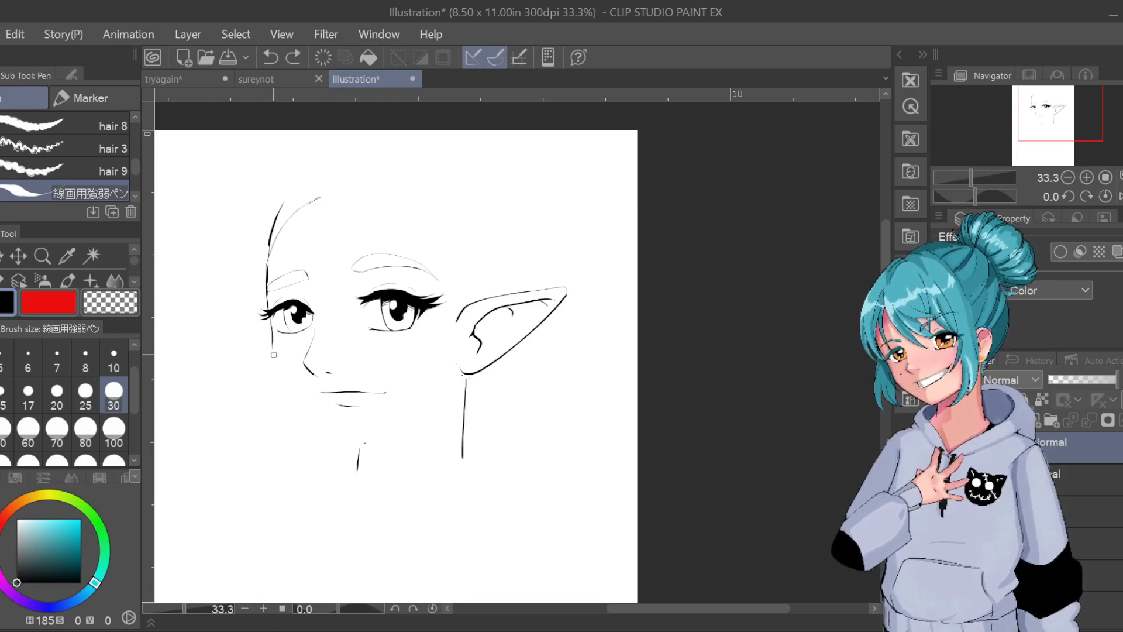
pyautogui.moveTo(272, 352); pyautogui.dragTo(327, 431)
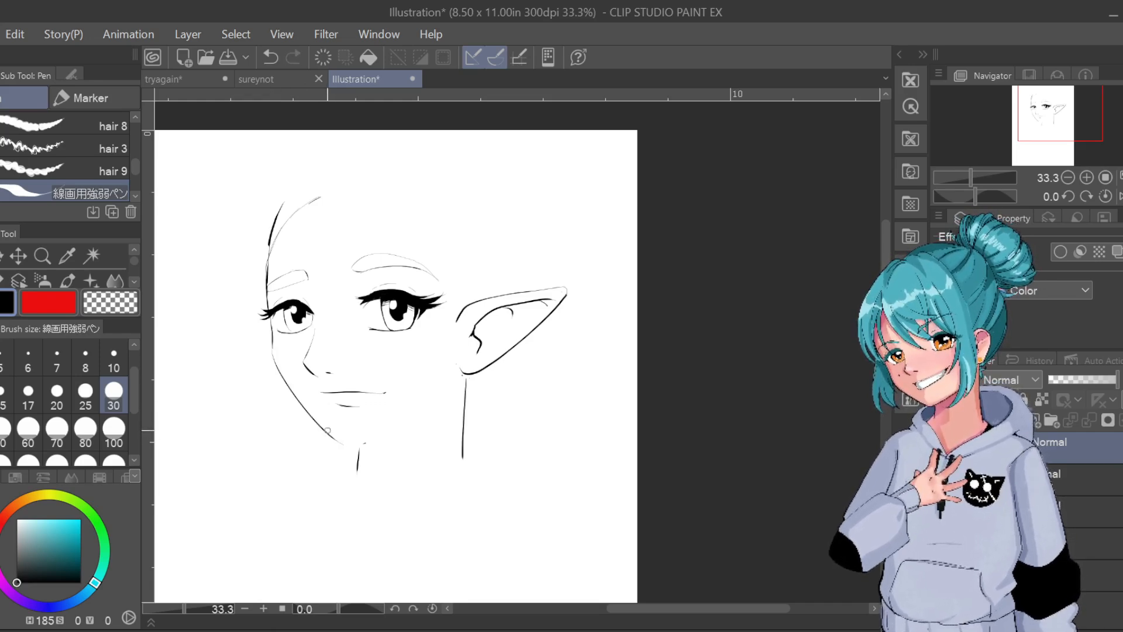
pyautogui.hotkey('ctrl', 'z')
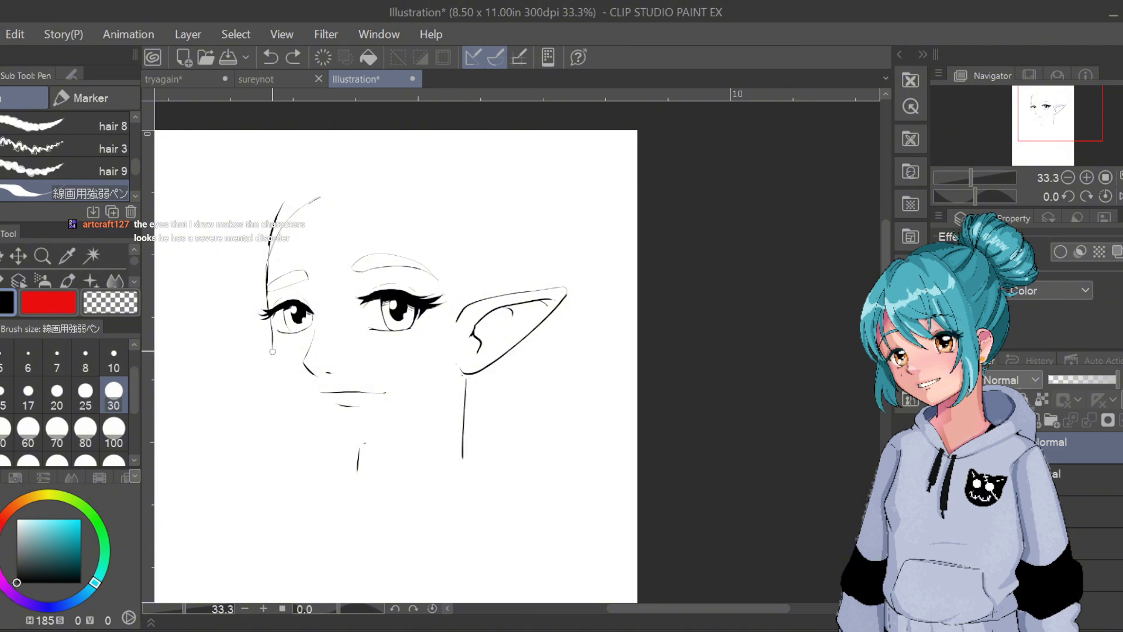
pyautogui.moveTo(272, 351); pyautogui.dragTo(303, 400)
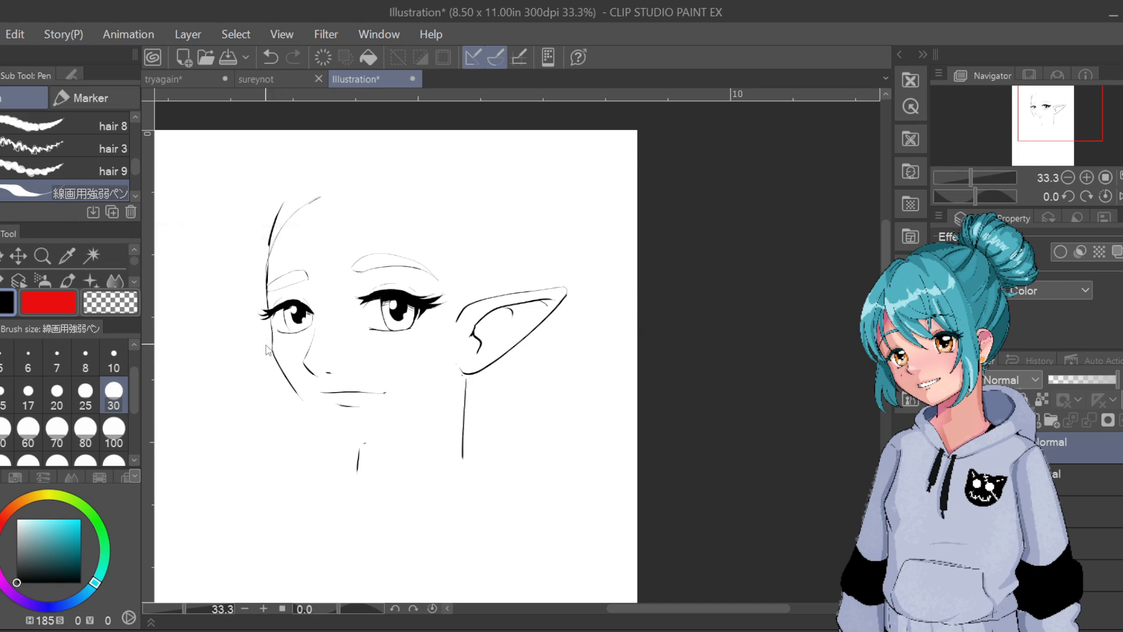
pyautogui.hotkey('ctrl', 'z')
pyautogui.moveTo(333, 435); pyautogui.dragTo(369, 444)
pyautogui.hotkey('ctrl', 'z')
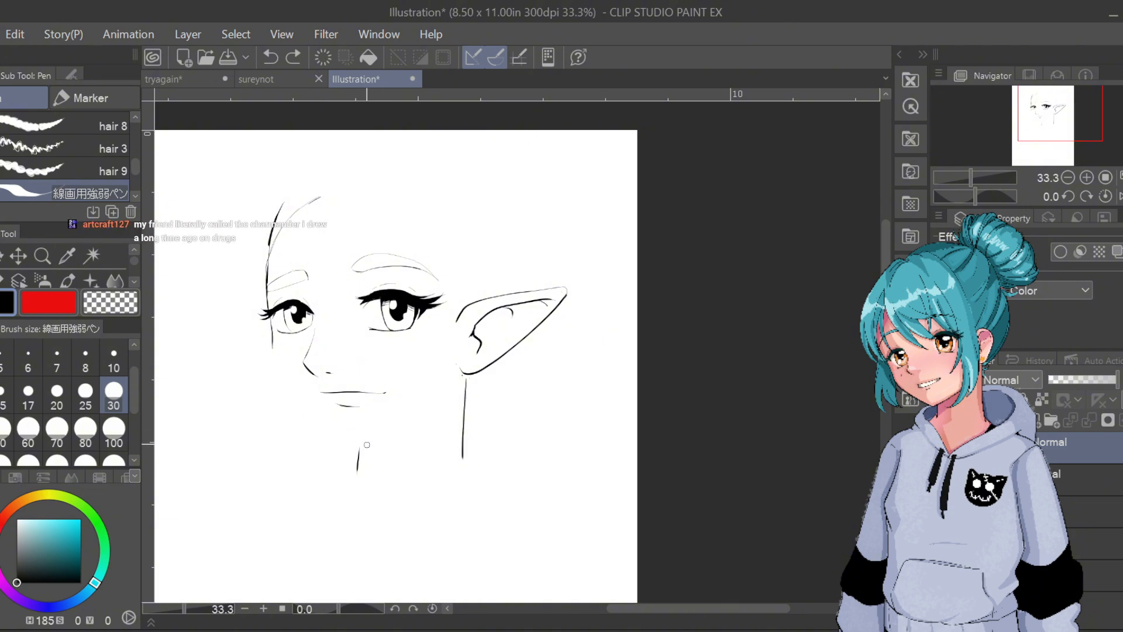
# Erase the stray mark at the chin, just above the front neck line
pyautogui.moveTo(366, 446); pyautogui.dragTo(367, 437)
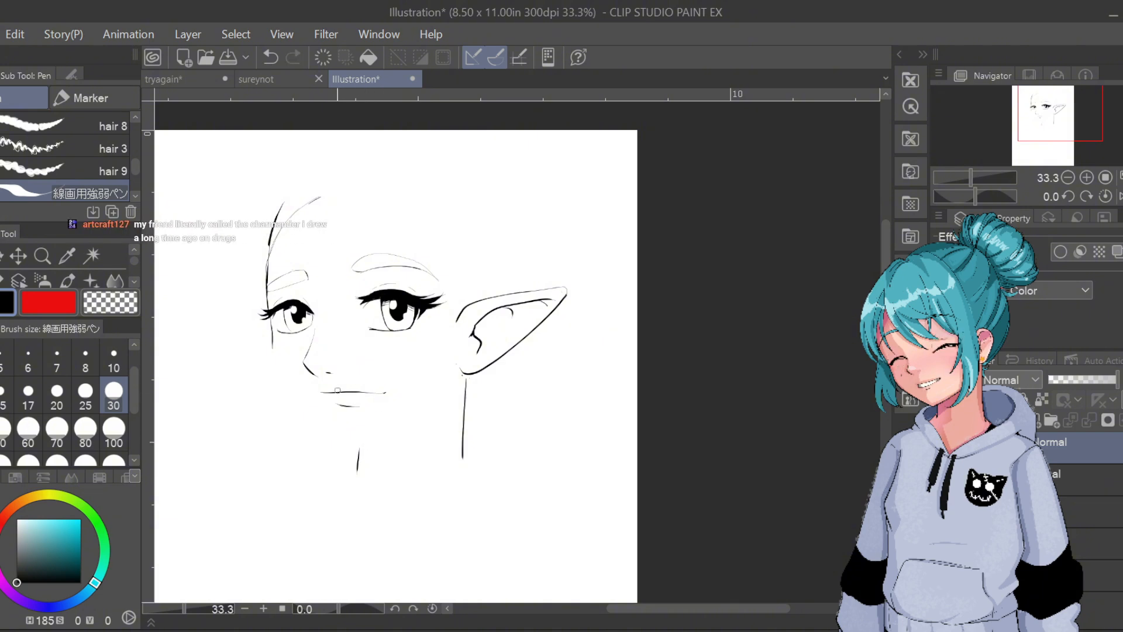
pyautogui.hotkey('ctrl', 'z')
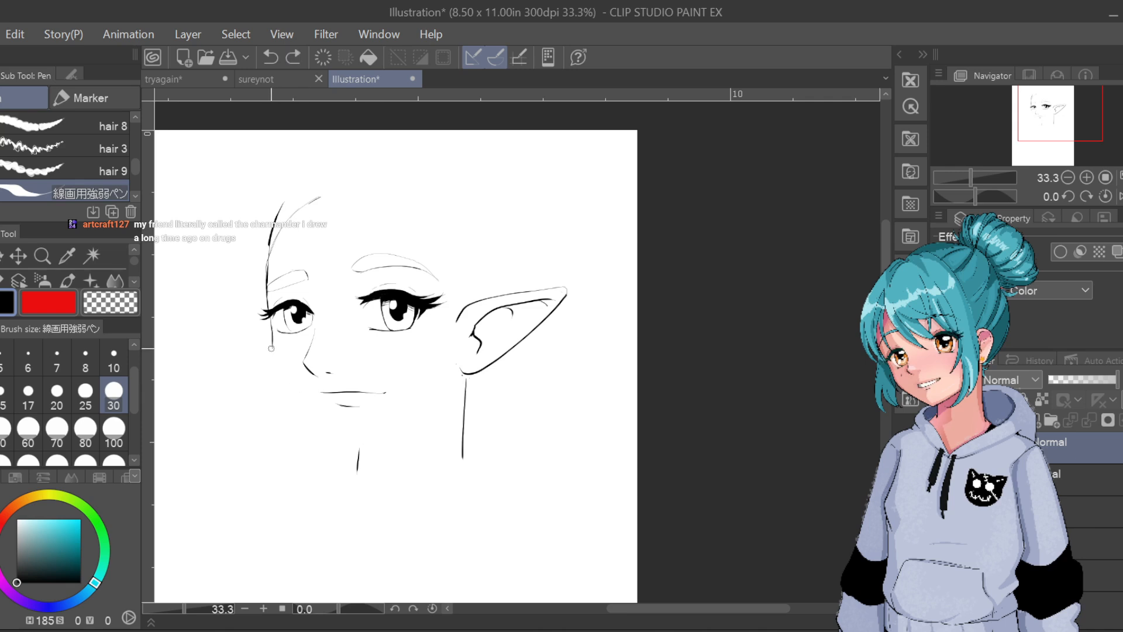
pyautogui.moveTo(275, 349); pyautogui.dragTo(324, 432)
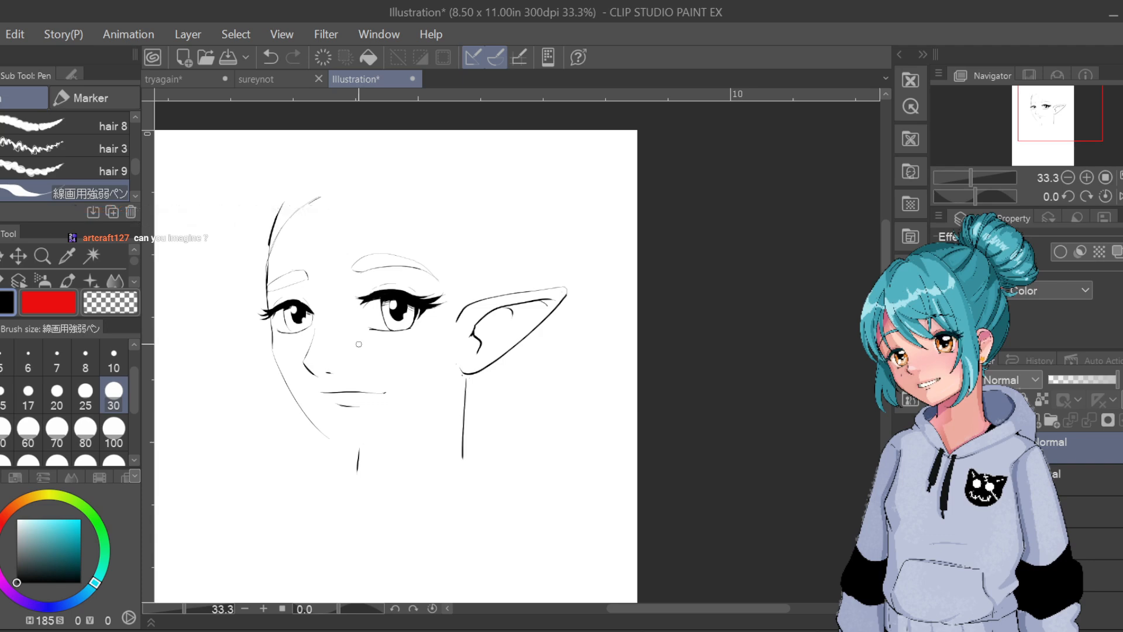
pyautogui.moveTo(331, 437); pyautogui.dragTo(399, 427)
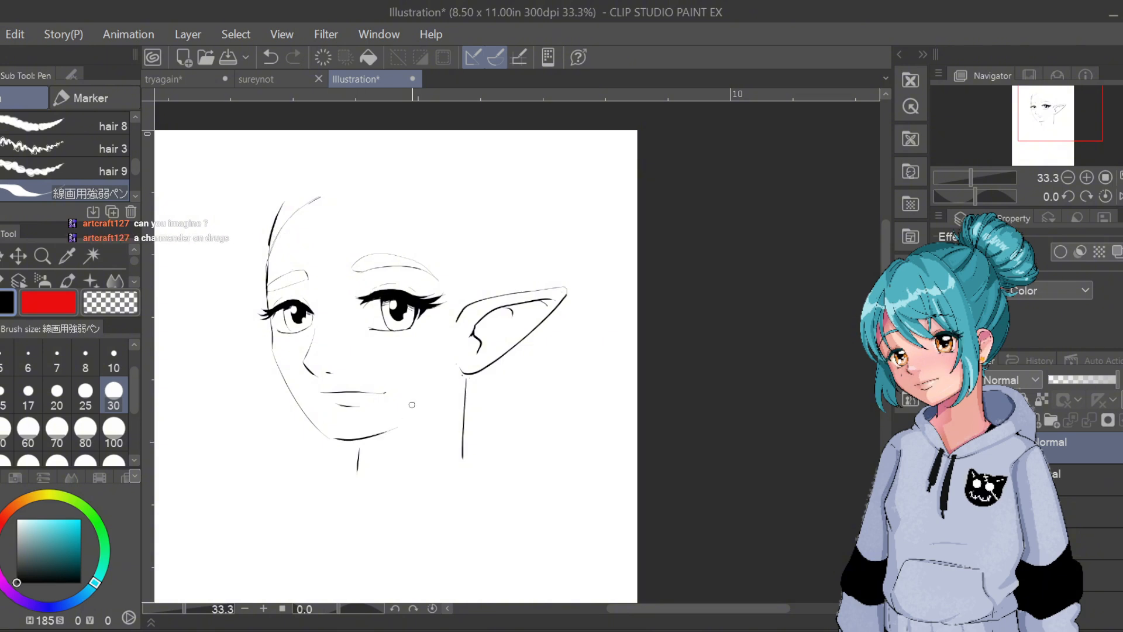
pyautogui.hotkey('ctrl', 'z')
pyautogui.moveTo(277, 364); pyautogui.dragTo(288, 406)
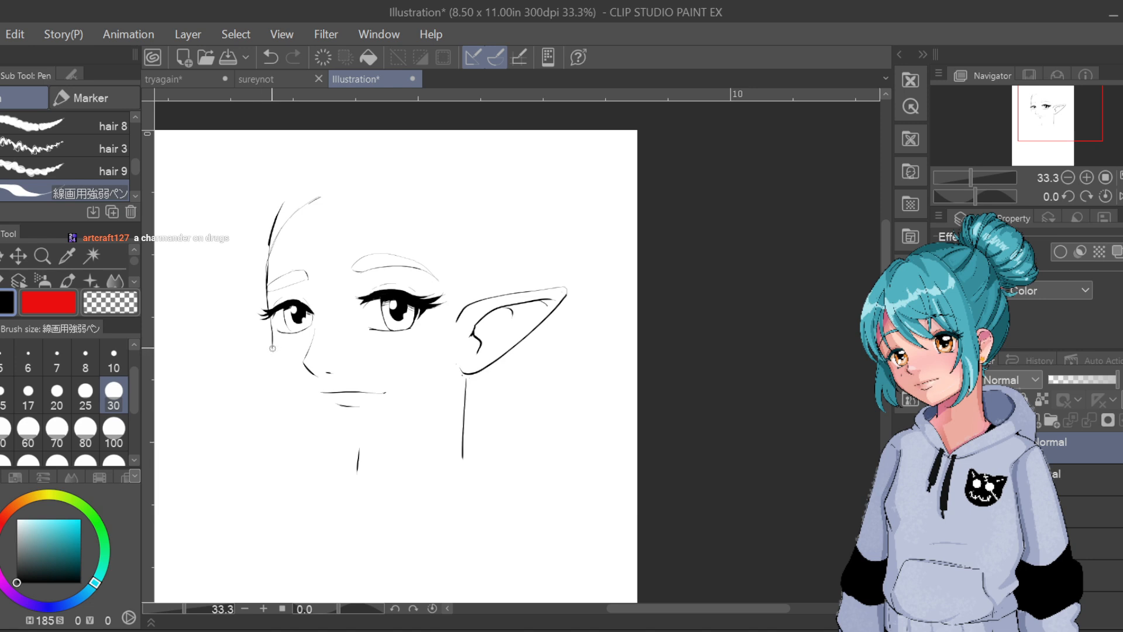
pyautogui.moveTo(272, 348); pyautogui.dragTo(344, 445)
pyautogui.hotkey('ctrl', 'z')
pyautogui.hotkey('ctrl', 'z')
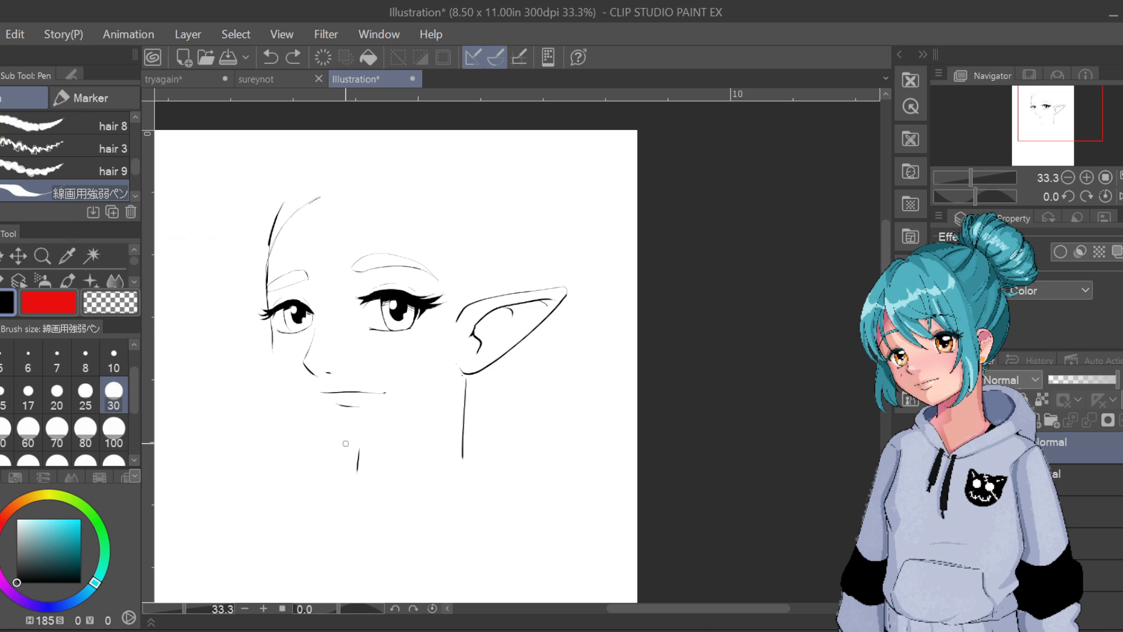
pyautogui.moveTo(273, 348); pyautogui.dragTo(349, 437)
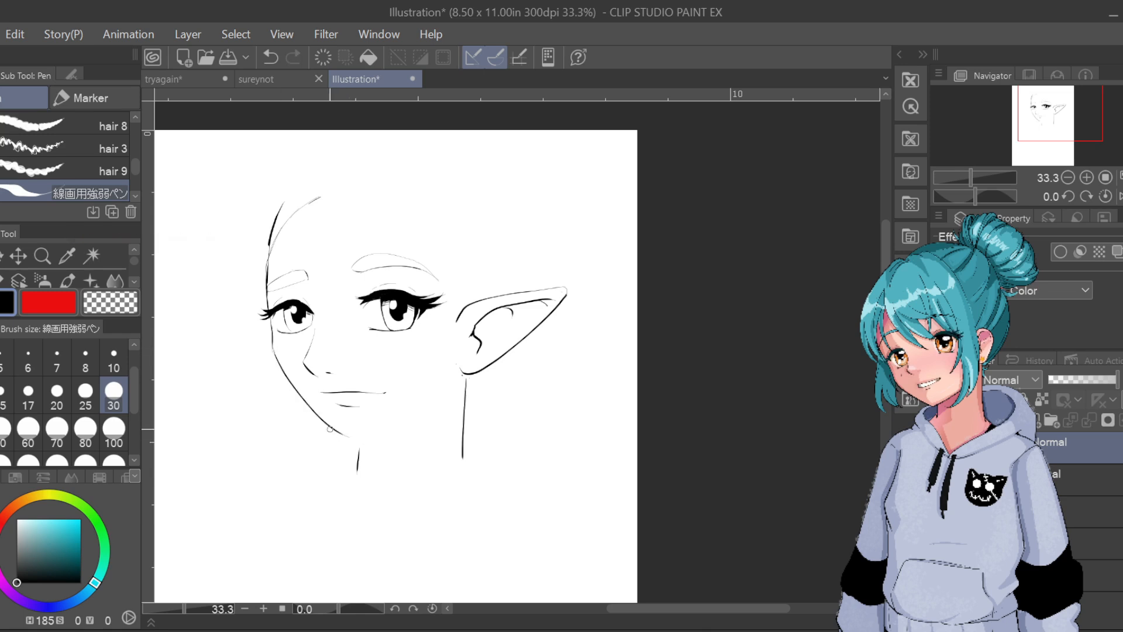
pyautogui.hotkey('ctrl', 'z')
# Draw the chin curve and extend the near-side jawline up to the earlobe
pyautogui.moveTo(356, 443); pyautogui.dragTo(442, 398)
pyautogui.hotkey('ctrl', 'z')
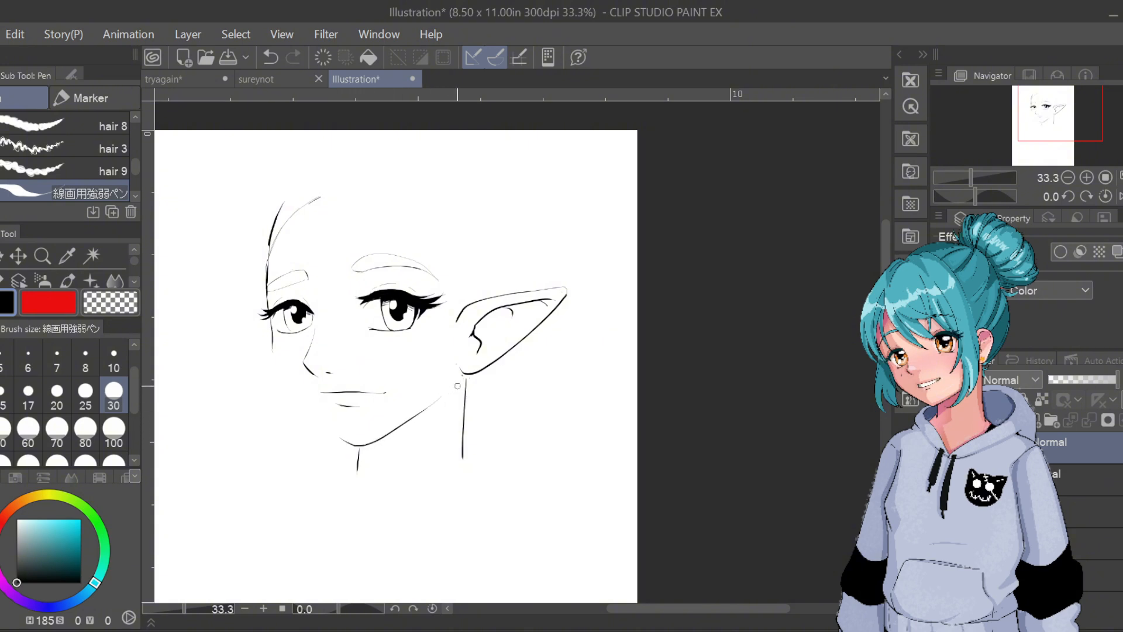
pyautogui.hotkey('ctrl', 'z')
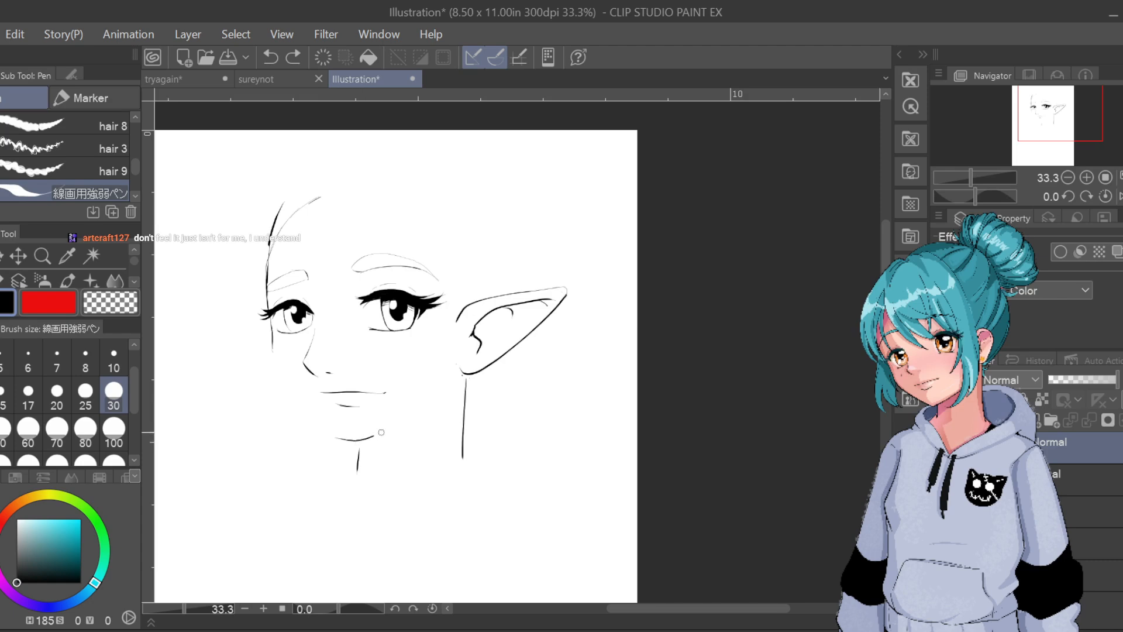
pyautogui.moveTo(380, 432); pyautogui.dragTo(464, 375)
pyautogui.moveTo(345, 439); pyautogui.dragTo(275, 366)
pyautogui.hotkey('ctrl', 'z')
pyautogui.moveTo(348, 439); pyautogui.dragTo(268, 348)
pyautogui.hotkey('ctrl', 'z')
pyautogui.moveTo(350, 440)
pyautogui.mouseDown()
pyautogui.moveTo(262, 338)
pyautogui.moveTo(344, 439)
pyautogui.mouseUp()
pyautogui.hotkey('ctrl', 'z')
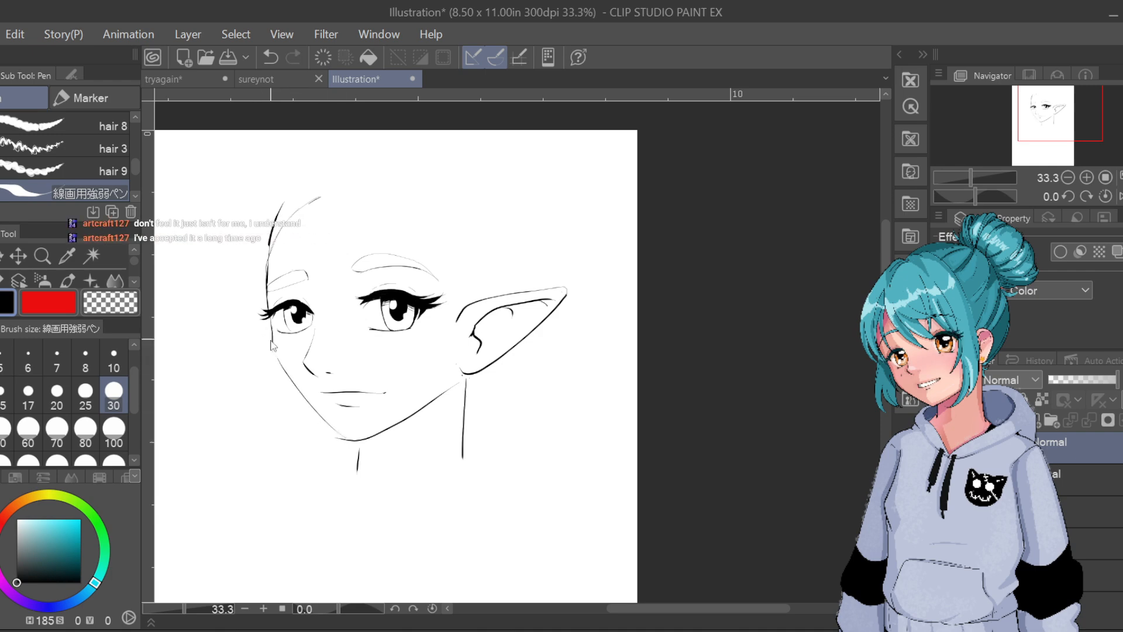
pyautogui.hotkey('ctrl', 'z')
pyautogui.moveTo(273, 348)
pyautogui.mouseDown()
pyautogui.moveTo(344, 441)
pyautogui.moveTo(261, 332)
pyautogui.mouseUp()
pyautogui.hotkey('ctrl', 'z')
pyautogui.hotkey('ctrl', 'z')
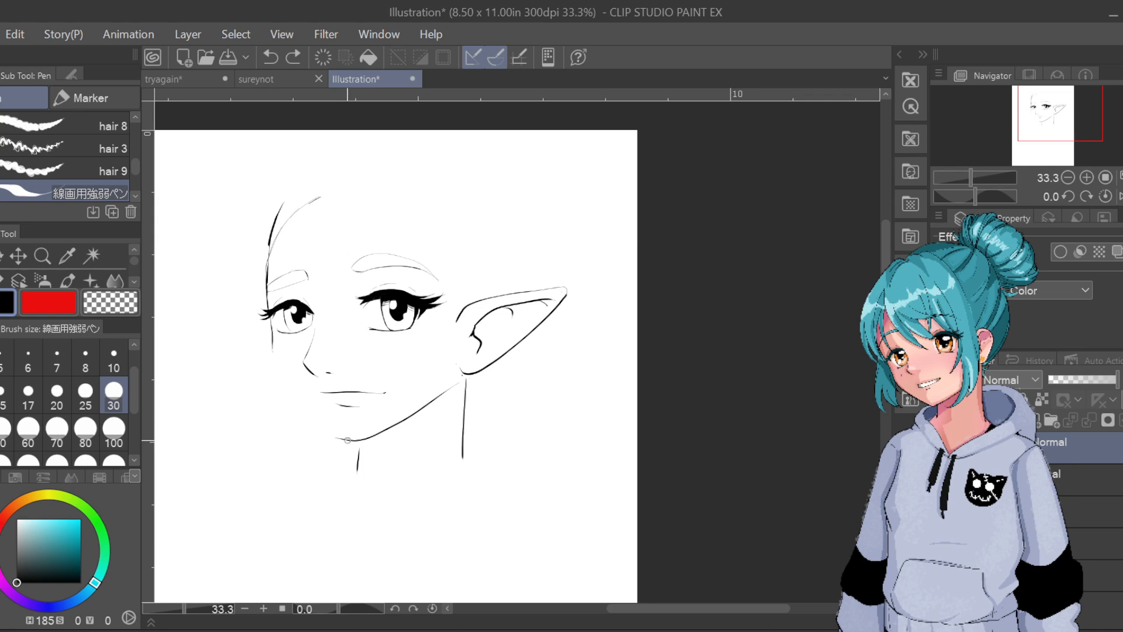
# Draw the lower jawline on the far side of the face, rising from the chin toward the cheek
pyautogui.moveTo(346, 440); pyautogui.dragTo(293, 386)
pyautogui.hotkey('ctrl', 'z')
pyautogui.moveTo(278, 365)
pyautogui.mouseDown()
pyautogui.moveTo(299, 396)
pyautogui.moveTo(270, 336)
pyautogui.mouseUp()
pyautogui.hotkey('ctrl', 'z')
pyautogui.hotkey('ctrl', 'z')
pyautogui.moveTo(297, 393)
pyautogui.mouseDown()
pyautogui.moveTo(271, 341)
pyautogui.moveTo(301, 402)
pyautogui.mouseUp()
pyautogui.hotkey('ctrl', 'z')
pyautogui.hotkey('ctrl', 'z')
pyautogui.hotkey('ctrl', 'z')
pyautogui.moveTo(289, 379)
pyautogui.mouseDown()
pyautogui.moveTo(294, 389)
pyautogui.moveTo(273, 348)
pyautogui.moveTo(278, 359)
pyautogui.mouseUp()
pyautogui.hotkey('ctrl', 'z')
pyautogui.hotkey('ctrl', 'z')
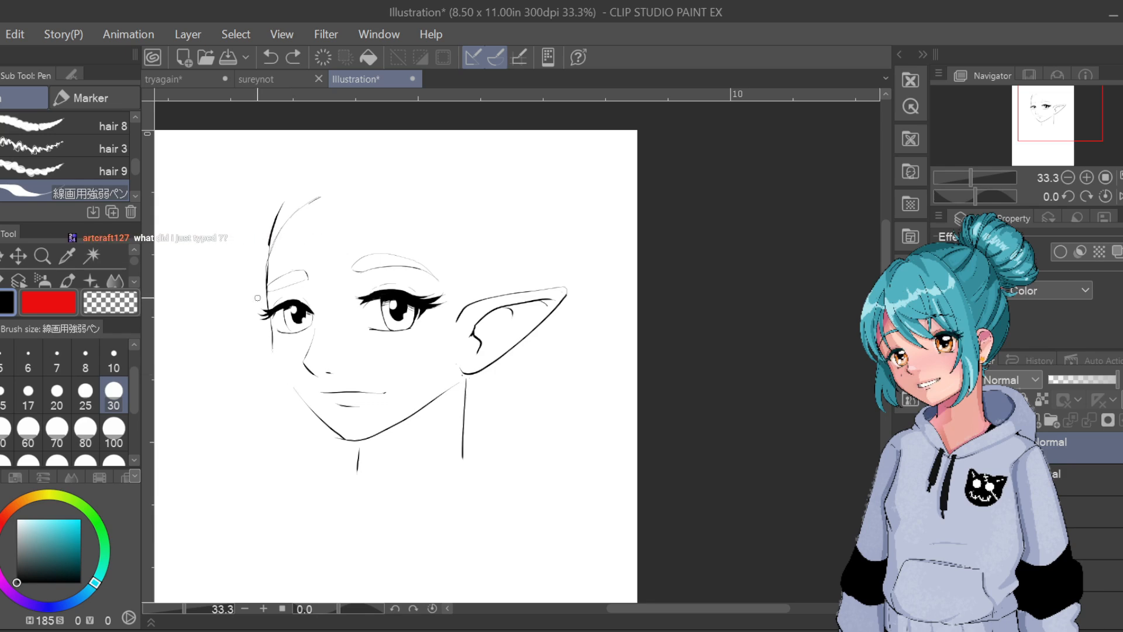
# Draw the far cheek contour so it joins the line below the eye to the lower jawline
pyautogui.scroll(3, 257, 303)
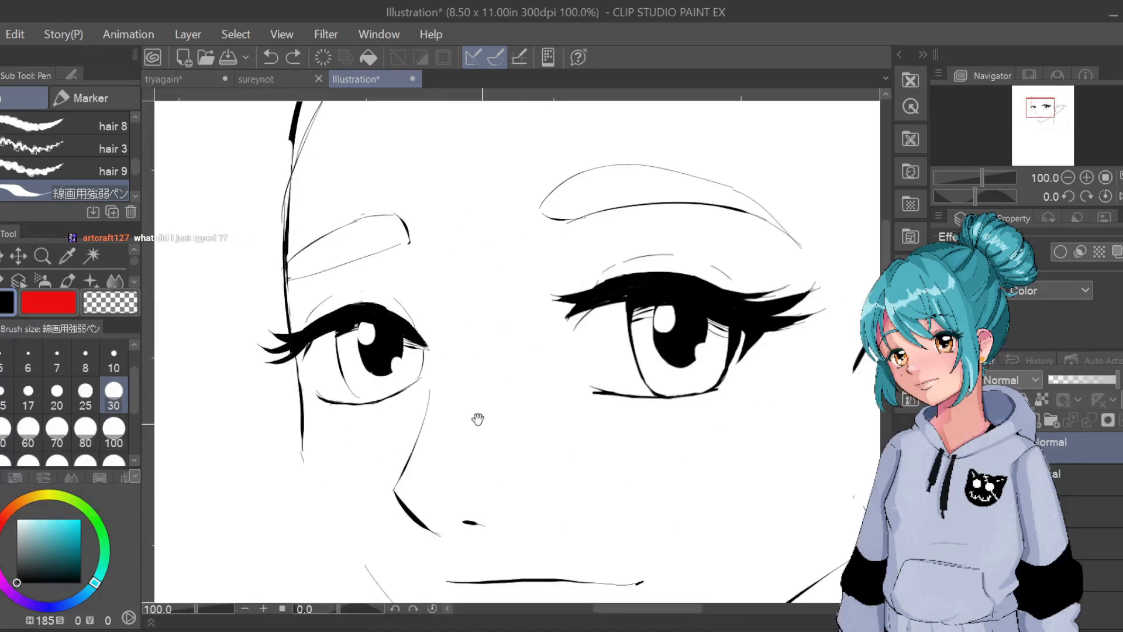
pyautogui.moveTo(451, 382); pyautogui.dragTo(328, 186)
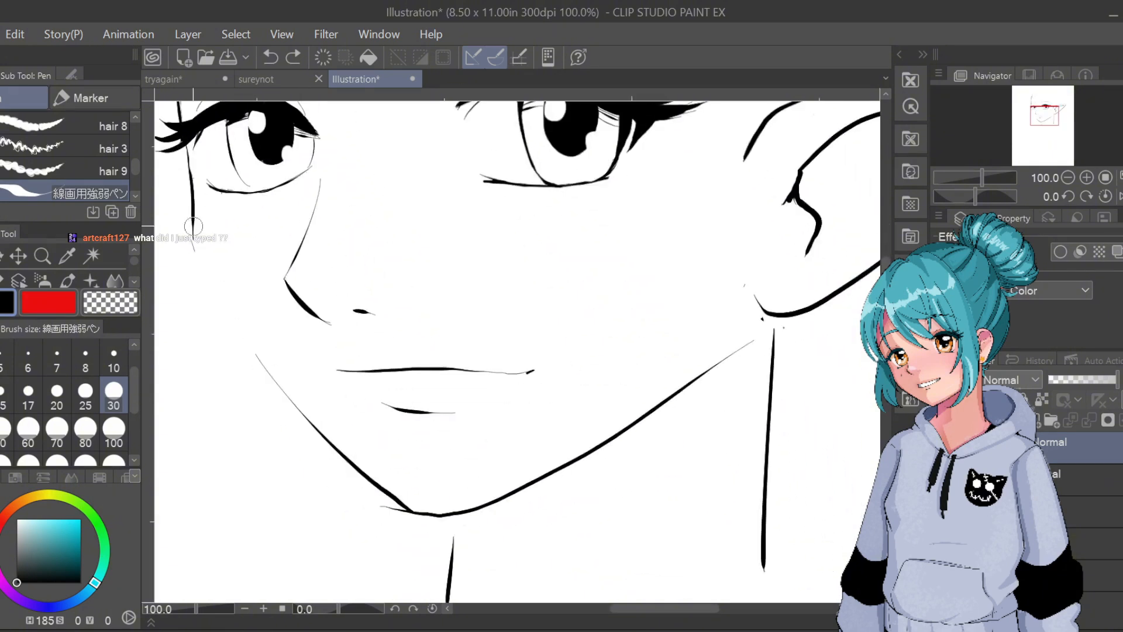
pyautogui.moveTo(207, 284); pyautogui.dragTo(242, 346)
pyautogui.hotkey('ctrl', 'z')
pyautogui.moveTo(193, 237); pyautogui.dragTo(255, 356)
pyautogui.hotkey('ctrl', 'z')
pyautogui.moveTo(193, 237)
pyautogui.mouseDown()
pyautogui.moveTo(262, 363)
pyautogui.moveTo(197, 240)
pyautogui.mouseUp()
pyautogui.hotkey('ctrl', 'z')
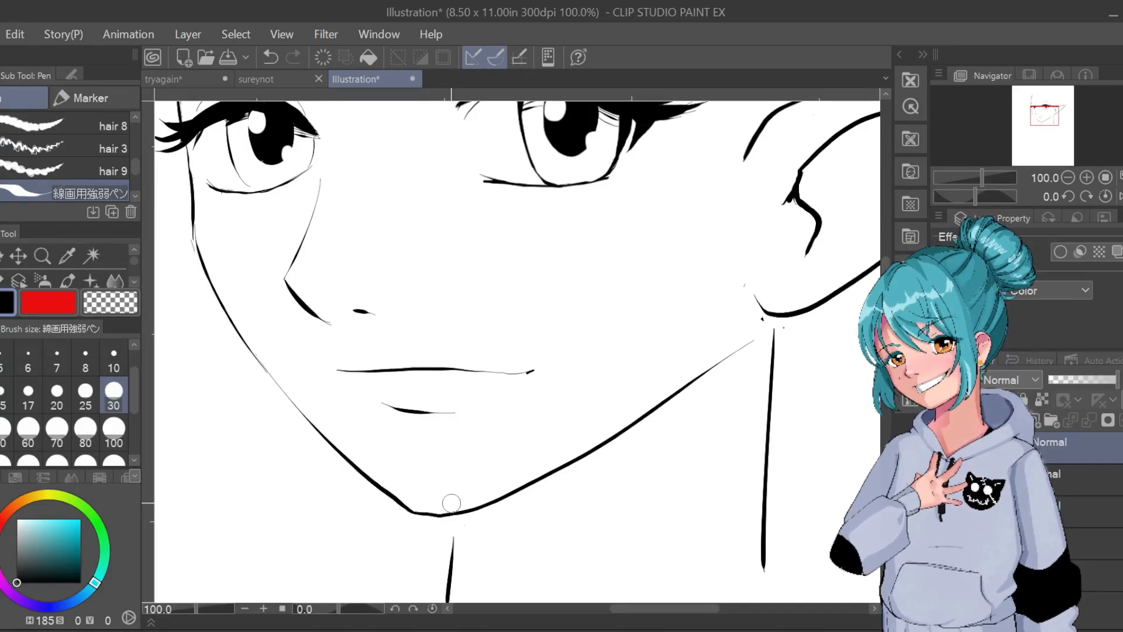
# Redraw the tip of the chin to bridge the gap between the two jawlines
pyautogui.scroll(-3, 451, 503)
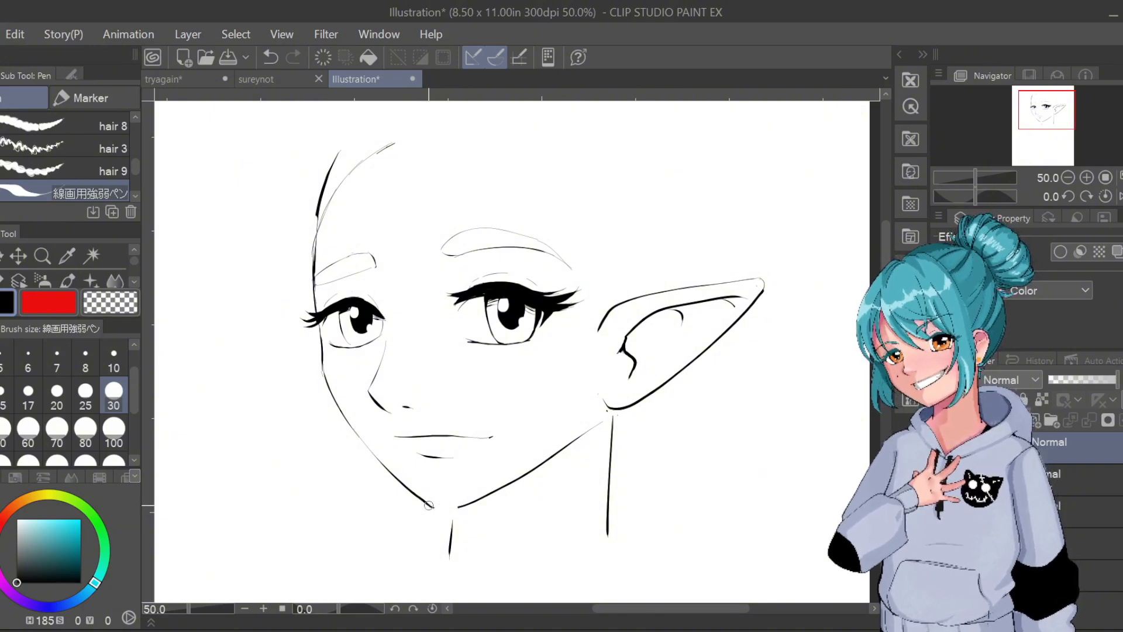
pyautogui.moveTo(431, 506); pyautogui.dragTo(461, 505)
pyautogui.hotkey('ctrl', 'z')
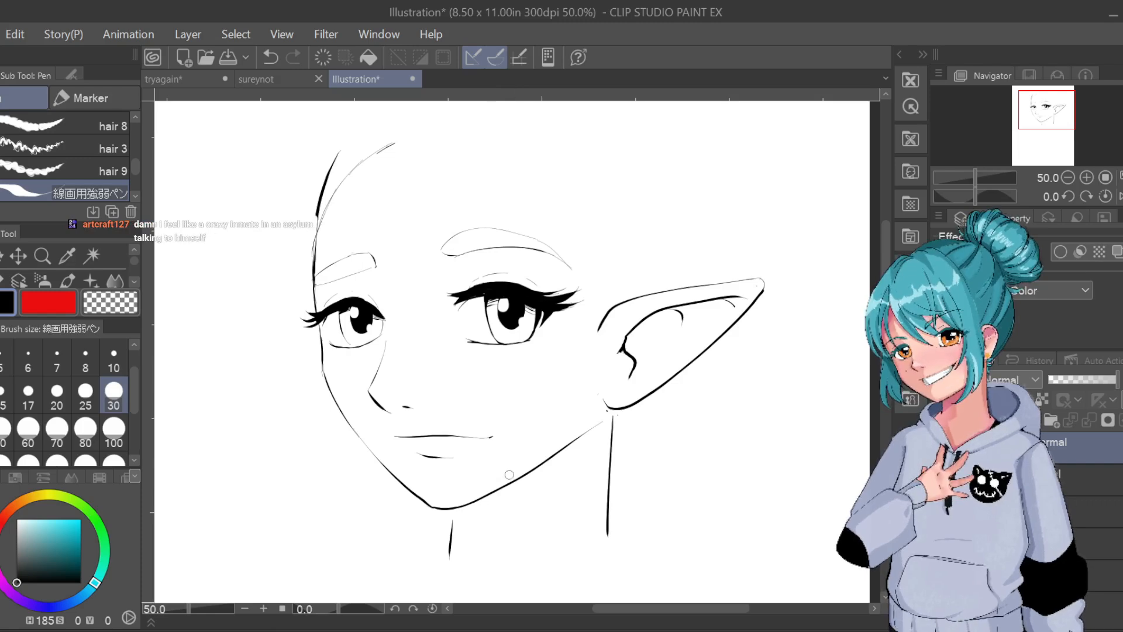
# Erase the near-side jawline and redraw it as a rounder curve from the chin up to the earlobe
pyautogui.moveTo(477, 500); pyautogui.dragTo(586, 423)
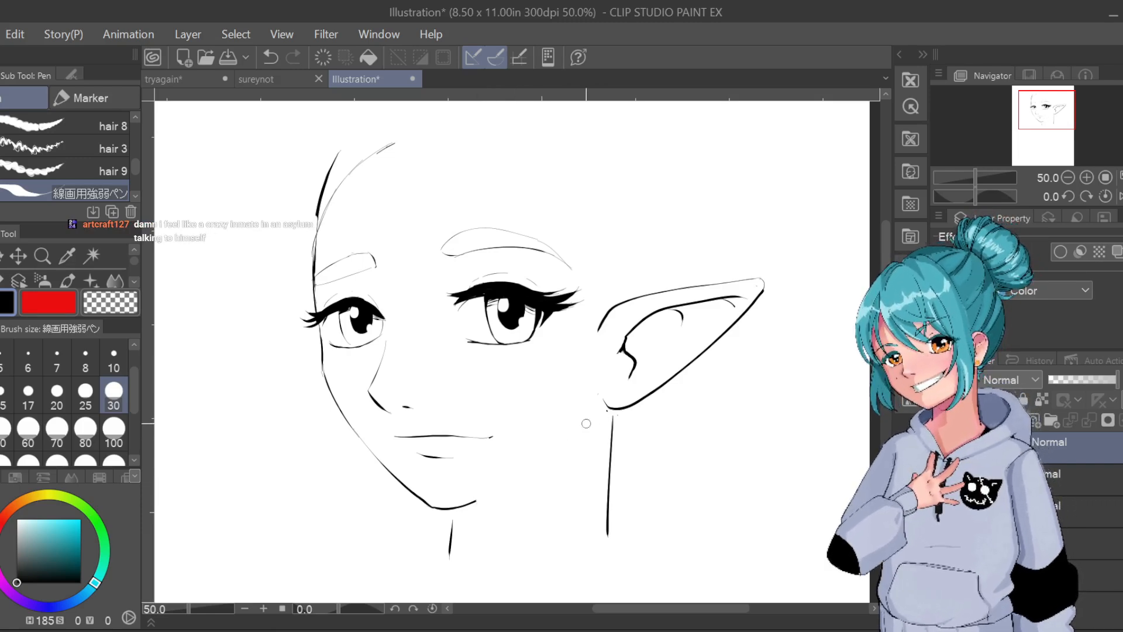
pyautogui.moveTo(474, 501); pyautogui.dragTo(586, 427)
pyautogui.hotkey('ctrl', 'z')
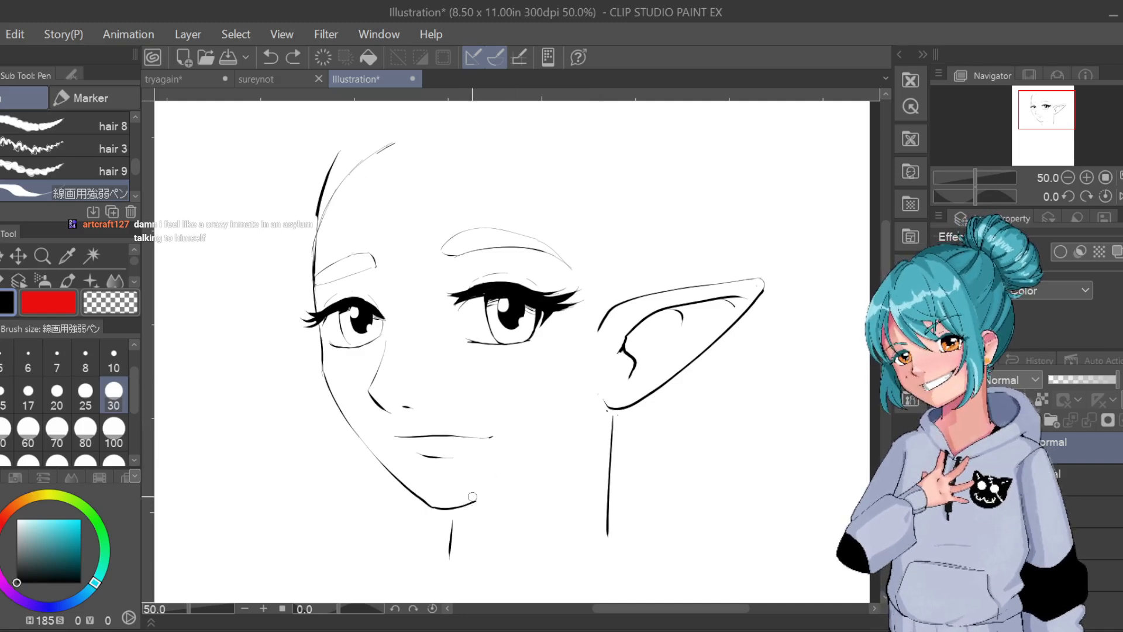
pyautogui.moveTo(472, 496)
pyautogui.mouseDown()
pyautogui.moveTo(576, 439)
pyautogui.moveTo(587, 416)
pyautogui.mouseUp()
pyautogui.hotkey('ctrl', 'z')
pyautogui.moveTo(468, 504)
pyautogui.mouseDown()
pyautogui.moveTo(570, 444)
pyautogui.moveTo(606, 397)
pyautogui.mouseUp()
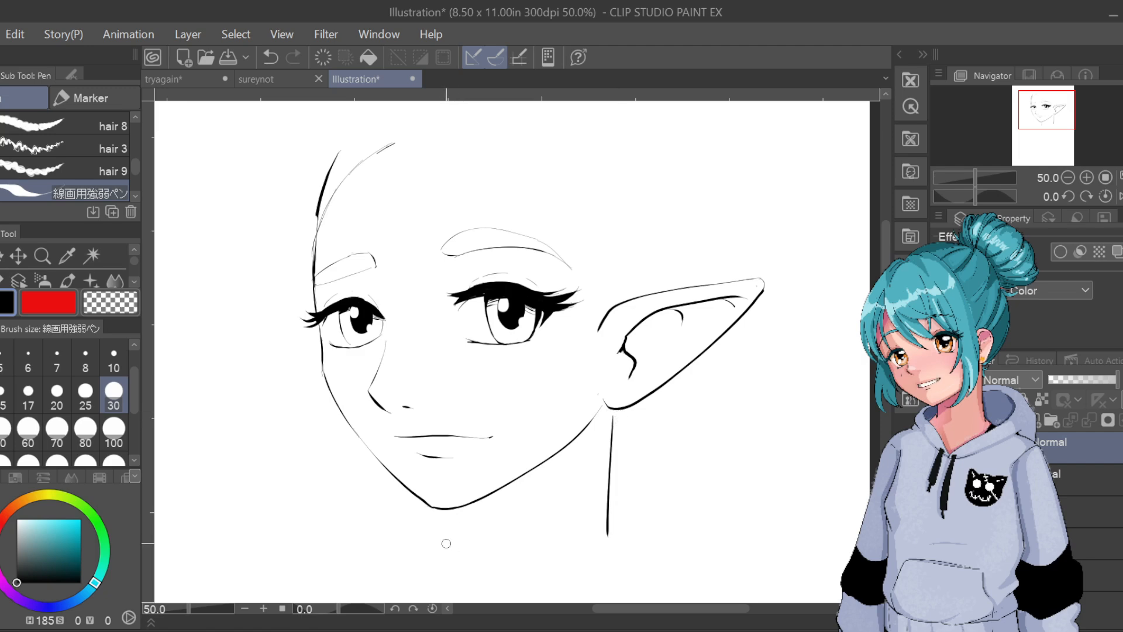
# Redraw the front neck line directly under the chin and replace the back neck line below the earlobe
pyautogui.moveTo(449, 511); pyautogui.dragTo(447, 558)
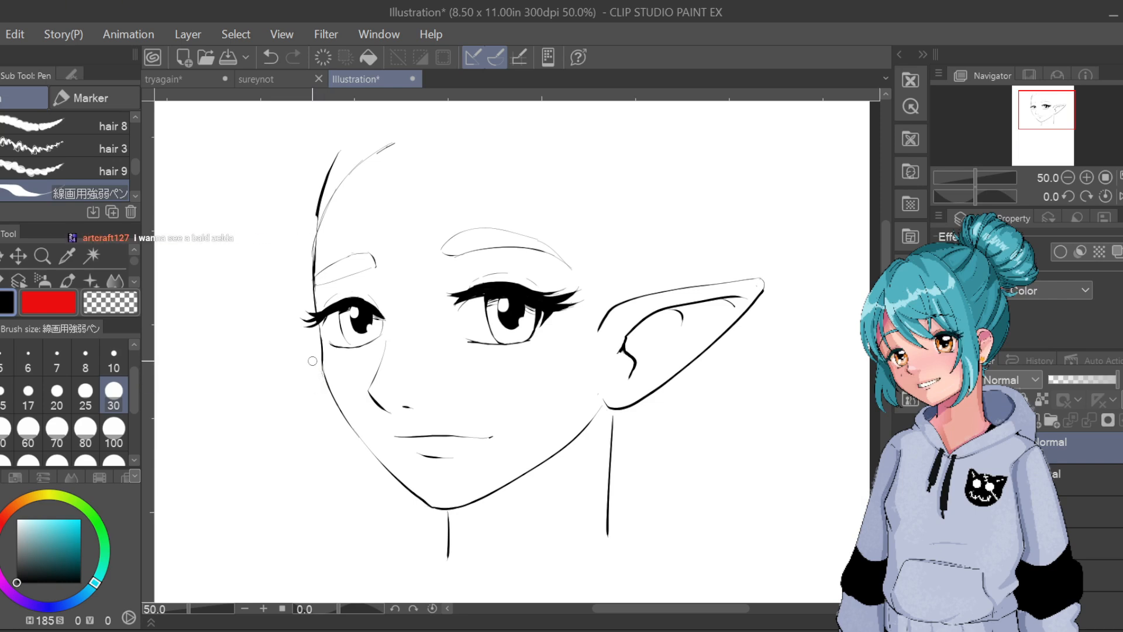
pyautogui.moveTo(615, 411); pyautogui.dragTo(608, 533)
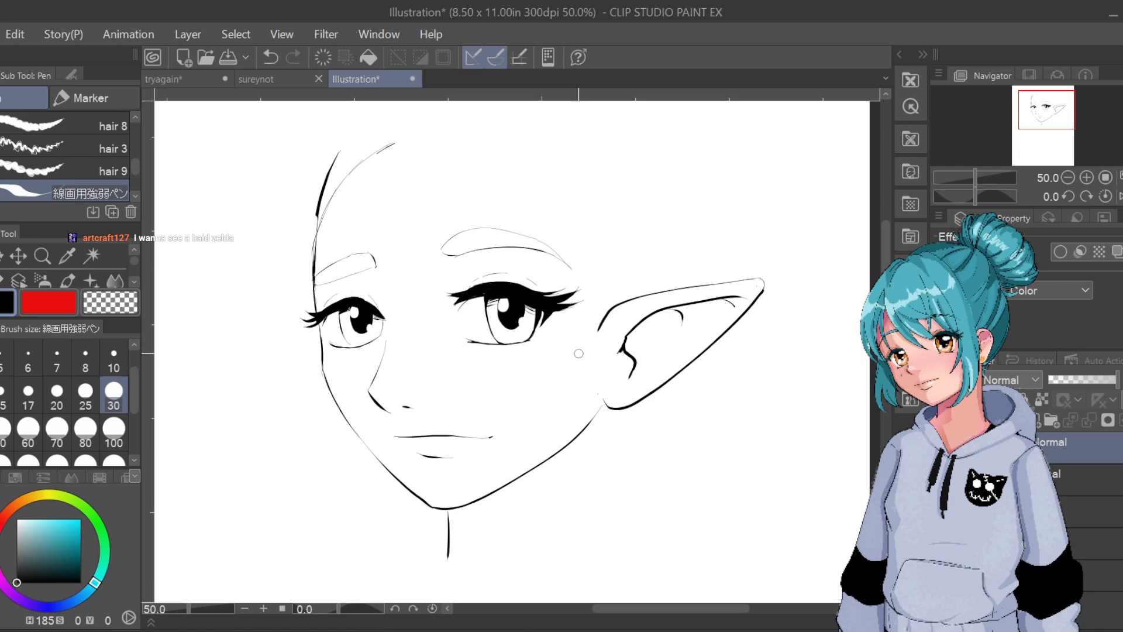
pyautogui.moveTo(602, 413); pyautogui.dragTo(594, 494)
pyautogui.hotkey('ctrl', 'z')
pyautogui.moveTo(602, 414); pyautogui.dragTo(594, 524)
pyautogui.hotkey('ctrl', 'z')
pyautogui.moveTo(605, 414); pyautogui.dragTo(602, 529)
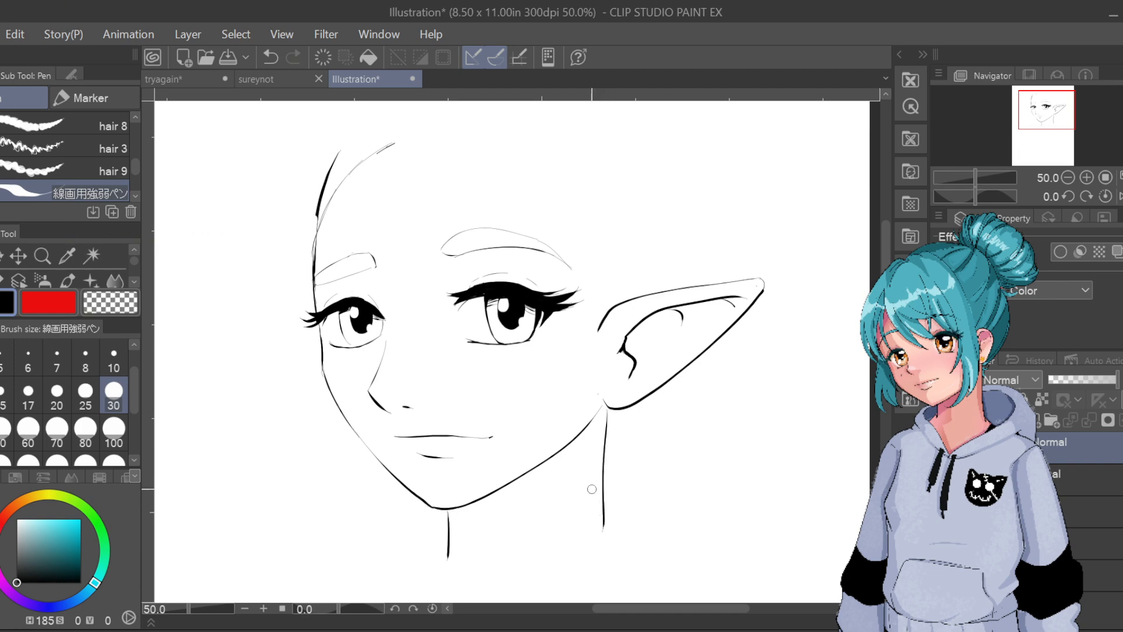
# Sketch the rounded skull outline from the forehead over the crown down to the ear, and clean up the inner forehead line
pyautogui.scroll(-1, 594, 494)
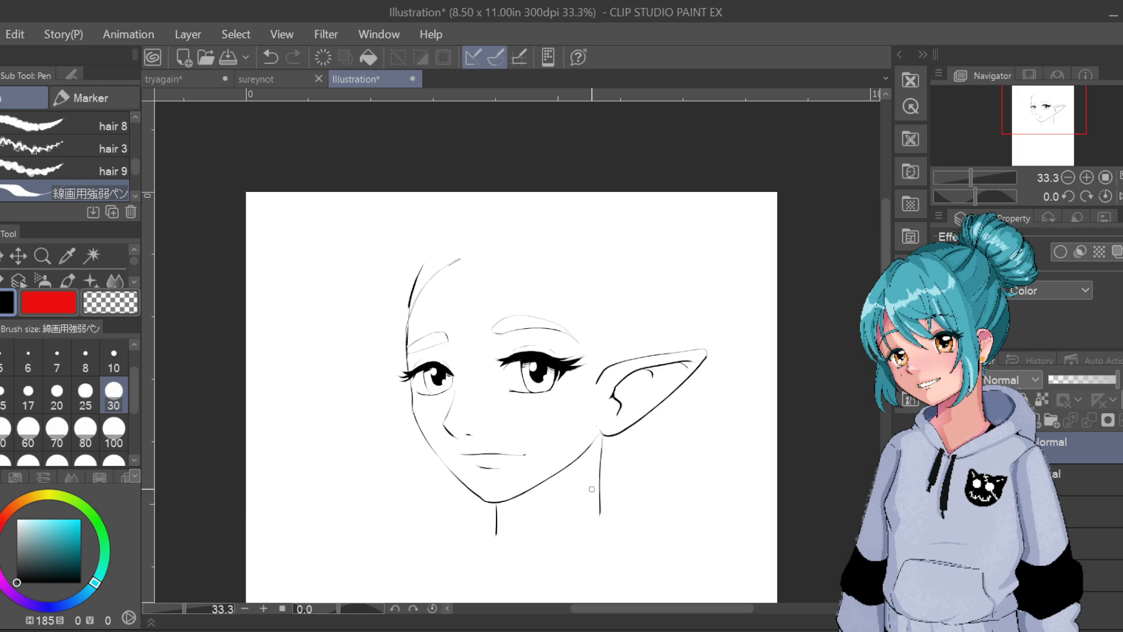
pyautogui.moveTo(704, 462); pyautogui.dragTo(577, 448)
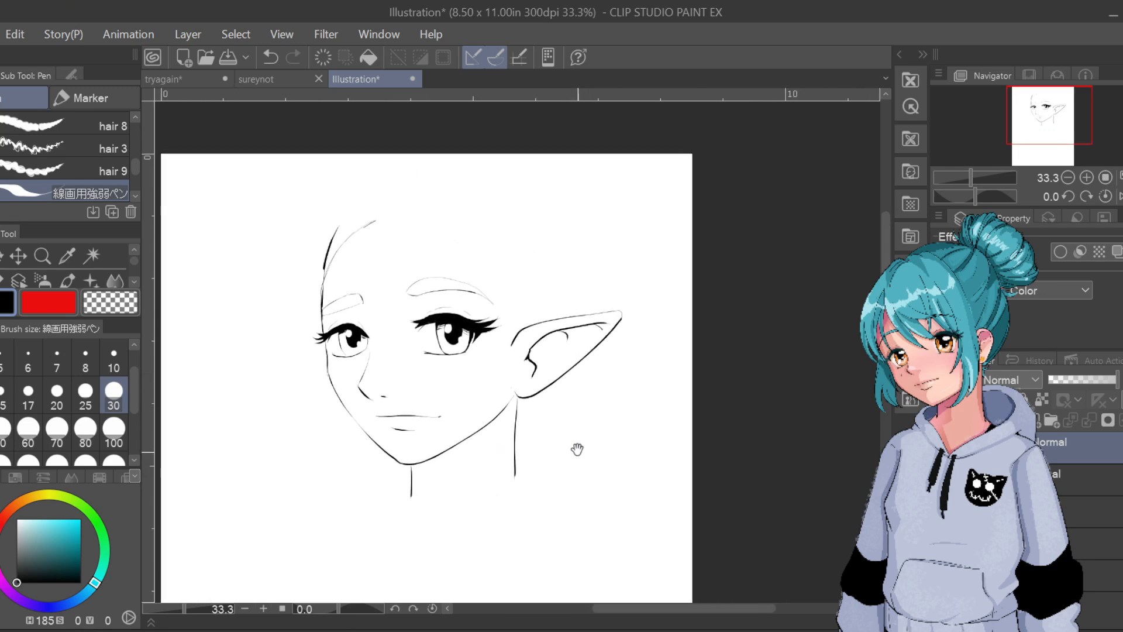
pyautogui.moveTo(354, 207)
pyautogui.mouseDown()
pyautogui.moveTo(417, 177)
pyautogui.moveTo(509, 186)
pyautogui.moveTo(548, 218)
pyautogui.moveTo(576, 290)
pyautogui.moveTo(567, 309)
pyautogui.mouseUp()
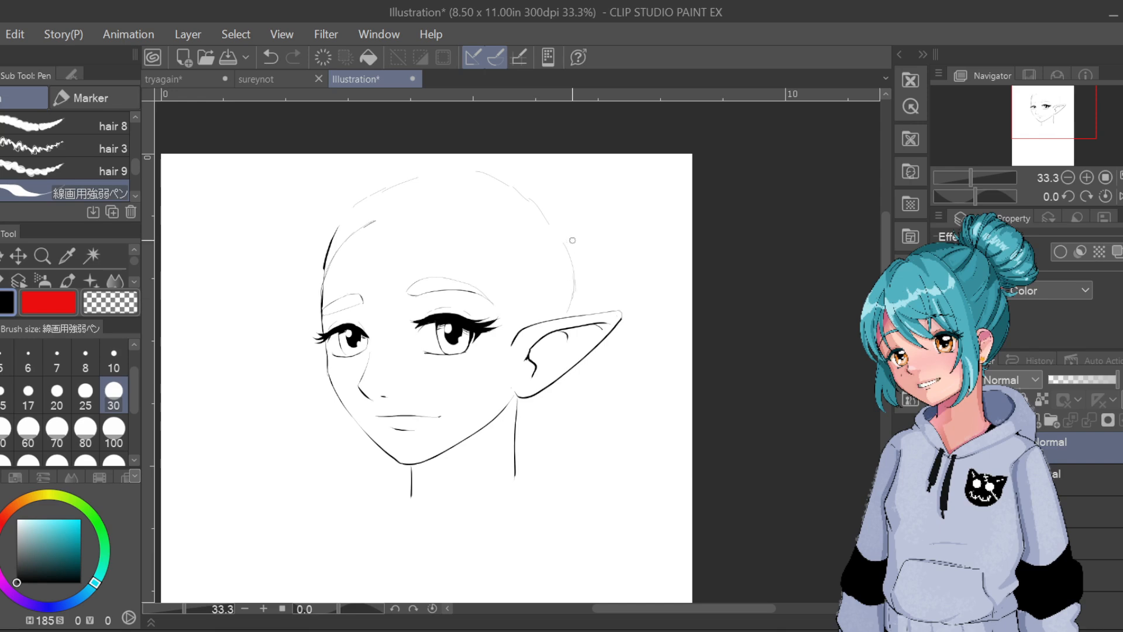
pyautogui.hotkey('ctrl', 'z')
pyautogui.hotkey('ctrl', 'z')
pyautogui.moveTo(560, 239); pyautogui.dragTo(561, 316)
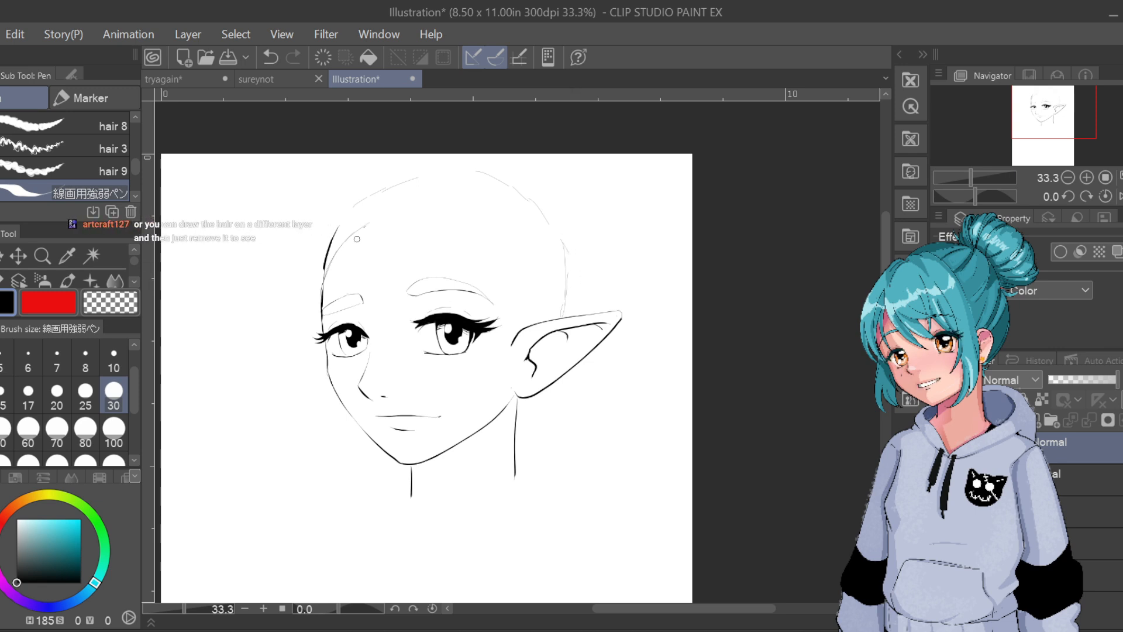
pyautogui.moveTo(371, 224); pyautogui.dragTo(336, 258)
# On a separate layer, lightly sketch the hairline from the forehead to the ear and the hair outline around the skull
pyautogui.moveTo(617, 492); pyautogui.dragTo(615, 439)
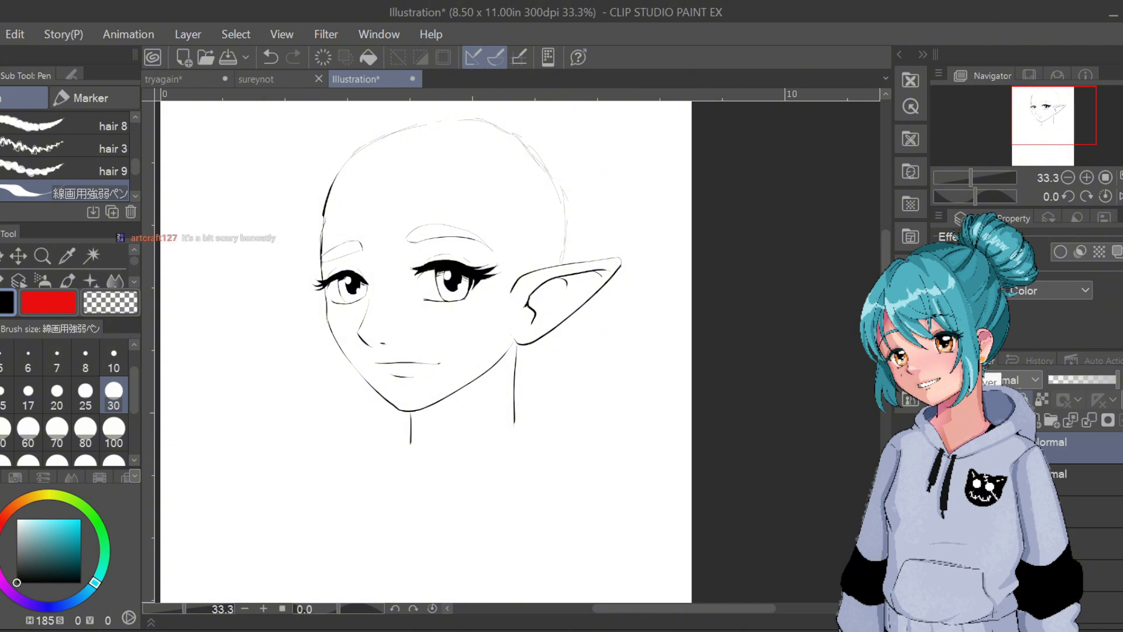
pyautogui.scroll(2, 883, 247)
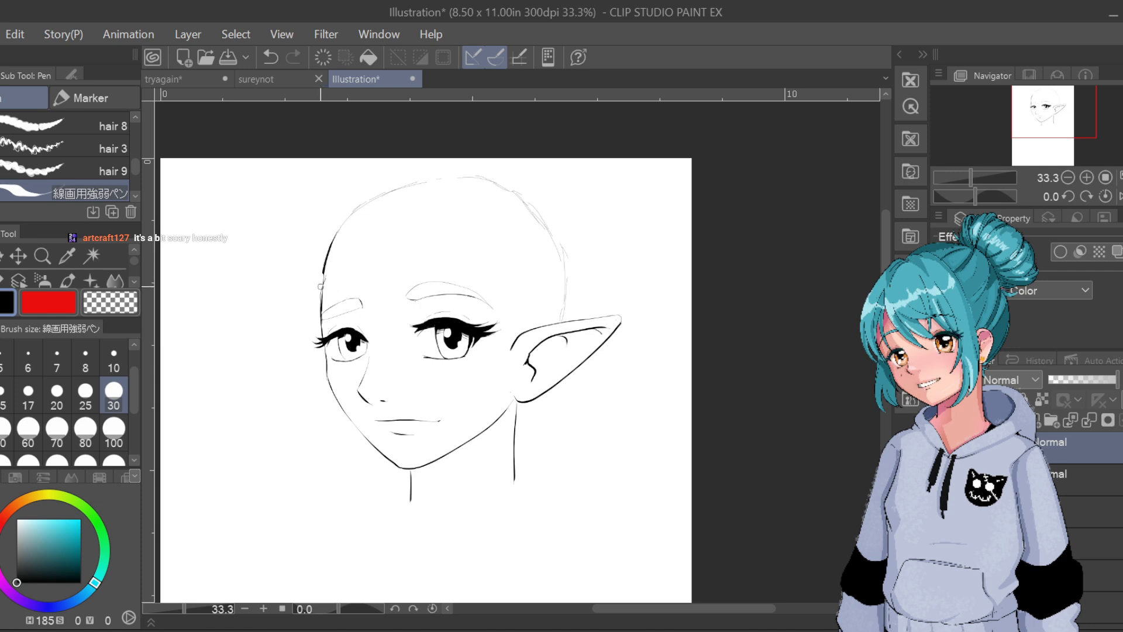
pyautogui.moveTo(321, 280); pyautogui.dragTo(366, 233)
pyautogui.hotkey('ctrl', 'z')
pyautogui.moveTo(325, 270)
pyautogui.mouseDown()
pyautogui.moveTo(351, 227)
pyautogui.moveTo(421, 210)
pyautogui.mouseUp()
pyautogui.hotkey('ctrl', 'z')
pyautogui.moveTo(341, 231)
pyautogui.mouseDown()
pyautogui.moveTo(466, 183)
pyautogui.moveTo(499, 209)
pyautogui.moveTo(460, 217)
pyautogui.moveTo(443, 204)
pyautogui.moveTo(492, 234)
pyautogui.mouseUp()
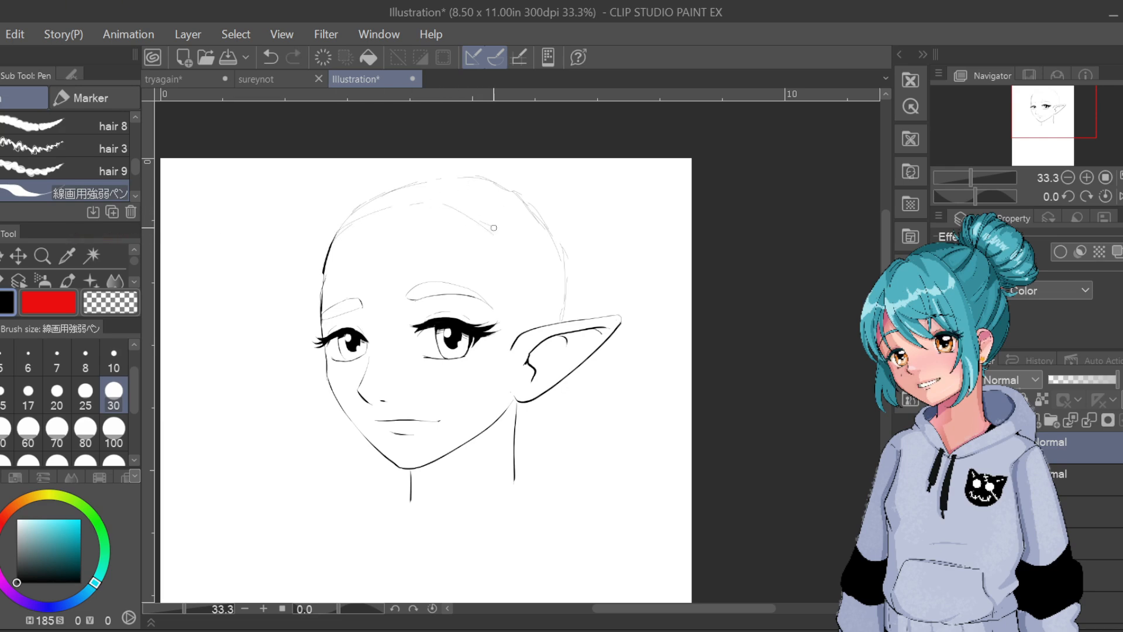
pyautogui.hotkey('ctrl', 'z')
pyautogui.moveTo(442, 199); pyautogui.dragTo(488, 213)
pyautogui.moveTo(491, 219)
pyautogui.mouseDown()
pyautogui.moveTo(517, 254)
pyautogui.moveTo(518, 299)
pyautogui.mouseUp()
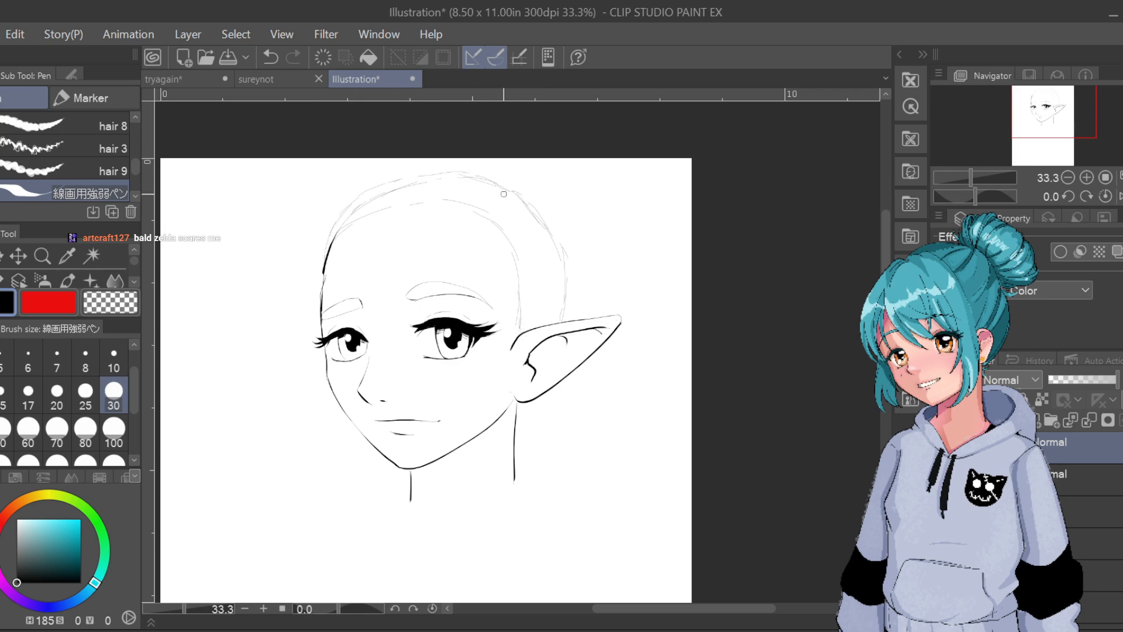
pyautogui.moveTo(552, 281); pyautogui.dragTo(531, 330)
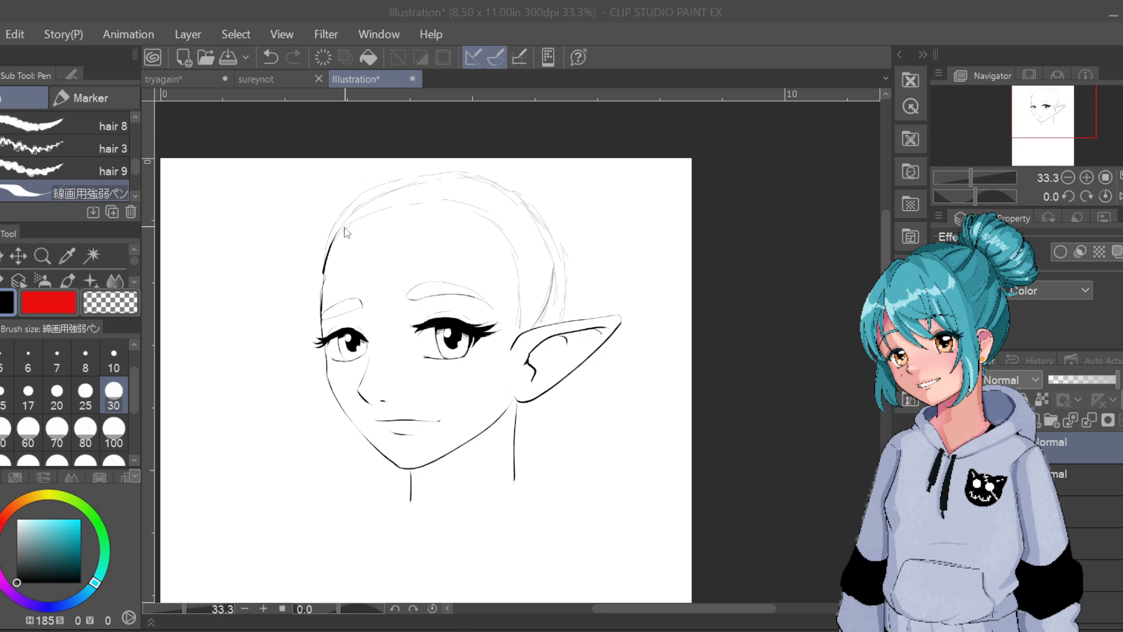
# Hide the hair sketch layer to check the bald head, and show it again
pyautogui.click(941, 447)
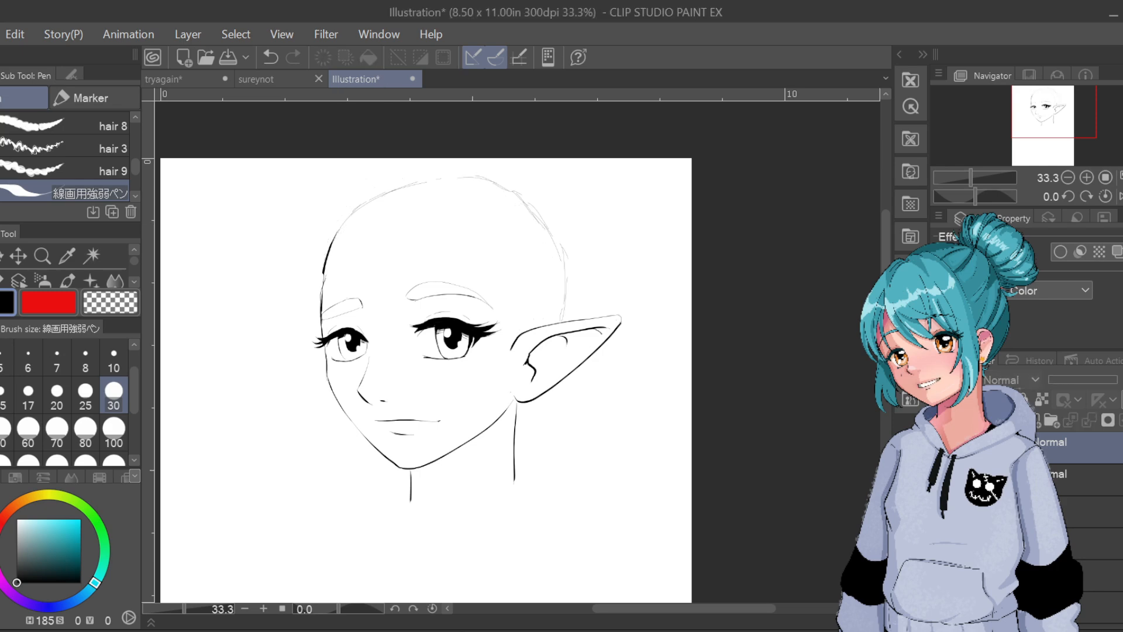
pyautogui.click(941, 448)
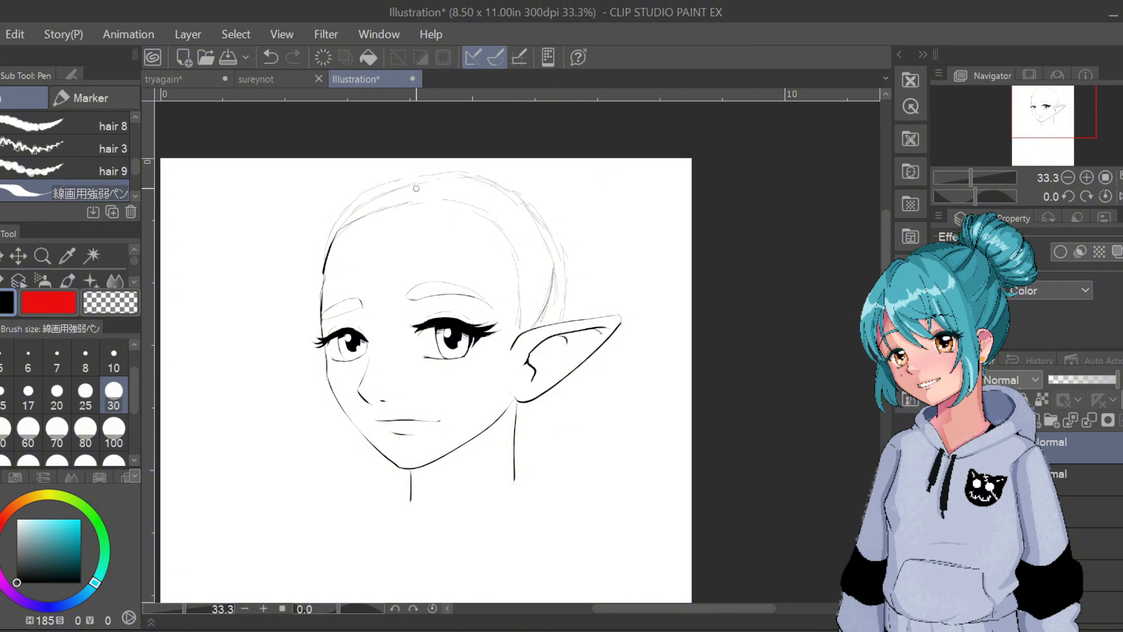
# Darken the hairline across the forehead down to the ear and reinforce the outer hair outline over the head
pyautogui.moveTo(418, 202)
pyautogui.mouseDown()
pyautogui.moveTo(473, 214)
pyautogui.moveTo(457, 210)
pyautogui.moveTo(498, 238)
pyautogui.moveTo(417, 203)
pyautogui.moveTo(495, 237)
pyautogui.moveTo(485, 227)
pyautogui.moveTo(512, 257)
pyautogui.moveTo(519, 323)
pyautogui.mouseUp()
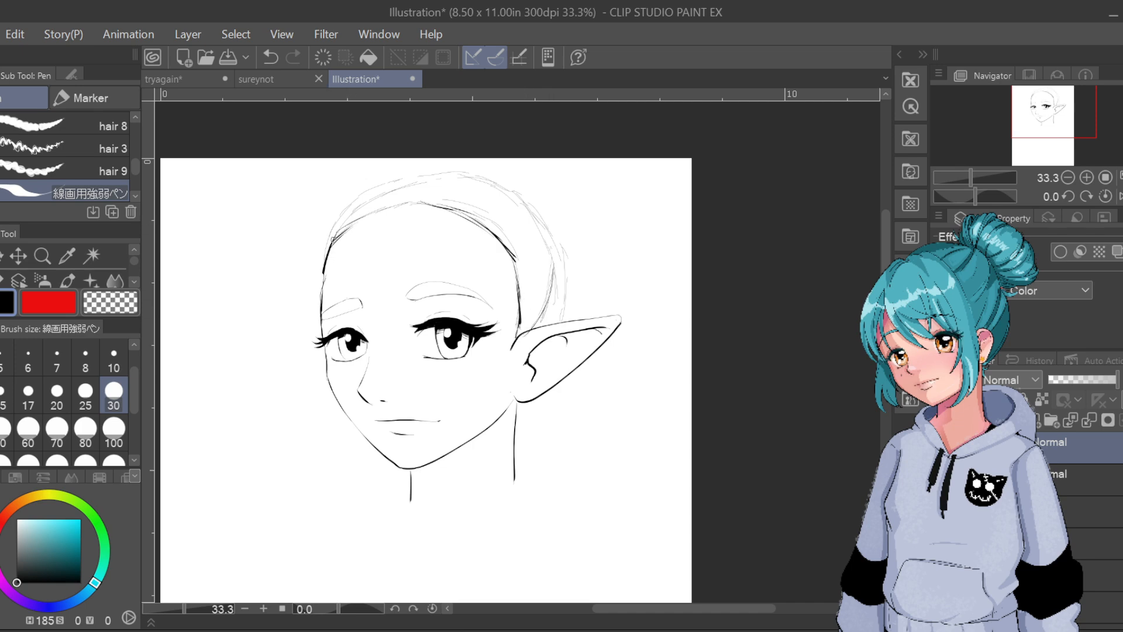
pyautogui.moveTo(334, 238)
pyautogui.mouseDown()
pyautogui.moveTo(400, 205)
pyautogui.moveTo(490, 235)
pyautogui.moveTo(508, 256)
pyautogui.mouseUp()
pyautogui.moveTo(333, 238)
pyautogui.mouseDown()
pyautogui.moveTo(364, 194)
pyautogui.moveTo(459, 173)
pyautogui.mouseUp()
pyautogui.moveTo(530, 215); pyautogui.dragTo(550, 281)
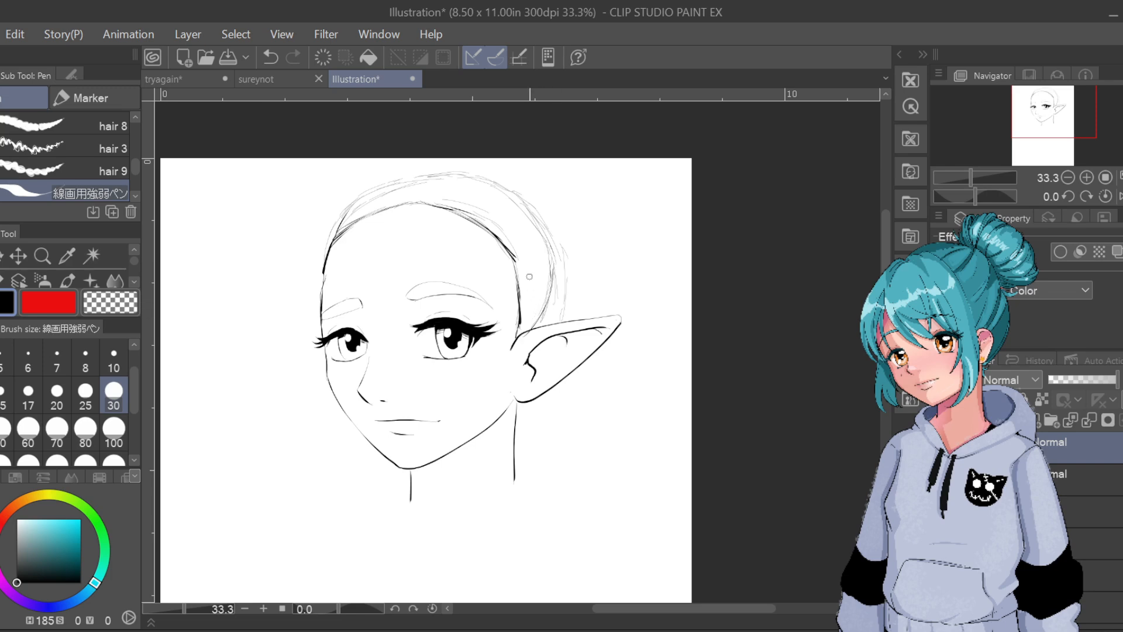
# Sketch long loose hair locks framing the face, one in front of the ear and one beside the far cheek
pyautogui.moveTo(505, 348); pyautogui.dragTo(508, 494)
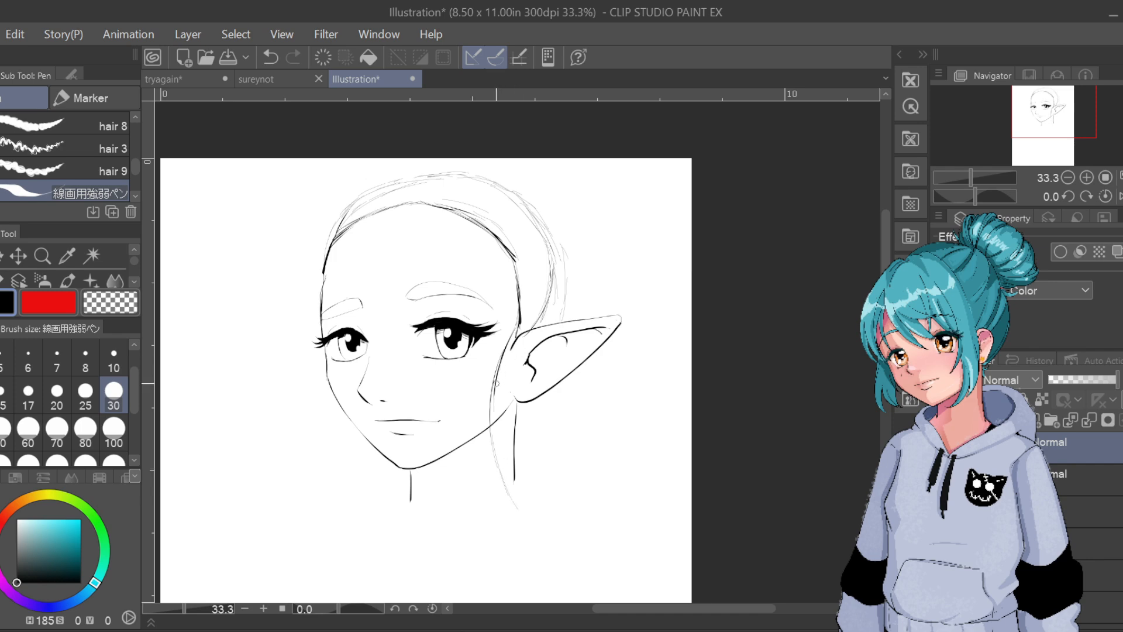
pyautogui.moveTo(500, 351)
pyautogui.mouseDown()
pyautogui.moveTo(494, 460)
pyautogui.moveTo(472, 519)
pyautogui.moveTo(517, 440)
pyautogui.moveTo(492, 501)
pyautogui.mouseUp()
pyautogui.moveTo(321, 290)
pyautogui.mouseDown()
pyautogui.moveTo(331, 227)
pyautogui.moveTo(324, 258)
pyautogui.moveTo(363, 192)
pyautogui.moveTo(321, 289)
pyautogui.mouseUp()
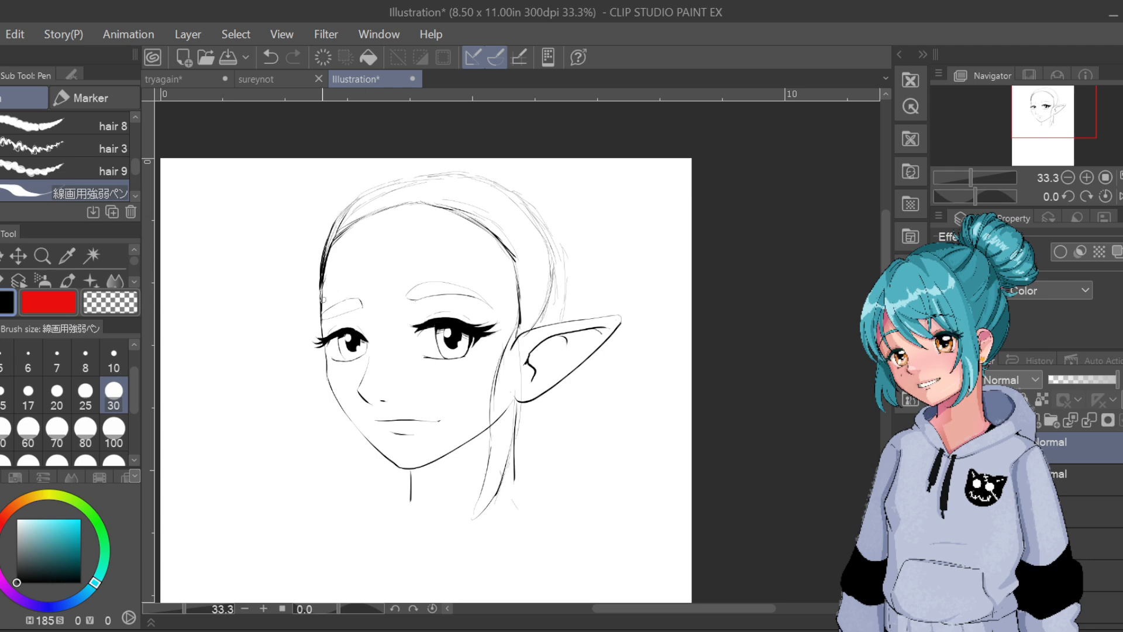
pyautogui.moveTo(326, 355); pyautogui.dragTo(314, 406)
pyautogui.hotkey('ctrl', 'z')
pyautogui.moveTo(327, 366)
pyautogui.mouseDown()
pyautogui.moveTo(315, 425)
pyautogui.moveTo(337, 477)
pyautogui.mouseUp()
pyautogui.moveTo(342, 411)
pyautogui.mouseDown()
pyautogui.moveTo(348, 462)
pyautogui.moveTo(344, 405)
pyautogui.mouseUp()
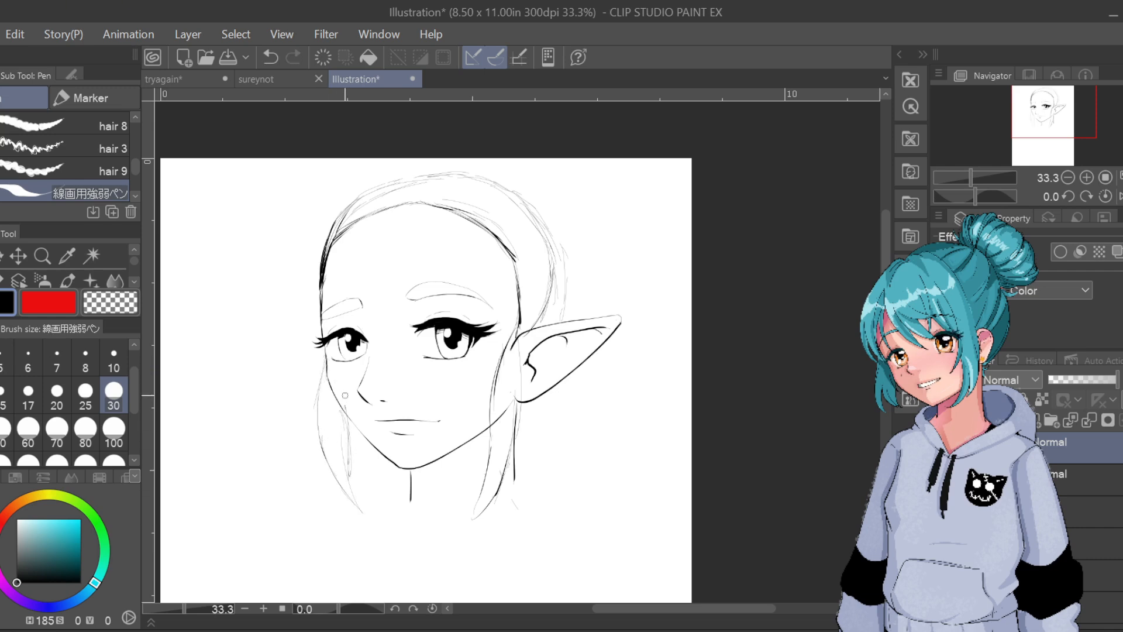
pyautogui.moveTo(515, 385)
pyautogui.mouseDown()
pyautogui.moveTo(495, 496)
pyautogui.moveTo(492, 438)
pyautogui.moveTo(487, 519)
pyautogui.mouseUp()
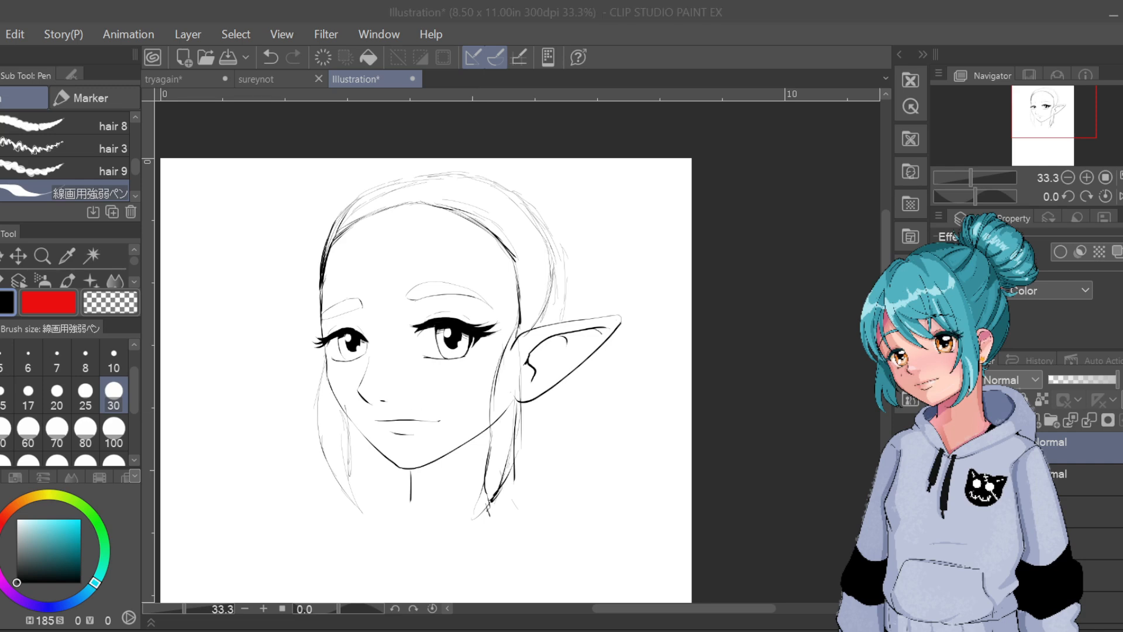
# Sketch the braid's outer edge from the crown down to the ear, with small crossed strokes along the braid
pyautogui.moveTo(414, 174); pyautogui.dragTo(451, 158)
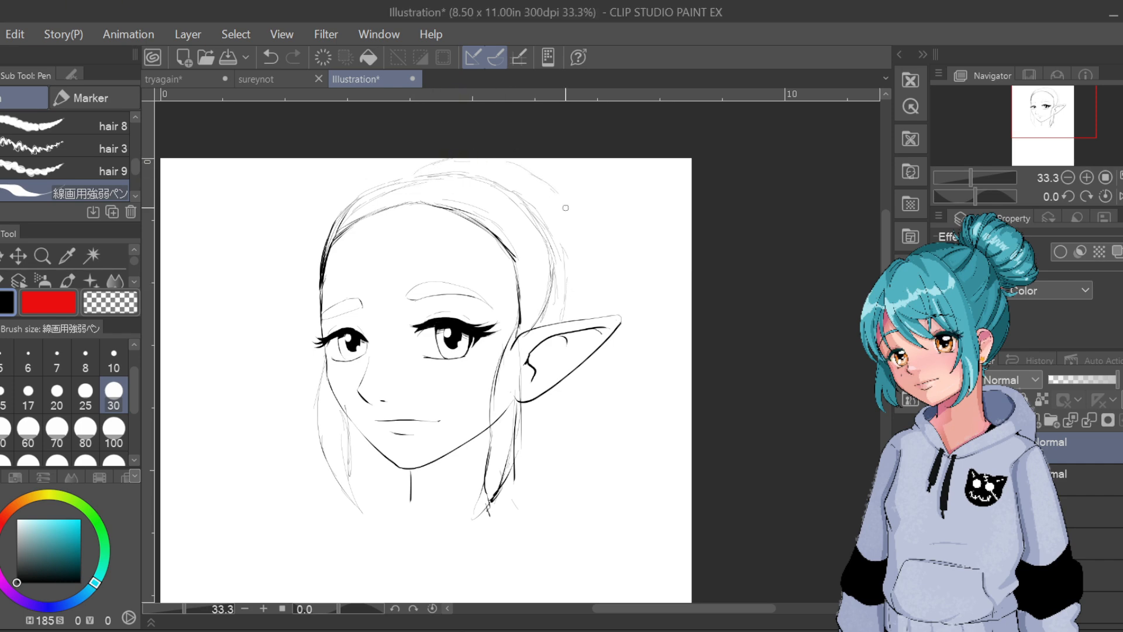
pyautogui.moveTo(565, 207)
pyautogui.mouseDown()
pyautogui.moveTo(585, 245)
pyautogui.moveTo(565, 320)
pyautogui.mouseUp()
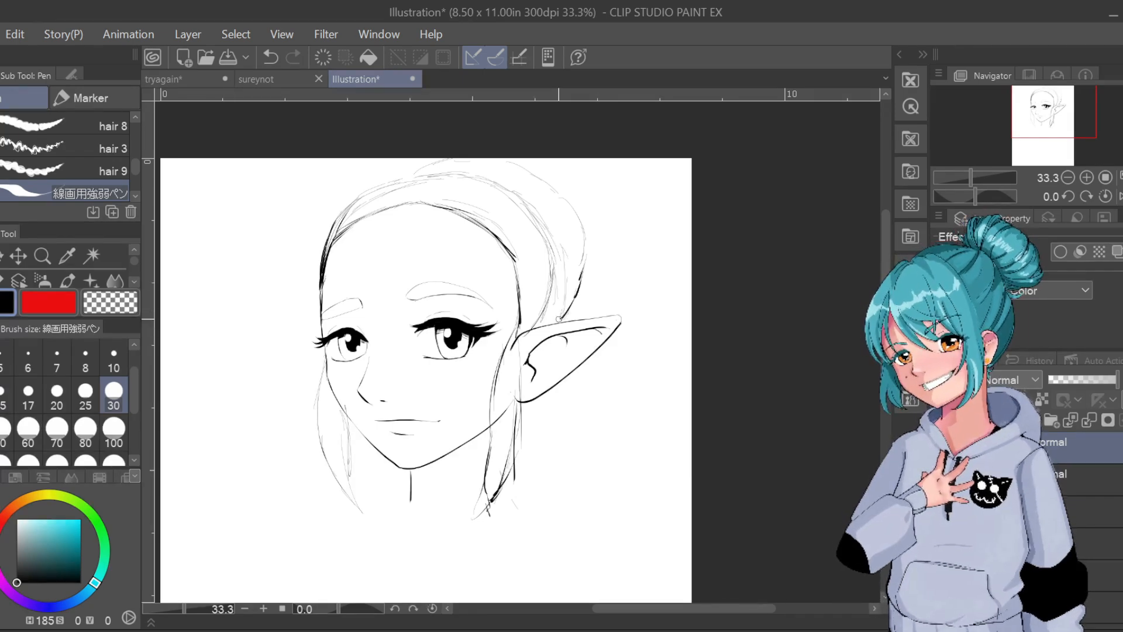
pyautogui.moveTo(582, 274); pyautogui.dragTo(571, 322)
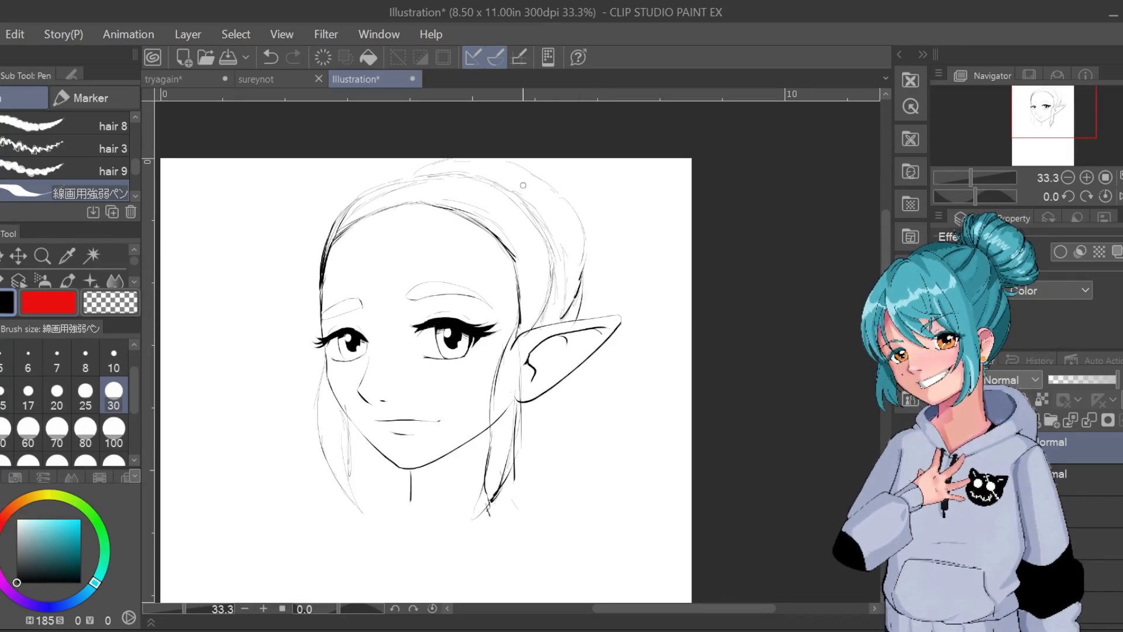
pyautogui.moveTo(537, 182)
pyautogui.mouseDown()
pyautogui.moveTo(540, 218)
pyautogui.moveTo(566, 260)
pyautogui.moveTo(580, 258)
pyautogui.moveTo(559, 315)
pyautogui.moveTo(574, 317)
pyautogui.mouseUp()
pyautogui.moveTo(495, 163)
pyautogui.mouseDown()
pyautogui.moveTo(483, 178)
pyautogui.moveTo(506, 164)
pyautogui.mouseUp()
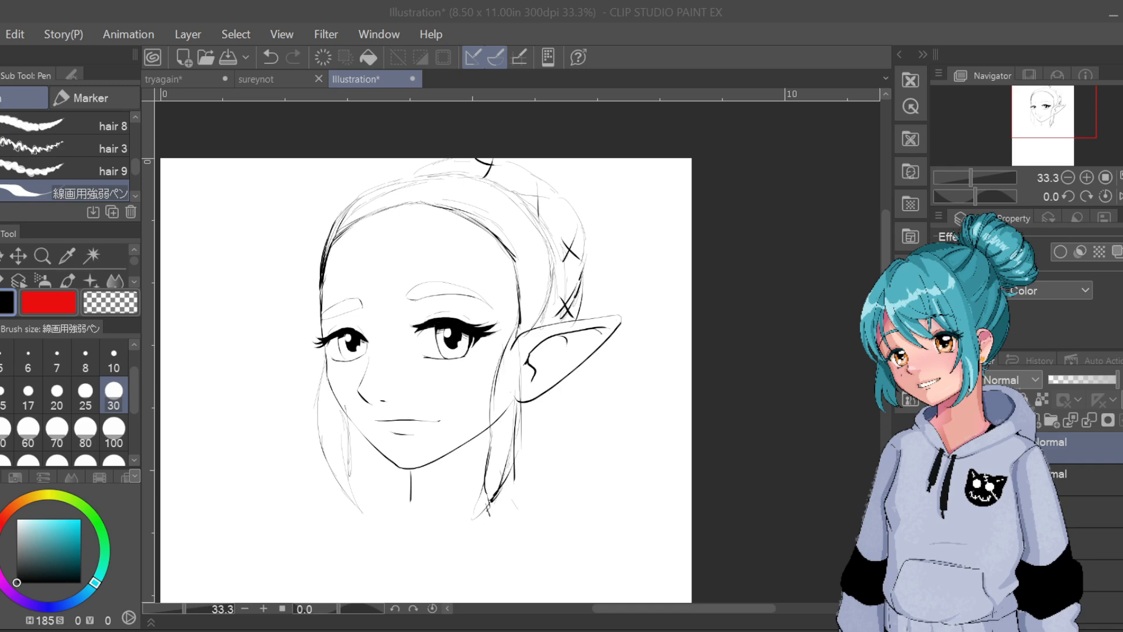
# Sketch the loose back hair flowing from behind the braid around the ear, with strands ending near the neck
pyautogui.click(597, 207)
pyautogui.moveTo(589, 198)
pyautogui.mouseDown()
pyautogui.moveTo(656, 307)
pyautogui.moveTo(650, 297)
pyautogui.moveTo(657, 340)
pyautogui.moveTo(623, 412)
pyautogui.mouseUp()
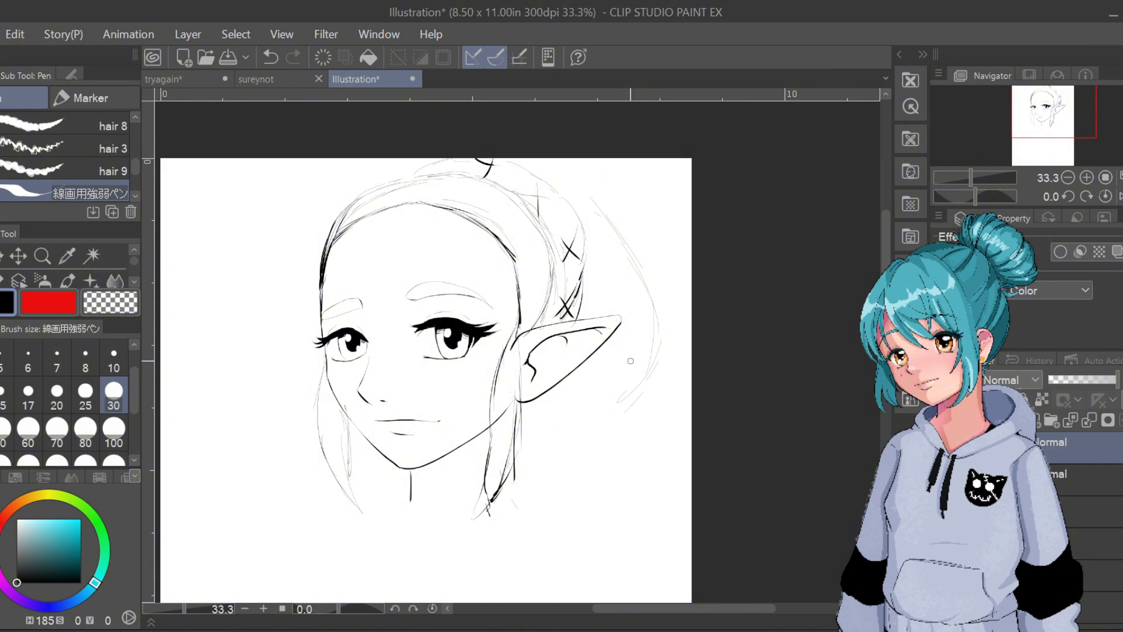
pyautogui.moveTo(652, 332)
pyautogui.mouseDown()
pyautogui.moveTo(632, 432)
pyautogui.moveTo(584, 452)
pyautogui.mouseUp()
pyautogui.moveTo(534, 414)
pyautogui.mouseDown()
pyautogui.moveTo(515, 456)
pyautogui.moveTo(581, 422)
pyautogui.mouseUp()
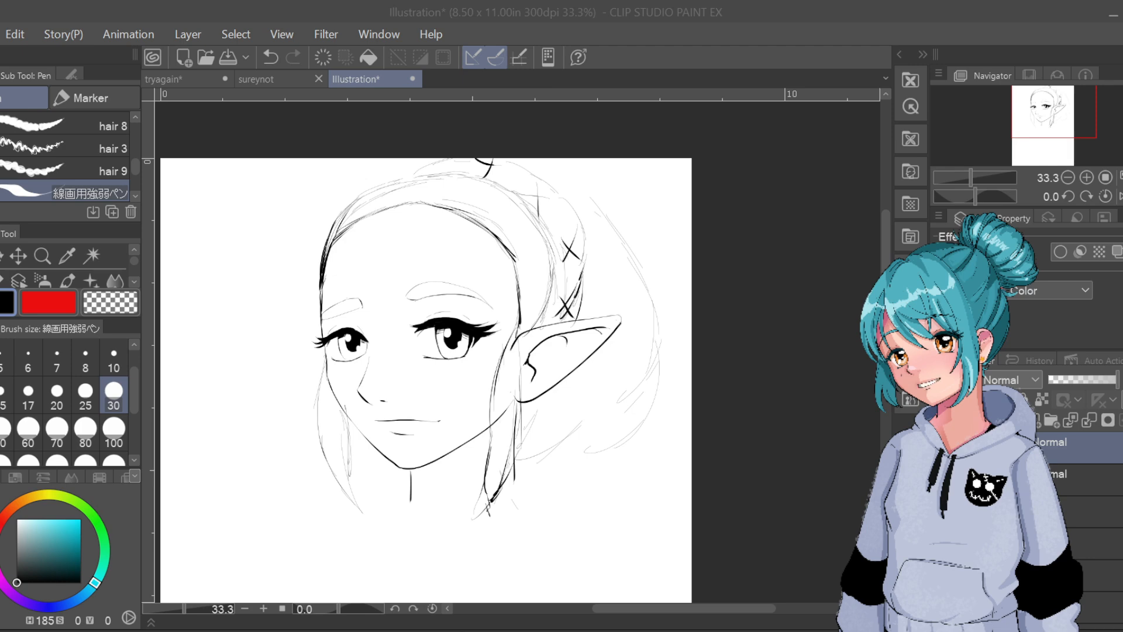
pyautogui.moveTo(623, 249); pyautogui.dragTo(663, 342)
pyautogui.moveTo(595, 242)
pyautogui.mouseDown()
pyautogui.moveTo(672, 350)
pyautogui.moveTo(627, 311)
pyautogui.moveTo(650, 331)
pyautogui.moveTo(682, 426)
pyautogui.moveTo(652, 407)
pyautogui.moveTo(645, 438)
pyautogui.moveTo(646, 418)
pyautogui.moveTo(594, 479)
pyautogui.mouseUp()
pyautogui.moveTo(580, 402)
pyautogui.mouseDown()
pyautogui.moveTo(570, 441)
pyautogui.moveTo(578, 413)
pyautogui.moveTo(535, 450)
pyautogui.mouseUp()
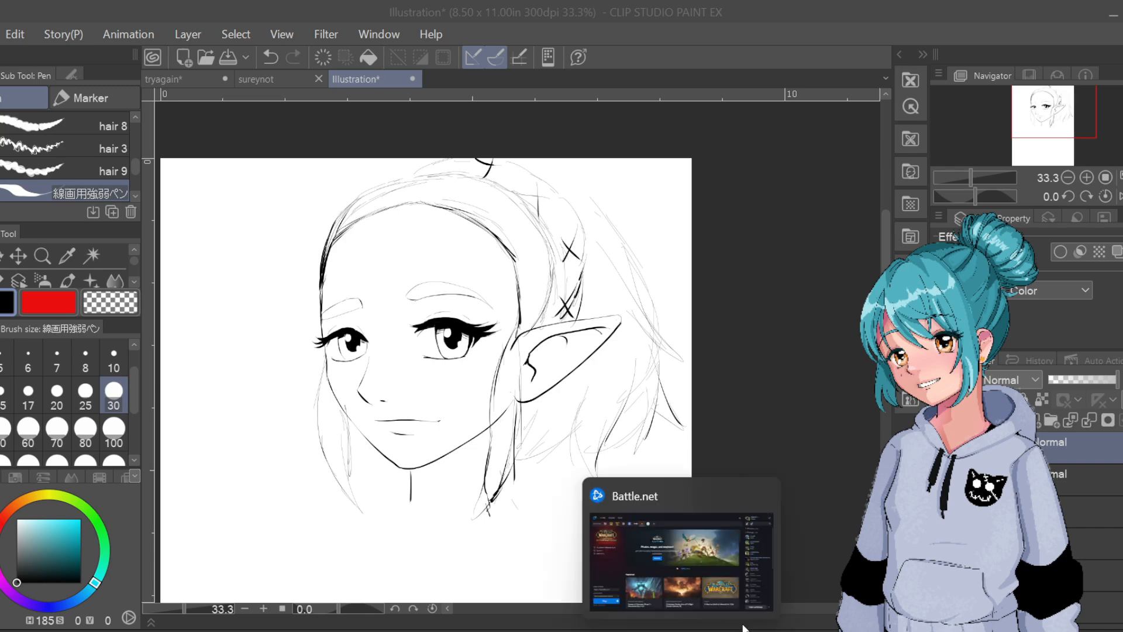
# Sketch loose hair strands flaring outward beside the far cheek, from eye level to below the mouth
pyautogui.click(805, 413)
pyautogui.scroll(-2, 804, 420)
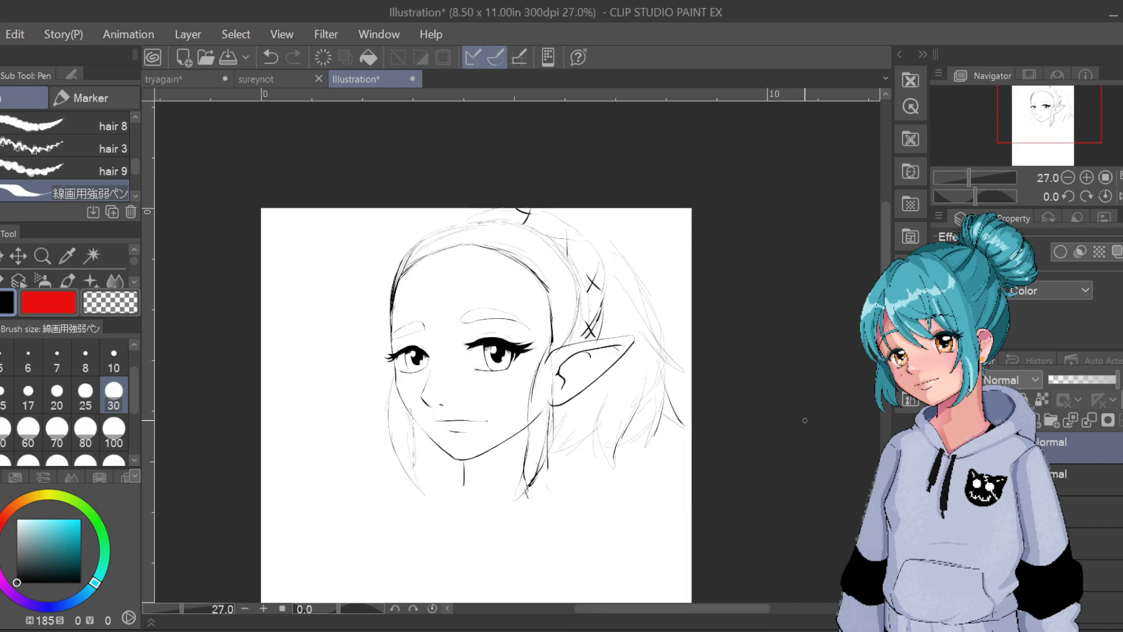
pyautogui.moveTo(886, 290)
pyautogui.mouseDown()
pyautogui.moveTo(886, 334)
pyautogui.moveTo(870, 280)
pyautogui.mouseUp()
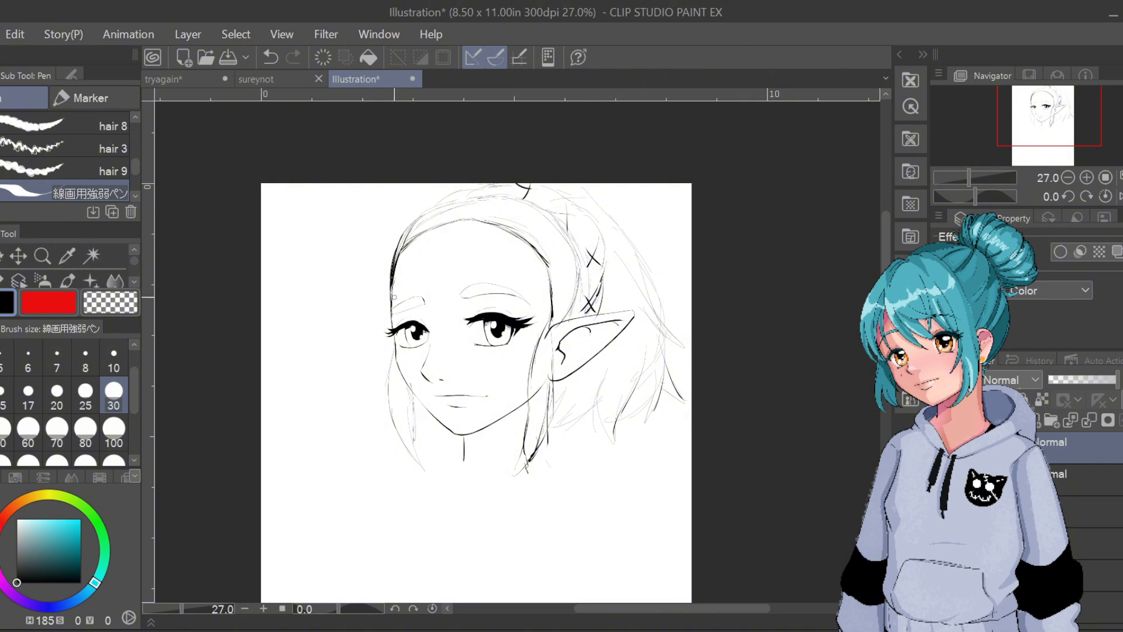
pyautogui.moveTo(385, 328); pyautogui.dragTo(340, 411)
pyautogui.moveTo(364, 367); pyautogui.dragTo(351, 418)
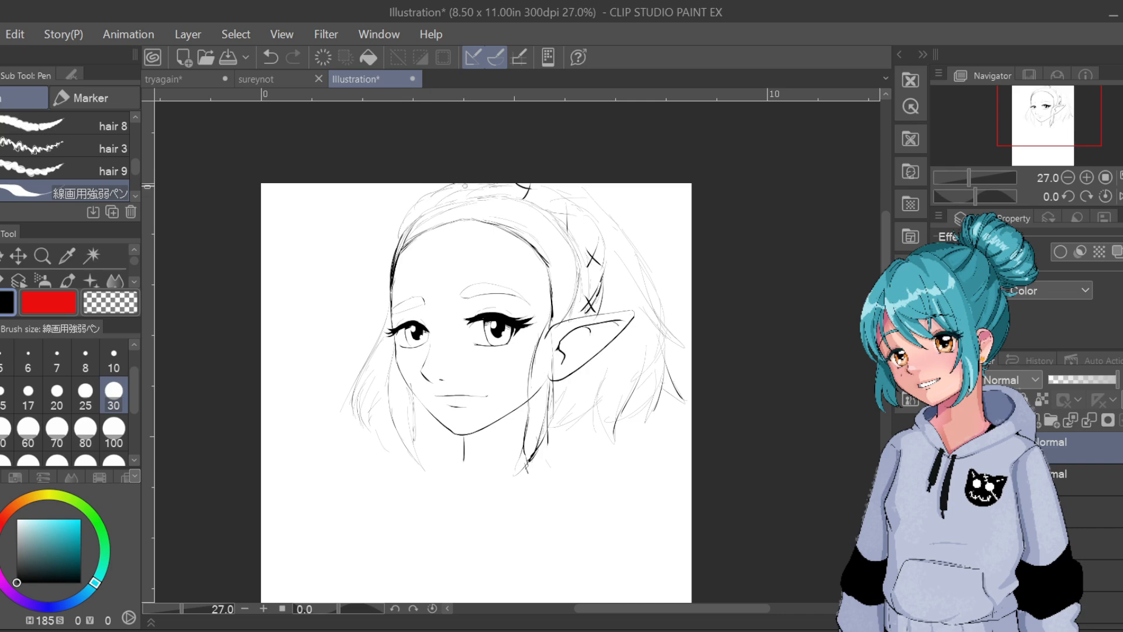
# Darken the hair outline at the front of the crown and behind the braid, and reinforce the forehead edge on the face layer
pyautogui.moveTo(464, 185)
pyautogui.mouseDown()
pyautogui.moveTo(418, 202)
pyautogui.moveTo(402, 235)
pyautogui.mouseUp()
pyautogui.moveTo(612, 222); pyautogui.dragTo(645, 283)
pyautogui.moveTo(590, 186)
pyautogui.mouseDown()
pyautogui.moveTo(614, 215)
pyautogui.moveTo(652, 290)
pyautogui.mouseUp()
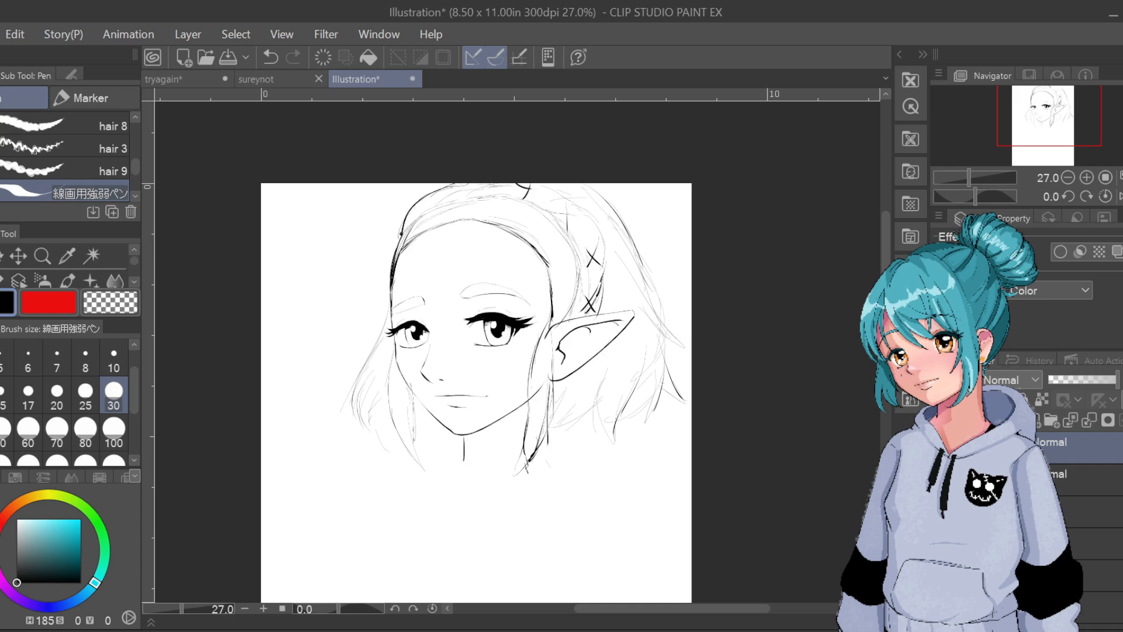
pyautogui.click(1089, 478)
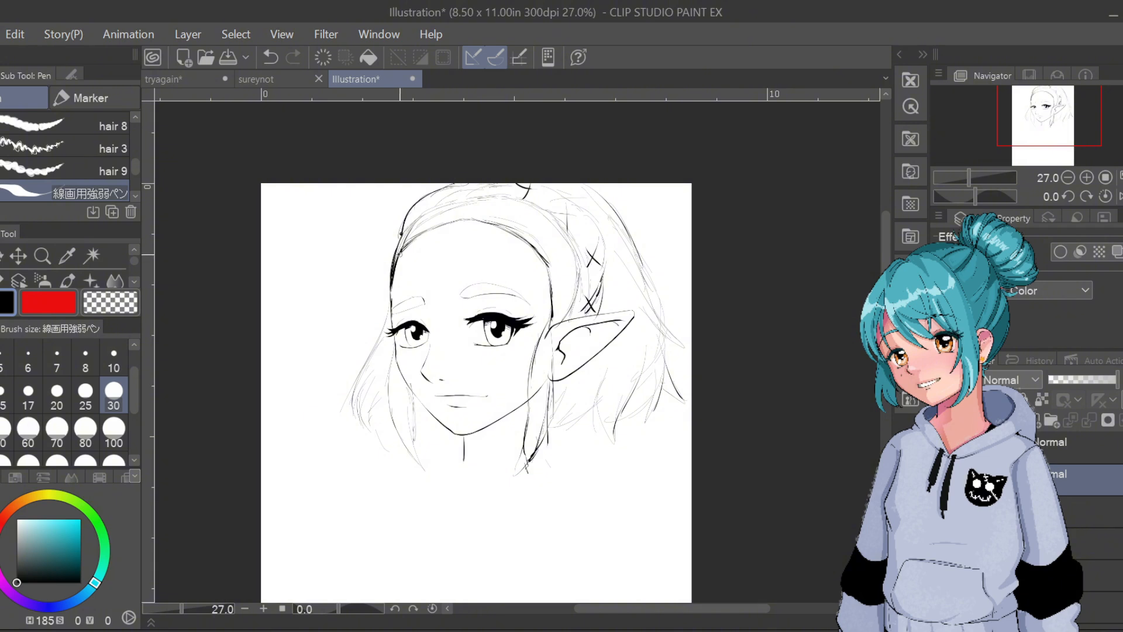
pyautogui.moveTo(400, 254); pyautogui.dragTo(390, 307)
# Shift the hair sketch slightly down and toward the far cheek, and reduce its layer opacity to about half
pyautogui.hotkey('ctrl', 't')
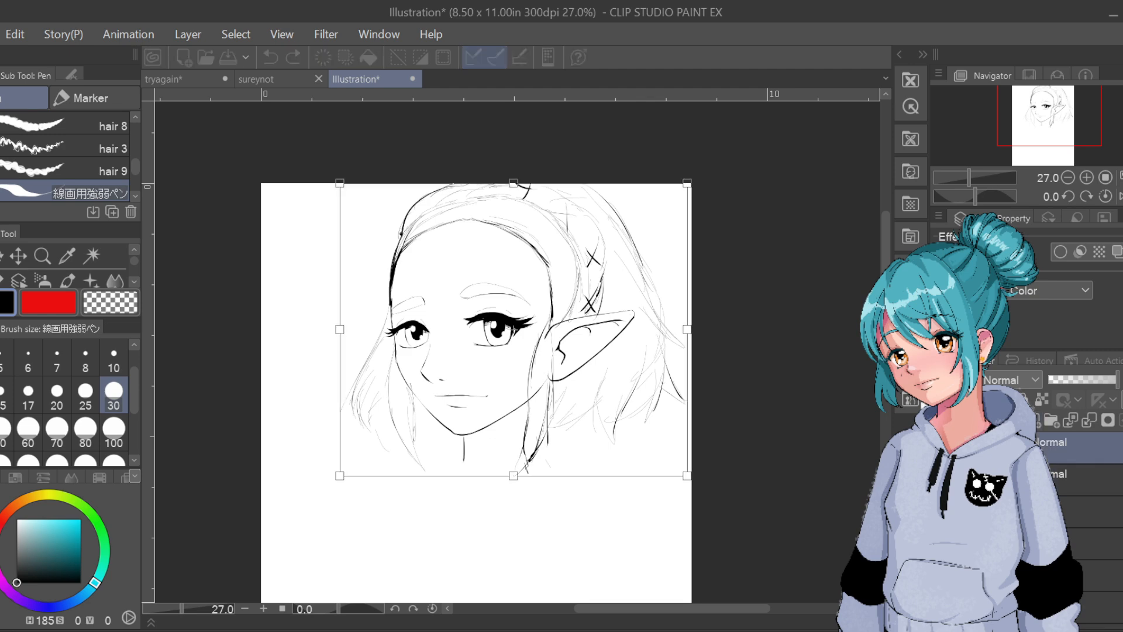
pyautogui.moveTo(582, 230); pyautogui.dragTo(576, 239)
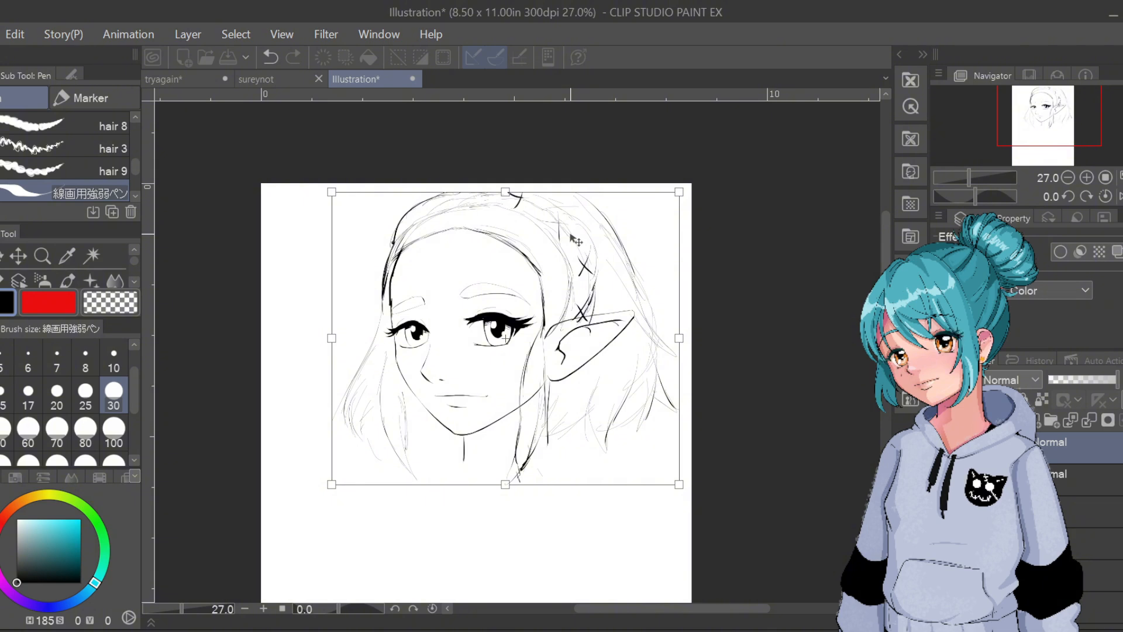
pyautogui.press('Return')
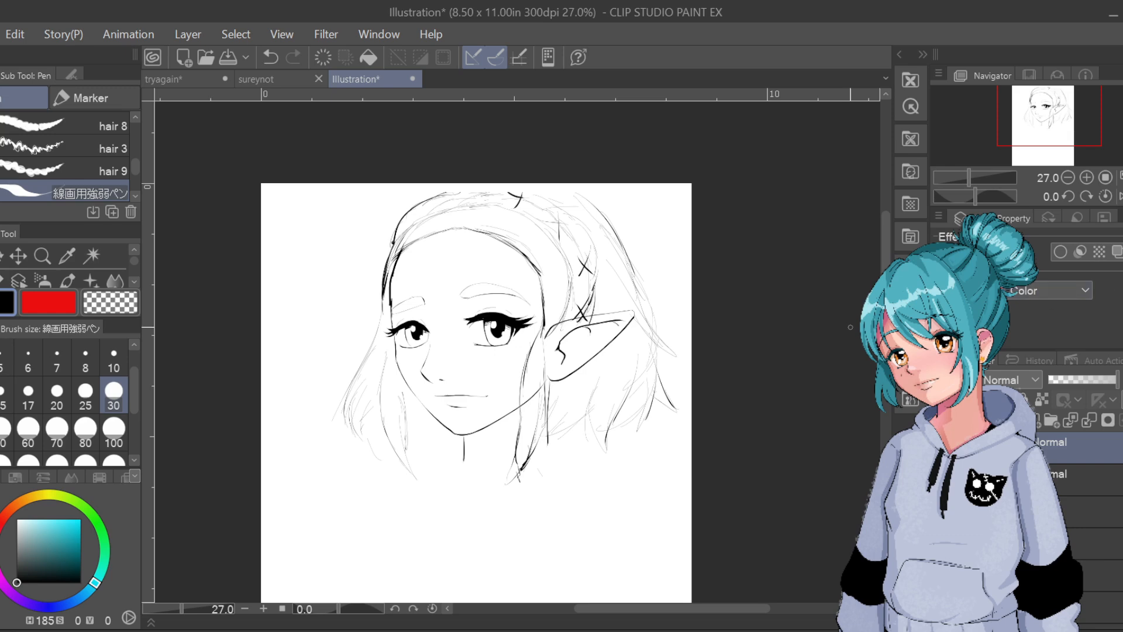
pyautogui.click(1086, 381)
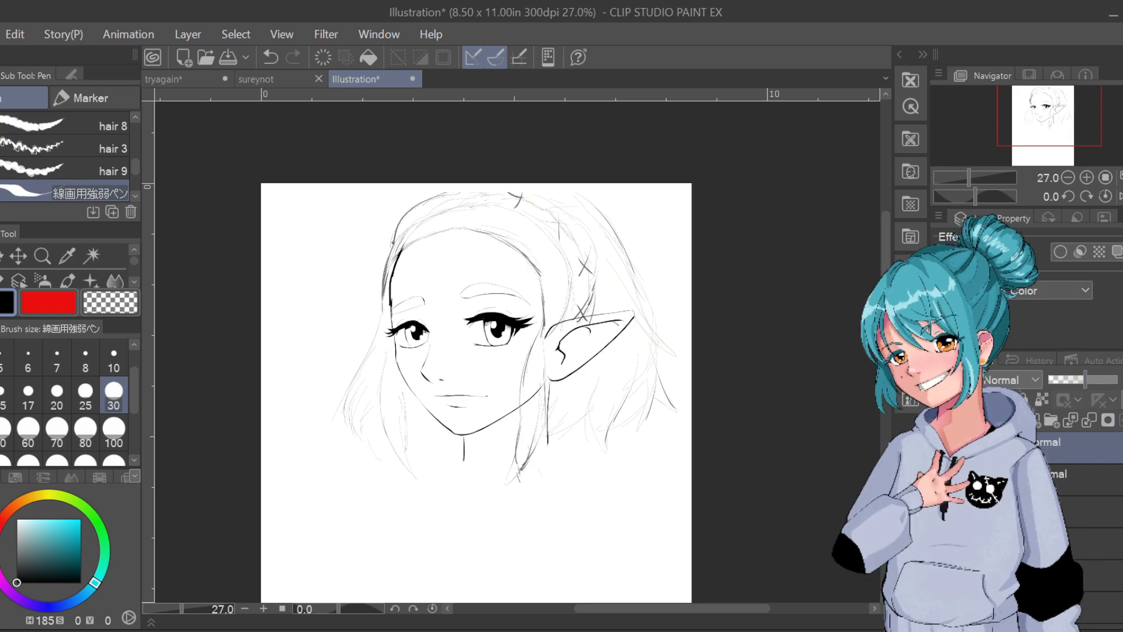
pyautogui.scroll(2, 721, 271)
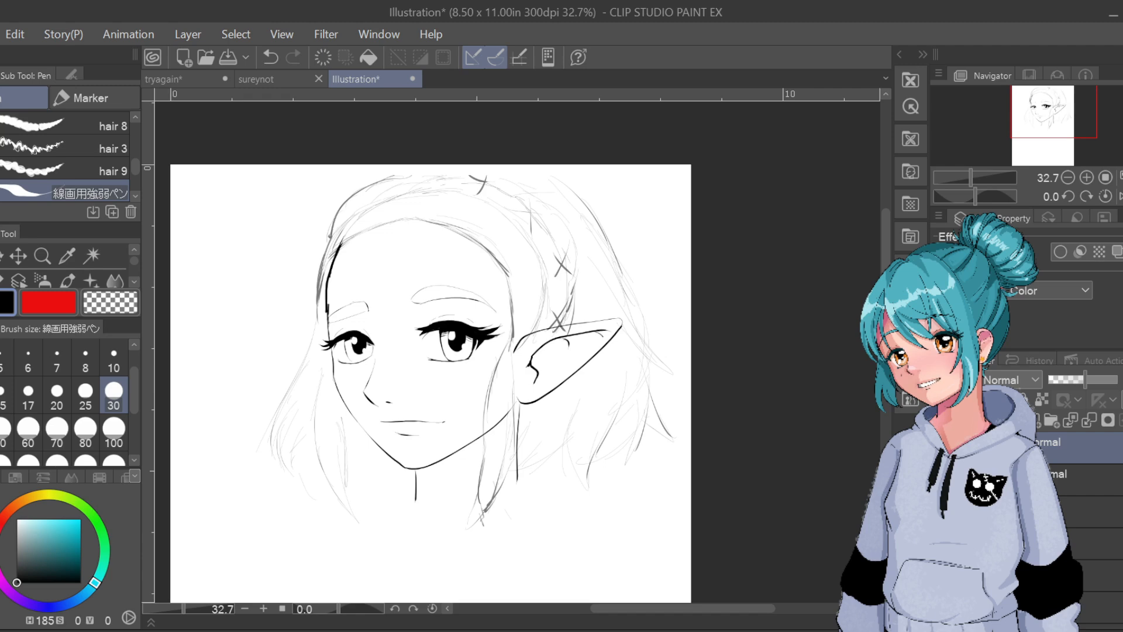
# On the face layer, undo the thick temple strokes and redraw the far forehead edge with a thin line
pyautogui.click(1089, 478)
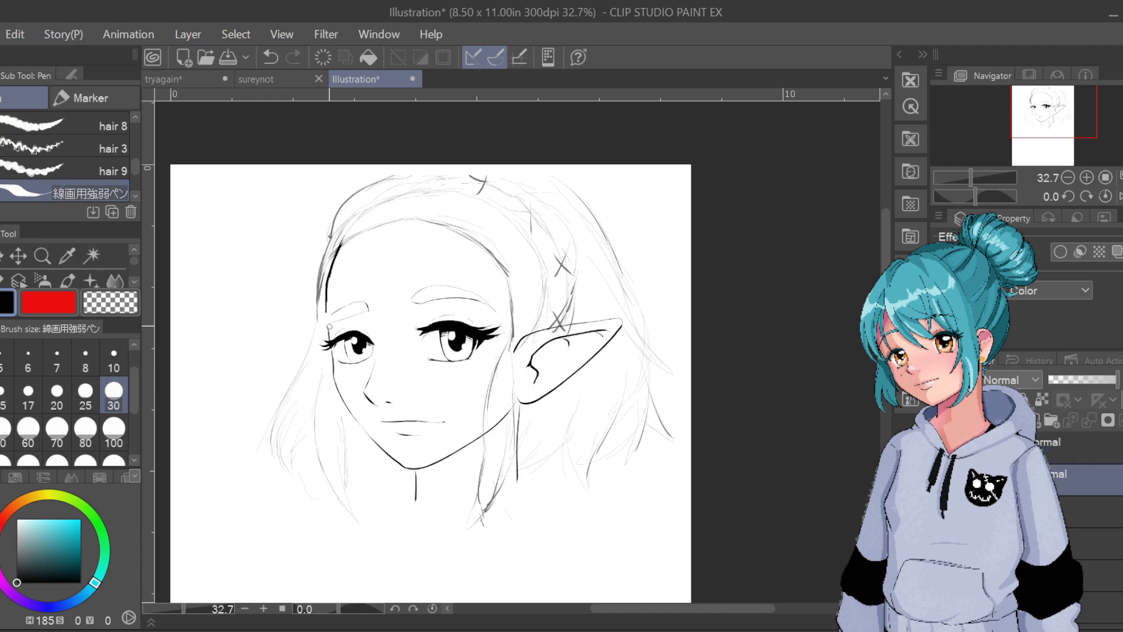
pyautogui.hotkey('ctrl', 'z')
pyautogui.hotkey('ctrl', 'z')
pyautogui.moveTo(337, 258); pyautogui.dragTo(325, 295)
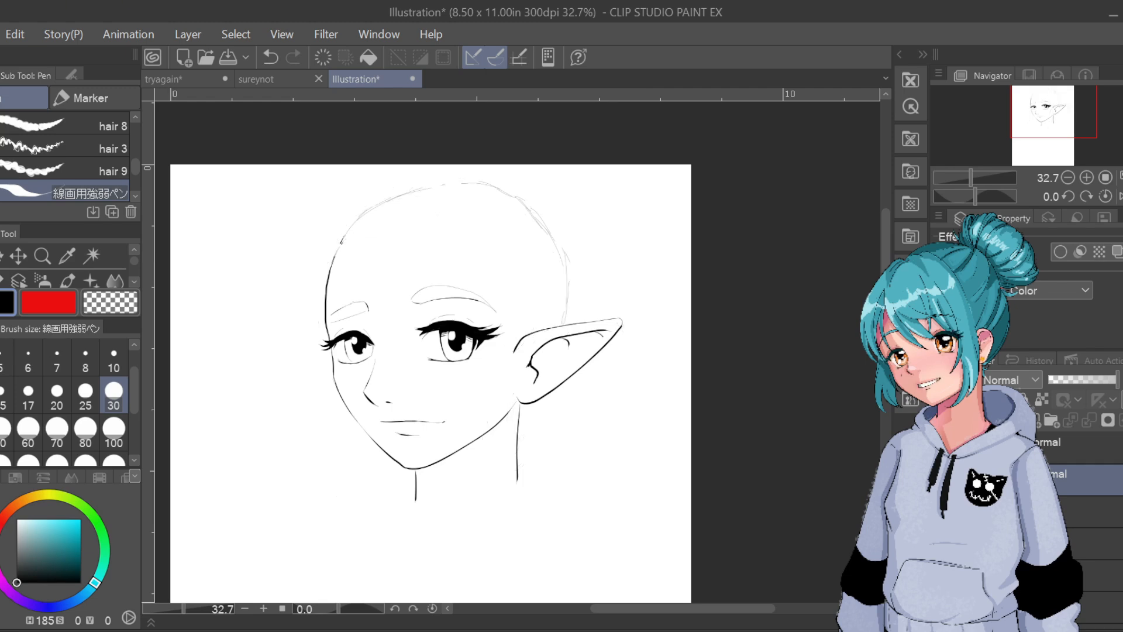
# Lower the hair sketch layer's opacity further so it serves as a very faint guide
pyautogui.click(1081, 442)
pyautogui.moveTo(1111, 379); pyautogui.dragTo(1060, 380)
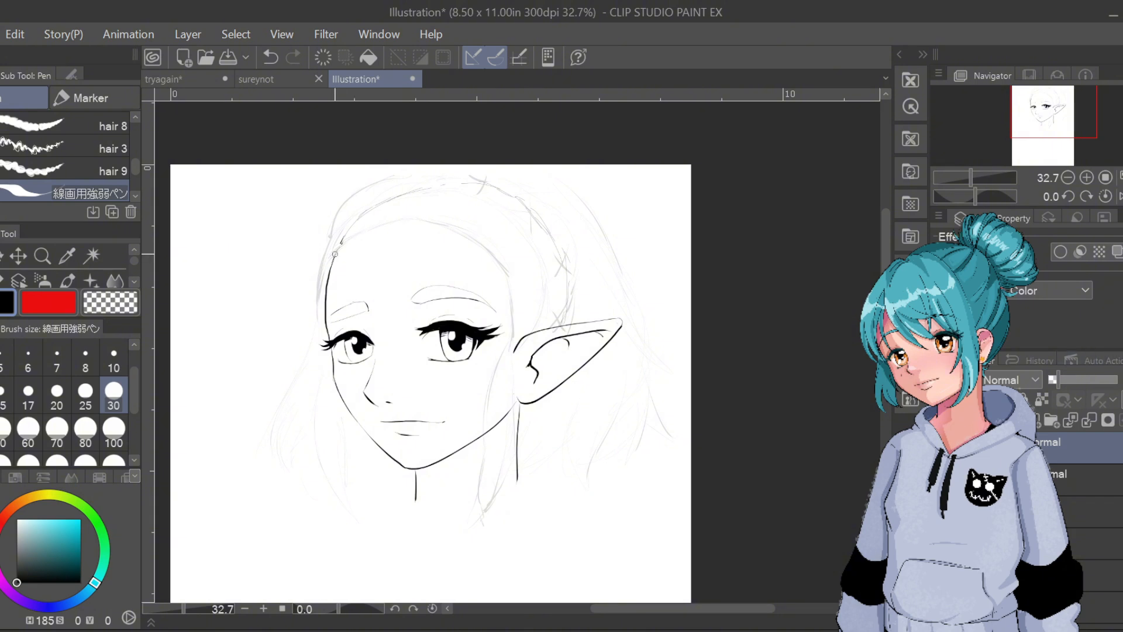
pyautogui.hotkey('ctrl', 'z')
# On the face layer, ink the hairline from the far temple across the forehead to the ear, with a short parting line
pyautogui.click(1082, 473)
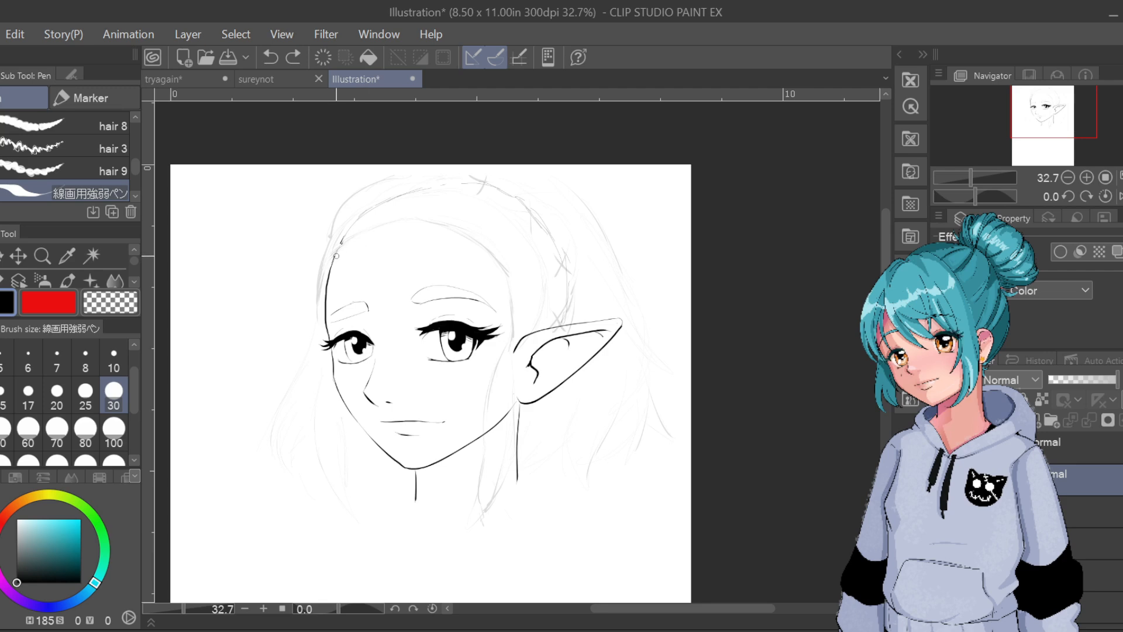
pyautogui.moveTo(336, 254); pyautogui.dragTo(424, 218)
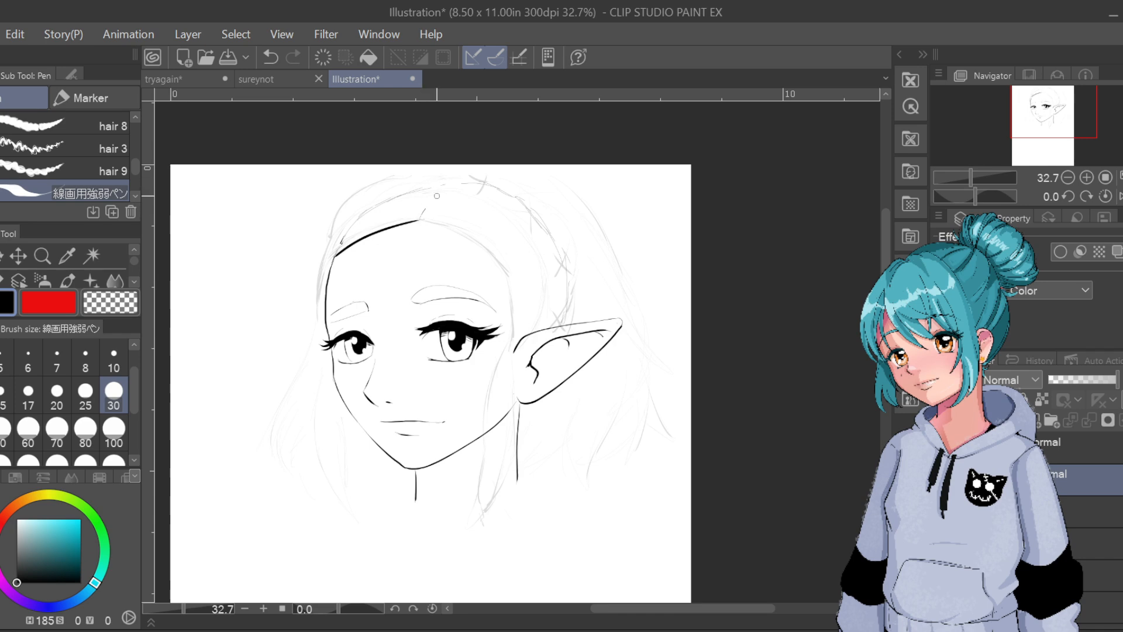
pyautogui.moveTo(423, 219)
pyautogui.mouseDown()
pyautogui.moveTo(439, 189)
pyautogui.moveTo(507, 271)
pyautogui.mouseUp()
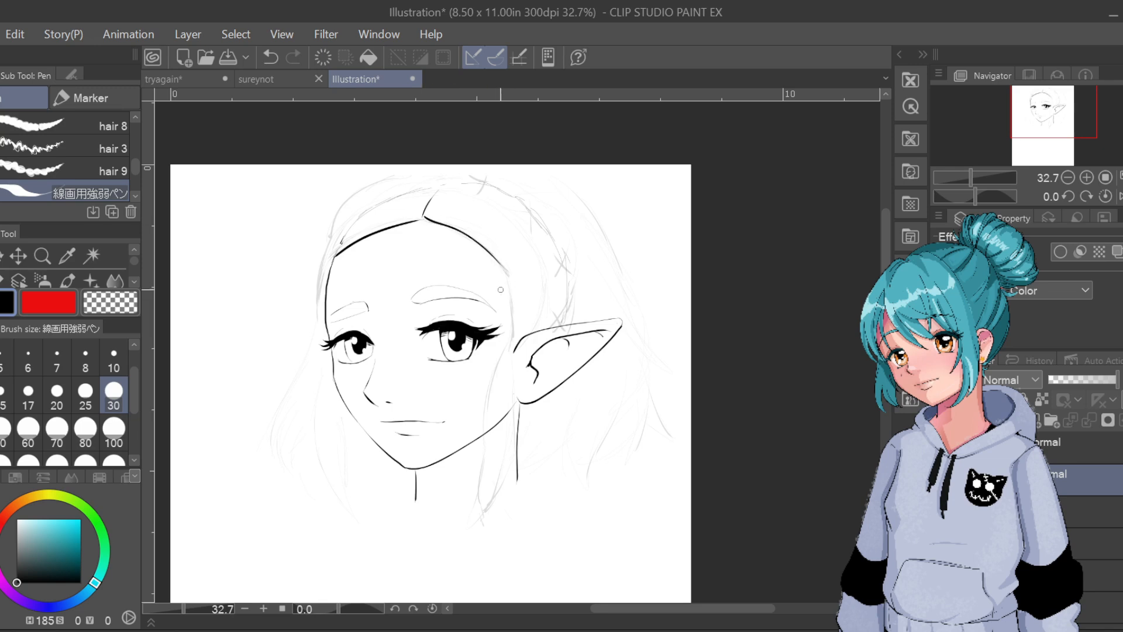
pyautogui.hotkey('ctrl', 'z')
pyautogui.moveTo(432, 218)
pyautogui.mouseDown()
pyautogui.moveTo(503, 263)
pyautogui.moveTo(528, 315)
pyautogui.mouseUp()
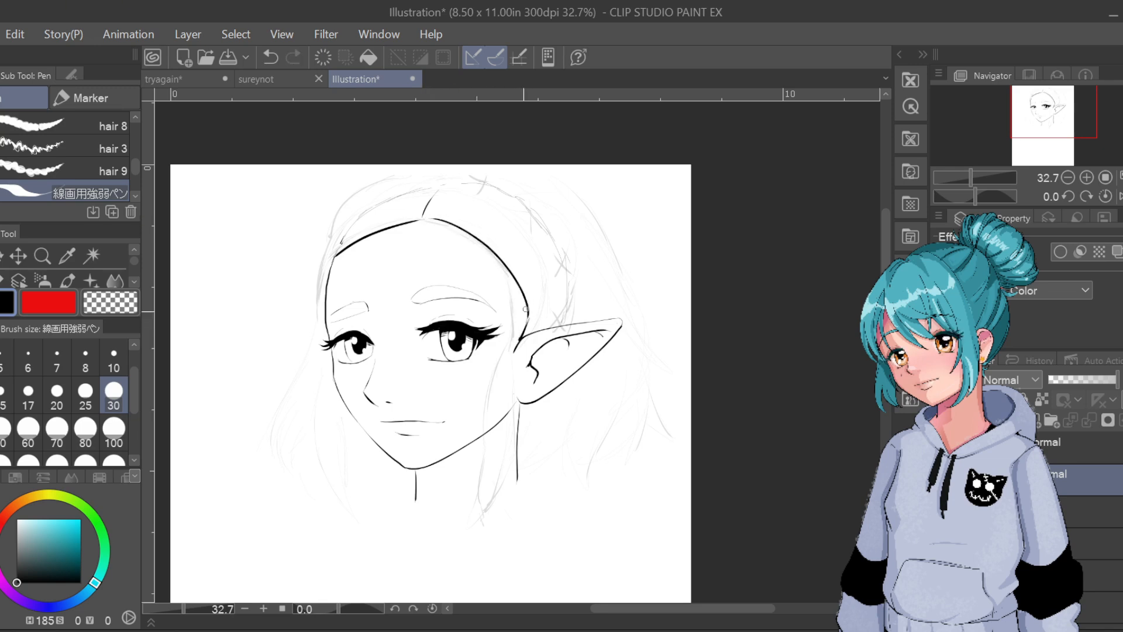
pyautogui.hotkey('ctrl', 'z')
pyautogui.moveTo(527, 316); pyautogui.dragTo(516, 344)
# Ink the curved hair line from the parting over the crown down to the top of the ear
pyautogui.moveTo(482, 184); pyautogui.dragTo(538, 240)
pyautogui.hotkey('ctrl', 'z')
pyautogui.moveTo(489, 185)
pyautogui.mouseDown()
pyautogui.moveTo(539, 225)
pyautogui.moveTo(552, 296)
pyautogui.mouseUp()
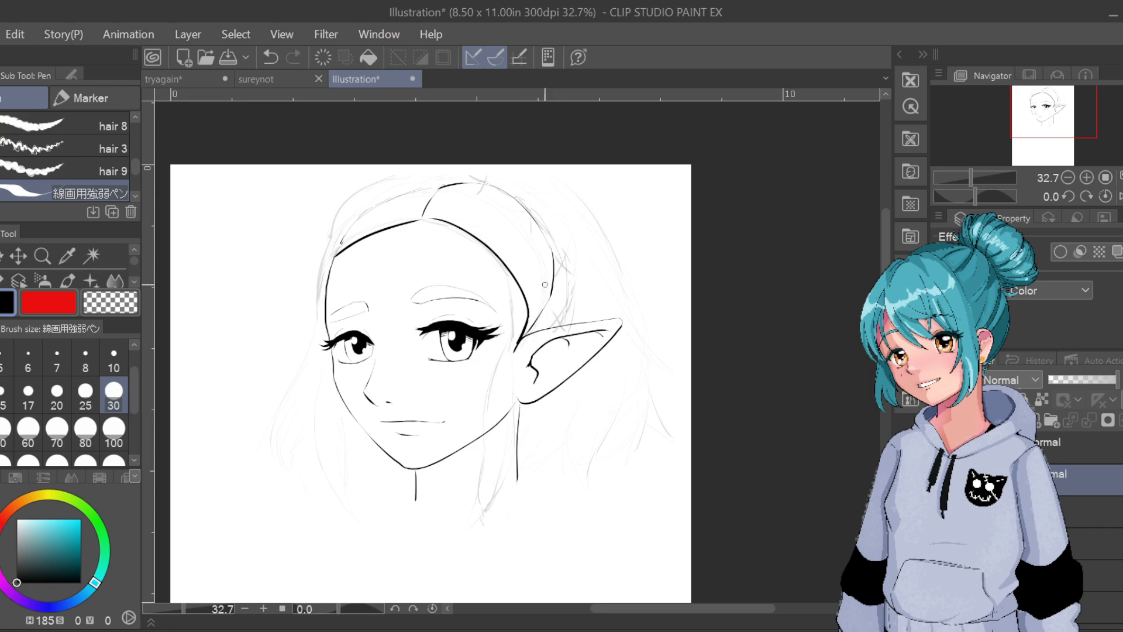
pyautogui.hotkey('ctrl', 'z')
pyautogui.moveTo(544, 317); pyautogui.dragTo(538, 328)
pyautogui.hotkey('ctrl', 'z')
pyautogui.moveTo(548, 243); pyautogui.dragTo(552, 319)
# Ink the outer hair edge beside the far temple, retrying the stroke along the sketch
pyautogui.moveTo(331, 260); pyautogui.dragTo(327, 286)
pyautogui.hotkey('ctrl', 'z')
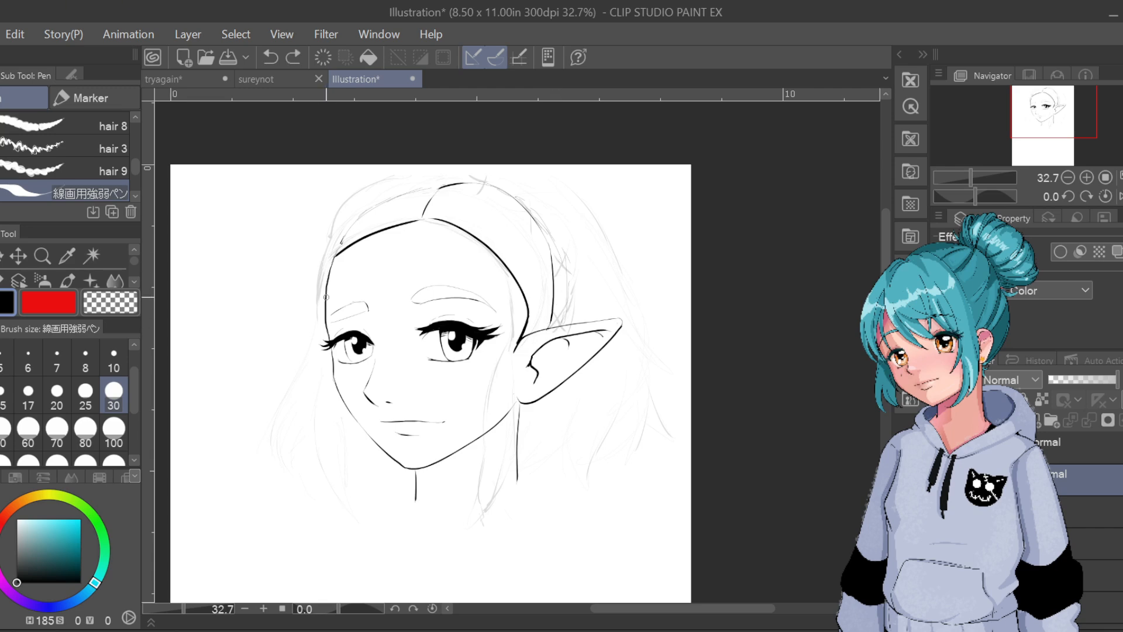
pyautogui.moveTo(341, 238); pyautogui.dragTo(326, 291)
pyautogui.hotkey('ctrl', 'z')
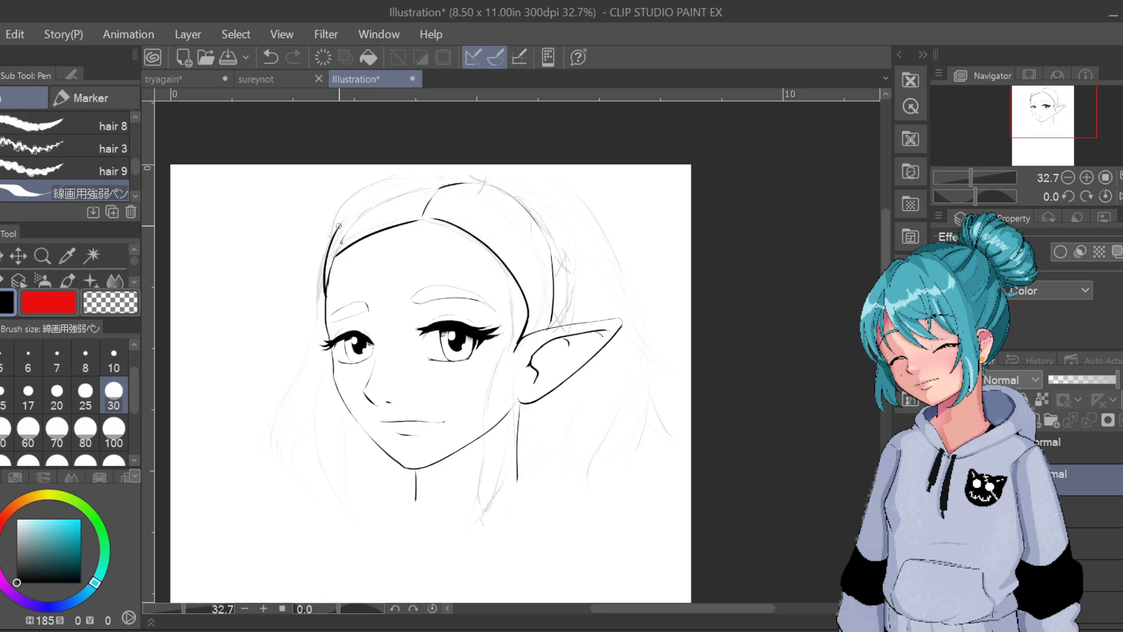
# Ink the outer hair outline from the far temple over the front of the crown to the parting, retrying until smooth
pyautogui.moveTo(339, 226); pyautogui.dragTo(380, 192)
pyautogui.hotkey('ctrl', 'z')
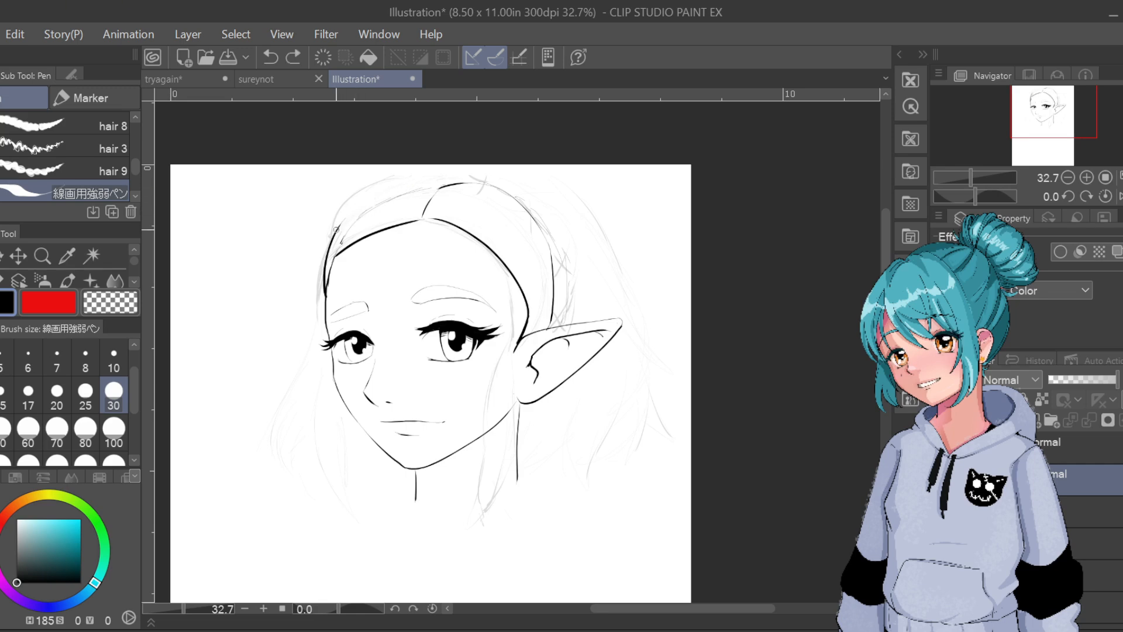
pyautogui.moveTo(342, 224)
pyautogui.mouseDown()
pyautogui.moveTo(394, 188)
pyautogui.moveTo(429, 182)
pyautogui.mouseUp()
pyautogui.hotkey('ctrl', 'z')
pyautogui.moveTo(337, 228); pyautogui.dragTo(425, 182)
pyautogui.hotkey('ctrl', 'z')
pyautogui.moveTo(339, 225); pyautogui.dragTo(425, 182)
pyautogui.hotkey('ctrl', 'z')
pyautogui.moveTo(338, 227); pyautogui.dragTo(440, 182)
pyautogui.hotkey('ctrl', 'z')
pyautogui.hotkey('ctrl', 'z')
pyautogui.moveTo(339, 229); pyautogui.dragTo(439, 182)
pyautogui.moveTo(332, 258); pyautogui.dragTo(325, 290)
pyautogui.hotkey('ctrl', 'z')
# Redraw the hairline from the near temple down to the ear, and add a short strand line at its bend
pyautogui.moveTo(502, 262); pyautogui.dragTo(525, 297)
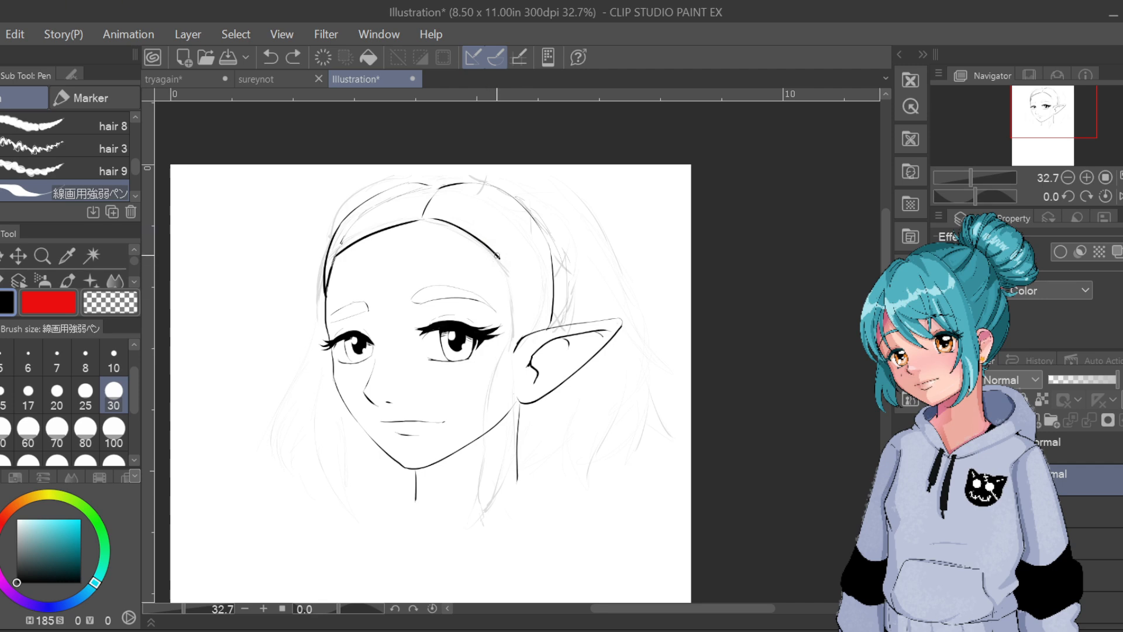
pyautogui.moveTo(496, 253)
pyautogui.mouseDown()
pyautogui.moveTo(516, 279)
pyautogui.moveTo(521, 323)
pyautogui.mouseUp()
pyautogui.hotkey('ctrl', 'z')
pyautogui.moveTo(515, 278); pyautogui.dragTo(518, 335)
pyautogui.moveTo(497, 254); pyautogui.dragTo(522, 237)
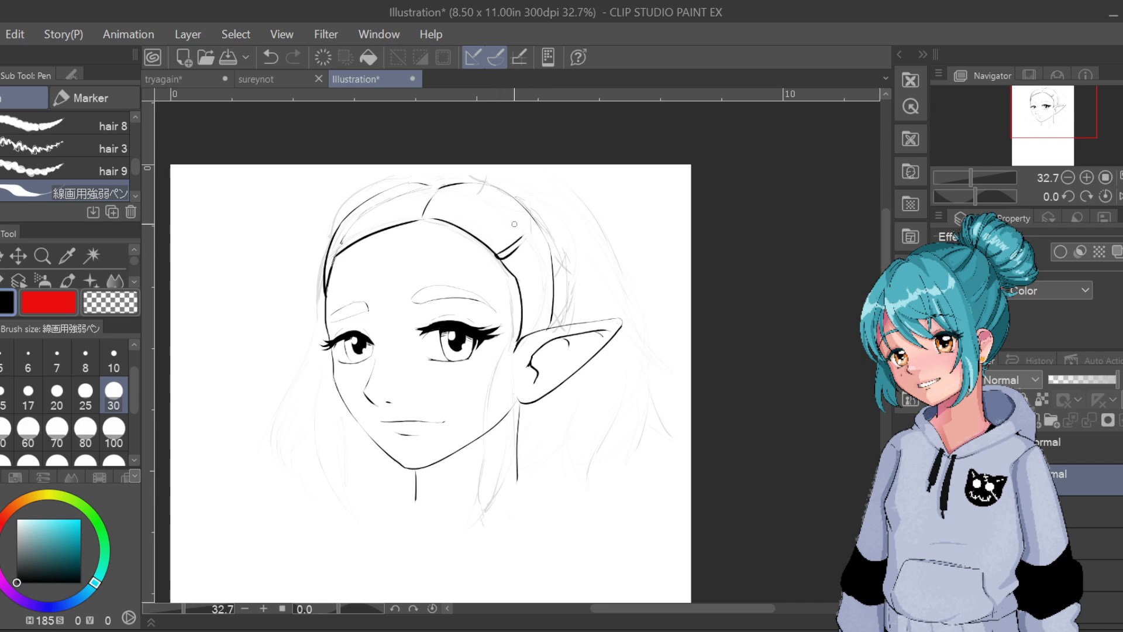
pyautogui.hotkey('ctrl', 'z')
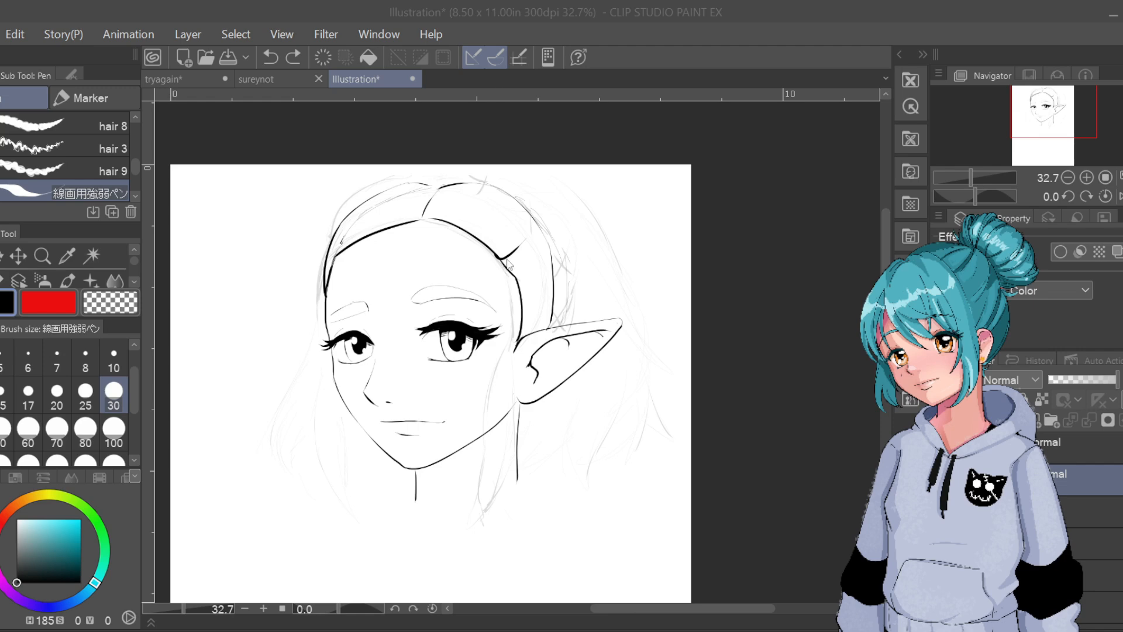
# Ink a narrow pointed hair clip at the bend of the near hairline, retrying its edges
pyautogui.moveTo(499, 257); pyautogui.dragTo(521, 241)
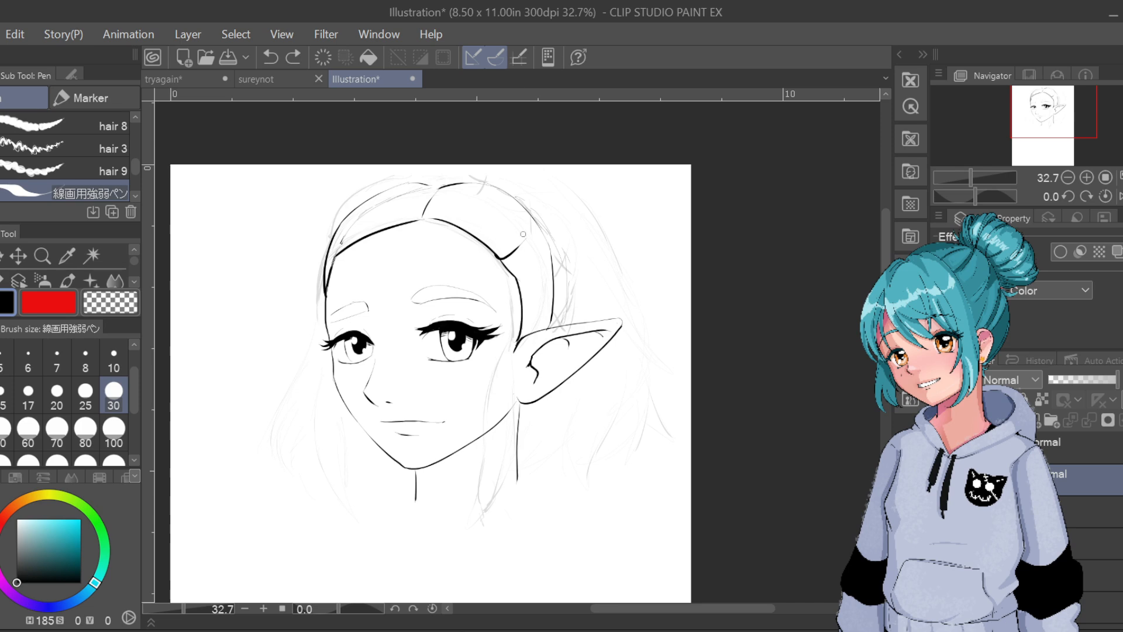
pyautogui.moveTo(518, 247); pyautogui.dragTo(509, 263)
pyautogui.hotkey('ctrl', 'z')
pyautogui.moveTo(517, 249)
pyautogui.mouseDown()
pyautogui.moveTo(515, 270)
pyautogui.moveTo(528, 238)
pyautogui.mouseUp()
pyautogui.hotkey('ctrl', 'z')
pyautogui.moveTo(516, 276)
pyautogui.mouseDown()
pyautogui.moveTo(529, 234)
pyautogui.moveTo(496, 254)
pyautogui.moveTo(533, 232)
pyautogui.moveTo(494, 255)
pyautogui.moveTo(526, 236)
pyautogui.mouseUp()
pyautogui.hotkey('ctrl', 'z')
pyautogui.hotkey('ctrl', 'z')
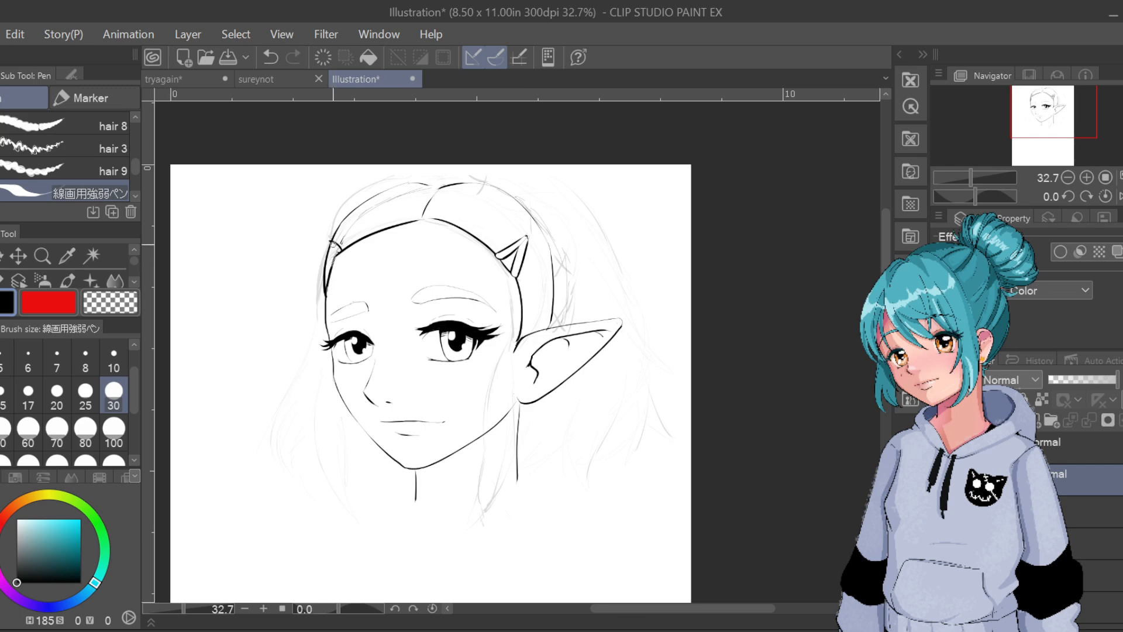
# Ink the matching small hair clip at the far temple, redrawing its short strokes
pyautogui.hotkey('ctrl', 'z')
pyautogui.moveTo(331, 245)
pyautogui.mouseDown()
pyautogui.moveTo(343, 252)
pyautogui.moveTo(332, 266)
pyautogui.moveTo(330, 252)
pyautogui.mouseUp()
pyautogui.hotkey('ctrl', 'z')
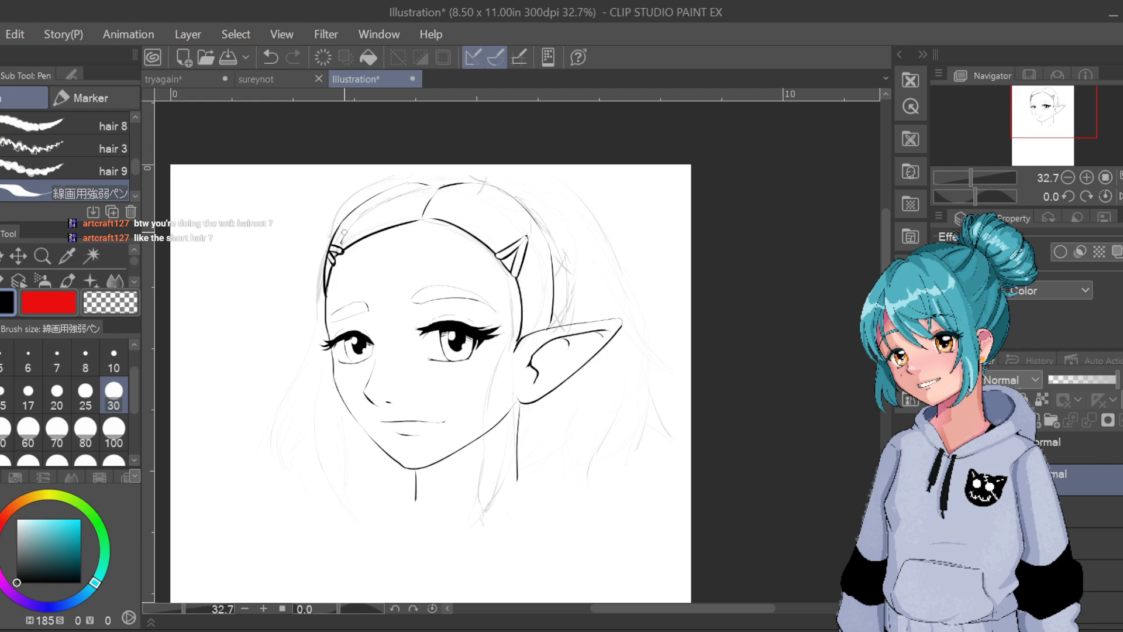
pyautogui.scroll(2, 344, 233)
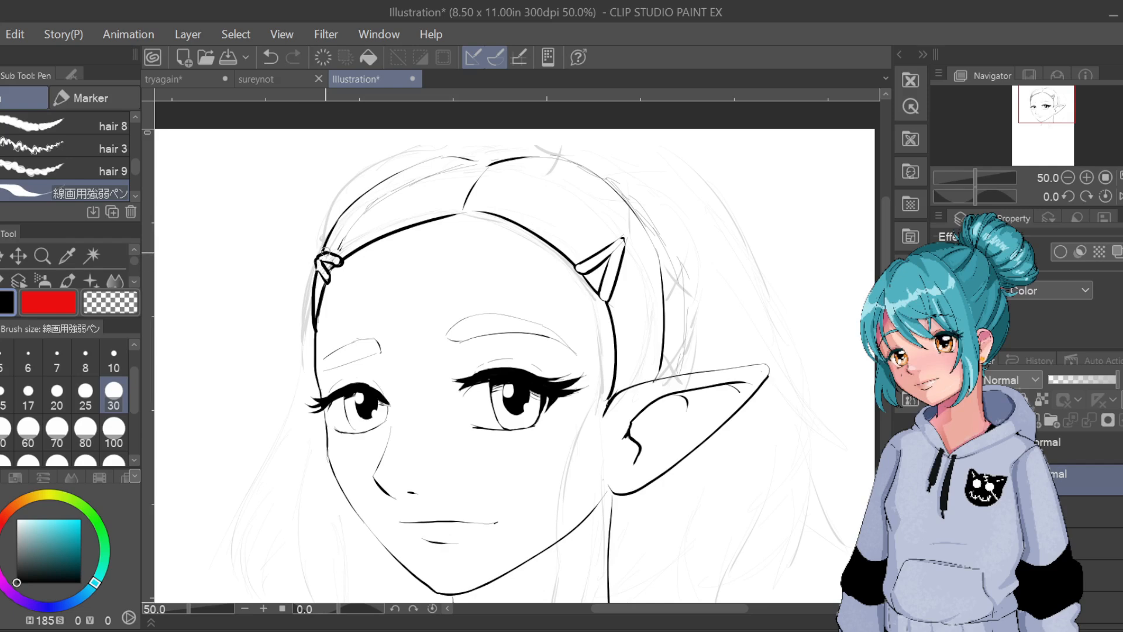
pyautogui.hotkey('ctrl', 'z')
pyautogui.moveTo(323, 223)
pyautogui.mouseDown()
pyautogui.moveTo(317, 258)
pyautogui.moveTo(327, 233)
pyautogui.mouseUp()
pyautogui.scroll(-1, 330, 218)
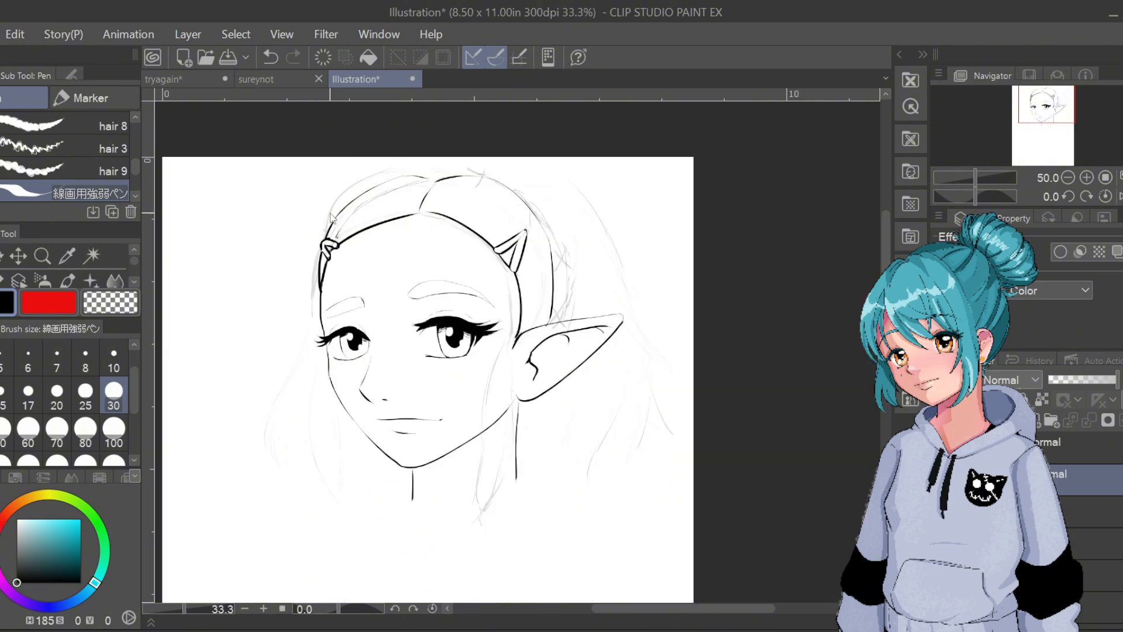
pyautogui.scroll(-1, 331, 217)
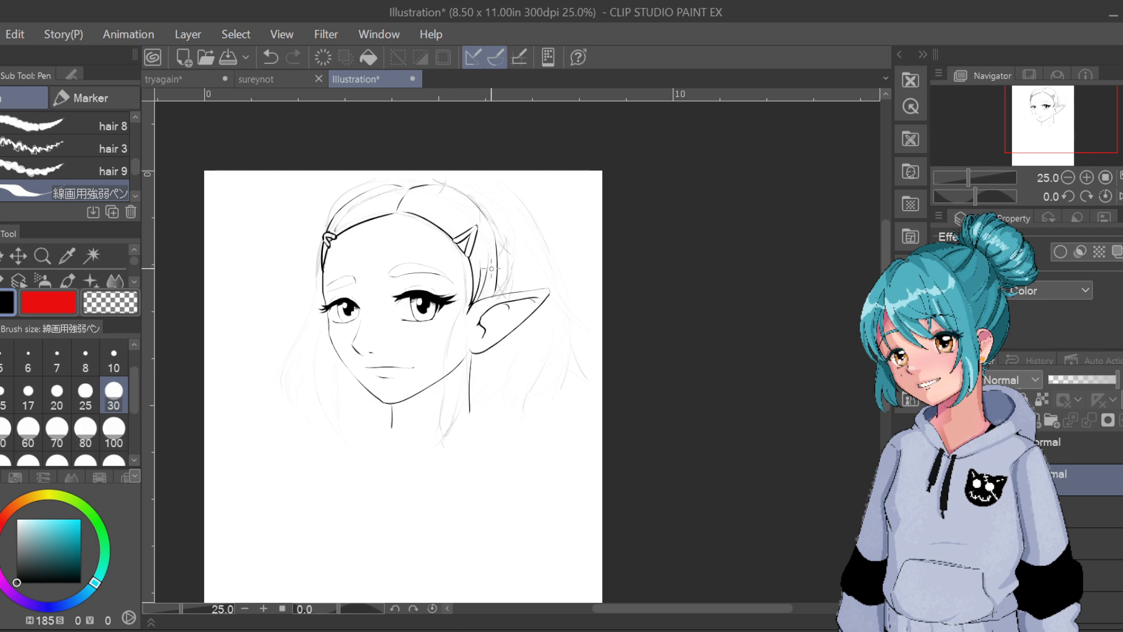
# Ink thin hair strands rising from the top of the ear inside the outer hair edge, retrying the strokes
pyautogui.moveTo(485, 296); pyautogui.dragTo(495, 236)
pyautogui.hotkey('ctrl', 'z')
pyautogui.moveTo(485, 296); pyautogui.dragTo(497, 252)
pyautogui.hotkey('ctrl', 'z')
pyautogui.moveTo(498, 292); pyautogui.dragTo(499, 250)
pyautogui.moveTo(400, 203); pyautogui.dragTo(445, 197)
pyautogui.hotkey('ctrl', 'z')
pyautogui.hotkey('ctrl', 'z')
pyautogui.scroll(2, 446, 443)
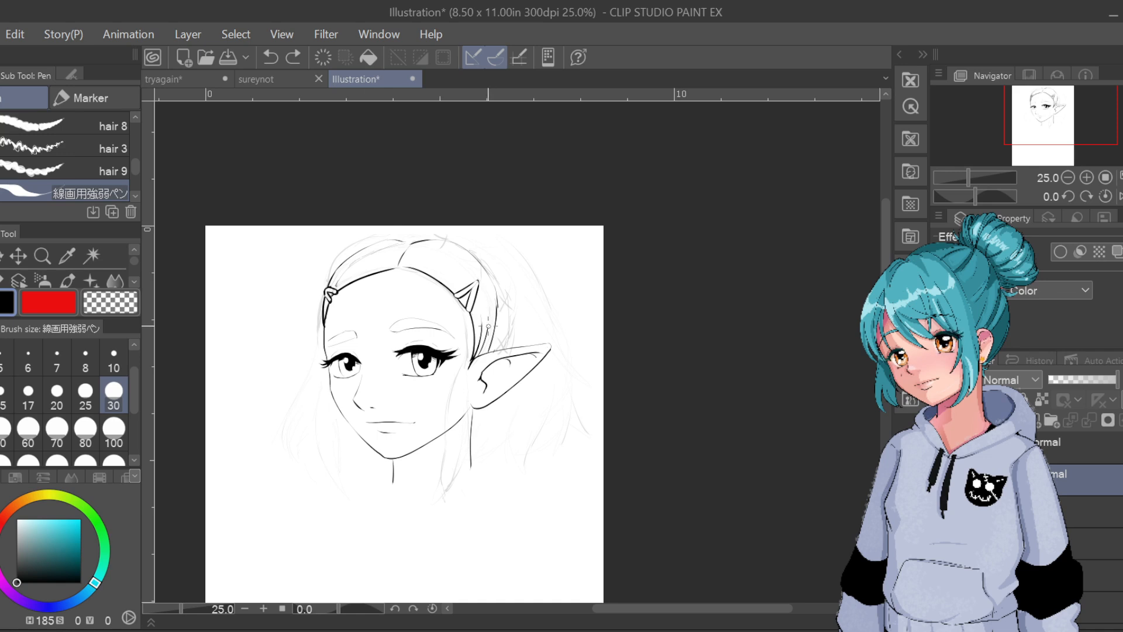
# Add fine strand lines between the near hair clip and the base of the ear
pyautogui.moveTo(488, 321); pyautogui.dragTo(477, 358)
pyautogui.moveTo(489, 315); pyautogui.dragTo(475, 355)
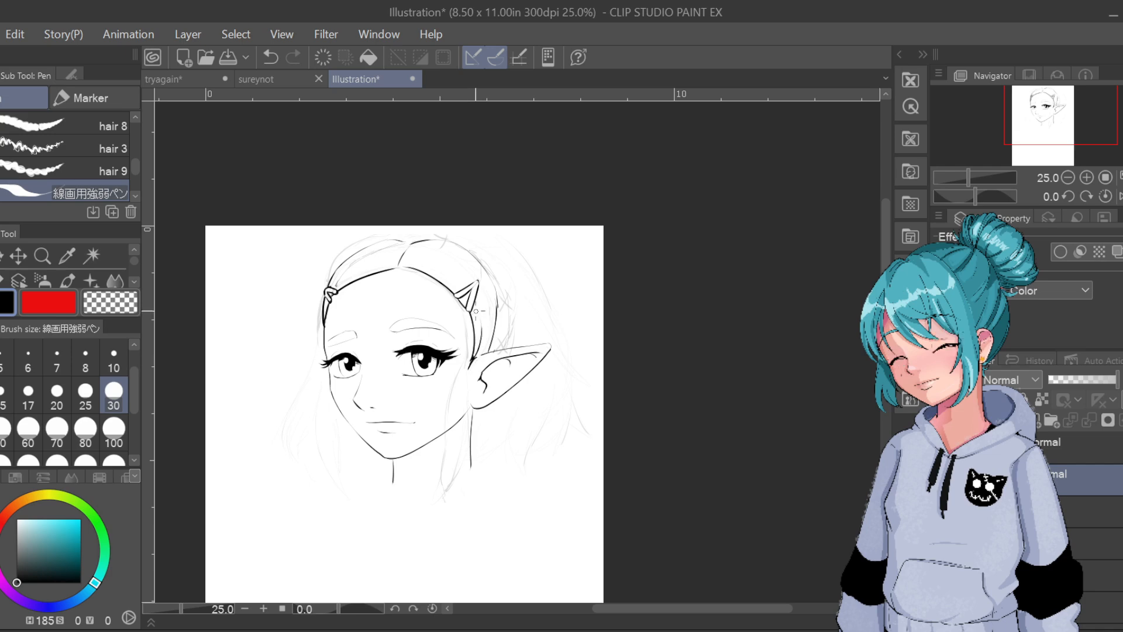
pyautogui.moveTo(480, 350); pyautogui.dragTo(491, 295)
pyautogui.hotkey('ctrl', 'z')
pyautogui.hotkey('ctrl', 'z')
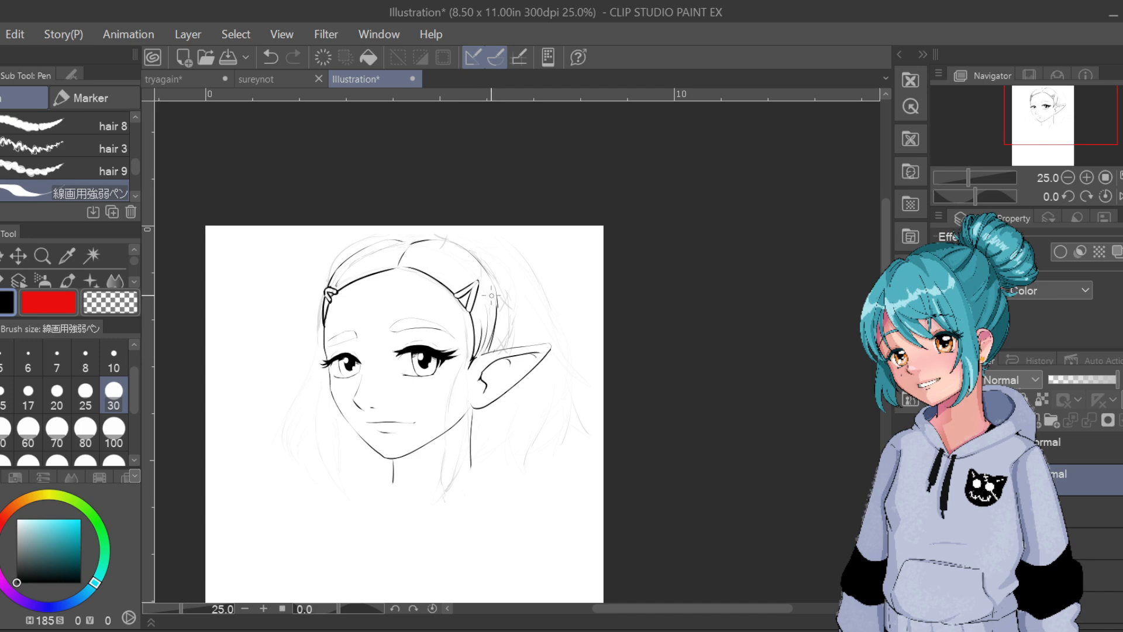
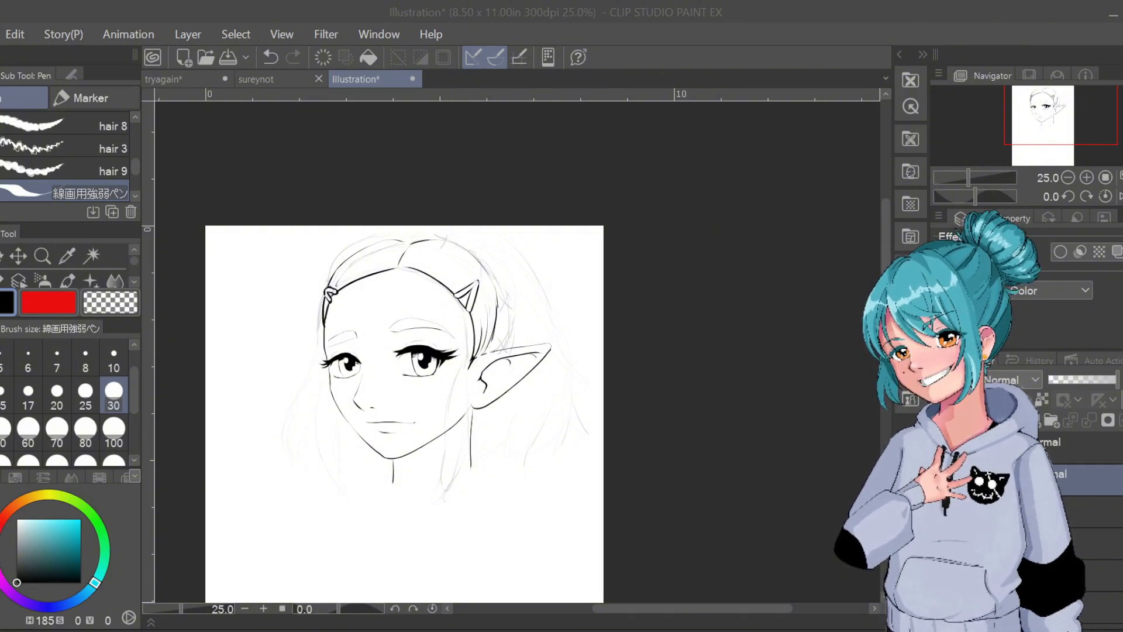
pyautogui.click(291, 551)
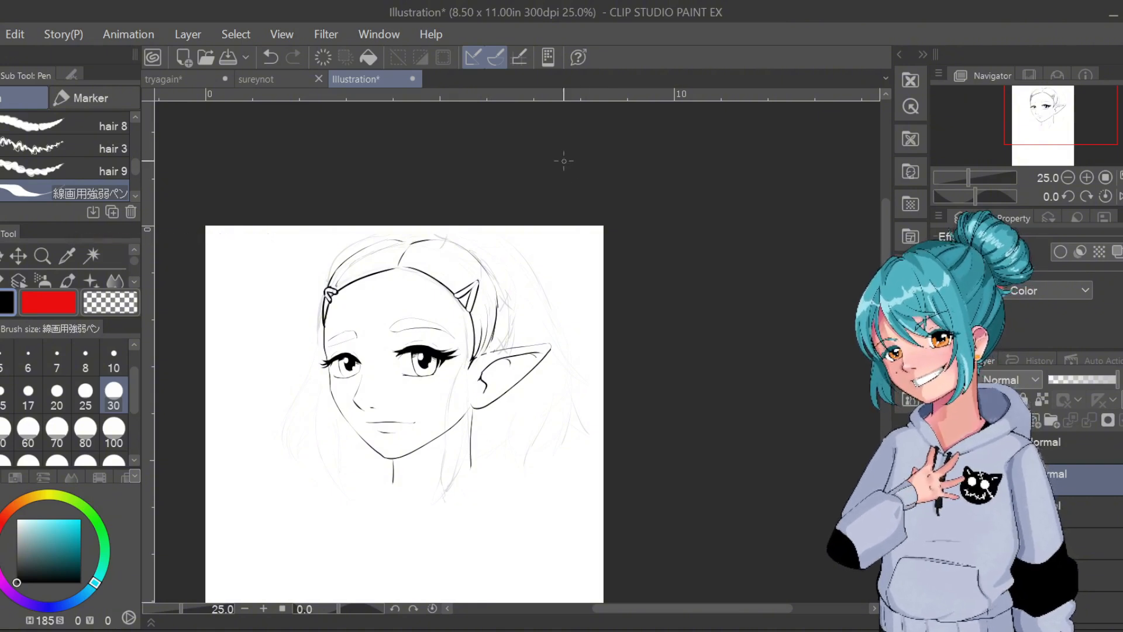
# Remove the parting line and replace it with short curved strands sweeping from the parting point over the near side
pyautogui.scroll(1, 564, 161)
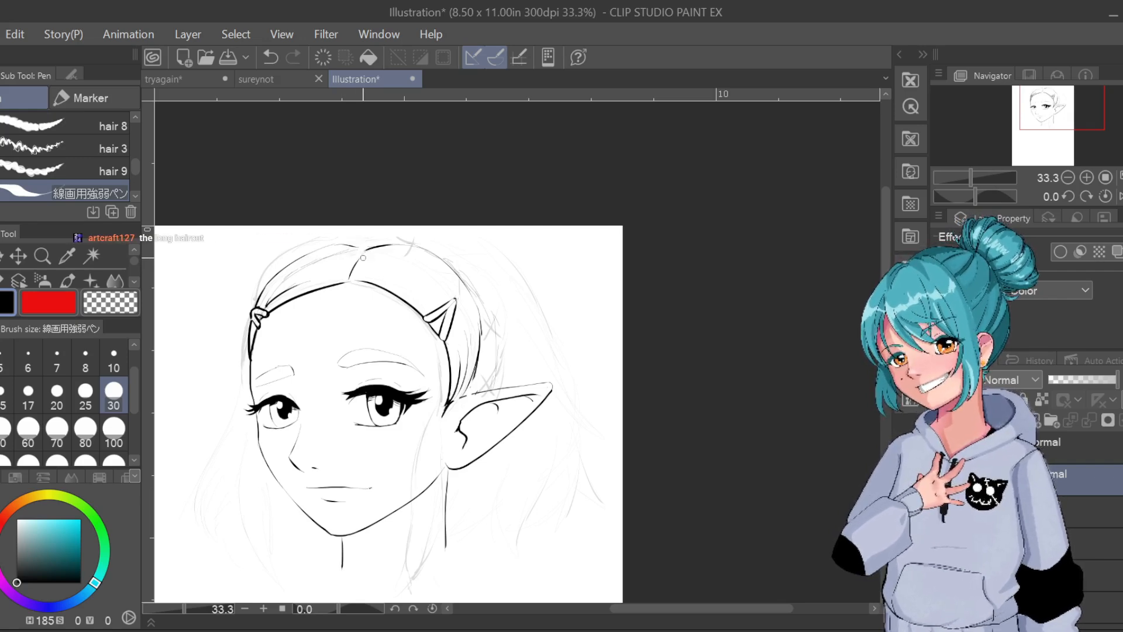
pyautogui.hotkey('ctrl', 'z')
pyautogui.hotkey('ctrl', 'z')
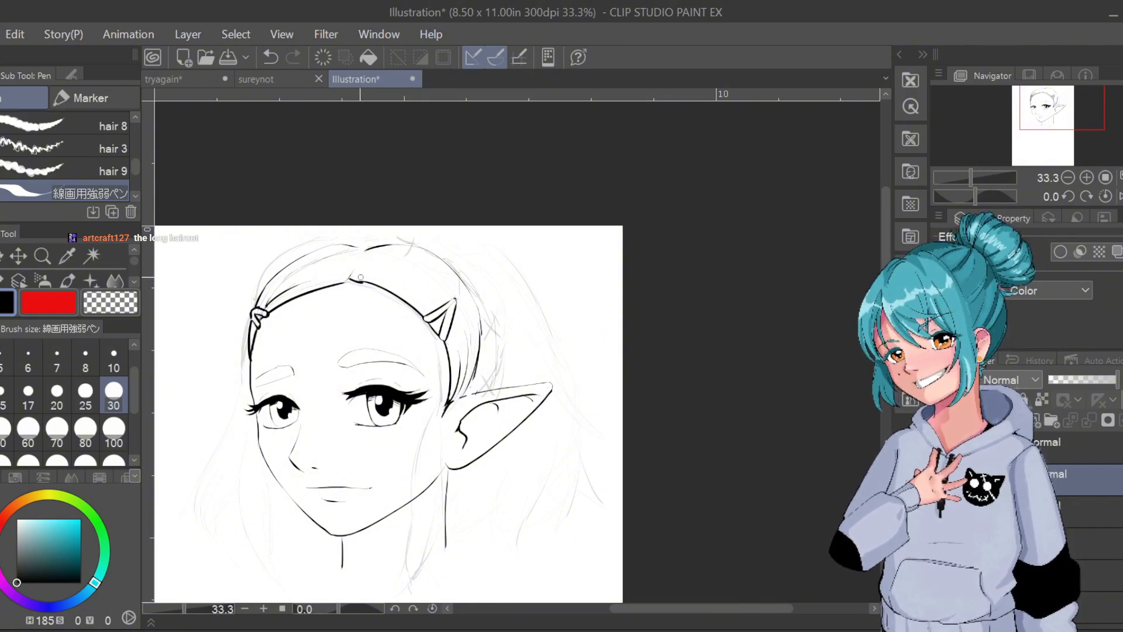
pyautogui.hotkey('ctrl', 'z')
pyautogui.moveTo(348, 279)
pyautogui.mouseDown()
pyautogui.moveTo(380, 291)
pyautogui.moveTo(372, 267)
pyautogui.mouseUp()
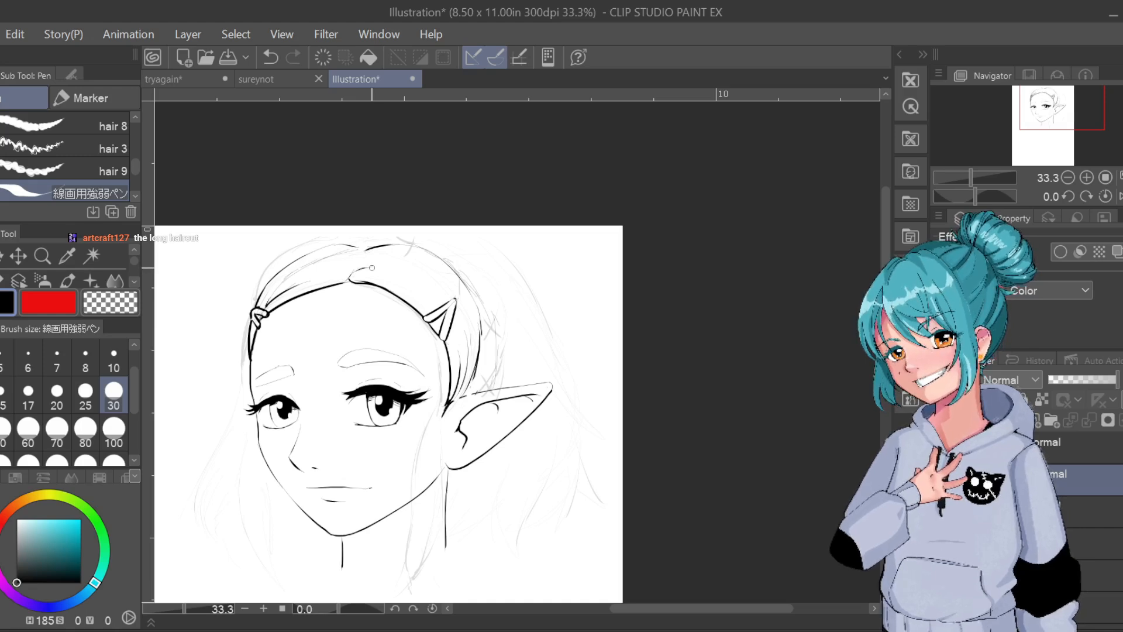
pyautogui.hotkey('ctrl', 'z')
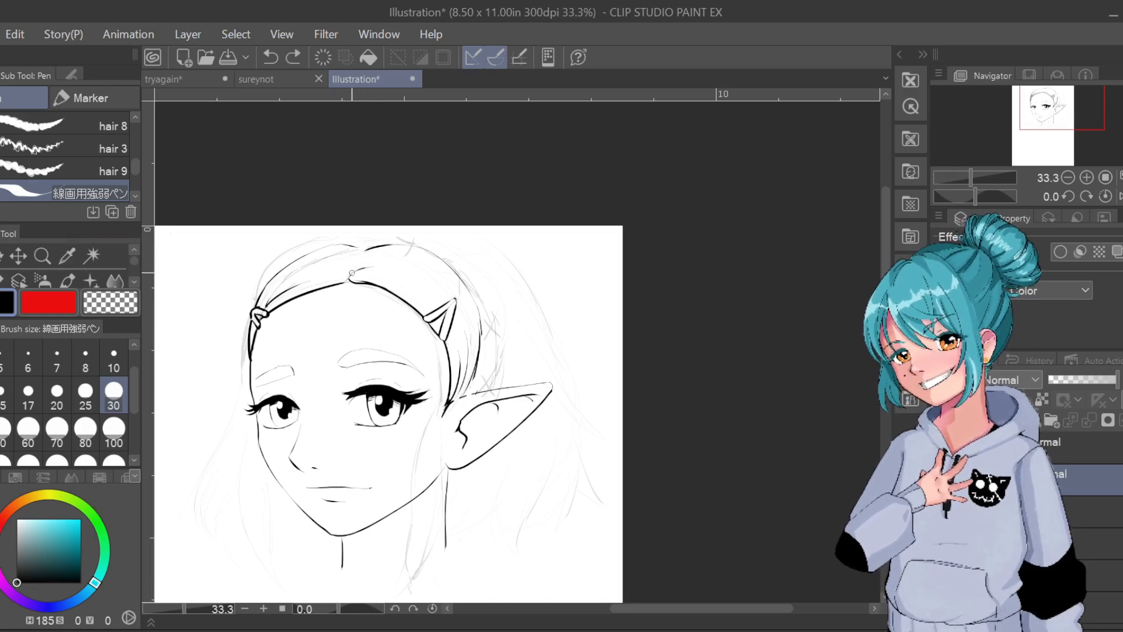
pyautogui.moveTo(353, 273)
pyautogui.mouseDown()
pyautogui.moveTo(393, 261)
pyautogui.moveTo(356, 263)
pyautogui.moveTo(395, 245)
pyautogui.moveTo(477, 297)
pyautogui.mouseUp()
pyautogui.hotkey('ctrl', 'z')
pyautogui.hotkey('ctrl', 'z')
pyautogui.hotkey('ctrl', 'z')
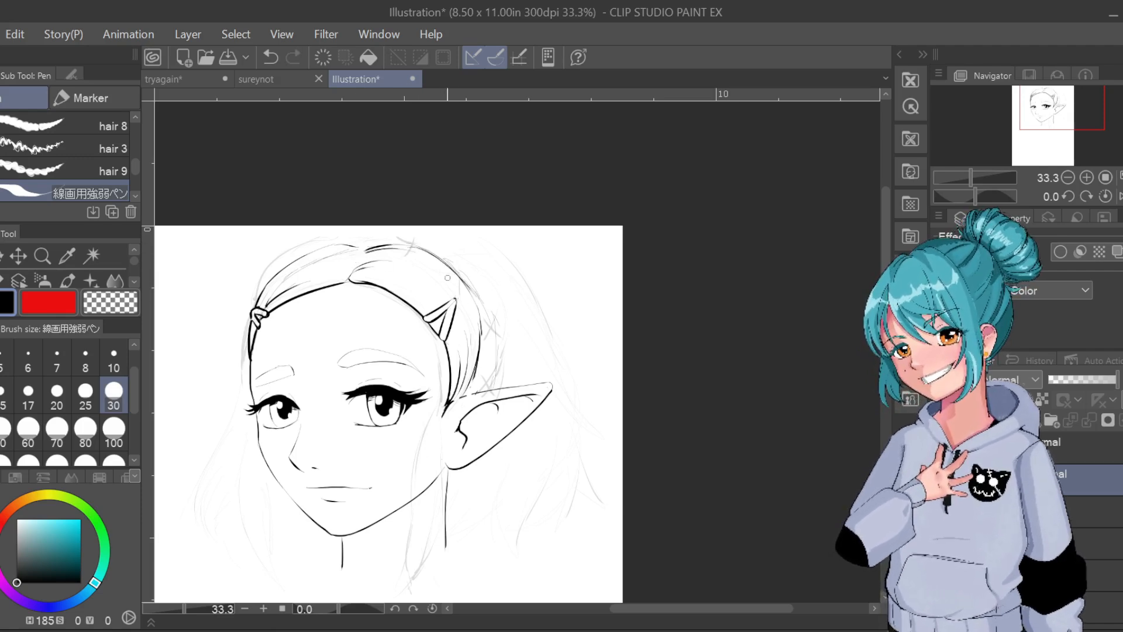
pyautogui.hotkey('ctrl', 'z')
# Hide the hair sketch and re-ink the outer hair edge from the crown down toward the ear, retrying until smooth
pyautogui.moveTo(412, 245); pyautogui.dragTo(485, 326)
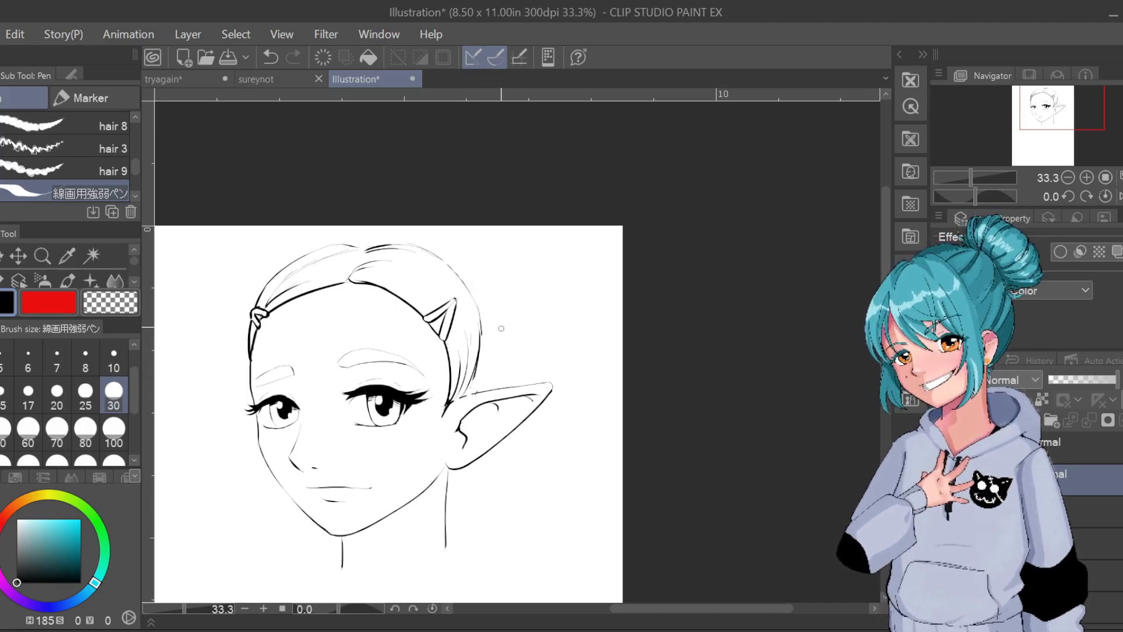
pyautogui.moveTo(468, 393); pyautogui.dragTo(508, 387)
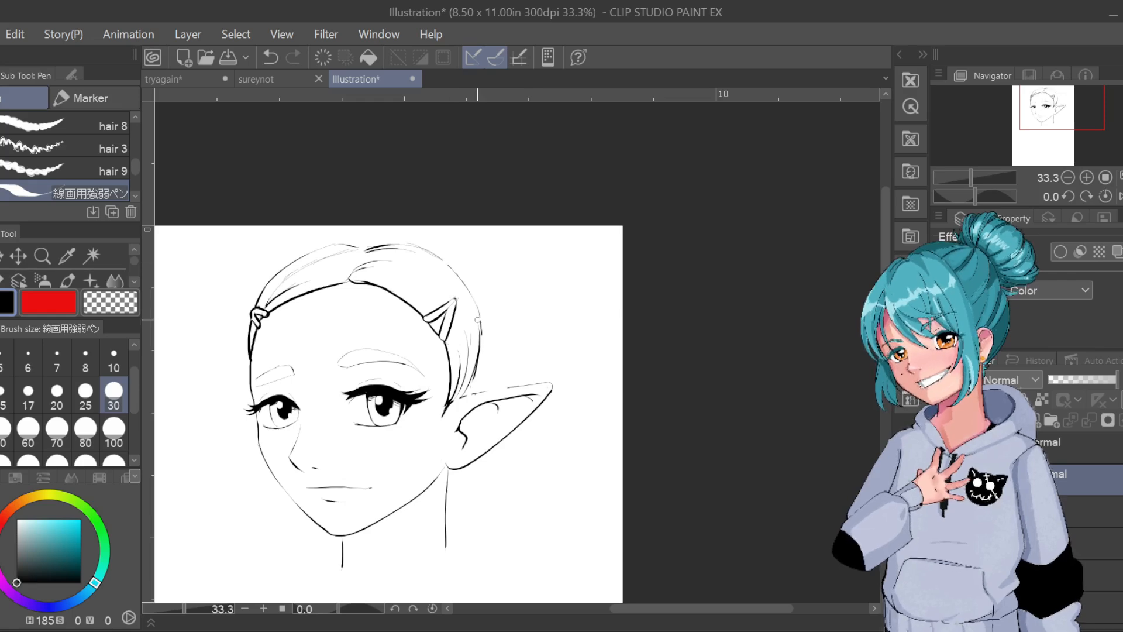
pyautogui.moveTo(446, 264); pyautogui.dragTo(477, 333)
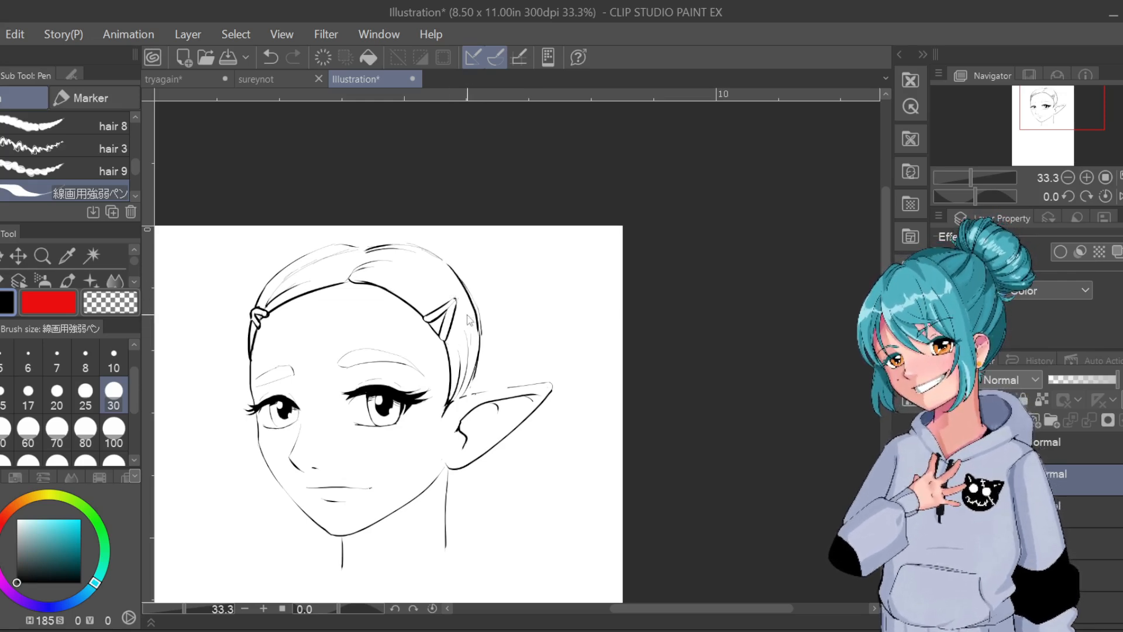
pyautogui.hotkey('ctrl', 'z')
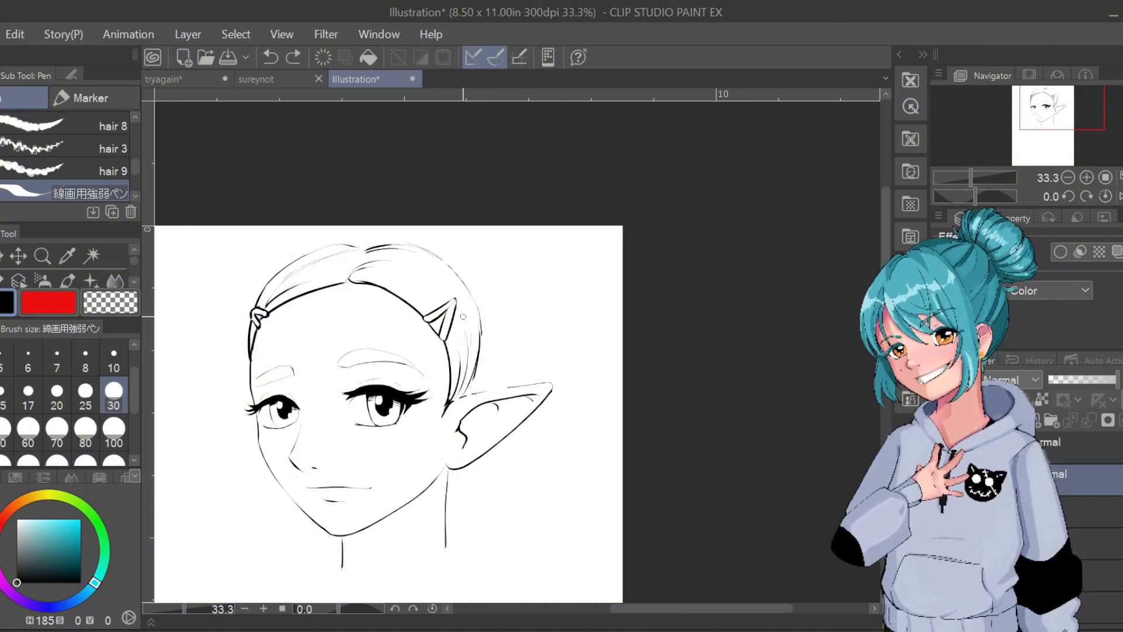
pyautogui.moveTo(458, 277); pyautogui.dragTo(477, 325)
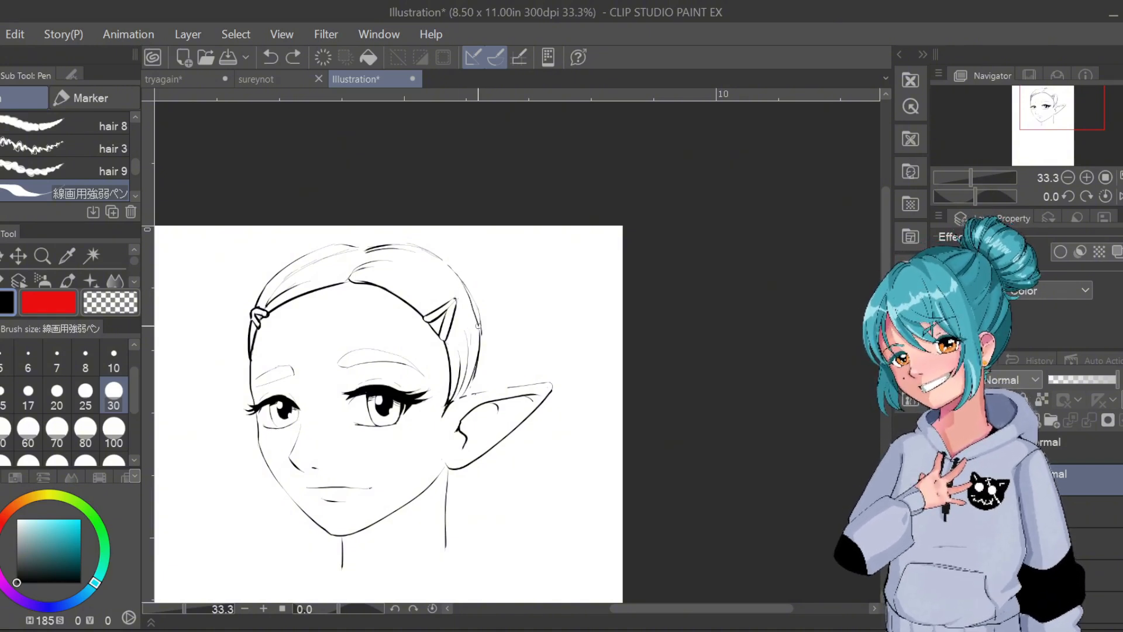
pyautogui.hotkey('ctrl', 'z')
pyautogui.moveTo(460, 279); pyautogui.dragTo(481, 341)
pyautogui.hotkey('ctrl', 'z')
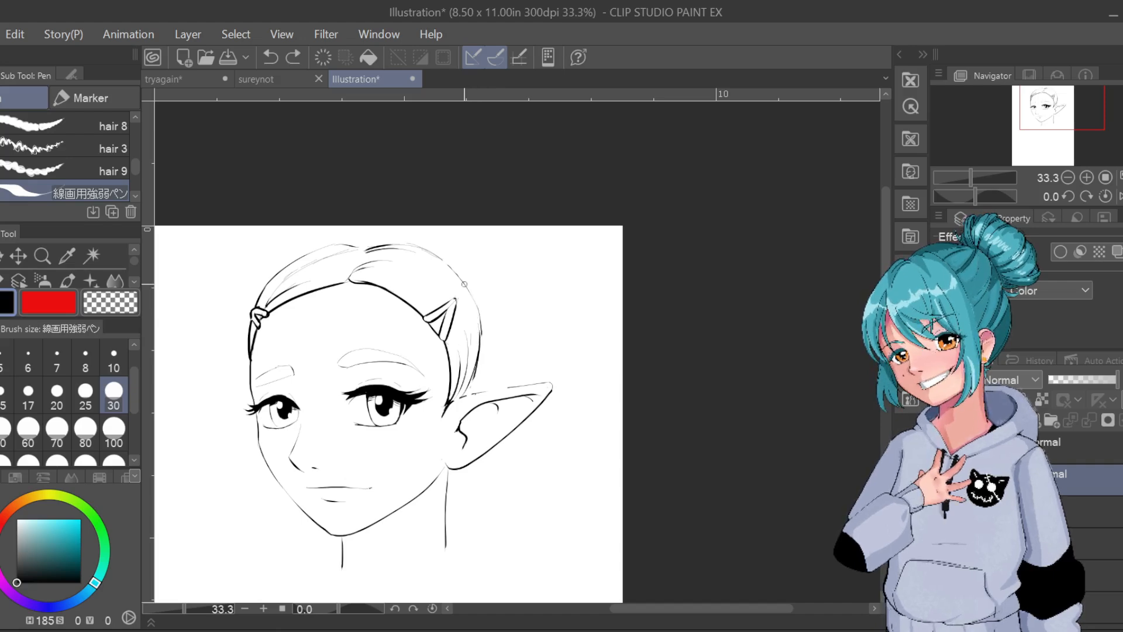
pyautogui.moveTo(463, 281); pyautogui.dragTo(480, 339)
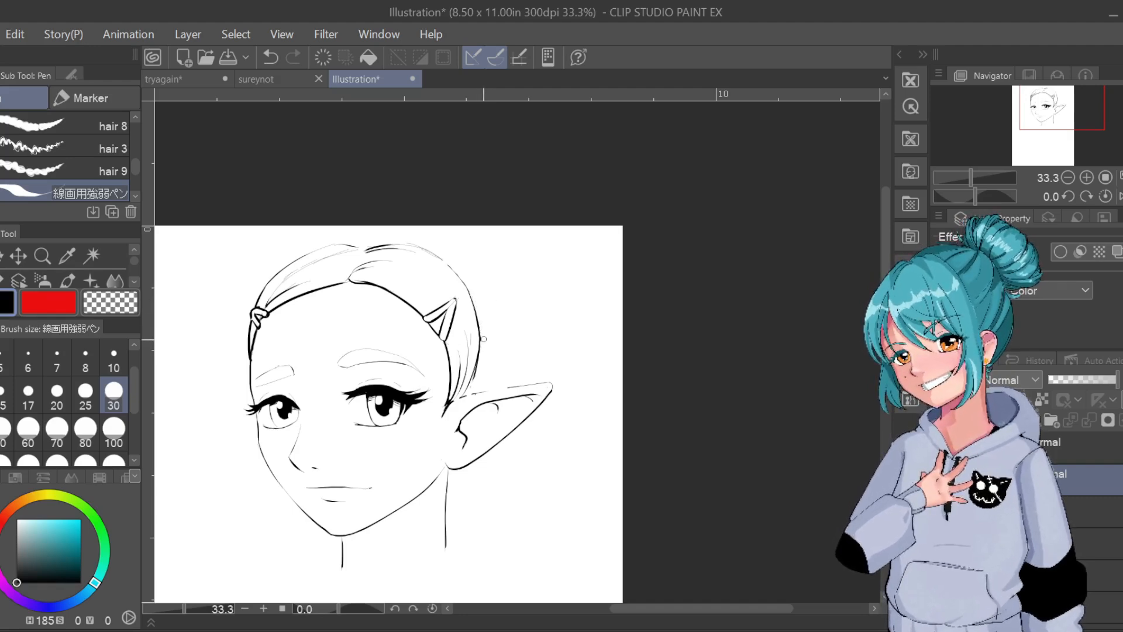
pyautogui.hotkey('ctrl', 'z')
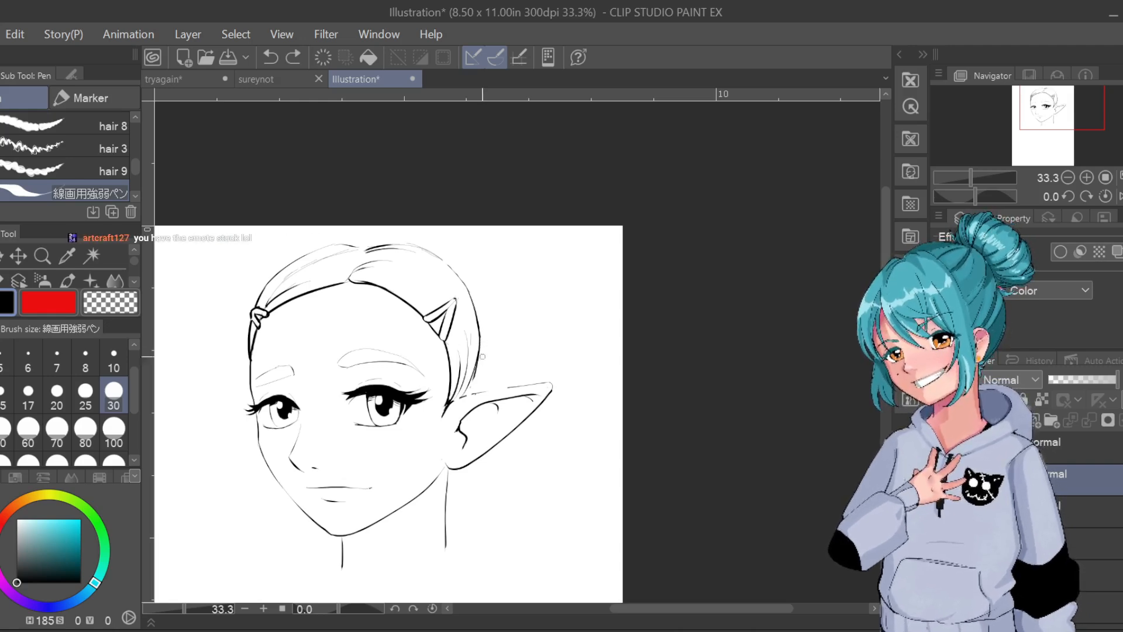
pyautogui.moveTo(485, 345); pyautogui.dragTo(482, 333)
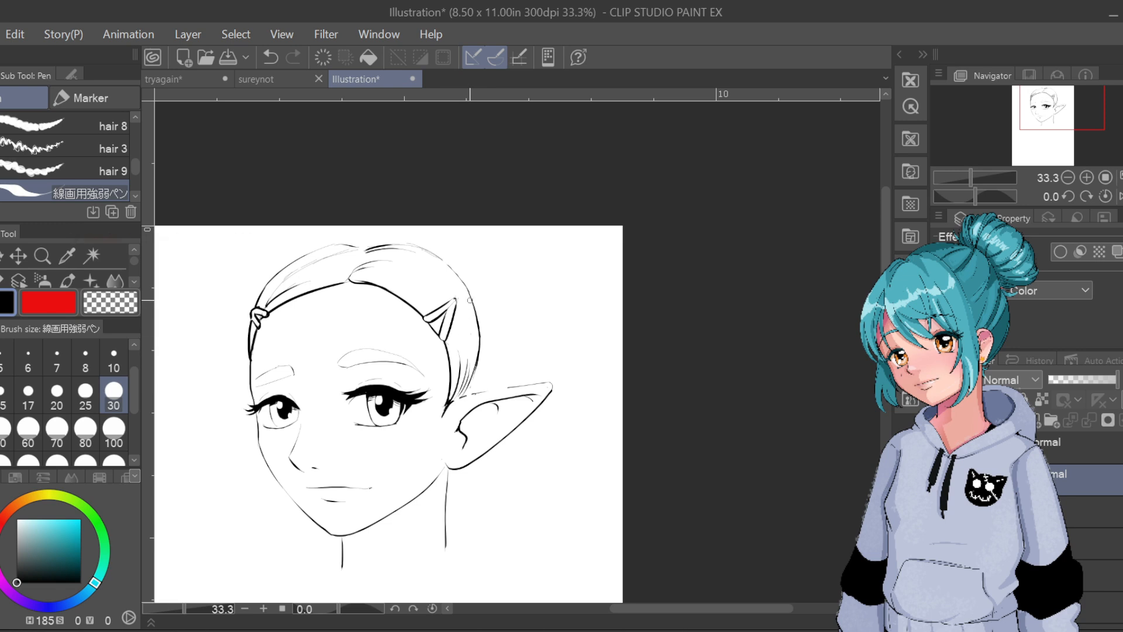
pyautogui.hotkey('ctrl', 'z')
pyautogui.hotkey('ctrl', 'y')
# Redraw the upper edge of the ear as one continuous line from its base to the tip
pyautogui.moveTo(450, 404)
pyautogui.mouseDown()
pyautogui.moveTo(529, 380)
pyautogui.moveTo(450, 402)
pyautogui.moveTo(519, 386)
pyautogui.mouseUp()
pyautogui.hotkey('ctrl', 'z')
pyautogui.hotkey('ctrl', 'z')
pyautogui.moveTo(449, 404); pyautogui.dragTo(549, 384)
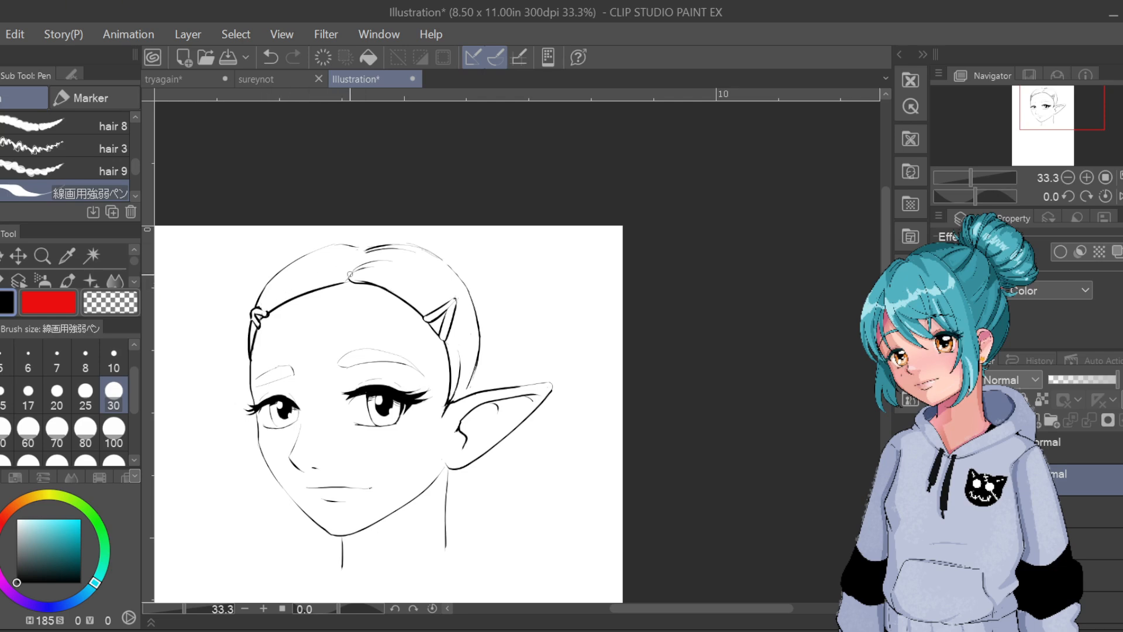
# Ink a thin strand from the parting toward the far temple, retrying the stroke
pyautogui.moveTo(350, 270); pyautogui.dragTo(309, 284)
pyautogui.hotkey('ctrl', 's')
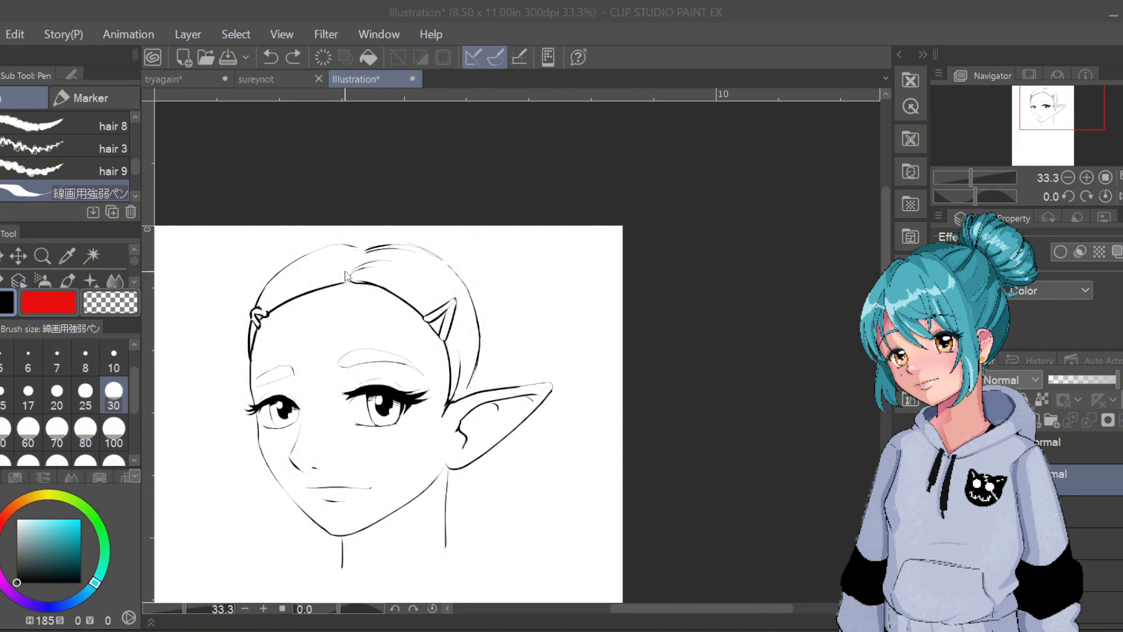
pyautogui.click(686, 447)
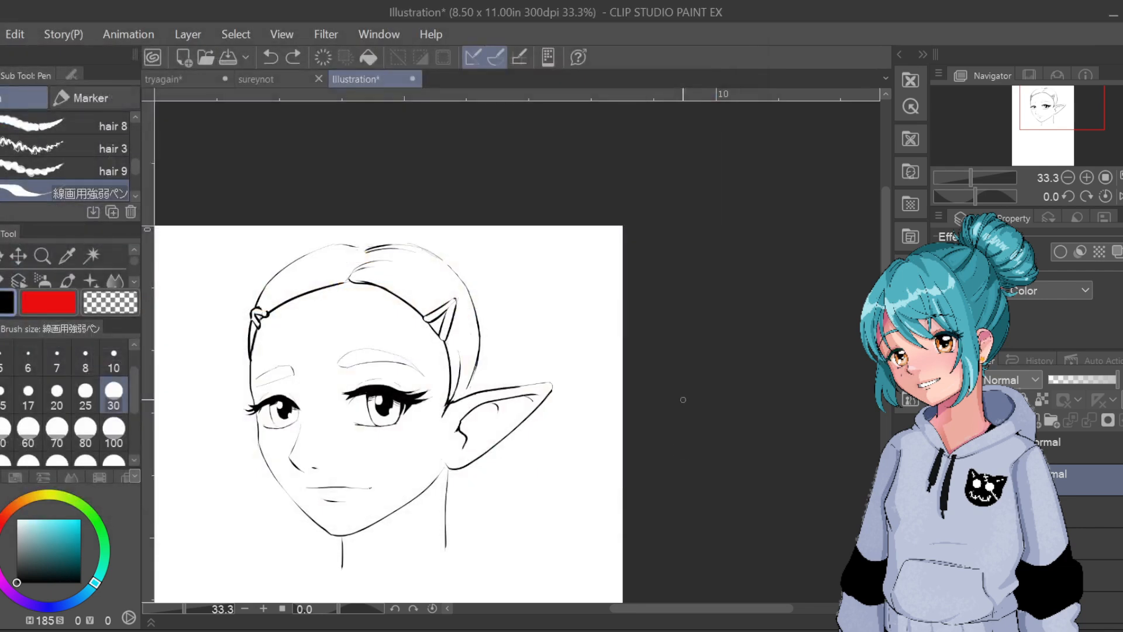
pyautogui.hotkey('ctrl', 'z')
pyautogui.moveTo(351, 269); pyautogui.dragTo(315, 274)
# Ink thin strands curving up from the far hair clip toward the parting, retrying them
pyautogui.moveTo(262, 306); pyautogui.dragTo(294, 271)
pyautogui.hotkey('ctrl', 'z')
pyautogui.hotkey('ctrl', 'z')
pyautogui.moveTo(262, 305); pyautogui.dragTo(311, 267)
pyautogui.moveTo(268, 307); pyautogui.dragTo(303, 272)
pyautogui.hotkey('ctrl', 'z')
pyautogui.moveTo(267, 308); pyautogui.dragTo(301, 274)
pyautogui.hotkey('ctrl', 'z')
pyautogui.moveTo(263, 309); pyautogui.dragTo(266, 307)
pyautogui.hotkey('ctrl', 'z')
# Strengthen the outer hair outline across the top of the parting and along the near side of the crown
pyautogui.moveTo(355, 249); pyautogui.dragTo(375, 246)
pyautogui.hotkey('ctrl', 'z')
pyautogui.moveTo(265, 310); pyautogui.dragTo(314, 281)
pyautogui.hotkey('ctrl', 'z')
pyautogui.hotkey('ctrl', 'z')
pyautogui.moveTo(311, 252); pyautogui.dragTo(362, 241)
pyautogui.hotkey('ctrl', 'z')
pyautogui.hotkey('ctrl', 'z')
pyautogui.moveTo(312, 253); pyautogui.dragTo(367, 247)
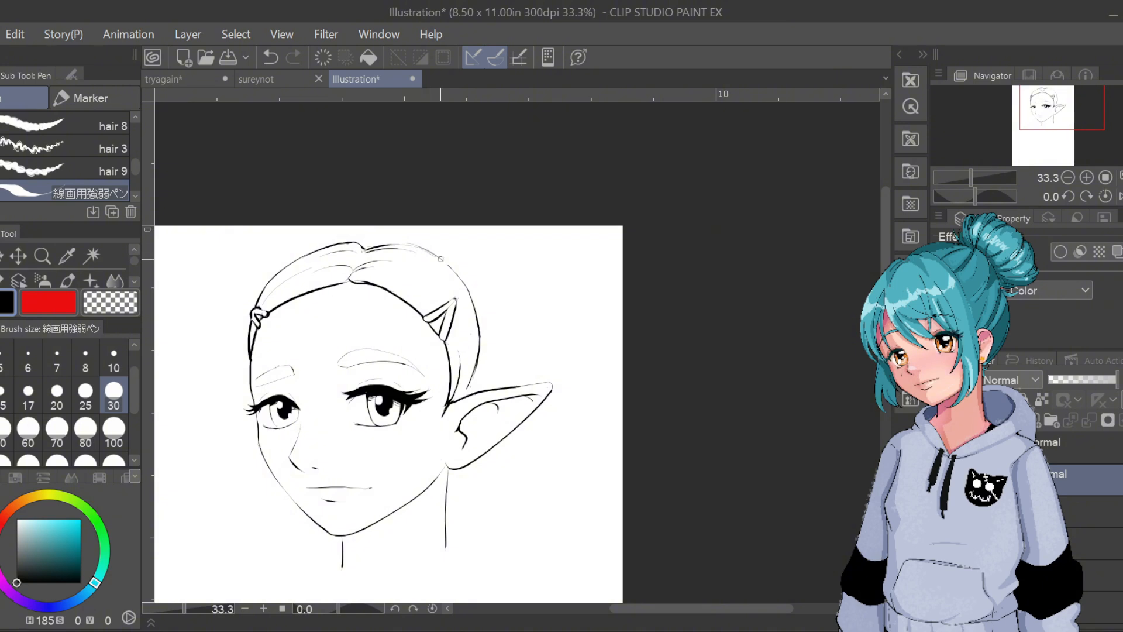
pyautogui.moveTo(437, 255); pyautogui.dragTo(450, 268)
# Add a new layer and draw the first rounded braid lobe just above the ear, retrying its curve
pyautogui.hotkey('ctrl', 'shift', 'n')
pyautogui.moveTo(507, 383); pyautogui.dragTo(497, 255)
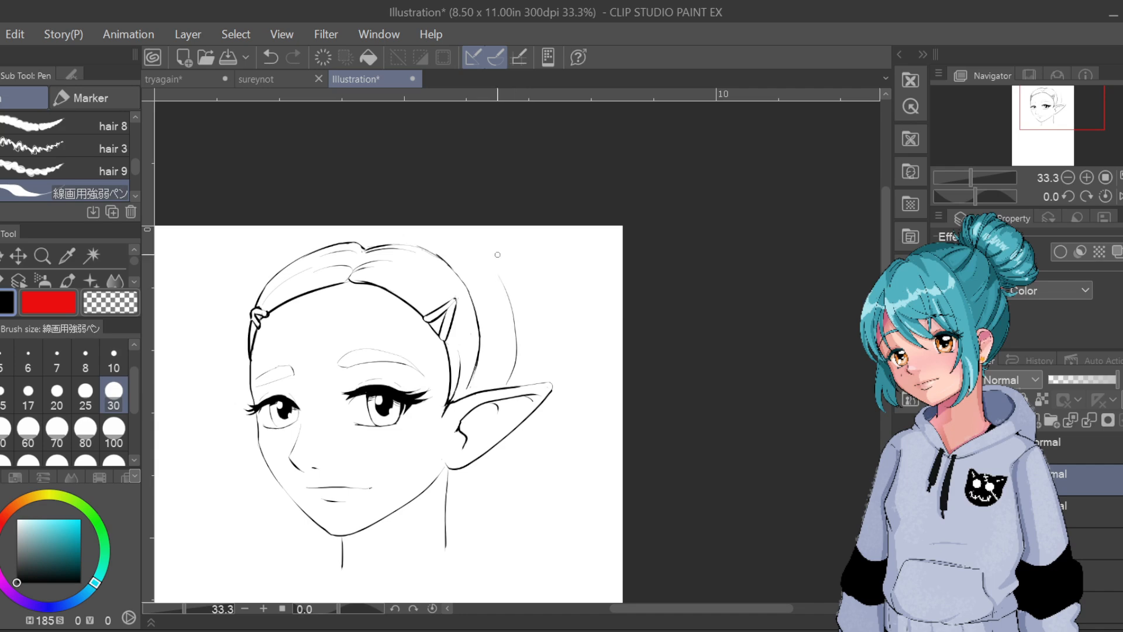
pyautogui.hotkey('ctrl', 'z')
pyautogui.moveTo(497, 340)
pyautogui.mouseDown()
pyautogui.moveTo(523, 341)
pyautogui.moveTo(513, 379)
pyautogui.mouseUp()
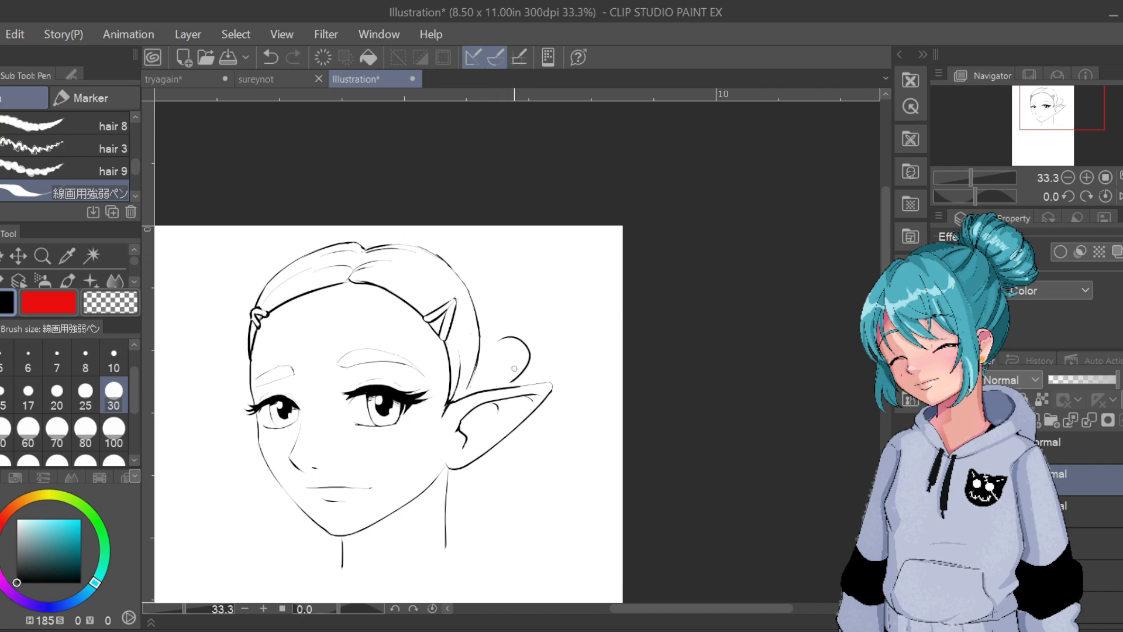
pyautogui.hotkey('ctrl', 'z')
pyautogui.moveTo(498, 339)
pyautogui.mouseDown()
pyautogui.moveTo(527, 353)
pyautogui.moveTo(517, 383)
pyautogui.mouseUp()
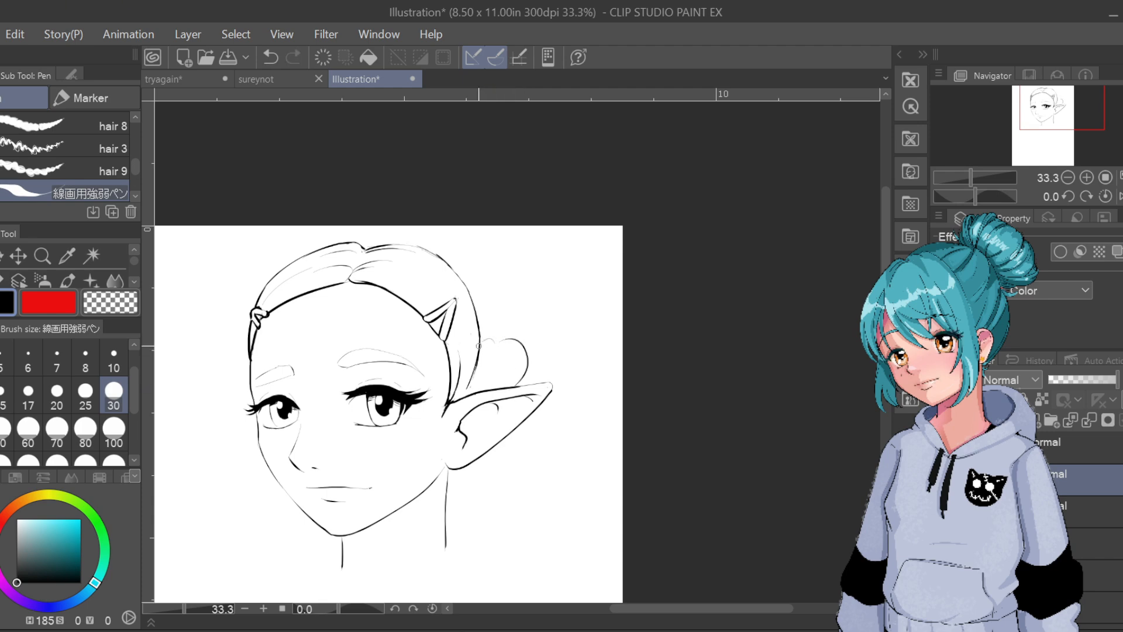
pyautogui.hotkey('ctrl', 'z')
# Draw a second rounded braid lobe above the first, beside the outer hair edge
pyautogui.moveTo(483, 344)
pyautogui.mouseDown()
pyautogui.moveTo(499, 341)
pyautogui.moveTo(493, 270)
pyautogui.mouseUp()
pyautogui.hotkey('ctrl', 'z')
pyautogui.moveTo(521, 338)
pyautogui.mouseDown()
pyautogui.moveTo(518, 292)
pyautogui.moveTo(525, 338)
pyautogui.mouseUp()
pyautogui.hotkey('ctrl', 'z')
pyautogui.moveTo(496, 294); pyautogui.dragTo(476, 305)
# Continue the braid with rounded lobes behind the far side of the head and over the near side of the crown
pyautogui.moveTo(258, 296); pyautogui.dragTo(284, 246)
pyautogui.hotkey('ctrl', 'z')
pyautogui.moveTo(262, 286); pyautogui.dragTo(294, 231)
pyautogui.hotkey('ctrl', 'z')
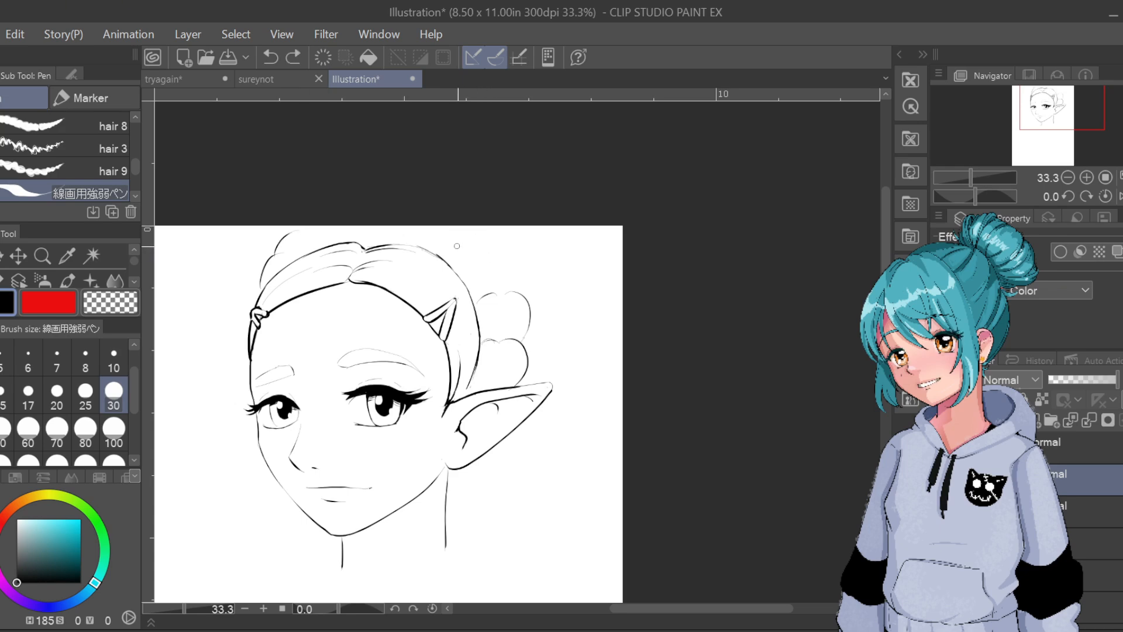
pyautogui.moveTo(476, 245); pyautogui.dragTo(505, 249)
pyautogui.moveTo(530, 422)
pyautogui.mouseDown()
pyautogui.moveTo(458, 429)
pyautogui.moveTo(442, 406)
pyautogui.mouseUp()
pyautogui.moveTo(476, 451); pyautogui.dragTo(486, 444)
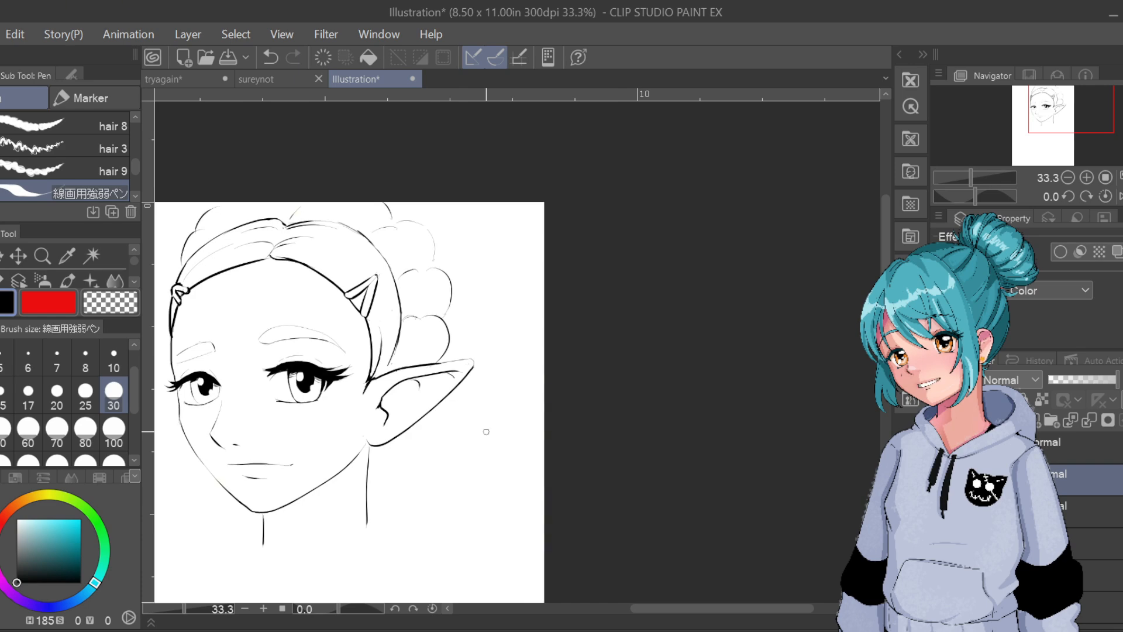
pyautogui.scroll(1, 488, 434)
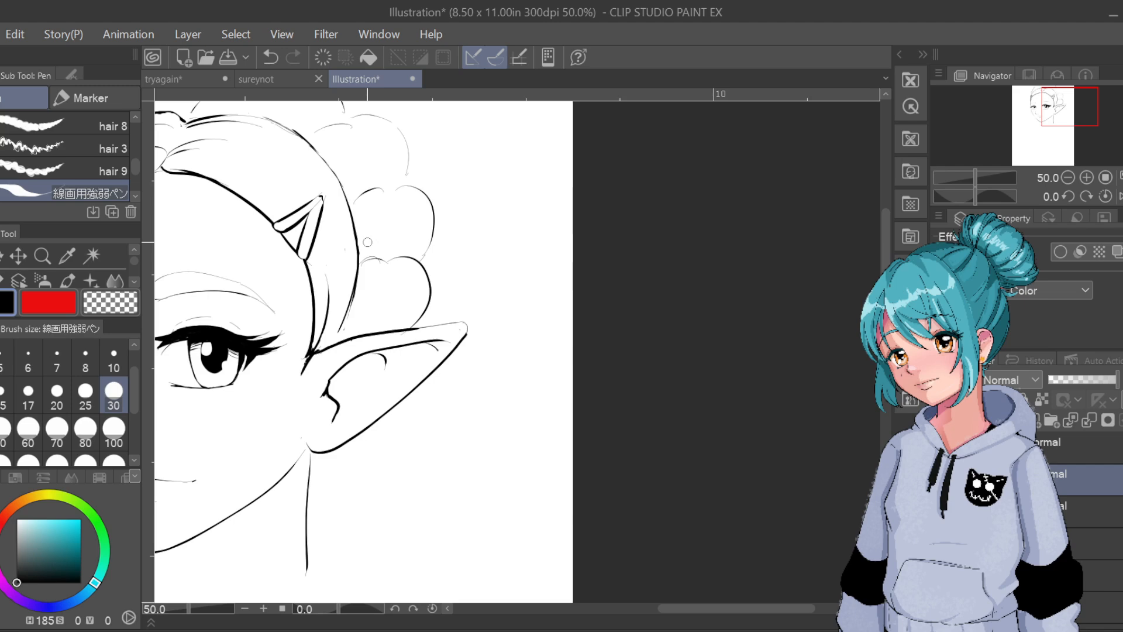
pyautogui.click(82, 95)
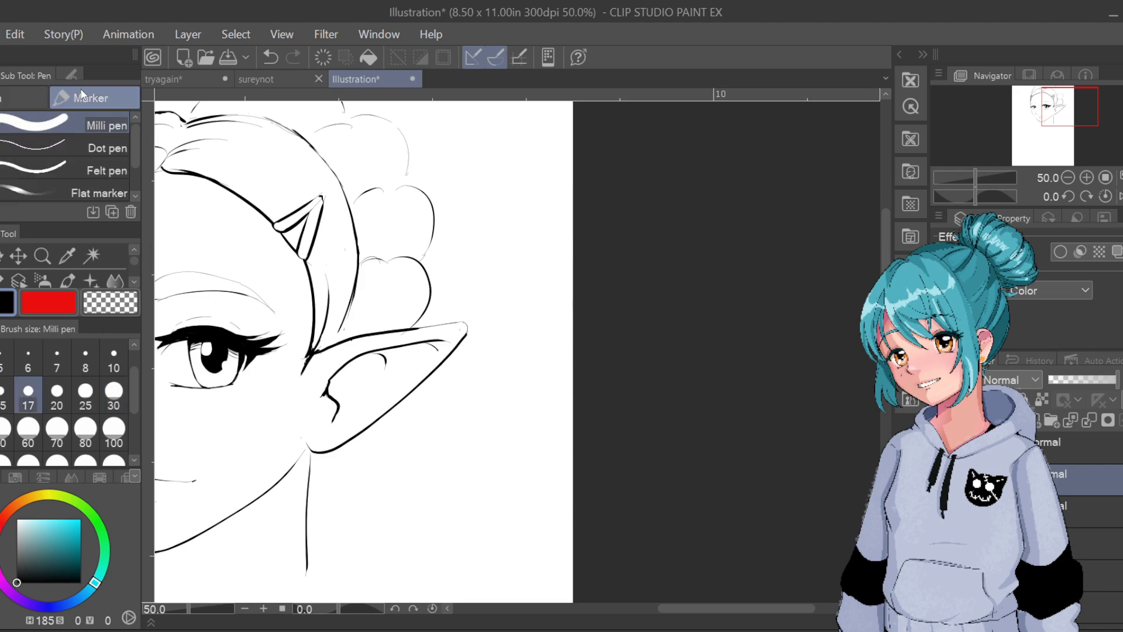
pyautogui.click(9, 94)
pyautogui.scroll(-3, 131, 180)
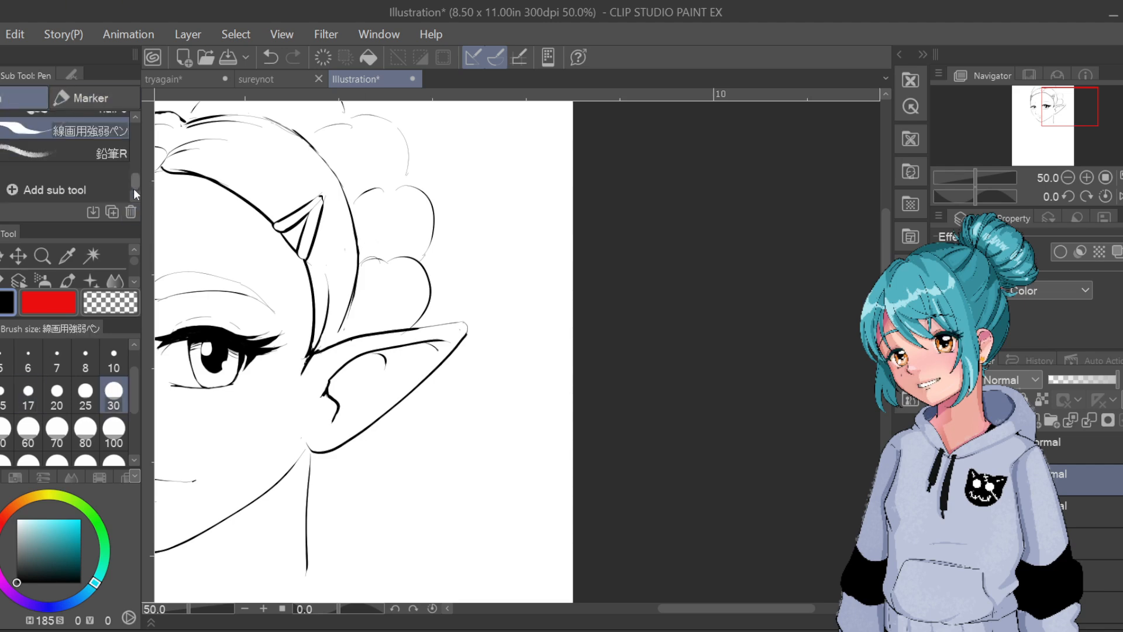
pyautogui.scroll(1, 133, 125)
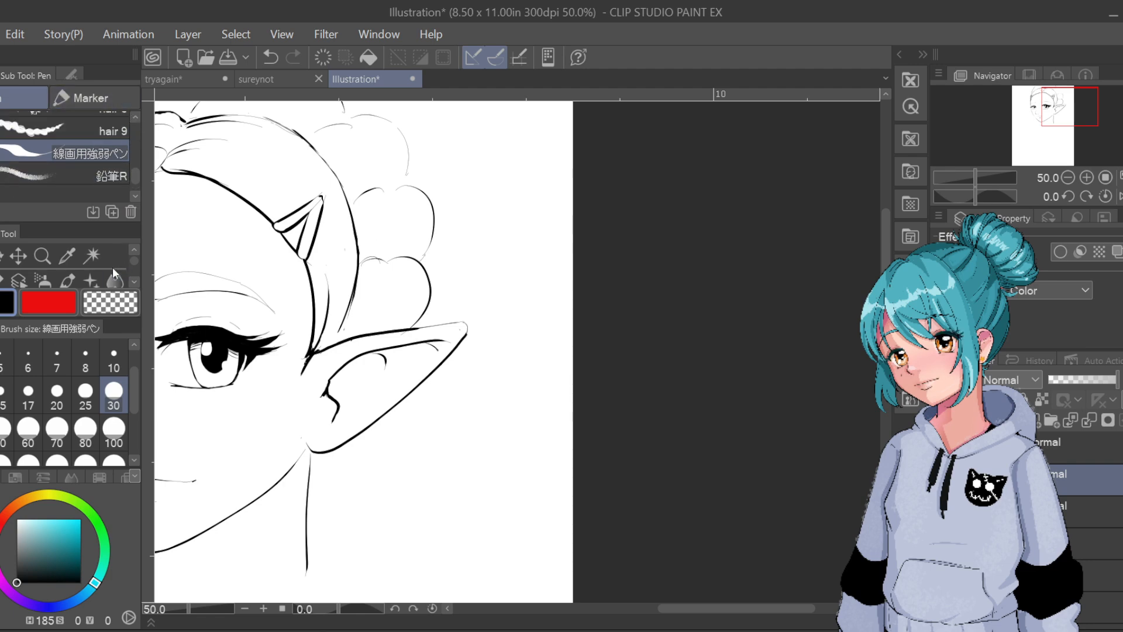
pyautogui.click(67, 257)
pyautogui.click(42, 279)
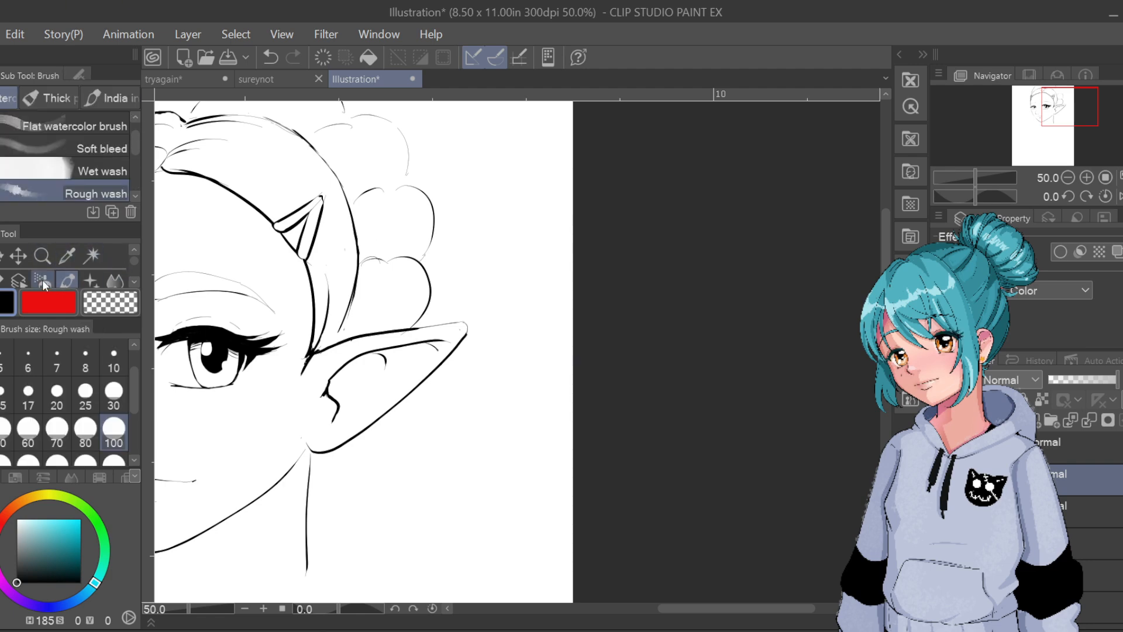
pyautogui.click(43, 279)
pyautogui.click(5, 280)
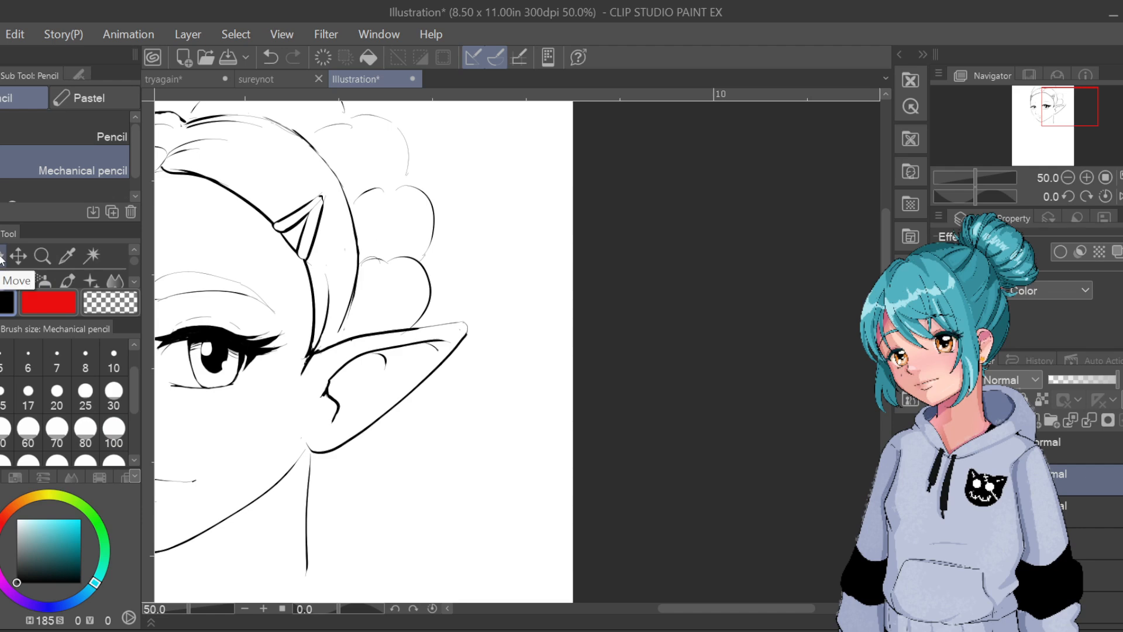
pyautogui.scroll(-2, 133, 280)
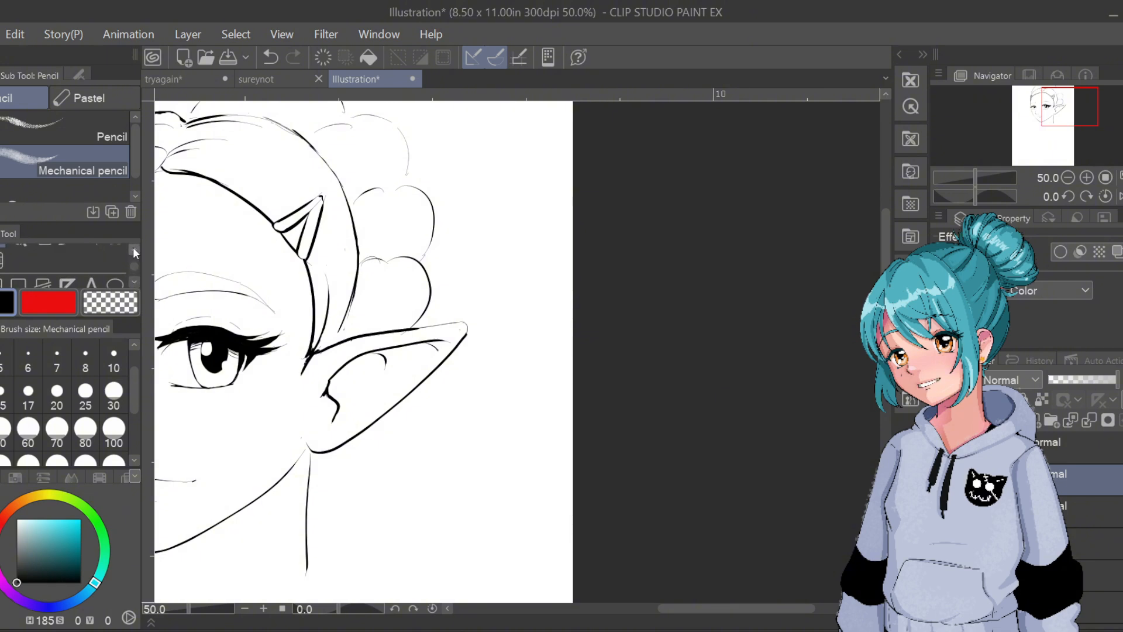
pyautogui.scroll(3, 133, 248)
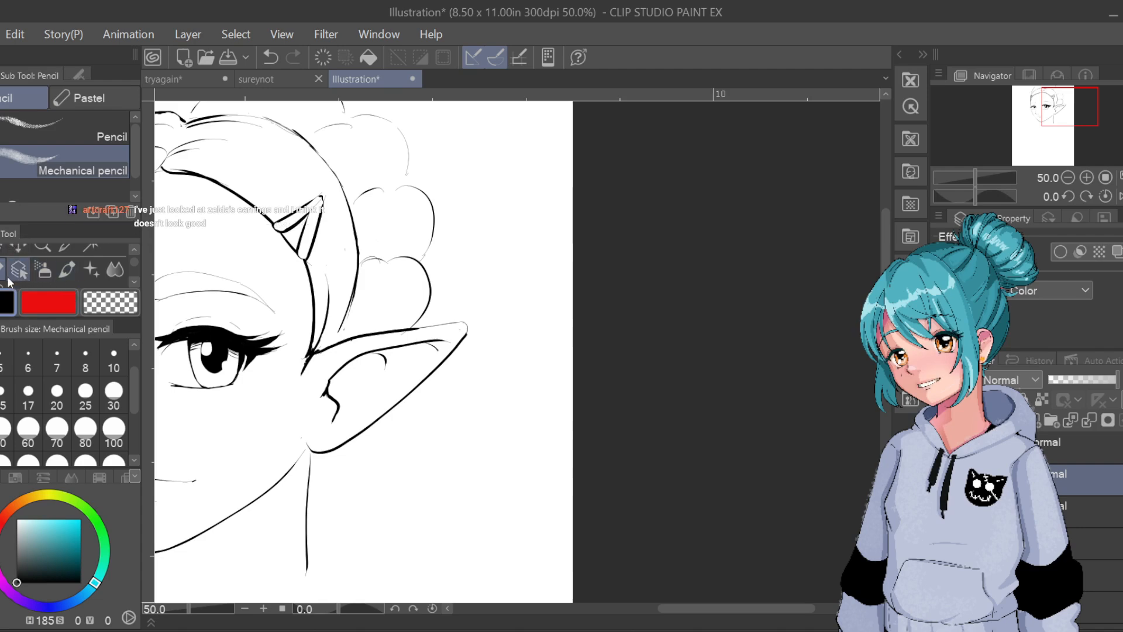
pyautogui.press('p')
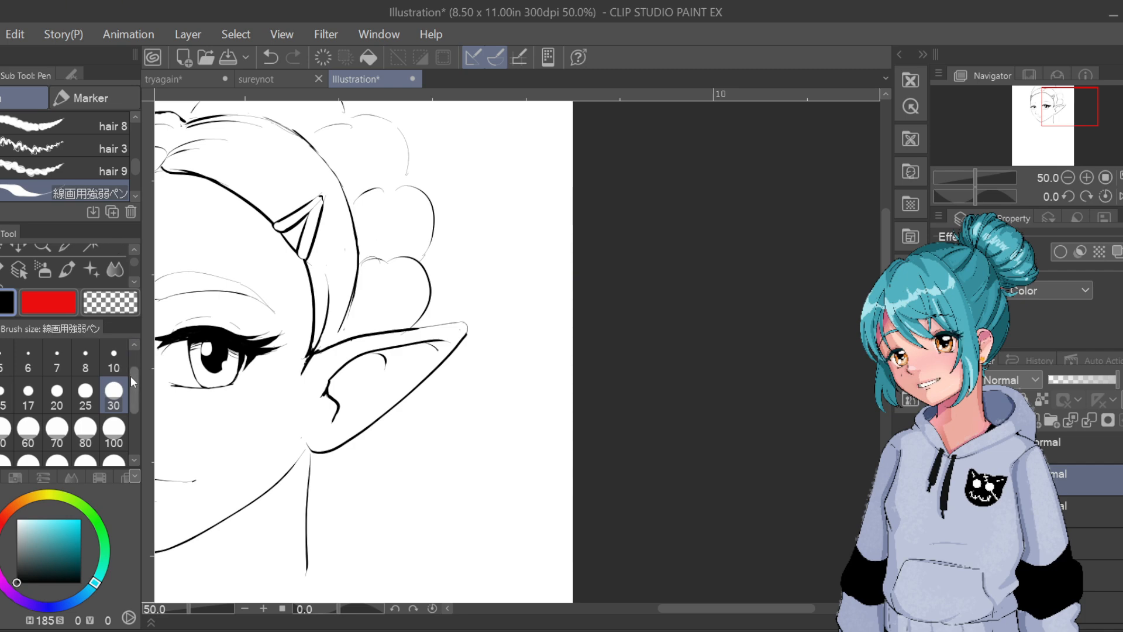
pyautogui.moveTo(131, 384); pyautogui.dragTo(131, 374)
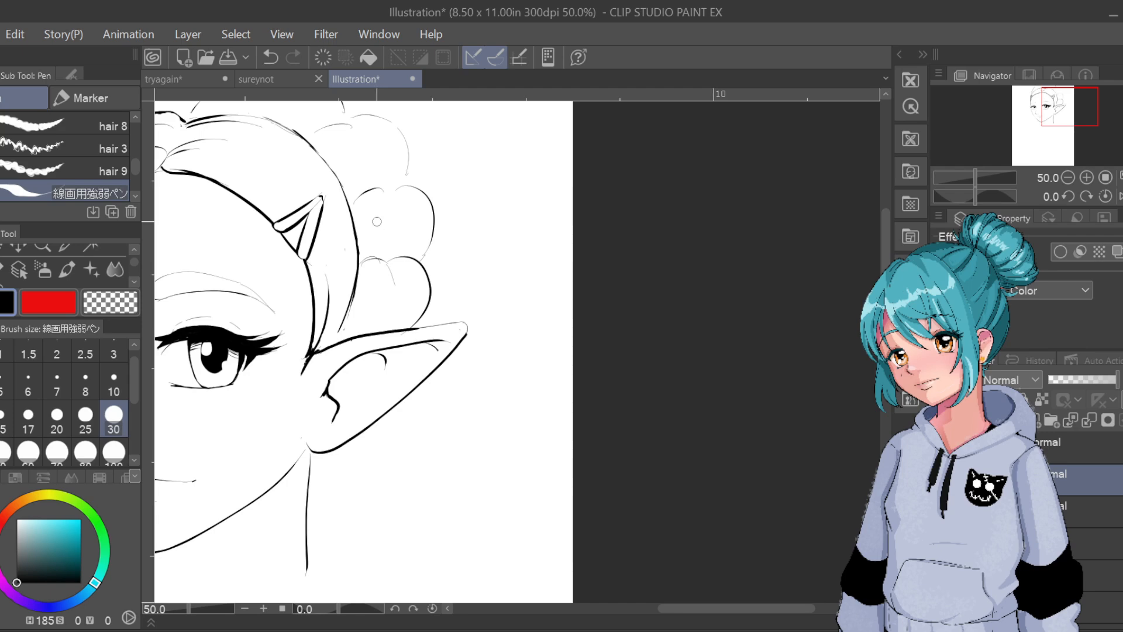
# Redraw the seam between the two lower braid lobes above the ear as a short, thick diagonal stroke
pyautogui.hotkey('ctrl', 'z')
pyautogui.moveTo(384, 262); pyautogui.dragTo(401, 282)
pyautogui.moveTo(399, 275); pyautogui.dragTo(405, 307)
pyautogui.hotkey('ctrl', 'z')
pyautogui.moveTo(422, 256); pyautogui.dragTo(424, 254)
pyautogui.hotkey('ctrl', 'z')
pyautogui.hotkey('ctrl', 'z')
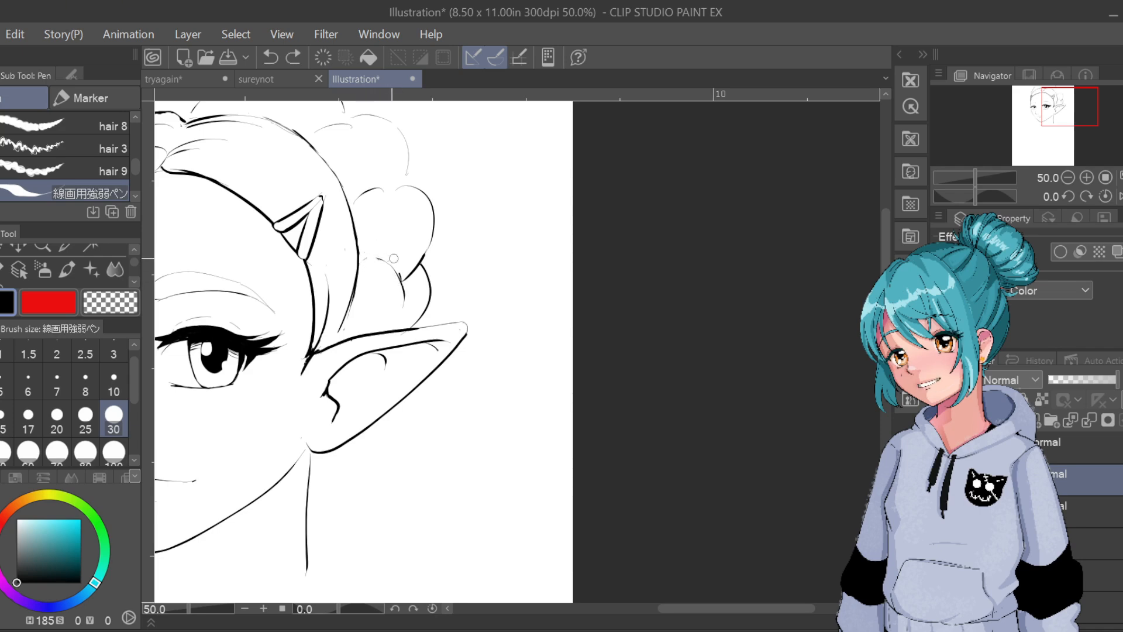
# Draw a curved inner strand line from the second braid lobe down into the lowest one, retrying until it flows smoothly
pyautogui.moveTo(399, 276)
pyautogui.mouseDown()
pyautogui.moveTo(372, 237)
pyautogui.moveTo(406, 299)
pyautogui.mouseUp()
pyautogui.hotkey('ctrl', 'z')
pyautogui.hotkey('ctrl', 'z')
pyautogui.moveTo(390, 233); pyautogui.dragTo(403, 301)
pyautogui.hotkey('ctrl', 'z')
pyautogui.hotkey('ctrl', 'z')
pyautogui.moveTo(393, 239); pyautogui.dragTo(403, 305)
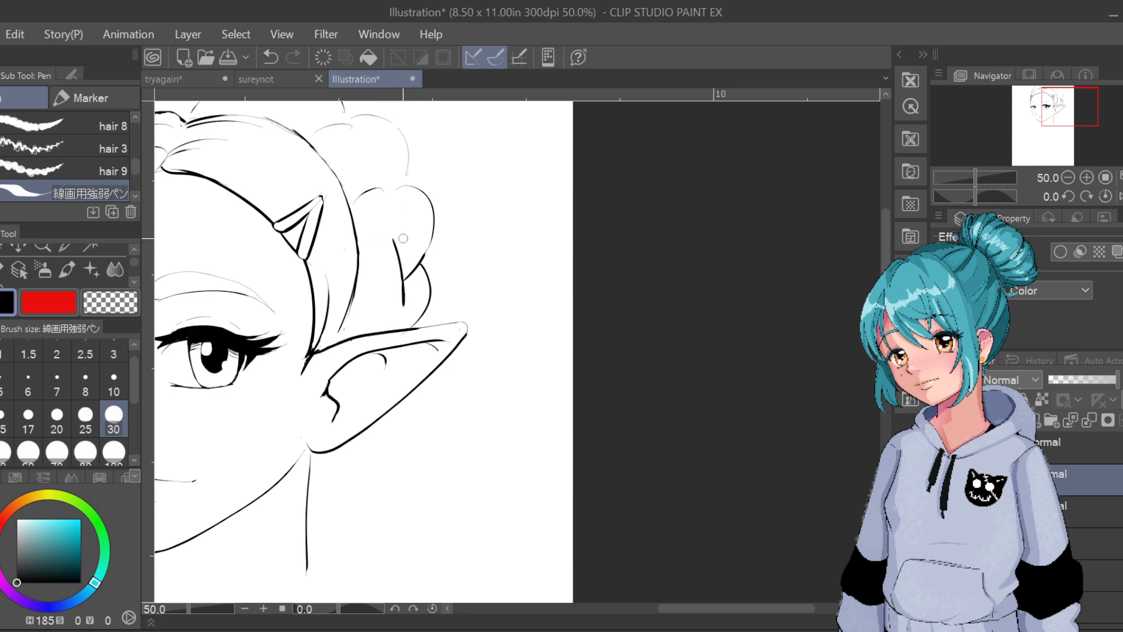
pyautogui.moveTo(390, 237); pyautogui.dragTo(355, 204)
pyautogui.hotkey('ctrl', 'z')
pyautogui.moveTo(393, 239)
pyautogui.mouseDown()
pyautogui.moveTo(352, 208)
pyautogui.moveTo(361, 207)
pyautogui.mouseUp()
pyautogui.hotkey('ctrl', 'z')
pyautogui.hotkey('ctrl', 'z')
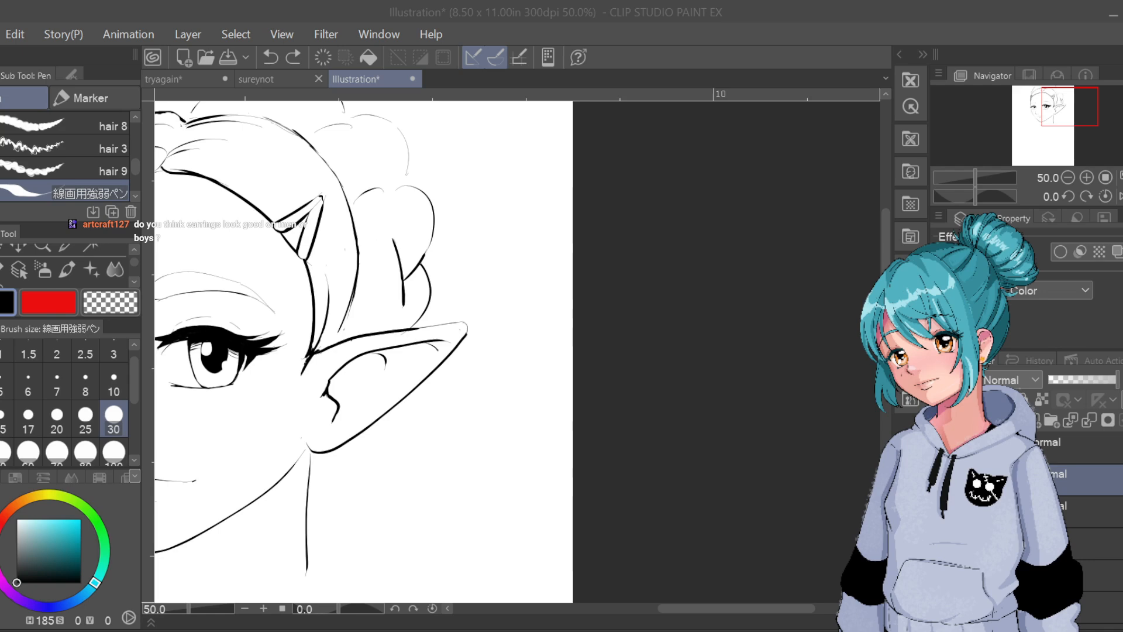
pyautogui.moveTo(396, 240); pyautogui.dragTo(402, 306)
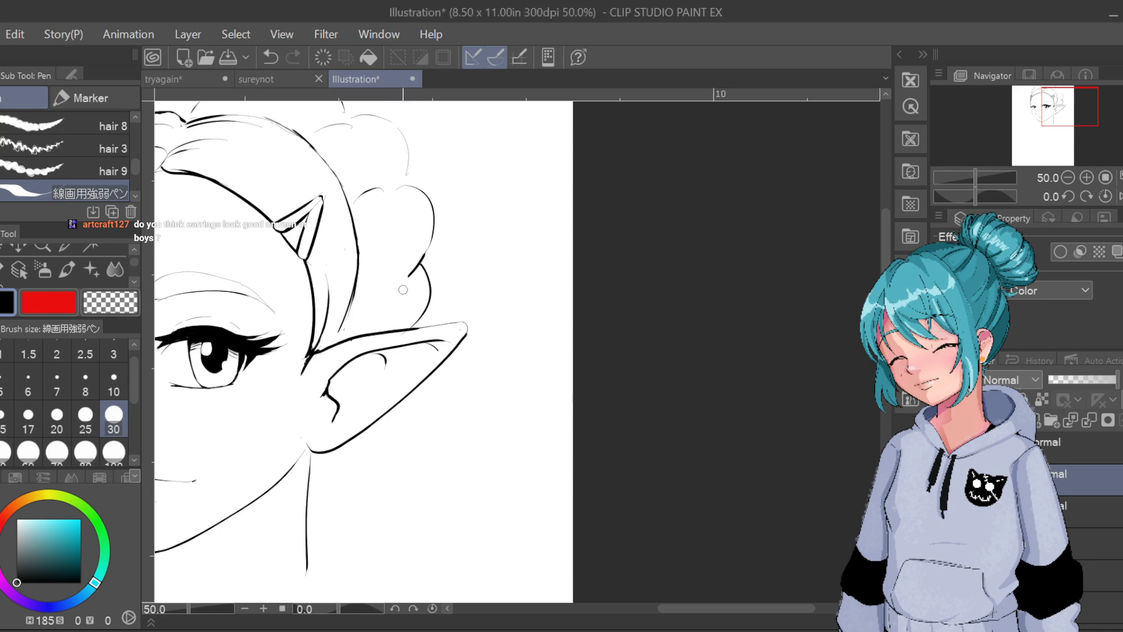
pyautogui.moveTo(399, 306); pyautogui.dragTo(384, 237)
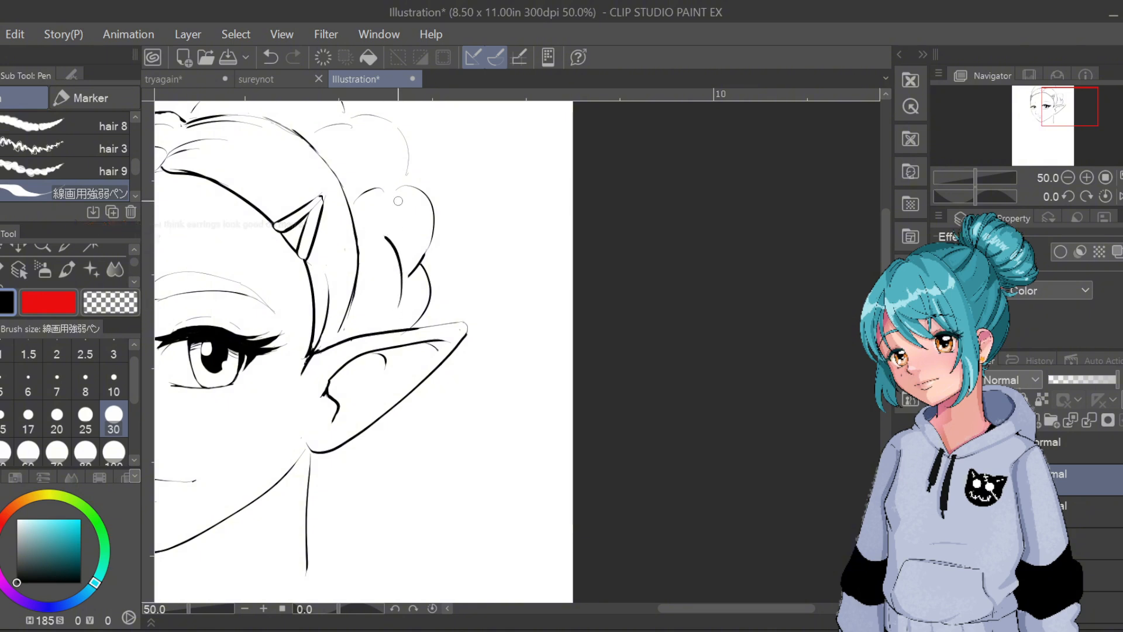
# Rework the second braid lobe's outline, inking its lower outer edge so it tucks into the diagonal seam
pyautogui.moveTo(389, 200)
pyautogui.mouseDown()
pyautogui.moveTo(408, 185)
pyautogui.moveTo(433, 197)
pyautogui.mouseUp()
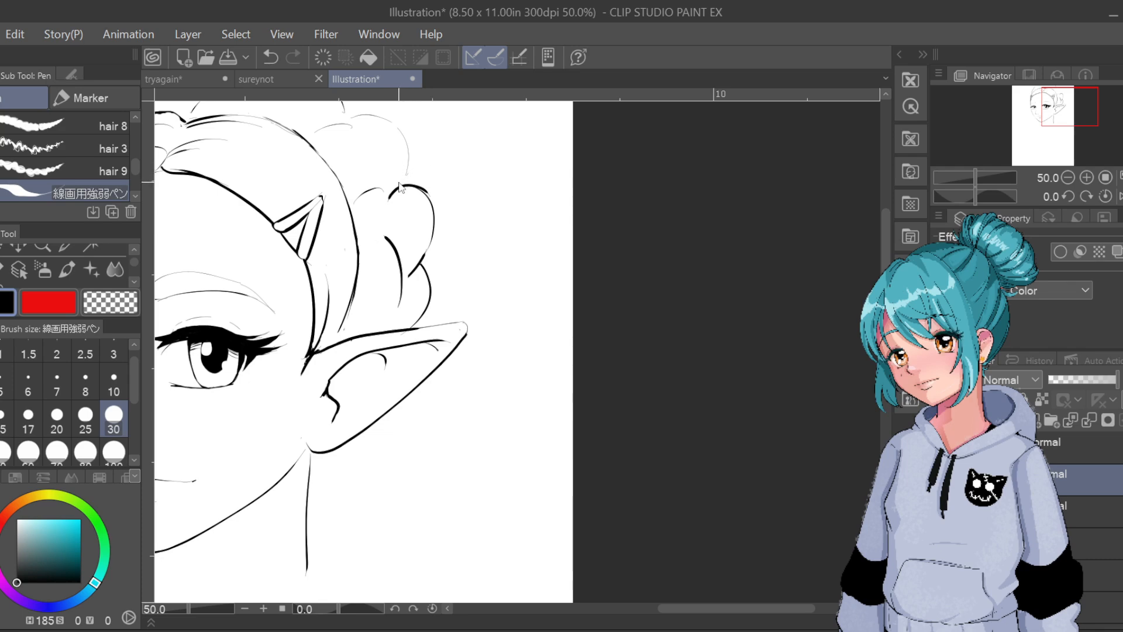
pyautogui.hotkey('ctrl', 'z')
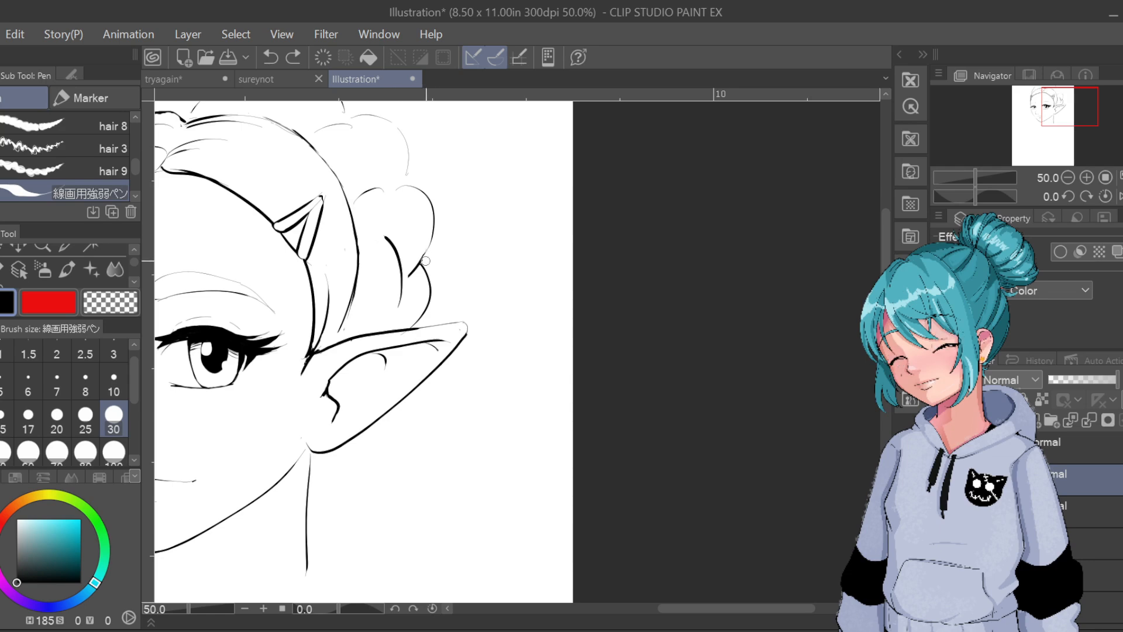
pyautogui.moveTo(426, 260); pyautogui.dragTo(417, 267)
pyautogui.moveTo(408, 276)
pyautogui.mouseDown()
pyautogui.moveTo(437, 206)
pyautogui.moveTo(432, 239)
pyautogui.mouseUp()
pyautogui.hotkey('ctrl', 'z')
pyautogui.hotkey('ctrl', 'z')
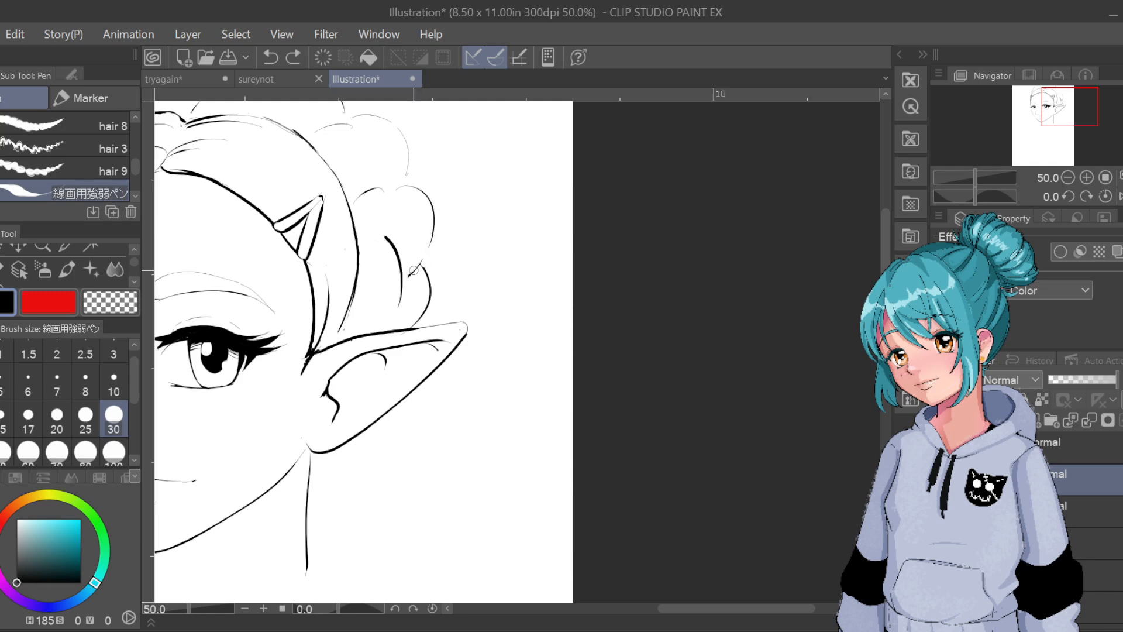
pyautogui.moveTo(408, 276); pyautogui.dragTo(429, 247)
# Draw the inner strand curve of the third braid lobe and ink its outer edge down behind the second lobe
pyautogui.moveTo(469, 284); pyautogui.dragTo(459, 347)
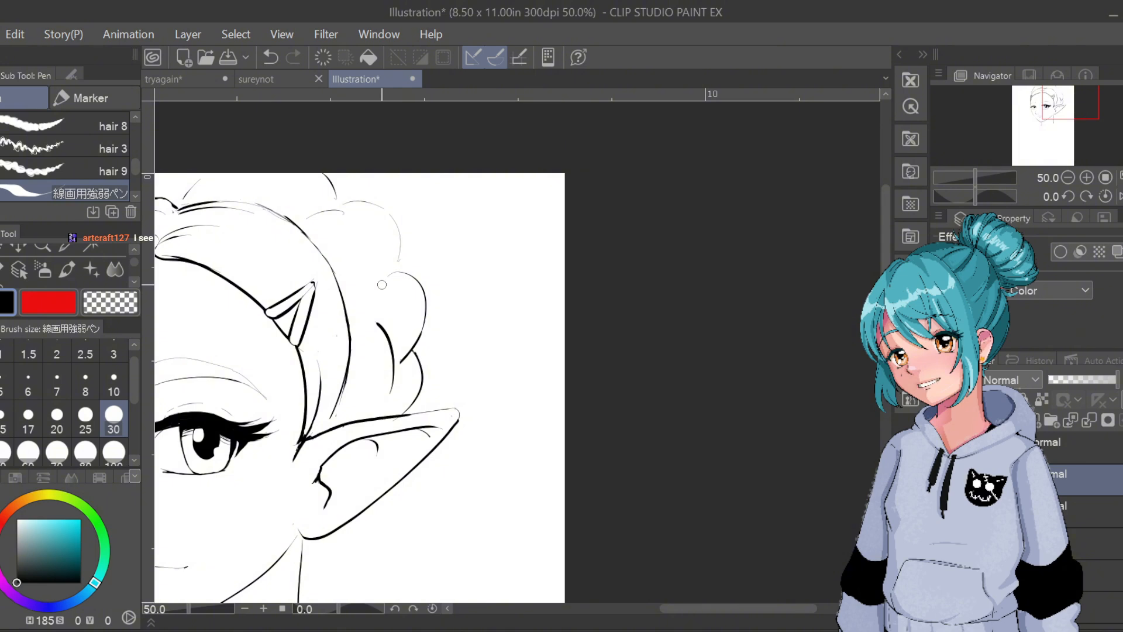
pyautogui.moveTo(341, 273); pyautogui.dragTo(378, 286)
pyautogui.hotkey('ctrl', 'z')
pyautogui.moveTo(336, 268)
pyautogui.mouseDown()
pyautogui.moveTo(358, 262)
pyautogui.moveTo(381, 278)
pyautogui.mouseUp()
pyautogui.moveTo(393, 328); pyautogui.dragTo(397, 228)
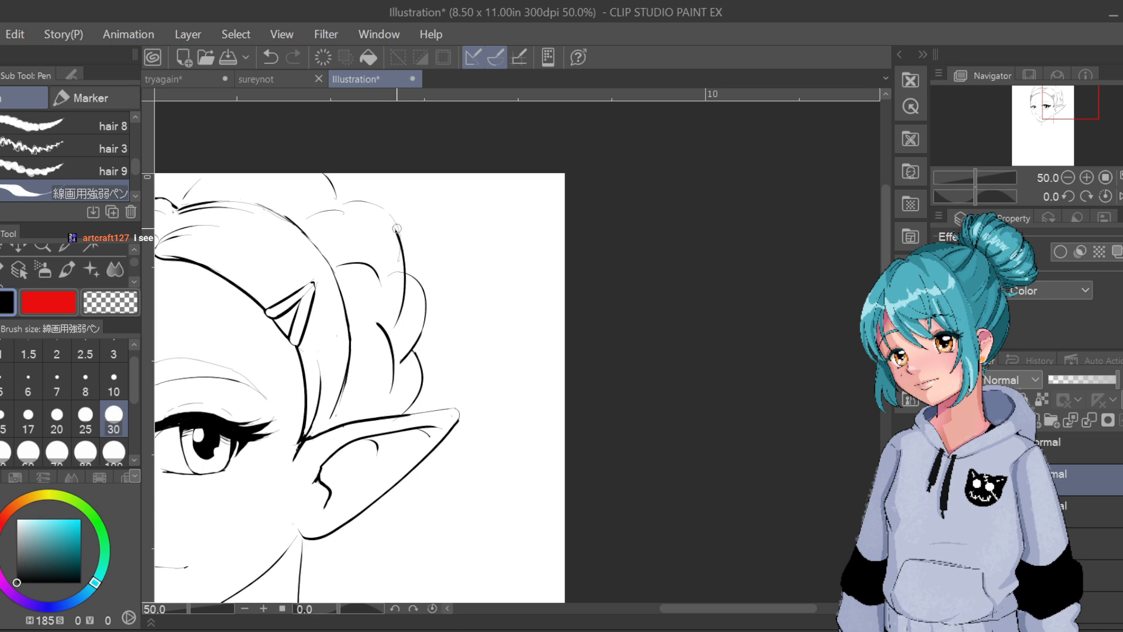
pyautogui.hotkey('ctrl', 'z')
pyautogui.moveTo(393, 323); pyautogui.dragTo(391, 214)
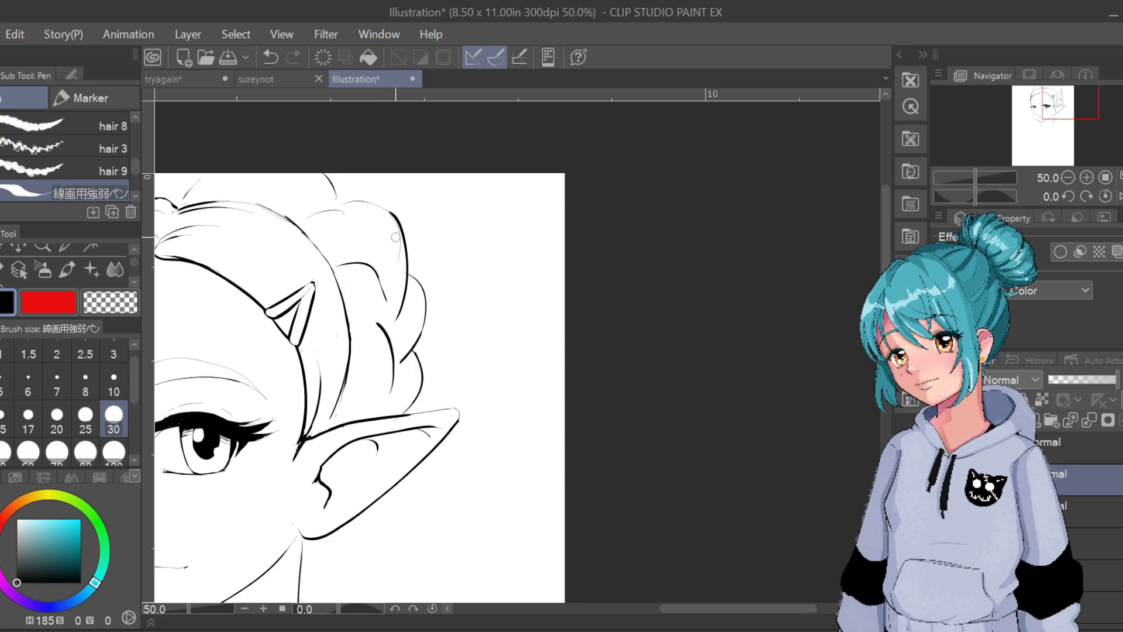
# Ink the inner curve and top edge of the uppermost near-side lobe, and strengthen the braid lobes over the crown
pyautogui.moveTo(454, 364); pyautogui.dragTo(509, 386)
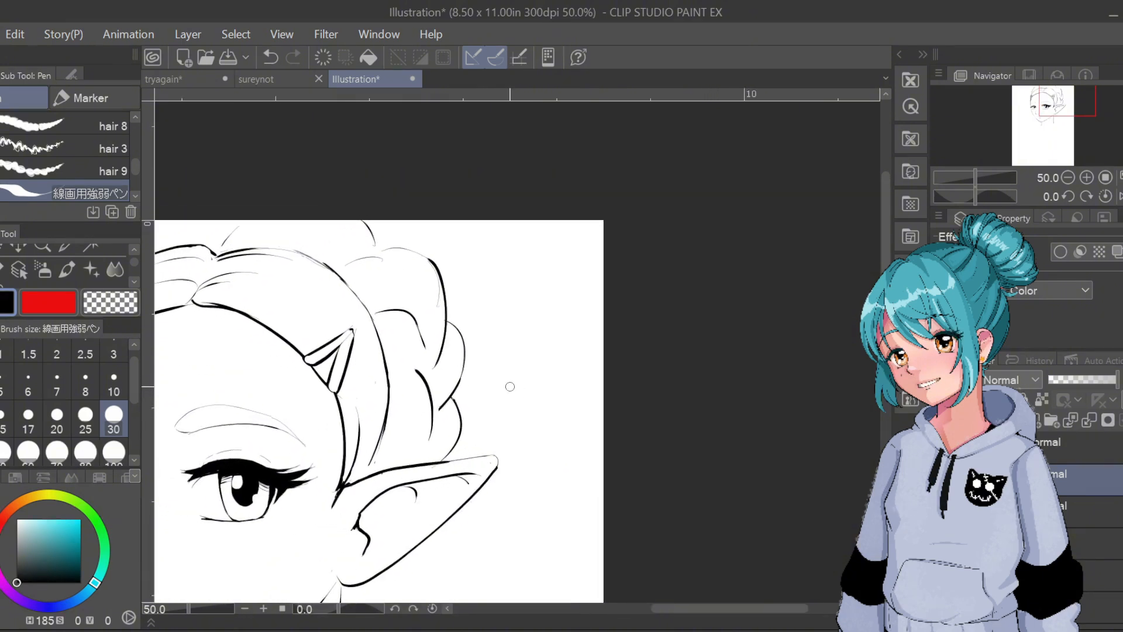
pyautogui.moveTo(342, 269)
pyautogui.mouseDown()
pyautogui.moveTo(396, 276)
pyautogui.moveTo(389, 248)
pyautogui.mouseUp()
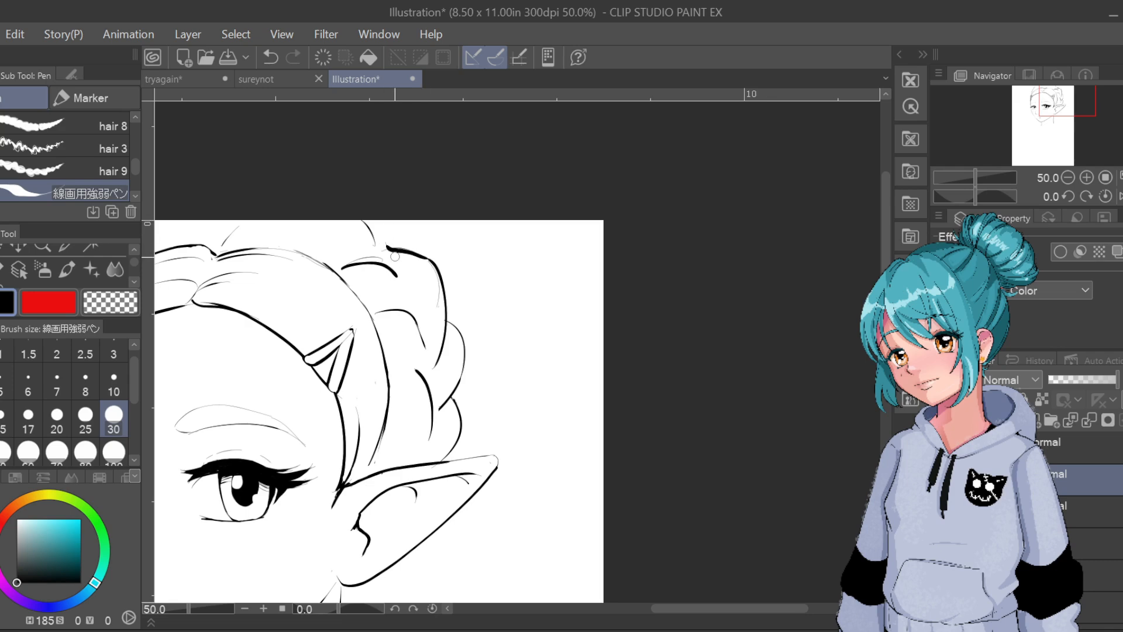
pyautogui.hotkey('ctrl', 'z')
pyautogui.moveTo(389, 247); pyautogui.dragTo(386, 222)
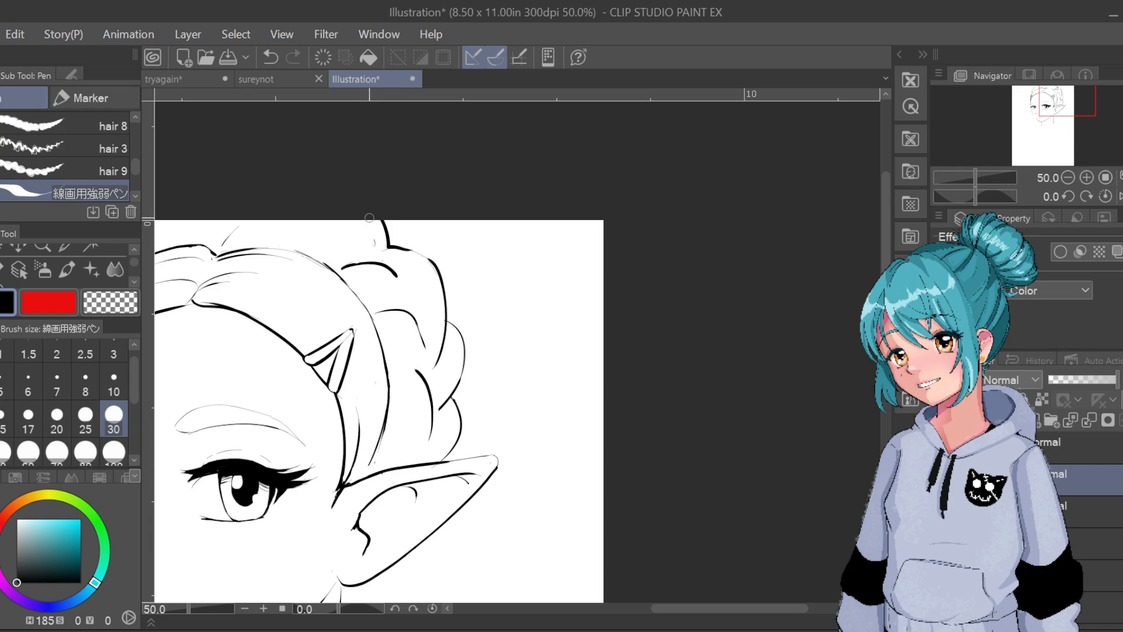
pyautogui.moveTo(286, 241)
pyautogui.mouseDown()
pyautogui.moveTo(305, 227)
pyautogui.moveTo(349, 234)
pyautogui.mouseUp()
pyautogui.moveTo(223, 245); pyautogui.dragTo(264, 217)
# Strengthen the braid lobe outlines on the far side of the head and just beside the hair parting
pyautogui.moveTo(330, 446); pyautogui.dragTo(502, 395)
pyautogui.moveTo(605, 481); pyautogui.dragTo(519, 382)
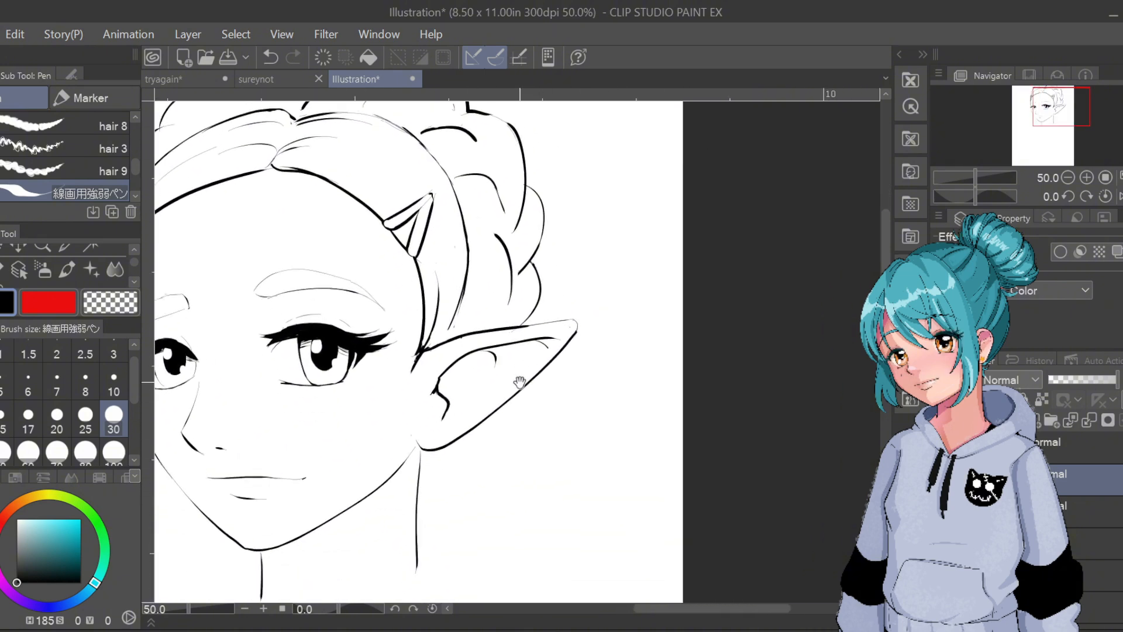
pyautogui.moveTo(505, 472); pyautogui.dragTo(700, 555)
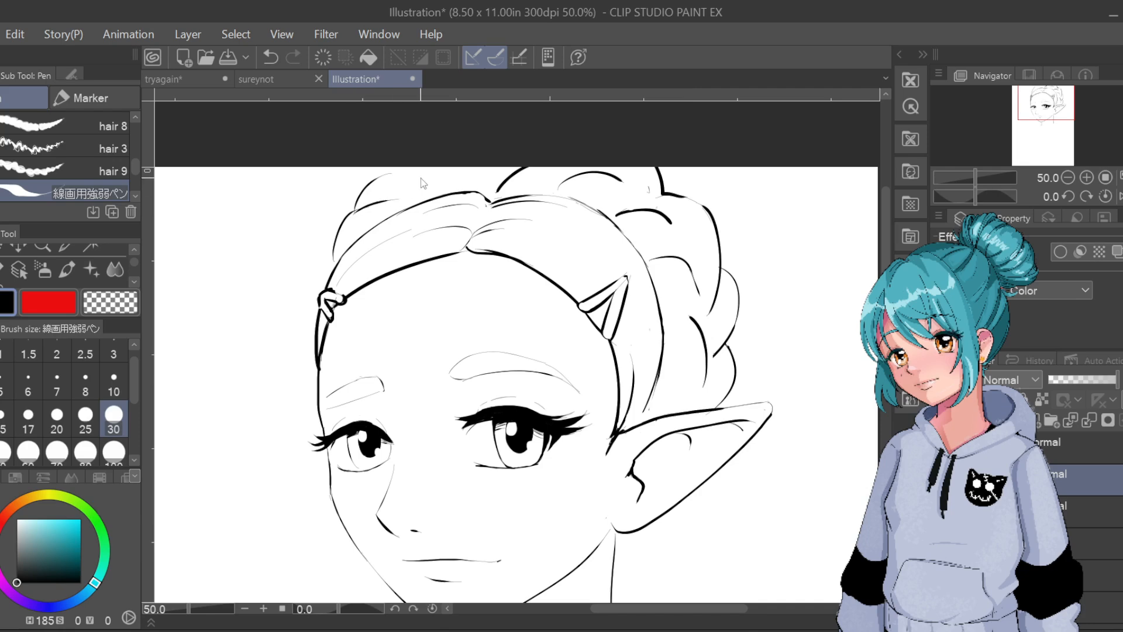
pyautogui.hotkey('ctrl', 'z')
pyautogui.moveTo(353, 212); pyautogui.dragTo(390, 200)
pyautogui.hotkey('ctrl', 'z')
pyautogui.hotkey('ctrl', 'y')
pyautogui.hotkey('ctrl', 'z')
pyautogui.moveTo(425, 186); pyautogui.dragTo(454, 194)
pyautogui.hotkey('ctrl', 'z')
pyautogui.hotkey('ctrl', 'z')
pyautogui.hotkey('ctrl', 'z')
pyautogui.hotkey('ctrl', 'z')
# Add a short hair strand line just above the ear, beside the near-side outer hair edge
pyautogui.moveTo(777, 489); pyautogui.dragTo(686, 406)
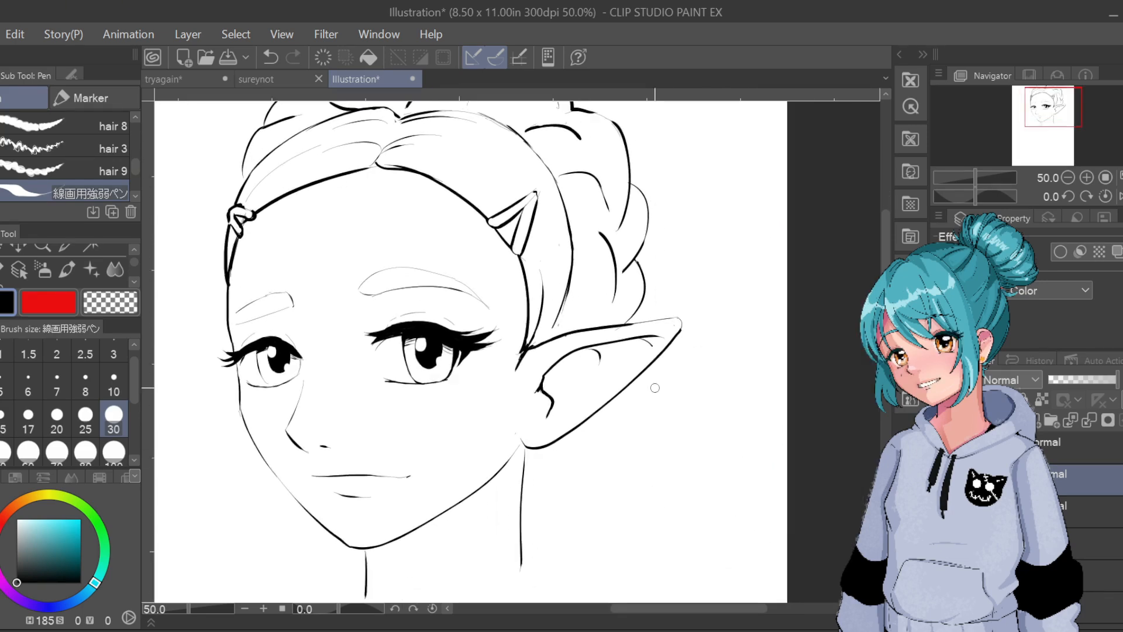
pyautogui.scroll(-1, 656, 391)
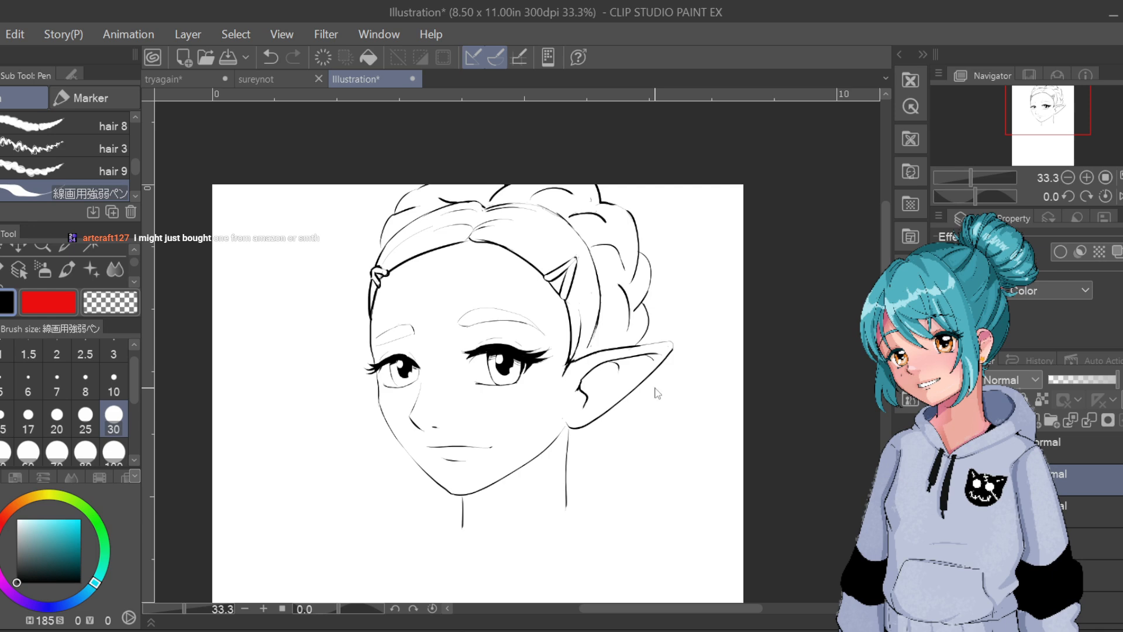
pyautogui.scroll(1, 655, 387)
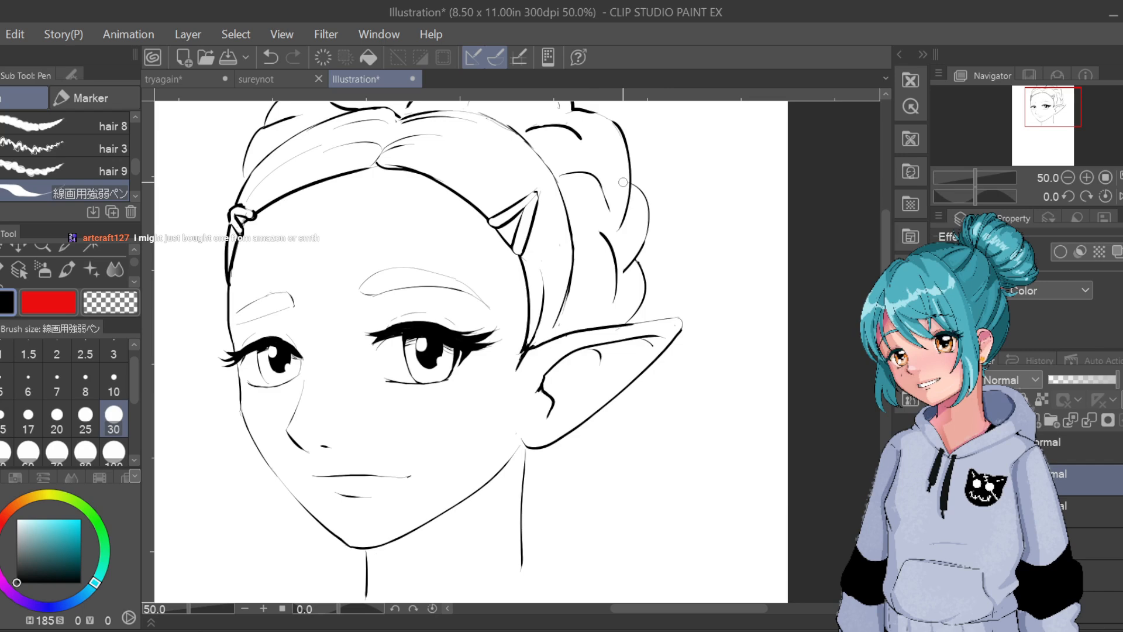
pyautogui.scroll(-2, 623, 186)
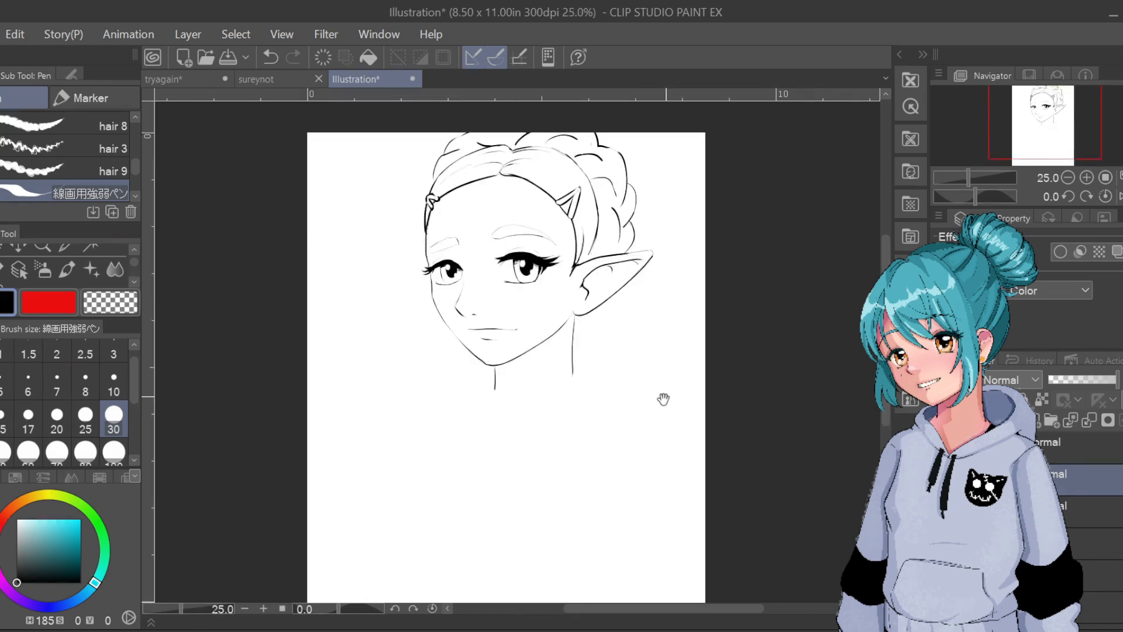
pyautogui.moveTo(646, 424); pyautogui.dragTo(566, 488)
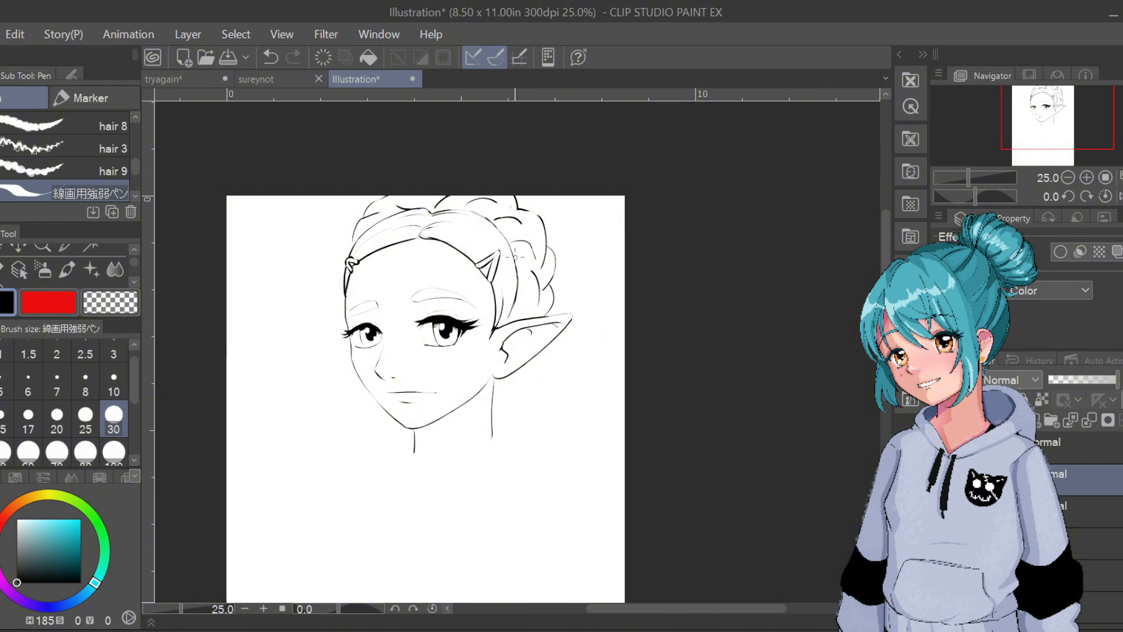
pyautogui.scroll(2, 515, 257)
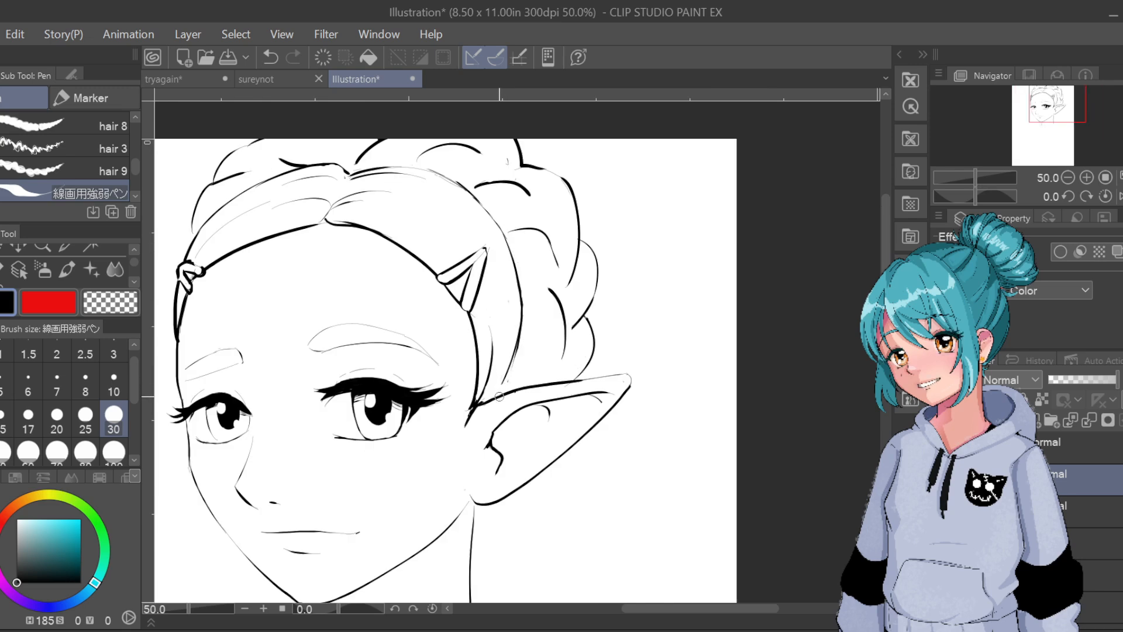
pyautogui.hotkey('ctrl', 'z')
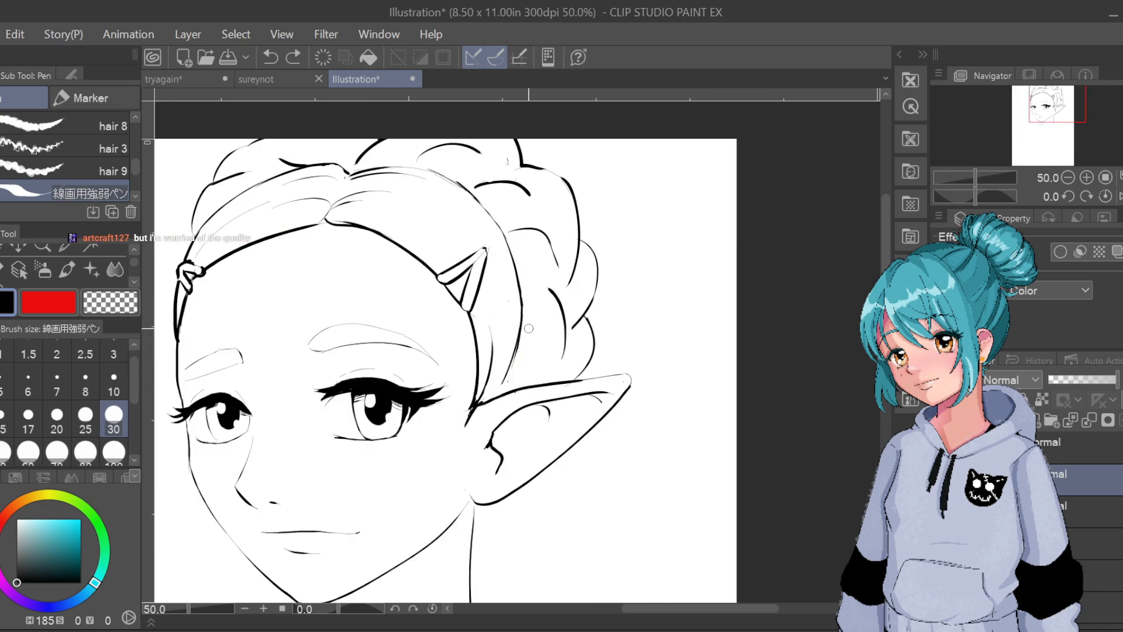
pyautogui.moveTo(502, 390); pyautogui.dragTo(518, 342)
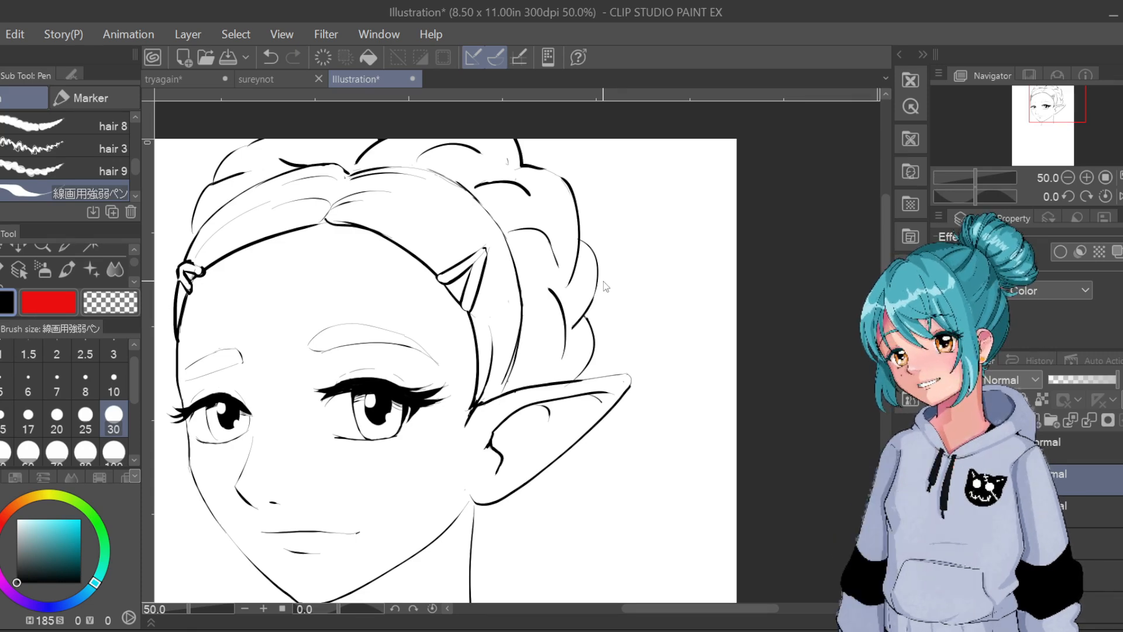
# Ink the front edge of the near-side sidelock, curving from the ear's base across the cheek and over the jawline
pyautogui.scroll(-1, 605, 286)
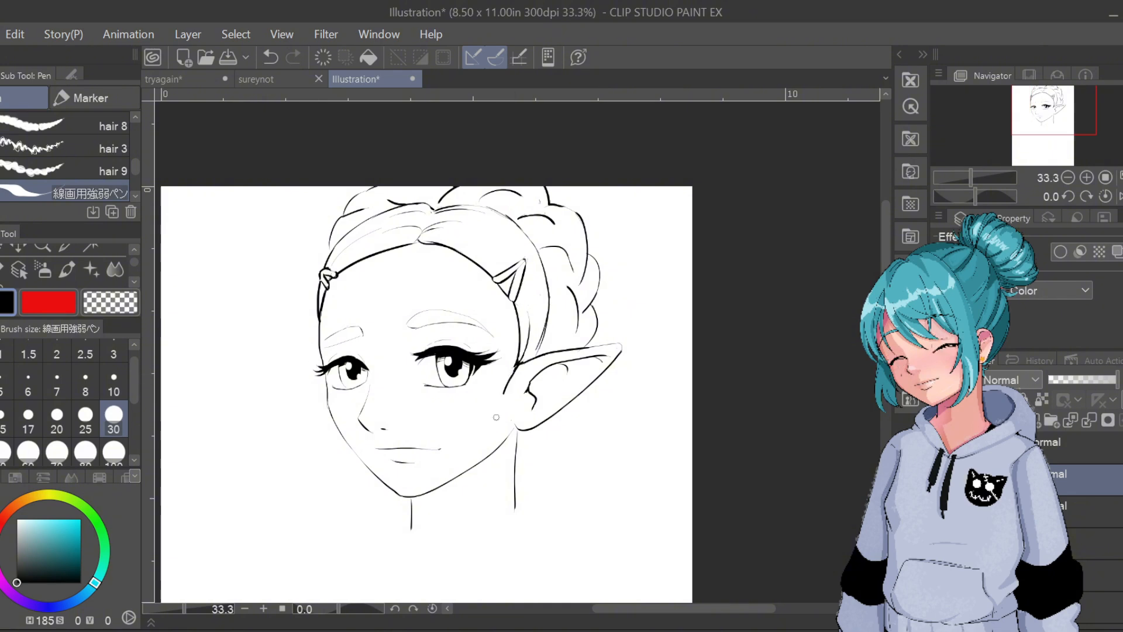
pyautogui.moveTo(510, 374); pyautogui.dragTo(501, 506)
pyautogui.hotkey('ctrl', 'z')
pyautogui.moveTo(508, 378); pyautogui.dragTo(498, 479)
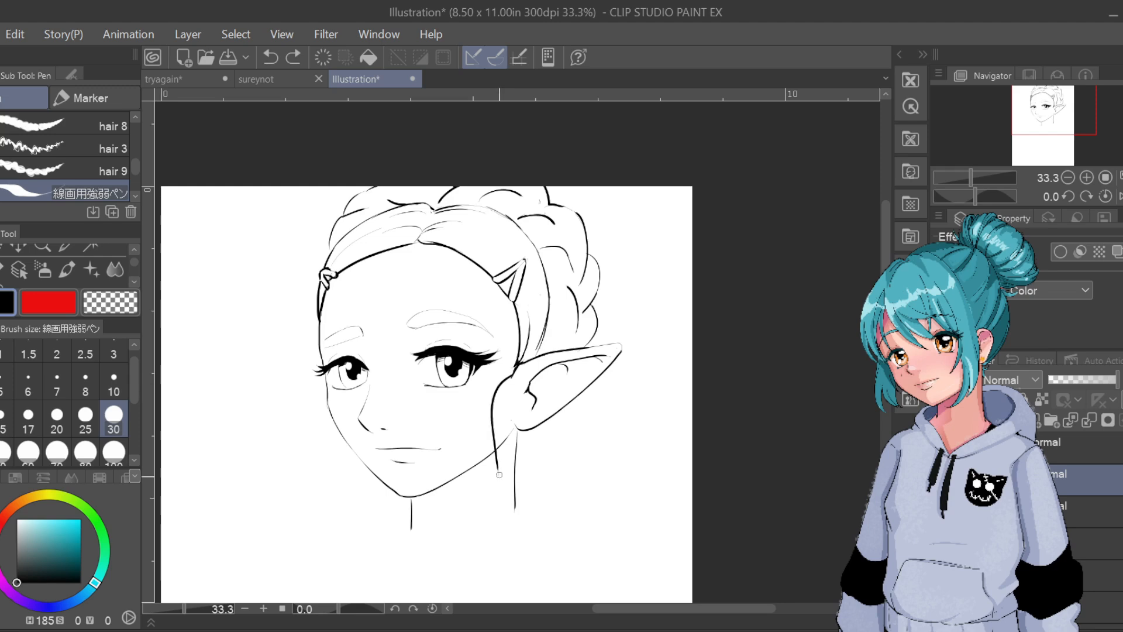
pyautogui.hotkey('ctrl', 'z')
pyautogui.moveTo(512, 376)
pyautogui.mouseDown()
pyautogui.moveTo(486, 439)
pyautogui.moveTo(509, 390)
pyautogui.moveTo(488, 477)
pyautogui.moveTo(497, 534)
pyautogui.moveTo(513, 437)
pyautogui.mouseUp()
pyautogui.hotkey('ctrl', 'z')
pyautogui.hotkey('ctrl', 'z')
pyautogui.hotkey('ctrl', 'z')
pyautogui.hotkey('ctrl', 'z')
pyautogui.moveTo(486, 477)
pyautogui.mouseDown()
pyautogui.moveTo(498, 536)
pyautogui.moveTo(514, 452)
pyautogui.mouseUp()
pyautogui.hotkey('ctrl', 'z')
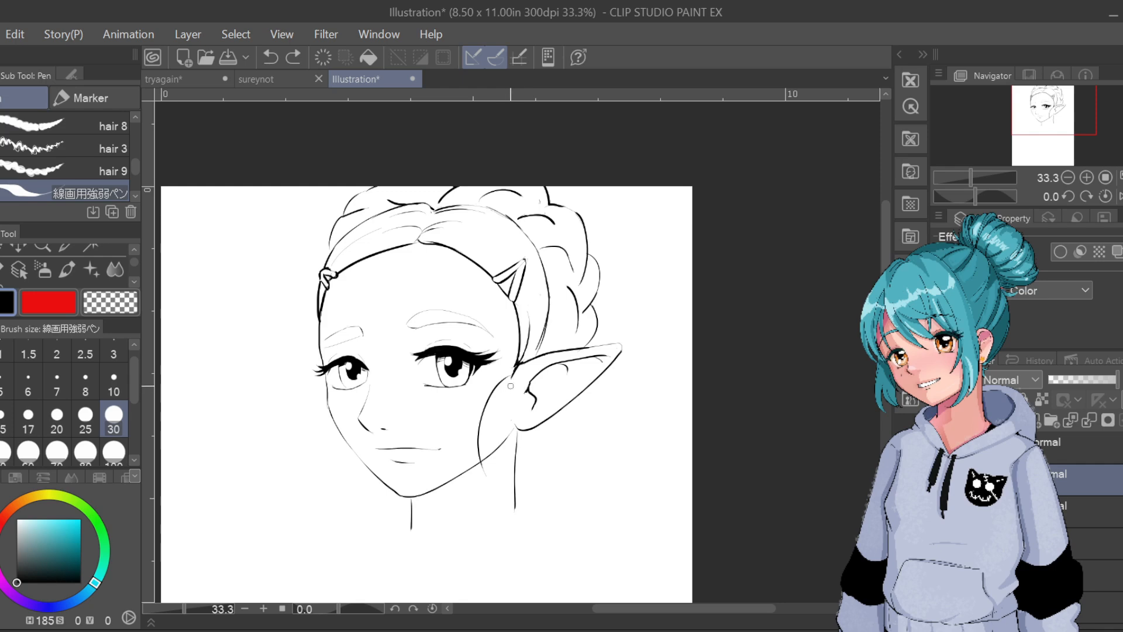
# Ink a long thin inner strand of the near-side sidelock, running from the ear's base down beside the neck
pyautogui.moveTo(510, 379)
pyautogui.mouseDown()
pyautogui.moveTo(494, 490)
pyautogui.moveTo(511, 529)
pyautogui.moveTo(514, 426)
pyautogui.mouseUp()
pyautogui.hotkey('ctrl', 'z')
pyautogui.hotkey('ctrl', 'z')
pyautogui.moveTo(514, 380)
pyautogui.mouseDown()
pyautogui.moveTo(518, 560)
pyautogui.moveTo(522, 398)
pyautogui.moveTo(512, 381)
pyautogui.moveTo(525, 414)
pyautogui.moveTo(516, 499)
pyautogui.mouseUp()
pyautogui.hotkey('ctrl', 'z')
pyautogui.hotkey('ctrl', 'z')
pyautogui.hotkey('ctrl', 'z')
# Ink the back edge of the near-side sidelock in front of the ear and close its long pointed lower tip
pyautogui.moveTo(513, 383); pyautogui.dragTo(519, 453)
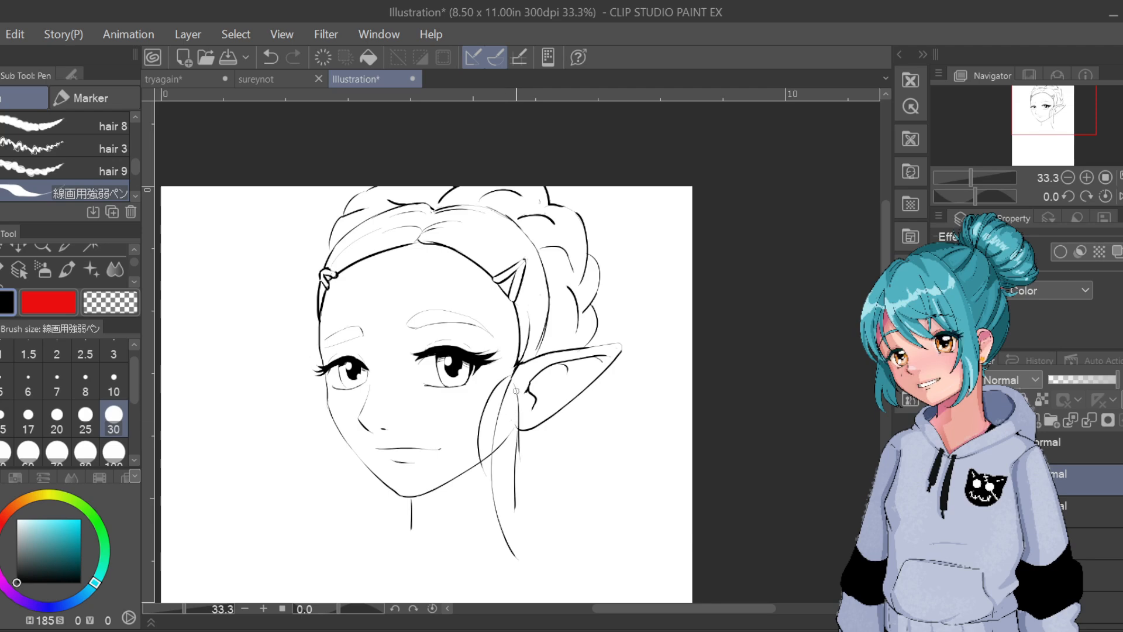
pyautogui.hotkey('ctrl', 'z')
pyautogui.moveTo(514, 380); pyautogui.dragTo(522, 460)
pyautogui.hotkey('ctrl', 'z')
pyautogui.moveTo(513, 416); pyautogui.dragTo(525, 474)
pyautogui.moveTo(517, 435); pyautogui.dragTo(519, 553)
pyautogui.hotkey('ctrl', 'z')
pyautogui.moveTo(514, 447); pyautogui.dragTo(516, 554)
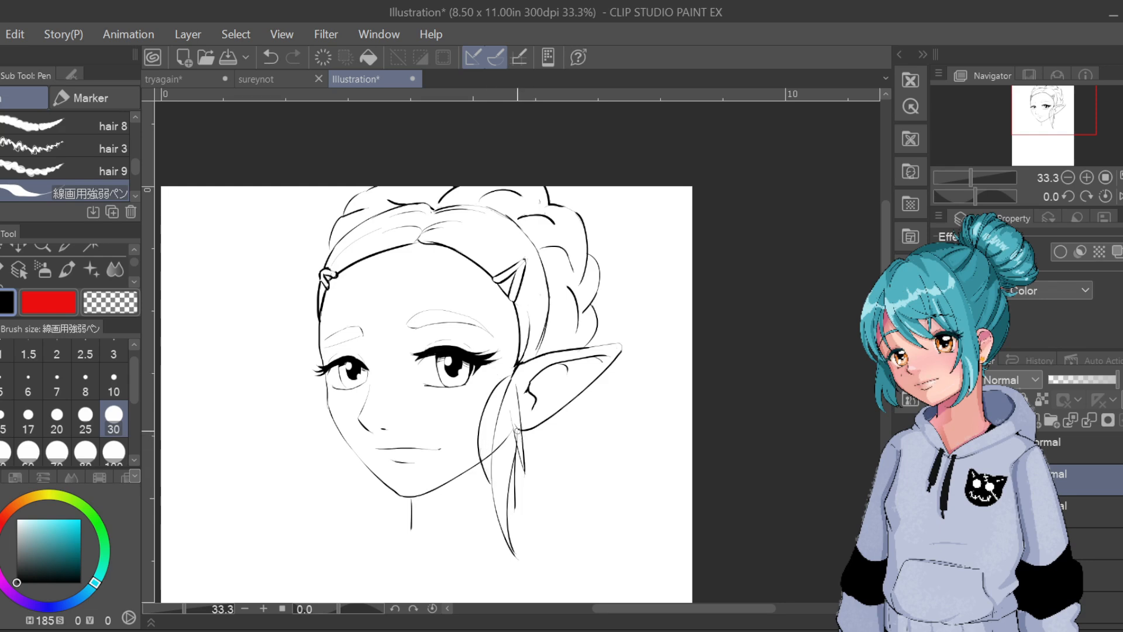
# Check the layer below by toggling its visibility, make it active, and ink the outer edge of the far-side sidelock beside the cheek
pyautogui.click(941, 505)
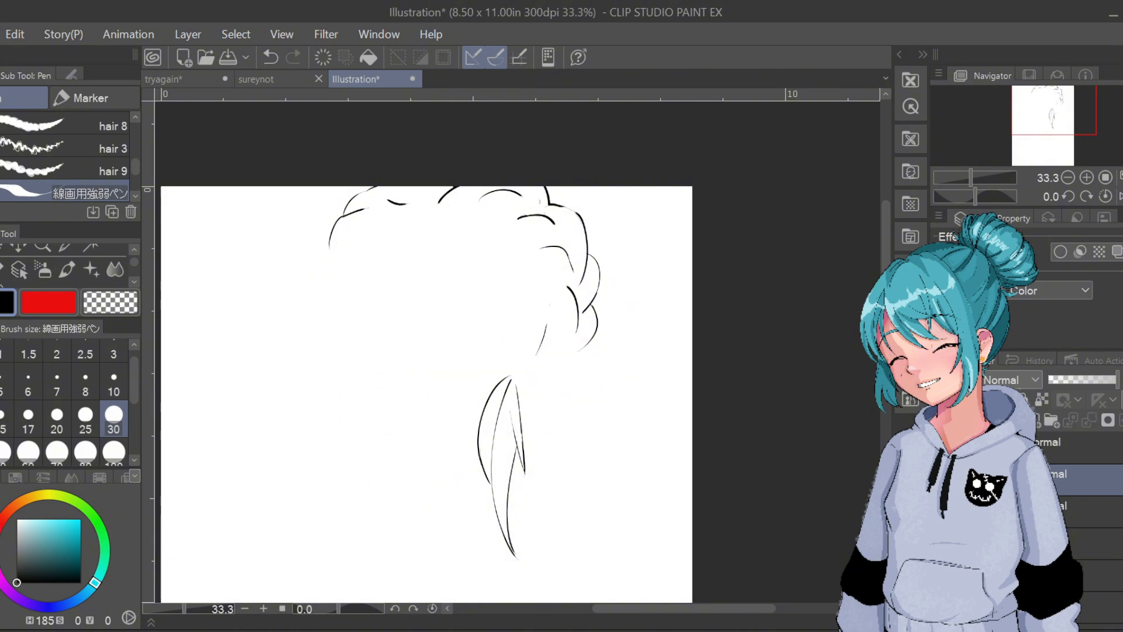
pyautogui.click(942, 506)
pyautogui.click(1052, 506)
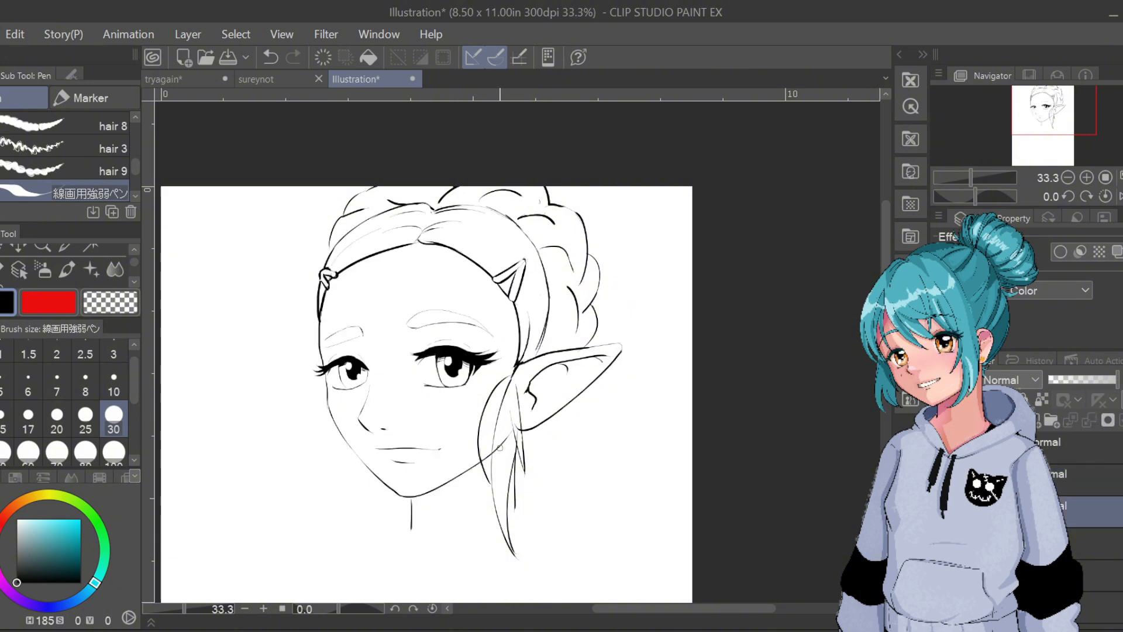
pyautogui.hotkey('ctrl', 'z')
pyautogui.moveTo(326, 383); pyautogui.dragTo(321, 483)
pyautogui.hotkey('ctrl', 'z')
pyautogui.hotkey('ctrl', 'y')
pyautogui.hotkey('ctrl', 'z')
pyautogui.hotkey('ctrl', 'y')
pyautogui.hotkey('ctrl', 'z')
pyautogui.moveTo(325, 389)
pyautogui.mouseDown()
pyautogui.moveTo(313, 429)
pyautogui.moveTo(326, 476)
pyautogui.mouseUp()
pyautogui.moveTo(326, 435); pyautogui.dragTo(357, 517)
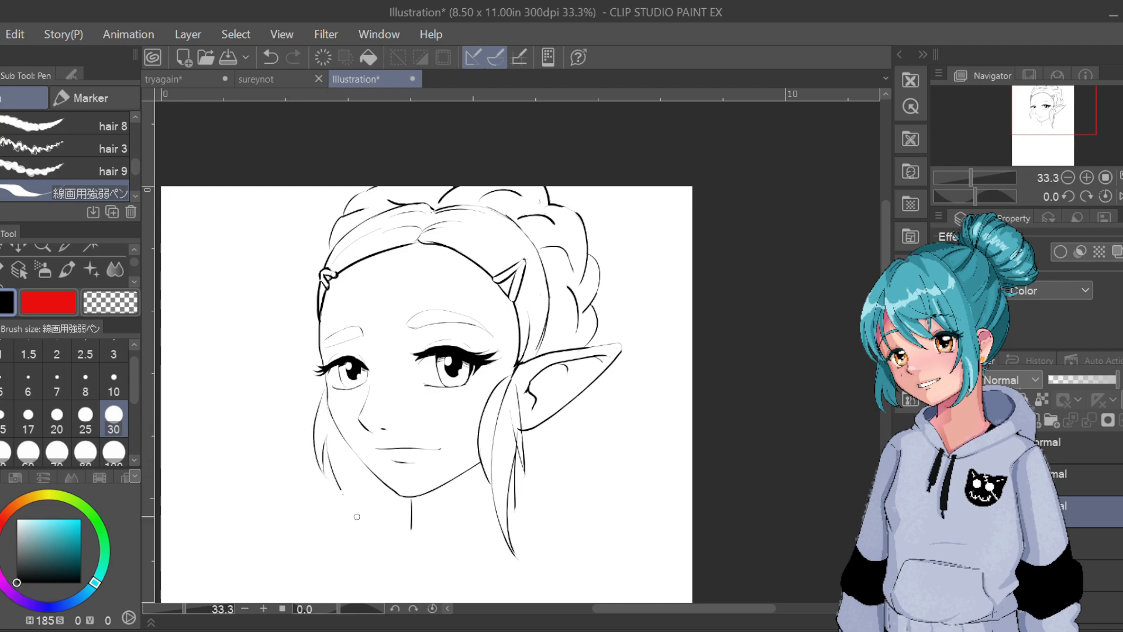
pyautogui.hotkey('ctrl', 'z')
pyautogui.moveTo(325, 435); pyautogui.dragTo(356, 503)
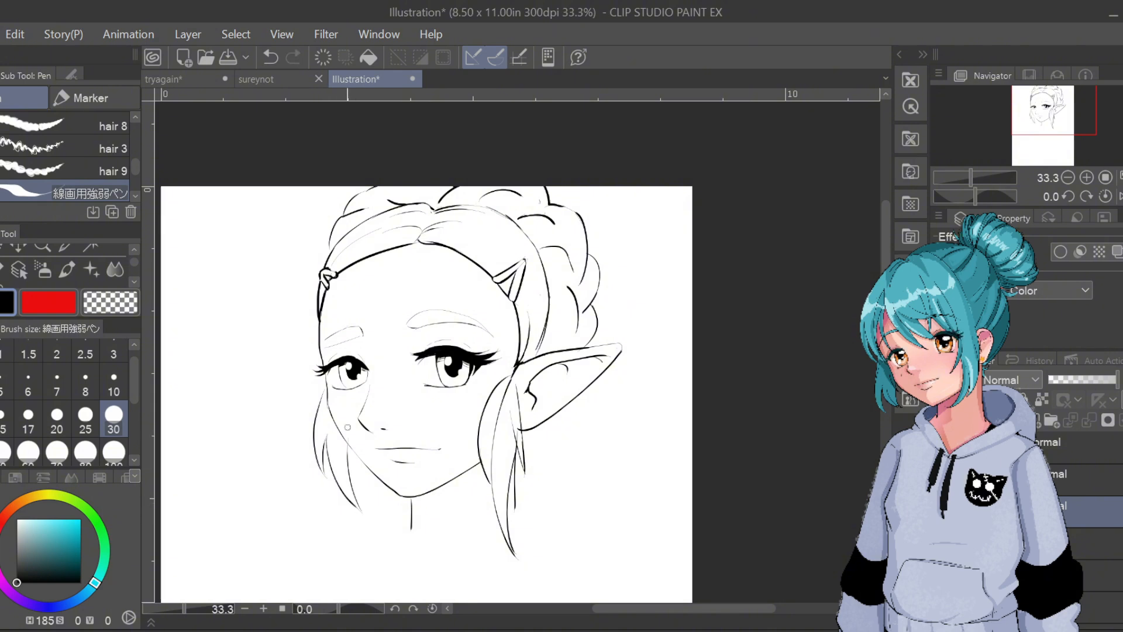
pyautogui.hotkey('ctrl', 'z')
pyautogui.hotkey('ctrl', 'z')
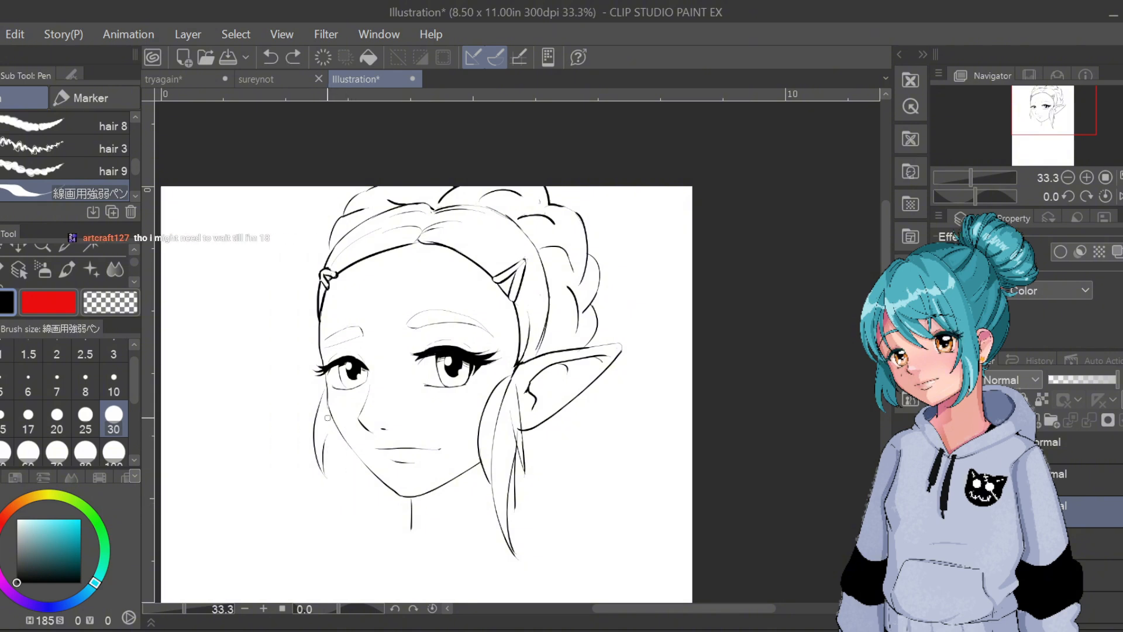
# Ink the lower and inner strands of the far-side sidelock, extending its tip to a point below the jaw
pyautogui.moveTo(325, 439)
pyautogui.mouseDown()
pyautogui.moveTo(330, 487)
pyautogui.moveTo(358, 523)
pyautogui.moveTo(345, 450)
pyautogui.mouseUp()
pyautogui.hotkey('ctrl', 'z')
pyautogui.moveTo(342, 438); pyautogui.dragTo(357, 491)
pyautogui.hotkey('ctrl', 'z')
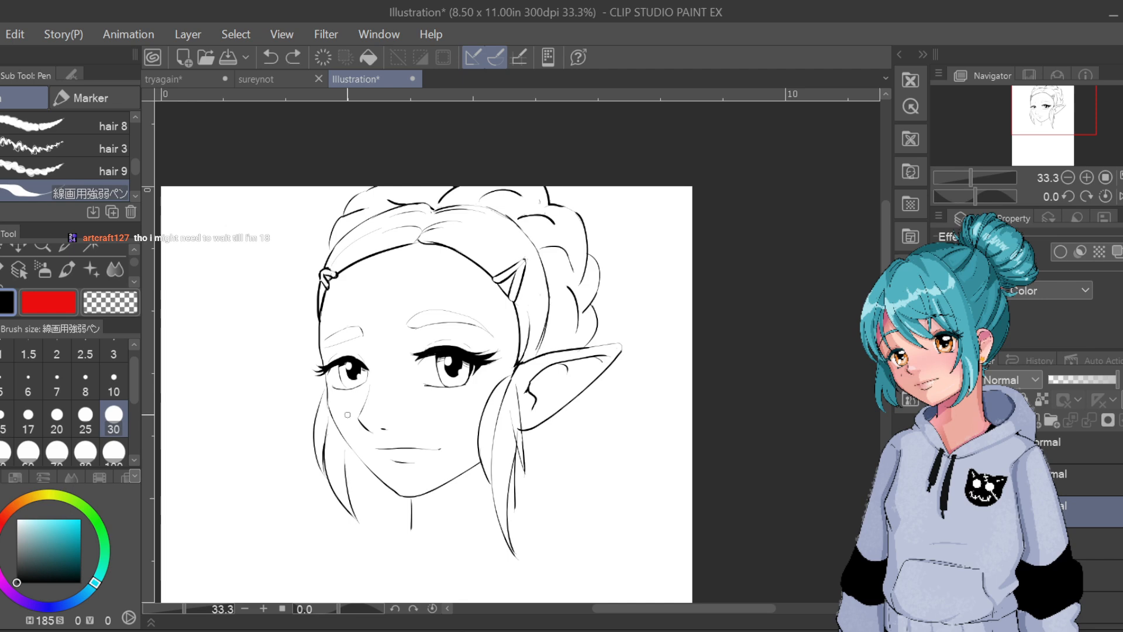
pyautogui.moveTo(351, 447); pyautogui.dragTo(342, 483)
pyautogui.hotkey('ctrl', 'z')
pyautogui.moveTo(361, 525); pyautogui.dragTo(372, 546)
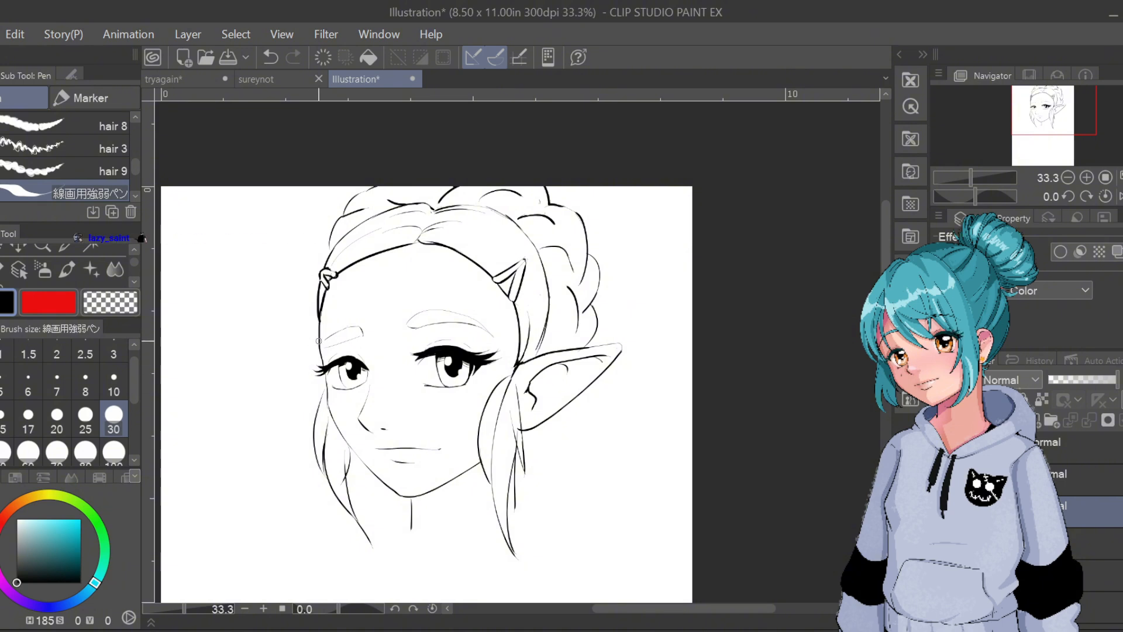
pyautogui.moveTo(321, 338)
pyautogui.mouseDown()
pyautogui.moveTo(292, 405)
pyautogui.moveTo(318, 320)
pyautogui.mouseUp()
pyautogui.hotkey('ctrl', 'z')
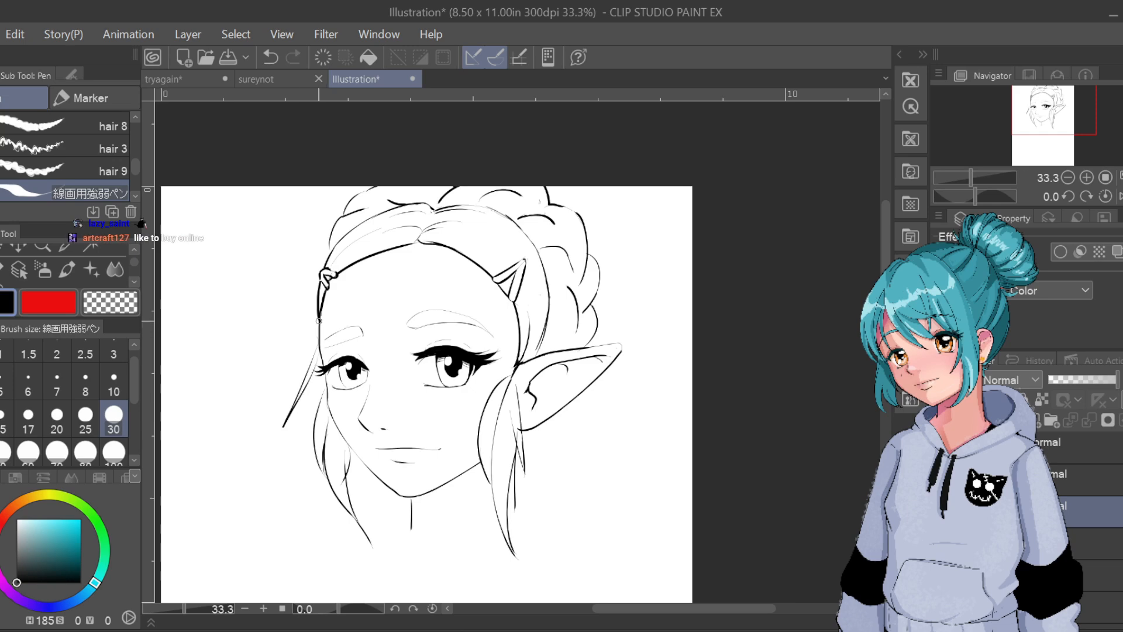
pyautogui.hotkey('ctrl', 'z')
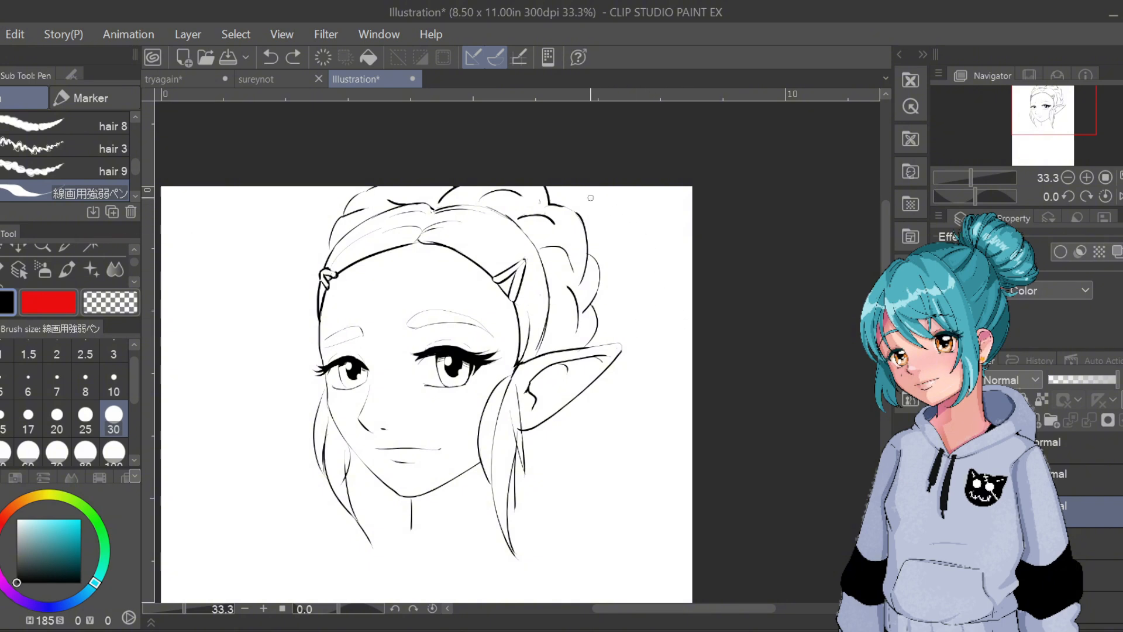
# Try a long outer contour for the near-side loose hair, sweeping from the crown down outside the braid and ear
pyautogui.moveTo(557, 192); pyautogui.dragTo(644, 230)
pyautogui.hotkey('ctrl', 'z')
pyautogui.moveTo(552, 196)
pyautogui.mouseDown()
pyautogui.moveTo(601, 208)
pyautogui.moveTo(665, 362)
pyautogui.mouseUp()
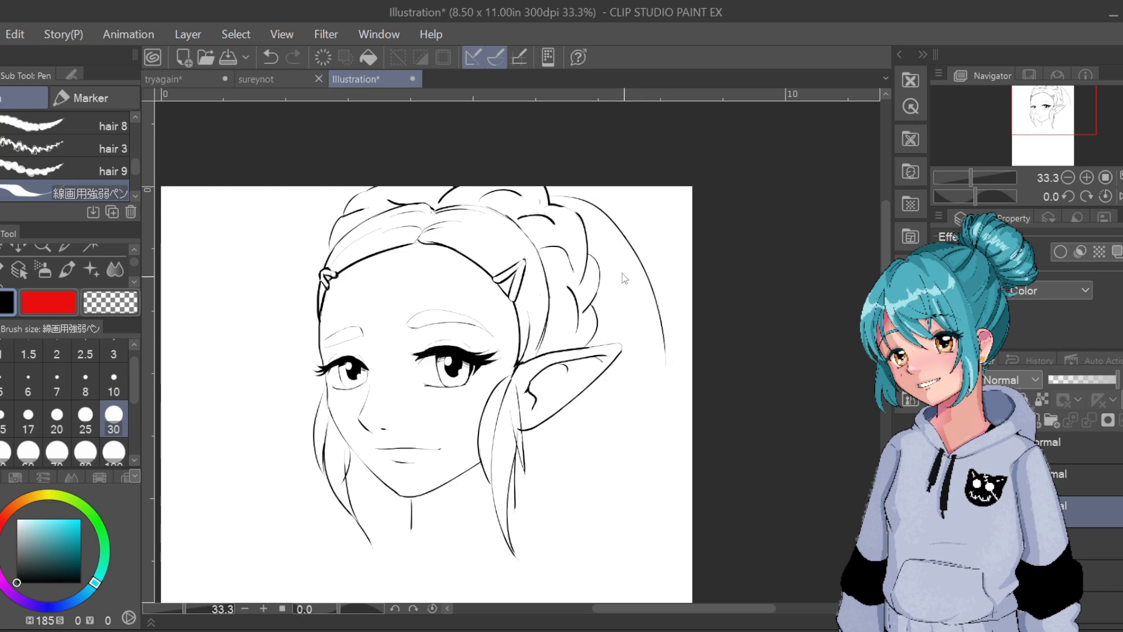
pyautogui.hotkey('ctrl', 'z')
pyautogui.moveTo(553, 188)
pyautogui.mouseDown()
pyautogui.moveTo(621, 240)
pyautogui.moveTo(643, 281)
pyautogui.mouseUp()
pyautogui.moveTo(652, 319); pyautogui.dragTo(677, 381)
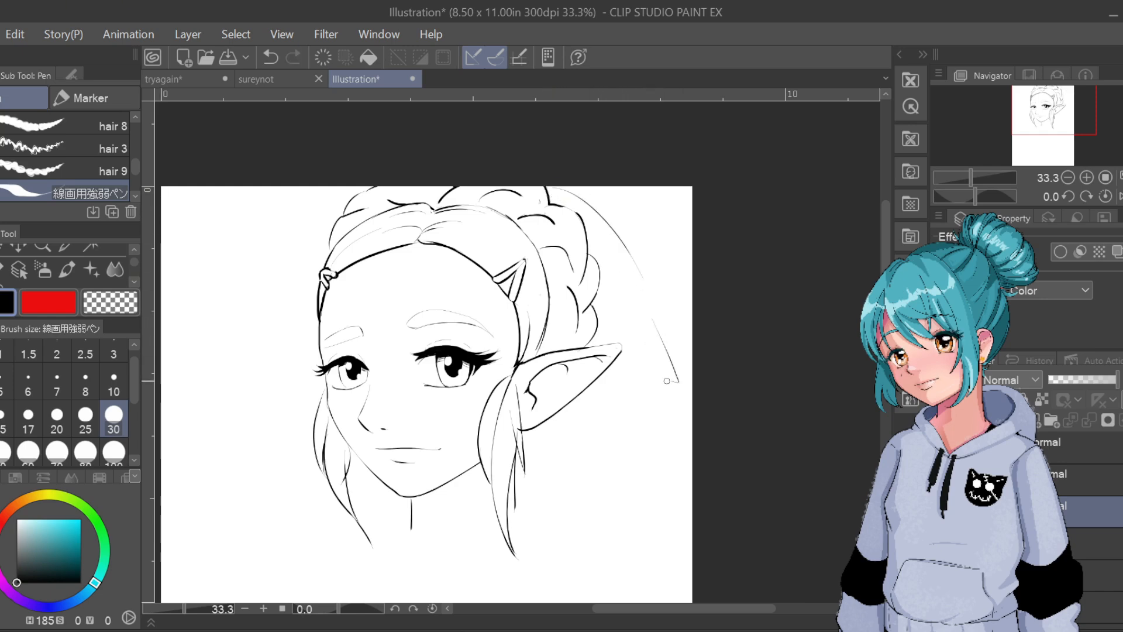
pyautogui.hotkey('ctrl', 'z')
pyautogui.moveTo(642, 278)
pyautogui.mouseDown()
pyautogui.moveTo(674, 364)
pyautogui.moveTo(677, 404)
pyautogui.mouseUp()
pyautogui.moveTo(661, 359)
pyautogui.mouseDown()
pyautogui.moveTo(676, 410)
pyautogui.moveTo(641, 513)
pyautogui.mouseUp()
pyautogui.hotkey('ctrl', 'z')
# Ink a curved hair strand below the near-side ear, running from behind the sidelock up toward the ear
pyautogui.moveTo(521, 496); pyautogui.dragTo(550, 455)
pyautogui.moveTo(532, 490); pyautogui.dragTo(585, 448)
pyautogui.moveTo(561, 437); pyautogui.dragTo(521, 494)
# Ink the outer strands of the loose hair on the far side of the face, outside the sidelock
pyautogui.moveTo(313, 351)
pyautogui.mouseDown()
pyautogui.moveTo(284, 428)
pyautogui.moveTo(315, 374)
pyautogui.moveTo(292, 518)
pyautogui.mouseUp()
pyautogui.hotkey('ctrl', 'z')
pyautogui.hotkey('ctrl', 'z')
pyautogui.moveTo(305, 391)
pyautogui.mouseDown()
pyautogui.moveTo(296, 497)
pyautogui.moveTo(296, 467)
pyautogui.mouseUp()
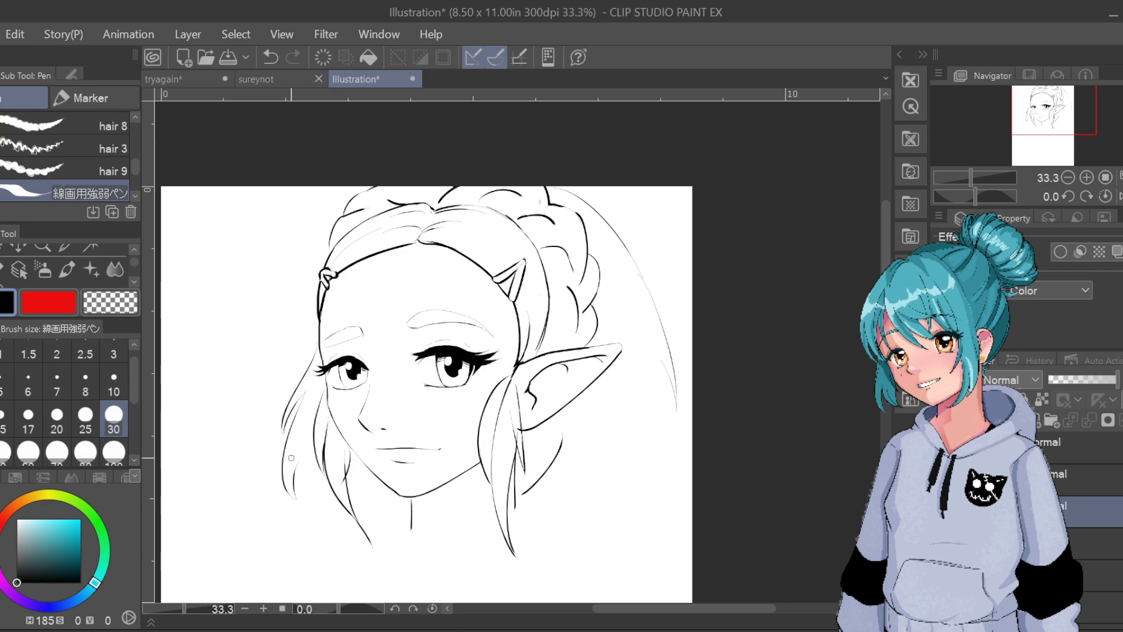
# Erase the long near-side outer hair contour and redraw it closer in, from the braid's edge down past the ear tip
pyautogui.moveTo(558, 188); pyautogui.dragTo(627, 242)
pyautogui.moveTo(656, 331)
pyautogui.mouseDown()
pyautogui.moveTo(665, 367)
pyautogui.moveTo(649, 295)
pyautogui.moveTo(671, 346)
pyautogui.moveTo(679, 422)
pyautogui.mouseUp()
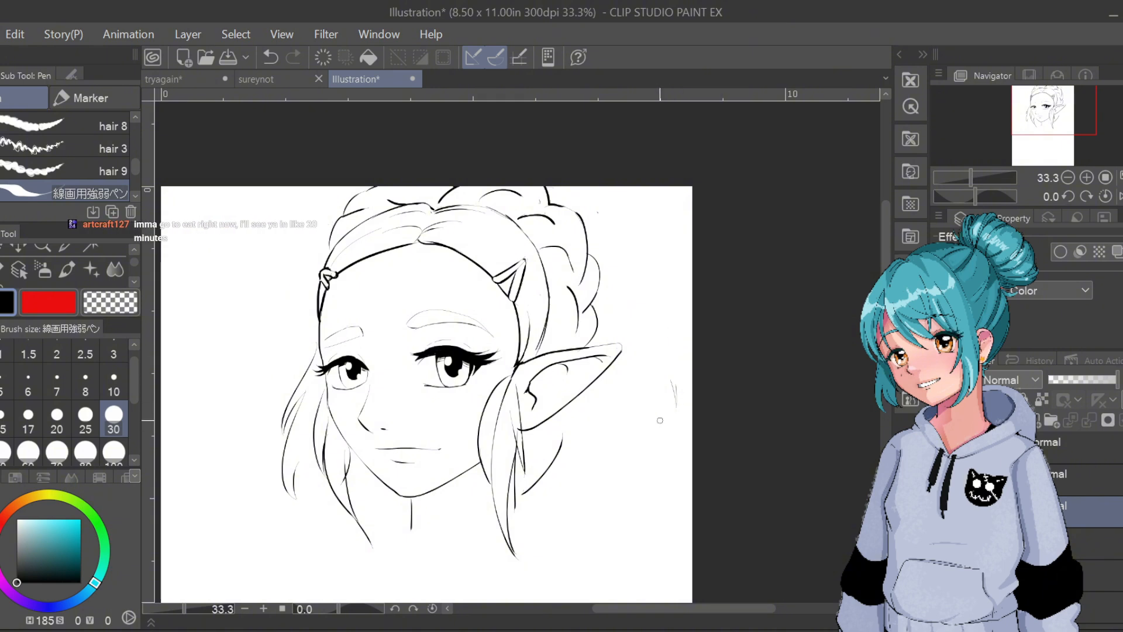
pyautogui.moveTo(589, 240); pyautogui.dragTo(664, 396)
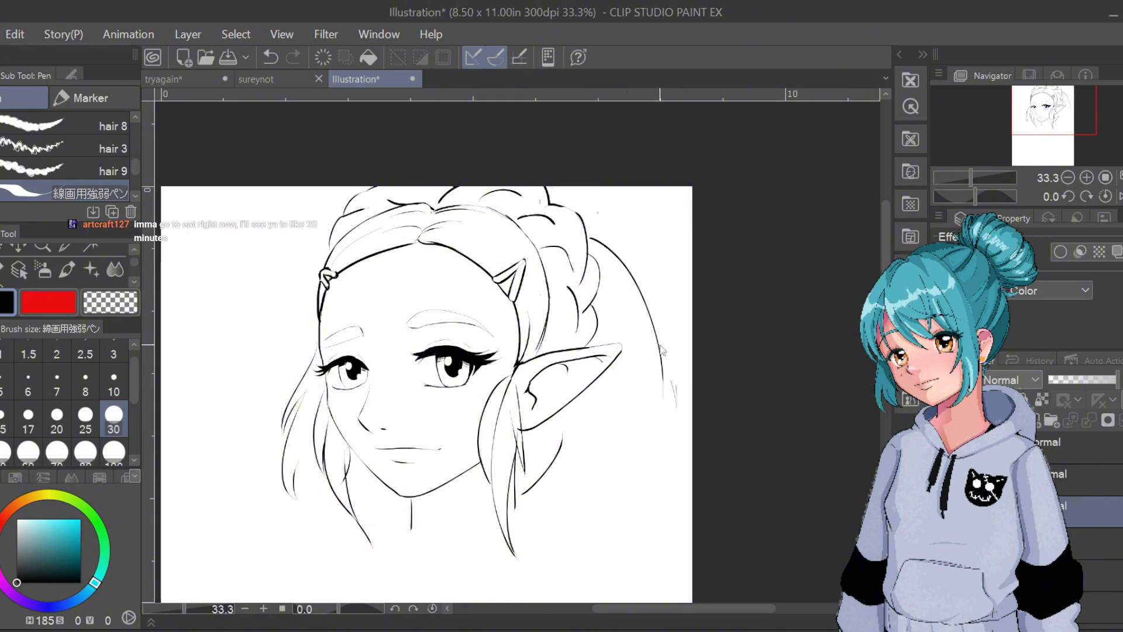
pyautogui.hotkey('ctrl', 'z')
pyautogui.moveTo(588, 241)
pyautogui.mouseDown()
pyautogui.moveTo(640, 317)
pyautogui.moveTo(664, 393)
pyautogui.moveTo(647, 362)
pyautogui.mouseUp()
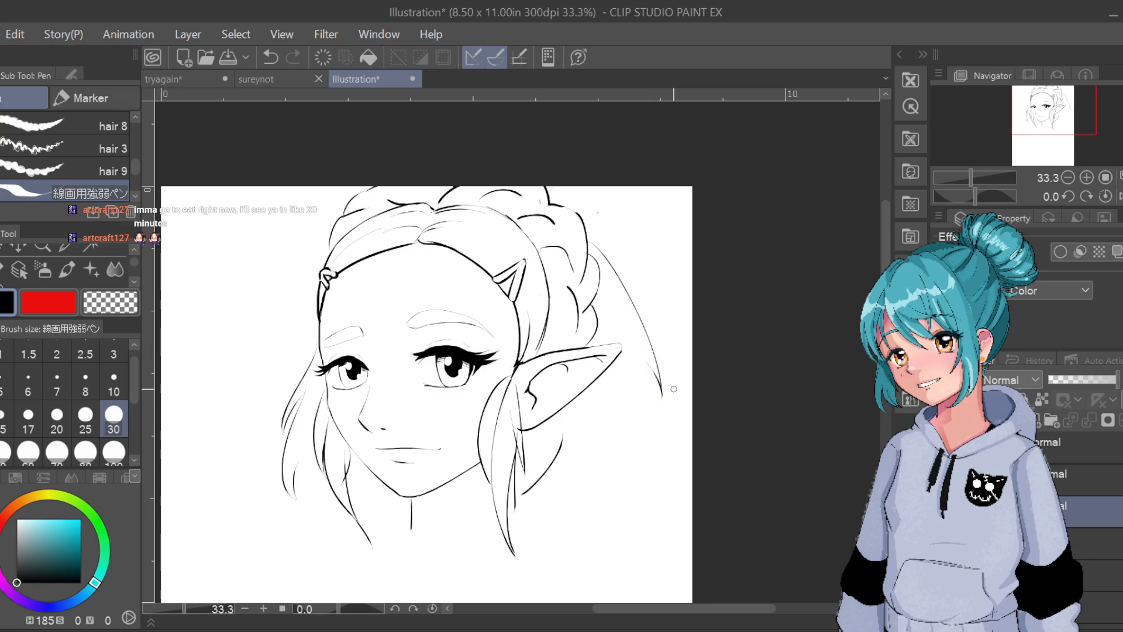
# Ink the lower edge of the near-side loose hair, curving inward to a point below the ear tip
pyautogui.moveTo(643, 364)
pyautogui.mouseDown()
pyautogui.moveTo(594, 483)
pyautogui.moveTo(621, 484)
pyautogui.moveTo(642, 463)
pyautogui.moveTo(615, 504)
pyautogui.mouseUp()
pyautogui.hotkey('ctrl', 'z')
pyautogui.hotkey('ctrl', 'z')
pyautogui.moveTo(634, 395); pyautogui.dragTo(615, 503)
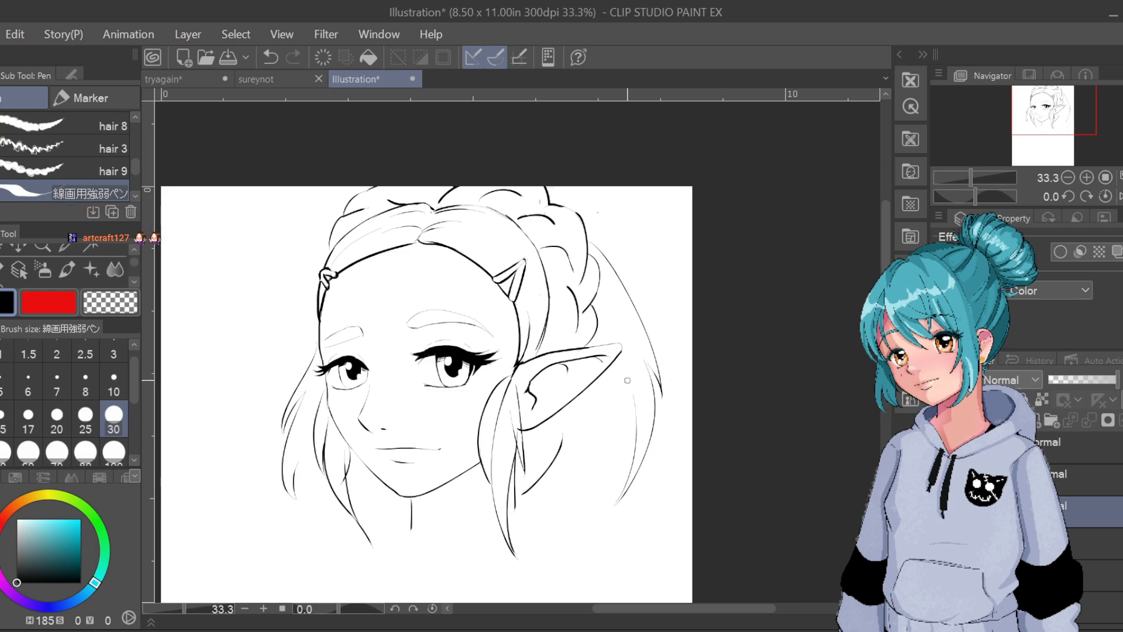
pyautogui.hotkey('ctrl', 'z')
pyautogui.moveTo(634, 423); pyautogui.dragTo(623, 483)
pyautogui.scroll(-3, 625, 417)
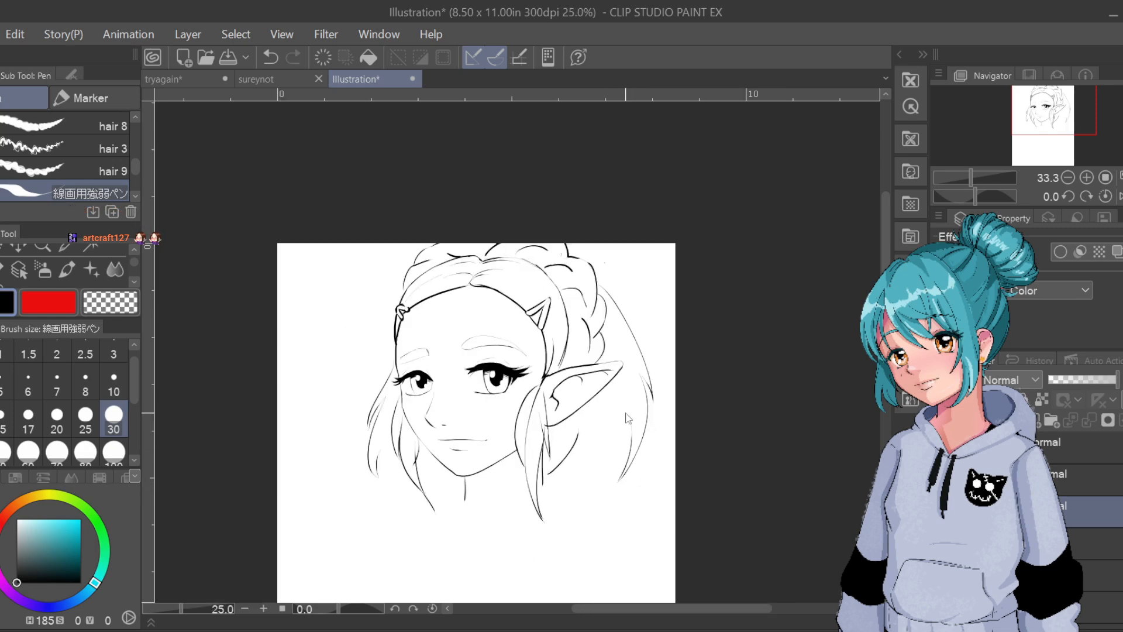
pyautogui.scroll(3, 625, 414)
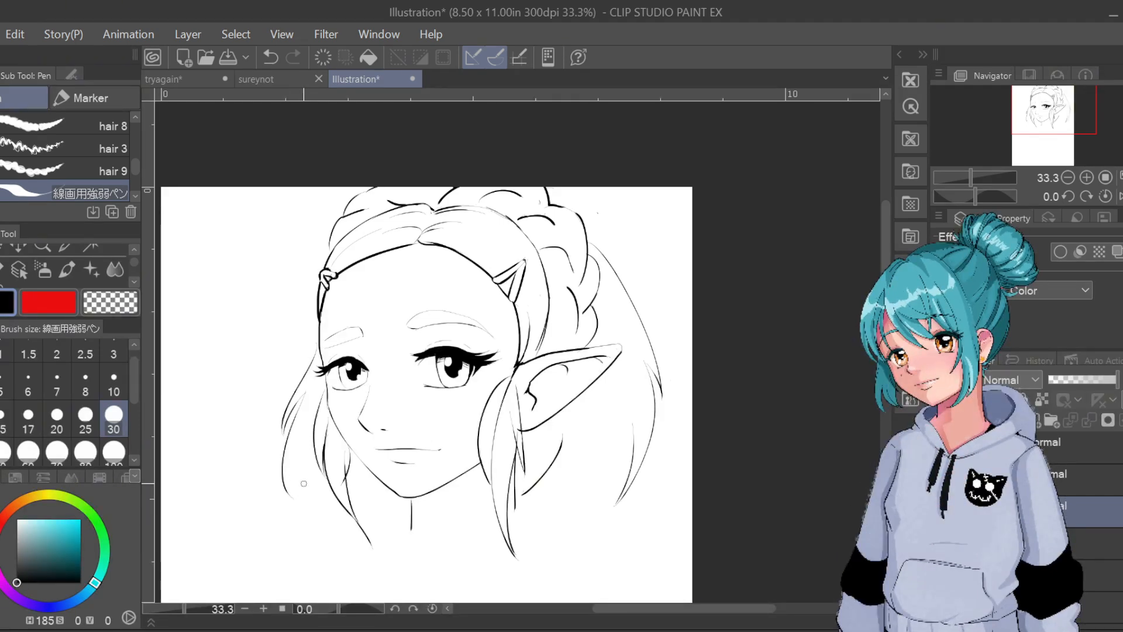
# Ink the bottom strands of the loose hair beside the far-side sidelock and below the near-side ear
pyautogui.moveTo(292, 497)
pyautogui.mouseDown()
pyautogui.moveTo(322, 419)
pyautogui.moveTo(295, 467)
pyautogui.moveTo(335, 521)
pyautogui.mouseUp()
pyautogui.moveTo(551, 479); pyautogui.dragTo(582, 430)
pyautogui.moveTo(555, 491); pyautogui.dragTo(617, 432)
pyautogui.hotkey('ctrl', 'z')
pyautogui.moveTo(548, 485); pyautogui.dragTo(631, 428)
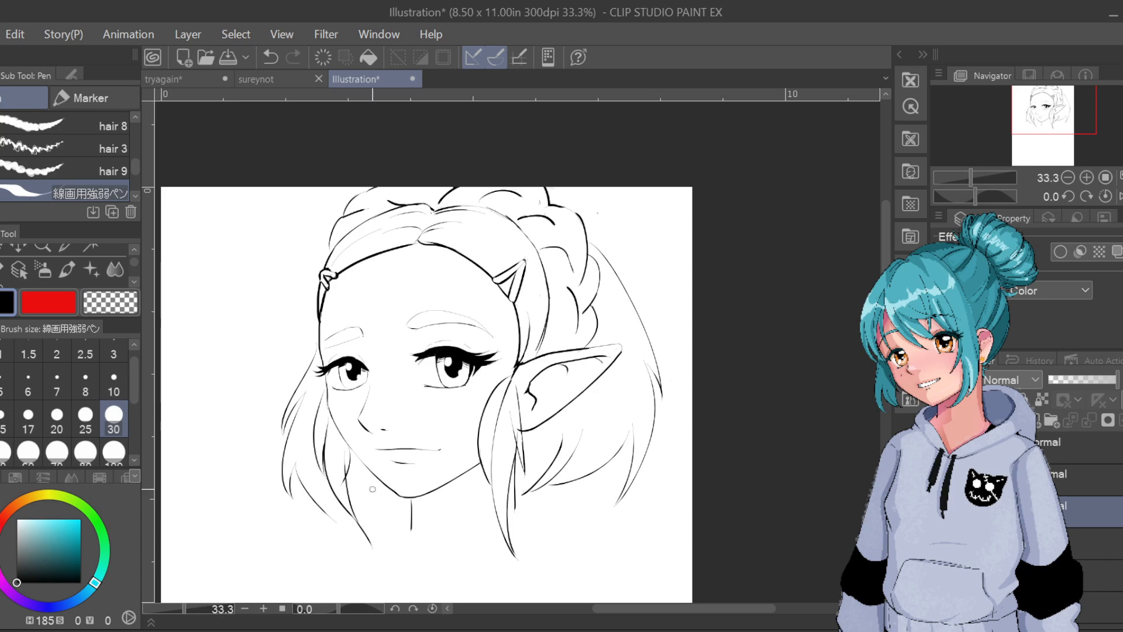
# Ink short hair strands behind the far side of the chin, between the far-side sidelock and the neck
pyautogui.hotkey('ctrl', 'z')
pyautogui.moveTo(351, 483)
pyautogui.mouseDown()
pyautogui.moveTo(401, 517)
pyautogui.moveTo(386, 494)
pyautogui.moveTo(391, 502)
pyautogui.mouseUp()
pyautogui.hotkey('ctrl', 'z')
pyautogui.moveTo(588, 231); pyautogui.dragTo(657, 234)
pyautogui.hotkey('ctrl', 'z')
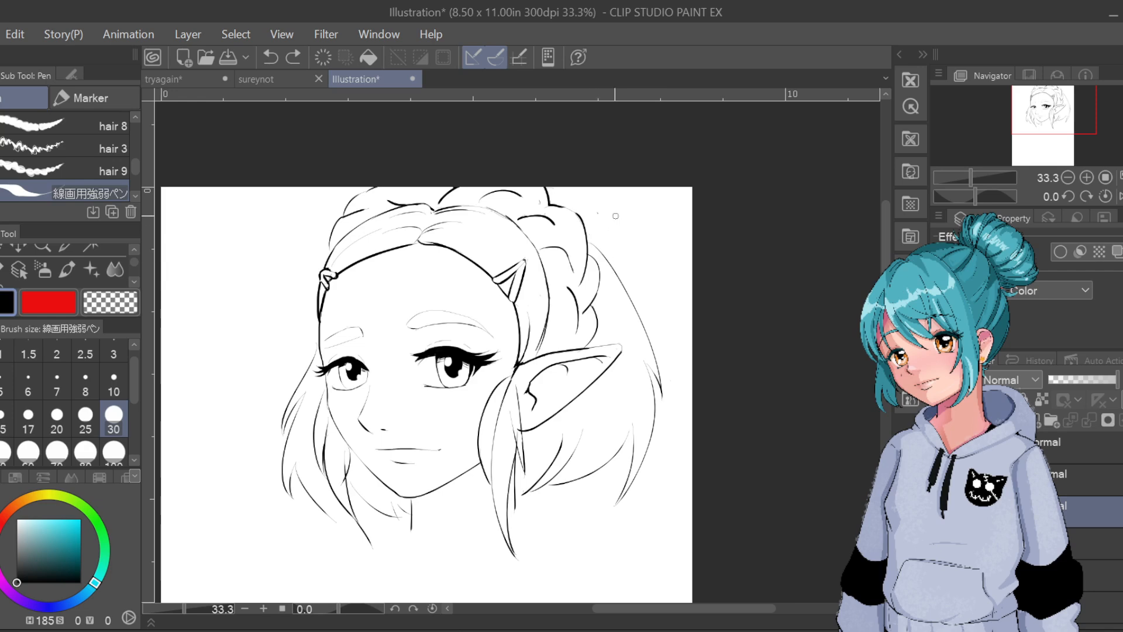
# Lasso the near-side loose hair and transform it slightly lower and farther out from the ear
pyautogui.press('m')
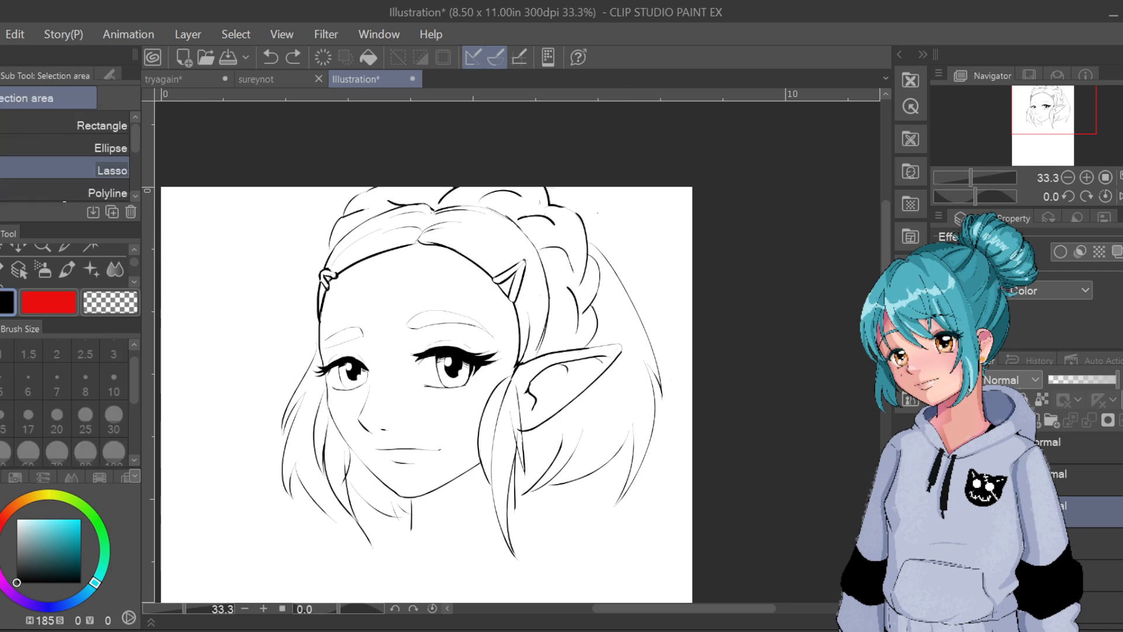
pyautogui.moveTo(591, 243)
pyautogui.mouseDown()
pyautogui.moveTo(626, 311)
pyautogui.moveTo(631, 375)
pyautogui.moveTo(605, 412)
pyautogui.moveTo(553, 432)
pyautogui.moveTo(519, 495)
pyautogui.moveTo(575, 541)
pyautogui.moveTo(667, 488)
pyautogui.moveTo(678, 345)
pyautogui.moveTo(634, 246)
pyautogui.moveTo(599, 221)
pyautogui.mouseUp()
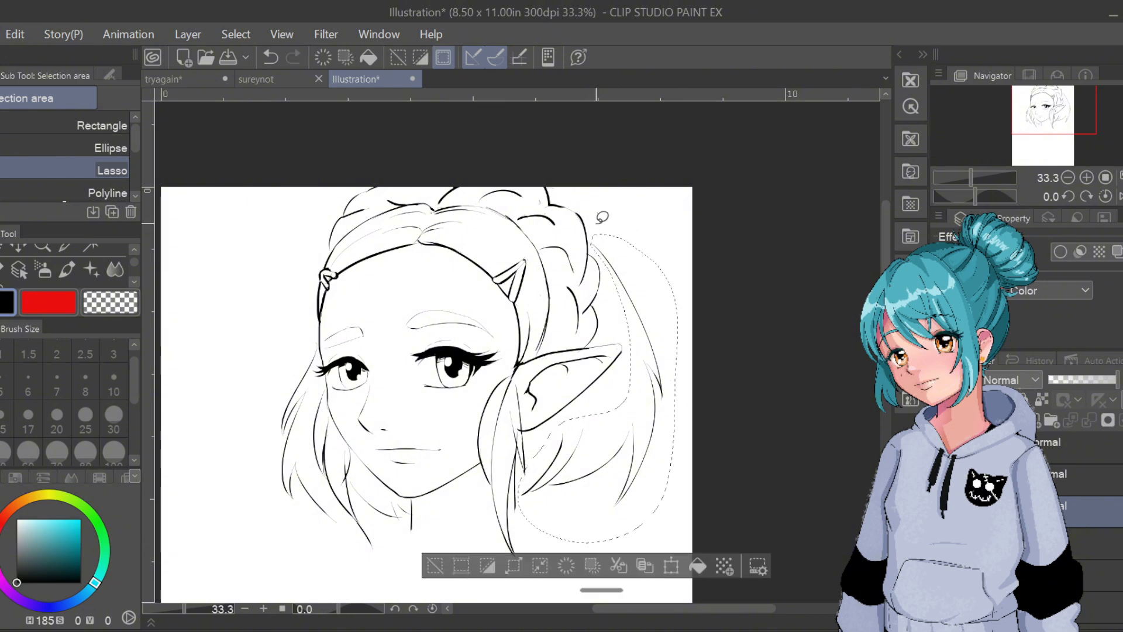
pyautogui.hotkey('ctrl', 't')
pyautogui.moveTo(656, 380)
pyautogui.mouseDown()
pyautogui.moveTo(673, 358)
pyautogui.moveTo(691, 414)
pyautogui.moveTo(689, 405)
pyautogui.mouseUp()
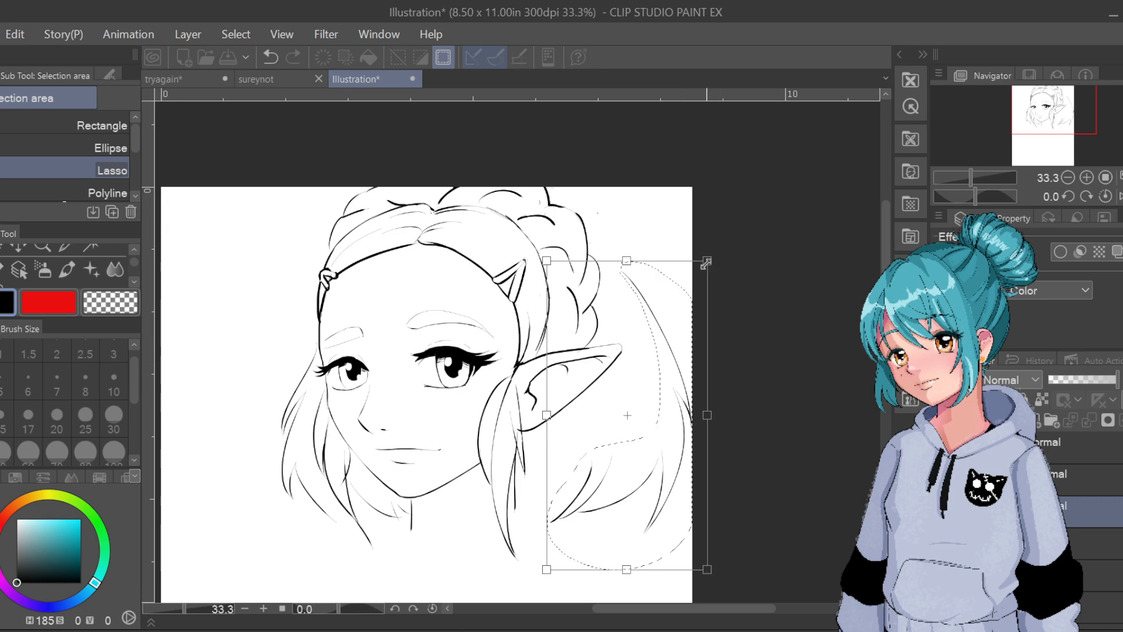
pyautogui.moveTo(706, 261); pyautogui.dragTo(687, 254)
pyautogui.moveTo(677, 319)
pyautogui.mouseDown()
pyautogui.moveTo(652, 312)
pyautogui.moveTo(668, 313)
pyautogui.moveTo(650, 316)
pyautogui.moveTo(661, 327)
pyautogui.mouseUp()
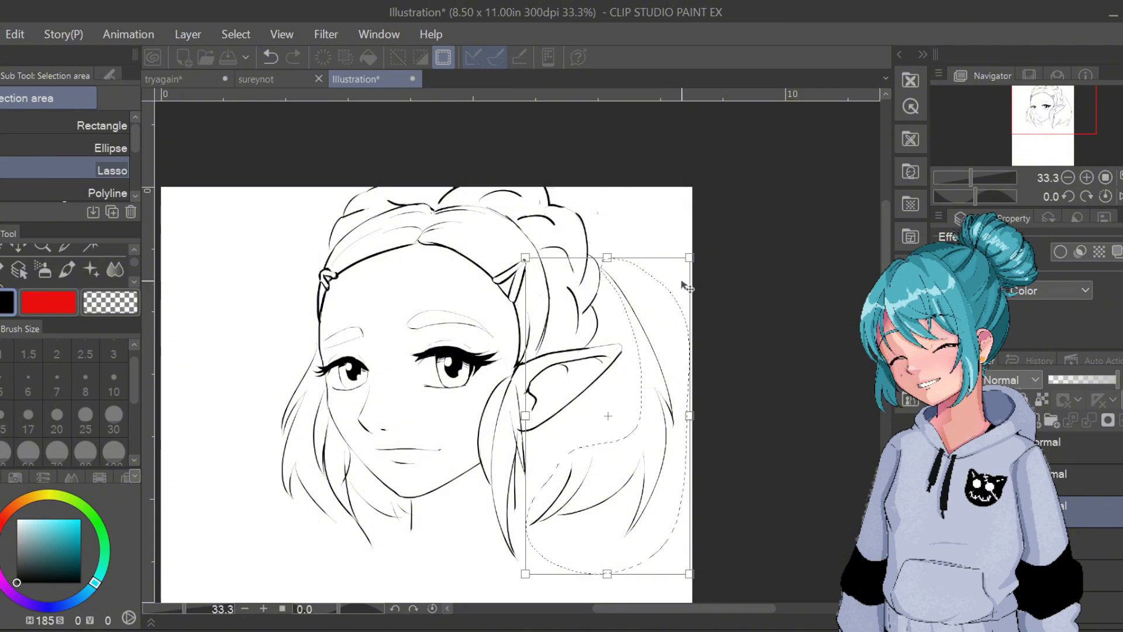
pyautogui.press('Return')
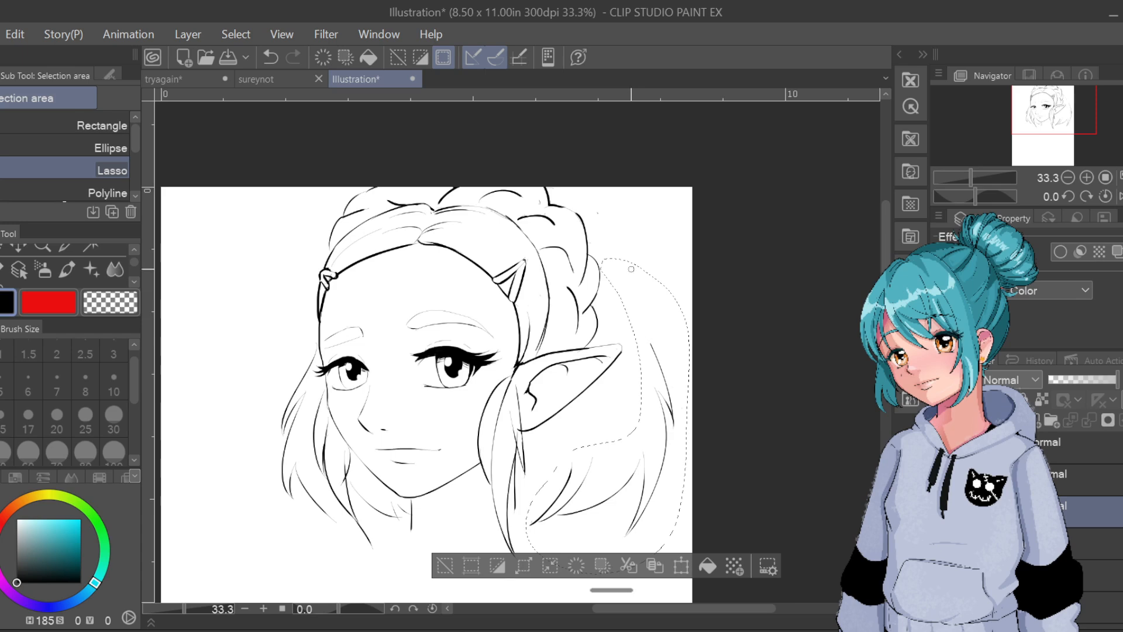
pyautogui.hotkey('ctrl', 'd')
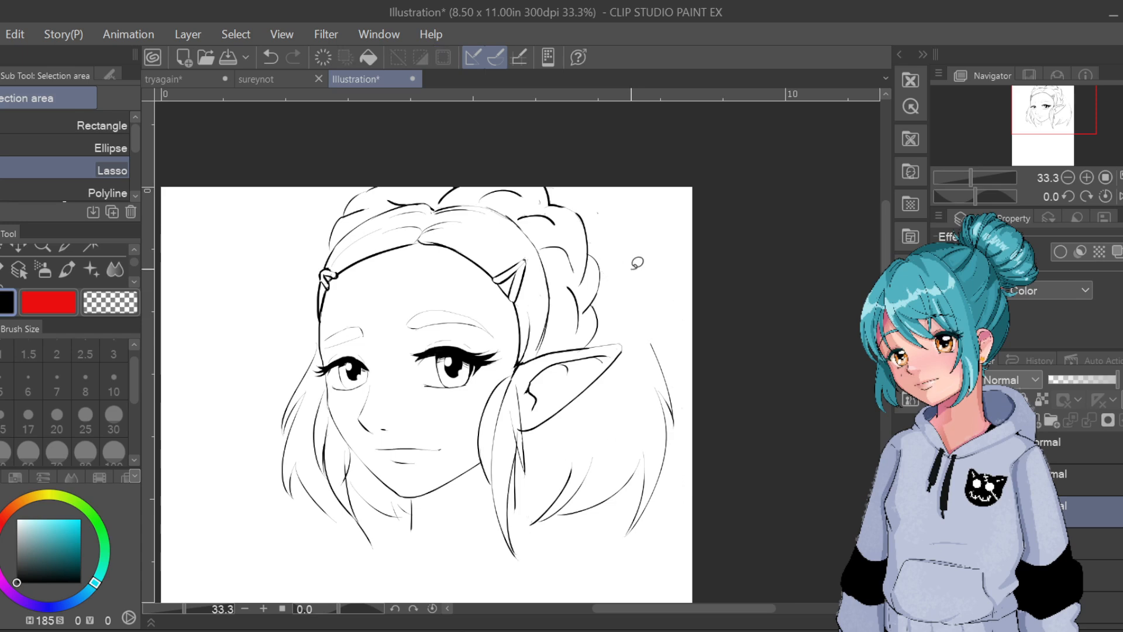
# Ink a new upper contour for the near-side loose hair, joining the braid's edge to the repositioned strands
pyautogui.press('p')
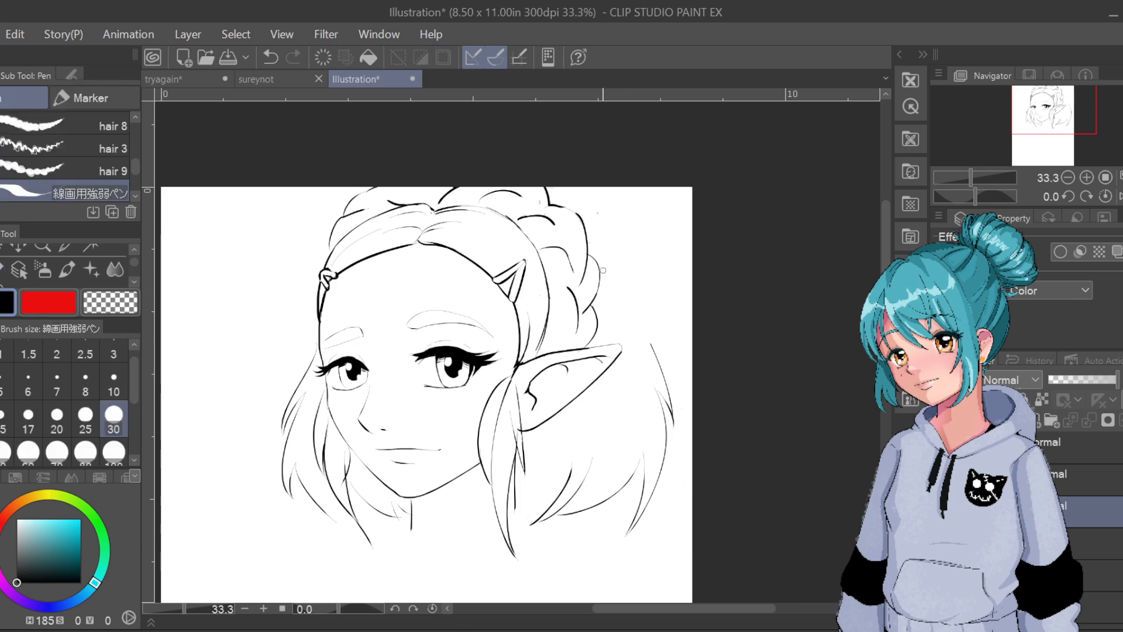
pyautogui.moveTo(651, 344)
pyautogui.mouseDown()
pyautogui.moveTo(626, 278)
pyautogui.moveTo(579, 216)
pyautogui.mouseUp()
pyautogui.hotkey('ctrl', 'z')
pyautogui.moveTo(584, 223); pyautogui.dragTo(636, 317)
pyautogui.moveTo(622, 275); pyautogui.dragTo(648, 329)
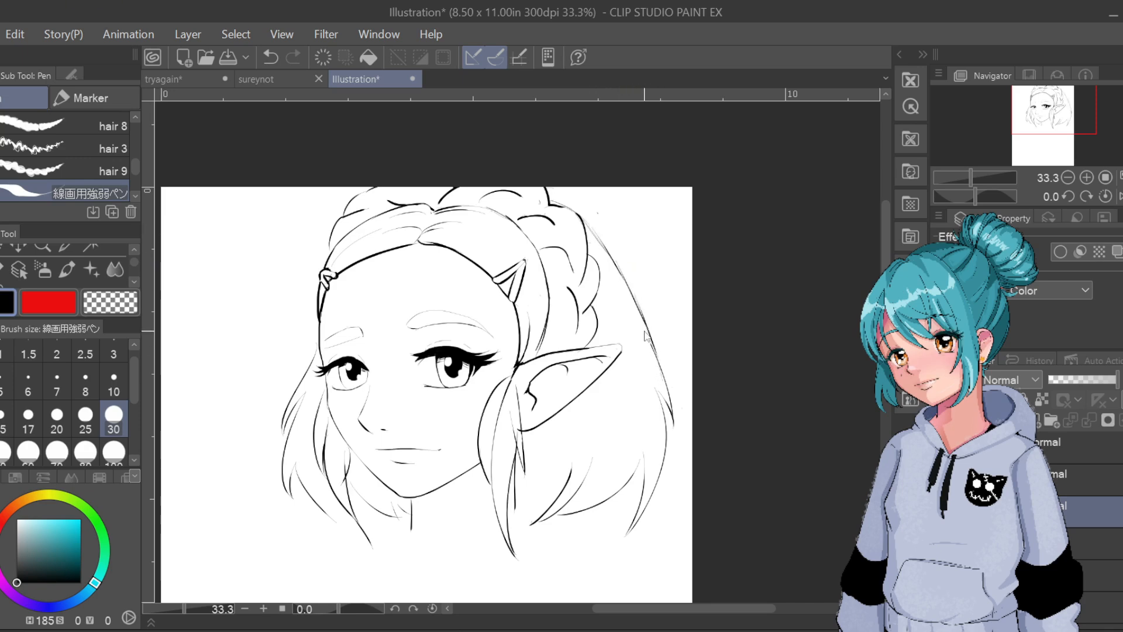
pyautogui.scroll(-1, 645, 334)
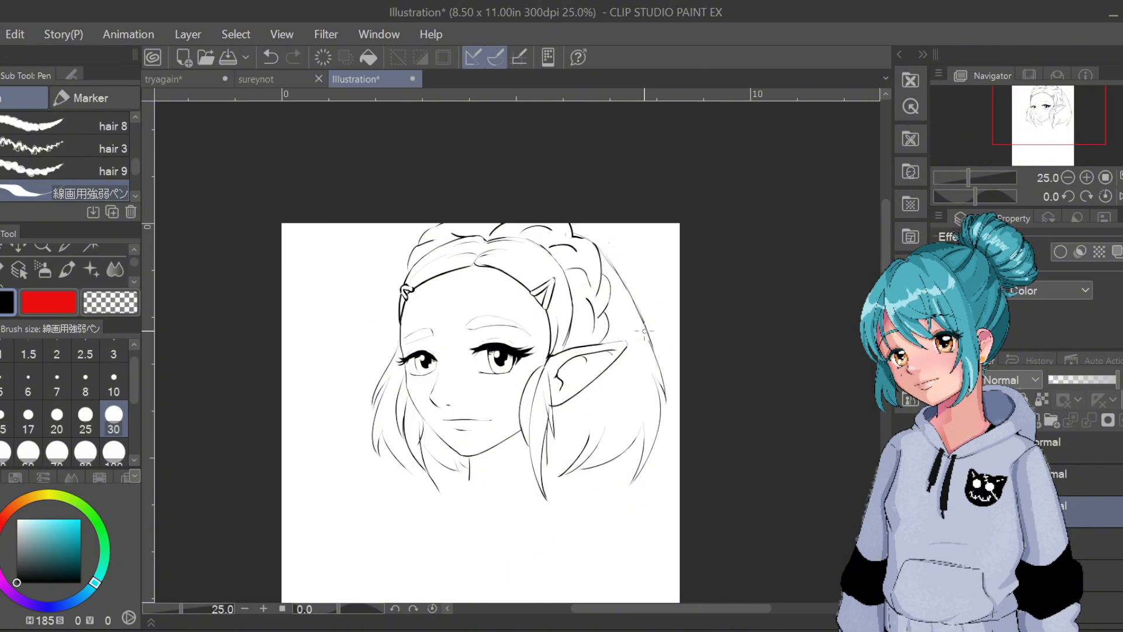
pyautogui.moveTo(710, 466); pyautogui.dragTo(654, 464)
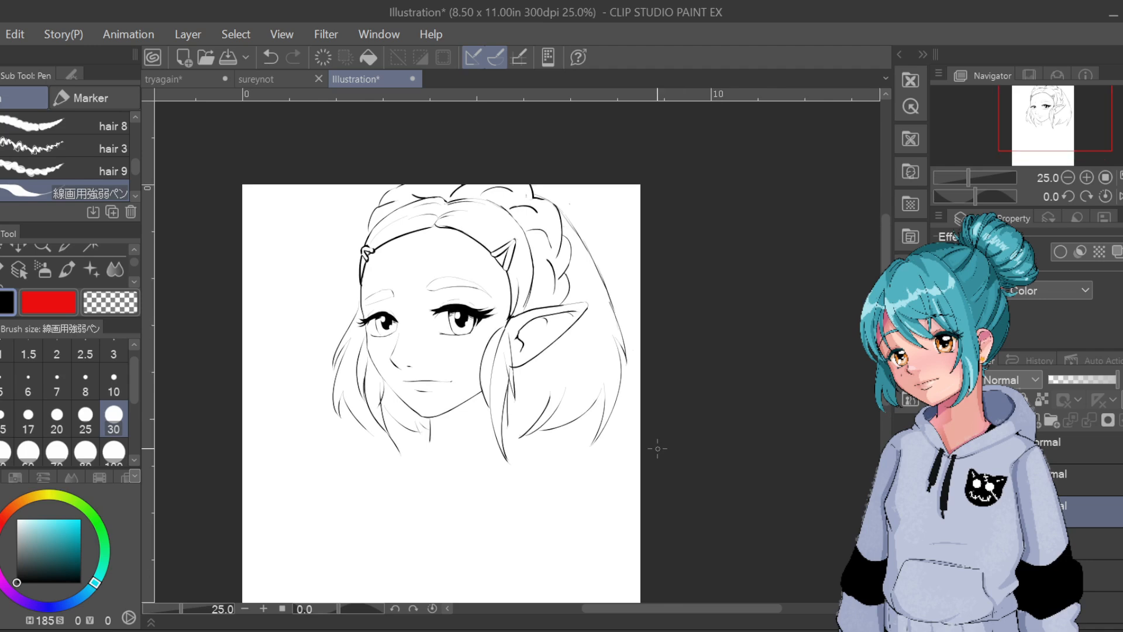
# Ink inner hair strands curving out from beneath the near-side ear, reworking the lower strokes
pyautogui.moveTo(513, 401)
pyautogui.mouseDown()
pyautogui.moveTo(505, 426)
pyautogui.moveTo(533, 365)
pyautogui.moveTo(506, 423)
pyautogui.moveTo(522, 391)
pyautogui.moveTo(510, 421)
pyautogui.moveTo(524, 416)
pyautogui.moveTo(549, 361)
pyautogui.moveTo(540, 407)
pyautogui.moveTo(506, 418)
pyautogui.moveTo(551, 362)
pyautogui.moveTo(553, 393)
pyautogui.moveTo(524, 417)
pyautogui.moveTo(566, 366)
pyautogui.moveTo(521, 415)
pyautogui.moveTo(552, 400)
pyautogui.mouseUp()
pyautogui.hotkey('ctrl', 'z')
pyautogui.hotkey('ctrl', 'z')
pyautogui.hotkey('ctrl', 'z')
pyautogui.hotkey('ctrl', 'z')
pyautogui.moveTo(538, 429); pyautogui.dragTo(564, 401)
pyautogui.moveTo(601, 484); pyautogui.dragTo(577, 472)
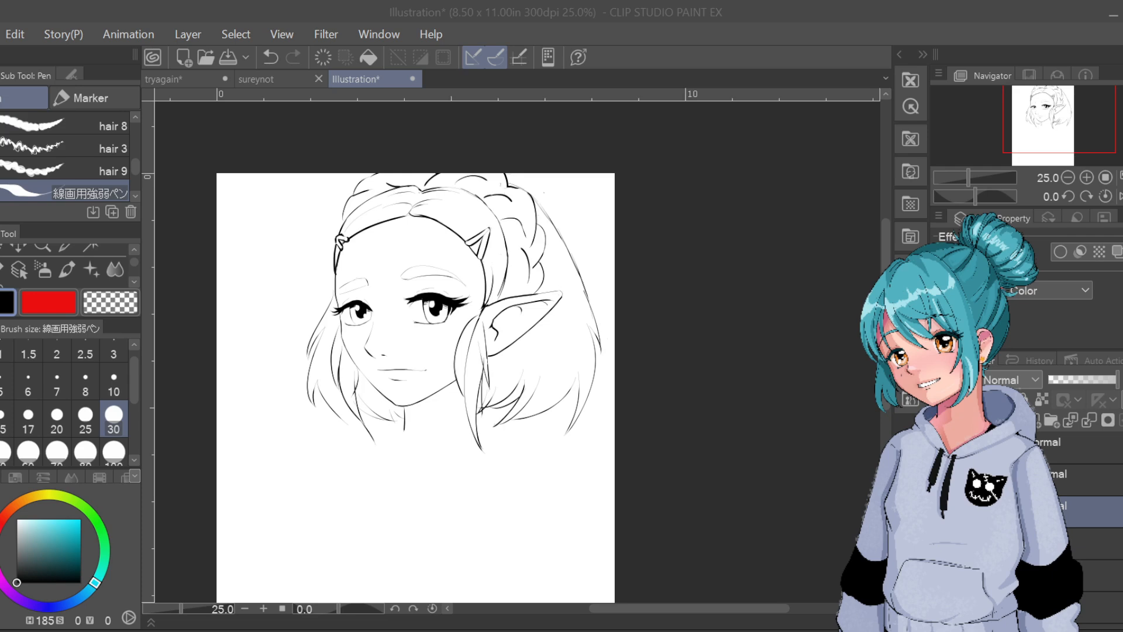
# Ink a small square stud on the lobe of the near-side ear
pyautogui.click(682, 46)
pyautogui.hotkey('ctrl', '+')
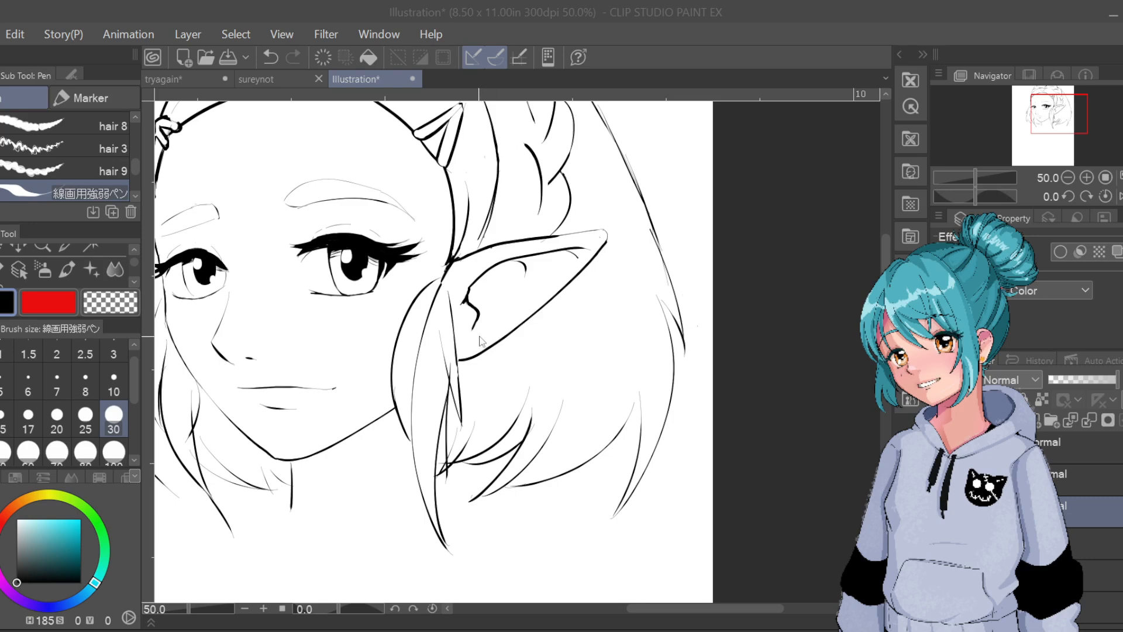
pyautogui.moveTo(483, 335); pyautogui.dragTo(484, 347)
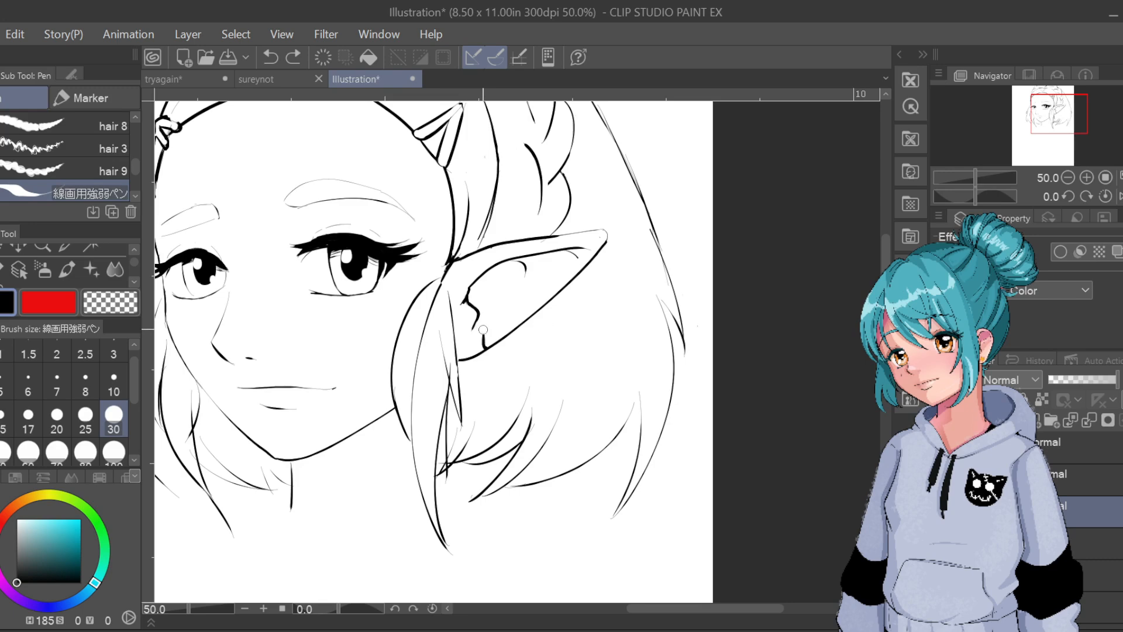
pyautogui.moveTo(484, 336)
pyautogui.mouseDown()
pyautogui.moveTo(493, 326)
pyautogui.moveTo(491, 340)
pyautogui.mouseUp()
# Ink the upper and outer curve of a large round earring hanging below the stud
pyautogui.moveTo(489, 359)
pyautogui.mouseDown()
pyautogui.moveTo(469, 426)
pyautogui.moveTo(493, 464)
pyautogui.mouseUp()
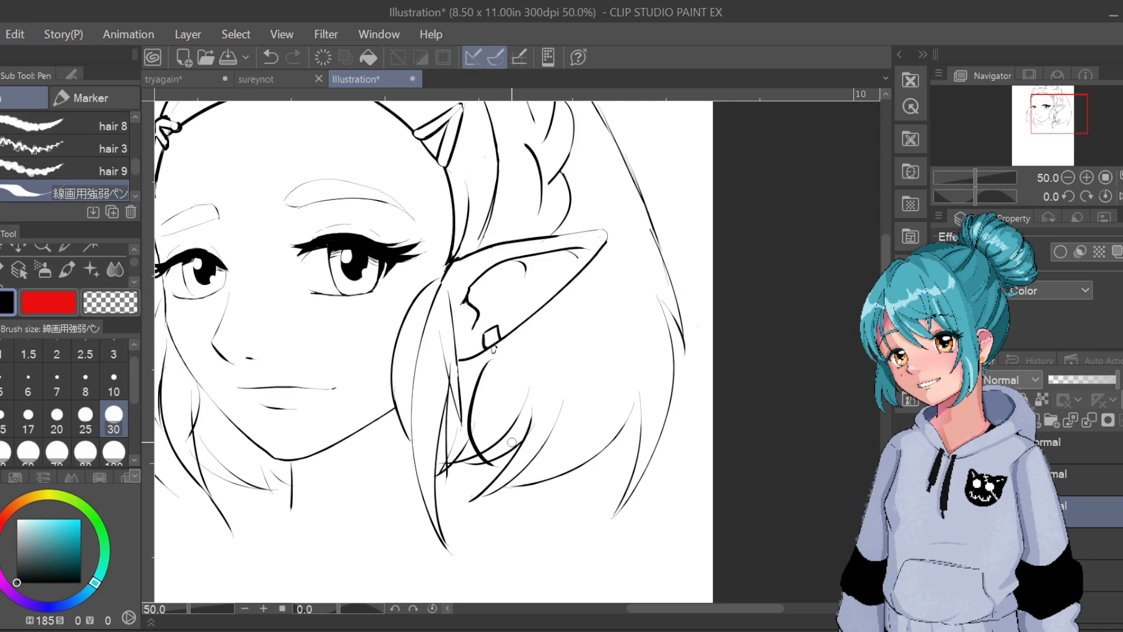
pyautogui.hotkey('ctrl', 'z')
pyautogui.hotkey('ctrl', 'z')
pyautogui.moveTo(494, 358)
pyautogui.mouseDown()
pyautogui.moveTo(472, 381)
pyautogui.moveTo(480, 463)
pyautogui.mouseUp()
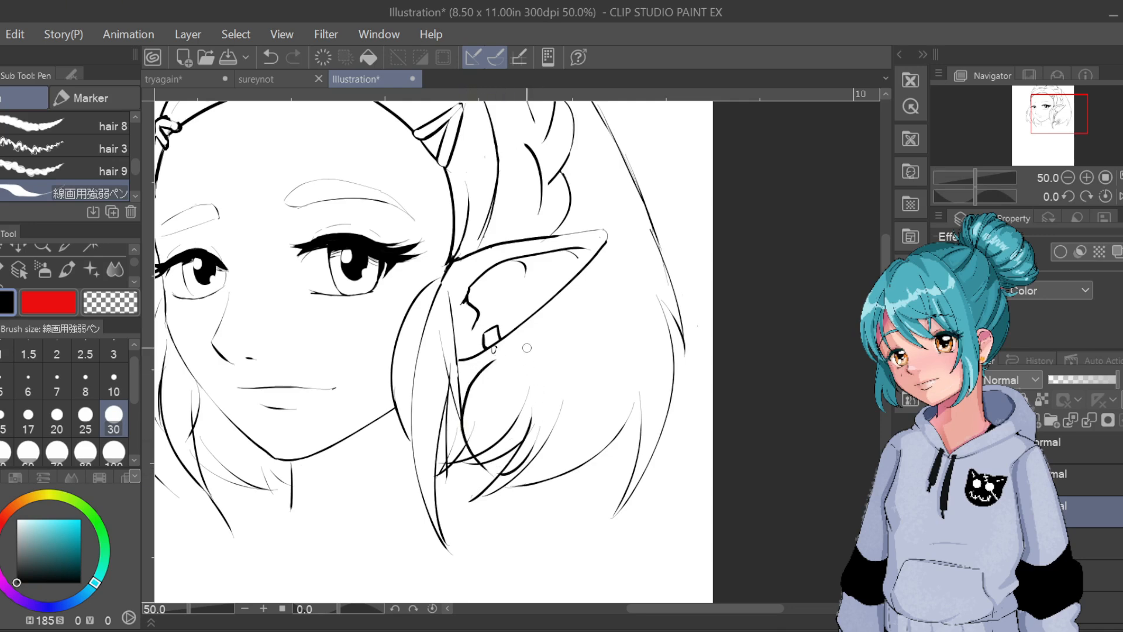
pyautogui.hotkey('ctrl', 'z')
pyautogui.moveTo(472, 367)
pyautogui.mouseDown()
pyautogui.moveTo(529, 352)
pyautogui.moveTo(547, 367)
pyautogui.moveTo(559, 408)
pyautogui.mouseUp()
pyautogui.hotkey('ctrl', 'z')
pyautogui.moveTo(530, 350); pyautogui.dragTo(566, 416)
pyautogui.hotkey('ctrl', 'z')
pyautogui.moveTo(530, 352); pyautogui.dragTo(556, 423)
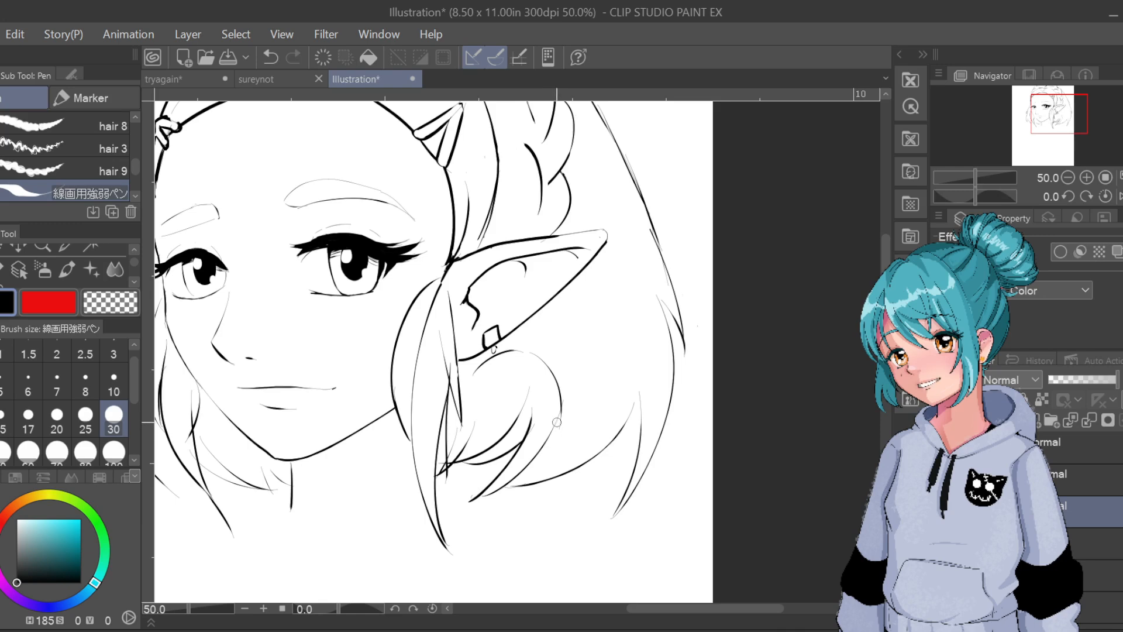
# Ink the inner side of the round earring, bringing both sides down toward its base
pyautogui.moveTo(475, 373); pyautogui.dragTo(485, 442)
pyautogui.hotkey('ctrl', 'z')
pyautogui.moveTo(480, 367); pyautogui.dragTo(501, 476)
pyautogui.hotkey('ctrl', 'z')
pyautogui.moveTo(474, 374); pyautogui.dragTo(485, 481)
pyautogui.hotkey('ctrl', 'z')
pyautogui.moveTo(473, 369)
pyautogui.mouseDown()
pyautogui.moveTo(468, 388)
pyautogui.moveTo(493, 471)
pyautogui.moveTo(519, 474)
pyautogui.moveTo(556, 422)
pyautogui.mouseUp()
pyautogui.hotkey('ctrl', 'z')
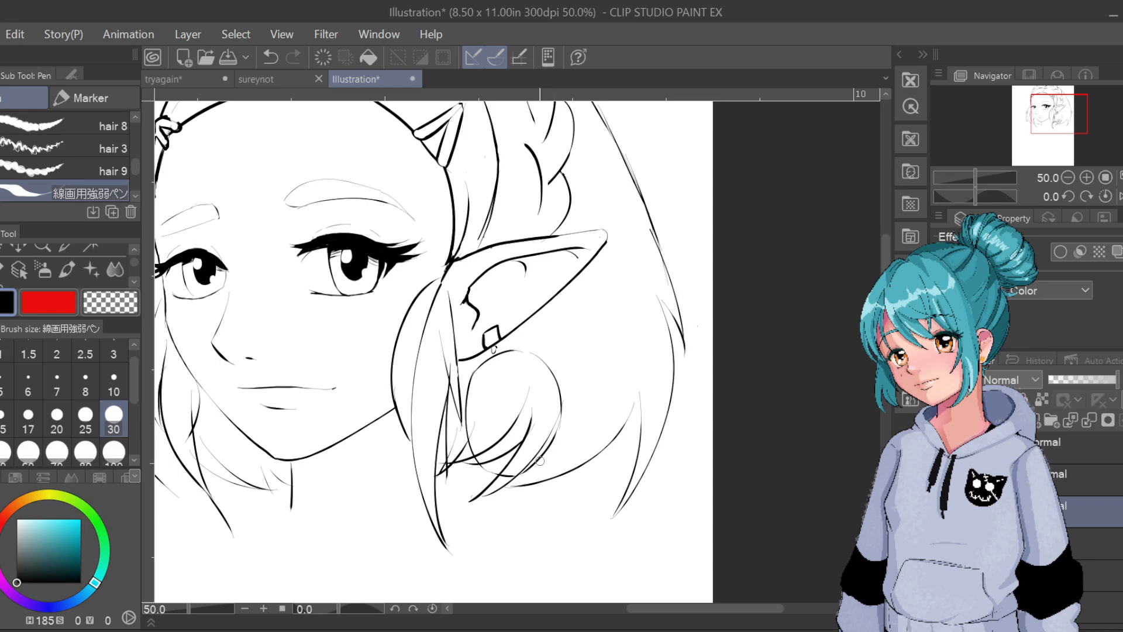
pyautogui.hotkey('ctrl', 'z')
pyautogui.moveTo(525, 477)
pyautogui.mouseDown()
pyautogui.moveTo(545, 457)
pyautogui.moveTo(559, 417)
pyautogui.mouseUp()
pyautogui.hotkey('ctrl', 'z')
pyautogui.moveTo(521, 474); pyautogui.dragTo(540, 464)
pyautogui.hotkey('ctrl', 'z')
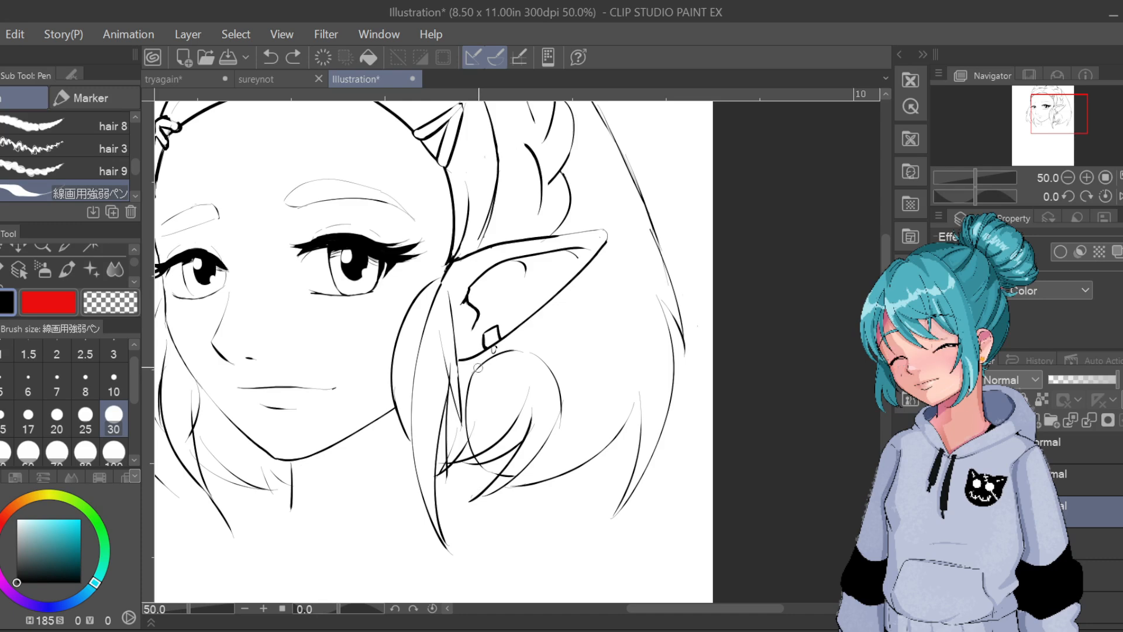
pyautogui.moveTo(471, 386); pyautogui.dragTo(475, 372)
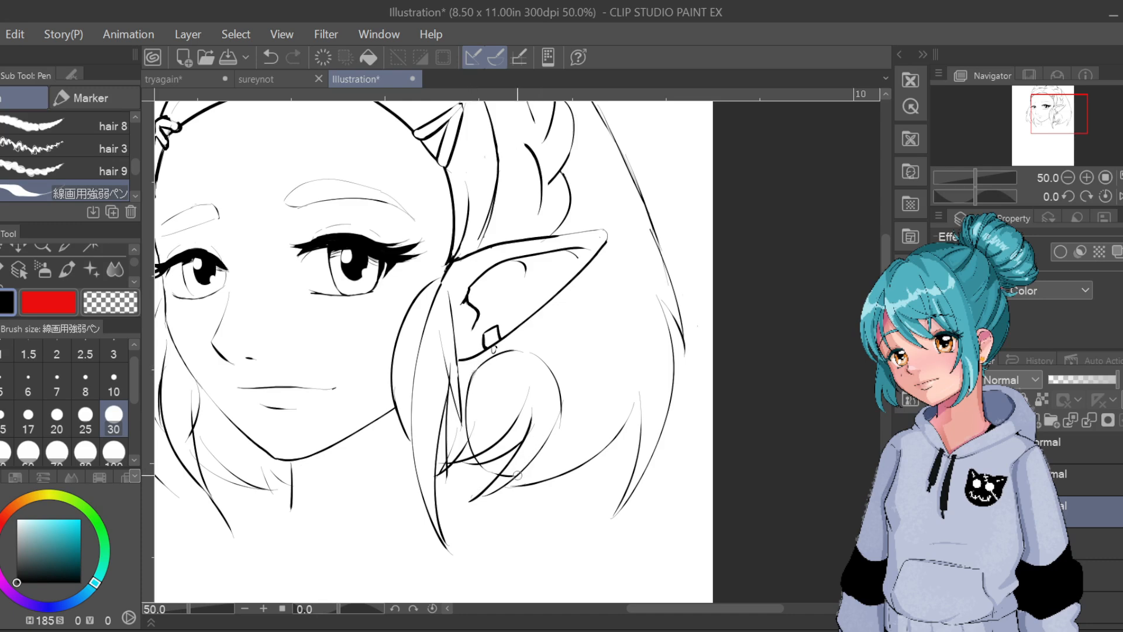
# Close the base of the round earring and add a curved rim line across its lower end
pyautogui.moveTo(522, 474); pyautogui.dragTo(554, 430)
pyautogui.moveTo(516, 477)
pyautogui.mouseDown()
pyautogui.moveTo(543, 456)
pyautogui.moveTo(562, 405)
pyautogui.mouseUp()
pyautogui.moveTo(512, 480)
pyautogui.mouseDown()
pyautogui.moveTo(539, 467)
pyautogui.moveTo(564, 422)
pyautogui.mouseUp()
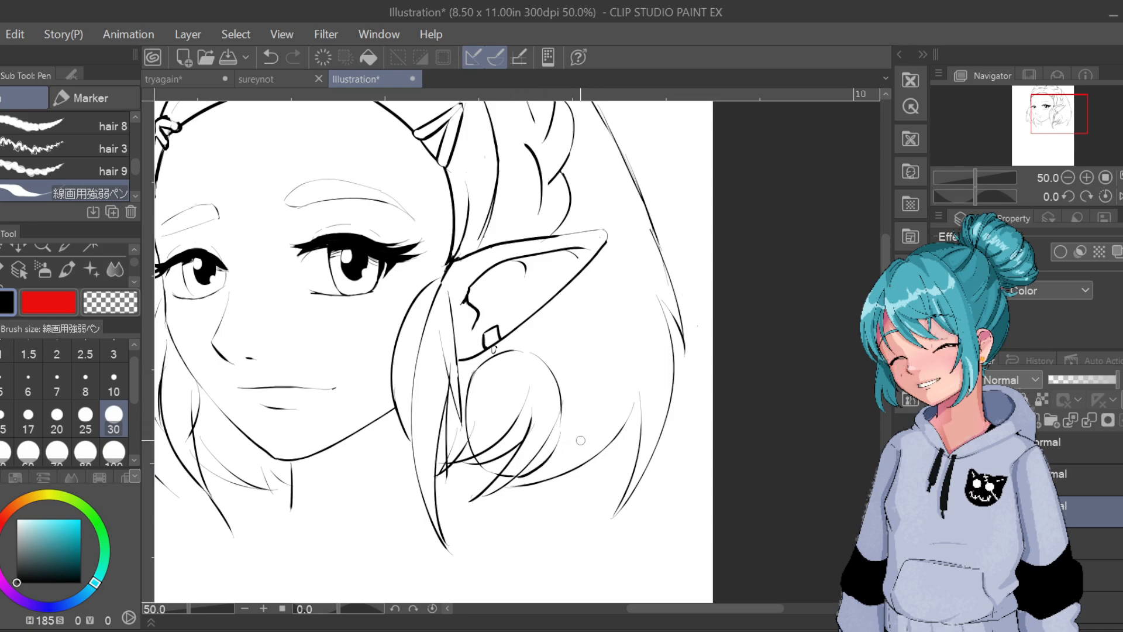
pyautogui.moveTo(568, 504); pyautogui.dragTo(561, 441)
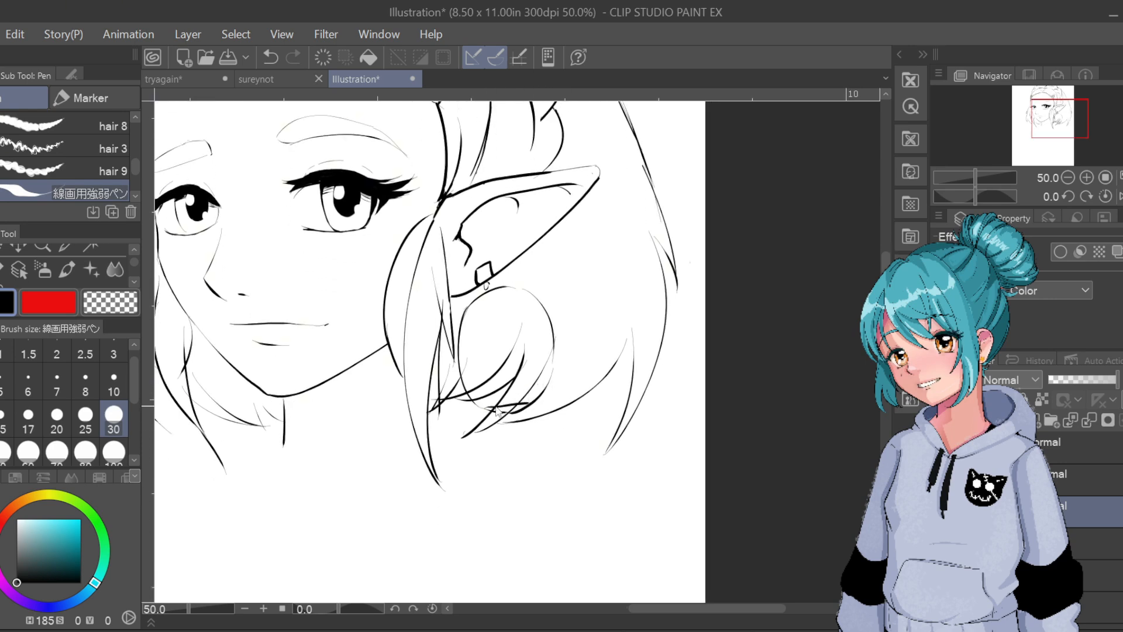
pyautogui.hotkey('ctrl', 'z')
pyautogui.moveTo(487, 409); pyautogui.dragTo(533, 398)
pyautogui.hotkey('ctrl', 'z')
# Ink the inner side and lower edge of a tassel hanging from the round earring
pyautogui.moveTo(508, 422); pyautogui.dragTo(497, 467)
pyautogui.hotkey('ctrl', 'z')
pyautogui.moveTo(507, 414)
pyautogui.mouseDown()
pyautogui.moveTo(499, 489)
pyautogui.moveTo(512, 459)
pyautogui.mouseUp()
pyautogui.hotkey('ctrl', 'z')
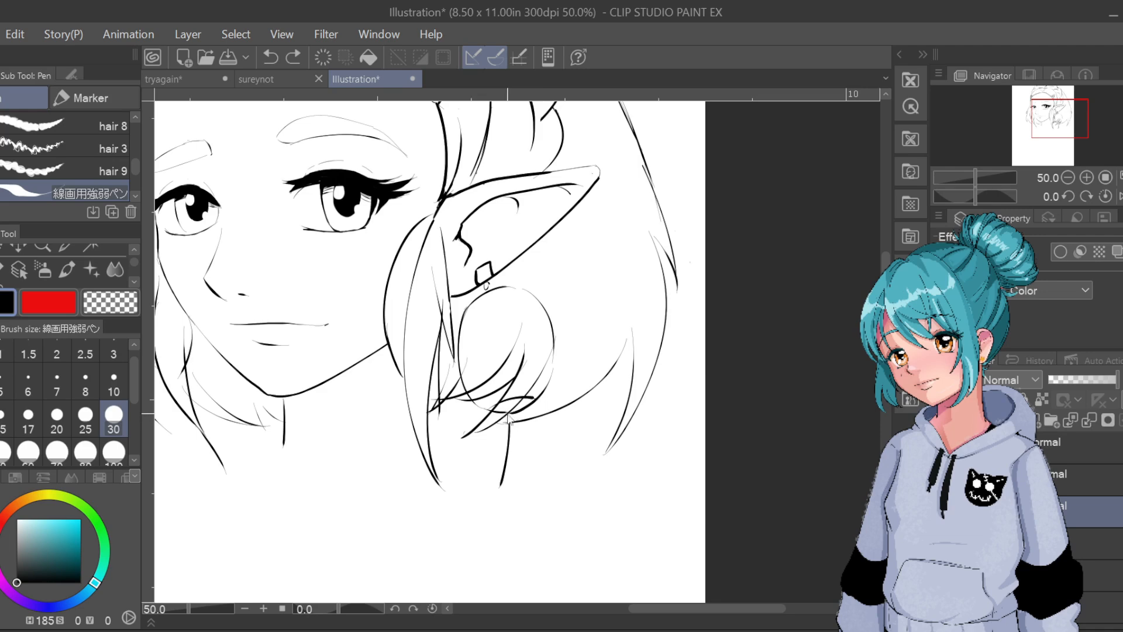
pyautogui.hotkey('ctrl', 'z')
pyautogui.moveTo(507, 416)
pyautogui.mouseDown()
pyautogui.moveTo(514, 509)
pyautogui.moveTo(514, 455)
pyautogui.mouseUp()
pyautogui.hotkey('ctrl', 'z')
pyautogui.moveTo(511, 509); pyautogui.dragTo(510, 451)
pyautogui.hotkey('ctrl', 'z')
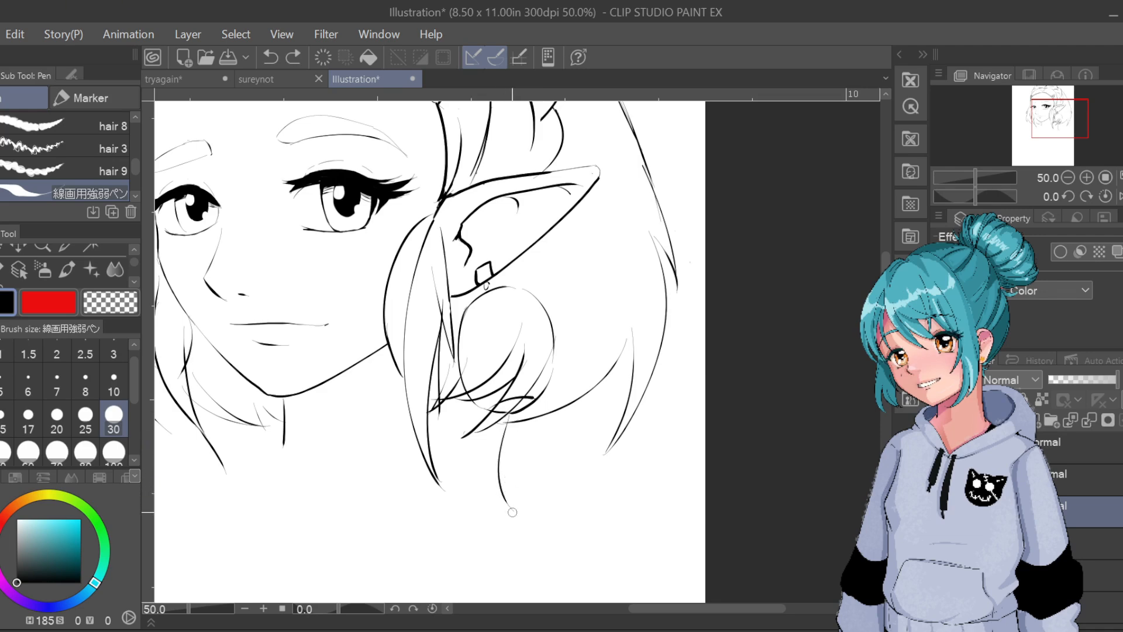
pyautogui.moveTo(512, 508); pyautogui.dragTo(530, 500)
# Ink the outer side of the tassel, flaring out from the base of the earring
pyautogui.moveTo(509, 415); pyautogui.dragTo(528, 477)
pyautogui.hotkey('ctrl', 'z')
pyautogui.moveTo(509, 414); pyautogui.dragTo(538, 503)
pyautogui.hotkey('ctrl', 'z')
pyautogui.moveTo(510, 414); pyautogui.dragTo(536, 499)
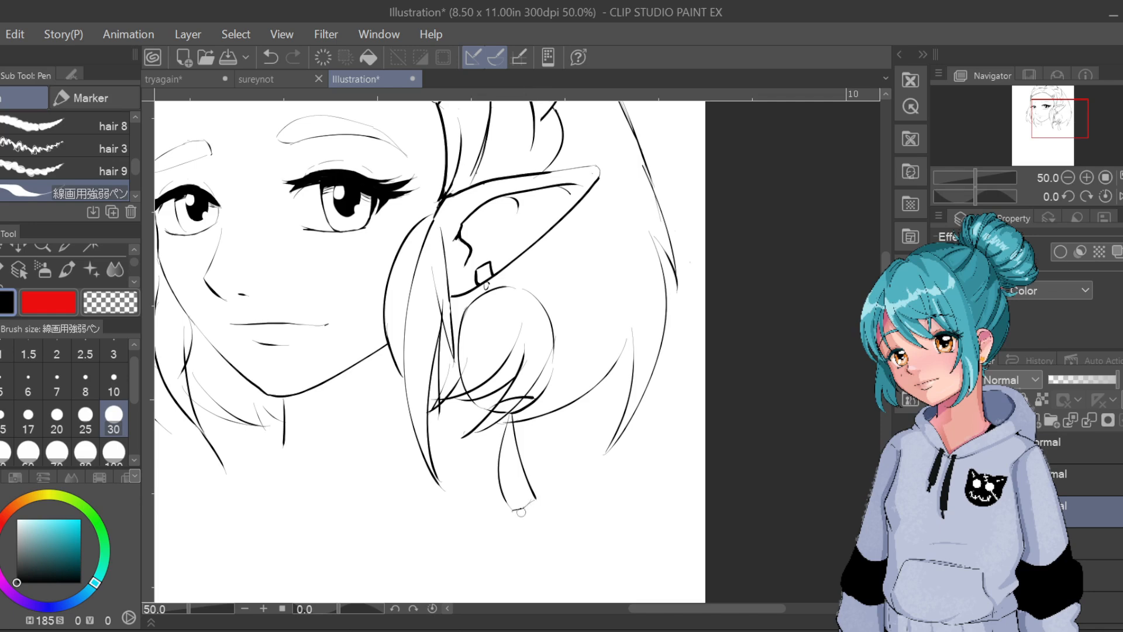
# Finish the tassel's lower end and add fine fold lines inside it
pyautogui.hotkey('ctrl', 'z')
pyautogui.moveTo(531, 500); pyautogui.dragTo(539, 486)
pyautogui.moveTo(510, 490); pyautogui.dragTo(519, 501)
pyautogui.hotkey('ctrl', 'z')
pyautogui.moveTo(503, 441); pyautogui.dragTo(508, 486)
pyautogui.hotkey('ctrl', 'z')
pyautogui.hotkey('ctrl', 'y')
# Erase the hair strands crossing the inside of the round earring on the hair layer with brush size 100
pyautogui.click(1096, 543)
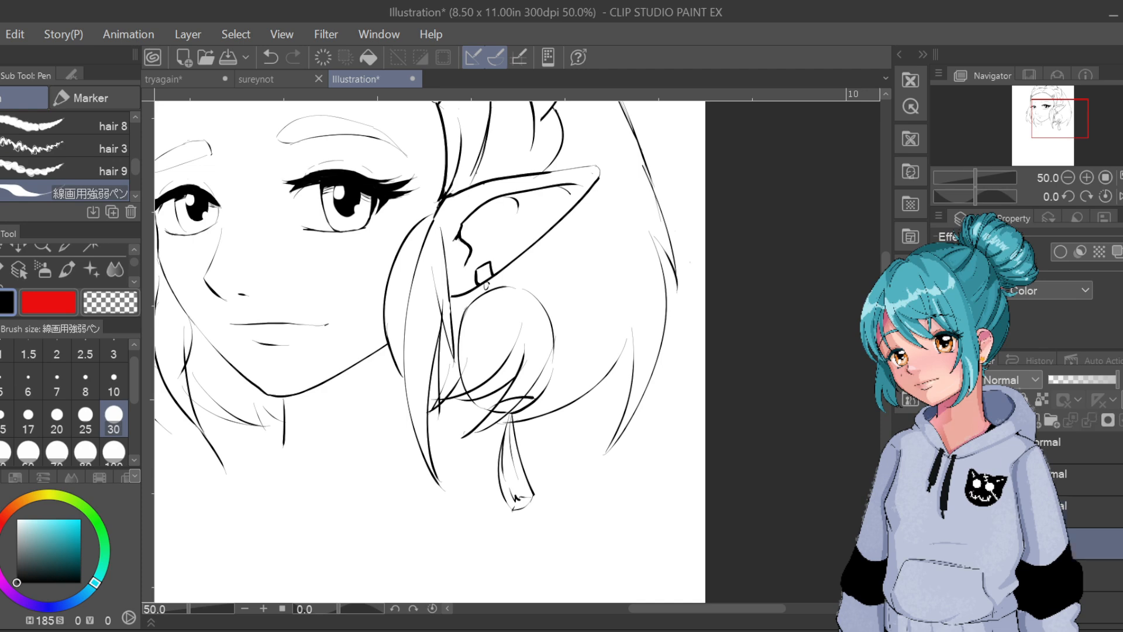
pyautogui.click(112, 449)
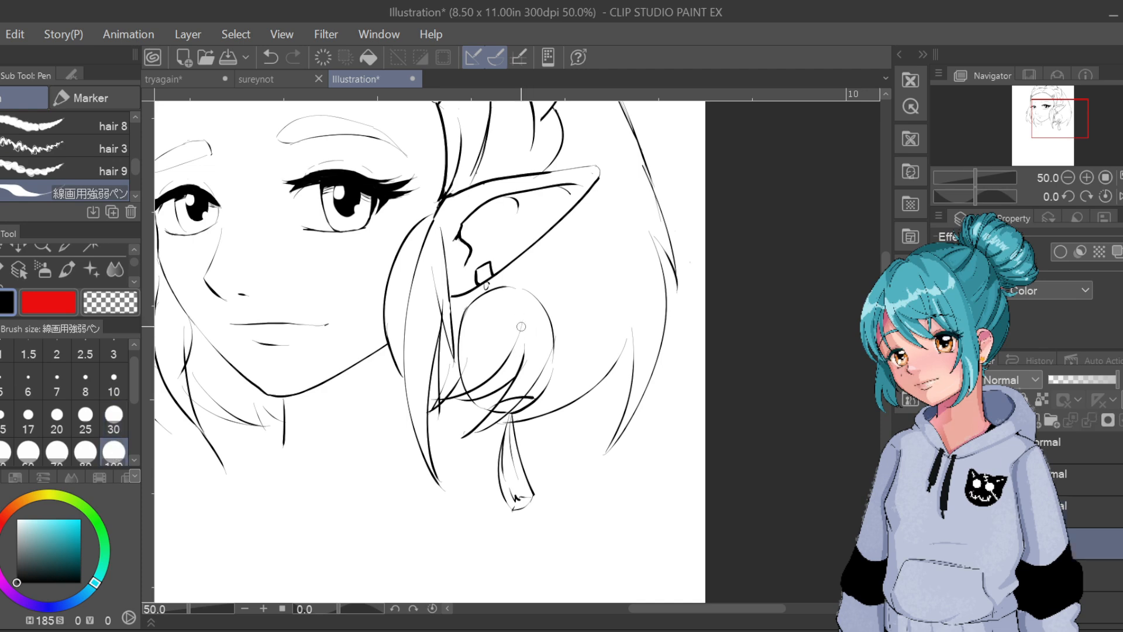
pyautogui.moveTo(521, 326)
pyautogui.mouseDown()
pyautogui.moveTo(470, 390)
pyautogui.moveTo(523, 362)
pyautogui.moveTo(484, 400)
pyautogui.moveTo(513, 387)
pyautogui.moveTo(476, 400)
pyautogui.mouseUp()
pyautogui.moveTo(521, 347)
pyautogui.mouseDown()
pyautogui.moveTo(496, 407)
pyautogui.moveTo(534, 374)
pyautogui.moveTo(512, 406)
pyautogui.mouseUp()
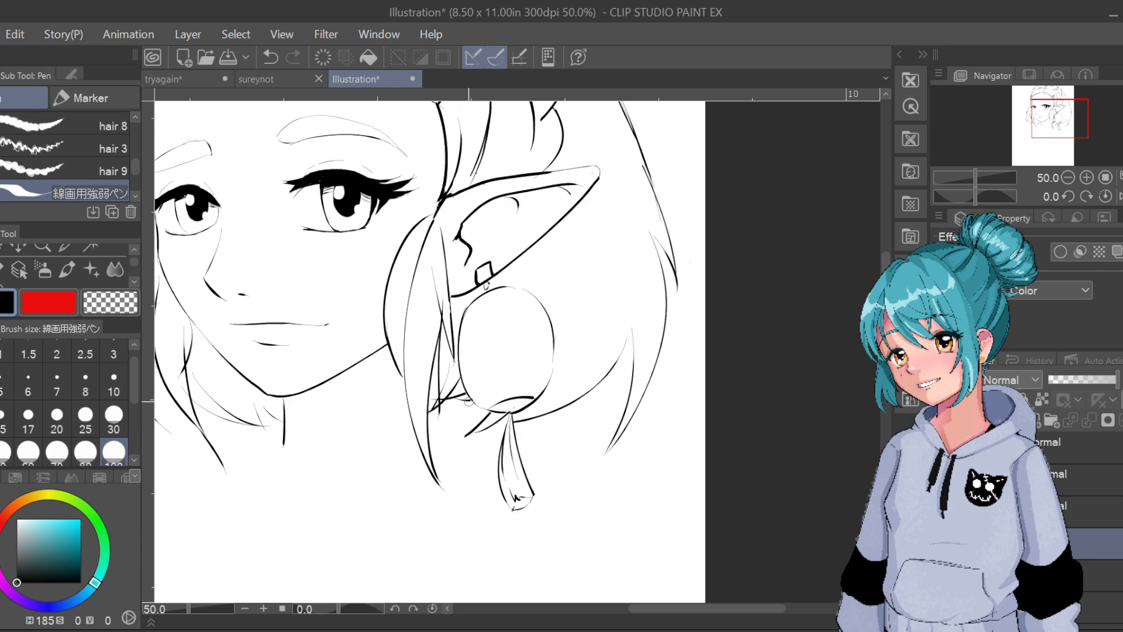
# Return to the earring layer and ink a diamond in the middle of the ball with brush size 30
pyautogui.click(1029, 511)
pyautogui.click(1029, 479)
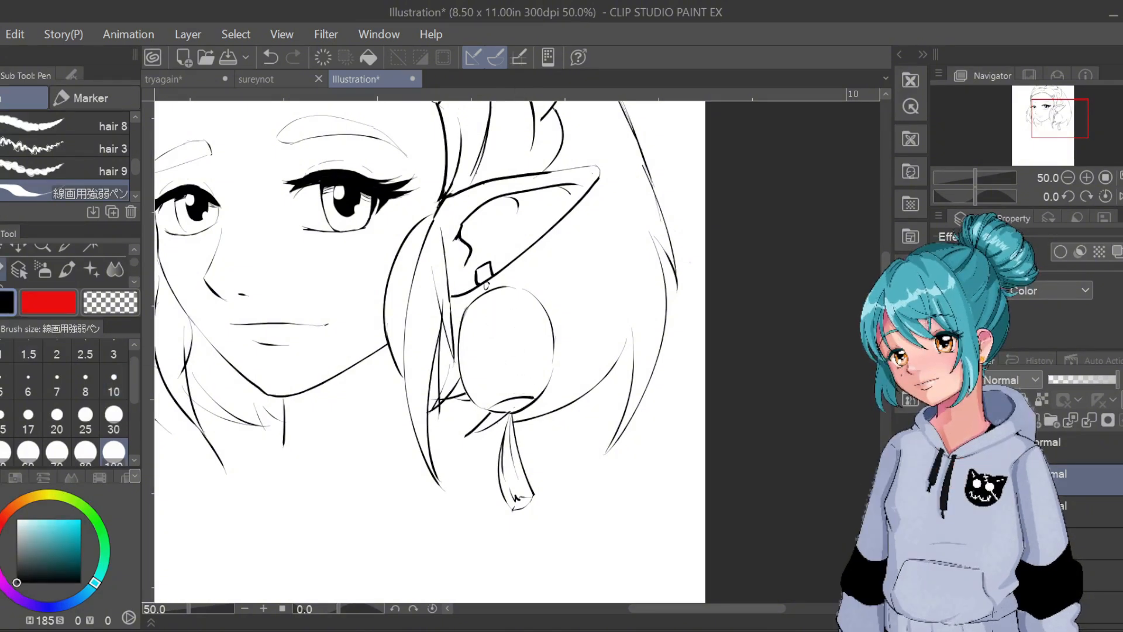
pyautogui.click(114, 417)
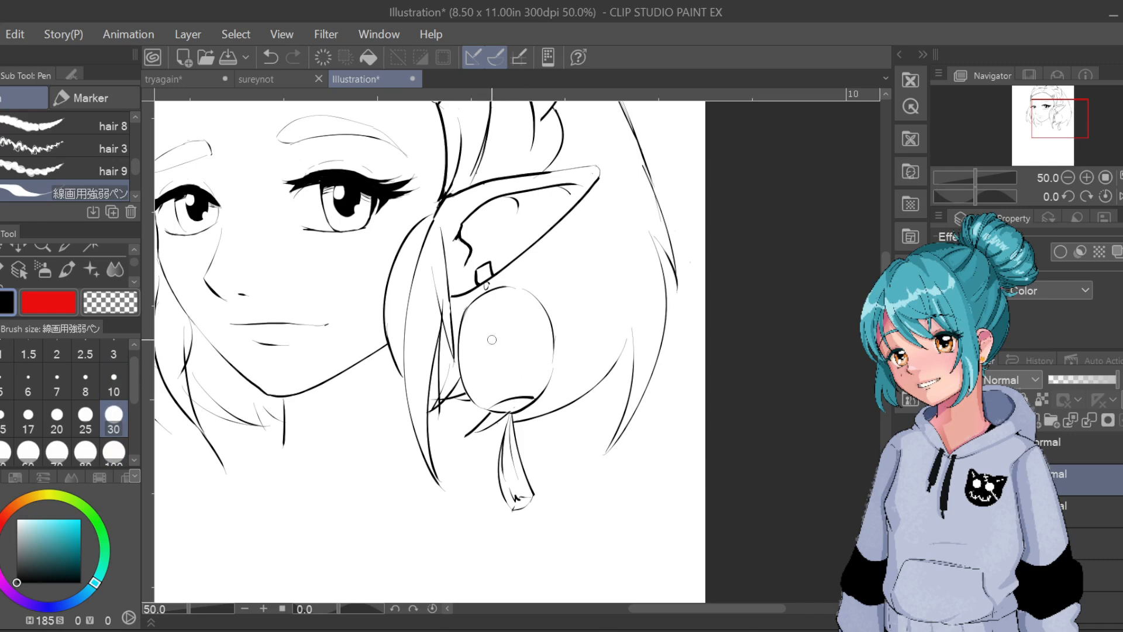
pyautogui.moveTo(497, 334)
pyautogui.mouseDown()
pyautogui.moveTo(513, 365)
pyautogui.moveTo(514, 314)
pyautogui.moveTo(517, 338)
pyautogui.mouseUp()
pyautogui.hotkey('ctrl', 'z')
pyautogui.hotkey('ctrl', 'z')
pyautogui.moveTo(504, 330)
pyautogui.mouseDown()
pyautogui.moveTo(511, 369)
pyautogui.moveTo(520, 341)
pyautogui.mouseUp()
pyautogui.moveTo(515, 338)
pyautogui.mouseDown()
pyautogui.moveTo(532, 323)
pyautogui.moveTo(547, 333)
pyautogui.moveTo(539, 356)
pyautogui.moveTo(552, 331)
pyautogui.mouseUp()
pyautogui.hotkey('ctrl', 'z')
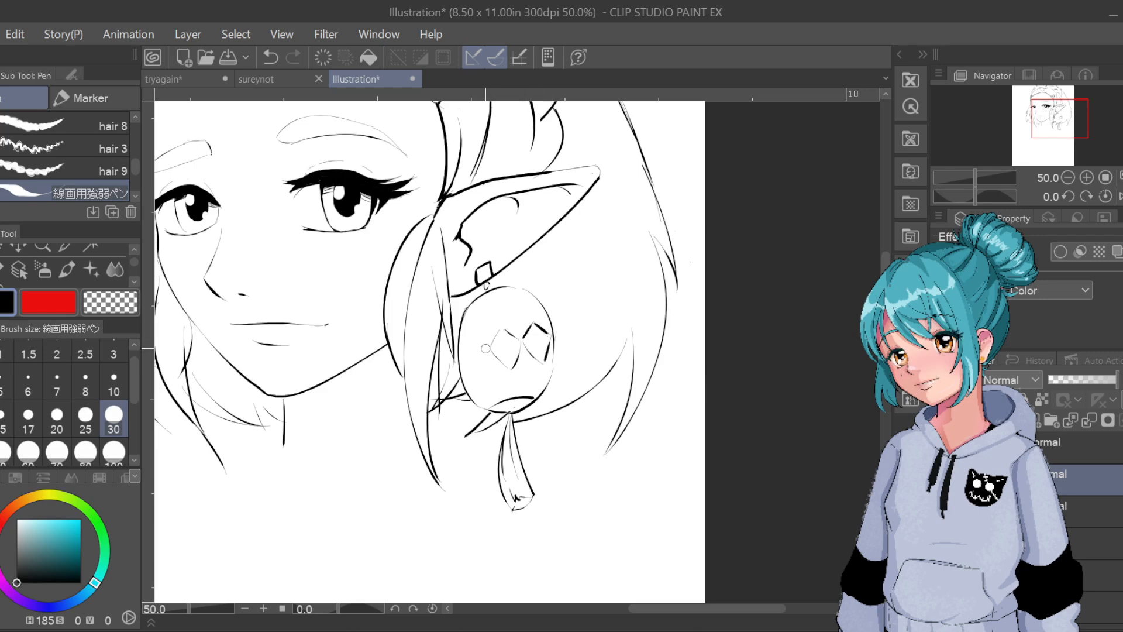
pyautogui.moveTo(484, 348)
pyautogui.mouseDown()
pyautogui.moveTo(472, 341)
pyautogui.moveTo(461, 354)
pyautogui.moveTo(477, 372)
pyautogui.moveTo(485, 343)
pyautogui.mouseUp()
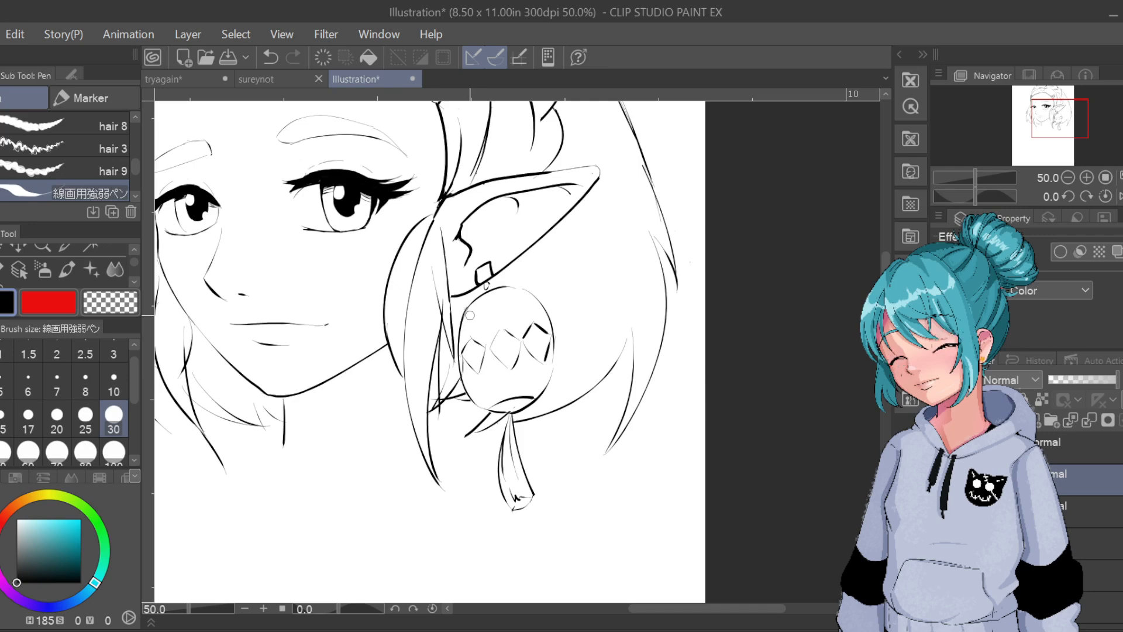
pyautogui.hotkey('ctrl', 'z')
pyautogui.hotkey('ctrl', 'z')
pyautogui.hotkey('ctrl', 'z')
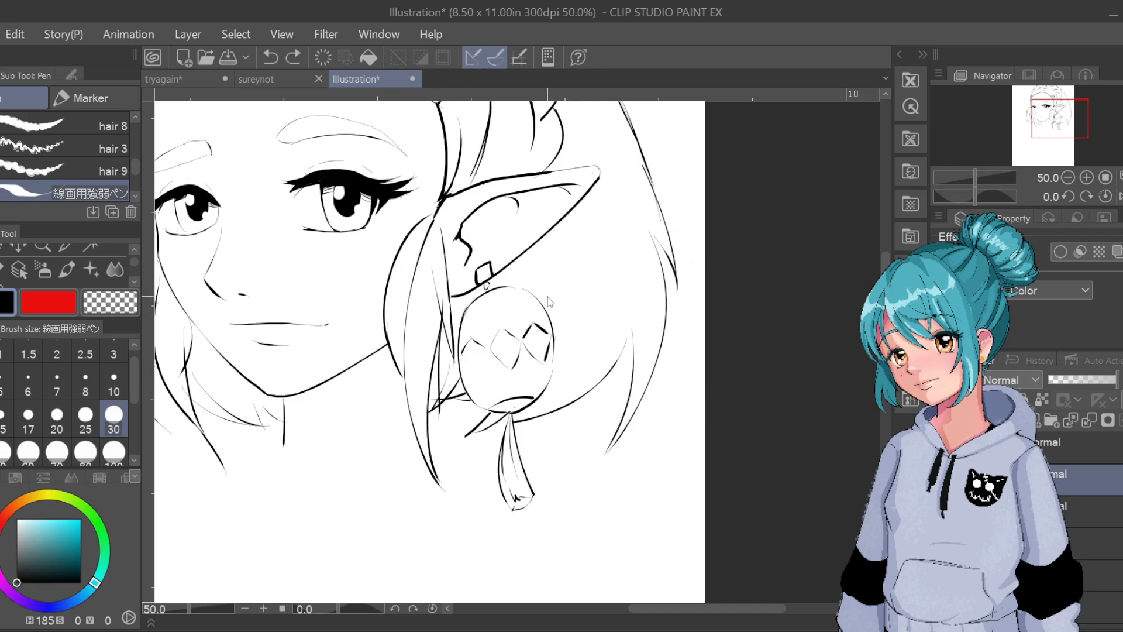
pyautogui.hotkey('ctrl', 'z')
pyautogui.hotkey('ctrl', 'z')
pyautogui.hotkey('ctrl', 'z')
pyautogui.hotkey('ctrl', 'z')
pyautogui.hotkey('ctrl', 'z')
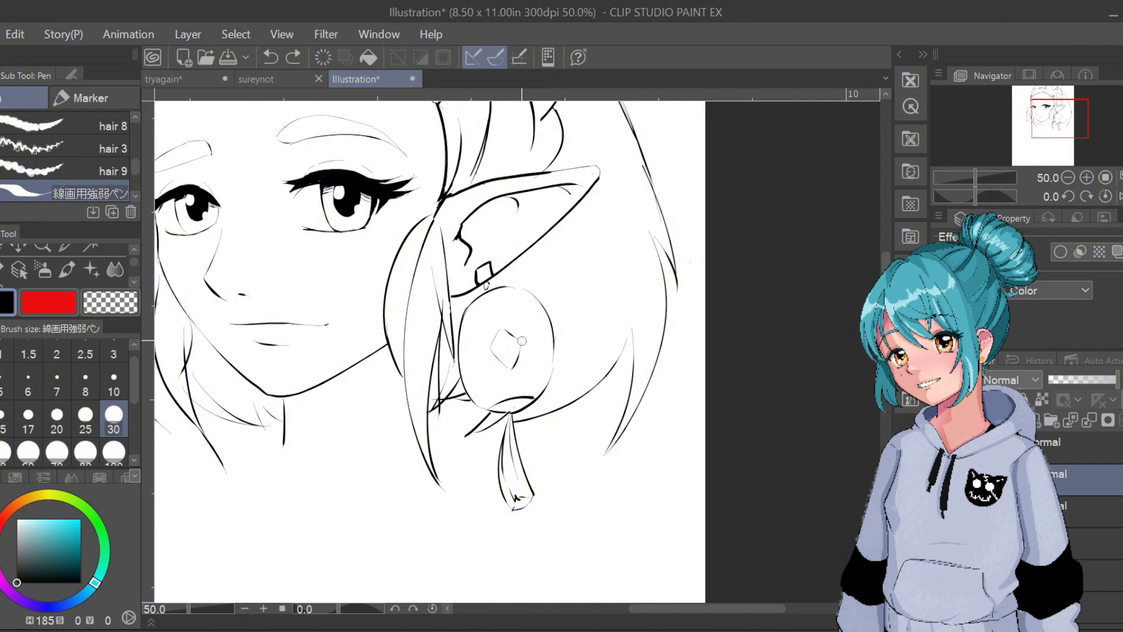
# Ink thin diamonds on both sides of the central one to form a row across the earring
pyautogui.moveTo(517, 338)
pyautogui.mouseDown()
pyautogui.moveTo(535, 321)
pyautogui.moveTo(548, 331)
pyautogui.moveTo(523, 343)
pyautogui.moveTo(545, 364)
pyautogui.moveTo(526, 346)
pyautogui.moveTo(543, 362)
pyautogui.moveTo(552, 332)
pyautogui.mouseUp()
pyautogui.hotkey('ctrl', 'z')
pyautogui.hotkey('ctrl', 'z')
pyautogui.moveTo(490, 349)
pyautogui.mouseDown()
pyautogui.moveTo(460, 357)
pyautogui.moveTo(472, 335)
pyautogui.moveTo(462, 355)
pyautogui.moveTo(479, 373)
pyautogui.moveTo(492, 318)
pyautogui.moveTo(476, 375)
pyautogui.mouseUp()
pyautogui.hotkey('ctrl', 'z')
pyautogui.hotkey('ctrl', 'z')
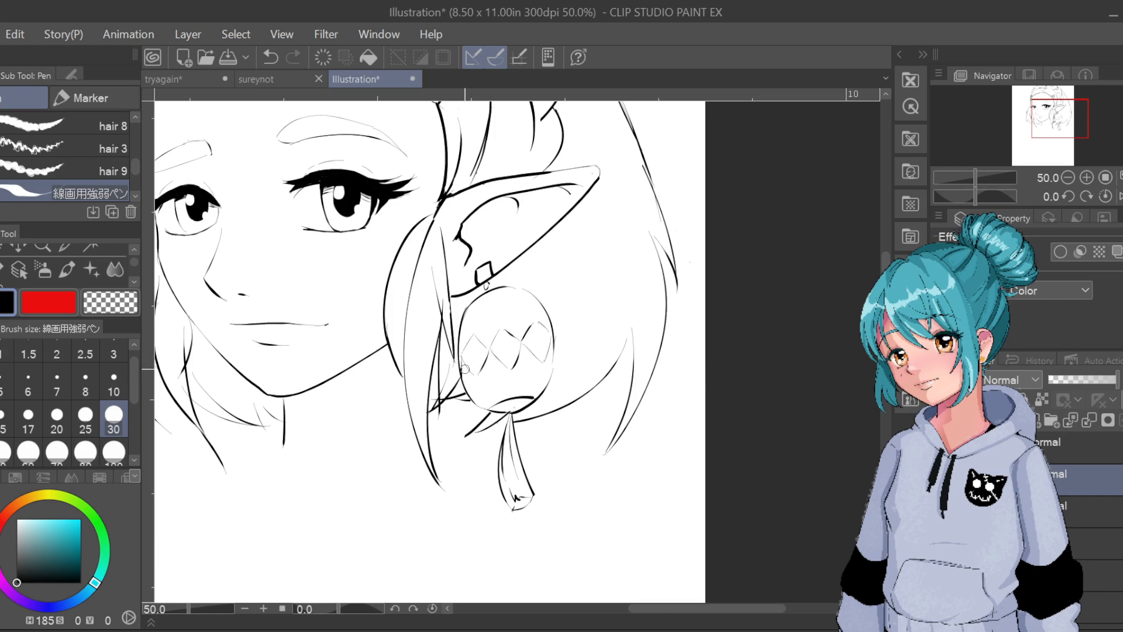
# Extend the diamond lattice above and below the row until it covers the whole round earring
pyautogui.moveTo(460, 353); pyautogui.dragTo(458, 345)
pyautogui.hotkey('ctrl', 'z')
pyautogui.moveTo(473, 334)
pyautogui.mouseDown()
pyautogui.moveTo(485, 301)
pyautogui.moveTo(495, 318)
pyautogui.mouseUp()
pyautogui.hotkey('ctrl', 'z')
pyautogui.moveTo(514, 294); pyautogui.dragTo(531, 315)
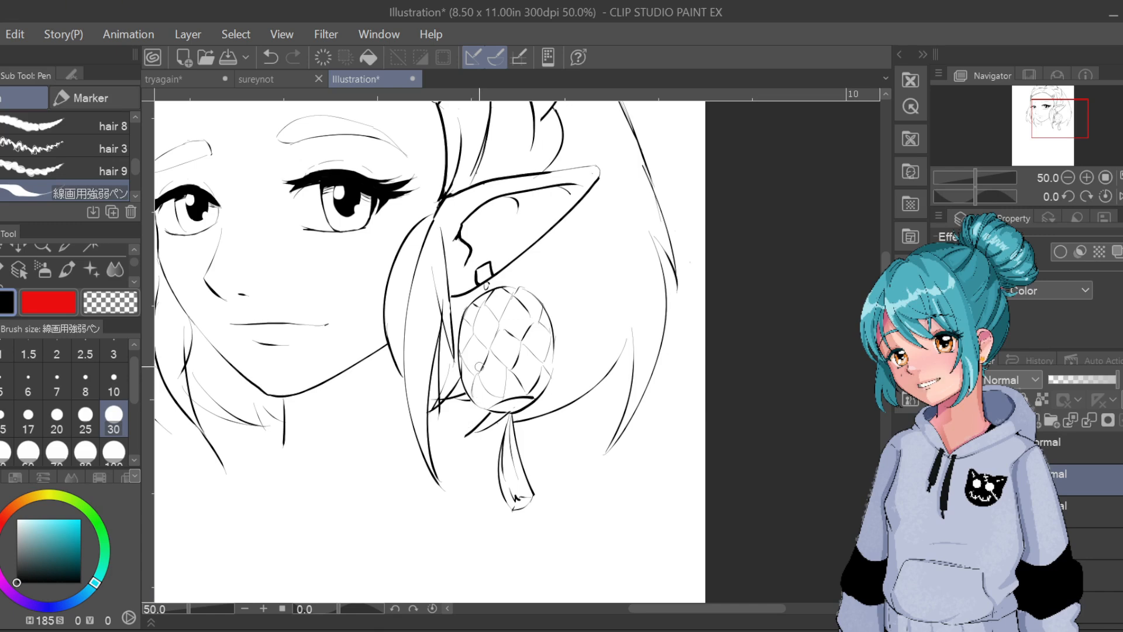
# Ink the partly hidden far-side earring and its tassel behind the sidelock hair
pyautogui.scroll(-1, 480, 372)
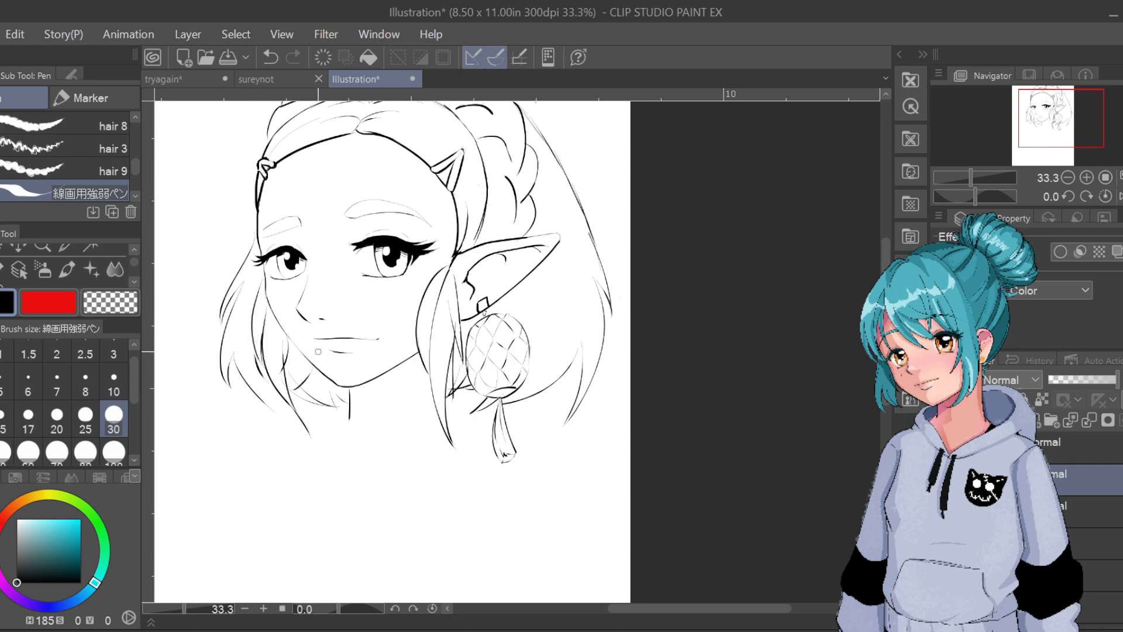
pyautogui.moveTo(279, 393)
pyautogui.mouseDown()
pyautogui.moveTo(270, 431)
pyautogui.moveTo(284, 451)
pyautogui.moveTo(290, 396)
pyautogui.mouseUp()
pyautogui.hotkey('ctrl', 'z')
pyautogui.moveTo(285, 439); pyautogui.dragTo(284, 445)
pyautogui.hotkey('ctrl', 'z')
pyautogui.hotkey('ctrl', 'z')
pyautogui.moveTo(282, 441); pyautogui.dragTo(289, 393)
pyautogui.hotkey('ctrl', 'z')
pyautogui.moveTo(276, 435)
pyautogui.mouseDown()
pyautogui.moveTo(285, 388)
pyautogui.moveTo(279, 438)
pyautogui.mouseUp()
pyautogui.hotkey('ctrl', 'z')
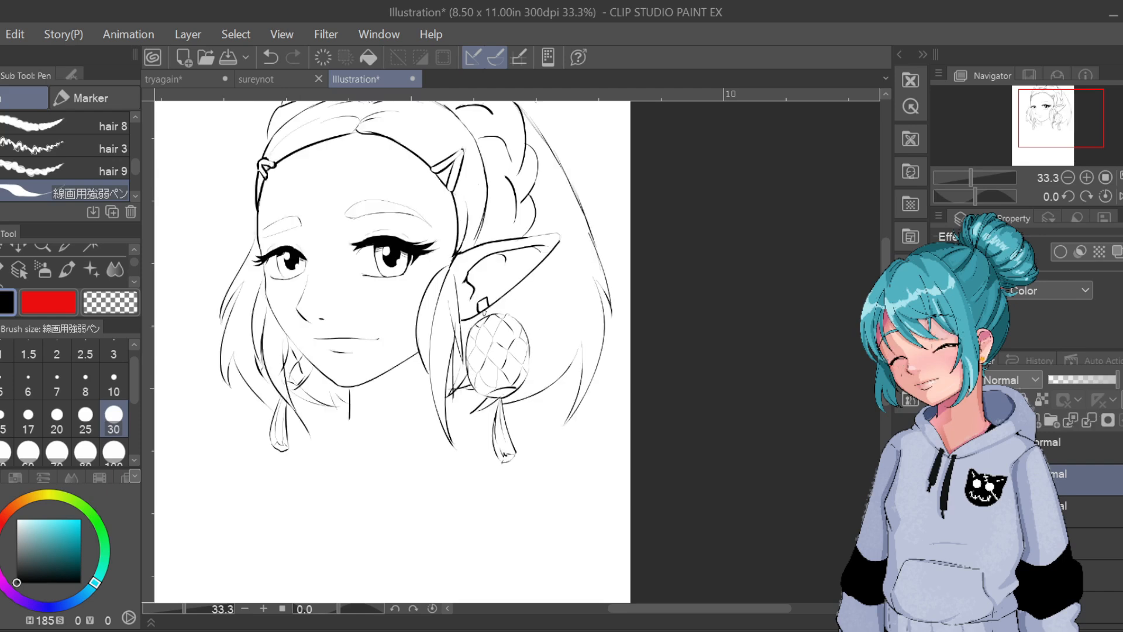
# Erase both old hair clips on the hair layer, keeping the surrounding hairline
pyautogui.click(1098, 543)
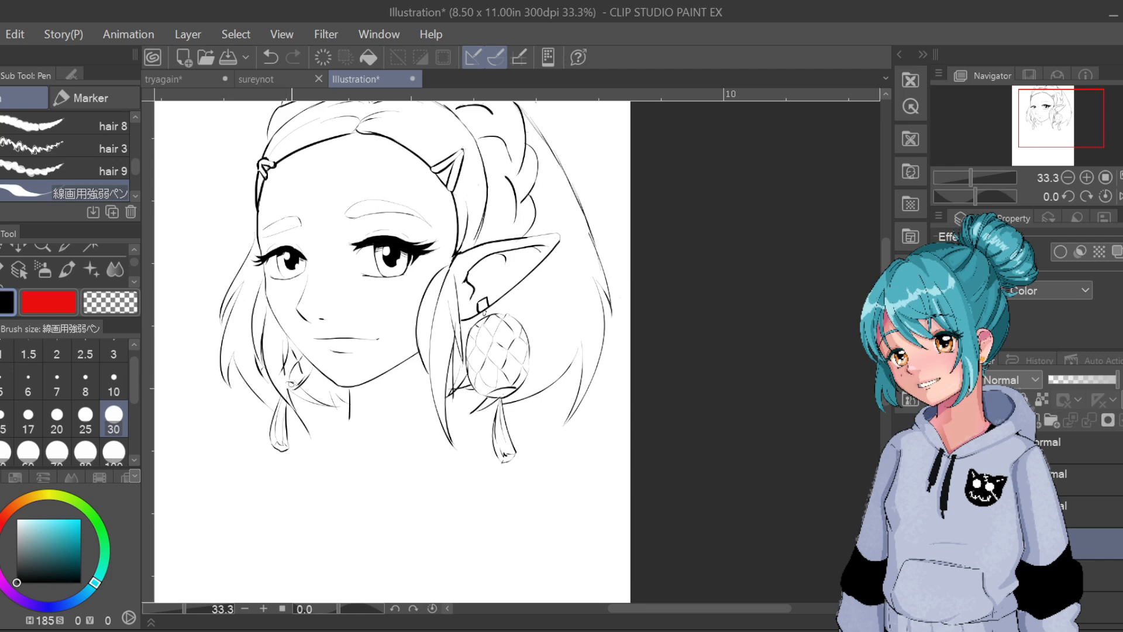
pyautogui.hotkey('ctrl', 'z')
pyautogui.moveTo(263, 360); pyautogui.dragTo(267, 379)
pyautogui.hotkey('ctrl', 'z')
pyautogui.moveTo(351, 352); pyautogui.dragTo(323, 352)
pyautogui.scroll(3, 883, 267)
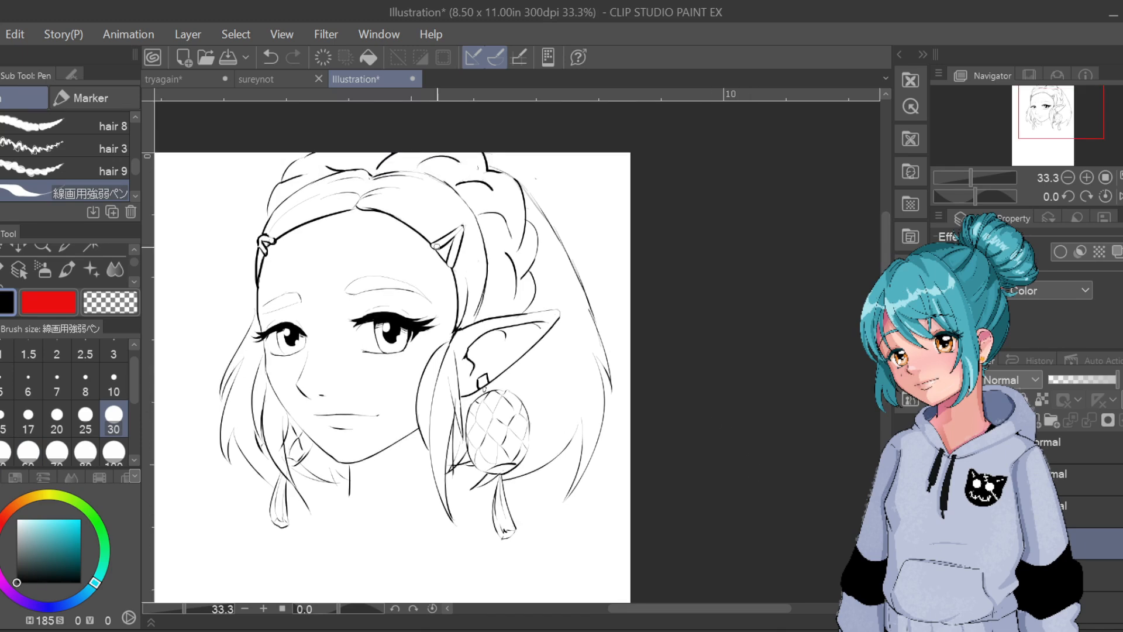
pyautogui.moveTo(436, 246)
pyautogui.mouseDown()
pyautogui.moveTo(457, 224)
pyautogui.moveTo(451, 264)
pyautogui.mouseUp()
pyautogui.moveTo(264, 241); pyautogui.dragTo(264, 248)
pyautogui.hotkey('ctrl', 'z')
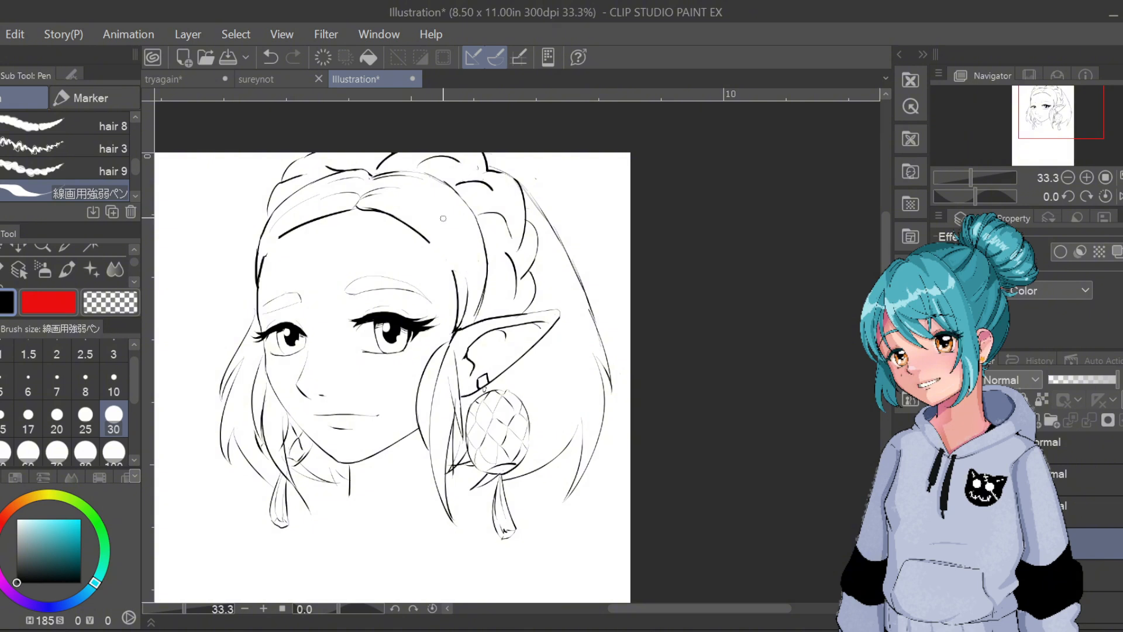
# Ink new plain bar-shaped hair clips at both ends of the parted hairline
pyautogui.moveTo(430, 241); pyautogui.dragTo(460, 199)
pyautogui.hotkey('ctrl', 'z')
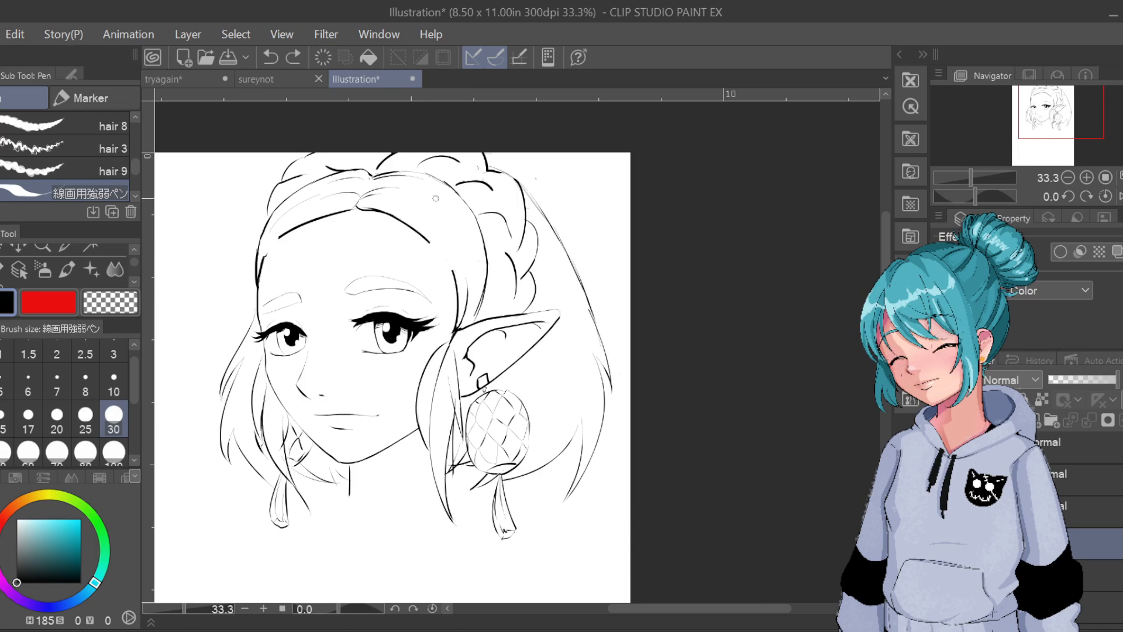
pyautogui.moveTo(429, 240); pyautogui.dragTo(452, 186)
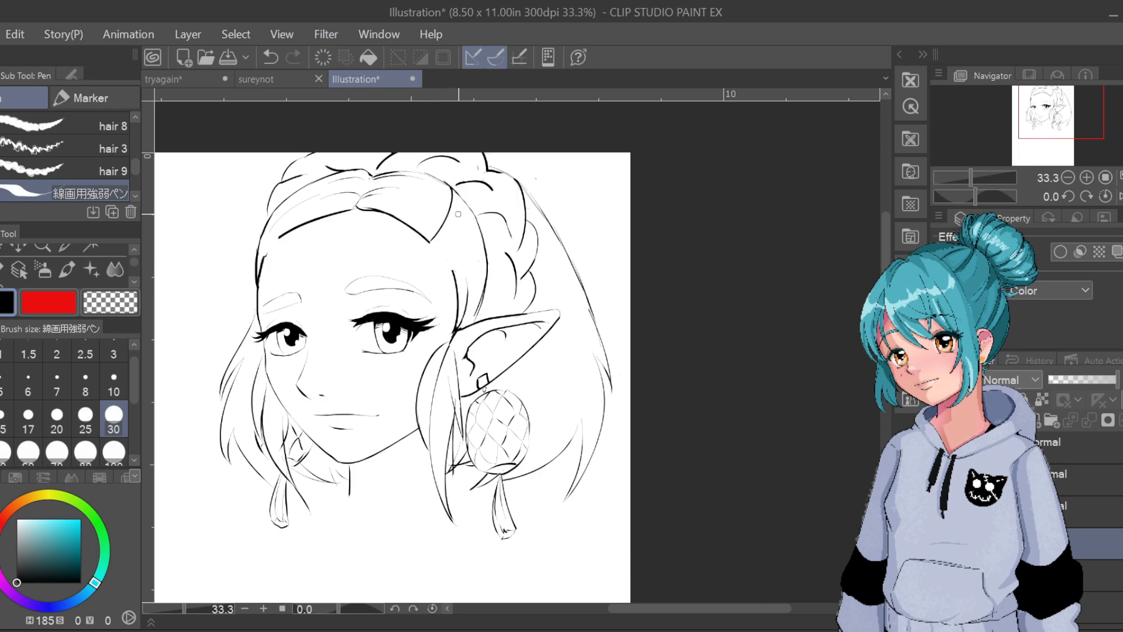
pyautogui.moveTo(277, 236)
pyautogui.mouseDown()
pyautogui.moveTo(276, 209)
pyautogui.moveTo(265, 247)
pyautogui.moveTo(261, 224)
pyautogui.moveTo(280, 244)
pyautogui.mouseUp()
pyautogui.hotkey('ctrl', 'z')
pyautogui.hotkey('ctrl', 'z')
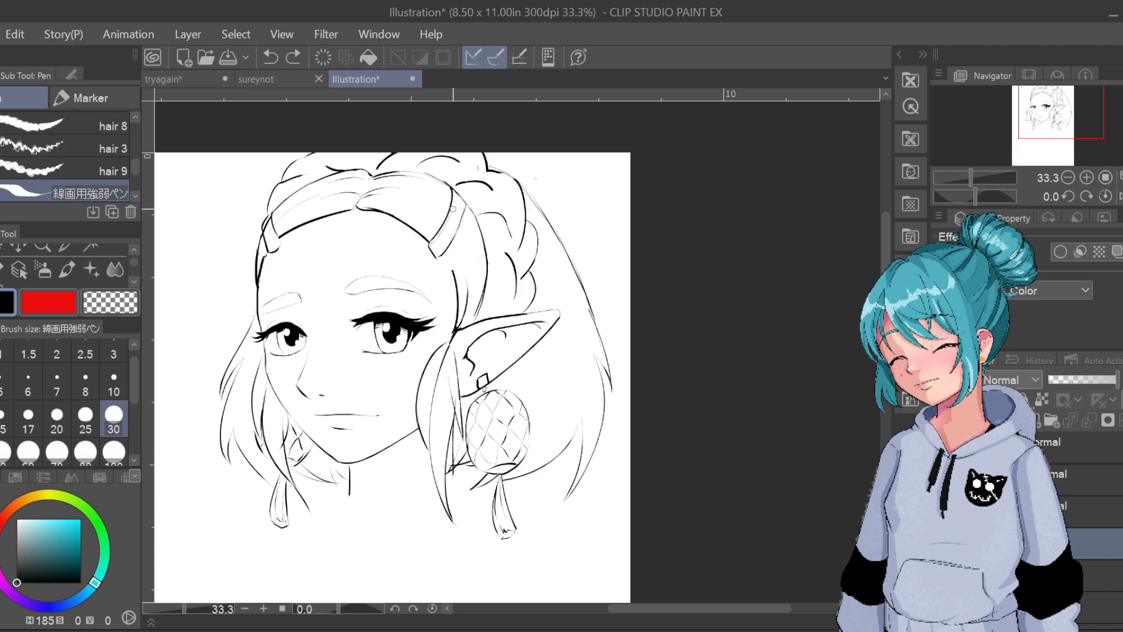
pyautogui.hotkey('ctrl', 'z')
pyautogui.moveTo(433, 242); pyautogui.dragTo(455, 193)
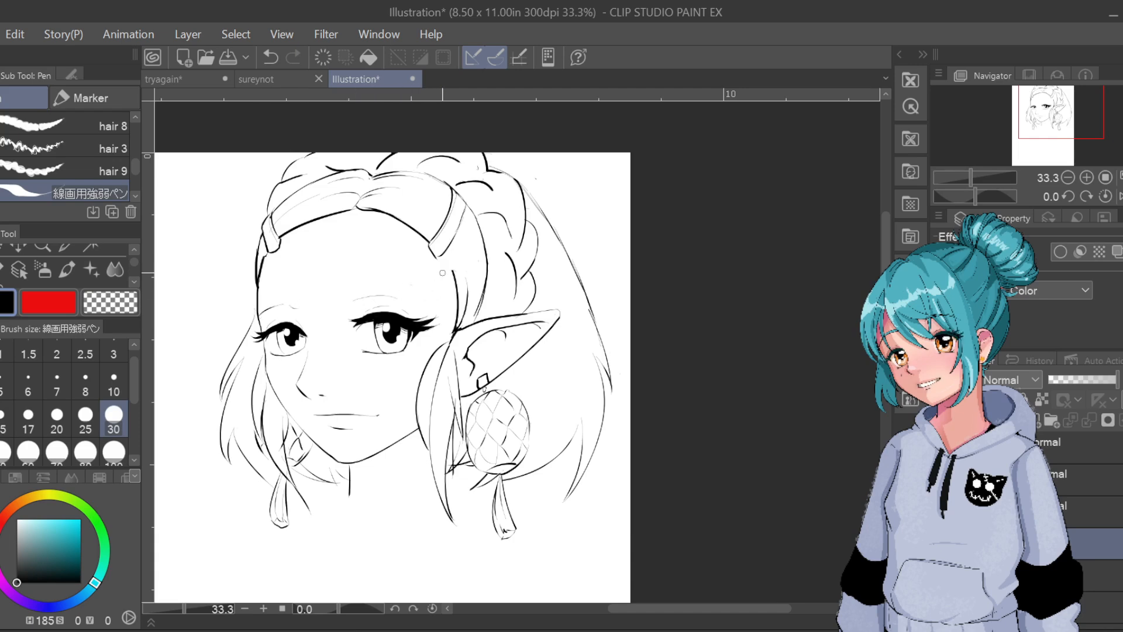
# Remove the old eyebrow outlines and ink thinner curved eyebrows above both eyes
pyautogui.hotkey('ctrl', 'z')
pyautogui.moveTo(343, 303); pyautogui.dragTo(438, 304)
pyautogui.hotkey('ctrl', 'z')
pyautogui.hotkey('ctrl', 'z')
pyautogui.moveTo(390, 284); pyautogui.dragTo(424, 306)
pyautogui.hotkey('ctrl', 'z')
pyautogui.moveTo(271, 296)
pyautogui.mouseDown()
pyautogui.moveTo(261, 301)
pyautogui.moveTo(285, 290)
pyautogui.mouseUp()
pyautogui.hotkey('ctrl', 'z')
# Ink the pointed lower tip and the fan-shaped body of the central ornament on the forehead
pyautogui.moveTo(310, 282); pyautogui.dragTo(323, 289)
pyautogui.hotkey('ctrl', 'z')
pyautogui.moveTo(303, 275); pyautogui.dragTo(339, 273)
pyautogui.hotkey('ctrl', 'z')
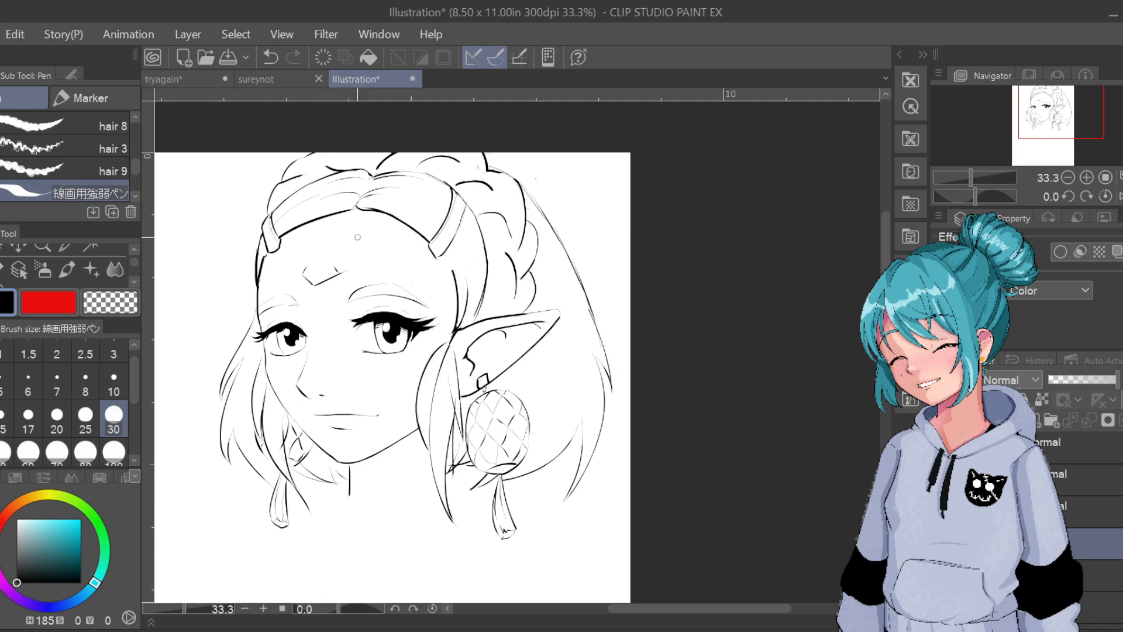
pyautogui.hotkey('ctrl', 'z')
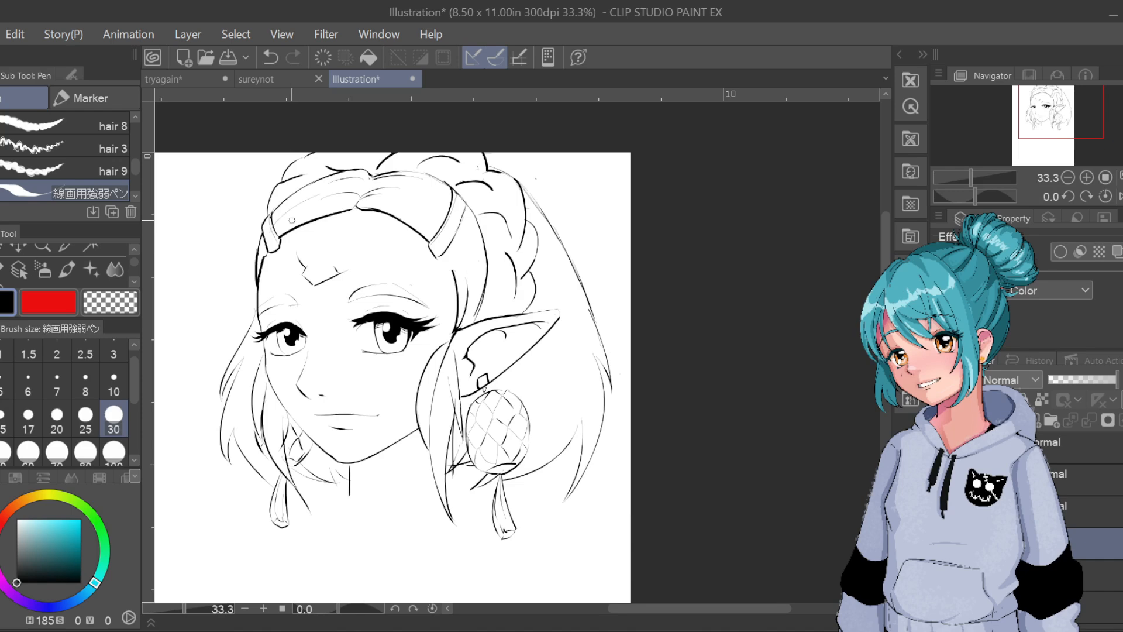
pyautogui.moveTo(338, 270); pyautogui.dragTo(366, 257)
pyautogui.hotkey('ctrl', 'z')
pyautogui.moveTo(331, 233); pyautogui.dragTo(348, 233)
pyautogui.scroll(2, 342, 195)
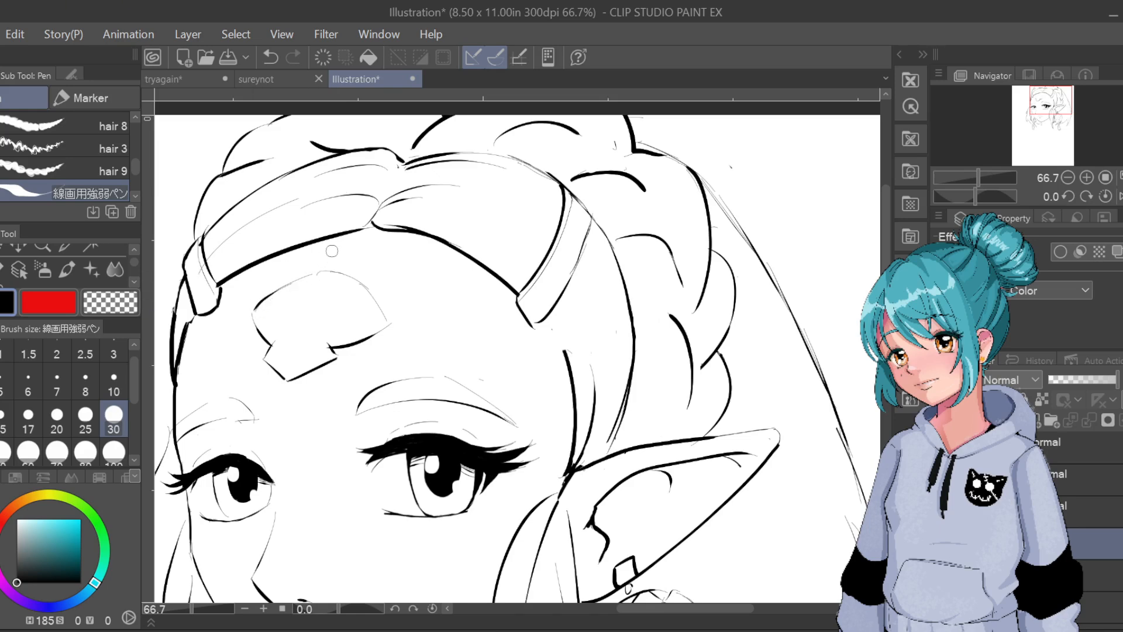
# Redraw the arched upper edge of the central forehead ornament, from its far corner over to its near corner
pyautogui.hotkey('ctrl', 'z')
pyautogui.moveTo(254, 308)
pyautogui.mouseDown()
pyautogui.moveTo(277, 288)
pyautogui.moveTo(315, 275)
pyautogui.mouseUp()
pyautogui.hotkey('ctrl', 'z')
pyautogui.moveTo(251, 309)
pyautogui.mouseDown()
pyautogui.moveTo(318, 275)
pyautogui.moveTo(369, 292)
pyautogui.mouseUp()
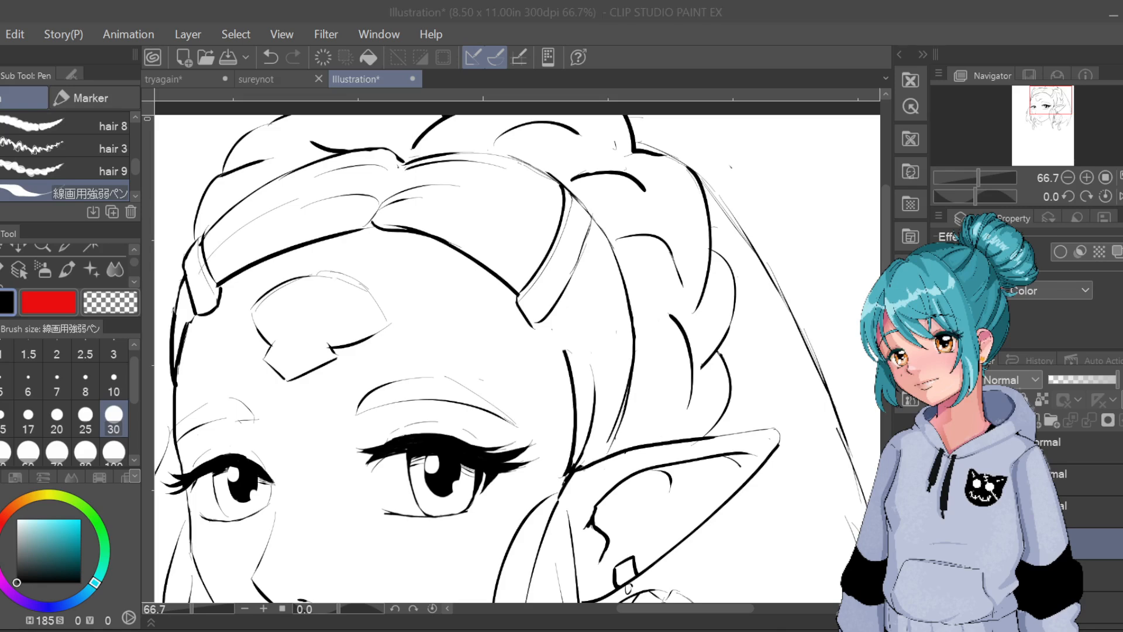
pyautogui.click(341, 279)
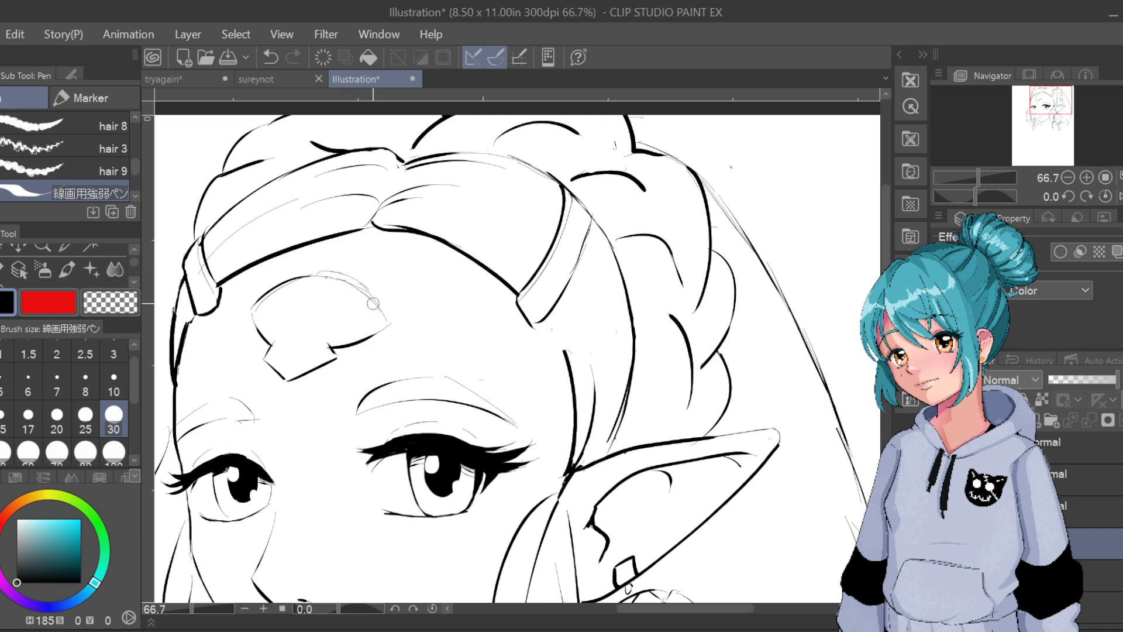
pyautogui.moveTo(373, 303); pyautogui.dragTo(386, 323)
# Ink an inner rim inside the central ornament that follows its curved sides and arched upper edge
pyautogui.moveTo(265, 308); pyautogui.dragTo(280, 329)
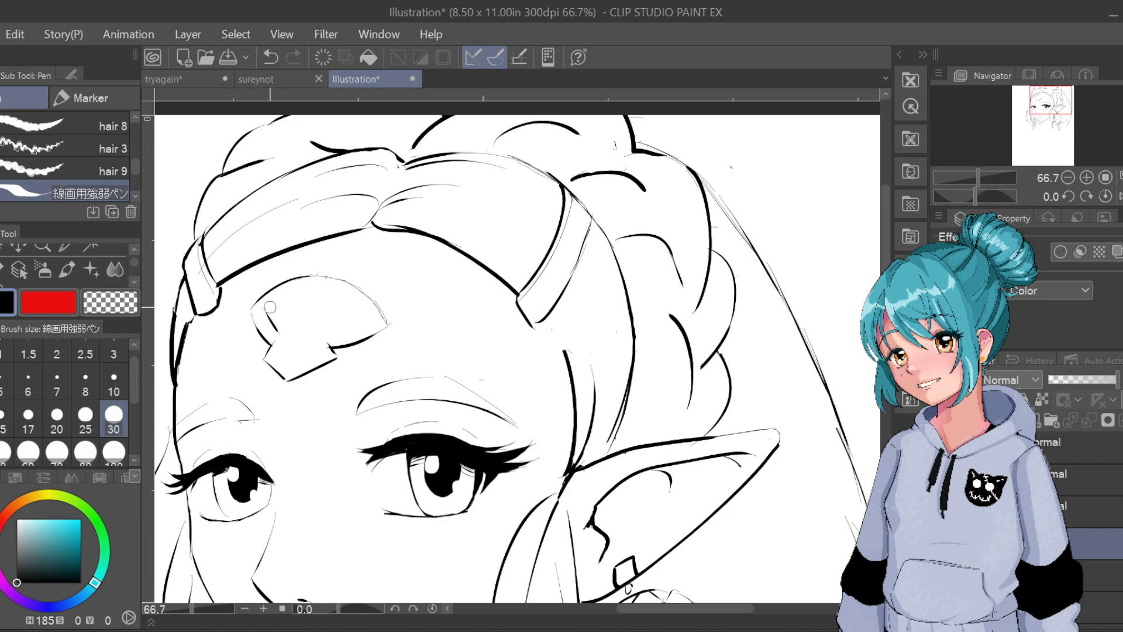
pyautogui.moveTo(279, 334)
pyautogui.mouseDown()
pyautogui.moveTo(339, 327)
pyautogui.moveTo(311, 337)
pyautogui.moveTo(334, 335)
pyautogui.moveTo(324, 337)
pyautogui.moveTo(377, 317)
pyautogui.moveTo(322, 338)
pyautogui.moveTo(380, 309)
pyautogui.moveTo(313, 333)
pyautogui.moveTo(369, 310)
pyautogui.mouseUp()
pyautogui.hotkey('ctrl', 'z')
pyautogui.hotkey('ctrl', 'z')
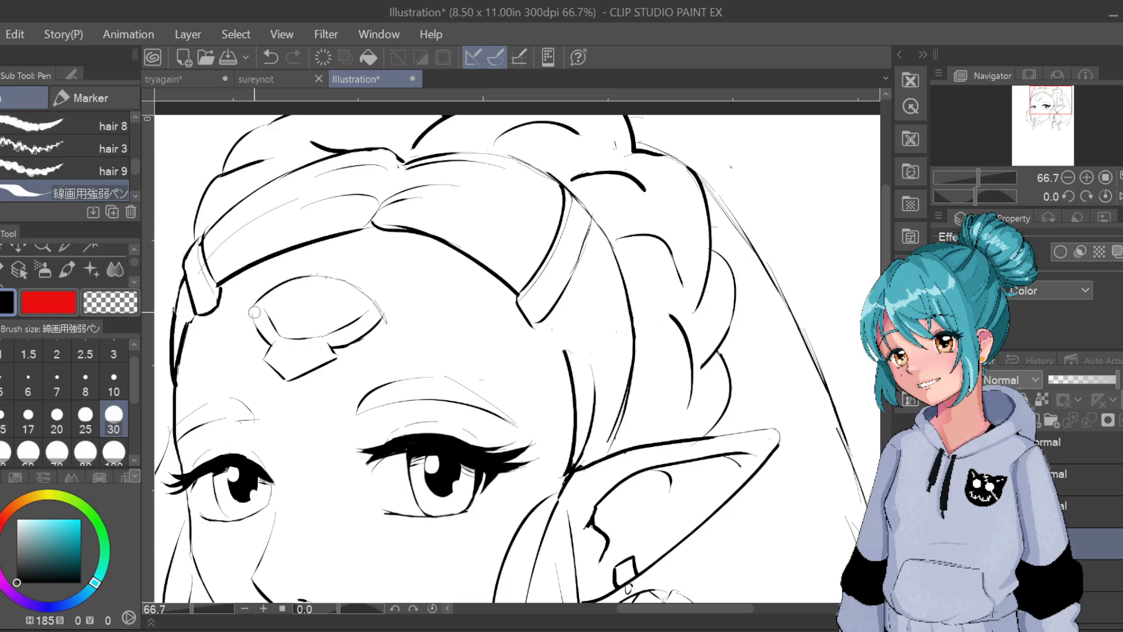
pyautogui.hotkey('ctrl', 'z')
pyautogui.moveTo(262, 310)
pyautogui.mouseDown()
pyautogui.moveTo(283, 338)
pyautogui.moveTo(262, 305)
pyautogui.mouseUp()
pyautogui.hotkey('ctrl', 'z')
pyautogui.moveTo(262, 307)
pyautogui.mouseDown()
pyautogui.moveTo(317, 285)
pyautogui.moveTo(363, 311)
pyautogui.mouseUp()
pyautogui.hotkey('ctrl', 'z')
pyautogui.hotkey('ctrl', 'z')
pyautogui.hotkey('ctrl', 'z')
pyautogui.hotkey('ctrl', 'z')
pyautogui.hotkey('ctrl', 'z')
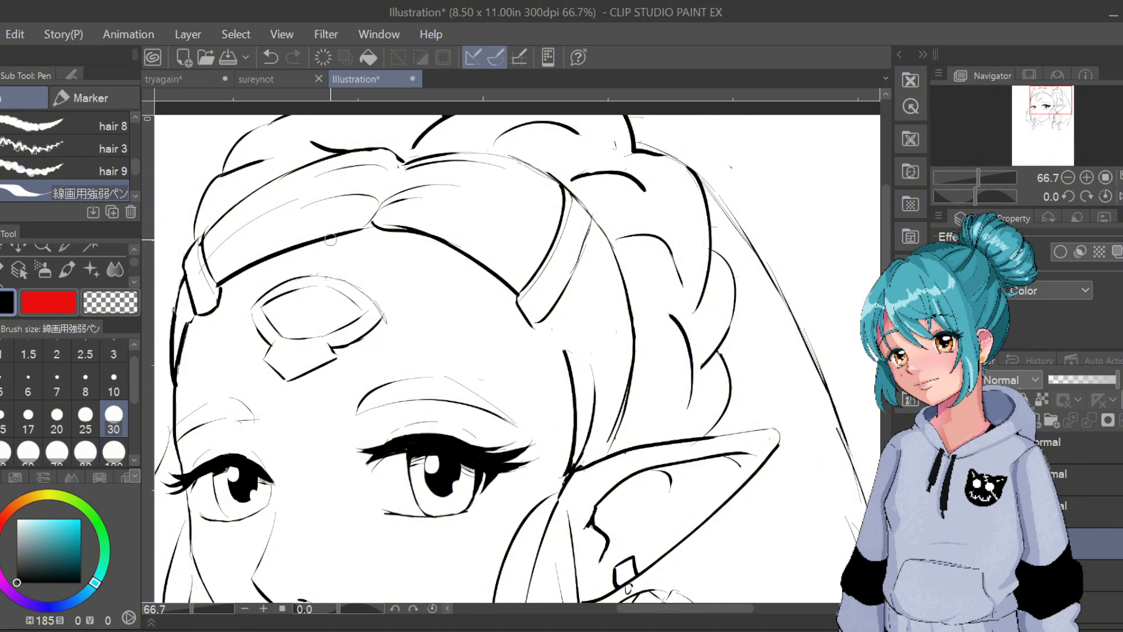
# Ink small nested arches at the lower centre of the ornament, inside its inner rim
pyautogui.moveTo(273, 330); pyautogui.dragTo(331, 315)
pyautogui.hotkey('ctrl', 'z')
pyautogui.moveTo(275, 327); pyautogui.dragTo(346, 320)
pyautogui.hotkey('ctrl', 'z')
pyautogui.moveTo(276, 321); pyautogui.dragTo(331, 320)
pyautogui.hotkey('ctrl', 'z')
pyautogui.hotkey('ctrl', 'y')
pyautogui.moveTo(281, 329)
pyautogui.mouseDown()
pyautogui.moveTo(320, 319)
pyautogui.moveTo(303, 319)
pyautogui.mouseUp()
pyautogui.hotkey('ctrl', 'z')
pyautogui.hotkey('ctrl', 'z')
pyautogui.hotkey('ctrl', 'z')
pyautogui.moveTo(300, 321); pyautogui.dragTo(325, 334)
pyautogui.hotkey('ctrl', 'z')
pyautogui.moveTo(270, 322)
pyautogui.mouseDown()
pyautogui.moveTo(316, 282)
pyautogui.moveTo(278, 317)
pyautogui.moveTo(298, 303)
pyautogui.mouseUp()
pyautogui.hotkey('ctrl', 'z')
pyautogui.hotkey('ctrl', 'z')
pyautogui.moveTo(283, 328); pyautogui.dragTo(302, 319)
pyautogui.hotkey('ctrl', 'z')
pyautogui.moveTo(292, 322); pyautogui.dragTo(320, 329)
pyautogui.hotkey('ctrl', 'z')
# Add angular corner notches to both ends of the central ornament's arched edge
pyautogui.moveTo(251, 313); pyautogui.dragTo(267, 285)
pyautogui.moveTo(387, 319); pyautogui.dragTo(380, 292)
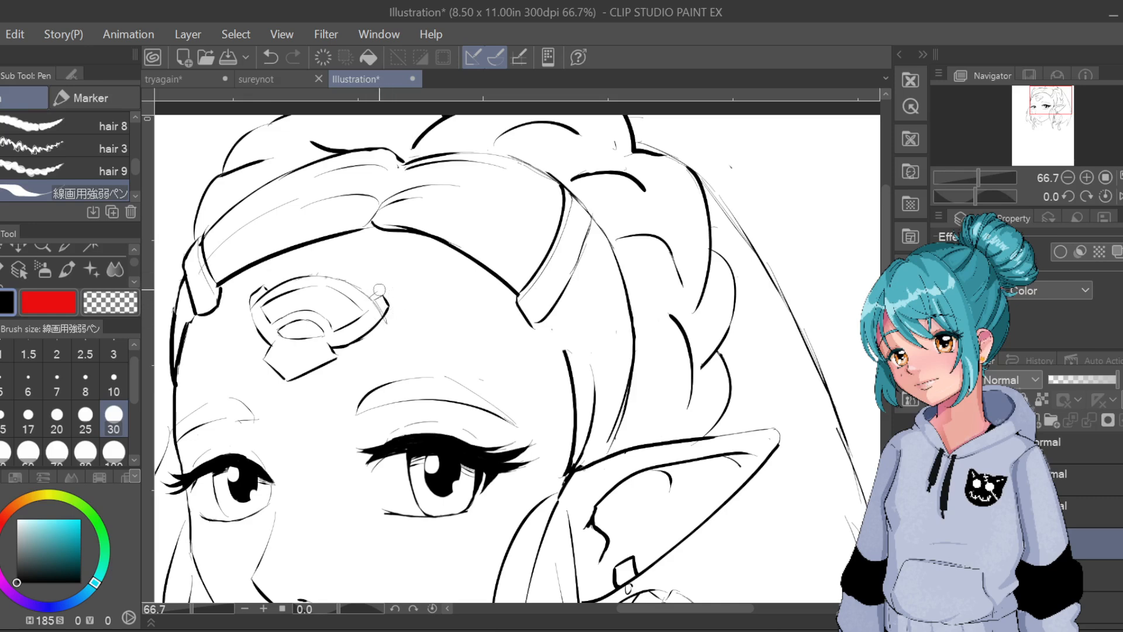
pyautogui.hotkey('ctrl', 'z')
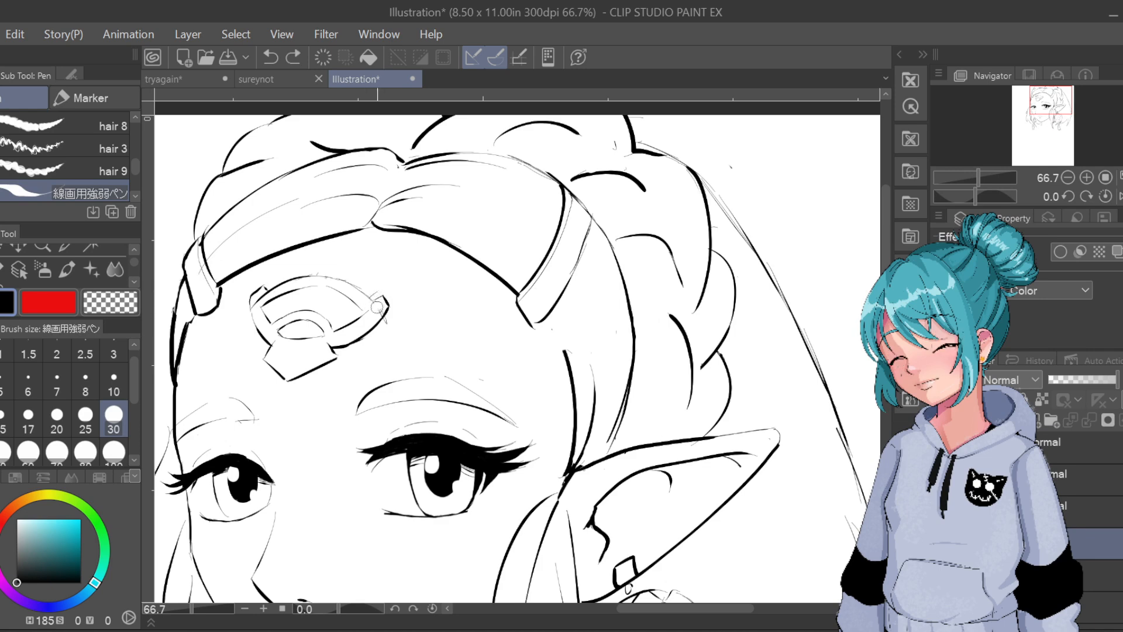
pyautogui.moveTo(378, 295); pyautogui.dragTo(387, 307)
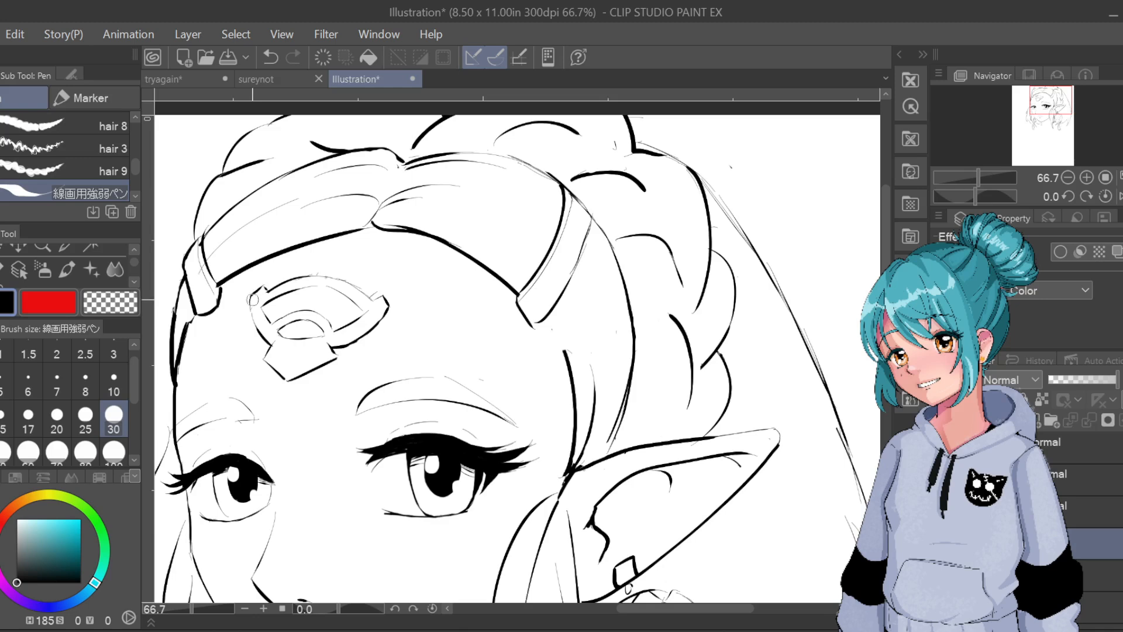
# Ink a second edge line along the ornament's far side and pointed lower tip to give it thickness
pyautogui.moveTo(252, 299); pyautogui.dragTo(263, 340)
pyautogui.hotkey('ctrl', 'z')
pyautogui.moveTo(252, 299); pyautogui.dragTo(269, 336)
pyautogui.hotkey('ctrl', 'z')
pyautogui.moveTo(250, 297)
pyautogui.mouseDown()
pyautogui.moveTo(272, 342)
pyautogui.moveTo(266, 357)
pyautogui.mouseUp()
pyautogui.hotkey('ctrl', 'z')
pyautogui.hotkey('ctrl', 'z')
pyautogui.moveTo(266, 357); pyautogui.dragTo(274, 342)
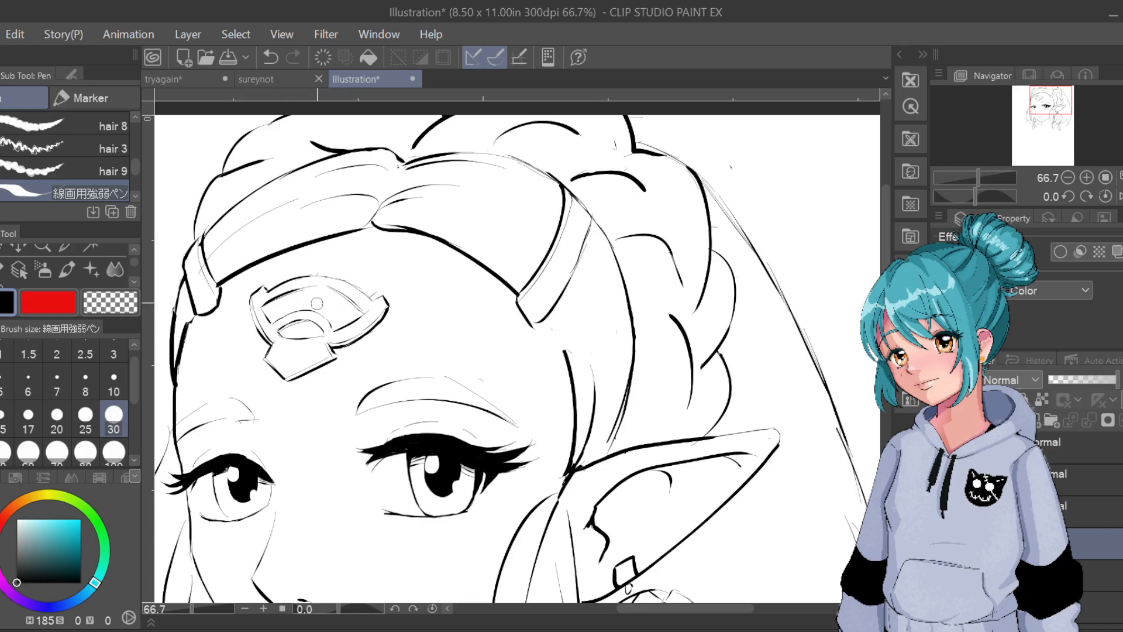
# Add small gear-like teeth along the arched upper edge of the central ornament
pyautogui.hotkey('ctrl', 'z')
pyautogui.moveTo(310, 273); pyautogui.dragTo(327, 260)
pyautogui.hotkey('ctrl', 'z')
pyautogui.hotkey('ctrl', 'z')
pyautogui.moveTo(307, 276); pyautogui.dragTo(327, 266)
pyautogui.moveTo(276, 284)
pyautogui.mouseDown()
pyautogui.moveTo(290, 270)
pyautogui.moveTo(361, 277)
pyautogui.moveTo(366, 291)
pyautogui.mouseUp()
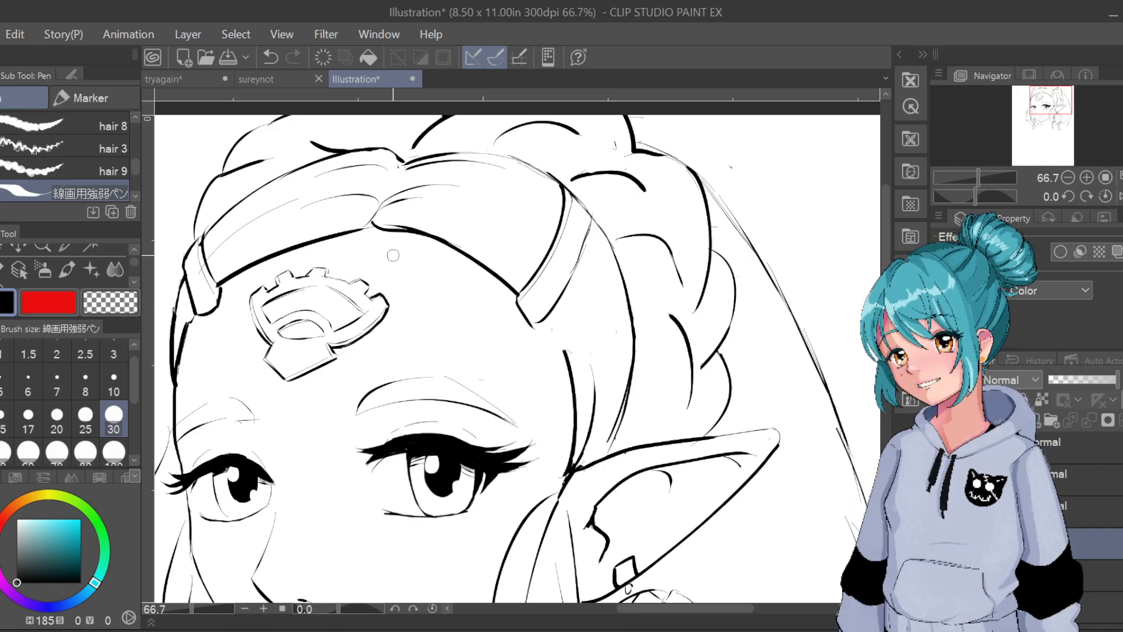
# Ink the thin upper bar of the near-side headpiece, ending in a raised step beside the hair clip
pyautogui.moveTo(386, 333); pyautogui.dragTo(521, 317)
pyautogui.moveTo(393, 309); pyautogui.dragTo(502, 296)
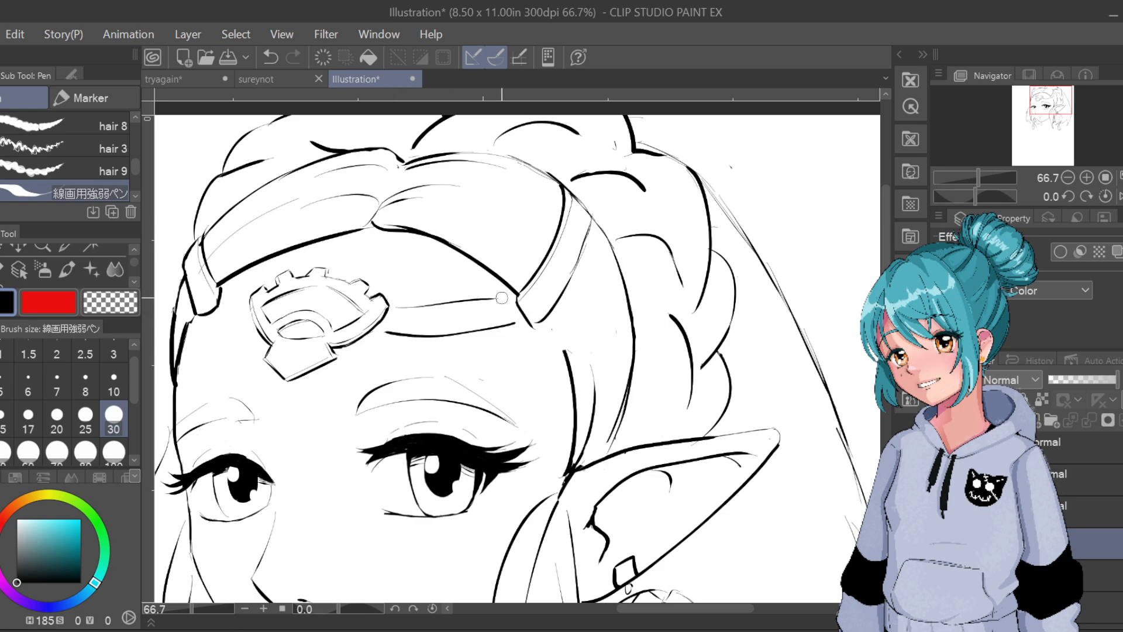
pyautogui.hotkey('ctrl', 'z')
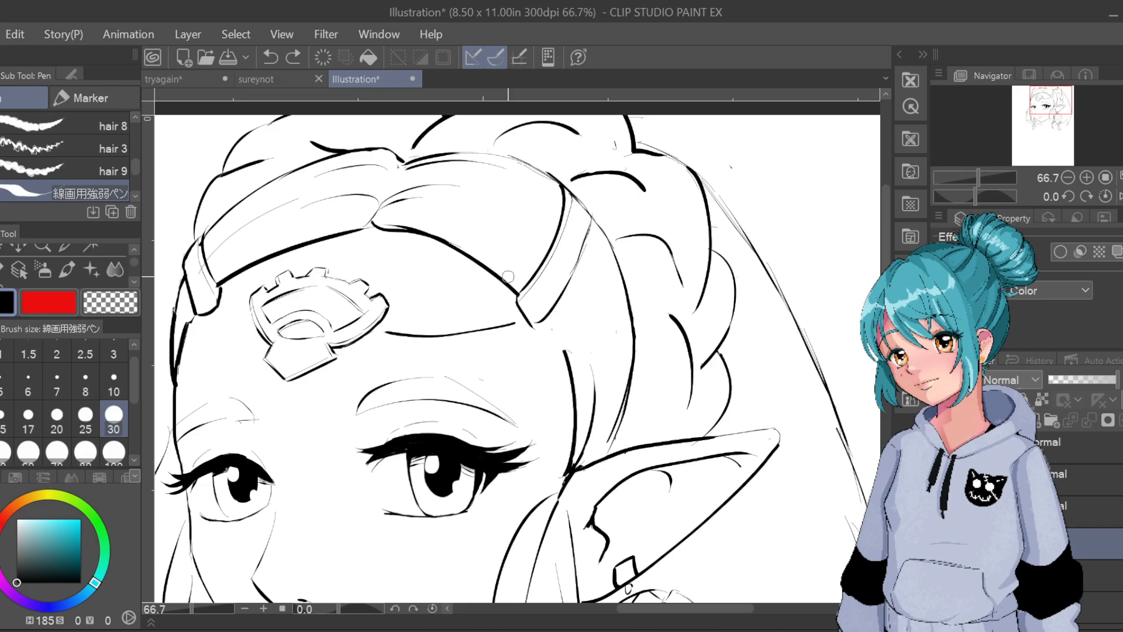
pyautogui.hotkey('ctrl', 'z')
pyautogui.moveTo(384, 328)
pyautogui.mouseDown()
pyautogui.moveTo(438, 339)
pyautogui.moveTo(506, 322)
pyautogui.mouseUp()
pyautogui.hotkey('ctrl', 'z')
pyautogui.moveTo(383, 329); pyautogui.dragTo(508, 327)
pyautogui.hotkey('ctrl', 'z')
pyautogui.moveTo(383, 330); pyautogui.dragTo(508, 327)
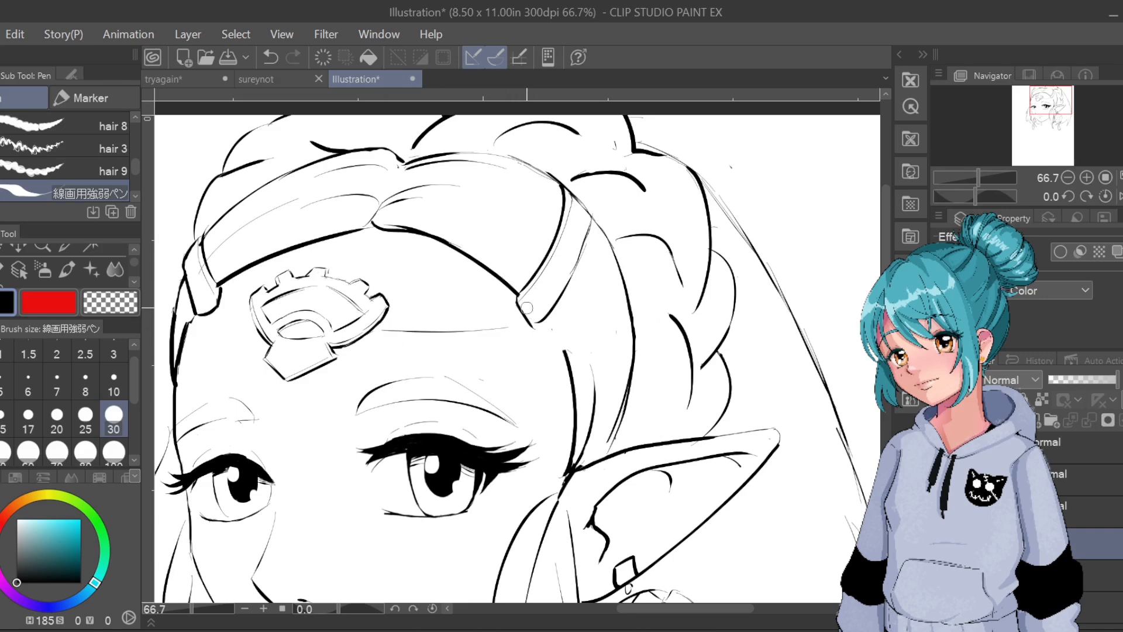
pyautogui.moveTo(395, 312); pyautogui.dragTo(498, 300)
pyautogui.hotkey('ctrl', 'z')
pyautogui.moveTo(394, 311)
pyautogui.mouseDown()
pyautogui.moveTo(503, 303)
pyautogui.moveTo(516, 289)
pyautogui.moveTo(475, 312)
pyautogui.moveTo(504, 308)
pyautogui.mouseUp()
pyautogui.hotkey('ctrl', 'z')
pyautogui.moveTo(475, 311)
pyautogui.mouseDown()
pyautogui.moveTo(502, 299)
pyautogui.moveTo(513, 321)
pyautogui.moveTo(505, 300)
pyautogui.moveTo(515, 324)
pyautogui.mouseUp()
pyautogui.hotkey('ctrl', 'z')
pyautogui.hotkey('ctrl', 'z')
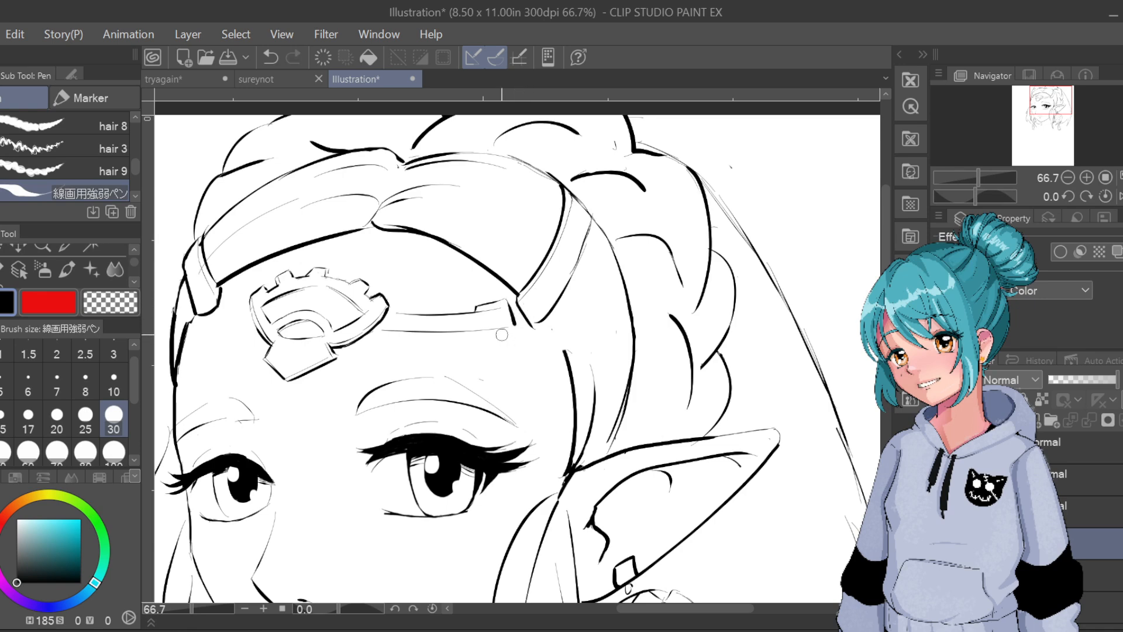
pyautogui.hotkey('ctrl', 'z')
pyautogui.moveTo(471, 330); pyautogui.dragTo(516, 324)
pyautogui.hotkey('ctrl', 'z')
# Close the upper bar's inner end and ink a second curved bar beneath it on the near side of the forehead
pyautogui.moveTo(384, 329); pyautogui.dragTo(395, 313)
pyautogui.moveTo(391, 327)
pyautogui.mouseDown()
pyautogui.moveTo(393, 349)
pyautogui.moveTo(516, 329)
pyautogui.mouseUp()
pyautogui.hotkey('ctrl', 'z')
pyautogui.moveTo(390, 326)
pyautogui.mouseDown()
pyautogui.moveTo(420, 354)
pyautogui.moveTo(400, 352)
pyautogui.moveTo(421, 356)
pyautogui.moveTo(501, 358)
pyautogui.mouseUp()
pyautogui.hotkey('ctrl', 'z')
pyautogui.moveTo(400, 351); pyautogui.dragTo(470, 354)
pyautogui.hotkey('ctrl', 'z')
pyautogui.moveTo(400, 350); pyautogui.dragTo(486, 355)
pyautogui.hotkey('ctrl', 'z')
pyautogui.moveTo(400, 351); pyautogui.dragTo(494, 356)
pyautogui.hotkey('ctrl', 'z')
pyautogui.moveTo(400, 351); pyautogui.dragTo(494, 356)
pyautogui.hotkey('ctrl', 'z')
pyautogui.moveTo(391, 332)
pyautogui.mouseDown()
pyautogui.moveTo(399, 351)
pyautogui.moveTo(500, 348)
pyautogui.mouseUp()
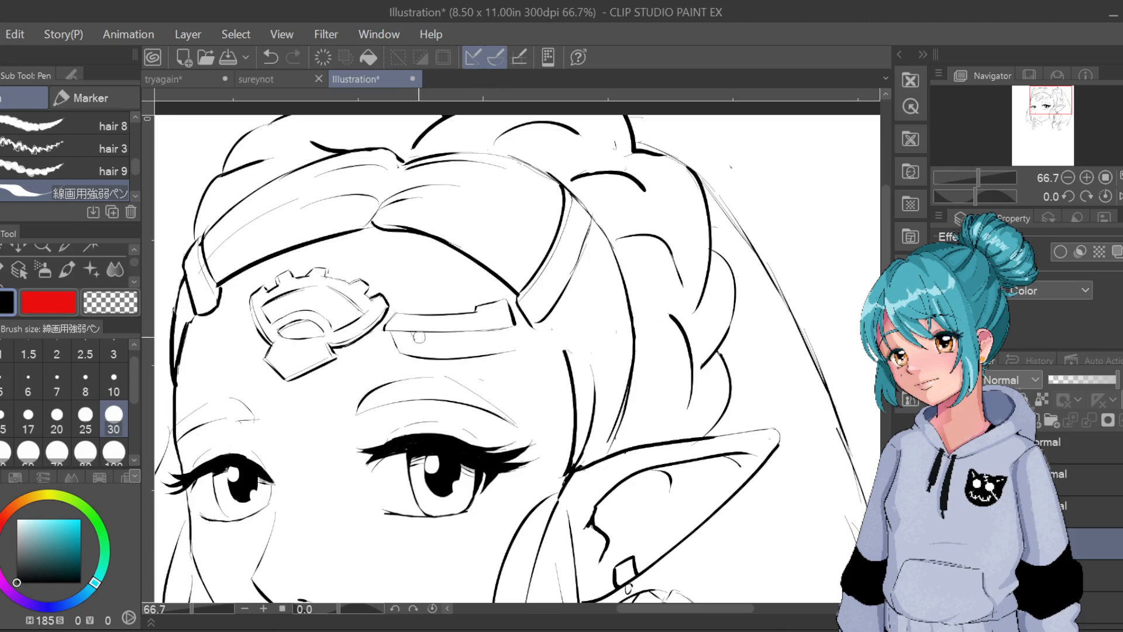
# Ink the inner edge of the lower near-side bar and finish its outer end with a notched, angular tip
pyautogui.moveTo(415, 341); pyautogui.dragTo(507, 328)
pyautogui.hotkey('ctrl', 'z')
pyautogui.moveTo(414, 342); pyautogui.dragTo(512, 345)
pyautogui.hotkey('ctrl', 'z')
pyautogui.hotkey('ctrl', 'z')
pyautogui.moveTo(413, 337); pyautogui.dragTo(513, 335)
pyautogui.hotkey('ctrl', 'z')
pyautogui.moveTo(511, 364)
pyautogui.mouseDown()
pyautogui.moveTo(511, 354)
pyautogui.moveTo(481, 367)
pyautogui.mouseUp()
pyautogui.hotkey('ctrl', 'z')
pyautogui.hotkey('ctrl', 'z')
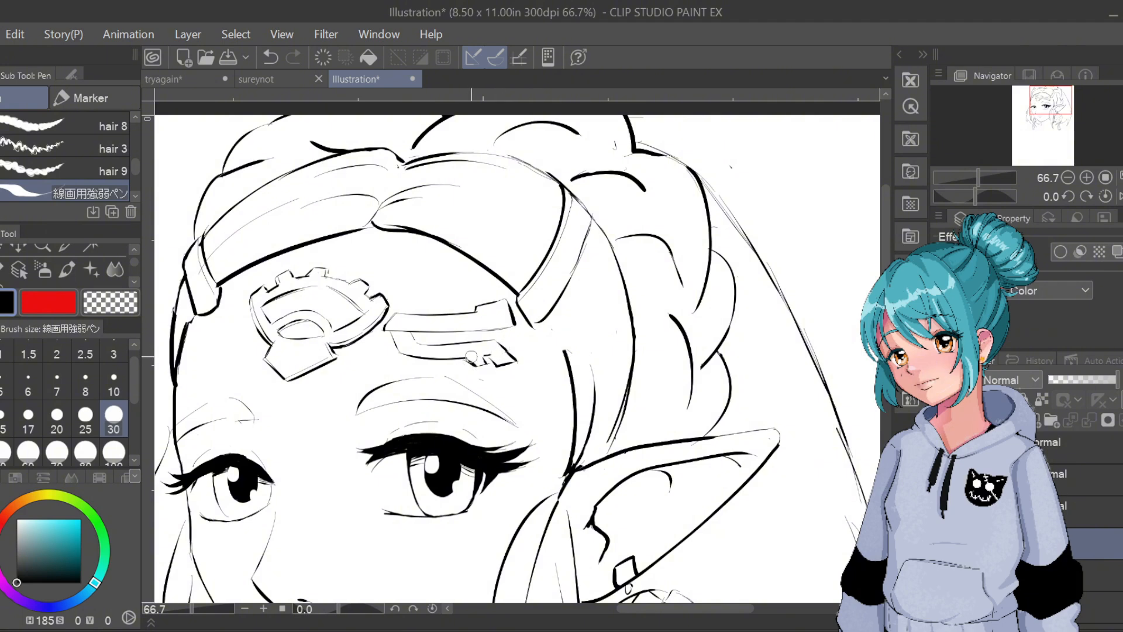
pyautogui.hotkey('ctrl', 'z')
pyautogui.moveTo(465, 359); pyautogui.dragTo(477, 363)
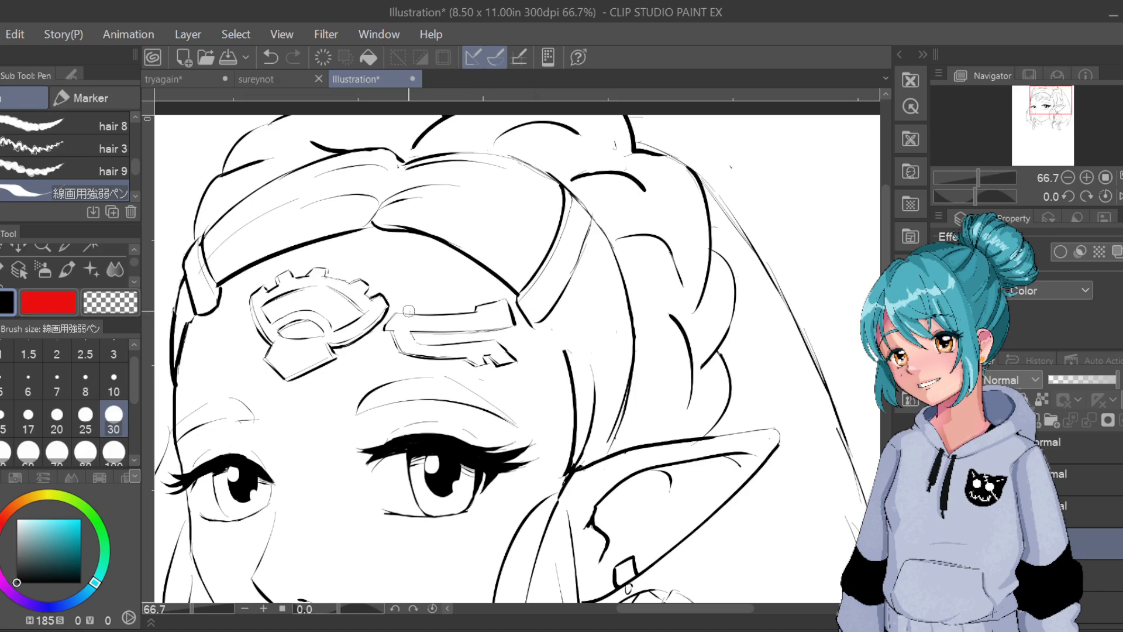
# Ink an upward hooked prong at the inner end of the near-side headpiece, beside the central ornament
pyautogui.moveTo(413, 299); pyautogui.dragTo(400, 270)
pyautogui.hotkey('ctrl', 'z')
pyautogui.hotkey('ctrl', 'z')
pyautogui.scroll(-2, 412, 308)
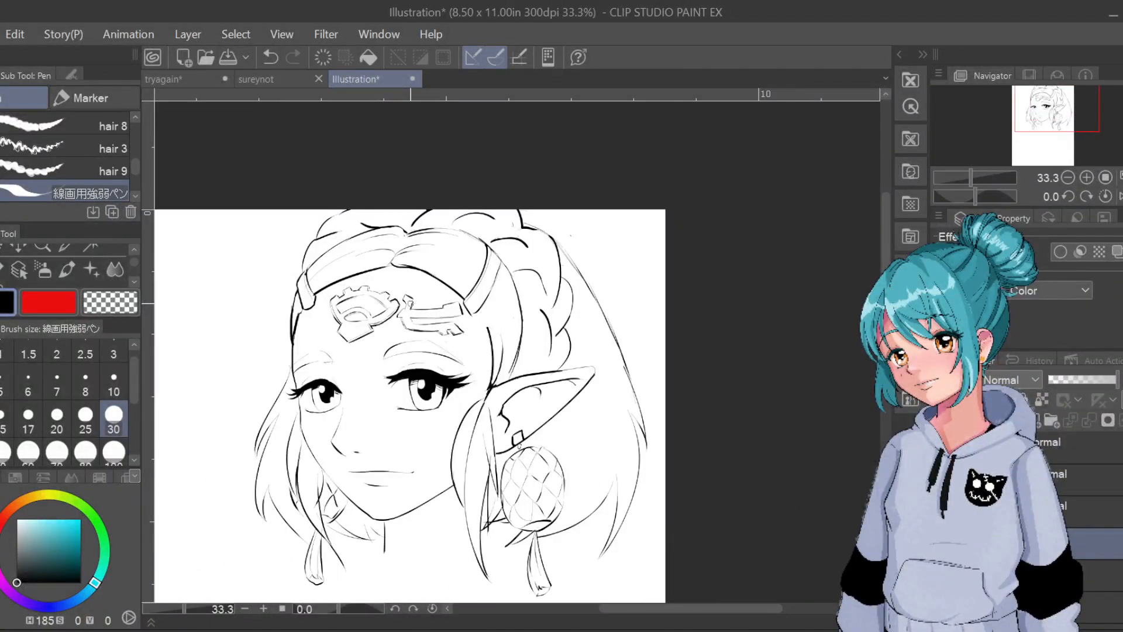
# Ink the matching foreshortened double bars of the headpiece on the far side of the forehead
pyautogui.scroll(2, 412, 308)
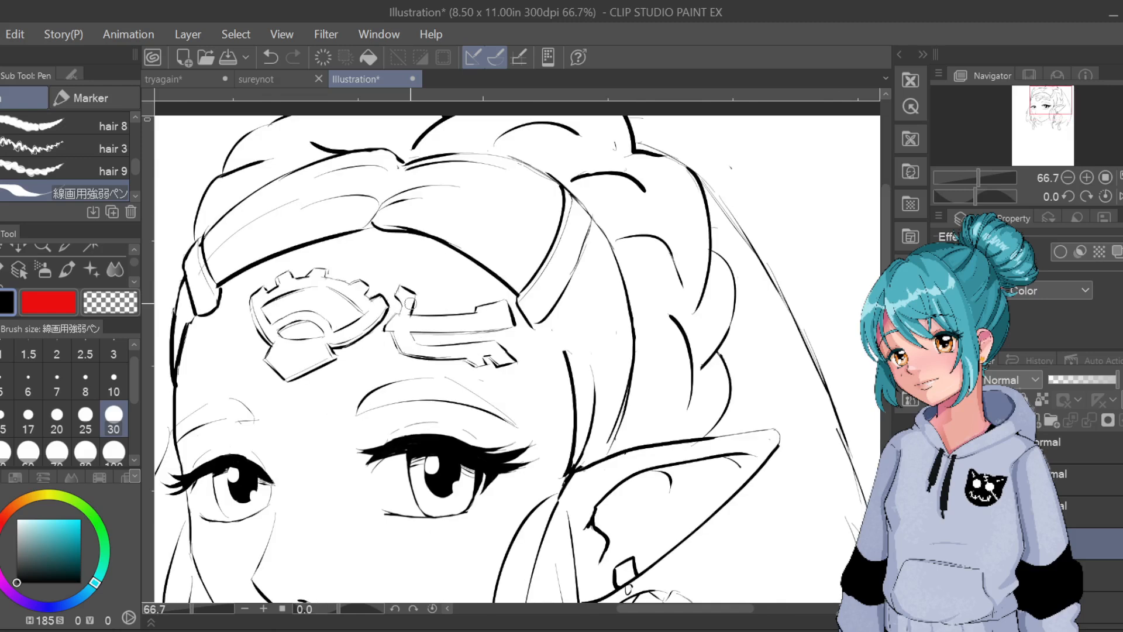
pyautogui.moveTo(409, 303); pyautogui.dragTo(509, 338)
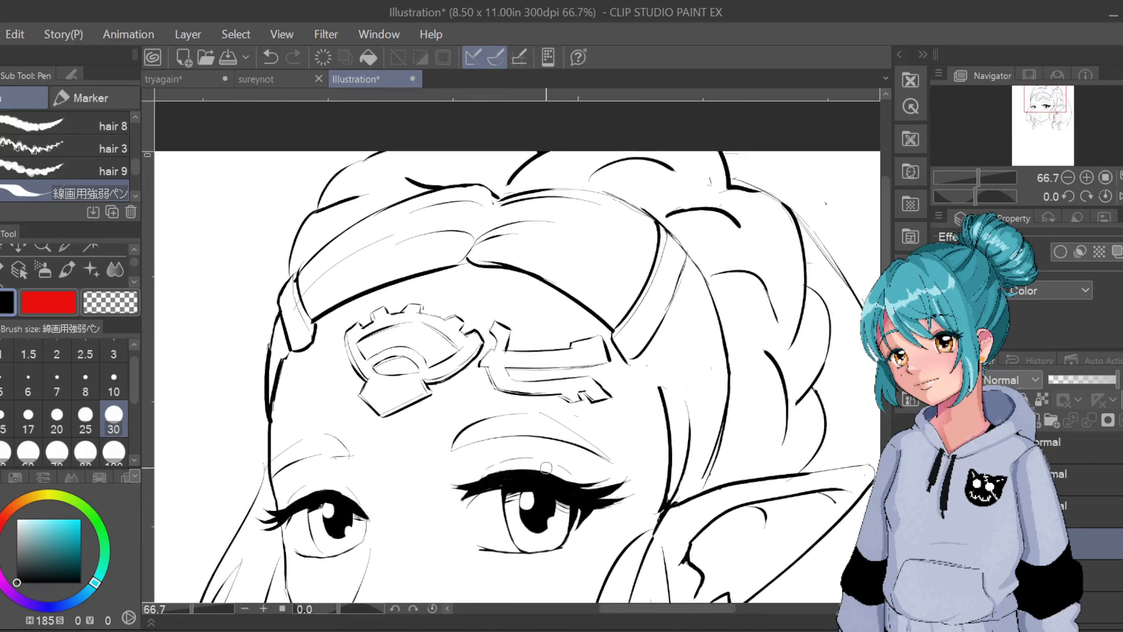
pyautogui.moveTo(296, 358)
pyautogui.mouseDown()
pyautogui.moveTo(345, 375)
pyautogui.moveTo(345, 345)
pyautogui.mouseUp()
pyautogui.hotkey('ctrl', 'z')
pyautogui.hotkey('ctrl', 'z')
pyautogui.hotkey('ctrl', 'z')
pyautogui.moveTo(292, 352); pyautogui.dragTo(349, 372)
pyautogui.hotkey('ctrl', 'z')
pyautogui.moveTo(292, 351)
pyautogui.mouseDown()
pyautogui.moveTo(340, 367)
pyautogui.moveTo(345, 356)
pyautogui.moveTo(316, 341)
pyautogui.moveTo(345, 345)
pyautogui.moveTo(317, 338)
pyautogui.moveTo(344, 345)
pyautogui.mouseUp()
pyautogui.hotkey('ctrl', 'z')
pyautogui.moveTo(345, 350)
pyautogui.mouseDown()
pyautogui.moveTo(322, 375)
pyautogui.moveTo(342, 362)
pyautogui.moveTo(323, 372)
pyautogui.moveTo(332, 362)
pyautogui.moveTo(338, 371)
pyautogui.moveTo(306, 392)
pyautogui.moveTo(289, 376)
pyautogui.moveTo(328, 383)
pyautogui.mouseUp()
pyautogui.hotkey('ctrl', 'z')
pyautogui.moveTo(296, 371); pyautogui.dragTo(309, 368)
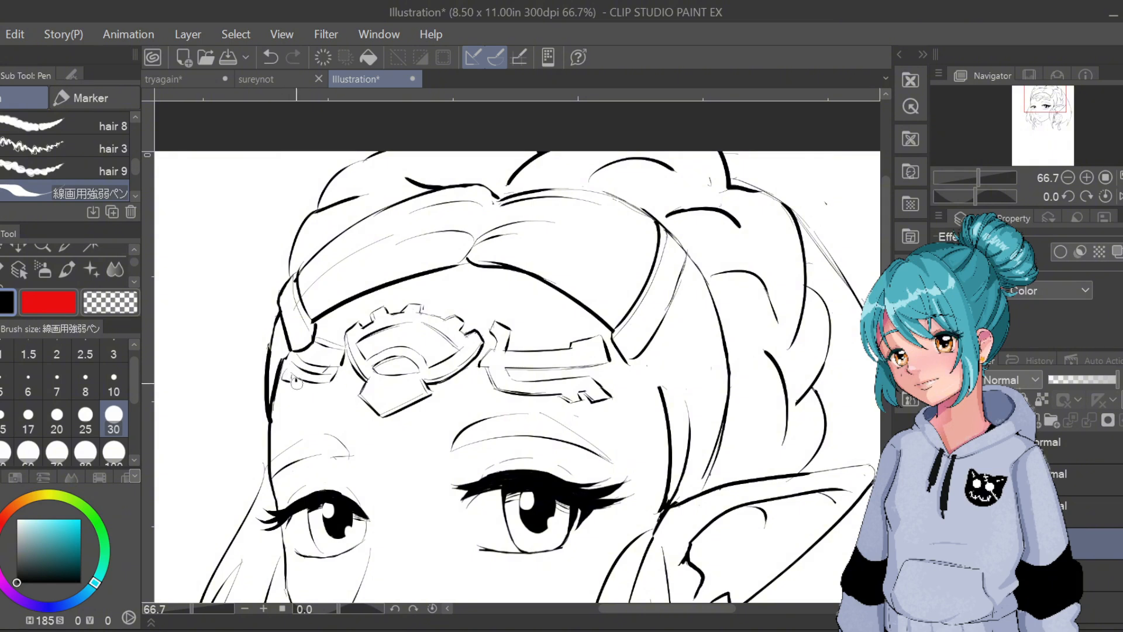
# Finish the far-side headpiece with a notched lower bar end and a small hooked prong near the central ornament
pyautogui.moveTo(296, 380); pyautogui.dragTo(305, 381)
pyautogui.hotkey('ctrl', 'z')
pyautogui.moveTo(322, 336); pyautogui.dragTo(317, 323)
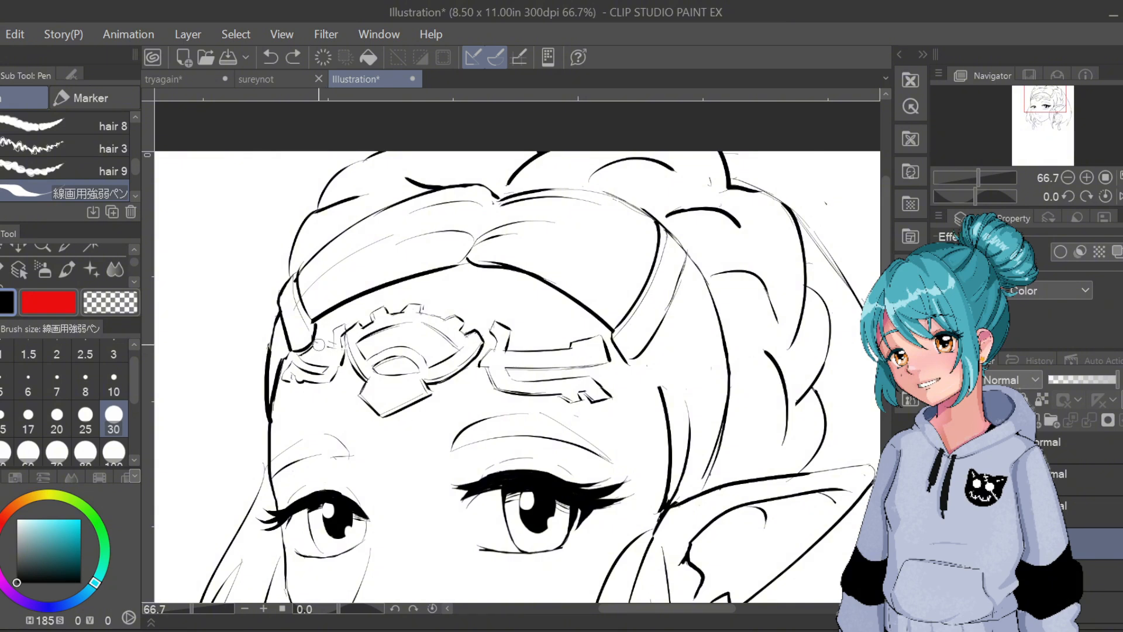
pyautogui.hotkey('ctrl', 'z')
pyautogui.click(318, 346)
# Check the layer's contents by hiding and showing it, and erase the loose long hair on both sides with the Hard eraser at size 100
pyautogui.hotkey('ctrl', '-')
pyautogui.hotkey('ctrl', '-')
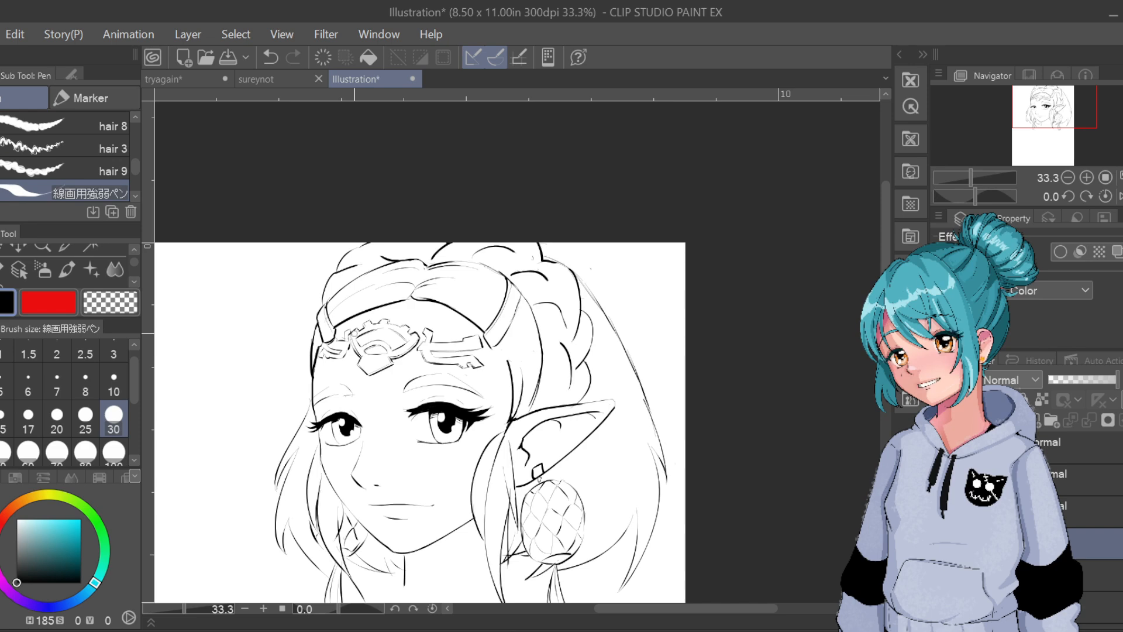
pyautogui.click(940, 543)
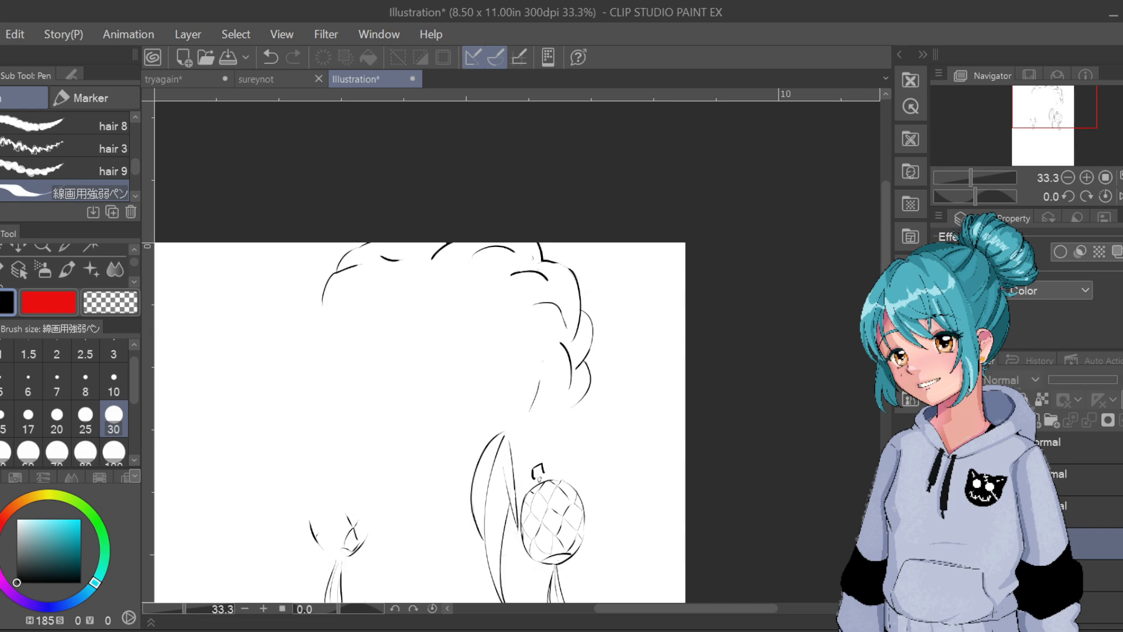
pyautogui.click(940, 543)
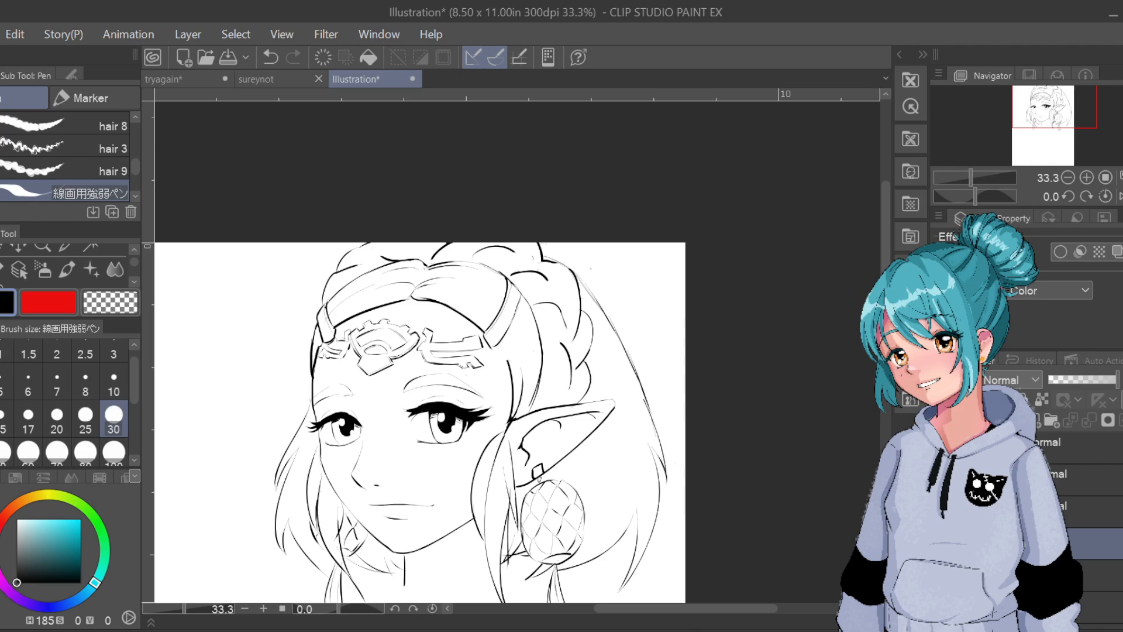
pyautogui.moveTo(743, 498); pyautogui.dragTo(677, 436)
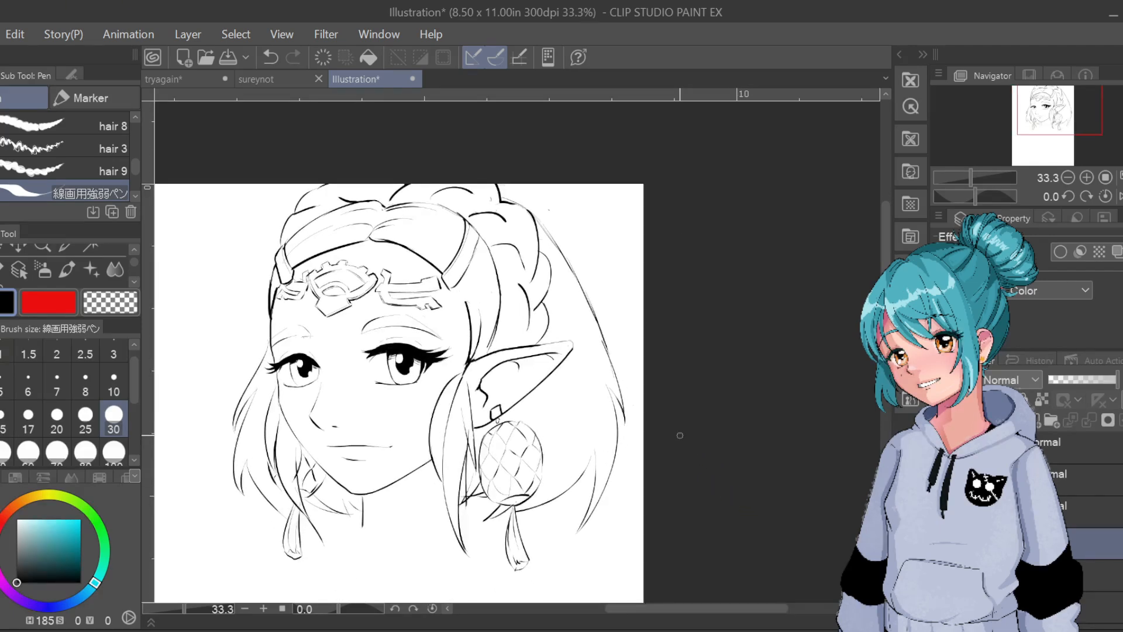
pyautogui.click(113, 452)
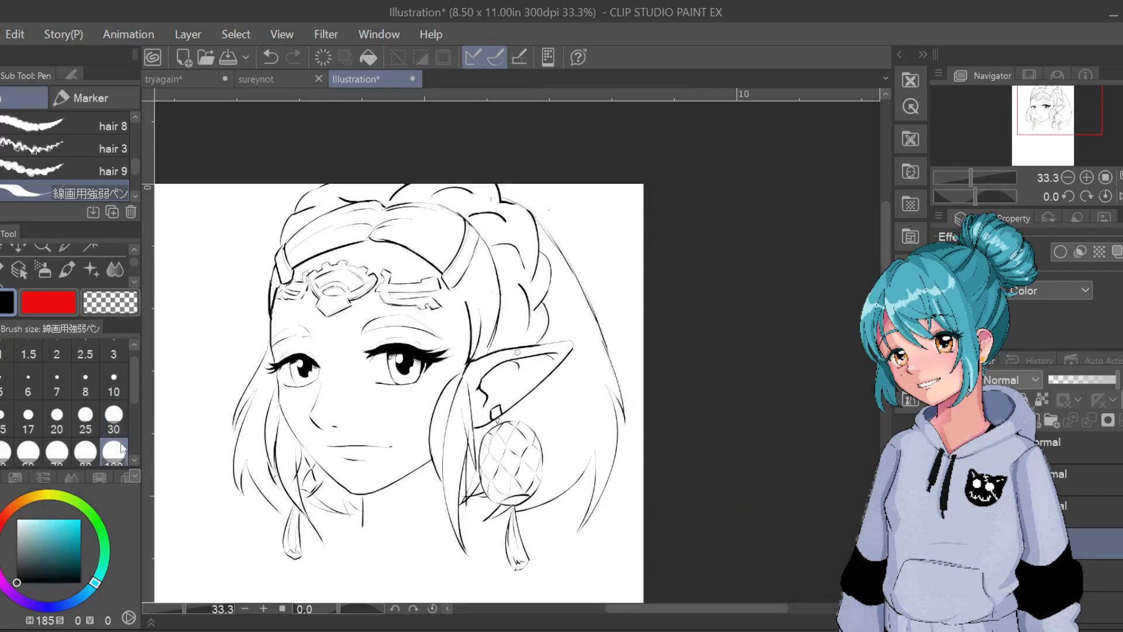
pyautogui.click(134, 280)
pyautogui.click(2, 269)
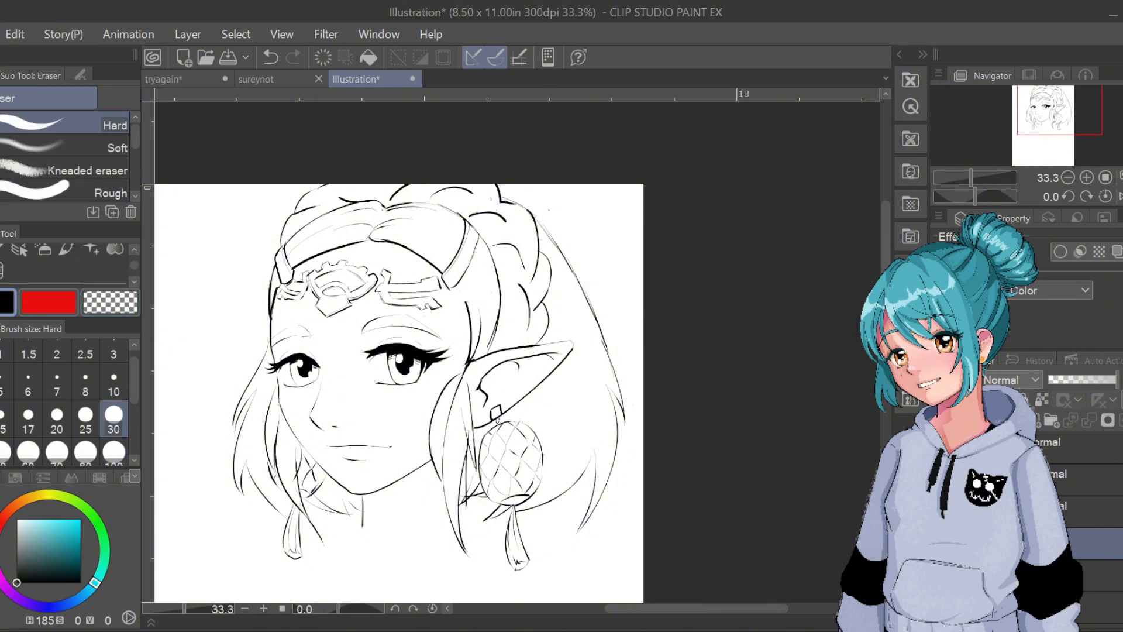
pyautogui.click(114, 451)
pyautogui.moveTo(542, 221)
pyautogui.mouseDown()
pyautogui.moveTo(602, 328)
pyautogui.moveTo(616, 427)
pyautogui.moveTo(602, 493)
pyautogui.moveTo(569, 491)
pyautogui.moveTo(534, 514)
pyautogui.moveTo(539, 502)
pyautogui.mouseUp()
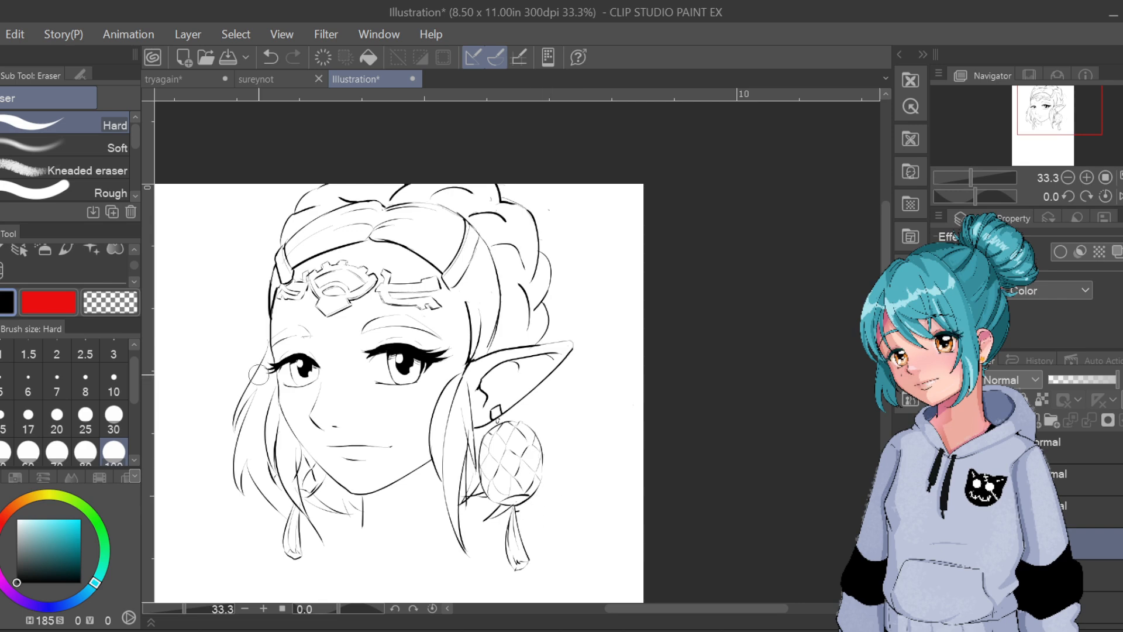
pyautogui.moveTo(258, 373)
pyautogui.mouseDown()
pyautogui.moveTo(268, 342)
pyautogui.moveTo(230, 422)
pyautogui.moveTo(248, 463)
pyautogui.mouseUp()
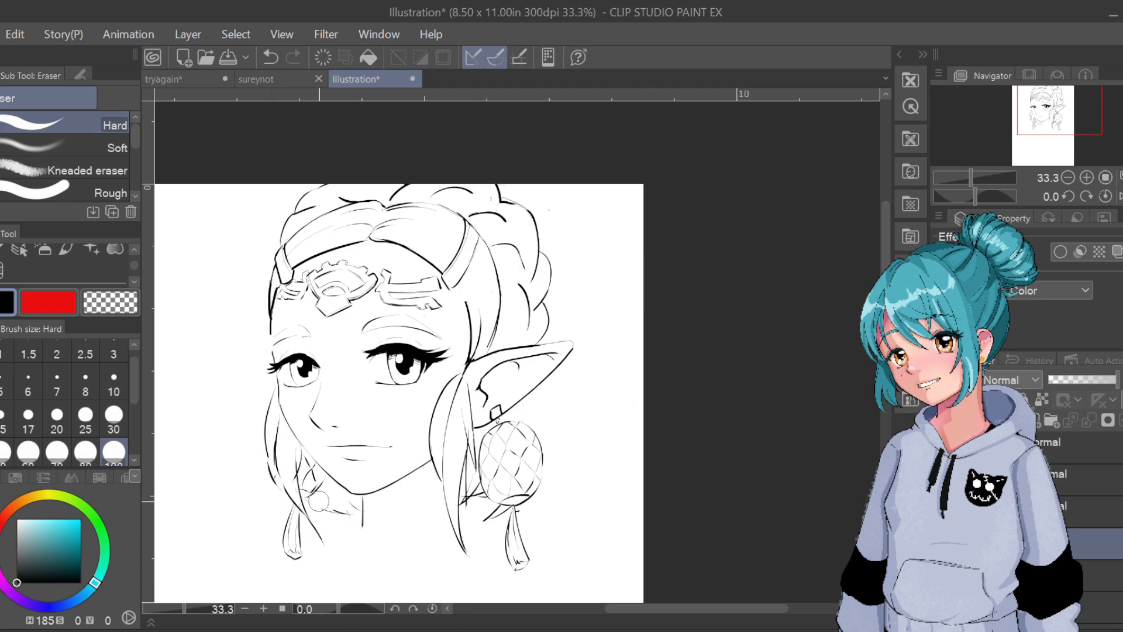
# Erase the stray hair strands between the far-side earring and the neck, and return to the line-art pen
pyautogui.moveTo(319, 502); pyautogui.dragTo(360, 515)
pyautogui.hotkey('ctrl', 'z')
pyautogui.moveTo(319, 502)
pyautogui.mouseDown()
pyautogui.moveTo(358, 519)
pyautogui.moveTo(336, 522)
pyautogui.mouseUp()
pyautogui.hotkey('ctrl', 'z')
pyautogui.moveTo(320, 501); pyautogui.dragTo(326, 507)
pyautogui.press('p')
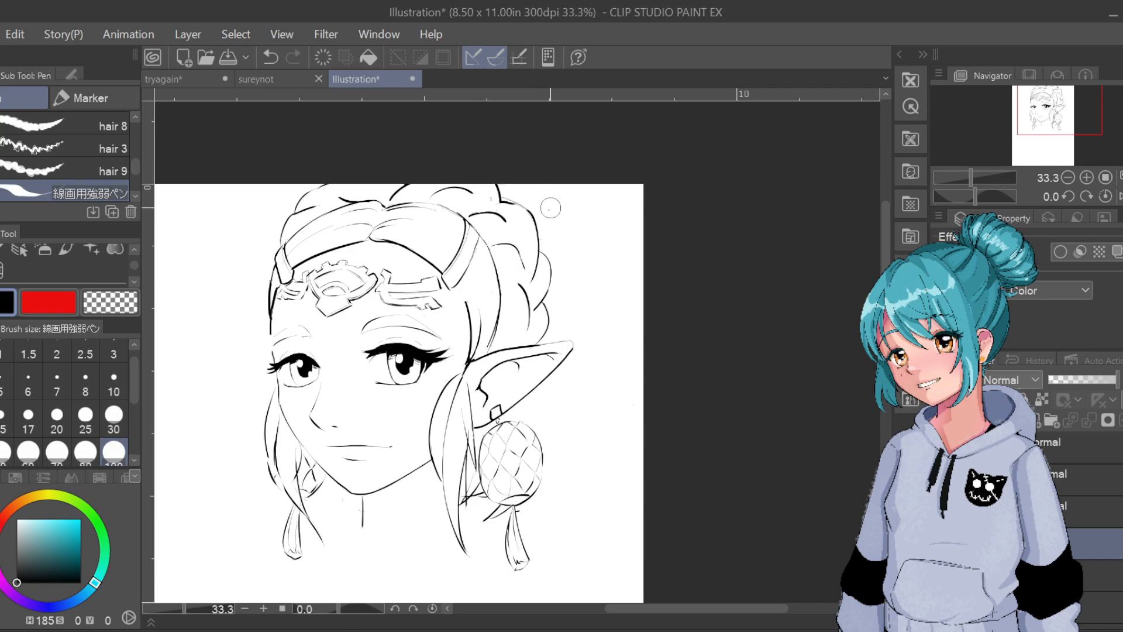
pyautogui.moveTo(550, 205); pyautogui.dragTo(557, 211)
pyautogui.hotkey('ctrl', 'z')
pyautogui.moveTo(612, 223); pyautogui.dragTo(640, 365)
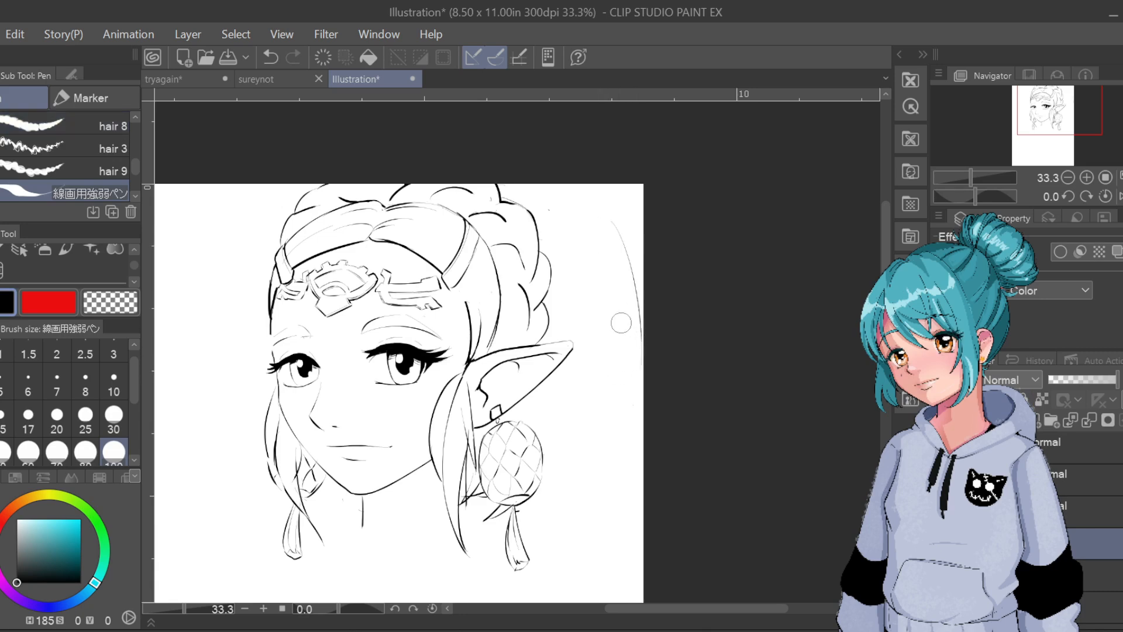
pyautogui.hotkey('ctrl', 'z')
pyautogui.moveTo(580, 193); pyautogui.dragTo(577, 363)
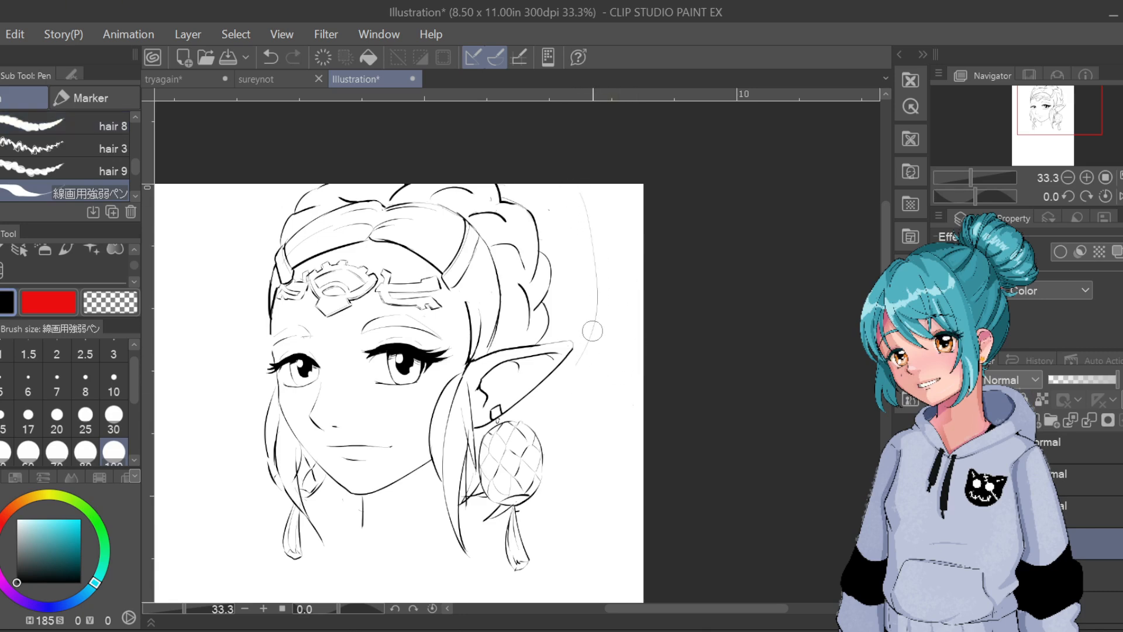
pyautogui.moveTo(592, 257); pyautogui.dragTo(610, 316)
pyautogui.hotkey('ctrl', 'z')
pyautogui.hotkey('ctrl', 'z')
# Rough in loose sweeping hair on both sides of the head, from the crown down past the ear and beside the opposite cheek
pyautogui.moveTo(545, 188); pyautogui.dragTo(557, 346)
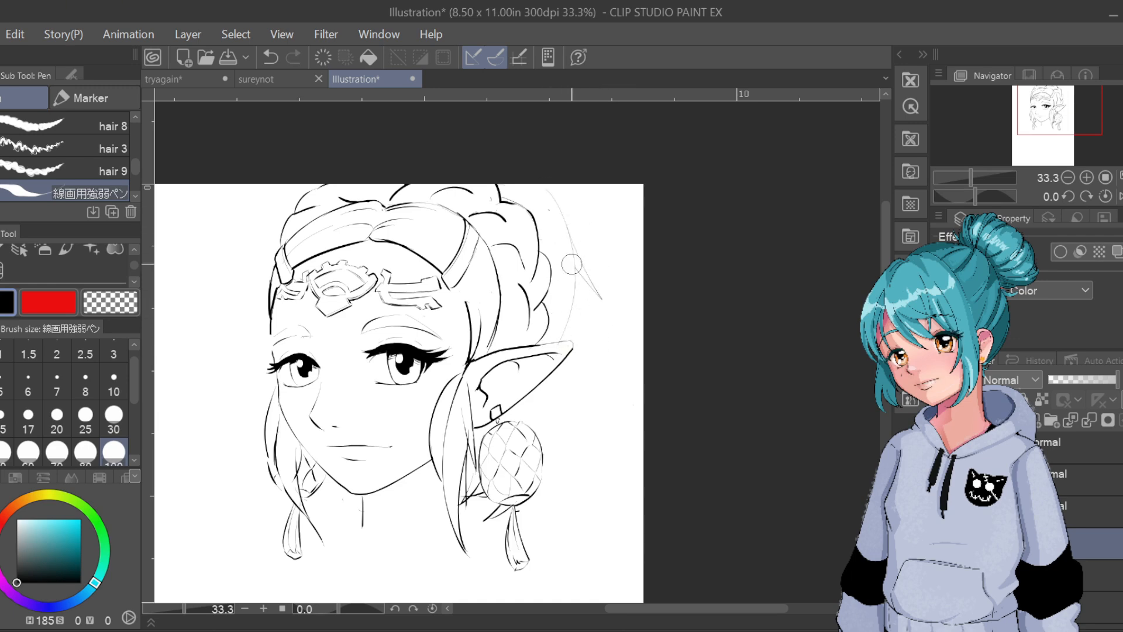
pyautogui.moveTo(572, 262)
pyautogui.mouseDown()
pyautogui.moveTo(602, 301)
pyautogui.moveTo(594, 417)
pyautogui.mouseUp()
pyautogui.moveTo(598, 426)
pyautogui.mouseDown()
pyautogui.moveTo(560, 450)
pyautogui.moveTo(575, 429)
pyautogui.moveTo(549, 467)
pyautogui.mouseUp()
pyautogui.moveTo(261, 303)
pyautogui.mouseDown()
pyautogui.moveTo(225, 400)
pyautogui.moveTo(262, 455)
pyautogui.mouseUp()
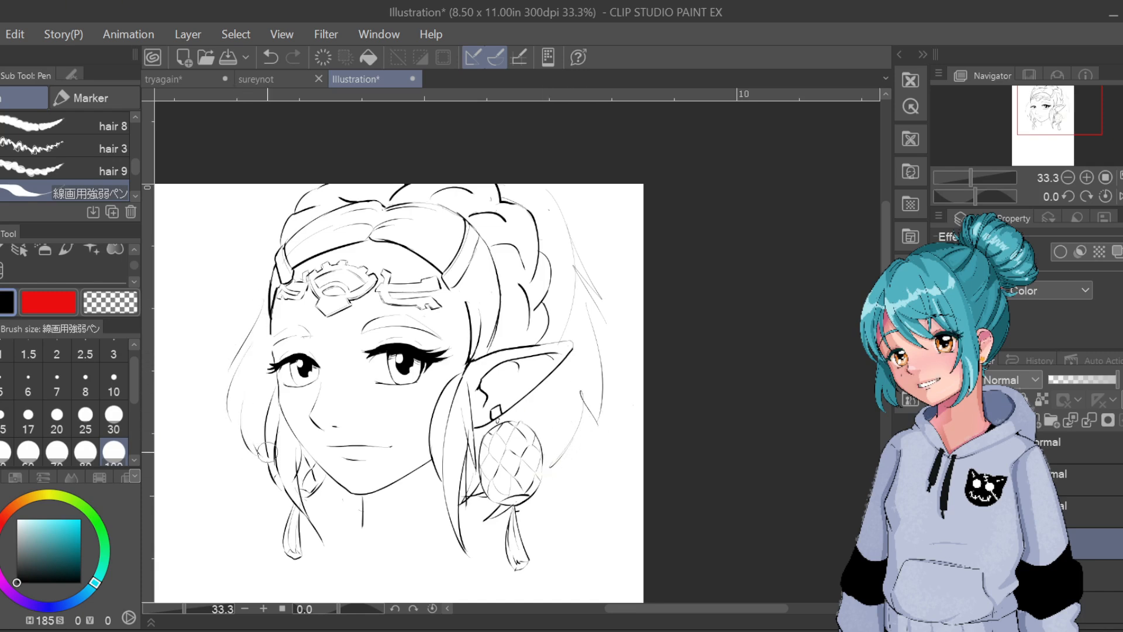
pyautogui.moveTo(504, 189); pyautogui.dragTo(580, 221)
pyautogui.moveTo(563, 213); pyautogui.dragTo(593, 265)
pyautogui.moveTo(510, 186)
pyautogui.mouseDown()
pyautogui.moveTo(550, 207)
pyautogui.moveTo(609, 305)
pyautogui.mouseUp()
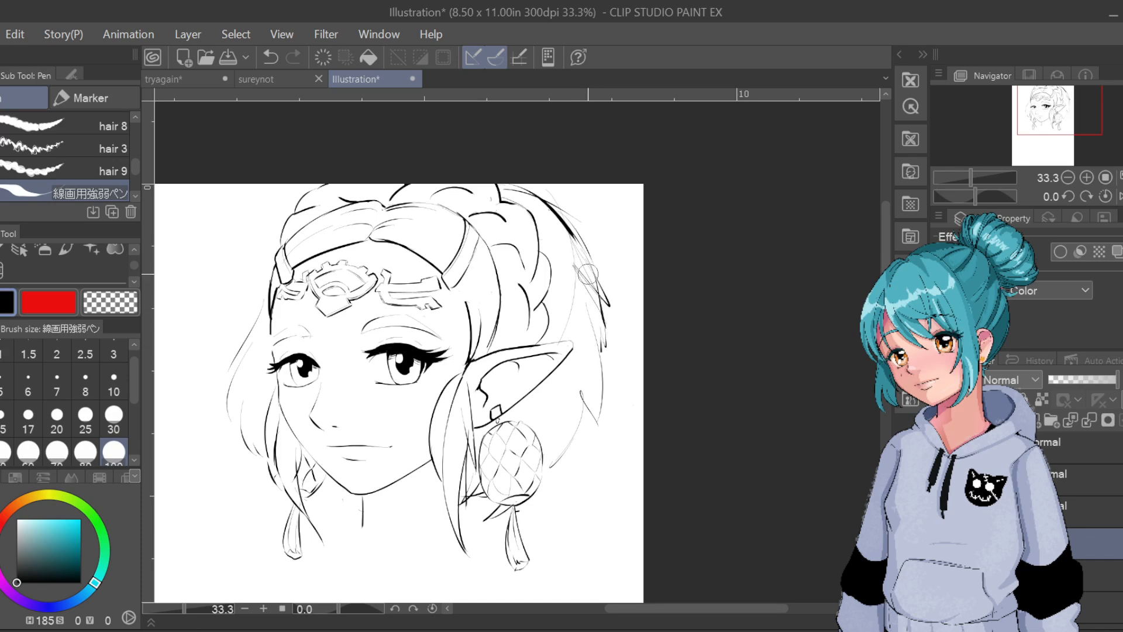
pyautogui.moveTo(542, 440)
pyautogui.mouseDown()
pyautogui.moveTo(586, 387)
pyautogui.moveTo(576, 350)
pyautogui.mouseUp()
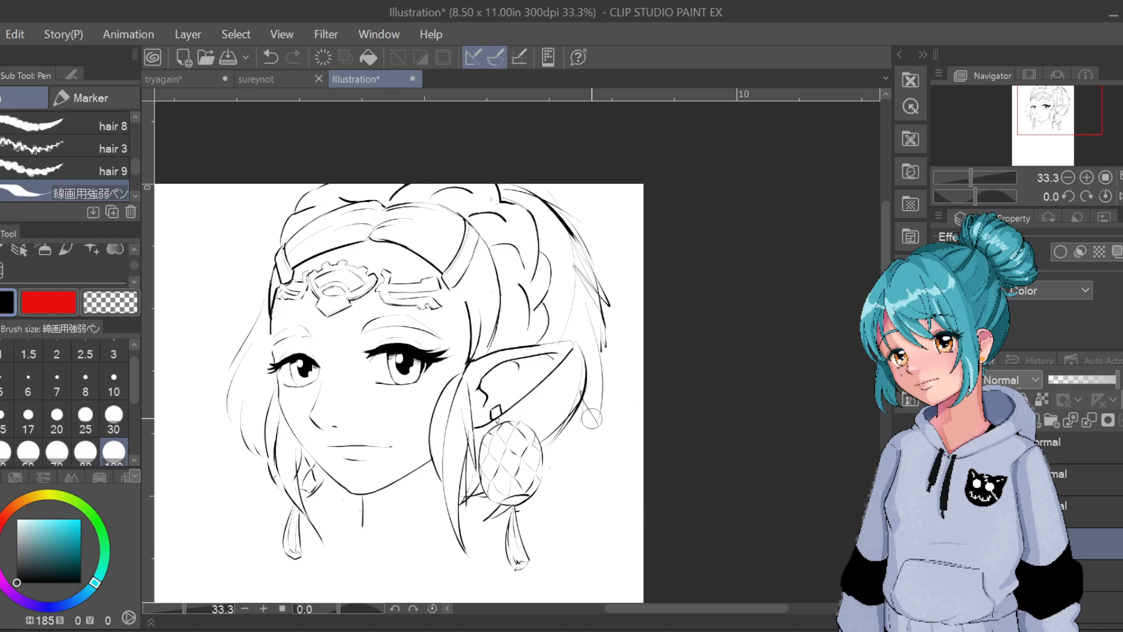
# Lower the opacity of the rough hair layer, add a new raster layer for inking, and set the pen size to 30
pyautogui.click(1071, 380)
pyautogui.moveTo(1068, 383); pyautogui.dragTo(1064, 377)
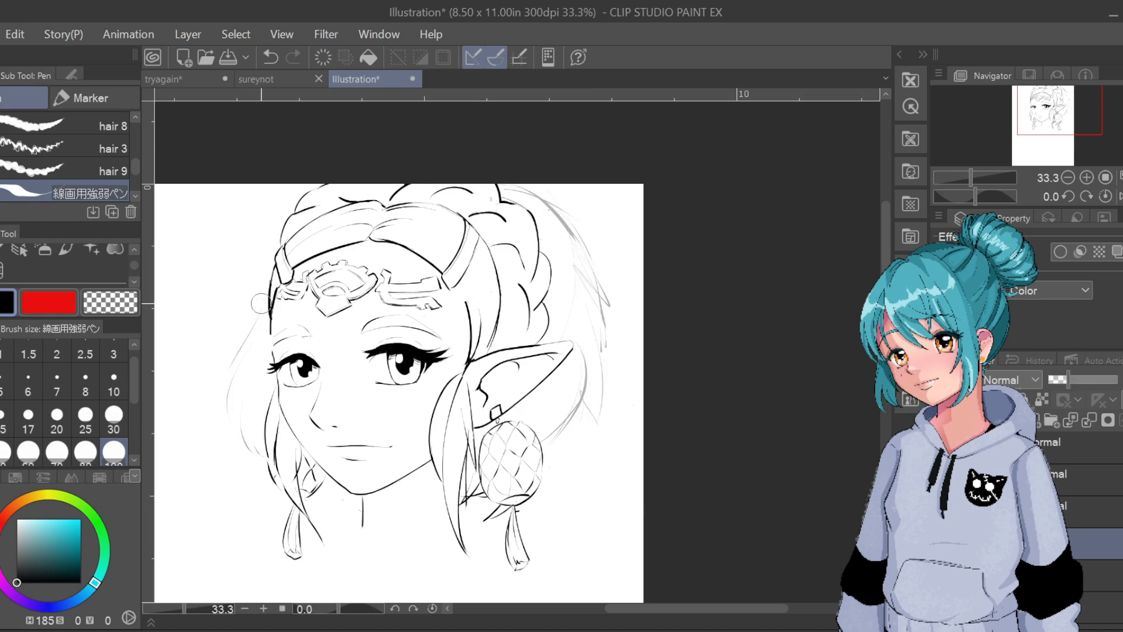
pyautogui.moveTo(259, 309); pyautogui.dragTo(215, 370)
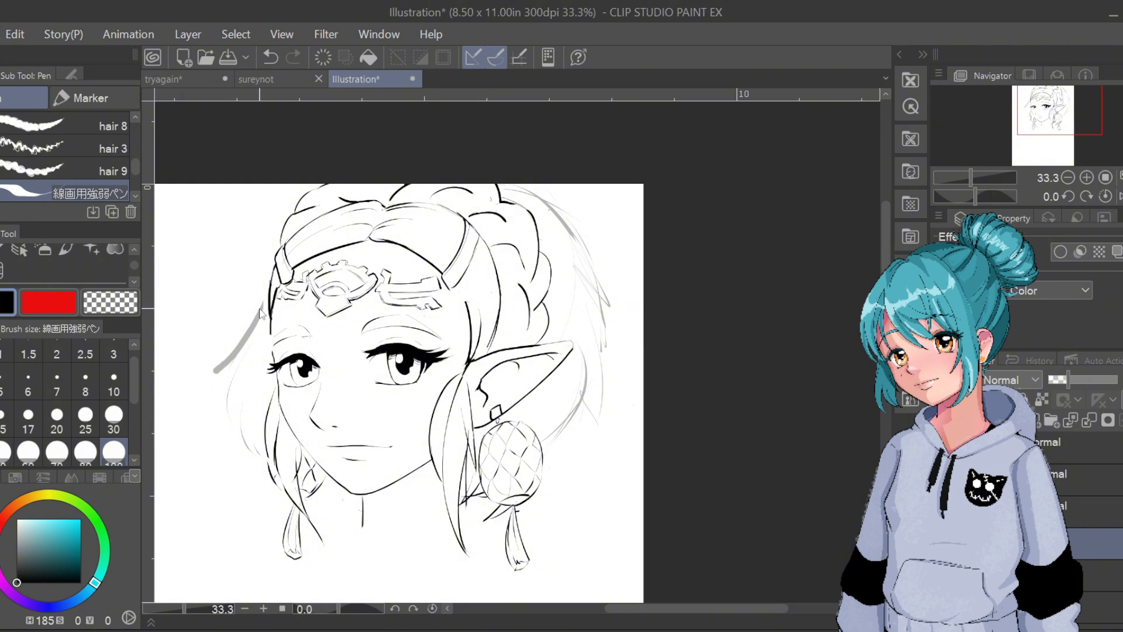
pyautogui.hotkey('ctrl', 'z')
pyautogui.hotkey('ctrl', 'shift', 'n')
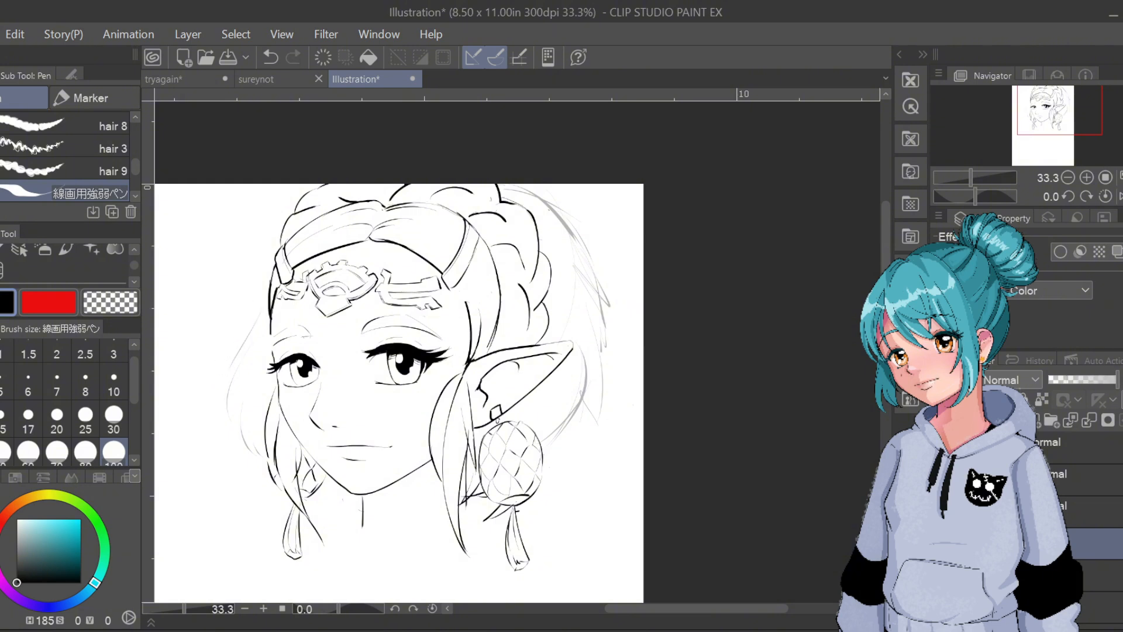
pyautogui.click(113, 416)
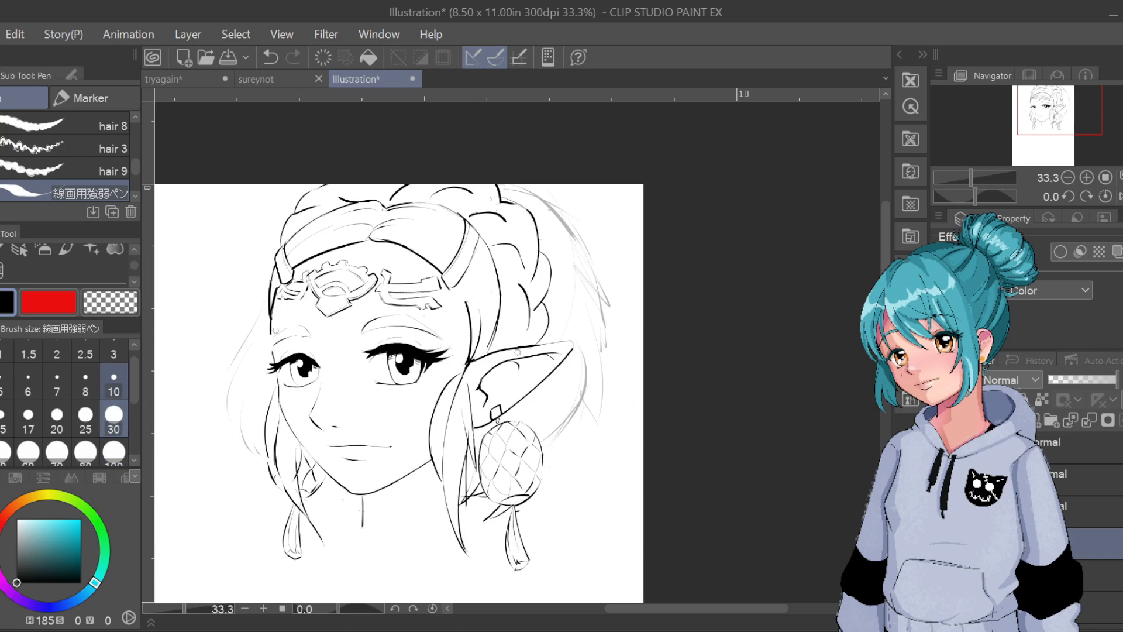
# Ink the outer flaring hair strands beside the cheek opposite the visible ear, following the faded rough
pyautogui.moveTo(266, 304); pyautogui.dragTo(219, 377)
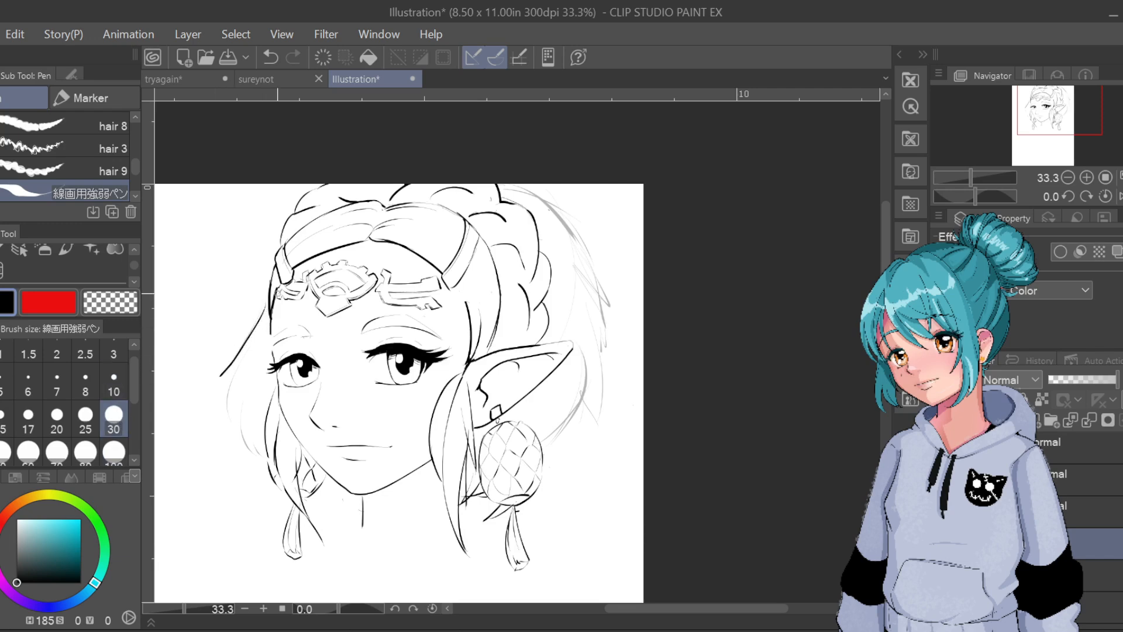
pyautogui.hotkey('ctrl', 'z')
pyautogui.moveTo(263, 310); pyautogui.dragTo(215, 386)
pyautogui.moveTo(251, 343); pyautogui.dragTo(242, 414)
pyautogui.hotkey('ctrl', 'z')
pyautogui.moveTo(242, 419); pyautogui.dragTo(259, 364)
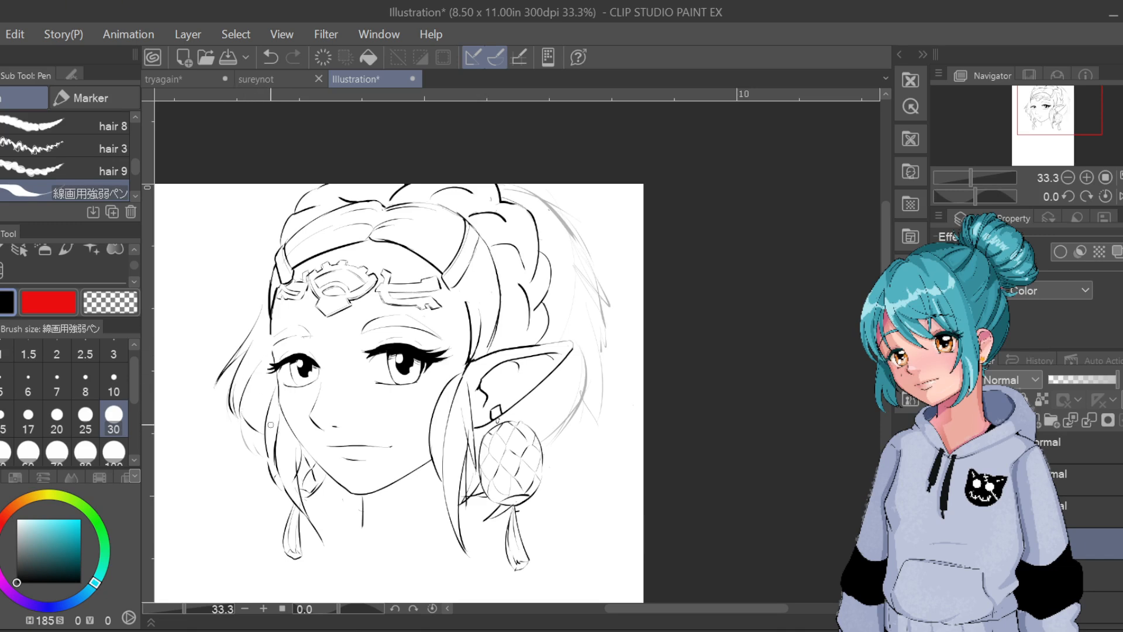
# Refine the inner cheek strands on the side opposite the visible ear and join the outer strand up to the hairline
pyautogui.hotkey('ctrl', 'z')
pyautogui.moveTo(265, 383)
pyautogui.mouseDown()
pyautogui.moveTo(249, 445)
pyautogui.moveTo(262, 370)
pyautogui.mouseUp()
pyautogui.hotkey('ctrl', 'z')
pyautogui.hotkey('ctrl', 'z')
pyautogui.moveTo(263, 441); pyautogui.dragTo(265, 369)
pyautogui.hotkey('ctrl', 'z')
pyautogui.moveTo(264, 442); pyautogui.dragTo(263, 376)
pyautogui.hotkey('ctrl', 'z')
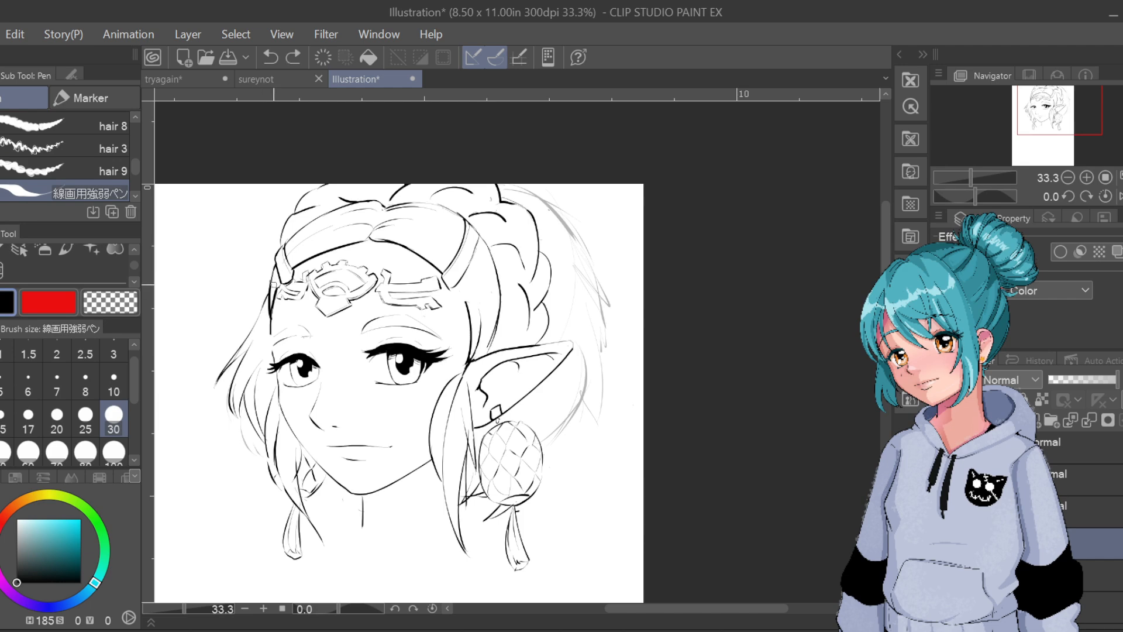
pyautogui.moveTo(273, 284); pyautogui.dragTo(283, 266)
# Ink the outer contour of the loose hair from the crown down to the level of the pointed ear's tip
pyautogui.moveTo(503, 183)
pyautogui.mouseDown()
pyautogui.moveTo(577, 257)
pyautogui.moveTo(574, 273)
pyautogui.moveTo(565, 233)
pyautogui.moveTo(585, 272)
pyautogui.moveTo(579, 262)
pyautogui.moveTo(587, 324)
pyautogui.mouseUp()
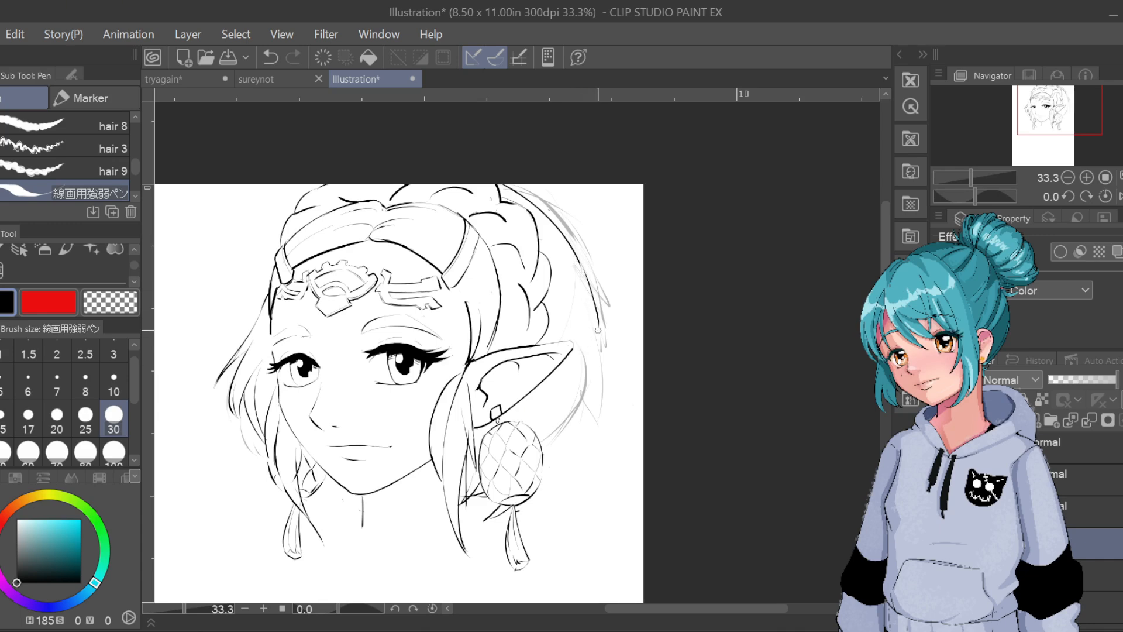
pyautogui.moveTo(598, 314)
pyautogui.mouseDown()
pyautogui.moveTo(604, 351)
pyautogui.moveTo(592, 311)
pyautogui.moveTo(582, 387)
pyautogui.moveTo(544, 428)
pyautogui.mouseUp()
pyautogui.hotkey('ctrl', 'z')
pyautogui.hotkey('ctrl', 'z')
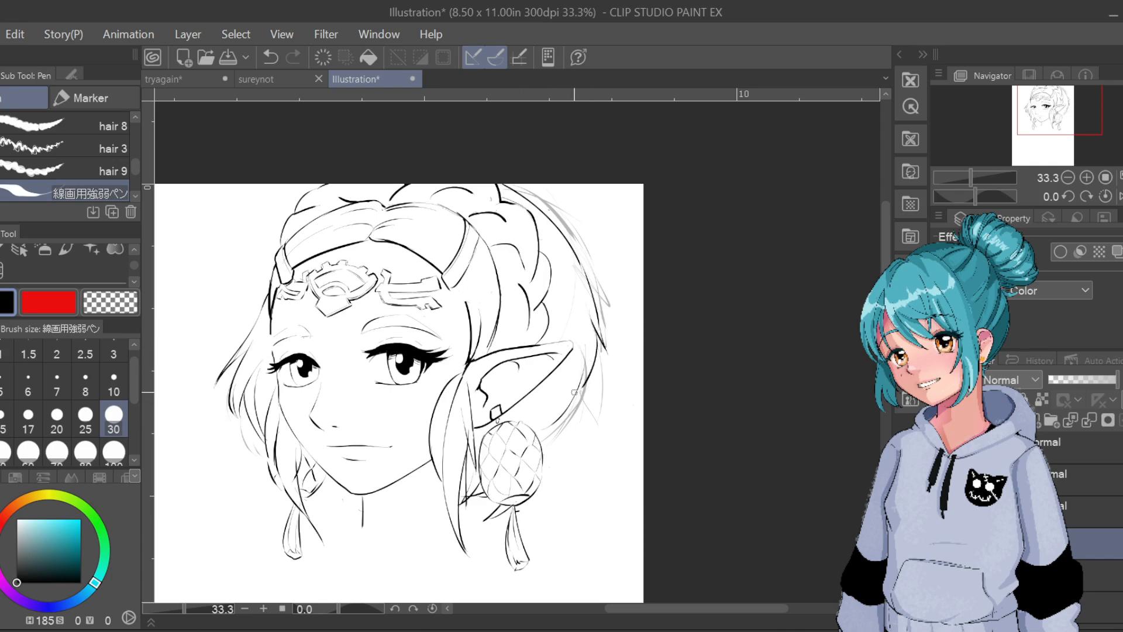
pyautogui.hotkey('ctrl', 'z')
pyautogui.moveTo(585, 374); pyautogui.dragTo(531, 438)
pyautogui.hotkey('ctrl', 'z')
pyautogui.moveTo(588, 355)
pyautogui.mouseDown()
pyautogui.moveTo(565, 442)
pyautogui.moveTo(530, 450)
pyautogui.mouseUp()
pyautogui.hotkey('ctrl', 'z')
pyautogui.hotkey('ctrl', 'z')
pyautogui.moveTo(584, 388); pyautogui.dragTo(555, 447)
pyautogui.hotkey('ctrl', 'z')
pyautogui.hotkey('ctrl', 'z')
pyautogui.moveTo(597, 331); pyautogui.dragTo(556, 438)
pyautogui.hotkey('ctrl', 'z')
pyautogui.moveTo(590, 321); pyautogui.dragTo(572, 440)
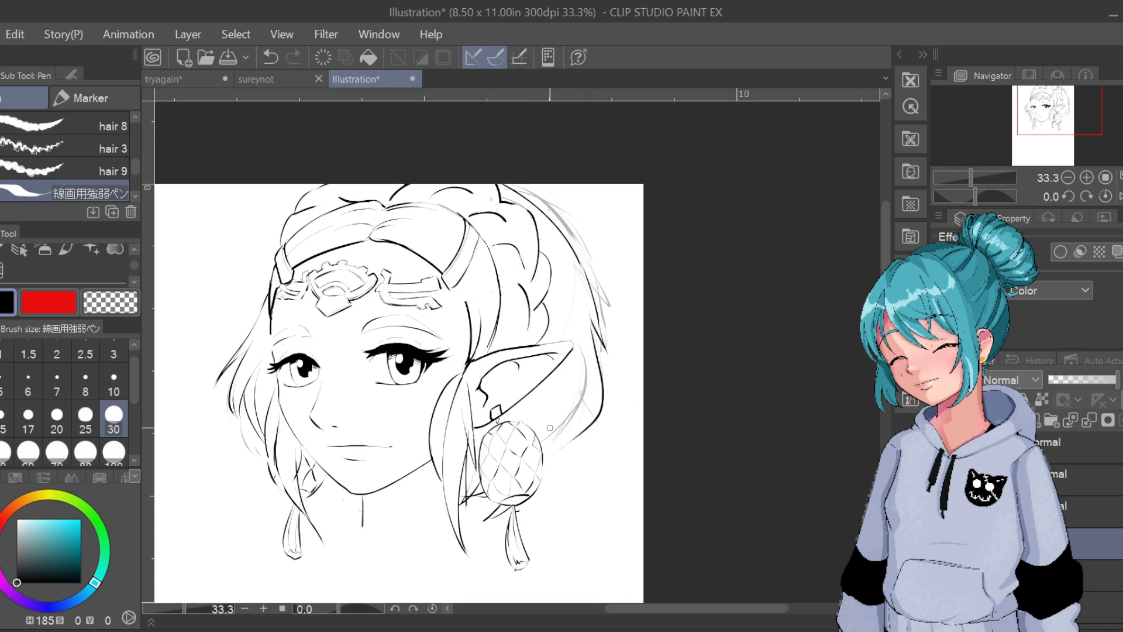
pyautogui.hotkey('ctrl', 'z')
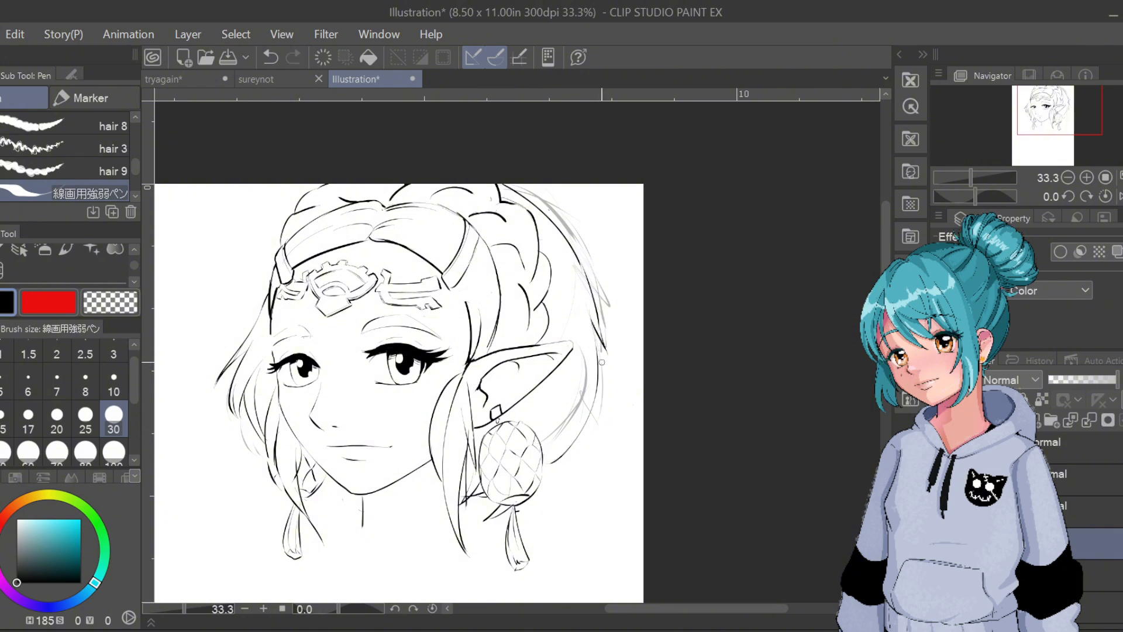
# Ink the lower curve of the loose hair behind the earring, with a few thin inner strands along it
pyautogui.moveTo(595, 331); pyautogui.dragTo(574, 459)
pyautogui.moveTo(604, 425); pyautogui.dragTo(582, 455)
pyautogui.moveTo(598, 365); pyautogui.dragTo(547, 477)
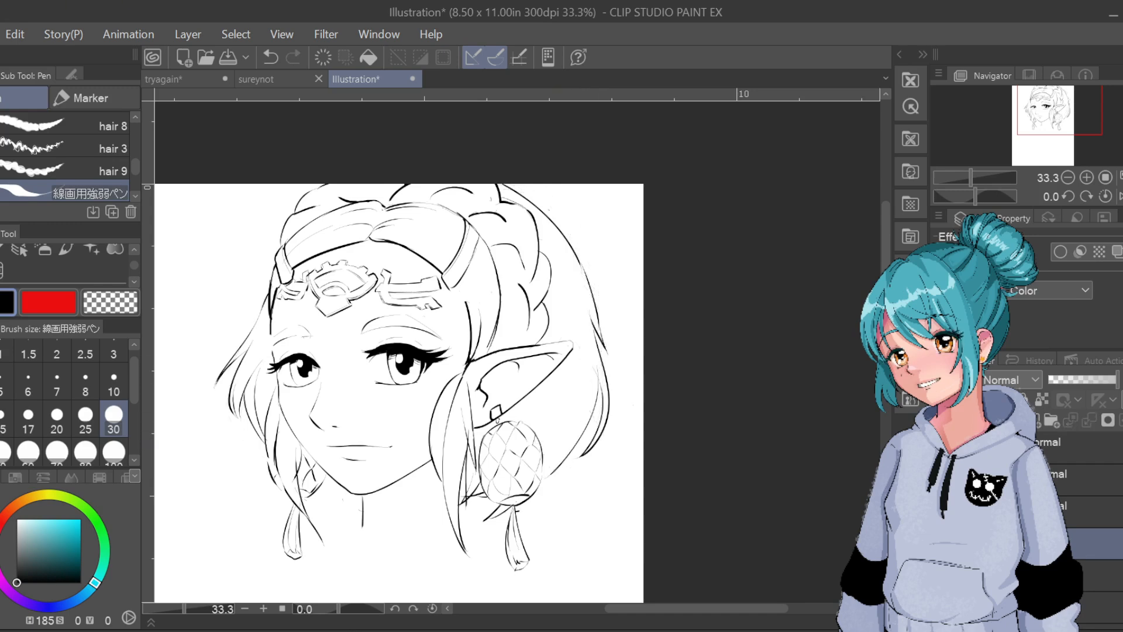
pyautogui.hotkey('ctrl', 'z')
pyautogui.moveTo(595, 379); pyautogui.dragTo(552, 458)
pyautogui.hotkey('ctrl', 'z')
pyautogui.moveTo(597, 371)
pyautogui.mouseDown()
pyautogui.moveTo(545, 463)
pyautogui.moveTo(577, 429)
pyautogui.moveTo(544, 469)
pyautogui.moveTo(588, 417)
pyautogui.mouseUp()
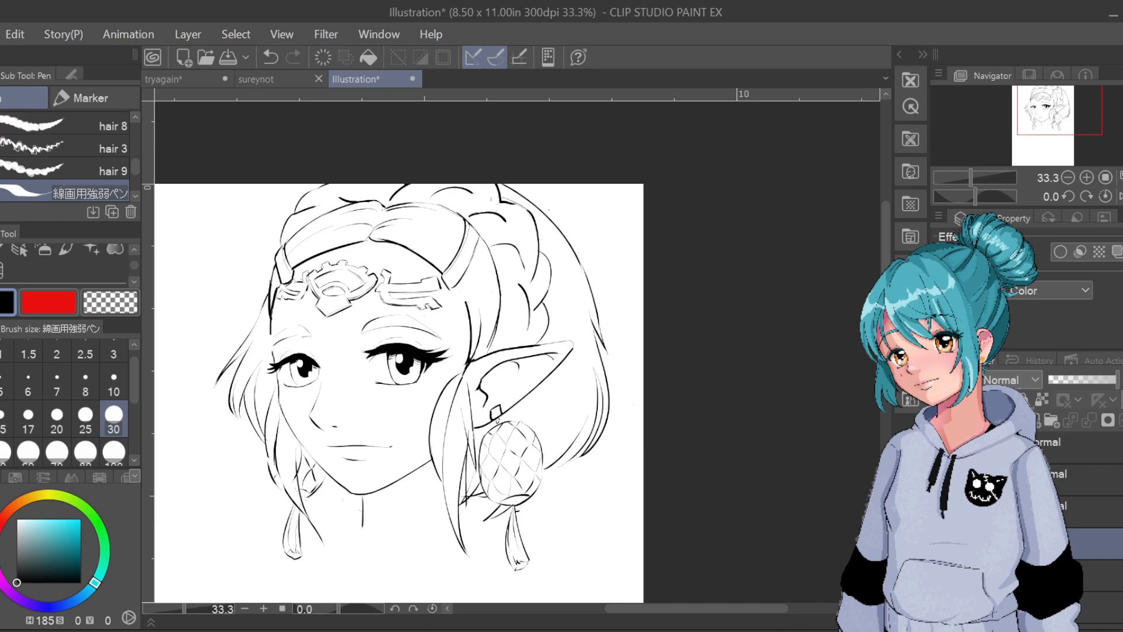
# Erase the braids and curls around the top and back of the head on their own layer
pyautogui.click(1086, 479)
pyautogui.moveTo(510, 232)
pyautogui.mouseDown()
pyautogui.moveTo(514, 206)
pyautogui.moveTo(503, 200)
pyautogui.moveTo(537, 238)
pyautogui.moveTo(519, 207)
pyautogui.moveTo(540, 285)
pyautogui.moveTo(522, 307)
pyautogui.moveTo(528, 323)
pyautogui.moveTo(541, 281)
pyautogui.moveTo(544, 326)
pyautogui.mouseUp()
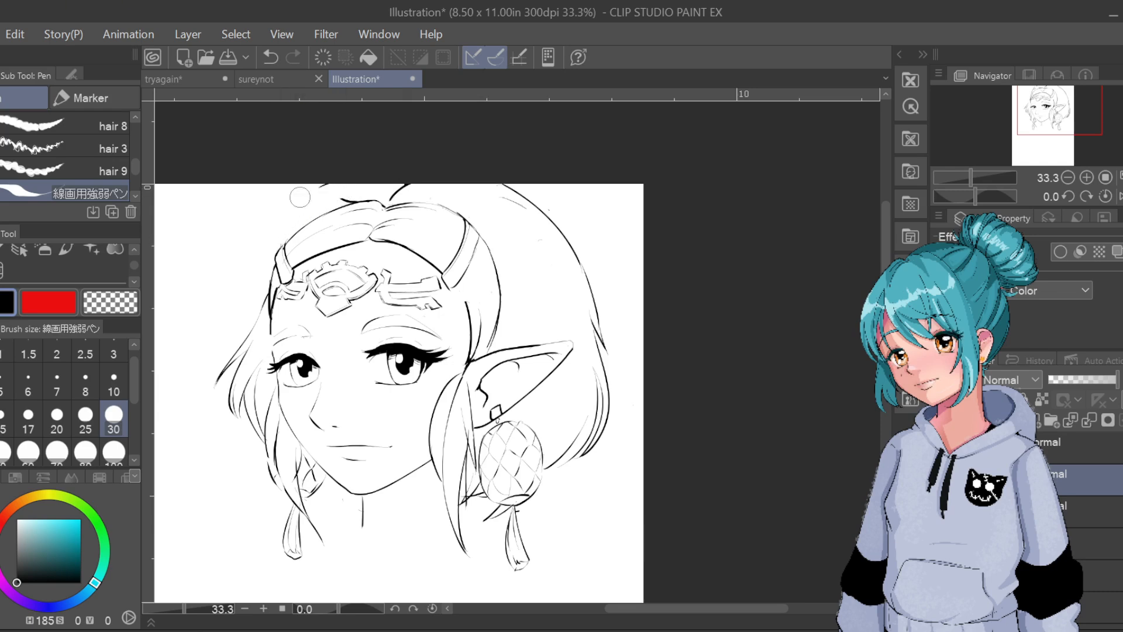
pyautogui.moveTo(301, 196); pyautogui.dragTo(341, 183)
# Identify the hair layer by hiding and showing layers, and erase the whole outer hair contour behind the ear from it
pyautogui.click(943, 510)
pyautogui.click(943, 510)
pyautogui.click(1030, 510)
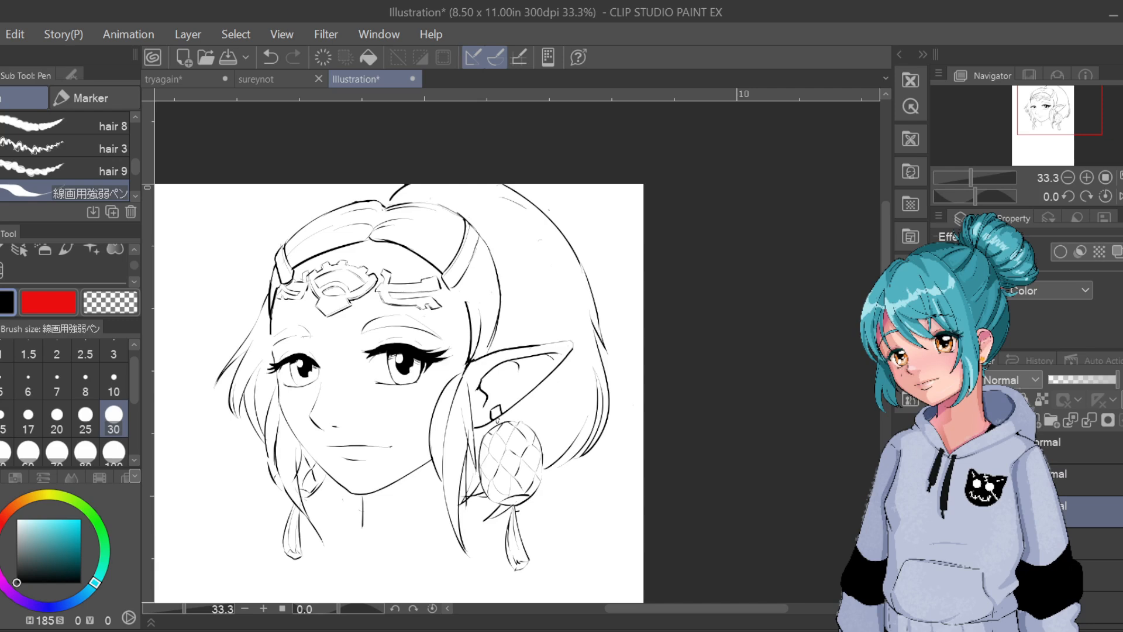
pyautogui.click(943, 511)
pyautogui.click(943, 511)
pyautogui.click(942, 542)
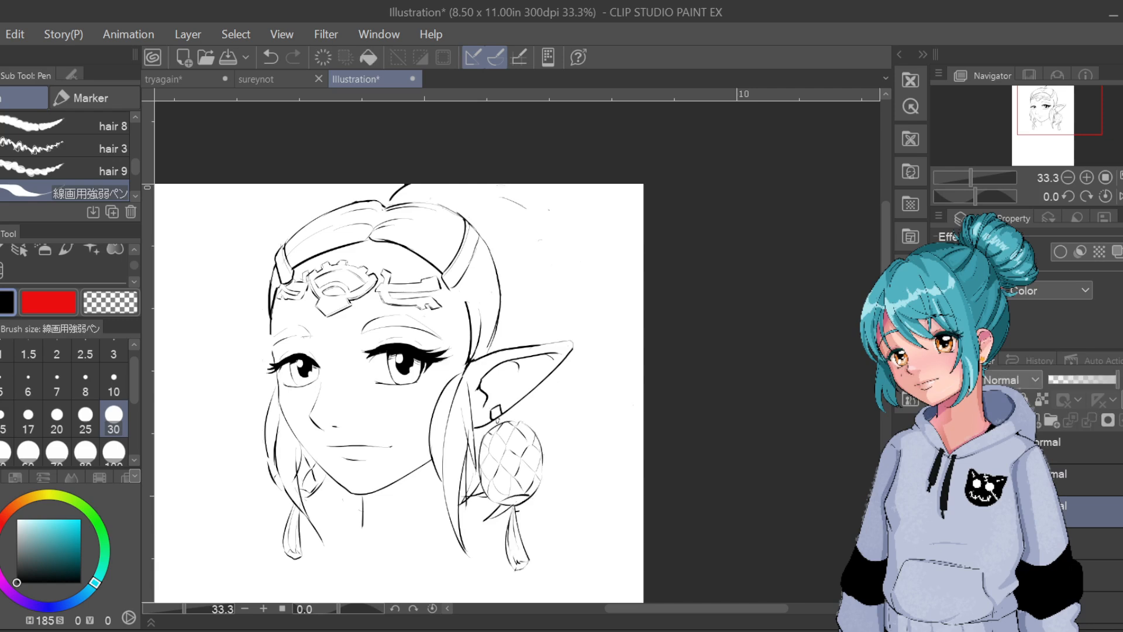
pyautogui.click(943, 542)
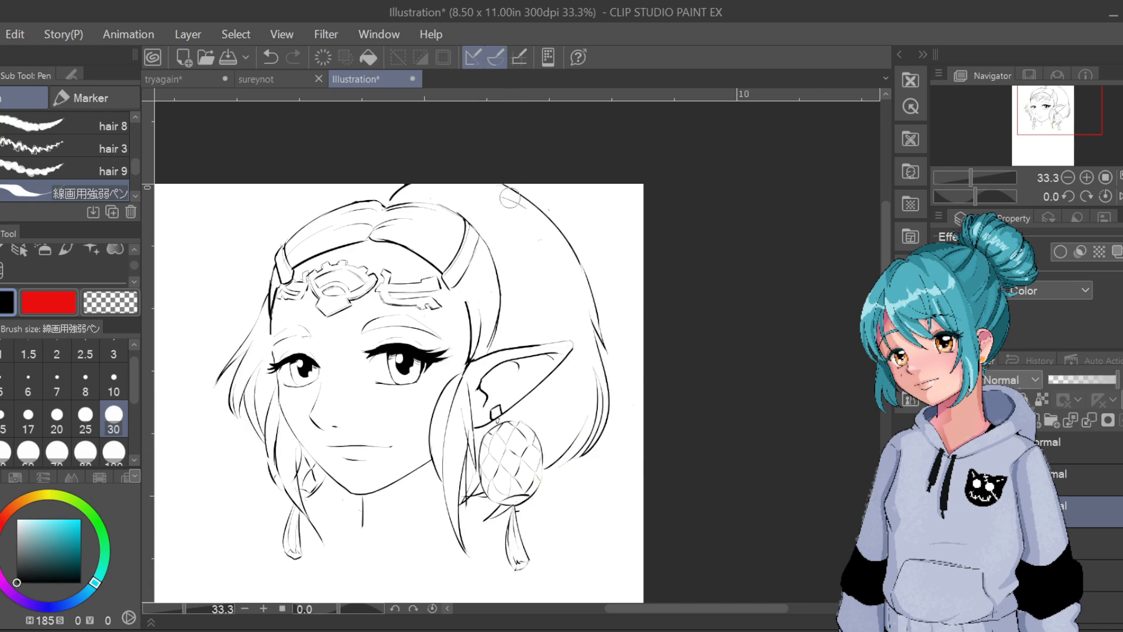
pyautogui.click(1029, 542)
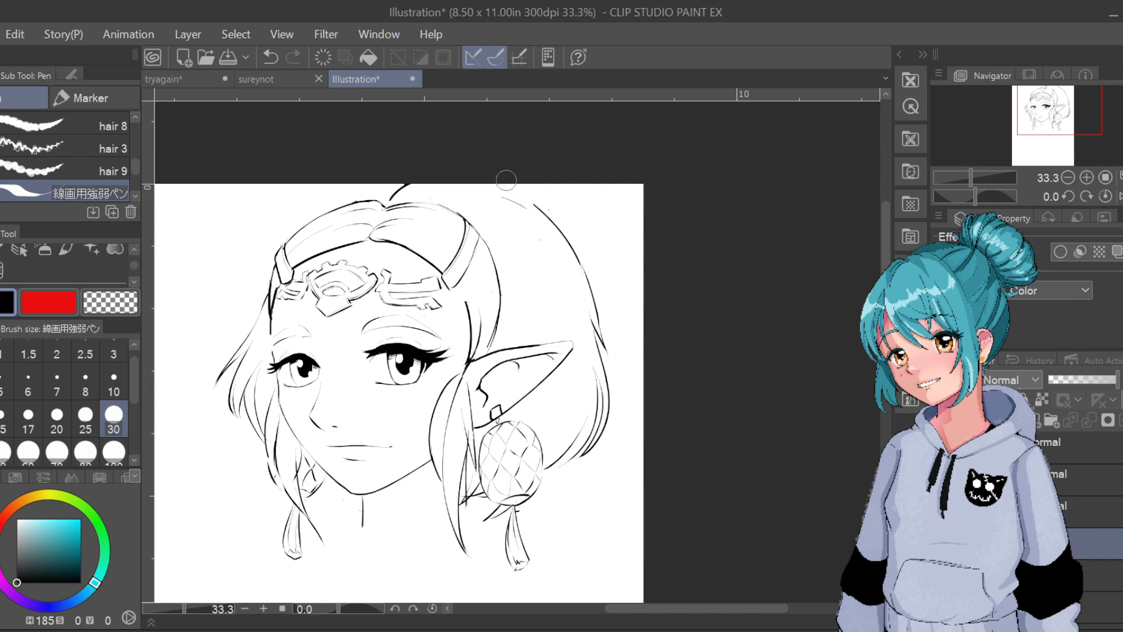
pyautogui.moveTo(504, 175)
pyautogui.mouseDown()
pyautogui.moveTo(563, 244)
pyautogui.moveTo(614, 349)
pyautogui.moveTo(616, 365)
pyautogui.moveTo(590, 281)
pyautogui.moveTo(607, 324)
pyautogui.moveTo(601, 391)
pyautogui.moveTo(590, 430)
pyautogui.moveTo(555, 470)
pyautogui.moveTo(591, 449)
pyautogui.mouseUp()
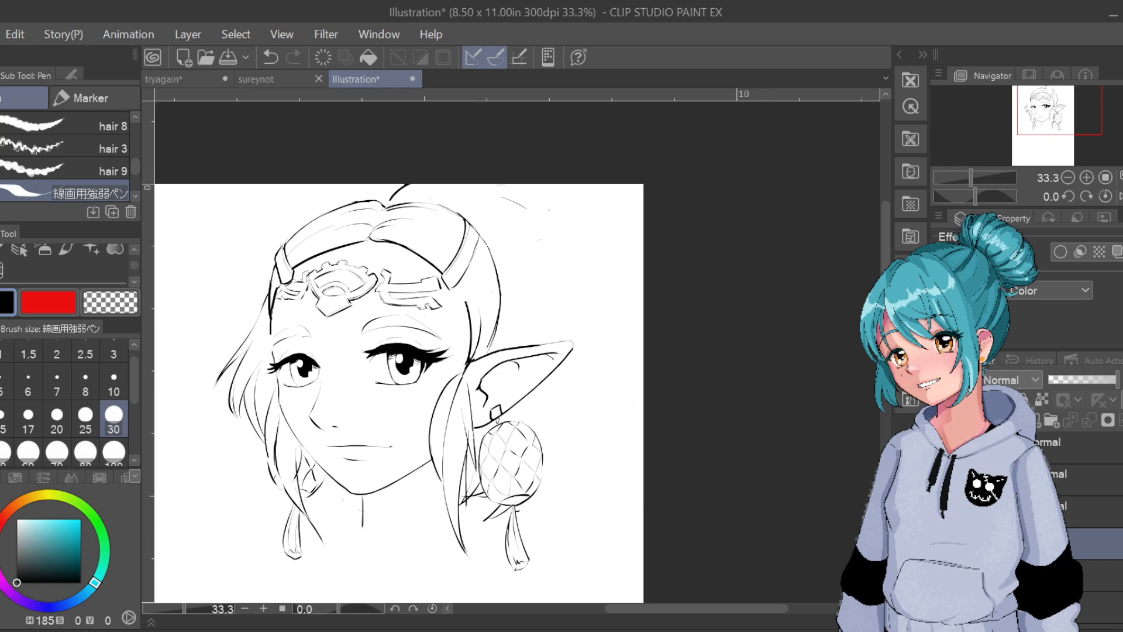
# Merge the line-art layer with the layer below, and merge the result with the next layer below it
pyautogui.click(1071, 510)
pyautogui.rightClick(1070, 489)
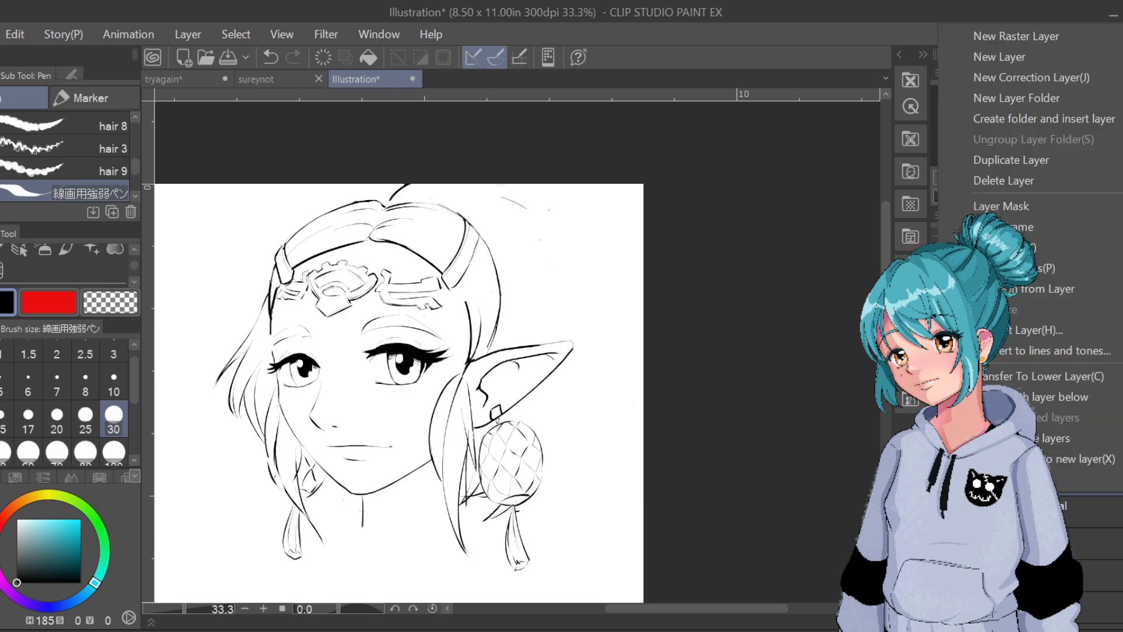
pyautogui.click(1035, 398)
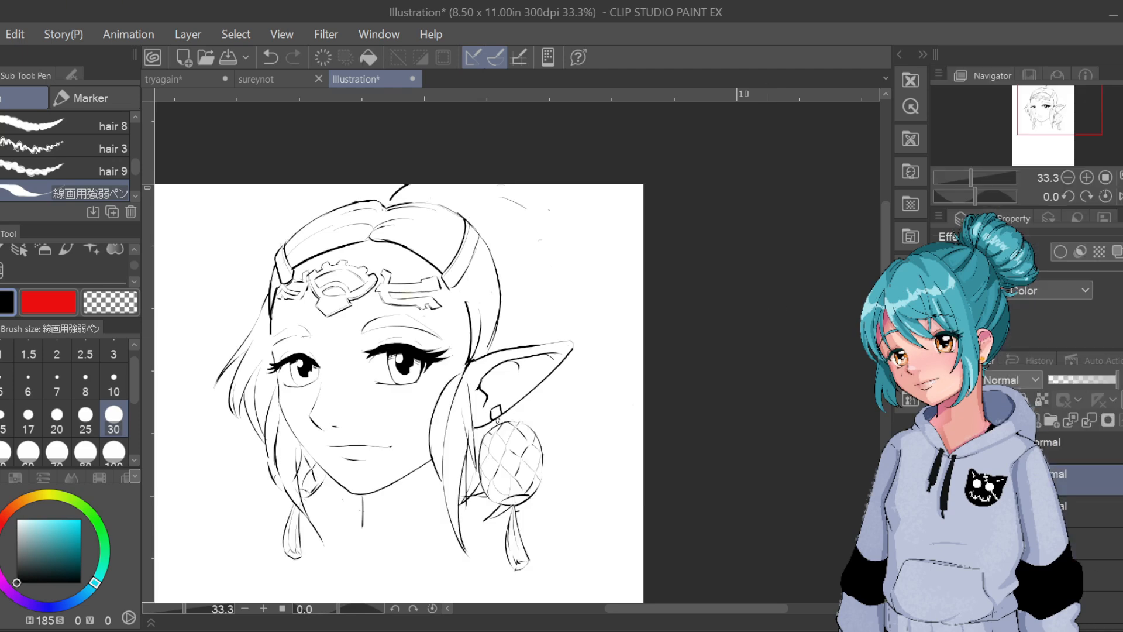
pyautogui.rightClick(1058, 474)
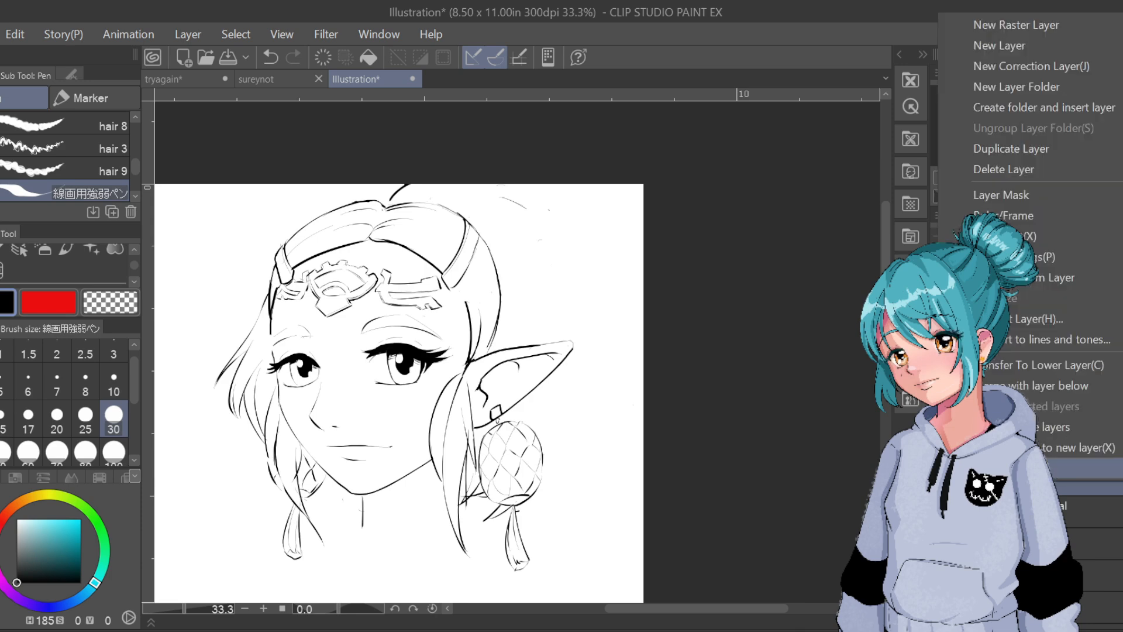
pyautogui.click(1030, 391)
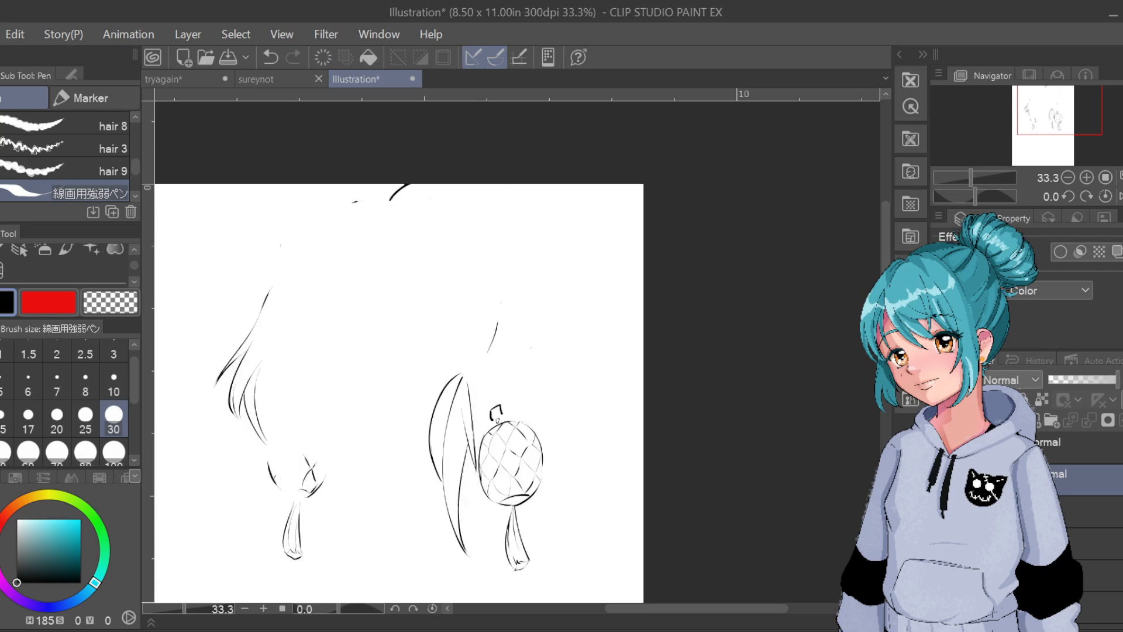
# Move the merged line layer one position down in the layer stack and merge the neighbouring line-art layers
pyautogui.rightClick(1082, 479)
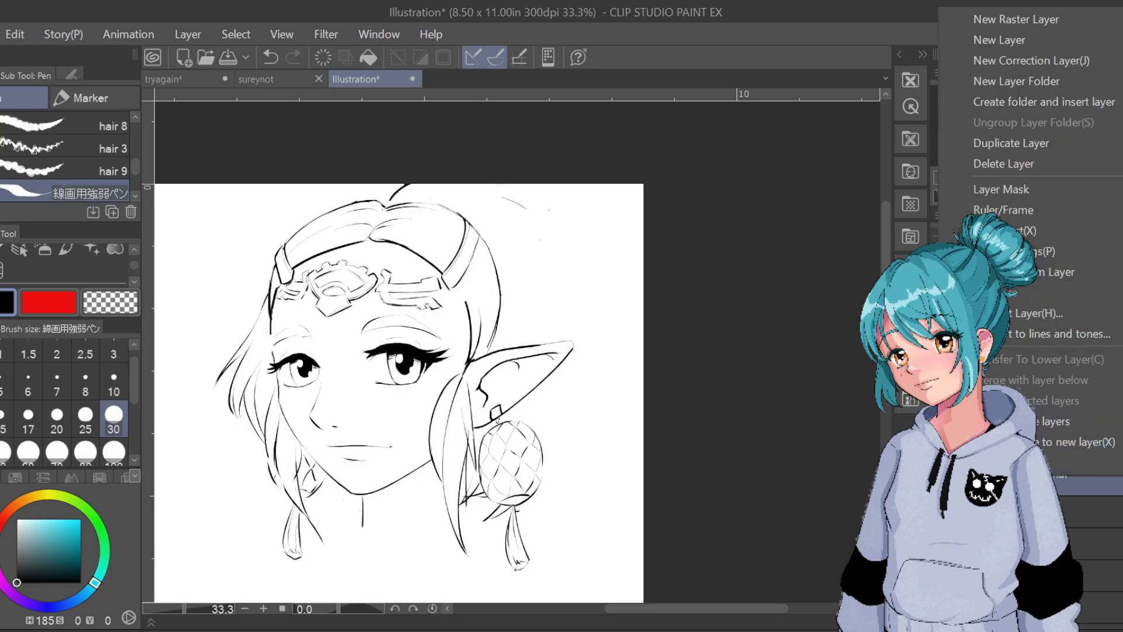
pyautogui.click(1082, 481)
pyautogui.moveTo(1082, 480); pyautogui.dragTo(1082, 526)
pyautogui.rightClick(1088, 506)
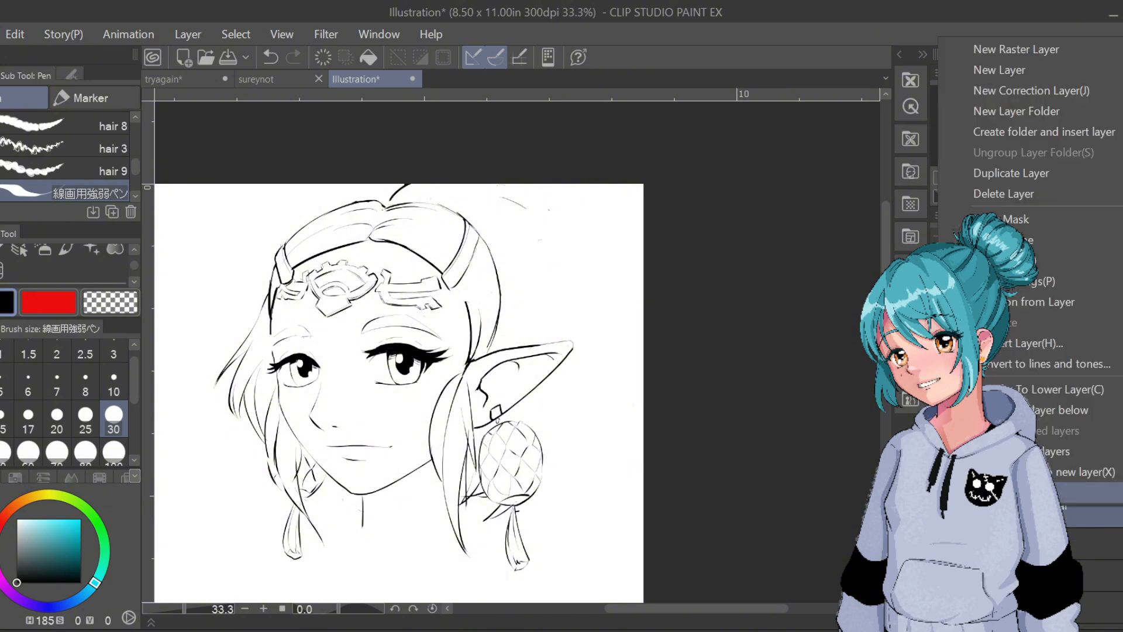
pyautogui.click(1064, 409)
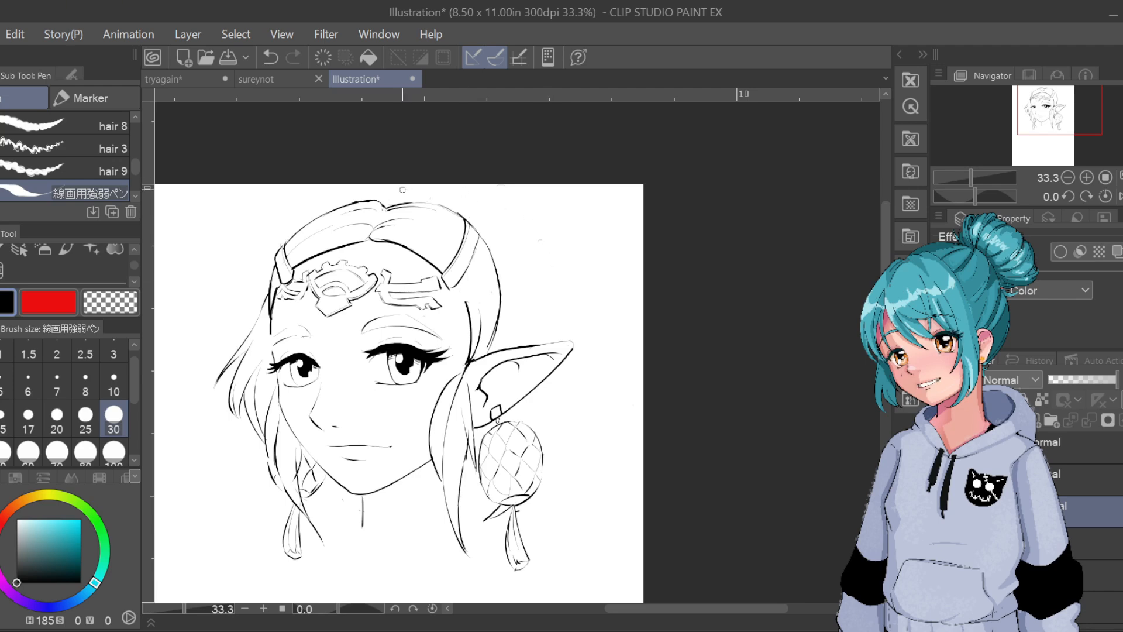
# Draw the outer contour of the loose hair as one long curve from above the head out past the ear tip
pyautogui.moveTo(494, 186)
pyautogui.mouseDown()
pyautogui.moveTo(565, 262)
pyautogui.moveTo(594, 354)
pyautogui.mouseUp()
pyautogui.hotkey('ctrl', 'z')
pyautogui.hotkey('ctrl', 'z')
pyautogui.moveTo(504, 188); pyautogui.dragTo(545, 272)
pyautogui.hotkey('ctrl', 'z')
pyautogui.moveTo(510, 197)
pyautogui.mouseDown()
pyautogui.moveTo(572, 320)
pyautogui.moveTo(586, 436)
pyautogui.mouseUp()
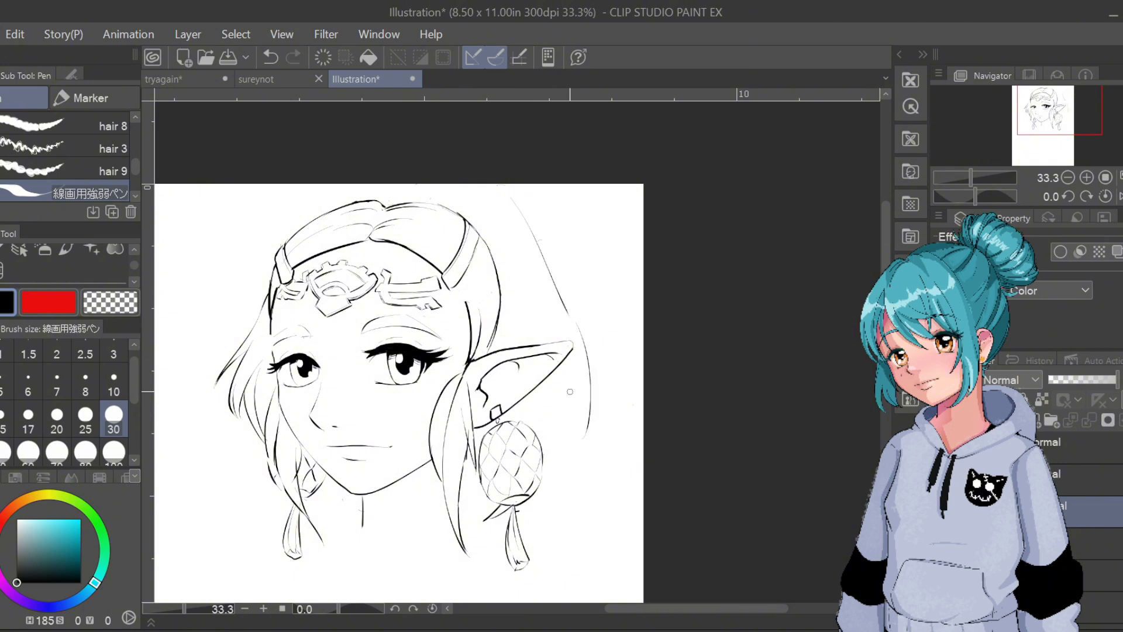
pyautogui.hotkey('ctrl', 'z')
pyautogui.hotkey('ctrl', 'z')
pyautogui.moveTo(501, 186); pyautogui.dragTo(598, 372)
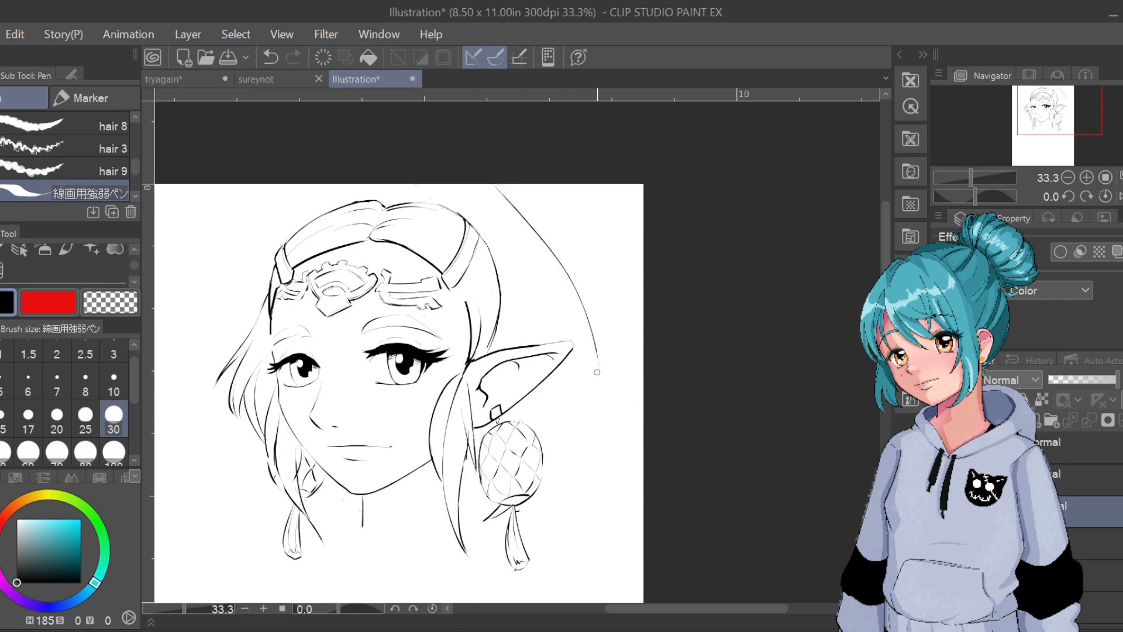
pyautogui.hotkey('ctrl', 'z')
pyautogui.moveTo(503, 192)
pyautogui.mouseDown()
pyautogui.moveTo(571, 277)
pyautogui.moveTo(606, 450)
pyautogui.mouseUp()
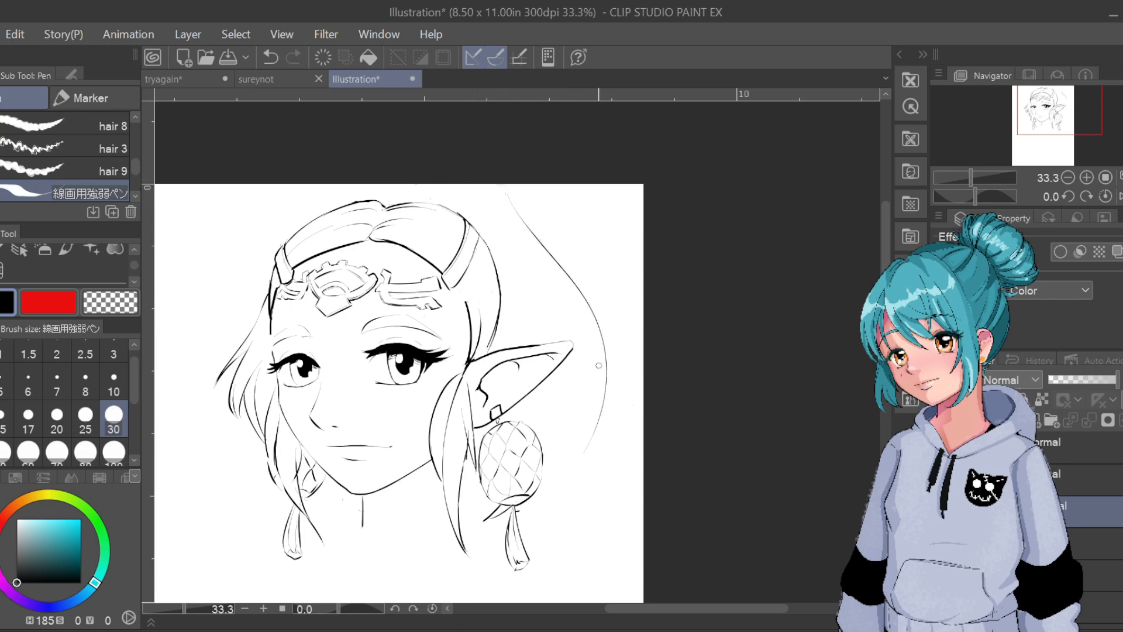
pyautogui.hotkey('ctrl', 'z')
pyautogui.moveTo(509, 201)
pyautogui.mouseDown()
pyautogui.moveTo(608, 386)
pyautogui.moveTo(587, 440)
pyautogui.moveTo(590, 378)
pyautogui.mouseUp()
pyautogui.hotkey('ctrl', 'z')
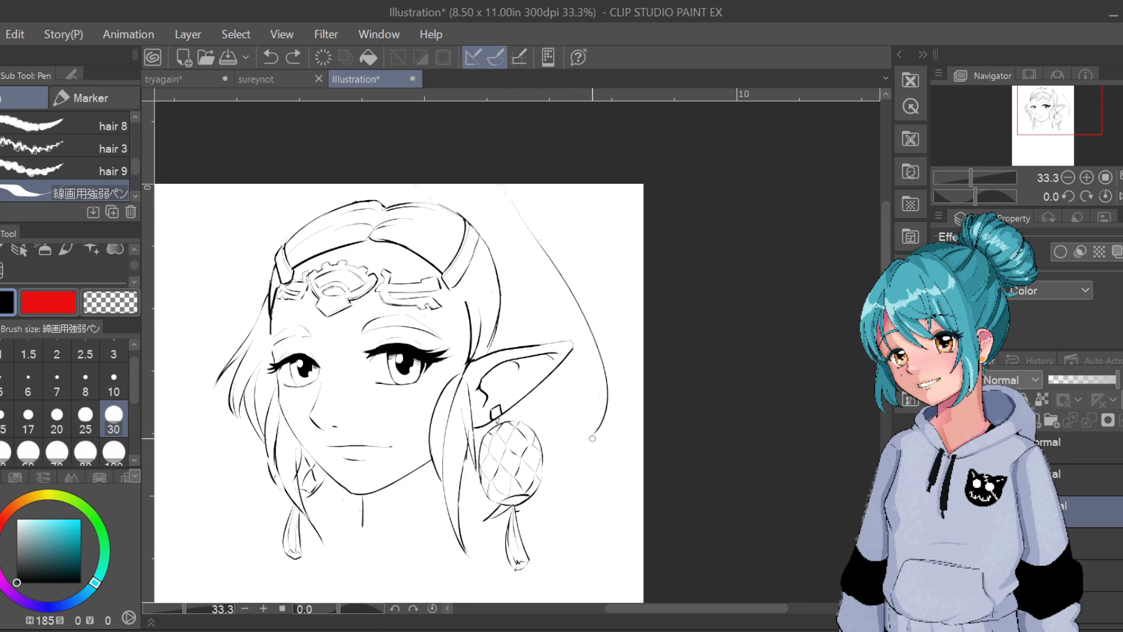
# Add short lower hair strands curving inward from the outer contour towards the large earring
pyautogui.moveTo(588, 439)
pyautogui.mouseDown()
pyautogui.moveTo(590, 374)
pyautogui.moveTo(555, 469)
pyautogui.mouseUp()
pyautogui.hotkey('ctrl', 'z')
pyautogui.moveTo(588, 368)
pyautogui.mouseDown()
pyautogui.moveTo(556, 460)
pyautogui.moveTo(569, 397)
pyautogui.mouseUp()
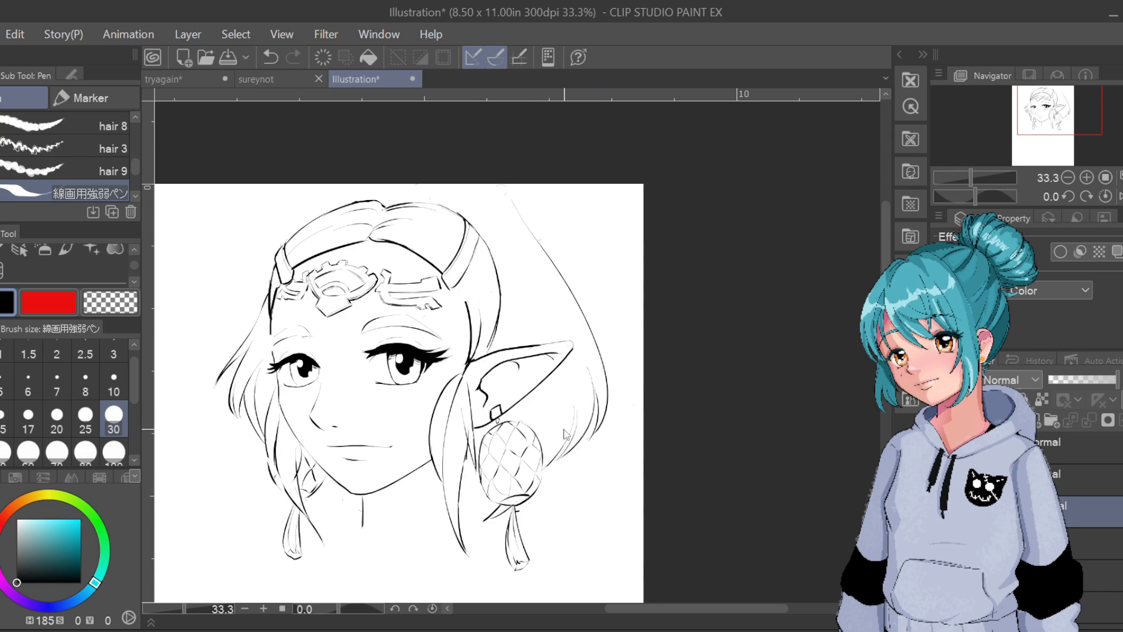
pyautogui.hotkey('ctrl', 'z')
pyautogui.moveTo(544, 467); pyautogui.dragTo(572, 425)
# Draw a second, overlapping strand along the upper part of the outer hair contour
pyautogui.moveTo(528, 223)
pyautogui.mouseDown()
pyautogui.moveTo(609, 342)
pyautogui.moveTo(553, 234)
pyautogui.mouseUp()
pyautogui.hotkey('ctrl', 'z')
pyautogui.moveTo(609, 349); pyautogui.dragTo(553, 244)
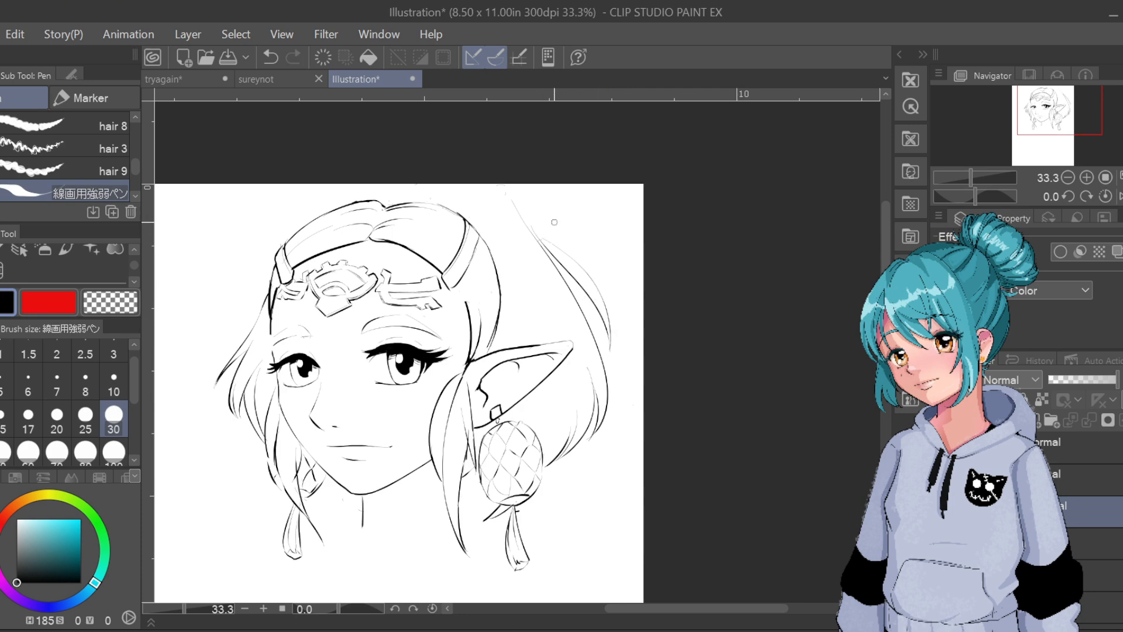
pyautogui.hotkey('ctrl', 'z')
pyautogui.moveTo(609, 349); pyautogui.dragTo(530, 221)
# Draw inner strands following the sweep of the hair between the outer contour and the ear tip
pyautogui.moveTo(519, 237); pyautogui.dragTo(556, 343)
pyautogui.hotkey('ctrl', 'z')
pyautogui.moveTo(537, 241)
pyautogui.mouseDown()
pyautogui.moveTo(585, 360)
pyautogui.moveTo(565, 284)
pyautogui.mouseUp()
pyautogui.hotkey('ctrl', 'z')
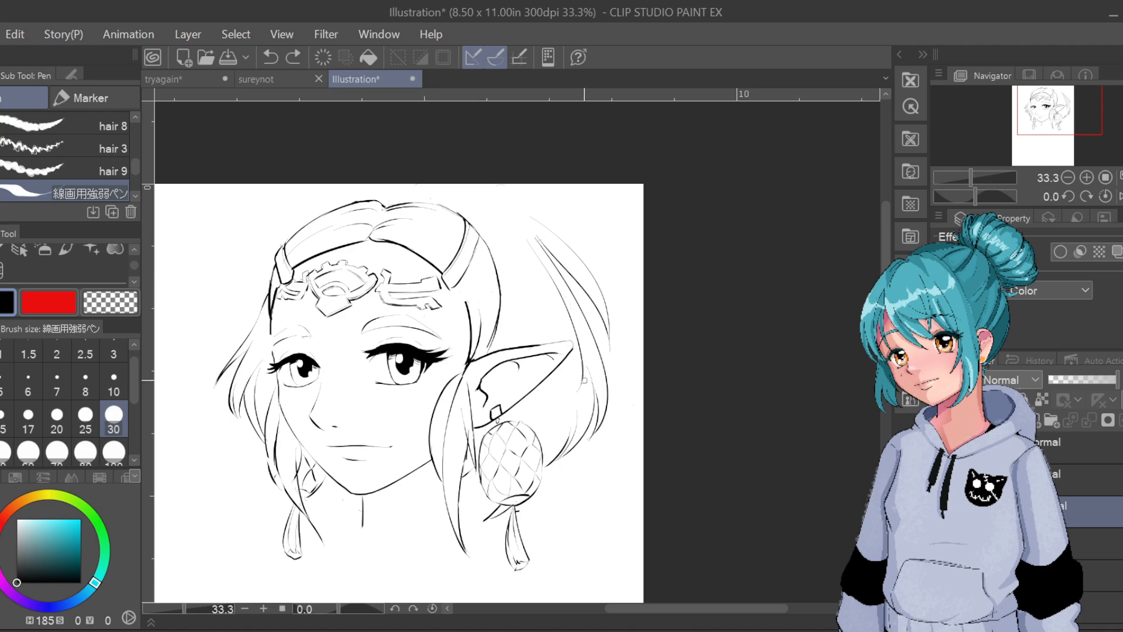
pyautogui.moveTo(584, 377)
pyautogui.mouseDown()
pyautogui.moveTo(586, 311)
pyautogui.moveTo(562, 276)
pyautogui.mouseUp()
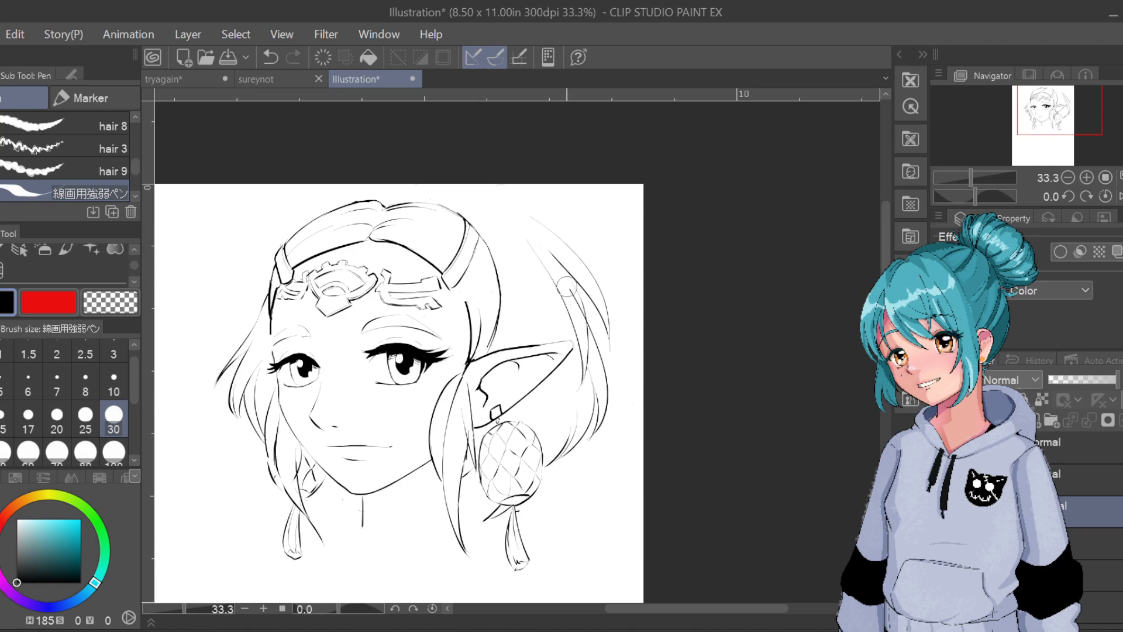
pyautogui.hotkey('ctrl', 'z')
pyautogui.moveTo(577, 312); pyautogui.dragTo(581, 322)
pyautogui.hotkey('ctrl', 'z')
# Draw a thin strand just behind the head above the ear, and try further strands between the ear and earring
pyautogui.moveTo(509, 274); pyautogui.dragTo(532, 355)
pyautogui.hotkey('ctrl', 'z')
pyautogui.moveTo(513, 280); pyautogui.dragTo(537, 434)
pyautogui.hotkey('ctrl', 'z')
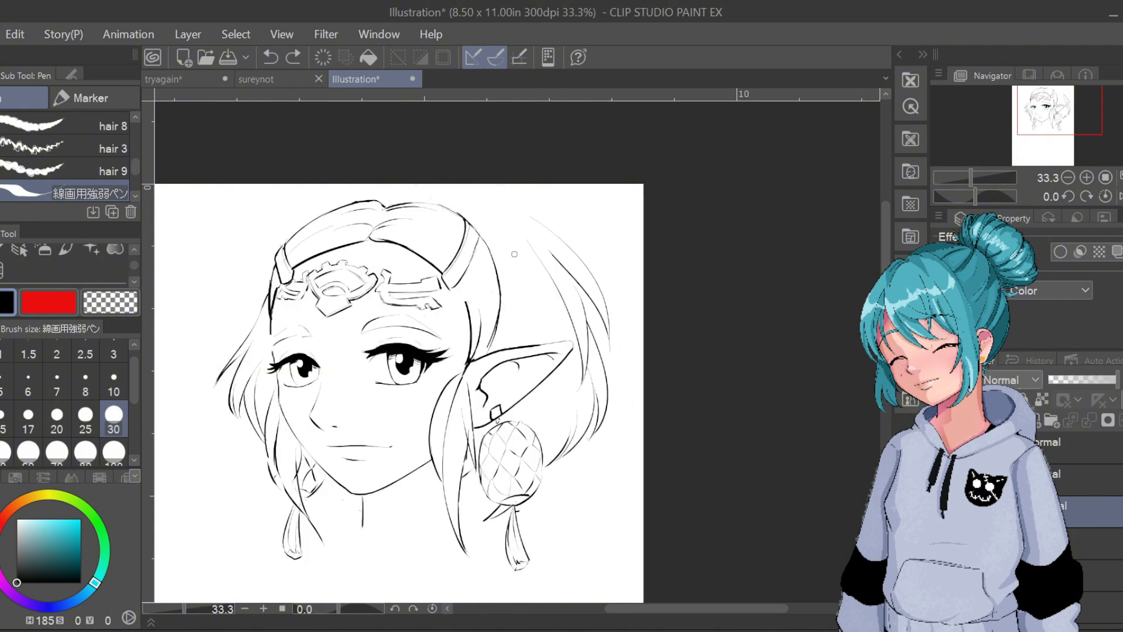
pyautogui.moveTo(511, 247); pyautogui.dragTo(528, 338)
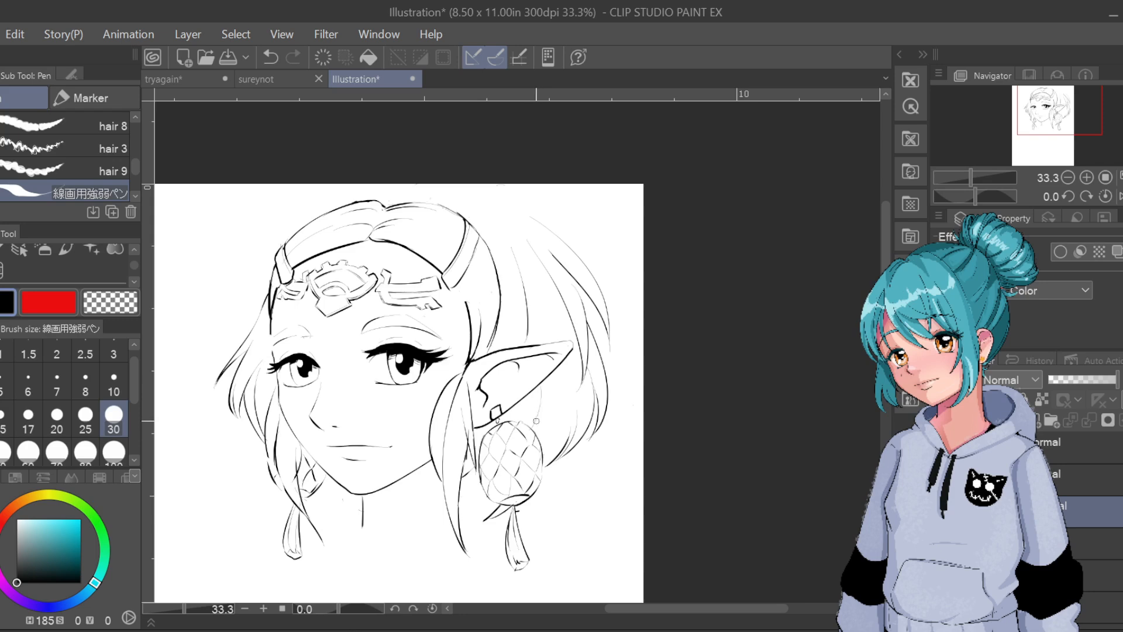
pyautogui.hotkey('ctrl', 'z')
pyautogui.moveTo(536, 271); pyautogui.dragTo(527, 328)
pyautogui.moveTo(528, 415); pyautogui.dragTo(566, 358)
pyautogui.hotkey('ctrl', 'z')
pyautogui.moveTo(525, 420); pyautogui.dragTo(569, 343)
pyautogui.hotkey('ctrl', 'z')
# Scale the character's line art down proportionally towards its lower left corner, leaving more space above the head
pyautogui.hotkey('ctrl', 't')
pyautogui.scroll(-2, 552, 317)
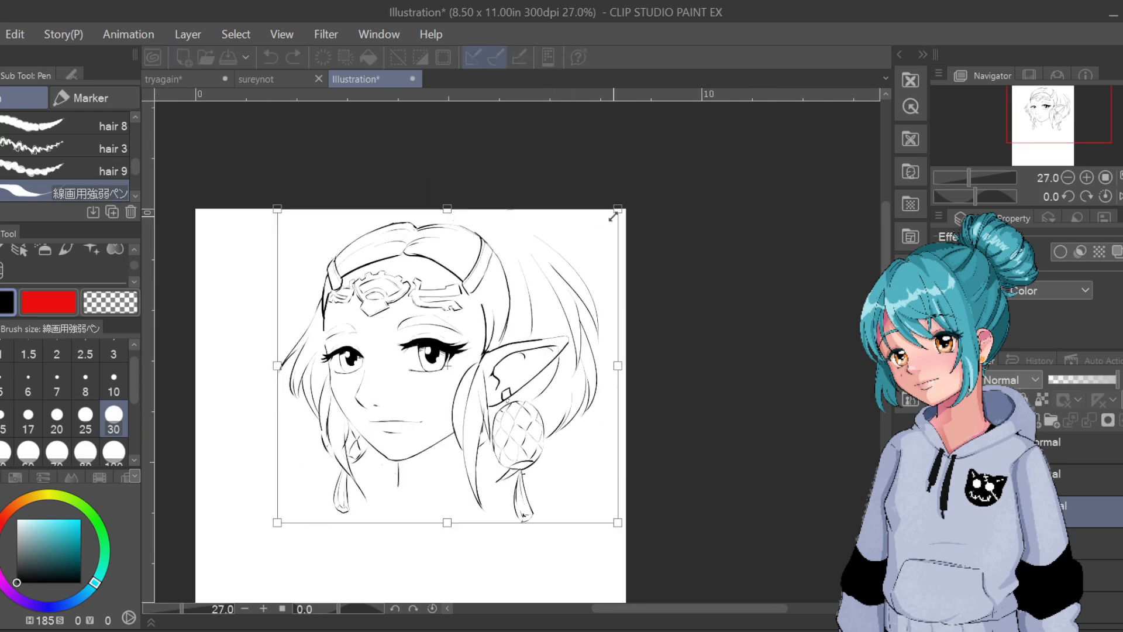
pyautogui.moveTo(613, 217); pyautogui.dragTo(567, 275)
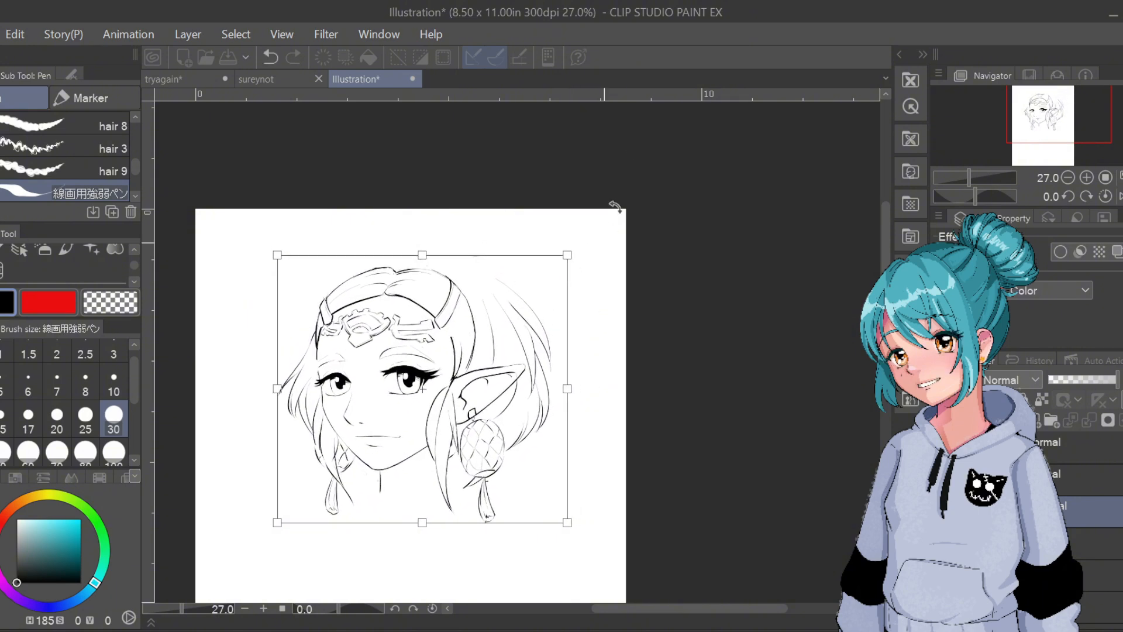
pyautogui.press('Return')
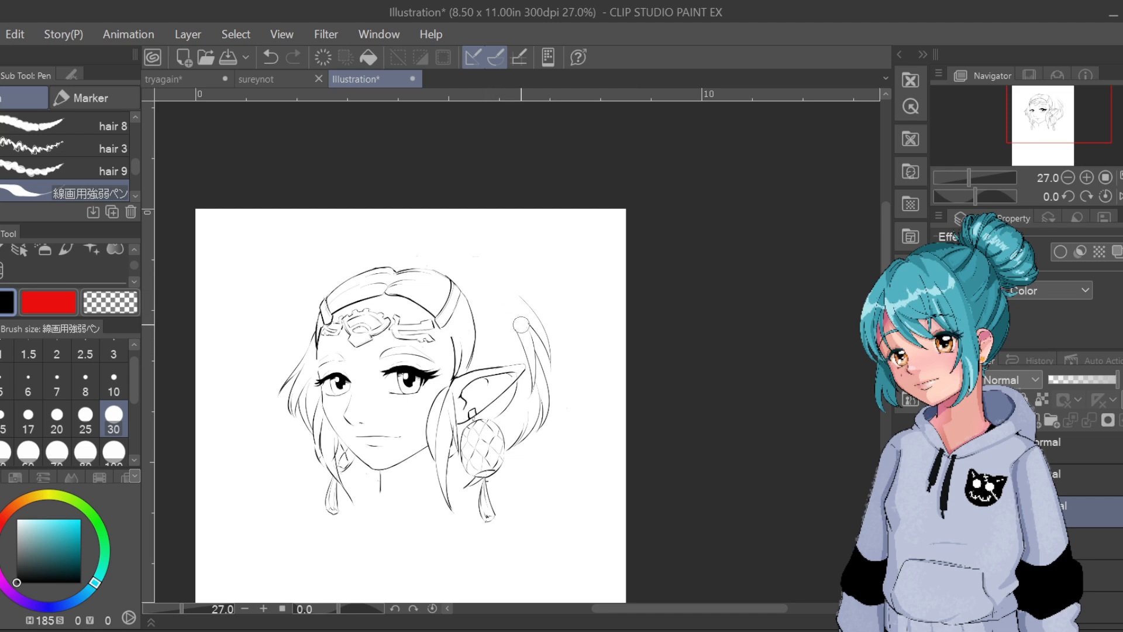
# Erase all the sweeping hair strands behind the head and ear
pyautogui.moveTo(521, 323)
pyautogui.mouseDown()
pyautogui.moveTo(526, 347)
pyautogui.moveTo(527, 313)
pyautogui.moveTo(545, 372)
pyautogui.moveTo(536, 338)
pyautogui.mouseUp()
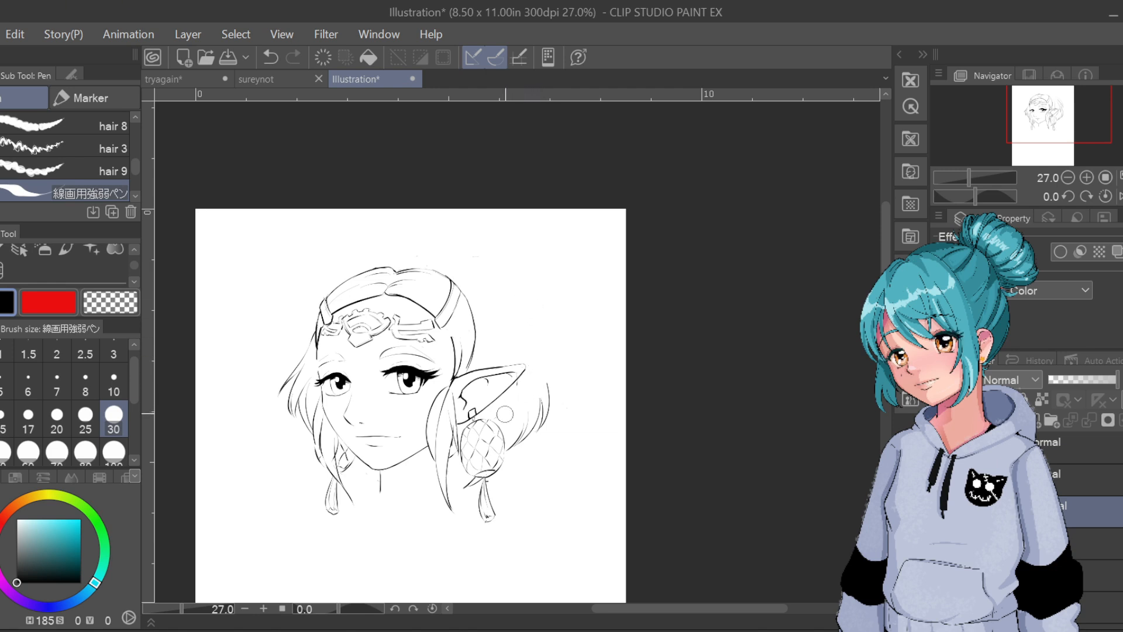
pyautogui.moveTo(505, 416)
pyautogui.mouseDown()
pyautogui.moveTo(514, 447)
pyautogui.moveTo(551, 406)
pyautogui.mouseUp()
pyautogui.hotkey('ctrl', 'z')
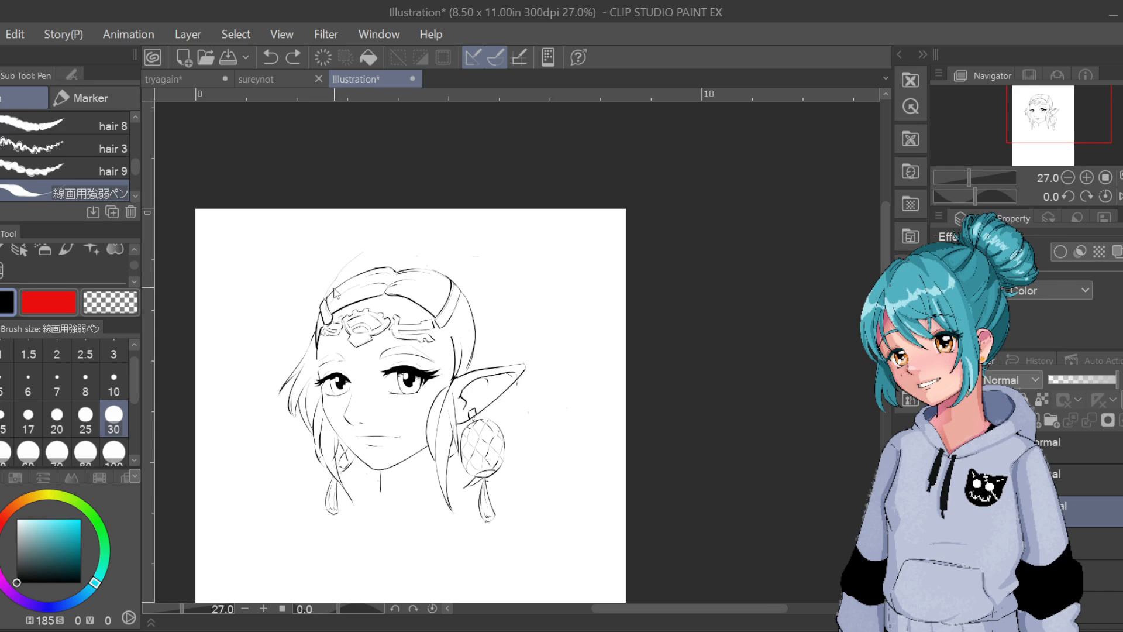
# Sketch a faint hair volume line arching over the crown and down the back of the head to the ear
pyautogui.moveTo(326, 293); pyautogui.dragTo(435, 246)
pyautogui.hotkey('ctrl', 'z')
pyautogui.hotkey('ctrl', 'z')
pyautogui.moveTo(464, 261)
pyautogui.mouseDown()
pyautogui.moveTo(496, 293)
pyautogui.moveTo(504, 334)
pyautogui.mouseUp()
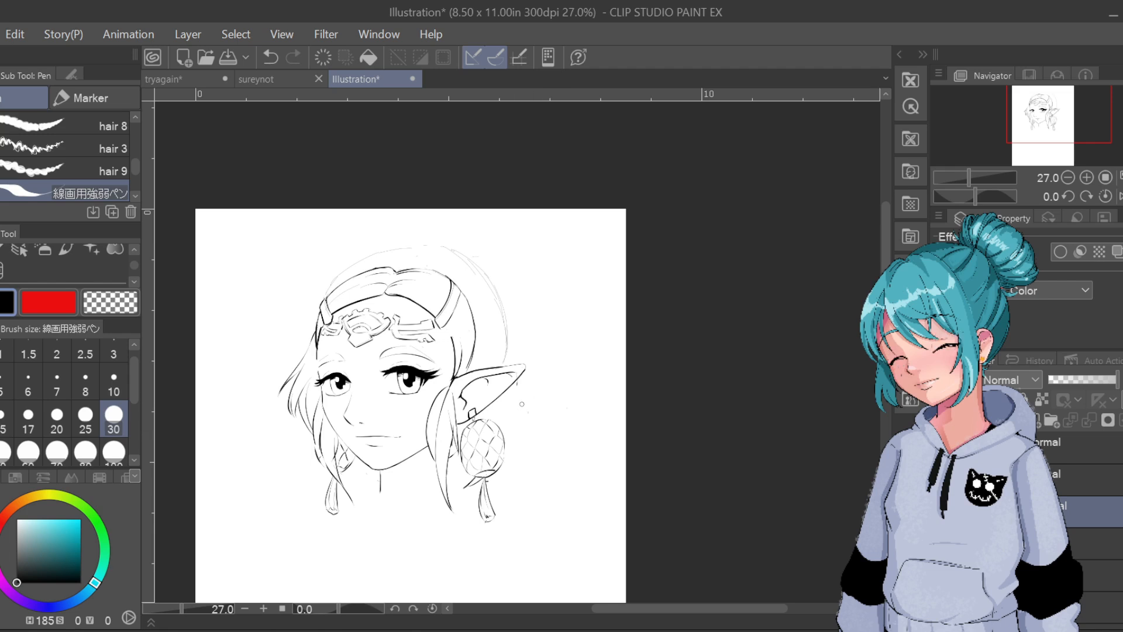
# Sketch faint loose strands sweeping outward past the ear tip and curving back in behind the earring
pyautogui.moveTo(494, 279)
pyautogui.mouseDown()
pyautogui.moveTo(529, 341)
pyautogui.moveTo(543, 405)
pyautogui.mouseUp()
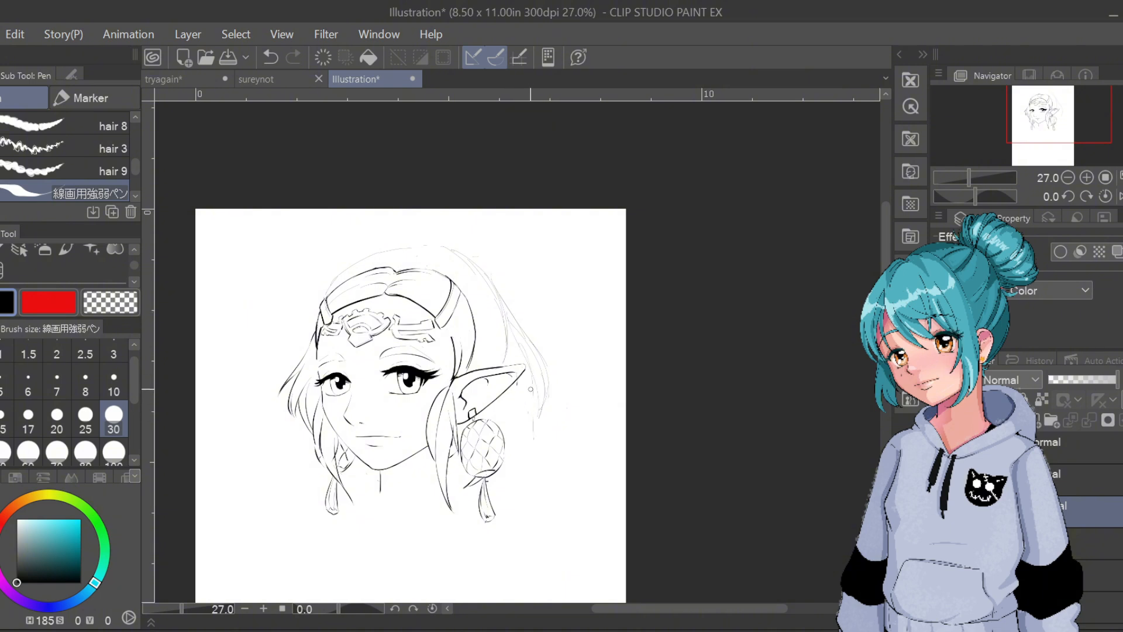
pyautogui.moveTo(524, 444); pyautogui.dragTo(537, 395)
pyautogui.hotkey('ctrl', 'z')
pyautogui.moveTo(534, 412); pyautogui.dragTo(530, 382)
# Try inking the outer contour of the back hair over the rough lines, from behind the crown to below the ear tip
pyautogui.hotkey('ctrl', '+')
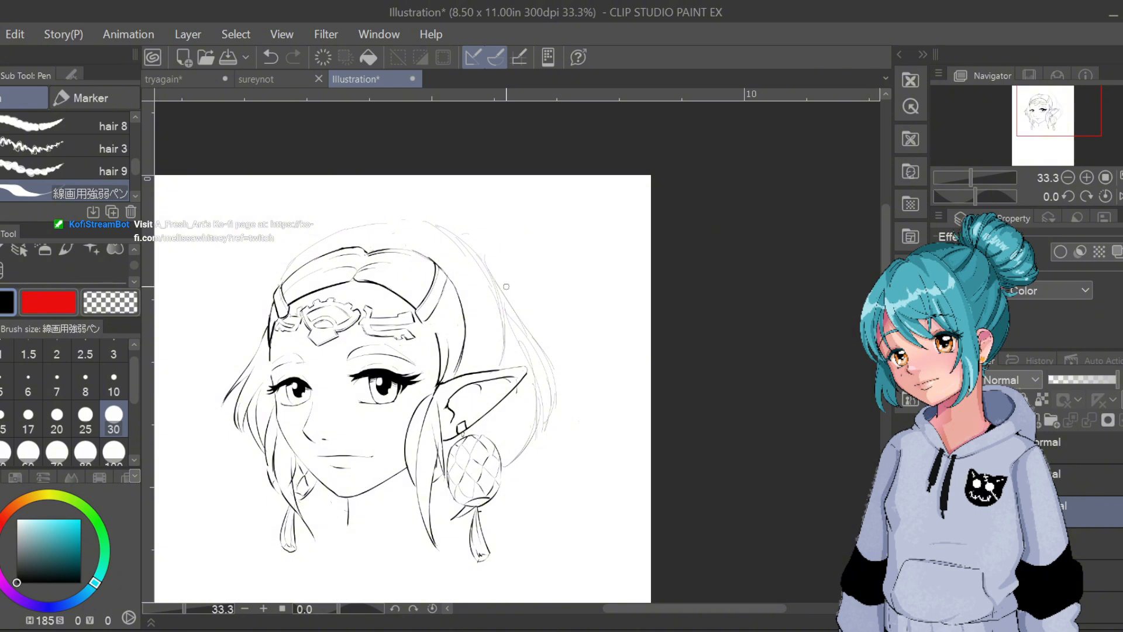
pyautogui.moveTo(495, 280)
pyautogui.mouseDown()
pyautogui.moveTo(535, 334)
pyautogui.moveTo(553, 406)
pyautogui.mouseUp()
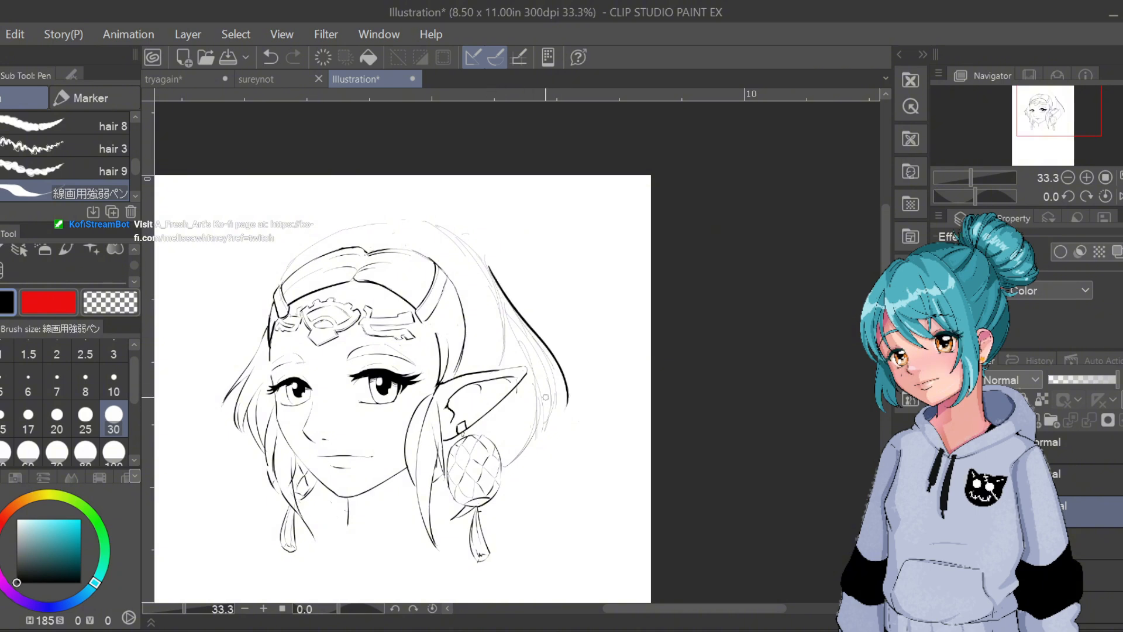
pyautogui.hotkey('ctrl', 'z')
pyautogui.moveTo(491, 272)
pyautogui.mouseDown()
pyautogui.moveTo(557, 363)
pyautogui.moveTo(562, 409)
pyautogui.mouseUp()
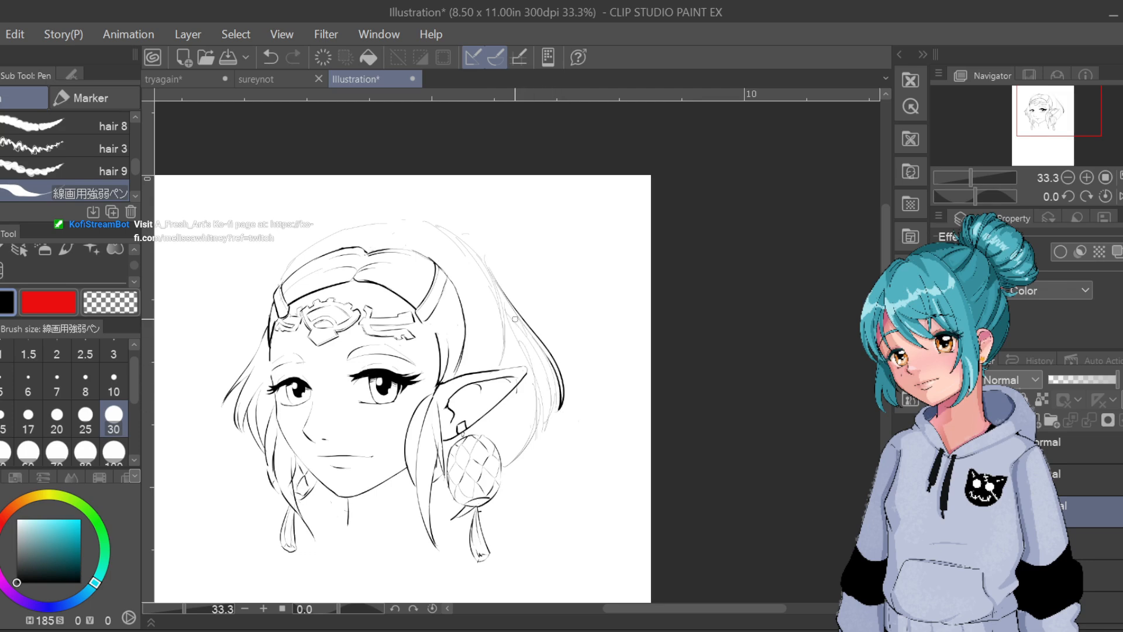
pyautogui.moveTo(511, 311)
pyautogui.mouseDown()
pyautogui.moveTo(551, 374)
pyautogui.moveTo(559, 417)
pyautogui.mouseUp()
pyautogui.hotkey('ctrl', 'z')
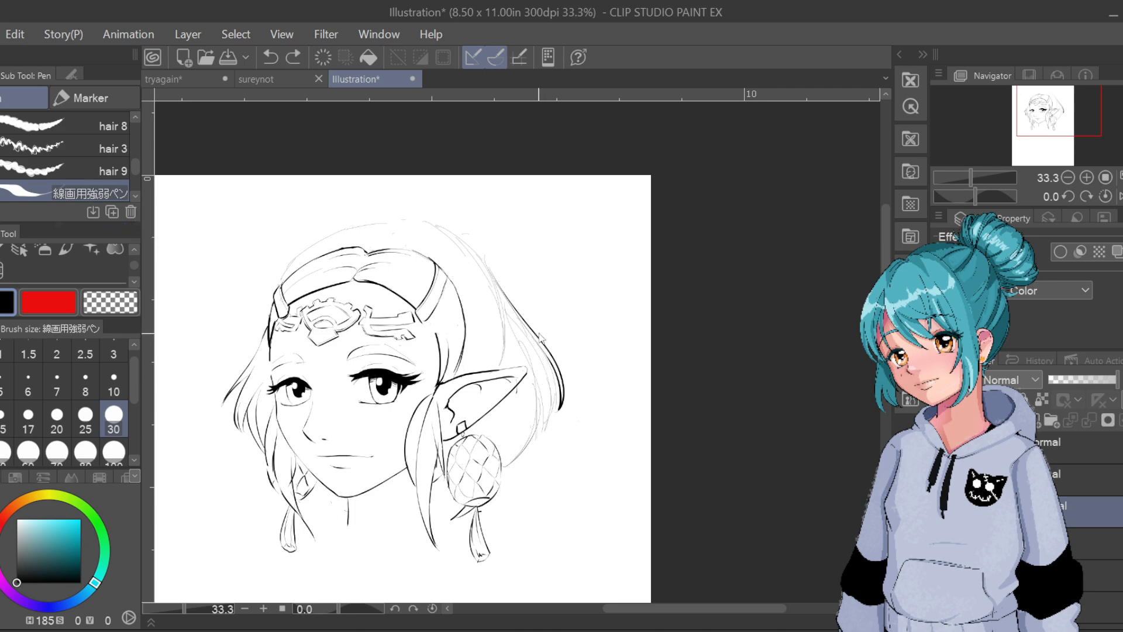
pyautogui.hotkey('ctrl', 'z')
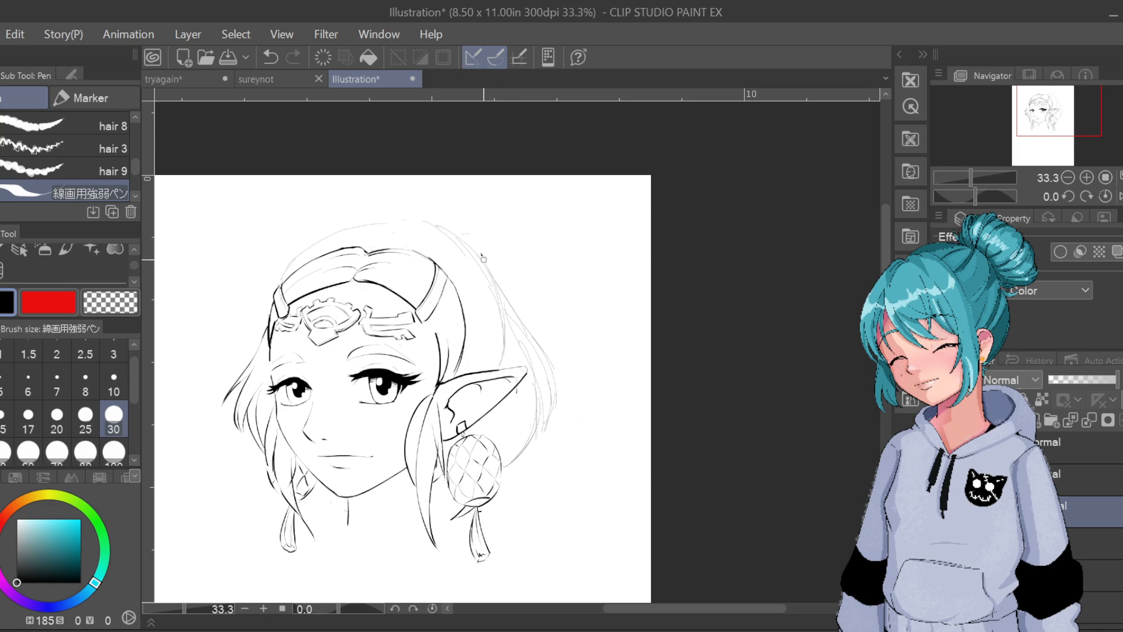
pyautogui.moveTo(498, 284); pyautogui.dragTo(541, 416)
pyautogui.hotkey('ctrl', 'z')
pyautogui.moveTo(478, 254)
pyautogui.mouseDown()
pyautogui.moveTo(467, 239)
pyautogui.moveTo(539, 333)
pyautogui.moveTo(553, 401)
pyautogui.mouseUp()
pyautogui.hotkey('ctrl', 'z')
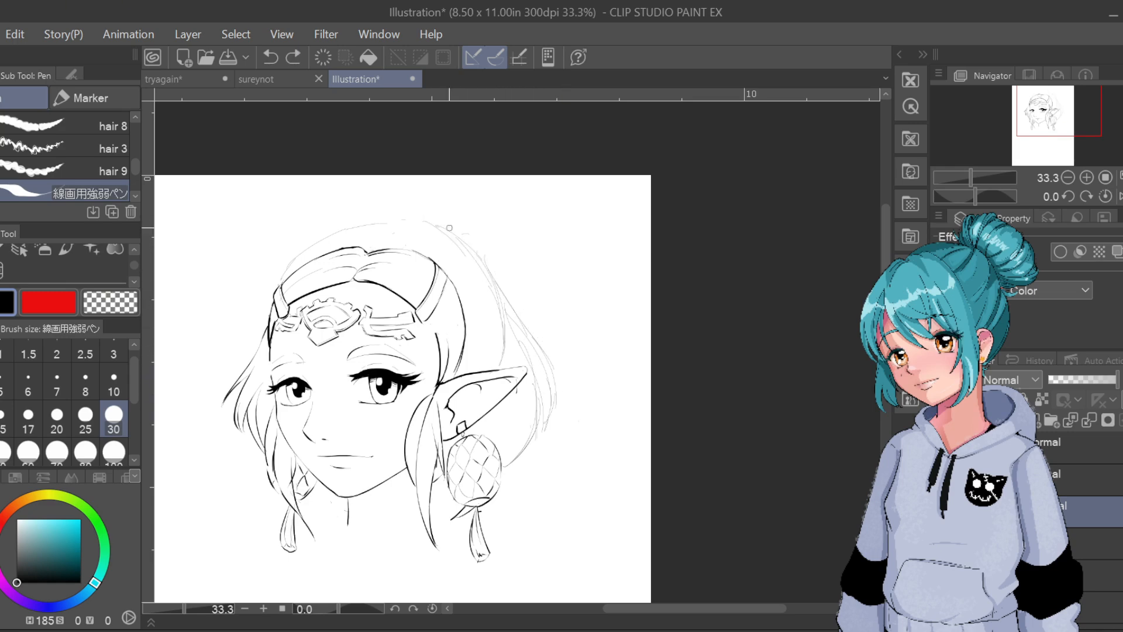
# Ink the outer contour of the back hair in dark line, sweeping past the ear tip and curling inward below it
pyautogui.moveTo(444, 226)
pyautogui.mouseDown()
pyautogui.moveTo(531, 310)
pyautogui.moveTo(553, 424)
pyautogui.mouseUp()
pyautogui.hotkey('ctrl', 'z')
pyautogui.moveTo(460, 234)
pyautogui.mouseDown()
pyautogui.moveTo(559, 383)
pyautogui.moveTo(553, 399)
pyautogui.mouseUp()
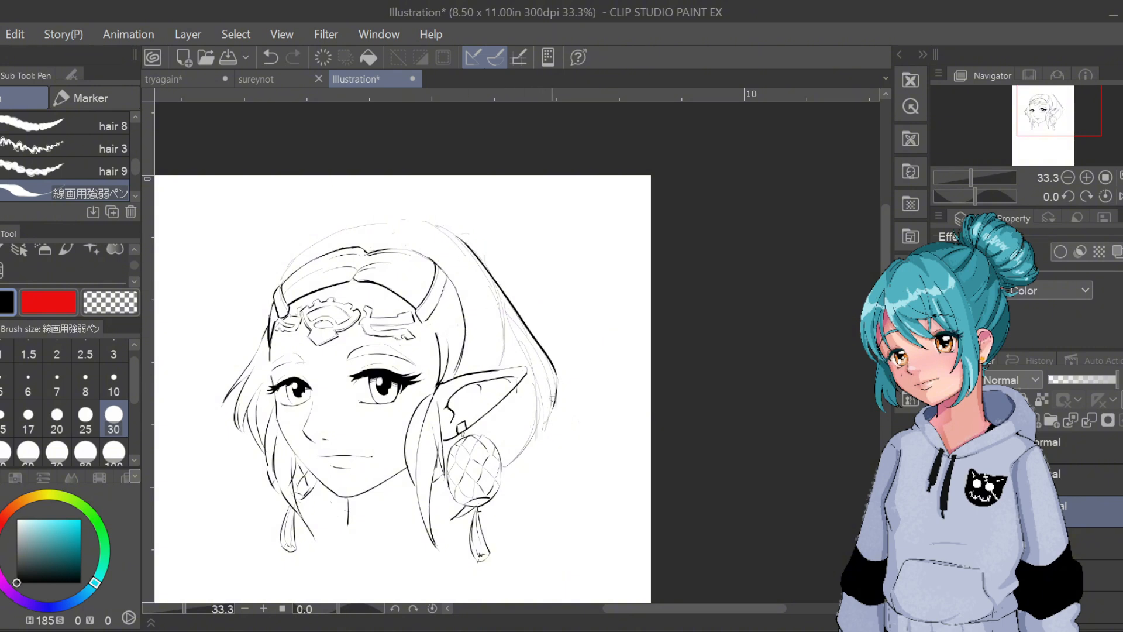
pyautogui.hotkey('ctrl', 'z')
pyautogui.hotkey('ctrl', 'z')
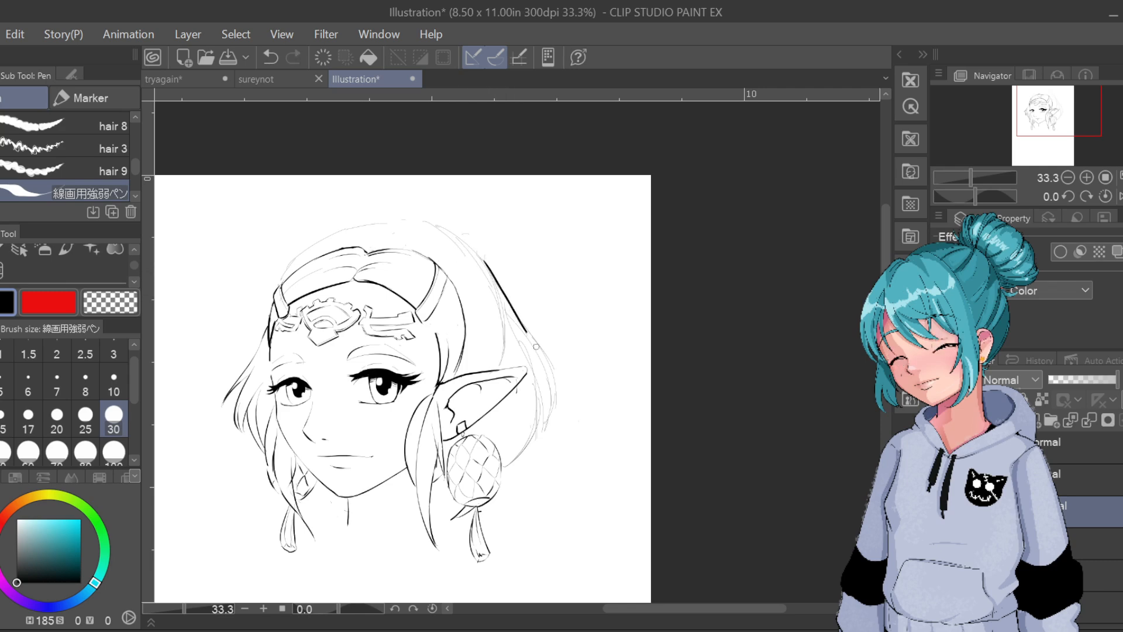
pyautogui.moveTo(496, 280); pyautogui.dragTo(560, 416)
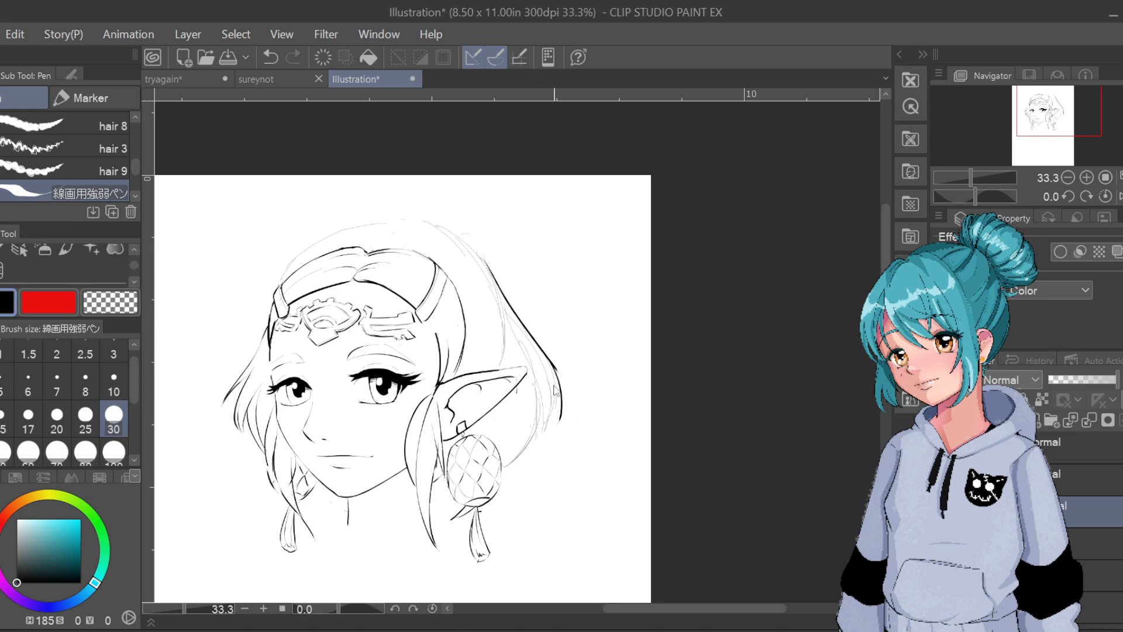
pyautogui.hotkey('ctrl', 'z')
pyautogui.moveTo(510, 305)
pyautogui.mouseDown()
pyautogui.moveTo(560, 393)
pyautogui.moveTo(538, 407)
pyautogui.moveTo(560, 395)
pyautogui.mouseUp()
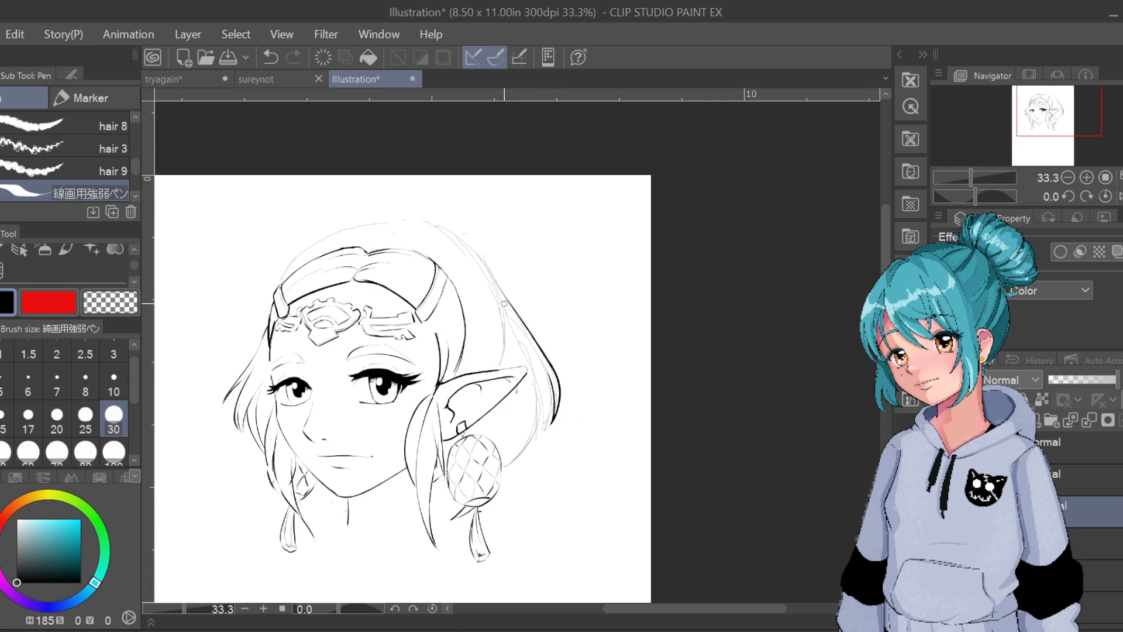
# Ink the inner back-hair strand running past the ear tip and curving in behind the large earring
pyautogui.moveTo(502, 304); pyautogui.dragTo(529, 420)
pyautogui.hotkey('ctrl', 'z')
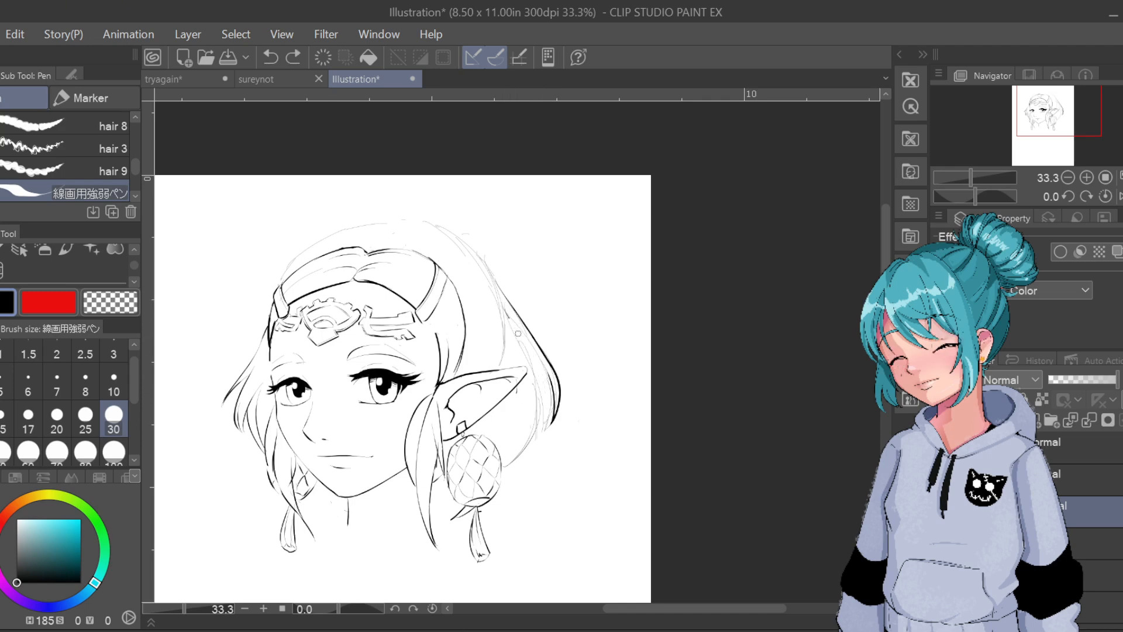
pyautogui.moveTo(510, 318)
pyautogui.mouseDown()
pyautogui.moveTo(533, 451)
pyautogui.moveTo(519, 418)
pyautogui.moveTo(537, 429)
pyautogui.moveTo(531, 451)
pyautogui.moveTo(537, 411)
pyautogui.mouseUp()
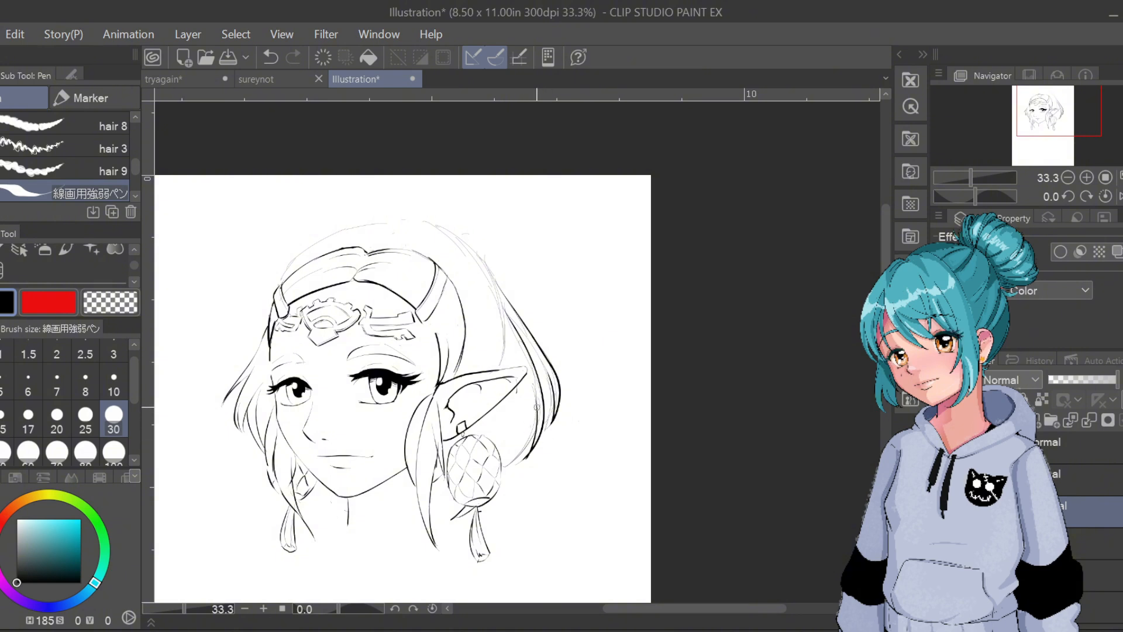
pyautogui.moveTo(536, 422); pyautogui.dragTo(497, 472)
pyautogui.hotkey('ctrl', 'z')
pyautogui.moveTo(536, 418); pyautogui.dragTo(501, 466)
# Ink a thin detail strand between the inner and outer back-hair lines just above the ear tip
pyautogui.moveTo(483, 284)
pyautogui.mouseDown()
pyautogui.moveTo(505, 373)
pyautogui.moveTo(510, 342)
pyautogui.mouseUp()
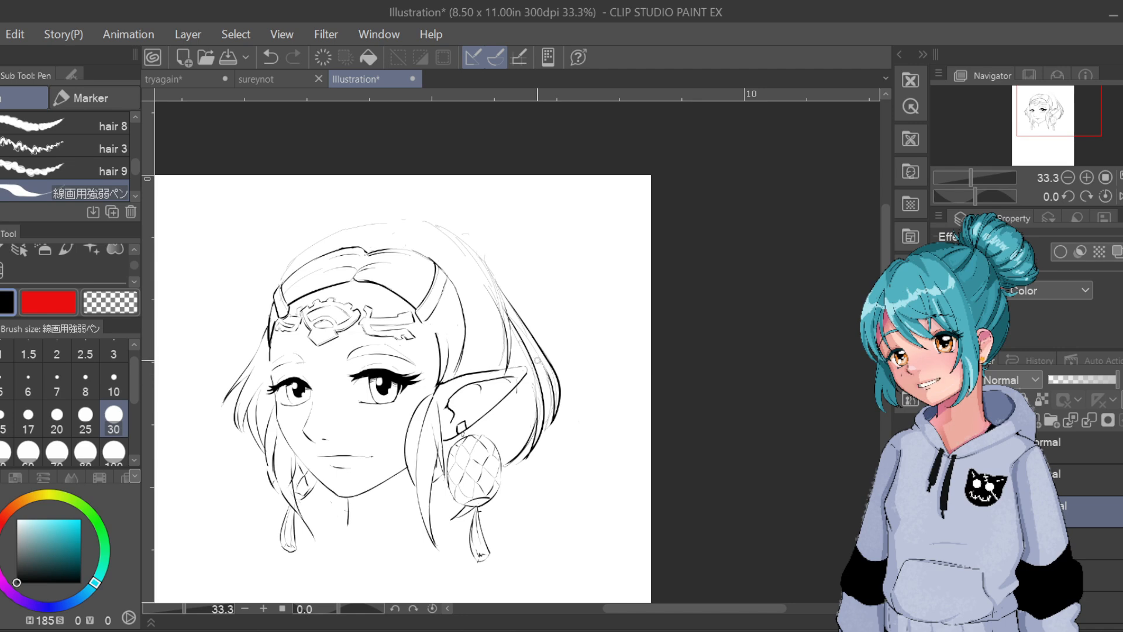
pyautogui.hotkey('ctrl', 'z')
pyautogui.moveTo(541, 367); pyautogui.dragTo(520, 333)
pyautogui.hotkey('ctrl', 'z')
pyautogui.moveTo(549, 378); pyautogui.dragTo(514, 331)
pyautogui.hotkey('ctrl', 'z')
pyautogui.hotkey('ctrl', 'z')
pyautogui.moveTo(549, 377); pyautogui.dragTo(514, 327)
pyautogui.hotkey('ctrl', 'z')
pyautogui.moveTo(549, 382); pyautogui.dragTo(514, 326)
# Try a short strand between the ear and earring, and ink the top of the hair contour over the crown
pyautogui.moveTo(514, 409); pyautogui.dragTo(485, 474)
pyautogui.hotkey('ctrl', 'z')
pyautogui.moveTo(518, 399); pyautogui.dragTo(501, 450)
pyautogui.hotkey('ctrl', 'z')
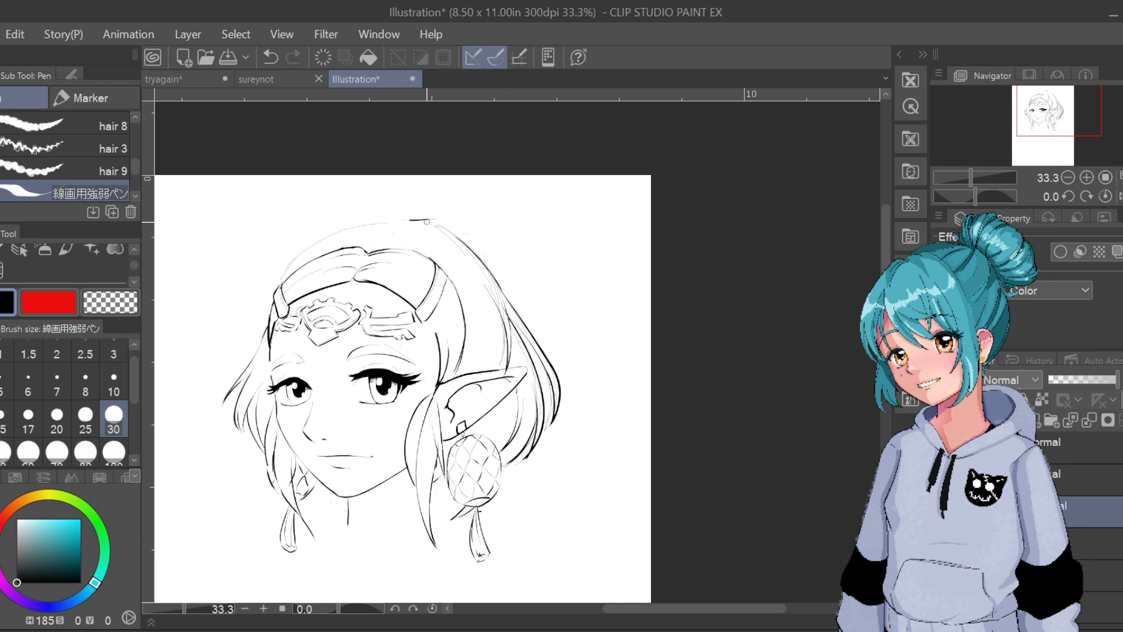
pyautogui.hotkey('ctrl', 'z')
pyautogui.moveTo(409, 220); pyautogui.dragTo(446, 228)
# Check the inked hair layer by toggling its visibility, clean up stray rough hair lines on the layer below, and reselect the inked layer
pyautogui.click(940, 505)
pyautogui.click(940, 505)
pyautogui.click(1093, 542)
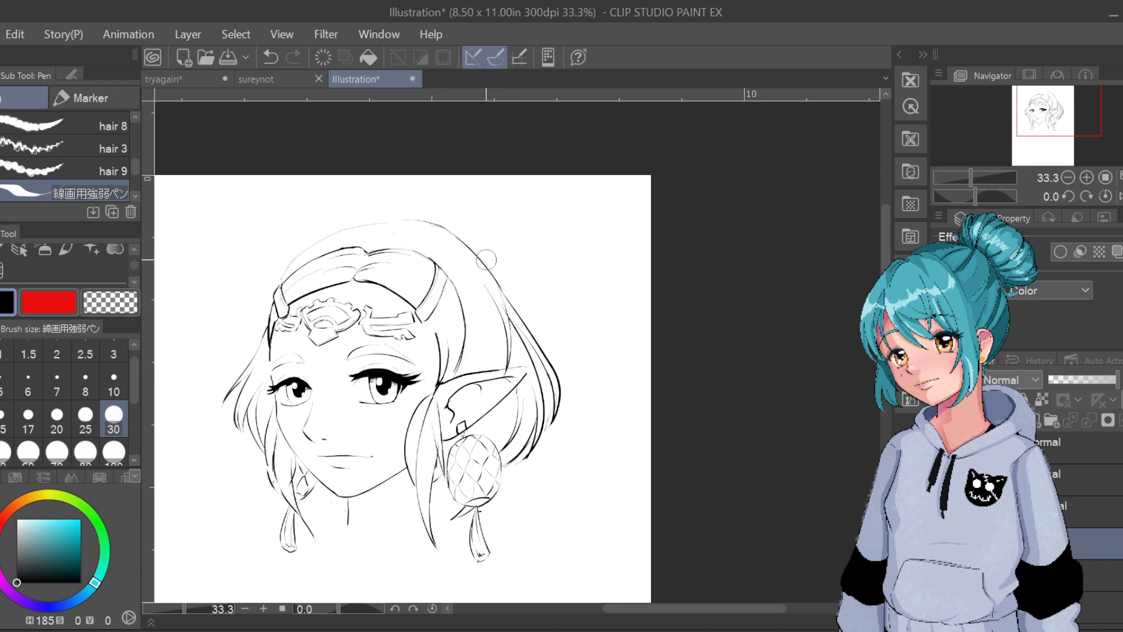
pyautogui.click(1041, 511)
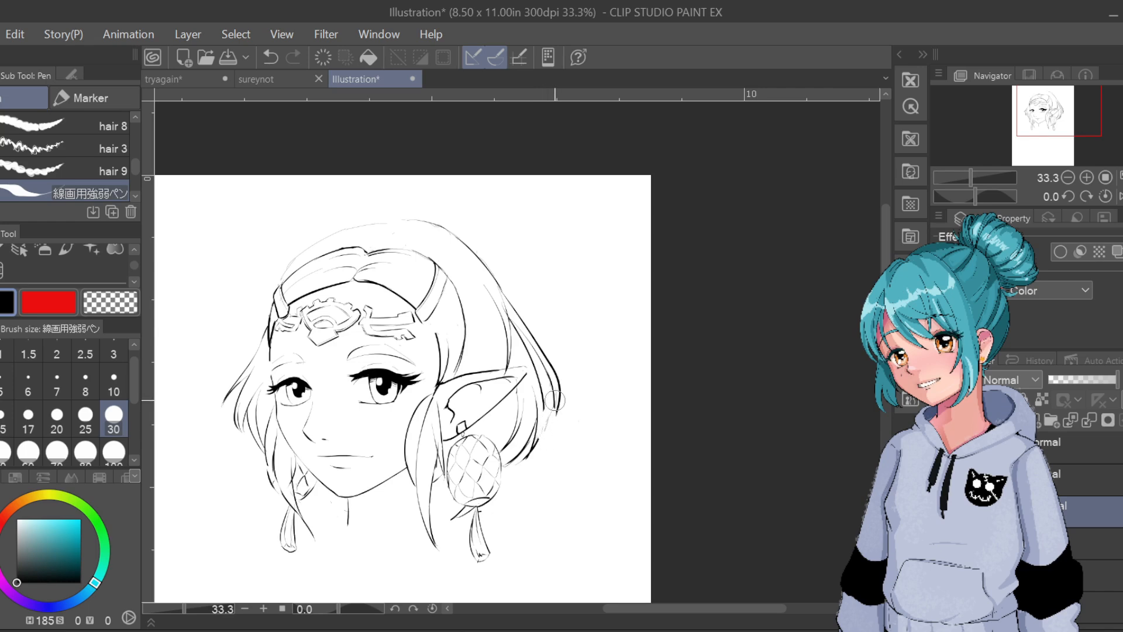
pyautogui.hotkey('ctrl', 'z')
pyautogui.click(1097, 543)
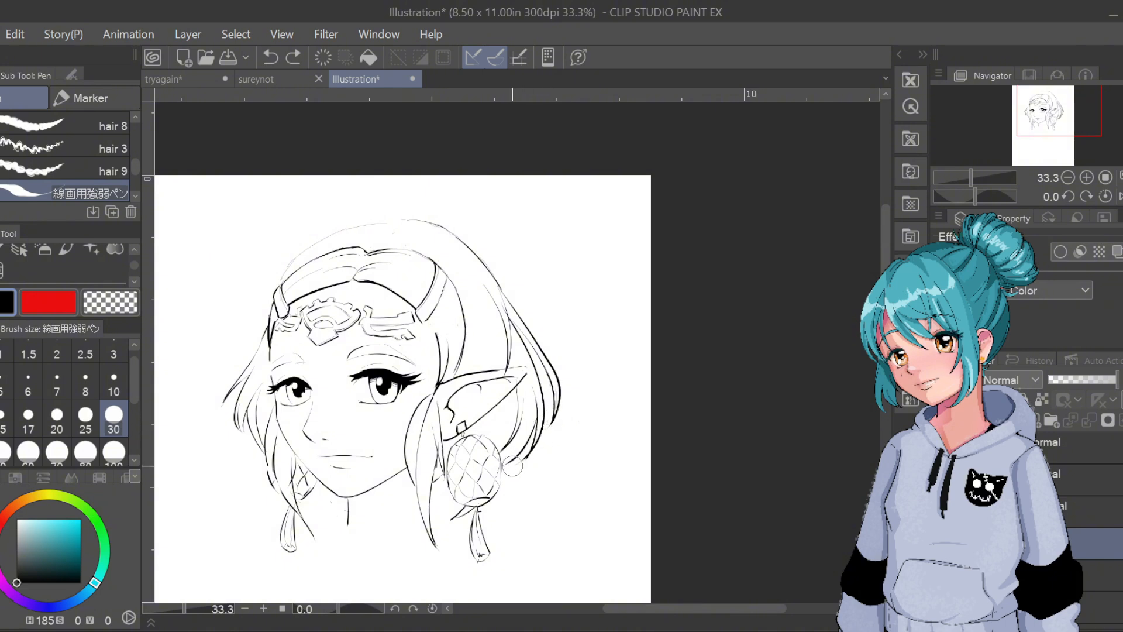
pyautogui.hotkey('ctrl', 'y')
pyautogui.click(1093, 511)
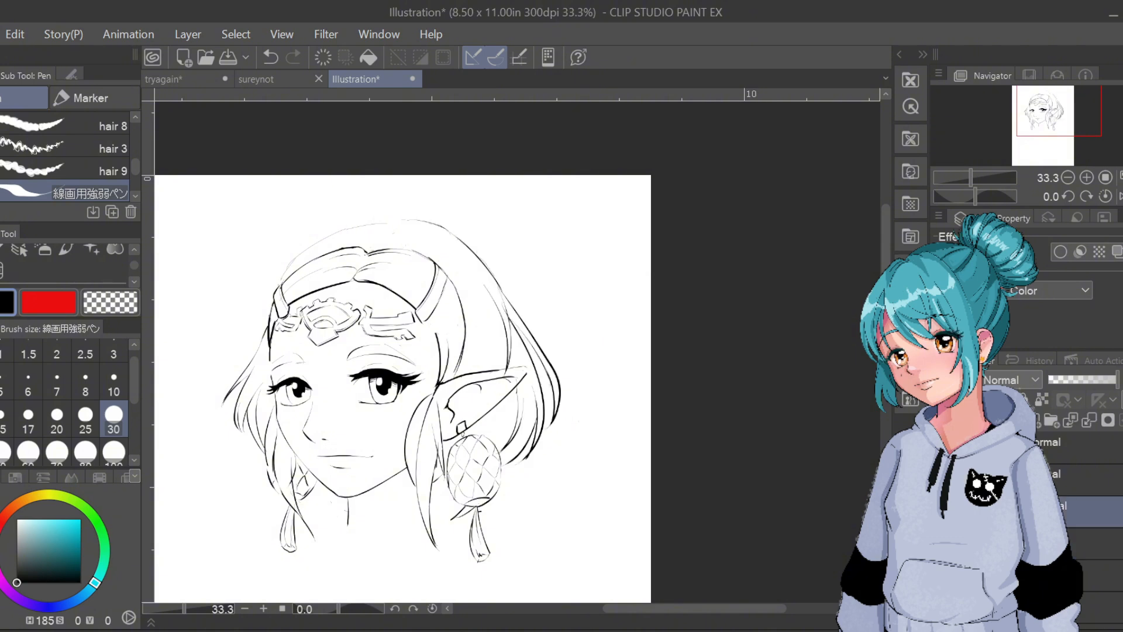
# Set the hard eraser to size 10 and retouch the outer back-hair line above the ear tip with the pen
pyautogui.press('e')
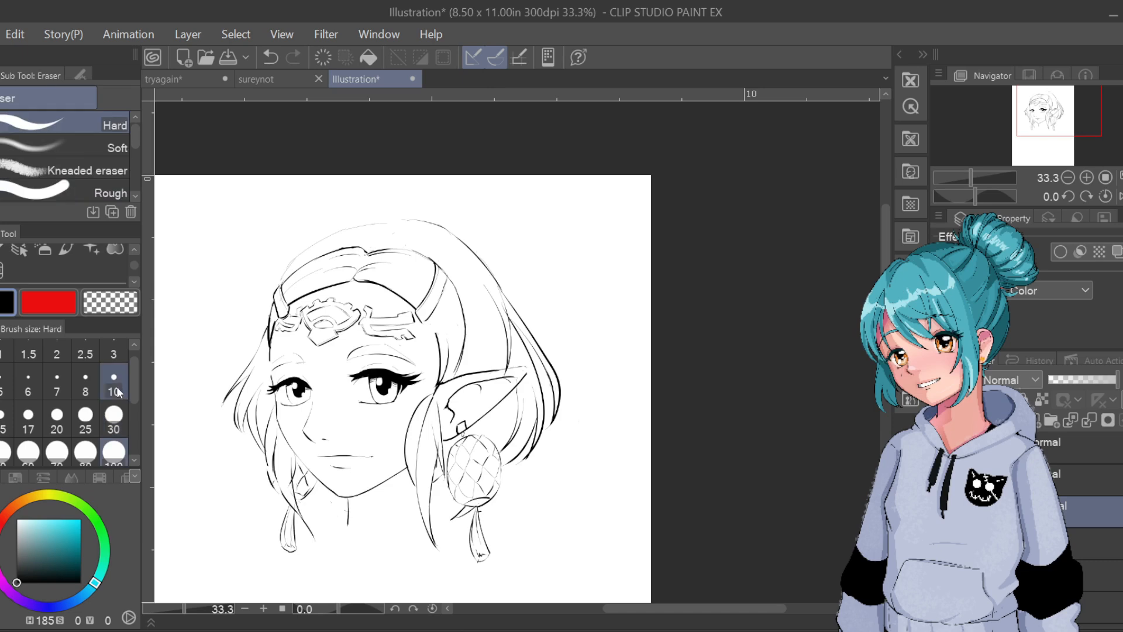
pyautogui.click(116, 376)
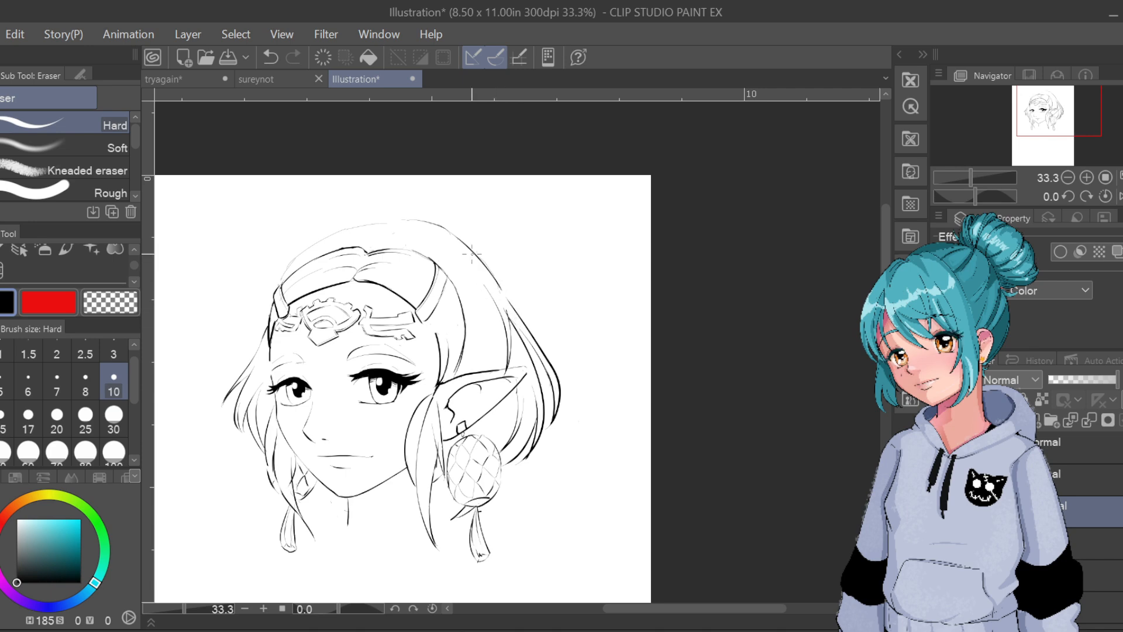
pyautogui.press('p')
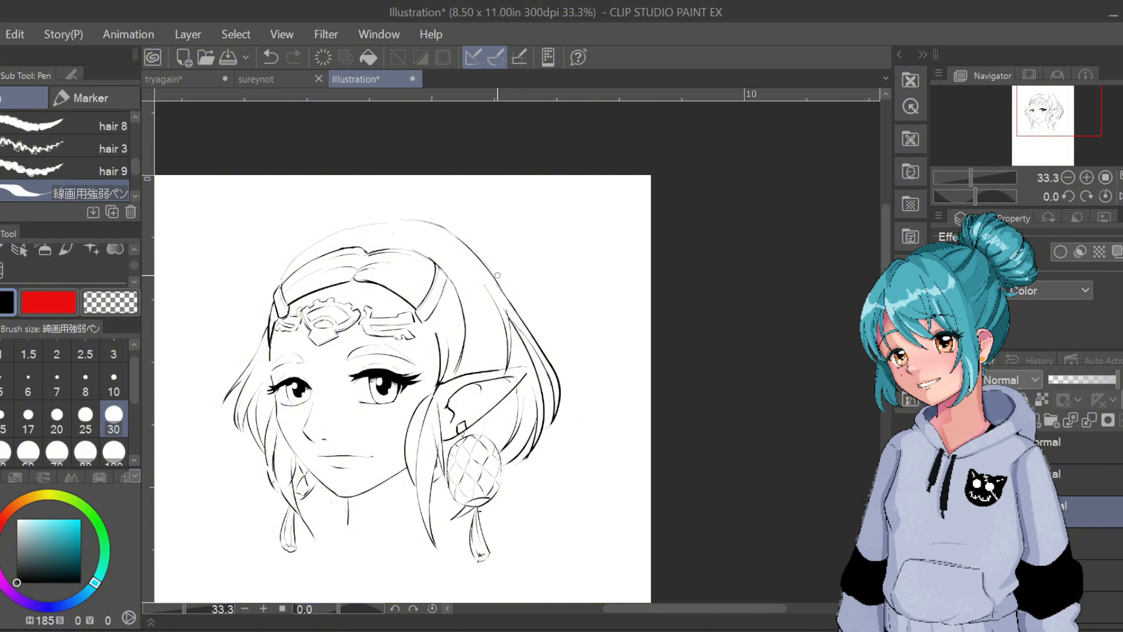
pyautogui.hotkey('ctrl', 'z')
pyautogui.moveTo(512, 322); pyautogui.dragTo(524, 337)
# Switch to the Decoration tool
pyautogui.click(133, 248)
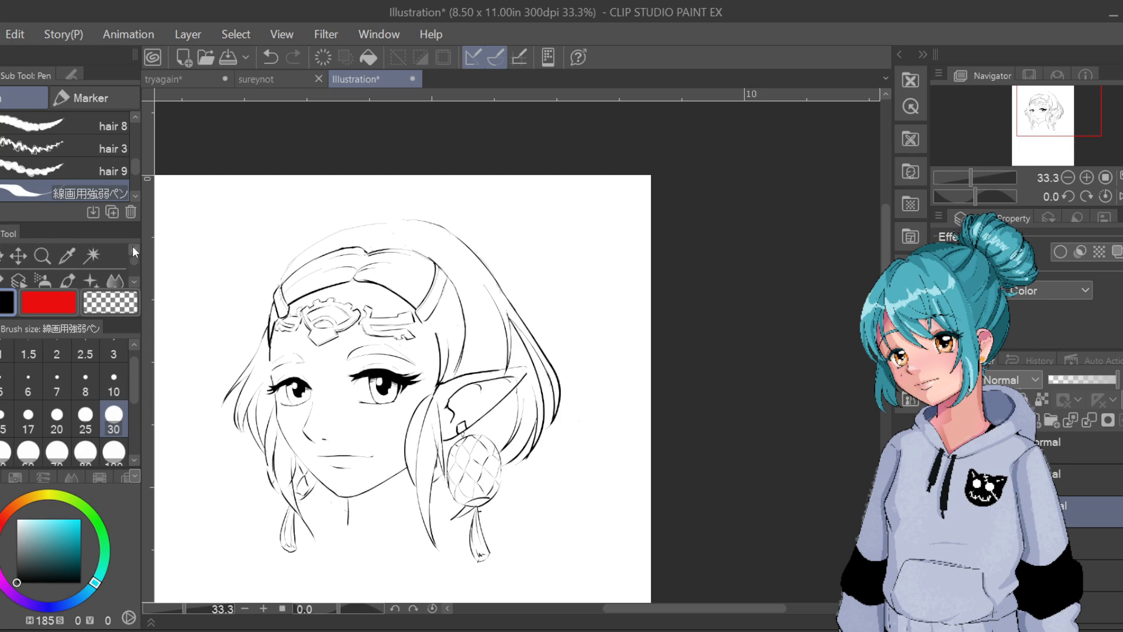
pyautogui.click(133, 280)
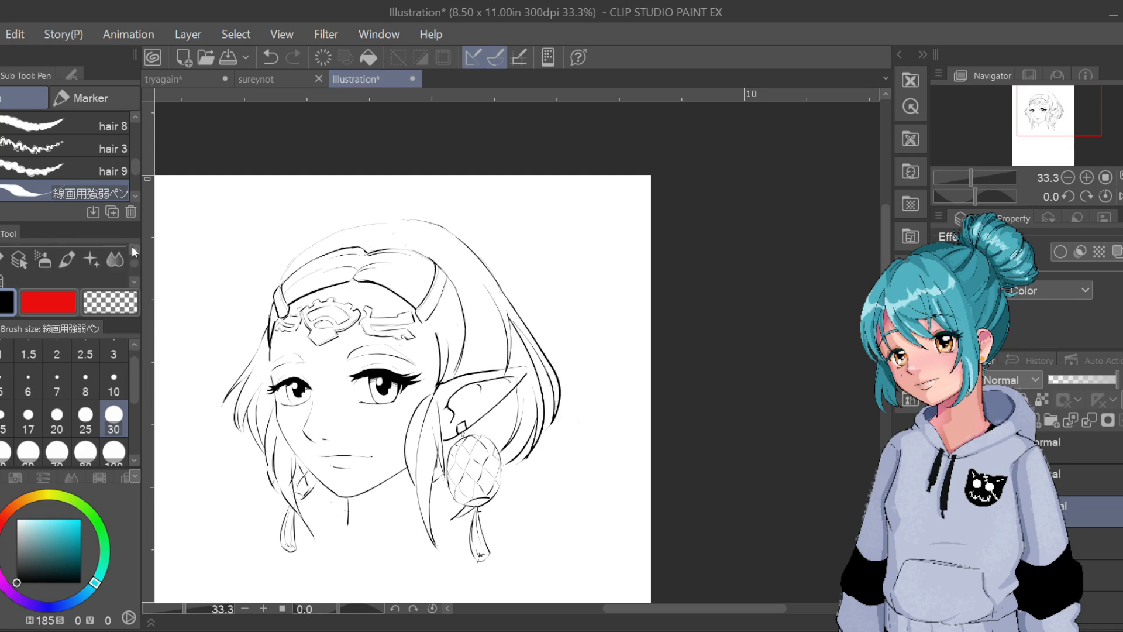
pyautogui.click(132, 246)
pyautogui.click(133, 282)
pyautogui.press('e')
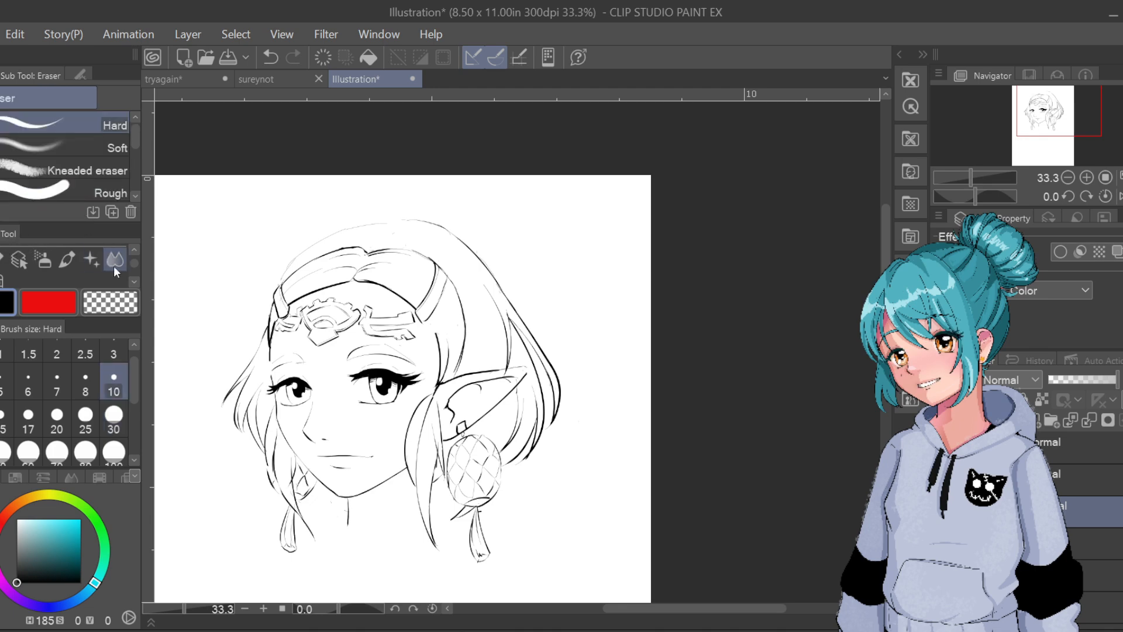
pyautogui.click(129, 247)
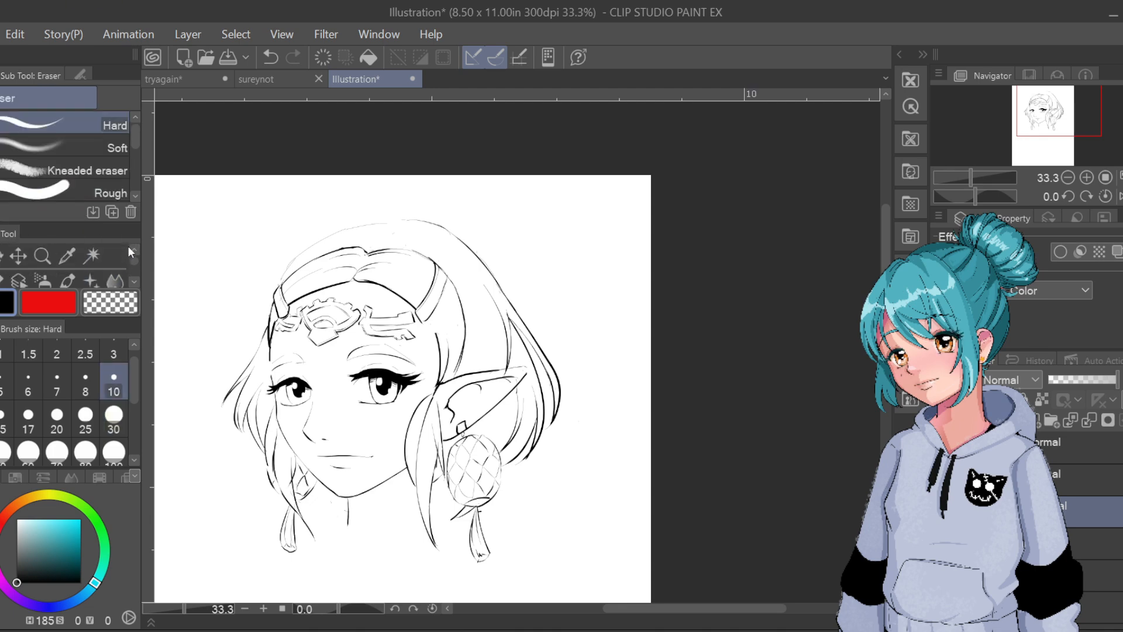
pyautogui.click(90, 279)
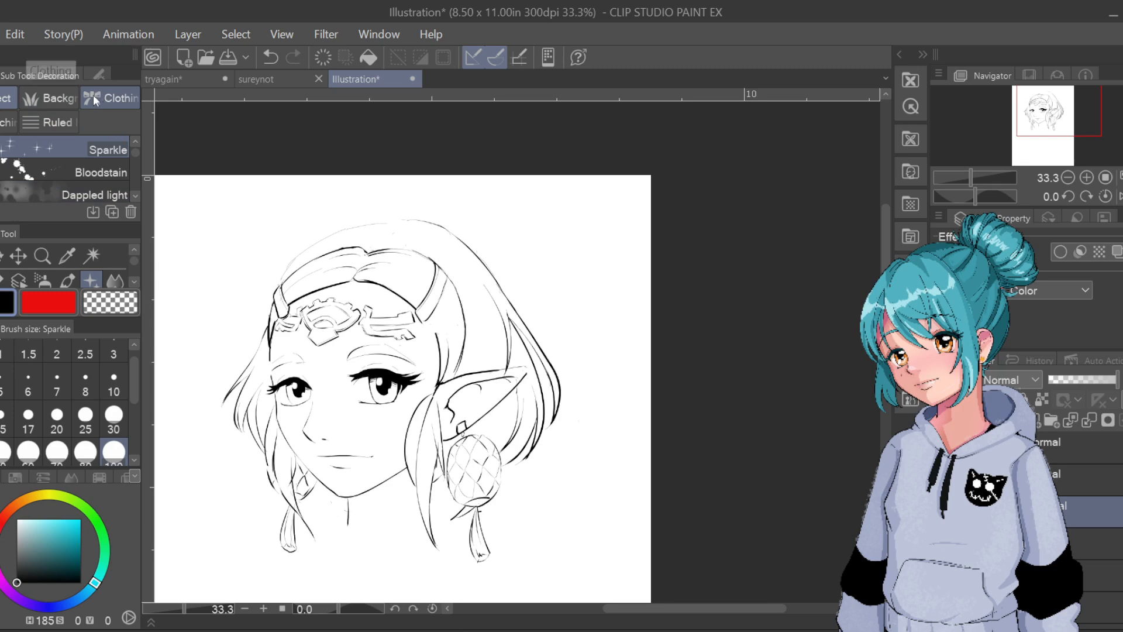
# Look through the ruled-line and effect decoration brushes for a braid brush
pyautogui.click(48, 119)
pyautogui.click(134, 195)
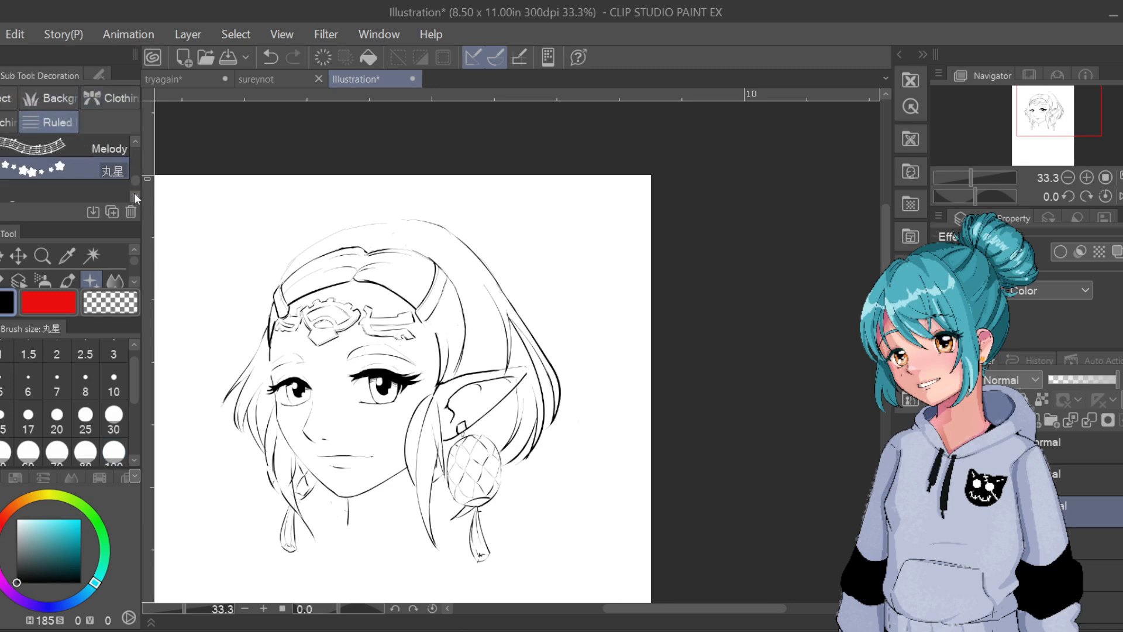
pyautogui.click(135, 193)
pyautogui.click(131, 139)
pyautogui.click(133, 138)
pyautogui.click(131, 138)
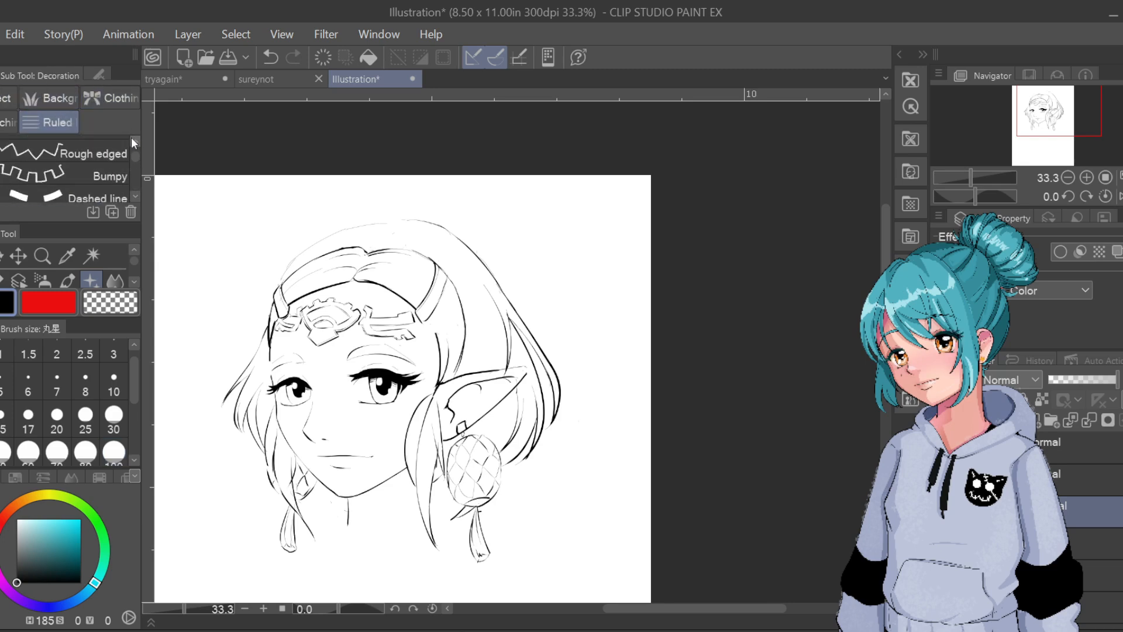
pyautogui.click(131, 136)
pyautogui.click(9, 98)
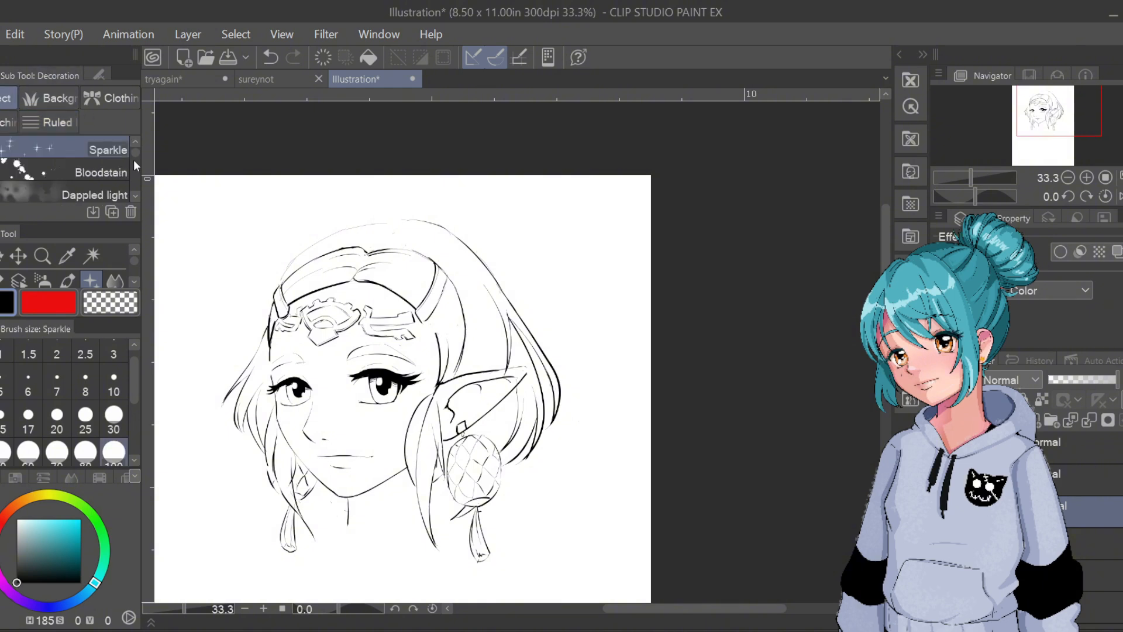
# Select the Braid brush from the clothing decoration brushes
pyautogui.click(121, 98)
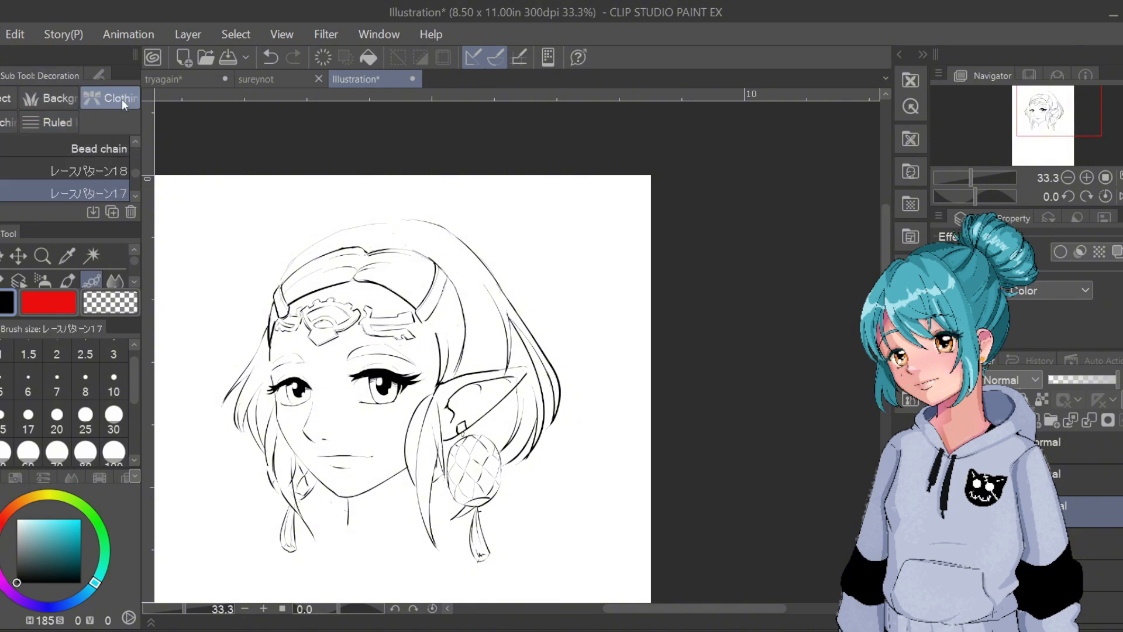
pyautogui.click(131, 193)
pyautogui.click(132, 191)
pyautogui.click(129, 140)
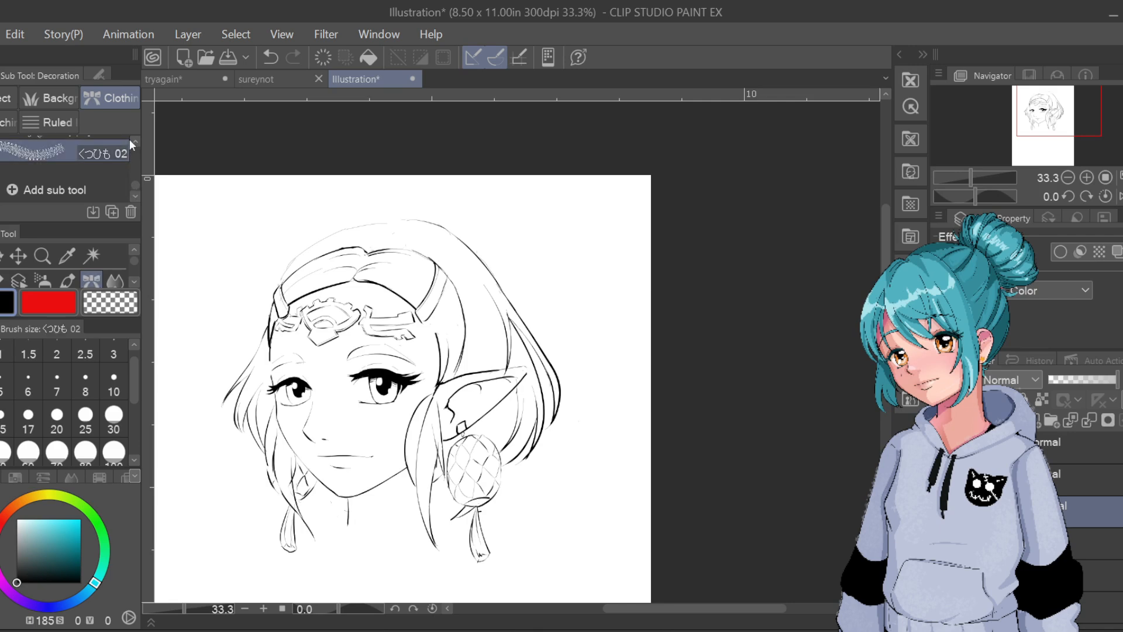
pyautogui.click(132, 140)
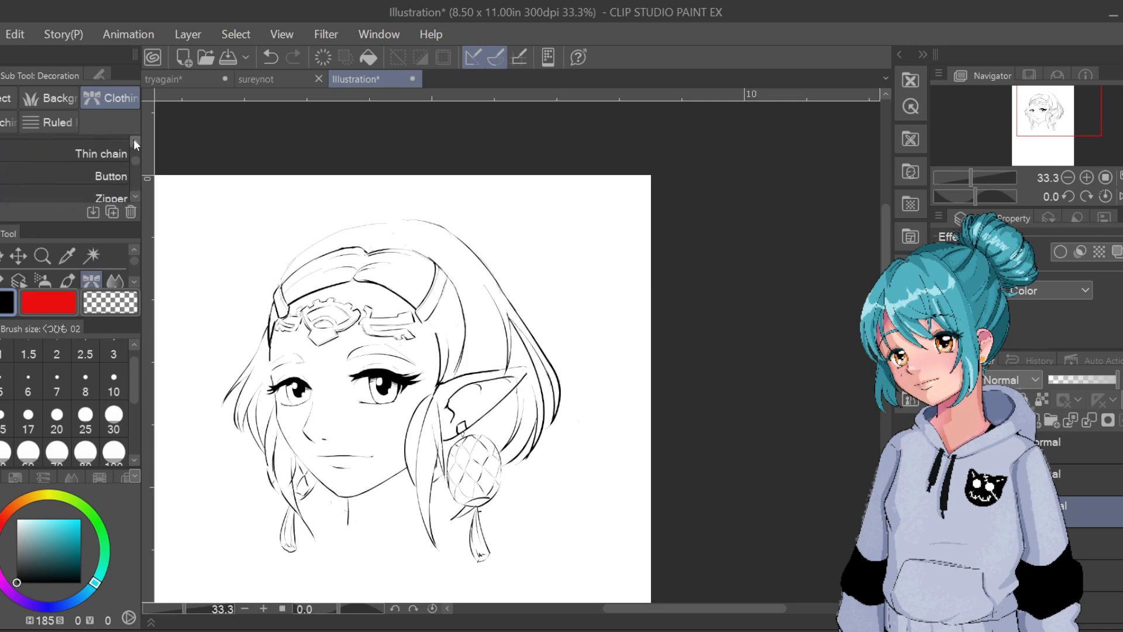
pyautogui.click(133, 139)
pyautogui.click(112, 193)
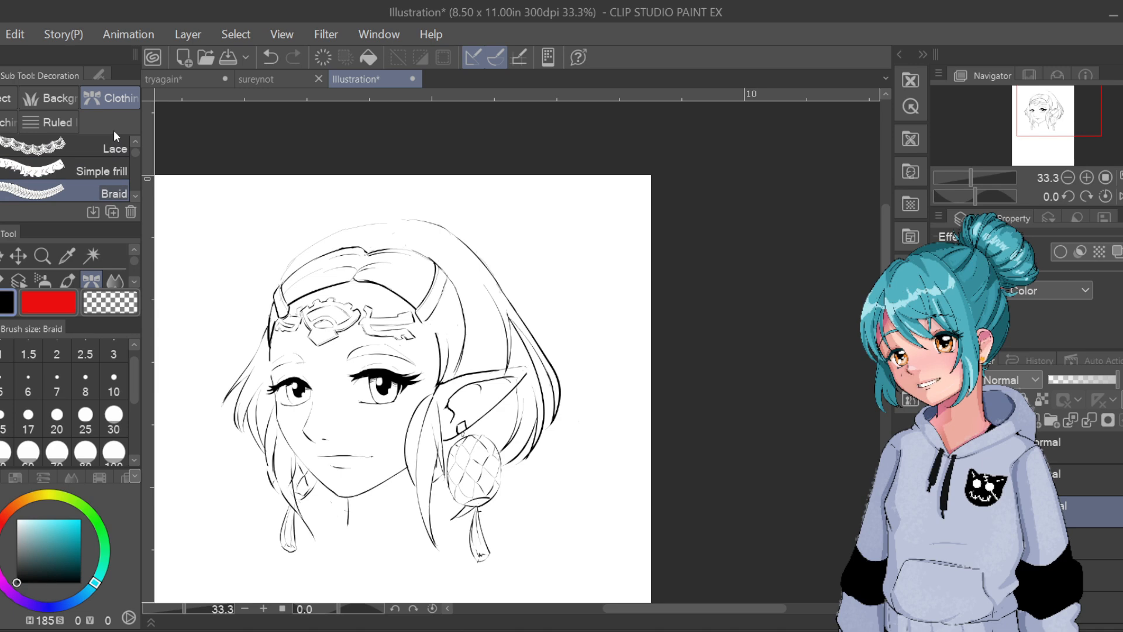
# On the layer below the inked hair, enlarge the Braid brush, test it over the hair, and paint a vertical reference braid beside the head
pyautogui.click(1095, 544)
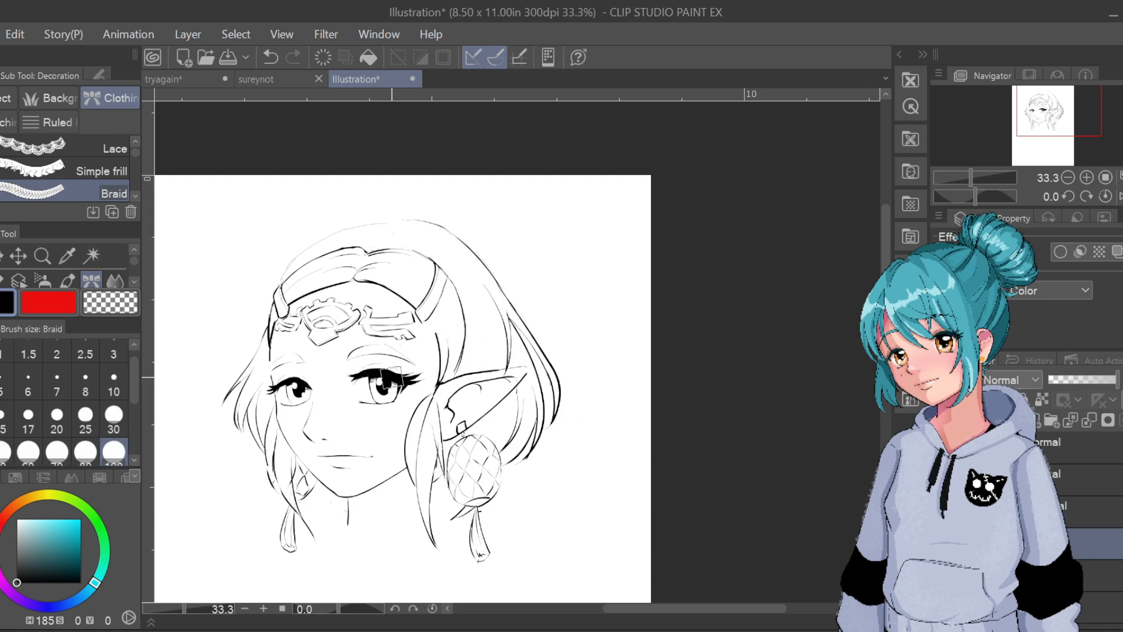
pyautogui.click(134, 460)
pyautogui.click(114, 452)
pyautogui.moveTo(471, 393)
pyautogui.mouseDown()
pyautogui.moveTo(479, 304)
pyautogui.moveTo(431, 213)
pyautogui.moveTo(377, 203)
pyautogui.moveTo(269, 251)
pyautogui.moveTo(272, 267)
pyautogui.moveTo(424, 234)
pyautogui.moveTo(488, 358)
pyautogui.mouseUp()
pyautogui.hotkey('ctrl', 'z')
pyautogui.hotkey('ctrl', 'z')
pyautogui.moveTo(476, 397)
pyautogui.mouseDown()
pyautogui.moveTo(476, 339)
pyautogui.moveTo(449, 251)
pyautogui.moveTo(404, 234)
pyautogui.mouseUp()
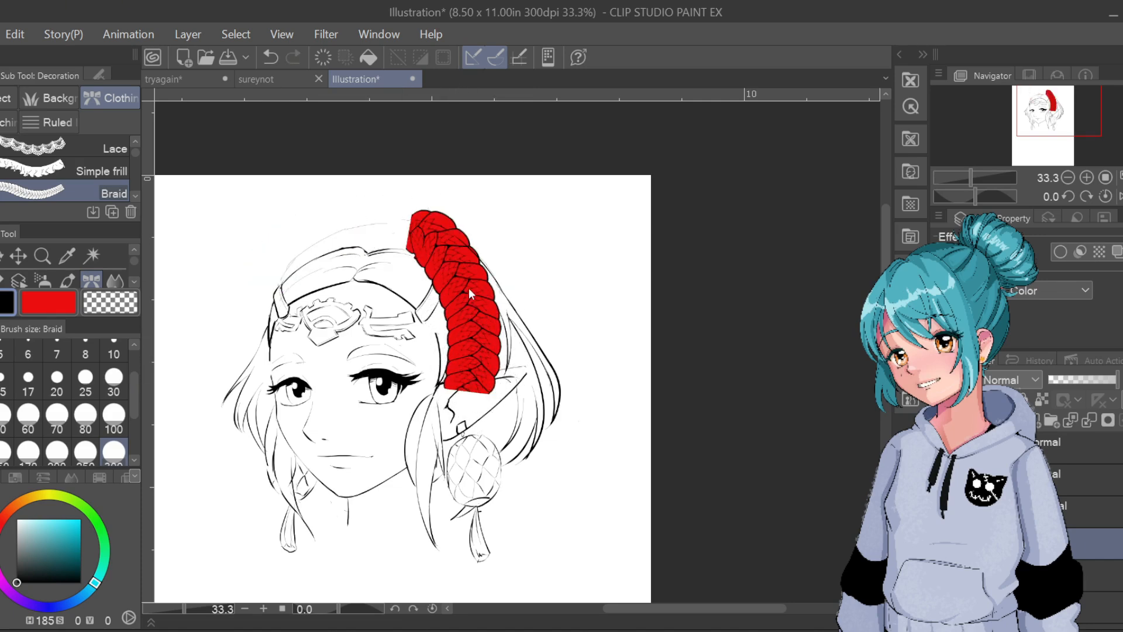
pyautogui.hotkey('ctrl', 'z')
pyautogui.moveTo(592, 194)
pyautogui.mouseDown()
pyautogui.moveTo(607, 253)
pyautogui.moveTo(610, 496)
pyautogui.mouseUp()
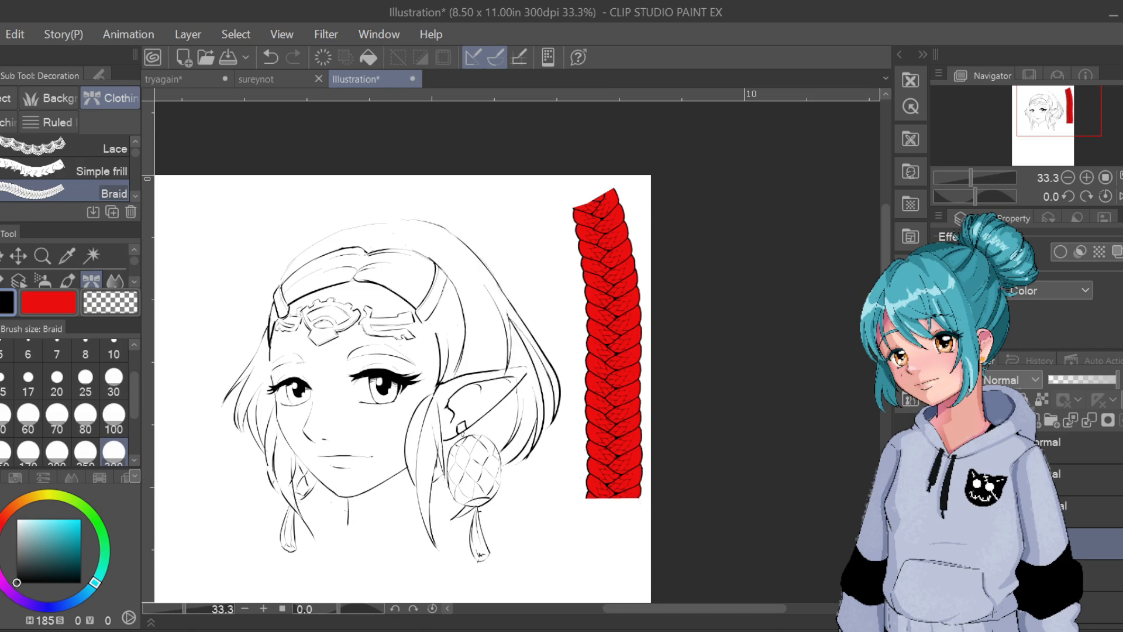
# Try a short Braid brush stroke at size 30 above the ear on the inked hair layer
pyautogui.click(1092, 511)
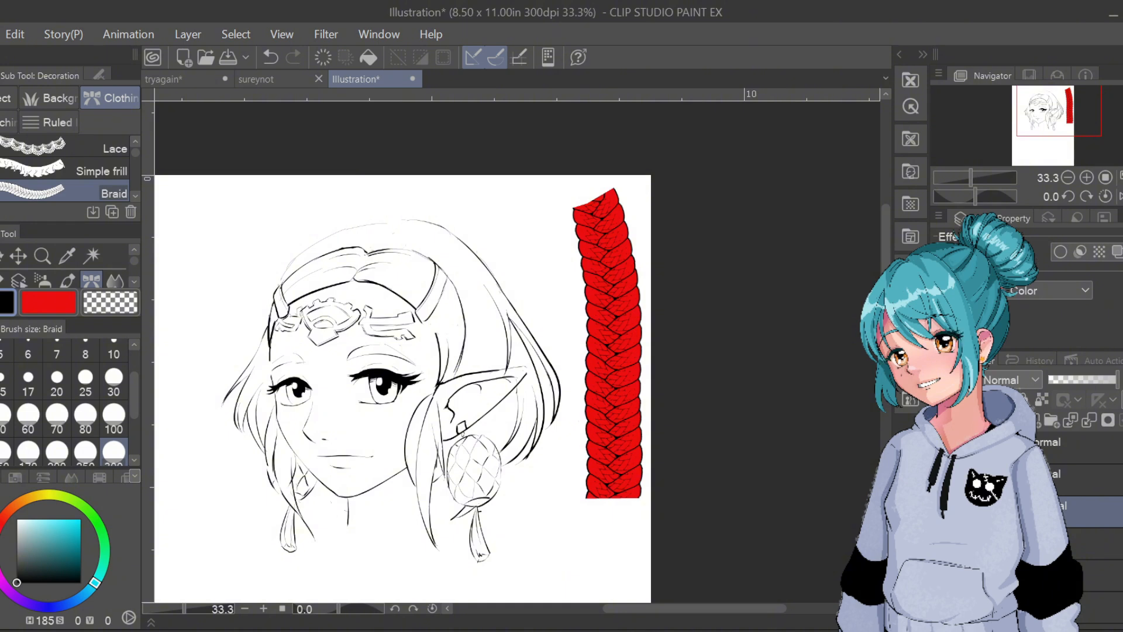
pyautogui.click(117, 378)
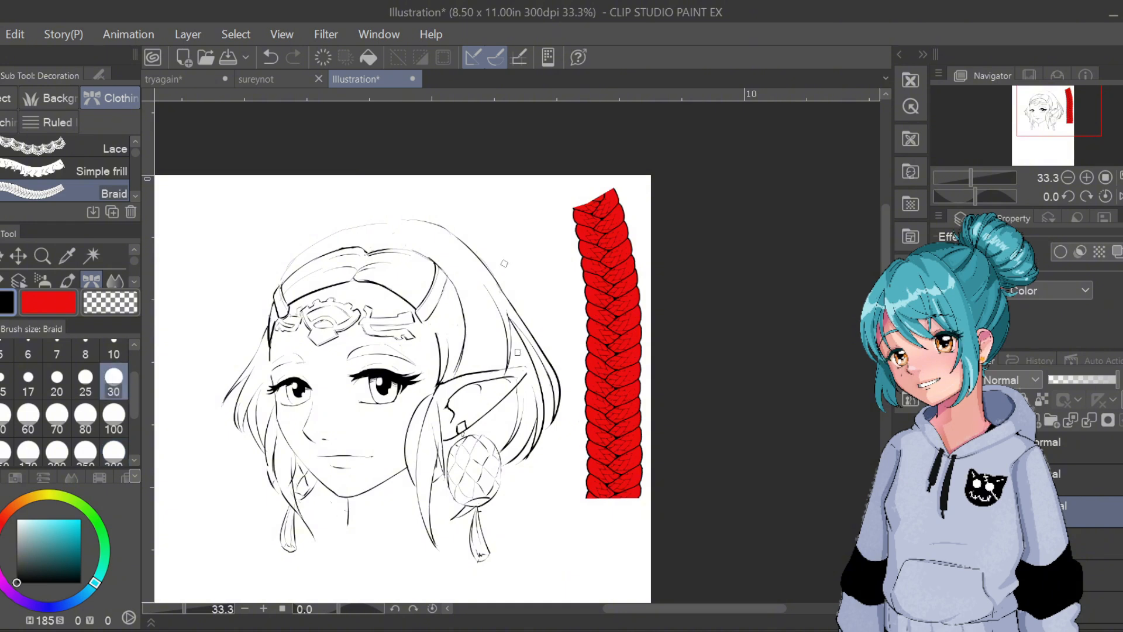
pyautogui.moveTo(474, 339); pyautogui.dragTo(491, 321)
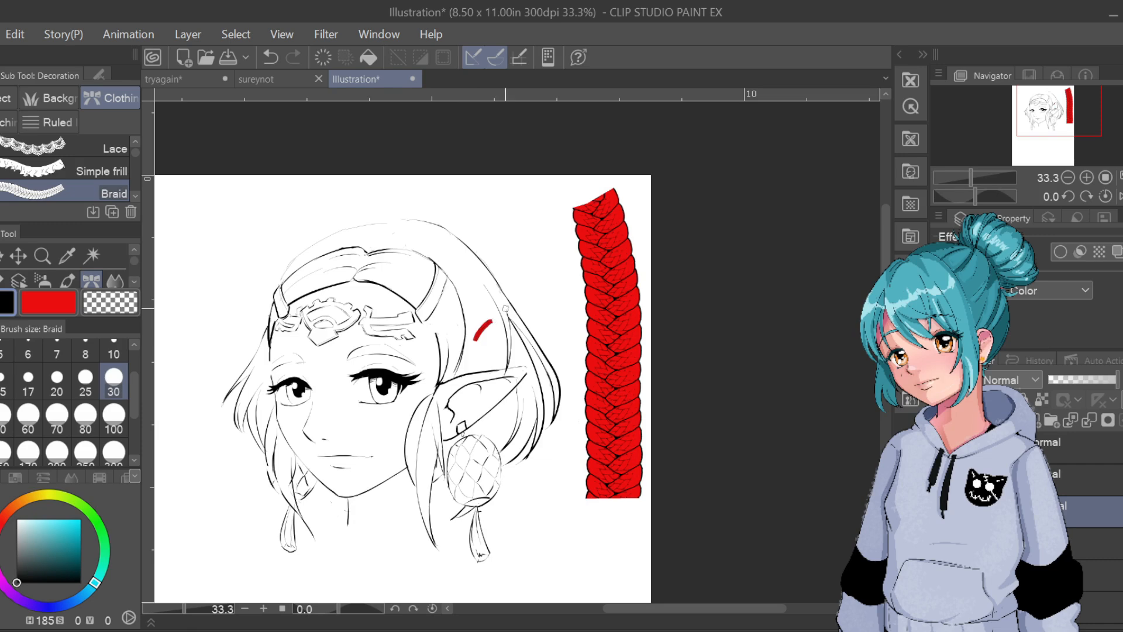
pyautogui.hotkey('ctrl', 'z')
# Try short pen strokes for a hand-drawn braid segment above the ear
pyautogui.press('p')
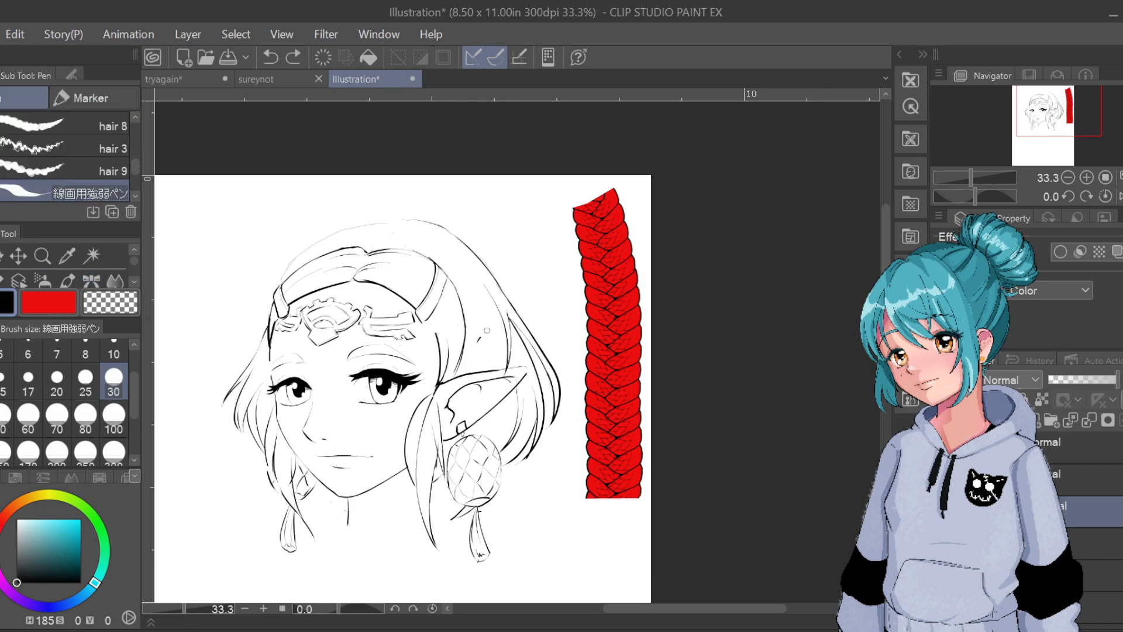
pyautogui.moveTo(480, 338)
pyautogui.mouseDown()
pyautogui.moveTo(504, 316)
pyautogui.moveTo(491, 366)
pyautogui.mouseUp()
pyautogui.hotkey('ctrl', 'z')
pyautogui.hotkey('ctrl', 'z')
pyautogui.moveTo(479, 339); pyautogui.dragTo(497, 345)
pyautogui.hotkey('ctrl', 'z')
# Ink the first braid loops over the crown, just behind the front hair parting
pyautogui.moveTo(373, 240); pyautogui.dragTo(392, 227)
pyautogui.hotkey('ctrl', 'z')
pyautogui.moveTo(373, 244)
pyautogui.mouseDown()
pyautogui.moveTo(412, 239)
pyautogui.moveTo(399, 238)
pyautogui.moveTo(413, 226)
pyautogui.moveTo(402, 226)
pyautogui.moveTo(393, 231)
pyautogui.moveTo(413, 242)
pyautogui.moveTo(393, 203)
pyautogui.moveTo(393, 232)
pyautogui.moveTo(424, 226)
pyautogui.moveTo(411, 218)
pyautogui.moveTo(380, 236)
pyautogui.moveTo(411, 228)
pyautogui.moveTo(404, 222)
pyautogui.moveTo(384, 235)
pyautogui.moveTo(393, 223)
pyautogui.moveTo(422, 235)
pyautogui.moveTo(456, 270)
pyautogui.mouseUp()
pyautogui.hotkey('ctrl', 'z')
pyautogui.hotkey('ctrl', 'z')
pyautogui.hotkey('ctrl', 'z')
pyautogui.hotkey('ctrl', 'z')
pyautogui.hotkey('ctrl', 'z')
# Ink the following braid loops from the crown down toward the ear side of the head
pyautogui.moveTo(426, 232); pyautogui.dragTo(464, 287)
pyautogui.hotkey('ctrl', 'z')
pyautogui.moveTo(424, 232); pyautogui.dragTo(451, 259)
pyautogui.hotkey('ctrl', 'z')
pyautogui.hotkey('ctrl', 'z')
pyautogui.moveTo(433, 251); pyautogui.dragTo(482, 313)
pyautogui.hotkey('ctrl', 'z')
pyautogui.hotkey('ctrl', 'z')
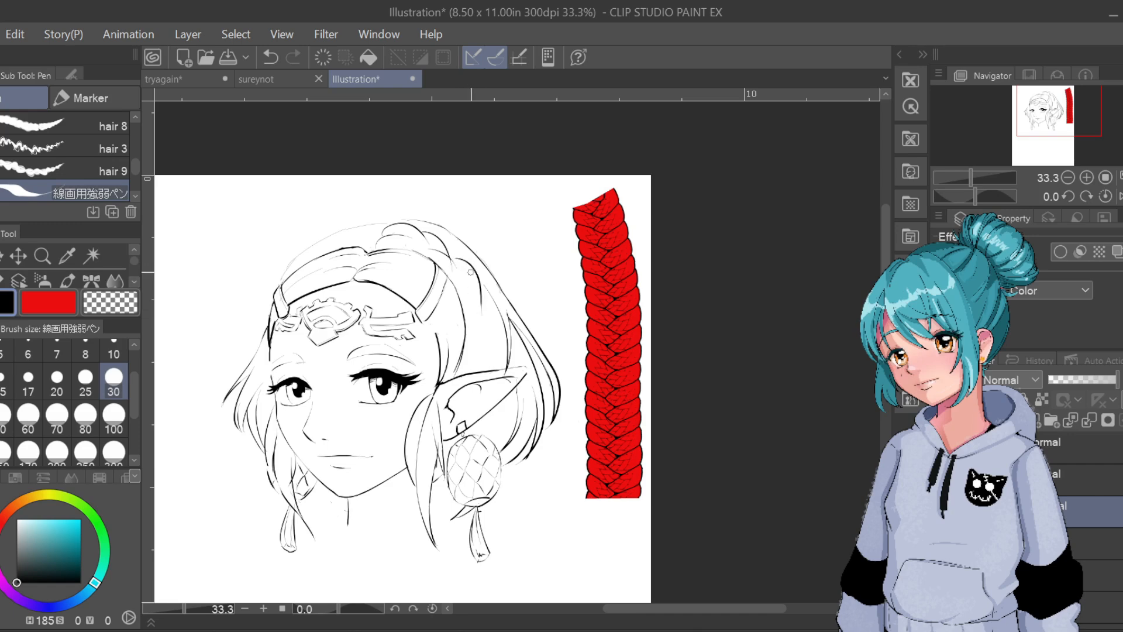
pyautogui.hotkey('ctrl', 'z')
# Rework the braid segment halfway between the crown and the ear with overlapping curved strokes
pyautogui.moveTo(453, 257); pyautogui.dragTo(481, 295)
pyautogui.hotkey('ctrl', 'z')
pyautogui.moveTo(451, 254)
pyautogui.mouseDown()
pyautogui.moveTo(482, 304)
pyautogui.moveTo(463, 289)
pyautogui.moveTo(473, 302)
pyautogui.moveTo(478, 293)
pyautogui.mouseUp()
pyautogui.hotkey('ctrl', 'z')
pyautogui.hotkey('ctrl', 'z')
pyautogui.hotkey('ctrl', 'z')
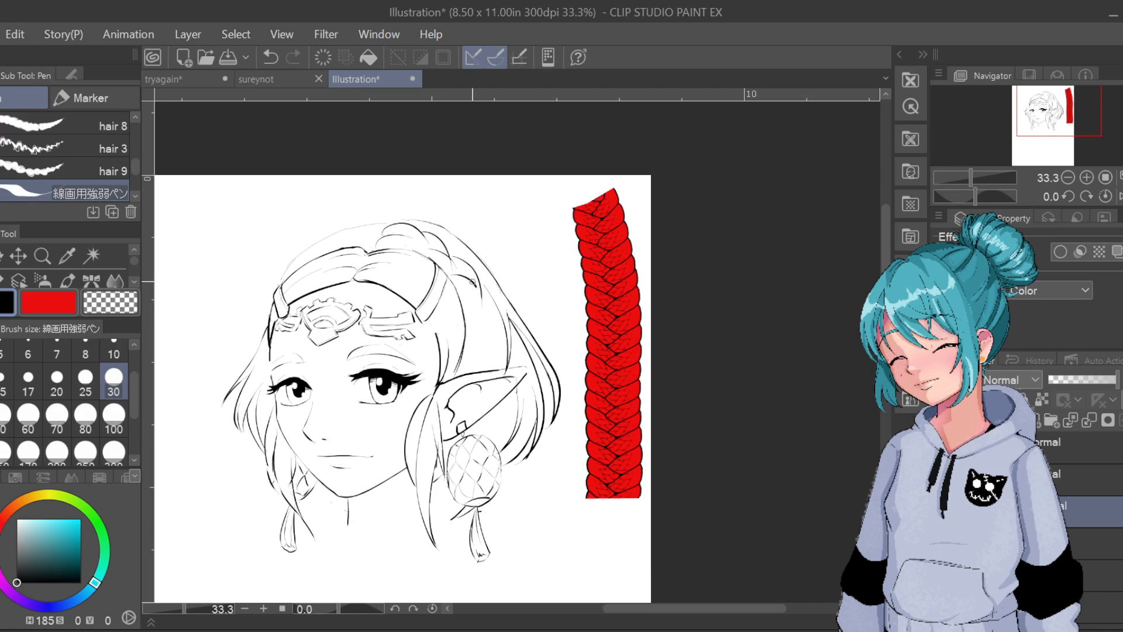
pyautogui.moveTo(452, 277); pyautogui.dragTo(480, 300)
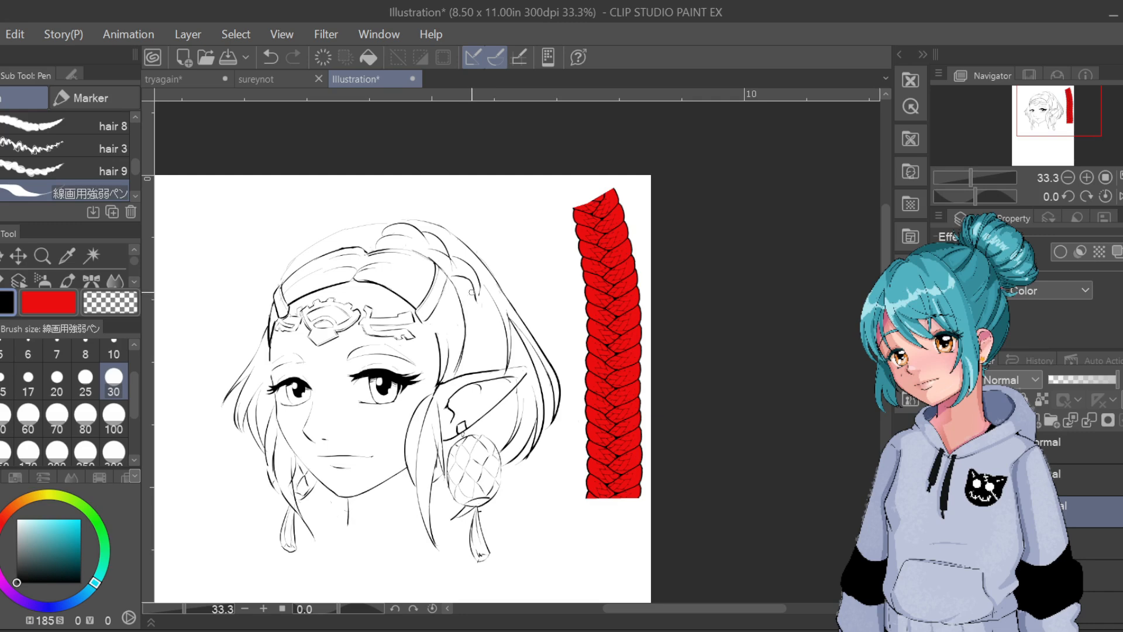
# Ink the lower braid loops running down behind the side hair to just above the ear
pyautogui.moveTo(471, 292)
pyautogui.mouseDown()
pyautogui.moveTo(471, 320)
pyautogui.moveTo(461, 298)
pyautogui.moveTo(463, 314)
pyautogui.moveTo(485, 328)
pyautogui.mouseUp()
pyautogui.hotkey('ctrl', 'z')
pyautogui.hotkey('ctrl', 'z')
pyautogui.hotkey('ctrl', 'z')
pyautogui.hotkey('ctrl', 'z')
pyautogui.moveTo(465, 319); pyautogui.dragTo(480, 328)
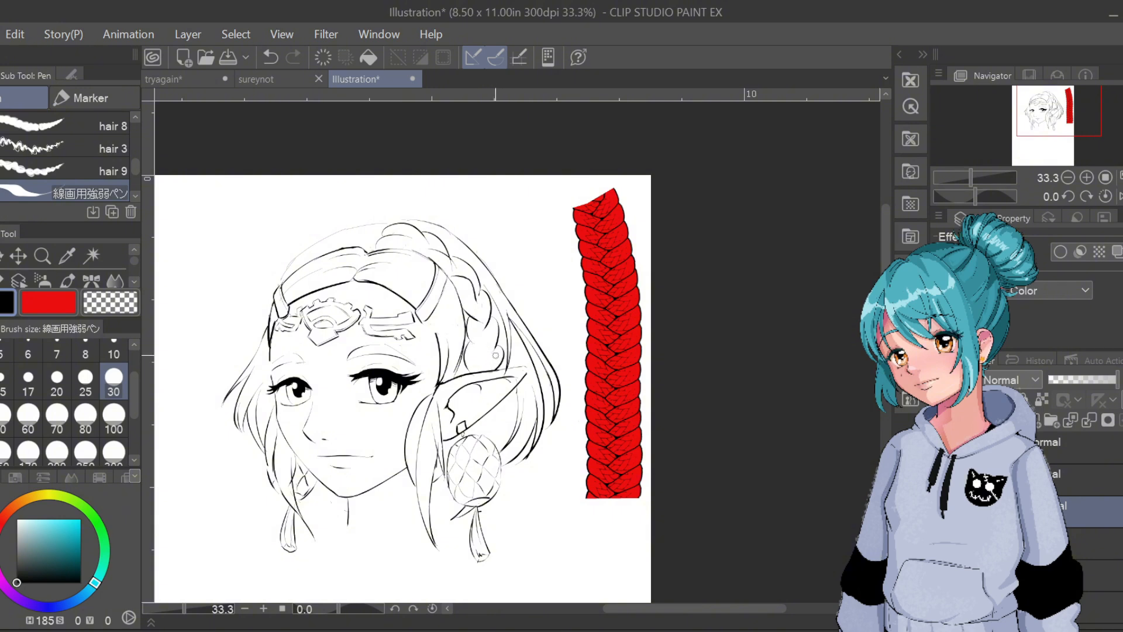
pyautogui.hotkey('ctrl', 'z')
pyautogui.moveTo(487, 372); pyautogui.dragTo(499, 342)
# Extend the braid from the top of the crown toward the far side of the head with new loops
pyautogui.moveTo(375, 228)
pyautogui.mouseDown()
pyautogui.moveTo(332, 236)
pyautogui.moveTo(330, 246)
pyautogui.moveTo(386, 225)
pyautogui.moveTo(331, 241)
pyautogui.moveTo(349, 226)
pyautogui.moveTo(387, 229)
pyautogui.moveTo(337, 237)
pyautogui.moveTo(349, 227)
pyautogui.moveTo(388, 230)
pyautogui.moveTo(334, 236)
pyautogui.moveTo(385, 220)
pyautogui.mouseUp()
pyautogui.hotkey('ctrl', 'z')
pyautogui.hotkey('ctrl', 'z')
pyautogui.hotkey('ctrl', 'z')
pyautogui.hotkey('ctrl', 'z')
pyautogui.hotkey('ctrl', 'z')
pyautogui.hotkey('ctrl', 'z')
pyautogui.hotkey('ctrl', 'z')
# Ink the remaining braid loops along the far side of the head down toward the headband
pyautogui.moveTo(311, 256)
pyautogui.mouseDown()
pyautogui.moveTo(345, 248)
pyautogui.moveTo(326, 232)
pyautogui.moveTo(339, 233)
pyautogui.mouseUp()
pyautogui.hotkey('ctrl', 'z')
pyautogui.hotkey('ctrl', 'z')
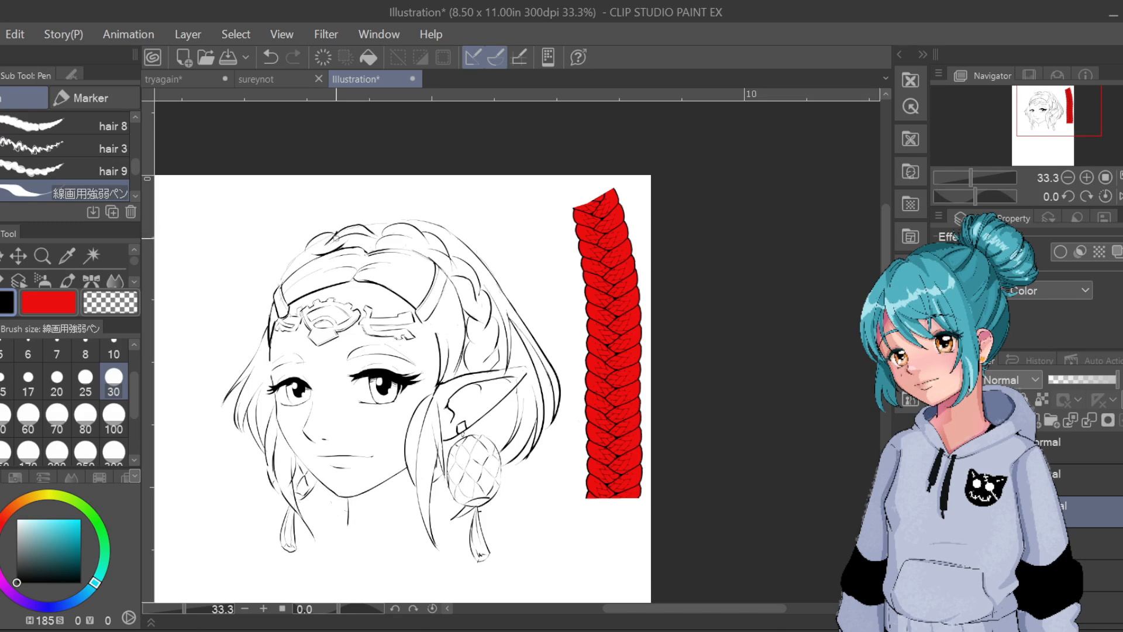
pyautogui.hotkey('ctrl', 'z')
pyautogui.moveTo(336, 234); pyautogui.dragTo(327, 243)
# Clear the red reference braid and delete its layer
pyautogui.press('Delete')
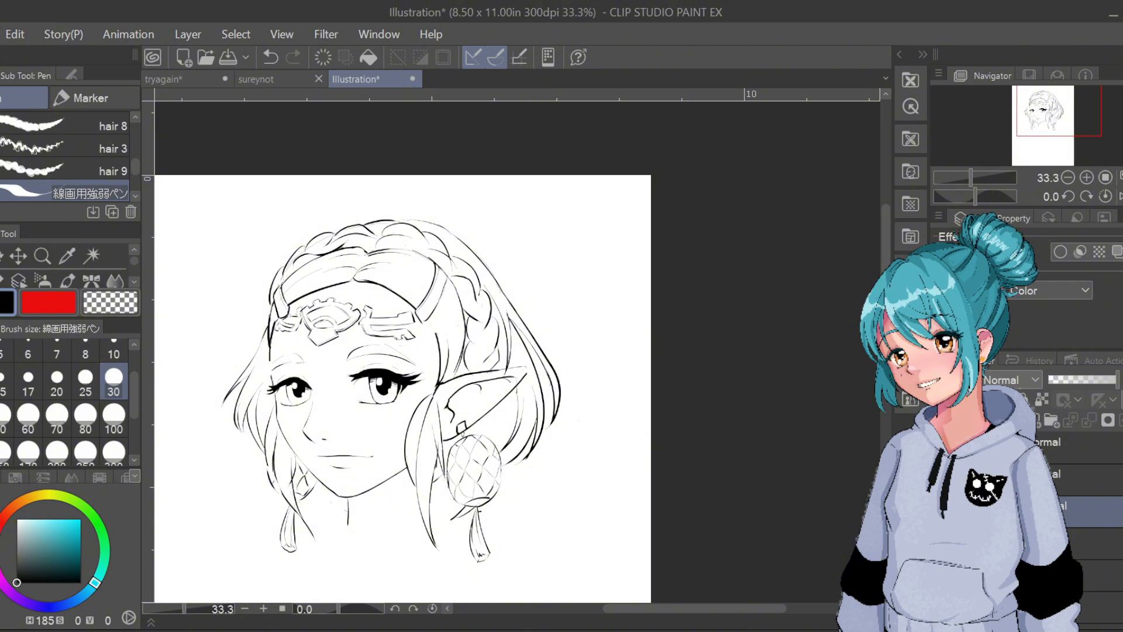
pyautogui.hotkey('ctrl', '-')
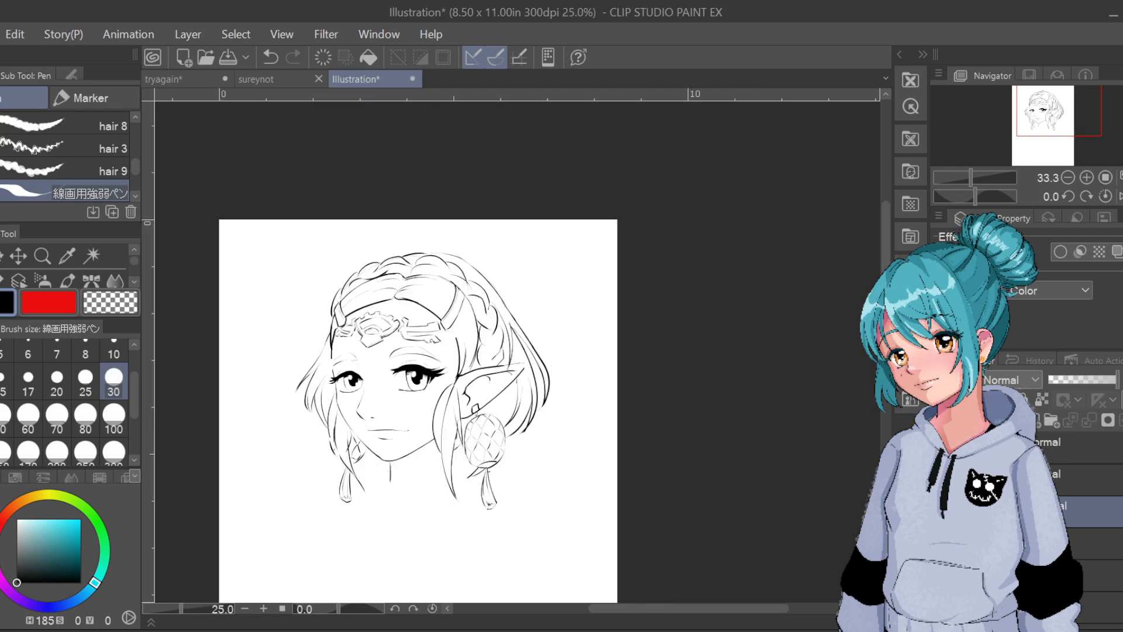
pyautogui.moveTo(584, 431)
pyautogui.mouseDown()
pyautogui.moveTo(581, 440)
pyautogui.moveTo(636, 389)
pyautogui.moveTo(579, 456)
pyautogui.mouseUp()
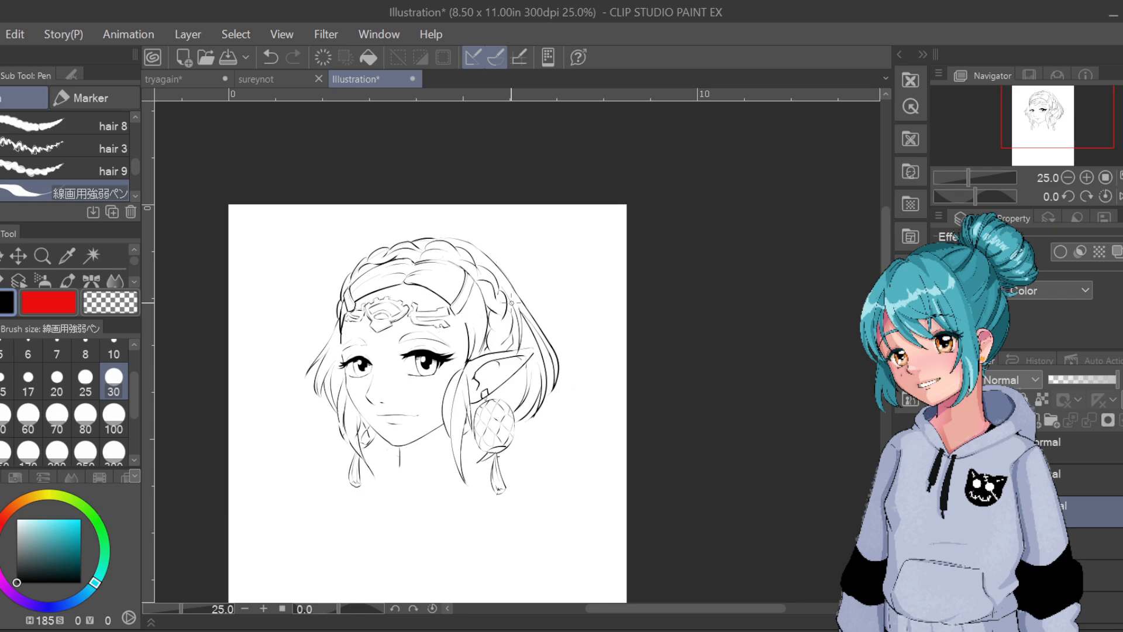
pyautogui.click(1095, 542)
pyautogui.click(1121, 419)
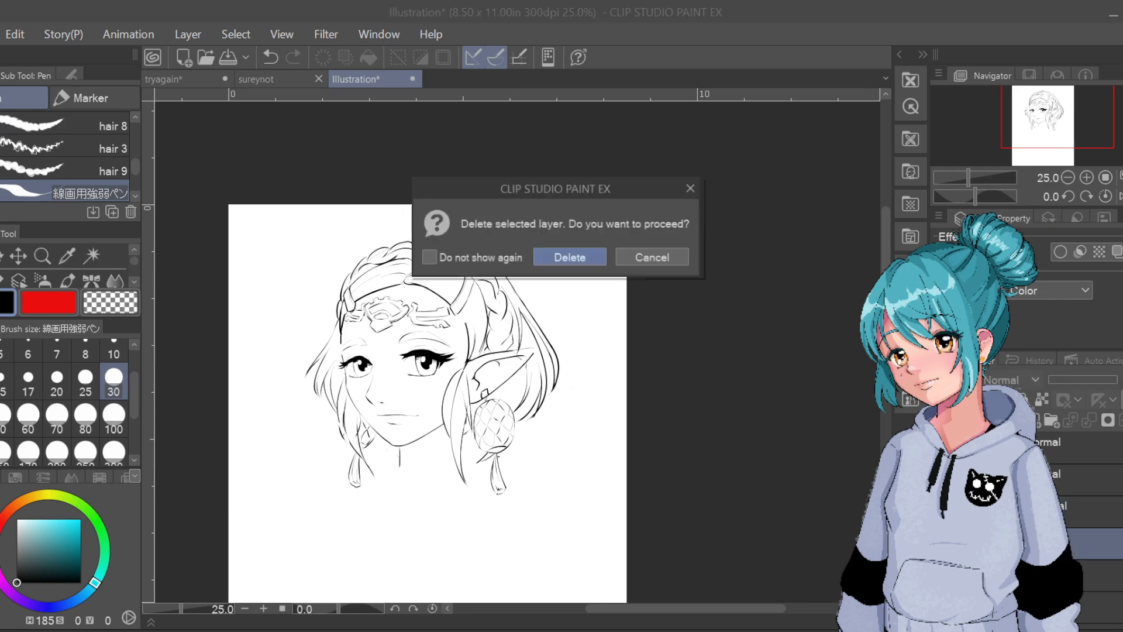
pyautogui.click(563, 255)
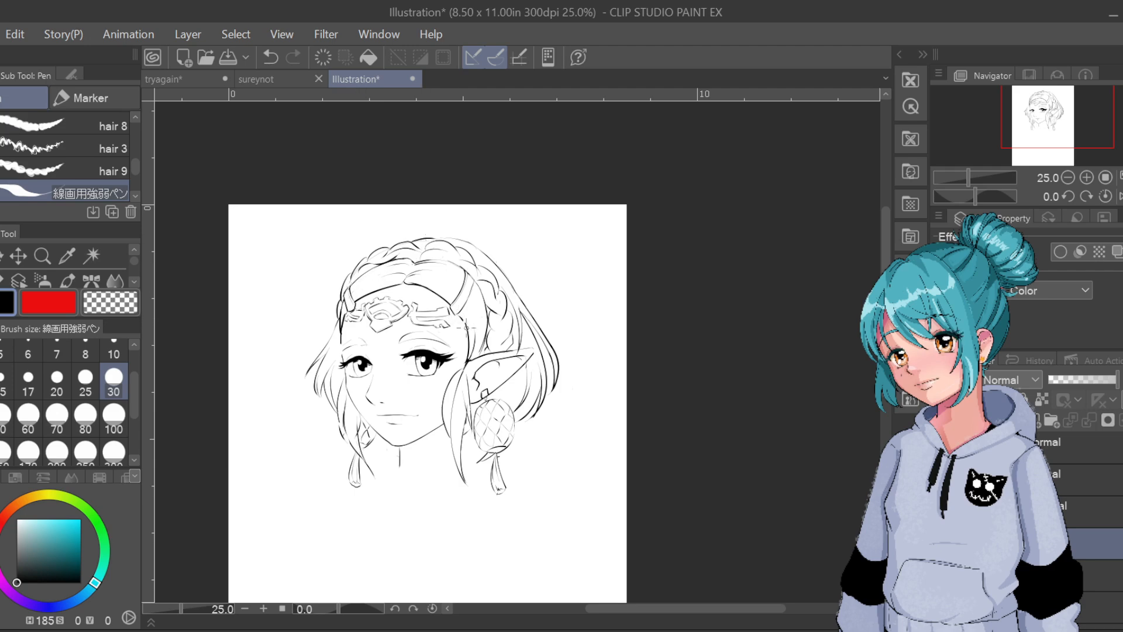
# Check the layered line art and merge the visible layers
pyautogui.hotkey('ctrl', 'z')
pyautogui.hotkey('ctrl', 'y')
pyautogui.scroll(-2, 479, 224)
pyautogui.scroll(2, 476, 219)
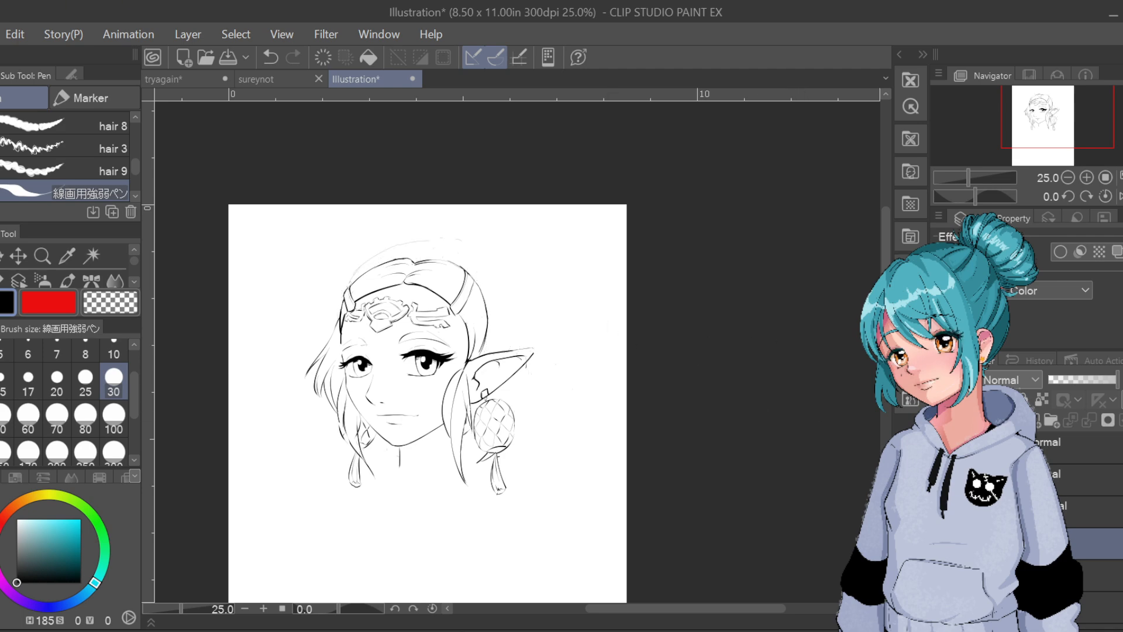
pyautogui.rightClick(1044, 531)
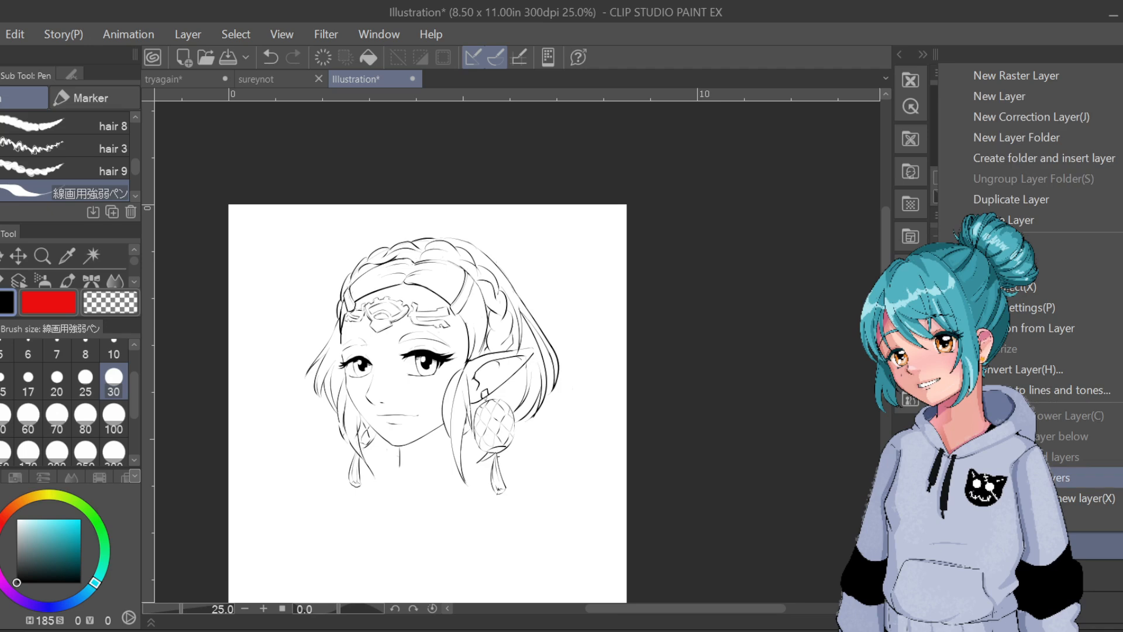
pyautogui.click(1053, 478)
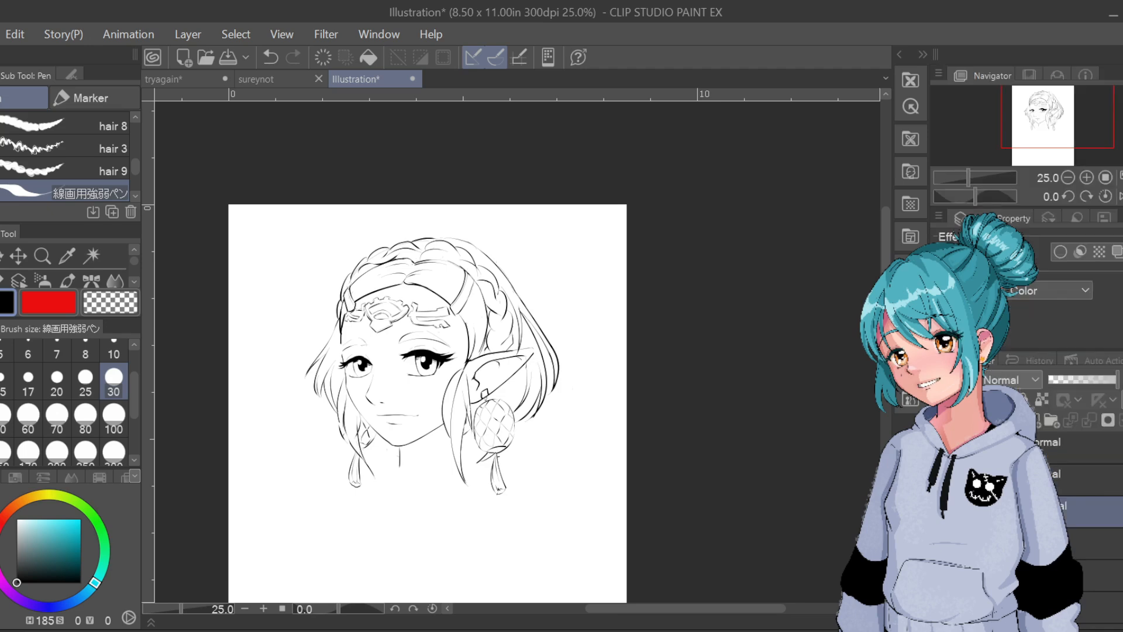
# Merge the selected line art layer with the layer below it
pyautogui.click(1089, 542)
pyautogui.rightClick(1081, 521)
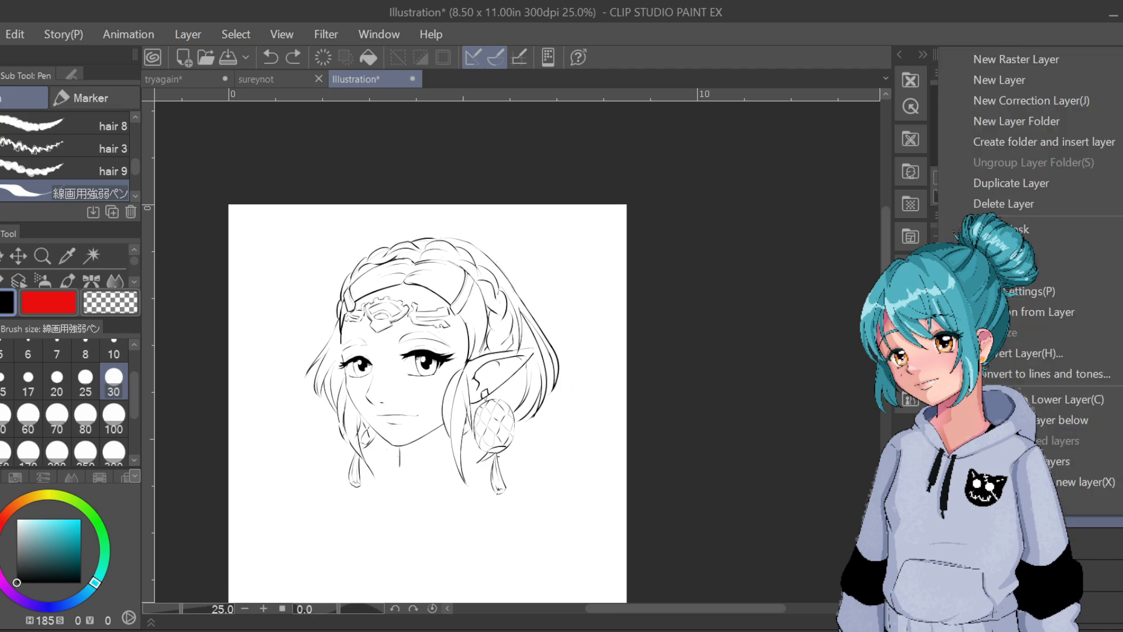
pyautogui.click(1076, 418)
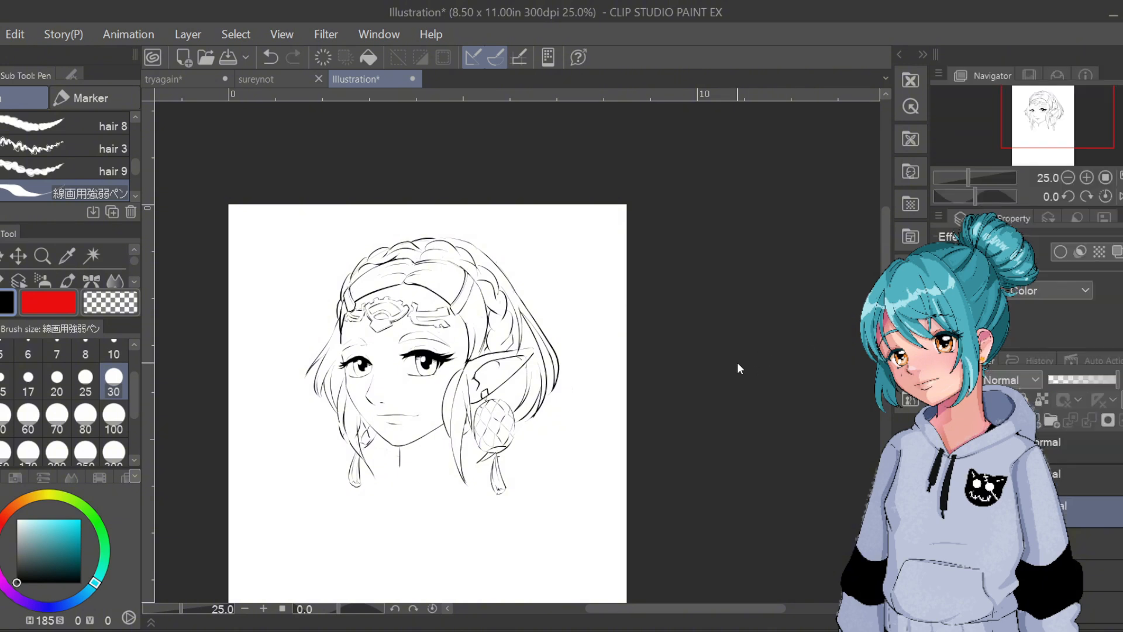
# Scale the head line art down slightly with a free transform, lowering the crown and adjusting the corners
pyautogui.hotkey('ctrl', 't')
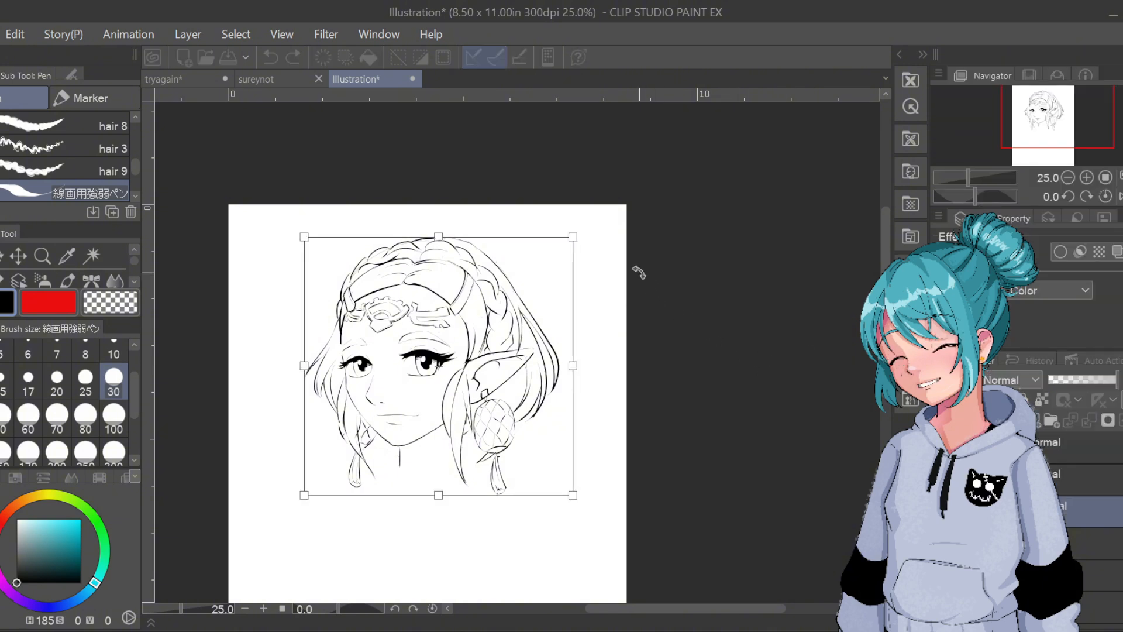
pyautogui.moveTo(439, 237); pyautogui.dragTo(446, 244)
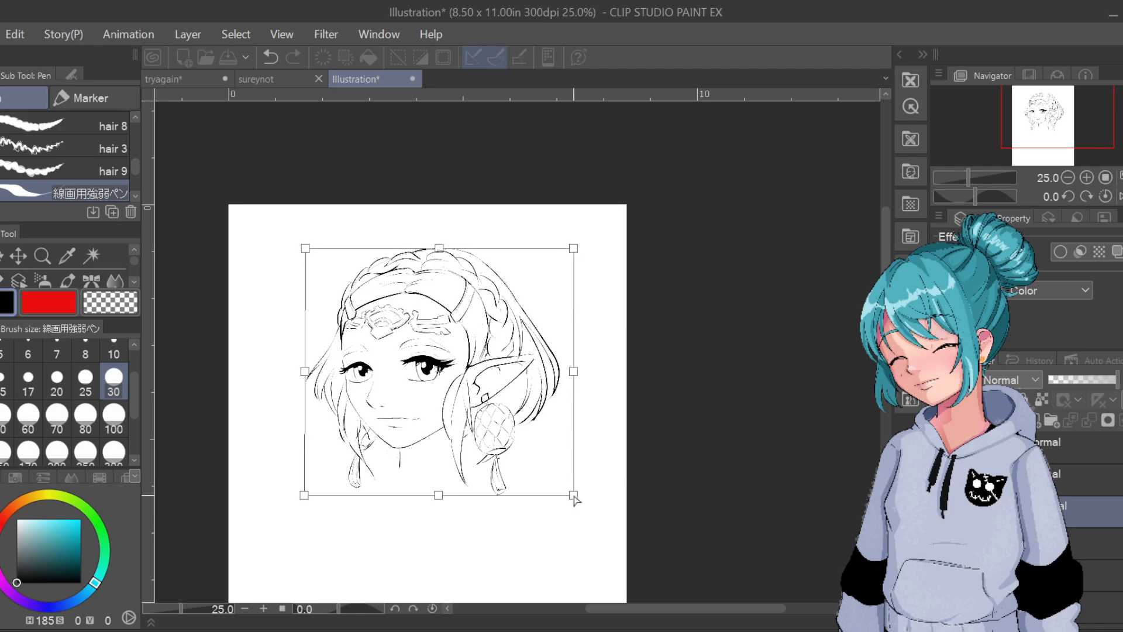
pyautogui.moveTo(573, 494); pyautogui.dragTo(567, 489)
pyautogui.moveTo(304, 495); pyautogui.dragTo(303, 490)
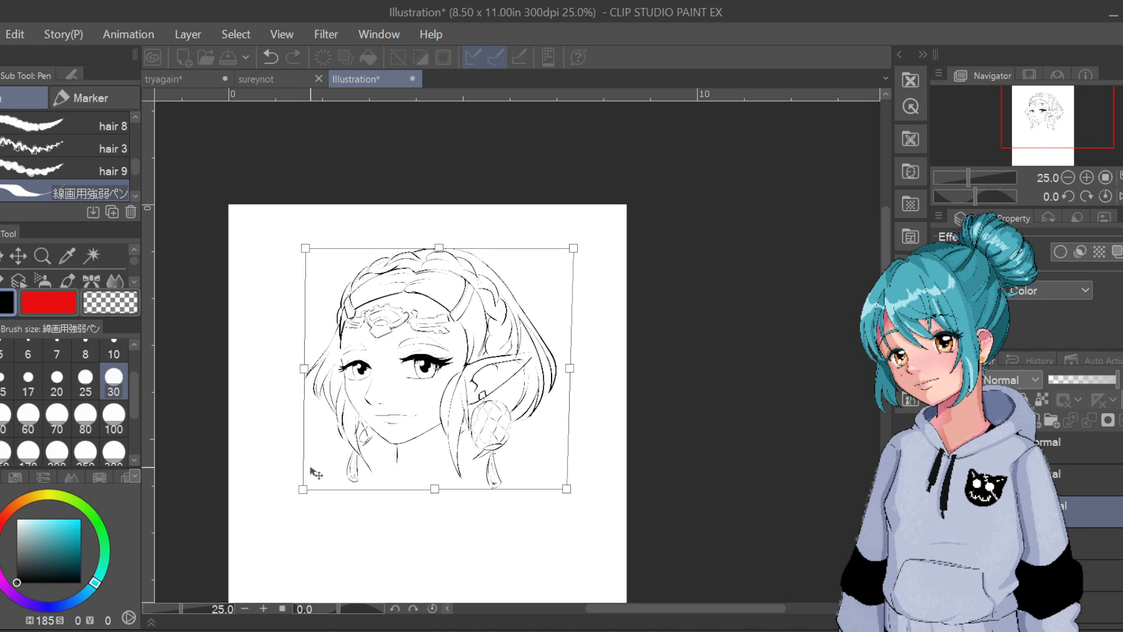
pyautogui.moveTo(576, 253); pyautogui.dragTo(571, 255)
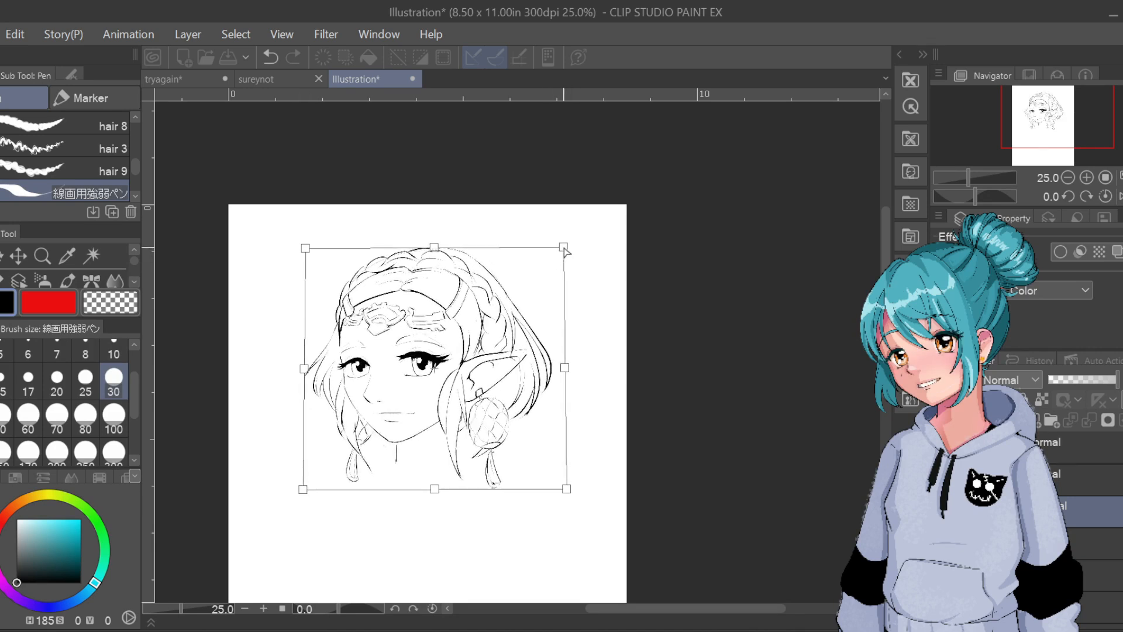
pyautogui.moveTo(567, 384); pyautogui.dragTo(570, 387)
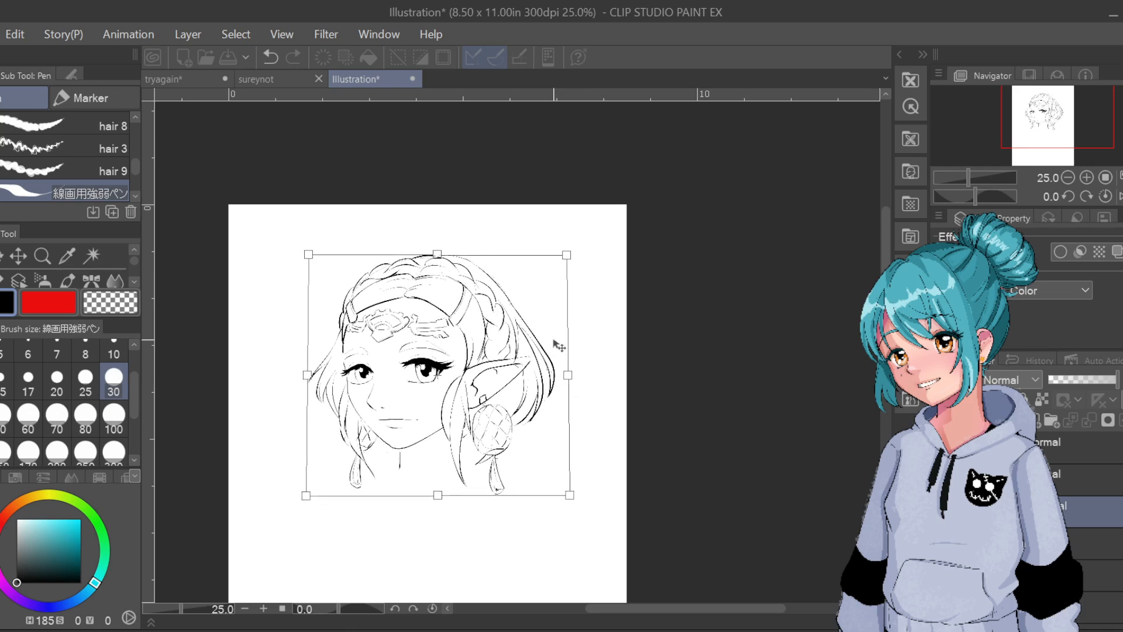
pyautogui.press('Return')
# Try to reshape the jawline beside the mouth and chin with the Liquify brush
pyautogui.click(135, 279)
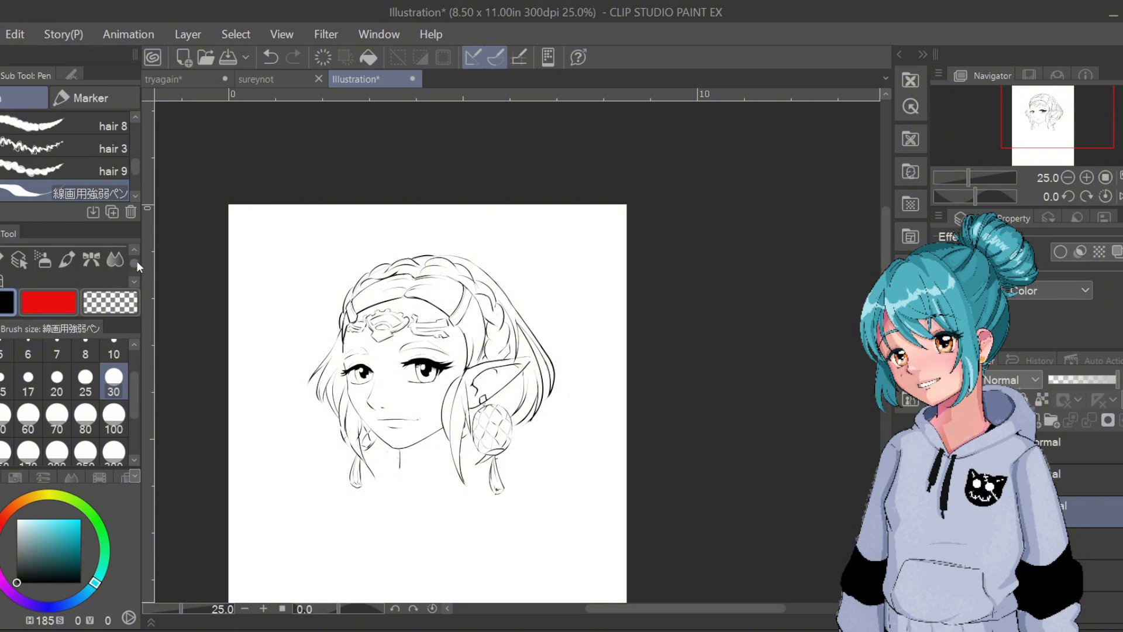
pyautogui.click(133, 278)
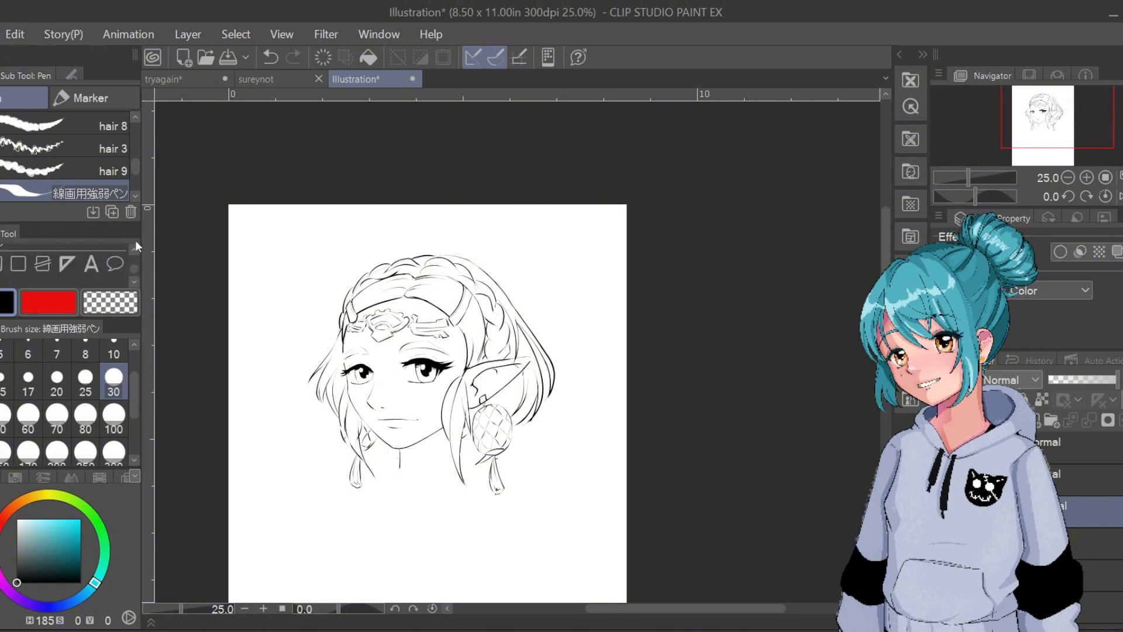
pyautogui.click(135, 249)
pyautogui.click(4, 258)
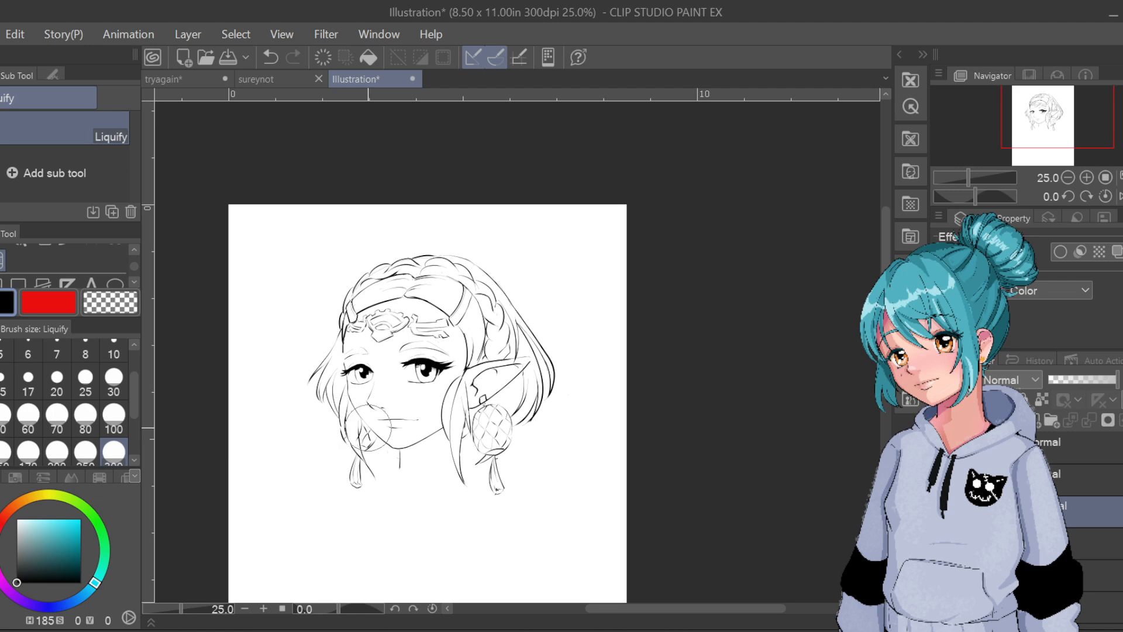
pyautogui.moveTo(375, 438); pyautogui.dragTo(393, 434)
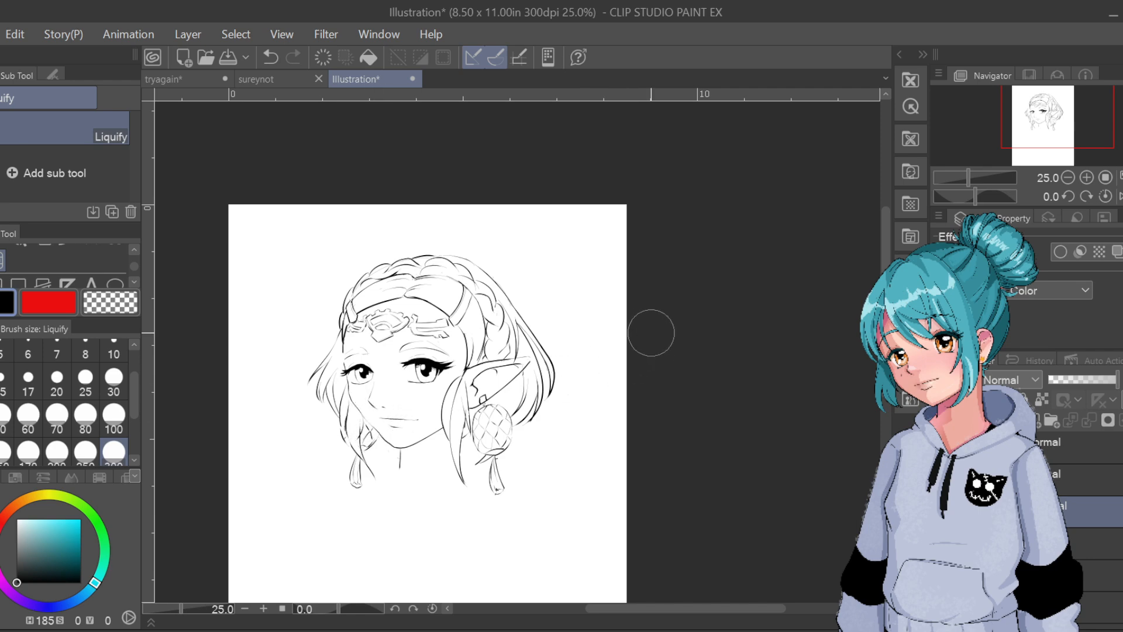
pyautogui.hotkey('ctrl', 'z')
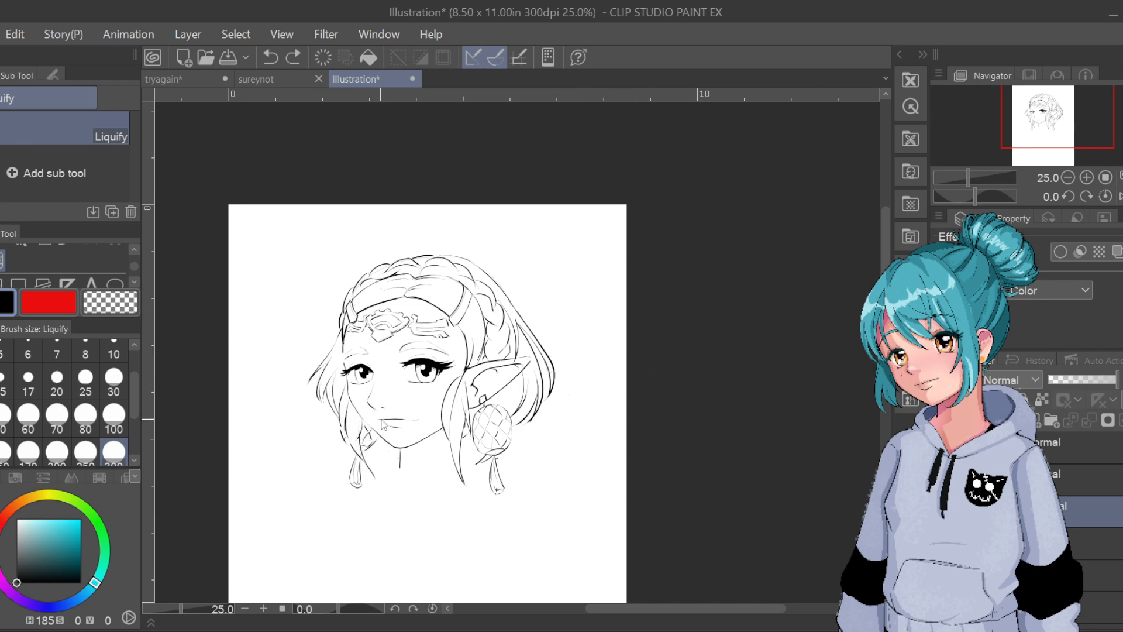
pyautogui.click(391, 441)
pyautogui.click(113, 419)
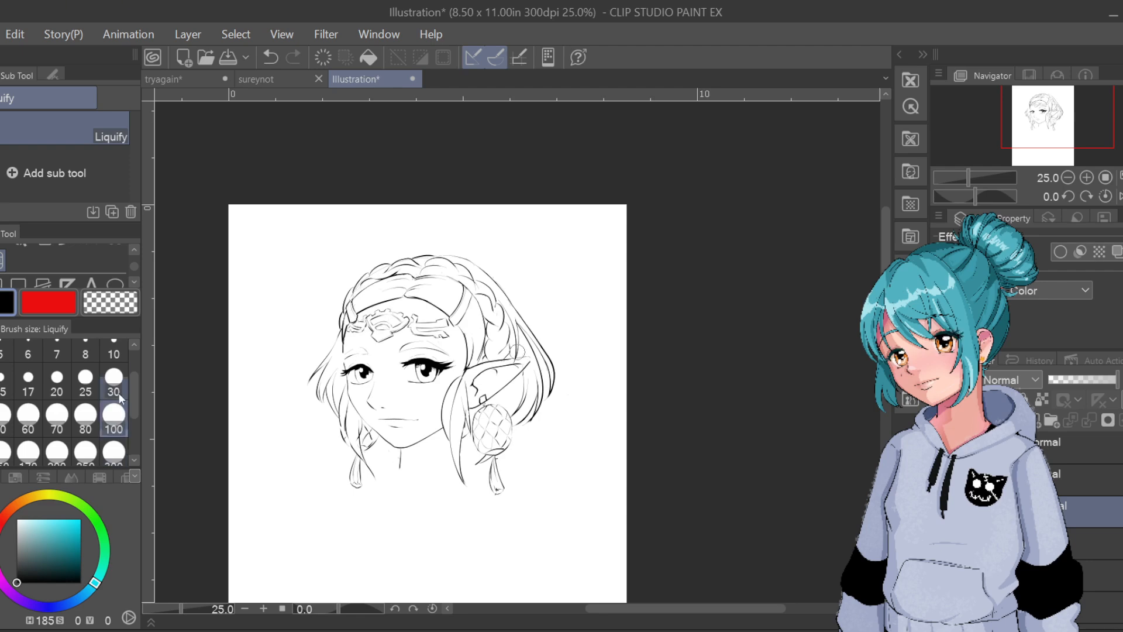
pyautogui.click(117, 449)
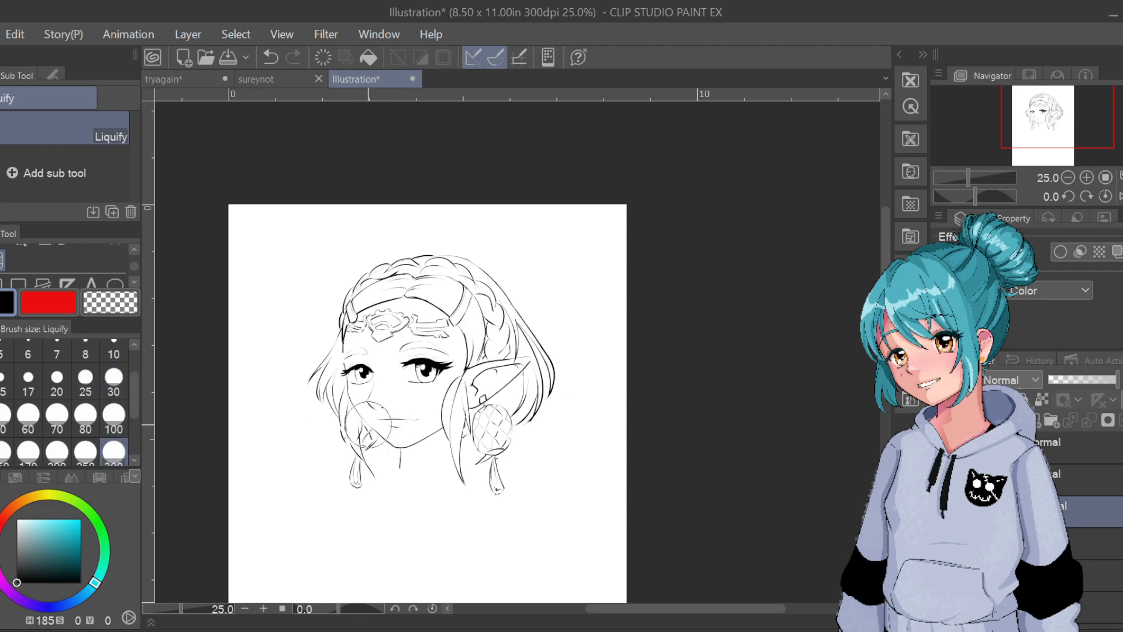
pyautogui.moveTo(368, 424); pyautogui.dragTo(387, 439)
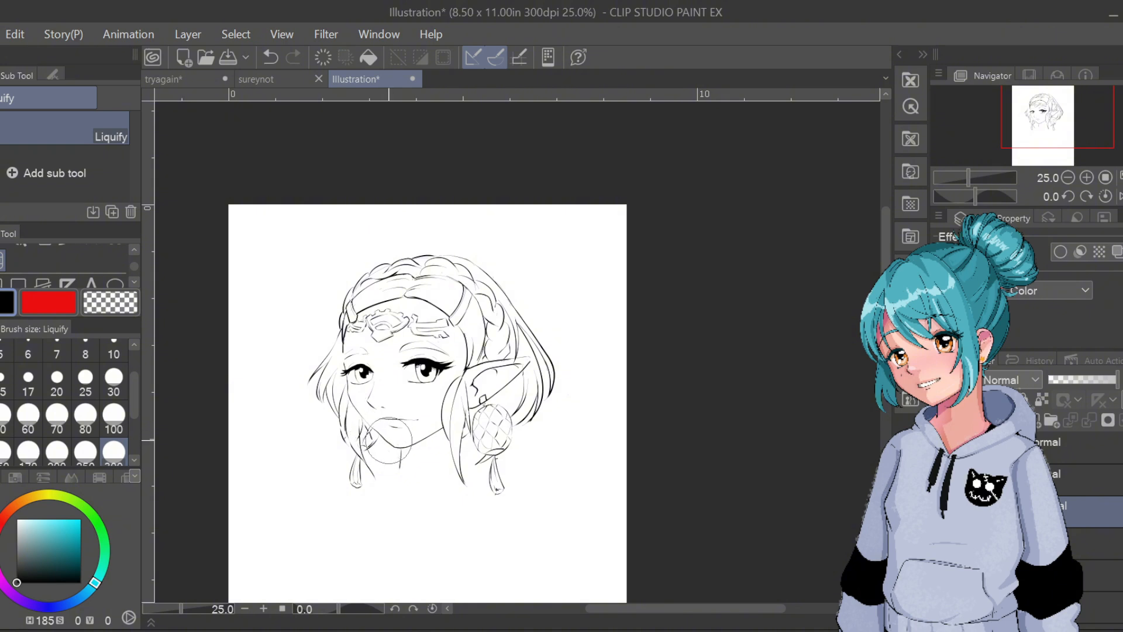
pyautogui.hotkey('ctrl', 'z')
pyautogui.click(114, 382)
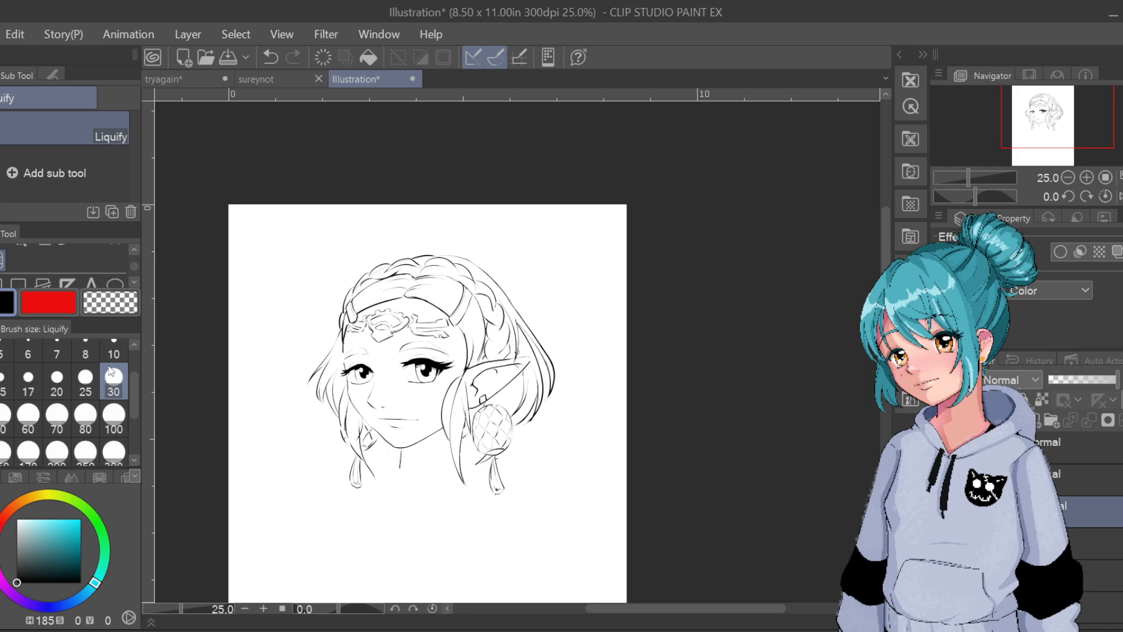
# Select the layer beneath the line art and return to the line-art pen for sketching the body
pyautogui.click(1095, 543)
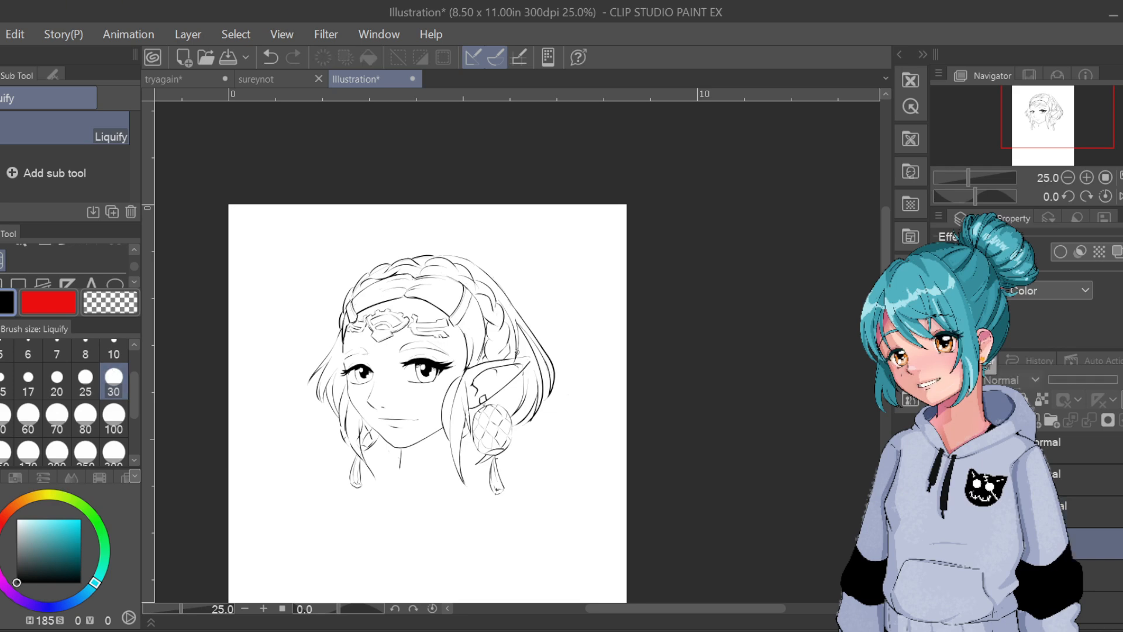
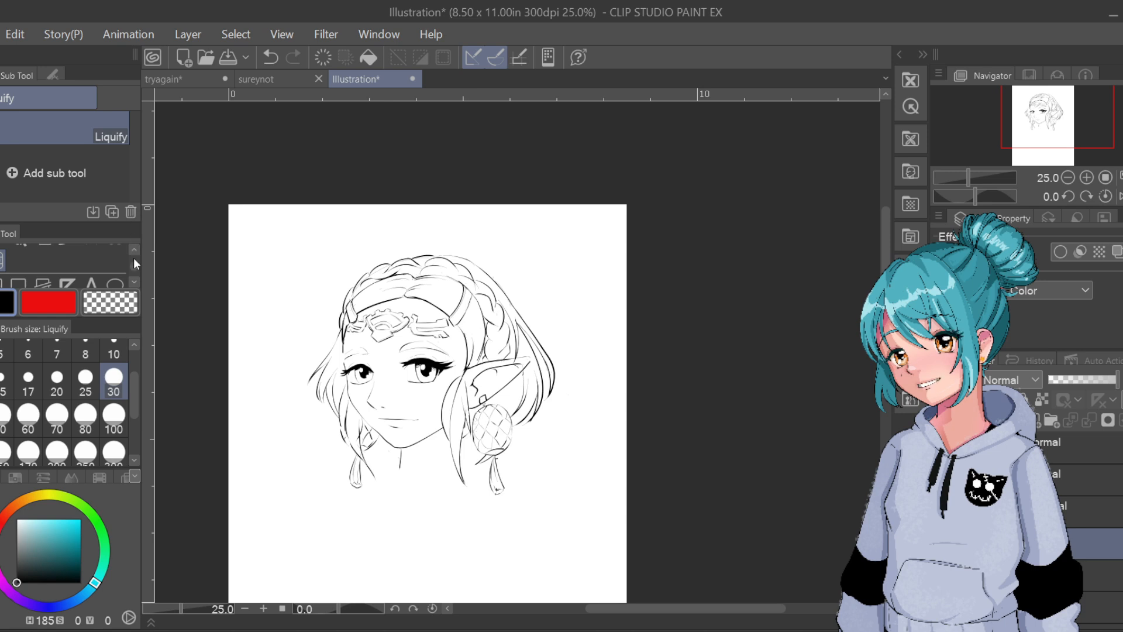
pyautogui.click(133, 281)
pyautogui.click(133, 280)
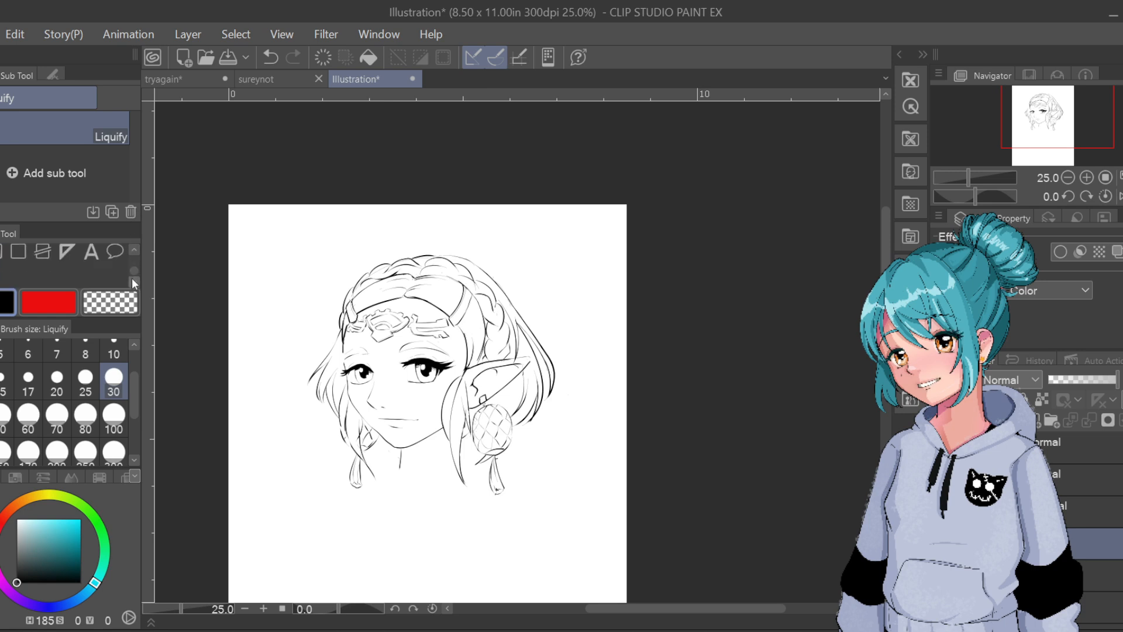
pyautogui.click(86, 380)
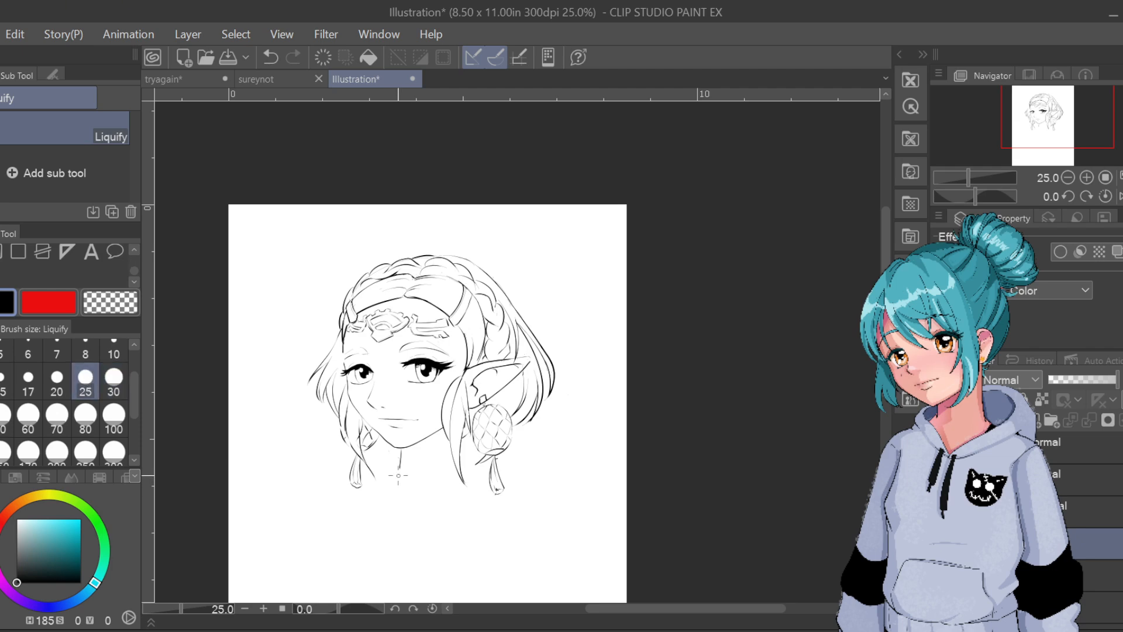
pyautogui.press(']')
pyautogui.press(']')
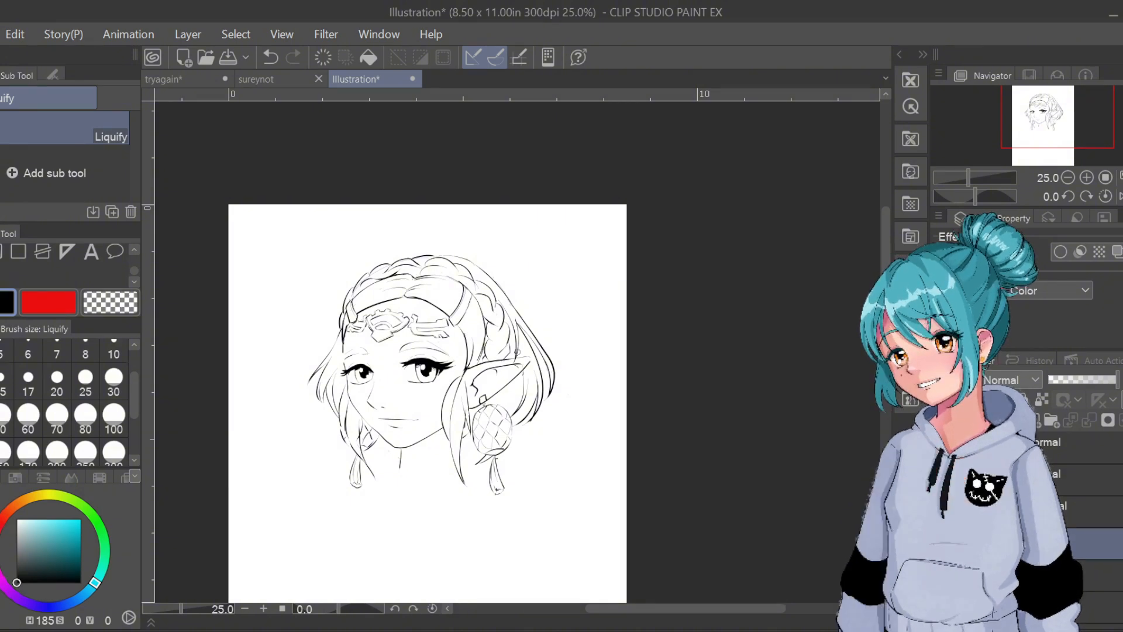
pyautogui.scroll(2, 128, 249)
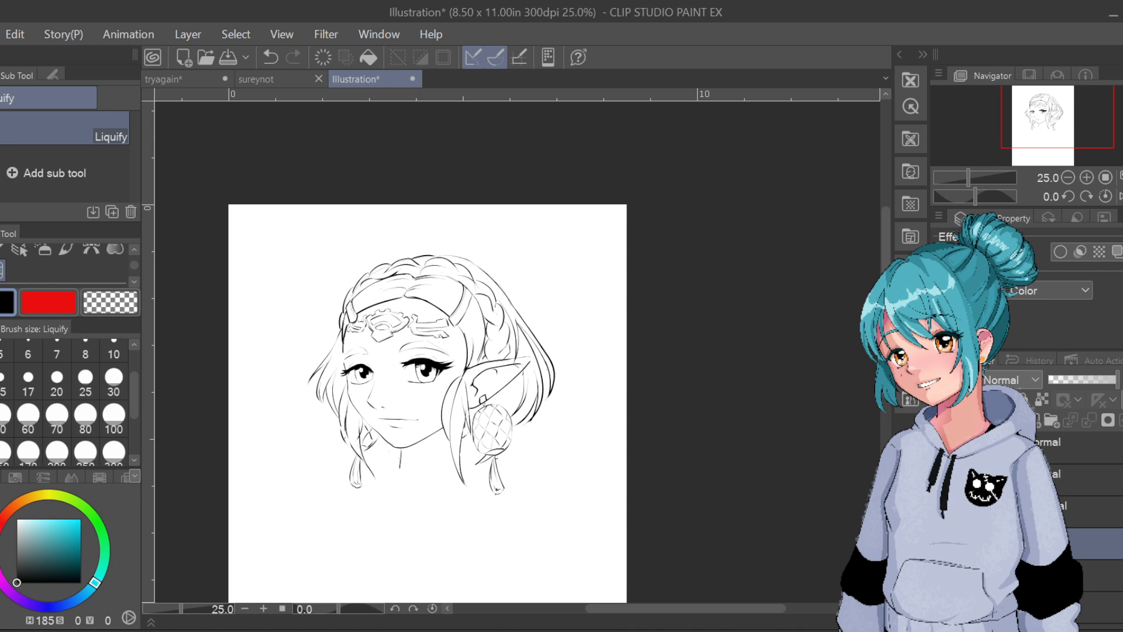
pyautogui.press('p')
# Try out strokes for the base of the neck, the collarbone and the near side of the neck
pyautogui.moveTo(400, 473); pyautogui.dragTo(417, 494)
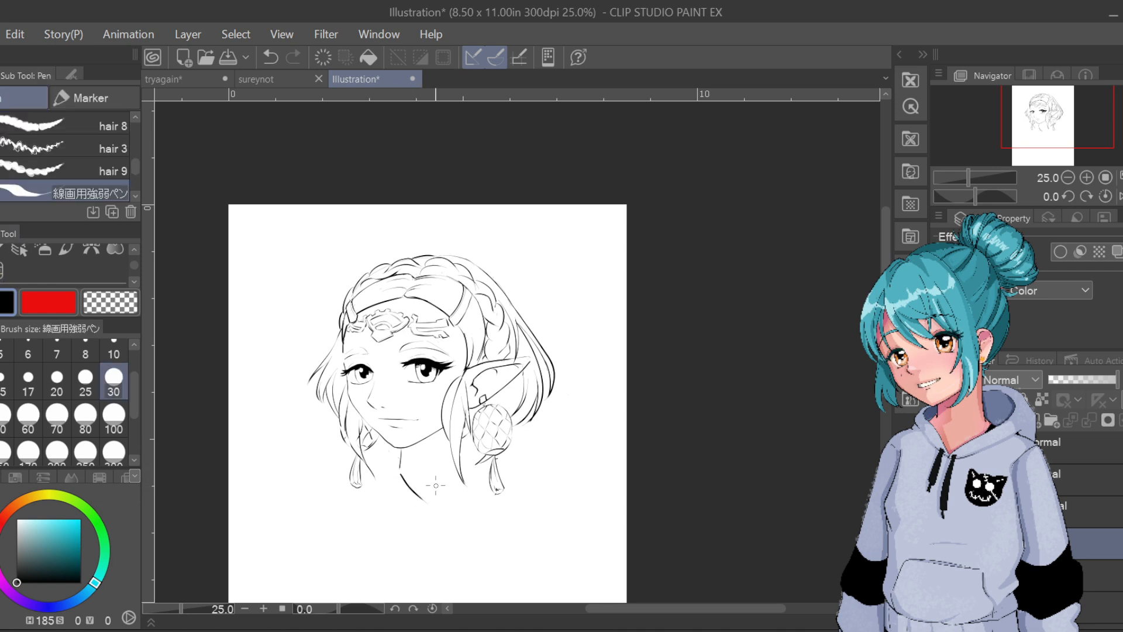
pyautogui.hotkey('ctrl', 'z')
pyautogui.moveTo(401, 483)
pyautogui.mouseDown()
pyautogui.moveTo(412, 503)
pyautogui.moveTo(450, 496)
pyautogui.mouseUp()
pyautogui.hotkey('ctrl', 'z')
pyautogui.moveTo(454, 434); pyautogui.dragTo(454, 460)
pyautogui.hotkey('ctrl', 'z')
pyautogui.hotkey('ctrl', 'z')
pyautogui.hotkey('ctrl', 'z')
# Sketch the base of the neck, the collarbone and the shoulder lines on both sides
pyautogui.moveTo(400, 476)
pyautogui.mouseDown()
pyautogui.moveTo(432, 484)
pyautogui.moveTo(418, 497)
pyautogui.moveTo(440, 489)
pyautogui.moveTo(427, 499)
pyautogui.moveTo(450, 482)
pyautogui.mouseUp()
pyautogui.moveTo(454, 440); pyautogui.dragTo(459, 480)
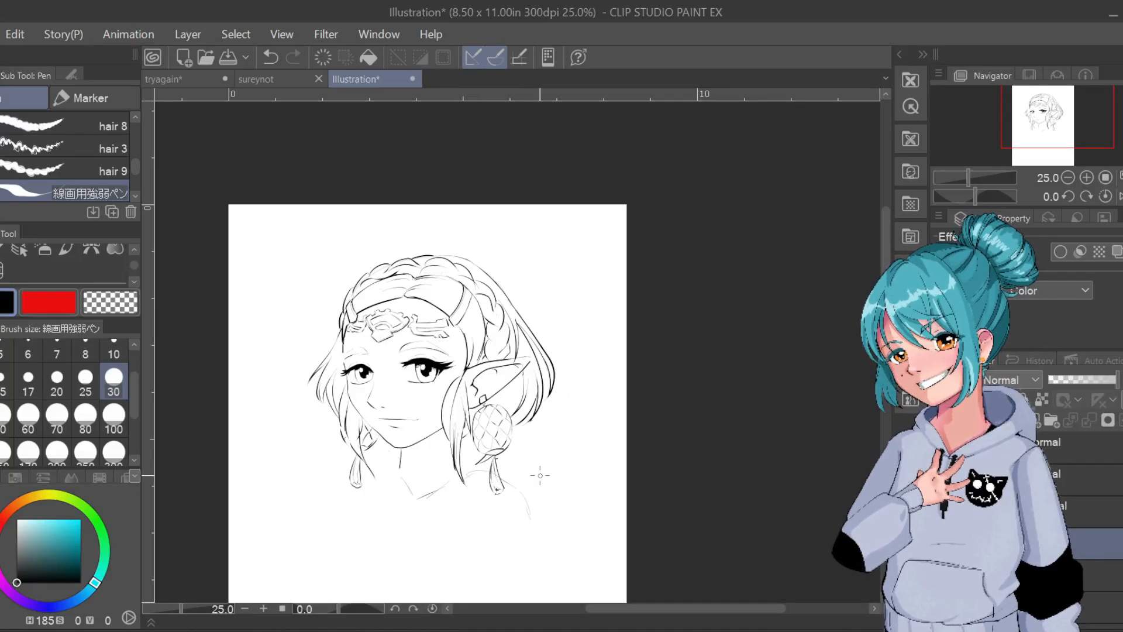
pyautogui.hotkey('ctrl', 'z')
pyautogui.moveTo(399, 465); pyautogui.dragTo(360, 466)
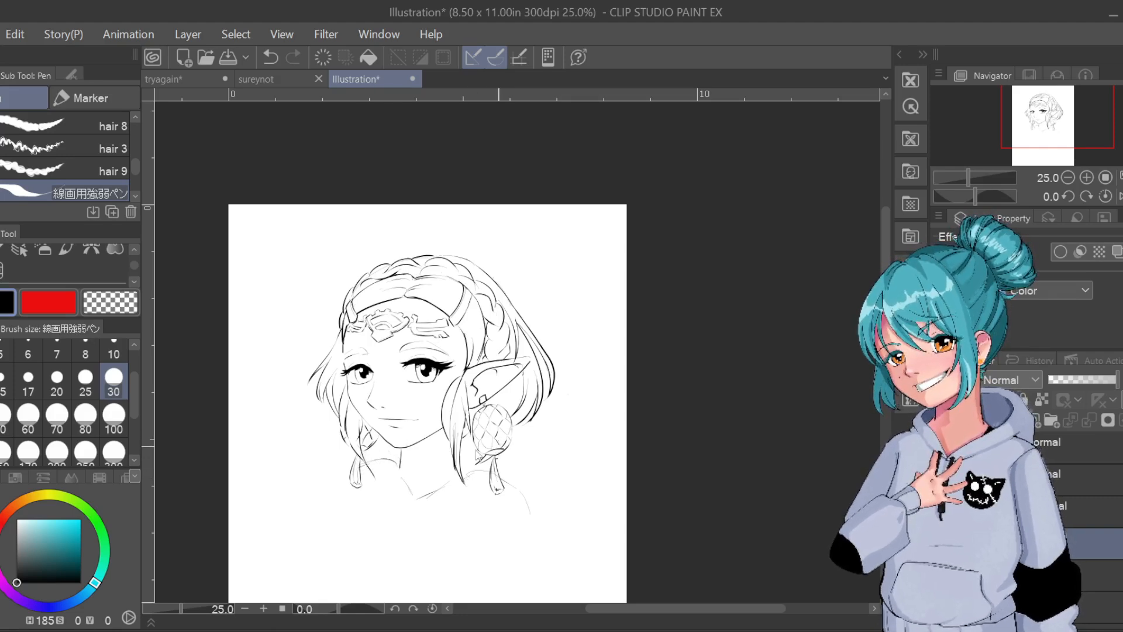
pyautogui.hotkey('ctrl', 'z')
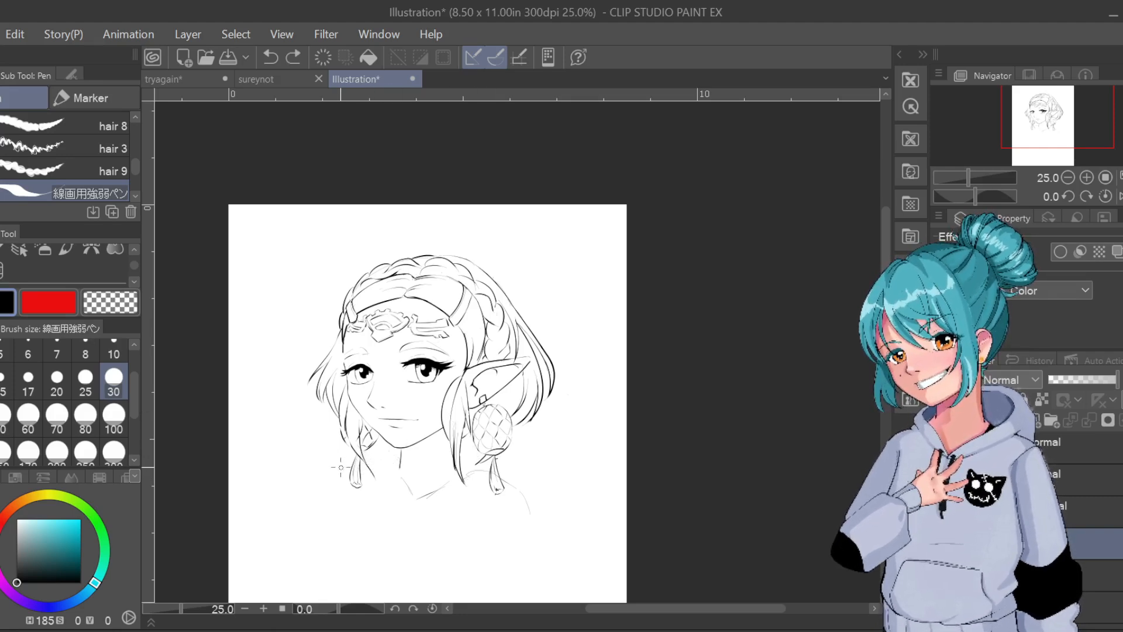
pyautogui.moveTo(398, 465); pyautogui.dragTo(366, 462)
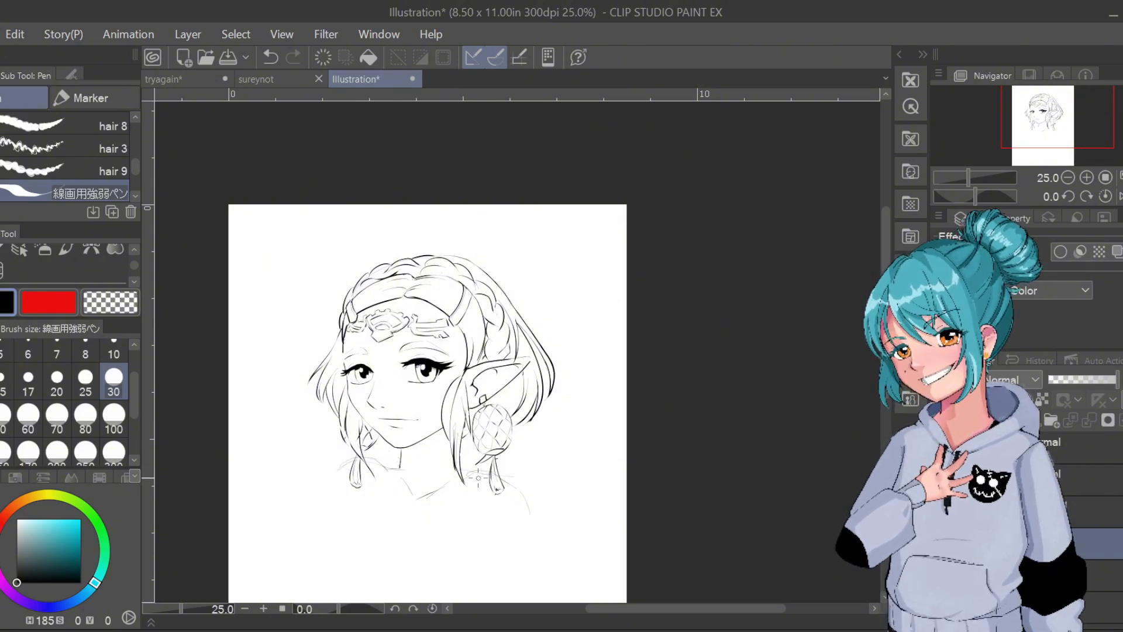
pyautogui.moveTo(529, 485); pyautogui.dragTo(541, 518)
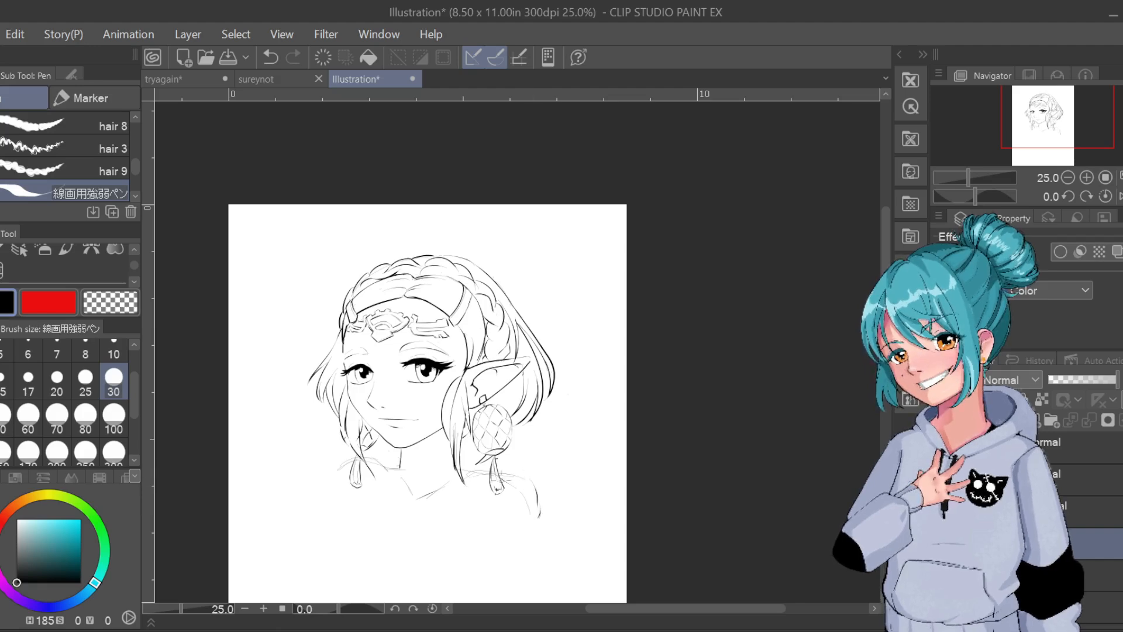
pyautogui.moveTo(372, 487); pyautogui.dragTo(349, 525)
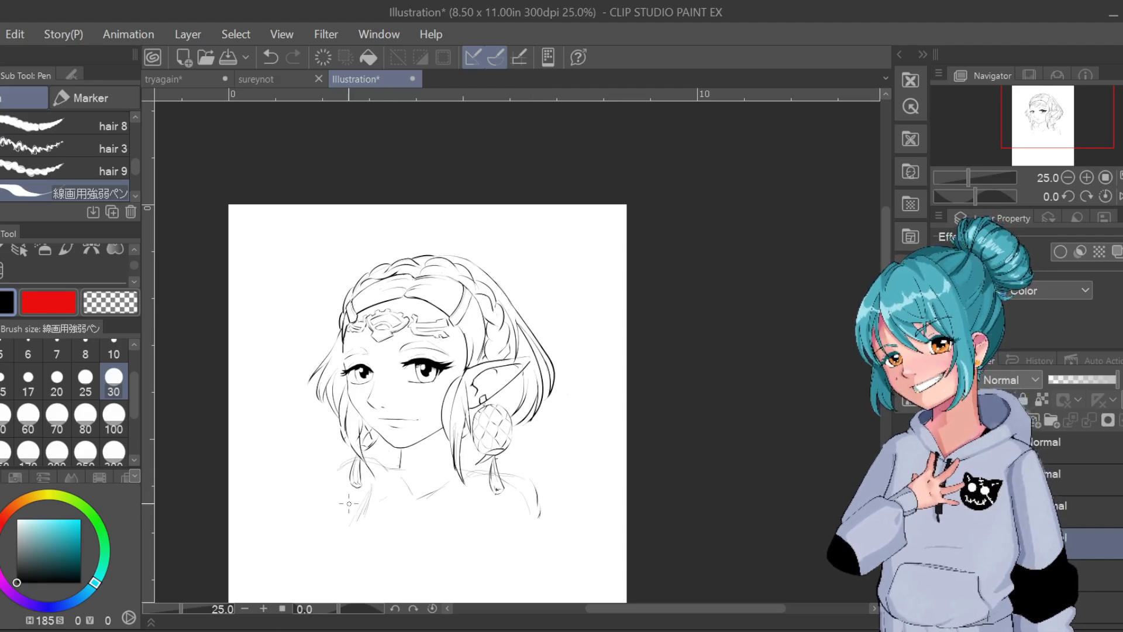
# Sketch the sides of the torso with a curved garment neckline across the chest, and reinforce the collarbone line
pyautogui.moveTo(623, 454); pyautogui.dragTo(665, 329)
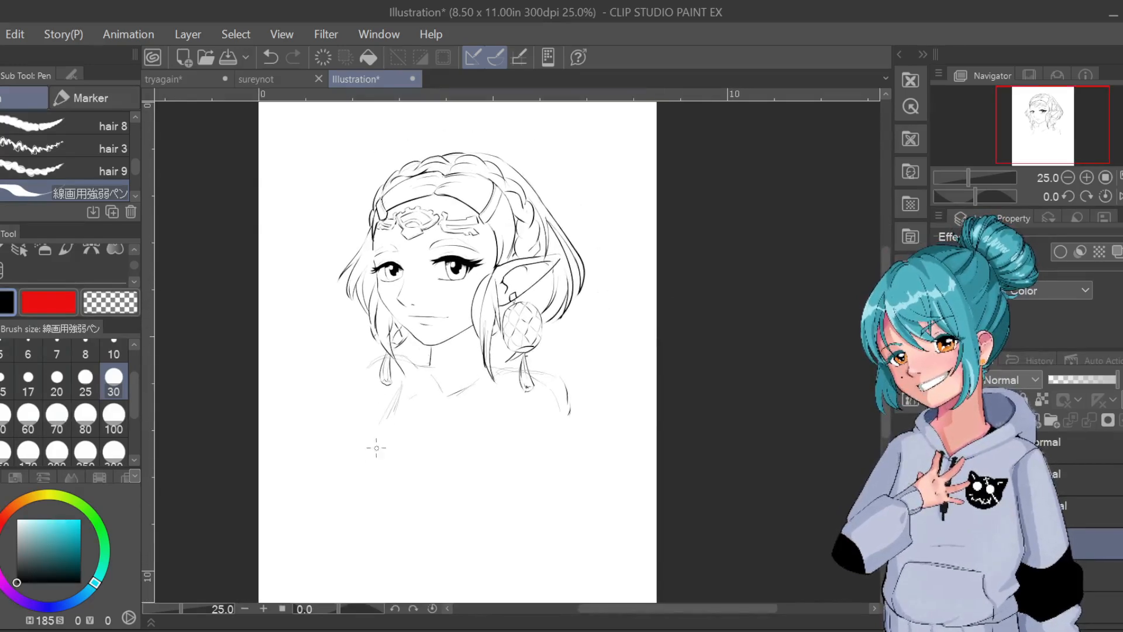
pyautogui.moveTo(389, 410); pyautogui.dragTo(373, 453)
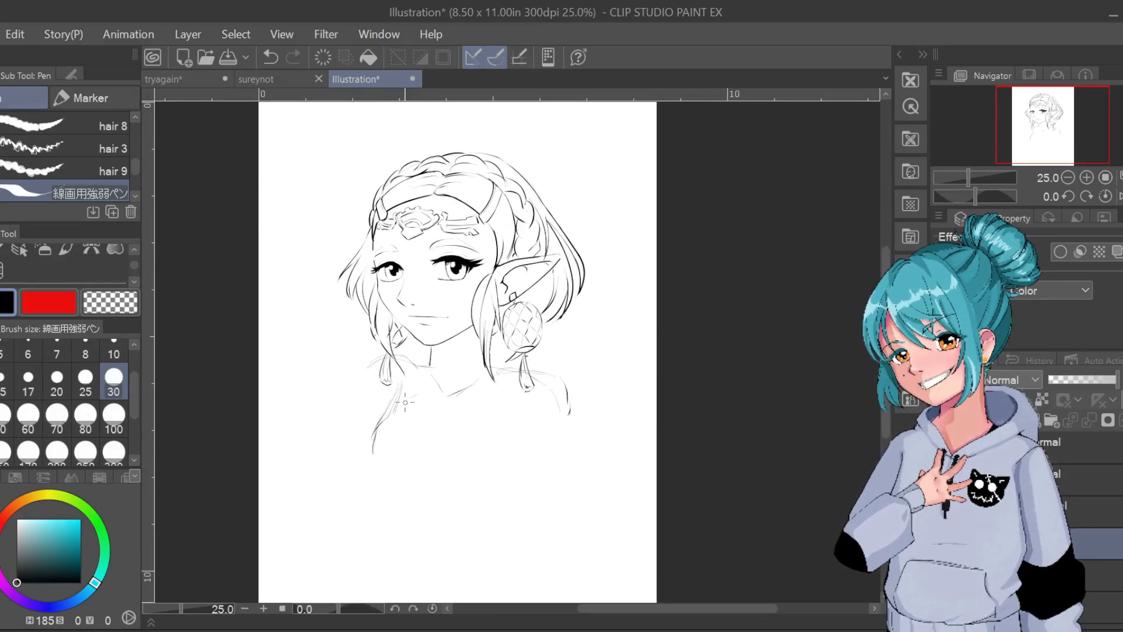
pyautogui.moveTo(515, 471); pyautogui.dragTo(530, 433)
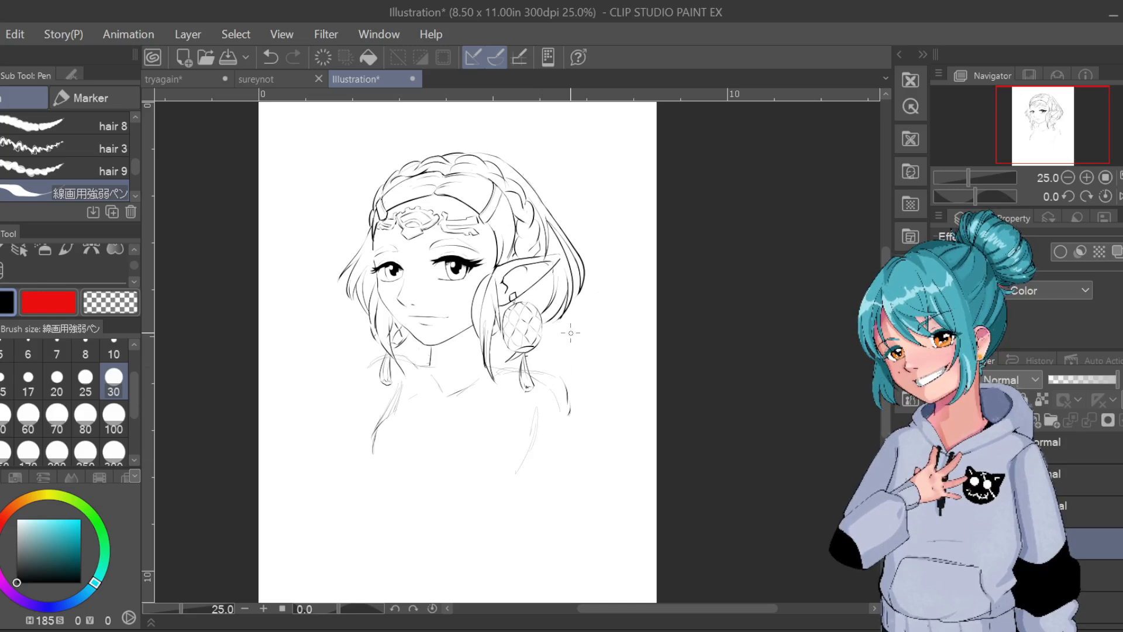
pyautogui.moveTo(386, 414)
pyautogui.mouseDown()
pyautogui.moveTo(471, 425)
pyautogui.moveTo(520, 456)
pyautogui.moveTo(471, 420)
pyautogui.mouseUp()
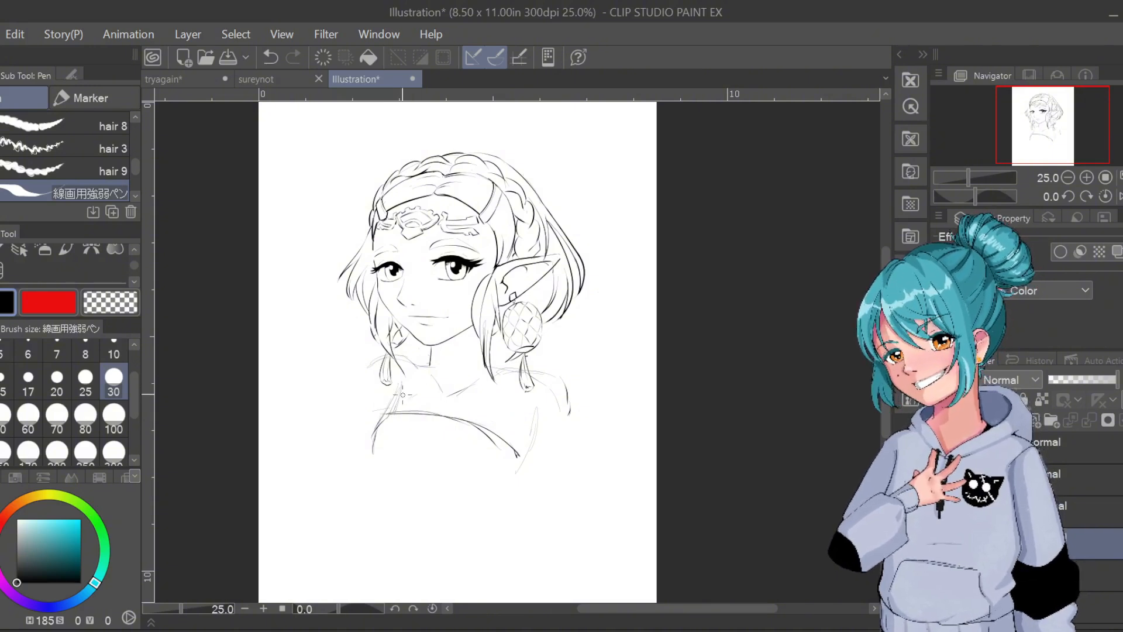
pyautogui.moveTo(464, 400); pyautogui.dragTo(494, 391)
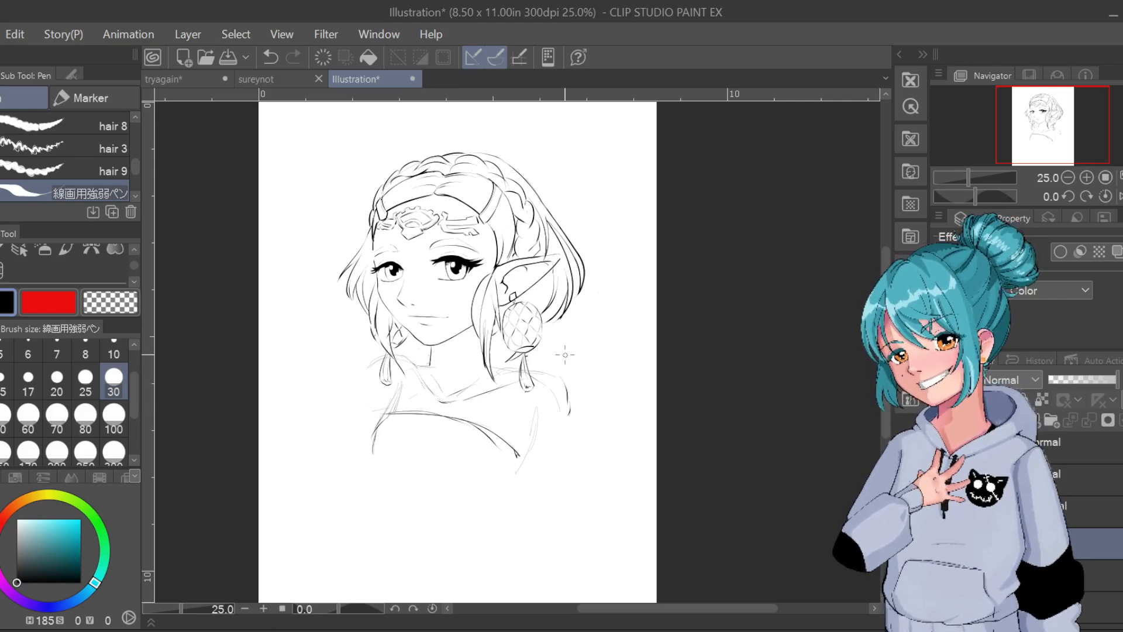
# Extend the near shoulder into a long upper-arm line and redraw the short sloping line of the far shoulder
pyautogui.moveTo(570, 390); pyautogui.dragTo(588, 465)
pyautogui.moveTo(363, 370); pyautogui.dragTo(349, 386)
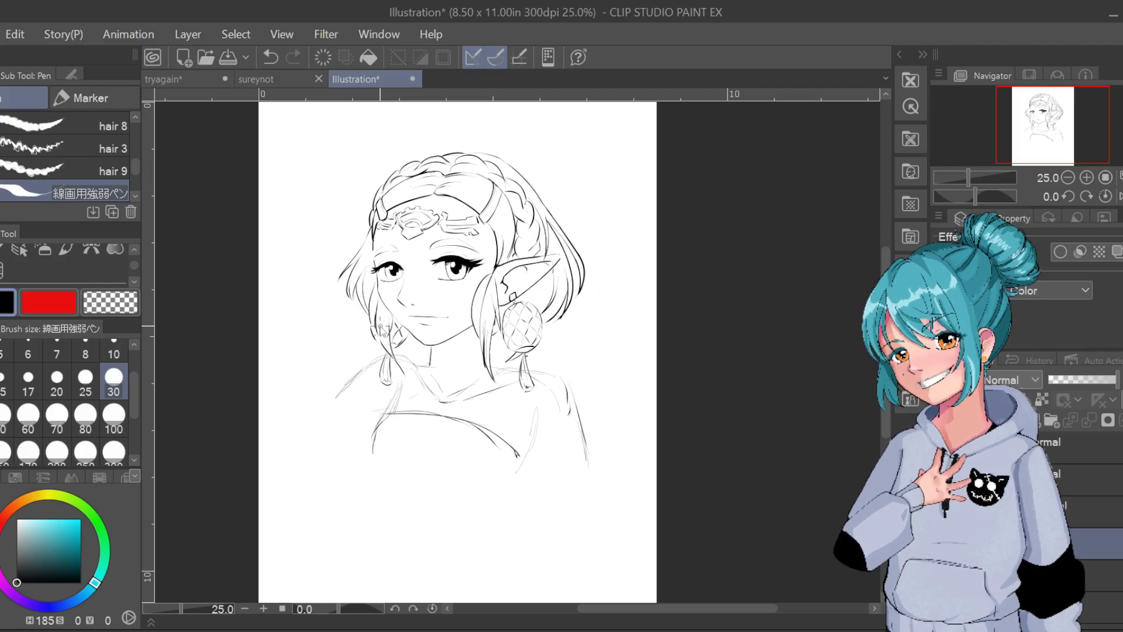
pyautogui.hotkey('ctrl', 'z')
pyautogui.hotkey('ctrl', 'z')
pyautogui.moveTo(372, 374); pyautogui.dragTo(356, 390)
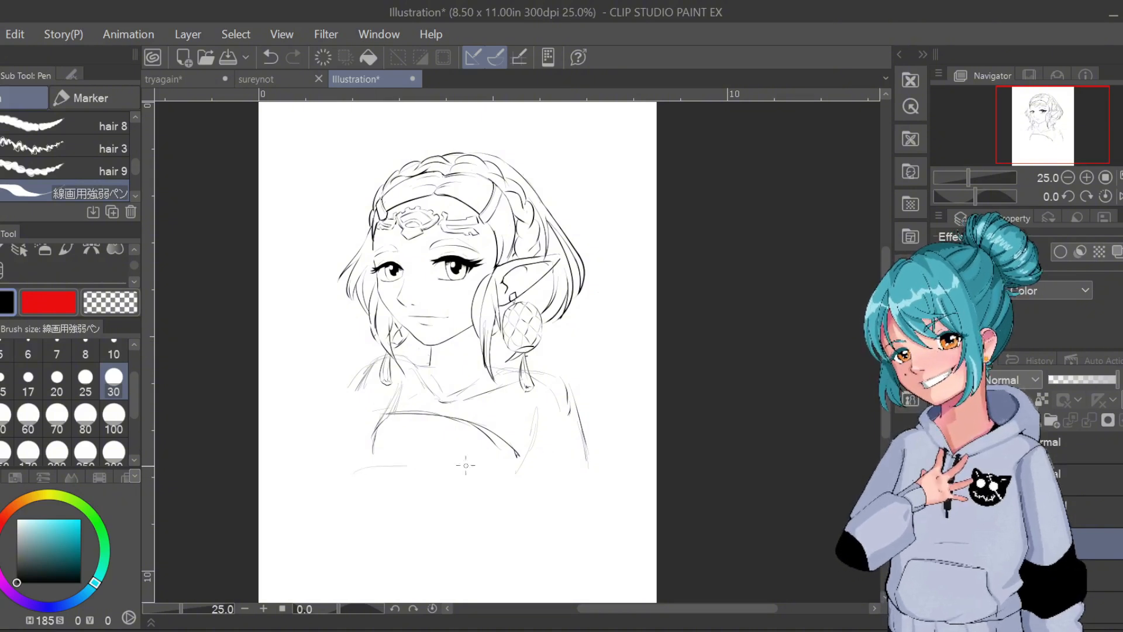
# Try a horizontal guide line across the torso below the chest
pyautogui.moveTo(560, 460); pyautogui.dragTo(333, 466)
pyautogui.moveTo(441, 457); pyautogui.dragTo(472, 457)
pyautogui.hotkey('ctrl', 'z')
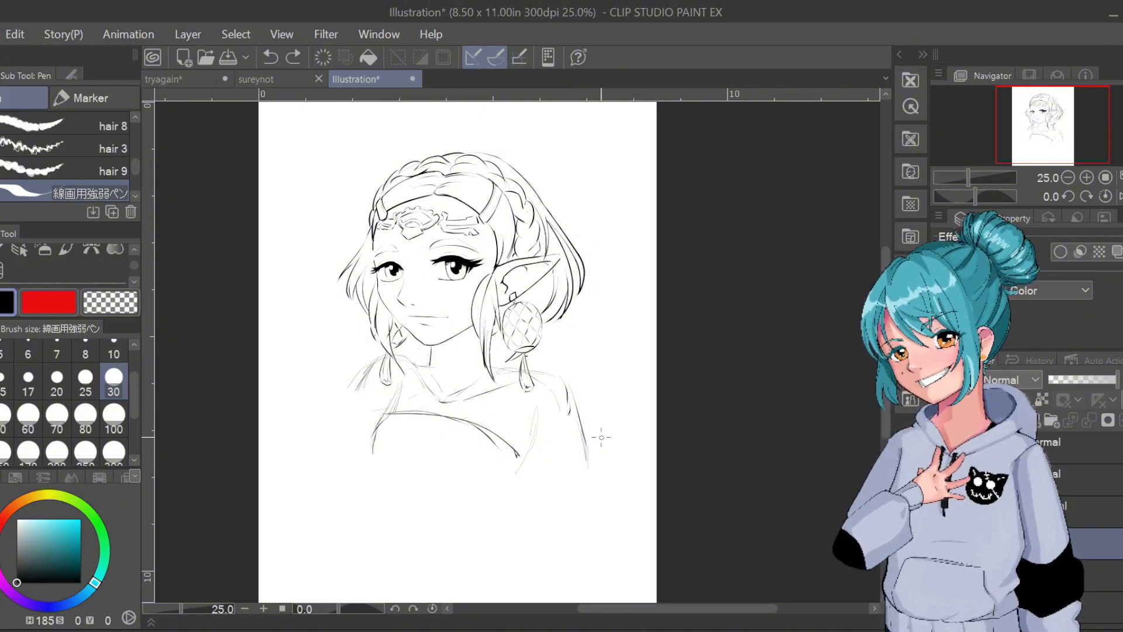
# Select the line art layer above the body sketch, ready to work on the neck and shoulders
pyautogui.scroll(3, 457, 351)
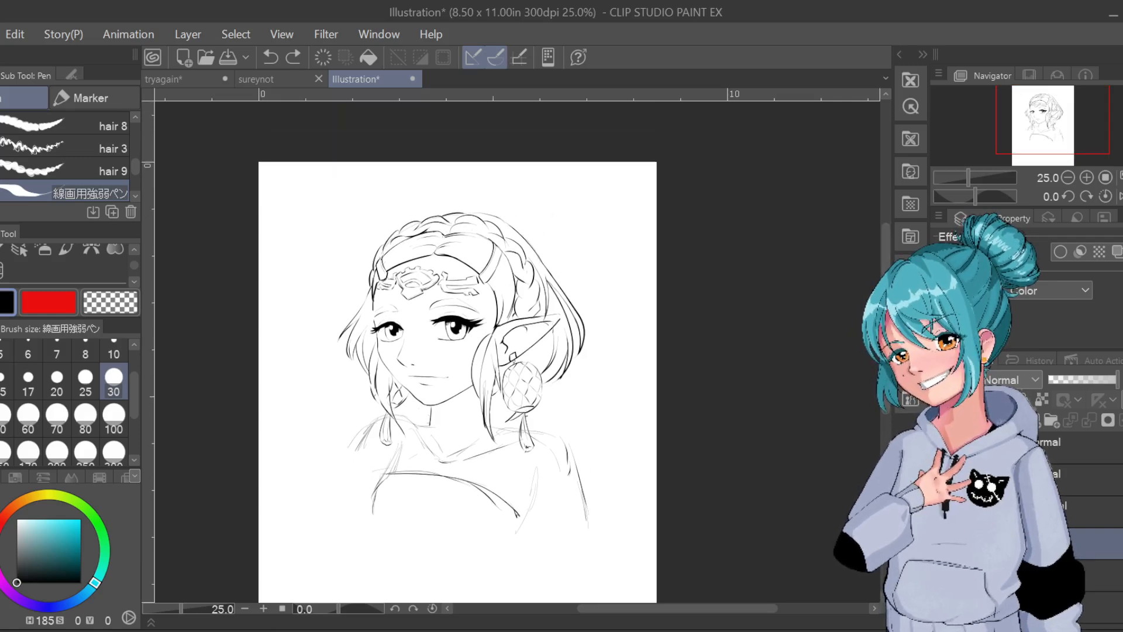
pyautogui.click(1094, 511)
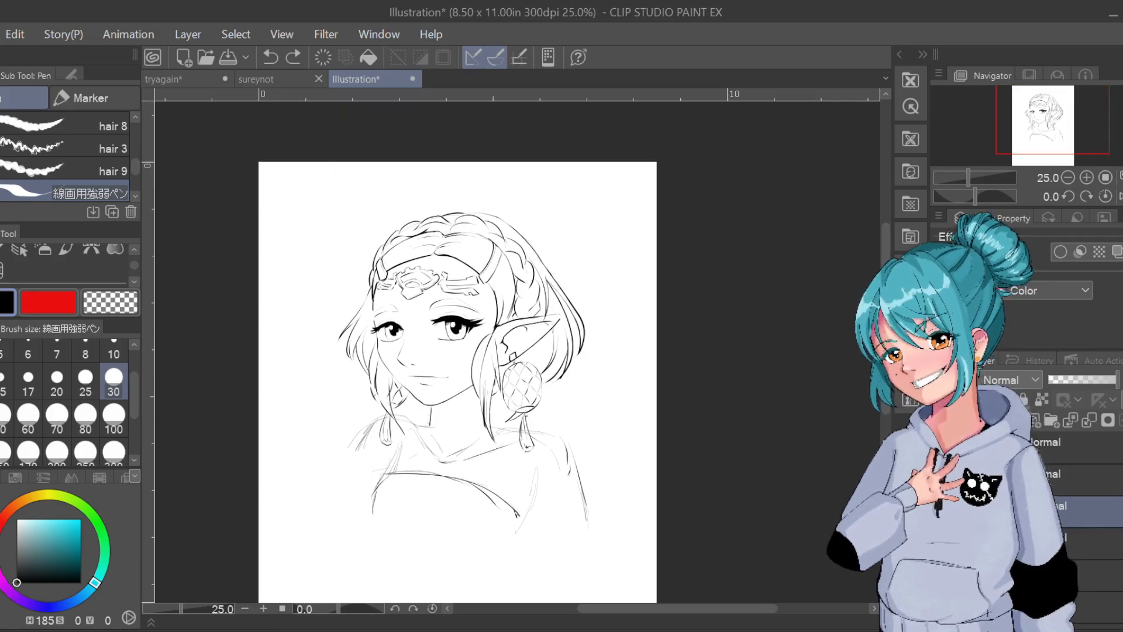
pyautogui.scroll(3, 508, 377)
pyautogui.scroll(-5, 514, 351)
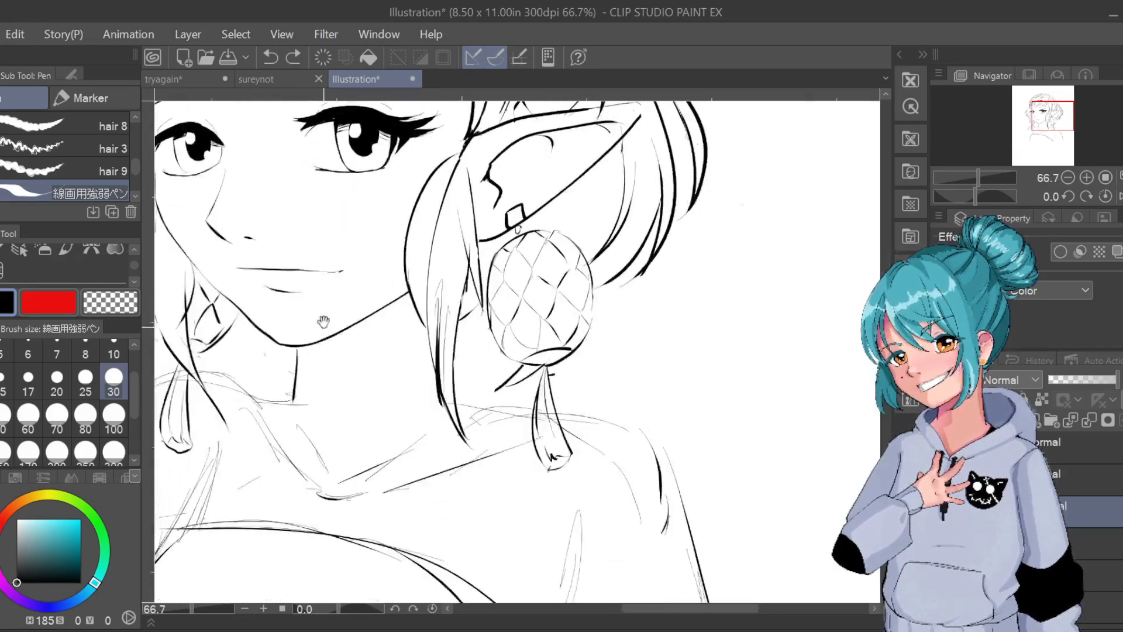
# Remove the left jaw line between cheek and chin and redraw it with the line-art pen at size 30
pyautogui.hotkey('ctrl', 'z')
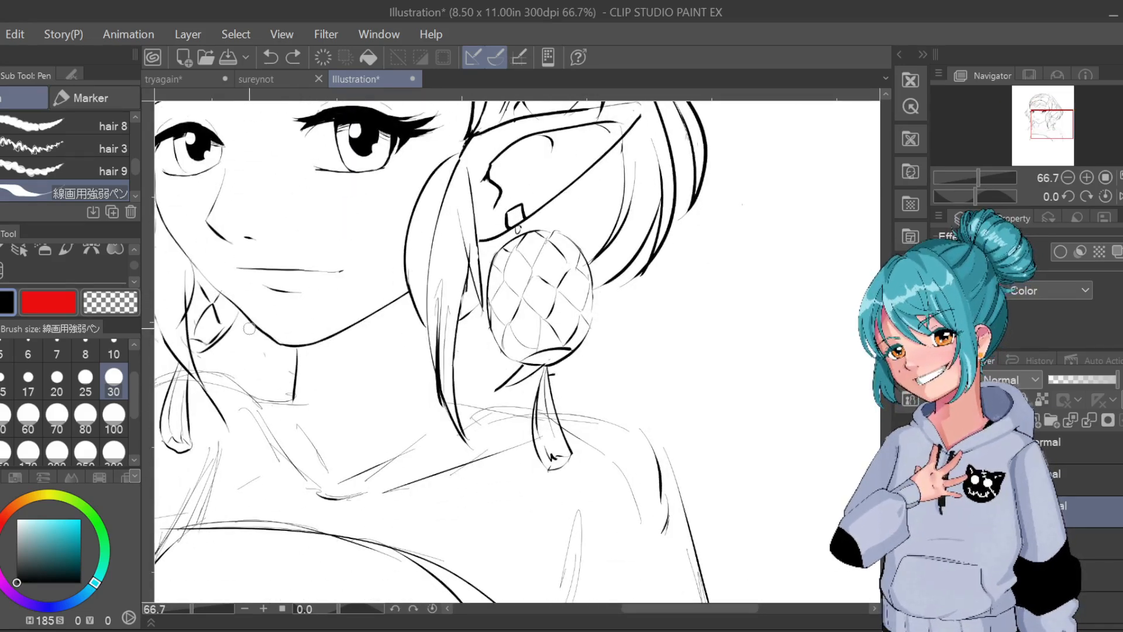
pyautogui.moveTo(226, 297); pyautogui.dragTo(280, 344)
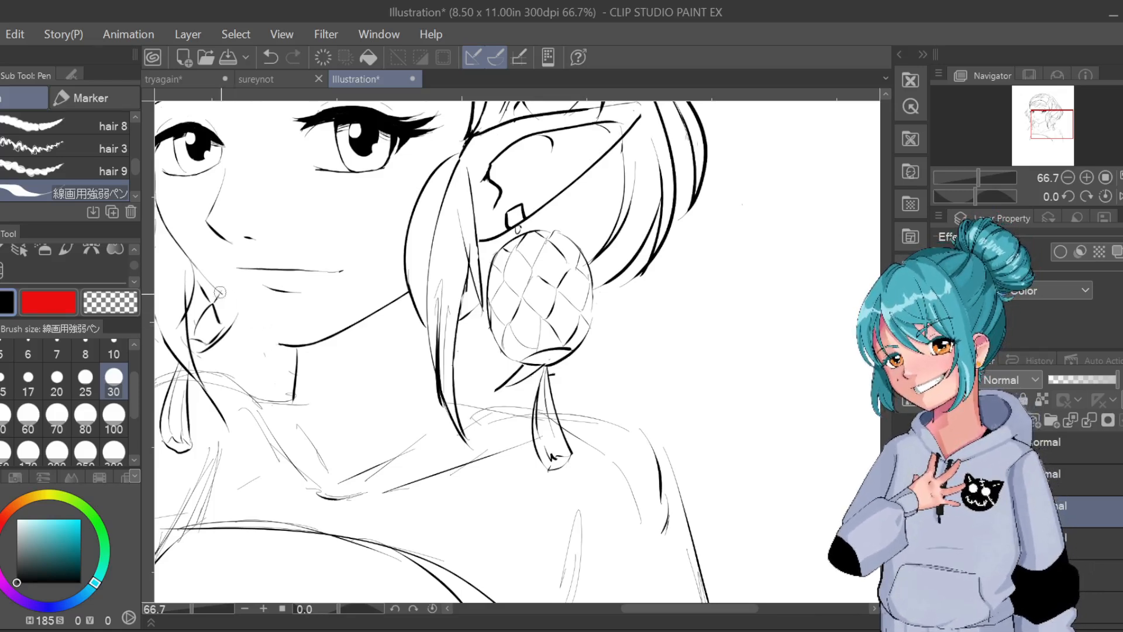
pyautogui.moveTo(220, 294); pyautogui.dragTo(277, 334)
pyautogui.hotkey('ctrl', 'z')
pyautogui.moveTo(220, 294); pyautogui.dragTo(276, 334)
pyautogui.hotkey('ctrl', 'z')
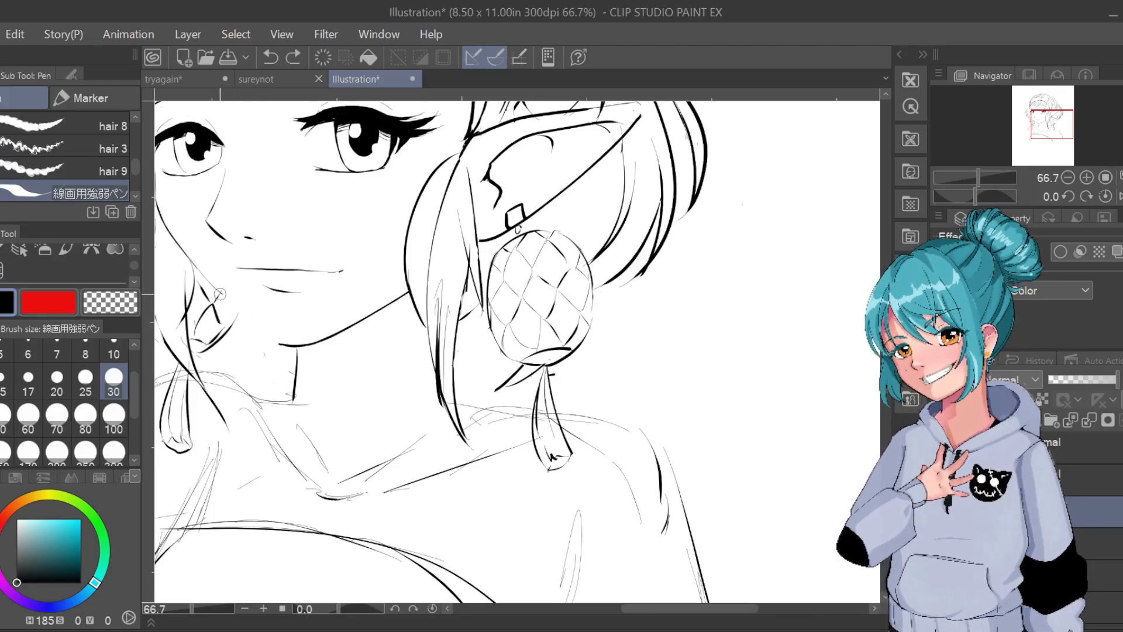
pyautogui.moveTo(222, 295); pyautogui.dragTo(279, 340)
pyautogui.hotkey('ctrl', 'z')
pyautogui.moveTo(216, 292); pyautogui.dragTo(278, 341)
pyautogui.hotkey('ctrl', 'z')
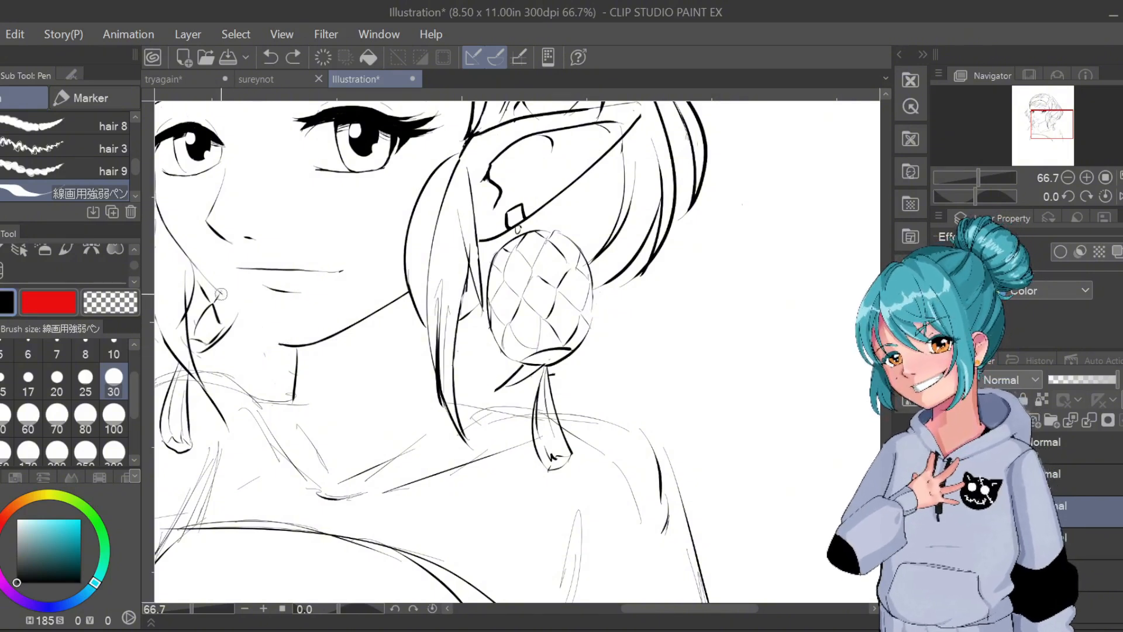
pyautogui.moveTo(220, 294); pyautogui.dragTo(279, 342)
pyautogui.hotkey('ctrl', 'z')
pyautogui.moveTo(220, 293); pyautogui.dragTo(285, 348)
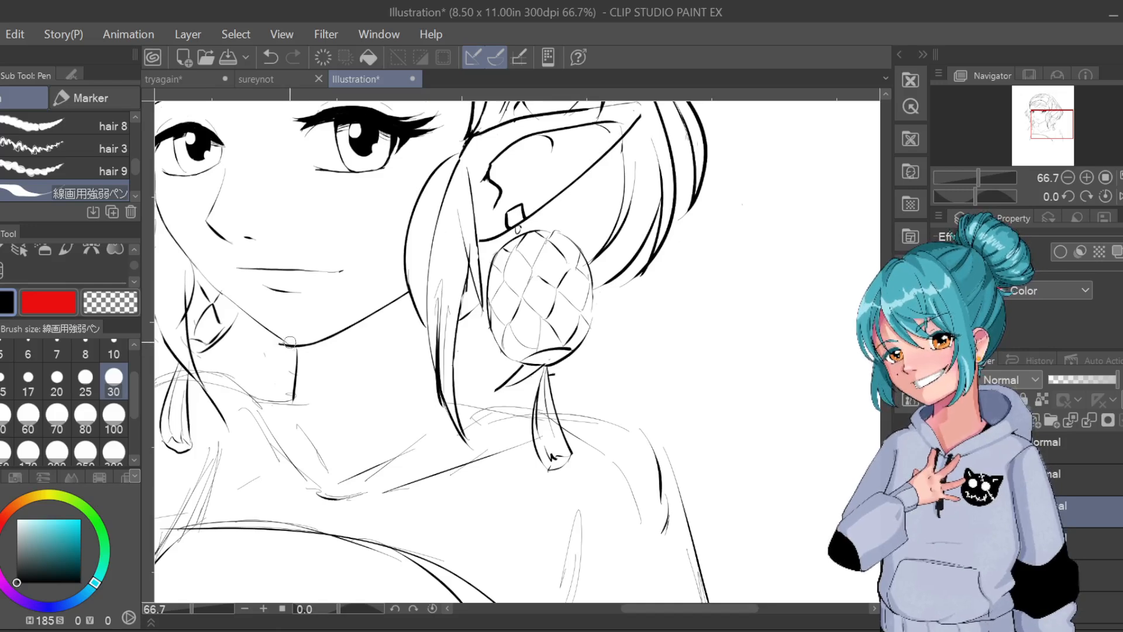
# Undo the last jaw stroke and redraw the left jaw contour from the chin up to the cheek
pyautogui.scroll(-3, 270, 320)
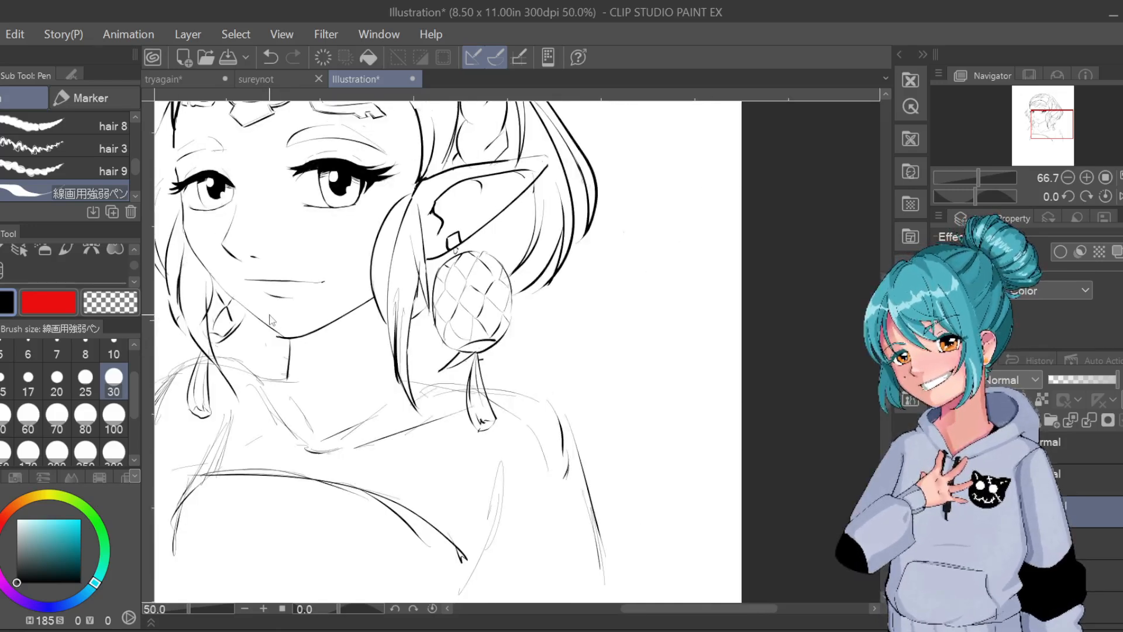
pyautogui.scroll(2, 270, 315)
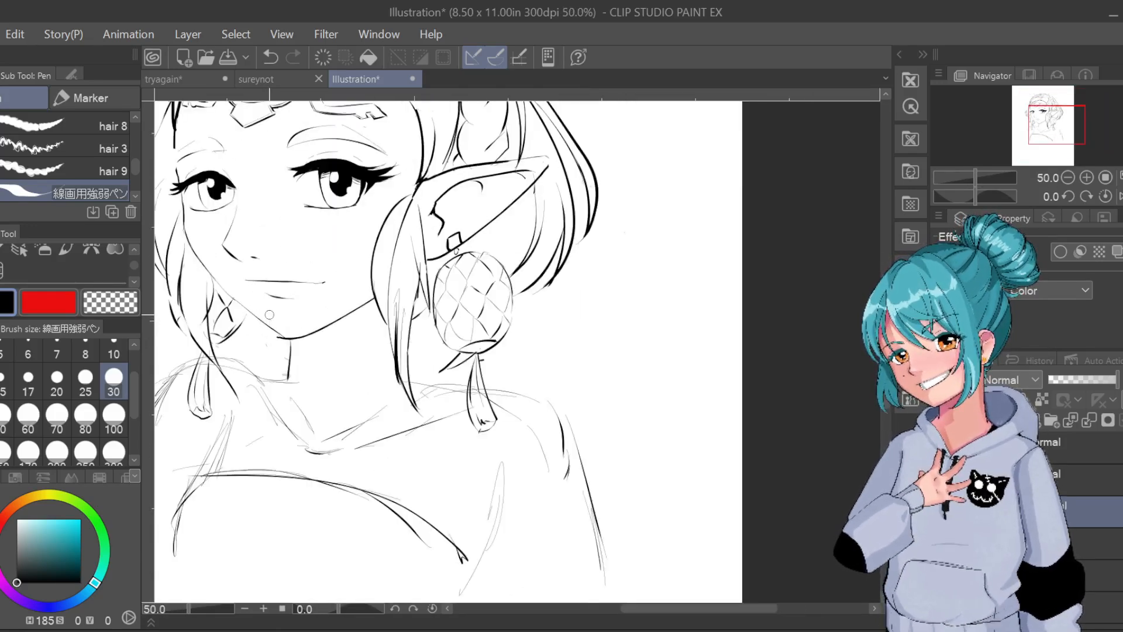
pyautogui.hotkey('ctrl', 'z')
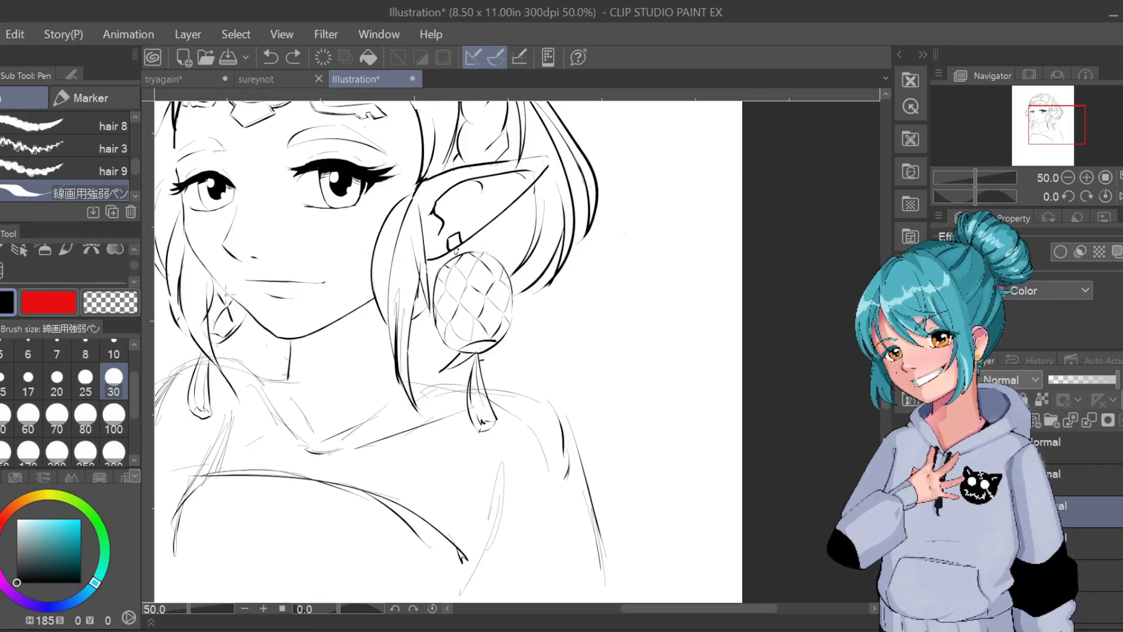
pyautogui.moveTo(243, 307)
pyautogui.mouseDown()
pyautogui.moveTo(262, 328)
pyautogui.moveTo(218, 282)
pyautogui.mouseUp()
pyautogui.hotkey('ctrl', 'z')
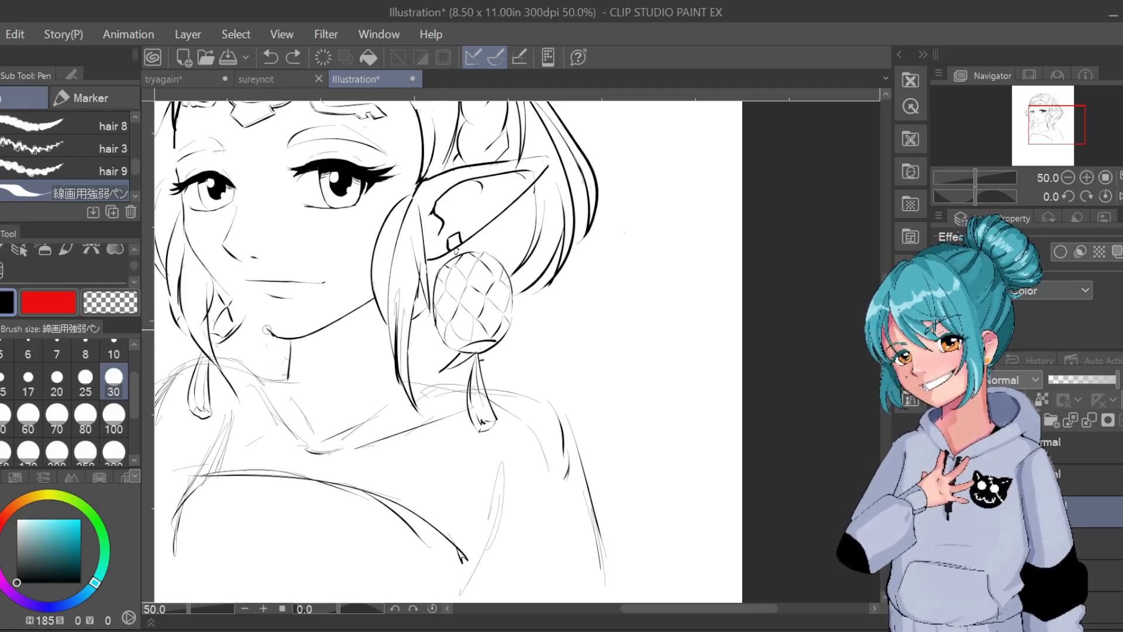
pyautogui.moveTo(271, 333); pyautogui.dragTo(218, 281)
pyautogui.hotkey('ctrl', 'z')
pyautogui.moveTo(273, 334); pyautogui.dragTo(218, 282)
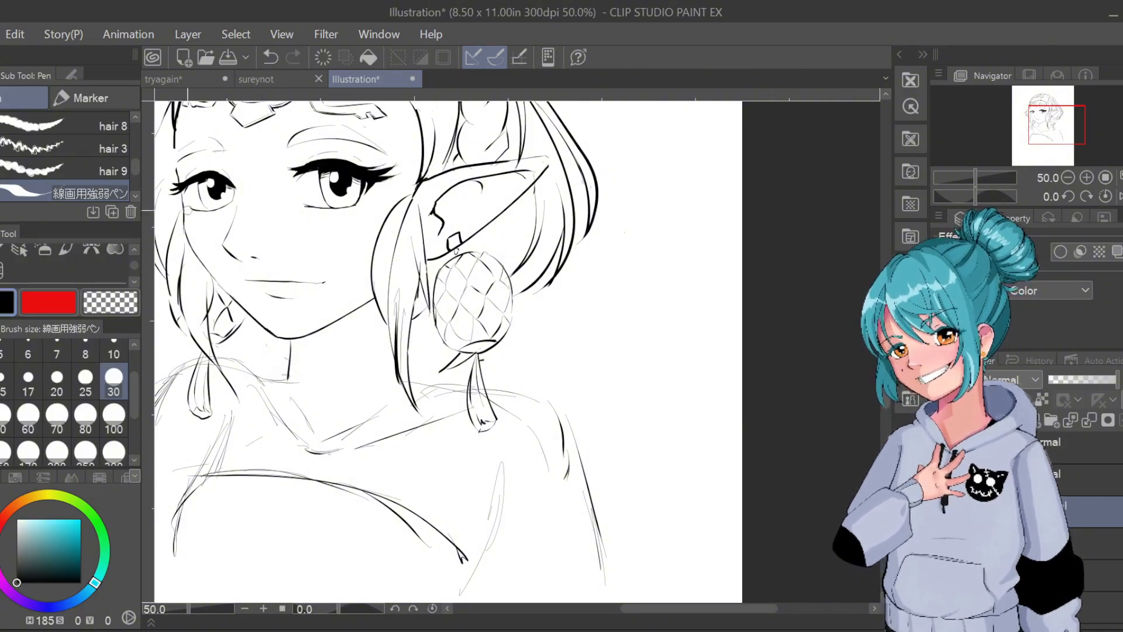
# Try reshaping the face line art with the Liquify tool at brush size 100
pyautogui.hotkey('ctrl', '-')
pyautogui.hotkey('ctrl', '-')
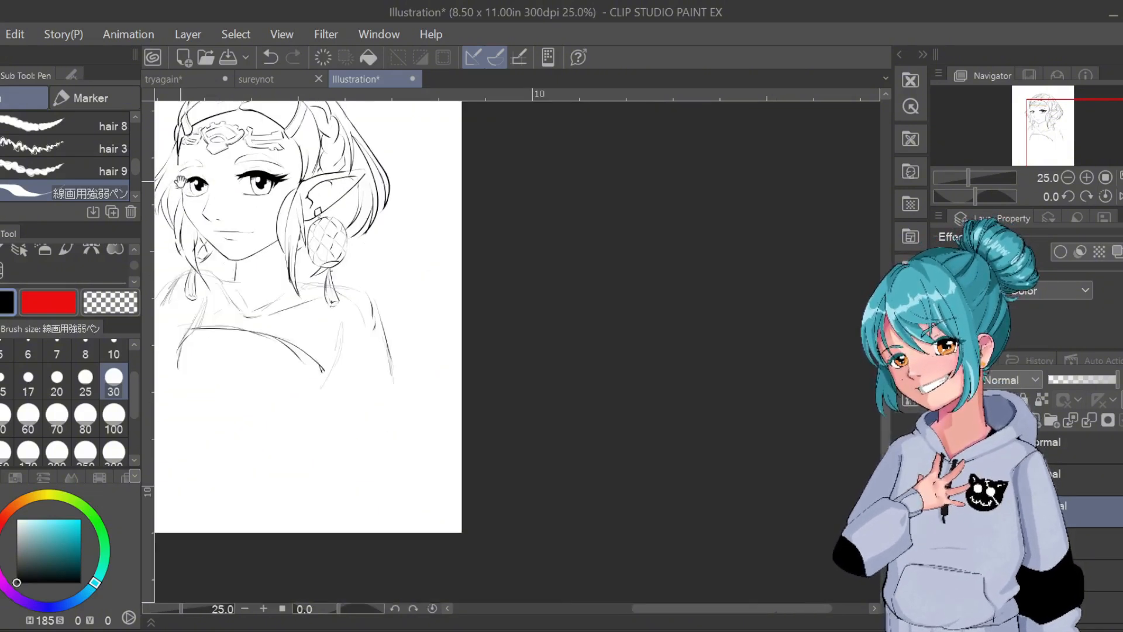
pyautogui.moveTo(488, 406); pyautogui.dragTo(617, 472)
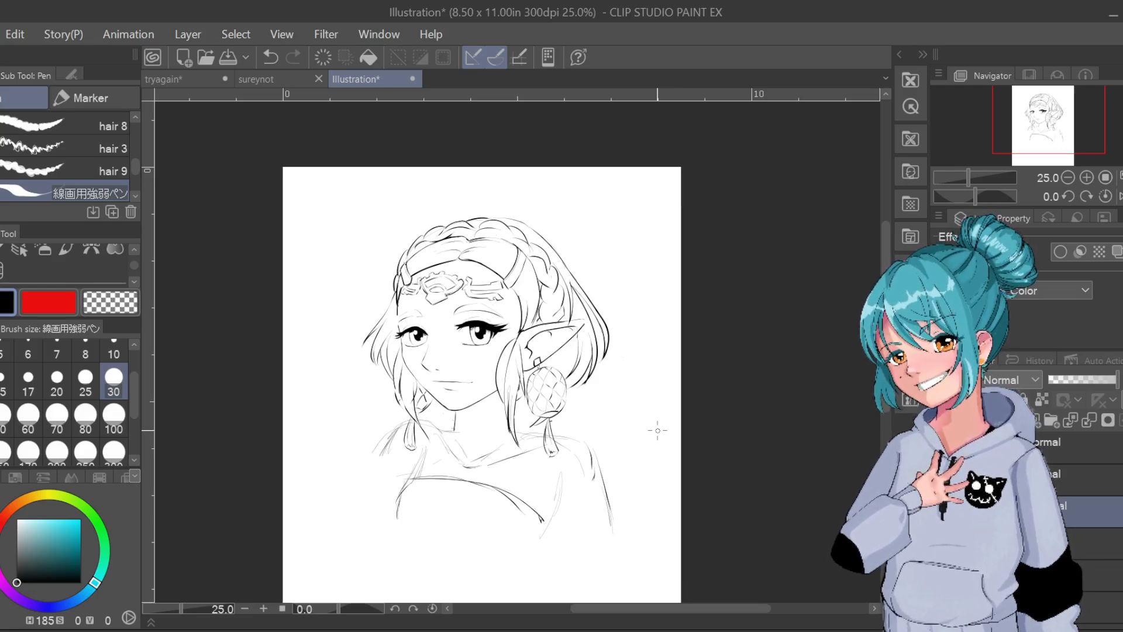
pyautogui.scroll(2, 657, 430)
pyautogui.moveTo(350, 432); pyautogui.dragTo(484, 481)
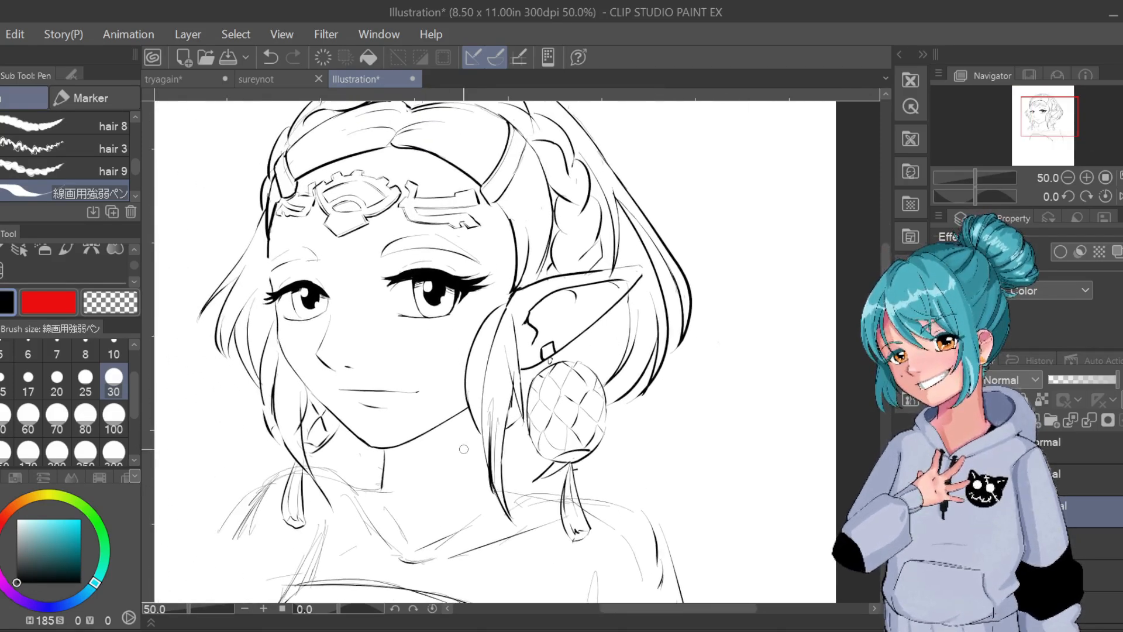
pyautogui.click(6, 270)
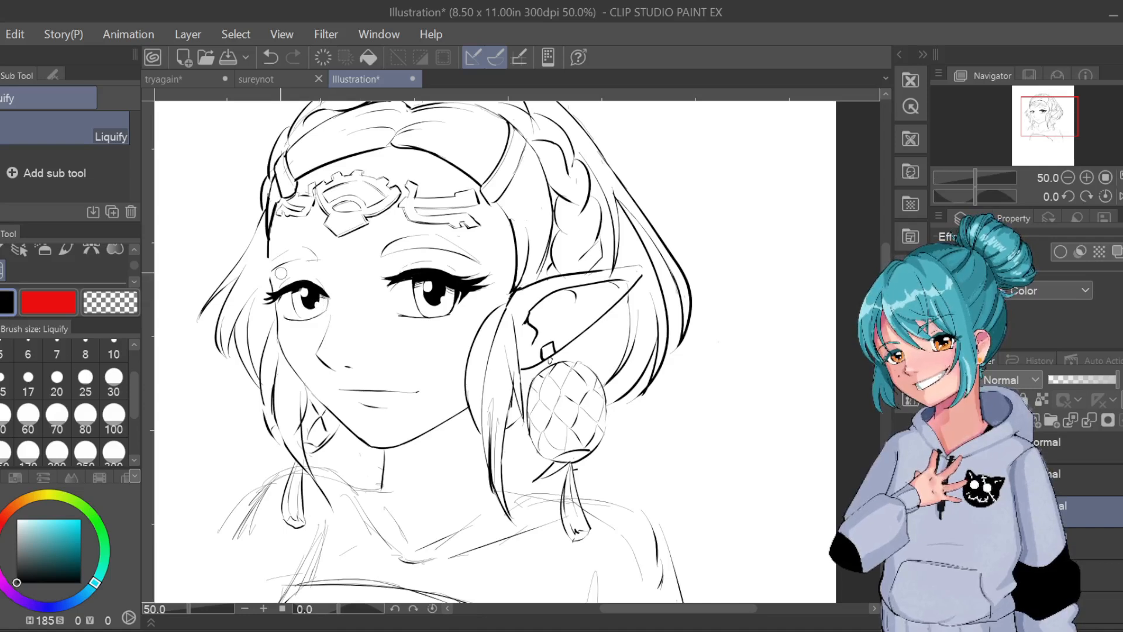
pyautogui.click(114, 416)
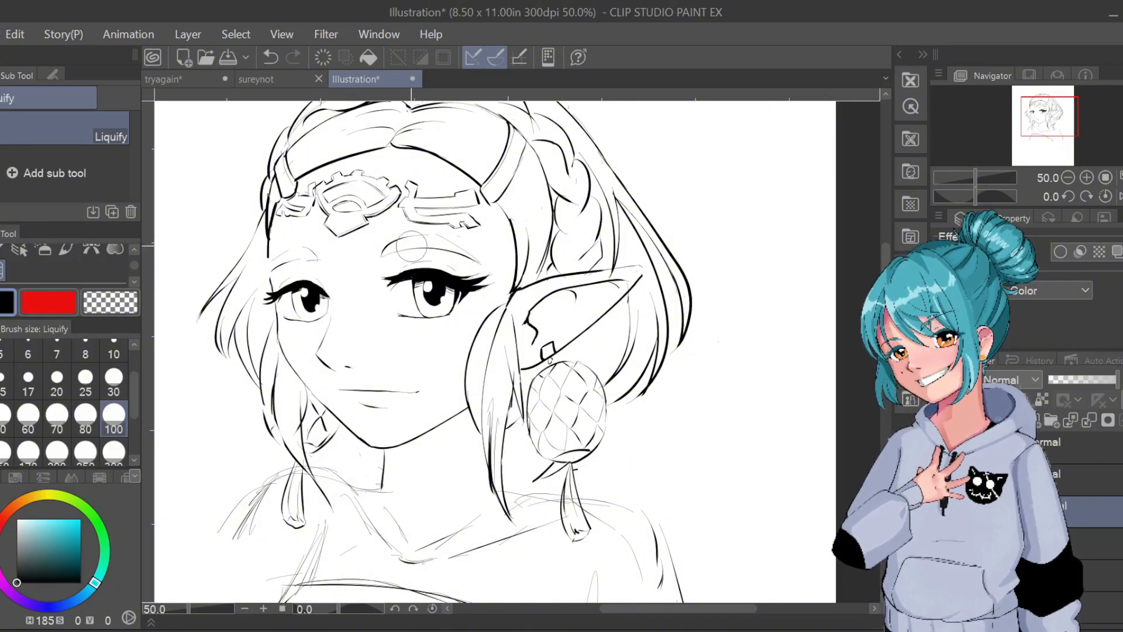
pyautogui.hotkey('ctrl', 'z')
pyautogui.hotkey('ctrl', 'z')
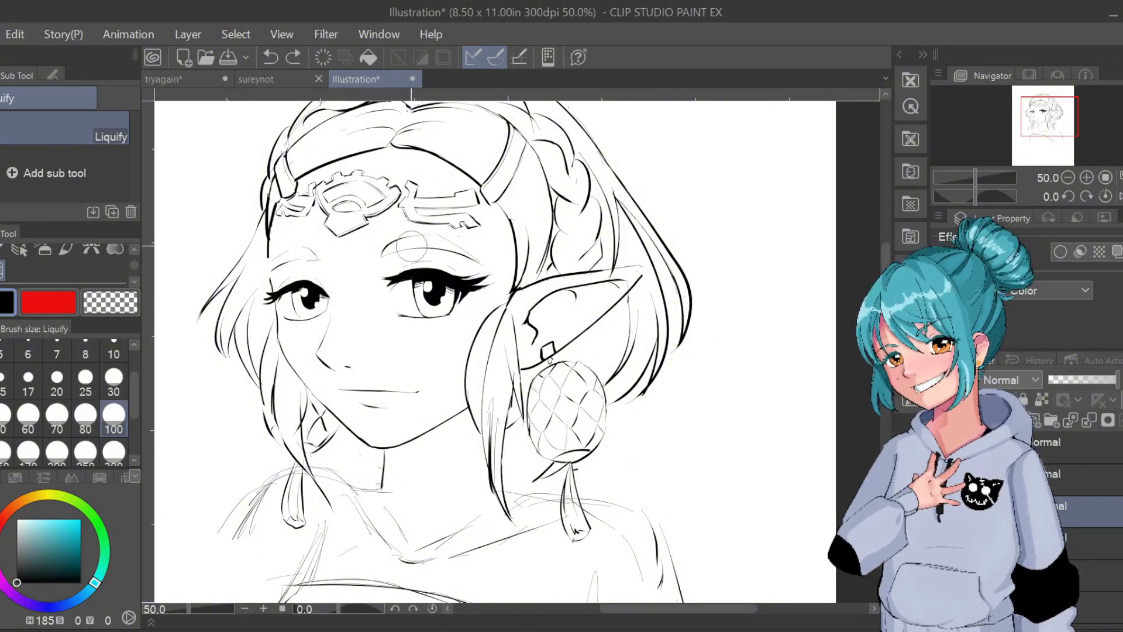
# Ink a short stroke on the left temple of the face with the line-art pen
pyautogui.scroll(-2, 411, 247)
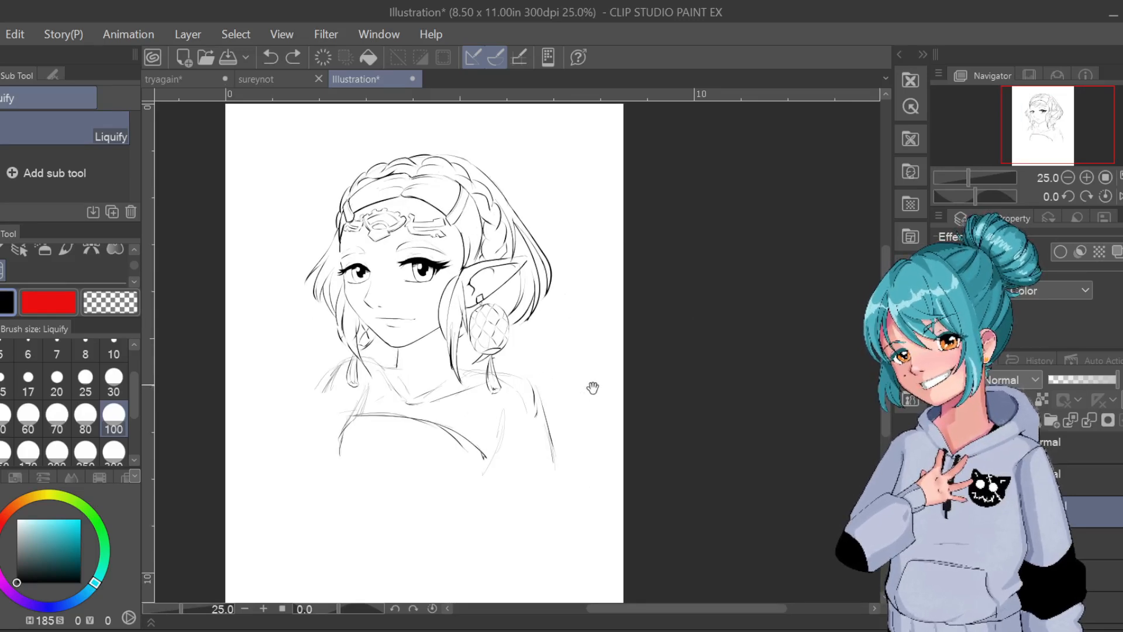
pyautogui.moveTo(592, 386); pyautogui.dragTo(606, 466)
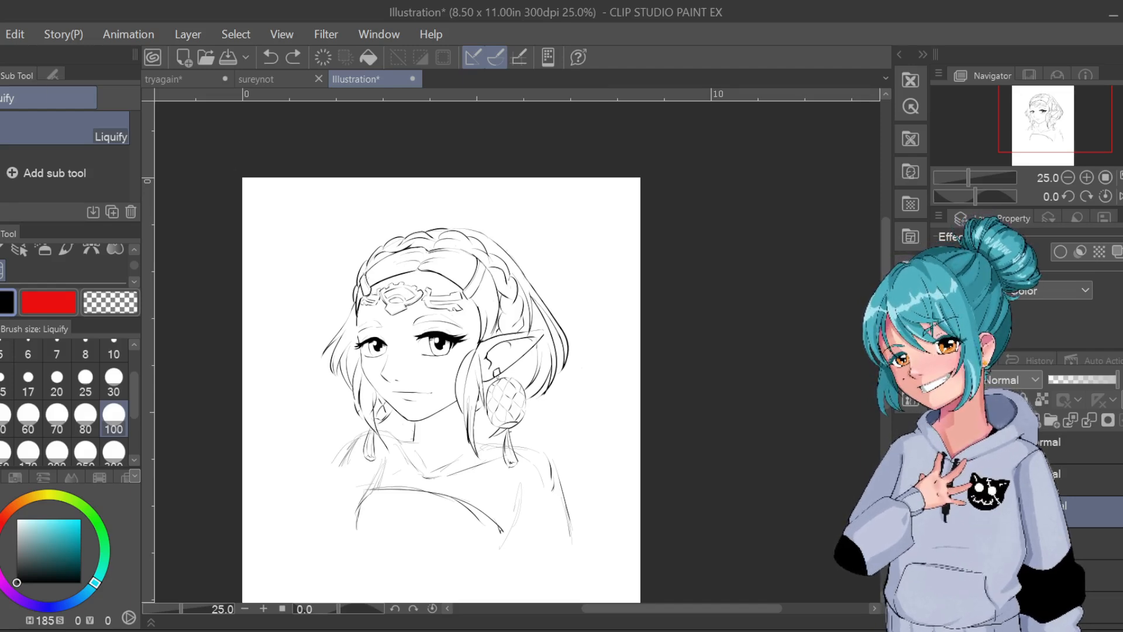
pyautogui.press('p')
pyautogui.moveTo(354, 323); pyautogui.dragTo(367, 306)
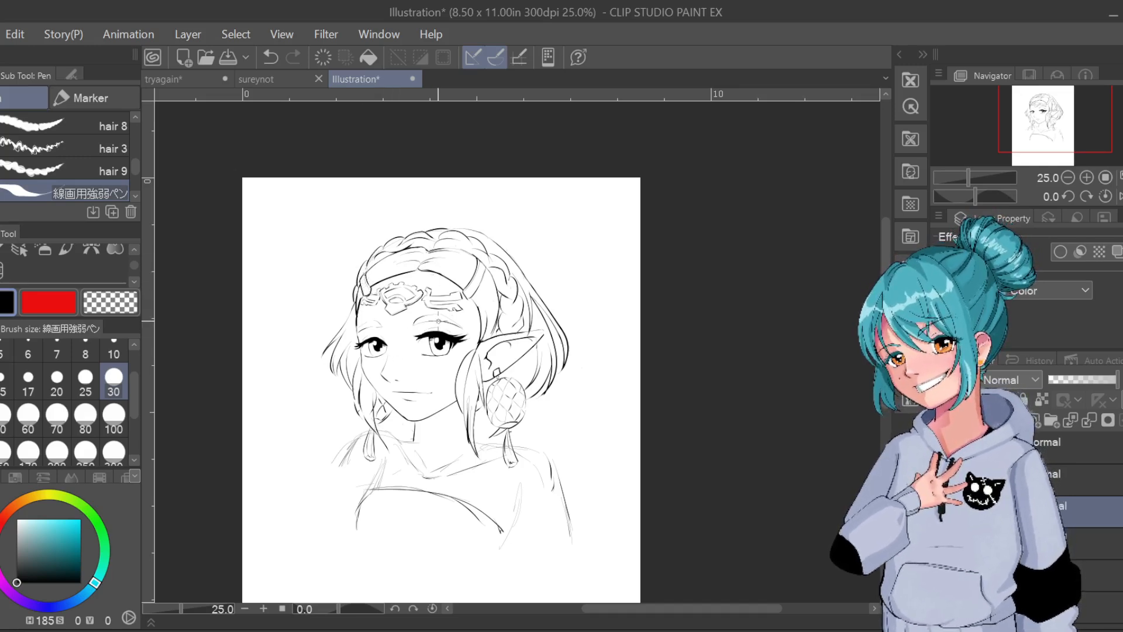
# Erase the nose lines with the Hard eraser at size 100
pyautogui.click(119, 420)
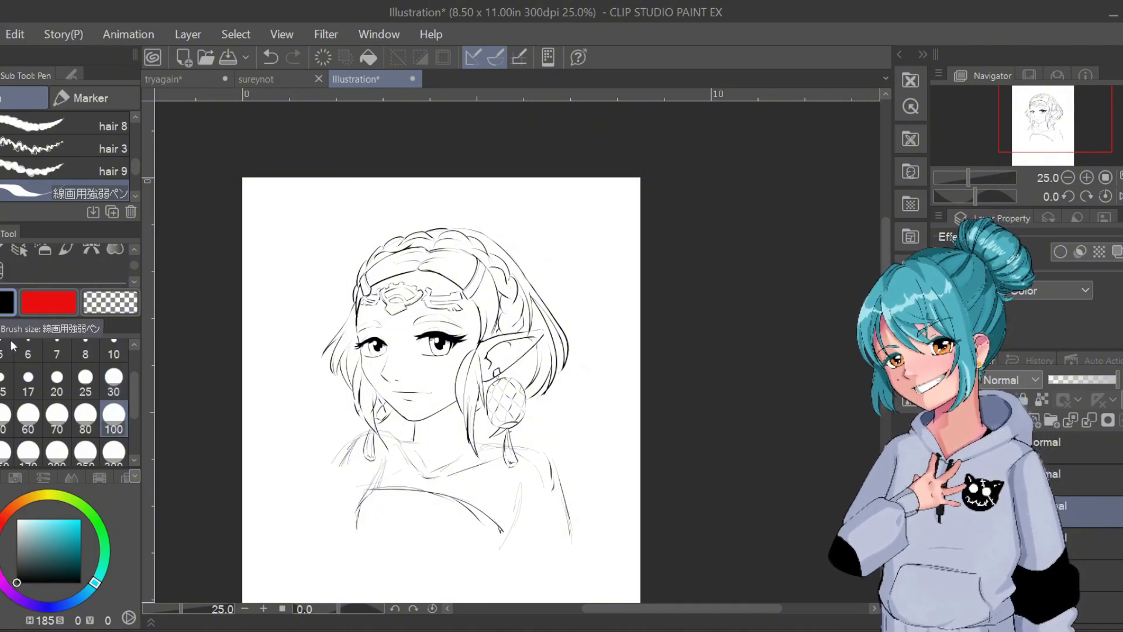
pyautogui.press('e')
pyautogui.click(114, 419)
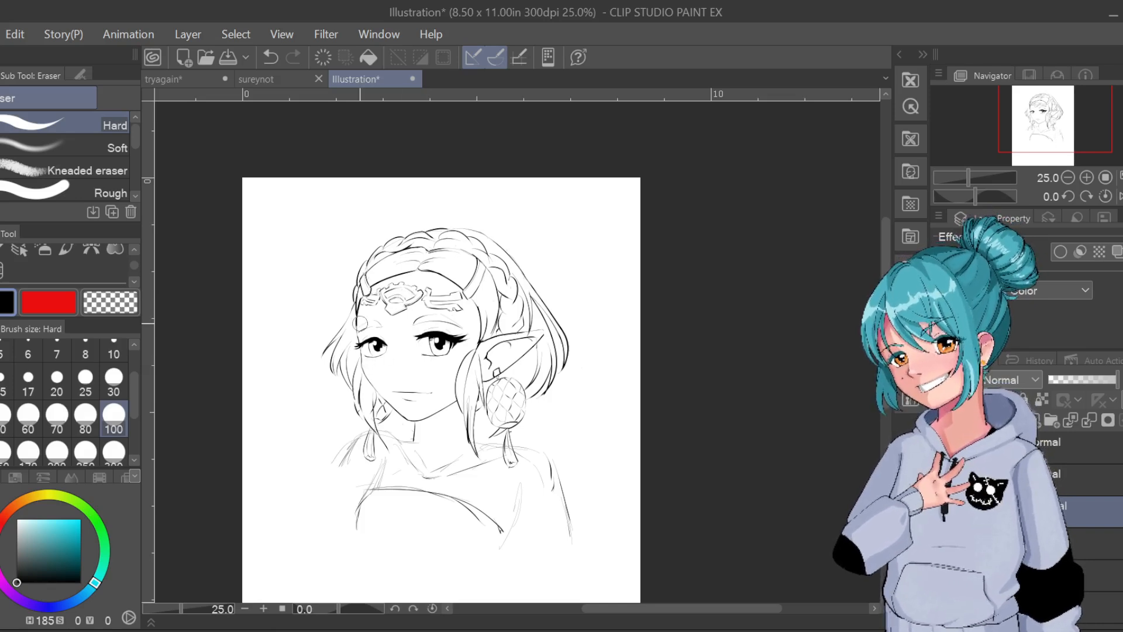
# Lasso the character's left-hand eye in the drawing, enlarge it slightly with a transform, and deselect it
pyautogui.scroll(2, 360, 324)
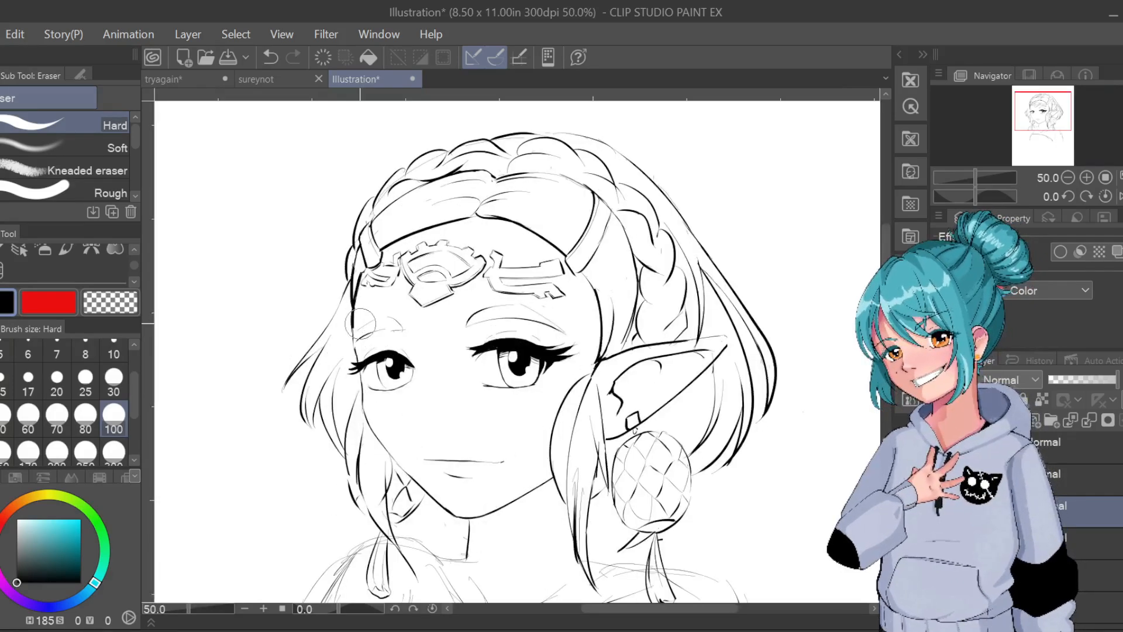
pyautogui.click(134, 251)
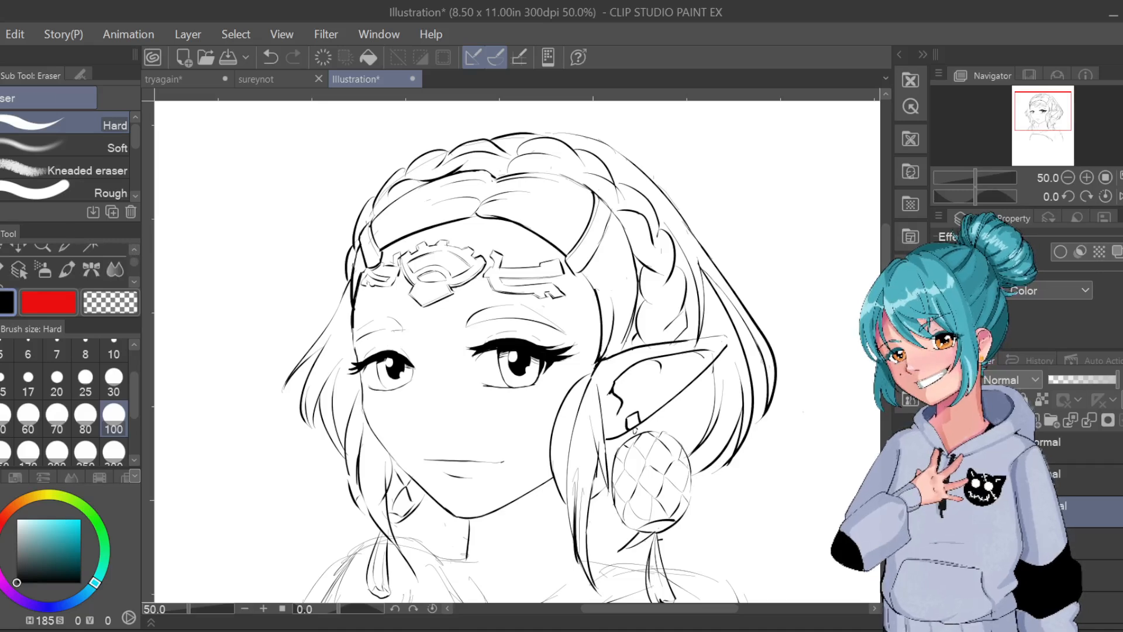
pyautogui.press('m')
pyautogui.moveTo(368, 399)
pyautogui.mouseDown()
pyautogui.moveTo(416, 393)
pyautogui.moveTo(437, 366)
pyautogui.moveTo(426, 335)
pyautogui.moveTo(375, 335)
pyautogui.moveTo(371, 381)
pyautogui.mouseUp()
pyautogui.hotkey('ctrl', 't')
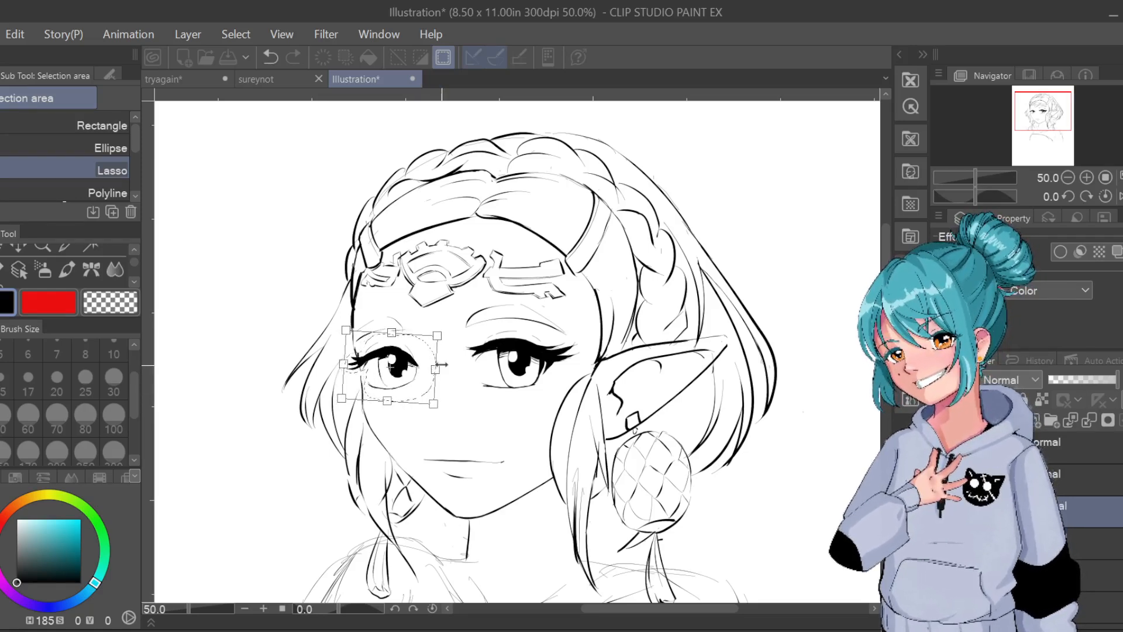
pyautogui.moveTo(433, 403); pyautogui.dragTo(437, 407)
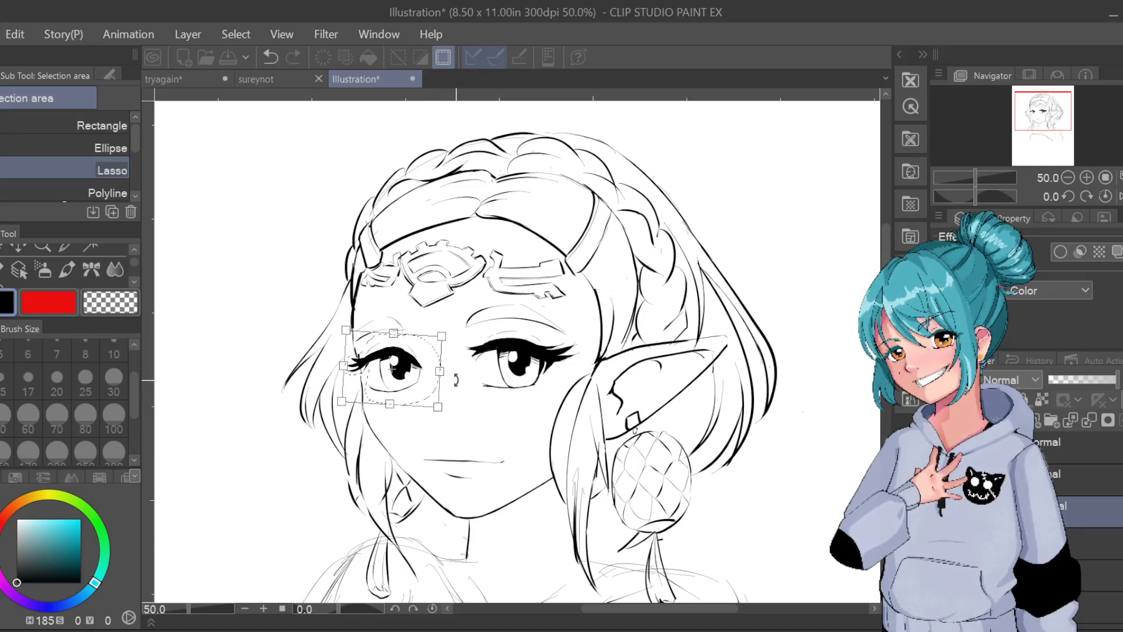
pyautogui.press('Return')
pyautogui.hotkey('ctrl', 'd')
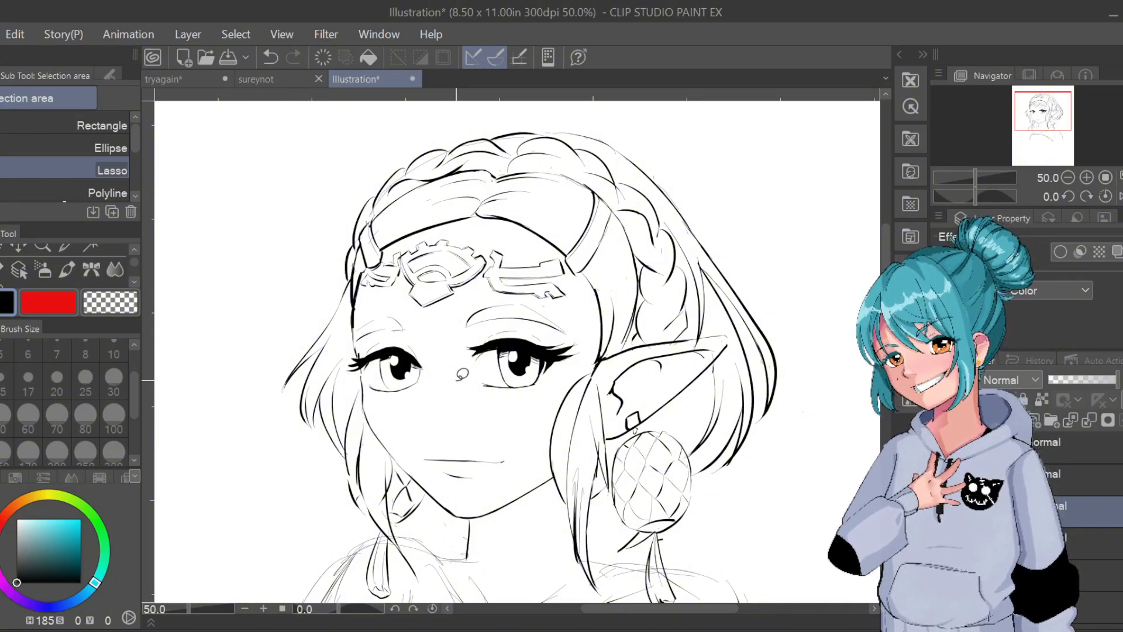
# Ink the face outline between the left eye and temple and draw the bridge of the nose
pyautogui.press('p')
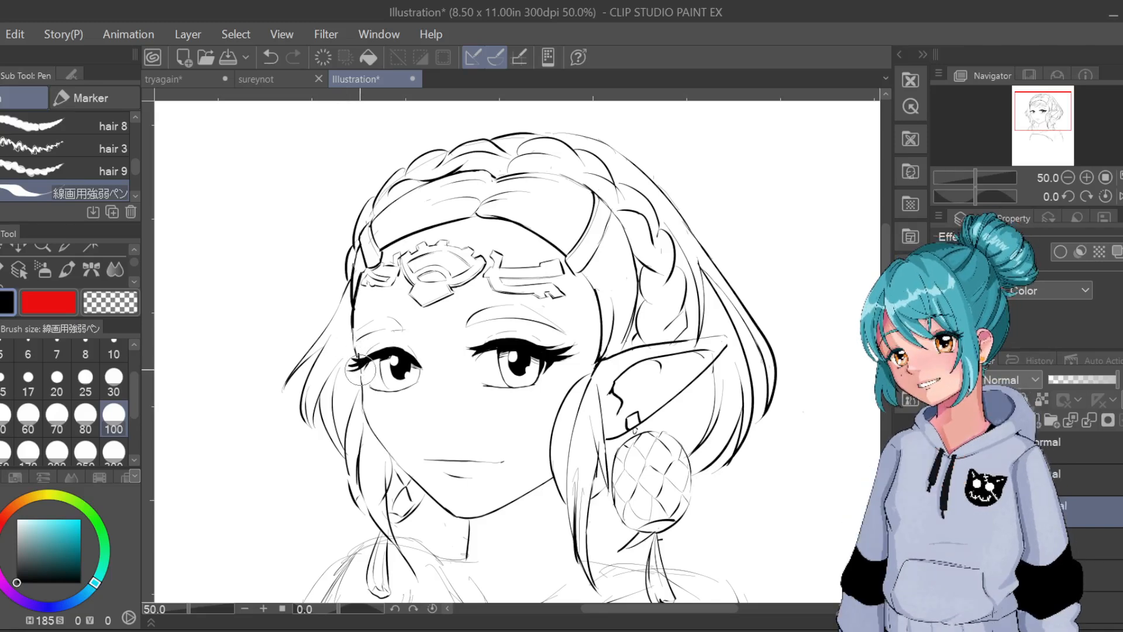
pyautogui.hotkey('ctrl', 'z')
pyautogui.moveTo(360, 358); pyautogui.dragTo(353, 320)
pyautogui.hotkey('ctrl', 'z')
pyautogui.hotkey('ctrl', 'z')
pyautogui.moveTo(417, 387); pyautogui.dragTo(406, 427)
pyautogui.hotkey('ctrl', 'z')
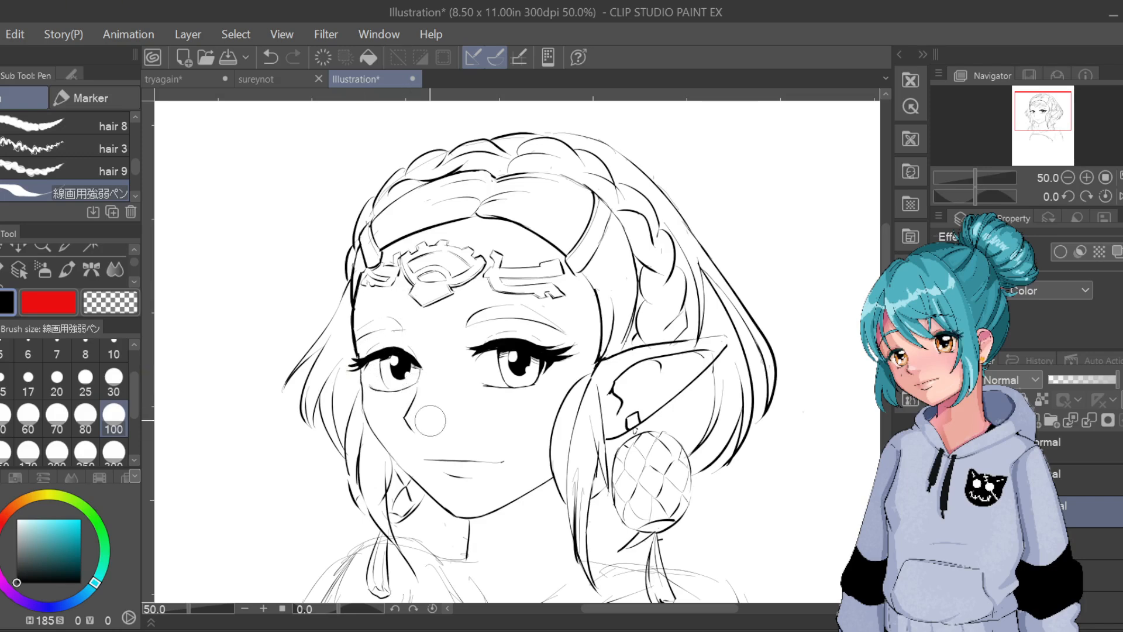
# Set the line-art pen to size 30 and draw a short stroke under the tip of the nose
pyautogui.click(125, 377)
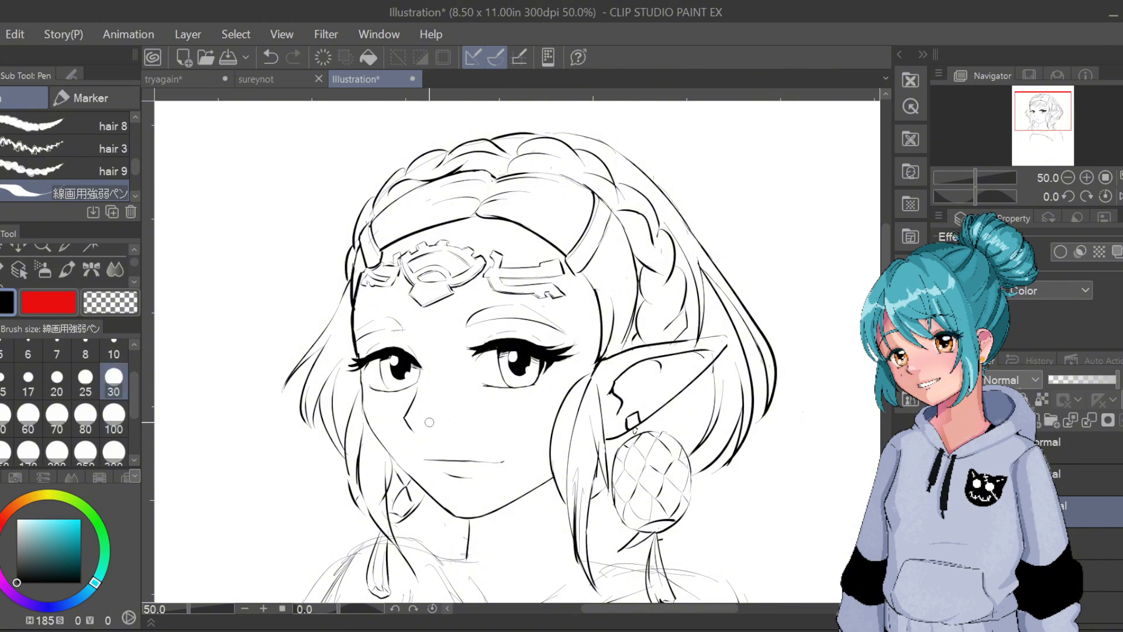
pyautogui.hotkey('ctrl', 'z')
pyautogui.moveTo(431, 427); pyautogui.dragTo(439, 429)
# Hide and reshow the line-art layer and the layer beneath it to compare them
pyautogui.scroll(-2, 516, 370)
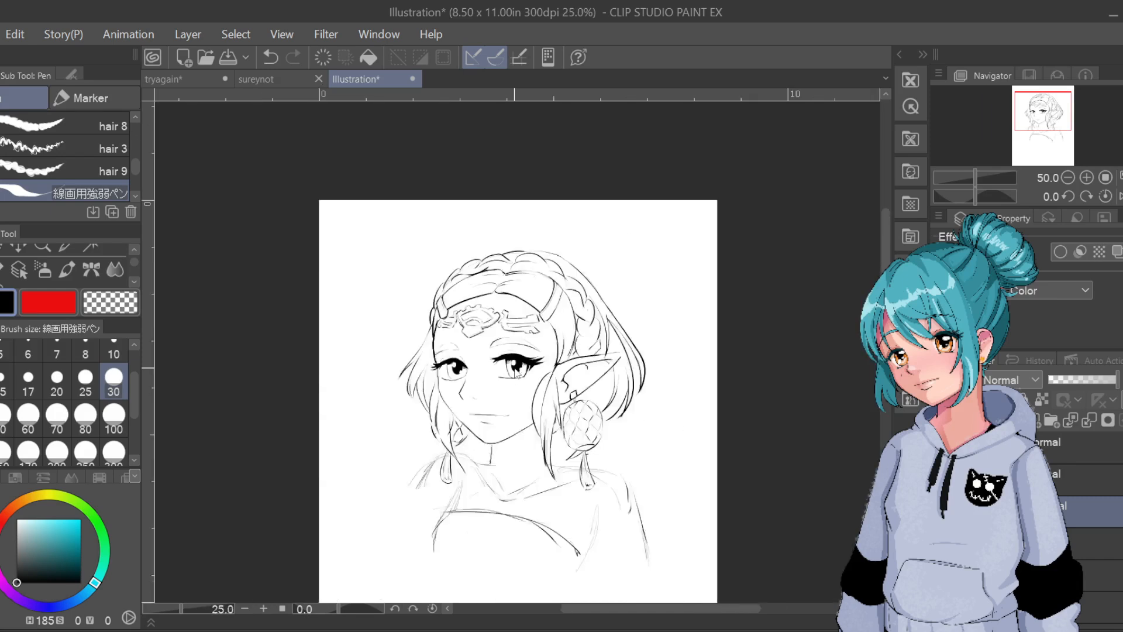
pyautogui.moveTo(639, 496)
pyautogui.mouseDown()
pyautogui.moveTo(511, 393)
pyautogui.moveTo(534, 427)
pyautogui.moveTo(622, 484)
pyautogui.moveTo(647, 479)
pyautogui.mouseUp()
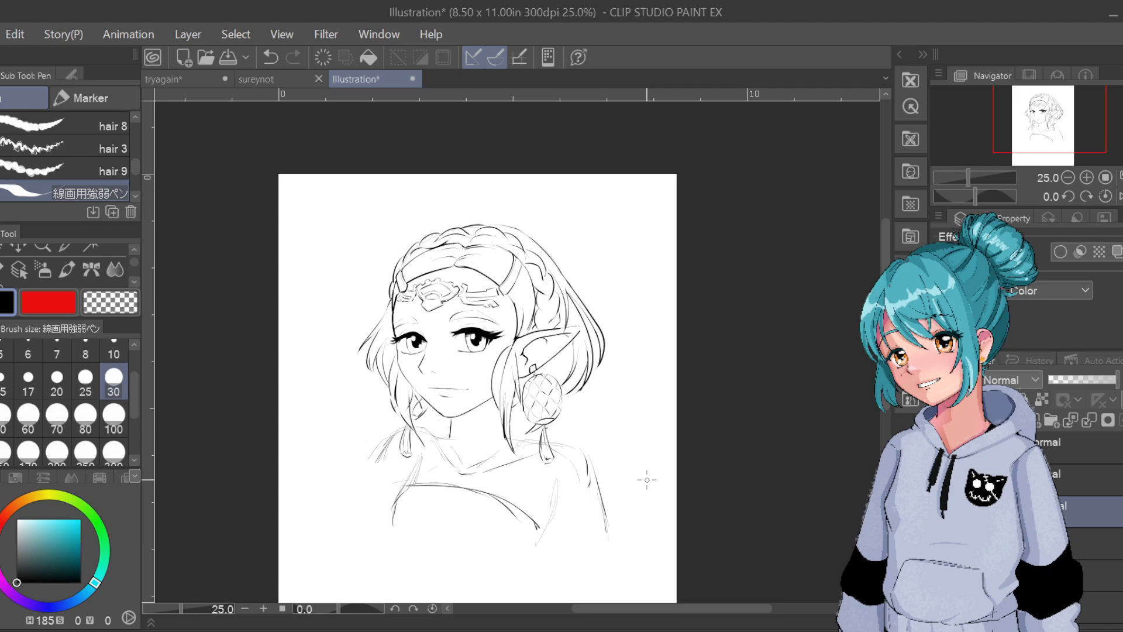
pyautogui.click(942, 506)
pyautogui.click(942, 505)
pyautogui.click(943, 543)
pyautogui.click(943, 542)
# Try sketching a choker with a hanging pendant strand around the neck and adjusting the layer opacity
pyautogui.moveTo(452, 434); pyautogui.dragTo(500, 438)
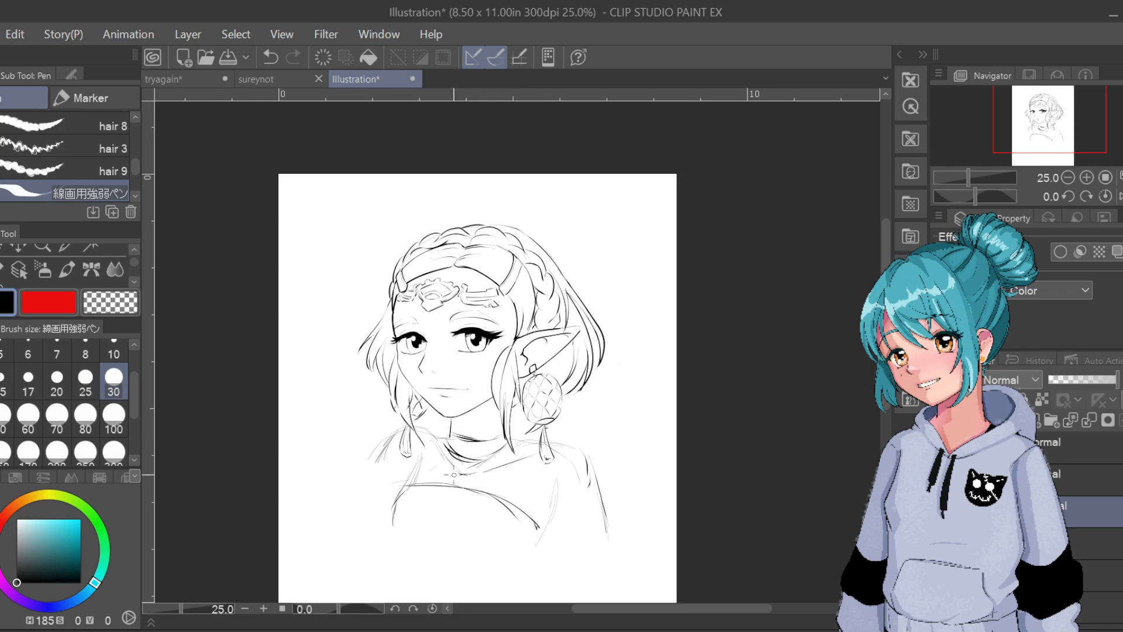
pyautogui.moveTo(451, 454); pyautogui.dragTo(460, 479)
pyautogui.click(1078, 380)
pyautogui.moveTo(1078, 380); pyautogui.dragTo(1106, 380)
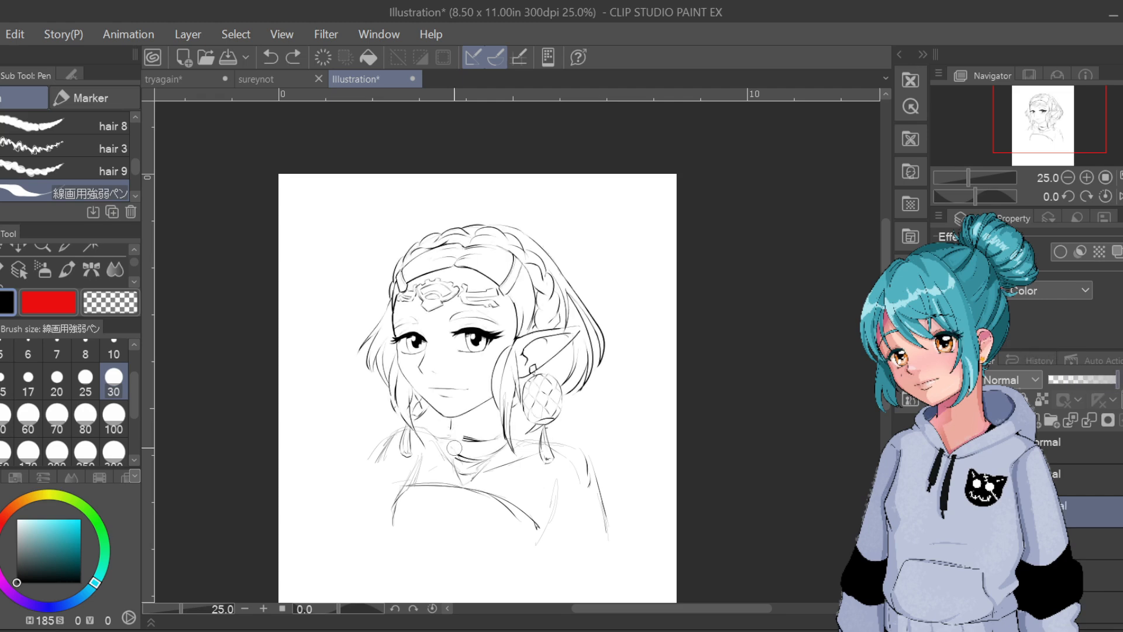
pyautogui.moveTo(454, 447)
pyautogui.mouseDown()
pyautogui.moveTo(472, 459)
pyautogui.moveTo(490, 436)
pyautogui.mouseUp()
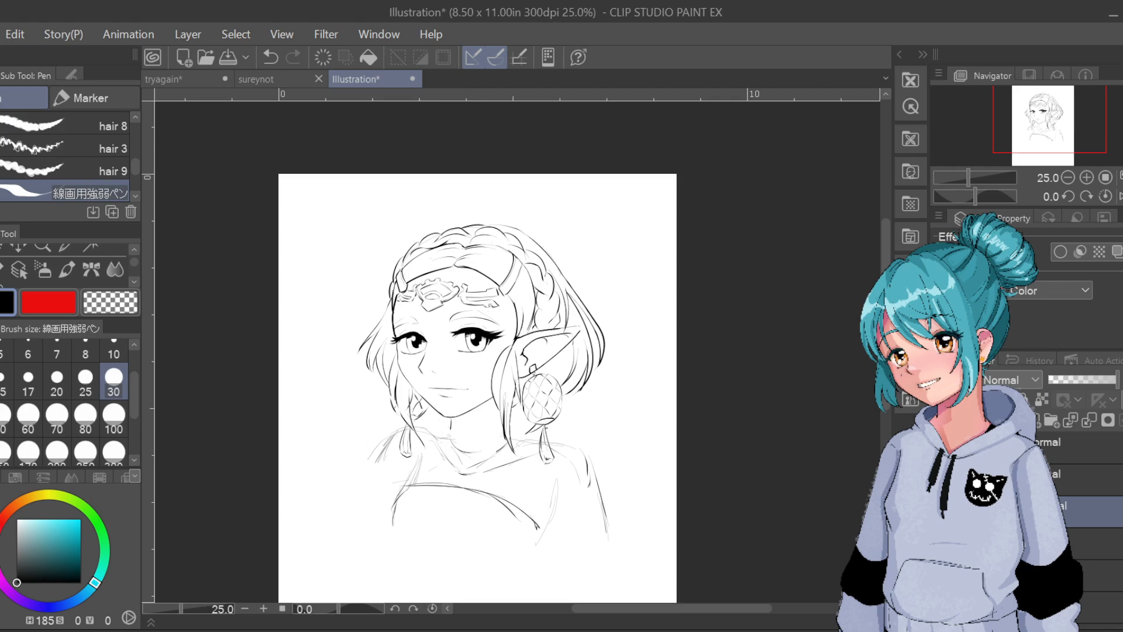
pyautogui.hotkey('ctrl', 'z')
# Sketch curved collar lines around the base of the neck on the sketch layer and lower that layer's opacity to about half
pyautogui.click(1091, 543)
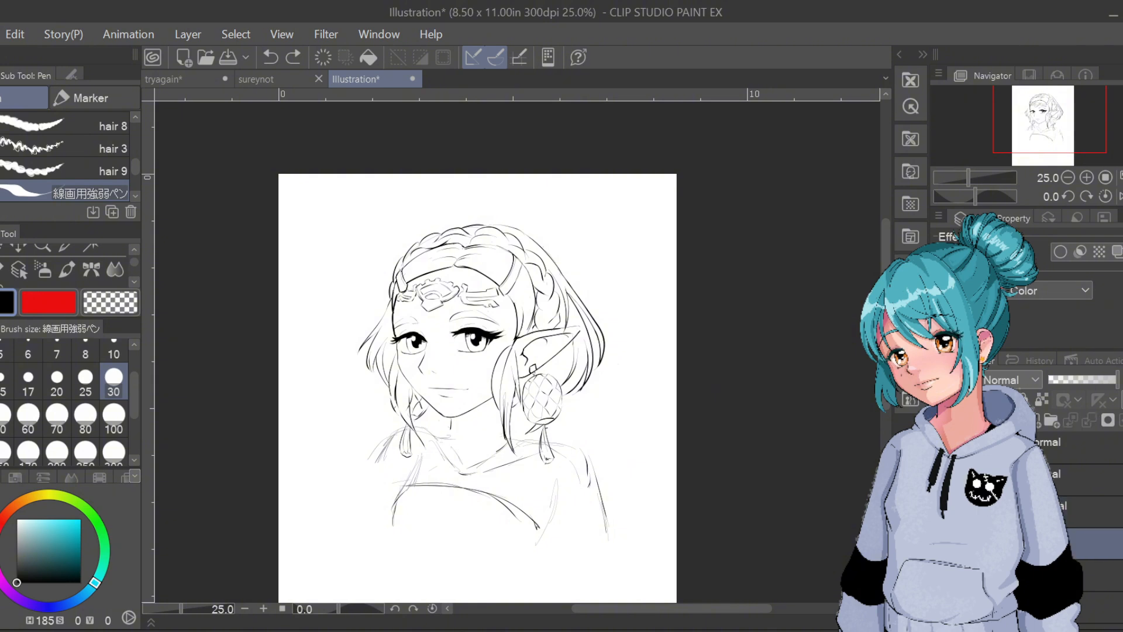
pyautogui.click(942, 543)
pyautogui.click(943, 543)
pyautogui.moveTo(447, 438); pyautogui.dragTo(462, 449)
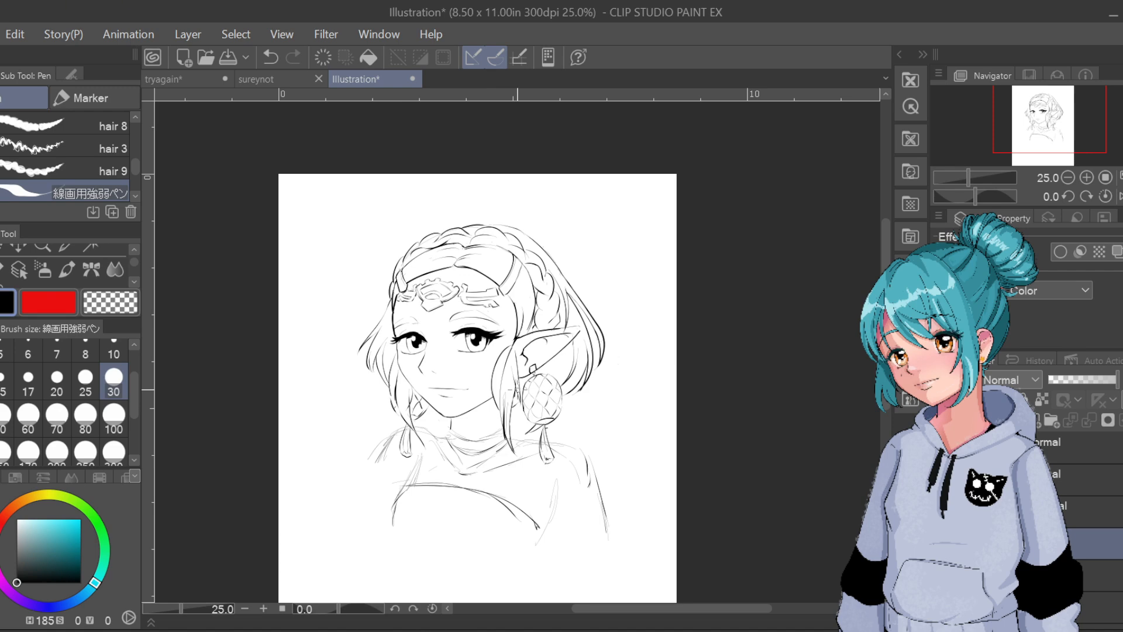
pyautogui.click(1083, 382)
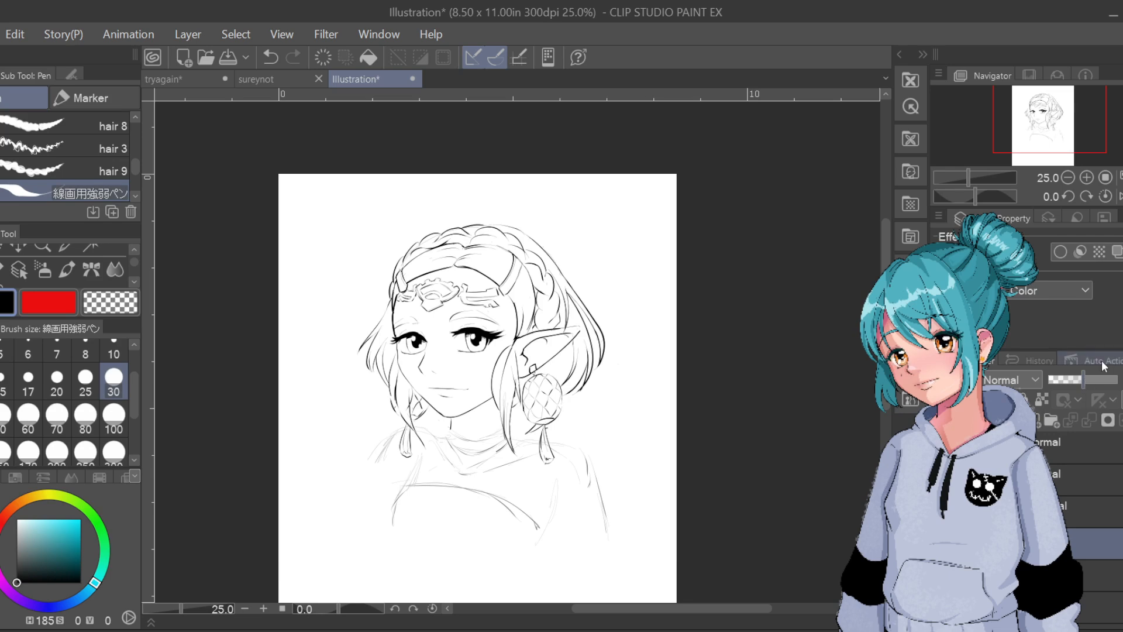
# Return to the line-art layer and set the pen size to 10
pyautogui.hotkey('ctrl', '+')
pyautogui.hotkey('ctrl', '+')
pyautogui.hotkey('ctrl', '+')
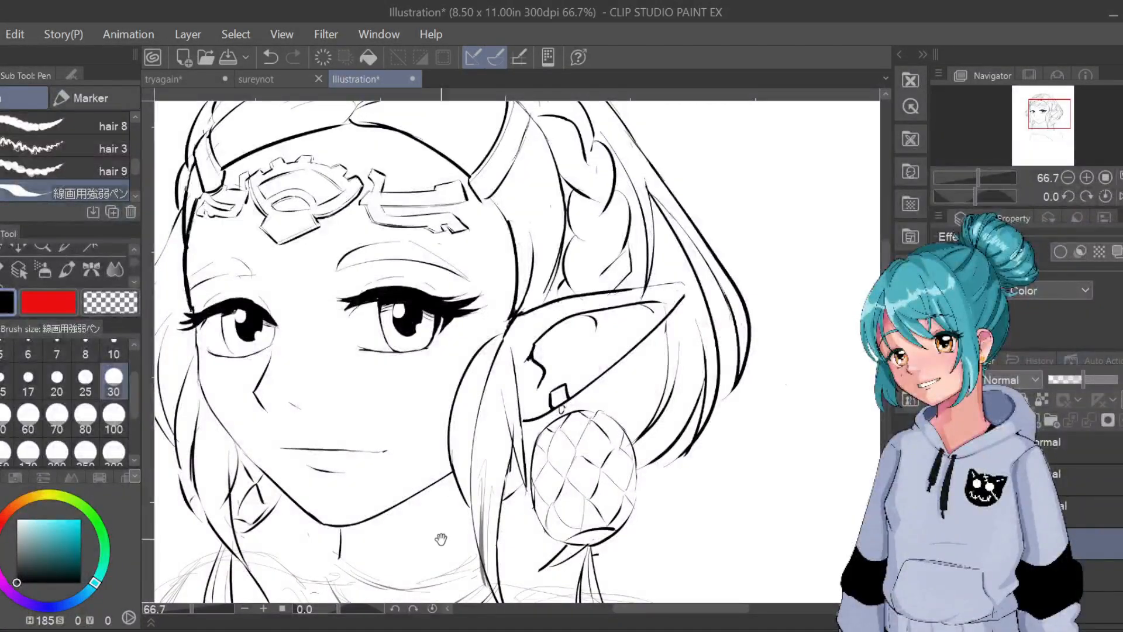
pyautogui.moveTo(440, 539); pyautogui.dragTo(513, 486)
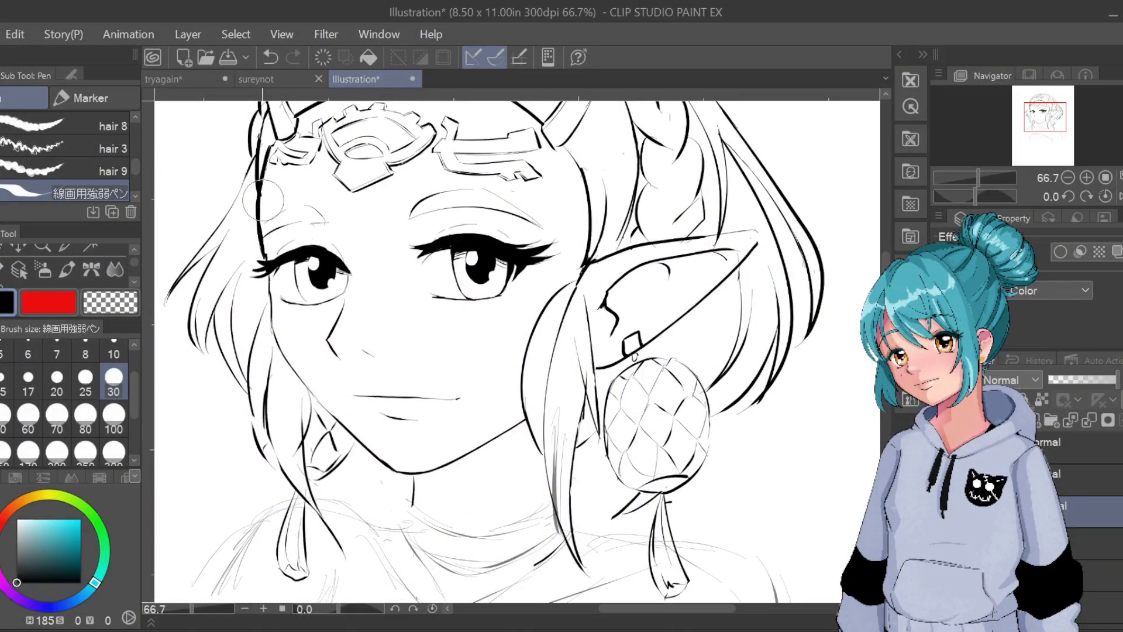
pyautogui.click(85, 380)
pyautogui.click(56, 383)
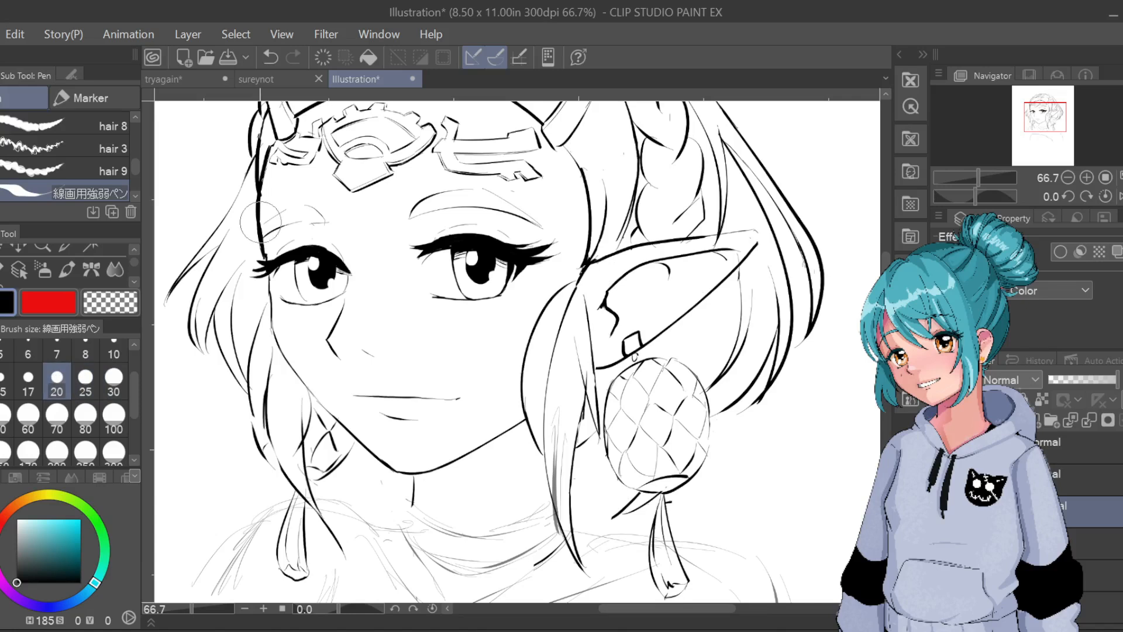
pyautogui.click(3, 379)
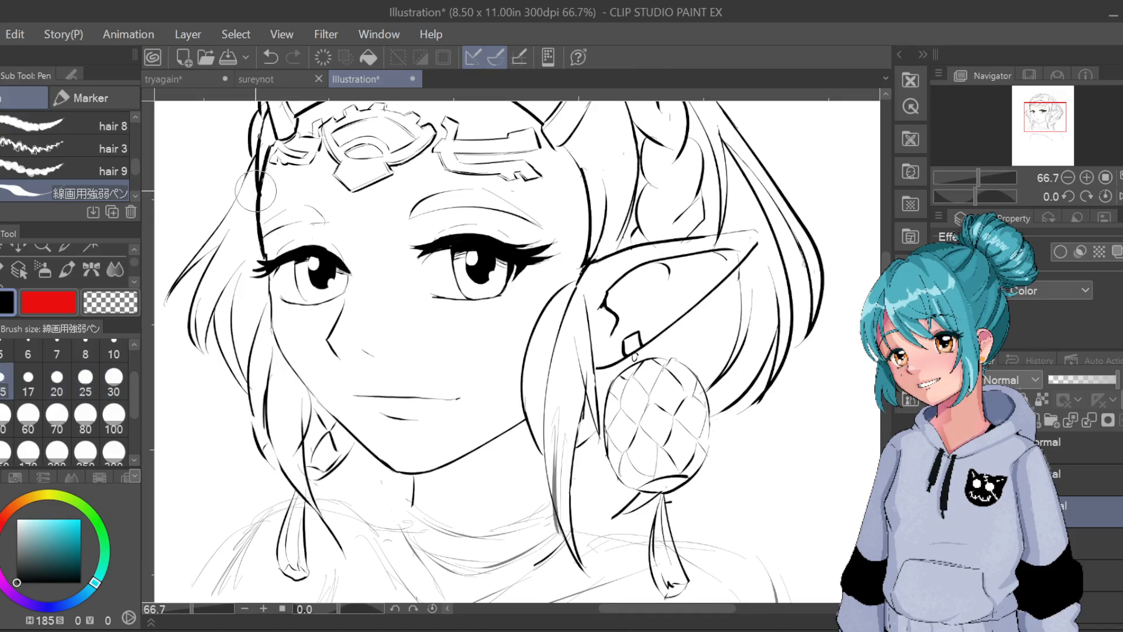
pyautogui.click(113, 380)
pyautogui.click(114, 351)
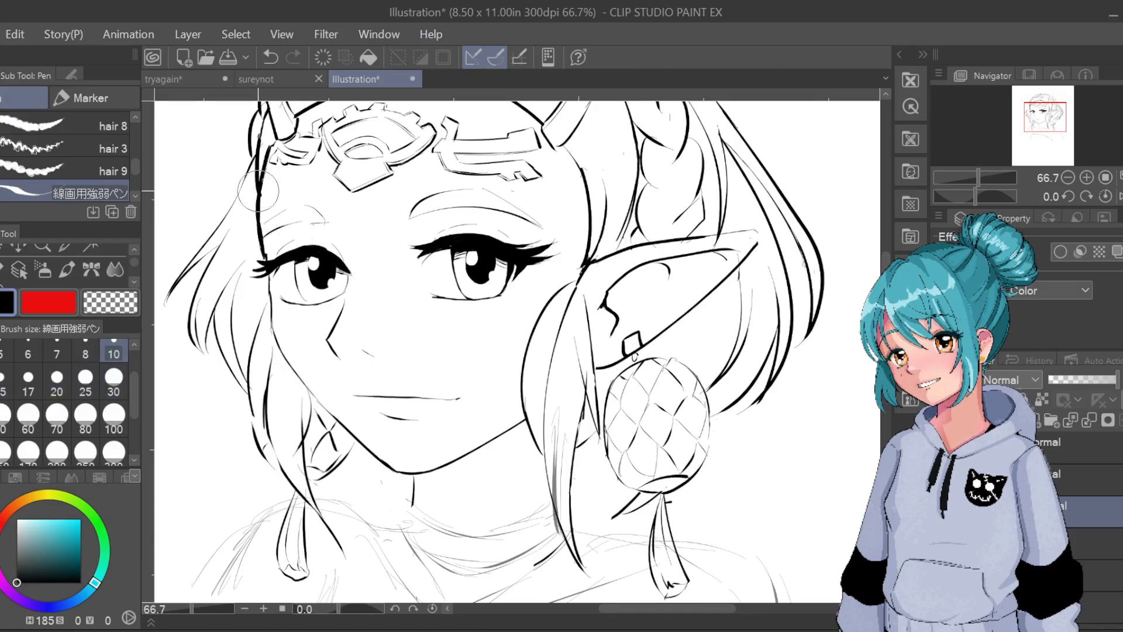
pyautogui.scroll(-1, 130, 277)
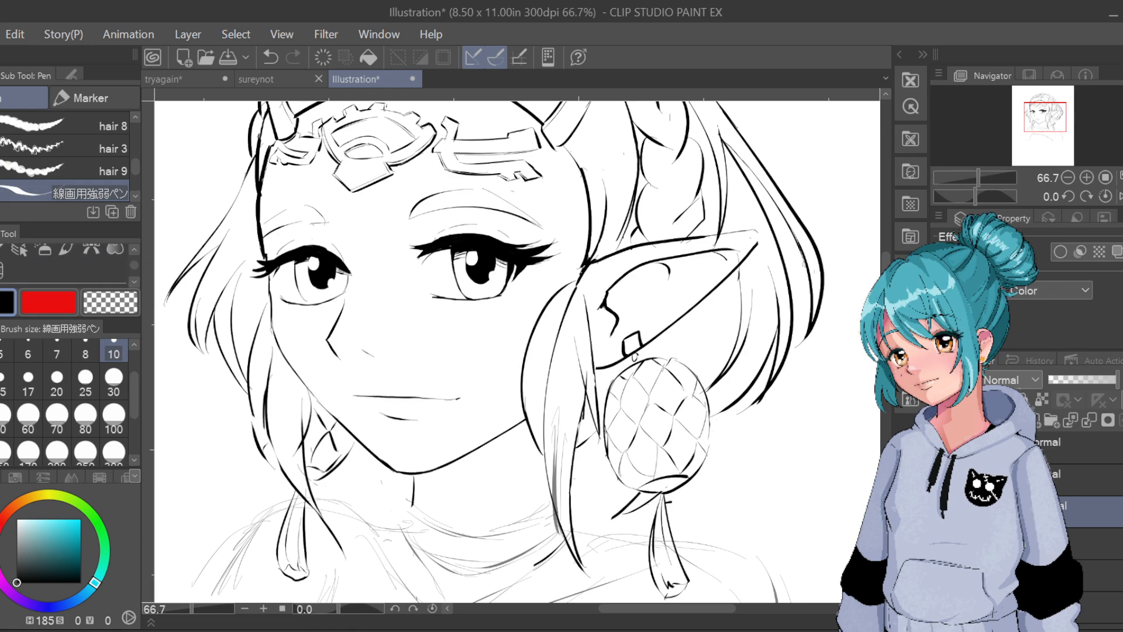
# Thin the face outline beside the left brow with the Hard eraser at size 30, and return to the pen
pyautogui.press('e')
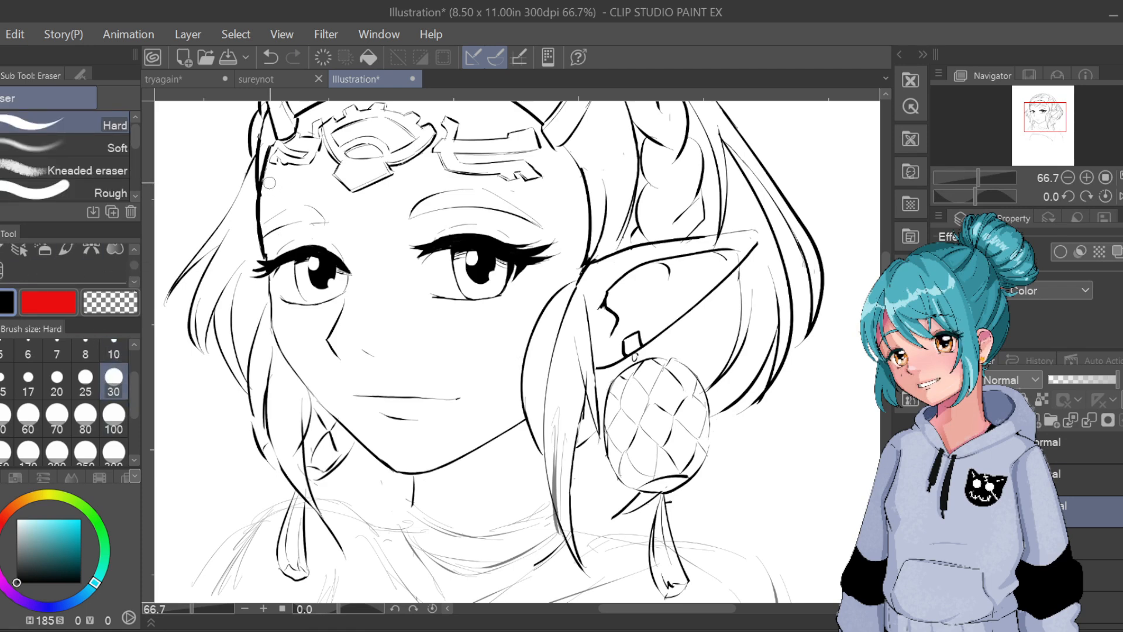
pyautogui.moveTo(263, 220); pyautogui.dragTo(270, 255)
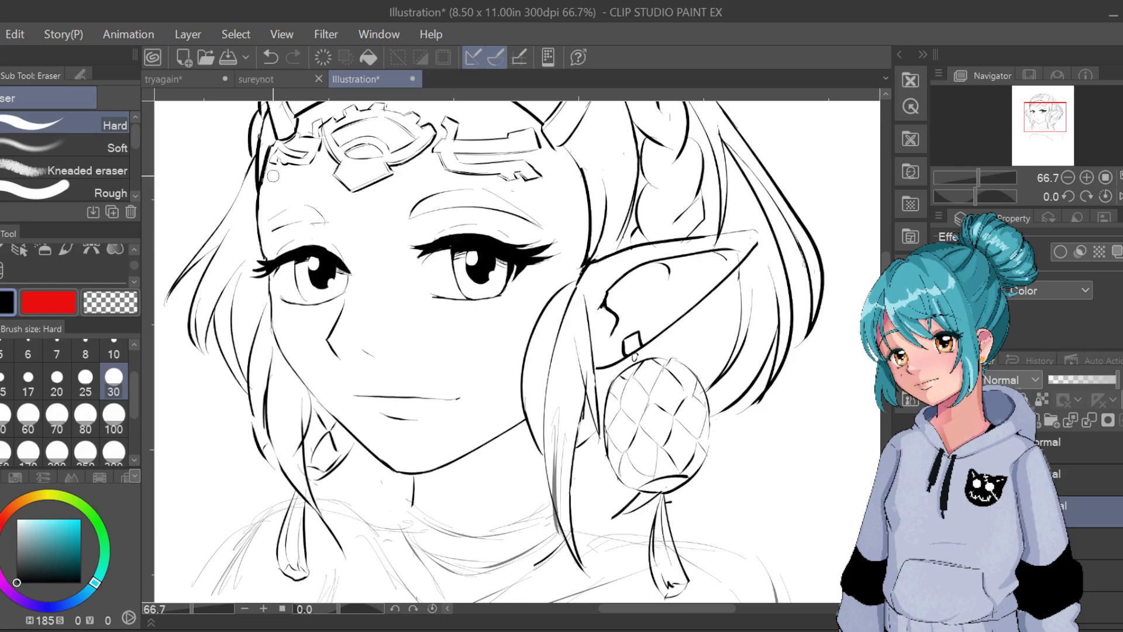
pyautogui.press('p')
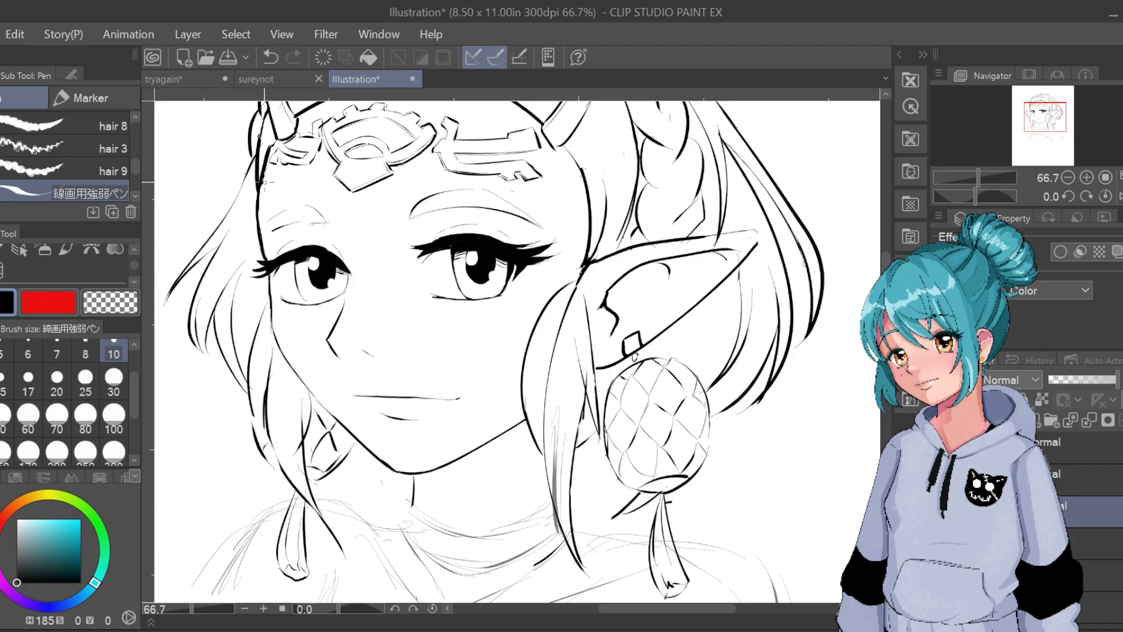
pyautogui.scroll(-3, 267, 183)
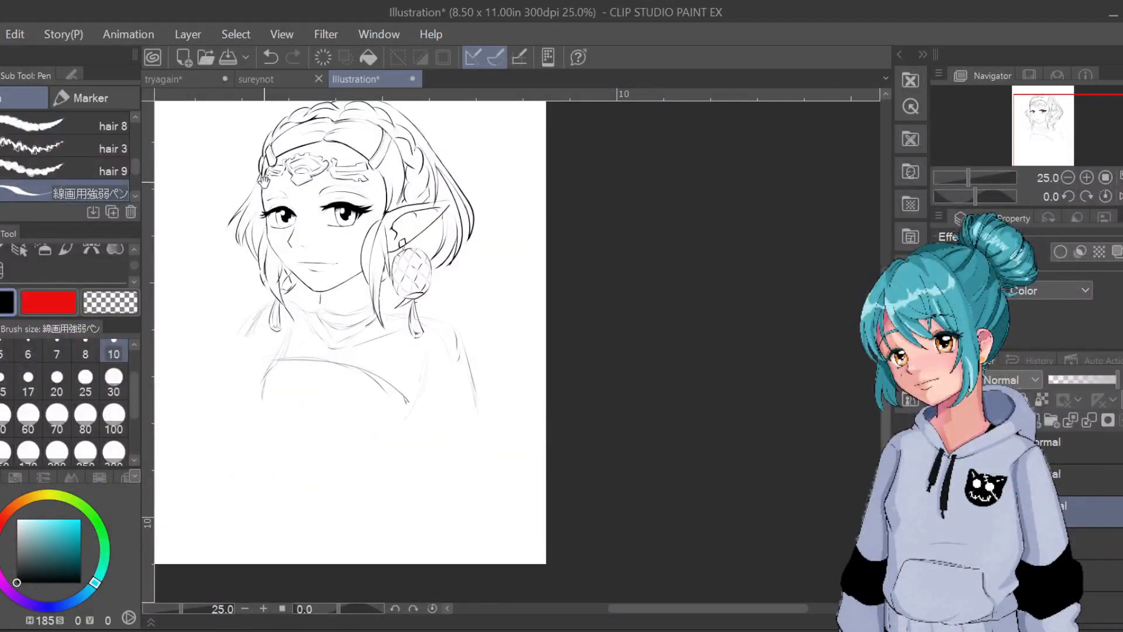
pyautogui.moveTo(532, 415); pyautogui.dragTo(536, 454)
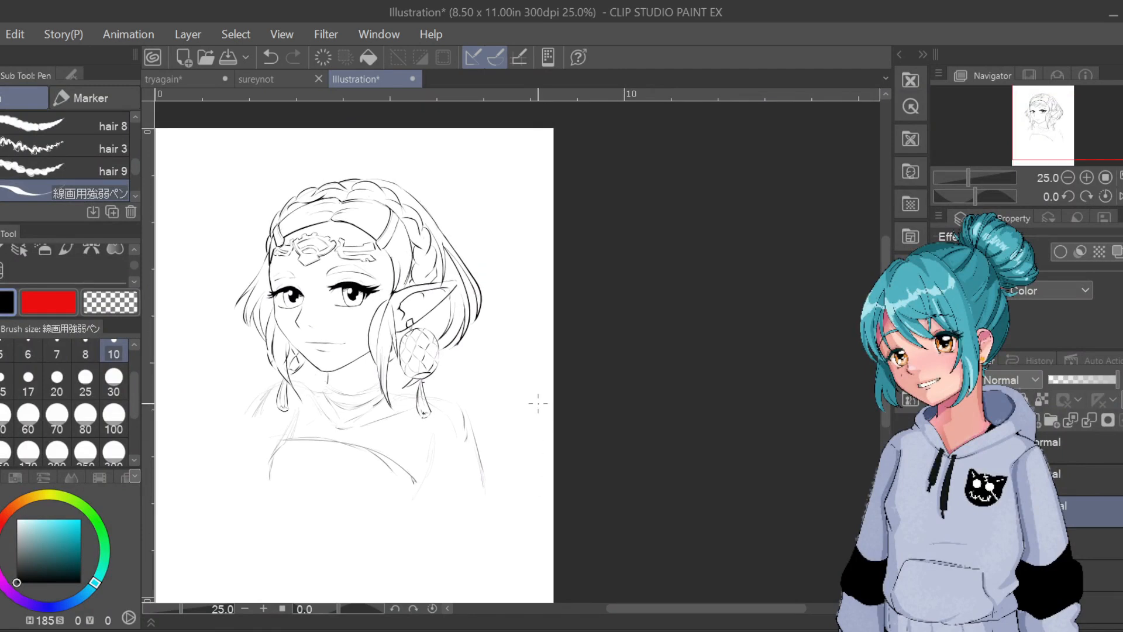
# Hide and reshow the sketch and line-art layers to compare the lines around the neck
pyautogui.click(944, 543)
pyautogui.click(944, 542)
pyautogui.hotkey('ctrl', '+')
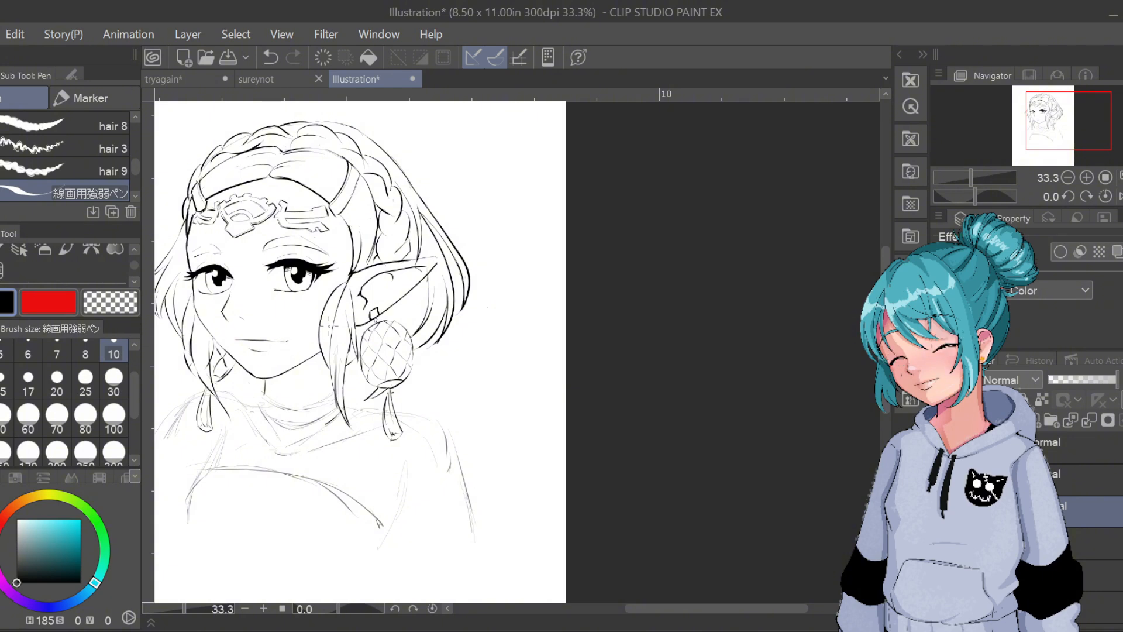
pyautogui.scroll(1, 375, 327)
pyautogui.scroll(1, 375, 328)
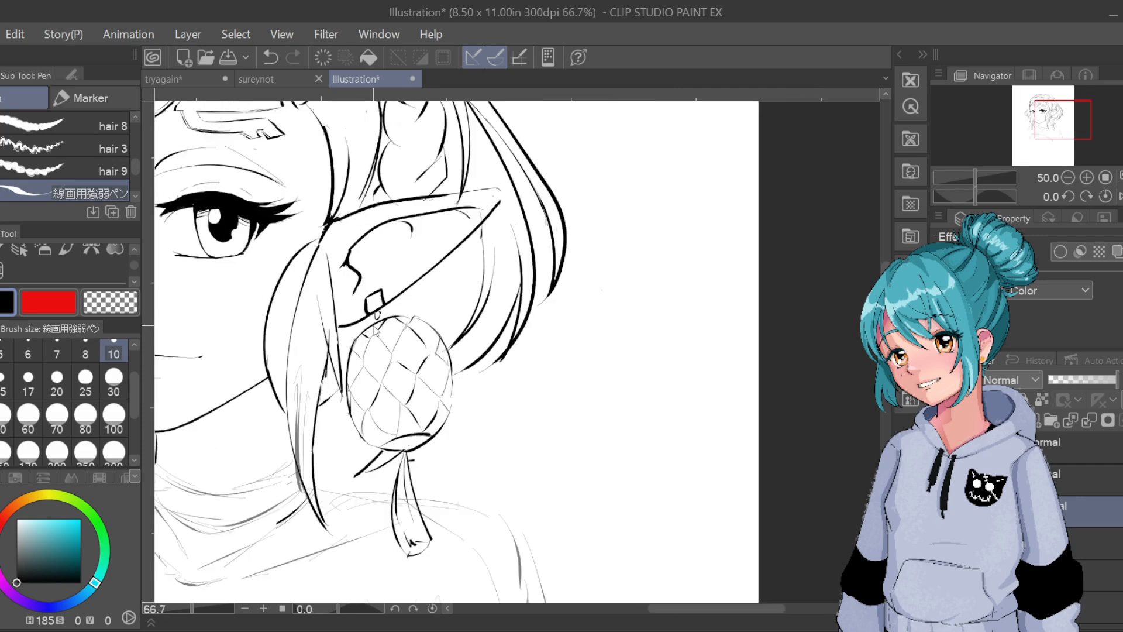
pyautogui.moveTo(501, 431); pyautogui.dragTo(730, 369)
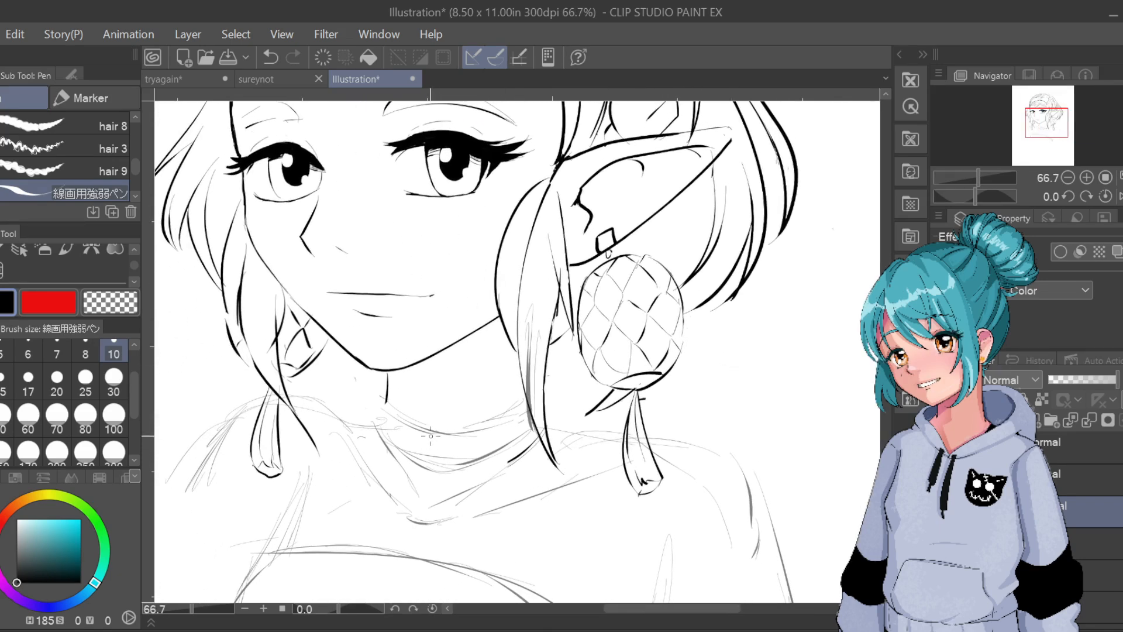
pyautogui.click(941, 511)
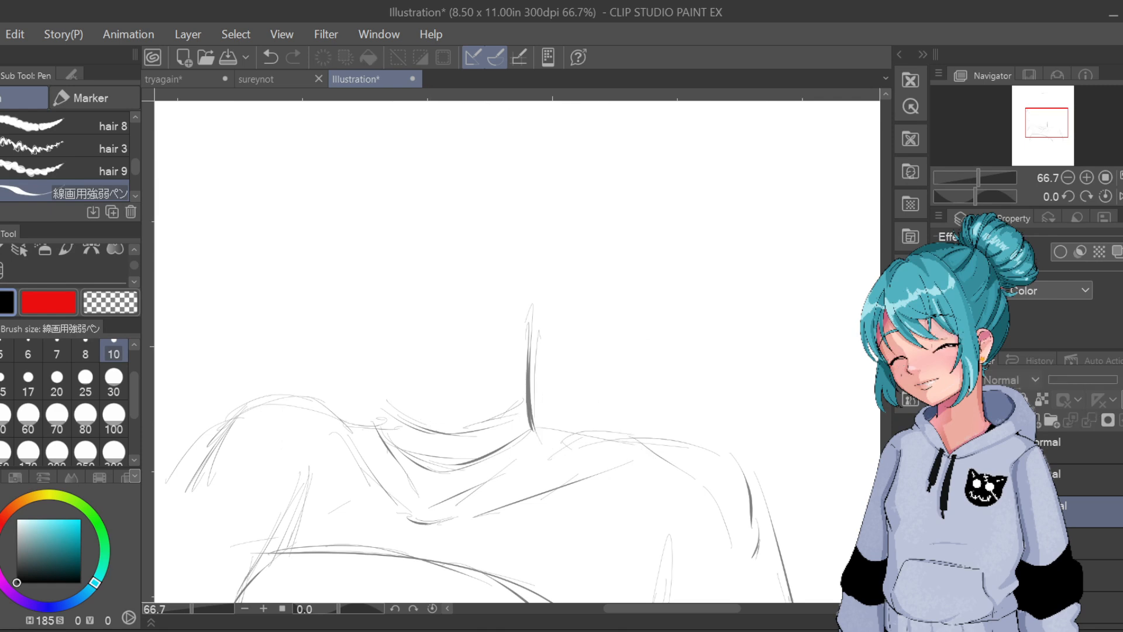
pyautogui.click(942, 511)
pyautogui.click(941, 543)
pyautogui.click(941, 543)
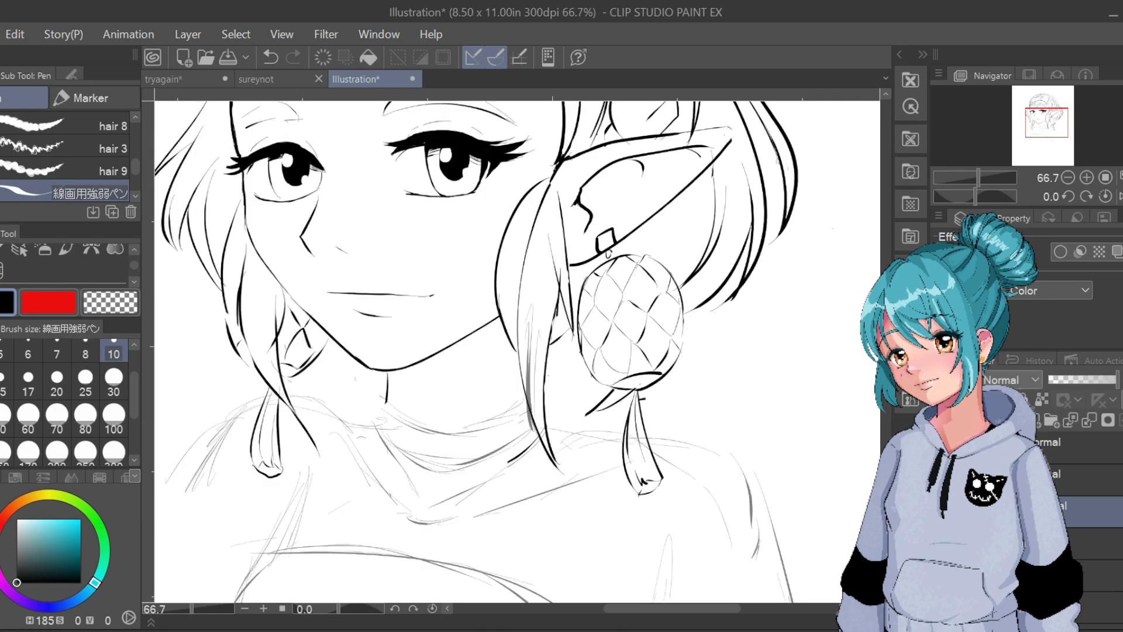
# Lower the sketch layer's opacity to about a quarter and toggle its visibility to check the line art alone
pyautogui.click(1041, 543)
pyautogui.click(1064, 380)
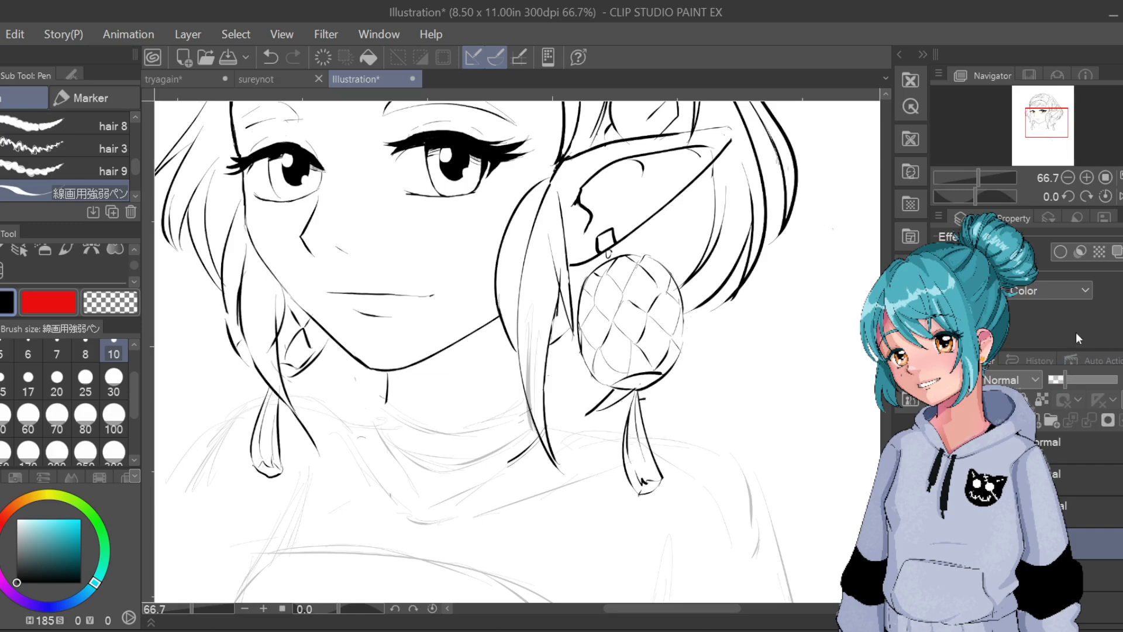
pyautogui.click(1047, 511)
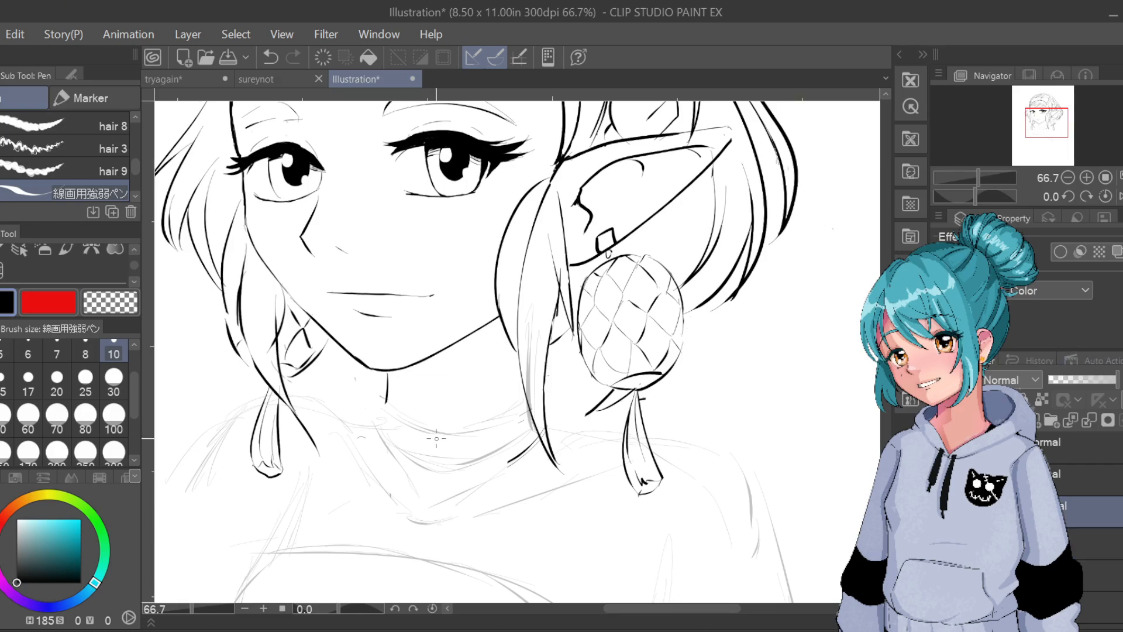
pyautogui.click(942, 543)
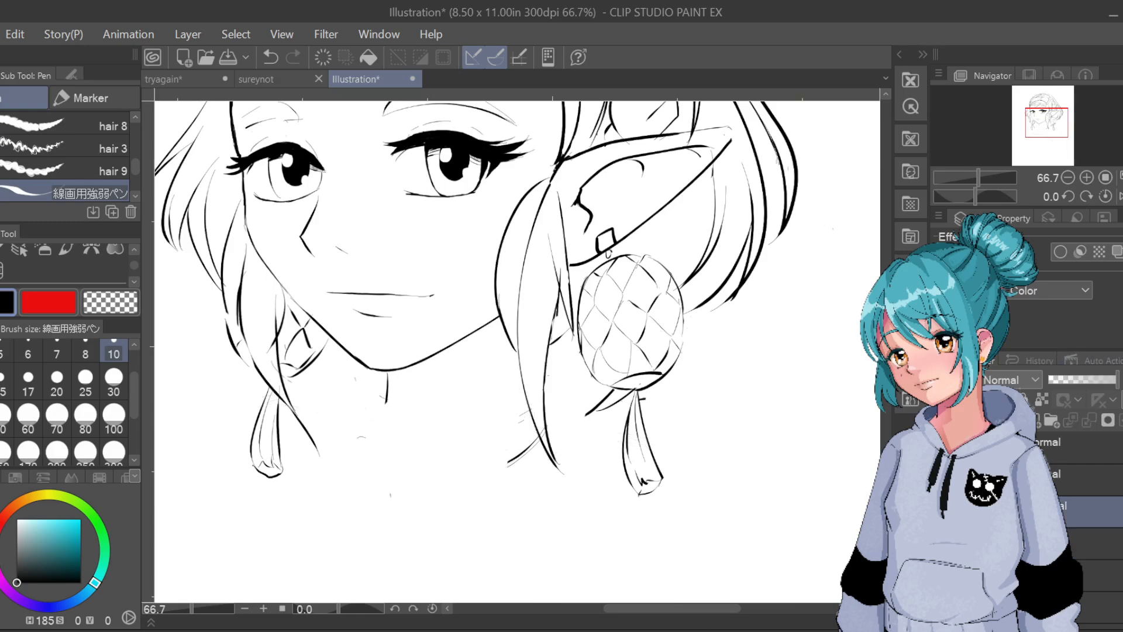
pyautogui.click(941, 543)
# Sketch a narrow pointed bead at the front center of the choker and add a new layer above the sketch
pyautogui.click(1047, 542)
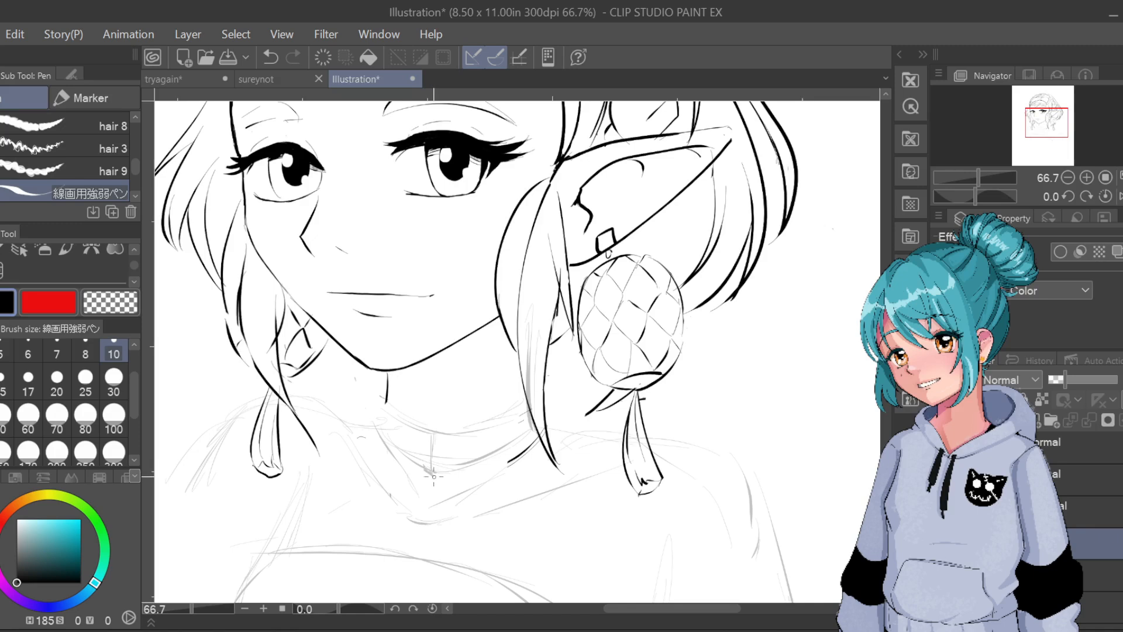
pyautogui.moveTo(433, 475)
pyautogui.mouseDown()
pyautogui.moveTo(446, 437)
pyautogui.moveTo(445, 467)
pyautogui.mouseUp()
pyautogui.moveTo(434, 442); pyautogui.dragTo(435, 456)
pyautogui.click(1015, 420)
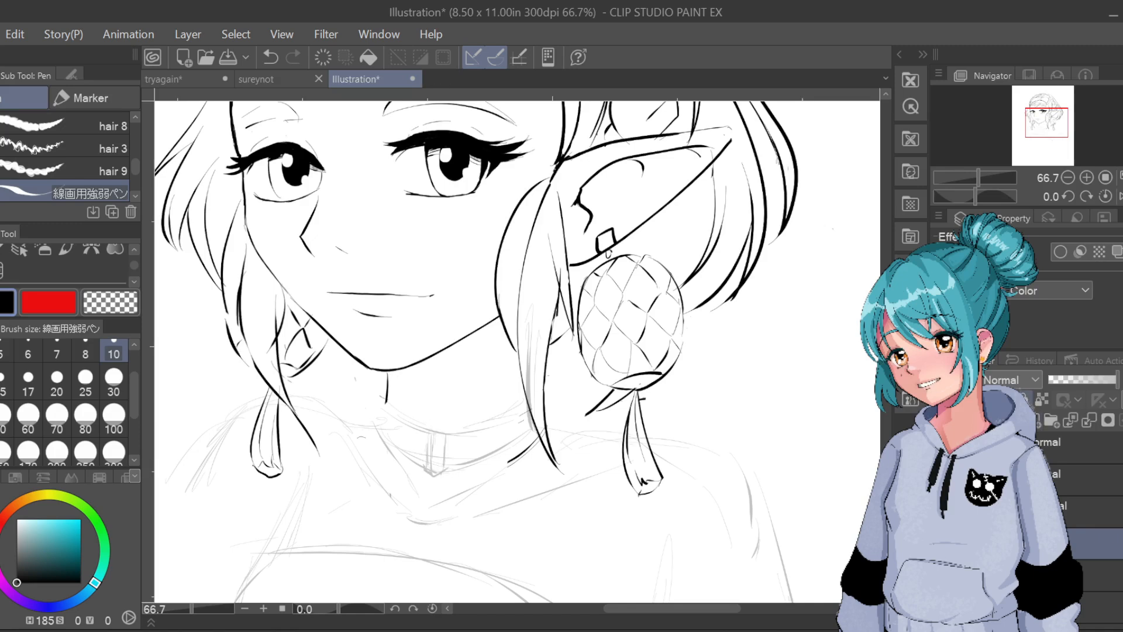
# Outline the choker's central bead and sketch matching hanging beads on both sides of it
pyautogui.moveTo(425, 435)
pyautogui.mouseDown()
pyautogui.moveTo(428, 449)
pyautogui.moveTo(443, 432)
pyautogui.mouseUp()
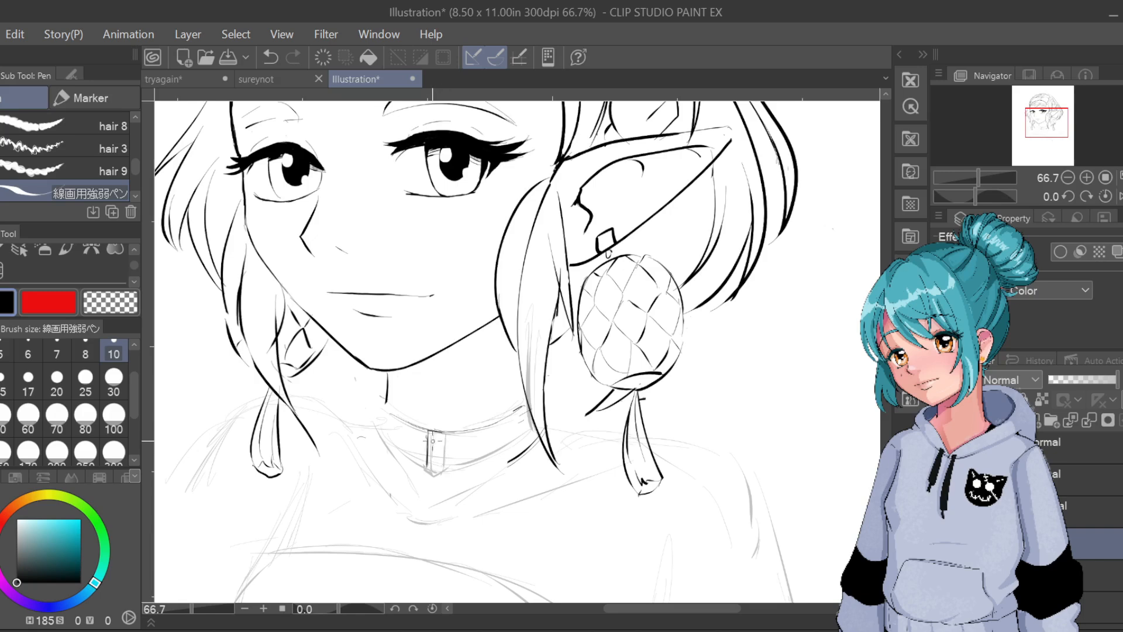
pyautogui.moveTo(447, 442)
pyautogui.mouseDown()
pyautogui.moveTo(446, 461)
pyautogui.moveTo(453, 473)
pyautogui.moveTo(466, 458)
pyautogui.moveTo(467, 471)
pyautogui.mouseUp()
pyautogui.moveTo(416, 426)
pyautogui.mouseDown()
pyautogui.moveTo(416, 471)
pyautogui.moveTo(428, 459)
pyautogui.mouseUp()
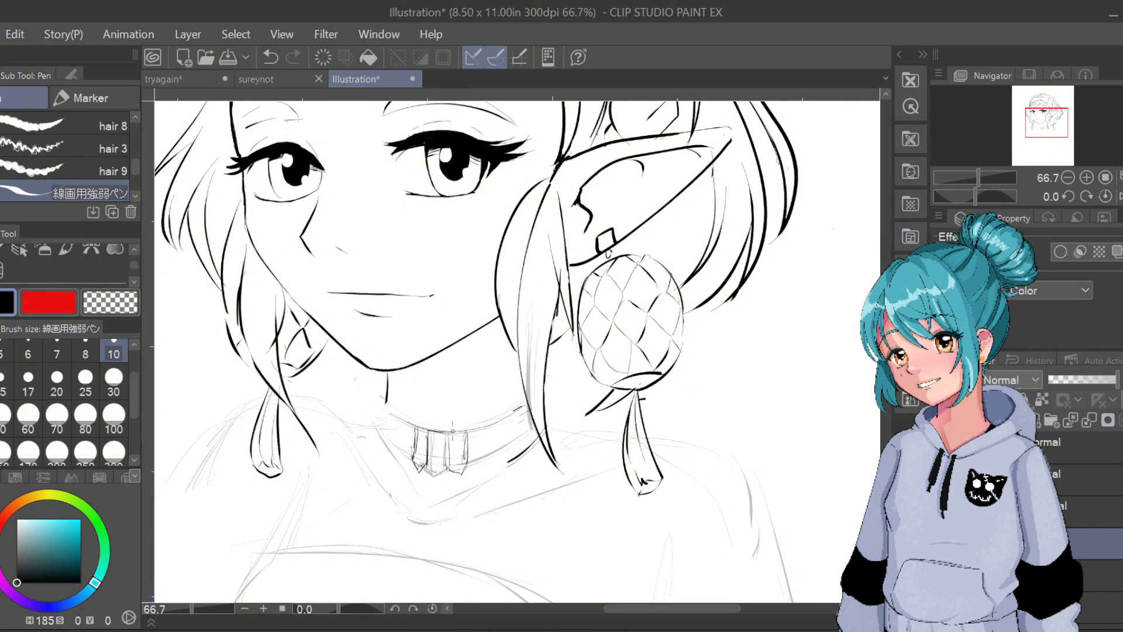
pyautogui.moveTo(479, 425)
pyautogui.mouseDown()
pyautogui.moveTo(484, 477)
pyautogui.moveTo(462, 475)
pyautogui.moveTo(479, 483)
pyautogui.moveTo(485, 470)
pyautogui.mouseUp()
pyautogui.moveTo(404, 430)
pyautogui.mouseDown()
pyautogui.moveTo(400, 469)
pyautogui.moveTo(409, 475)
pyautogui.moveTo(413, 462)
pyautogui.mouseUp()
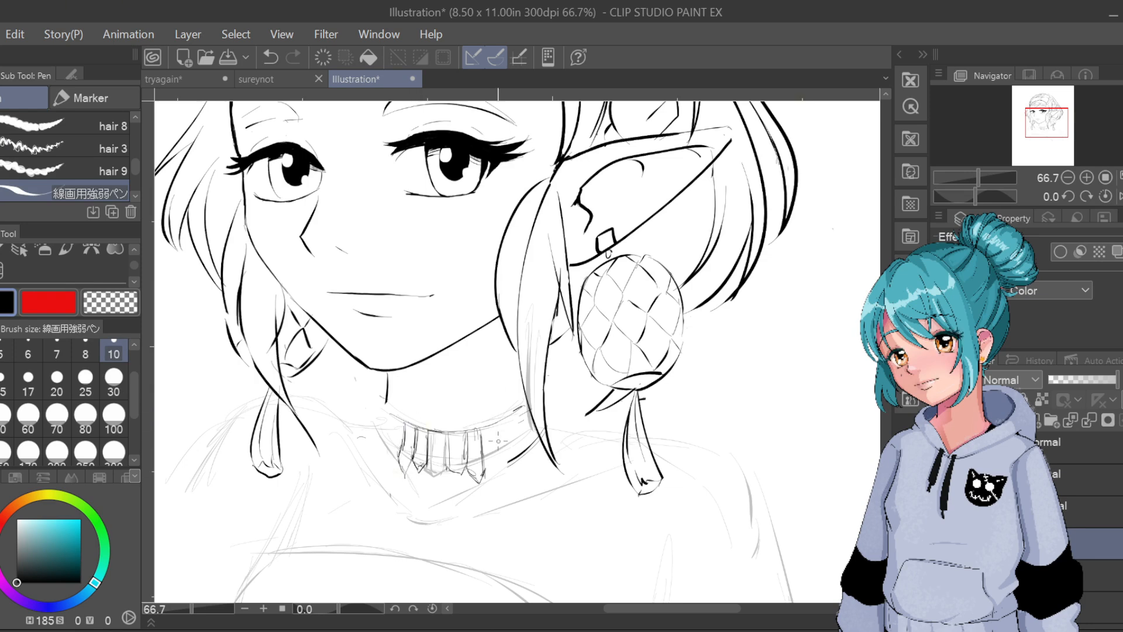
# Extend the row of beads to both ends of the choker and redraw the choker's upper edge
pyautogui.moveTo(492, 423)
pyautogui.mouseDown()
pyautogui.moveTo(497, 447)
pyautogui.moveTo(525, 443)
pyautogui.moveTo(513, 454)
pyautogui.moveTo(524, 459)
pyautogui.moveTo(527, 448)
pyautogui.mouseUp()
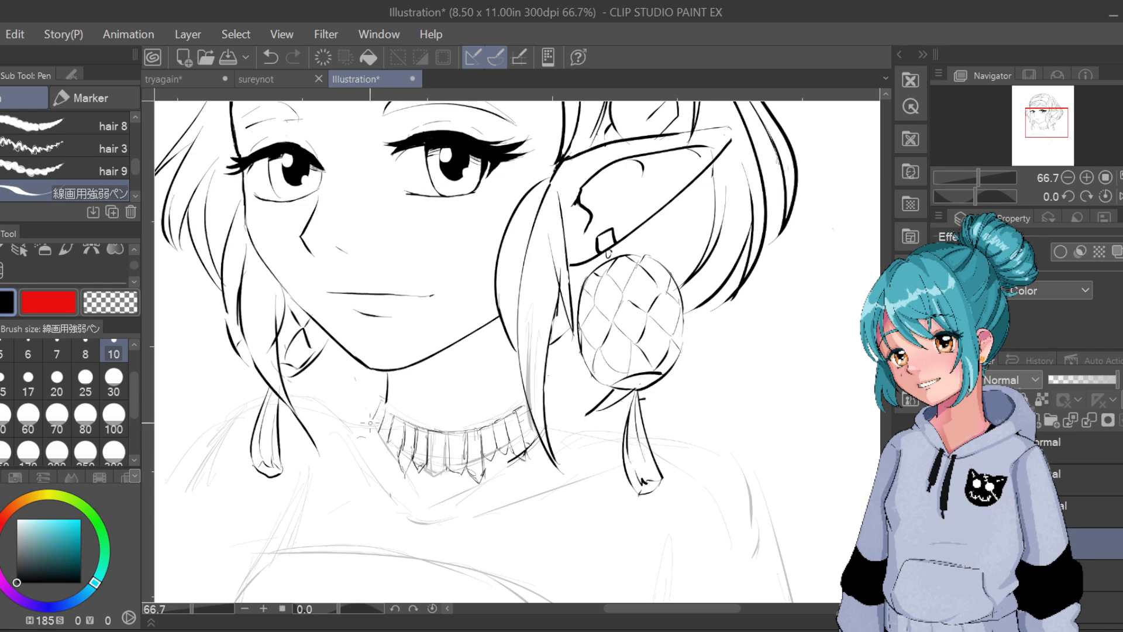
pyautogui.moveTo(366, 436); pyautogui.dragTo(380, 428)
pyautogui.moveTo(411, 419)
pyautogui.mouseDown()
pyautogui.moveTo(461, 427)
pyautogui.moveTo(516, 408)
pyautogui.mouseUp()
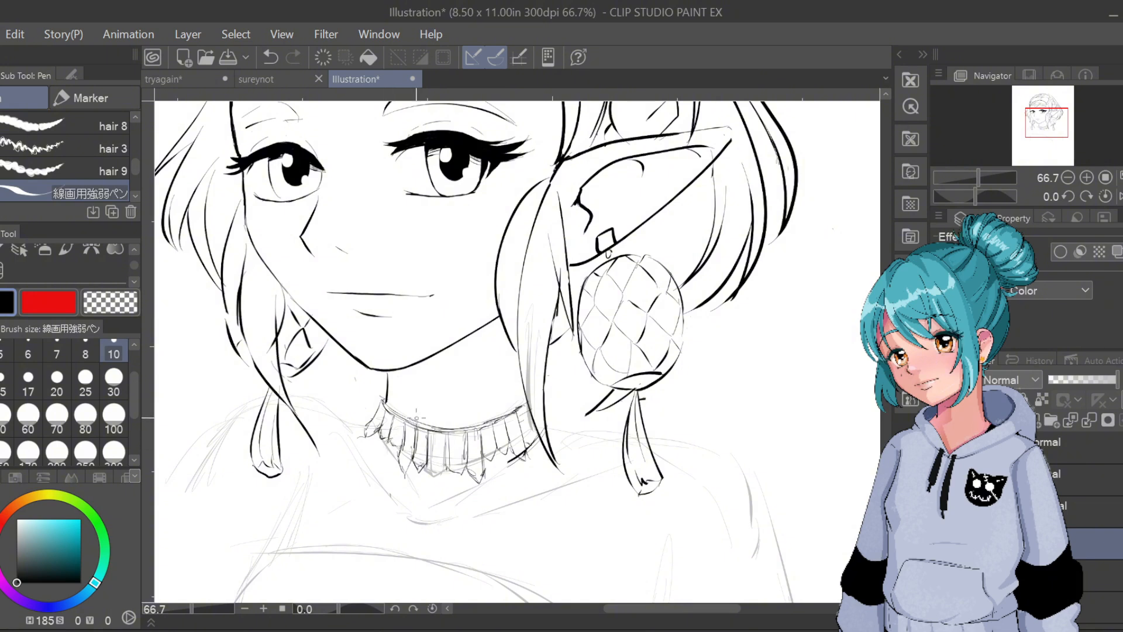
# Sketch a V-shaped necklace with a diamond-shaped pendant hanging below the choker
pyautogui.scroll(-2, 416, 418)
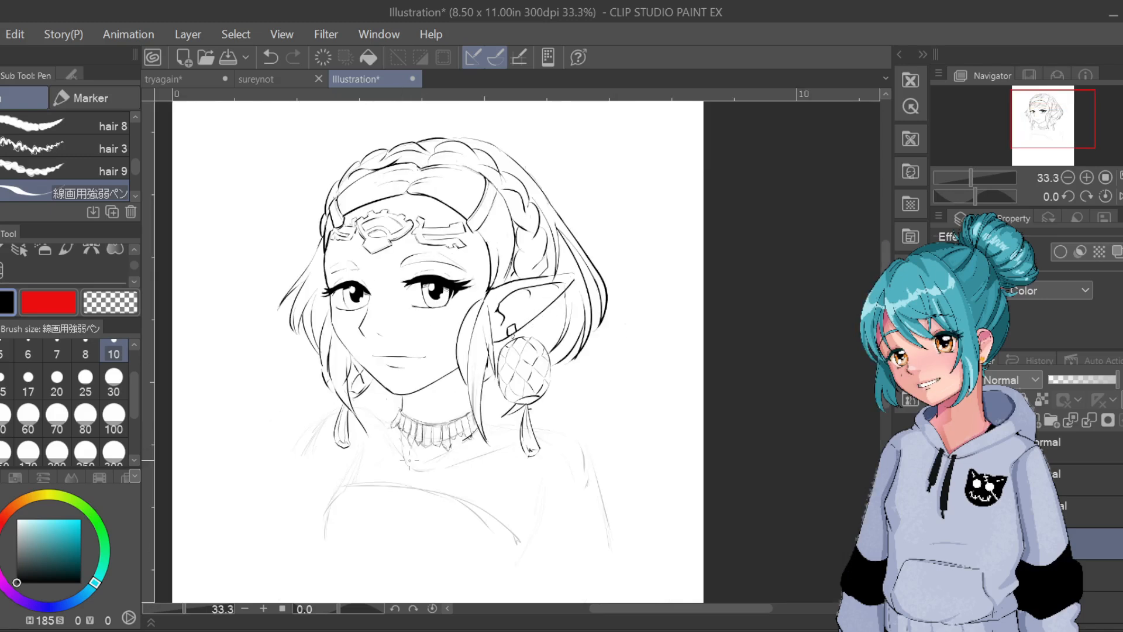
pyautogui.moveTo(450, 446); pyautogui.dragTo(420, 478)
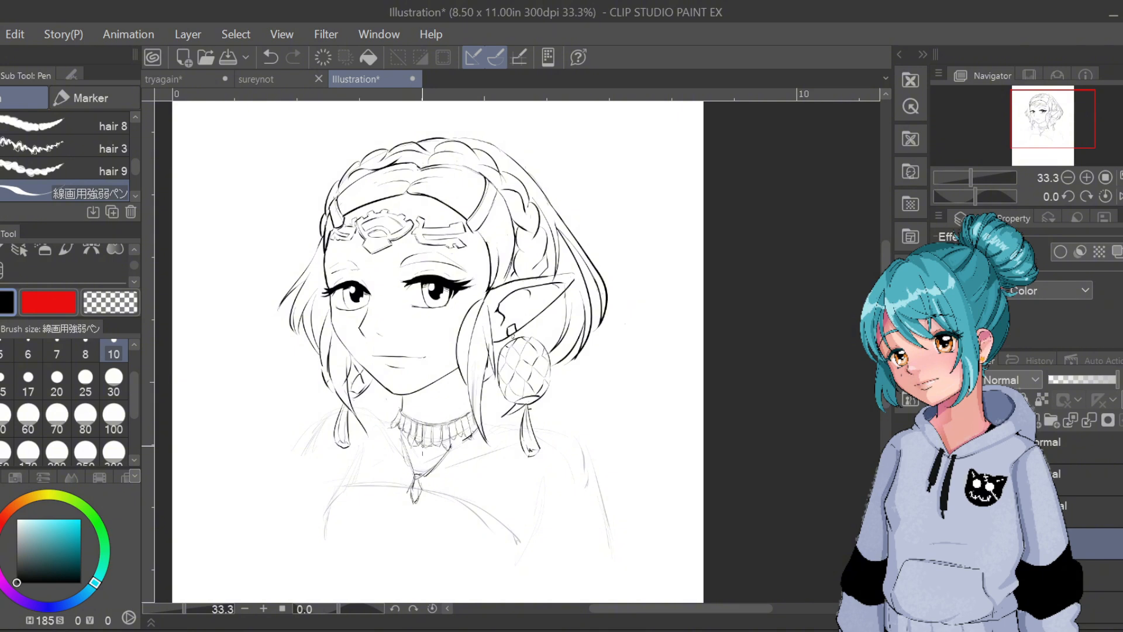
# Sketch new shoulder lines on both sides of the neck and the upper-arm line below the earring, redoing the last stroke
pyautogui.moveTo(364, 433)
pyautogui.mouseDown()
pyautogui.moveTo(398, 427)
pyautogui.moveTo(388, 429)
pyautogui.mouseUp()
pyautogui.moveTo(351, 419); pyautogui.dragTo(302, 448)
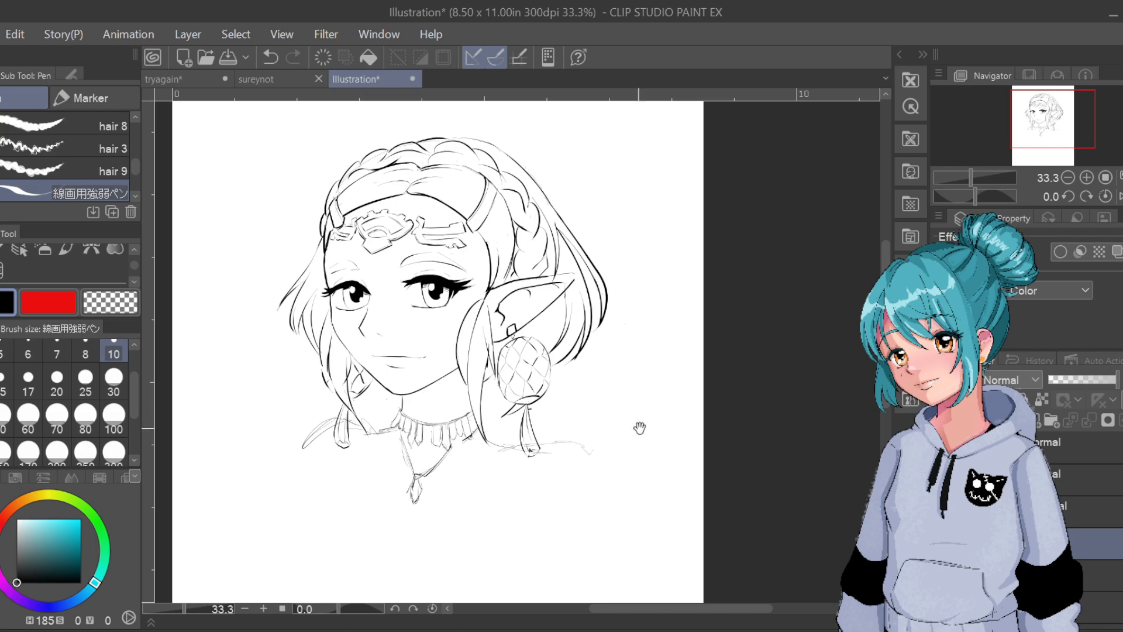
pyautogui.moveTo(639, 426); pyautogui.dragTo(620, 336)
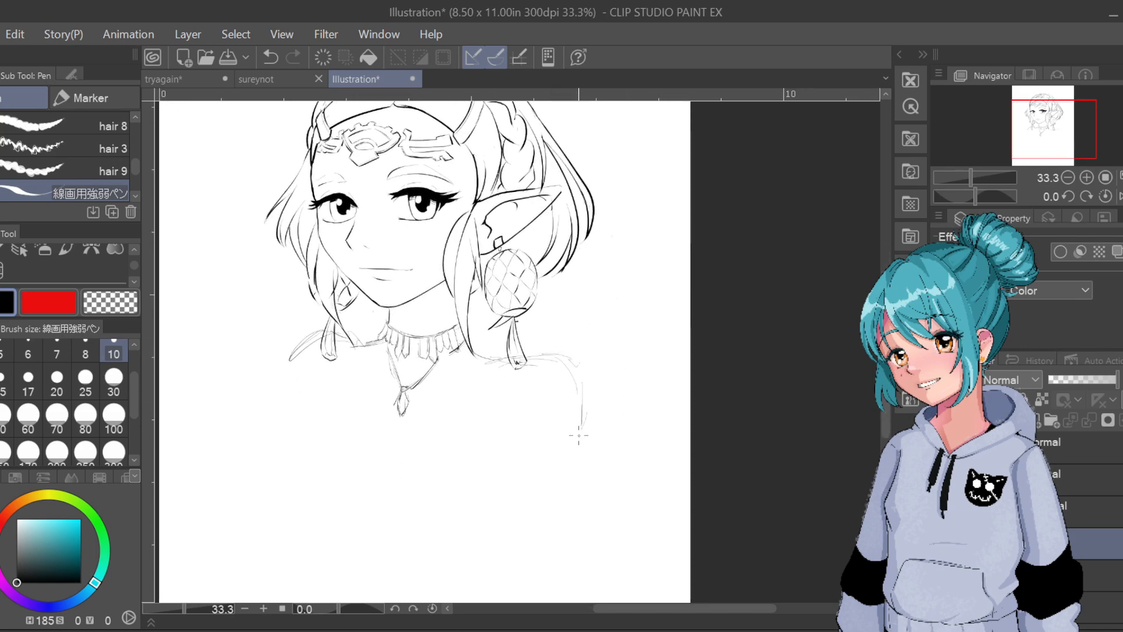
pyautogui.hotkey('ctrl', 'z')
pyautogui.moveTo(528, 355); pyautogui.dragTo(564, 354)
# Sketch the bust outline below the pendant, with its sides, rounded lower edge and curved neckline strokes across the chest
pyautogui.moveTo(336, 389)
pyautogui.mouseDown()
pyautogui.moveTo(315, 454)
pyautogui.moveTo(321, 438)
pyautogui.mouseUp()
pyautogui.moveTo(439, 512)
pyautogui.mouseDown()
pyautogui.moveTo(389, 500)
pyautogui.moveTo(494, 508)
pyautogui.moveTo(519, 433)
pyautogui.mouseUp()
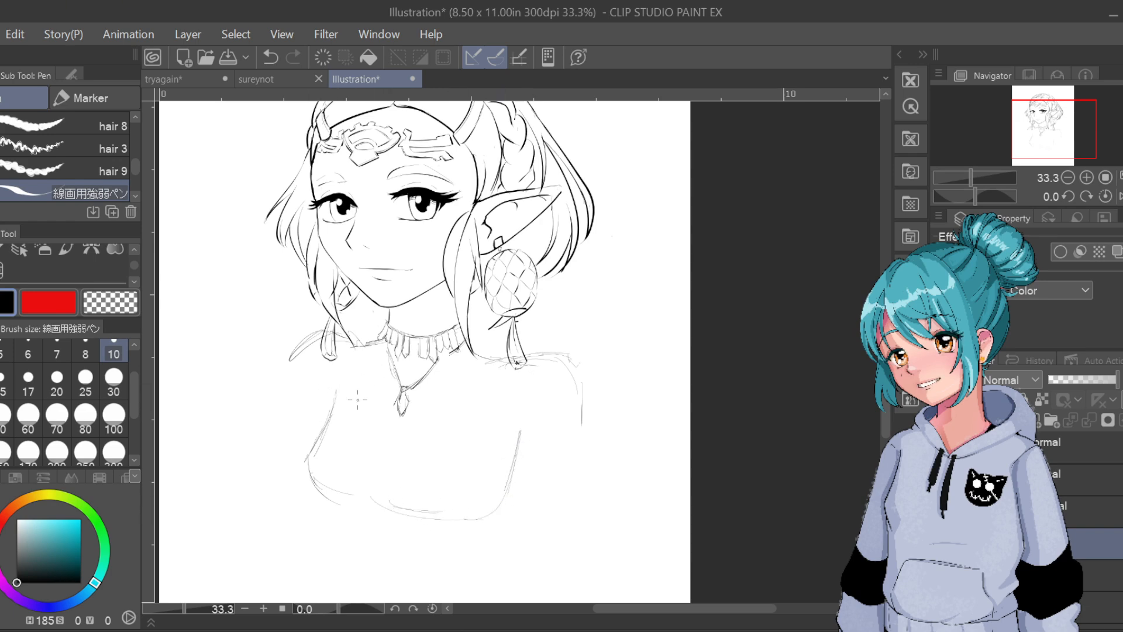
pyautogui.moveTo(333, 388); pyautogui.dragTo(437, 391)
pyautogui.moveTo(321, 433)
pyautogui.mouseDown()
pyautogui.moveTo(429, 427)
pyautogui.moveTo(530, 462)
pyautogui.mouseUp()
pyautogui.moveTo(323, 413); pyautogui.dragTo(475, 446)
pyautogui.moveTo(366, 428); pyautogui.dragTo(444, 444)
pyautogui.moveTo(332, 388)
pyautogui.mouseDown()
pyautogui.moveTo(302, 475)
pyautogui.moveTo(393, 518)
pyautogui.moveTo(497, 517)
pyautogui.mouseUp()
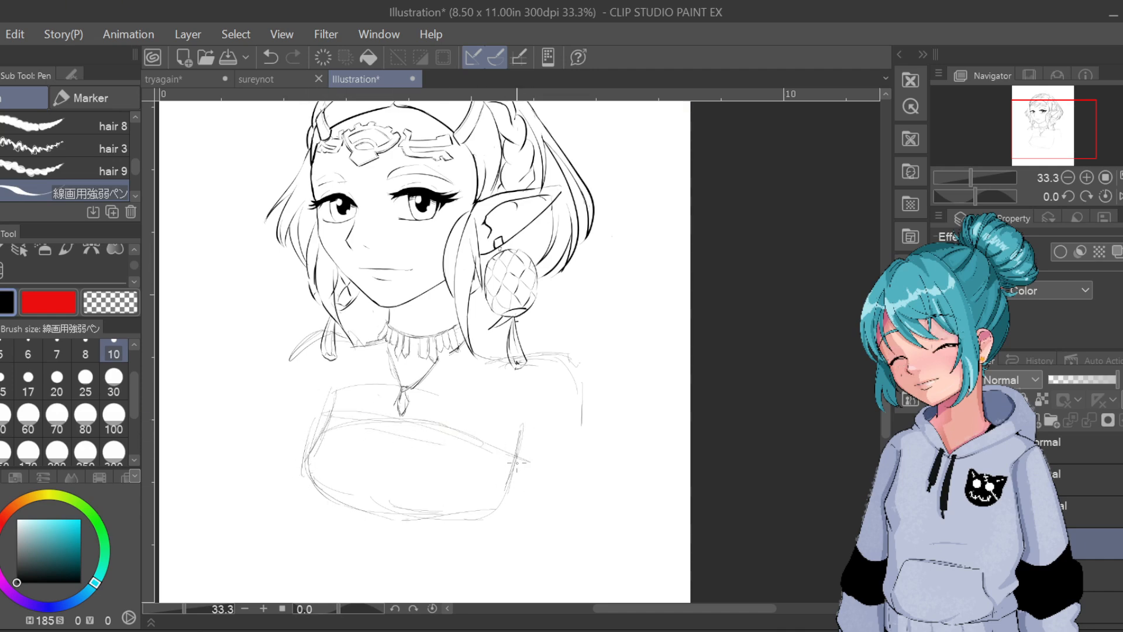
# Touch up the sketched shoulder lines at their outer ends with another light stroke
pyautogui.moveTo(302, 353); pyautogui.dragTo(289, 372)
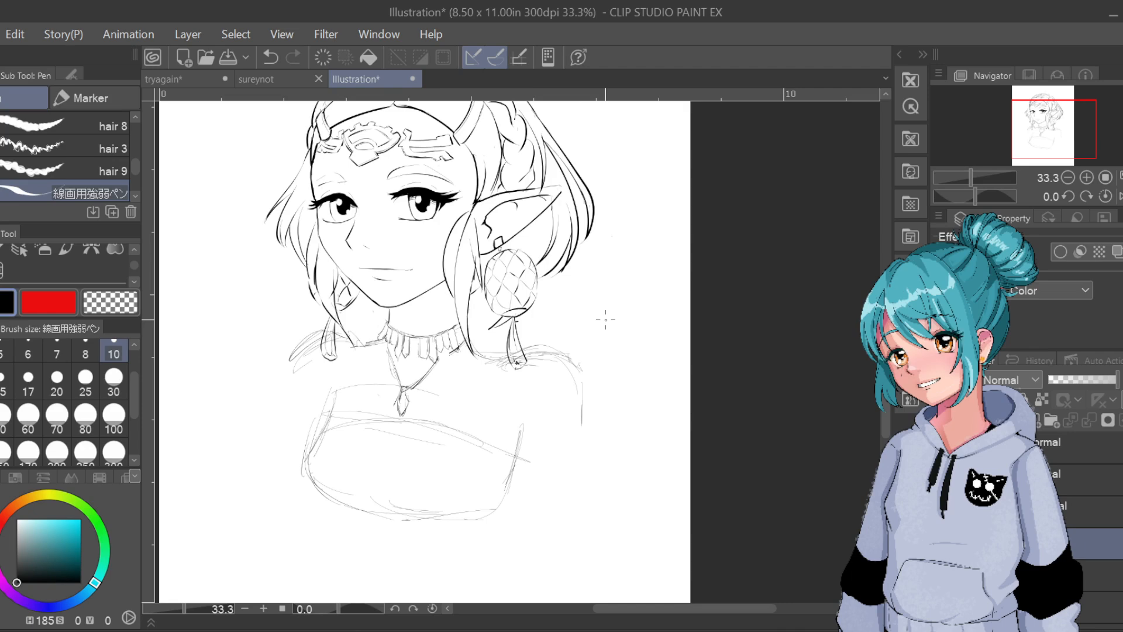
pyautogui.scroll(-1, 605, 319)
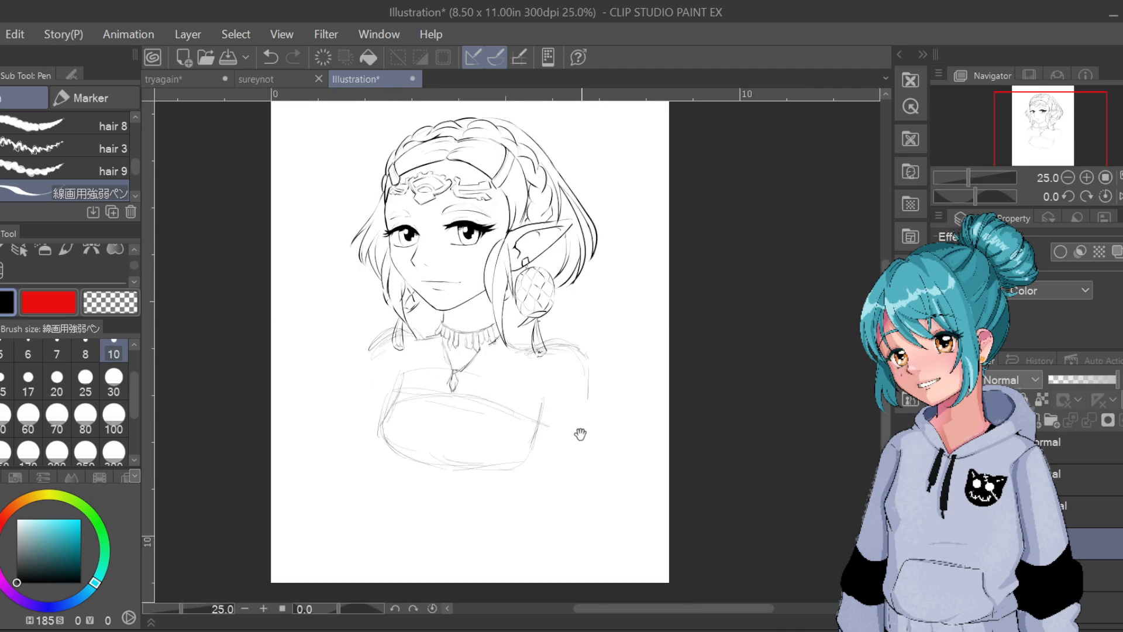
pyautogui.moveTo(596, 375); pyautogui.dragTo(549, 426)
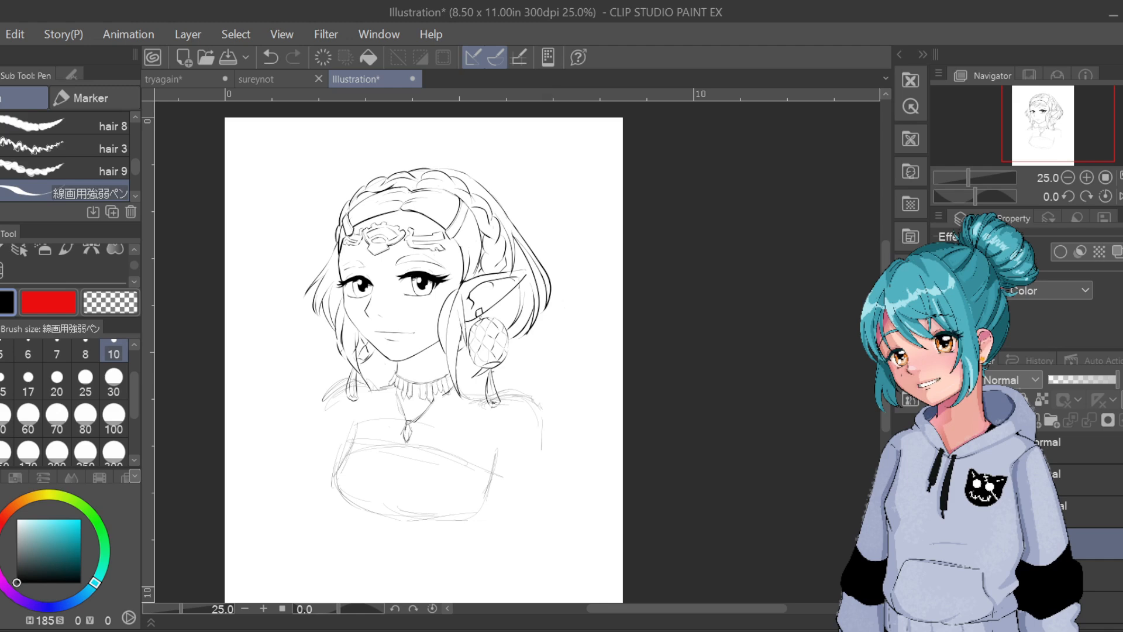
# Fade the neckline and bust sketch by lowering its layer's opacity, and make the layer above it active for inking
pyautogui.click(941, 543)
pyautogui.click(942, 543)
pyautogui.hotkey('ctrl', '+')
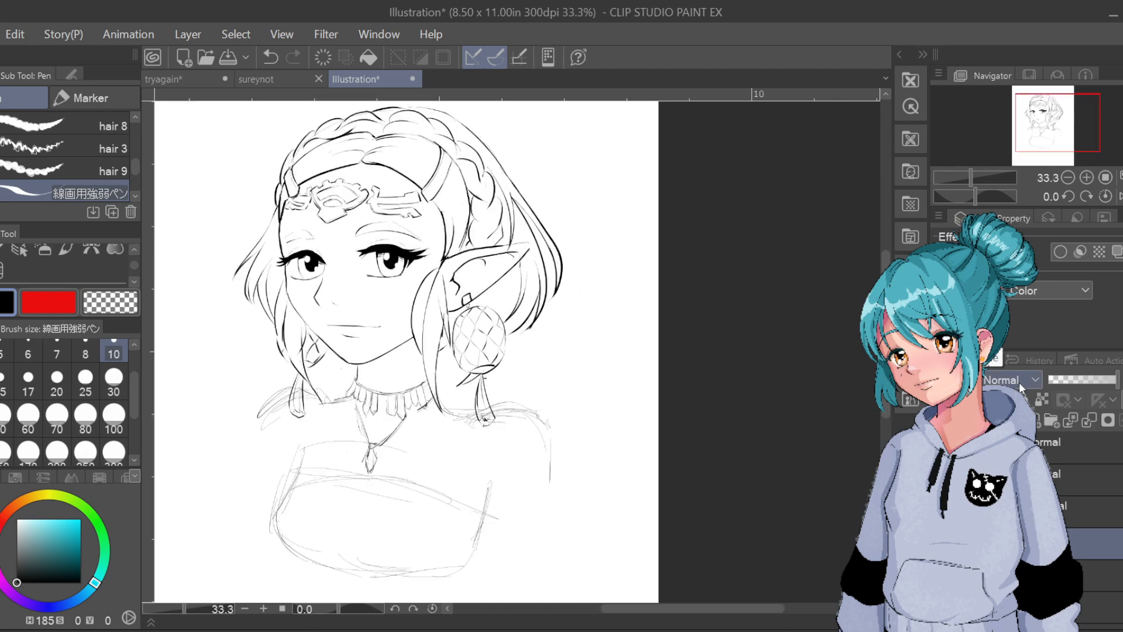
pyautogui.hotkey('ctrl', '+')
pyautogui.moveTo(458, 456); pyautogui.dragTo(483, 394)
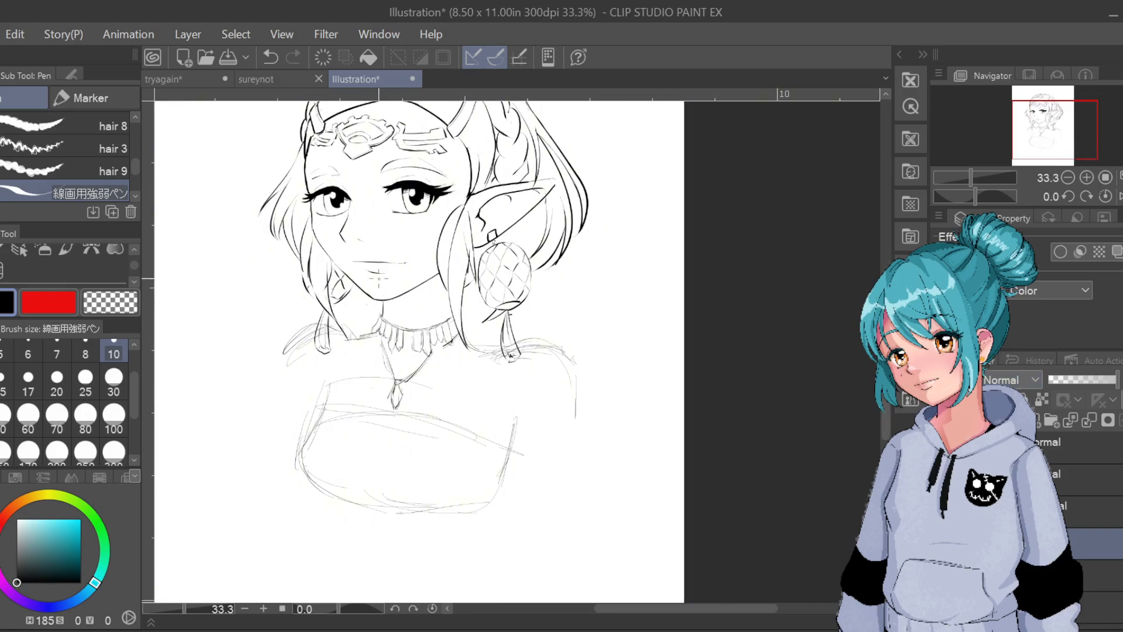
pyautogui.click(1098, 575)
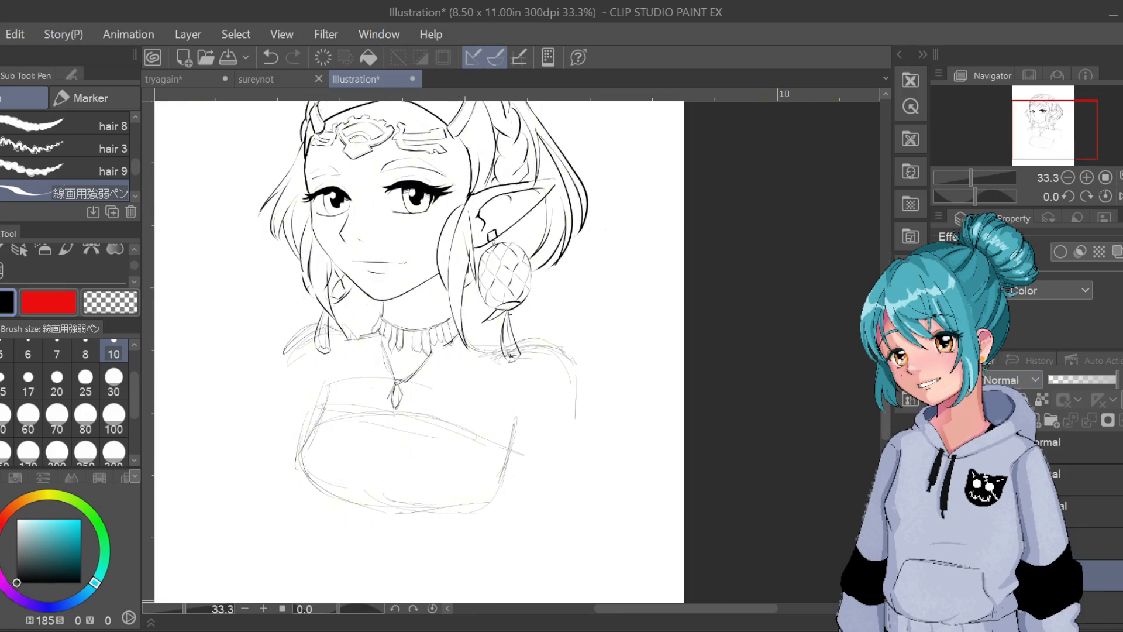
pyautogui.click(1078, 380)
pyautogui.click(1097, 542)
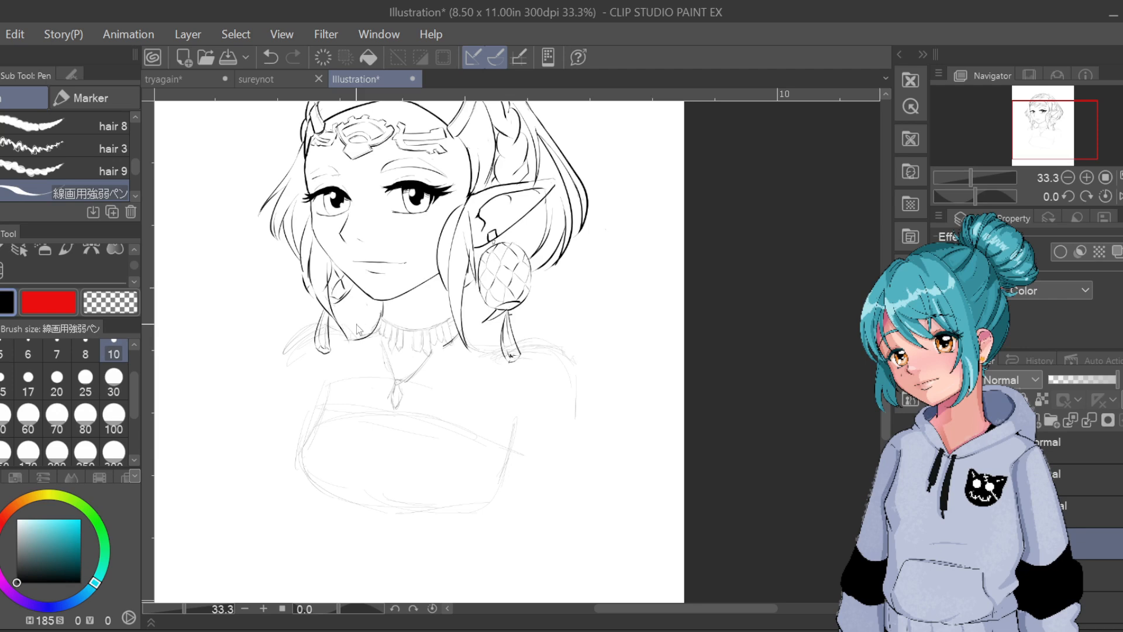
# Ink both shoulder contours and the collarbone lines running toward the pendant, redoing unsatisfactory strokes
pyautogui.hotkey('ctrl', 'z')
pyautogui.moveTo(395, 384); pyautogui.dragTo(503, 355)
pyautogui.hotkey('ctrl', 'z')
pyautogui.moveTo(362, 347); pyautogui.dragTo(385, 370)
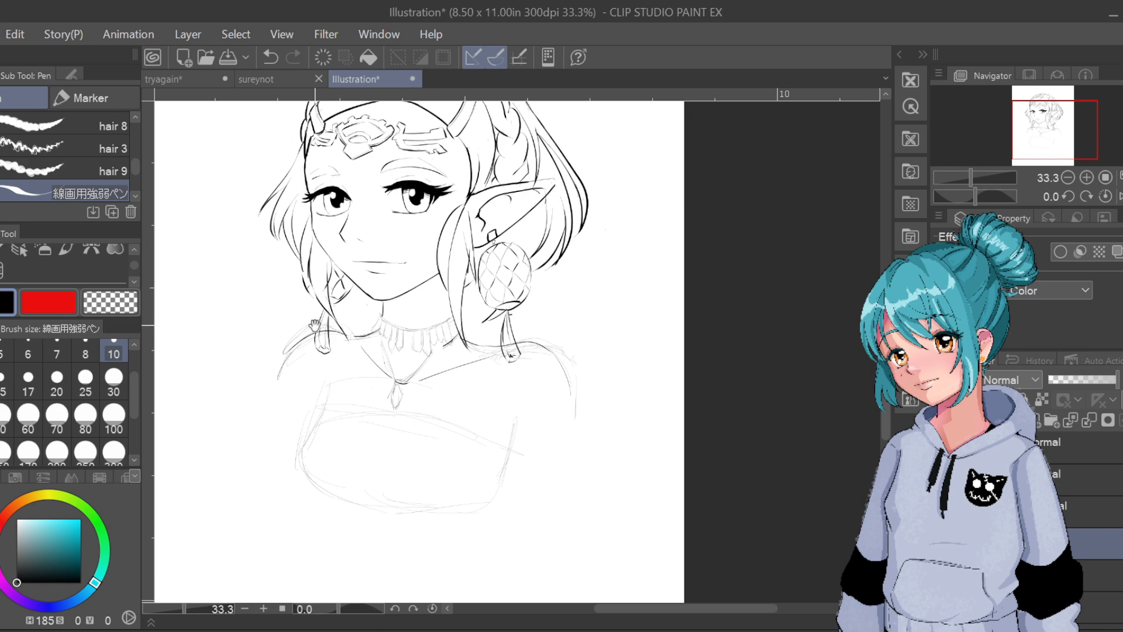
# Ink the outlines of the two long central beads of the choker, redrawing their sides until they follow the sketch
pyautogui.moveTo(483, 362); pyautogui.dragTo(463, 394)
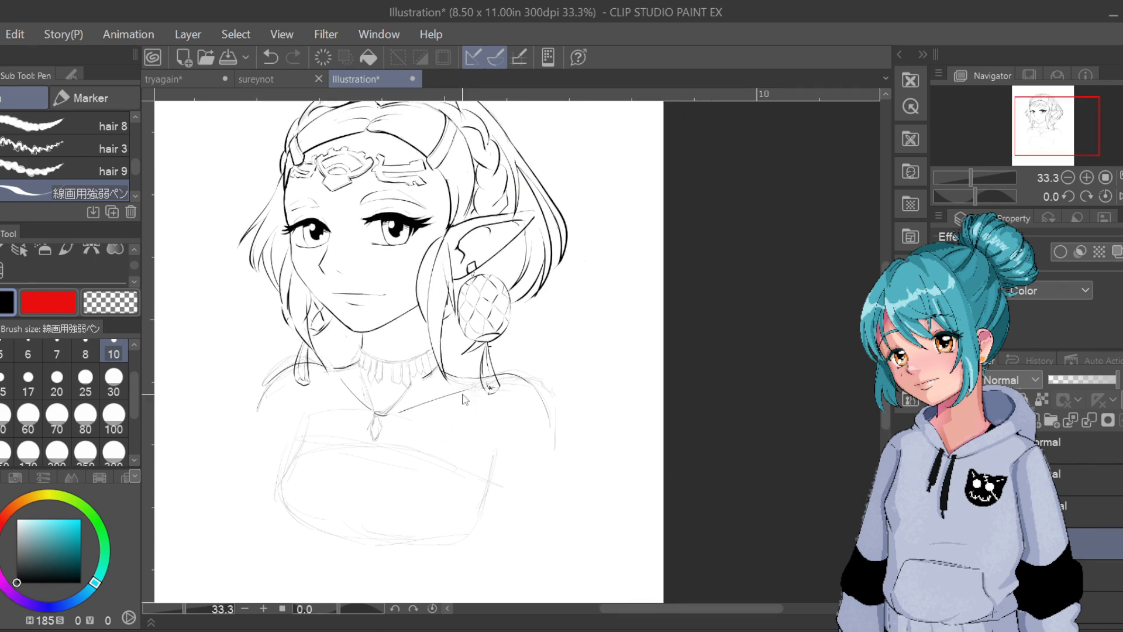
pyautogui.scroll(2, 462, 398)
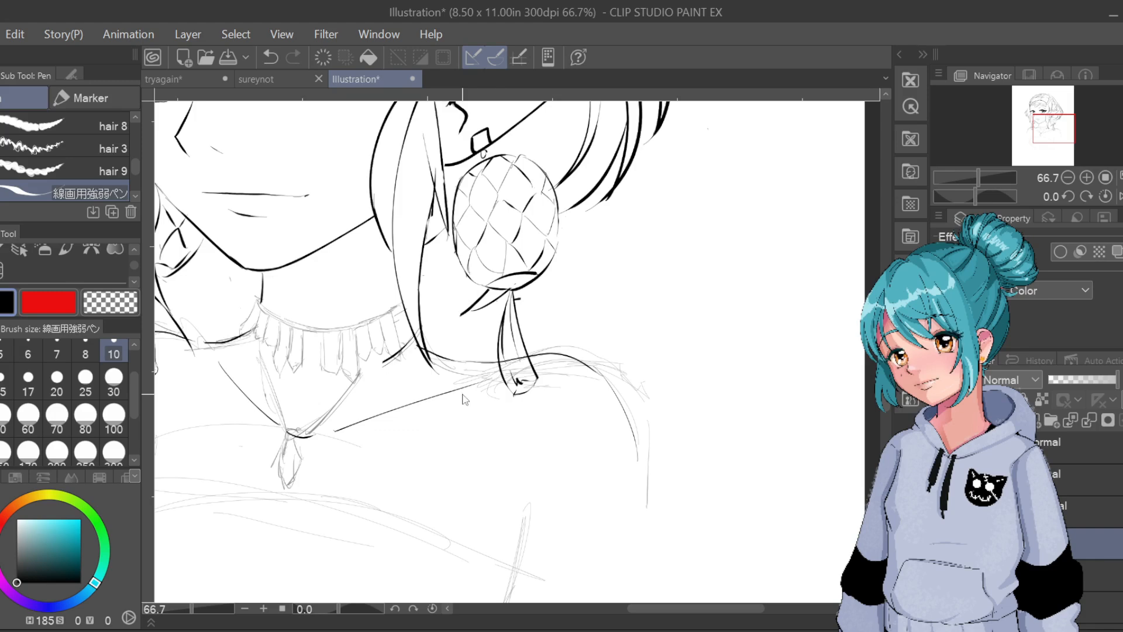
pyautogui.scroll(2, 463, 399)
pyautogui.moveTo(408, 474); pyautogui.dragTo(476, 519)
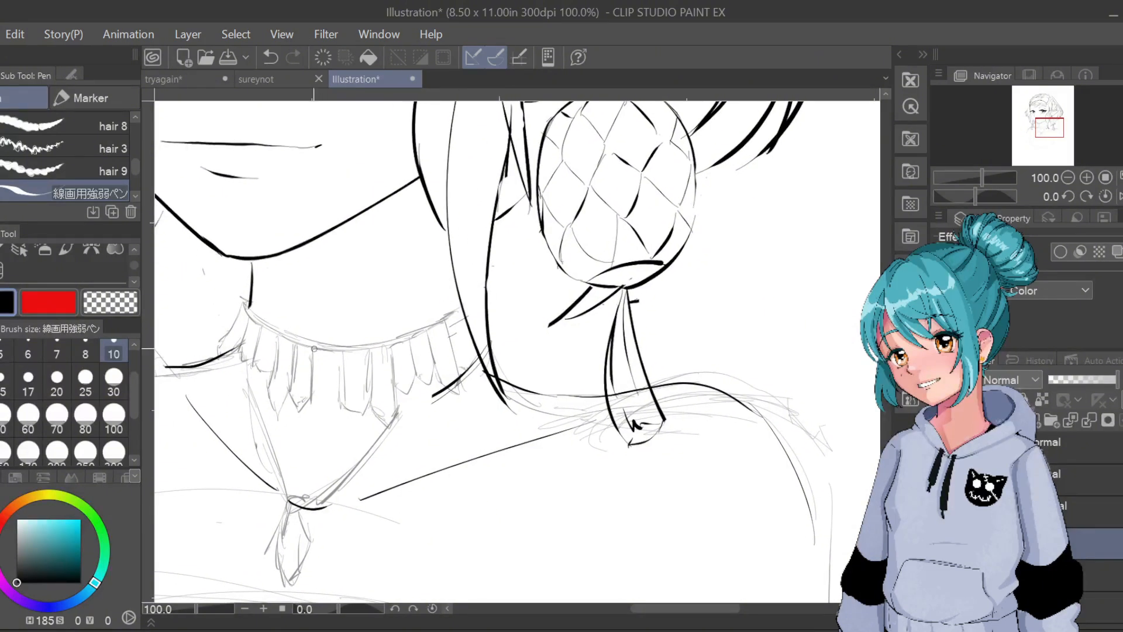
pyautogui.moveTo(315, 348); pyautogui.dragTo(313, 406)
pyautogui.hotkey('ctrl', 'z')
pyautogui.moveTo(314, 348); pyautogui.dragTo(313, 405)
pyautogui.hotkey('ctrl', 'z')
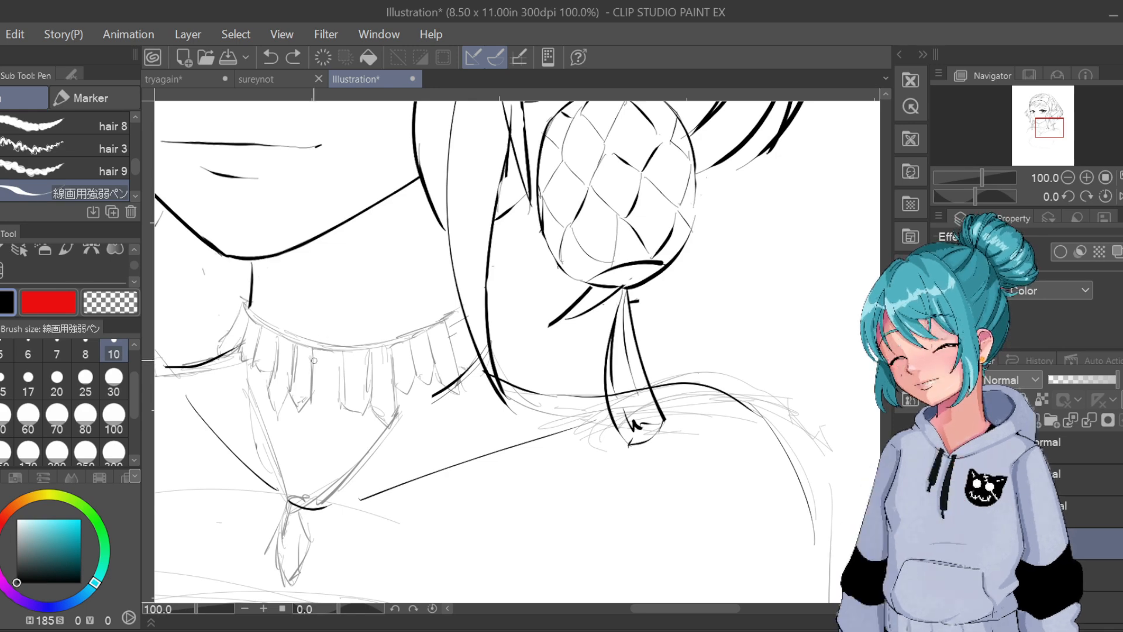
pyautogui.moveTo(313, 348); pyautogui.dragTo(315, 415)
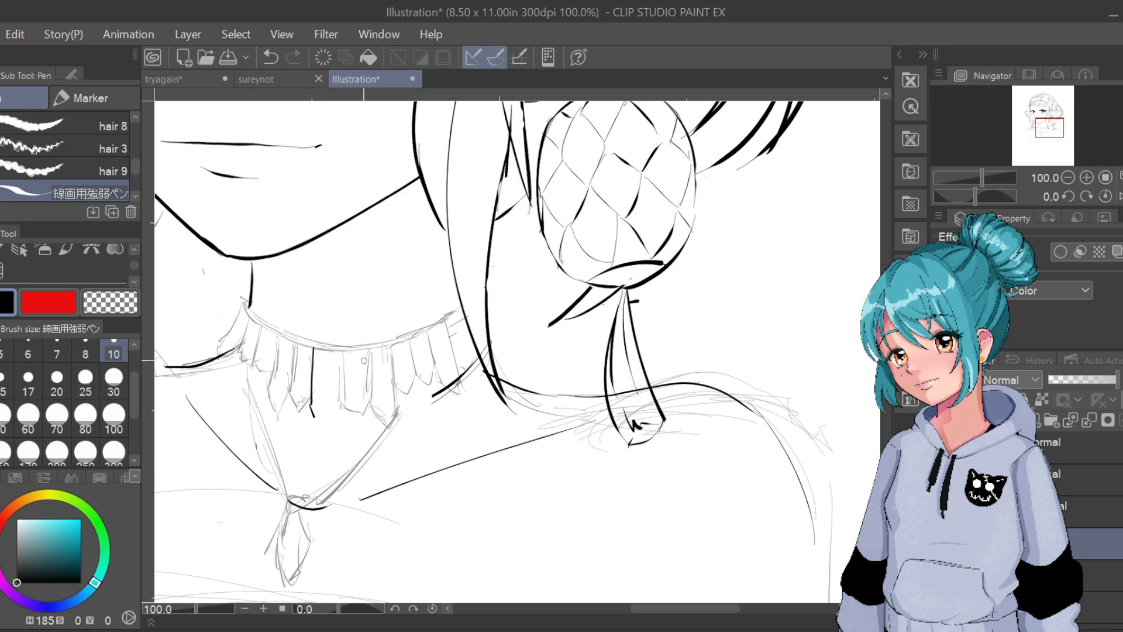
pyautogui.hotkey('ctrl', 'z')
pyautogui.moveTo(316, 348)
pyautogui.mouseDown()
pyautogui.moveTo(312, 407)
pyautogui.moveTo(326, 422)
pyautogui.moveTo(338, 412)
pyautogui.mouseUp()
pyautogui.hotkey('ctrl', 'z')
pyautogui.moveTo(340, 413); pyautogui.dragTo(342, 356)
pyautogui.hotkey('ctrl', 'z')
pyautogui.hotkey('ctrl', 'y')
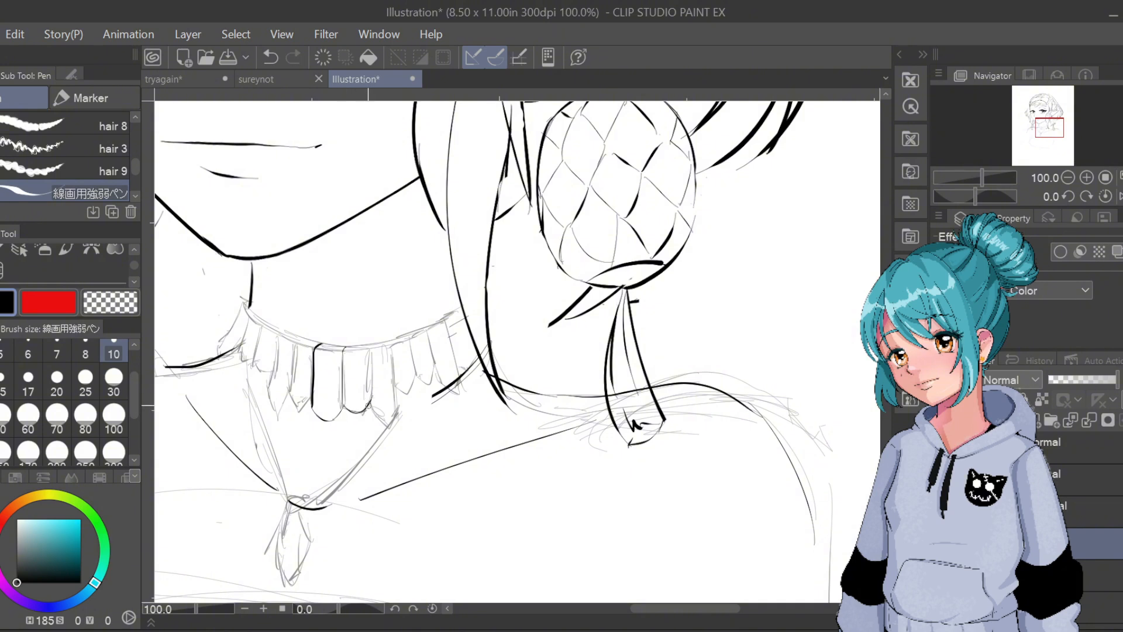
# Redraw the outer side of the second central bead up to the choker's edge
pyautogui.moveTo(369, 352)
pyautogui.mouseDown()
pyautogui.moveTo(373, 397)
pyautogui.moveTo(371, 349)
pyautogui.mouseUp()
pyautogui.hotkey('ctrl', 'z')
pyautogui.hotkey('ctrl', 'z')
pyautogui.moveTo(372, 401); pyautogui.dragTo(372, 345)
# Ink a small ring with a diamond-shaped drop hanging below the first central bead
pyautogui.moveTo(321, 424); pyautogui.dragTo(331, 427)
pyautogui.hotkey('ctrl', 'z')
pyautogui.hotkey('ctrl', 'z')
pyautogui.moveTo(321, 429); pyautogui.dragTo(325, 466)
pyautogui.hotkey('ctrl', 'z')
pyautogui.moveTo(330, 428); pyautogui.dragTo(331, 467)
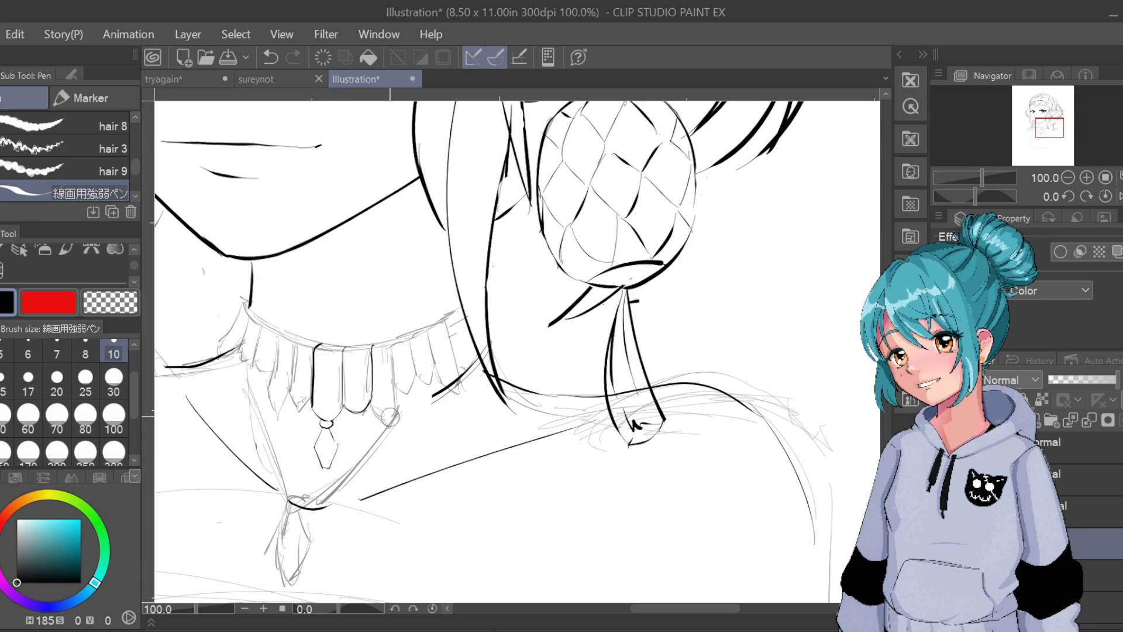
# Ink the pointed bead beside the central pair, including its sides, angled tip and top edge
pyautogui.scroll(-2, 391, 420)
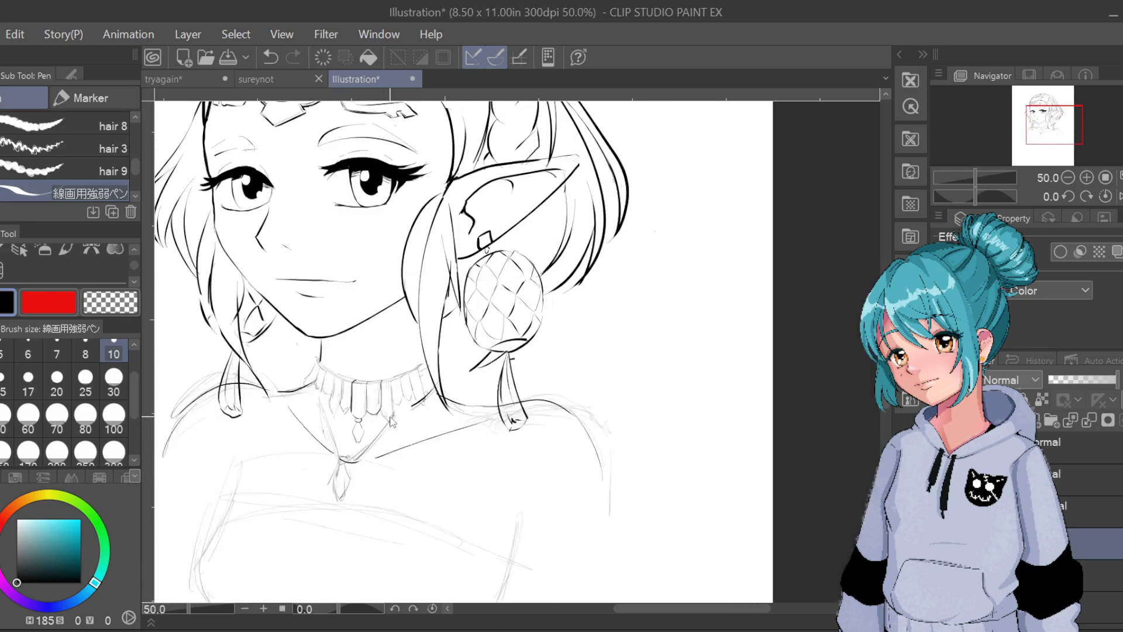
pyautogui.scroll(-1, 391, 420)
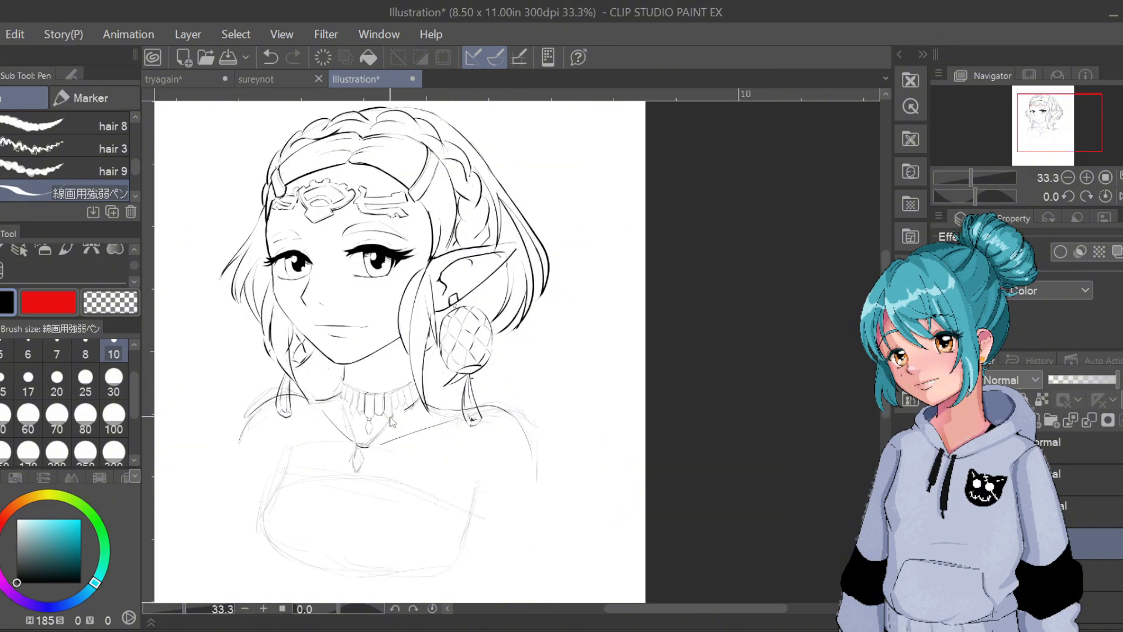
pyautogui.scroll(4, 391, 420)
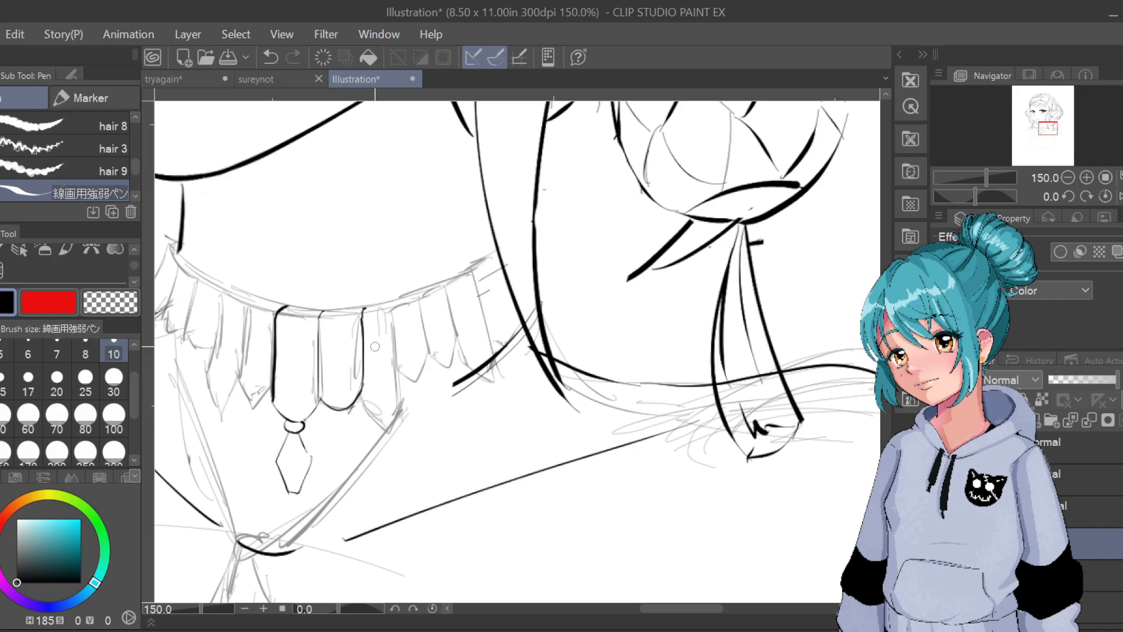
pyautogui.moveTo(360, 400); pyautogui.dragTo(383, 428)
pyautogui.hotkey('ctrl', 'z')
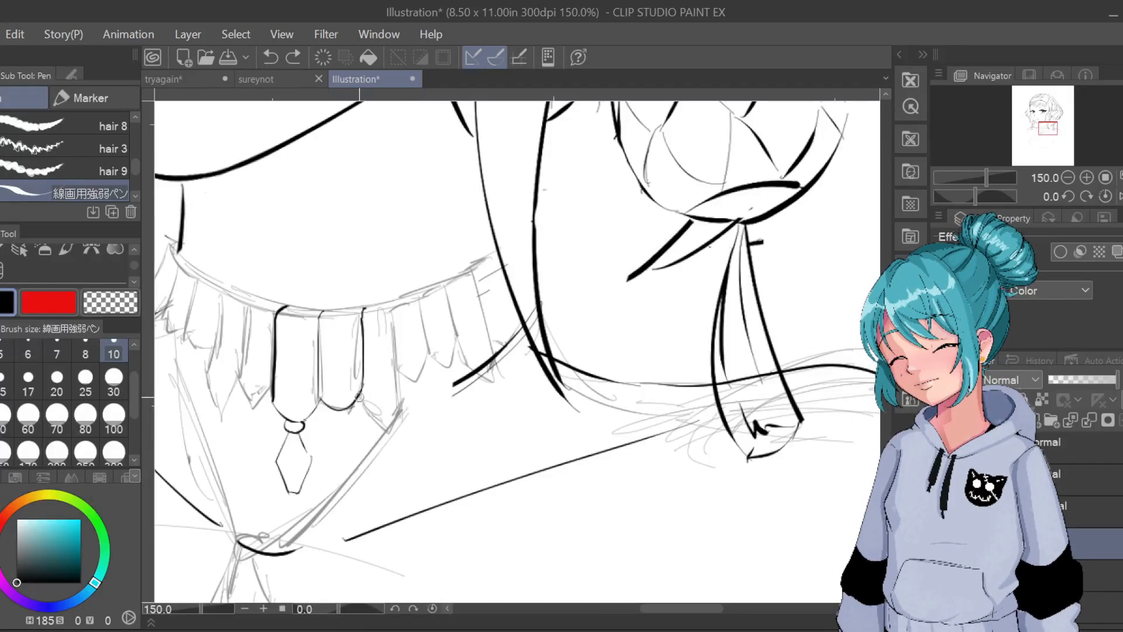
pyautogui.moveTo(362, 406)
pyautogui.mouseDown()
pyautogui.moveTo(388, 430)
pyautogui.moveTo(402, 409)
pyautogui.mouseUp()
pyautogui.moveTo(392, 310); pyautogui.dragTo(400, 384)
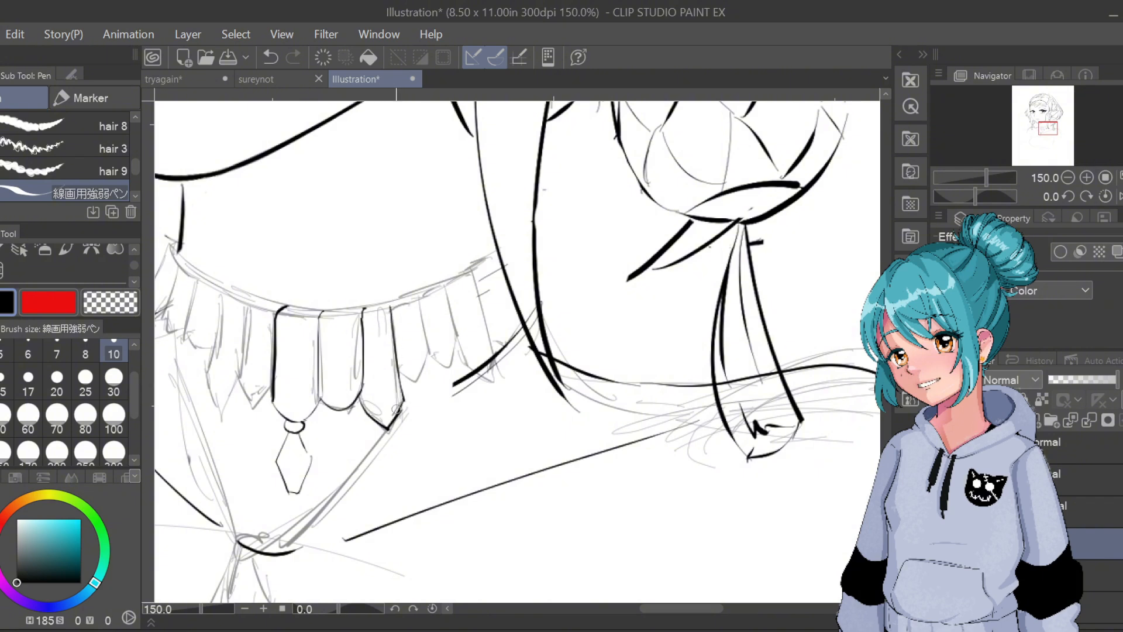
pyautogui.moveTo(370, 408); pyautogui.dragTo(382, 418)
pyautogui.hotkey('ctrl', 'z')
pyautogui.moveTo(362, 316); pyautogui.dragTo(390, 307)
# Ink the shorter rounded bead beside the pointed one, redoing its side and lower edge
pyautogui.moveTo(384, 303)
pyautogui.mouseDown()
pyautogui.moveTo(411, 298)
pyautogui.moveTo(425, 343)
pyautogui.moveTo(419, 378)
pyautogui.moveTo(429, 368)
pyautogui.moveTo(421, 383)
pyautogui.moveTo(426, 368)
pyautogui.mouseUp()
pyautogui.hotkey('ctrl', 'z')
pyautogui.hotkey('ctrl', 'z')
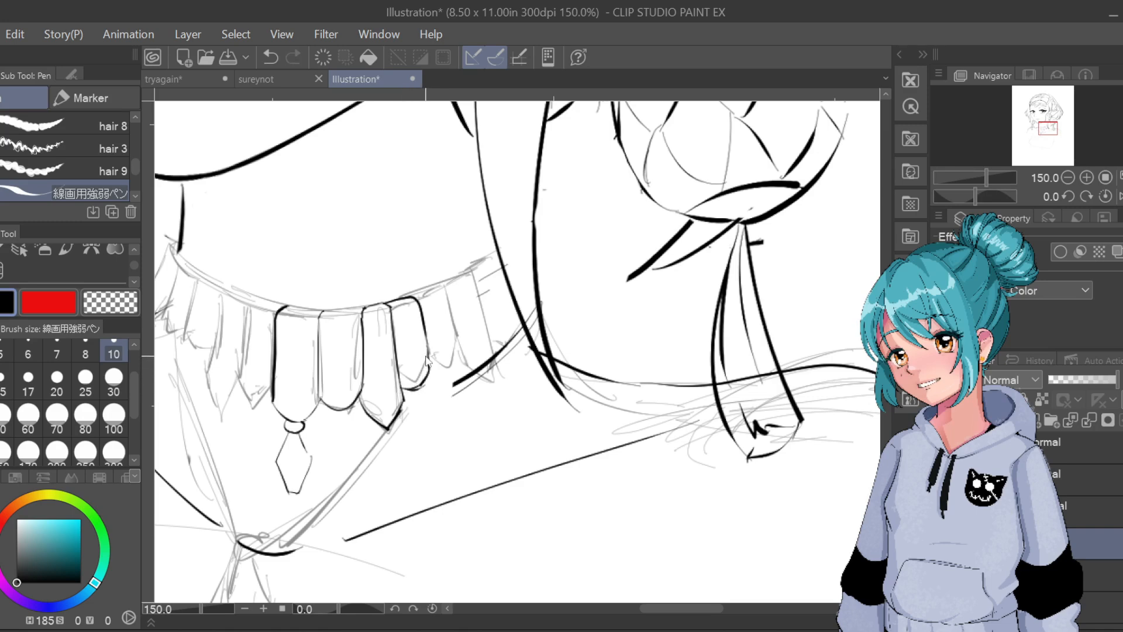
pyautogui.hotkey('ctrl', 'z')
pyautogui.hotkey('ctrl', 'z')
pyautogui.moveTo(402, 388); pyautogui.dragTo(429, 367)
pyautogui.hotkey('ctrl', 'z')
# Ink the next narrow bead toward the large earring, redrawing its curved top and rounded bottom
pyautogui.moveTo(411, 296)
pyautogui.mouseDown()
pyautogui.moveTo(447, 285)
pyautogui.moveTo(463, 350)
pyautogui.mouseUp()
pyautogui.hotkey('ctrl', 'z')
pyautogui.hotkey('ctrl', 'z')
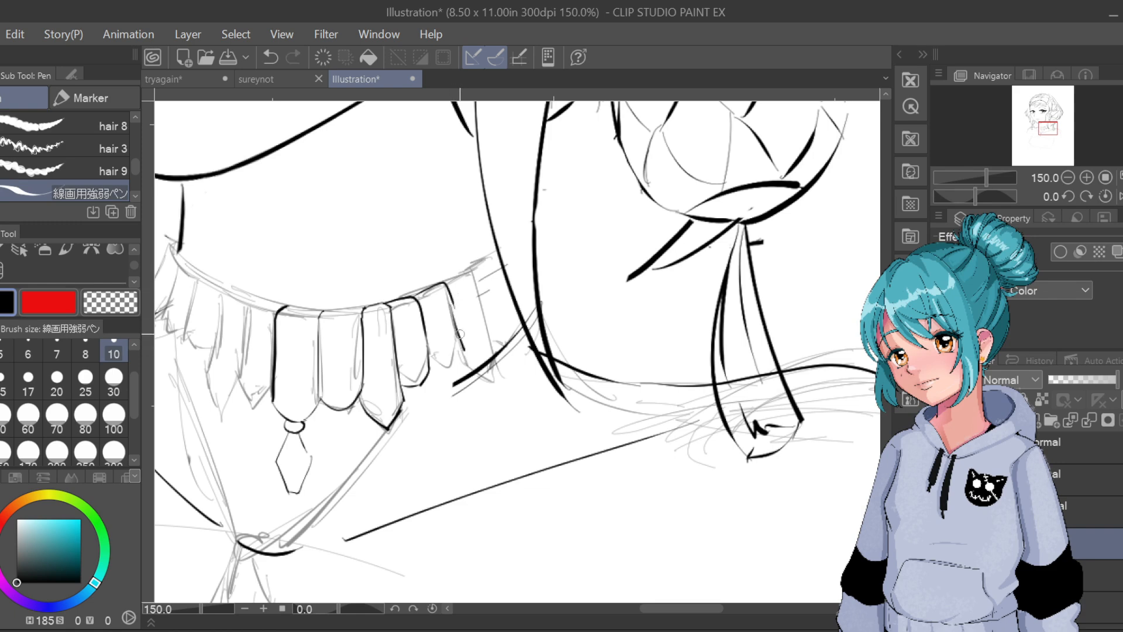
pyautogui.hotkey('ctrl', 'z')
pyautogui.hotkey('ctrl', 'z')
pyautogui.moveTo(412, 296)
pyautogui.mouseDown()
pyautogui.moveTo(442, 283)
pyautogui.moveTo(450, 296)
pyautogui.moveTo(462, 359)
pyautogui.moveTo(453, 384)
pyautogui.mouseUp()
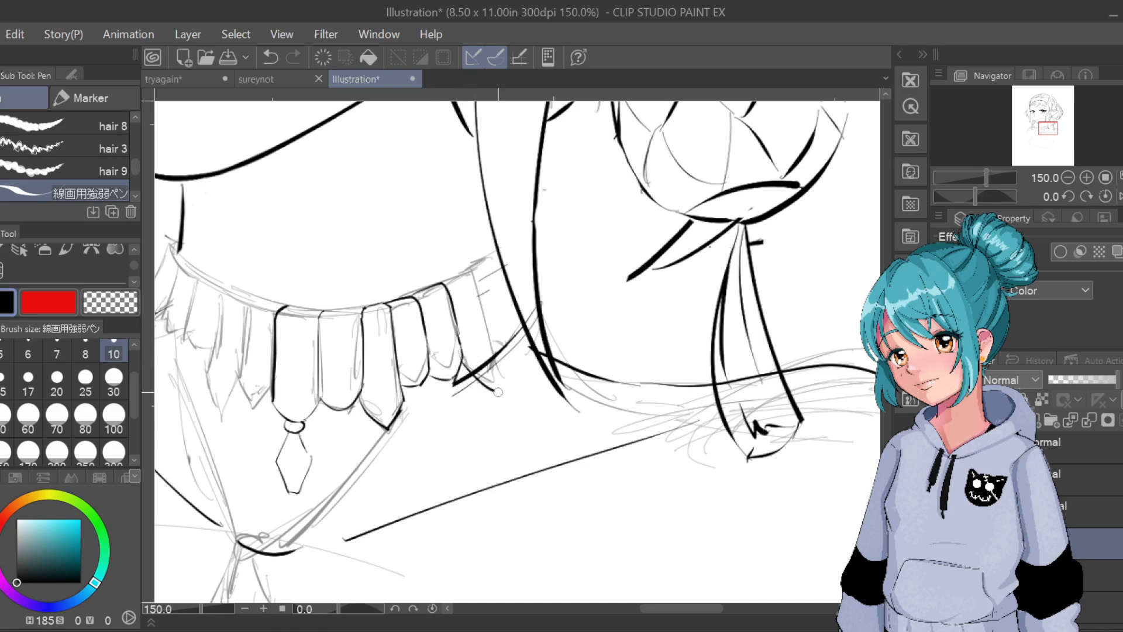
# Ink the last beads on the earring side of the choker up to the hair strand
pyautogui.hotkey('ctrl', 'z')
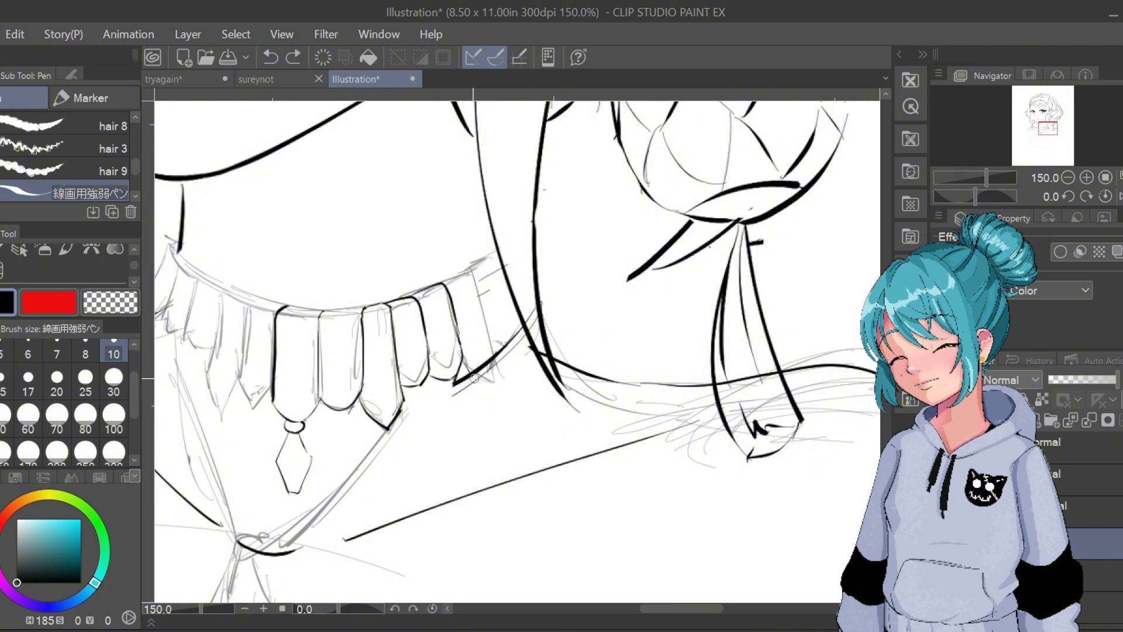
pyautogui.moveTo(474, 373)
pyautogui.mouseDown()
pyautogui.moveTo(494, 389)
pyautogui.moveTo(501, 363)
pyautogui.mouseUp()
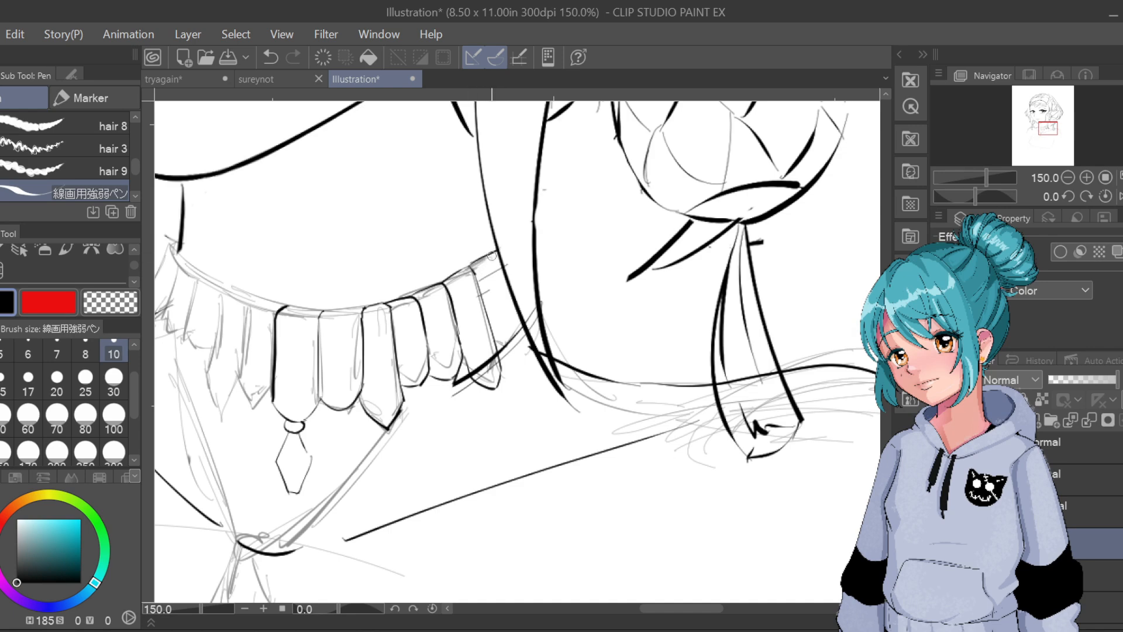
pyautogui.moveTo(496, 341); pyautogui.dragTo(517, 339)
pyautogui.scroll(-5, 521, 279)
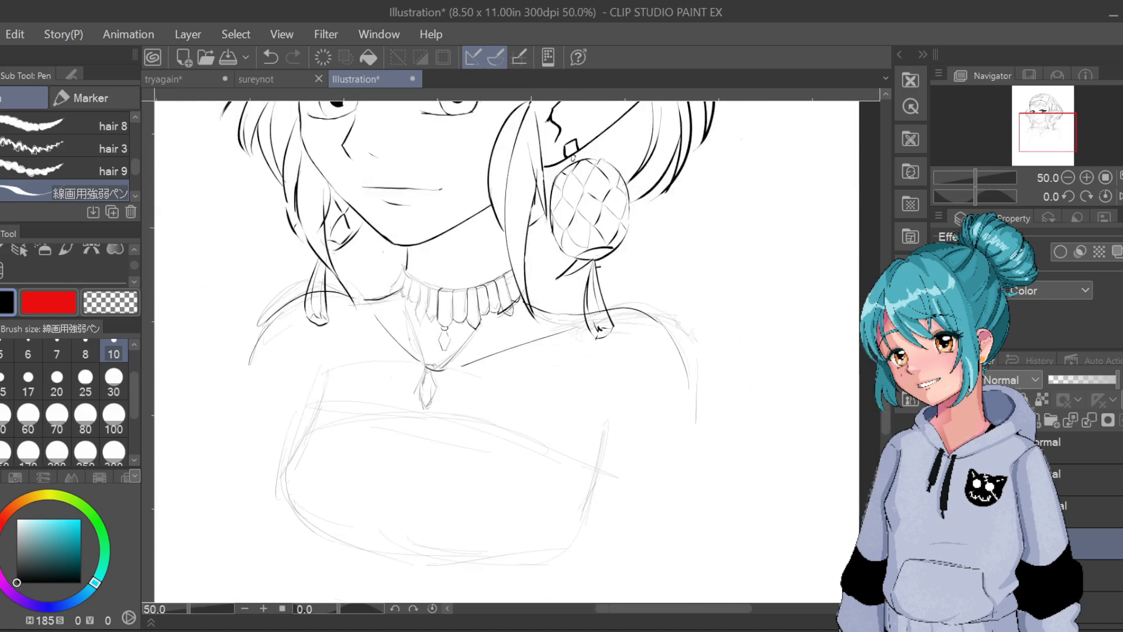
pyautogui.click(1092, 511)
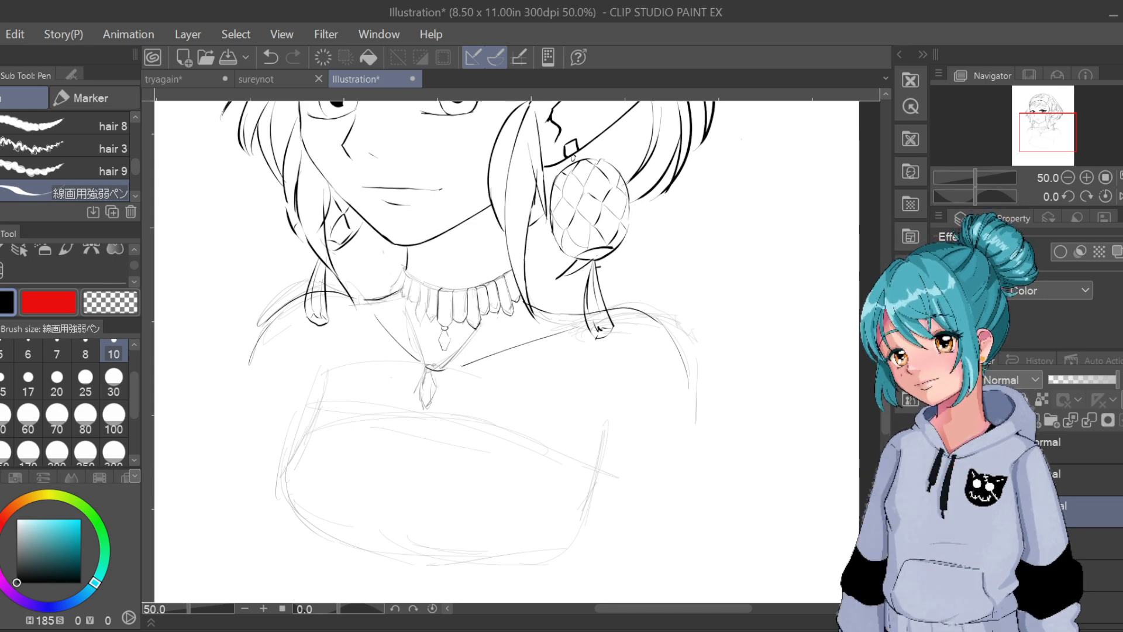
pyautogui.hotkey('ctrl', '+')
pyautogui.hotkey('ctrl', '+')
pyautogui.hotkey('ctrl', '+')
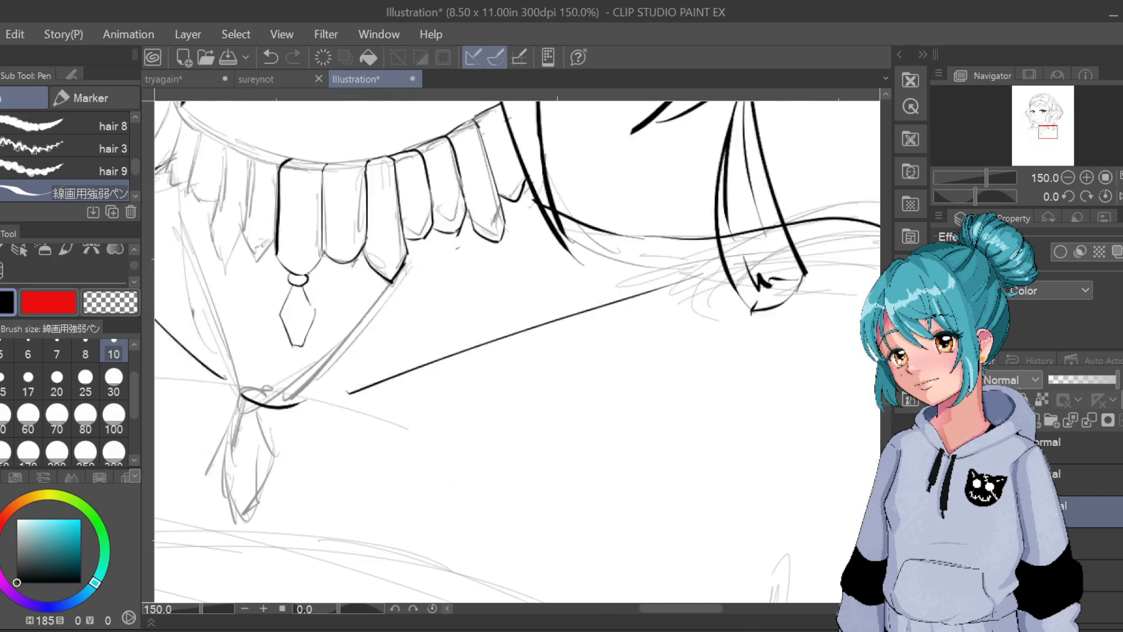
pyautogui.moveTo(444, 409); pyautogui.dragTo(643, 537)
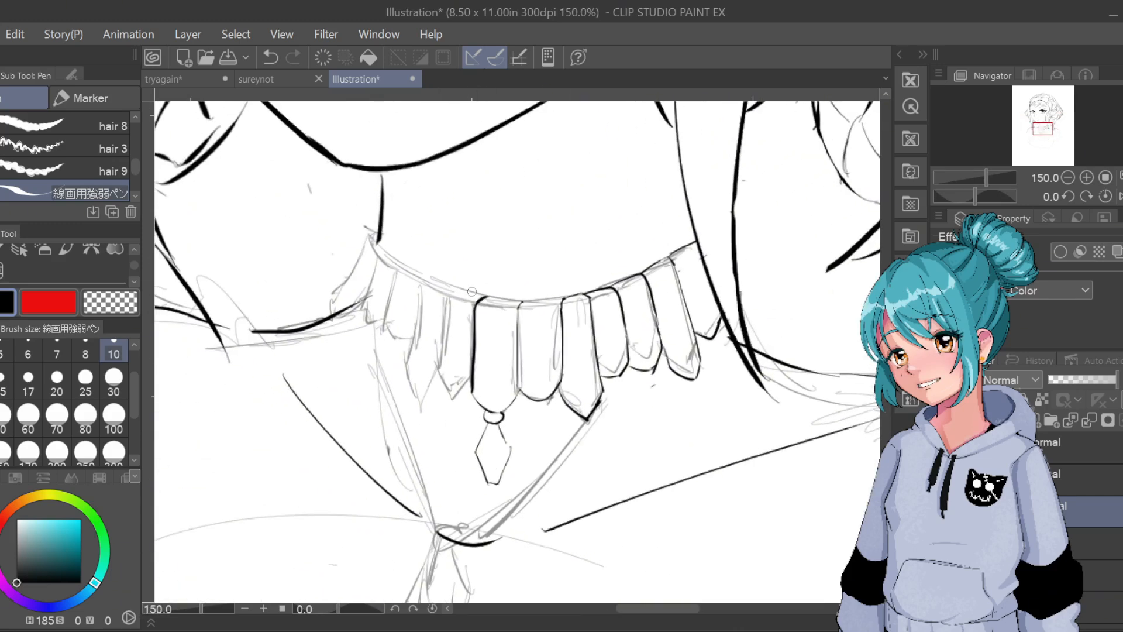
pyautogui.moveTo(448, 290); pyautogui.dragTo(440, 378)
pyautogui.hotkey('ctrl', 'z')
pyautogui.click(942, 511)
pyautogui.click(941, 511)
pyautogui.click(1089, 543)
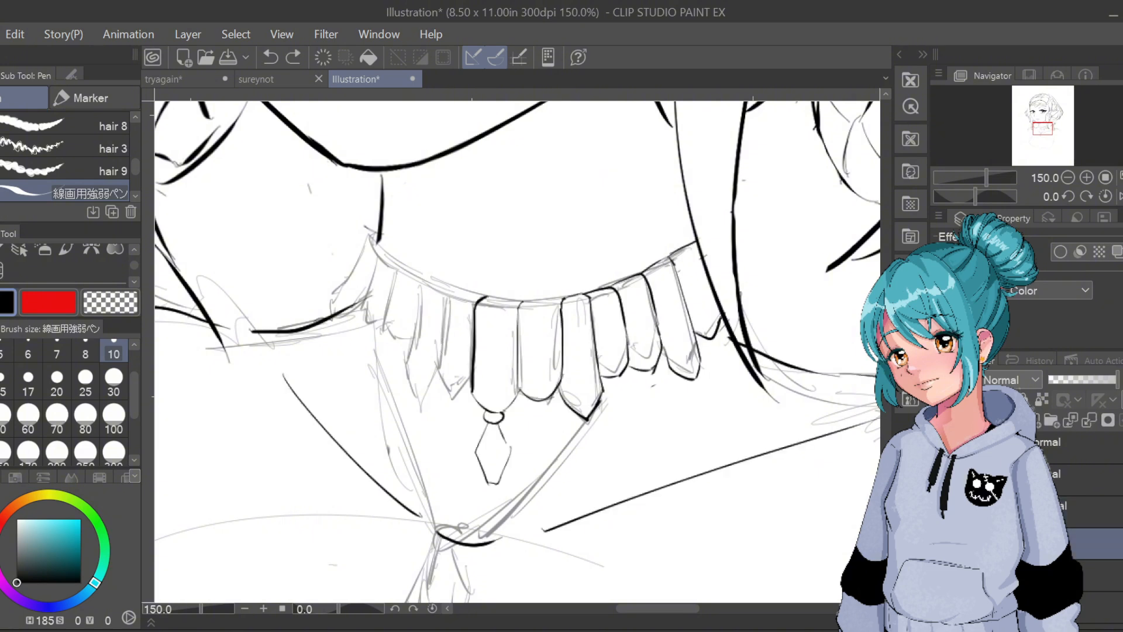
# Ink the two long beads on the other side of the central pair, with curved tops and pointed lower ends
pyautogui.moveTo(448, 291)
pyautogui.mouseDown()
pyautogui.moveTo(442, 376)
pyautogui.moveTo(454, 389)
pyautogui.moveTo(469, 383)
pyautogui.mouseUp()
pyautogui.hotkey('ctrl', 'z')
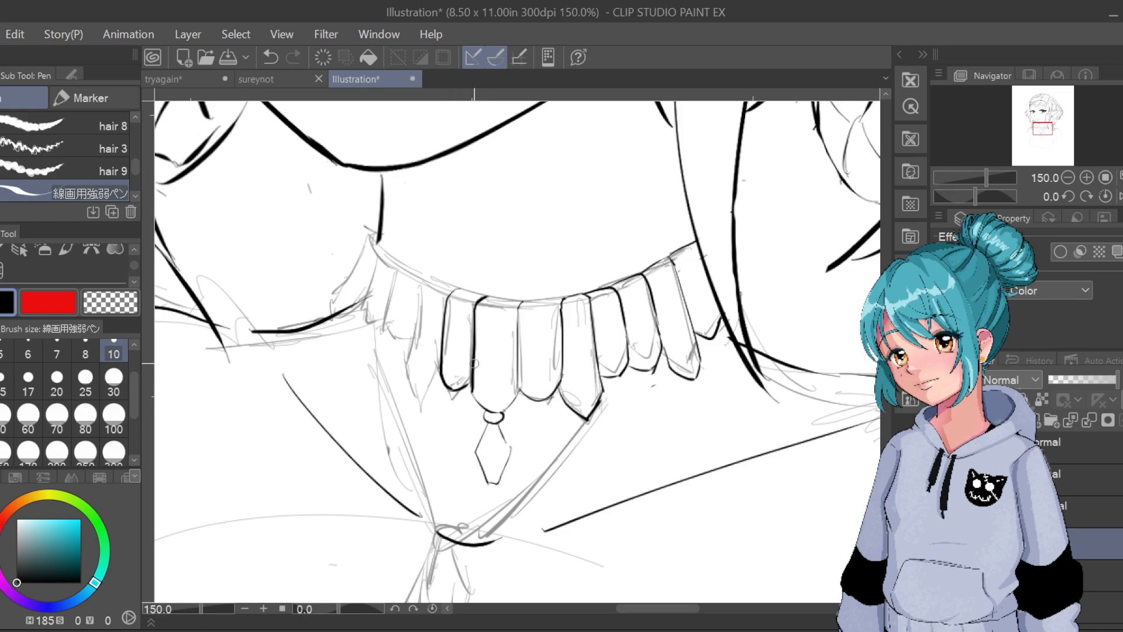
pyautogui.moveTo(433, 277)
pyautogui.mouseDown()
pyautogui.moveTo(414, 294)
pyautogui.moveTo(408, 380)
pyautogui.mouseUp()
pyautogui.hotkey('ctrl', 'z')
pyautogui.moveTo(430, 278)
pyautogui.mouseDown()
pyautogui.moveTo(416, 291)
pyautogui.moveTo(406, 373)
pyautogui.mouseUp()
pyautogui.hotkey('ctrl', 'z')
pyautogui.moveTo(427, 278)
pyautogui.mouseDown()
pyautogui.moveTo(409, 362)
pyautogui.moveTo(412, 343)
pyautogui.moveTo(422, 398)
pyautogui.moveTo(448, 368)
pyautogui.moveTo(451, 332)
pyautogui.mouseUp()
pyautogui.hotkey('ctrl', 'z')
pyautogui.moveTo(442, 386); pyautogui.dragTo(439, 377)
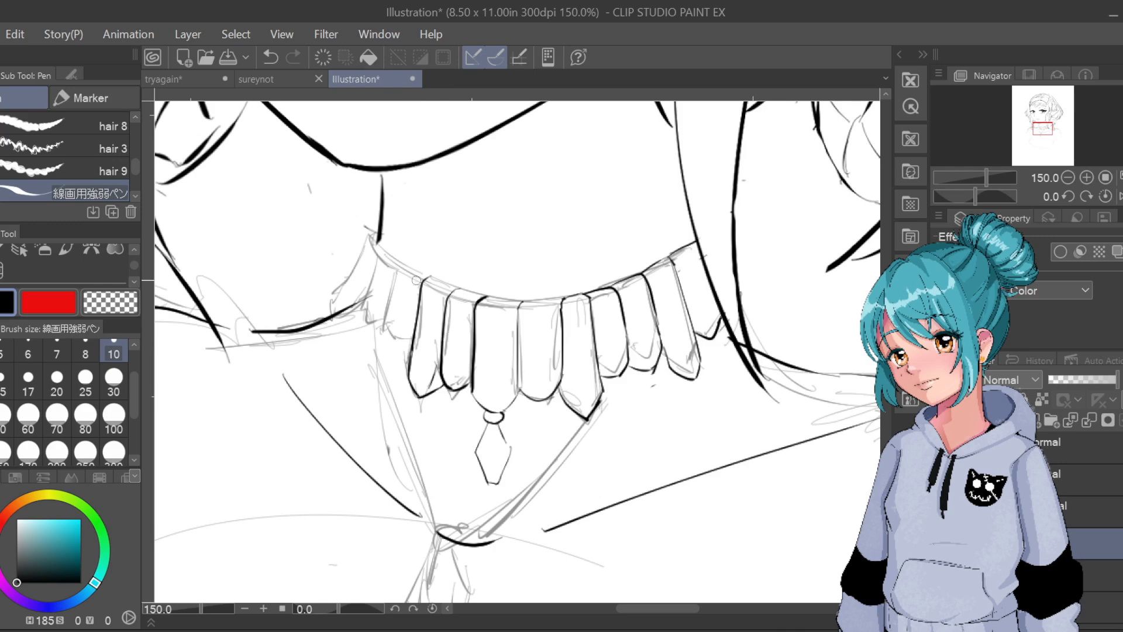
# Ink the two shorter, narrower beads following the choker's curve up toward the neck line
pyautogui.moveTo(425, 274)
pyautogui.mouseDown()
pyautogui.moveTo(402, 265)
pyautogui.moveTo(387, 301)
pyautogui.moveTo(398, 346)
pyautogui.mouseUp()
pyautogui.hotkey('ctrl', 'z')
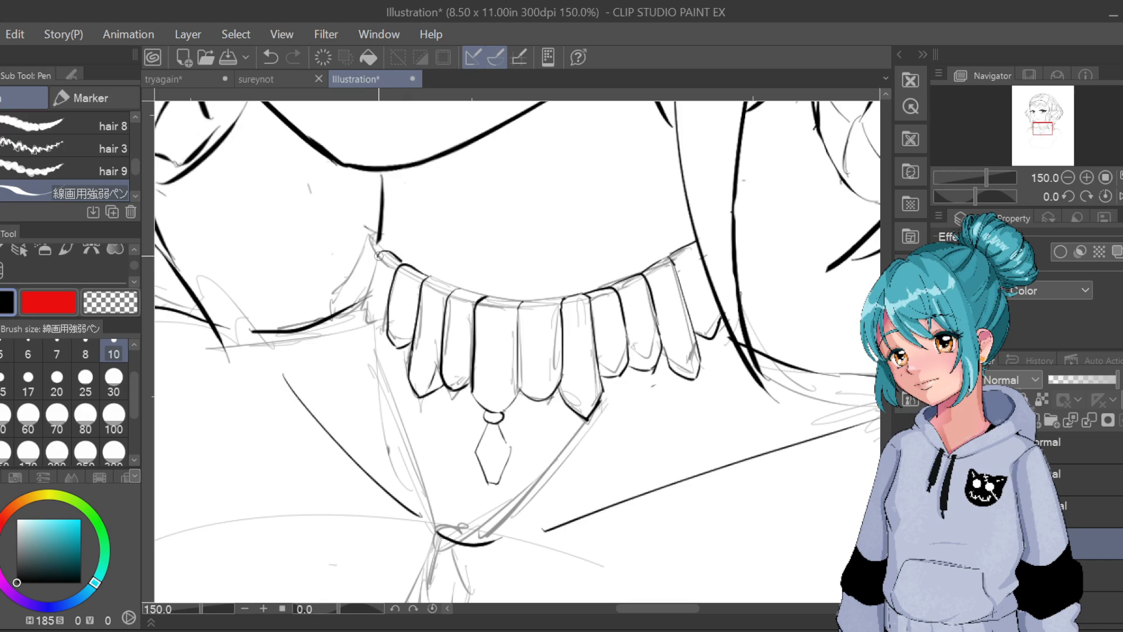
pyautogui.moveTo(379, 255); pyautogui.dragTo(367, 320)
pyautogui.moveTo(362, 249); pyautogui.dragTo(340, 307)
pyautogui.hotkey('ctrl', 'z')
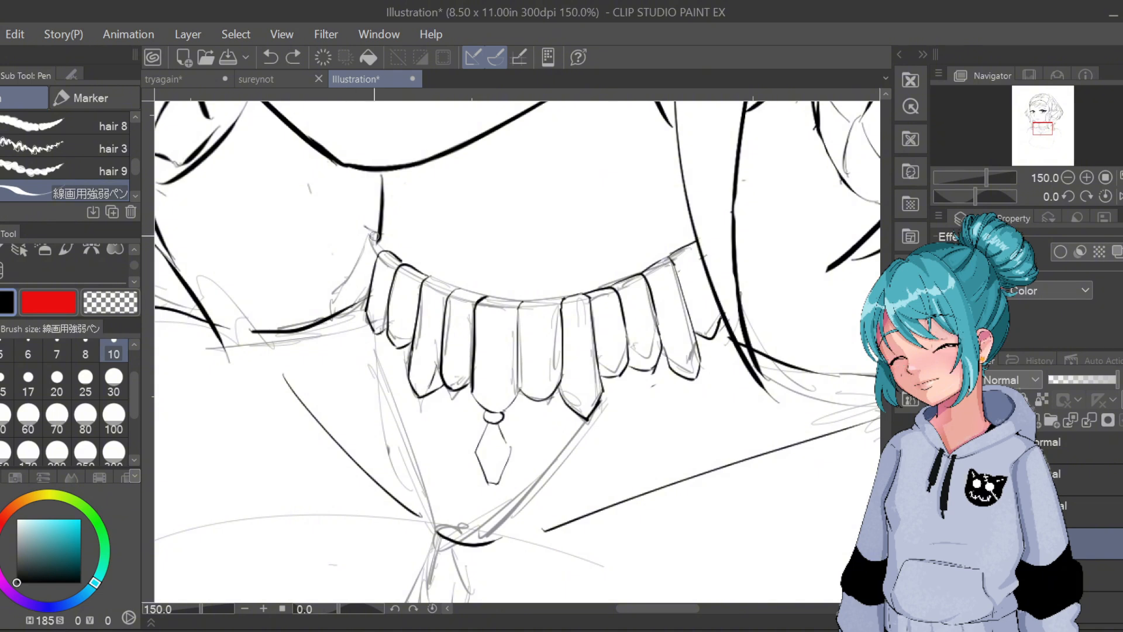
# Ink the outermost choker bead beside the neck line as a slanted shape with a pointed lower end
pyautogui.moveTo(374, 236)
pyautogui.mouseDown()
pyautogui.moveTo(332, 314)
pyautogui.moveTo(341, 327)
pyautogui.moveTo(349, 302)
pyautogui.moveTo(337, 329)
pyautogui.moveTo(331, 314)
pyautogui.moveTo(338, 339)
pyautogui.moveTo(332, 315)
pyautogui.moveTo(338, 334)
pyautogui.moveTo(367, 314)
pyautogui.moveTo(337, 334)
pyautogui.moveTo(351, 310)
pyautogui.mouseUp()
pyautogui.hotkey('ctrl', 'z')
pyautogui.hotkey('ctrl', 'z')
pyautogui.hotkey('ctrl', 'z')
pyautogui.hotkey('ctrl', 'z')
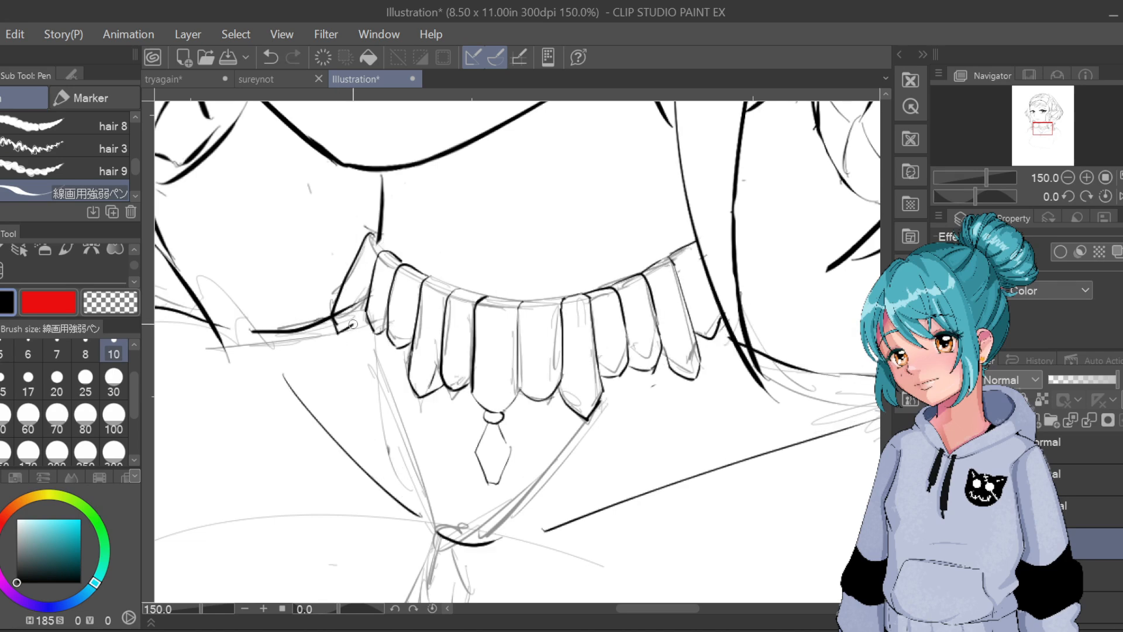
pyautogui.moveTo(351, 328); pyautogui.dragTo(362, 294)
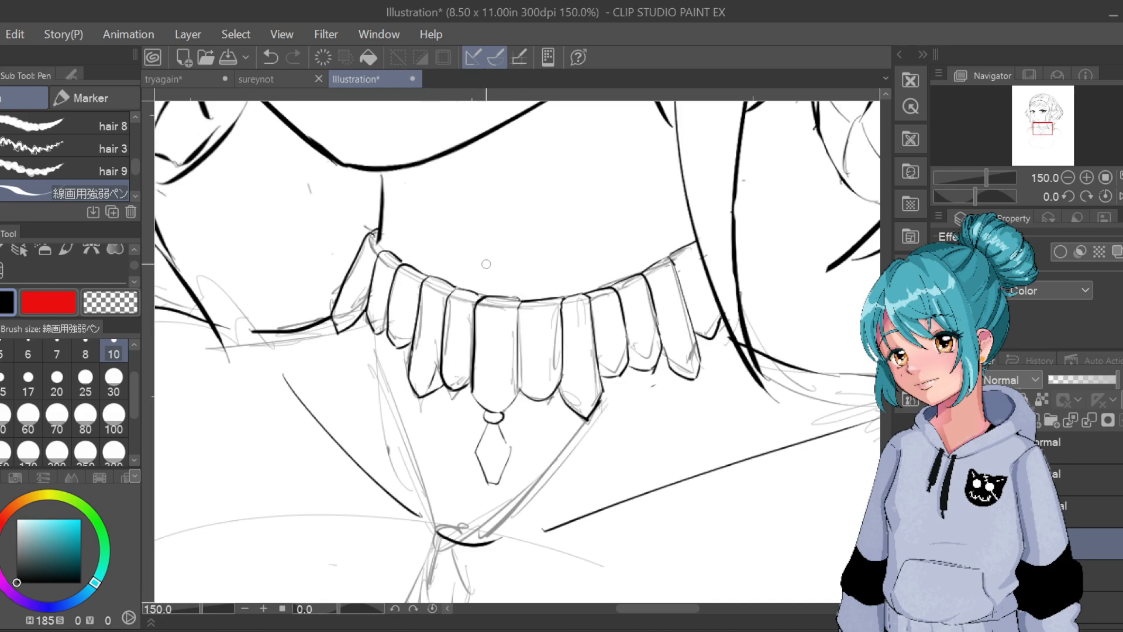
pyautogui.scroll(-5, 487, 268)
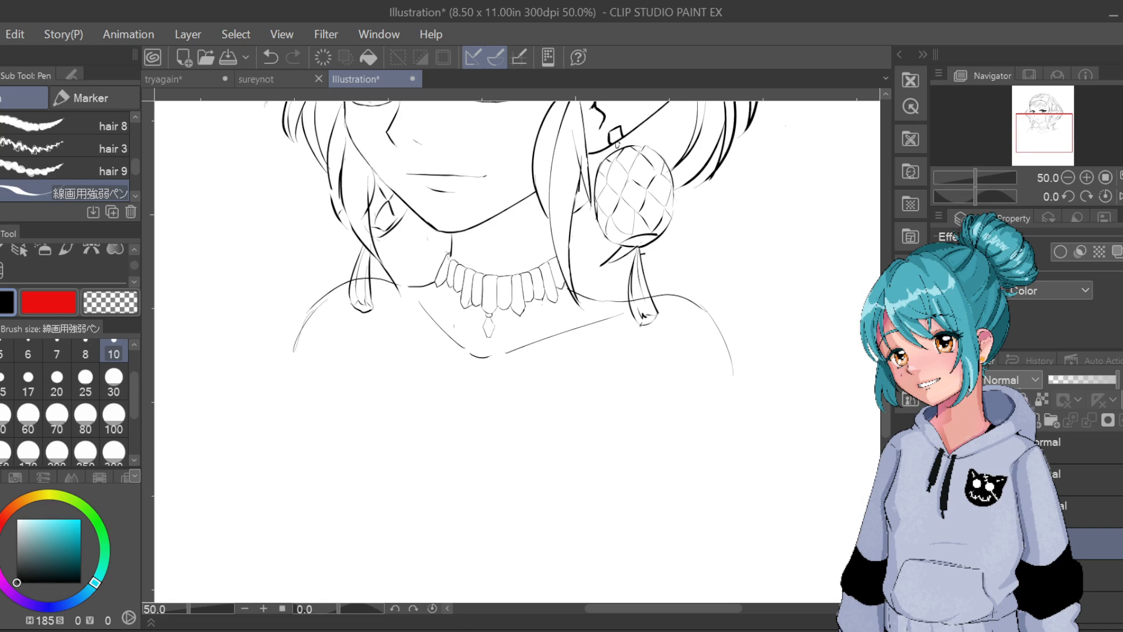
pyautogui.hotkey('ctrl', '-')
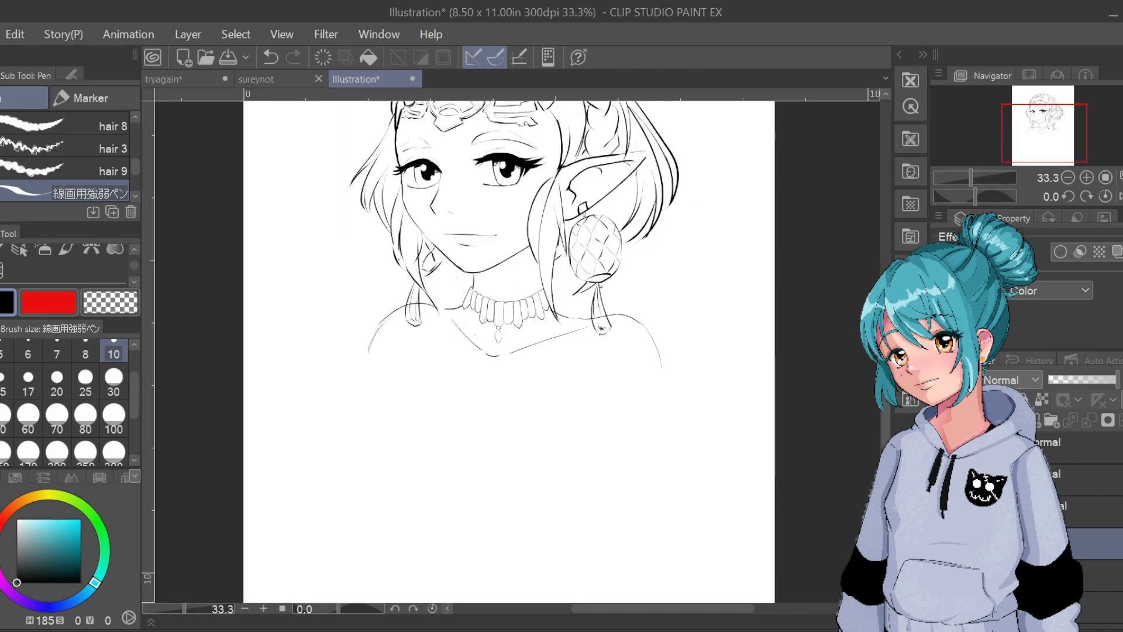
pyautogui.moveTo(597, 366)
pyautogui.mouseDown()
pyautogui.moveTo(566, 441)
pyautogui.moveTo(533, 443)
pyautogui.mouseUp()
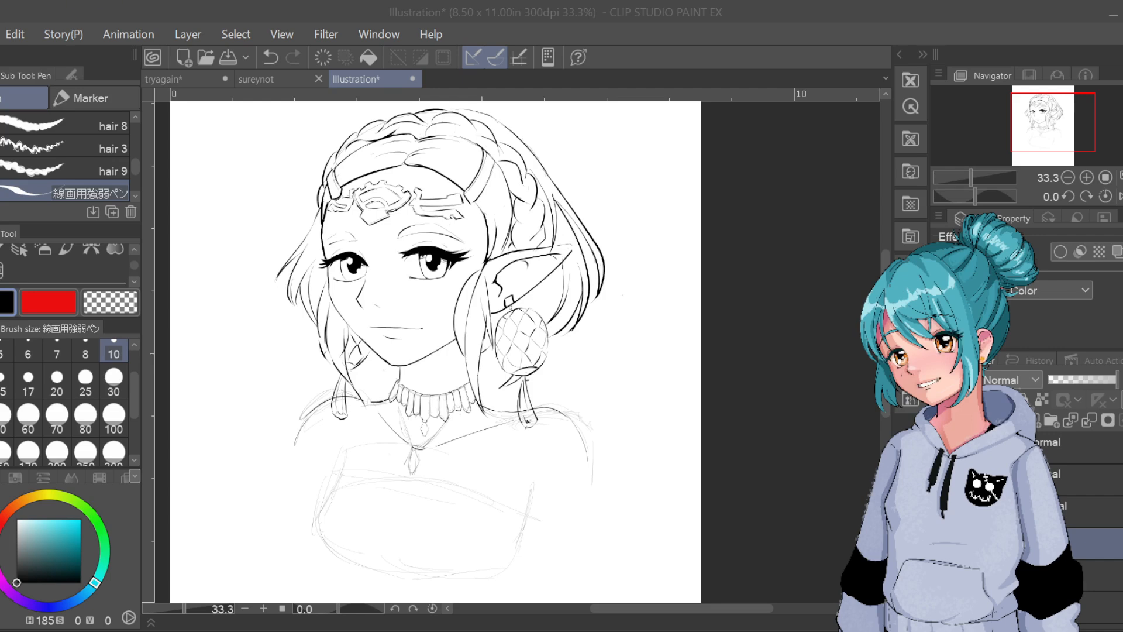
pyautogui.click(417, 450)
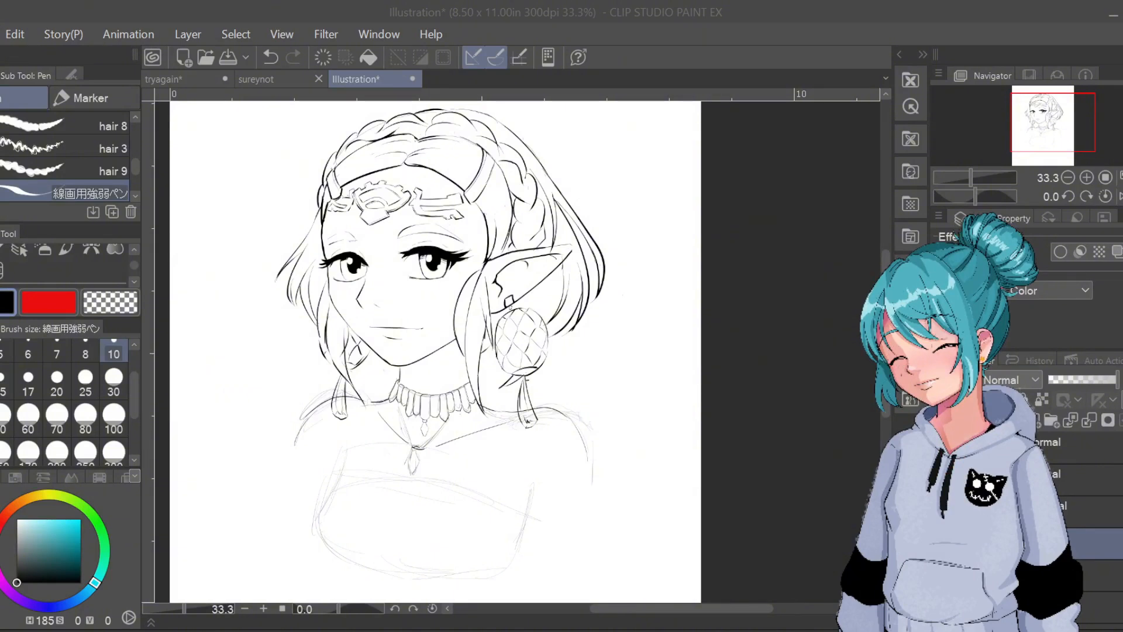
pyautogui.scroll(1, 756, 397)
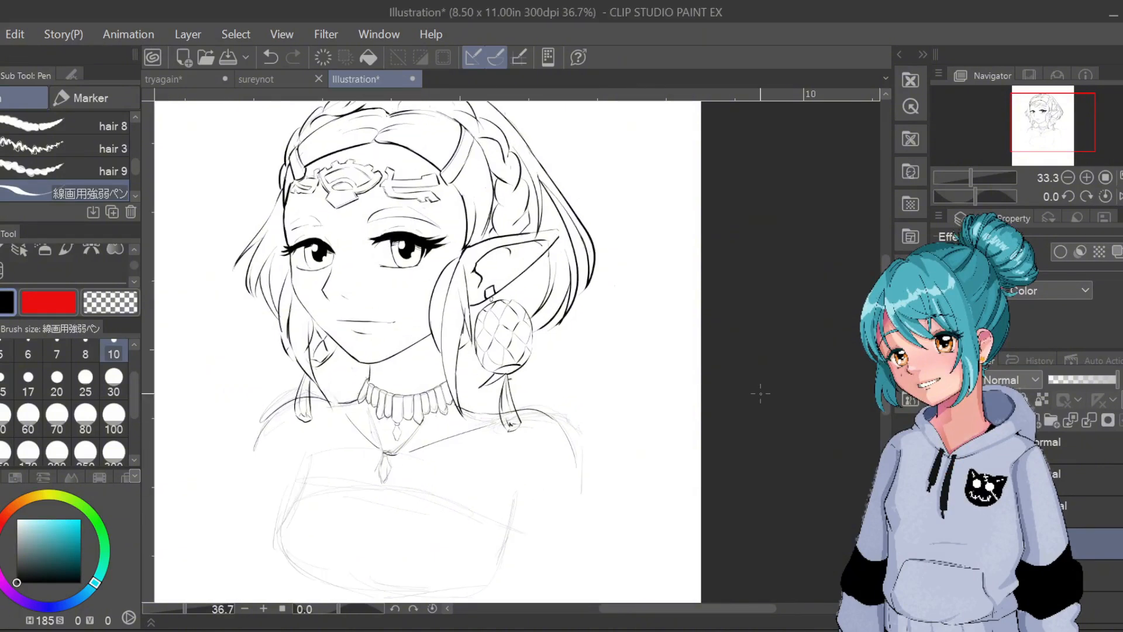
pyautogui.scroll(1, 755, 403)
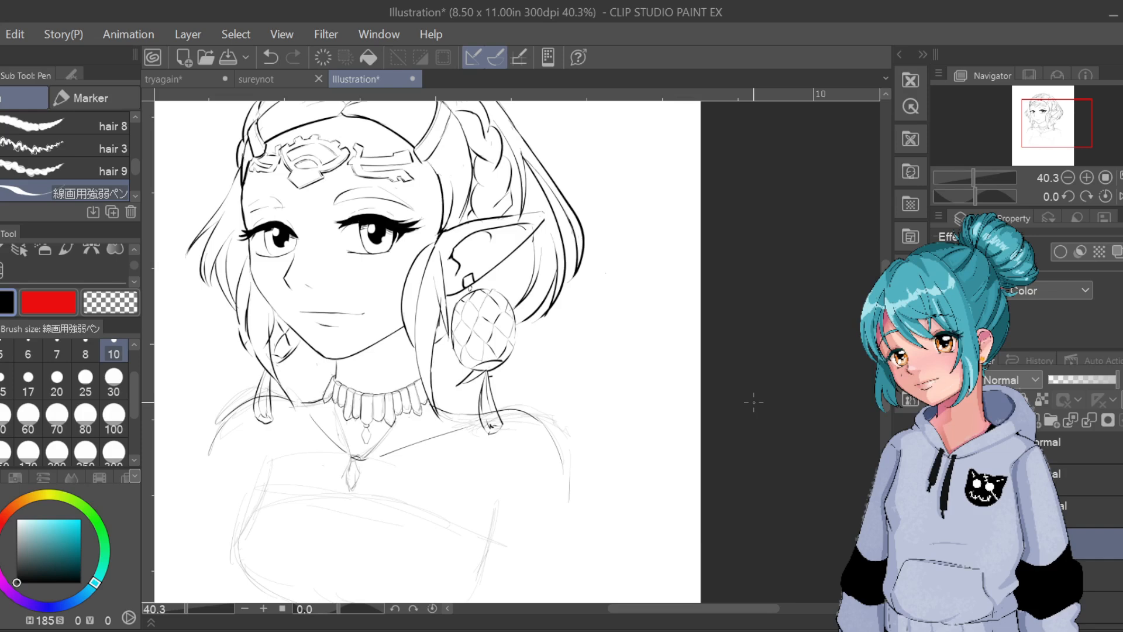
pyautogui.moveTo(339, 409); pyautogui.dragTo(351, 459)
pyautogui.hotkey('ctrl', 'z')
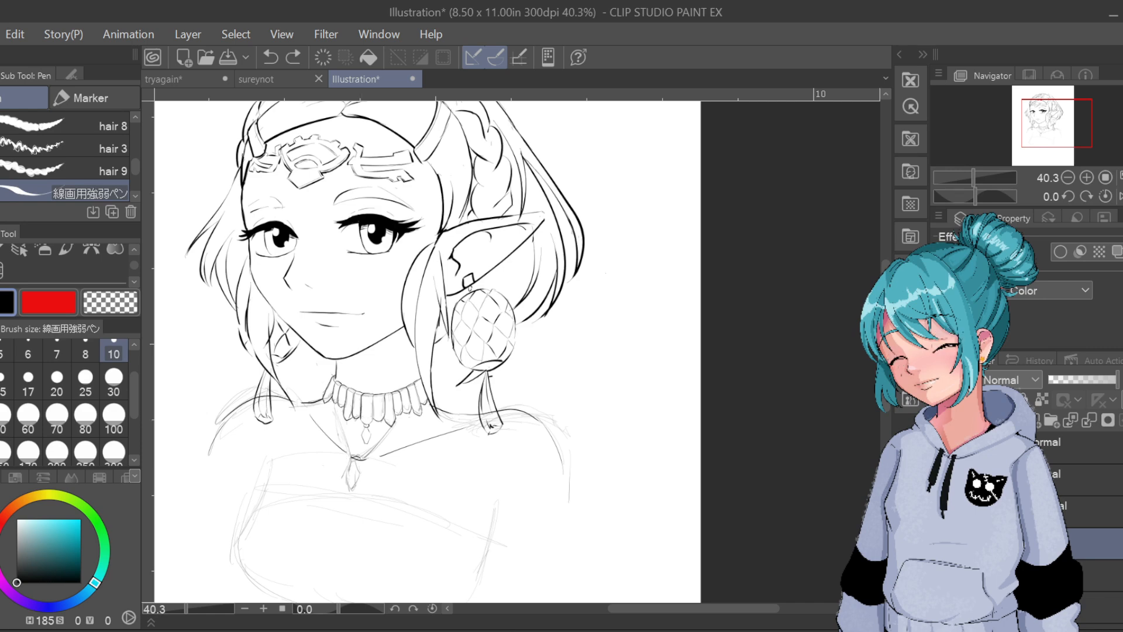
pyautogui.click(939, 574)
pyautogui.click(939, 575)
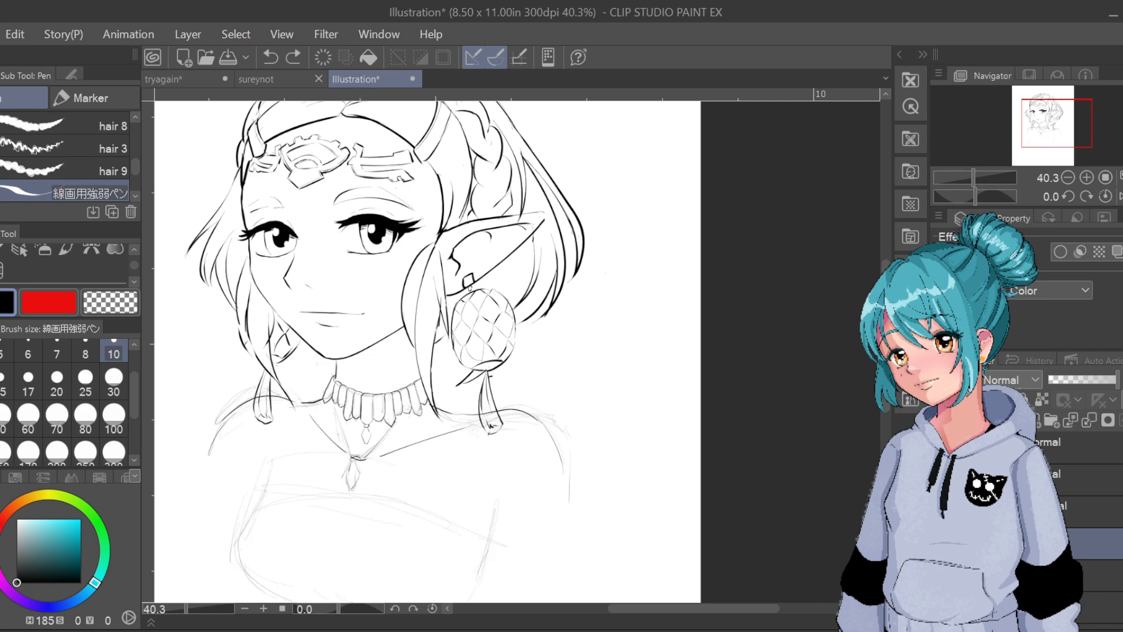
pyautogui.click(368, 460)
pyautogui.hotkey('ctrl', 'z')
# Ink the rounded top of the large pendant and the start of its curled tail, following the sketch
pyautogui.scroll(4, 342, 463)
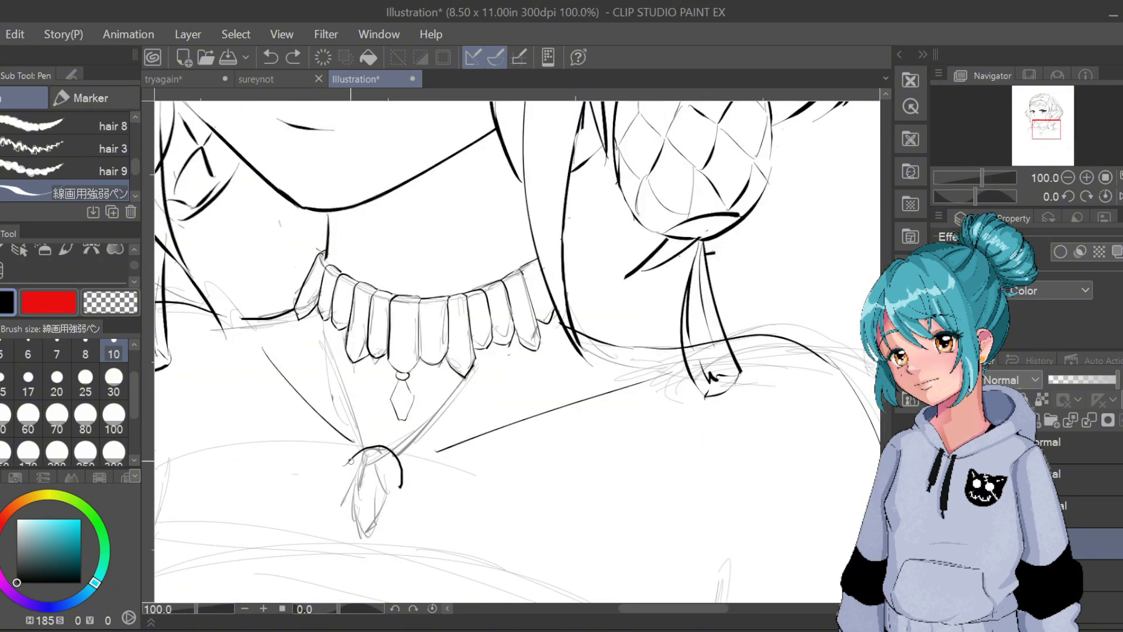
pyautogui.moveTo(358, 451); pyautogui.dragTo(350, 498)
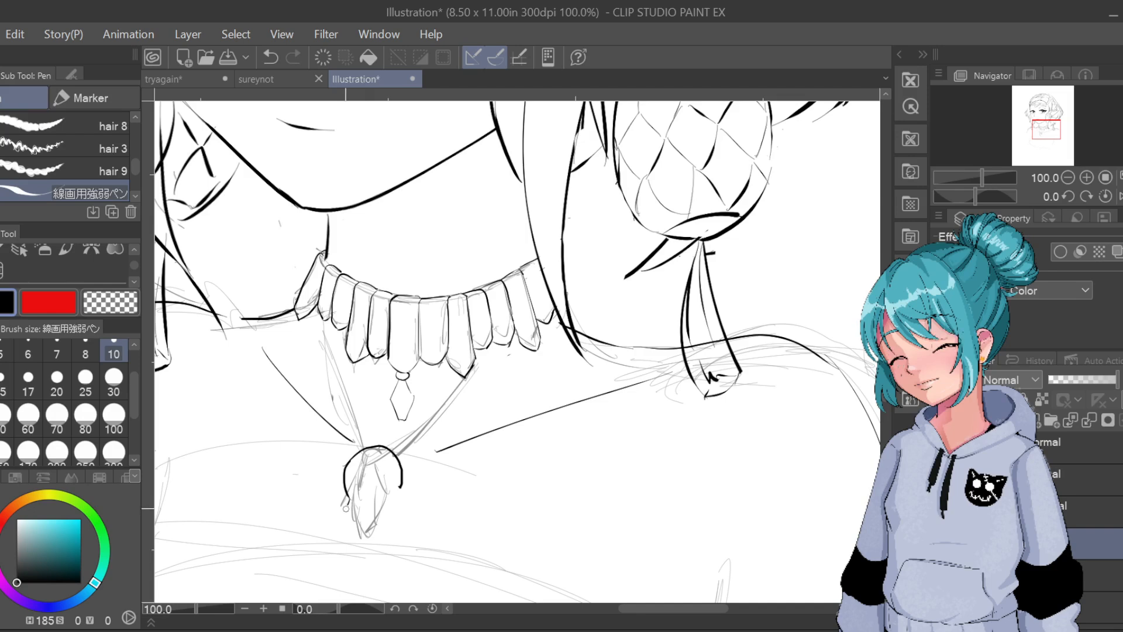
pyautogui.hotkey('ctrl', 'z')
pyautogui.moveTo(346, 513); pyautogui.dragTo(348, 520)
pyautogui.hotkey('ctrl', 'z')
pyautogui.hotkey('ctrl', 'z')
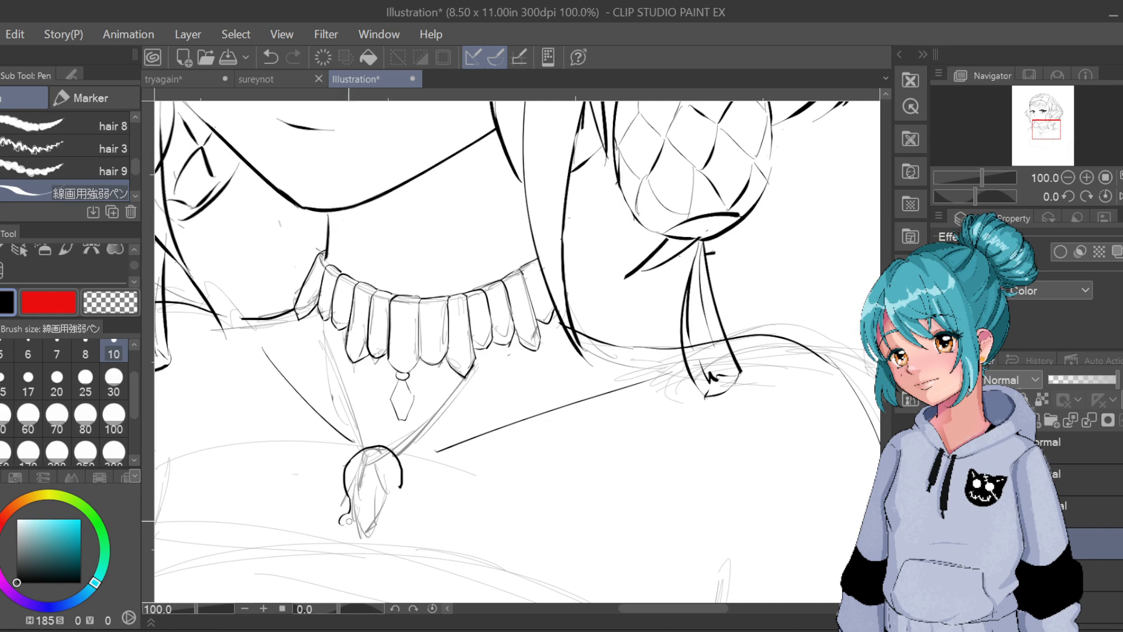
# Ink the pendant's lower curve from the curled tail up to its outer side, retrying until the line is smooth
pyautogui.hotkey('ctrl', 'z')
pyautogui.moveTo(341, 525)
pyautogui.mouseDown()
pyautogui.moveTo(401, 526)
pyautogui.moveTo(404, 486)
pyautogui.mouseUp()
pyautogui.hotkey('ctrl', 'z')
pyautogui.hotkey('ctrl', 'z')
pyautogui.moveTo(340, 526); pyautogui.dragTo(402, 486)
pyautogui.hotkey('ctrl', 'z')
pyautogui.moveTo(341, 522)
pyautogui.mouseDown()
pyautogui.moveTo(357, 532)
pyautogui.moveTo(383, 521)
pyautogui.moveTo(403, 483)
pyautogui.mouseUp()
pyautogui.hotkey('ctrl', 'z')
pyautogui.moveTo(342, 521)
pyautogui.mouseDown()
pyautogui.moveTo(383, 531)
pyautogui.moveTo(403, 483)
pyautogui.mouseUp()
pyautogui.hotkey('ctrl', 'z')
pyautogui.moveTo(345, 525)
pyautogui.mouseDown()
pyautogui.moveTo(389, 515)
pyautogui.moveTo(403, 483)
pyautogui.mouseUp()
pyautogui.hotkey('ctrl', 'z')
pyautogui.moveTo(340, 523)
pyautogui.mouseDown()
pyautogui.moveTo(367, 531)
pyautogui.moveTo(402, 487)
pyautogui.mouseUp()
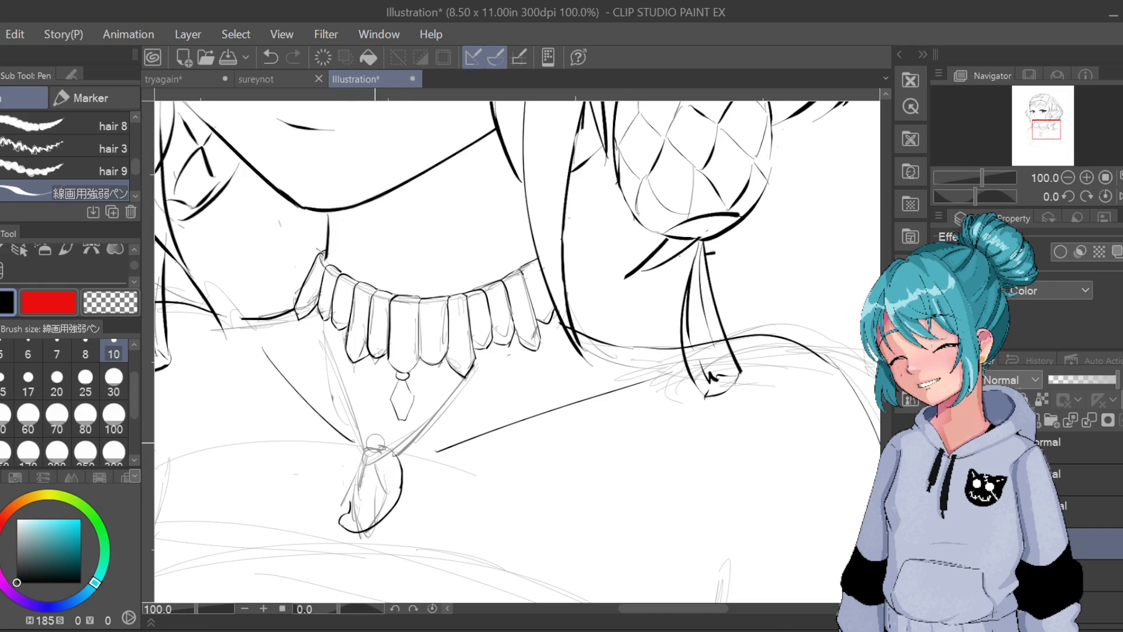
# Redraw the pendant's inner side from the curled tail up to the rounded top, closing the teardrop shape
pyautogui.moveTo(345, 494); pyautogui.dragTo(348, 463)
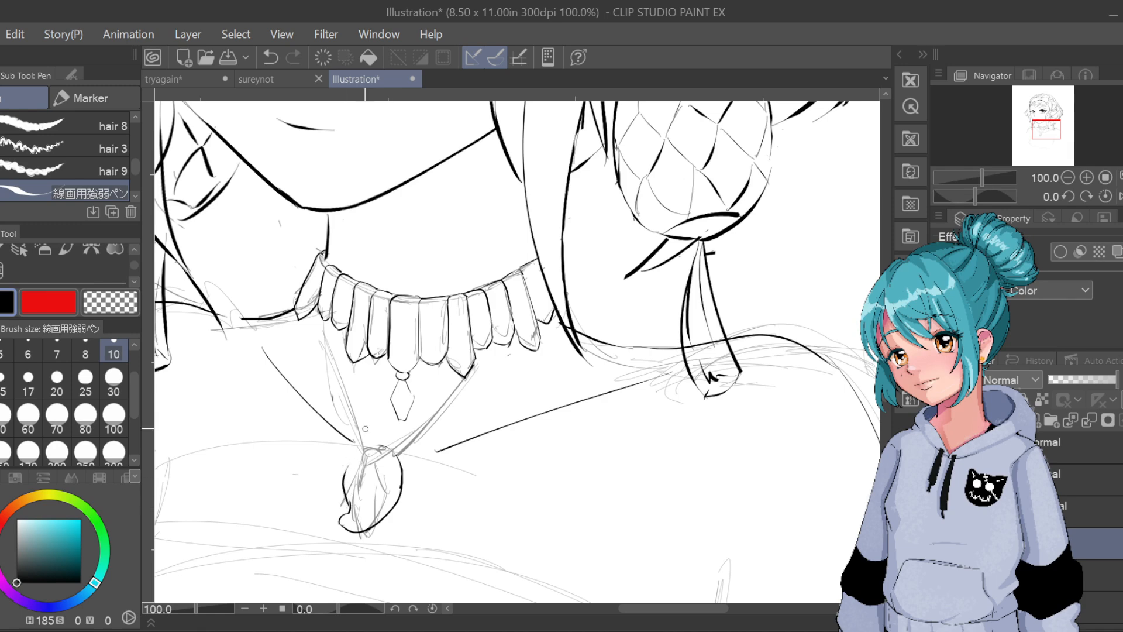
pyautogui.hotkey('ctrl', 'z')
pyautogui.moveTo(346, 506); pyautogui.dragTo(374, 439)
pyautogui.hotkey('ctrl', 'z')
pyautogui.moveTo(350, 507)
pyautogui.mouseDown()
pyautogui.moveTo(355, 455)
pyautogui.moveTo(379, 446)
pyautogui.mouseUp()
pyautogui.hotkey('ctrl', 'z')
pyautogui.moveTo(350, 503); pyautogui.dragTo(372, 449)
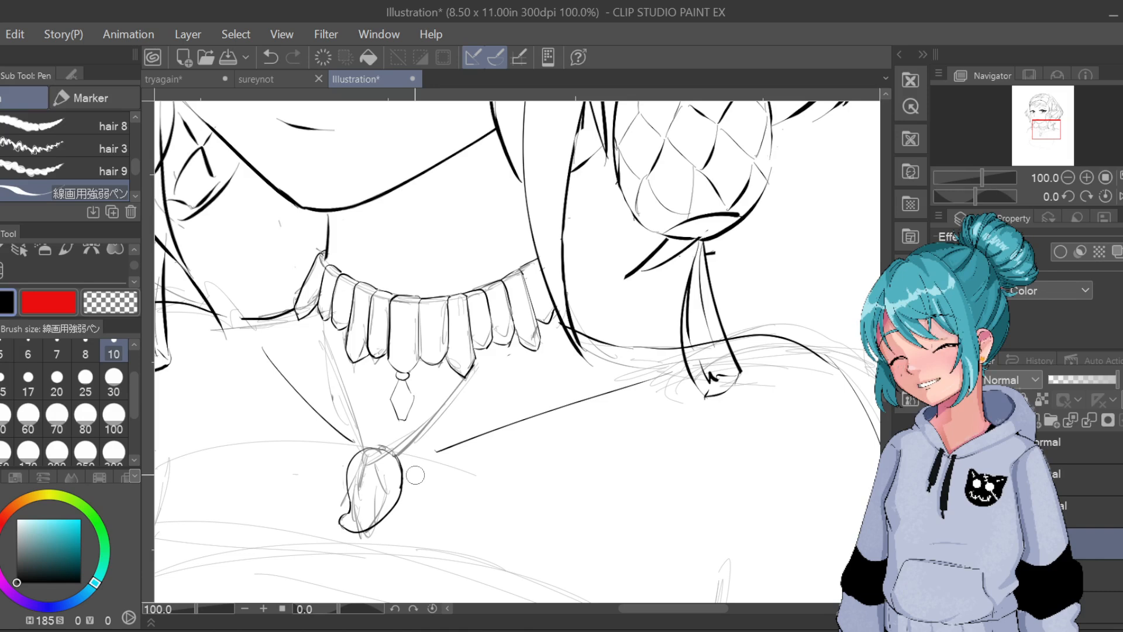
# Ink the pendant's cord on both sides, running from the choker down to the pendant's top
pyautogui.moveTo(392, 450); pyautogui.dragTo(465, 373)
pyautogui.moveTo(415, 440); pyautogui.dragTo(466, 369)
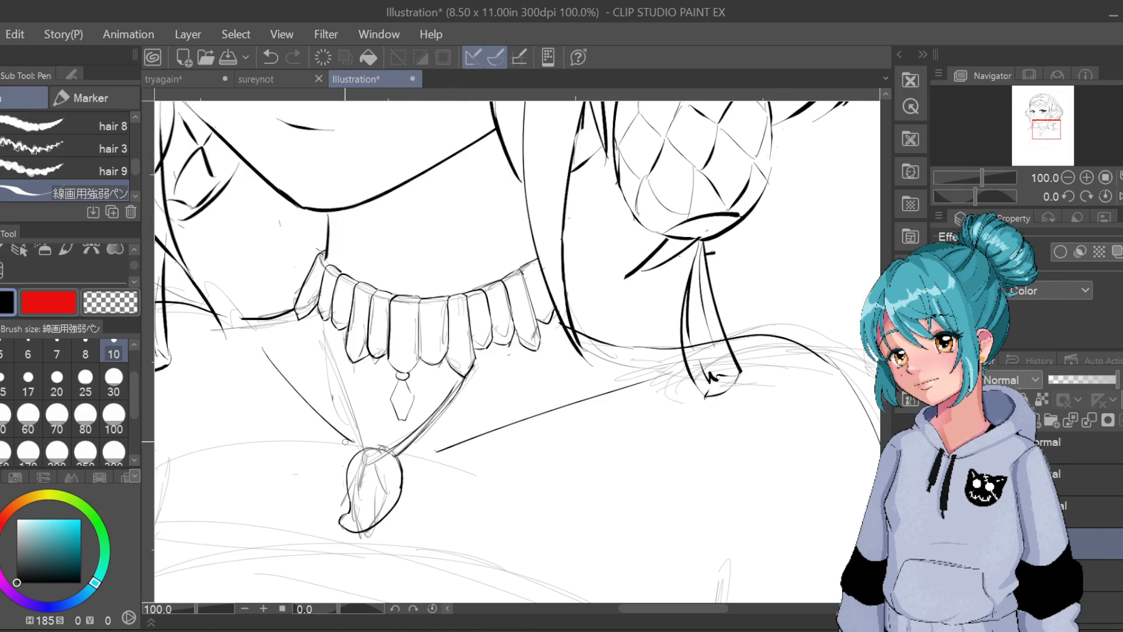
pyautogui.moveTo(362, 450)
pyautogui.mouseDown()
pyautogui.moveTo(331, 344)
pyautogui.moveTo(361, 457)
pyautogui.mouseUp()
pyautogui.hotkey('ctrl', 'z')
pyautogui.moveTo(325, 319); pyautogui.dragTo(363, 459)
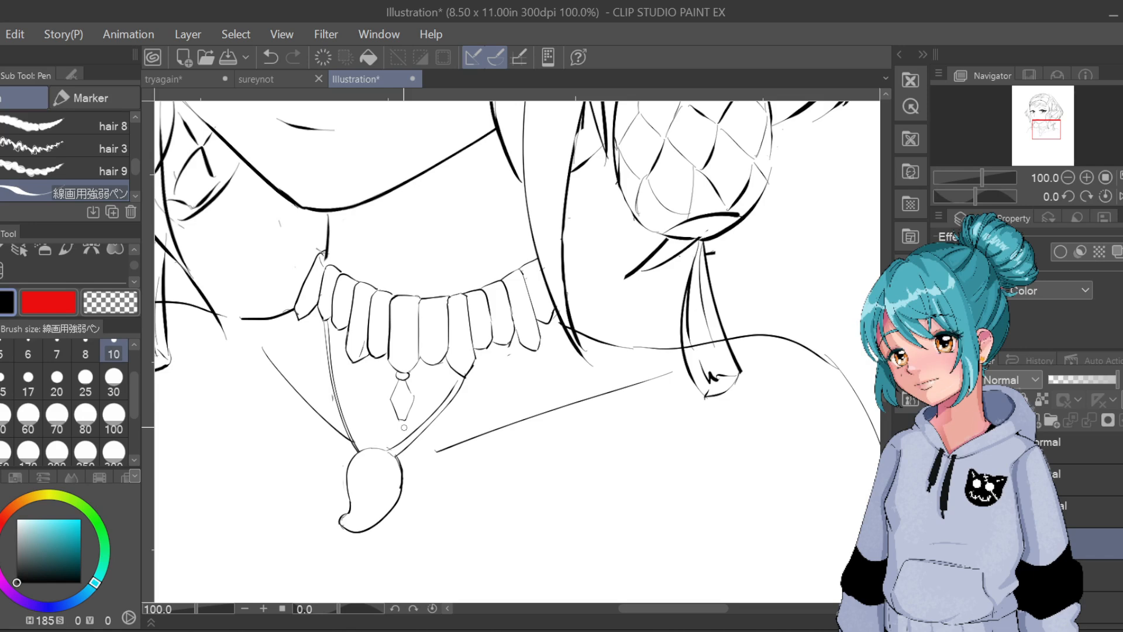
# Touch up the lower end of the choker bead nearest the long hair strand
pyautogui.scroll(-2, 406, 431)
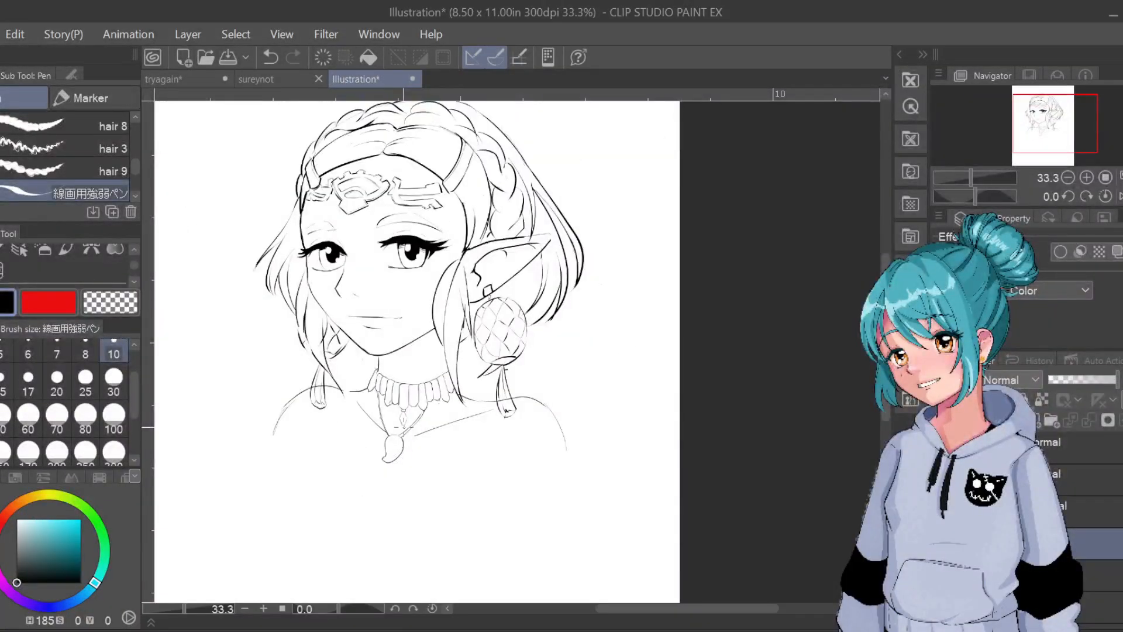
pyautogui.scroll(2, 528, 450)
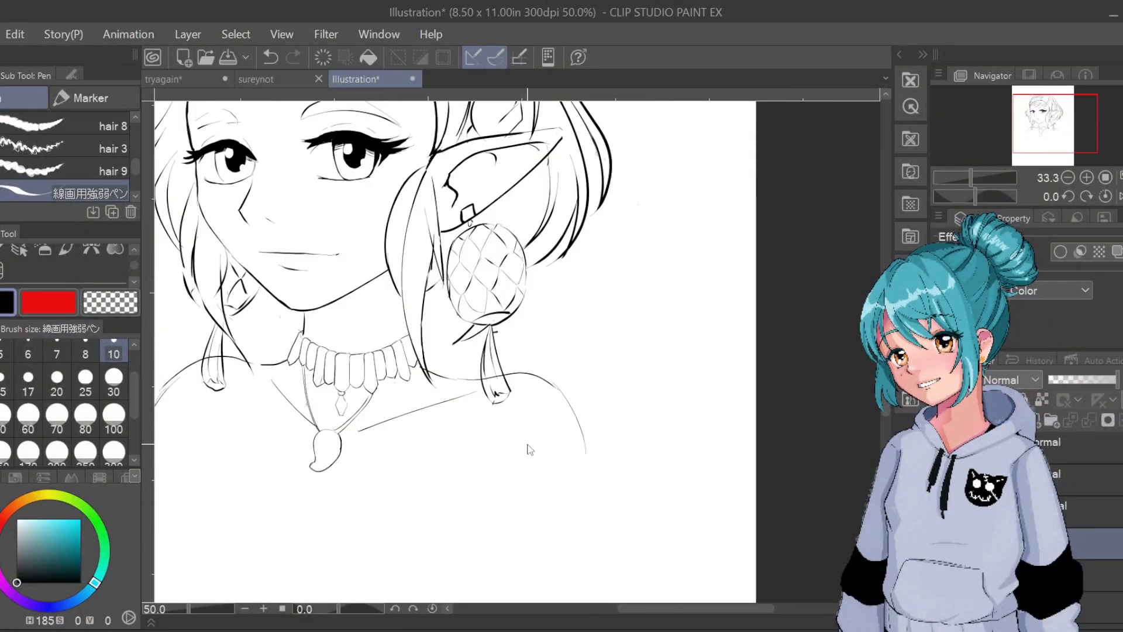
pyautogui.moveTo(324, 431); pyautogui.dragTo(694, 456)
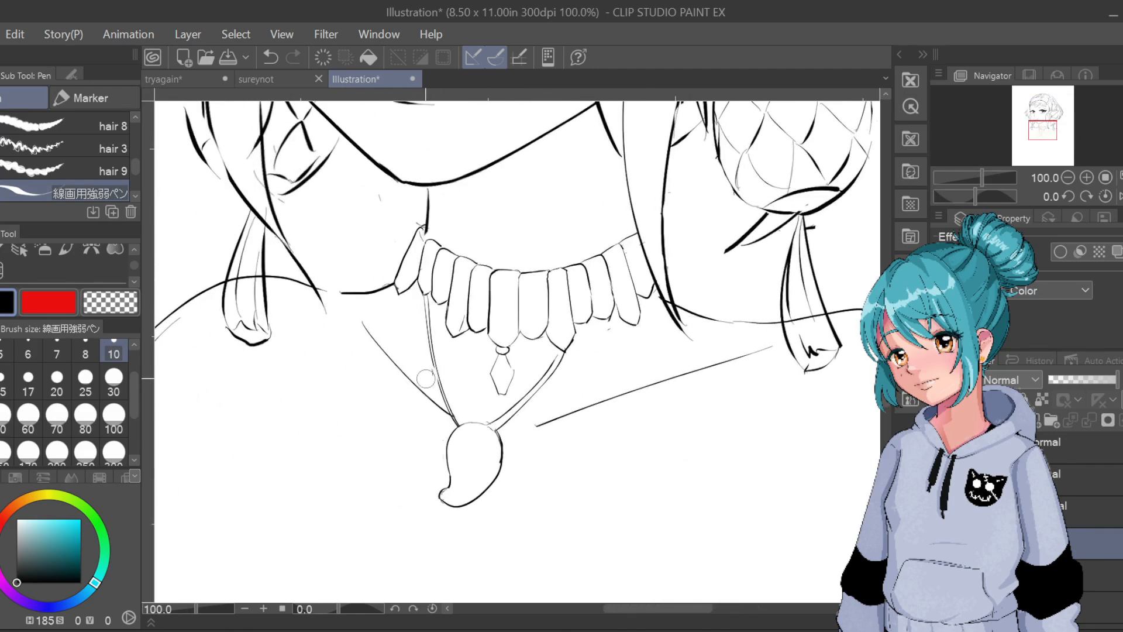
pyautogui.hotkey('ctrl', 'z')
pyautogui.moveTo(620, 320); pyautogui.dragTo(630, 325)
pyautogui.scroll(-3, 626, 325)
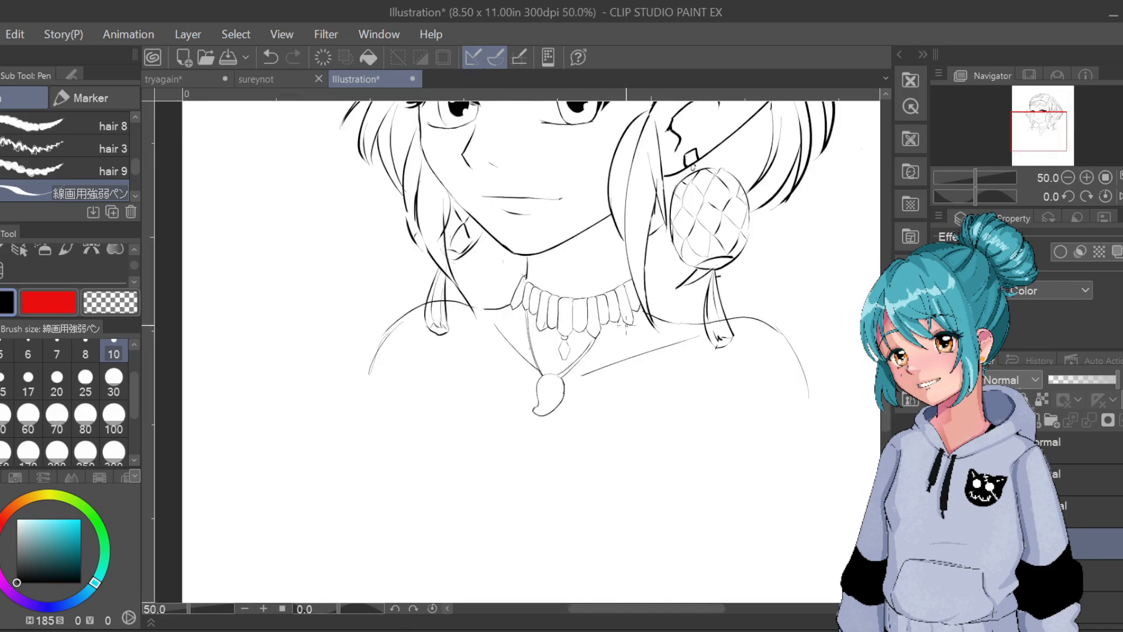
# Add a new layer and sketch a wide curved band across the chest, closing its end on the earring side
pyautogui.moveTo(728, 462); pyautogui.dragTo(650, 498)
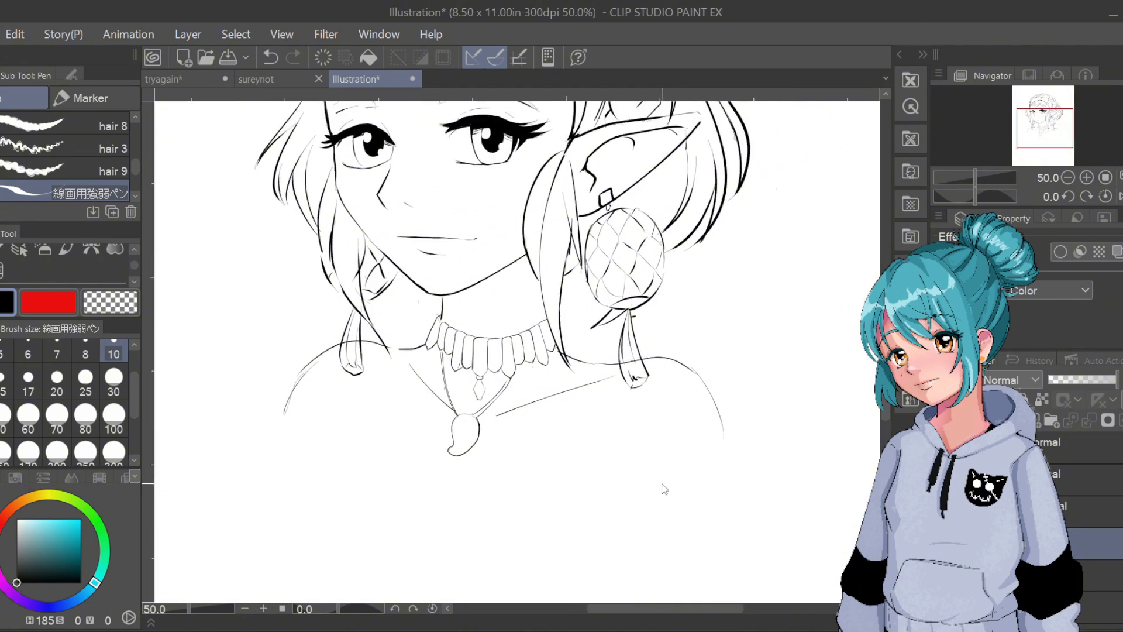
pyautogui.scroll(-1, 662, 486)
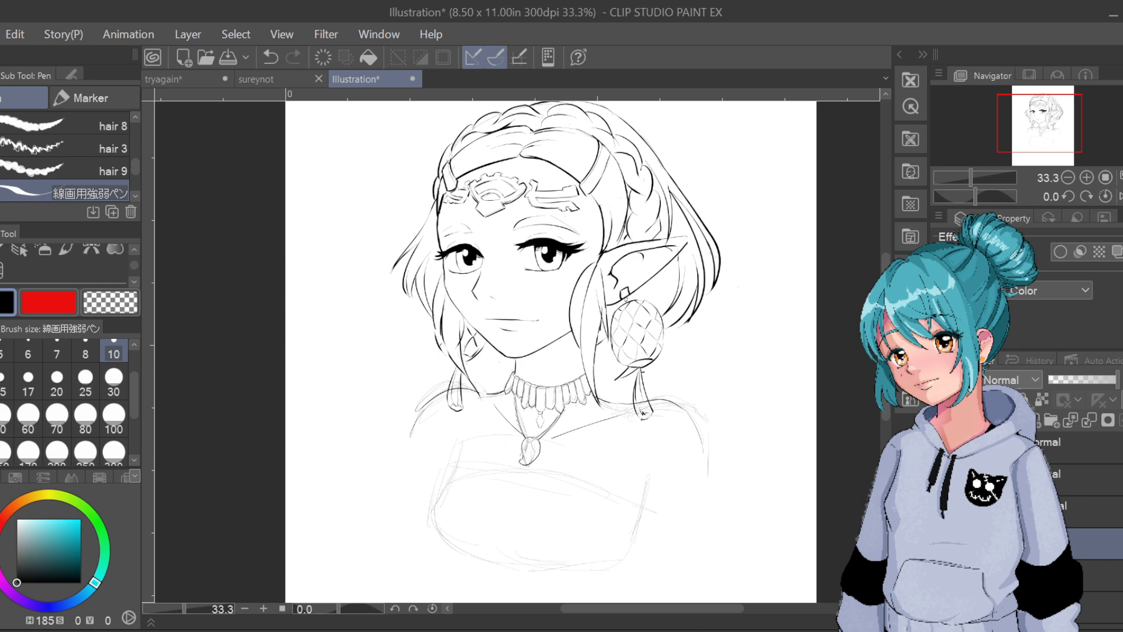
pyautogui.click(1100, 574)
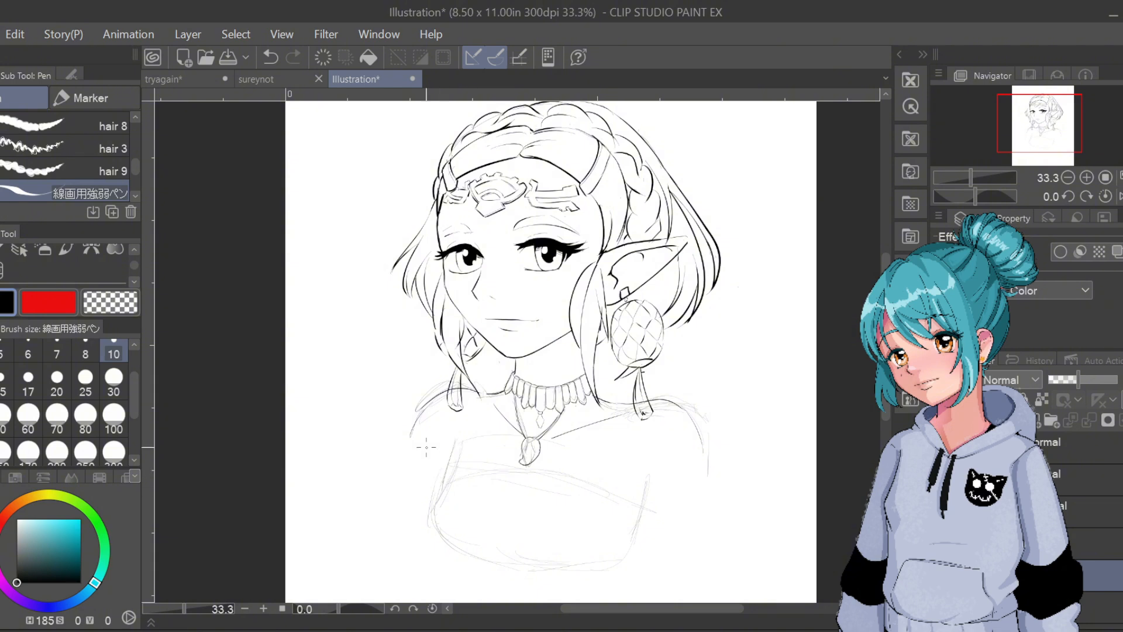
pyautogui.hotkey('ctrl', 'shift', 'n')
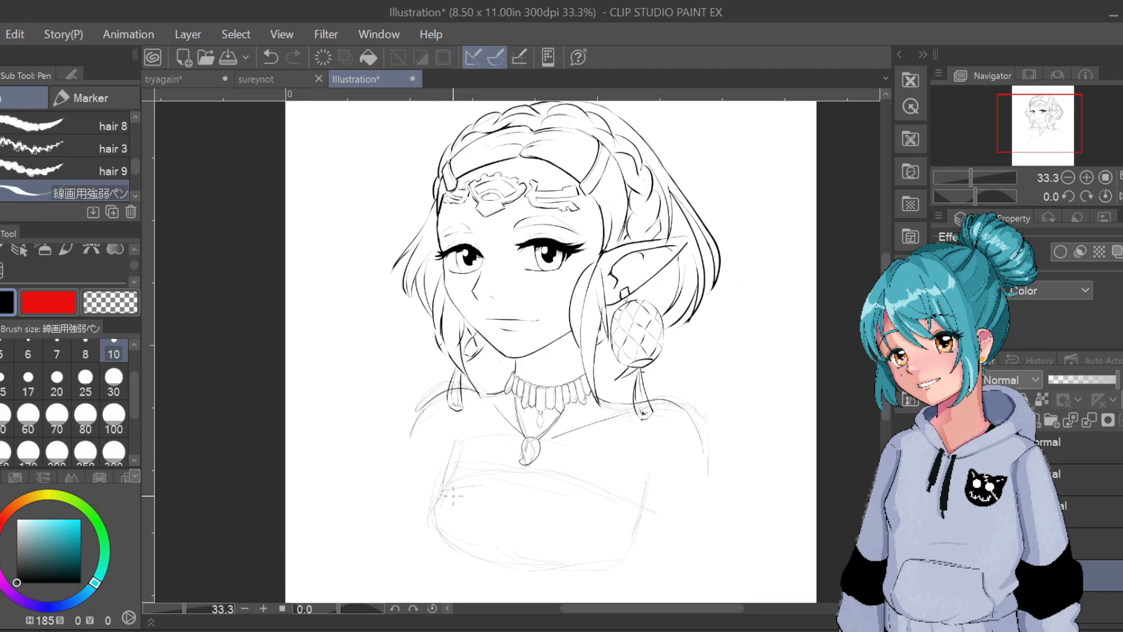
pyautogui.moveTo(453, 495)
pyautogui.mouseDown()
pyautogui.moveTo(598, 512)
pyautogui.moveTo(647, 541)
pyautogui.mouseUp()
pyautogui.moveTo(447, 464)
pyautogui.mouseDown()
pyautogui.moveTo(569, 468)
pyautogui.moveTo(559, 469)
pyautogui.moveTo(647, 491)
pyautogui.moveTo(660, 502)
pyautogui.moveTo(646, 544)
pyautogui.mouseUp()
pyautogui.moveTo(658, 494); pyautogui.dragTo(639, 520)
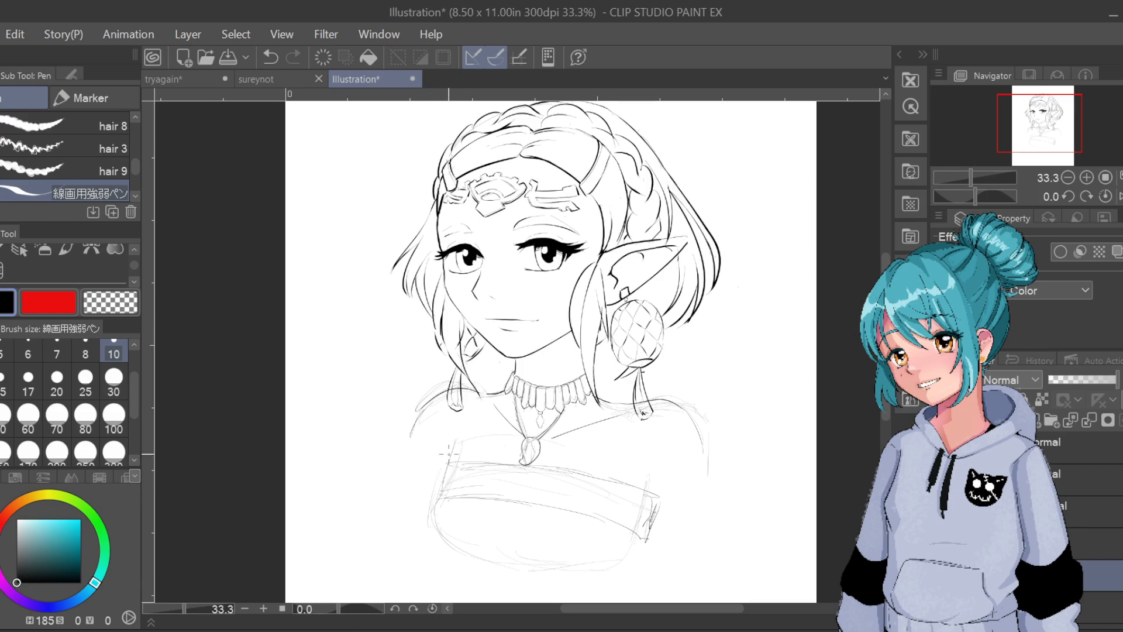
# Sketch two vertical lines down the bodice to mark the central panel
pyautogui.moveTo(498, 467); pyautogui.dragTo(488, 561)
pyautogui.moveTo(576, 476); pyautogui.dragTo(568, 546)
pyautogui.moveTo(572, 481)
pyautogui.mouseDown()
pyautogui.moveTo(570, 560)
pyautogui.moveTo(569, 500)
pyautogui.moveTo(565, 558)
pyautogui.mouseUp()
# Sketch draped fabric folds curving from the central panel out to both sides of the bodice
pyautogui.moveTo(573, 505)
pyautogui.mouseDown()
pyautogui.moveTo(570, 565)
pyautogui.moveTo(643, 561)
pyautogui.moveTo(637, 552)
pyautogui.mouseUp()
pyautogui.moveTo(500, 501); pyautogui.dragTo(431, 528)
pyautogui.moveTo(488, 499); pyautogui.dragTo(439, 540)
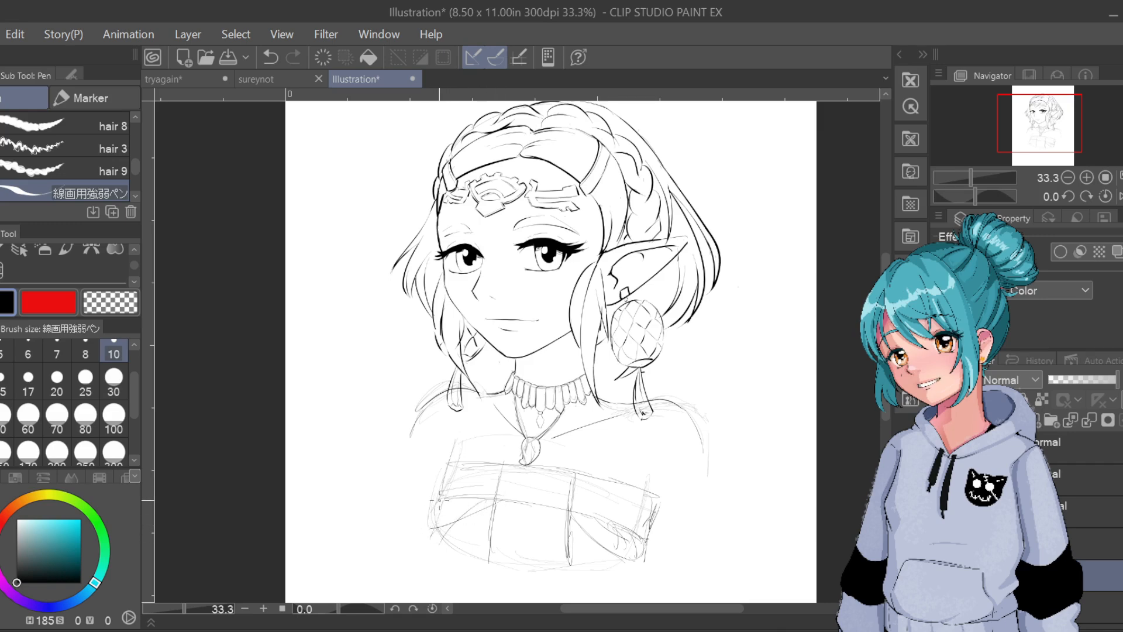
pyautogui.moveTo(439, 500)
pyautogui.mouseDown()
pyautogui.moveTo(426, 535)
pyautogui.moveTo(444, 539)
pyautogui.moveTo(423, 532)
pyautogui.moveTo(451, 520)
pyautogui.mouseUp()
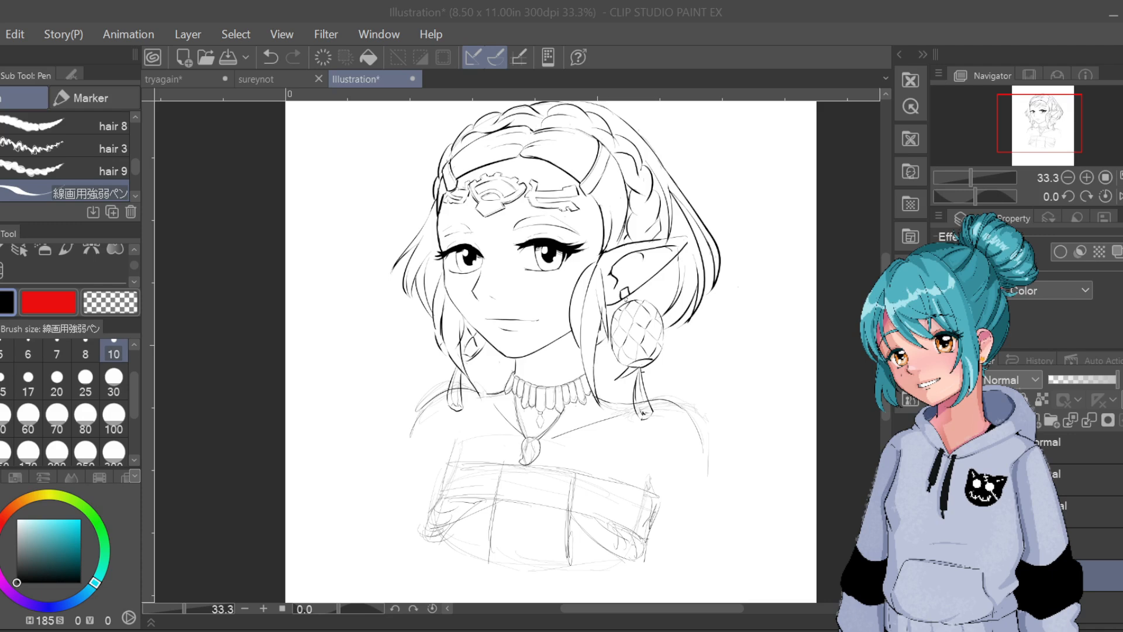
# Sketch a V-shaped emblem with a diamond inside a rectangular frame at the centre of the chest band
pyautogui.click(231, 552)
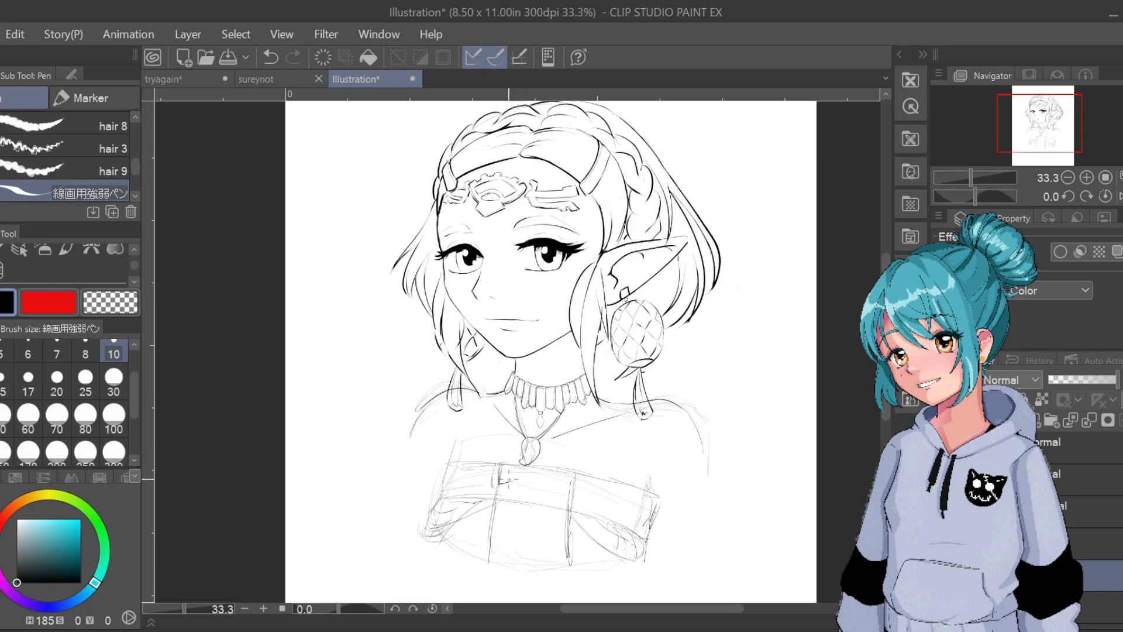
pyautogui.moveTo(506, 478)
pyautogui.mouseDown()
pyautogui.moveTo(526, 503)
pyautogui.moveTo(573, 473)
pyautogui.mouseUp()
pyautogui.moveTo(512, 463); pyautogui.dragTo(559, 465)
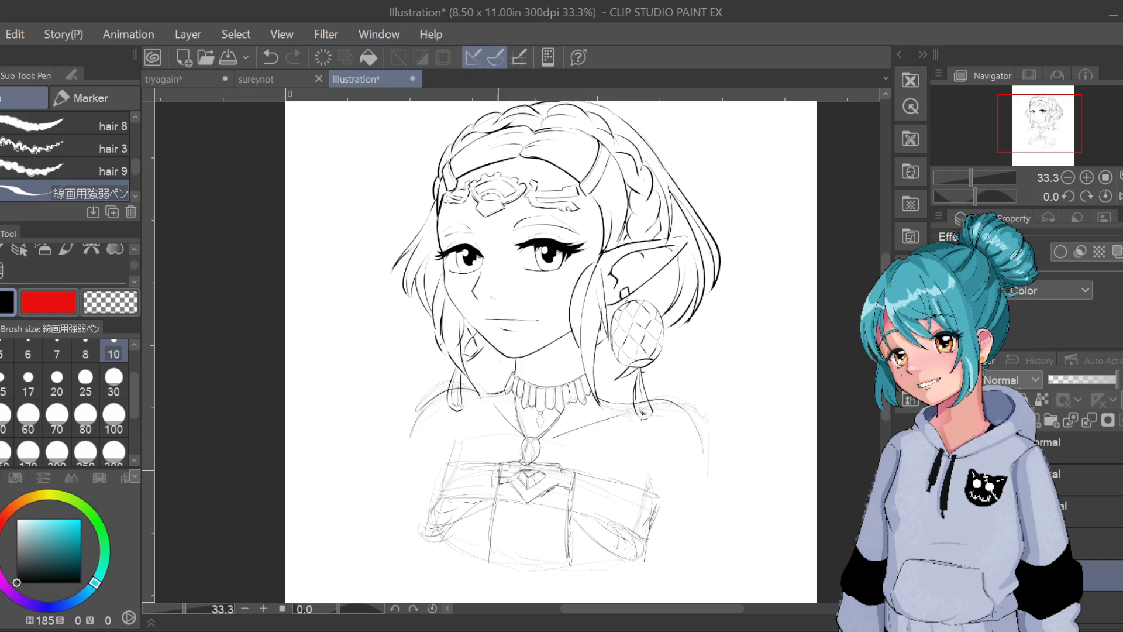
pyautogui.moveTo(500, 464)
pyautogui.mouseDown()
pyautogui.moveTo(504, 487)
pyautogui.moveTo(583, 474)
pyautogui.moveTo(564, 492)
pyautogui.moveTo(544, 477)
pyautogui.moveTo(570, 478)
pyautogui.mouseUp()
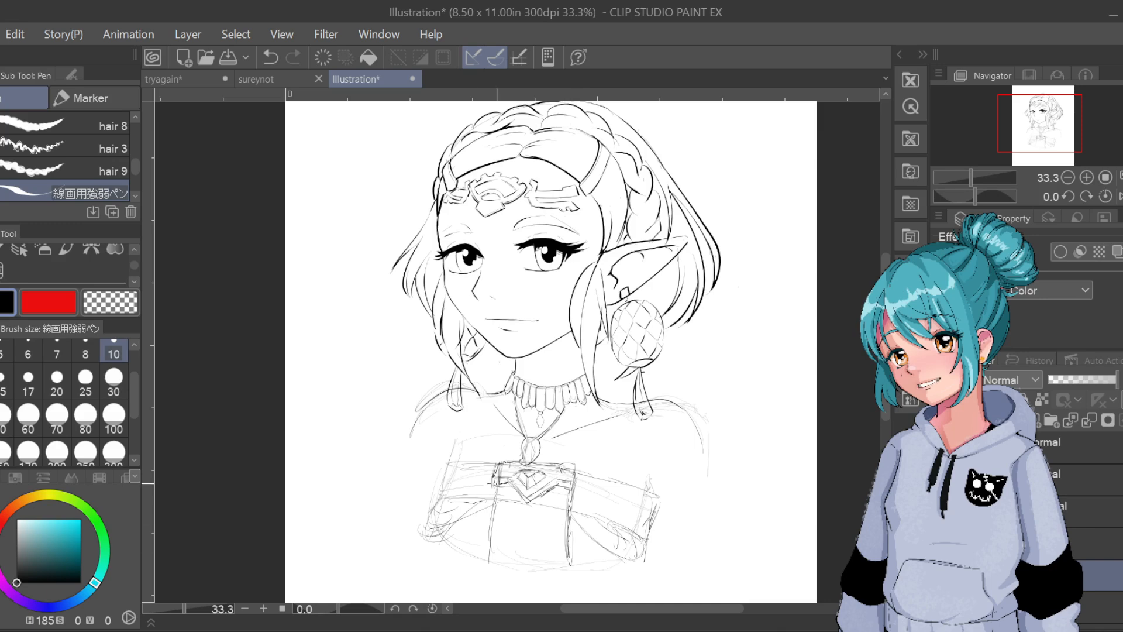
# Reinforce the central panel's edge and sketch fold and side lines along both halves of the chest band
pyautogui.moveTo(492, 495); pyautogui.dragTo(489, 555)
pyautogui.moveTo(448, 468)
pyautogui.mouseDown()
pyautogui.moveTo(484, 463)
pyautogui.moveTo(439, 491)
pyautogui.mouseUp()
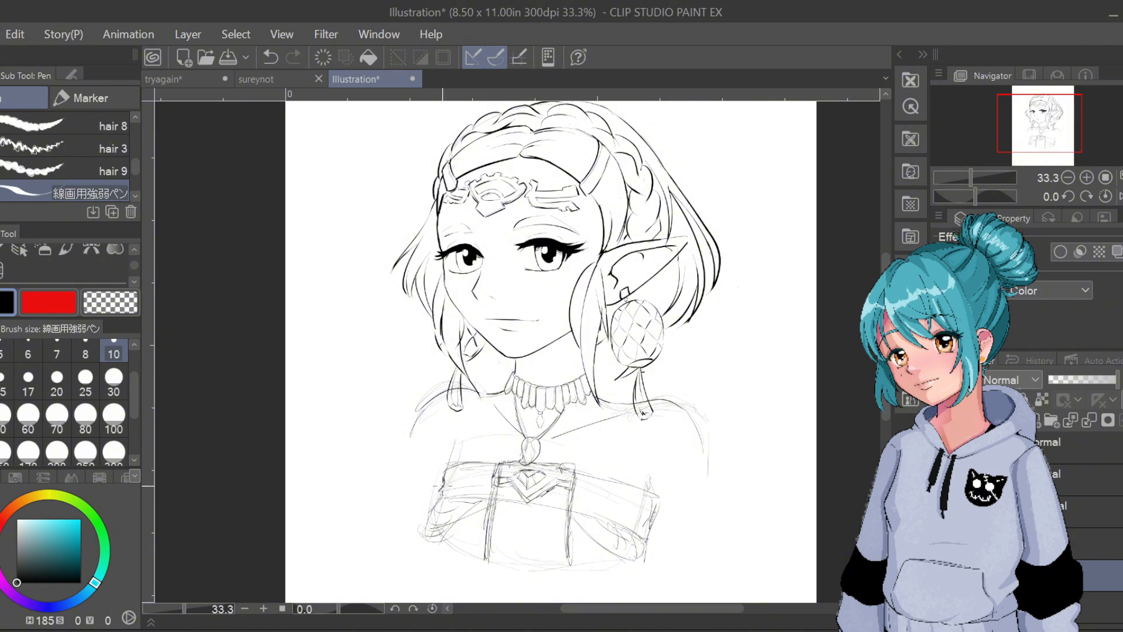
pyautogui.moveTo(584, 475); pyautogui.dragTo(649, 498)
pyautogui.moveTo(579, 490)
pyautogui.mouseDown()
pyautogui.moveTo(643, 509)
pyautogui.moveTo(614, 508)
pyautogui.moveTo(652, 536)
pyautogui.moveTo(640, 529)
pyautogui.mouseUp()
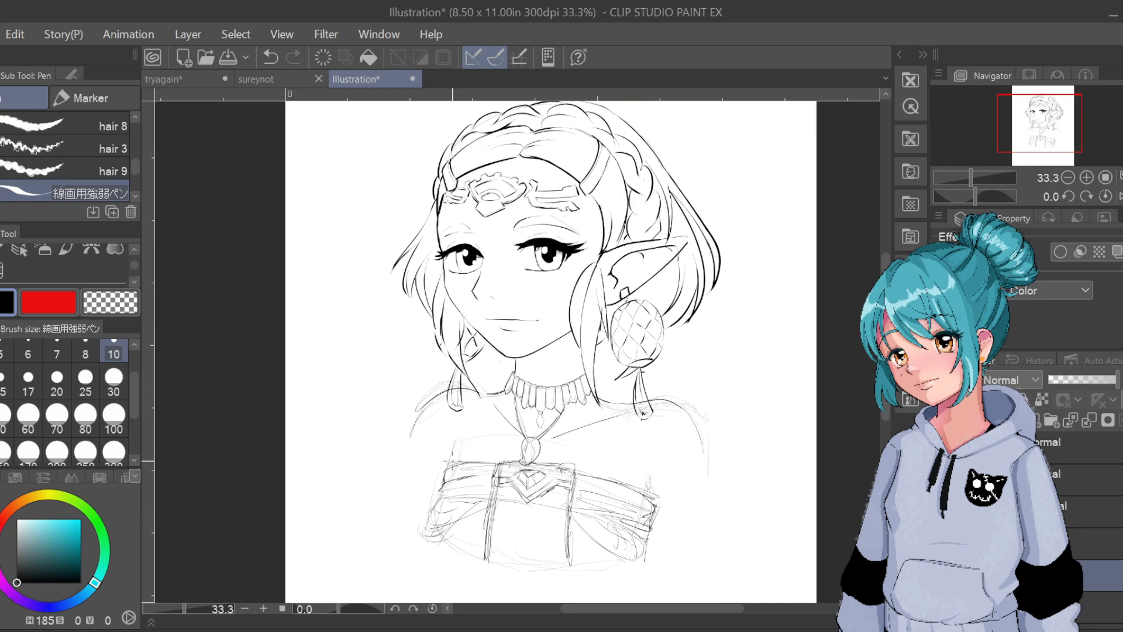
pyautogui.moveTo(456, 432); pyautogui.dragTo(450, 463)
pyautogui.moveTo(653, 465)
pyautogui.mouseDown()
pyautogui.moveTo(597, 475)
pyautogui.moveTo(642, 477)
pyautogui.mouseUp()
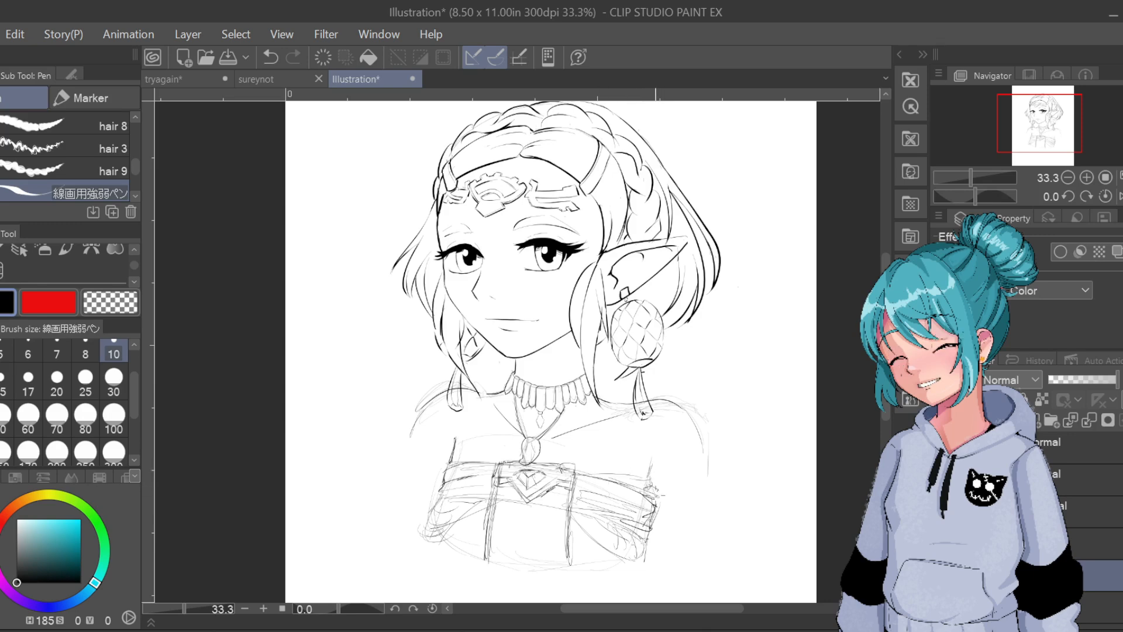
# Sketch a chevron below the chest emblem, with a central stem and short vertical strokes running down the central panel
pyautogui.moveTo(655, 490); pyautogui.dragTo(652, 506)
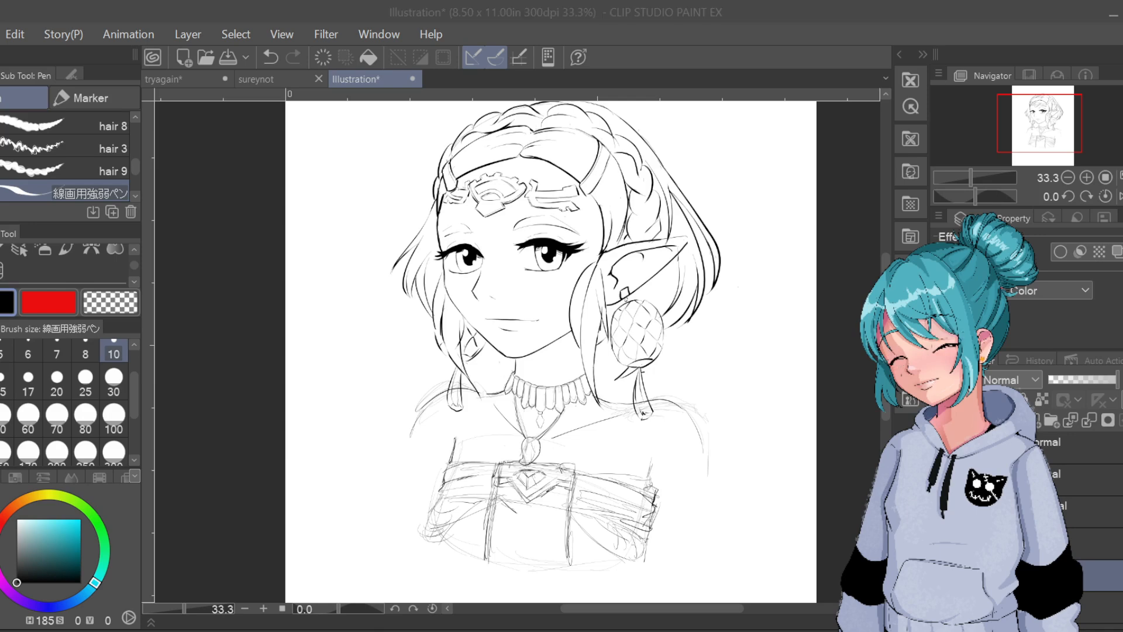
pyautogui.click(534, 513)
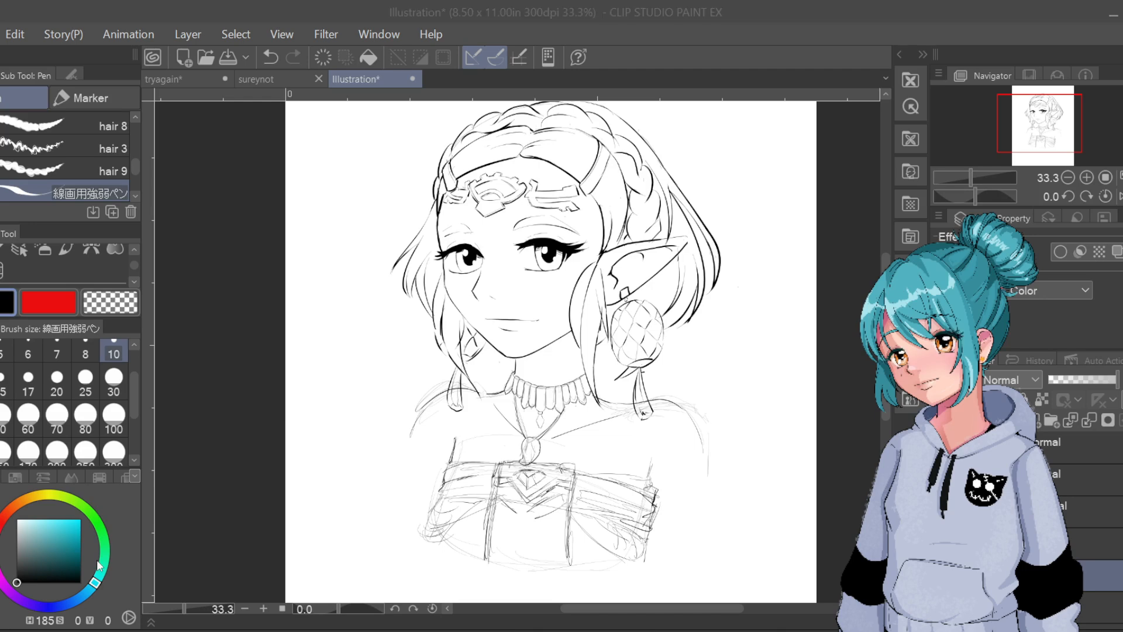
pyautogui.click(498, 515)
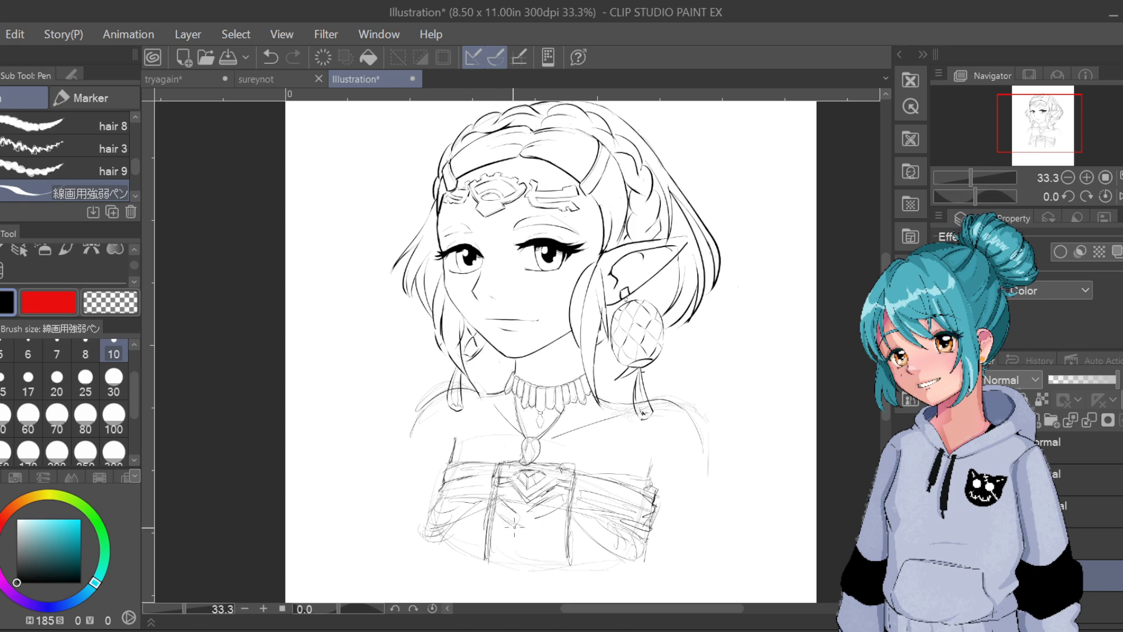
pyautogui.moveTo(528, 525); pyautogui.dragTo(530, 508)
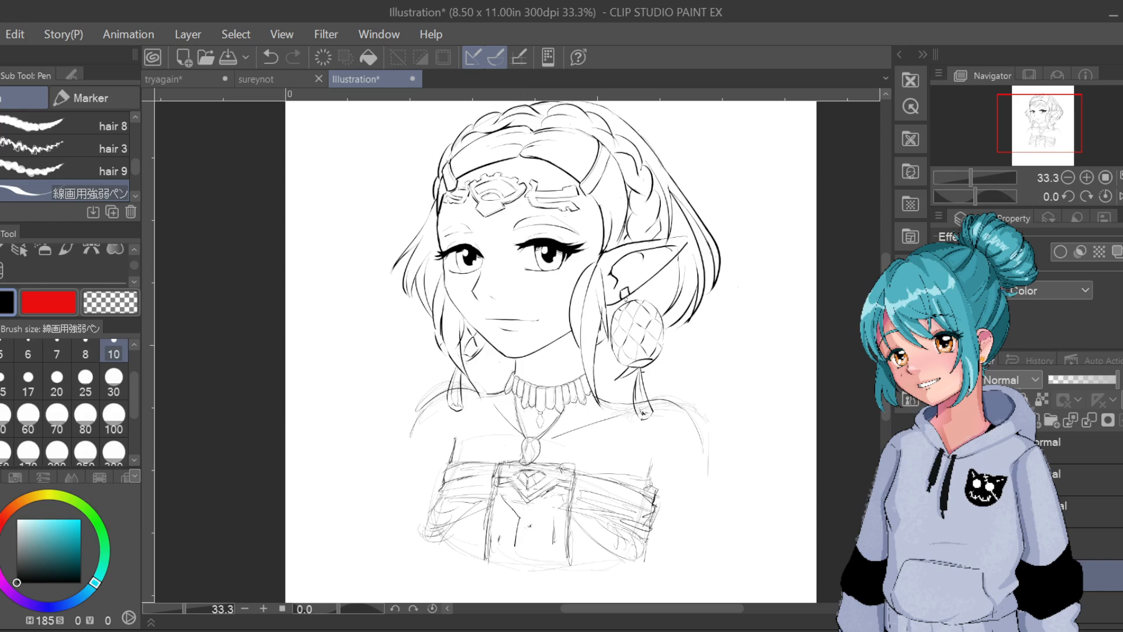
pyautogui.hotkey('ctrl', 'z')
pyautogui.moveTo(528, 516); pyautogui.dragTo(529, 534)
pyautogui.moveTo(549, 498)
pyautogui.mouseDown()
pyautogui.moveTo(531, 512)
pyautogui.moveTo(545, 501)
pyautogui.moveTo(505, 492)
pyautogui.moveTo(517, 512)
pyautogui.mouseUp()
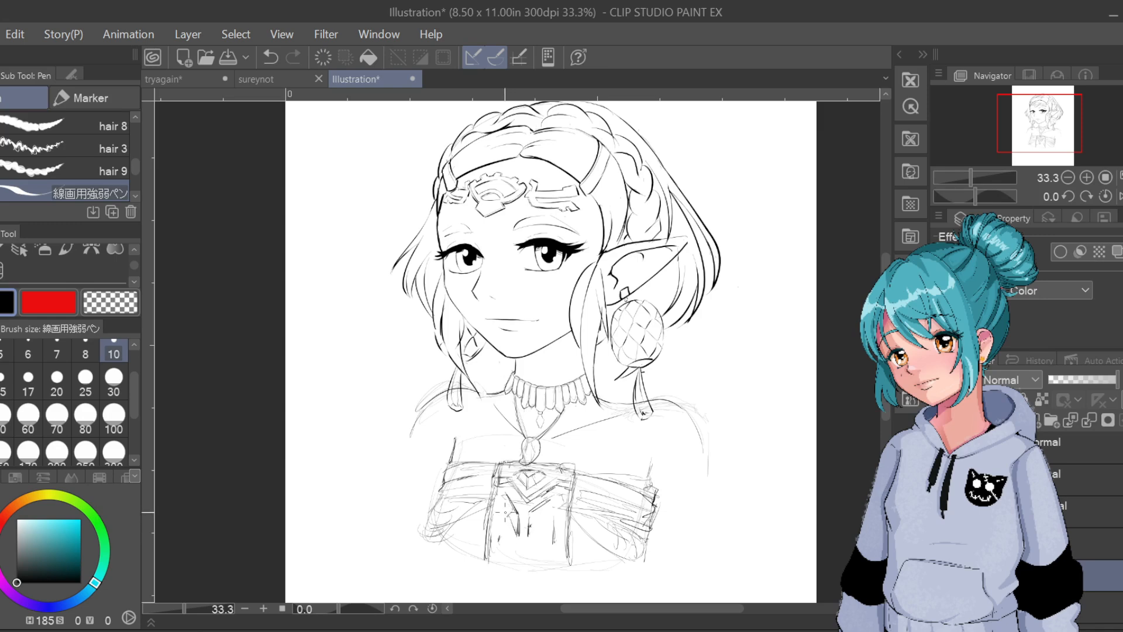
# Sketch angled strokes and narrow pointed shapes flanking the stem on both sides of the central panel
pyautogui.hotkey('ctrl', 'z')
pyautogui.moveTo(511, 518); pyautogui.dragTo(517, 514)
pyautogui.hotkey('ctrl', 'z')
pyautogui.moveTo(517, 534)
pyautogui.mouseDown()
pyautogui.moveTo(518, 545)
pyautogui.moveTo(531, 537)
pyautogui.mouseUp()
pyautogui.moveTo(505, 496)
pyautogui.mouseDown()
pyautogui.moveTo(513, 518)
pyautogui.moveTo(533, 516)
pyautogui.mouseUp()
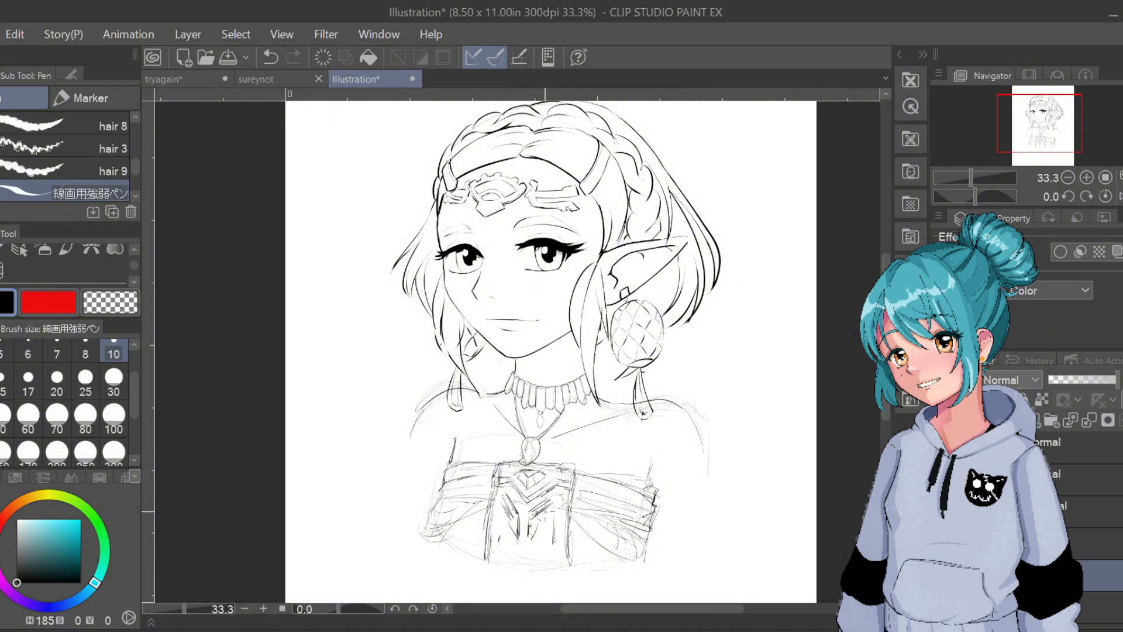
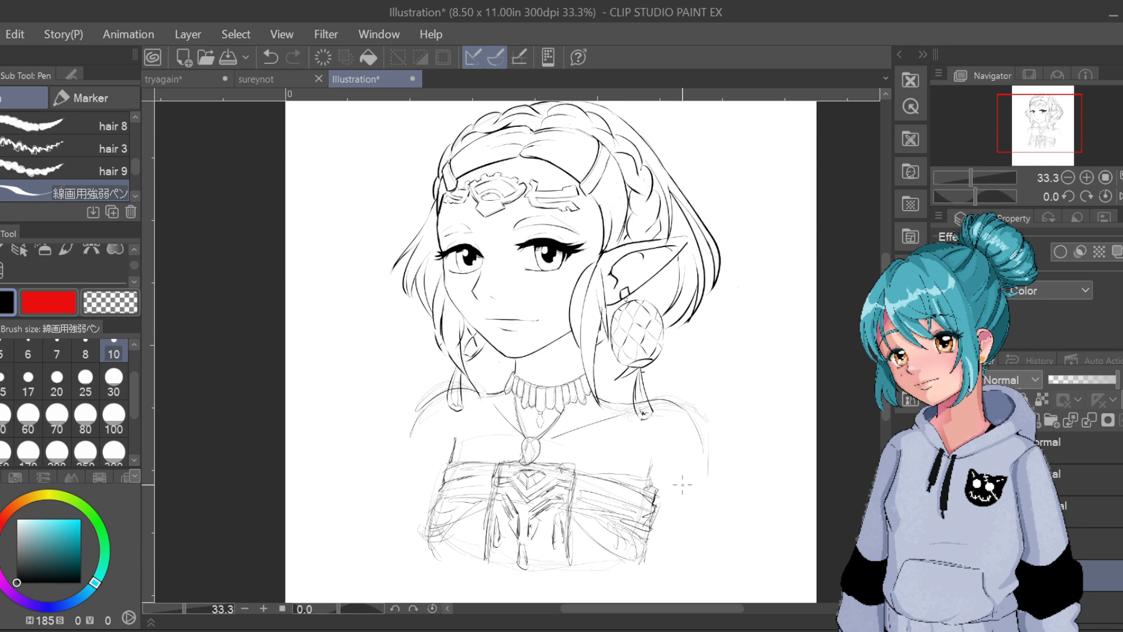
# Lower the bodice sketch layer's opacity to about half
pyautogui.scroll(-1, 685, 490)
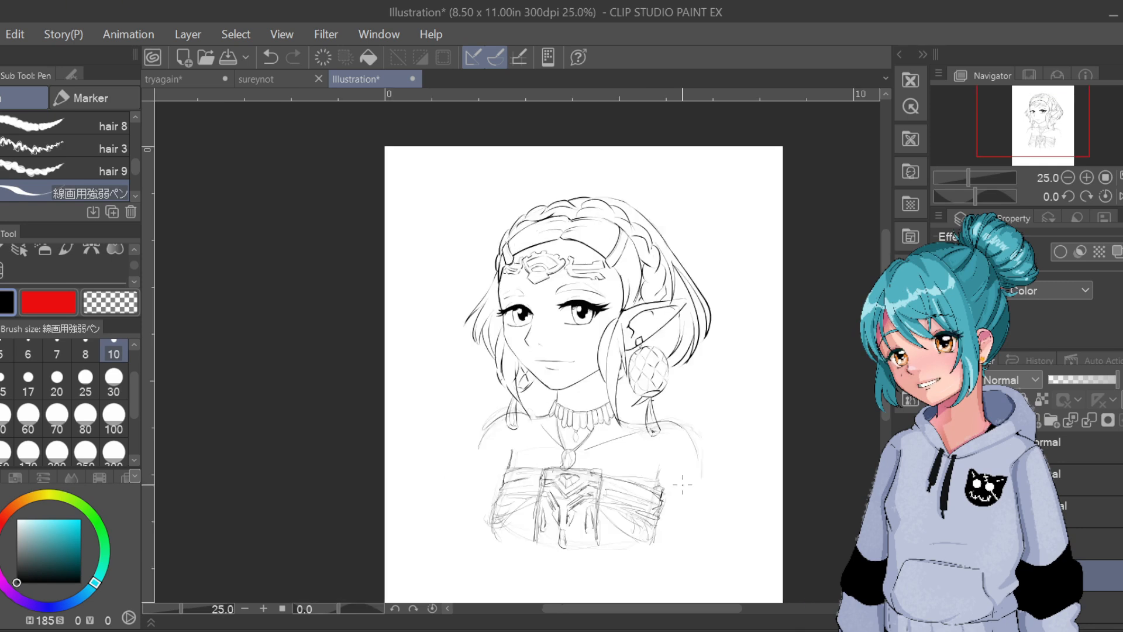
pyautogui.scroll(1, 682, 485)
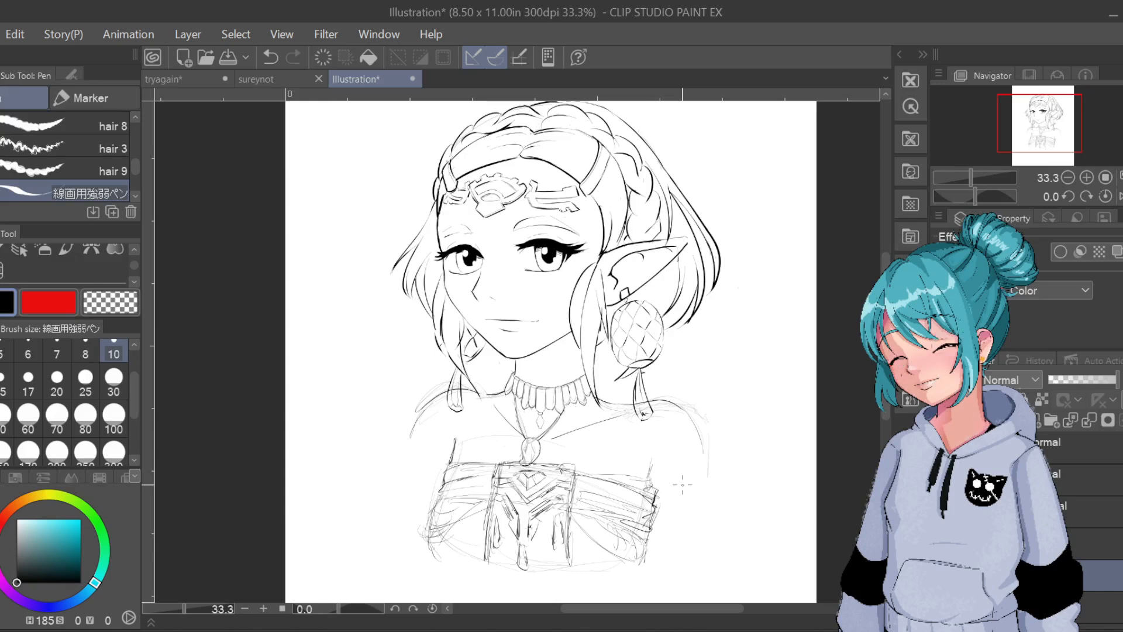
pyautogui.moveTo(1063, 382); pyautogui.dragTo(1079, 382)
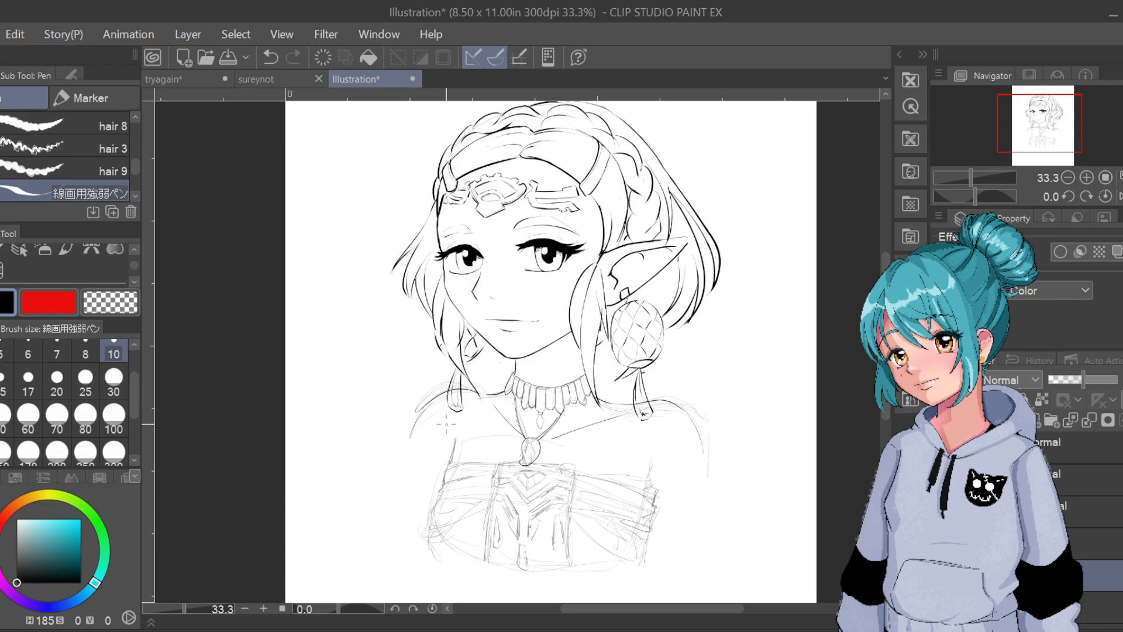
pyautogui.scroll(1, 446, 424)
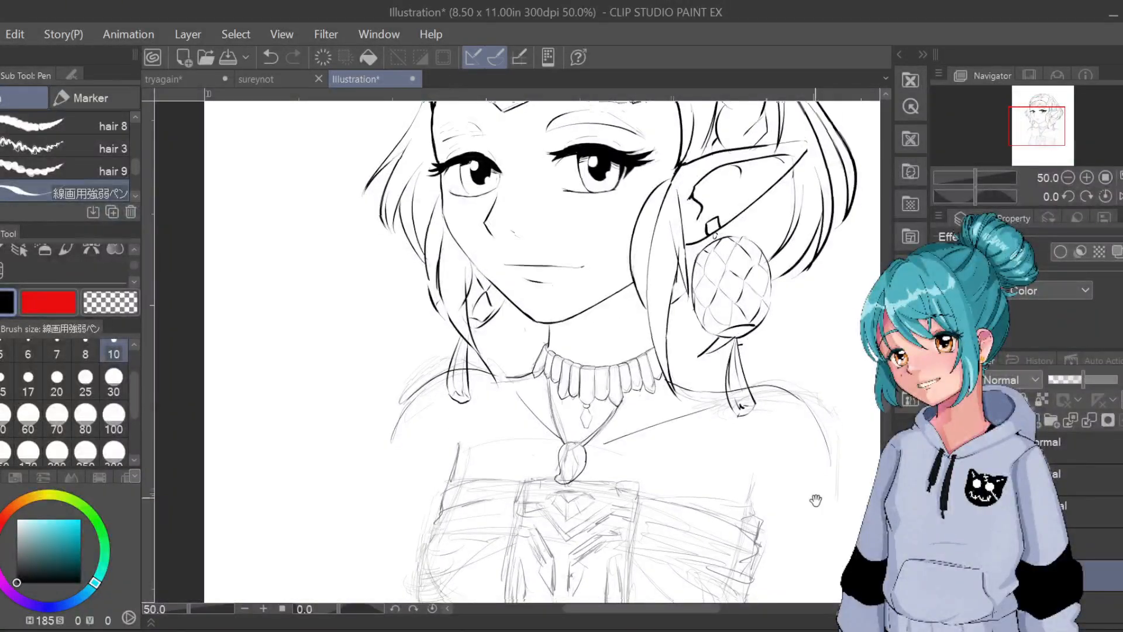
pyautogui.moveTo(815, 500); pyautogui.dragTo(670, 412)
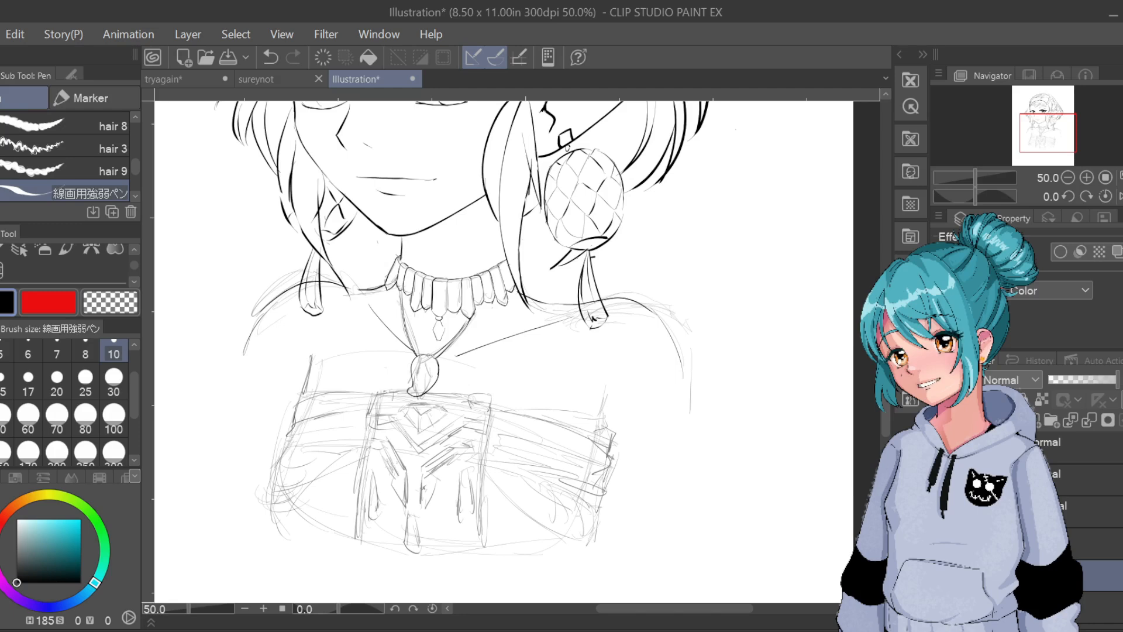
# Set the brush size to 30 and ink the outer end and lower edge of the chest band's left half
pyautogui.click(134, 249)
pyautogui.click(133, 249)
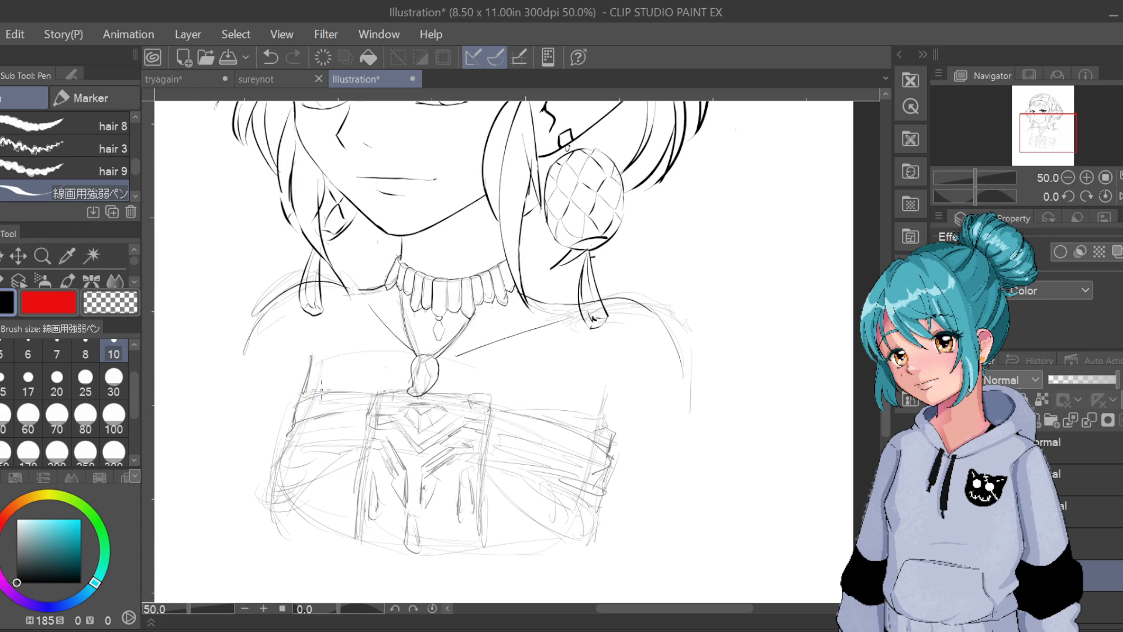
pyautogui.click(113, 383)
pyautogui.moveTo(284, 401); pyautogui.dragTo(385, 388)
pyautogui.hotkey('ctrl', 'z')
pyautogui.hotkey('ctrl', 'z')
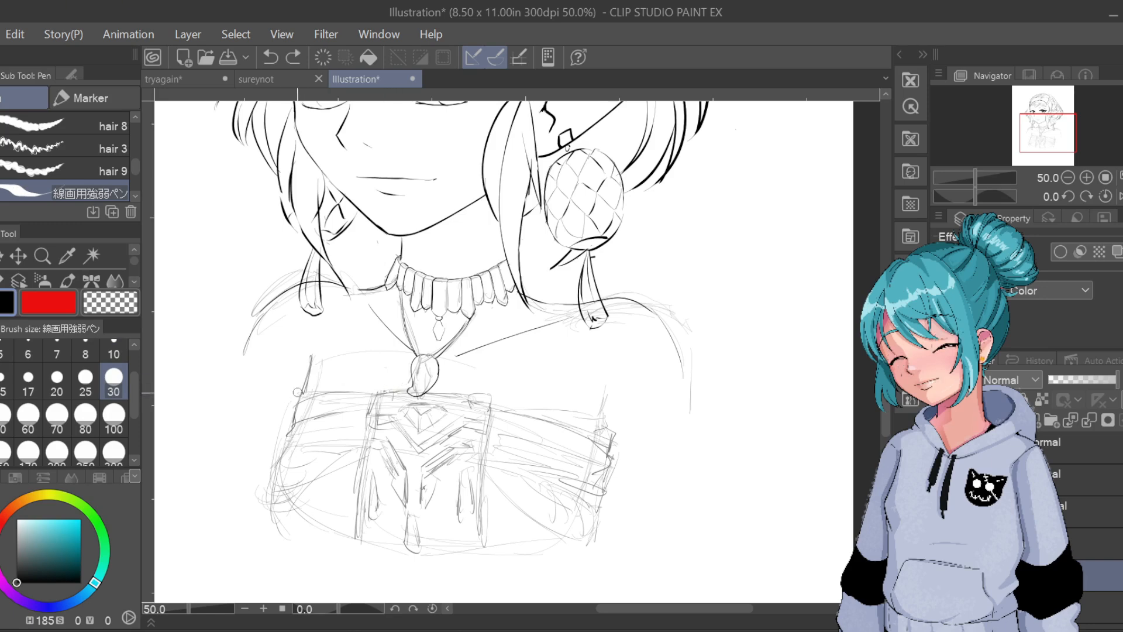
pyautogui.moveTo(295, 392)
pyautogui.mouseDown()
pyautogui.moveTo(285, 446)
pyautogui.moveTo(368, 443)
pyautogui.mouseUp()
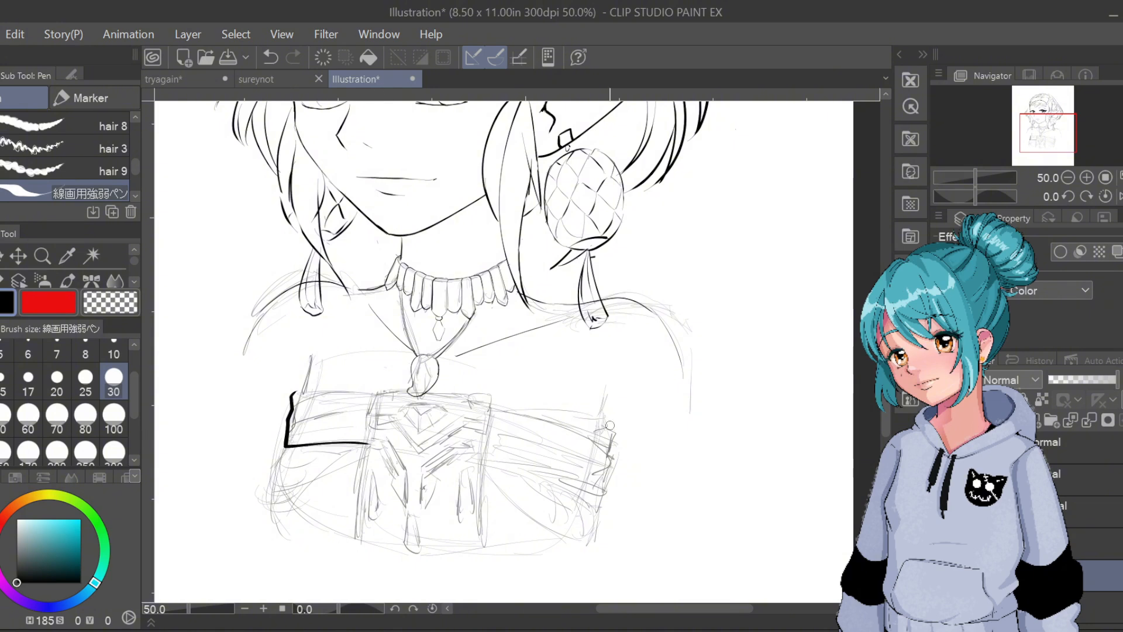
# Ink the upper edge and notched outer end of the chest band's right half
pyautogui.moveTo(492, 457)
pyautogui.mouseDown()
pyautogui.moveTo(586, 470)
pyautogui.moveTo(602, 484)
pyautogui.mouseUp()
pyautogui.hotkey('ctrl', 'z')
pyautogui.moveTo(491, 398)
pyautogui.mouseDown()
pyautogui.moveTo(612, 407)
pyautogui.moveTo(601, 411)
pyautogui.moveTo(614, 445)
pyautogui.moveTo(596, 431)
pyautogui.moveTo(609, 457)
pyautogui.mouseUp()
pyautogui.hotkey('ctrl', 'z')
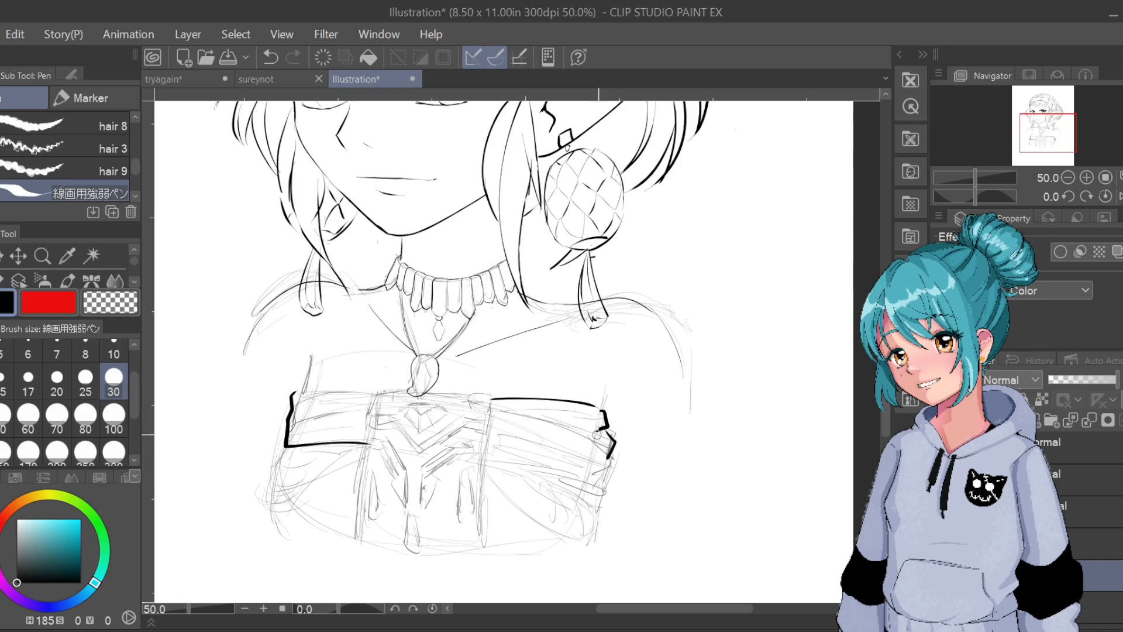
# Ink the upper edge of the chest band's left half with a double line
pyautogui.moveTo(295, 404); pyautogui.dragTo(372, 393)
pyautogui.hotkey('ctrl', 'z')
pyautogui.moveTo(293, 403); pyautogui.dragTo(377, 393)
pyautogui.moveTo(292, 395); pyautogui.dragTo(380, 387)
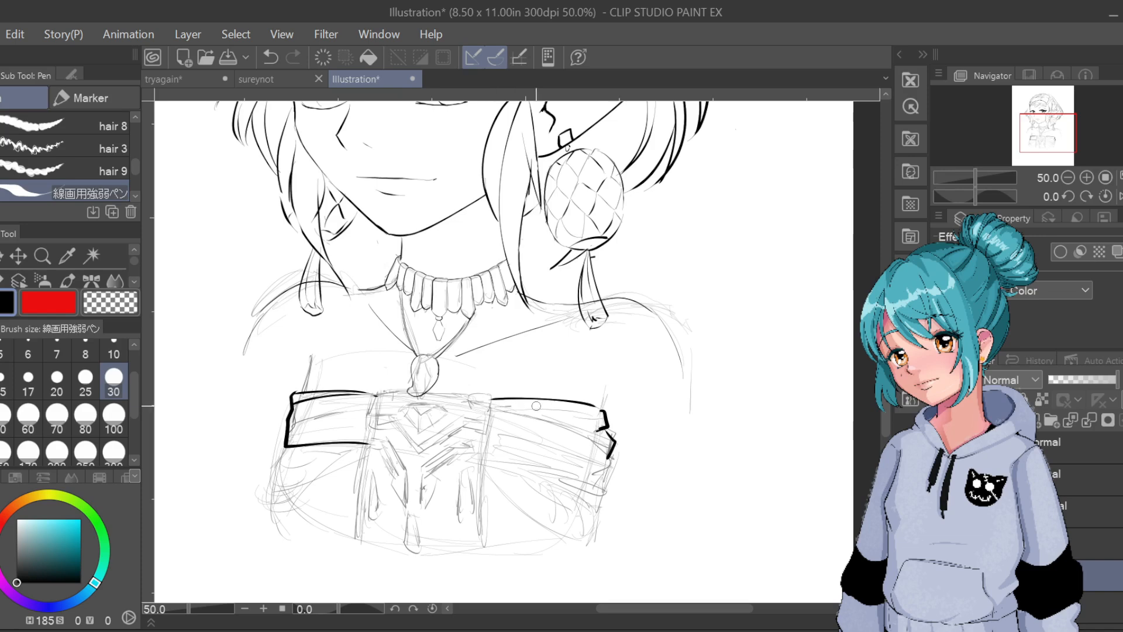
# Ink the lower edge of the chest band's right half, a fold line above it and the rest of its outer end
pyautogui.moveTo(484, 462); pyautogui.dragTo(605, 478)
pyautogui.hotkey('ctrl', 'z')
pyautogui.moveTo(481, 463); pyautogui.dragTo(606, 476)
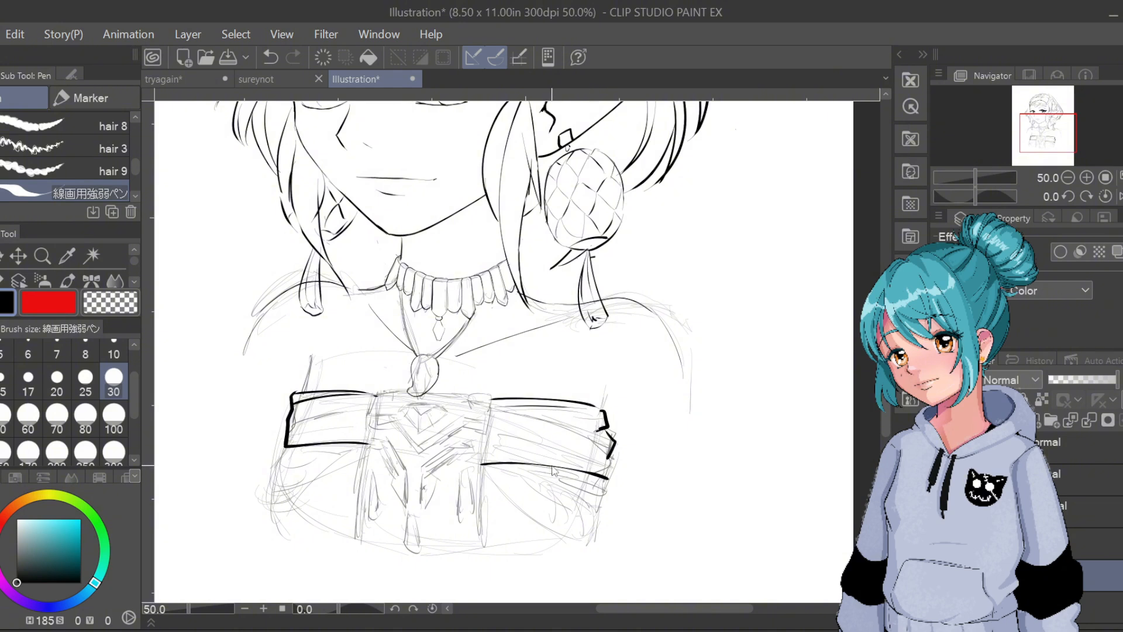
pyautogui.hotkey('ctrl', 'z')
pyautogui.moveTo(479, 462)
pyautogui.mouseDown()
pyautogui.moveTo(587, 477)
pyautogui.moveTo(607, 476)
pyautogui.moveTo(609, 456)
pyautogui.mouseUp()
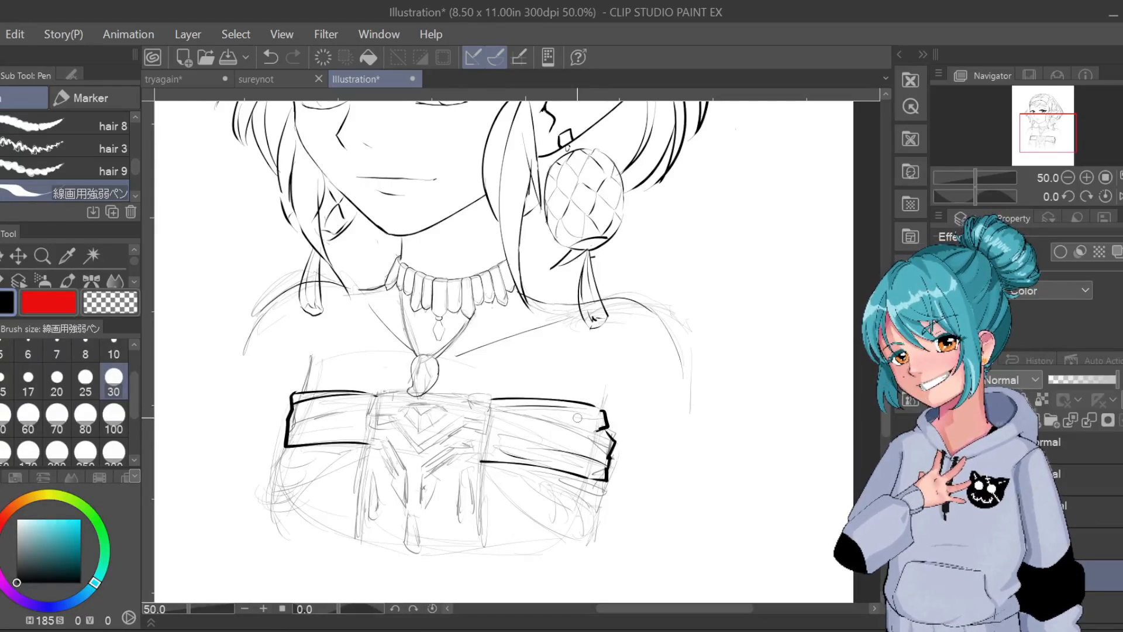
pyautogui.press('Delete')
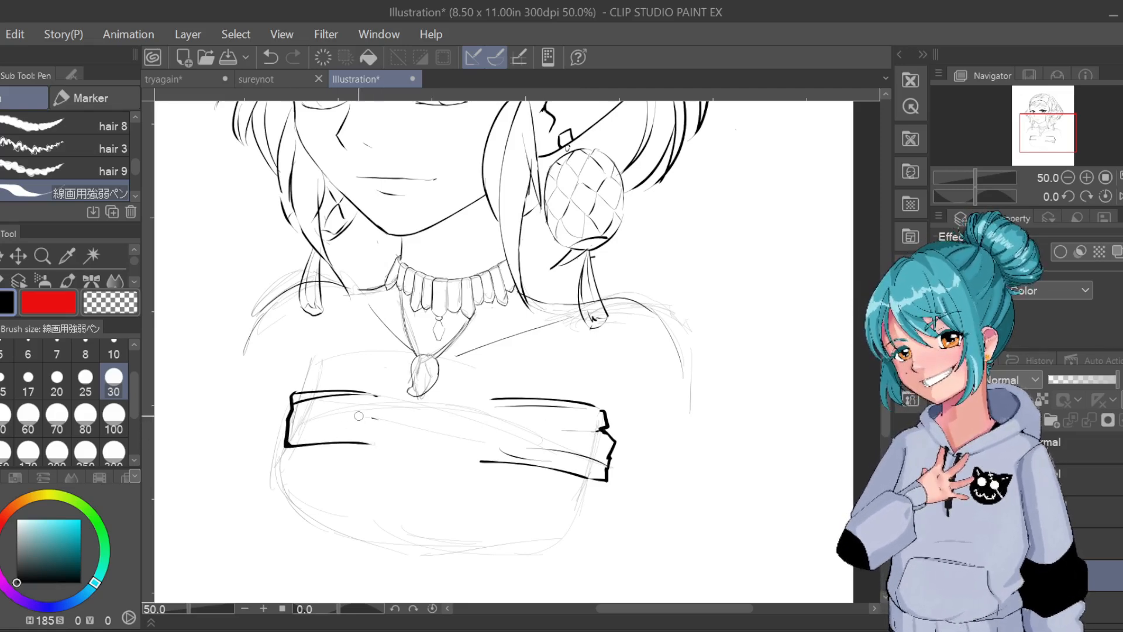
pyautogui.moveTo(313, 421)
pyautogui.mouseDown()
pyautogui.moveTo(373, 416)
pyautogui.moveTo(377, 428)
pyautogui.mouseUp()
pyautogui.hotkey('ctrl', 'z')
pyautogui.hotkey('ctrl', 'z')
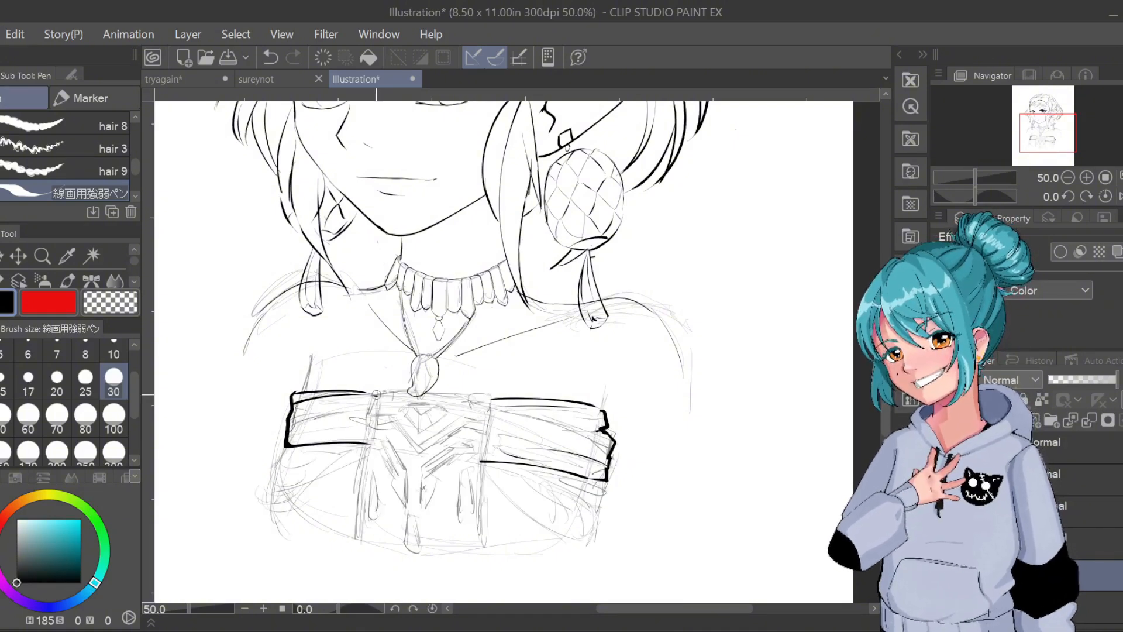
# Ink the two long sides and the top edge of the bodice's central panel
pyautogui.moveTo(375, 396); pyautogui.dragTo(358, 553)
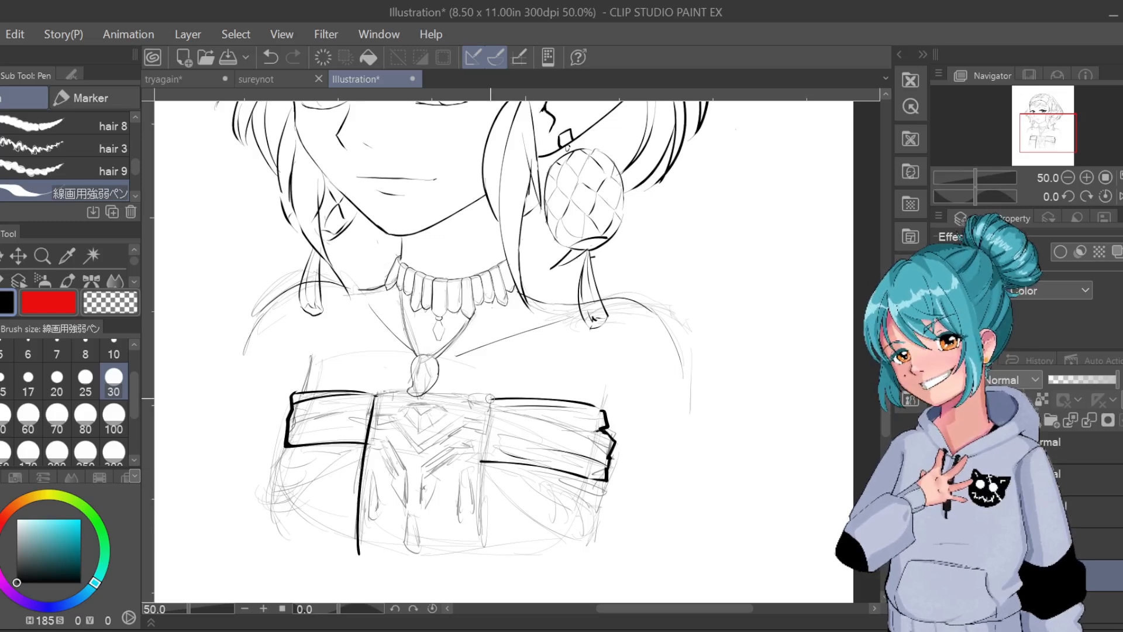
pyautogui.moveTo(490, 396); pyautogui.dragTo(480, 546)
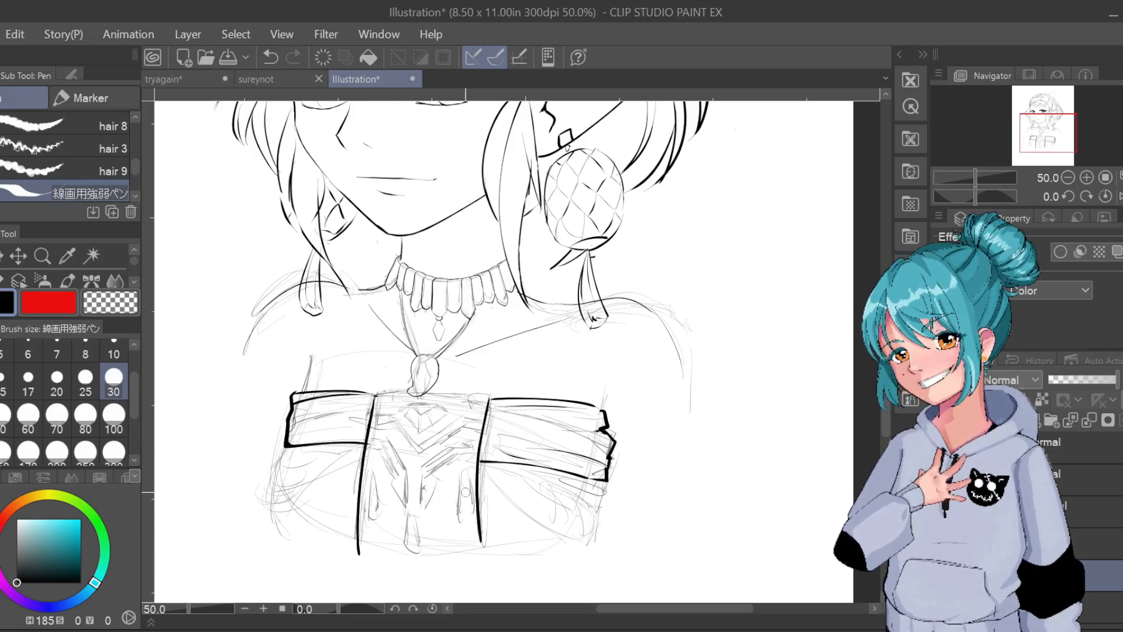
pyautogui.moveTo(372, 396); pyautogui.dragTo(399, 391)
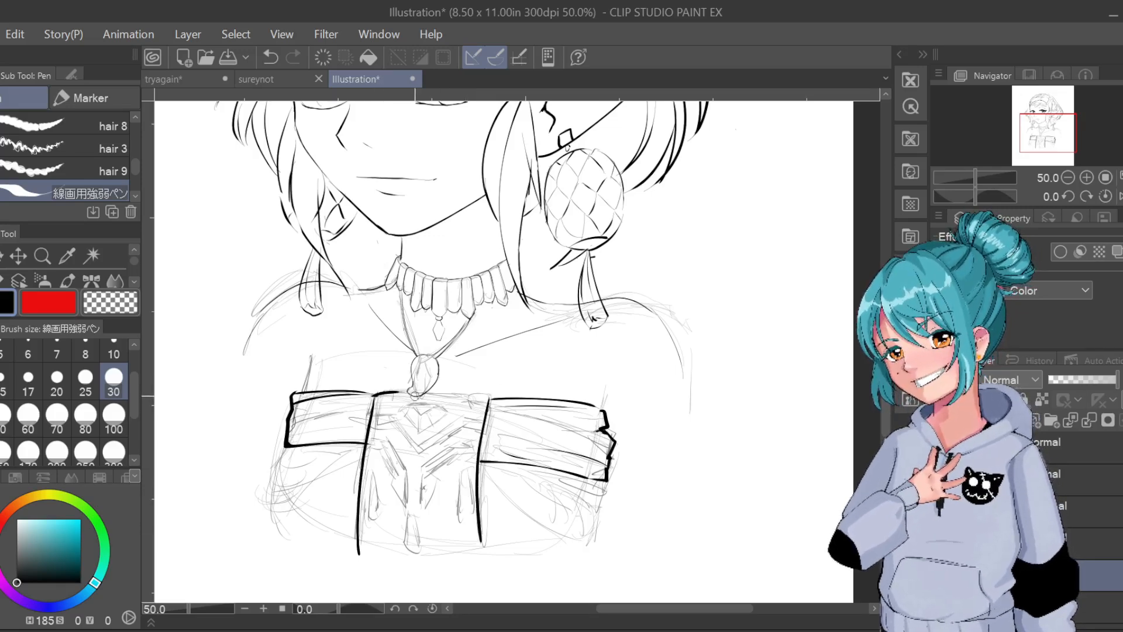
pyautogui.hotkey('ctrl', 'z')
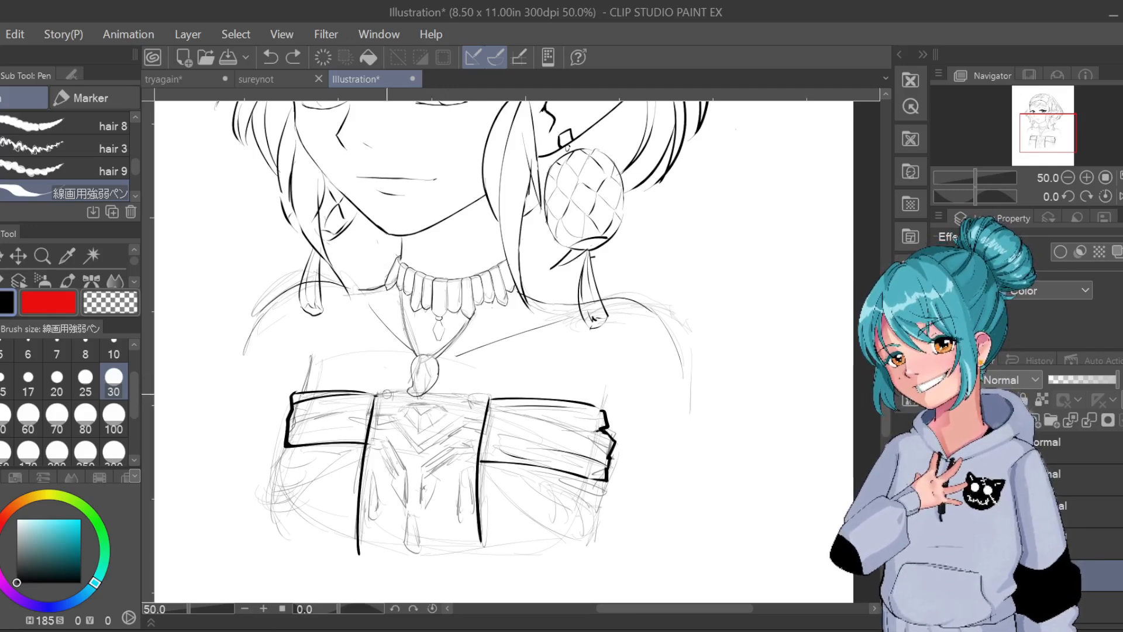
pyautogui.moveTo(376, 396); pyautogui.dragTo(492, 397)
pyautogui.hotkey('ctrl', 'z')
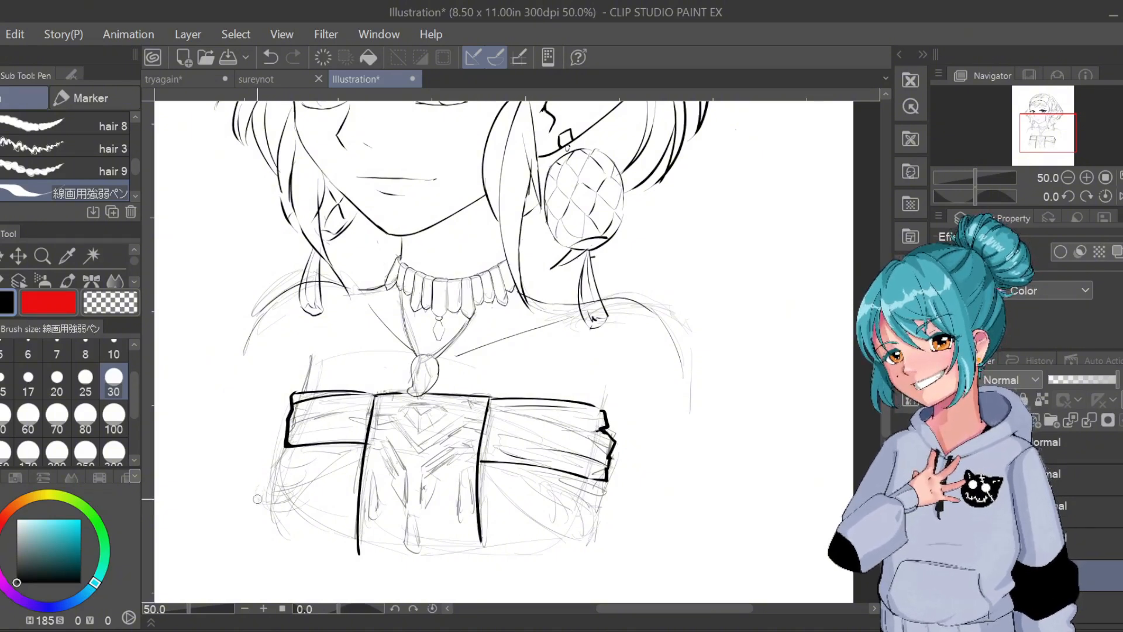
# Ink the draped fabric folds and their outer contour below the chest band's left half
pyautogui.moveTo(260, 498); pyautogui.dragTo(353, 448)
pyautogui.hotkey('ctrl', 'z')
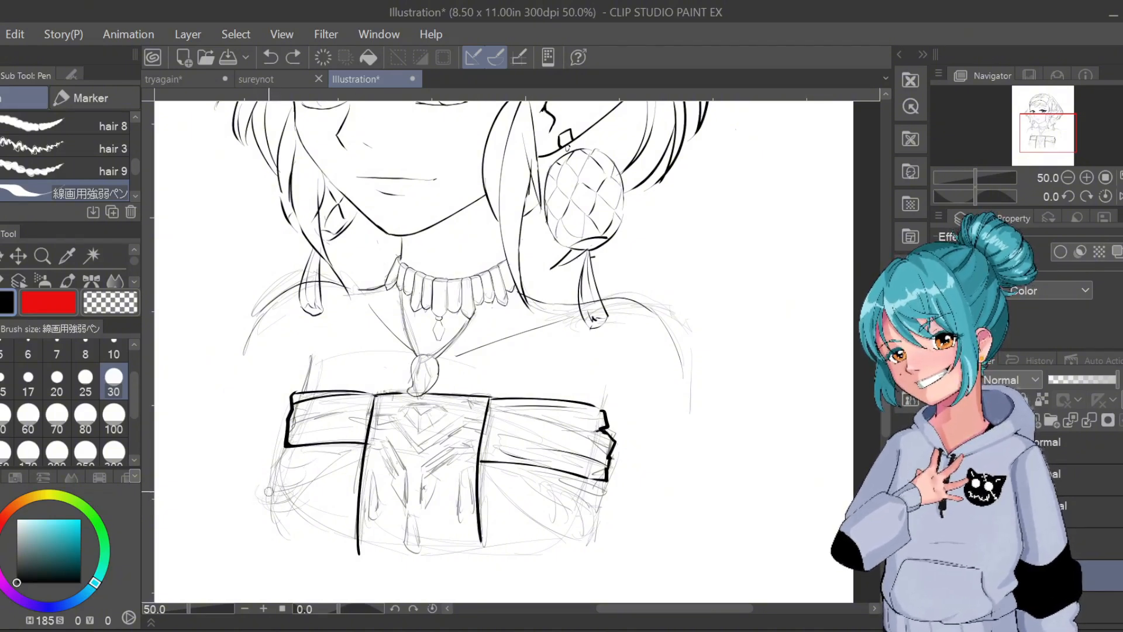
pyautogui.hotkey('ctrl', 'y')
pyautogui.hotkey('ctrl', 'z')
pyautogui.moveTo(266, 498)
pyautogui.mouseDown()
pyautogui.moveTo(318, 445)
pyautogui.moveTo(360, 451)
pyautogui.mouseUp()
pyautogui.hotkey('ctrl', 'z')
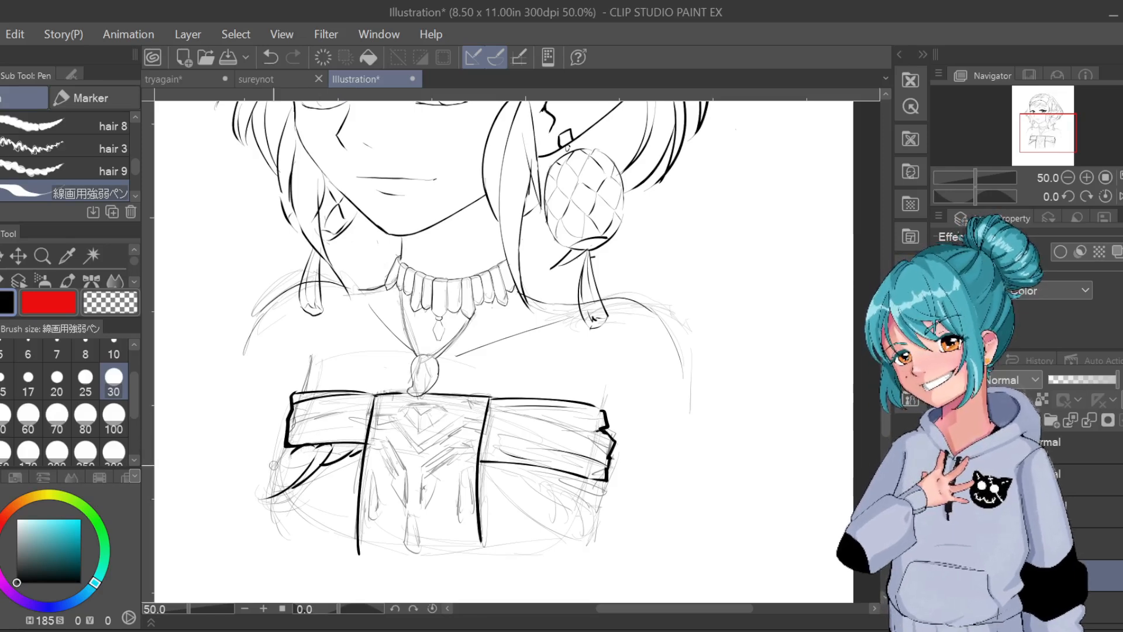
pyautogui.moveTo(292, 447); pyautogui.dragTo(261, 496)
pyautogui.hotkey('ctrl', 'z')
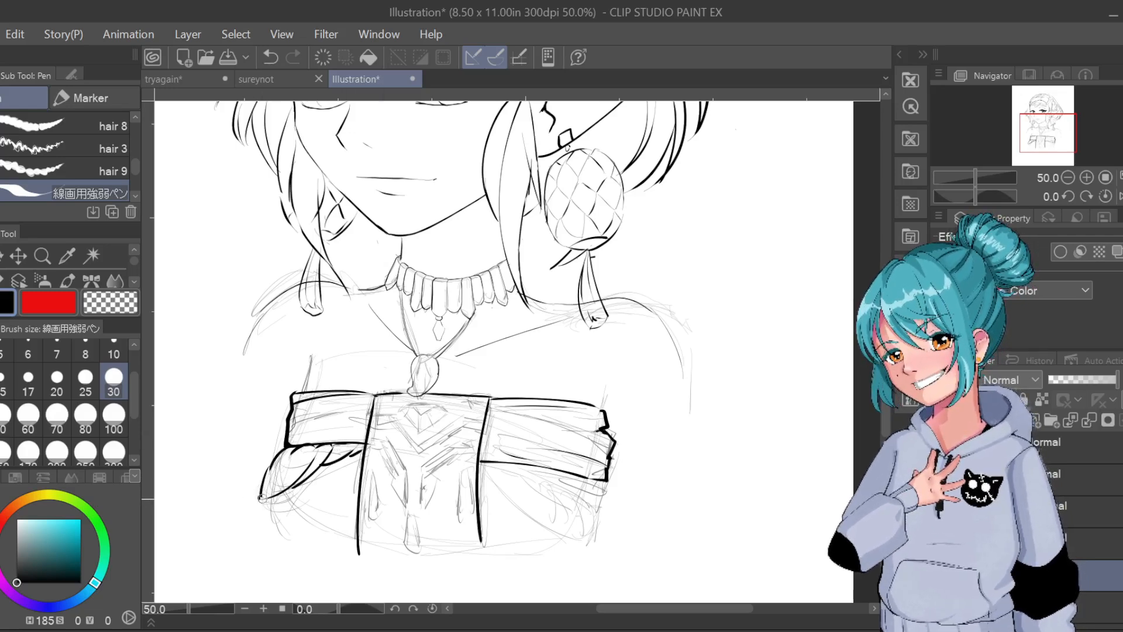
# Ink the curved lower contour of the draped fabric below the chest band's right half
pyautogui.moveTo(483, 465)
pyautogui.mouseDown()
pyautogui.moveTo(527, 507)
pyautogui.moveTo(511, 486)
pyautogui.moveTo(550, 510)
pyautogui.mouseUp()
pyautogui.hotkey('ctrl', 'z')
pyautogui.moveTo(506, 472); pyautogui.dragTo(620, 534)
pyautogui.hotkey('ctrl', 'z')
pyautogui.moveTo(558, 506); pyautogui.dragTo(603, 532)
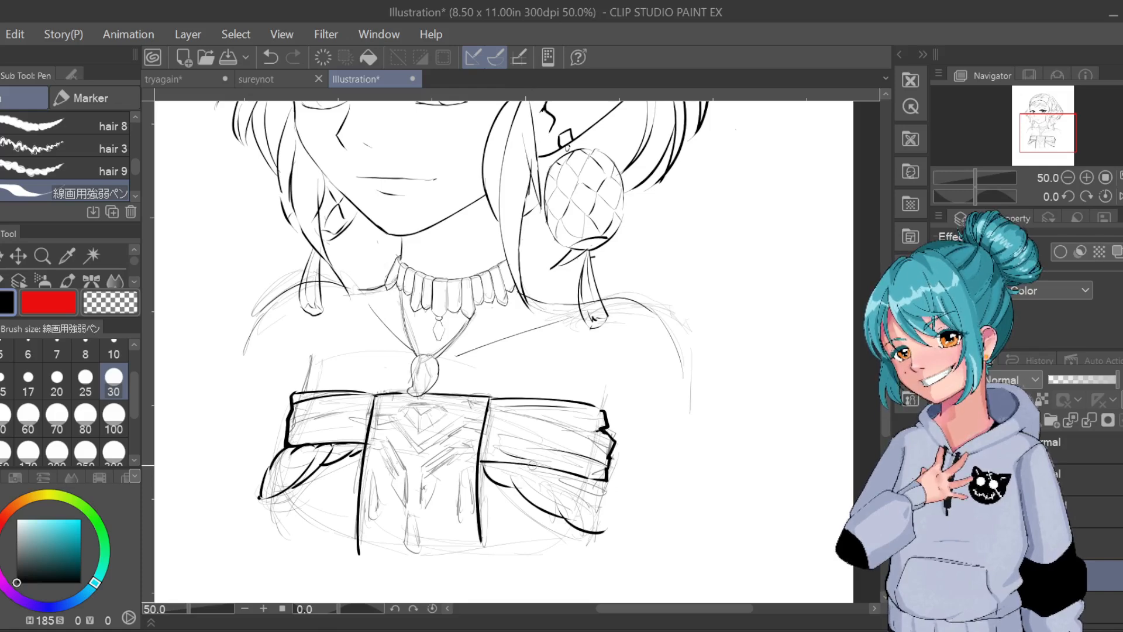
# Ink the inner folds and outer edge of the draped fabric on the bodice's right half
pyautogui.moveTo(532, 465)
pyautogui.mouseDown()
pyautogui.moveTo(553, 491)
pyautogui.moveTo(591, 491)
pyautogui.moveTo(589, 507)
pyautogui.mouseUp()
pyautogui.hotkey('ctrl', 'z')
pyautogui.hotkey('ctrl', 'z')
pyautogui.hotkey('ctrl', 'z')
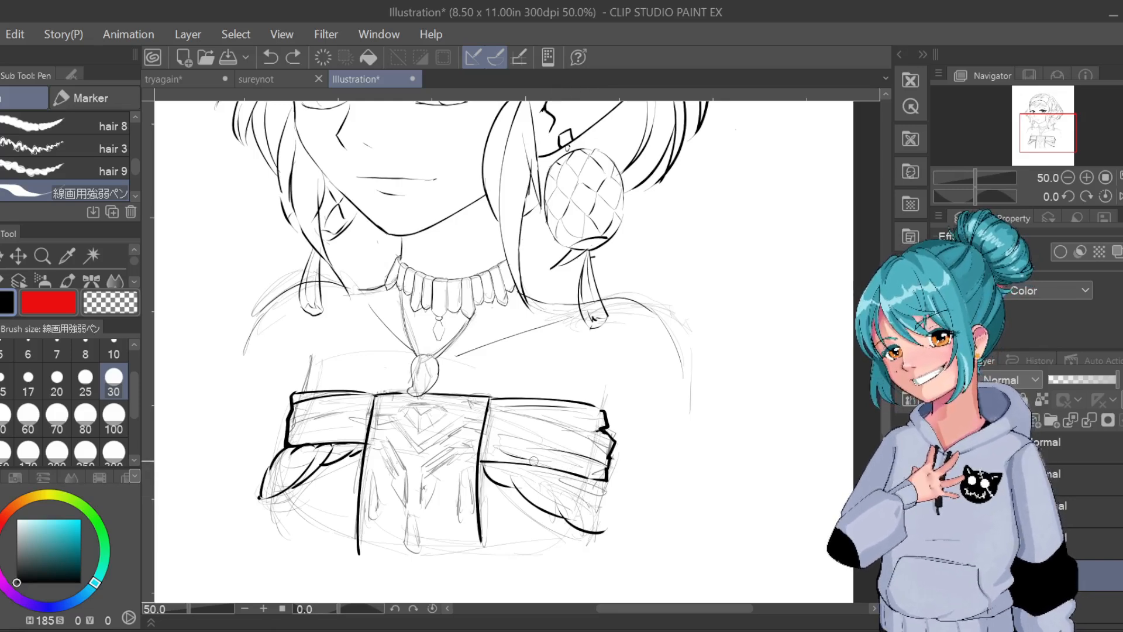
pyautogui.moveTo(506, 464)
pyautogui.mouseDown()
pyautogui.moveTo(575, 497)
pyautogui.moveTo(587, 491)
pyautogui.moveTo(570, 474)
pyautogui.moveTo(600, 501)
pyautogui.mouseUp()
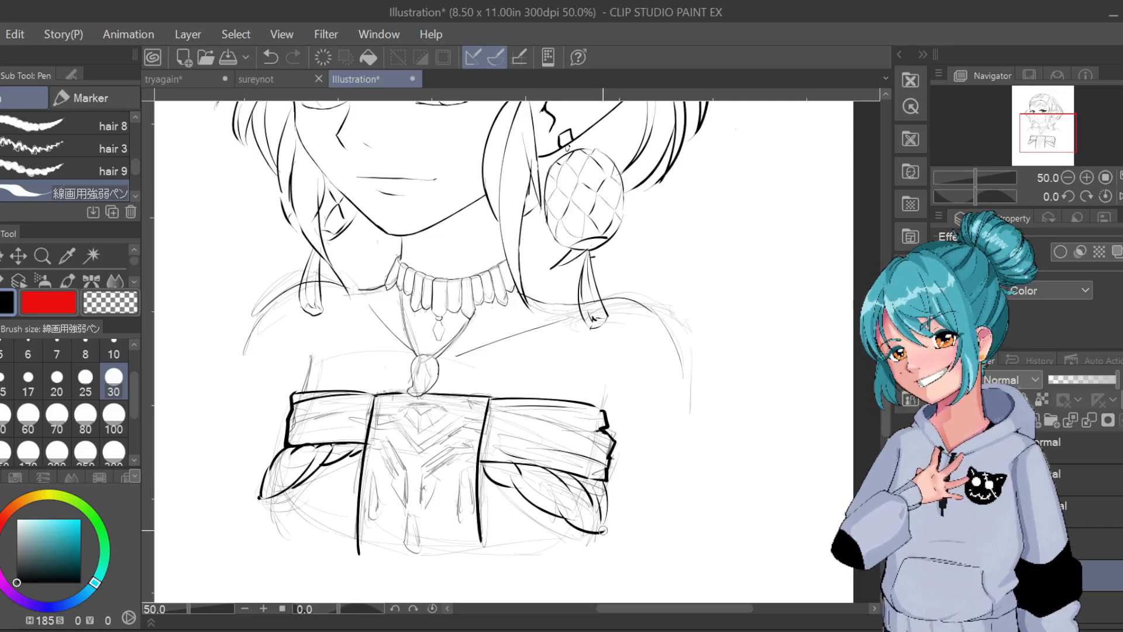
pyautogui.moveTo(604, 530); pyautogui.dragTo(609, 502)
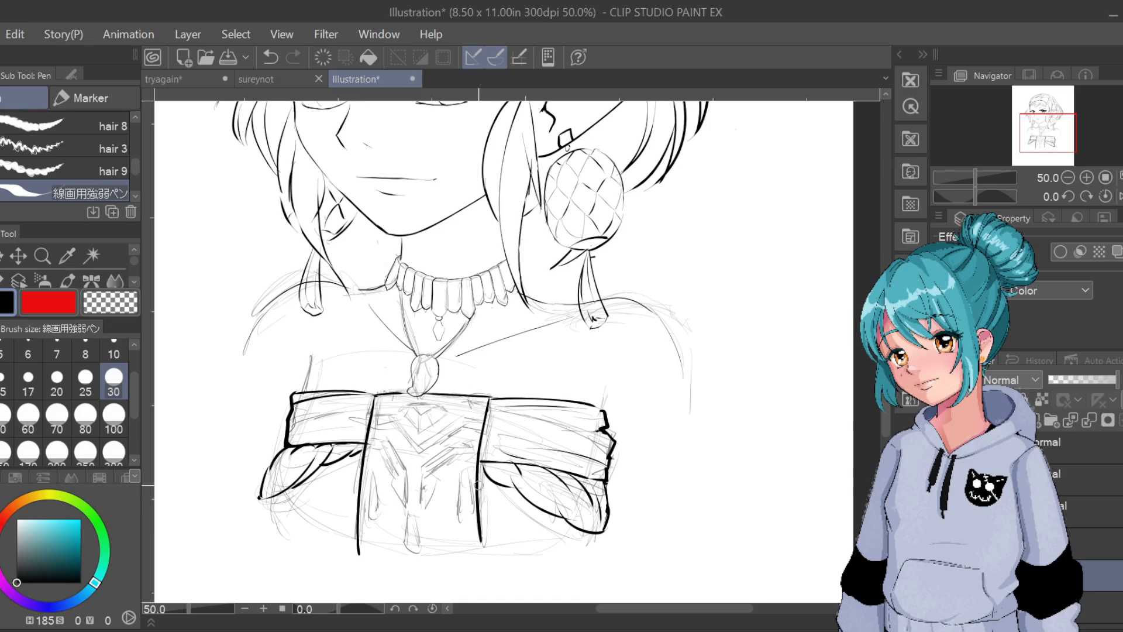
# Set the brush size to 17 and ink thin trim lines along the underside of the draped fabric on both halves
pyautogui.moveTo(478, 484); pyautogui.dragTo(504, 491)
pyautogui.hotkey('ctrl', 'z')
pyautogui.hotkey('ctrl', 'z')
pyautogui.hotkey('ctrl', 'z')
pyautogui.click(22, 376)
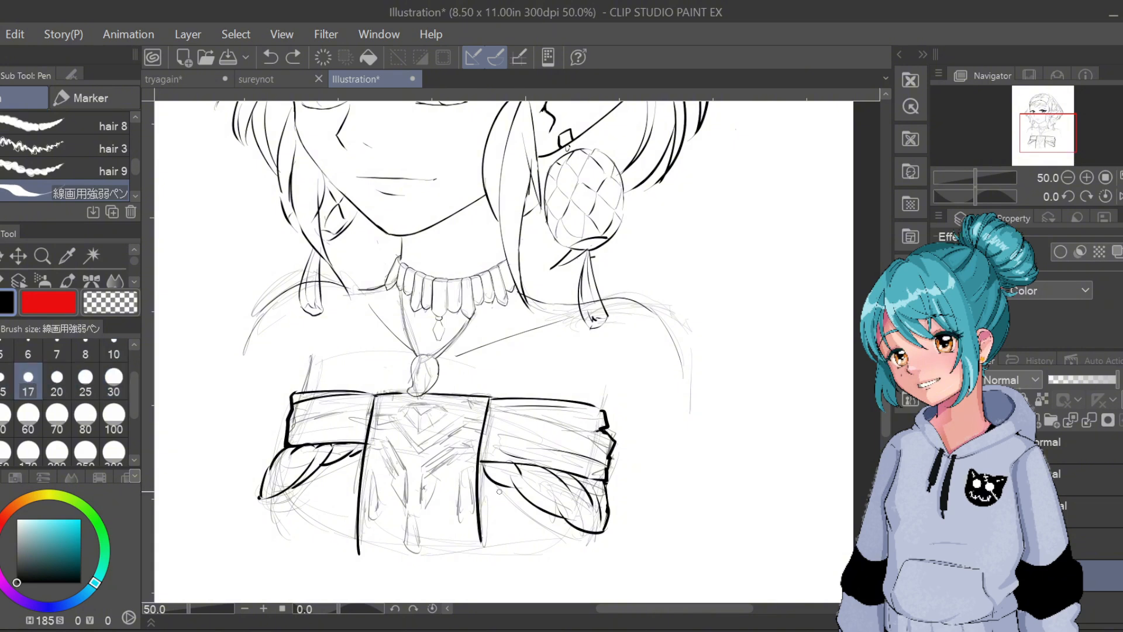
pyautogui.moveTo(477, 495); pyautogui.dragTo(505, 490)
pyautogui.moveTo(602, 534)
pyautogui.mouseDown()
pyautogui.moveTo(608, 546)
pyautogui.moveTo(586, 546)
pyautogui.mouseUp()
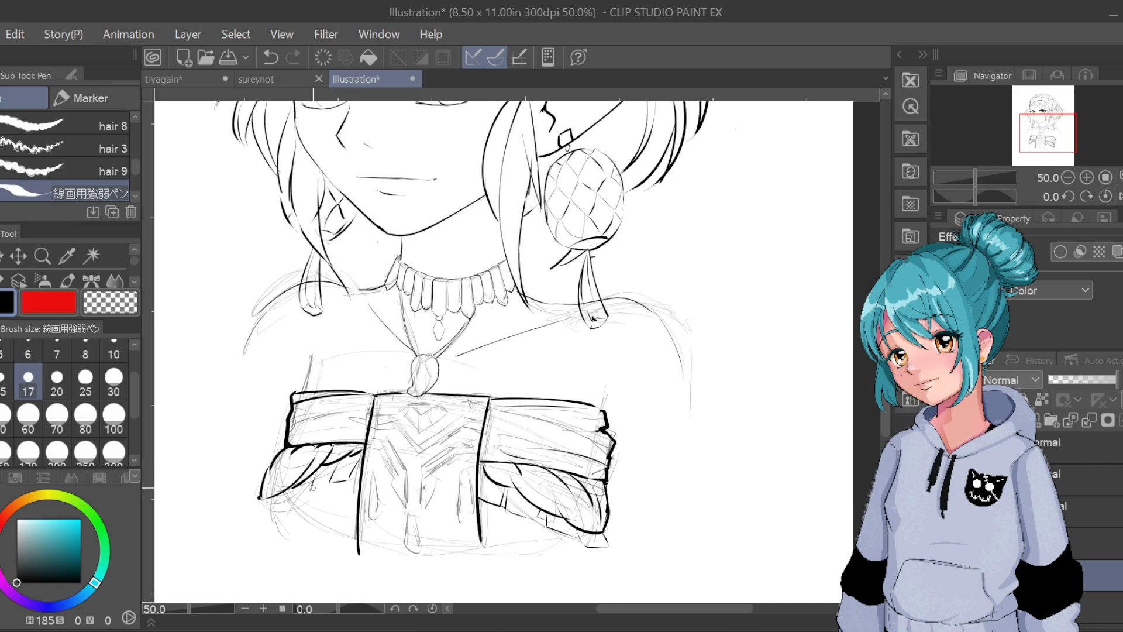
# Ink short trim marks under the drape's left half and the torso's outer contour curving down below it
pyautogui.moveTo(310, 491); pyautogui.dragTo(318, 487)
pyautogui.moveTo(319, 486); pyautogui.dragTo(326, 483)
pyautogui.moveTo(281, 500)
pyautogui.mouseDown()
pyautogui.moveTo(309, 484)
pyautogui.moveTo(304, 494)
pyautogui.moveTo(321, 460)
pyautogui.moveTo(286, 488)
pyautogui.moveTo(283, 500)
pyautogui.moveTo(313, 490)
pyautogui.moveTo(279, 500)
pyautogui.mouseUp()
pyautogui.hotkey('ctrl', 'z')
pyautogui.hotkey('ctrl', 'z')
pyautogui.moveTo(266, 513); pyautogui.dragTo(276, 545)
pyautogui.hotkey('ctrl', 'z')
pyautogui.moveTo(266, 511); pyautogui.dragTo(280, 546)
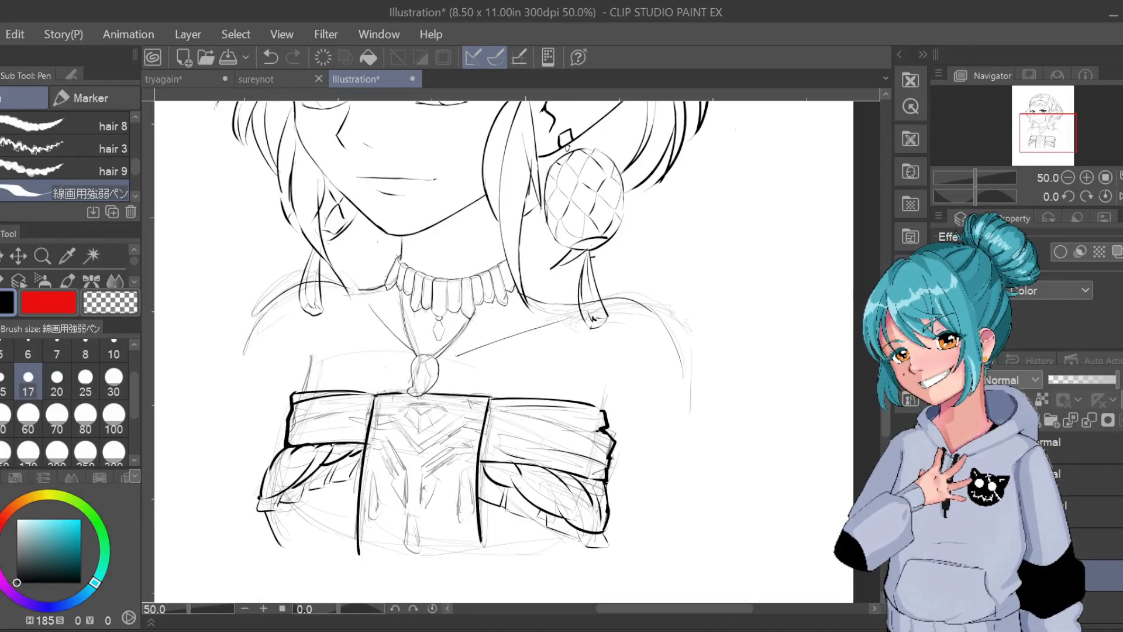
pyautogui.scroll(-2, 403, 551)
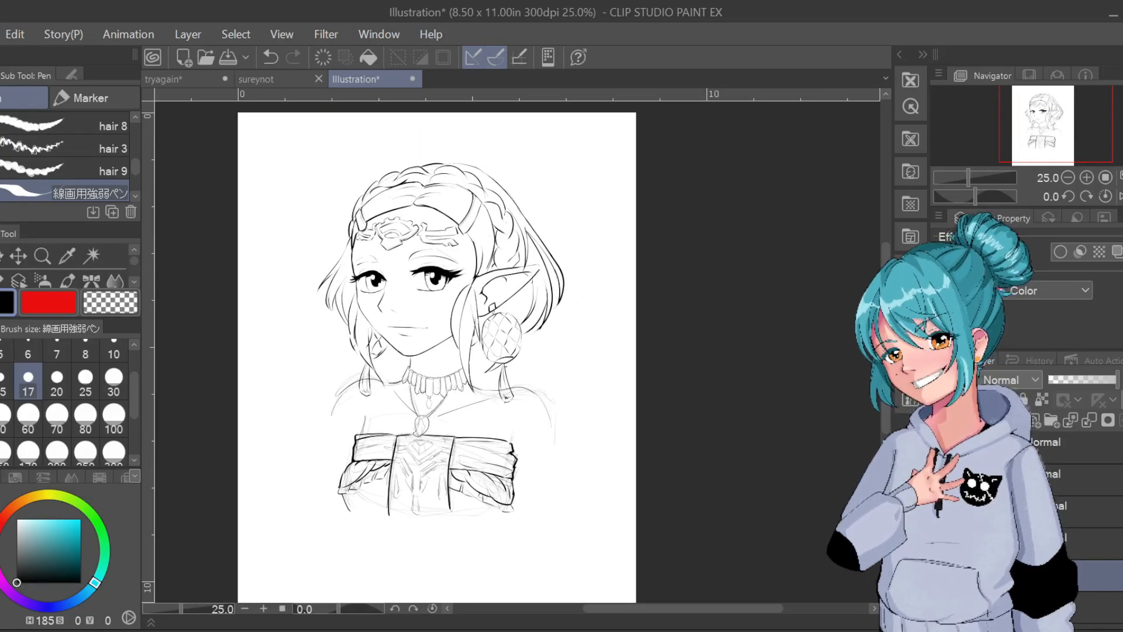
pyautogui.click(1094, 511)
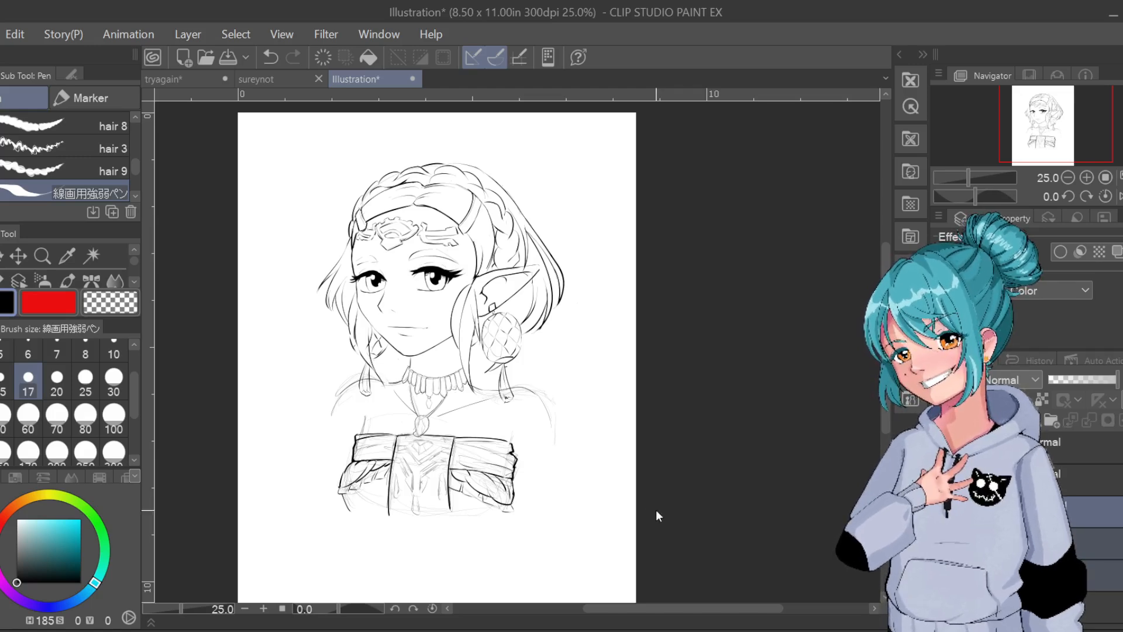
pyautogui.hotkey('ctrl', 't')
pyautogui.moveTo(583, 520); pyautogui.dragTo(679, 602)
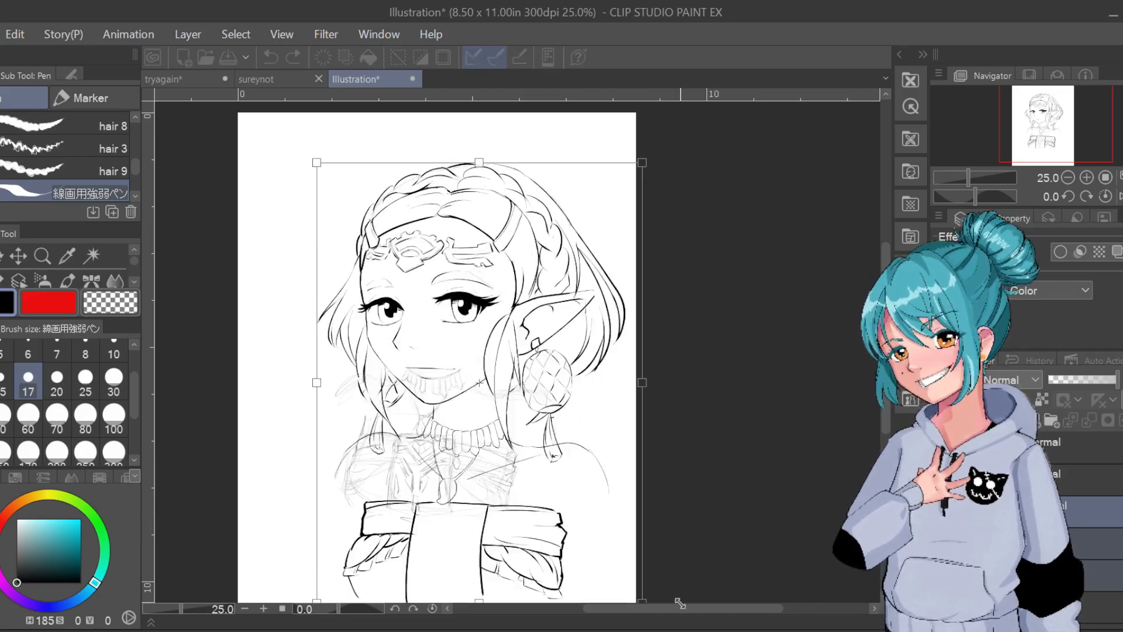
pyautogui.scroll(-1, 670, 519)
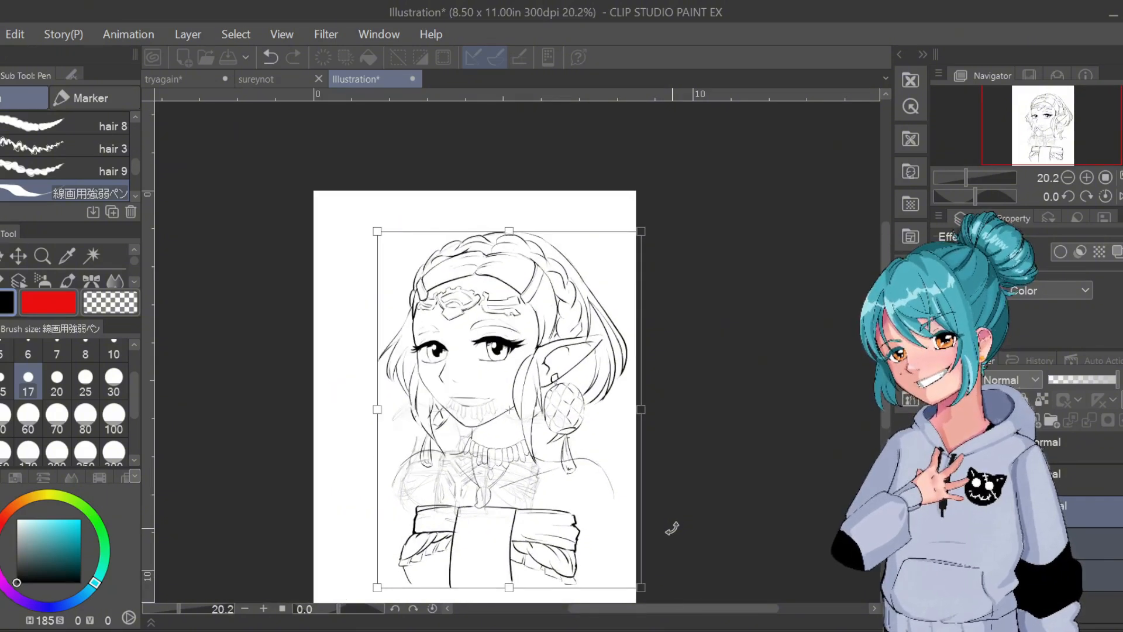
pyautogui.hotkey('ctrl', 'z')
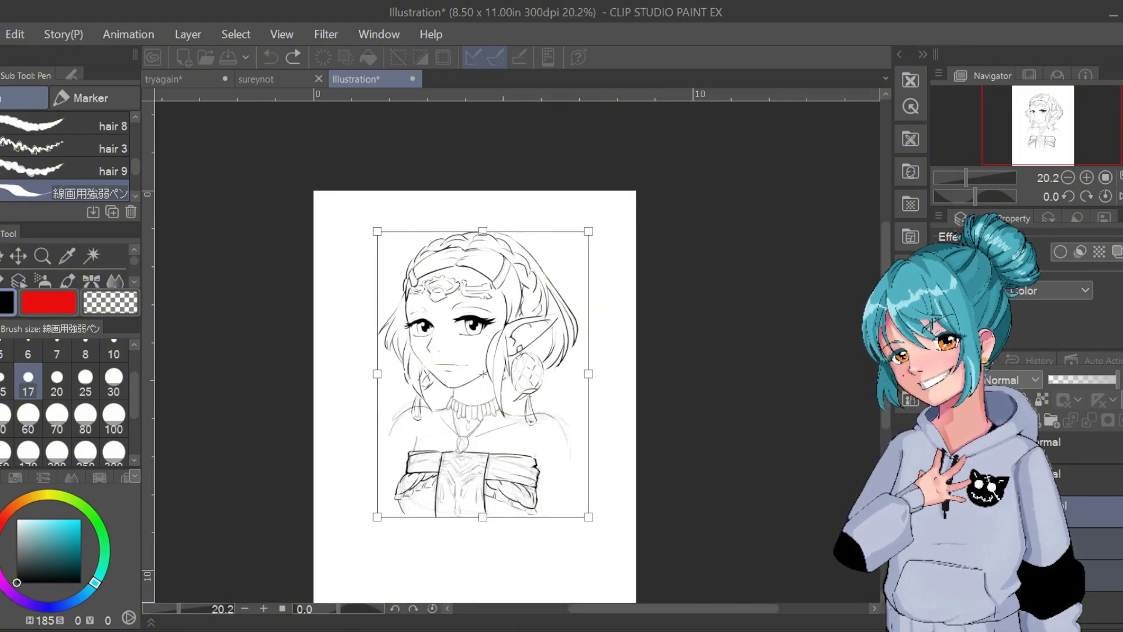
pyautogui.press('Escape')
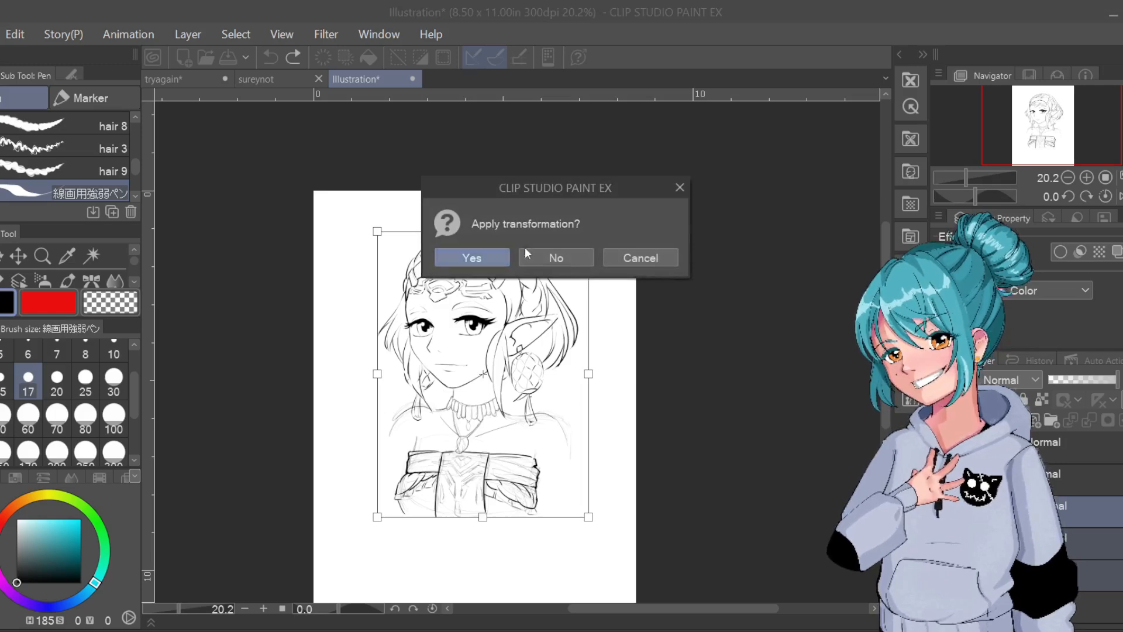
pyautogui.click(557, 260)
# Toggle the visibility of individual layers to check which parts of the line art and sketch each one holds
pyautogui.hotkey('ctrl', 'z')
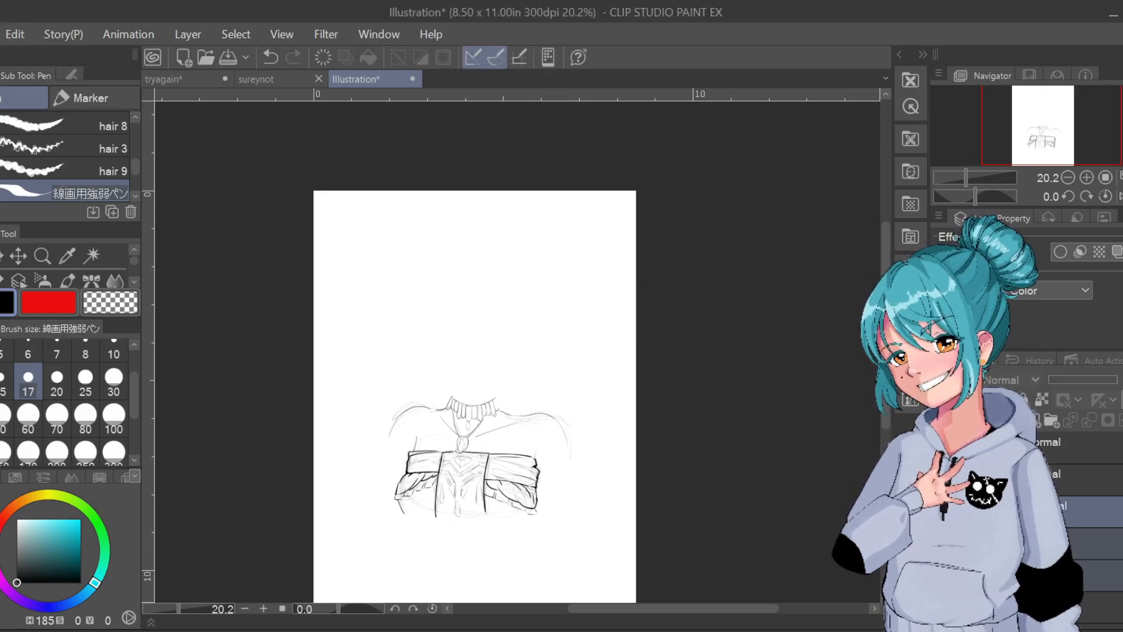
pyautogui.hotkey('ctrl', 'y')
pyautogui.hotkey('ctrl', 'z')
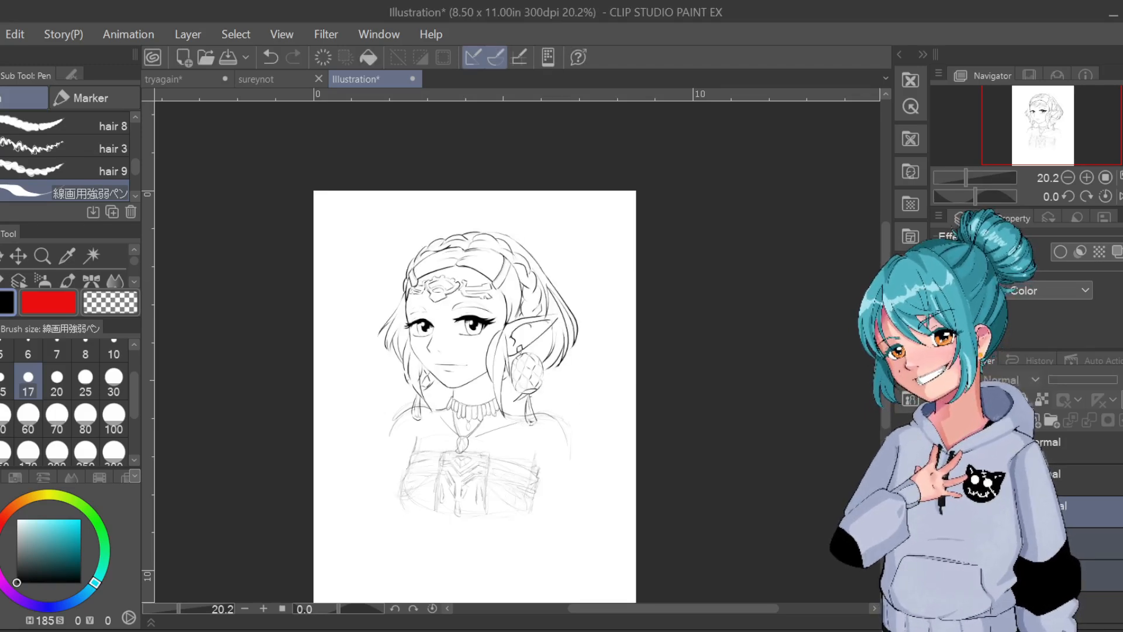
pyautogui.hotkey('ctrl', 'y')
pyautogui.hotkey('ctrl', 'z')
pyautogui.hotkey('ctrl', 'y')
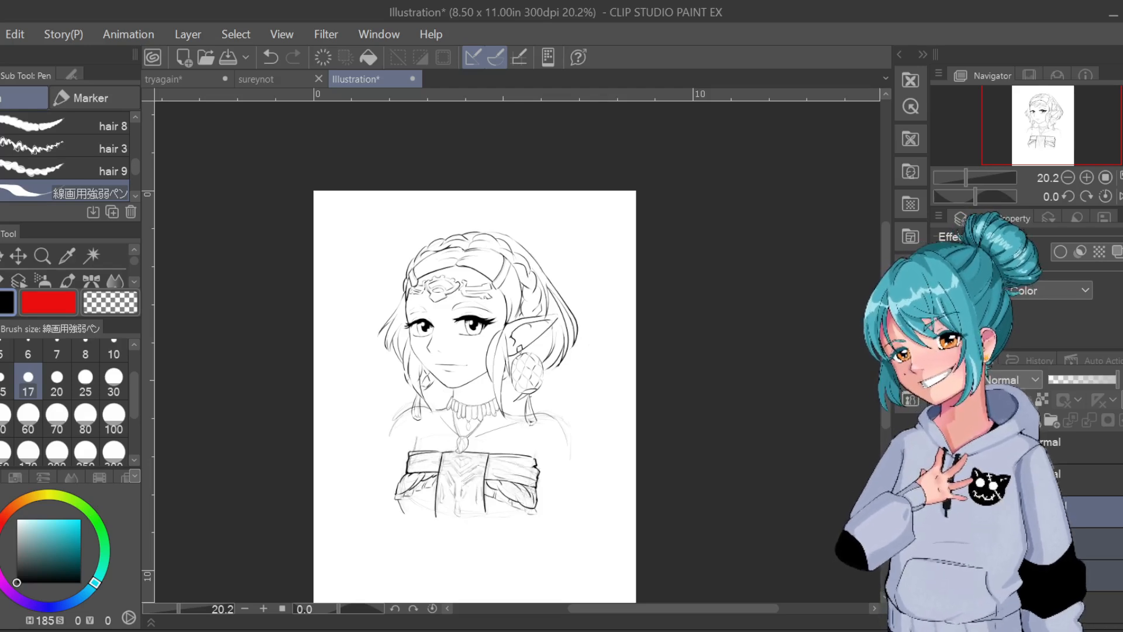
pyautogui.hotkey('ctrl', 'z')
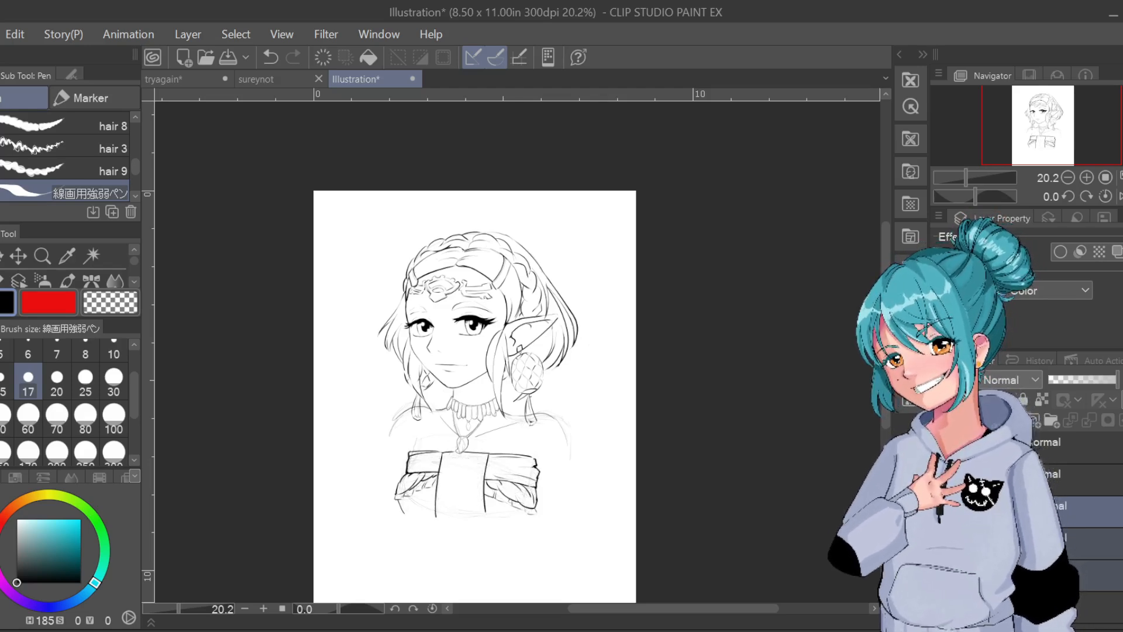
pyautogui.hotkey('ctrl', 'y')
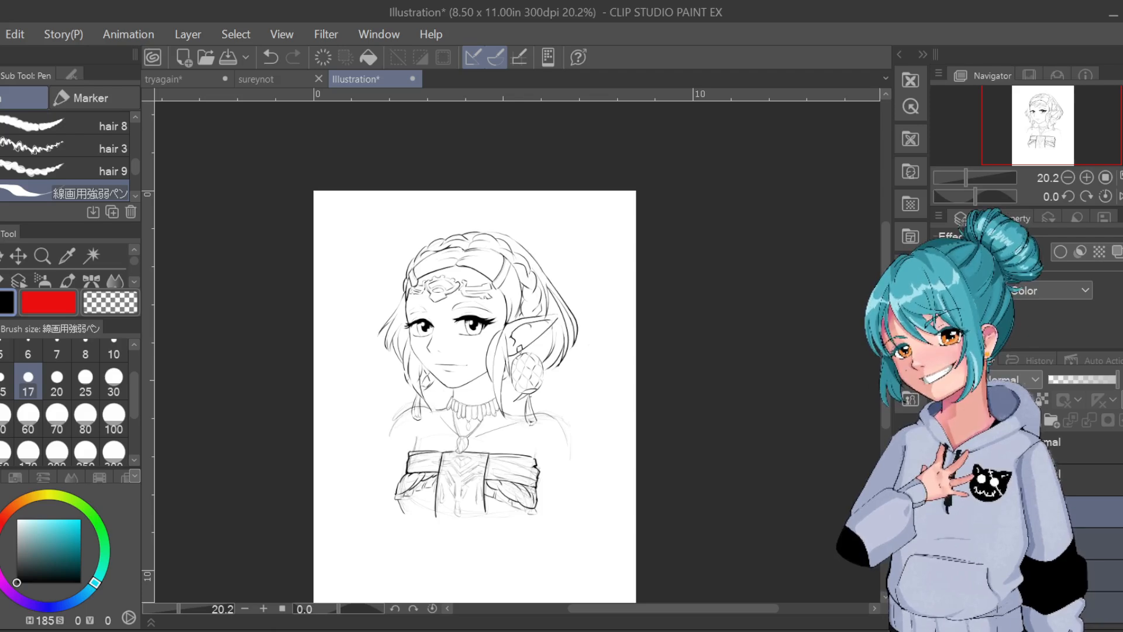
# Enlarge the character proportionally and reposition it so the head fits inside the page and the bodice sits near the lower edge
pyautogui.hotkey('ctrl', 't')
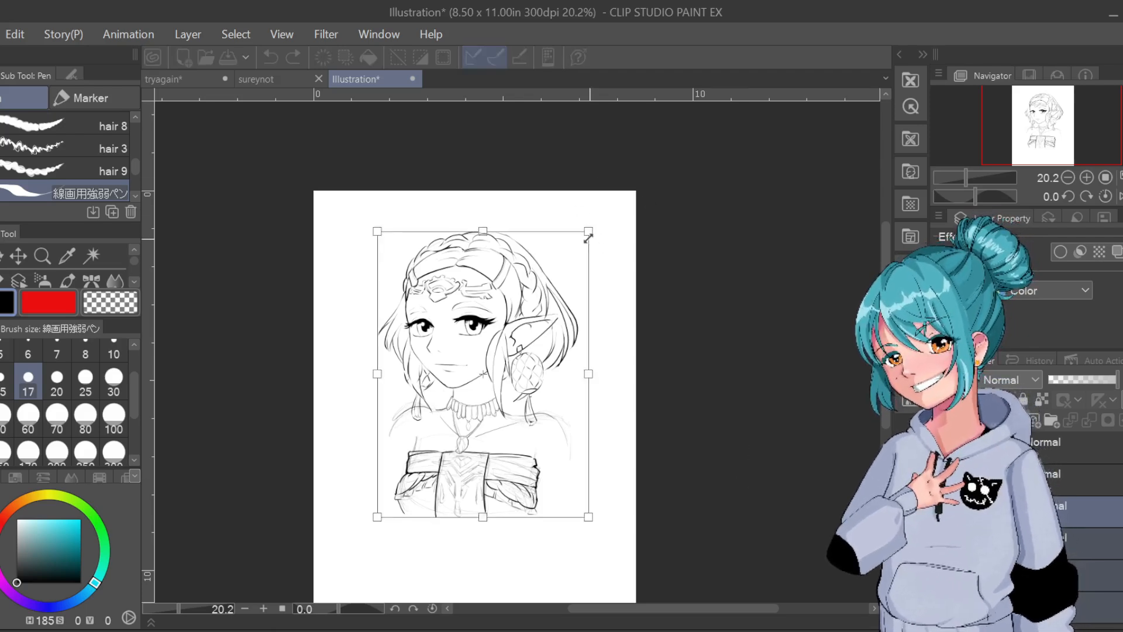
pyautogui.moveTo(588, 230)
pyautogui.mouseDown()
pyautogui.moveTo(657, 210)
pyautogui.moveTo(787, 206)
pyautogui.mouseUp()
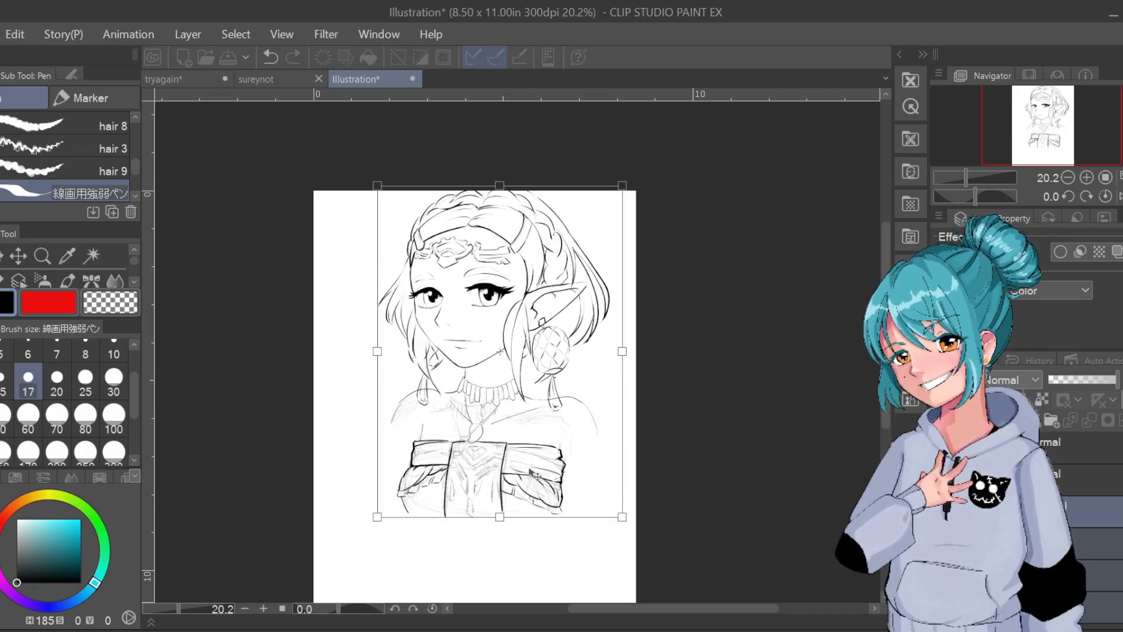
pyautogui.scroll(-2, 529, 473)
pyautogui.moveTo(403, 508); pyautogui.dragTo(349, 572)
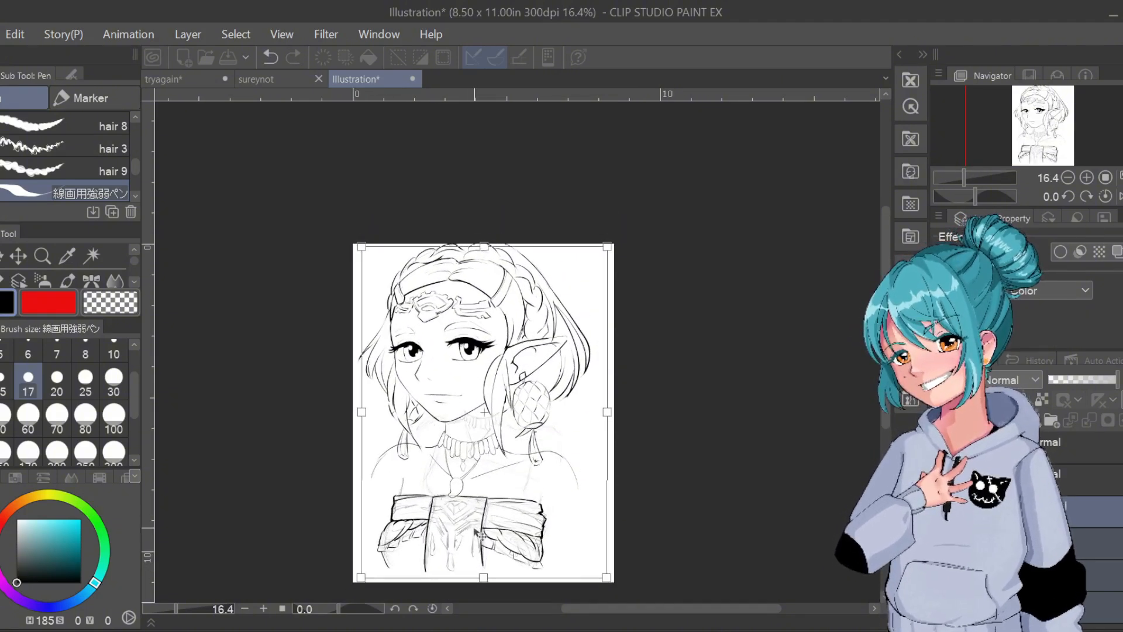
pyautogui.moveTo(576, 298); pyautogui.dragTo(582, 307)
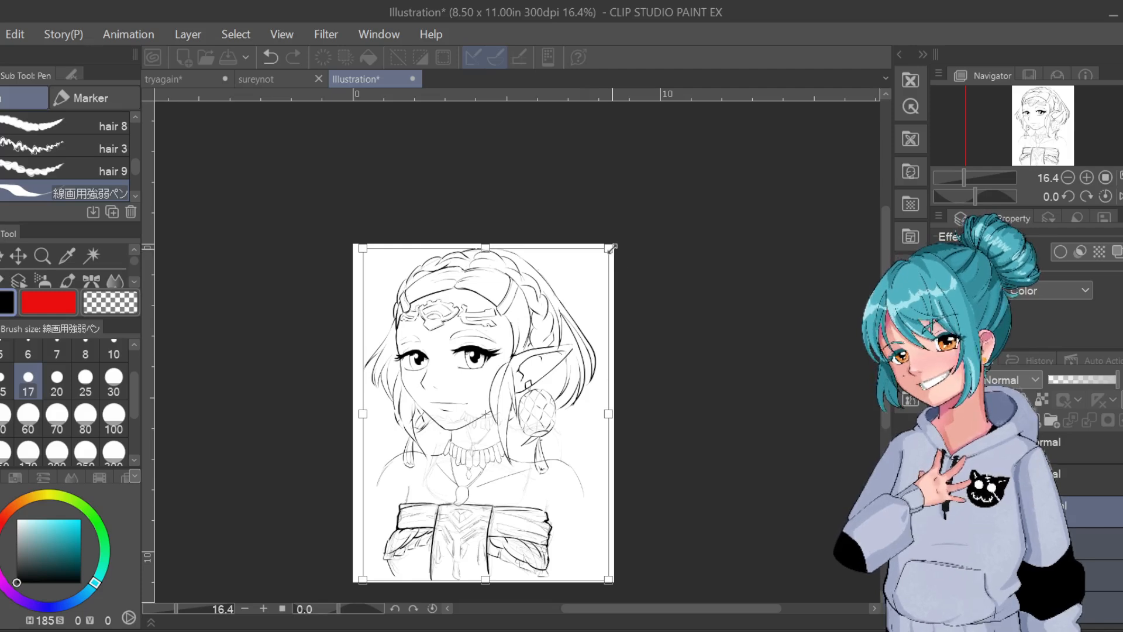
pyautogui.moveTo(609, 249); pyautogui.dragTo(595, 262)
pyautogui.moveTo(538, 327); pyautogui.dragTo(552, 328)
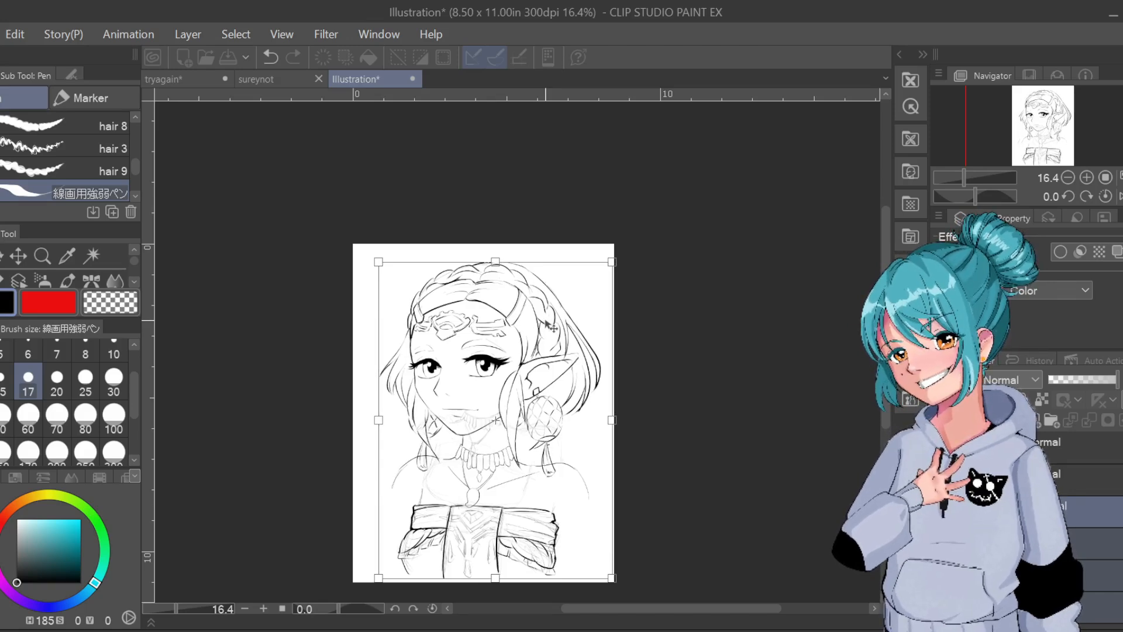
pyautogui.press('Return')
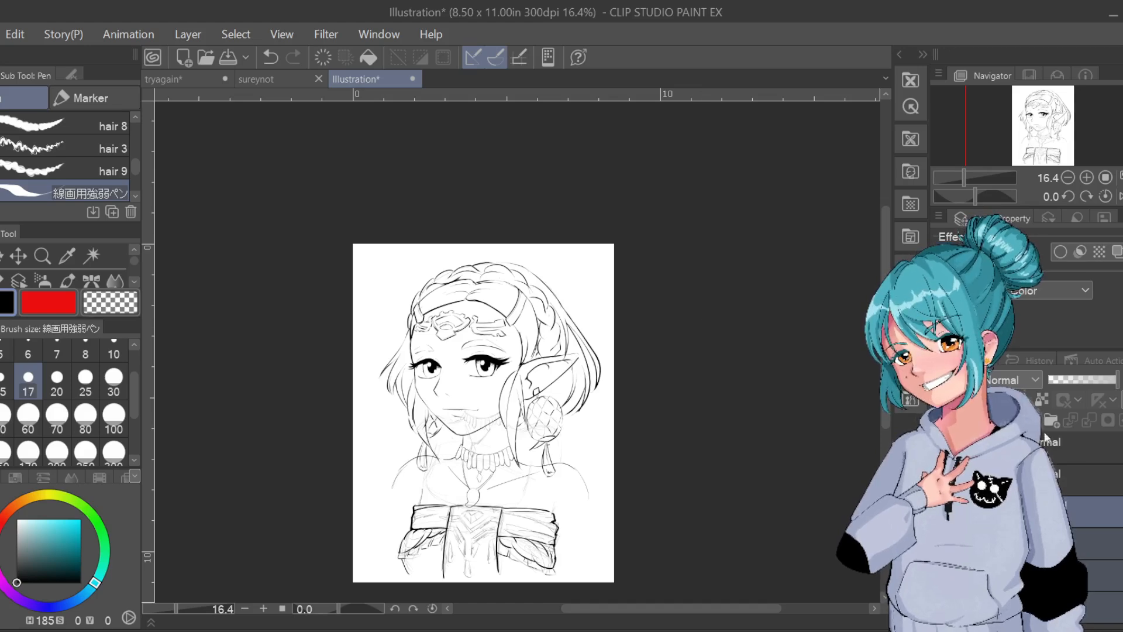
# Identify the layer holding the unscaled neck and shoulder sketch by toggling layer visibility, and hide those stray lines around the chin
pyautogui.click(943, 505)
pyautogui.click(943, 537)
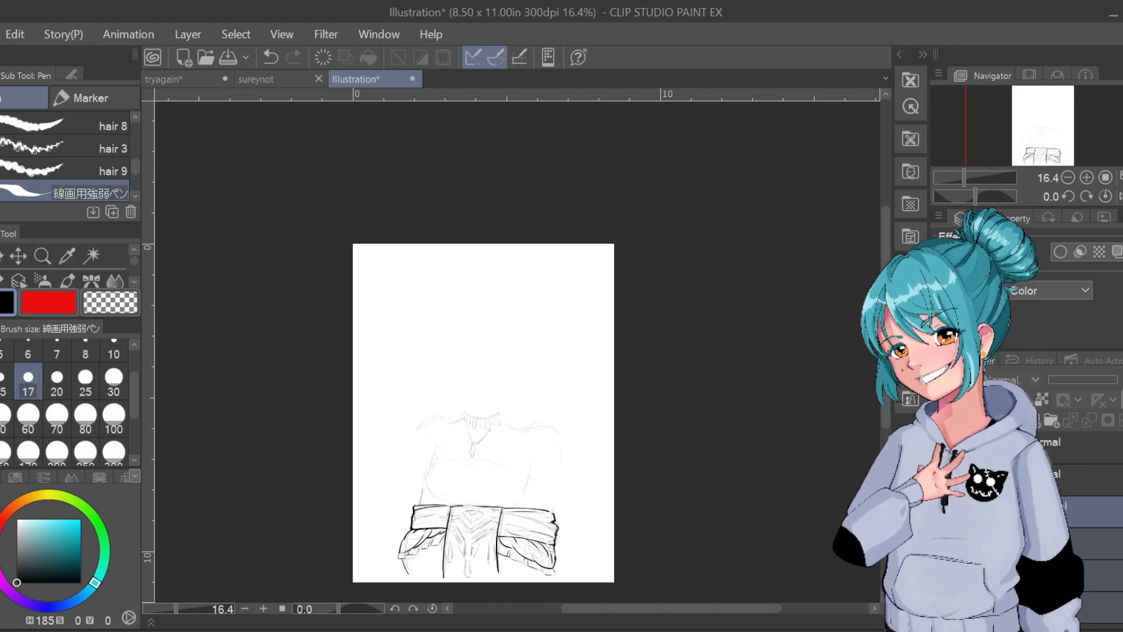
pyautogui.click(943, 538)
pyautogui.click(943, 505)
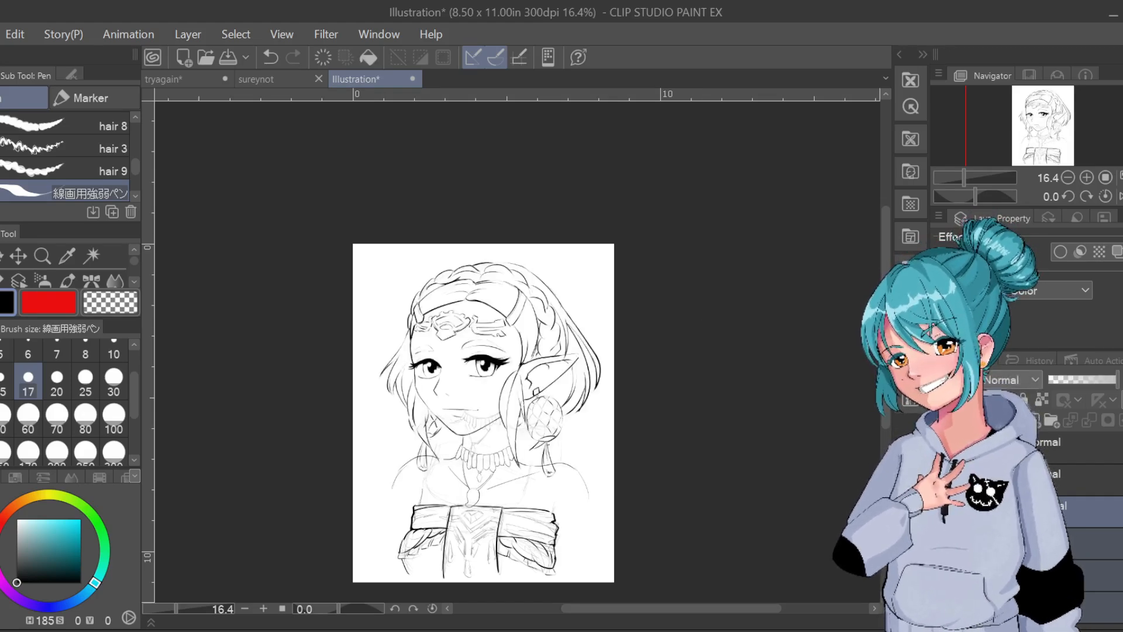
pyautogui.click(943, 569)
pyautogui.click(942, 570)
pyautogui.click(943, 505)
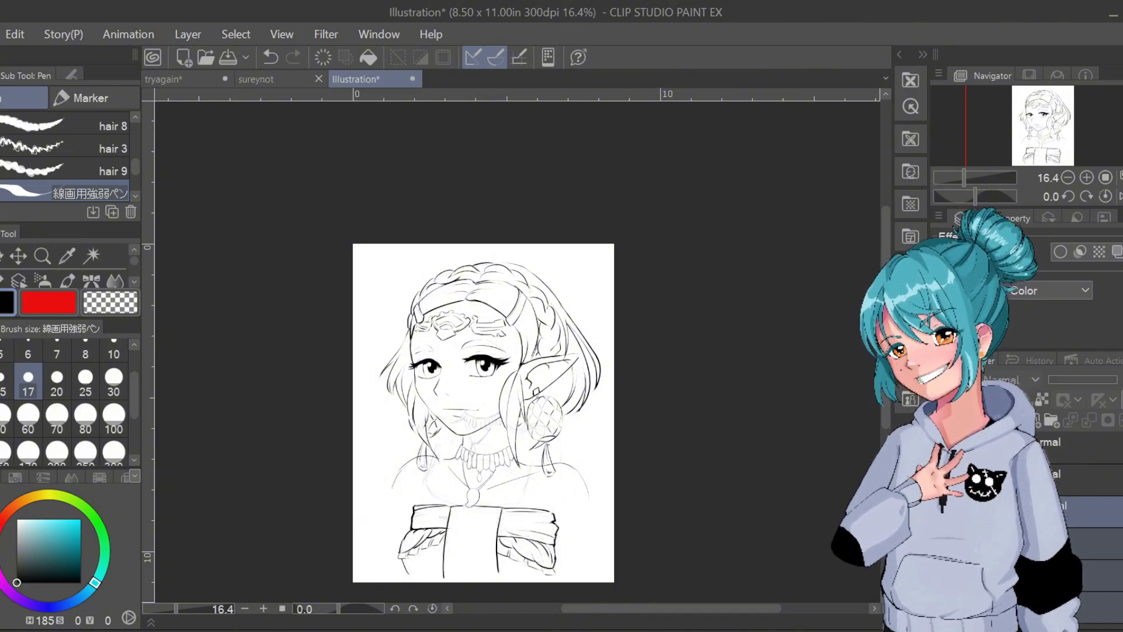
pyautogui.click(943, 505)
pyautogui.scroll(-3, 1029, 520)
pyautogui.scroll(-2, 1082, 497)
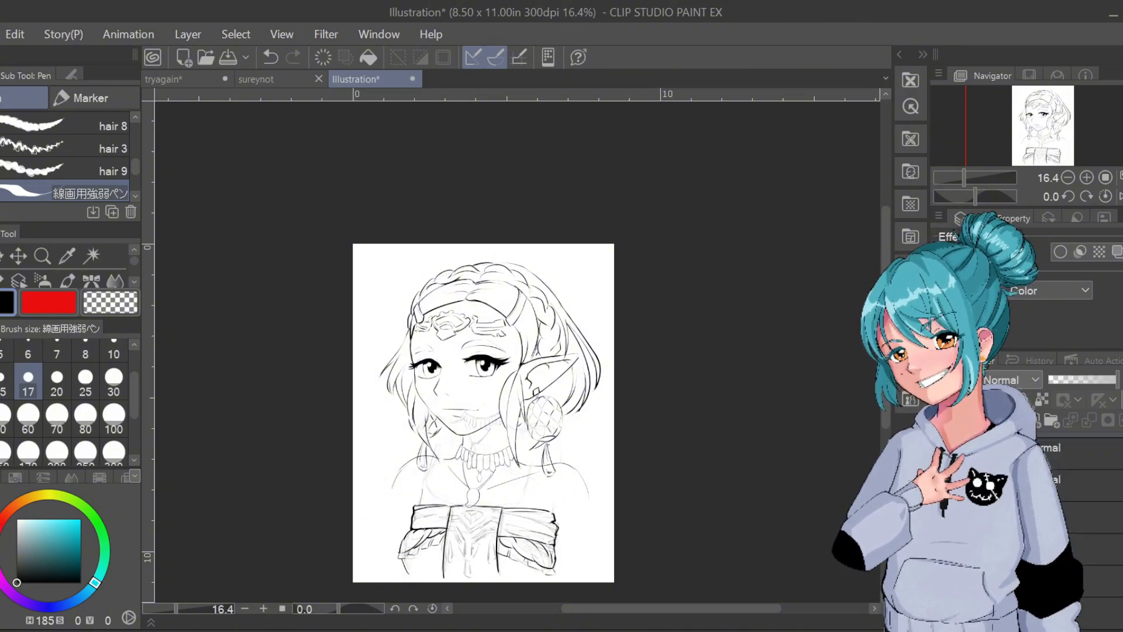
pyautogui.scroll(2, 1029, 500)
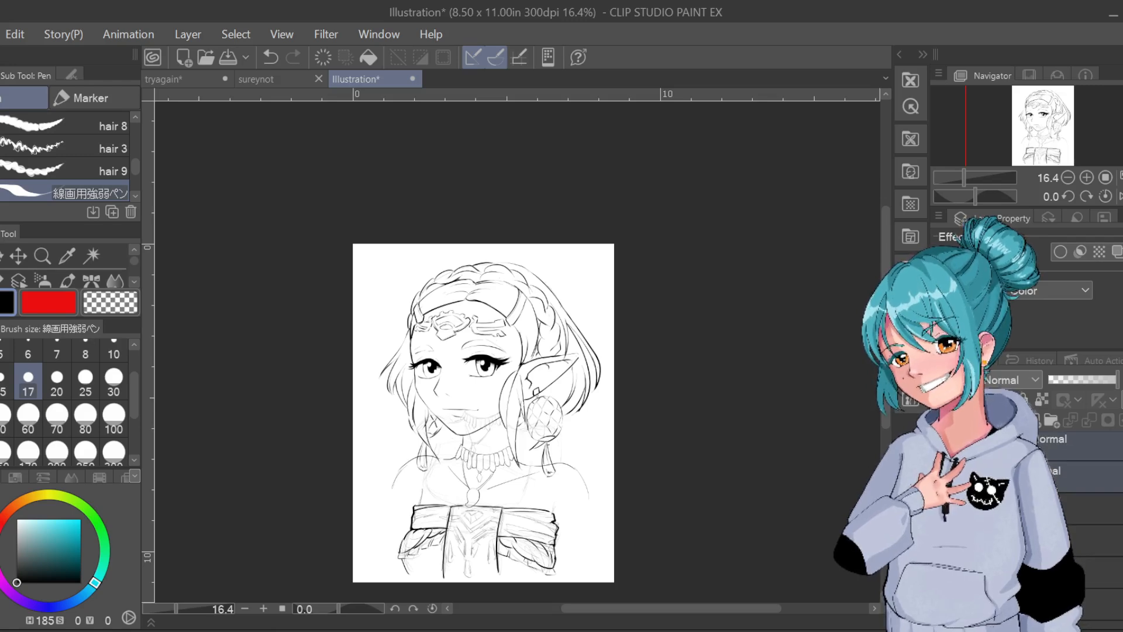
pyautogui.click(943, 504)
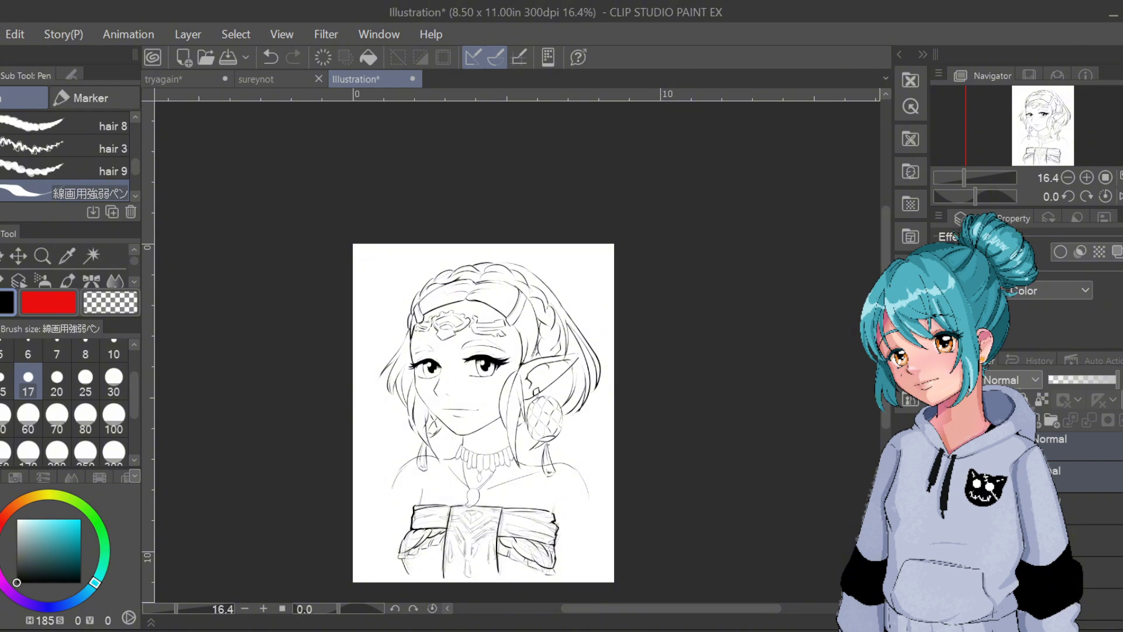
# Set the brush size to 30 and test a stroke at the upper left corner of the bodice's central panel
pyautogui.hotkey('ctrl', '+')
pyautogui.hotkey('ctrl', '+')
pyautogui.moveTo(730, 457); pyautogui.dragTo(707, 168)
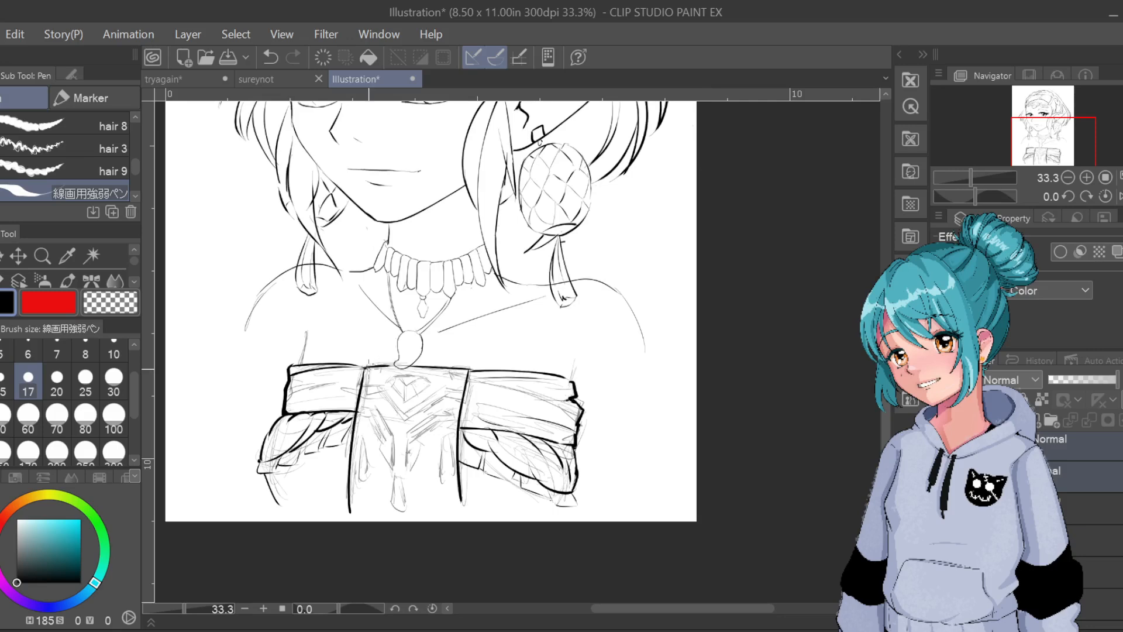
pyautogui.click(114, 416)
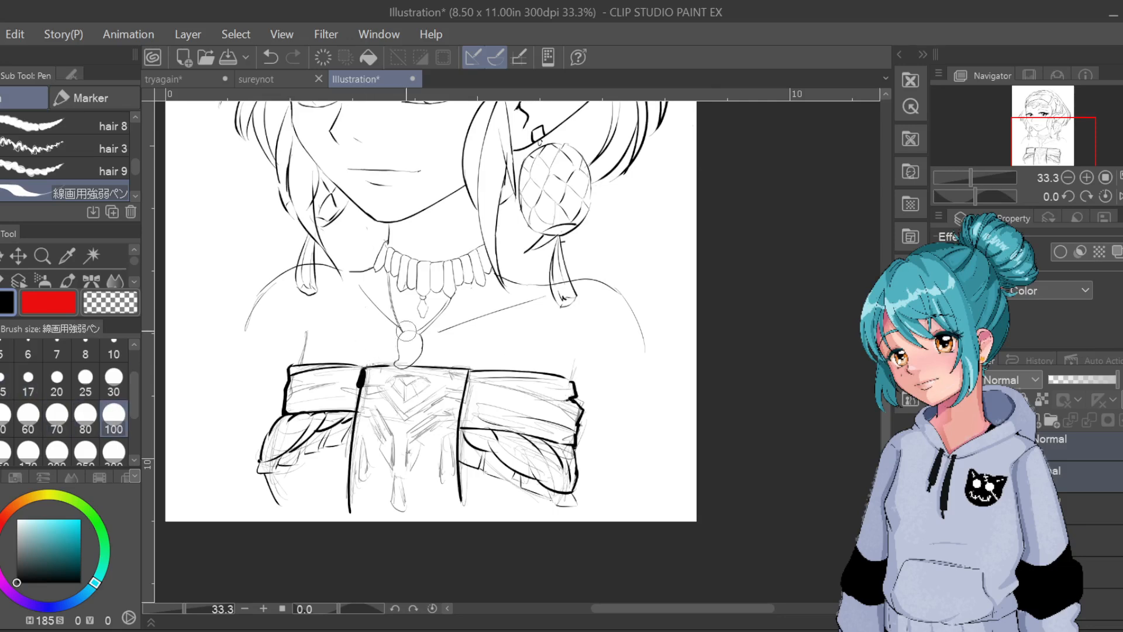
pyautogui.hotkey('ctrl', 'z')
pyautogui.click(113, 383)
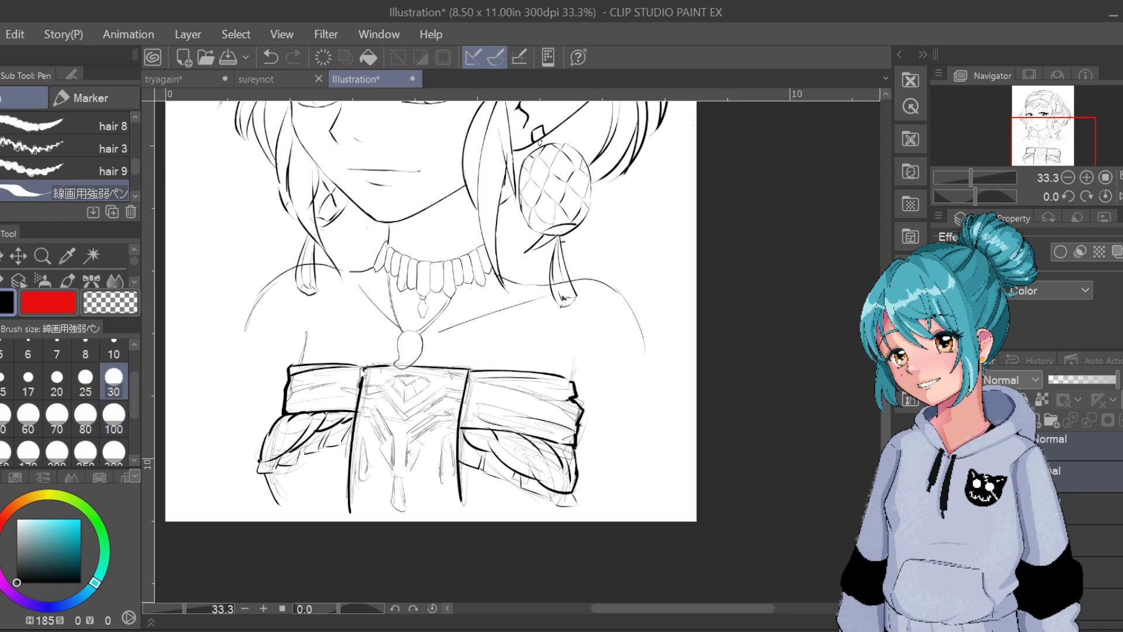
pyautogui.moveTo(357, 385); pyautogui.dragTo(389, 380)
pyautogui.hotkey('ctrl', 'z')
# Identify the bodice's line art layer by toggling layer visibility and make it the active layer
pyautogui.click(1079, 463)
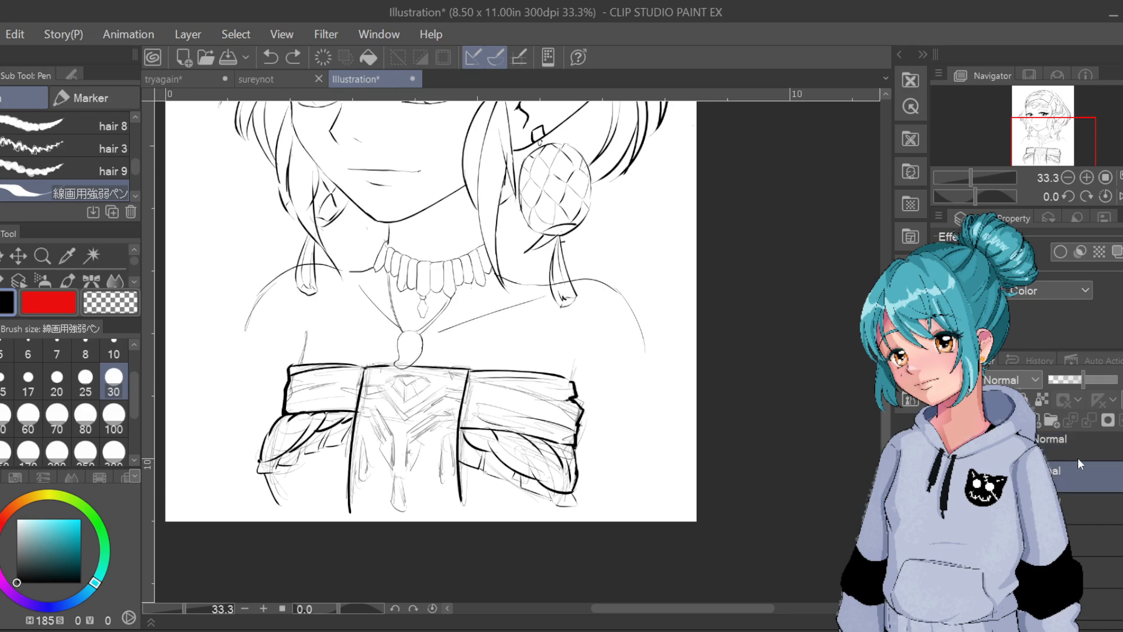
pyautogui.click(1088, 508)
pyautogui.click(1088, 550)
pyautogui.click(945, 553)
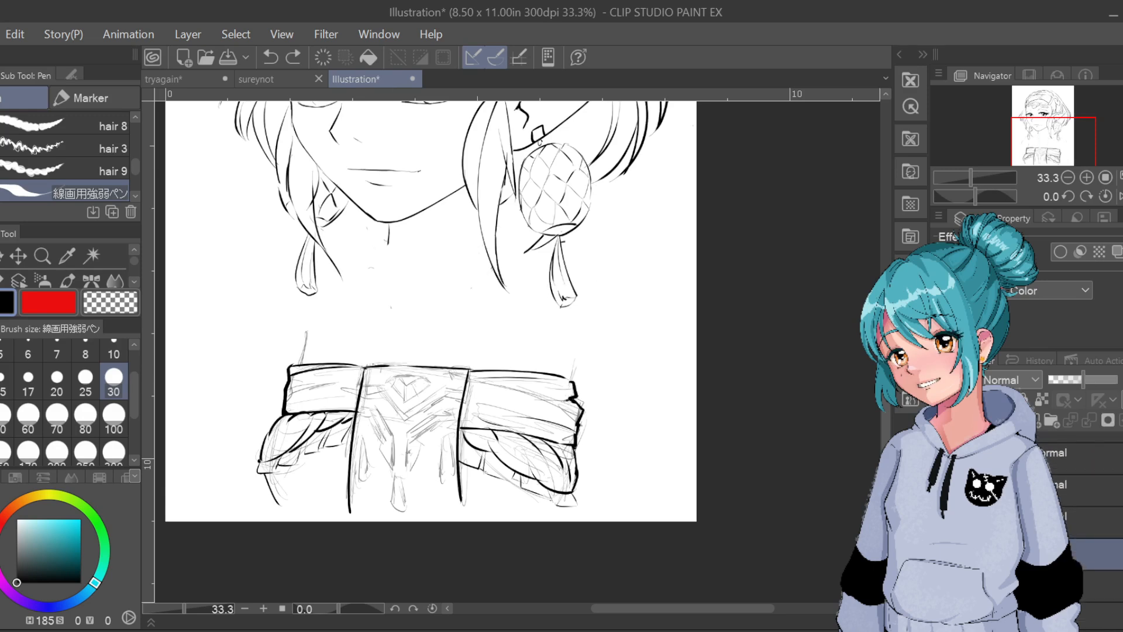
pyautogui.click(946, 554)
pyautogui.click(946, 522)
pyautogui.click(946, 522)
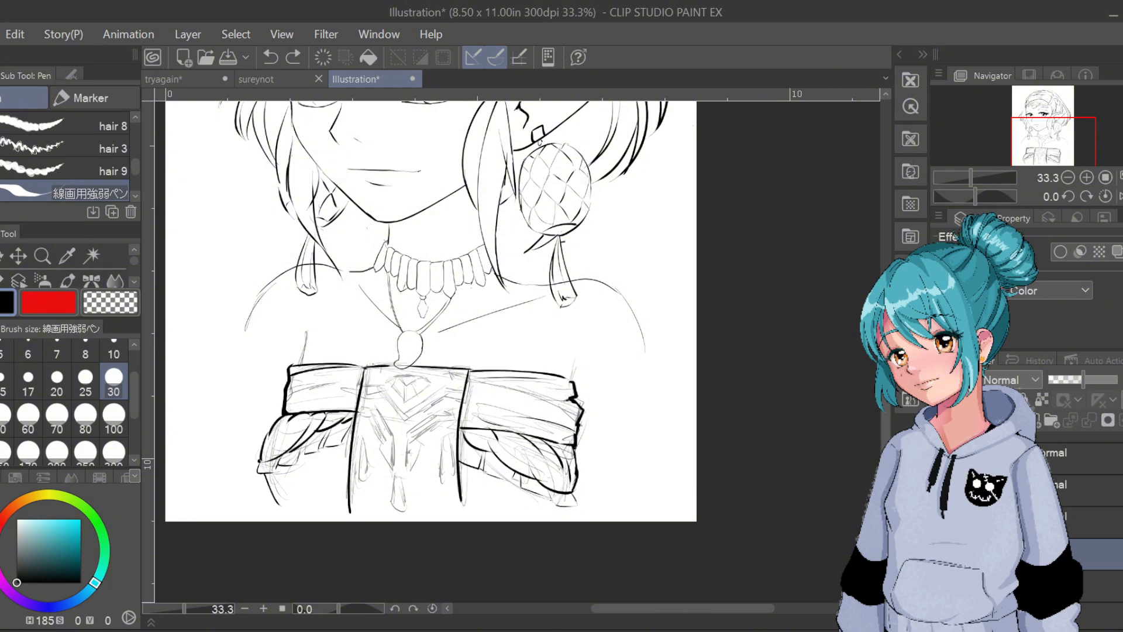
pyautogui.click(1087, 523)
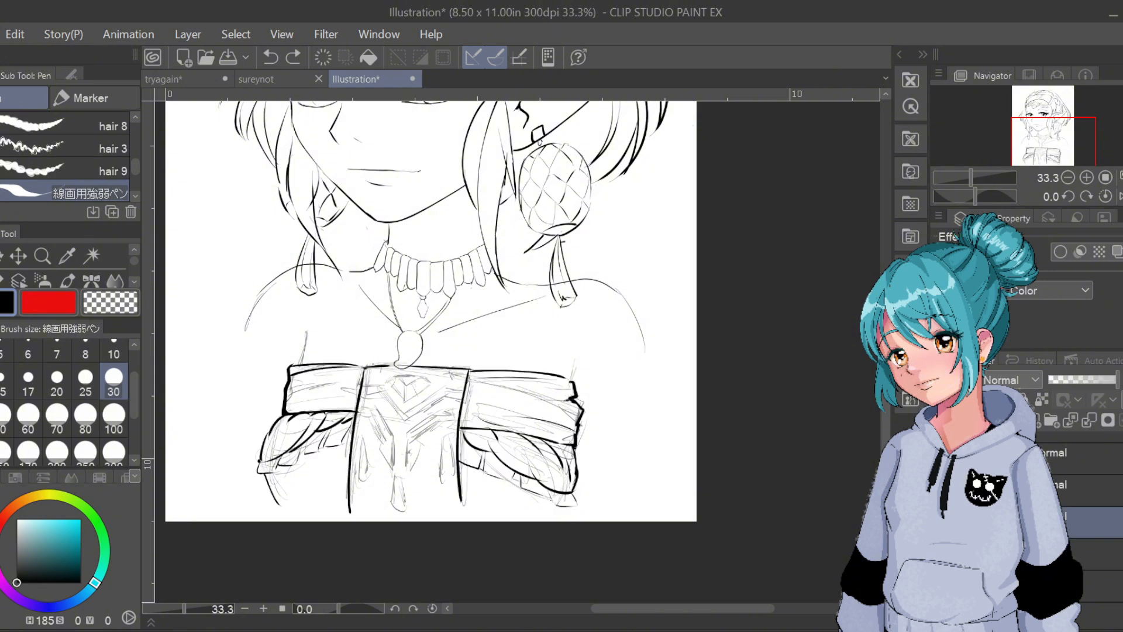
# Ink the outline of the trim cap across the upper end of the central panel, giving its lower edge a raised middle
pyautogui.moveTo(353, 372)
pyautogui.mouseDown()
pyautogui.moveTo(358, 387)
pyautogui.moveTo(385, 382)
pyautogui.mouseUp()
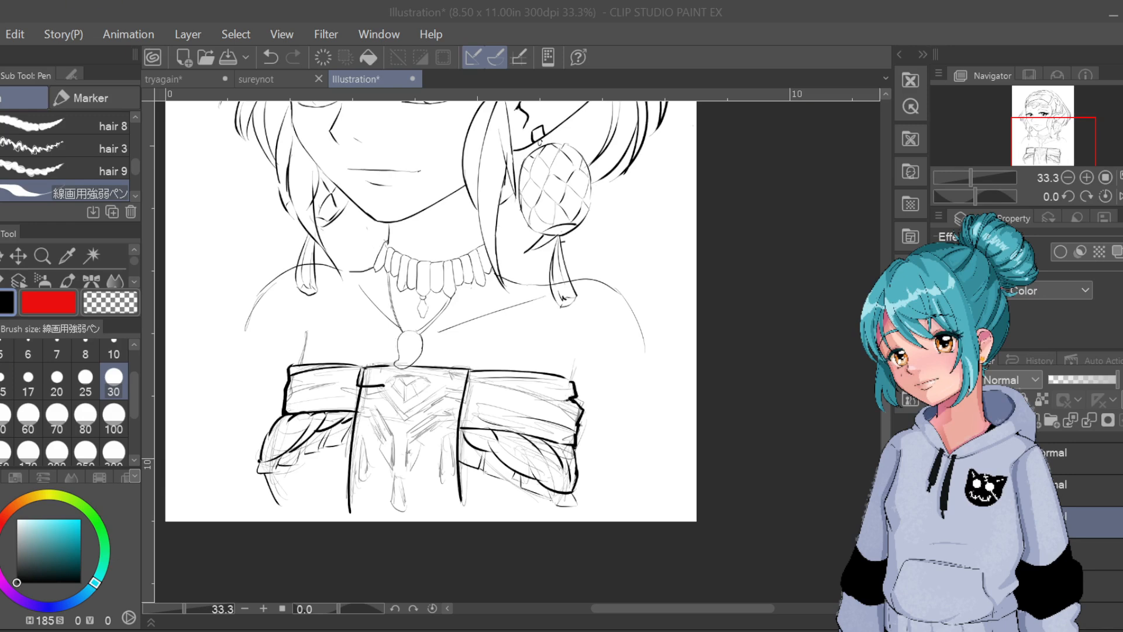
pyautogui.hotkey('alt', 'Tab')
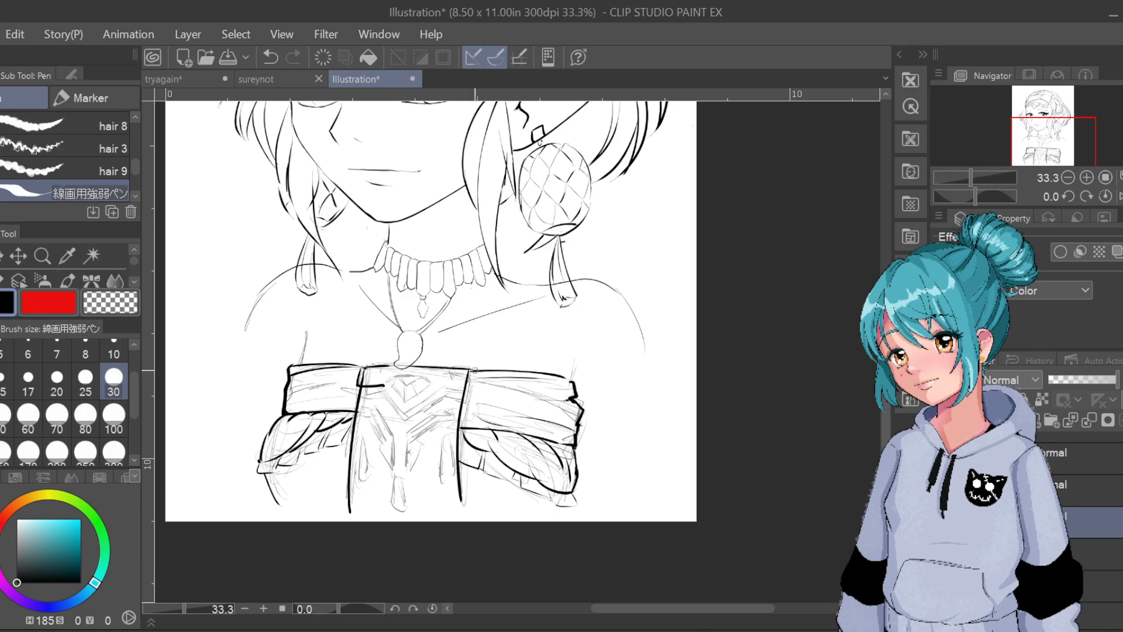
pyautogui.moveTo(383, 372); pyautogui.dragTo(382, 386)
pyautogui.hotkey('ctrl', 'z')
pyautogui.moveTo(397, 373)
pyautogui.mouseDown()
pyautogui.moveTo(465, 386)
pyautogui.moveTo(448, 385)
pyautogui.moveTo(472, 373)
pyautogui.mouseUp()
pyautogui.hotkey('ctrl', 'z')
pyautogui.moveTo(415, 365); pyautogui.dragTo(471, 369)
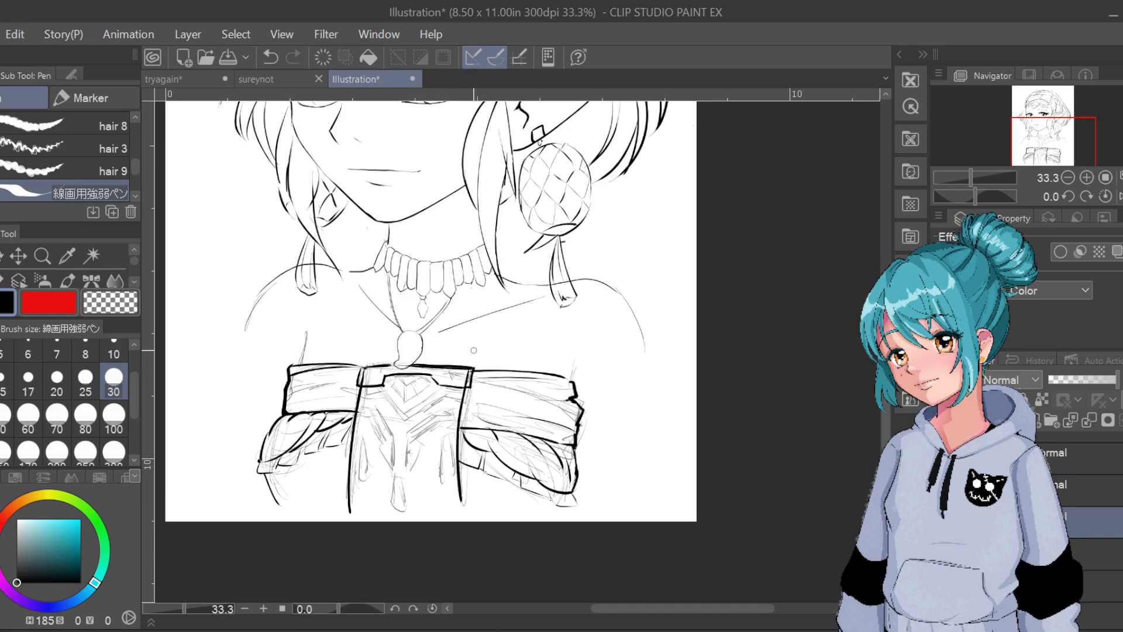
# Add small notches to the trim cap's upper edge beside the pendant and make the necklace's layer active
pyautogui.hotkey('ctrl', 'z')
pyautogui.hotkey('ctrl', 'y')
pyautogui.moveTo(441, 367); pyautogui.dragTo(450, 371)
pyautogui.click(1092, 553)
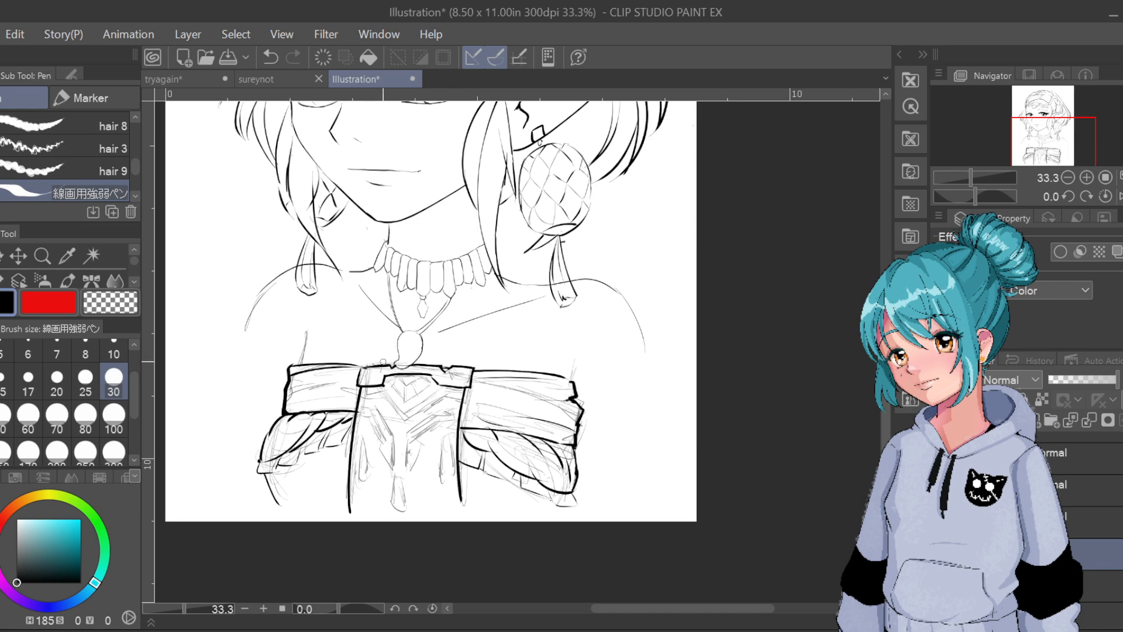
# Make the trim cap's layer active and try inking extra lines along the cap's lower edge
pyautogui.click(1061, 506)
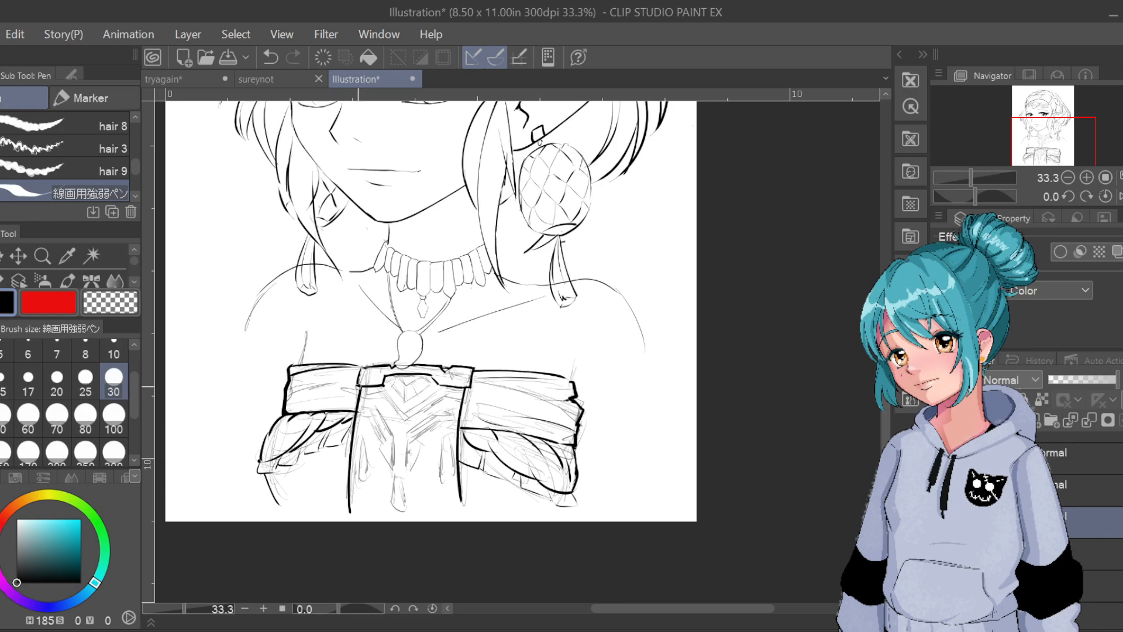
pyautogui.moveTo(368, 392); pyautogui.dragTo(381, 391)
pyautogui.moveTo(384, 379); pyautogui.dragTo(431, 378)
pyautogui.moveTo(442, 388); pyautogui.dragTo(466, 391)
pyautogui.hotkey('ctrl', 'z')
pyautogui.hotkey('ctrl', 'z')
pyautogui.hotkey('ctrl', 'z')
pyautogui.moveTo(361, 388); pyautogui.dragTo(382, 389)
pyautogui.hotkey('ctrl', 'z')
pyautogui.moveTo(388, 381)
pyautogui.mouseDown()
pyautogui.moveTo(443, 373)
pyautogui.moveTo(409, 376)
pyautogui.moveTo(437, 374)
pyautogui.moveTo(457, 400)
pyautogui.moveTo(470, 389)
pyautogui.mouseUp()
pyautogui.hotkey('ctrl', 'z')
pyautogui.hotkey('ctrl', 'z')
# Ink a V-shaped emblem hanging from the trim cap's raised middle, with an inner V and small facets
pyautogui.moveTo(382, 386); pyautogui.dragTo(405, 415)
pyautogui.hotkey('ctrl', 'z')
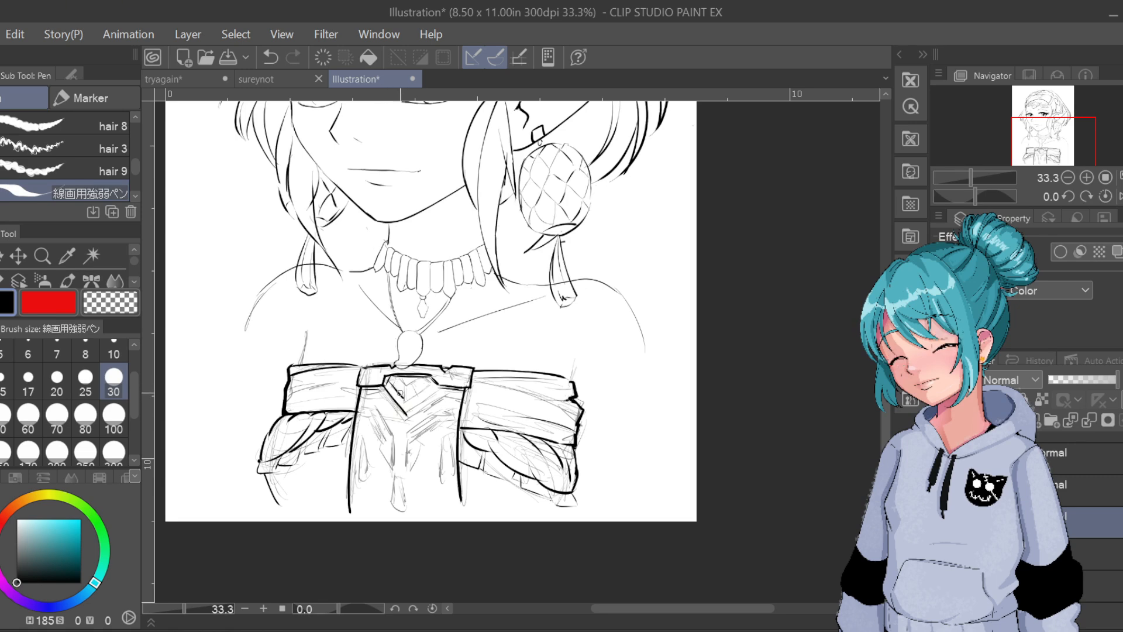
pyautogui.moveTo(408, 401); pyautogui.dragTo(436, 380)
pyautogui.hotkey('ctrl', 'z')
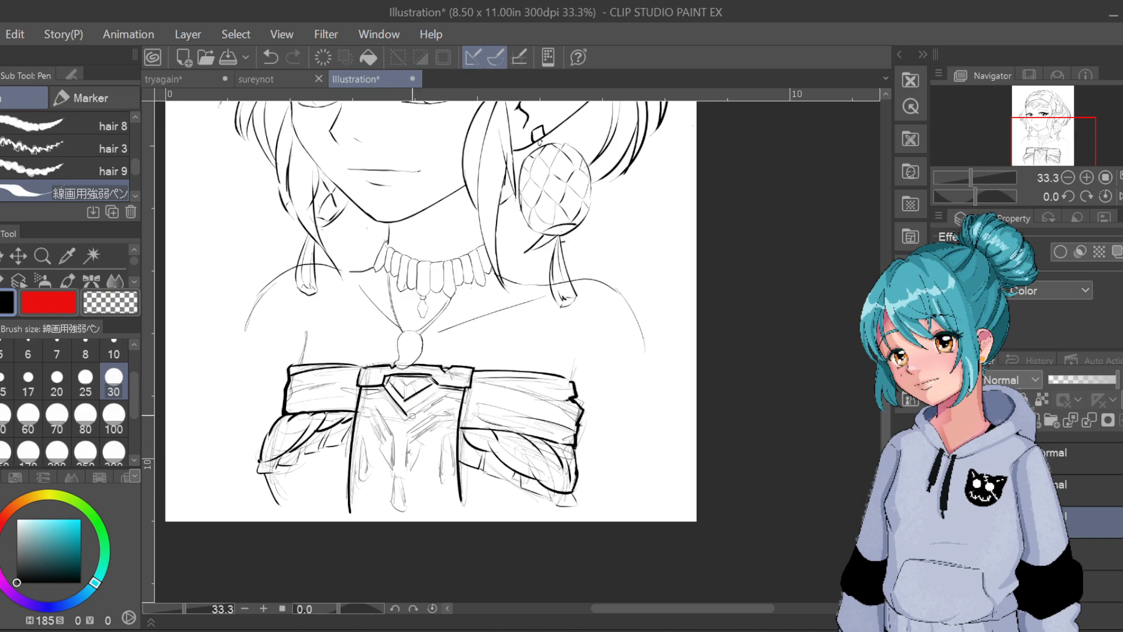
pyautogui.hotkey('ctrl', 'z')
pyautogui.moveTo(428, 400); pyautogui.dragTo(446, 387)
pyautogui.hotkey('ctrl', 'z')
pyautogui.hotkey('ctrl', 'z')
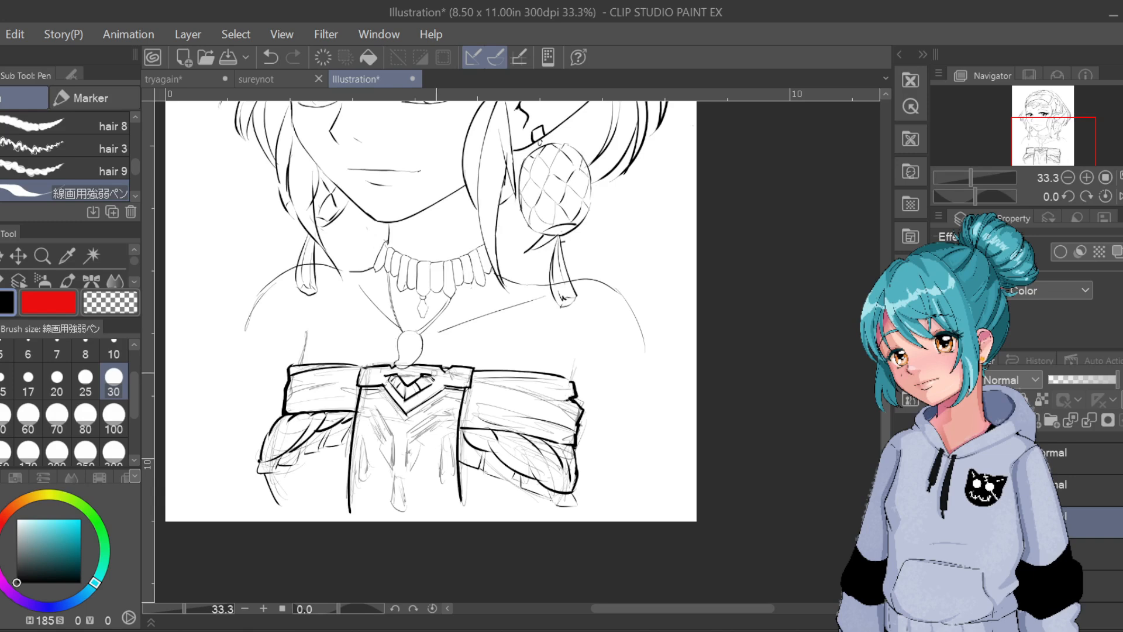
pyautogui.hotkey('ctrl', 'z')
pyautogui.hotkey('ctrl', 'y')
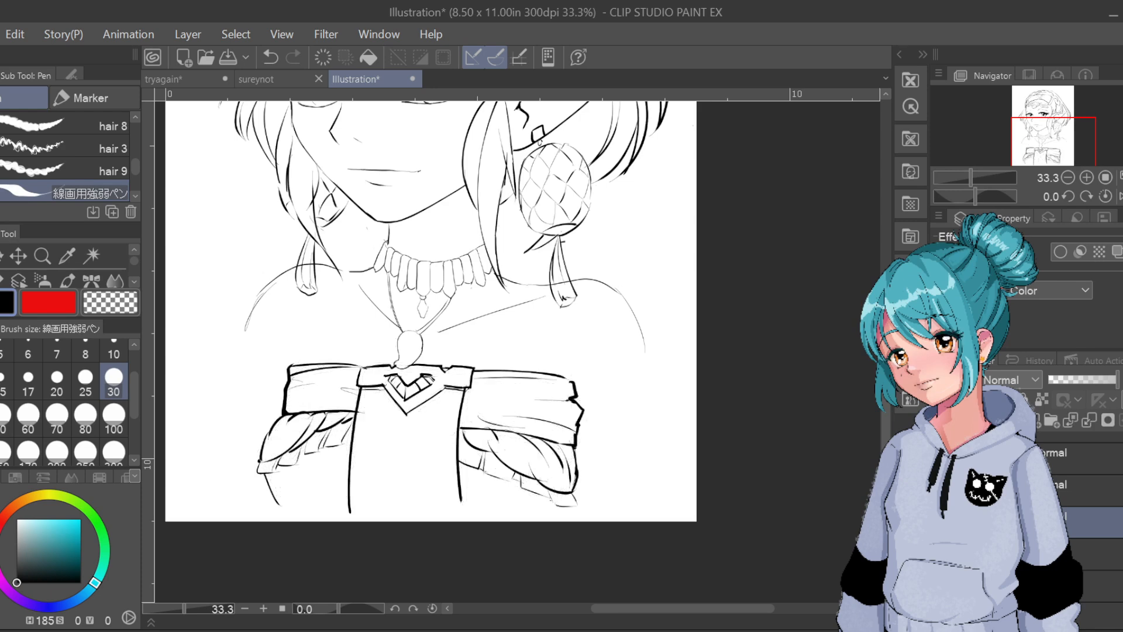
# Ink a wider chevron around the V emblem, running parallel to its lower edges across the central panel
pyautogui.hotkey('ctrl', '-')
pyautogui.hotkey('ctrl', '+')
pyautogui.hotkey('ctrl', 'z')
pyautogui.moveTo(385, 393)
pyautogui.mouseDown()
pyautogui.moveTo(403, 413)
pyautogui.moveTo(443, 387)
pyautogui.mouseUp()
pyautogui.hotkey('ctrl', 'z')
pyautogui.hotkey('ctrl', 'z')
pyautogui.hotkey('ctrl', 'z')
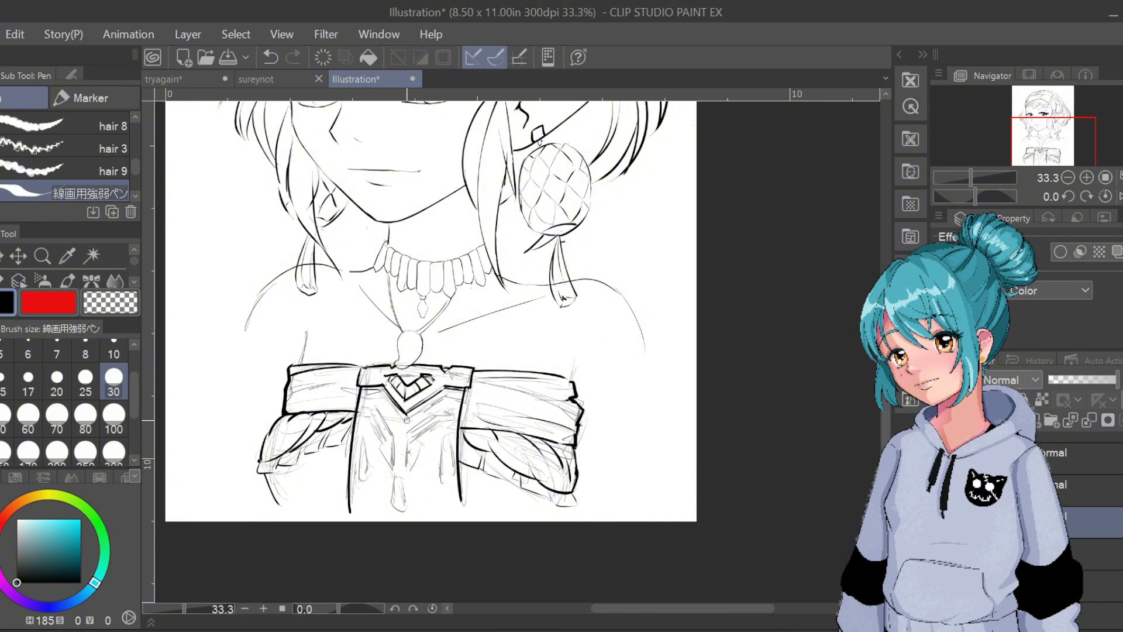
pyautogui.moveTo(407, 420); pyautogui.dragTo(463, 398)
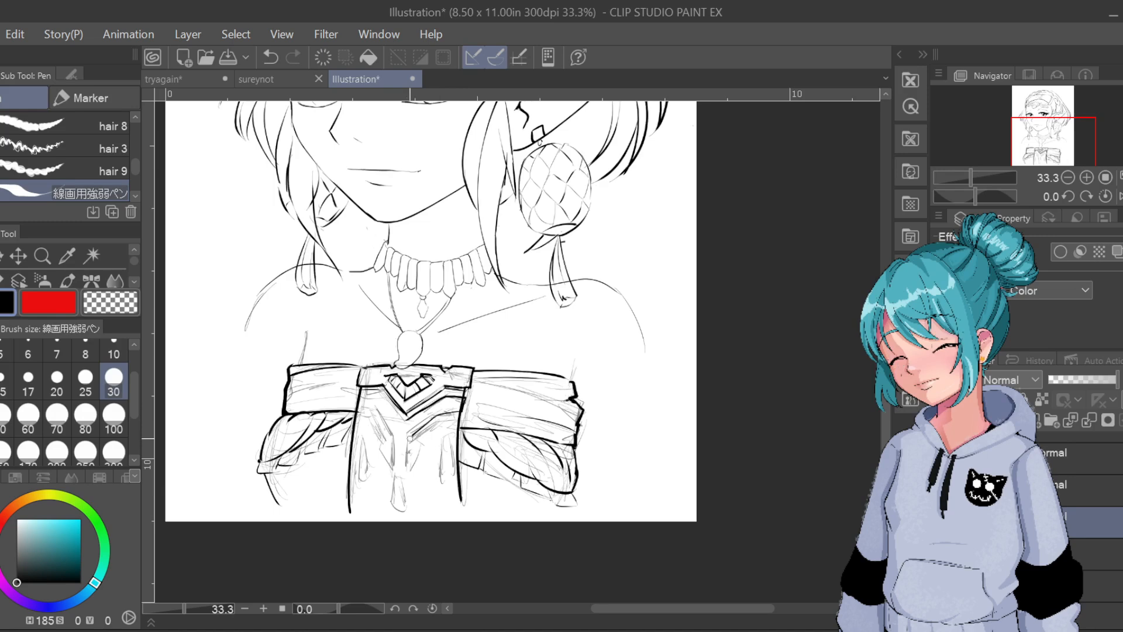
pyautogui.hotkey('ctrl', 'z')
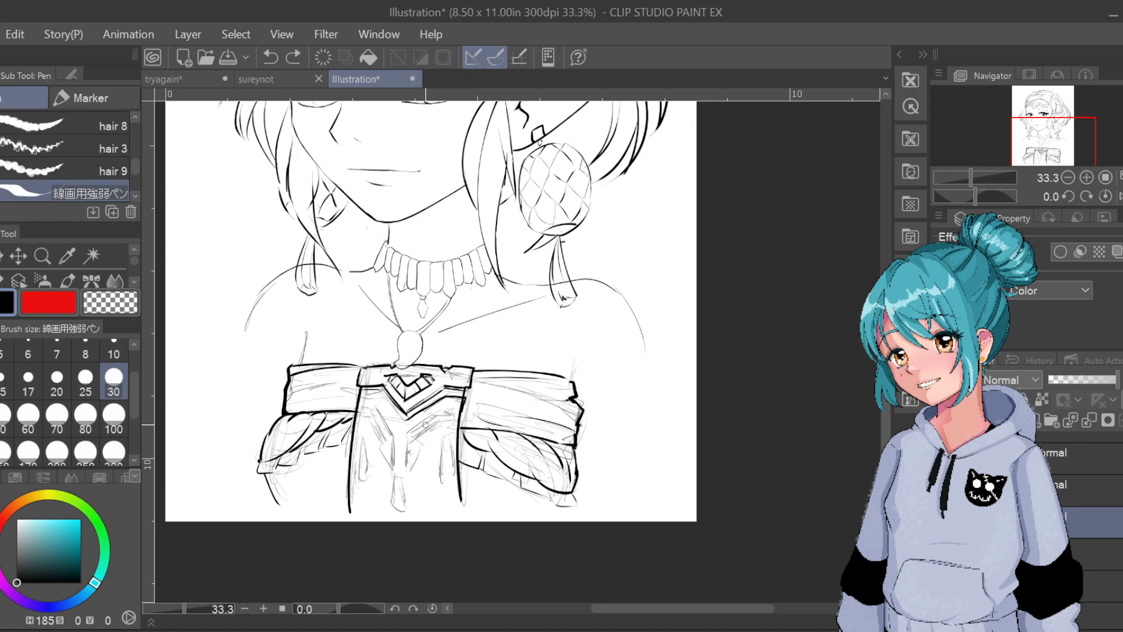
# Ink the vertical center stem below the chevron and the ornament's right arm leading into it
pyautogui.moveTo(405, 422); pyautogui.dragTo(404, 466)
pyautogui.hotkey('ctrl', 'z')
pyautogui.moveTo(405, 422); pyautogui.dragTo(404, 464)
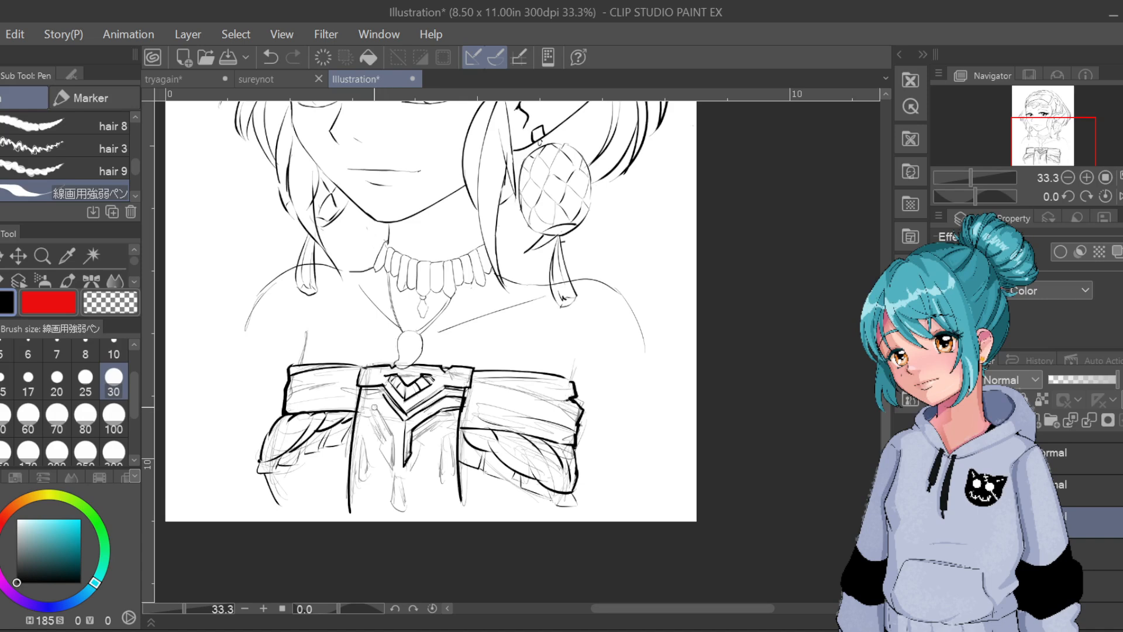
pyautogui.hotkey('ctrl', 'z')
pyautogui.moveTo(380, 394)
pyautogui.mouseDown()
pyautogui.moveTo(398, 419)
pyautogui.moveTo(399, 465)
pyautogui.mouseUp()
pyautogui.hotkey('ctrl', 'z')
pyautogui.hotkey('ctrl', 'z')
pyautogui.moveTo(397, 423); pyautogui.dragTo(396, 471)
pyautogui.hotkey('ctrl', 'z')
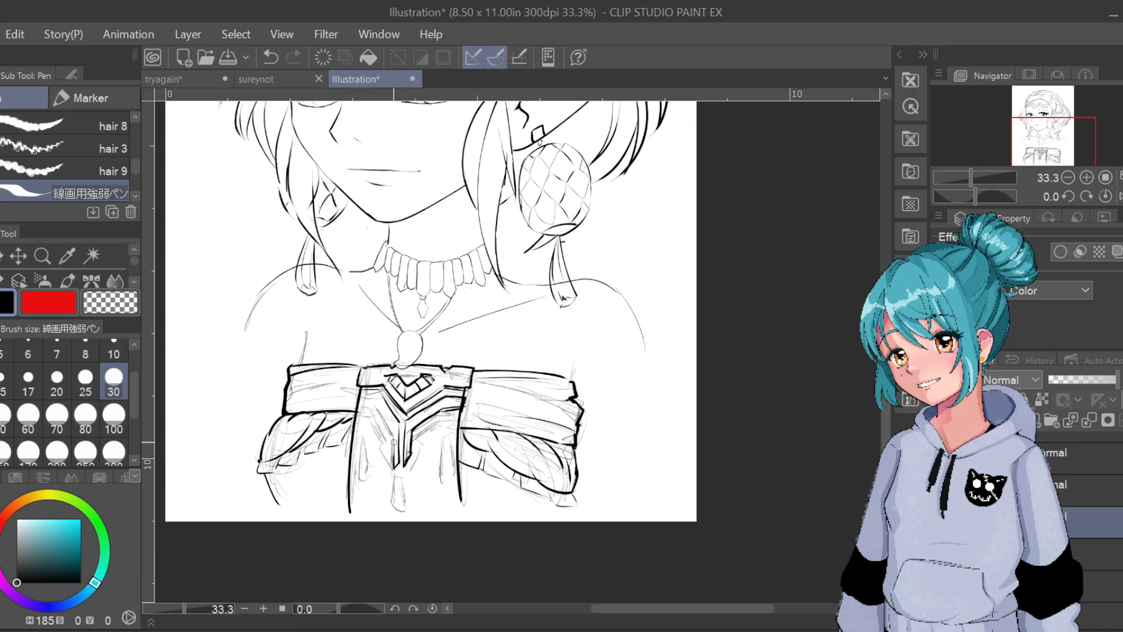
# Add the stem's parallel left edge and refine its slanted lower tip
pyautogui.hotkey('ctrl', 'z')
pyautogui.moveTo(394, 459); pyautogui.dragTo(395, 470)
pyautogui.hotkey('ctrl', 'z')
pyautogui.hotkey('ctrl', 'z')
pyautogui.moveTo(390, 454)
pyautogui.mouseDown()
pyautogui.moveTo(391, 420)
pyautogui.moveTo(374, 400)
pyautogui.moveTo(384, 421)
pyautogui.mouseUp()
pyautogui.hotkey('ctrl', 'z')
pyautogui.hotkey('ctrl', 'z')
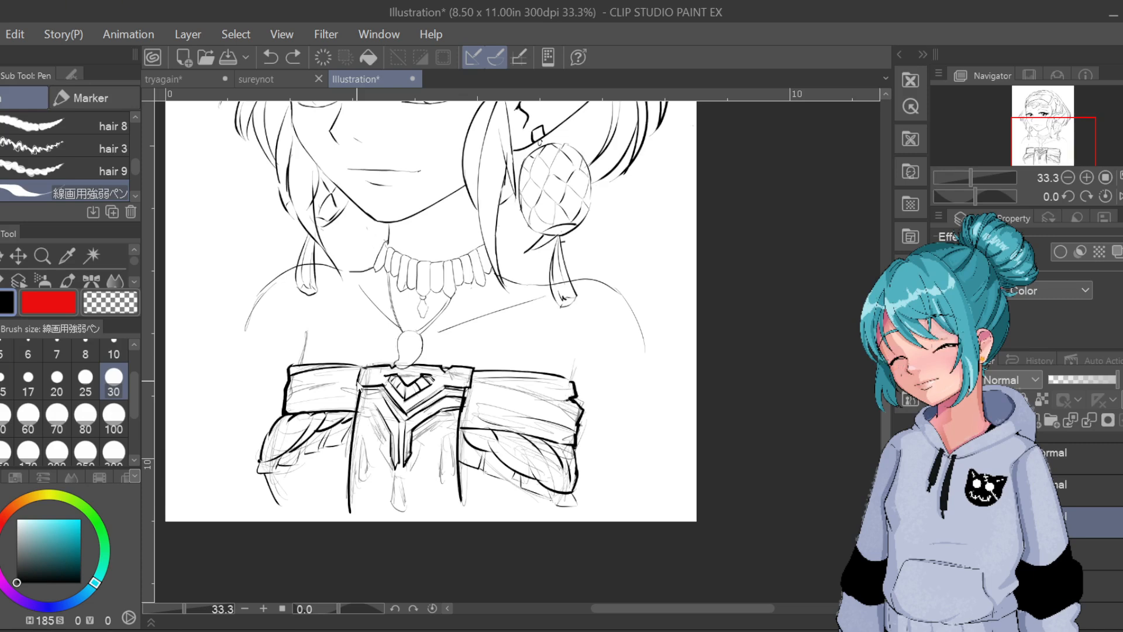
pyautogui.hotkey('ctrl', 'z')
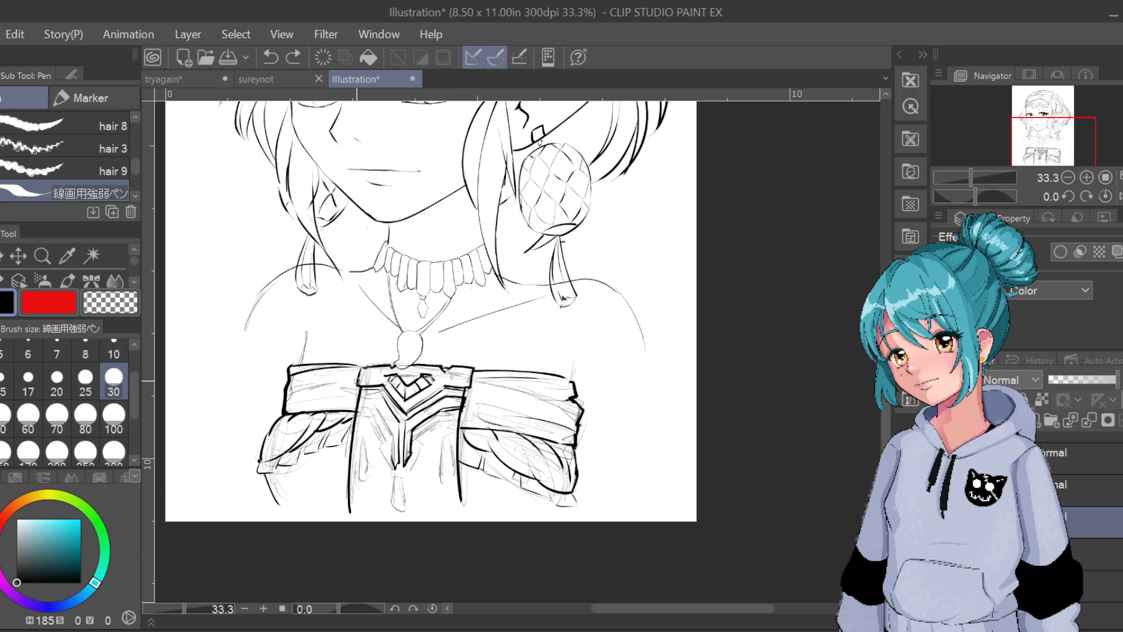
# Ink the ornament's left arm down to the stem and add the stem's outer right edge
pyautogui.moveTo(361, 400)
pyautogui.mouseDown()
pyautogui.moveTo(392, 431)
pyautogui.moveTo(385, 411)
pyautogui.moveTo(393, 461)
pyautogui.mouseUp()
pyautogui.hotkey('ctrl', 'z')
pyautogui.hotkey('ctrl', 'z')
pyautogui.hotkey('ctrl', 'z')
pyautogui.moveTo(373, 403); pyautogui.dragTo(394, 463)
pyautogui.hotkey('ctrl', 'z')
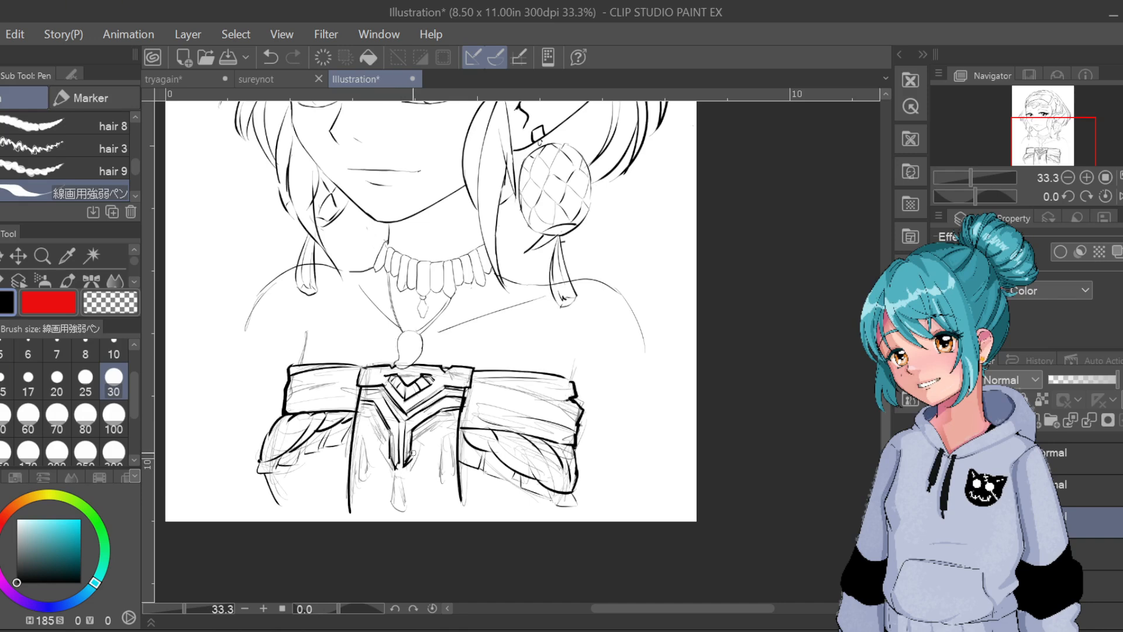
pyautogui.moveTo(412, 463); pyautogui.dragTo(417, 425)
# Ink a narrow tassel that widens downward beneath the center stem's tip
pyautogui.moveTo(396, 475)
pyautogui.mouseDown()
pyautogui.moveTo(400, 508)
pyautogui.moveTo(409, 488)
pyautogui.moveTo(403, 474)
pyautogui.moveTo(397, 510)
pyautogui.moveTo(404, 484)
pyautogui.moveTo(409, 512)
pyautogui.mouseUp()
pyautogui.hotkey('ctrl', 'z')
pyautogui.hotkey('ctrl', 'z')
pyautogui.hotkey('ctrl', 'z')
pyautogui.hotkey('ctrl', 'z')
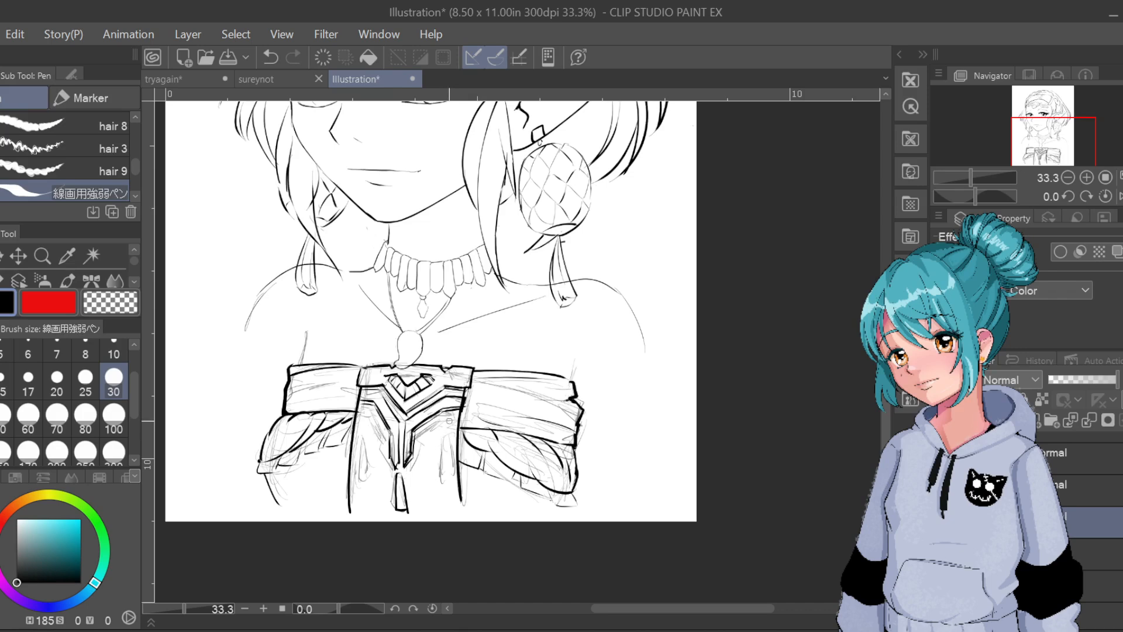
# Ink a slim hanging tassel near each side edge of the central panel
pyautogui.moveTo(446, 422); pyautogui.dragTo(455, 469)
pyautogui.hotkey('ctrl', 'z')
pyautogui.moveTo(447, 428)
pyautogui.mouseDown()
pyautogui.moveTo(442, 466)
pyautogui.moveTo(454, 472)
pyautogui.mouseUp()
pyautogui.moveTo(448, 426); pyautogui.dragTo(455, 471)
pyautogui.moveTo(361, 417); pyautogui.dragTo(354, 459)
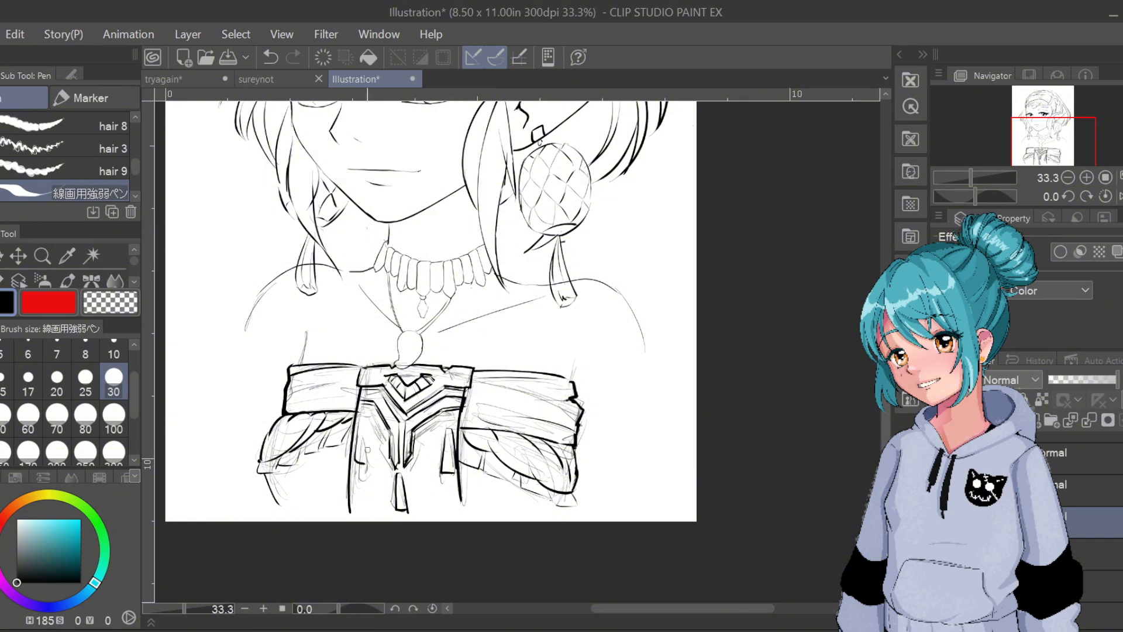
pyautogui.moveTo(360, 419); pyautogui.dragTo(365, 464)
# Thin the central panel ornament's line art with the Narrow process of Adjust line width, comparing it with the original lines
pyautogui.scroll(-3, 368, 403)
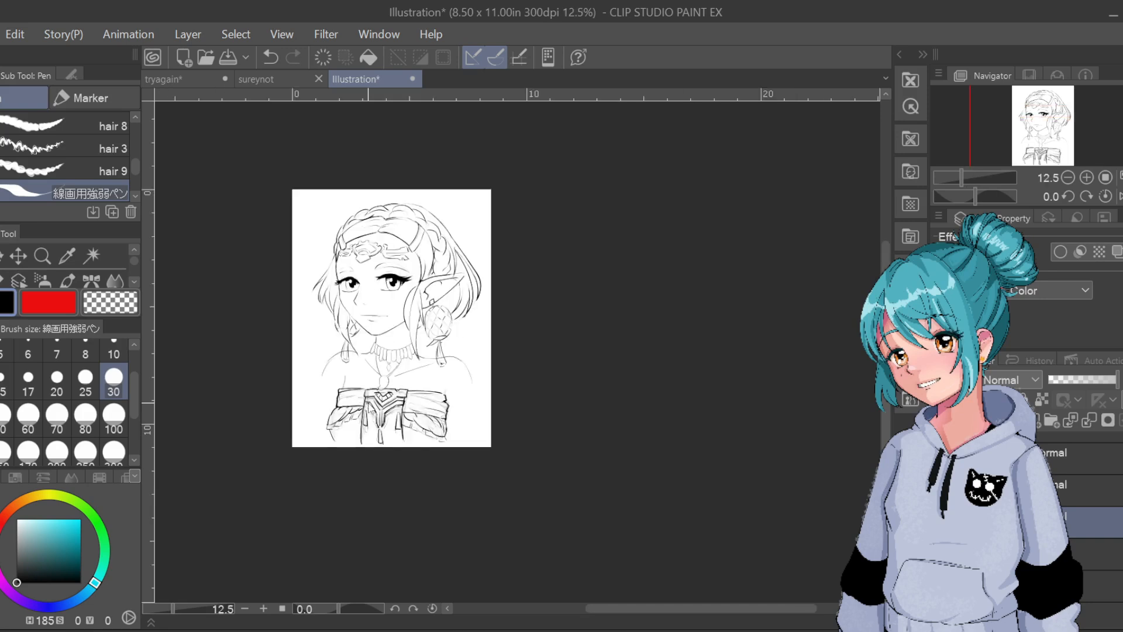
pyautogui.scroll(2, 368, 402)
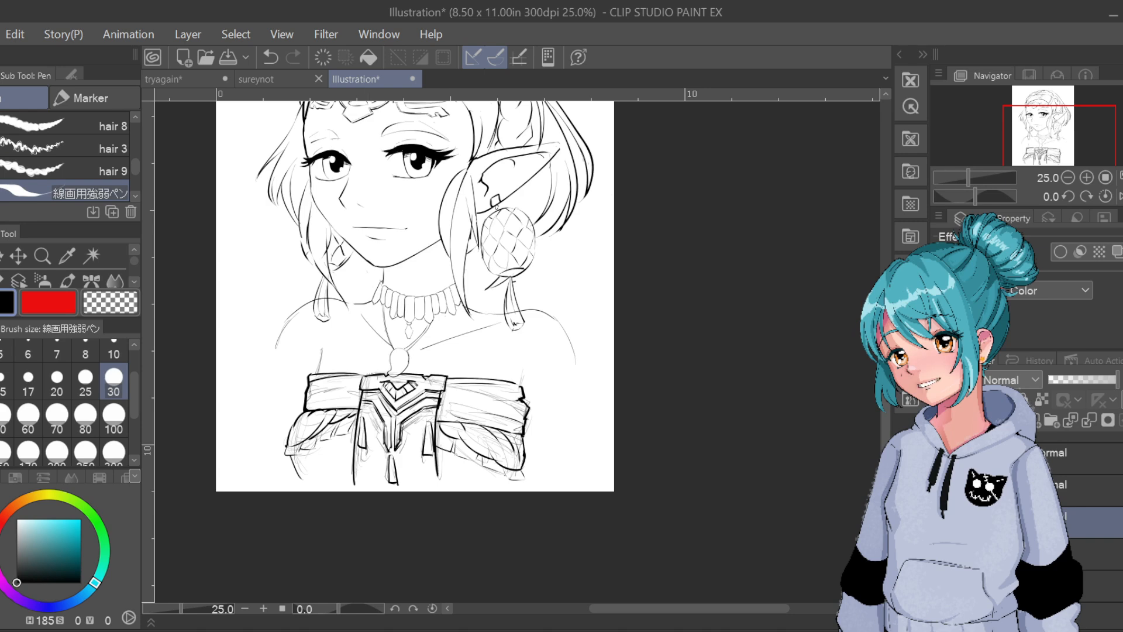
pyautogui.hotkey('ctrl', 'z')
pyautogui.hotkey('ctrl', 'y')
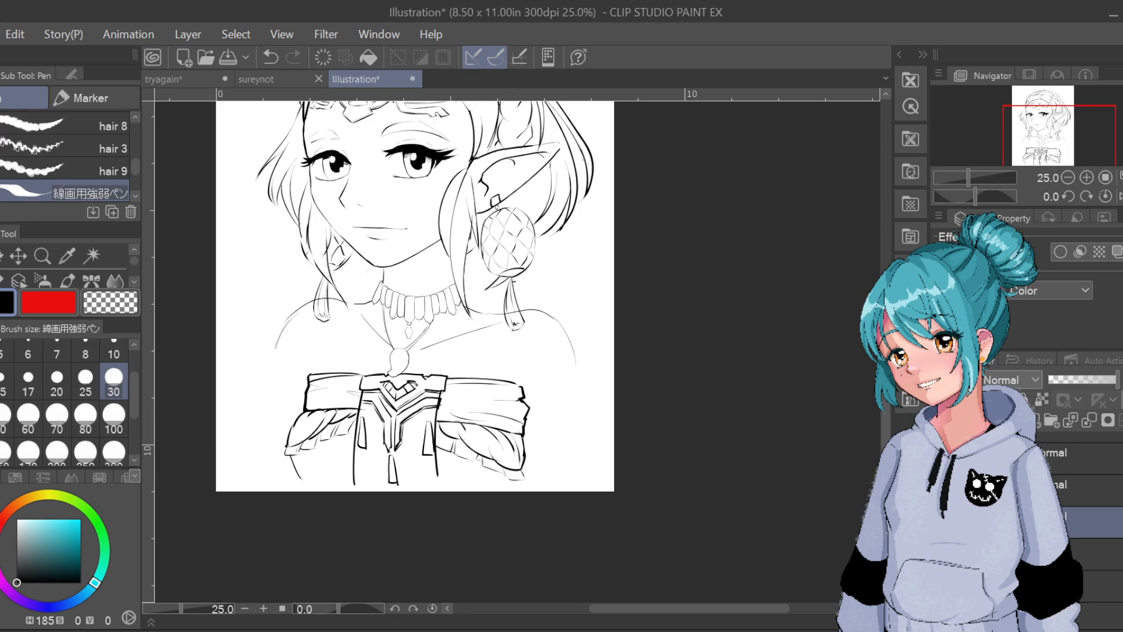
pyautogui.click(324, 35)
pyautogui.moveTo(374, 77)
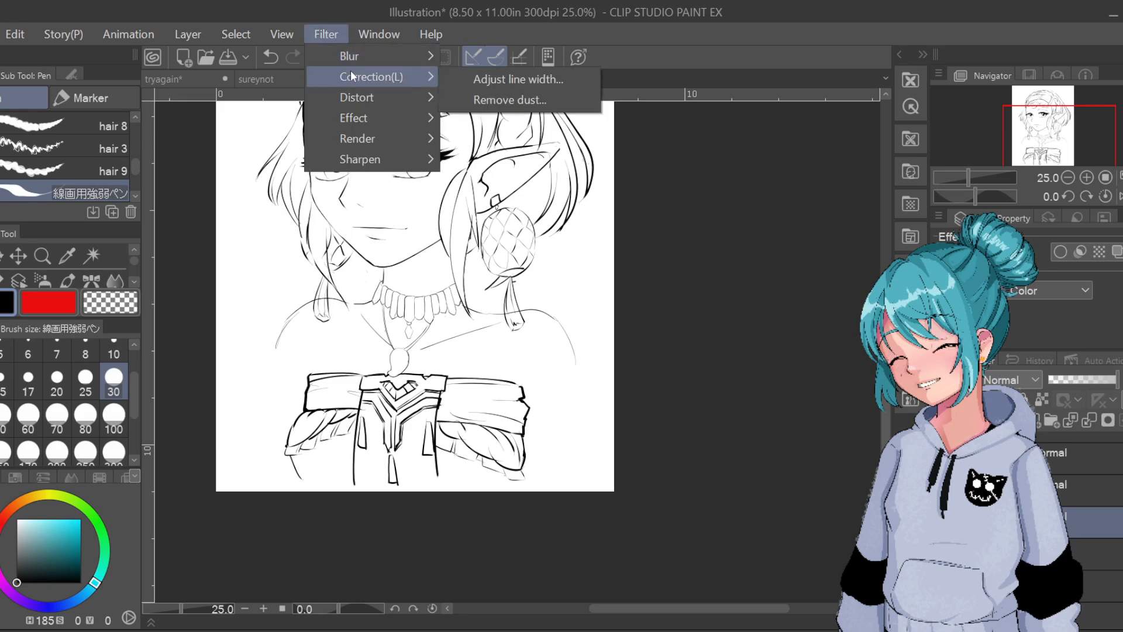
pyautogui.click(501, 79)
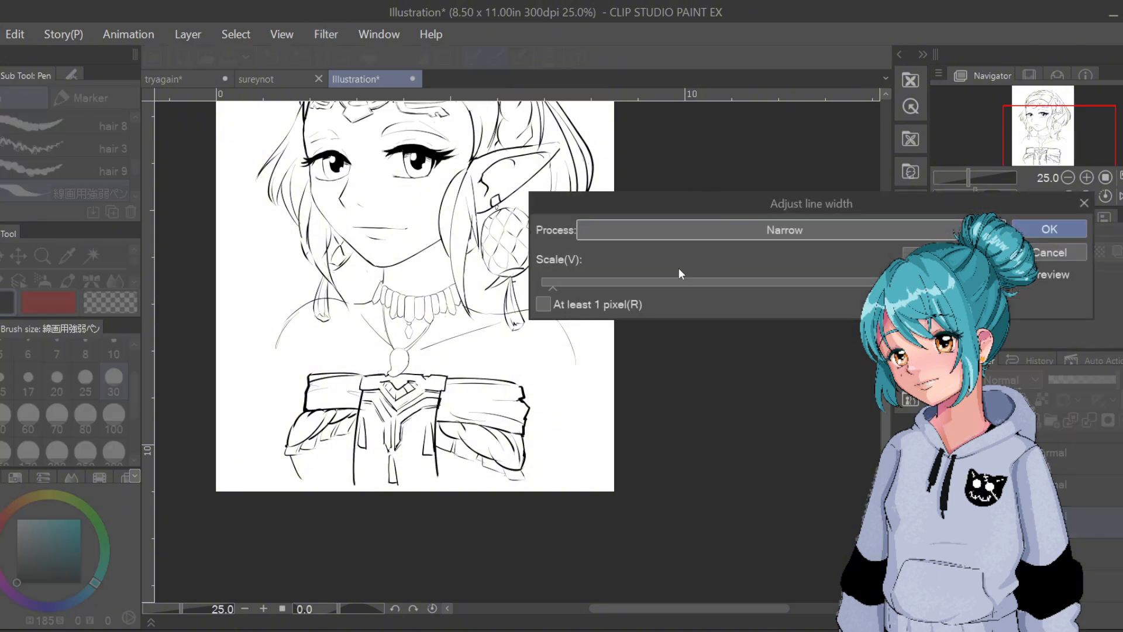
pyautogui.moveTo(551, 285); pyautogui.dragTo(607, 284)
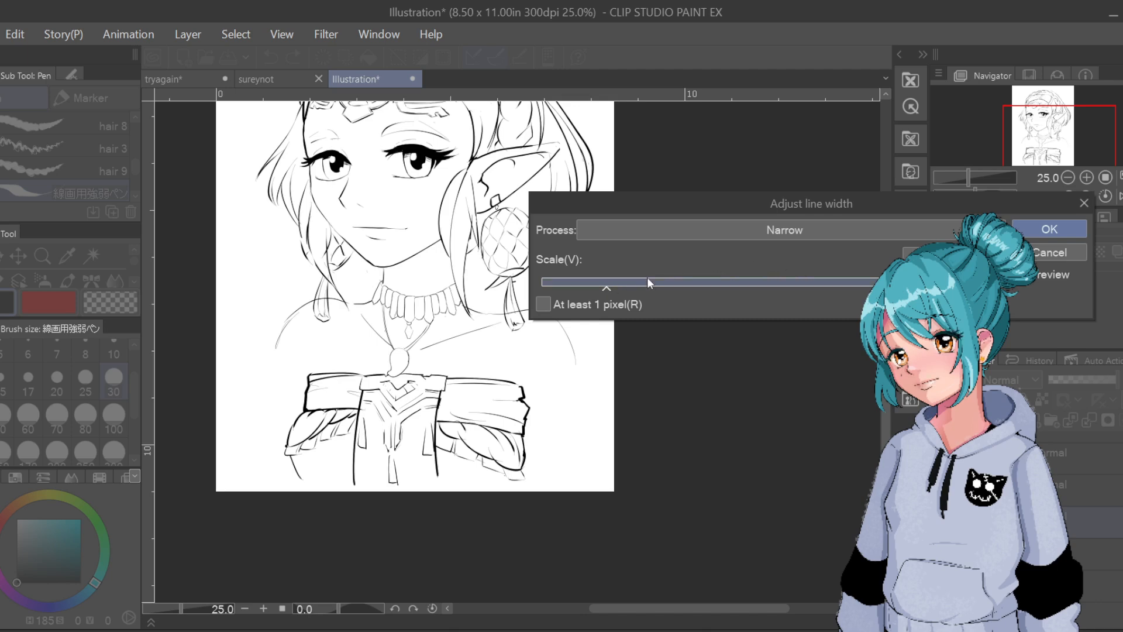
pyautogui.click(668, 284)
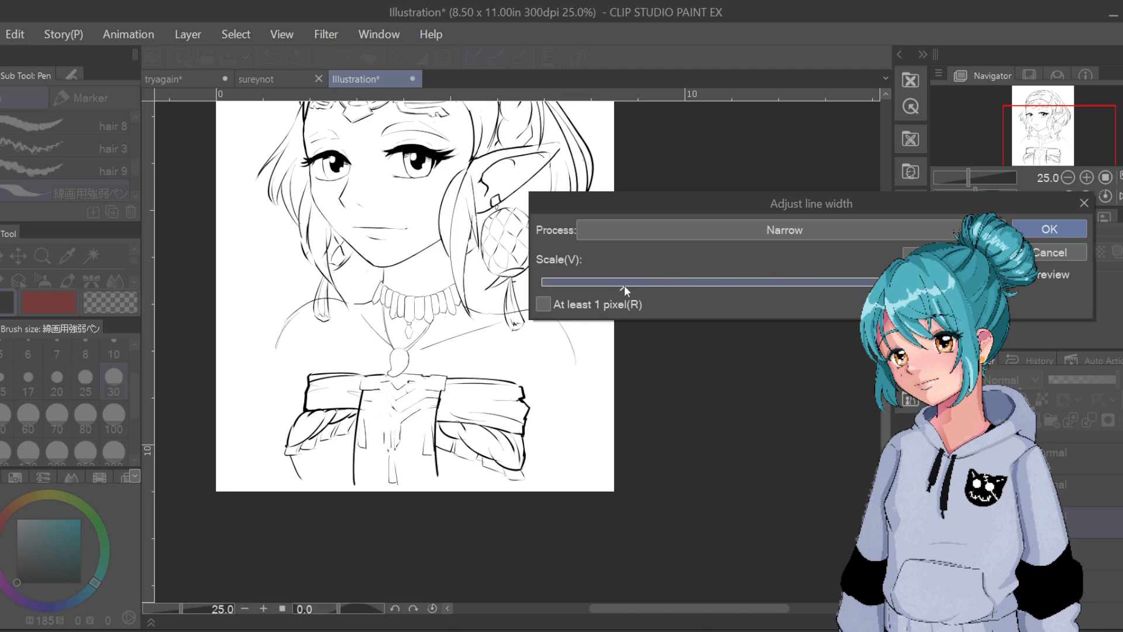
pyautogui.moveTo(623, 286); pyautogui.dragTo(541, 284)
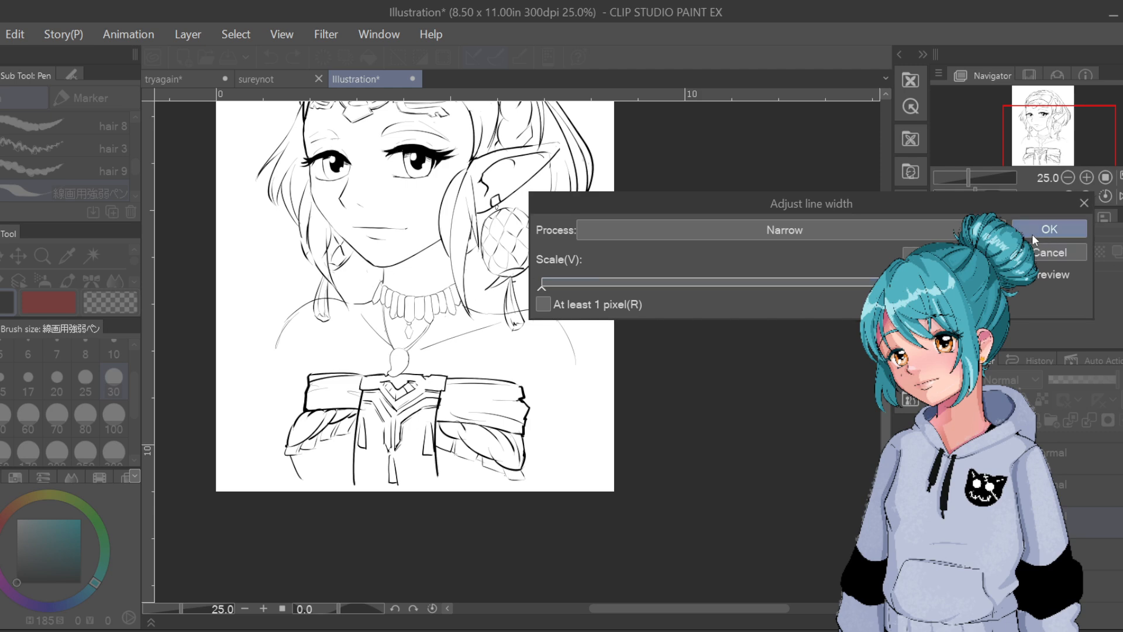
pyautogui.click(595, 280)
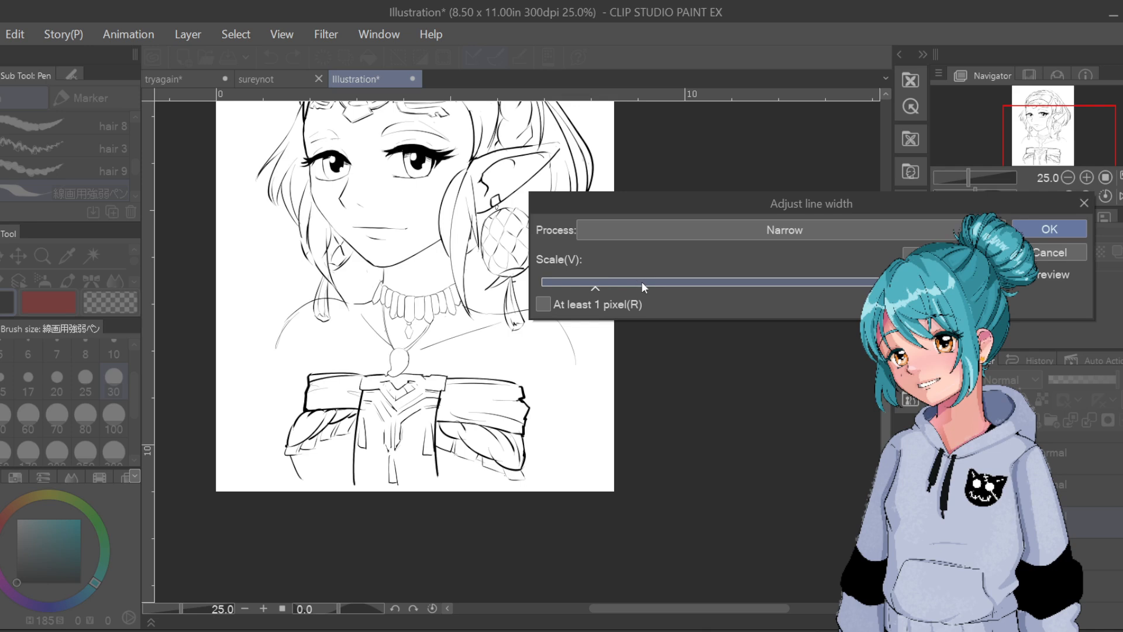
pyautogui.click(1049, 229)
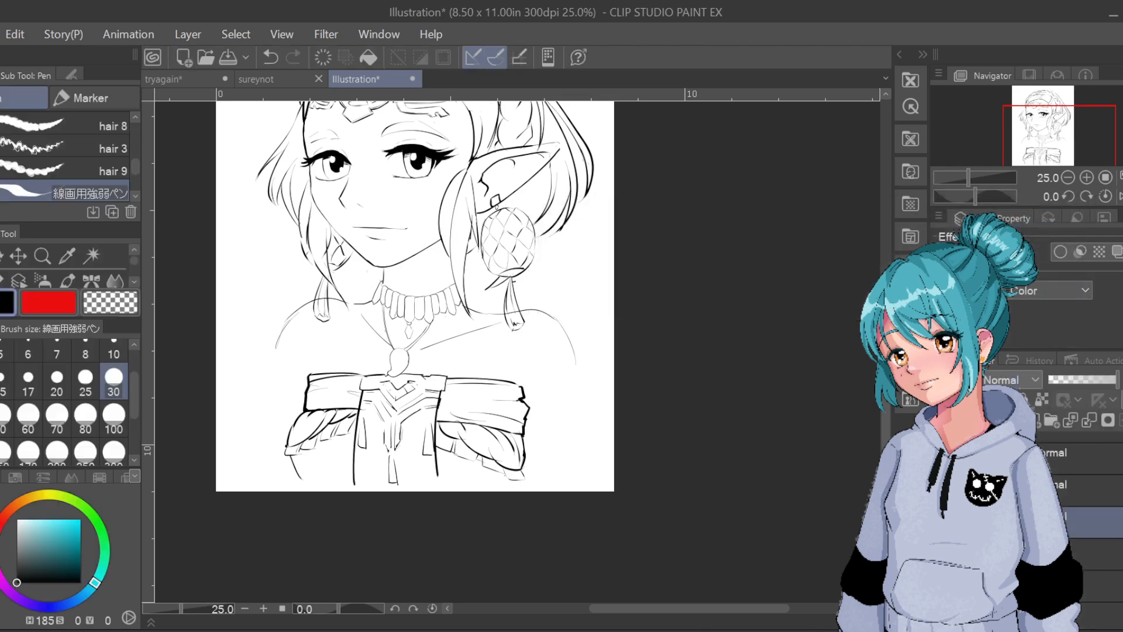
pyautogui.hotkey('ctrl', 'z')
pyautogui.hotkey('ctrl', 'y')
# Thin the bodice layer's line art slightly with the Narrow process of Adjust line width and compare before and after
pyautogui.click(1093, 554)
pyautogui.click(321, 35)
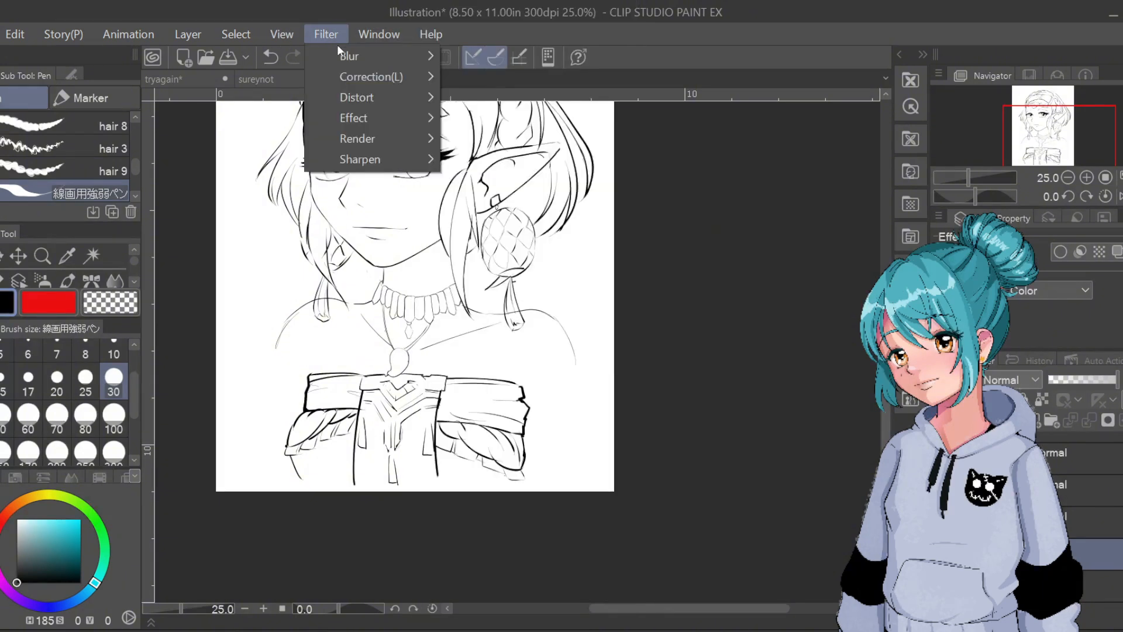
pyautogui.moveTo(358, 76)
pyautogui.click(489, 80)
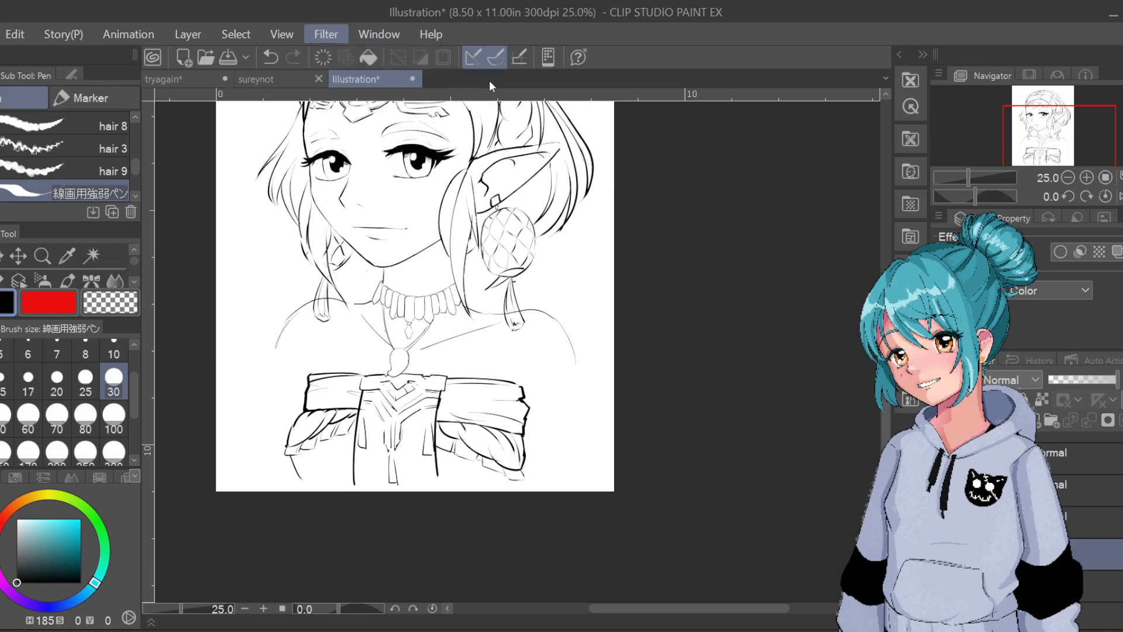
pyautogui.moveTo(596, 283); pyautogui.dragTo(565, 282)
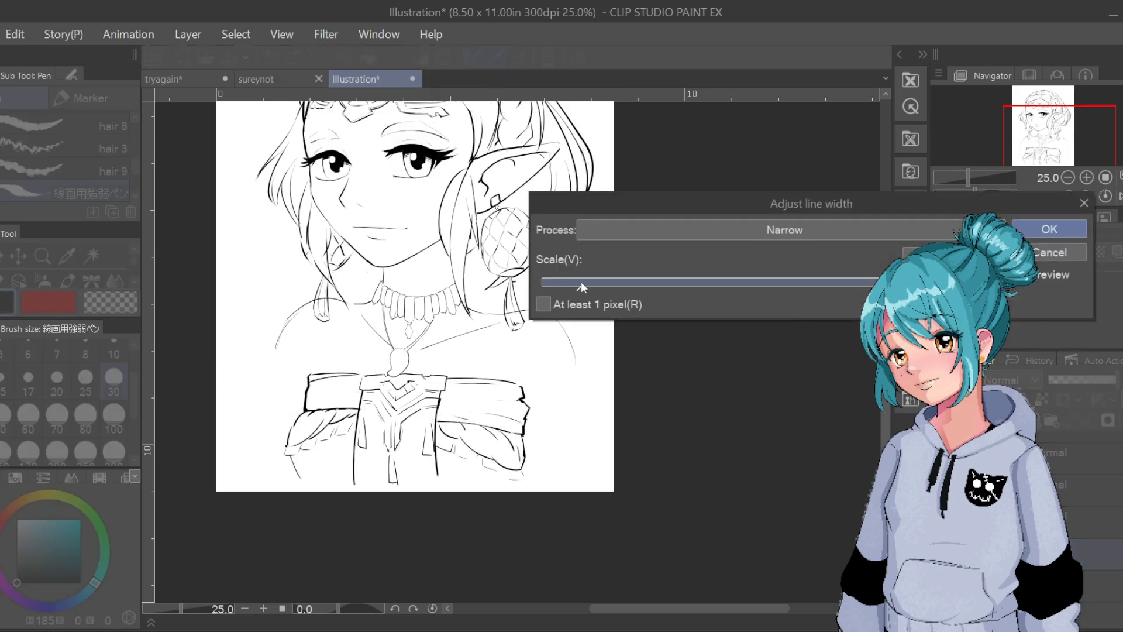
pyautogui.click(1026, 233)
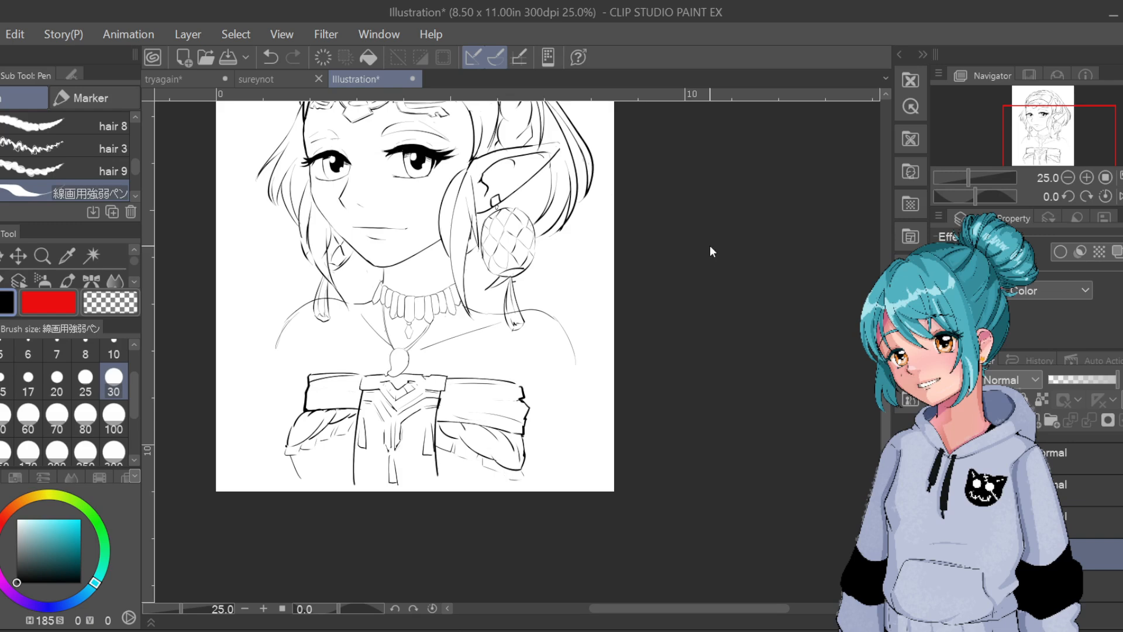
pyautogui.scroll(1, 710, 252)
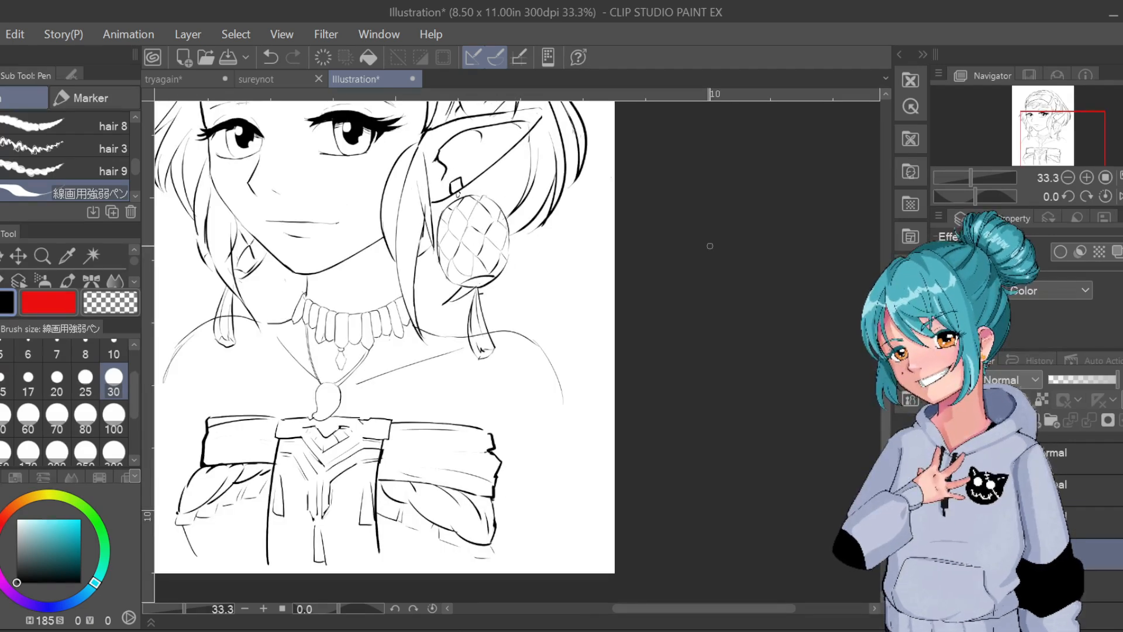
pyautogui.scroll(-1, 710, 246)
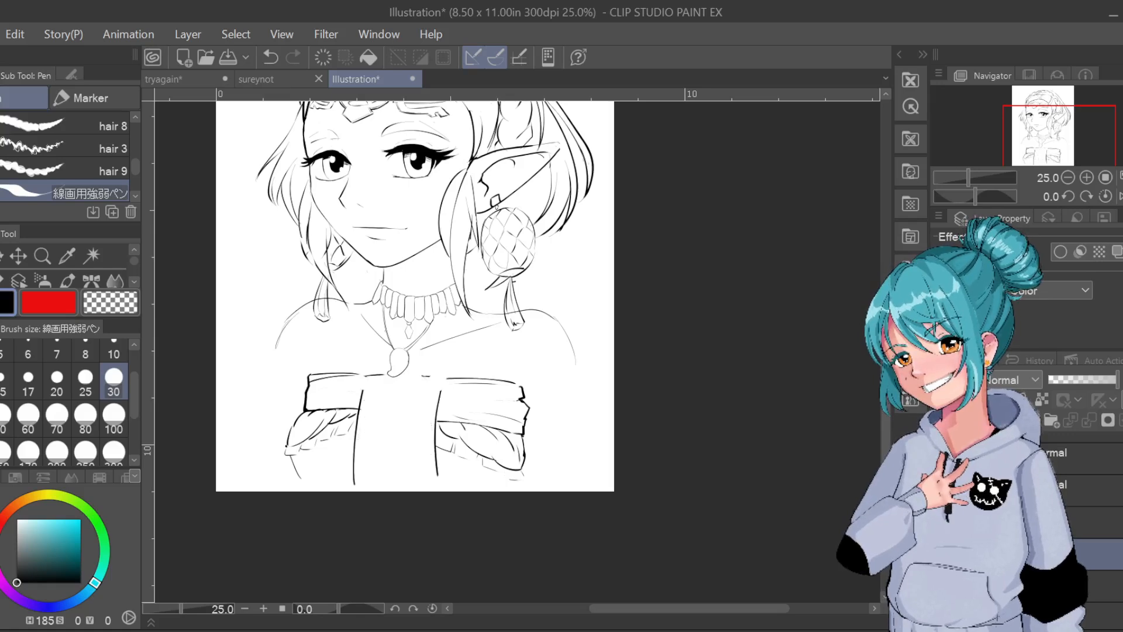
pyautogui.hotkey('ctrl', 'z')
pyautogui.hotkey('ctrl', 'y')
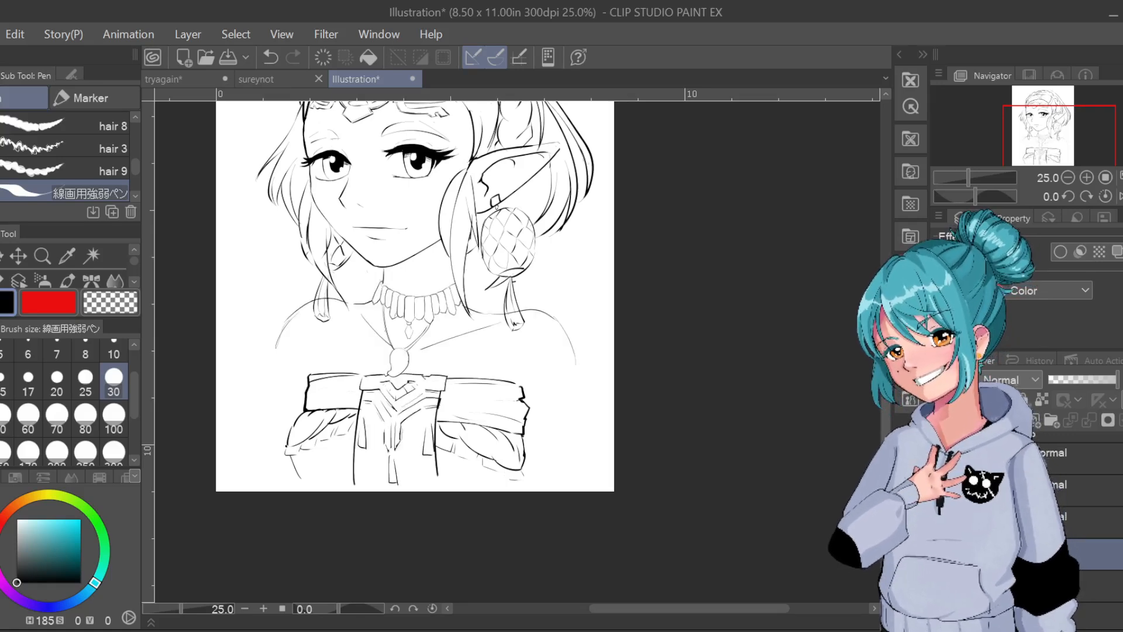
# On the other line layer, try an outer arm line on the left and ink a short line above the bodice's left corner
pyautogui.click(1095, 490)
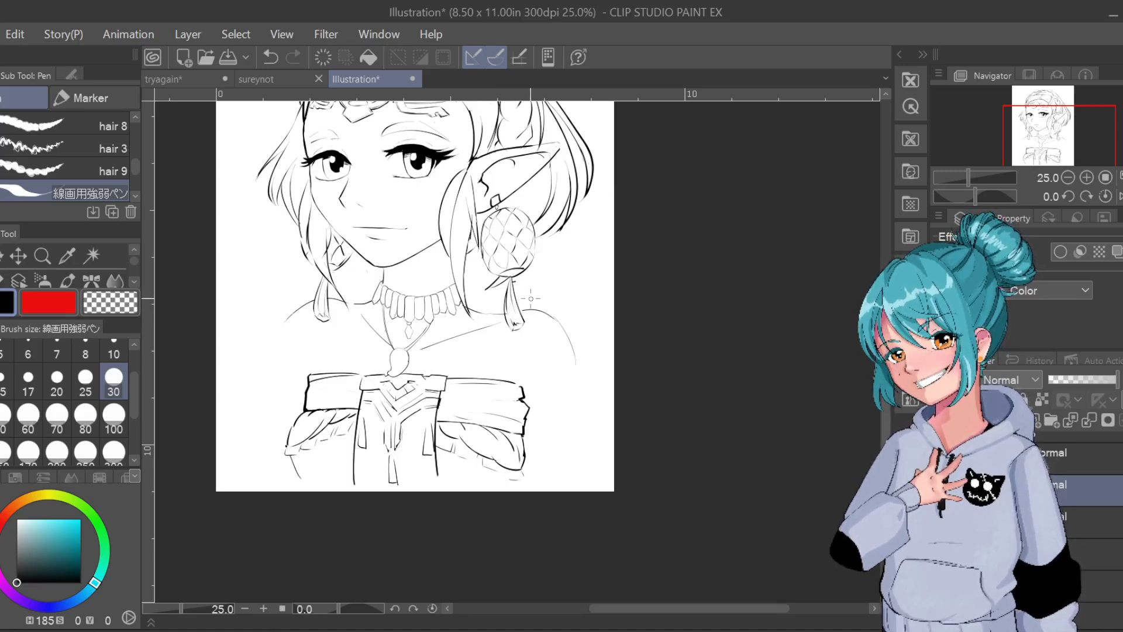
pyautogui.moveTo(286, 321); pyautogui.dragTo(270, 432)
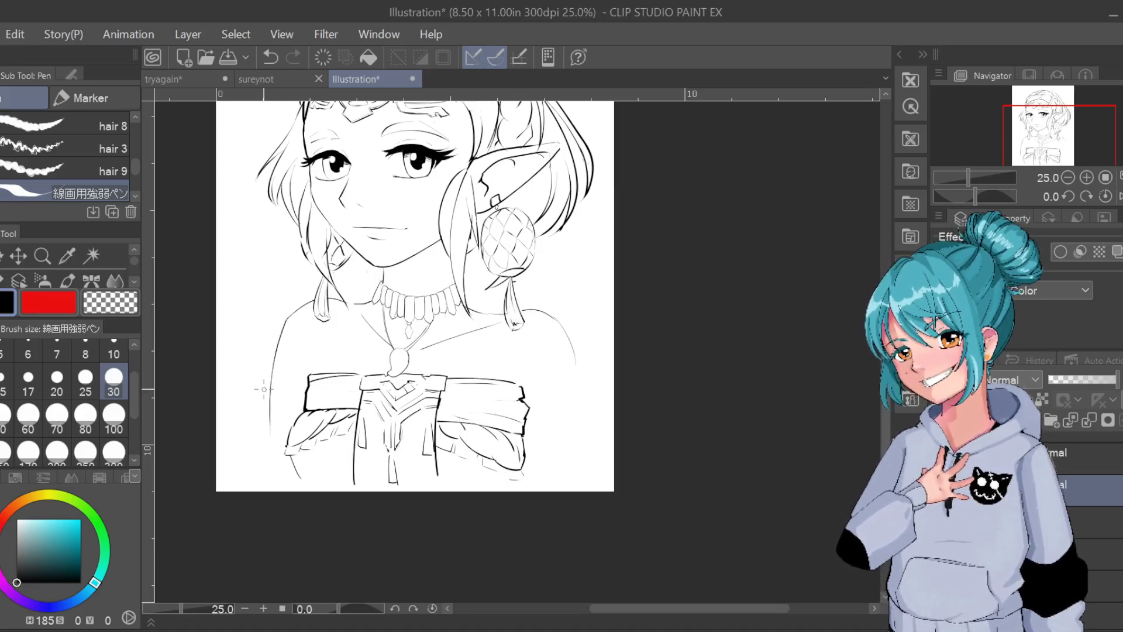
pyautogui.hotkey('ctrl', 'z')
pyautogui.moveTo(308, 383); pyautogui.dragTo(310, 354)
pyautogui.hotkey('ctrl', 'z')
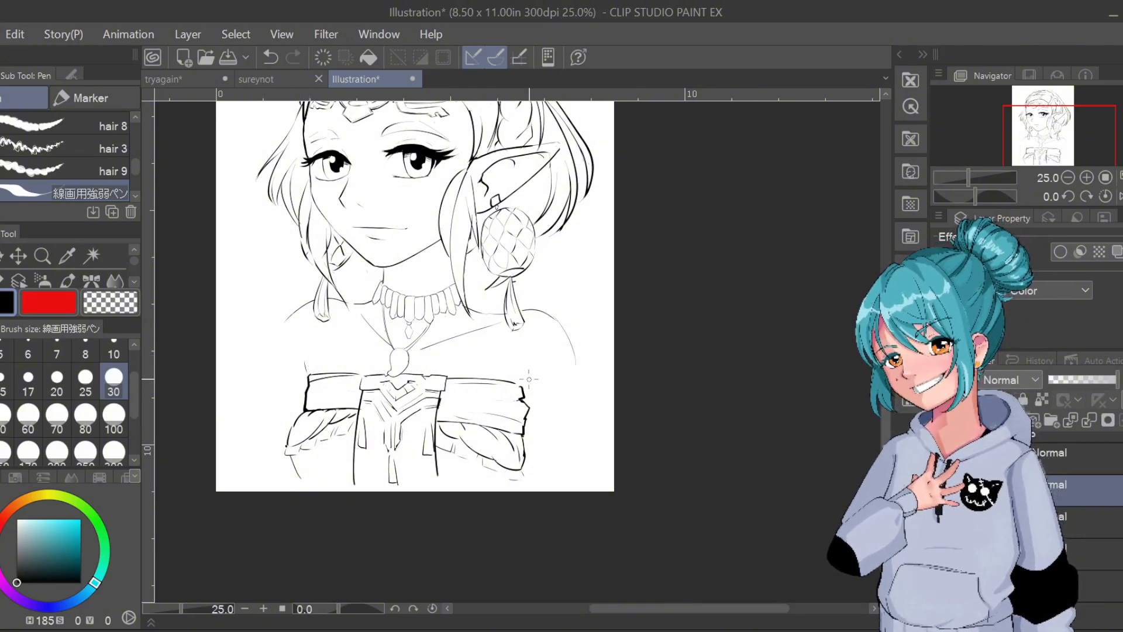
# Ink an inner arm line running from above the bodice's right corner down beside the sleeve ruffle
pyautogui.moveTo(522, 381); pyautogui.dragTo(532, 433)
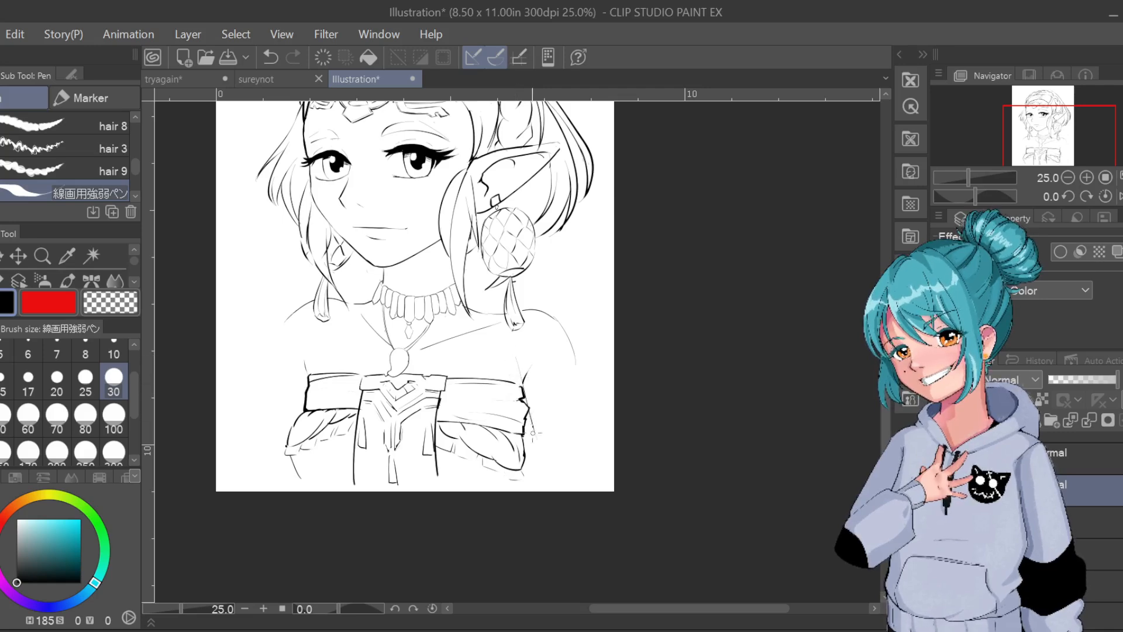
pyautogui.hotkey('ctrl', 'z')
pyautogui.moveTo(517, 360); pyautogui.dragTo(538, 463)
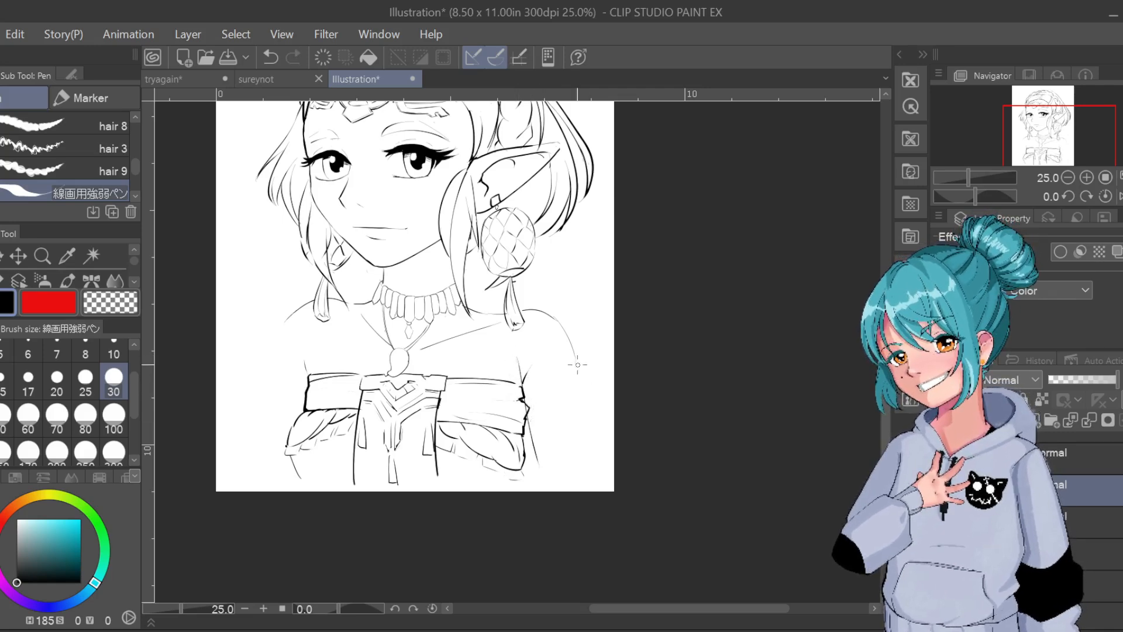
# Ink the right arm's outer contour as a long line from the shoulder curve down toward the page's lower corner
pyautogui.moveTo(577, 364); pyautogui.dragTo(592, 478)
pyautogui.hotkey('ctrl', 'z')
pyautogui.moveTo(570, 346); pyautogui.dragTo(601, 459)
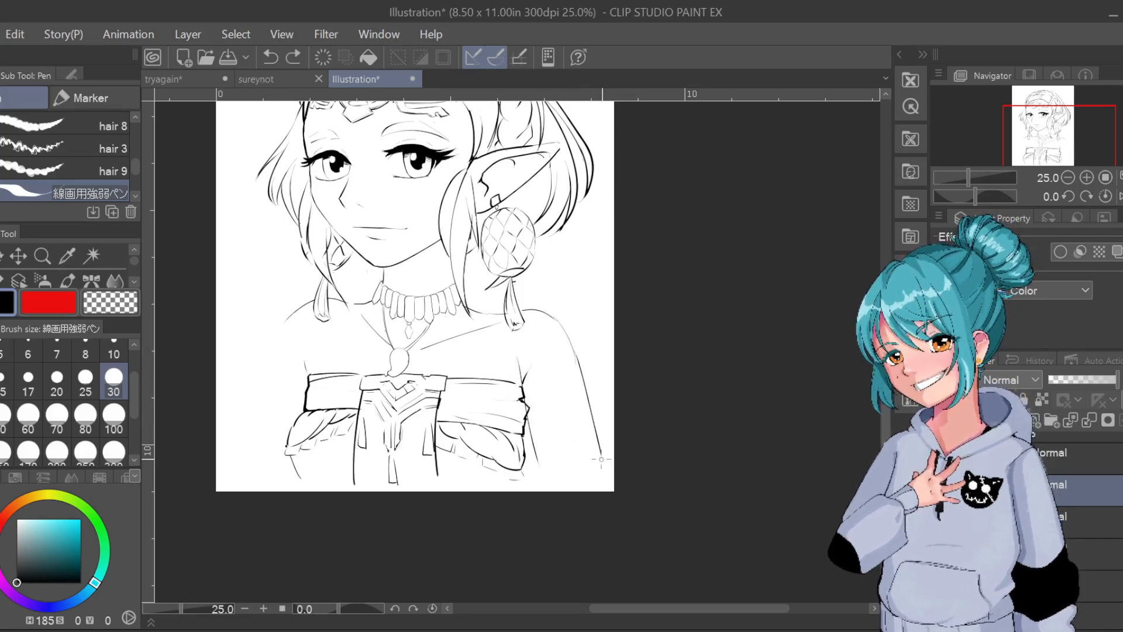
pyautogui.hotkey('ctrl', 'z')
pyautogui.moveTo(570, 345); pyautogui.dragTo(605, 469)
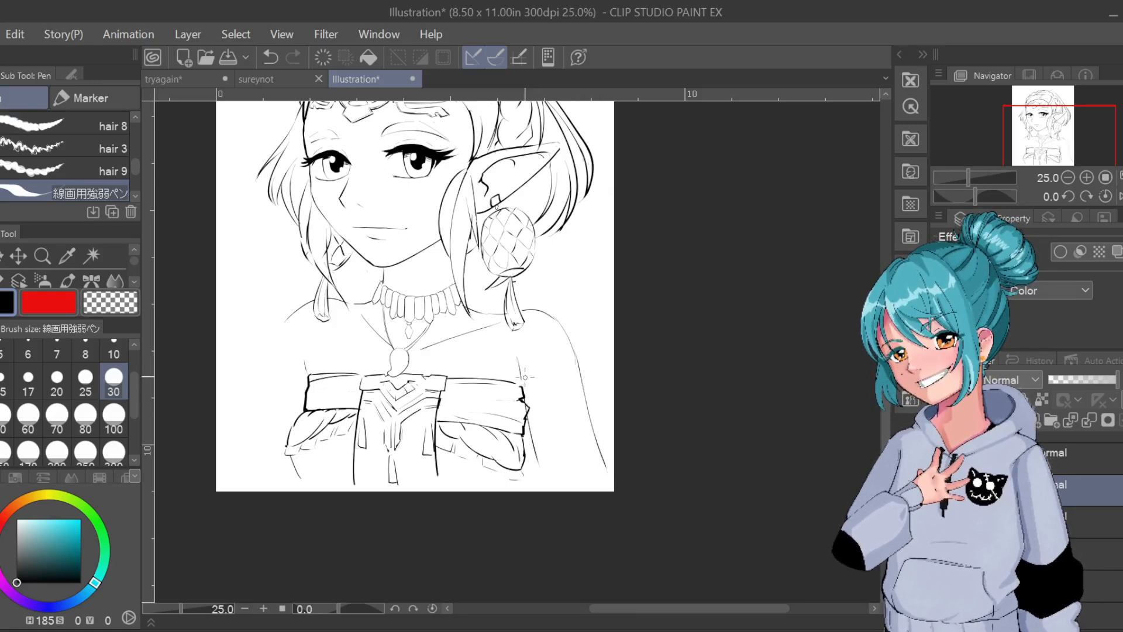
# Try a short line just above the bodice's right corner
pyautogui.hotkey('ctrl', 'z')
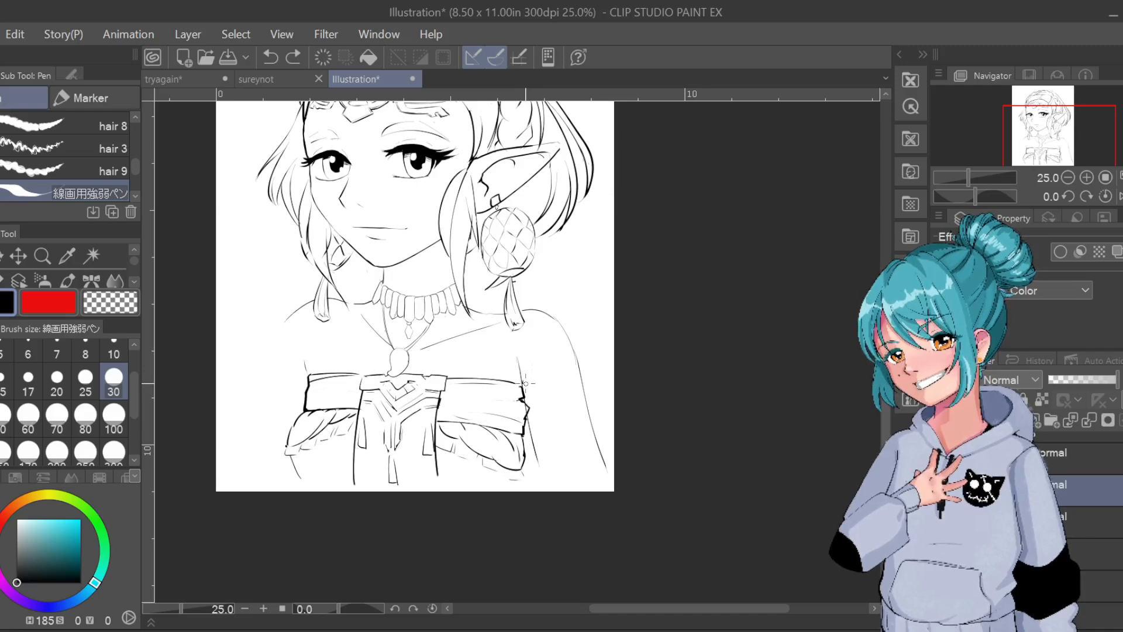
pyautogui.hotkey('ctrl', 'z')
pyautogui.moveTo(520, 369); pyautogui.dragTo(525, 383)
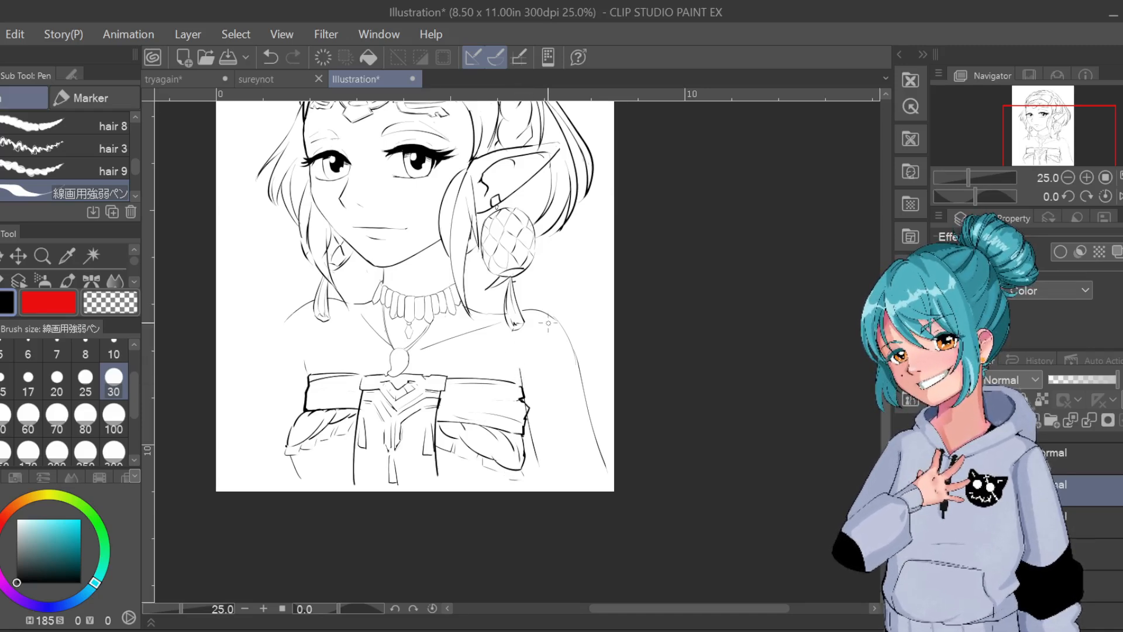
pyautogui.hotkey('ctrl', 'z')
# Try the left shoulder curve and the outer contour of the left arm down to the page's lower edge
pyautogui.moveTo(263, 395); pyautogui.dragTo(285, 320)
pyautogui.hotkey('ctrl', 'z')
pyautogui.moveTo(261, 381)
pyautogui.mouseDown()
pyautogui.moveTo(290, 316)
pyautogui.moveTo(256, 465)
pyautogui.mouseUp()
pyautogui.hotkey('ctrl', 'z')
pyautogui.hotkey('ctrl', 'z')
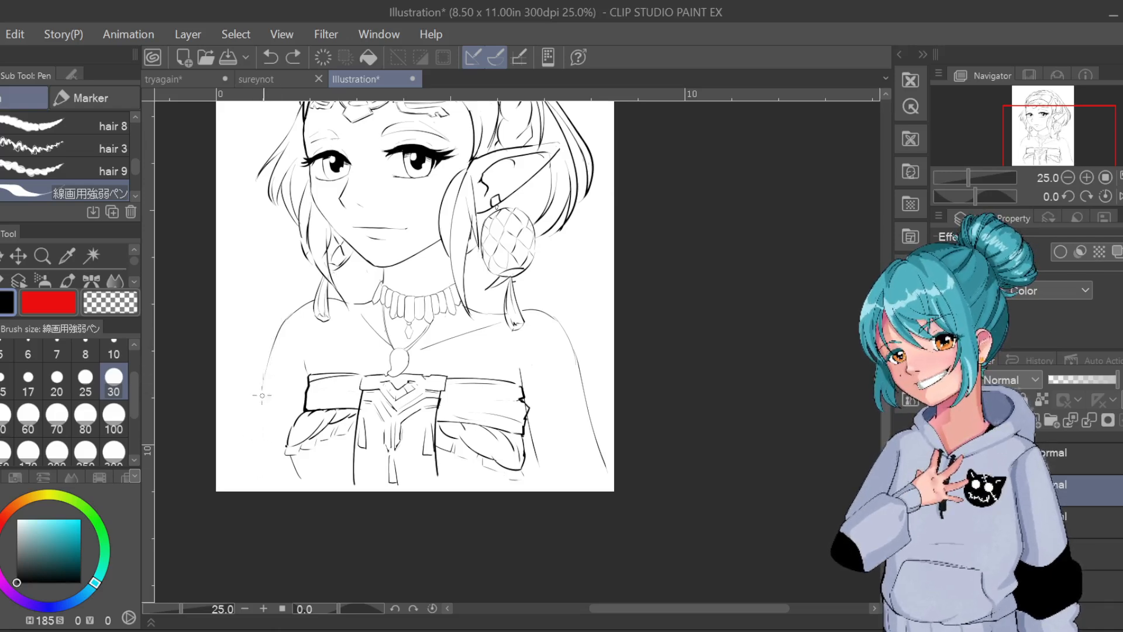
pyautogui.moveTo(263, 380); pyautogui.dragTo(251, 468)
pyautogui.hotkey('ctrl', 'z')
pyautogui.moveTo(263, 377); pyautogui.dragTo(253, 482)
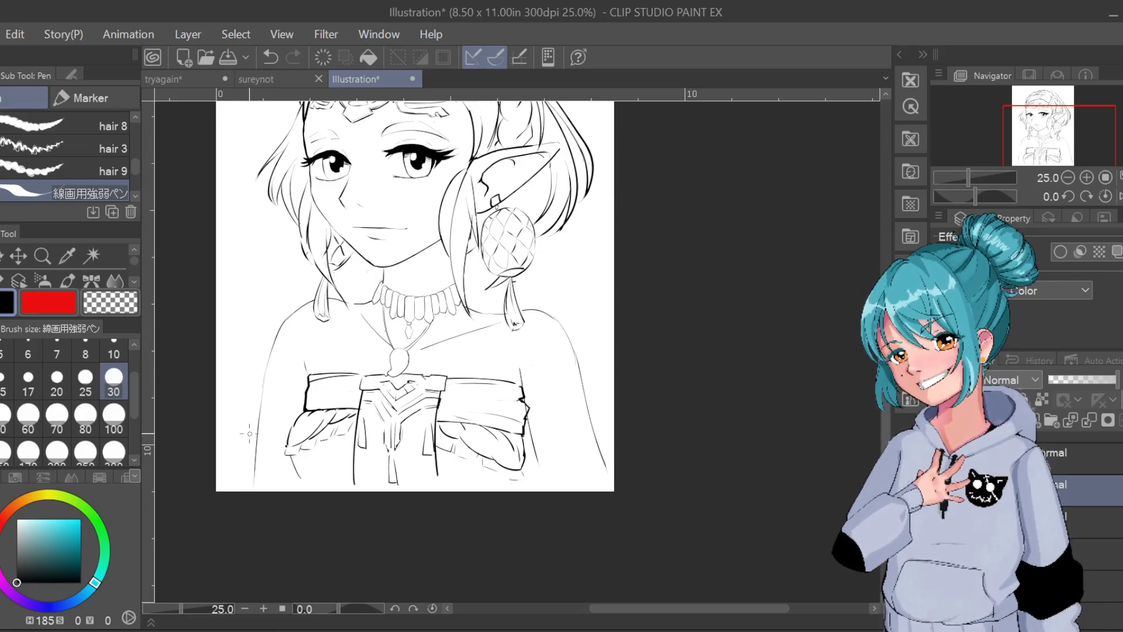
pyautogui.hotkey('ctrl', 'z')
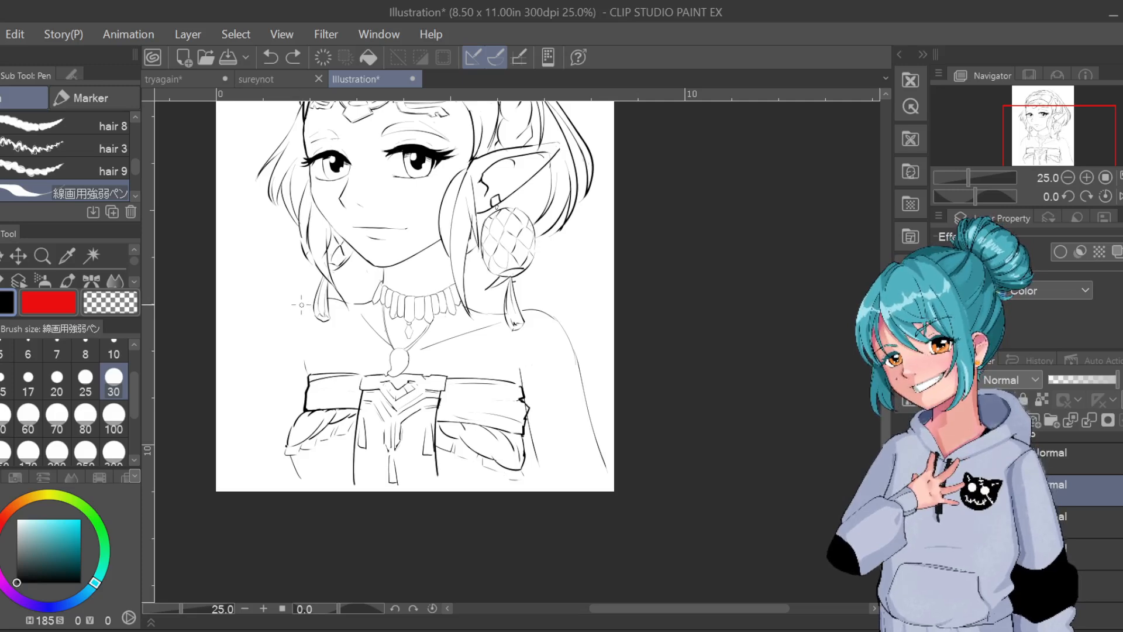
# Erase the right shoulder curve and arm lines with the Hard eraser at size 100
pyautogui.click(349, 297)
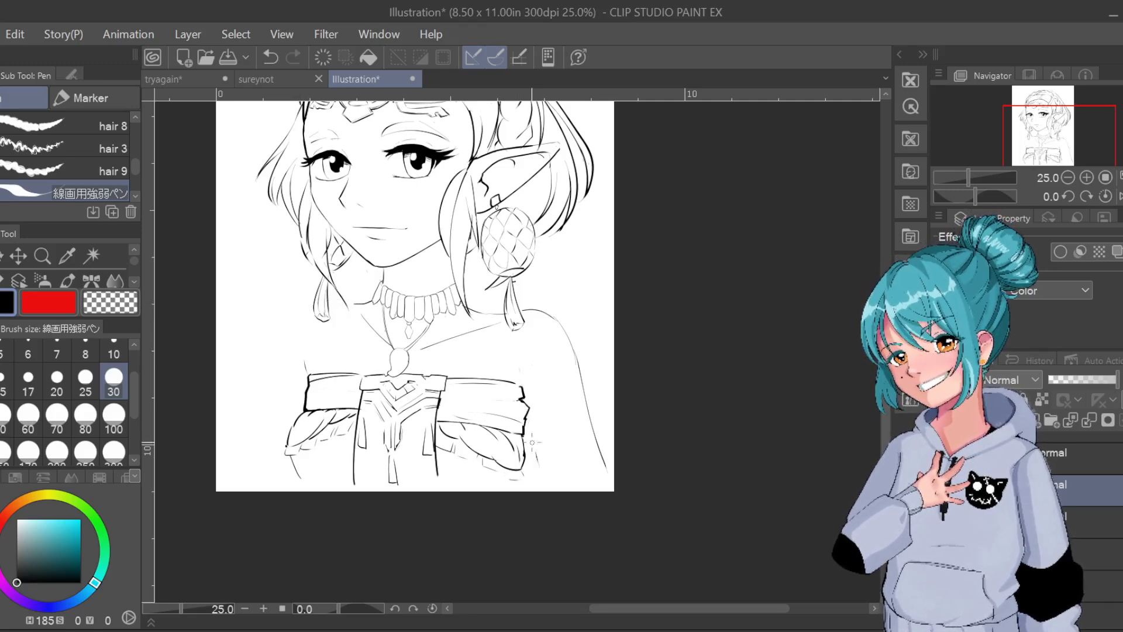
pyautogui.click(113, 419)
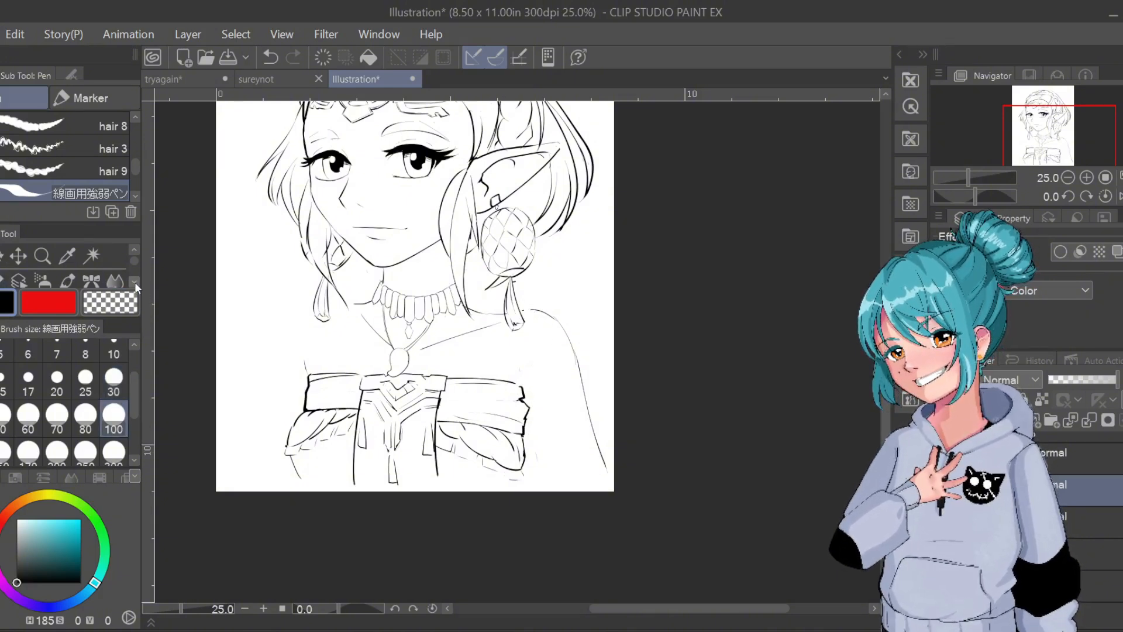
pyautogui.scroll(-1, 92, 281)
pyautogui.press('e')
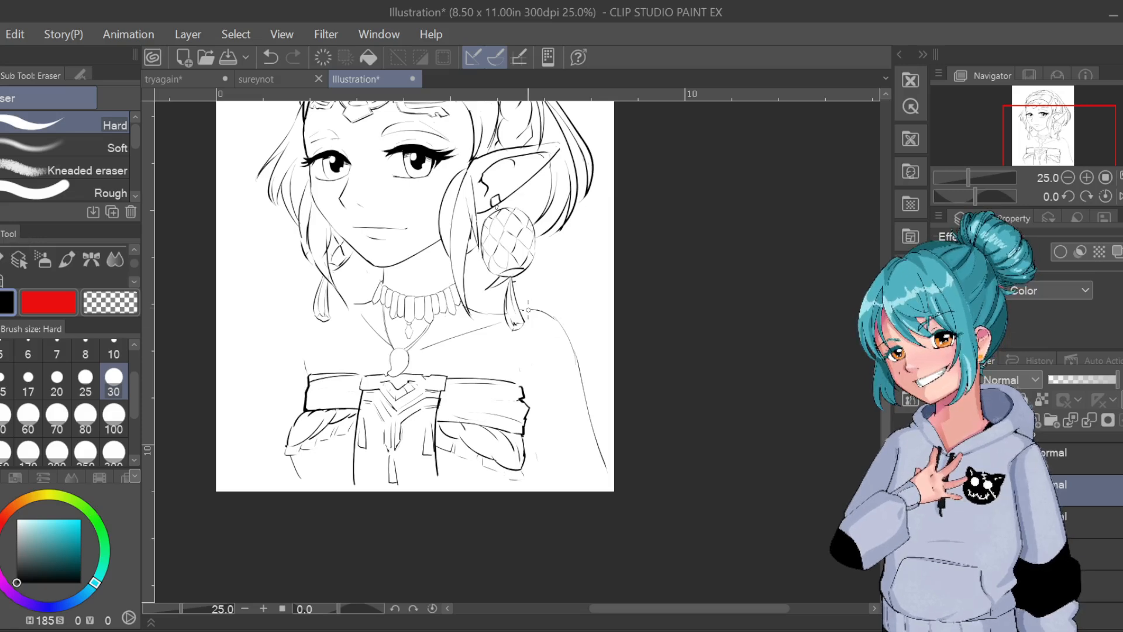
pyautogui.click(113, 421)
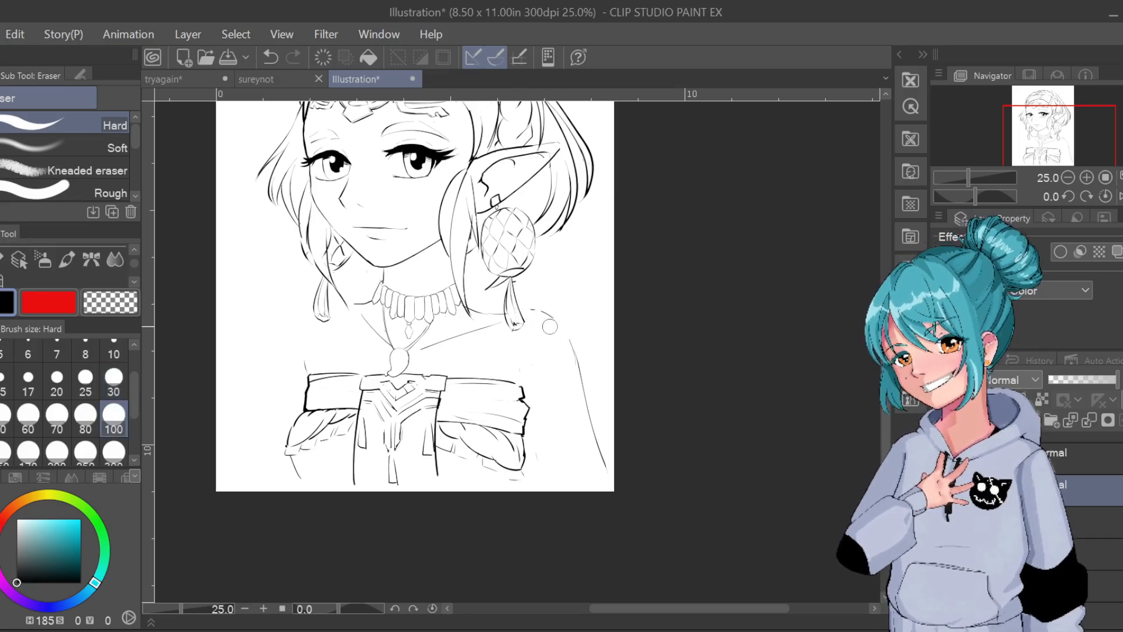
pyautogui.moveTo(549, 325)
pyautogui.mouseDown()
pyautogui.moveTo(573, 345)
pyautogui.moveTo(603, 471)
pyautogui.mouseUp()
pyautogui.click(529, 310)
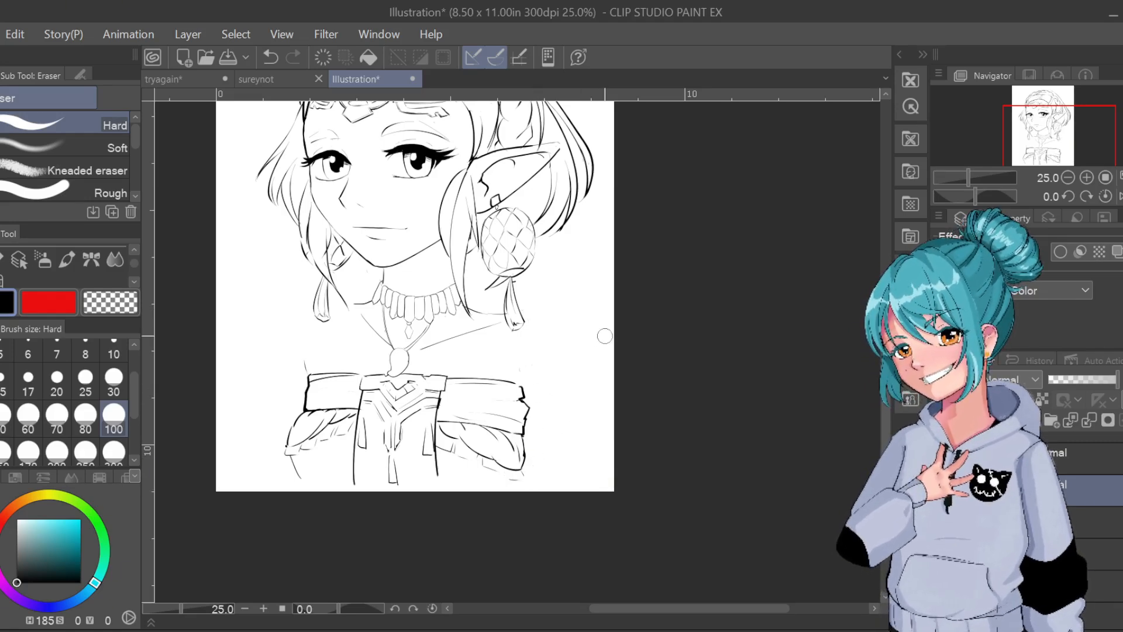
# Lightly sketch a rounded left shoulder beside the hanging earring with the pen at size 100
pyautogui.press('p')
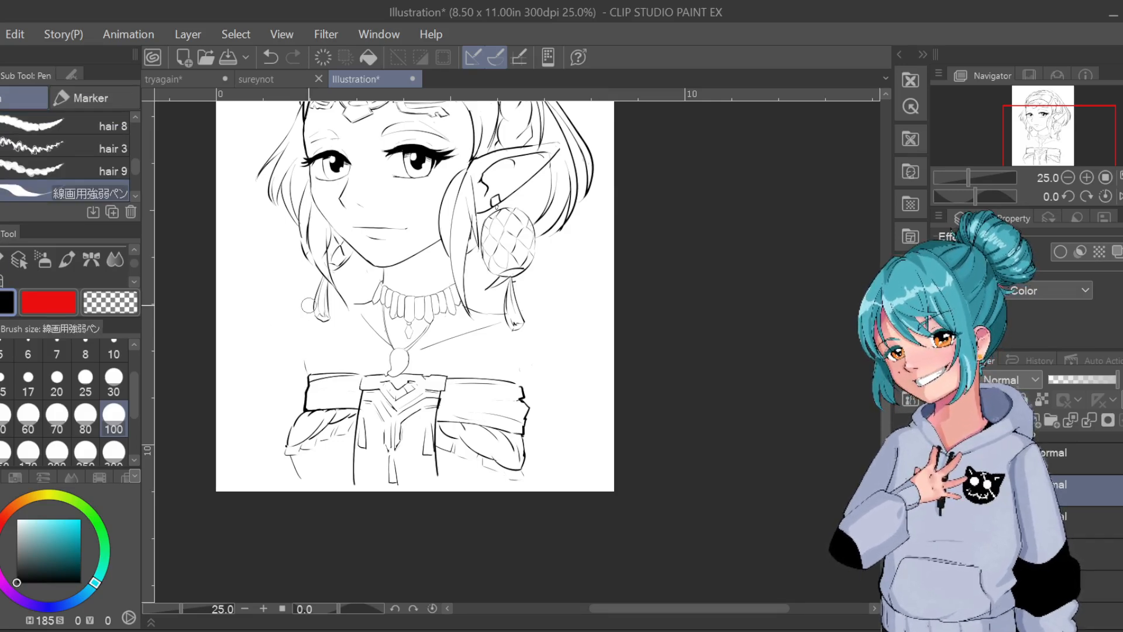
pyautogui.moveTo(274, 328); pyautogui.dragTo(325, 296)
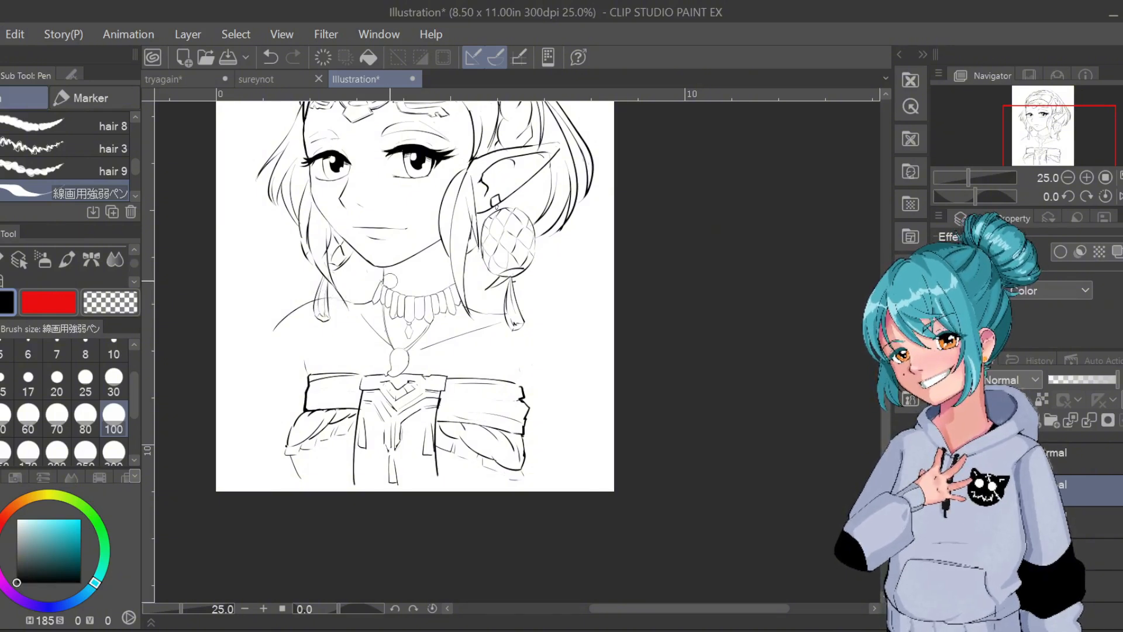
pyautogui.hotkey('ctrl', 'z')
pyautogui.moveTo(365, 300); pyautogui.dragTo(284, 355)
pyautogui.hotkey('ctrl', 'z')
pyautogui.moveTo(285, 311); pyautogui.dragTo(333, 298)
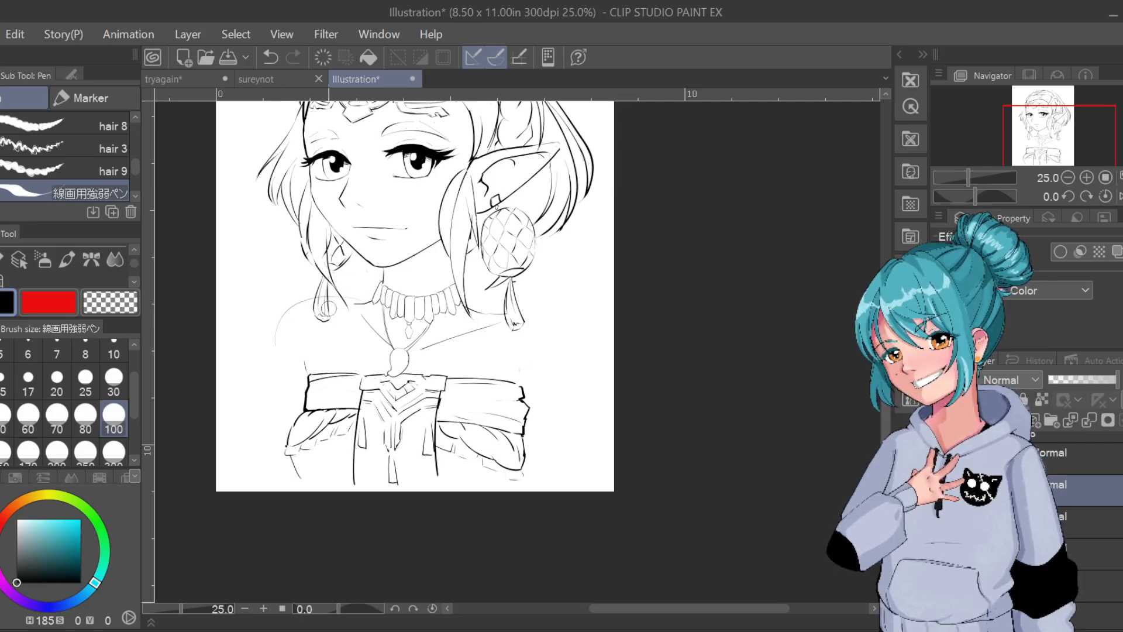
pyautogui.hotkey('ctrl', 'z')
pyautogui.moveTo(268, 331)
pyautogui.mouseDown()
pyautogui.moveTo(314, 294)
pyautogui.moveTo(300, 361)
pyautogui.mouseUp()
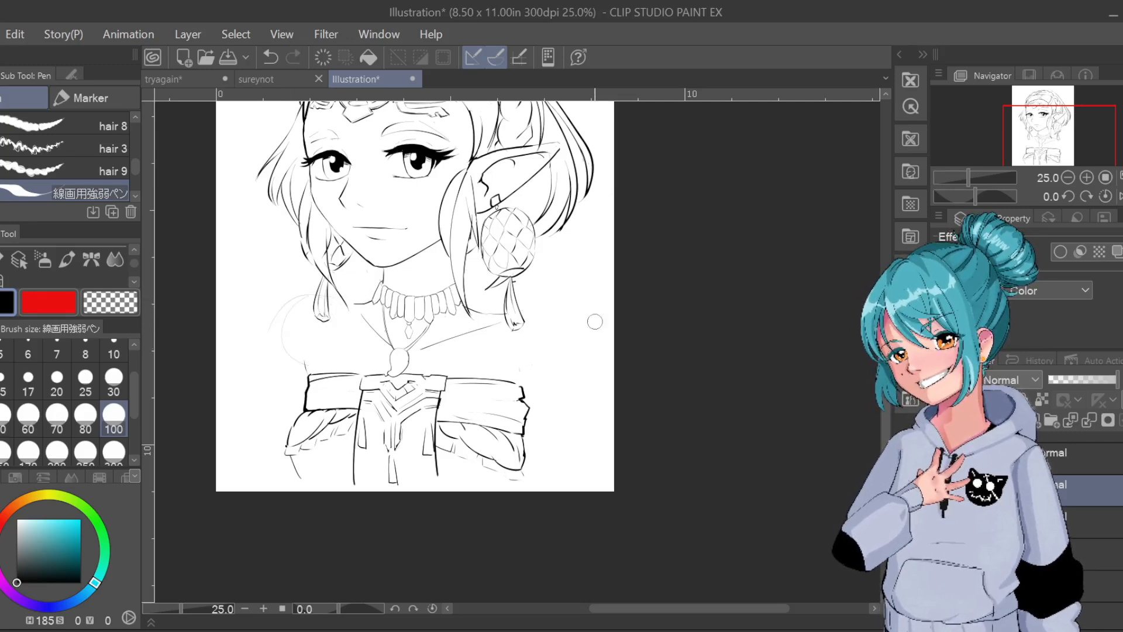
# Lightly sketch the right shoulder curve bending down into the upper arm
pyautogui.moveTo(581, 363); pyautogui.dragTo(530, 379)
pyautogui.hotkey('ctrl', 'z')
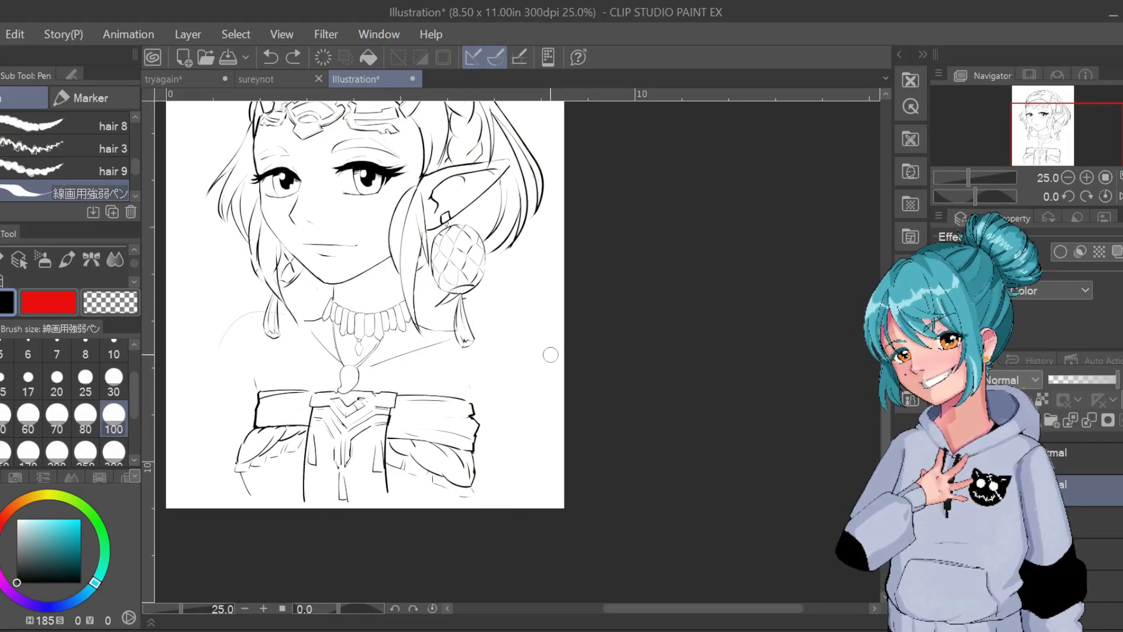
pyautogui.moveTo(511, 338)
pyautogui.mouseDown()
pyautogui.moveTo(541, 395)
pyautogui.moveTo(552, 373)
pyautogui.moveTo(554, 411)
pyautogui.mouseUp()
pyautogui.hotkey('ctrl', 'z')
pyautogui.moveTo(495, 339); pyautogui.dragTo(533, 429)
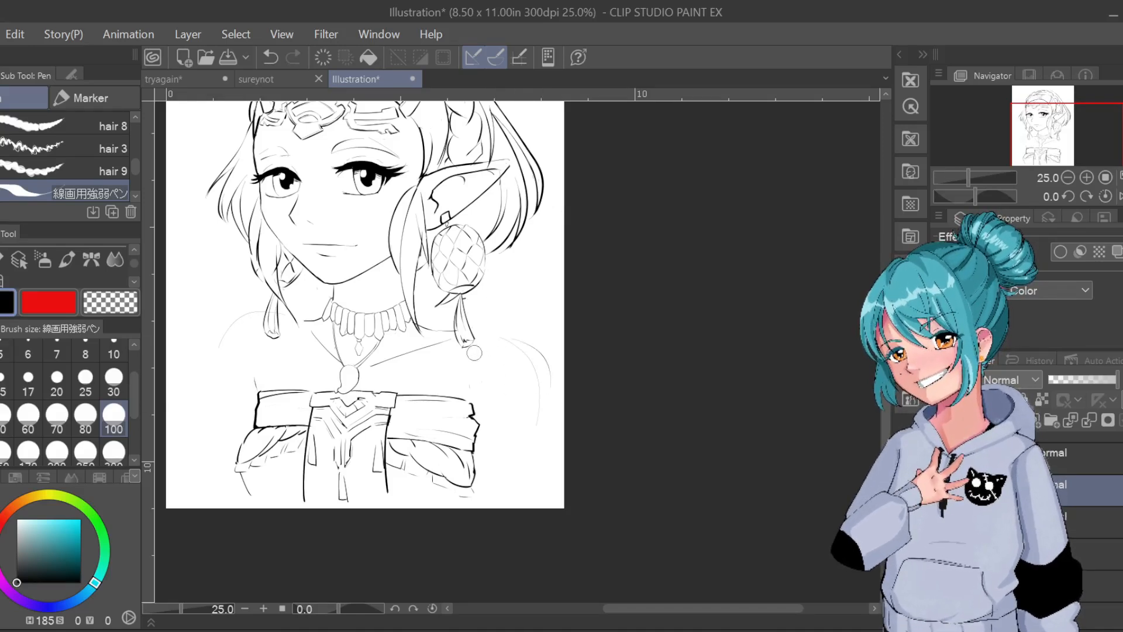
# Sketch a round joint guide inside the right shoulder and light outer and inner arm lines below it
pyautogui.moveTo(474, 353); pyautogui.dragTo(502, 339)
pyautogui.moveTo(546, 389); pyautogui.dragTo(551, 470)
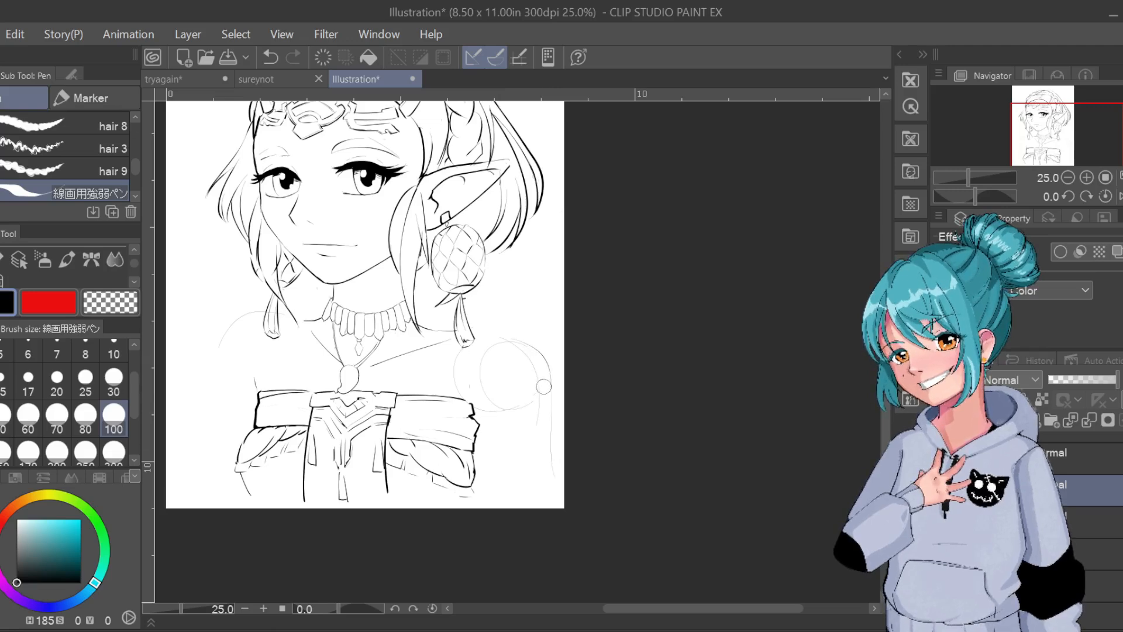
pyautogui.moveTo(485, 435); pyautogui.dragTo(499, 507)
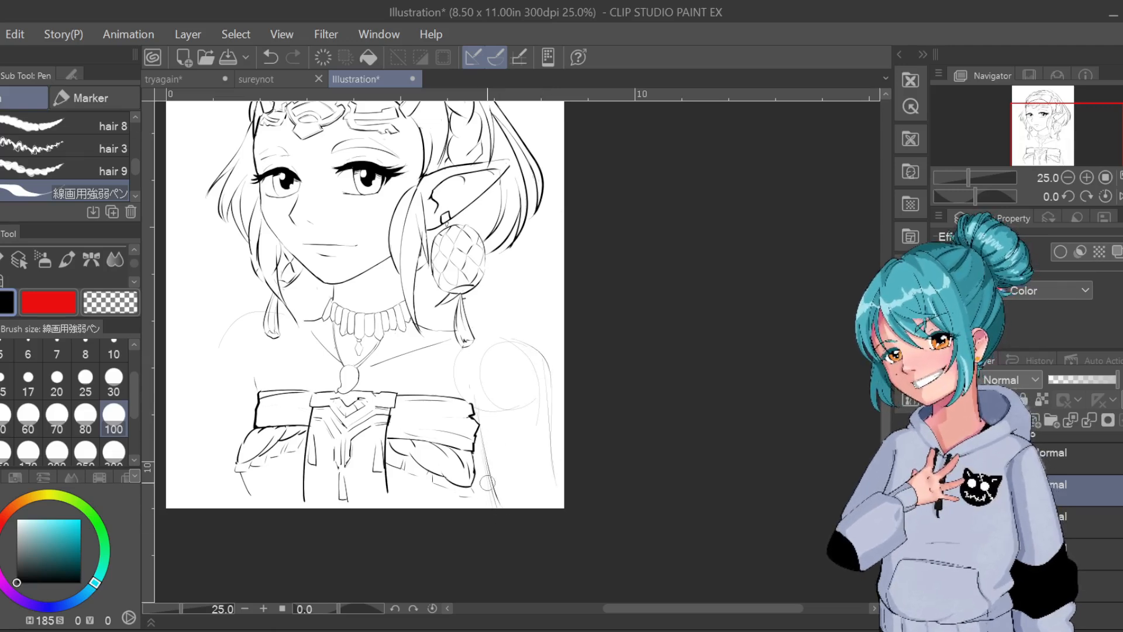
# Redraw the left shoulder slope with light strokes running from behind the earring to the shoulder's outer edge
pyautogui.moveTo(266, 359)
pyautogui.mouseDown()
pyautogui.moveTo(419, 361)
pyautogui.moveTo(422, 323)
pyautogui.moveTo(440, 320)
pyautogui.moveTo(413, 331)
pyautogui.moveTo(450, 322)
pyautogui.mouseUp()
pyautogui.hotkey('ctrl', 'z')
pyautogui.hotkey('ctrl', 'z')
pyautogui.hotkey('ctrl', 'z')
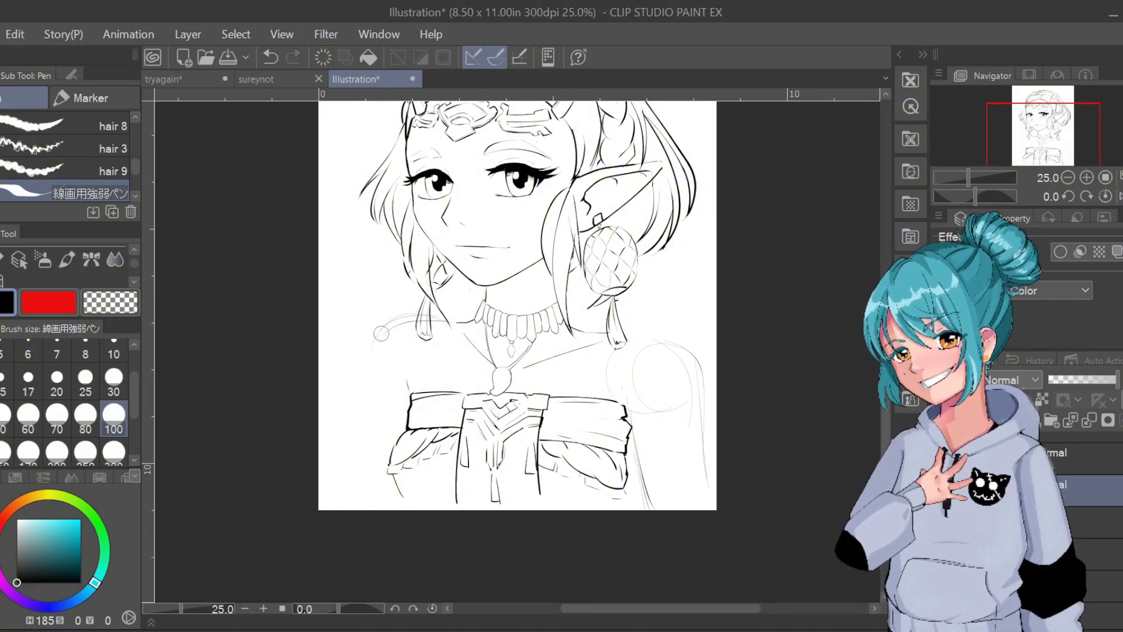
pyautogui.moveTo(380, 332)
pyautogui.mouseDown()
pyautogui.moveTo(452, 324)
pyautogui.moveTo(477, 297)
pyautogui.moveTo(479, 342)
pyautogui.moveTo(445, 338)
pyautogui.moveTo(497, 361)
pyautogui.mouseUp()
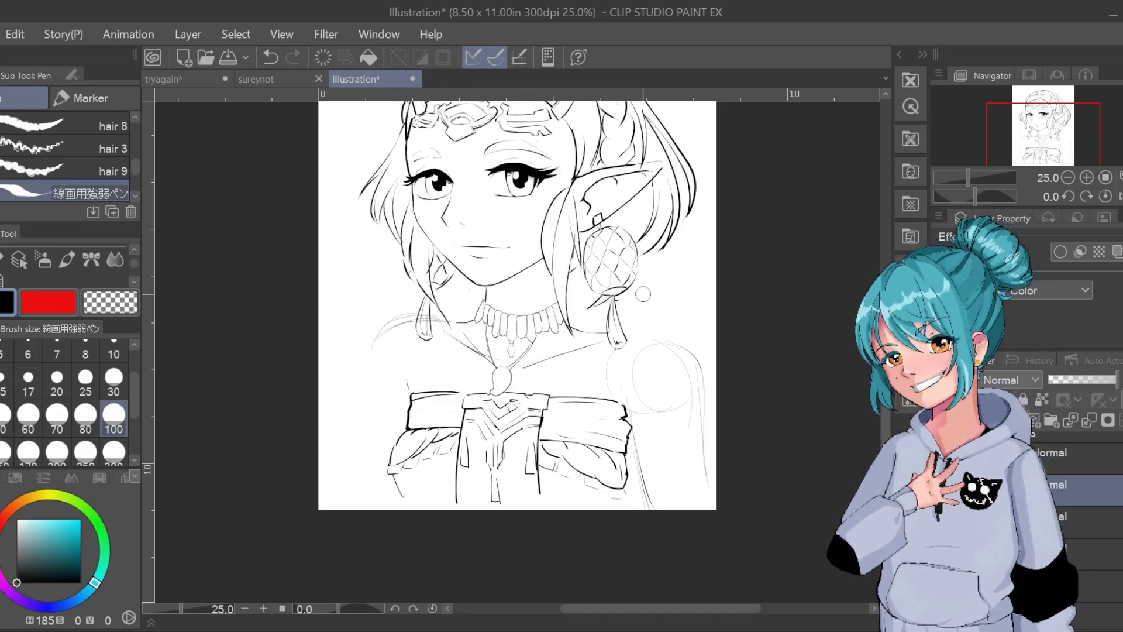
# Sketch the left arm's outer contour from the shoulder down past the bodice's sleeve ruffle, retrying strokes for a smoother curve
pyautogui.moveTo(377, 338); pyautogui.dragTo(360, 432)
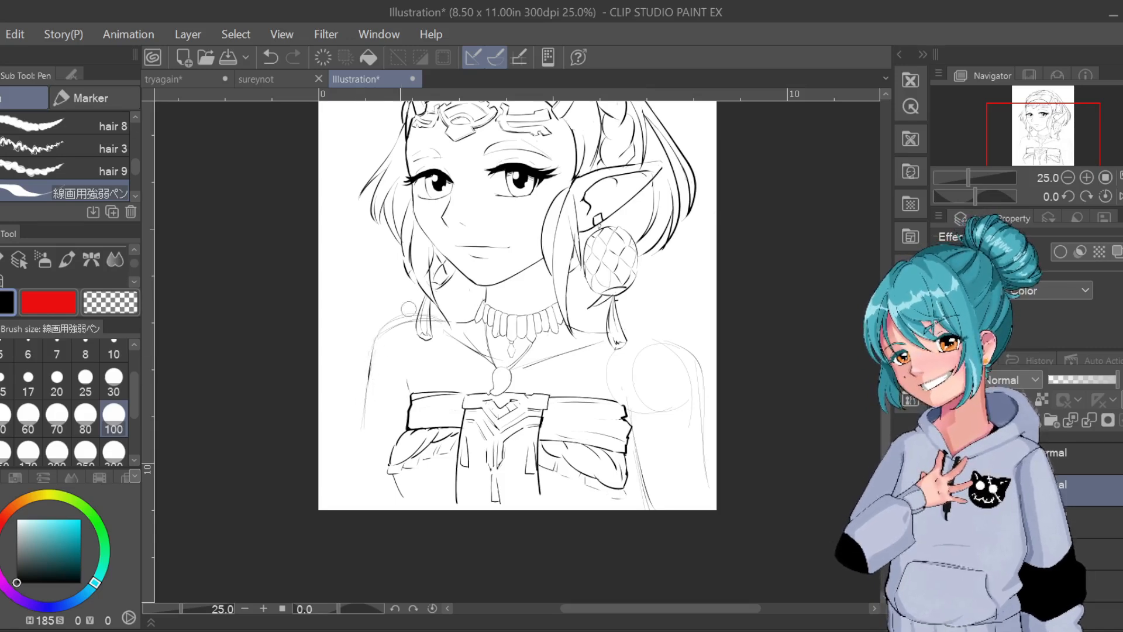
pyautogui.hotkey('ctrl', 'z')
pyautogui.hotkey('ctrl', 'z')
pyautogui.hotkey('ctrl', 'z')
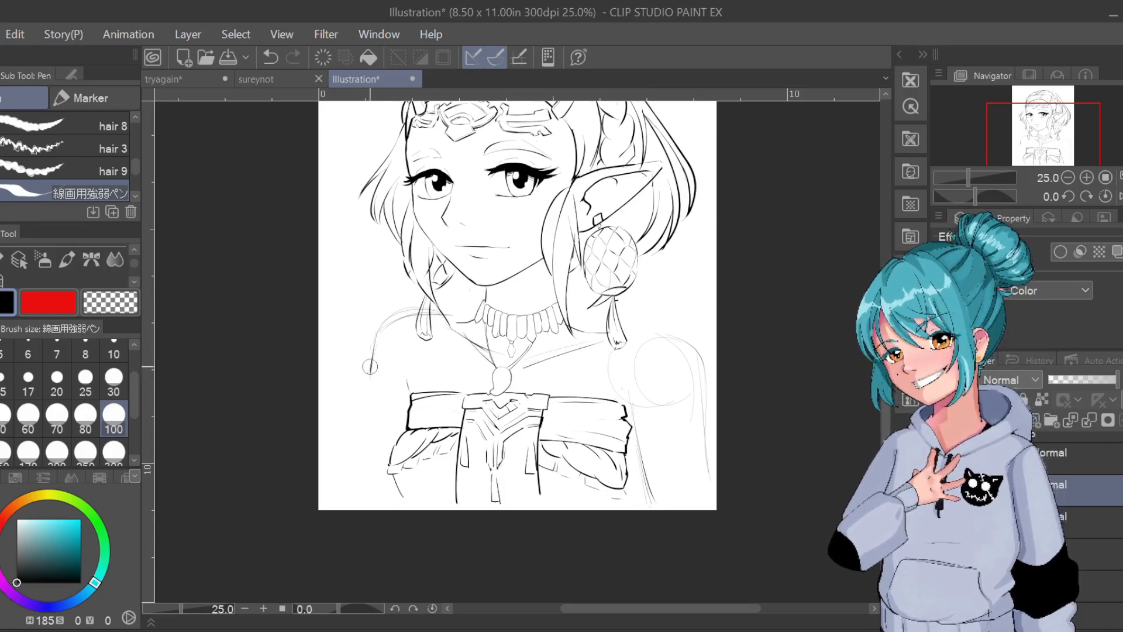
pyautogui.hotkey('ctrl', 'z')
pyautogui.moveTo(385, 346)
pyautogui.mouseDown()
pyautogui.moveTo(399, 327)
pyautogui.moveTo(367, 387)
pyautogui.moveTo(352, 465)
pyautogui.mouseUp()
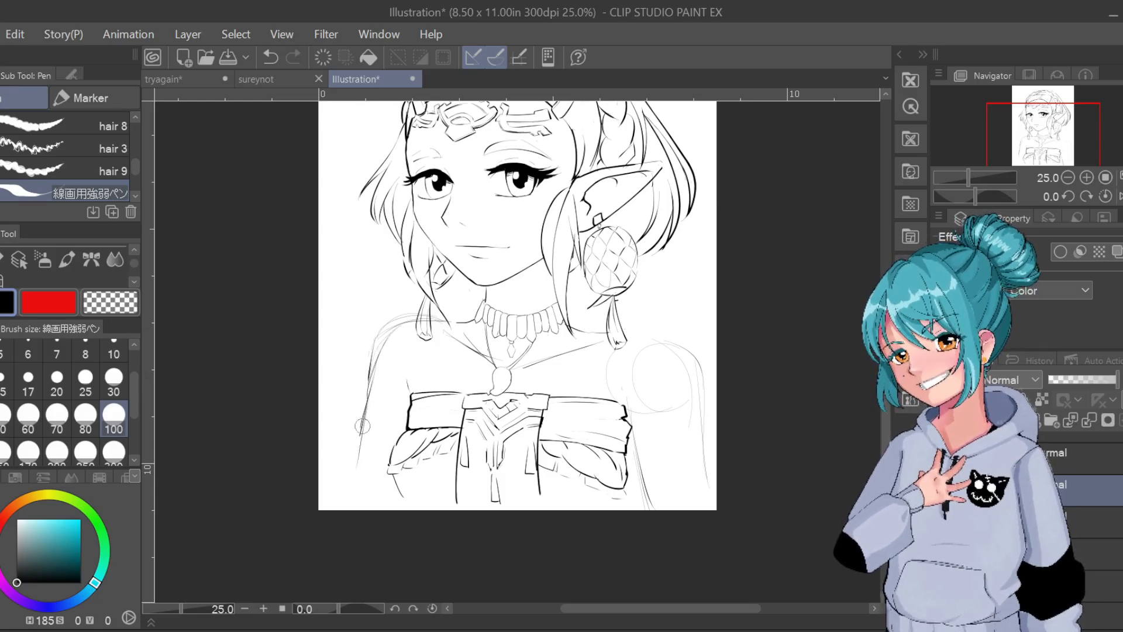
pyautogui.hotkey('ctrl', 'z')
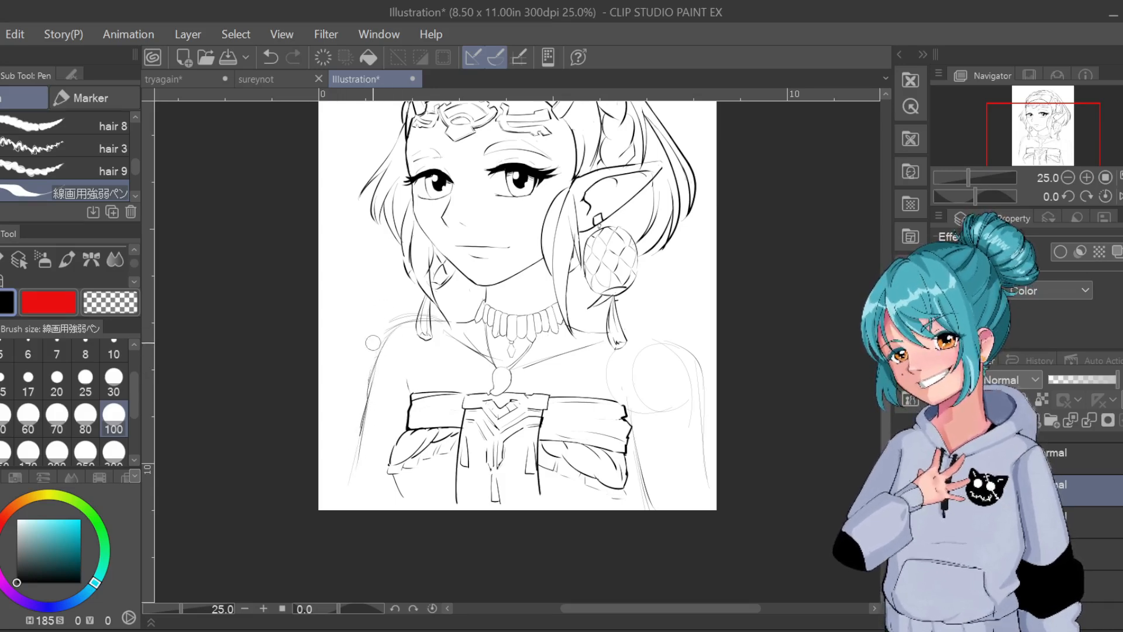
pyautogui.moveTo(374, 343); pyautogui.dragTo(347, 451)
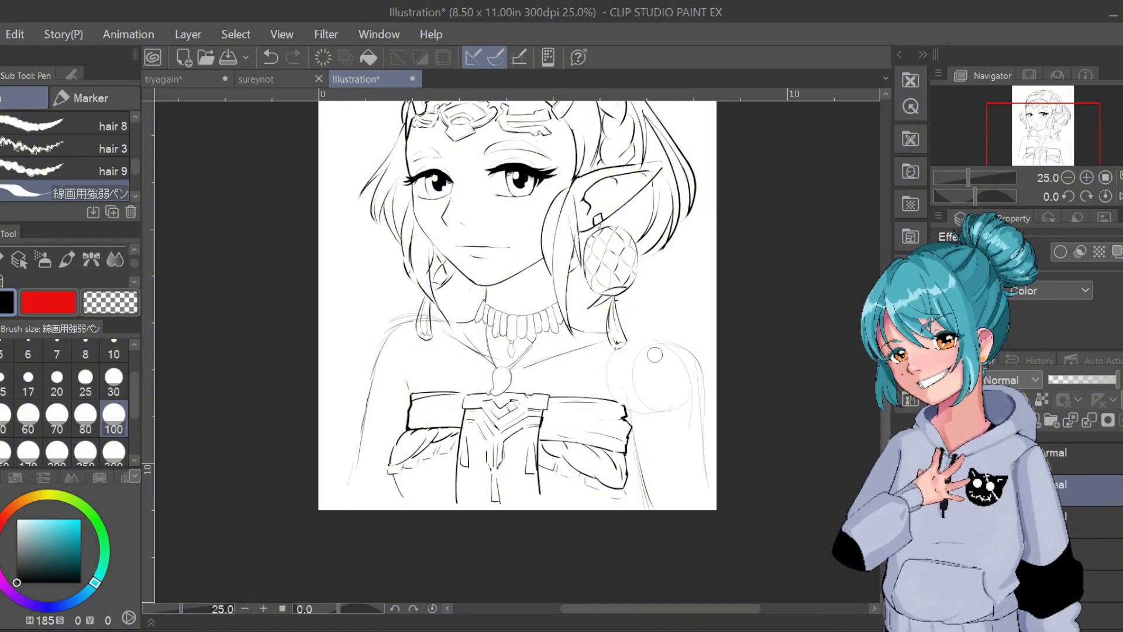
pyautogui.hotkey('ctrl', 'z')
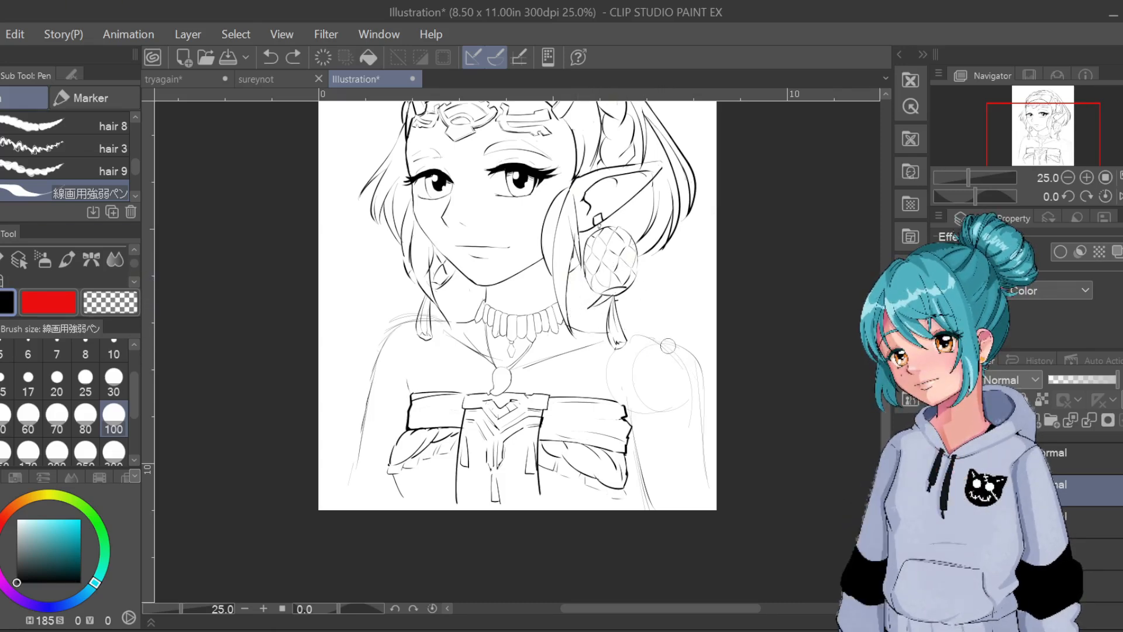
# Strengthen the right arm's outer contour from the top of the shoulder down to the page's side edge
pyautogui.moveTo(657, 338); pyautogui.dragTo(671, 350)
pyautogui.moveTo(674, 346)
pyautogui.mouseDown()
pyautogui.moveTo(698, 391)
pyautogui.moveTo(708, 458)
pyautogui.mouseUp()
pyautogui.moveTo(702, 412); pyautogui.dragTo(718, 472)
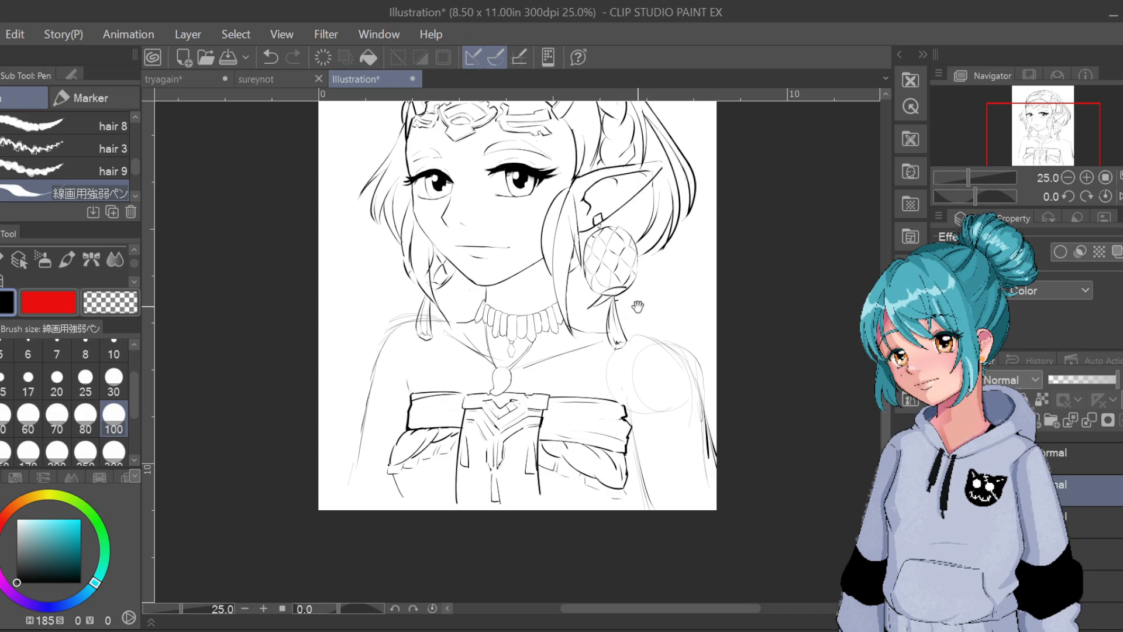
pyautogui.moveTo(638, 297)
pyautogui.mouseDown()
pyautogui.moveTo(619, 338)
pyautogui.moveTo(634, 393)
pyautogui.moveTo(620, 366)
pyautogui.mouseUp()
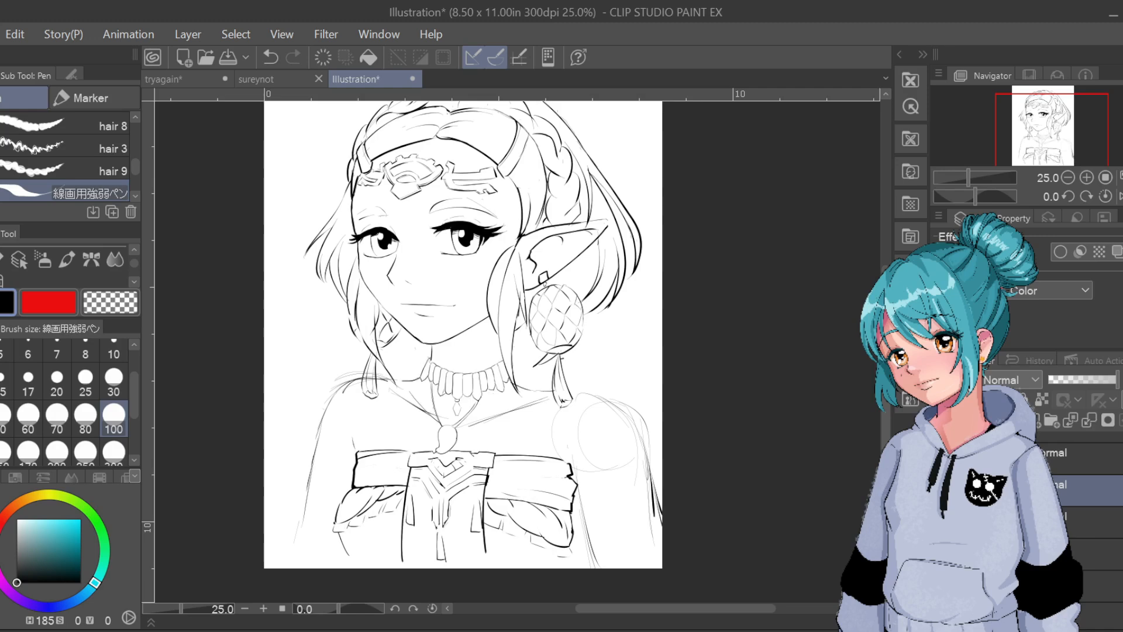
# Switch the individual layers off and on to check which ones hold the head, the bodice and the shoulder sketch
pyautogui.hotkey('ctrl', 'z')
pyautogui.hotkey('ctrl', 'y')
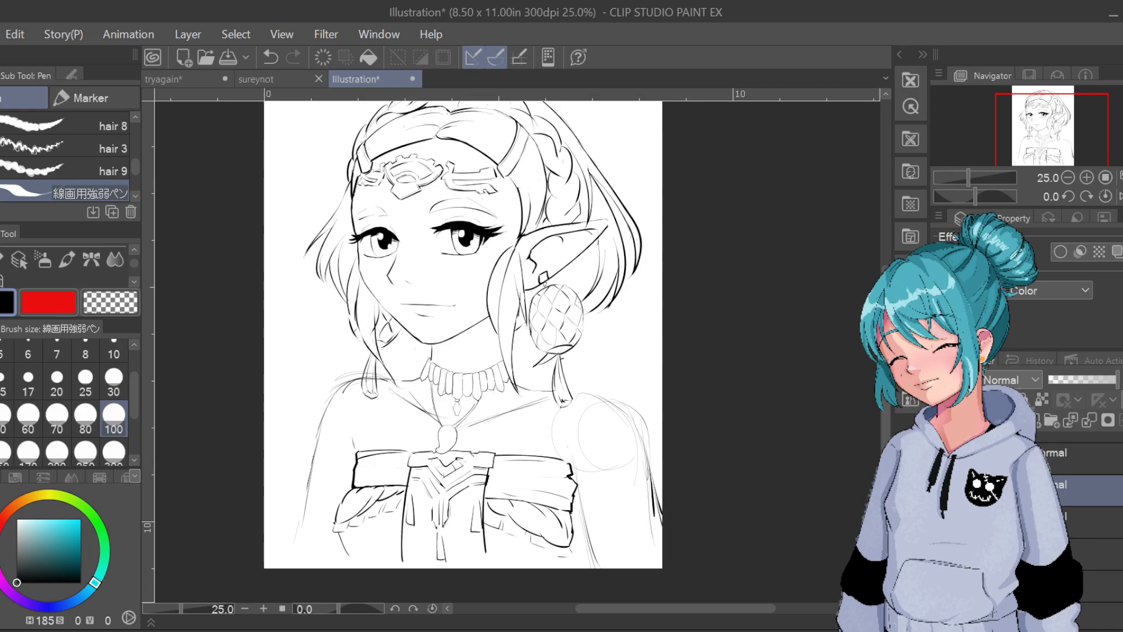
pyautogui.hotkey('ctrl', 'z')
pyautogui.hotkey('ctrl', 'y')
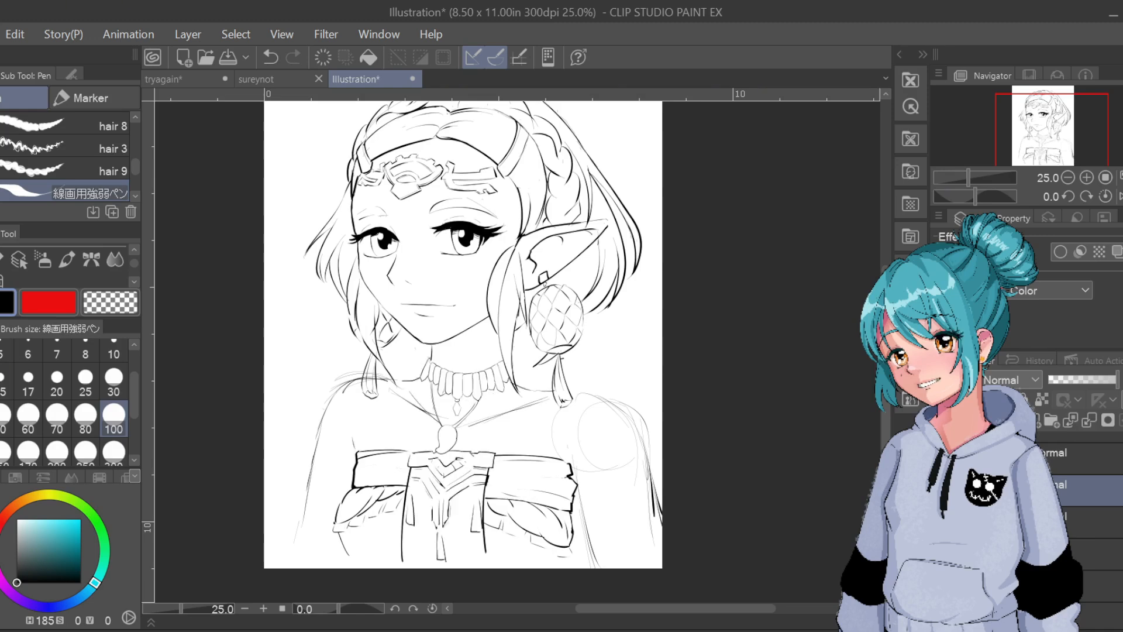
pyautogui.hotkey('ctrl', 'z')
pyautogui.hotkey('ctrl', 'y')
pyautogui.hotkey('ctrl', 'z')
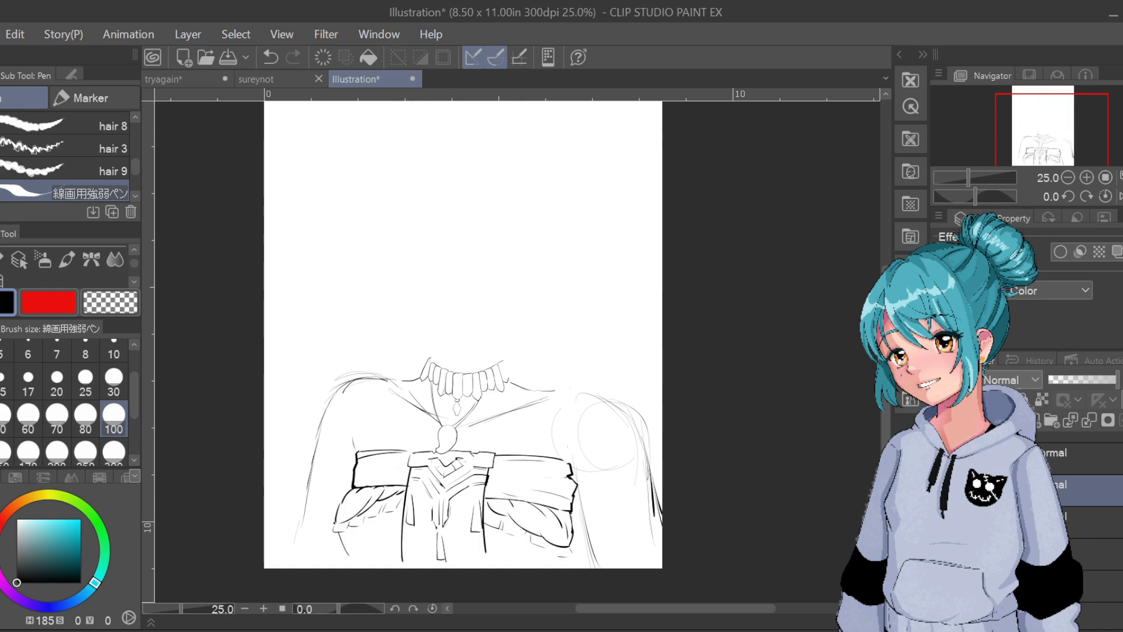
pyautogui.hotkey('ctrl', 'y')
pyautogui.hotkey('ctrl', 'z')
pyautogui.hotkey('ctrl', 'y')
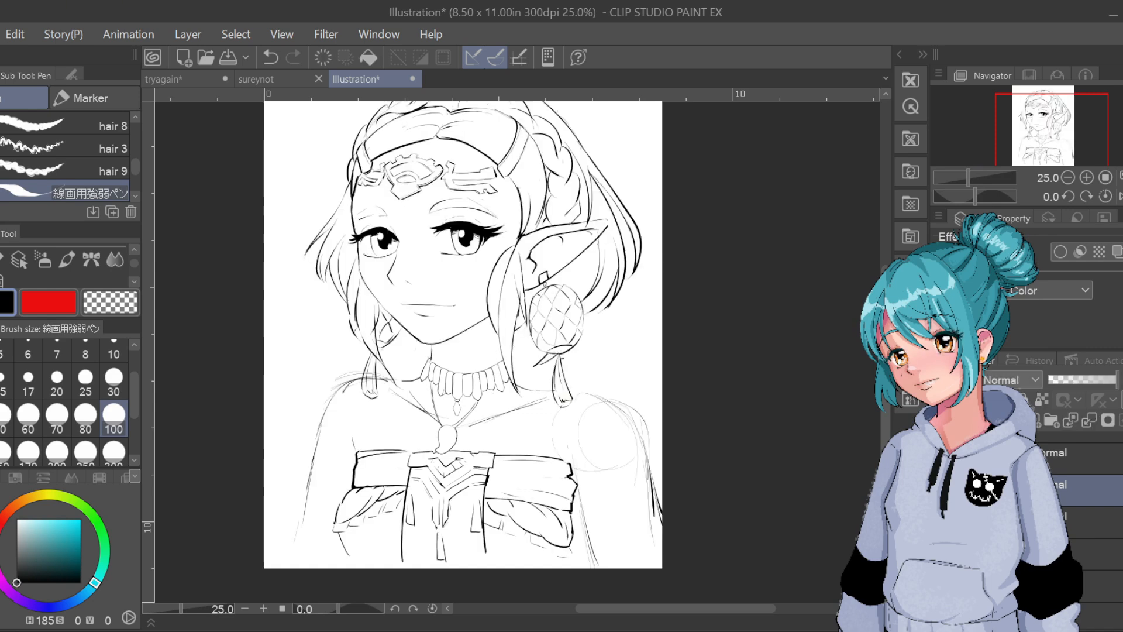
pyautogui.hotkey('ctrl', 'z')
pyautogui.hotkey('ctrl', 'y')
pyautogui.click(1093, 522)
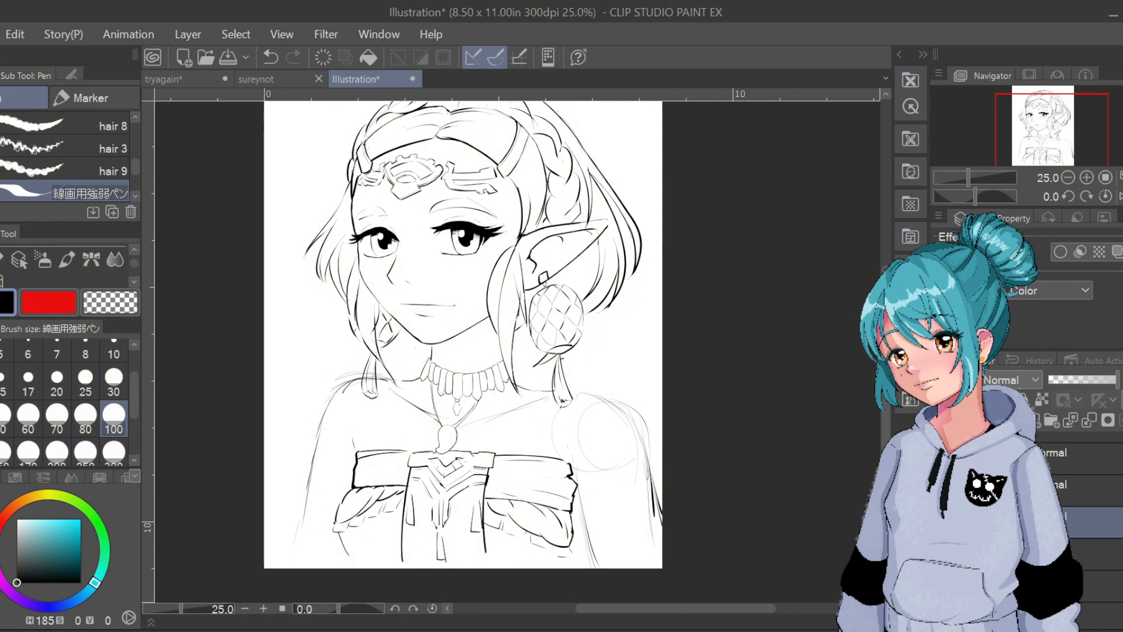
pyautogui.hotkey('ctrl', 'z')
pyautogui.hotkey('ctrl', 'y')
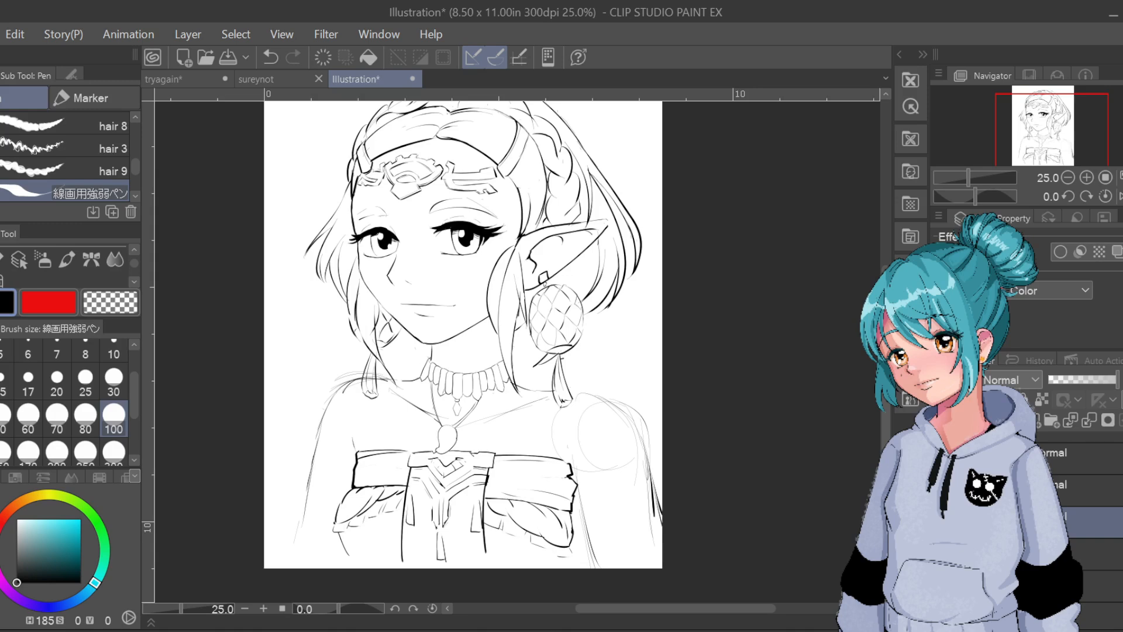
pyautogui.click(1094, 552)
pyautogui.moveTo(1092, 380); pyautogui.dragTo(1078, 383)
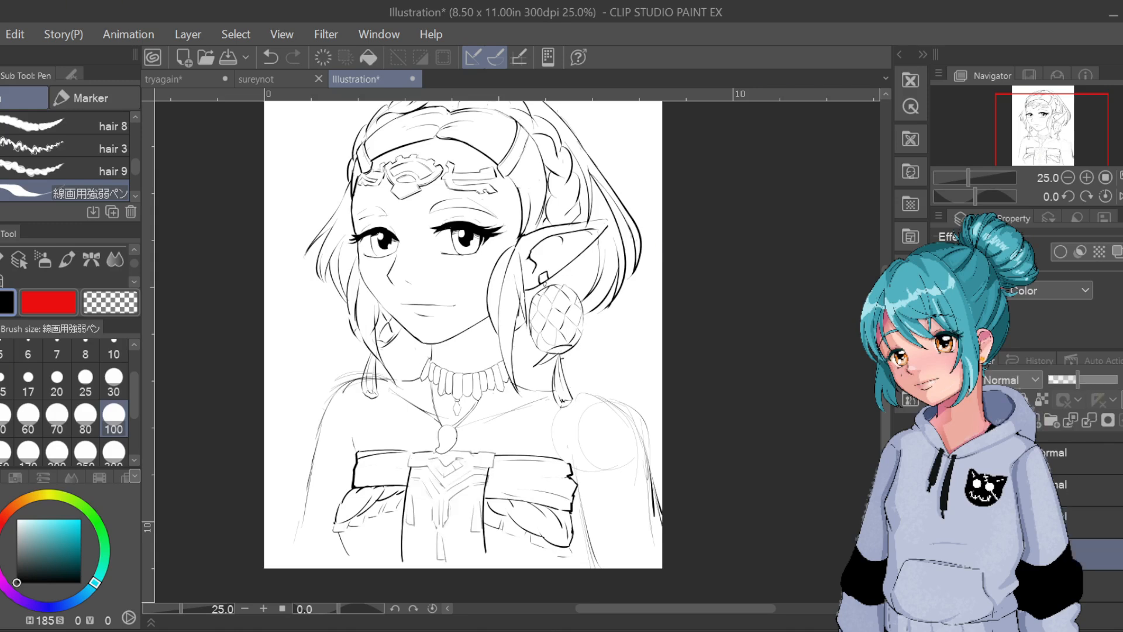
pyautogui.hotkey('ctrl', 'z')
pyautogui.hotkey('ctrl', 'z')
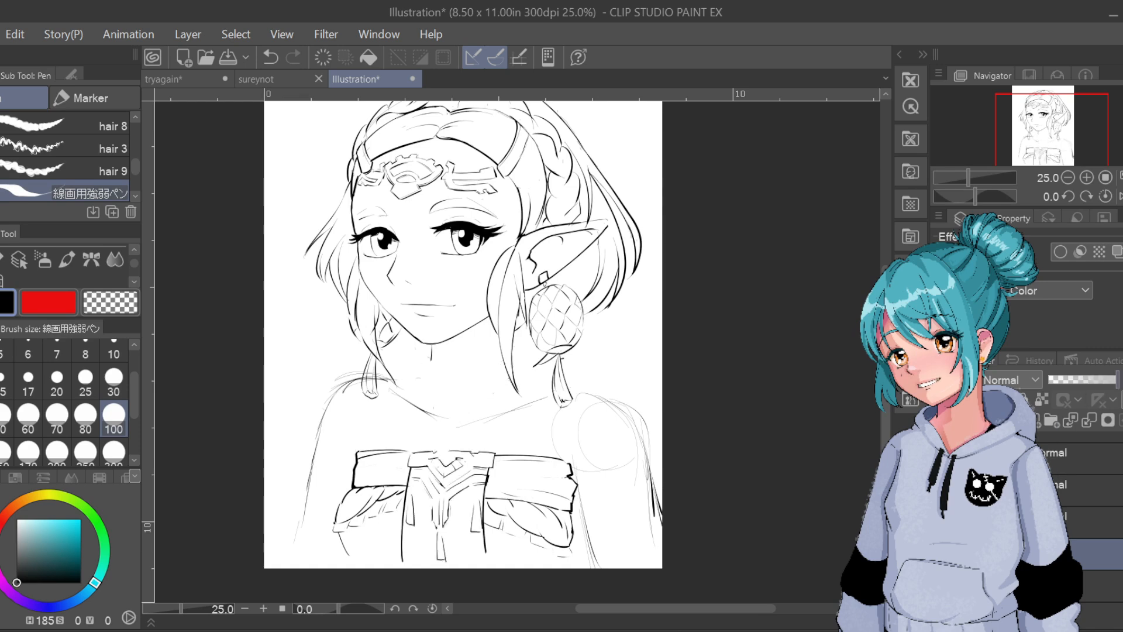
# Find the shoulder and arm sketch layer, lower its opacity to a faint guide, and add a new layer for inking
pyautogui.hotkey('ctrl', 'y')
pyautogui.hotkey('ctrl', 'z')
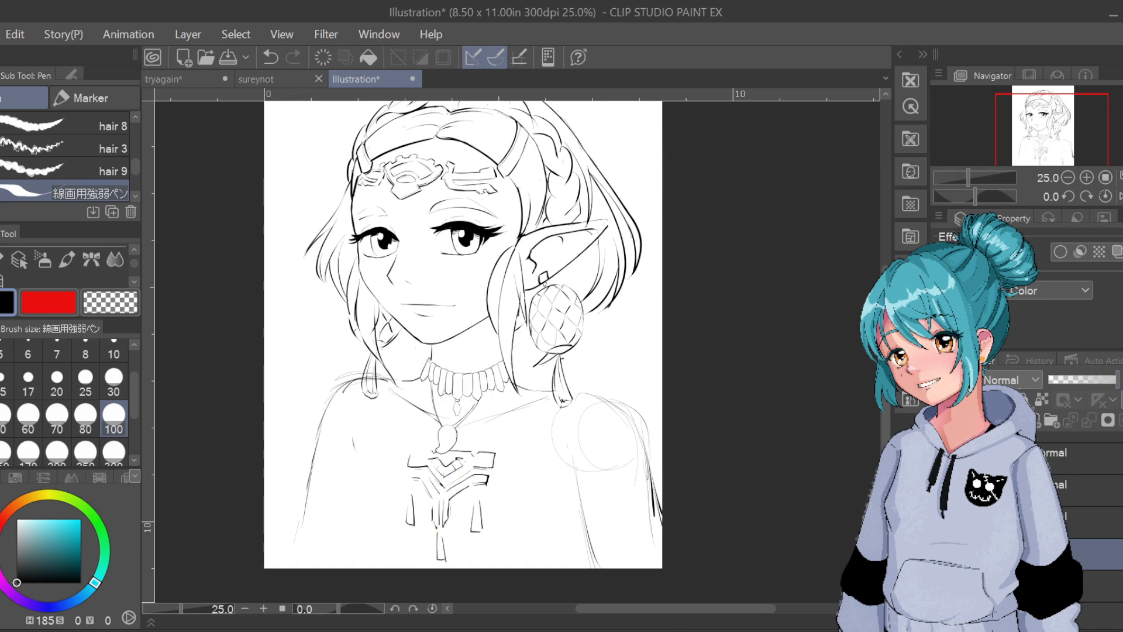
pyautogui.hotkey('ctrl', 'y')
pyautogui.click(1098, 488)
pyautogui.click(1099, 545)
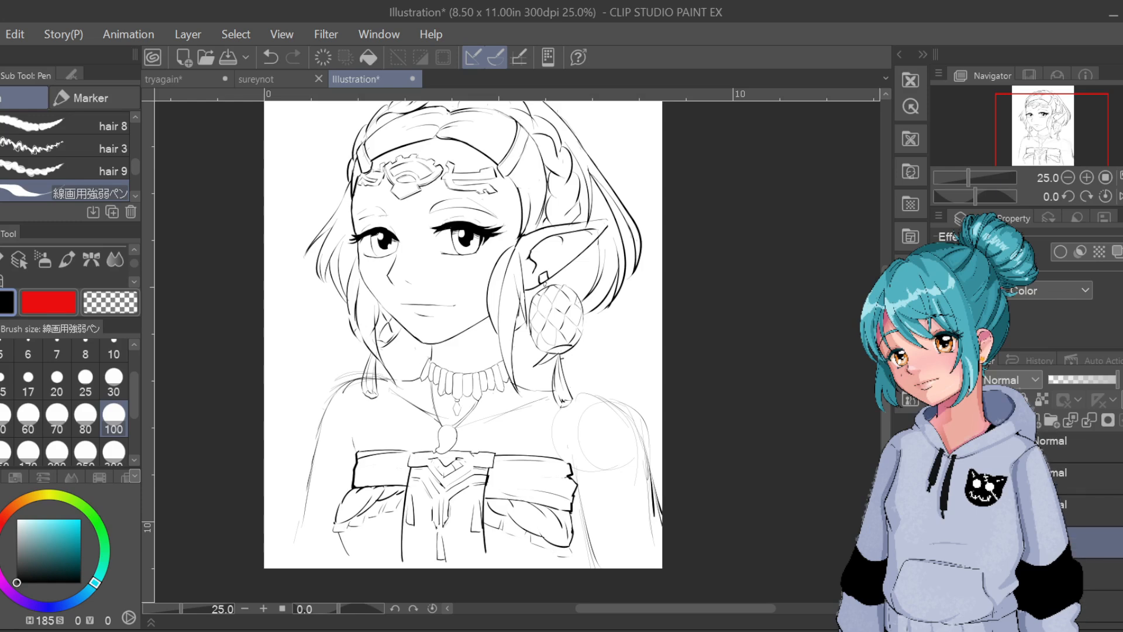
pyautogui.hotkey('ctrl', 'z')
pyautogui.hotkey('ctrl', 'y')
pyautogui.click(1088, 479)
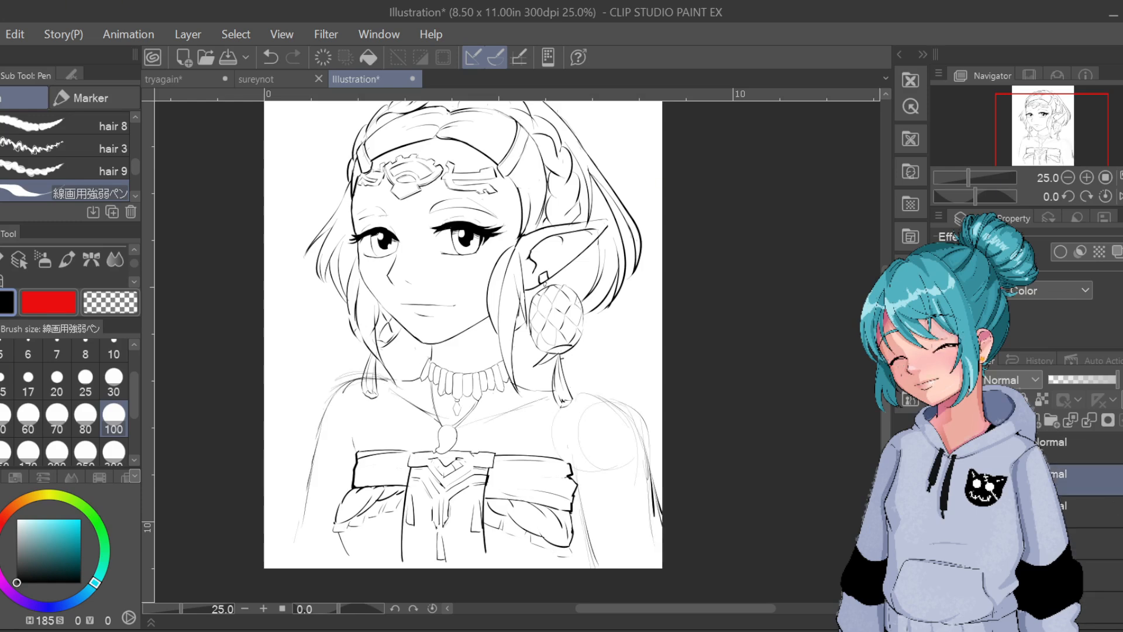
pyautogui.click(1084, 380)
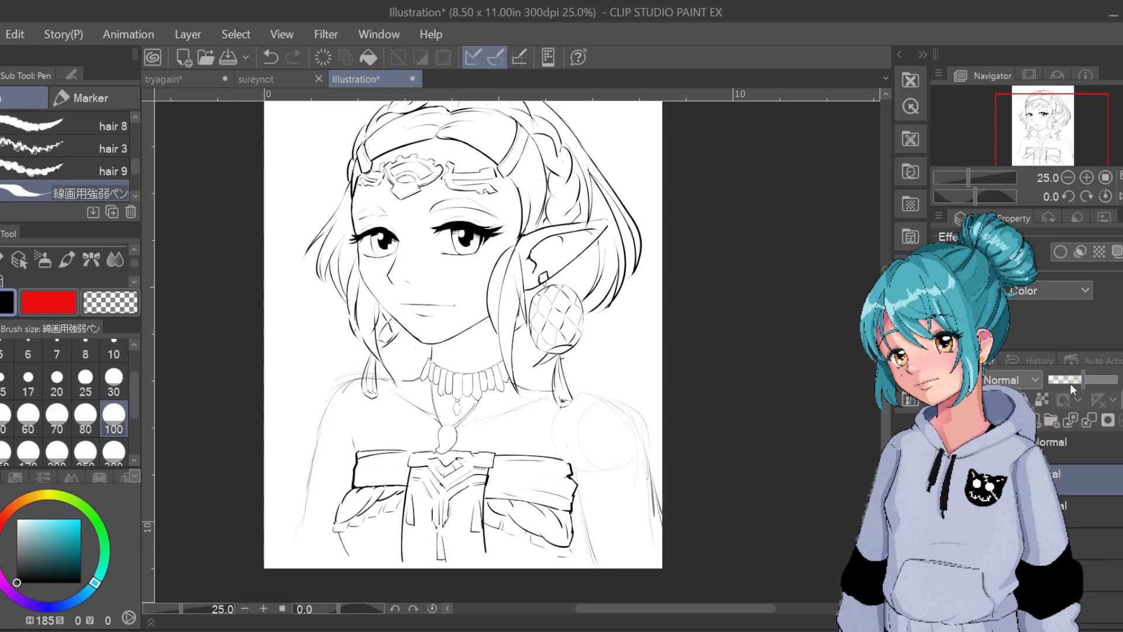
pyautogui.moveTo(1072, 387); pyautogui.dragTo(1063, 379)
pyautogui.hotkey('ctrl', 'e')
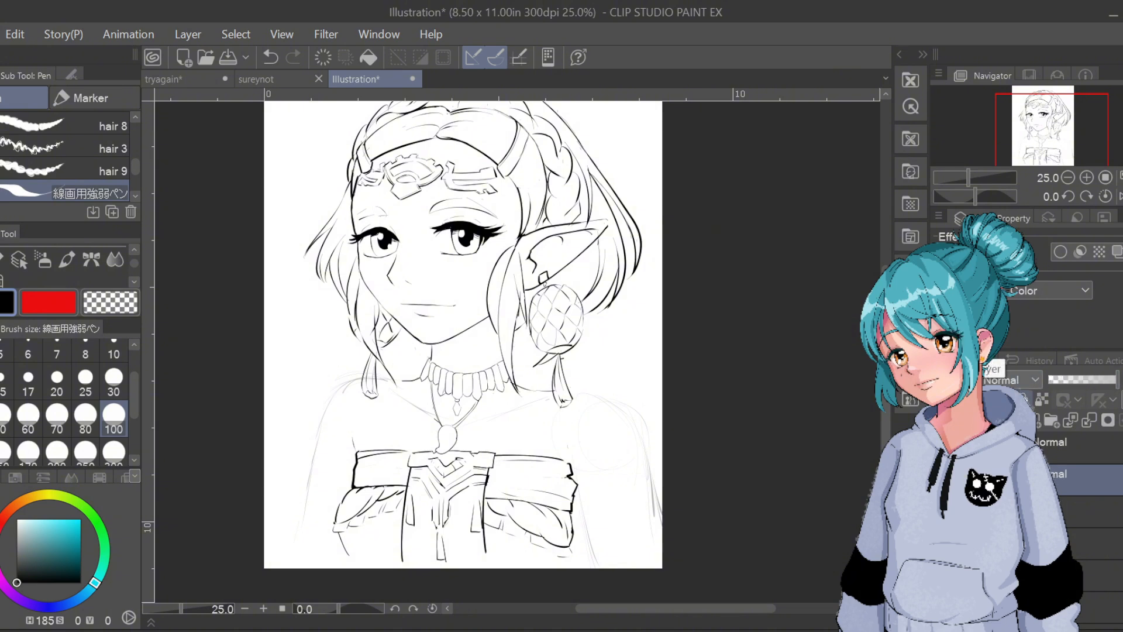
# Ink the left shoulder line at brush size 30, curving from its outer edge to the neck beside the choker
pyautogui.hotkey('ctrl', '+')
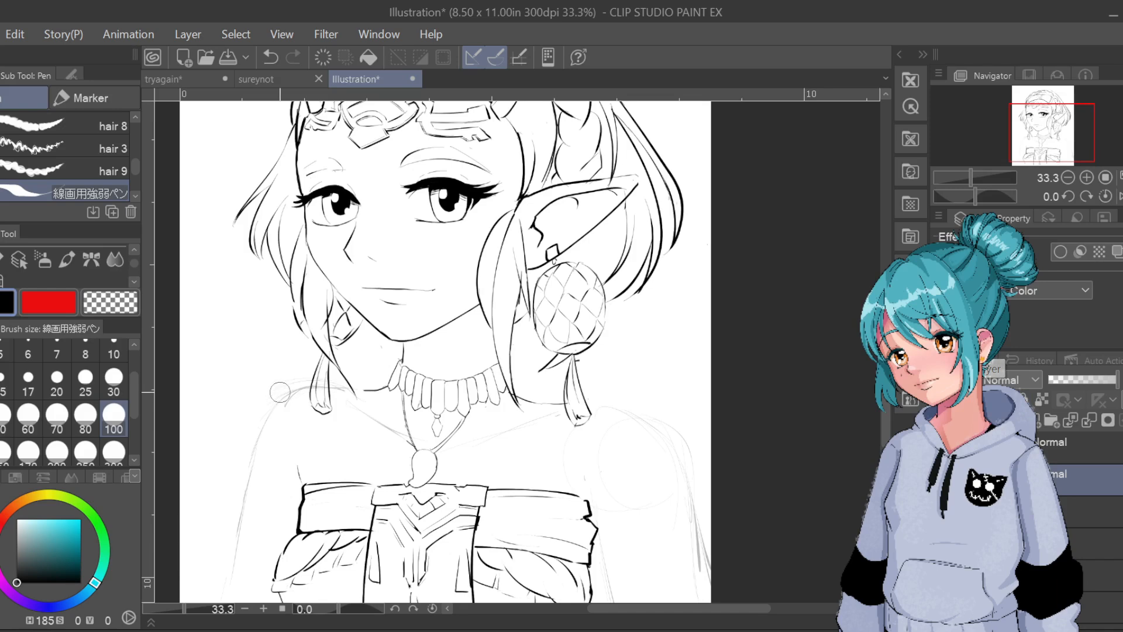
pyautogui.click(119, 384)
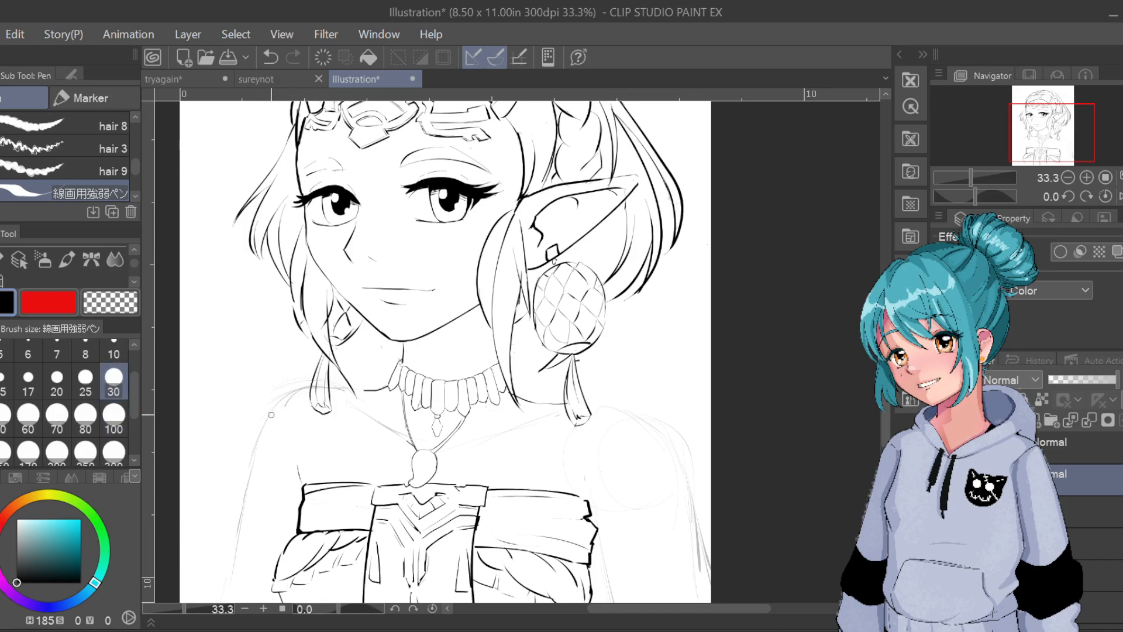
pyautogui.moveTo(270, 415)
pyautogui.mouseDown()
pyautogui.moveTo(297, 393)
pyautogui.moveTo(338, 388)
pyautogui.mouseUp()
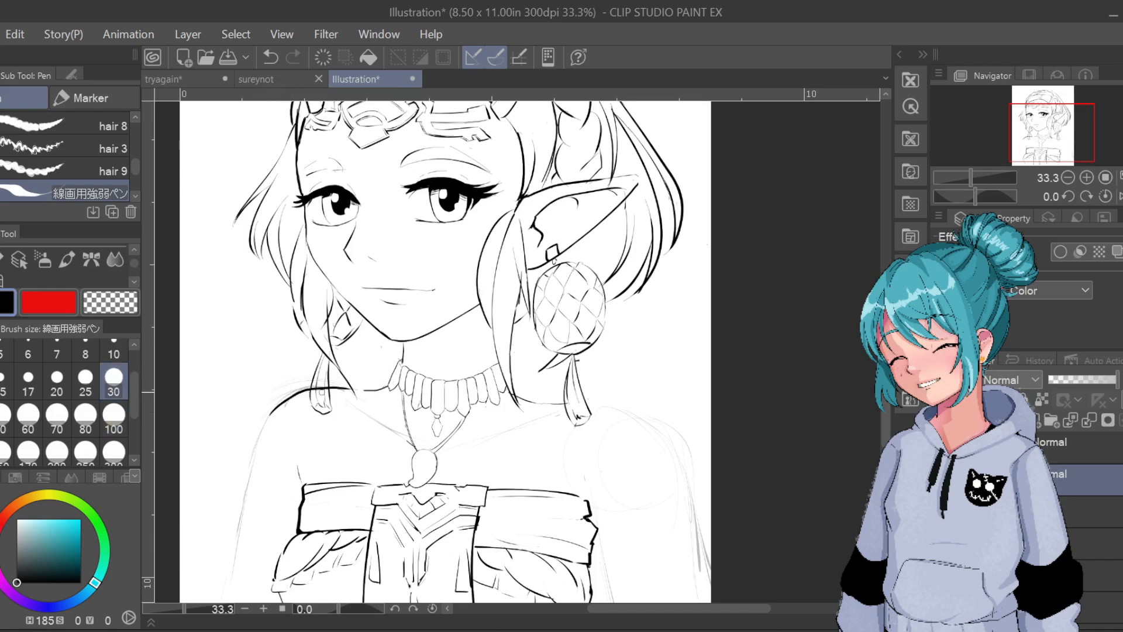
pyautogui.hotkey('ctrl', 'z')
pyautogui.moveTo(267, 415)
pyautogui.mouseDown()
pyautogui.moveTo(301, 389)
pyautogui.moveTo(379, 389)
pyautogui.mouseUp()
pyautogui.hotkey('ctrl', 'z')
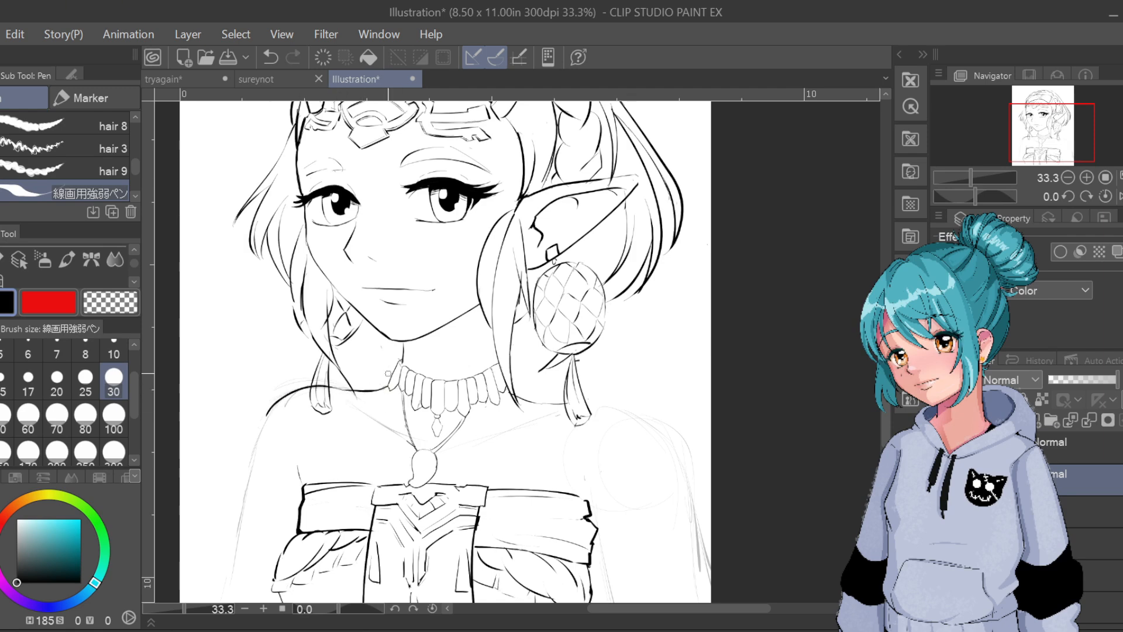
# Ink the right shoulder from behind the earring and the right arm's inner and outer contours down past the bodice
pyautogui.moveTo(516, 400)
pyautogui.mouseDown()
pyautogui.moveTo(582, 409)
pyautogui.moveTo(646, 397)
pyautogui.moveTo(684, 485)
pyautogui.mouseUp()
pyautogui.hotkey('ctrl', 'z')
pyautogui.hotkey('ctrl', 'z')
pyautogui.moveTo(634, 402); pyautogui.dragTo(692, 497)
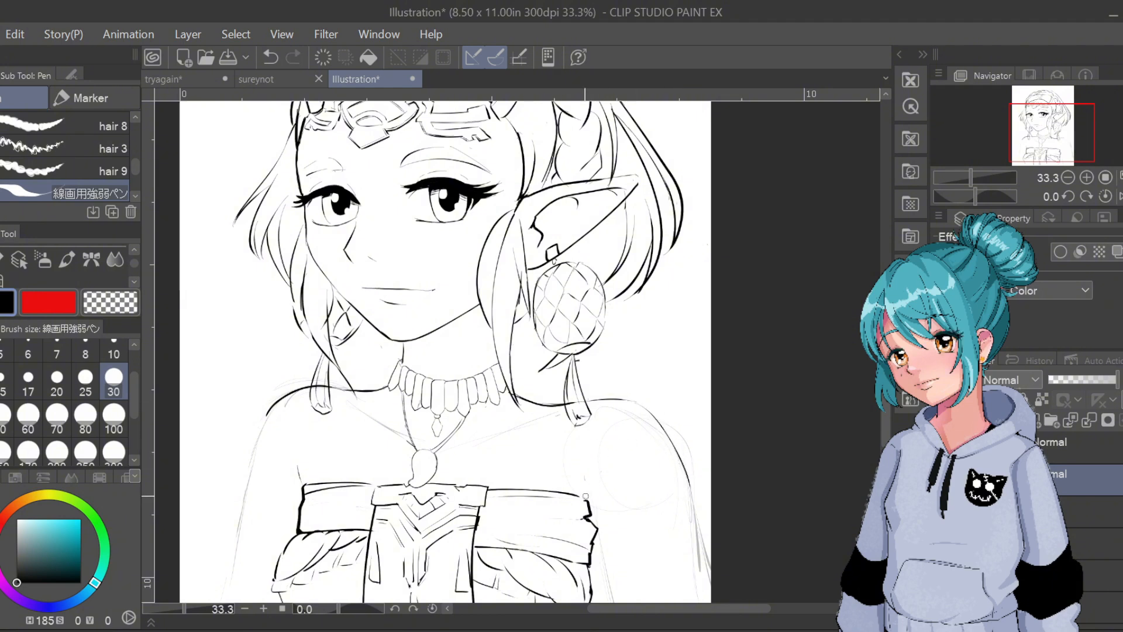
pyautogui.moveTo(587, 494); pyautogui.dragTo(614, 602)
pyautogui.moveTo(688, 487); pyautogui.dragTo(708, 594)
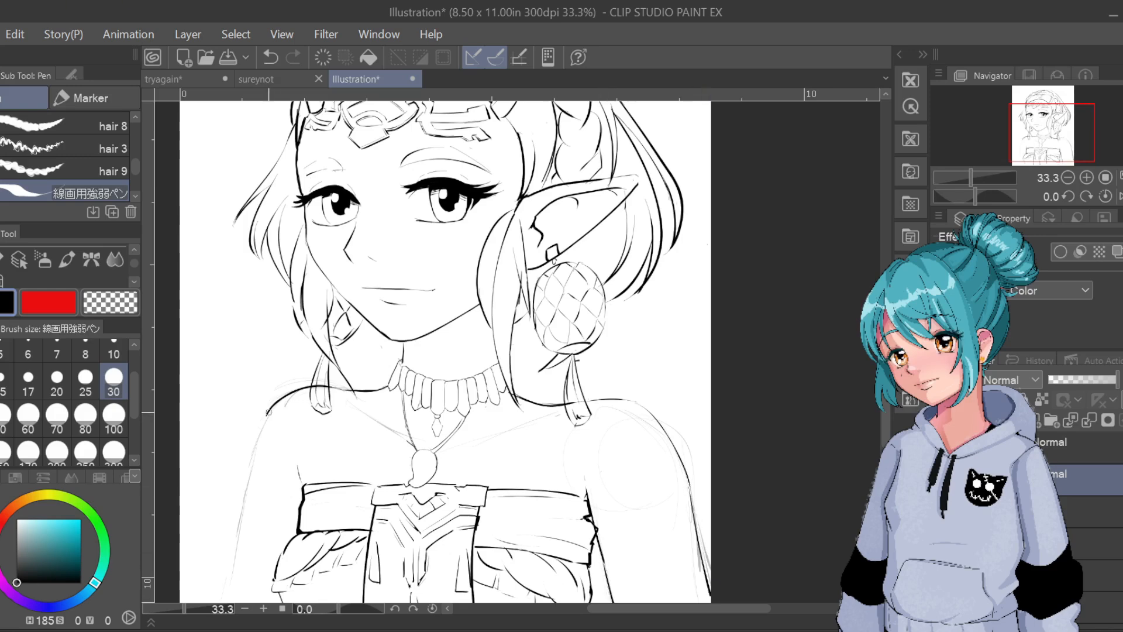
# Ink the left arm's outer contour from the shoulder down past the sleeve ruffle, retrying until it is one smooth curve
pyautogui.moveTo(269, 412); pyautogui.dragTo(238, 521)
pyautogui.hotkey('ctrl', 'z')
pyautogui.moveTo(268, 415); pyautogui.dragTo(233, 550)
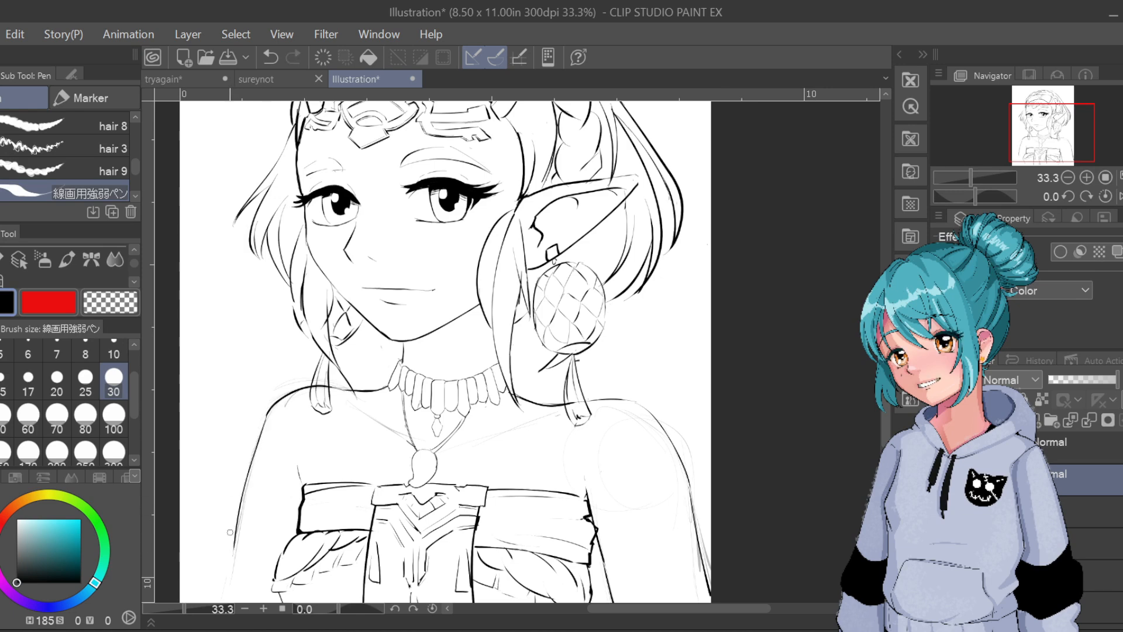
pyautogui.hotkey('ctrl', 'z')
pyautogui.moveTo(269, 411); pyautogui.dragTo(220, 587)
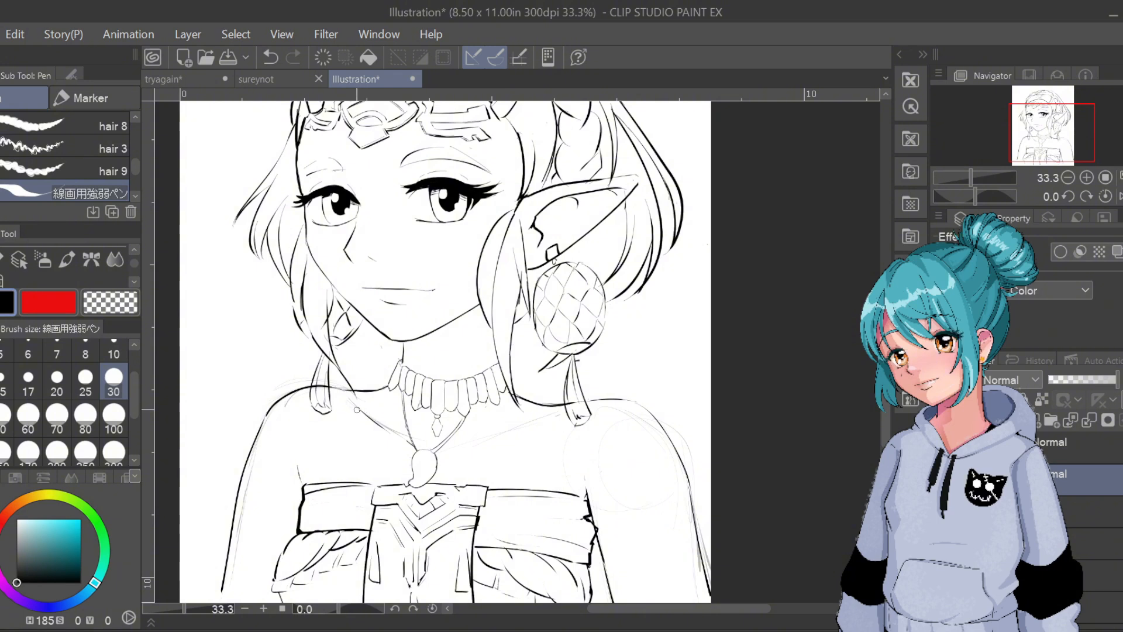
# Ink the collarbone lines and the short armpit crease above the bodice, and hide the rough shoulder sketch layer
pyautogui.moveTo(463, 447); pyautogui.dragTo(542, 416)
pyautogui.moveTo(586, 496); pyautogui.dragTo(584, 479)
pyautogui.click(940, 510)
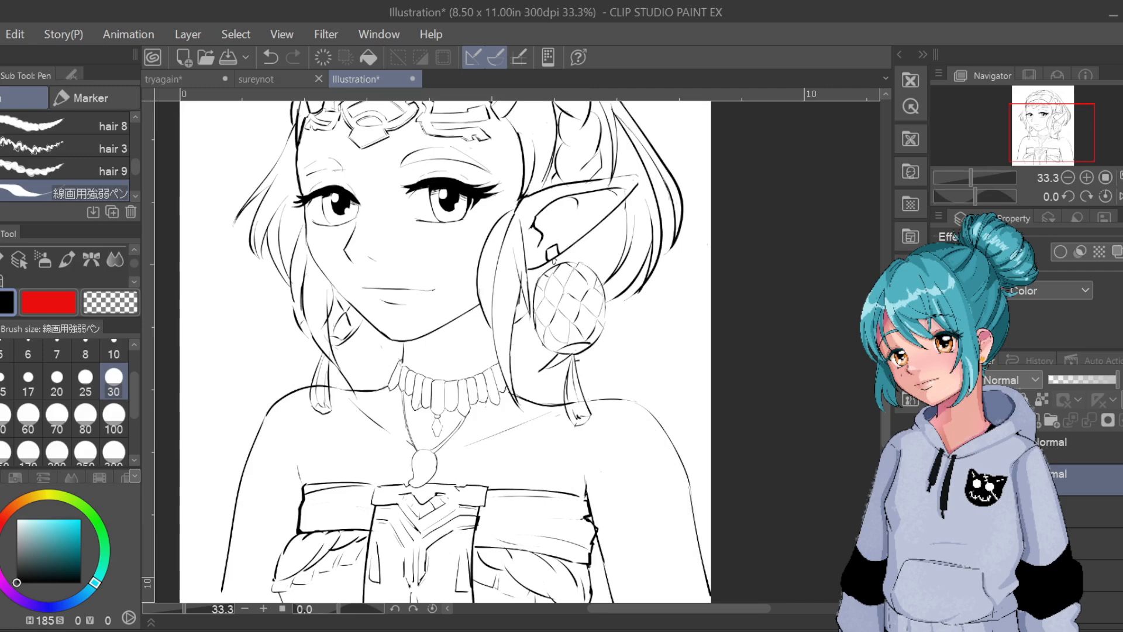
# Erase the lower part of the right arm's outer contour and redraw it as a smoother line toward the page edge
pyautogui.hotkey('ctrl', '-')
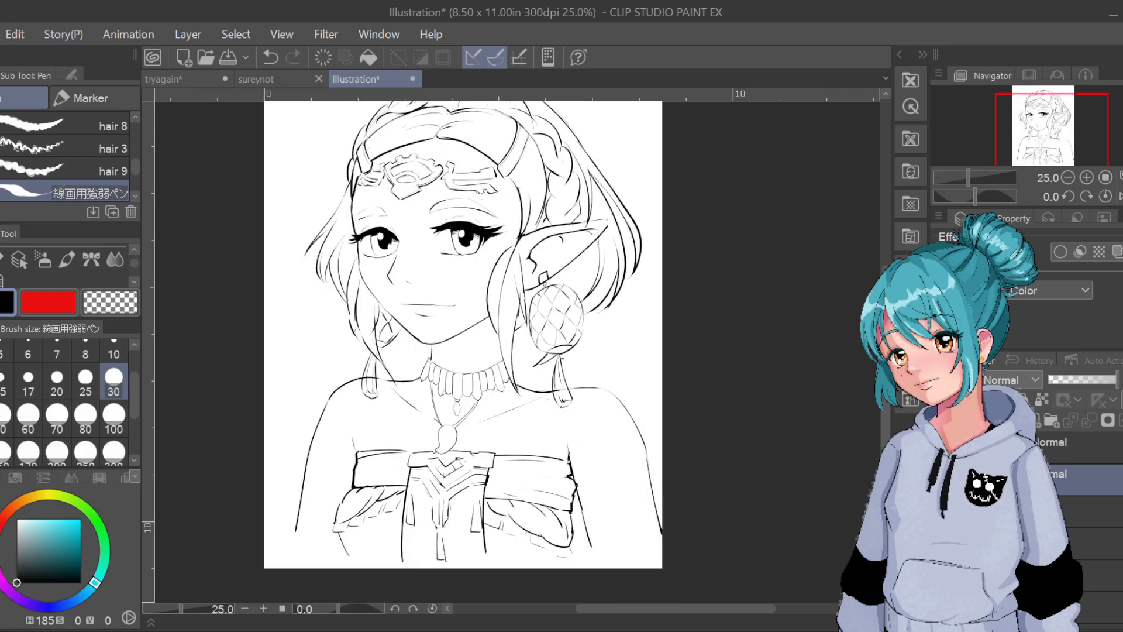
pyautogui.moveTo(644, 444); pyautogui.dragTo(642, 536)
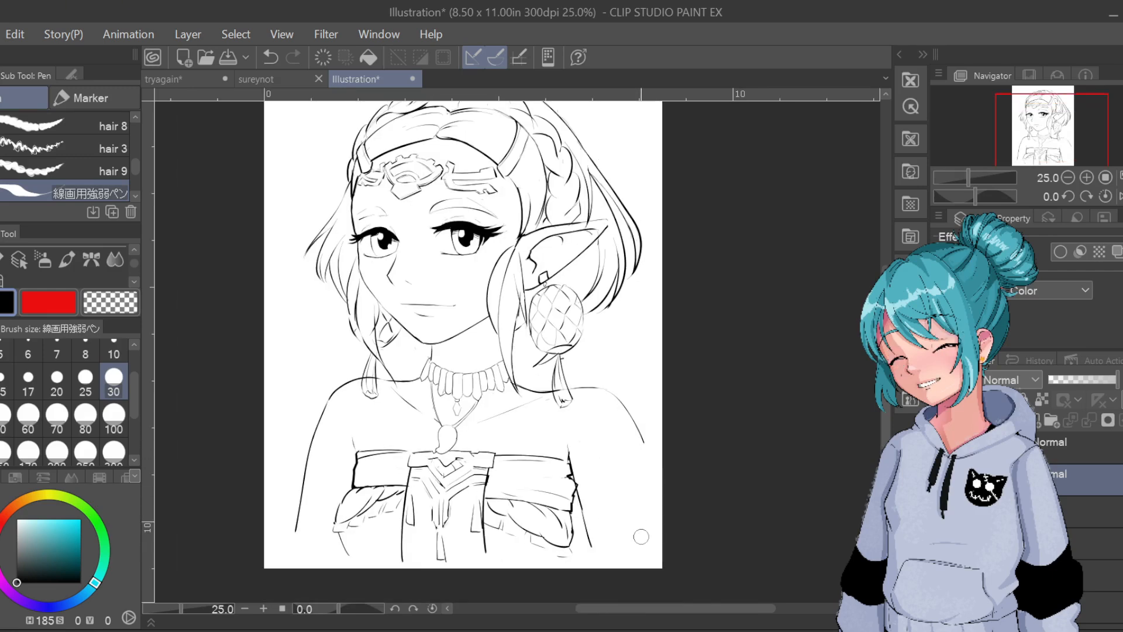
pyautogui.moveTo(641, 445); pyautogui.dragTo(650, 478)
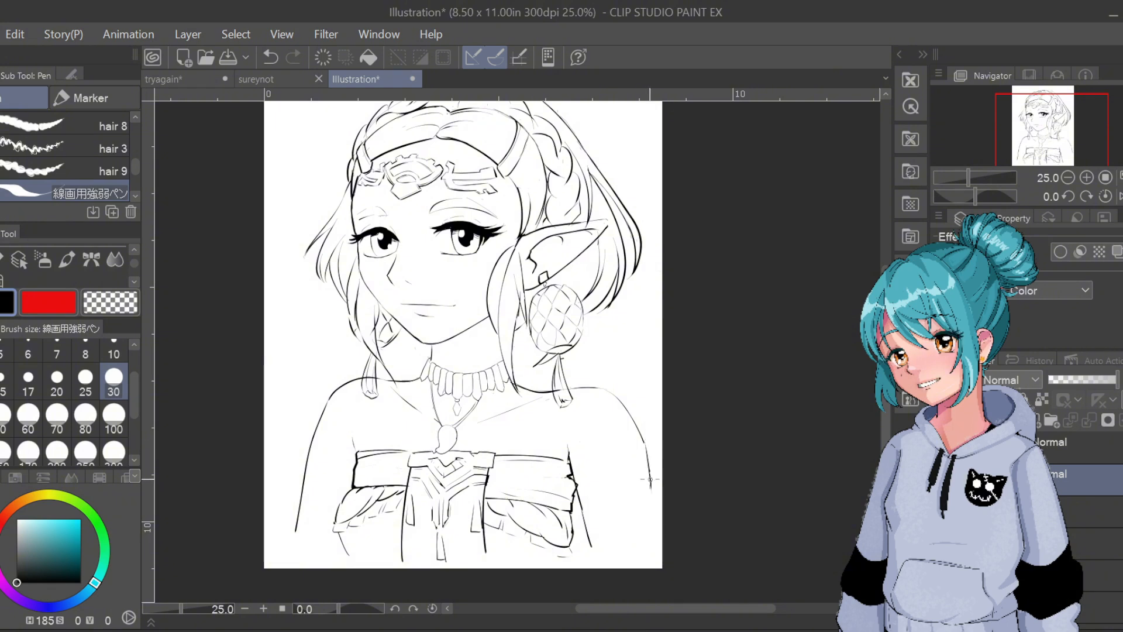
pyautogui.hotkey('ctrl', 'z')
pyautogui.moveTo(657, 494); pyautogui.dragTo(665, 515)
pyautogui.hotkey('ctrl', 'z')
pyautogui.hotkey('ctrl', 'z')
pyautogui.moveTo(646, 459); pyautogui.dragTo(656, 498)
pyautogui.moveTo(617, 459); pyautogui.dragTo(636, 473)
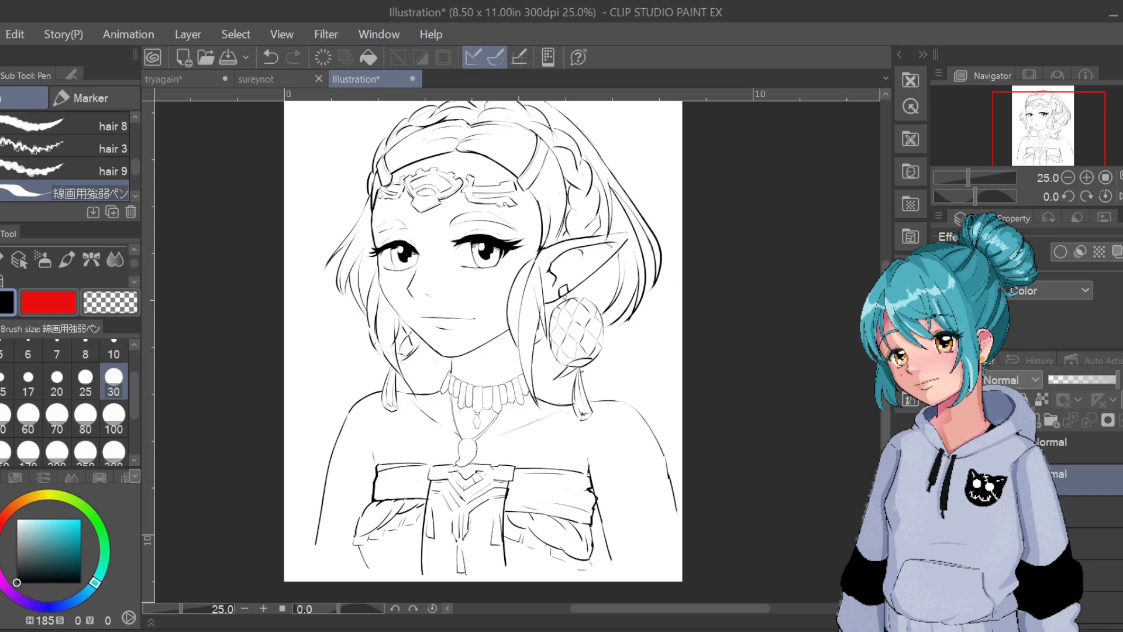
# Hide the white paper layer to leave the line art on a transparent background
pyautogui.click(1092, 511)
pyautogui.click(943, 511)
pyautogui.click(943, 511)
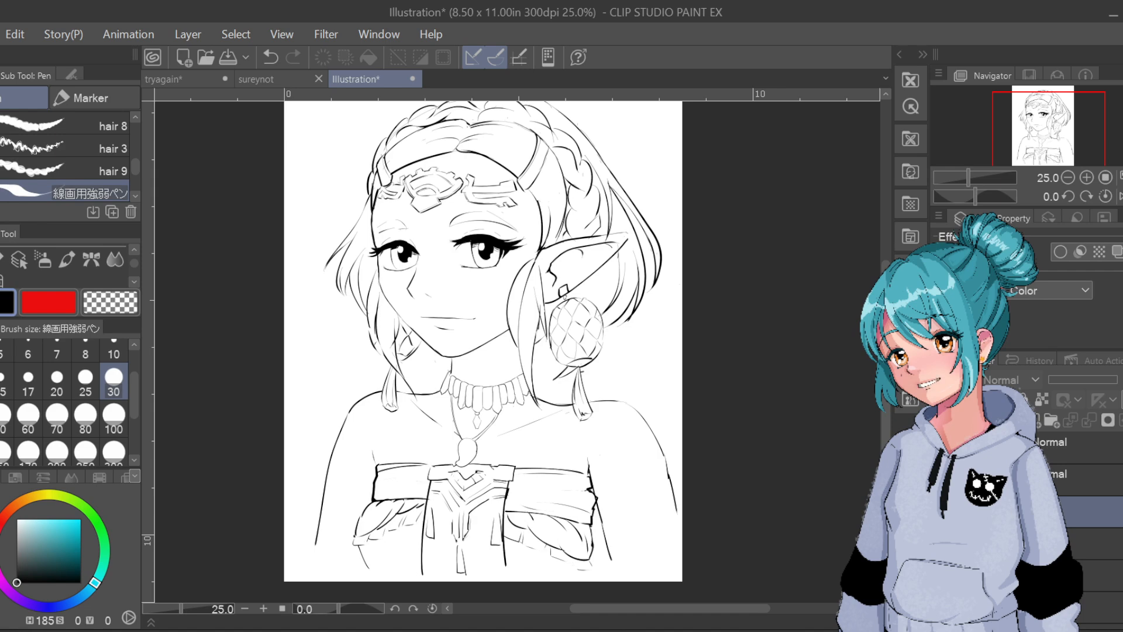
pyautogui.scroll(-1, 544, 471)
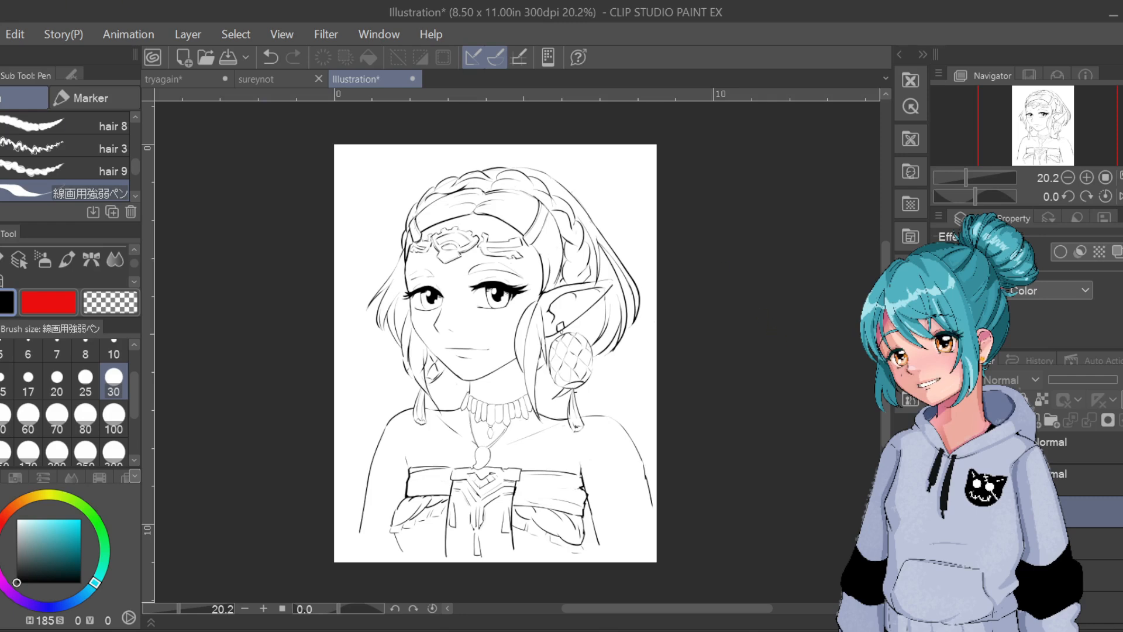
pyautogui.scroll(-3, 1086, 485)
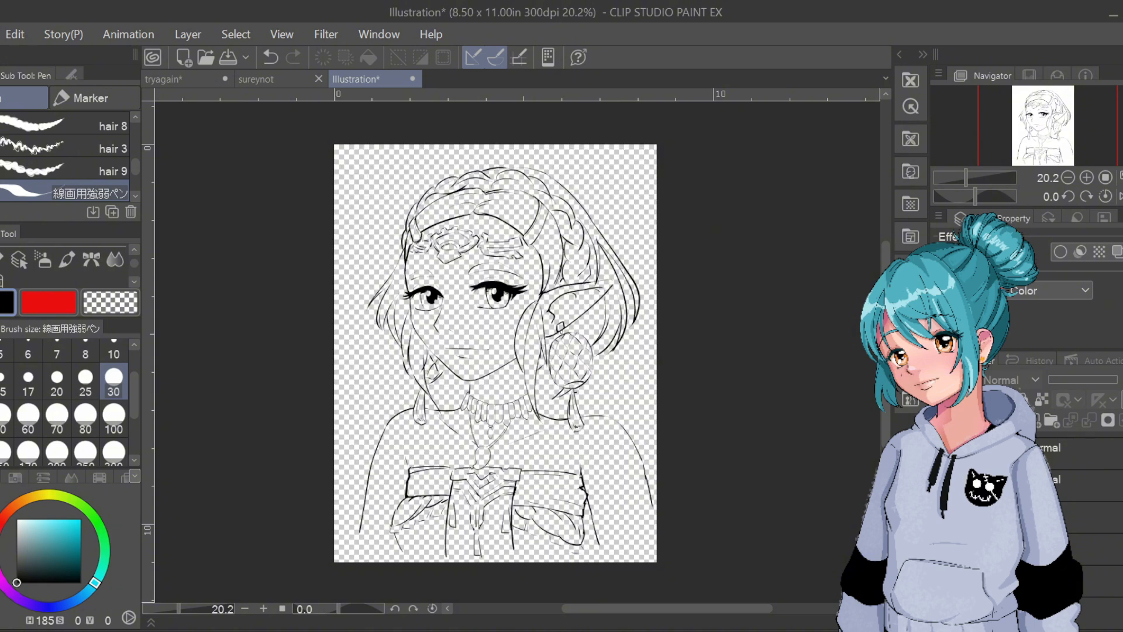
pyautogui.click(1101, 611)
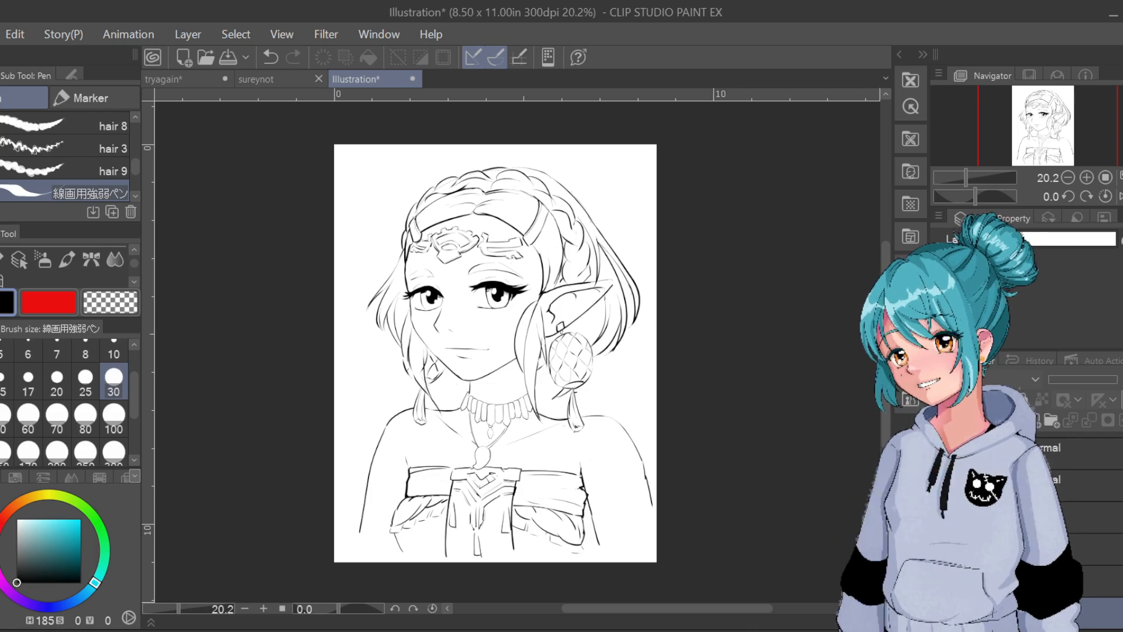
pyautogui.scroll(3, 1082, 520)
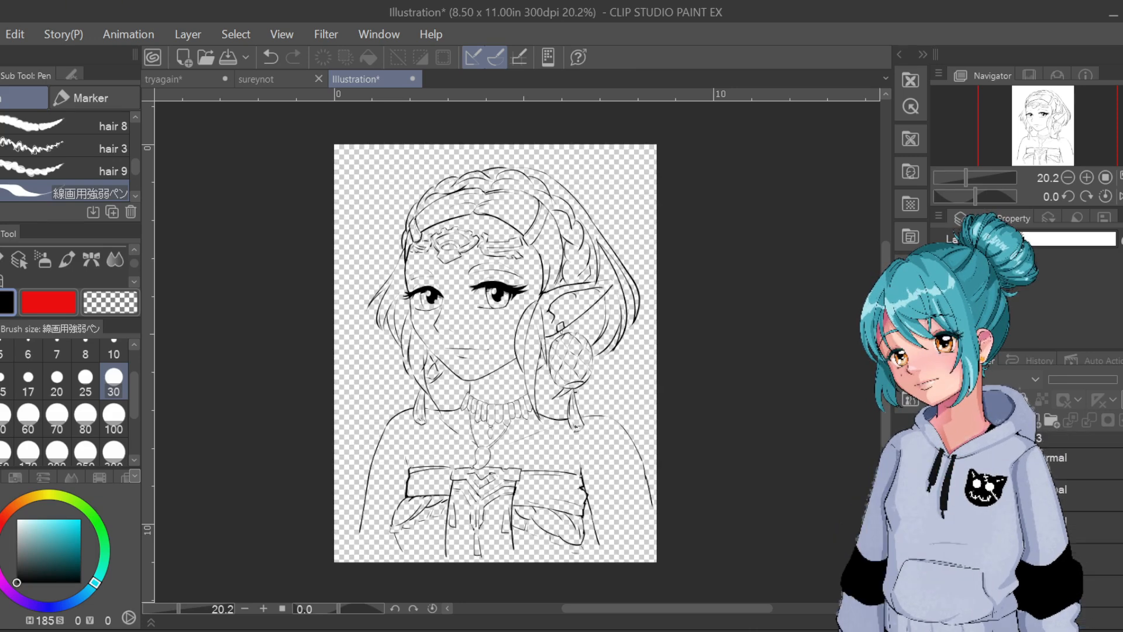
# Try merging the visible line-art layers into a new layer
pyautogui.rightClick(1082, 486)
pyautogui.click(1082, 521)
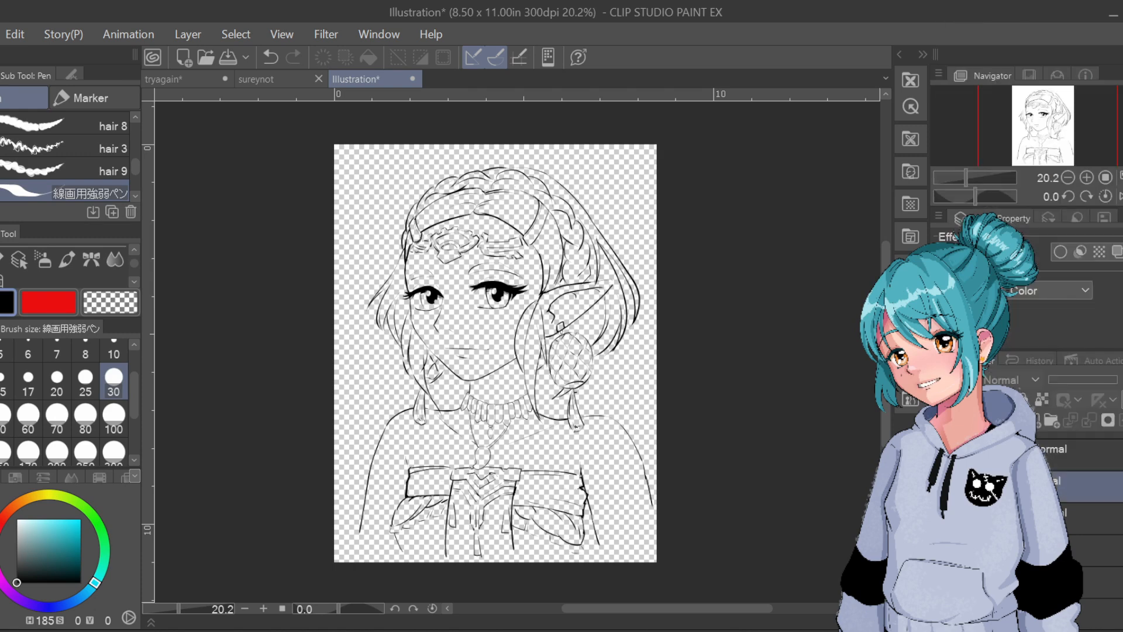
pyautogui.rightClick(1082, 528)
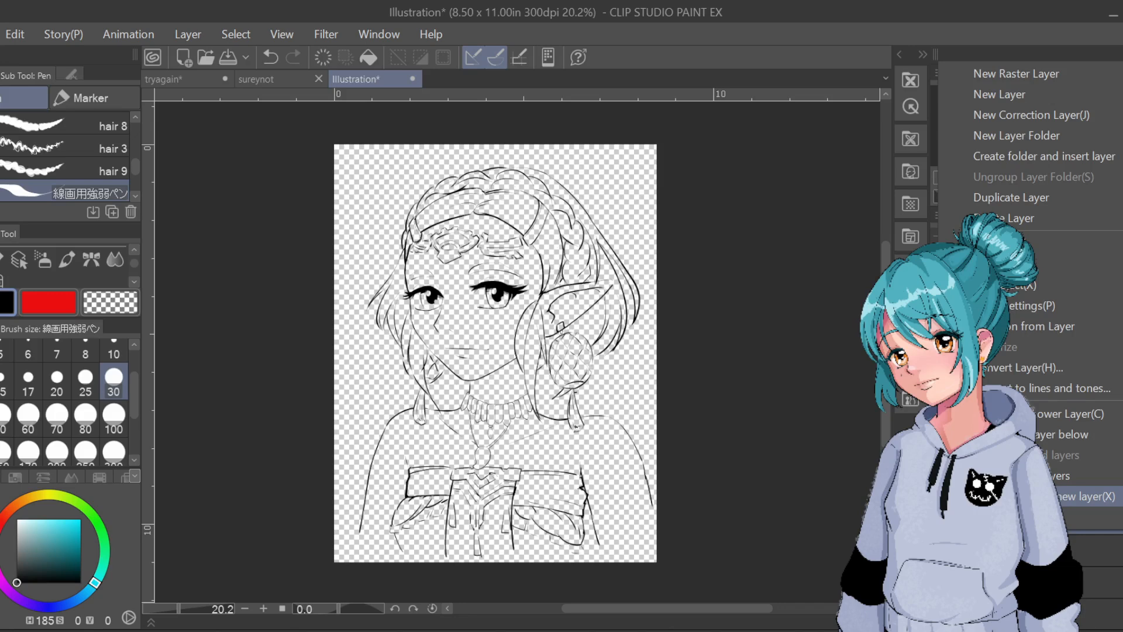
pyautogui.click(1044, 495)
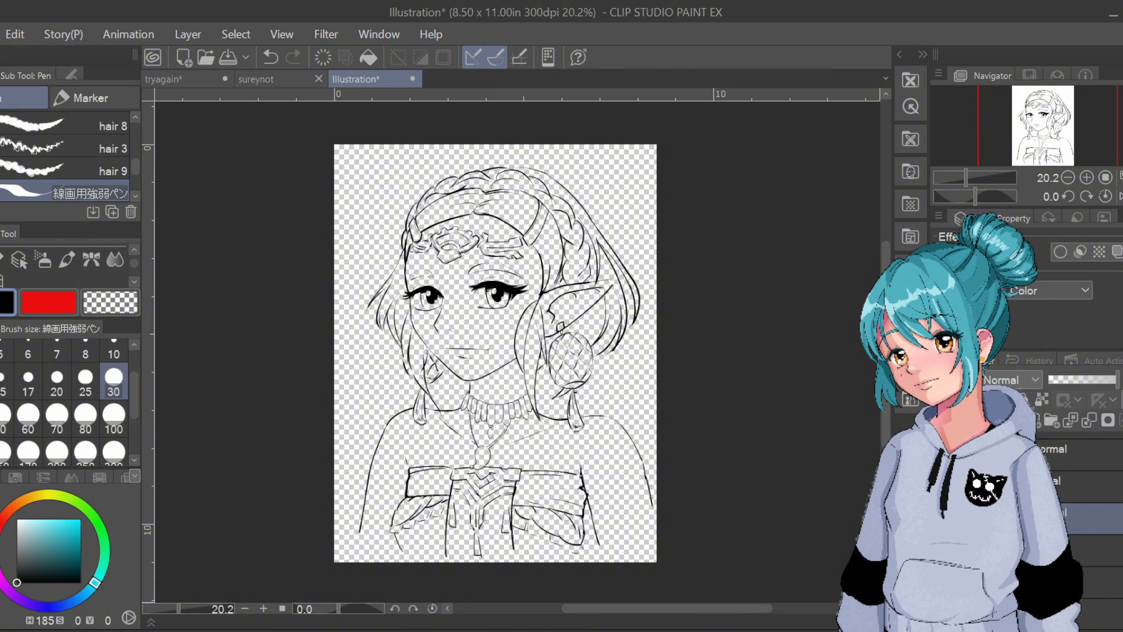
pyautogui.hotkey('ctrl', 'z')
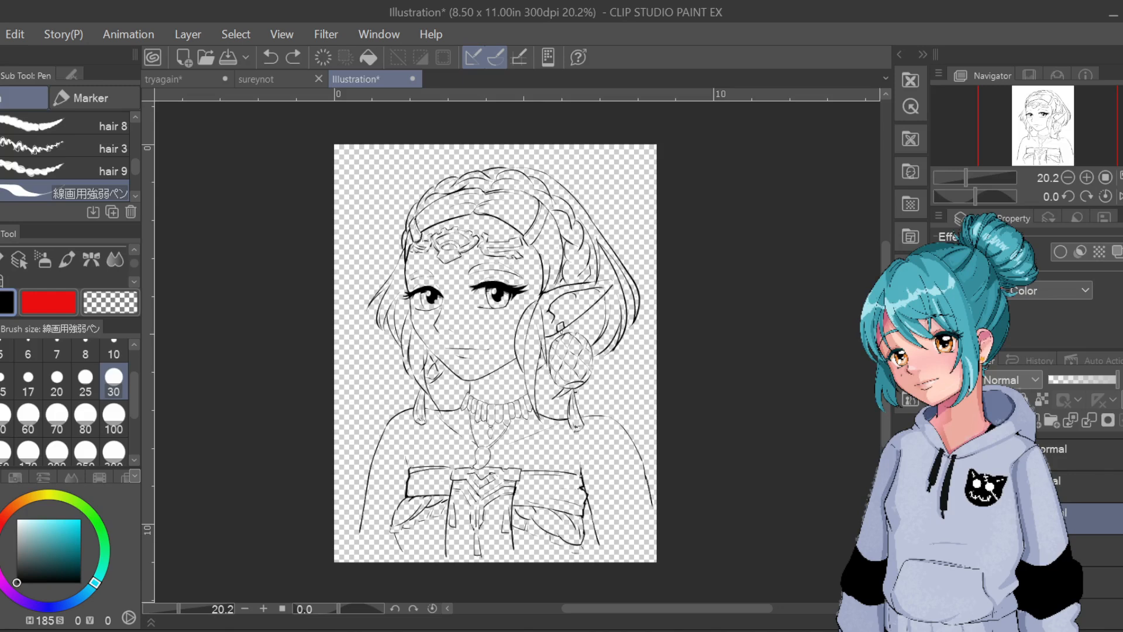
# Undo the merge into a new layer and restore the white paper behind the line art
pyautogui.scroll(-3, 1087, 492)
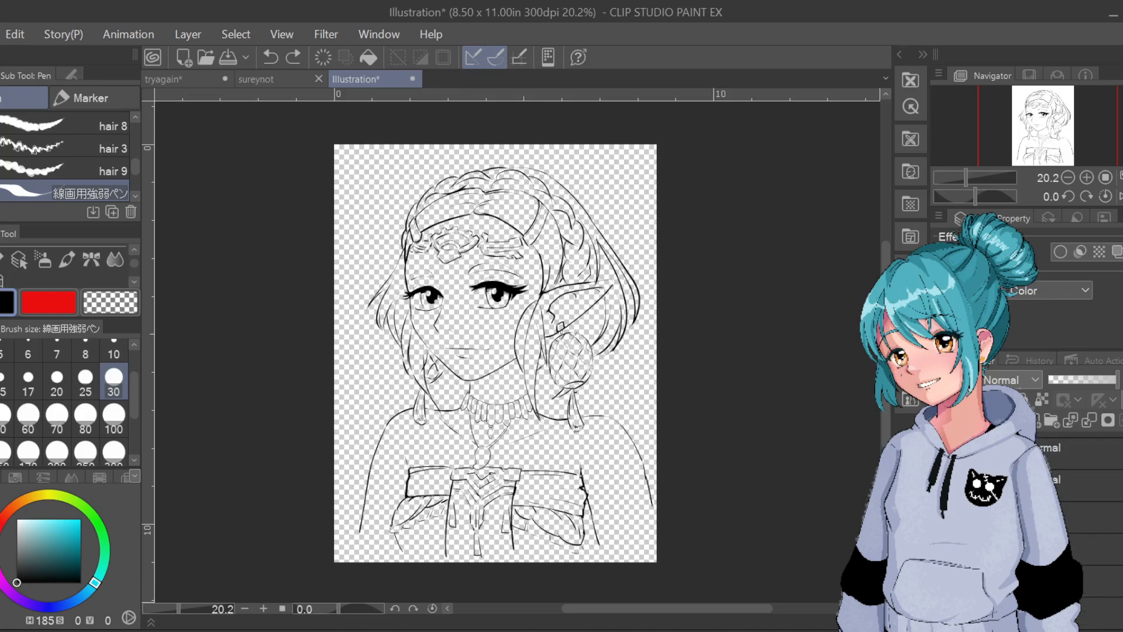
pyautogui.hotkey('ctrl', 'z')
pyautogui.hotkey('ctrl', 'y')
pyautogui.hotkey('ctrl', 'z')
pyautogui.hotkey('ctrl', 'y')
pyautogui.hotkey('ctrl', 'z')
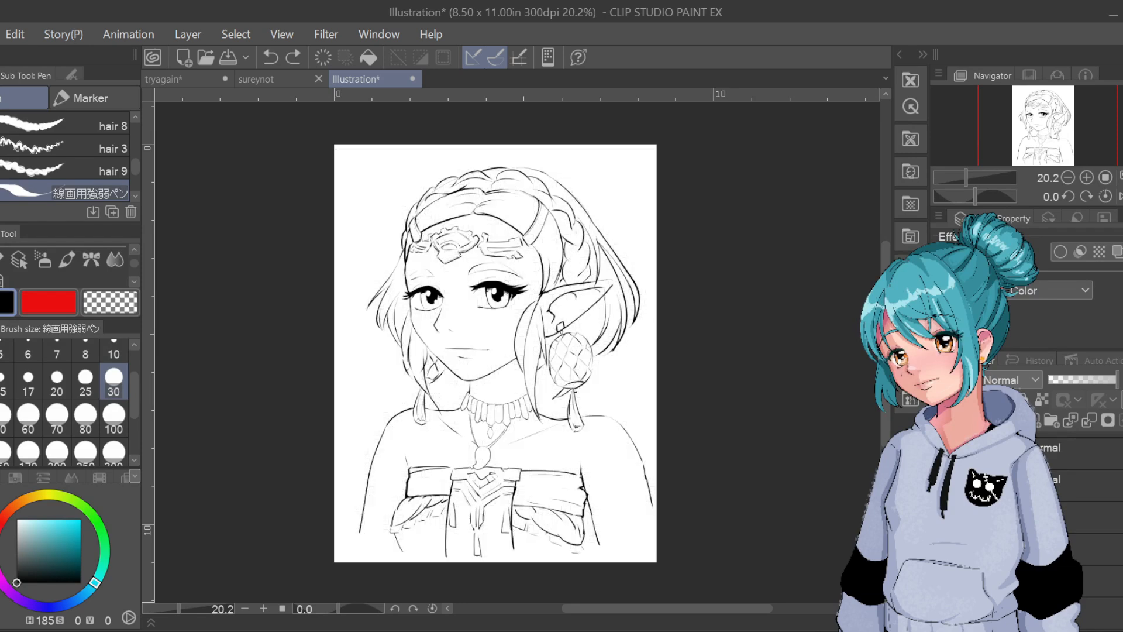
pyautogui.scroll(5, 1093, 497)
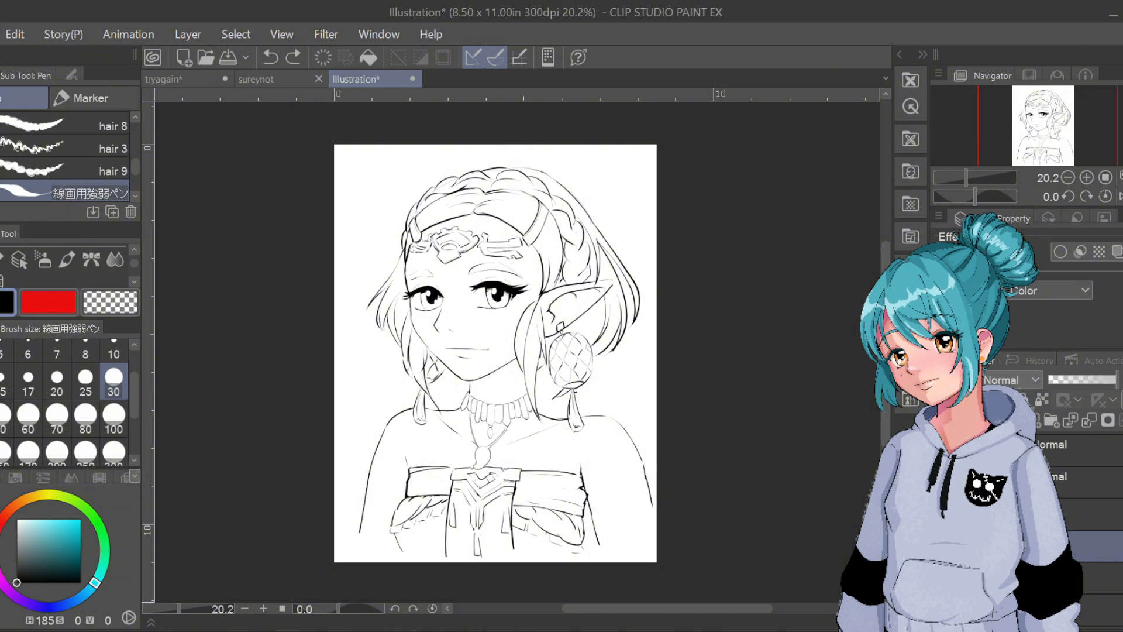
pyautogui.scroll(-5, 1092, 498)
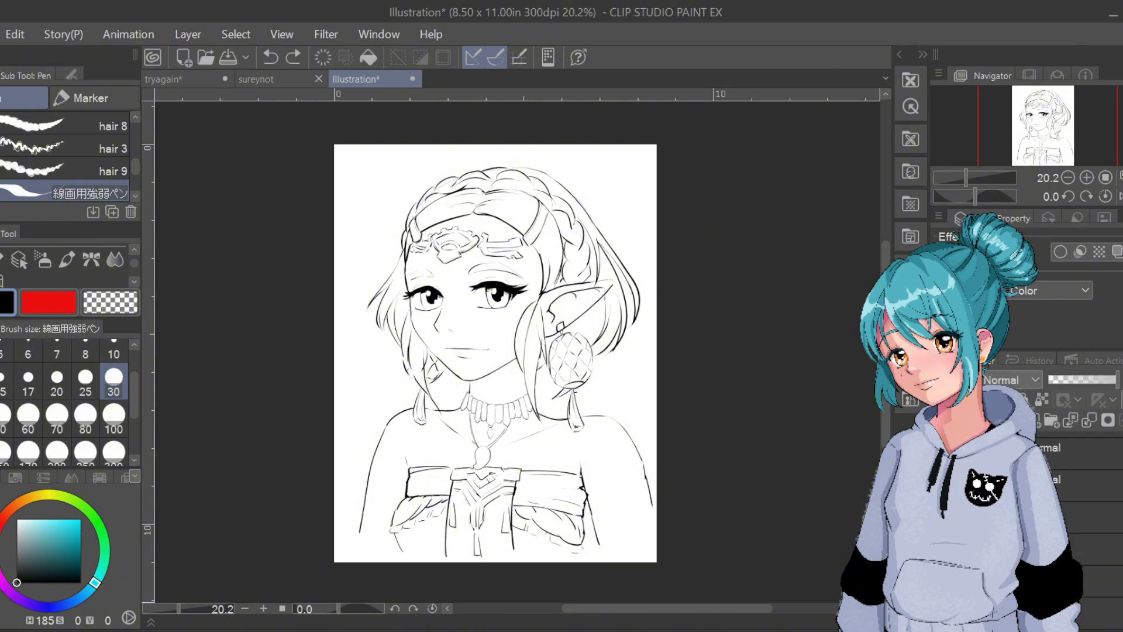
# Merge the visible line-art layers into one layer while leaving the white paper layer out of the merge
pyautogui.scroll(-1, 1092, 497)
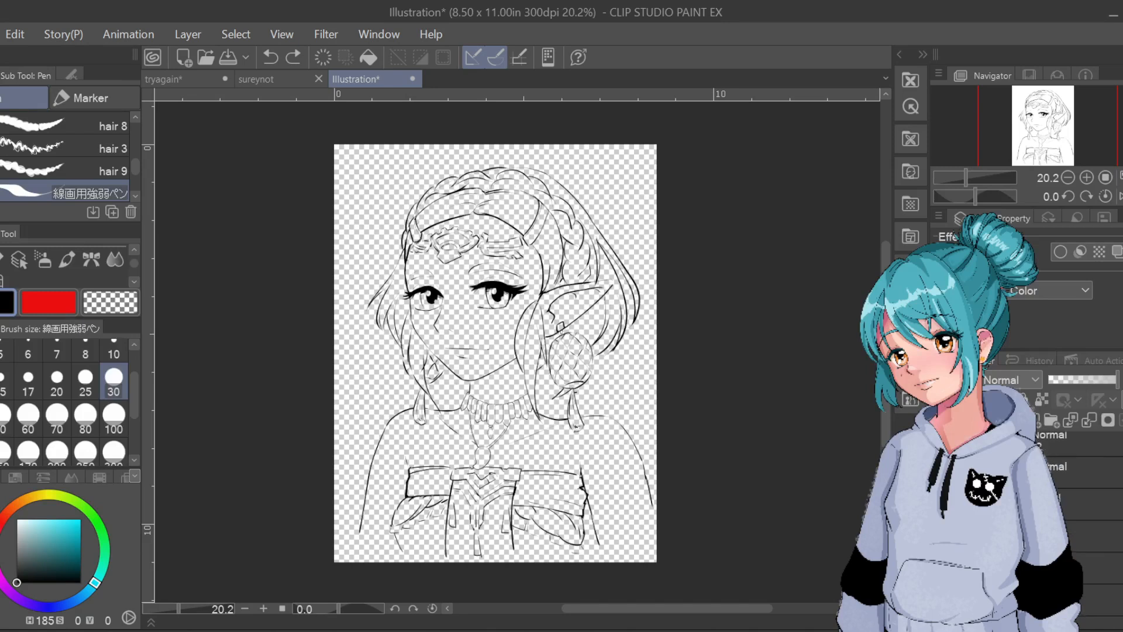
pyautogui.click(1093, 497)
pyautogui.rightClick(1093, 497)
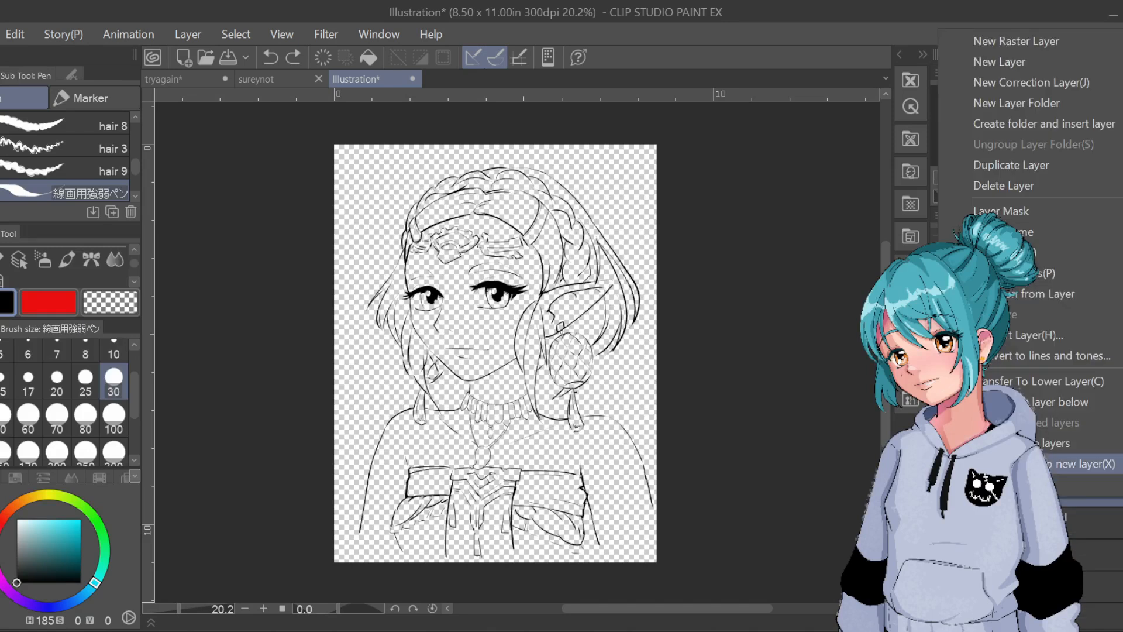
pyautogui.click(1070, 442)
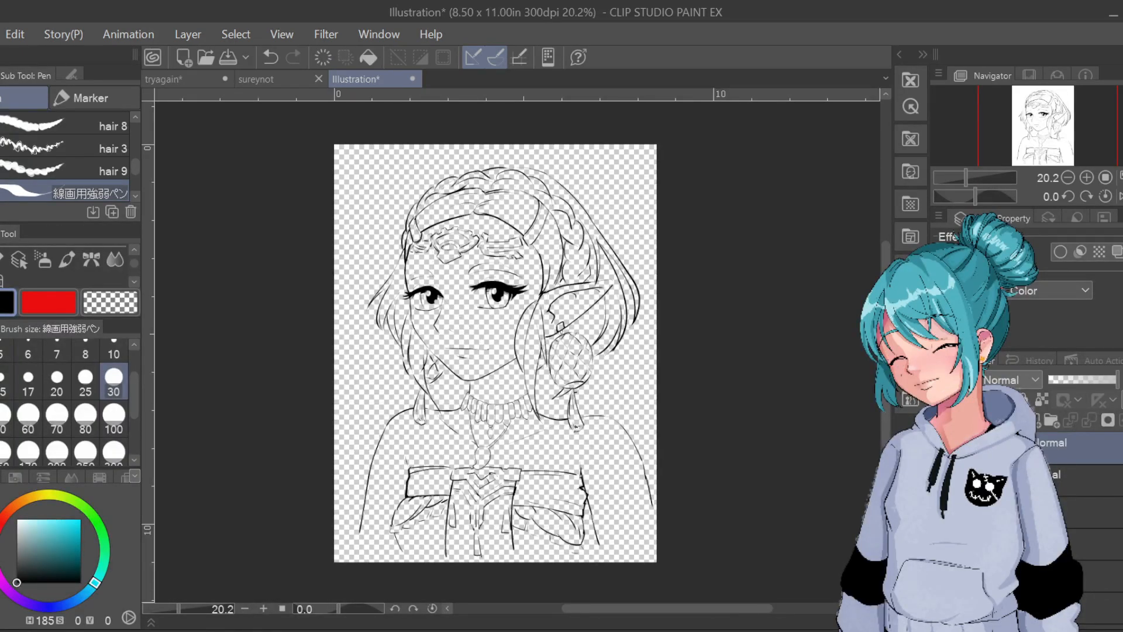
pyautogui.scroll(2, 691, 382)
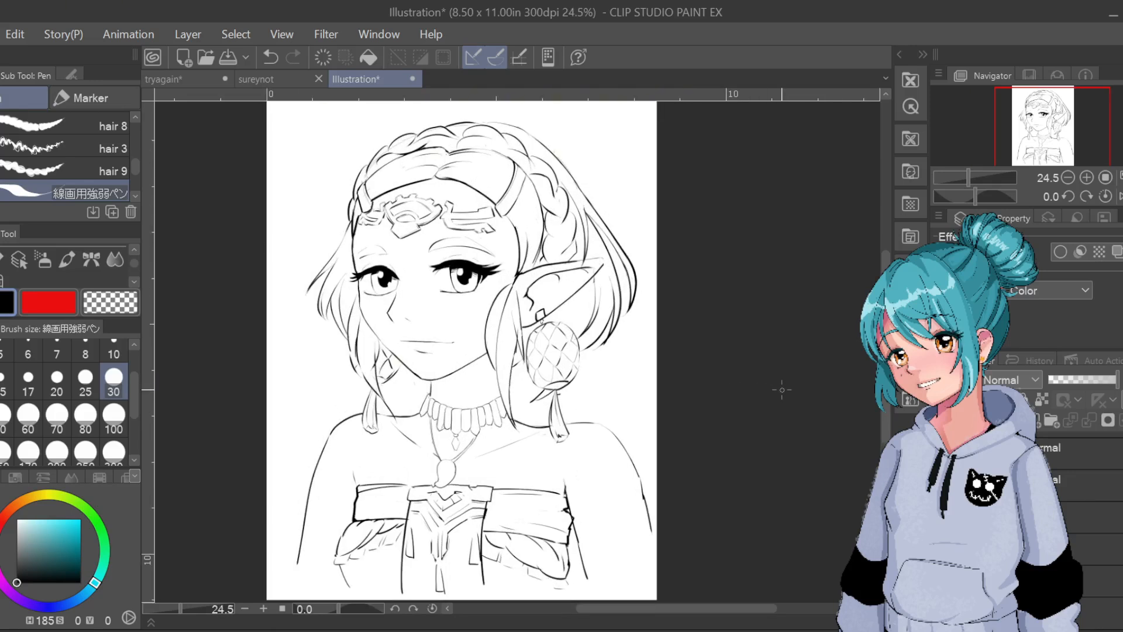
# Erase the rough lower end of the inner arm line beside the bodice's outer edge on the earring side
pyautogui.scroll(3, 1082, 509)
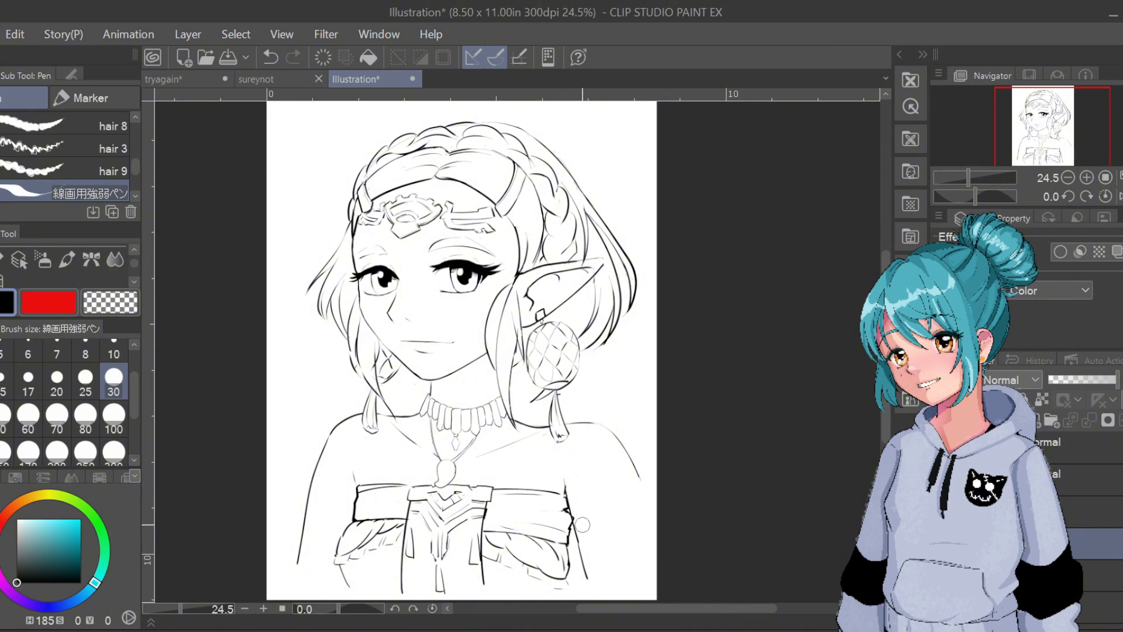
pyautogui.moveTo(576, 503); pyautogui.dragTo(586, 543)
pyautogui.moveTo(565, 492); pyautogui.dragTo(589, 587)
pyautogui.moveTo(581, 565); pyautogui.dragTo(591, 598)
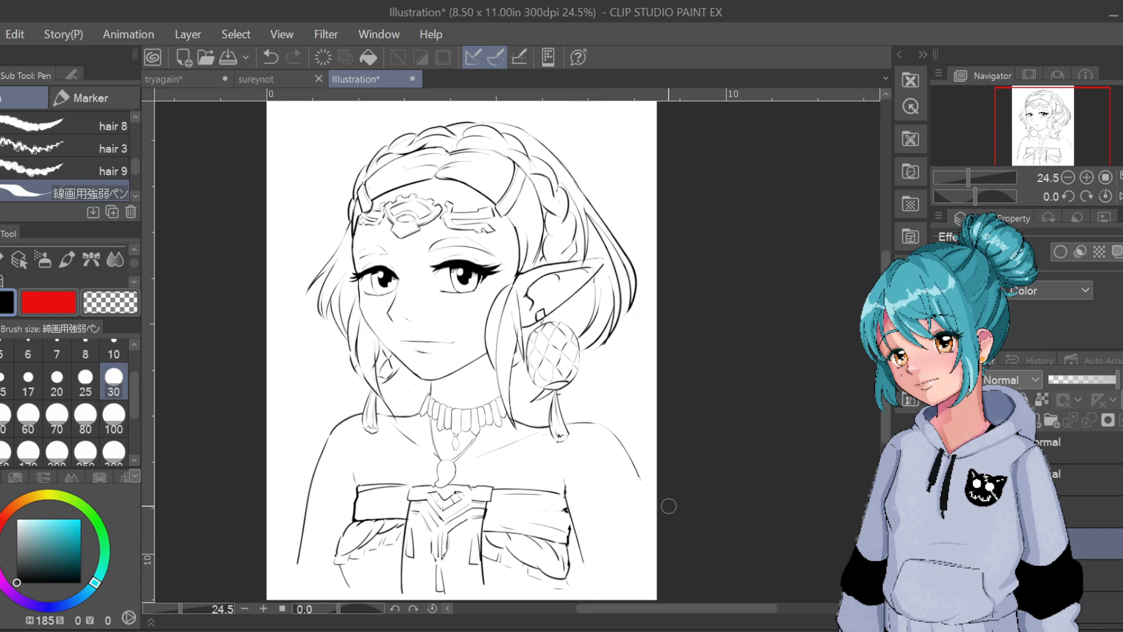
# Redraw the lower outer contour of the same arm out to the page edge and rework the lower inner arm line
pyautogui.moveTo(638, 475); pyautogui.dragTo(657, 536)
pyautogui.hotkey('ctrl', 'z')
pyautogui.moveTo(638, 475); pyautogui.dragTo(655, 528)
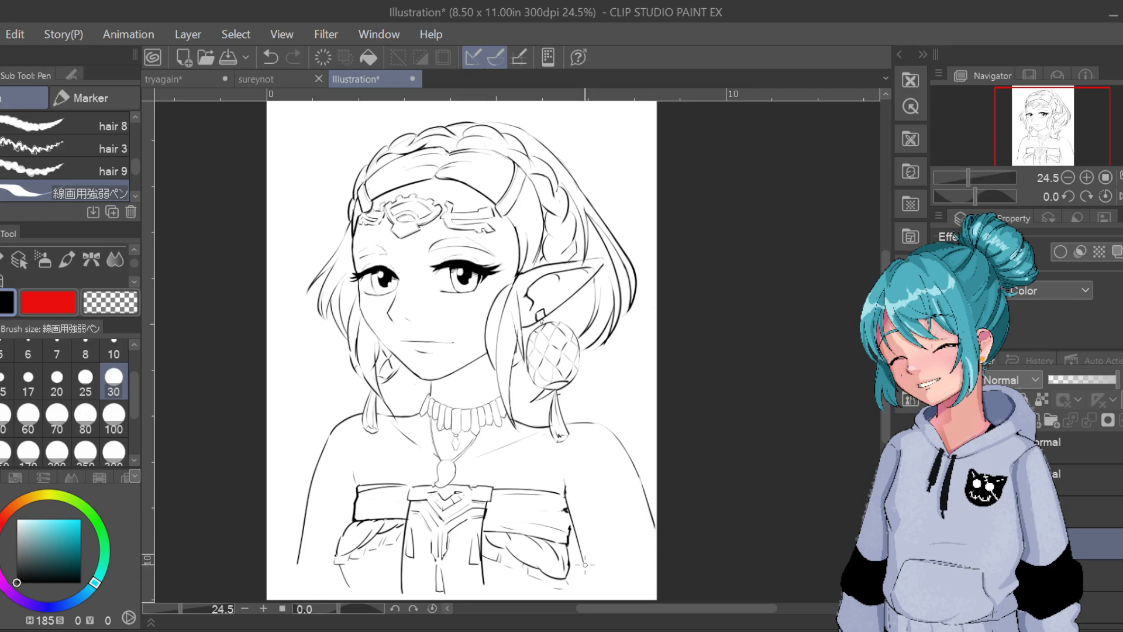
pyautogui.moveTo(582, 561); pyautogui.dragTo(598, 601)
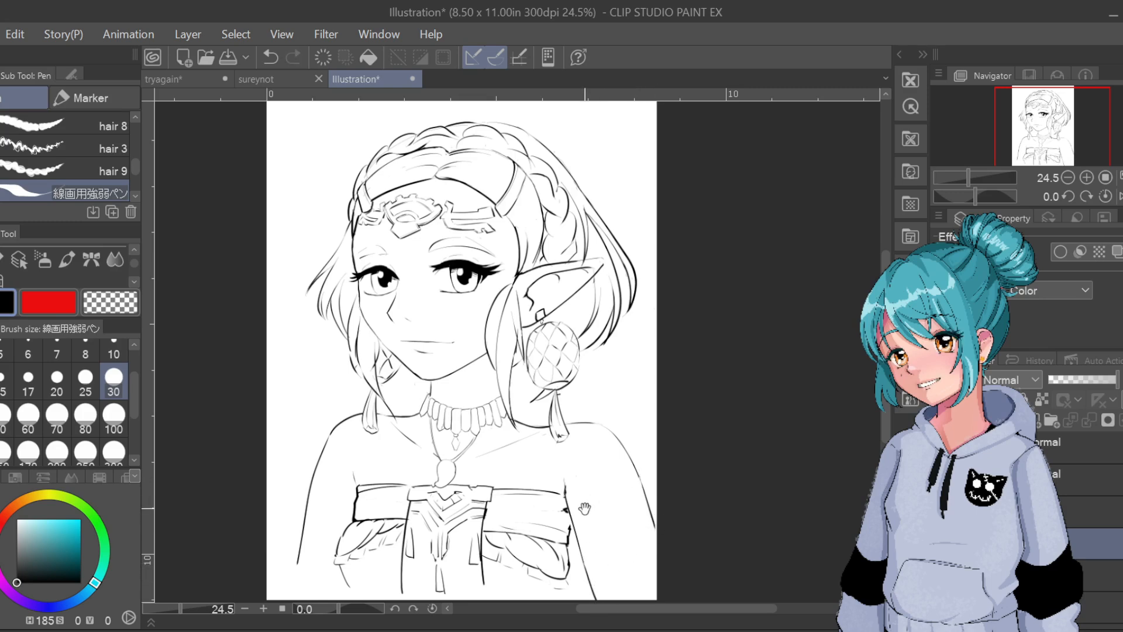
pyautogui.moveTo(299, 563); pyautogui.dragTo(434, 499)
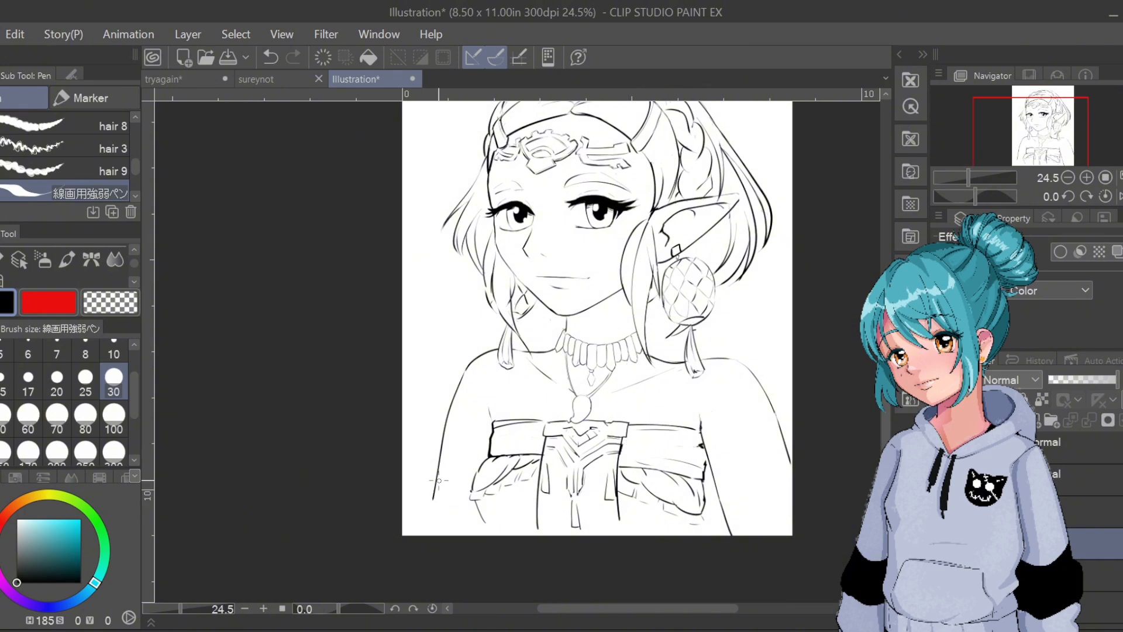
pyautogui.hotkey('ctrl', 'z')
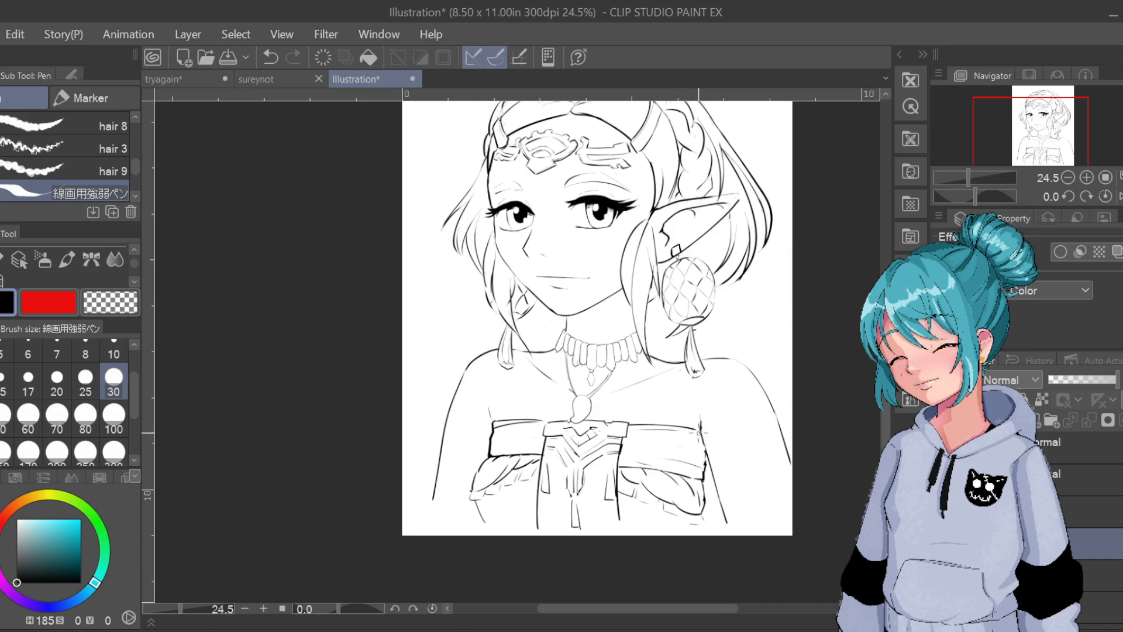
pyautogui.moveTo(841, 409); pyautogui.dragTo(746, 467)
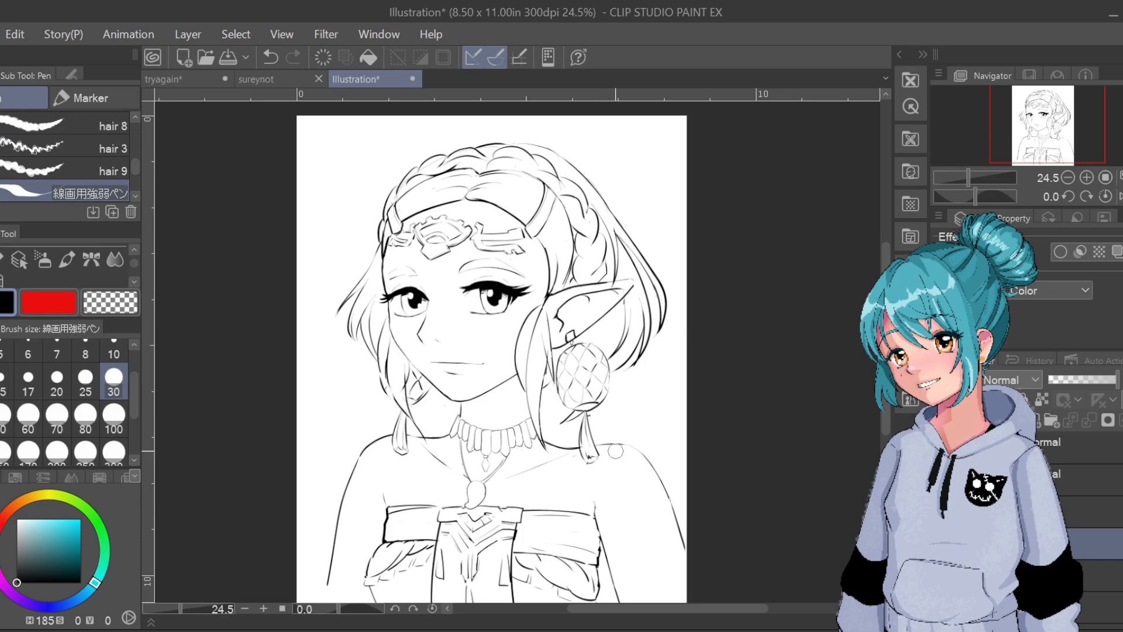
pyautogui.scroll(-3, 617, 455)
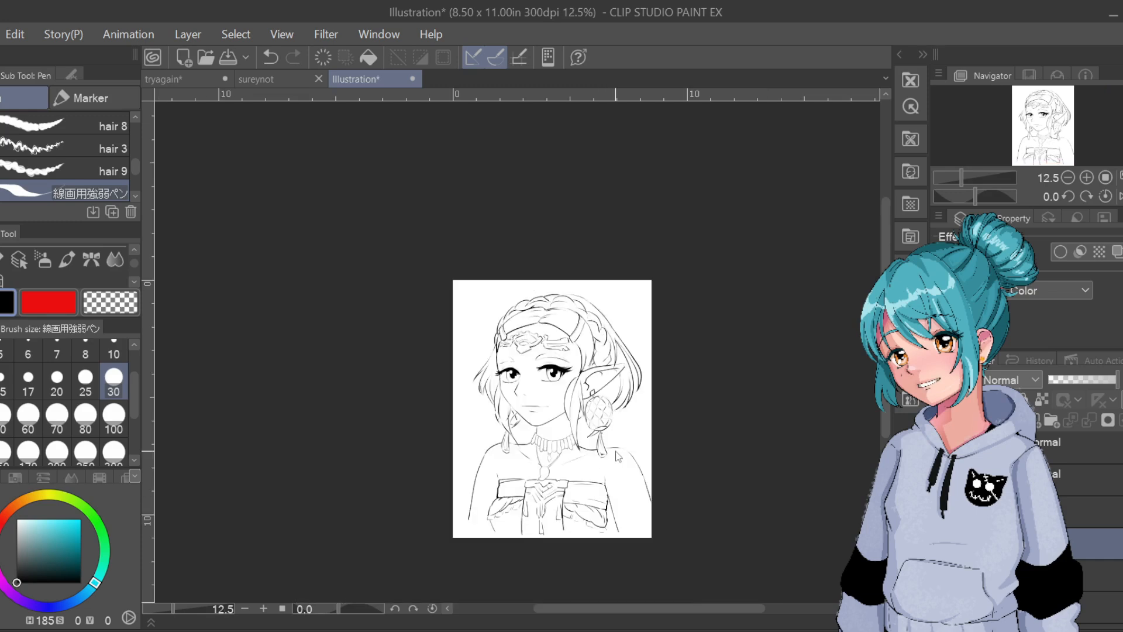
pyautogui.scroll(3, 615, 453)
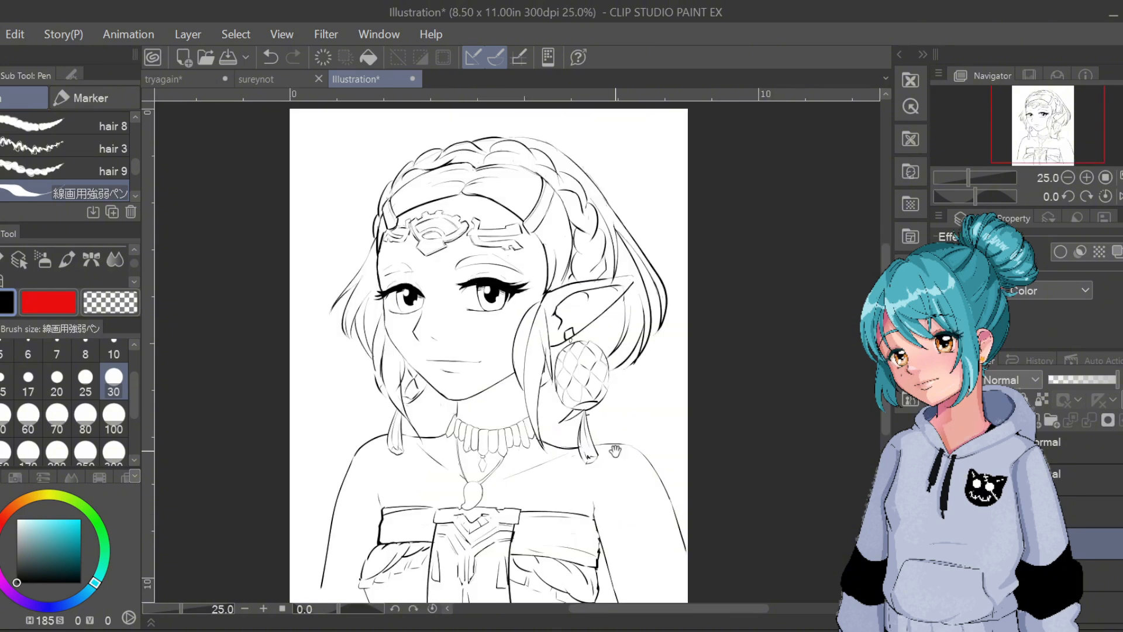
pyautogui.moveTo(621, 371); pyautogui.dragTo(620, 410)
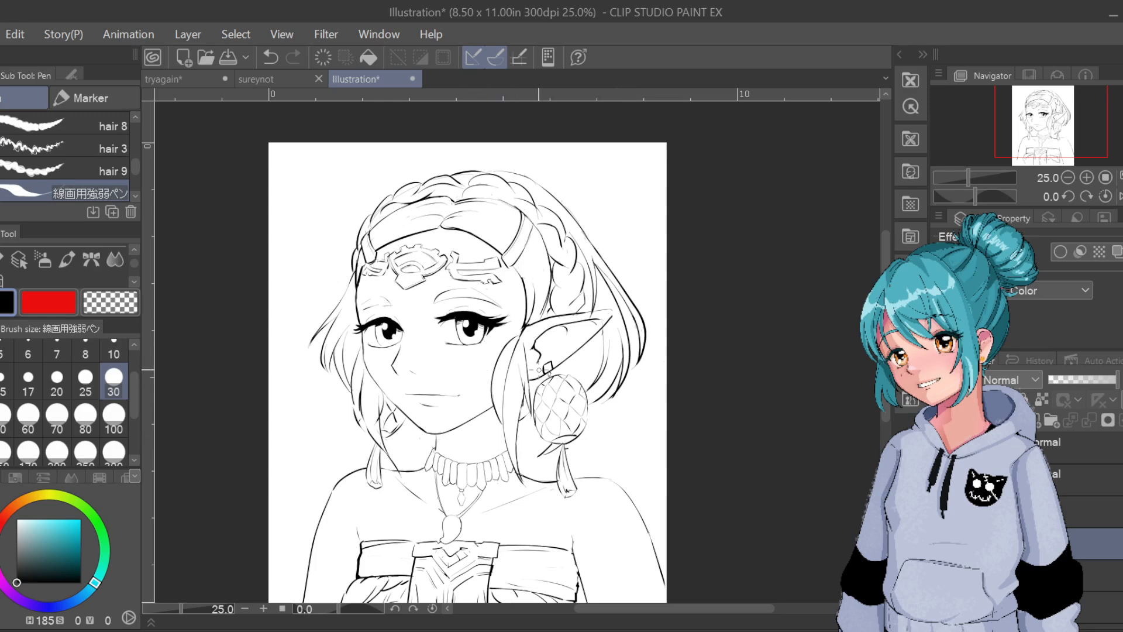
pyautogui.moveTo(655, 496); pyautogui.dragTo(620, 443)
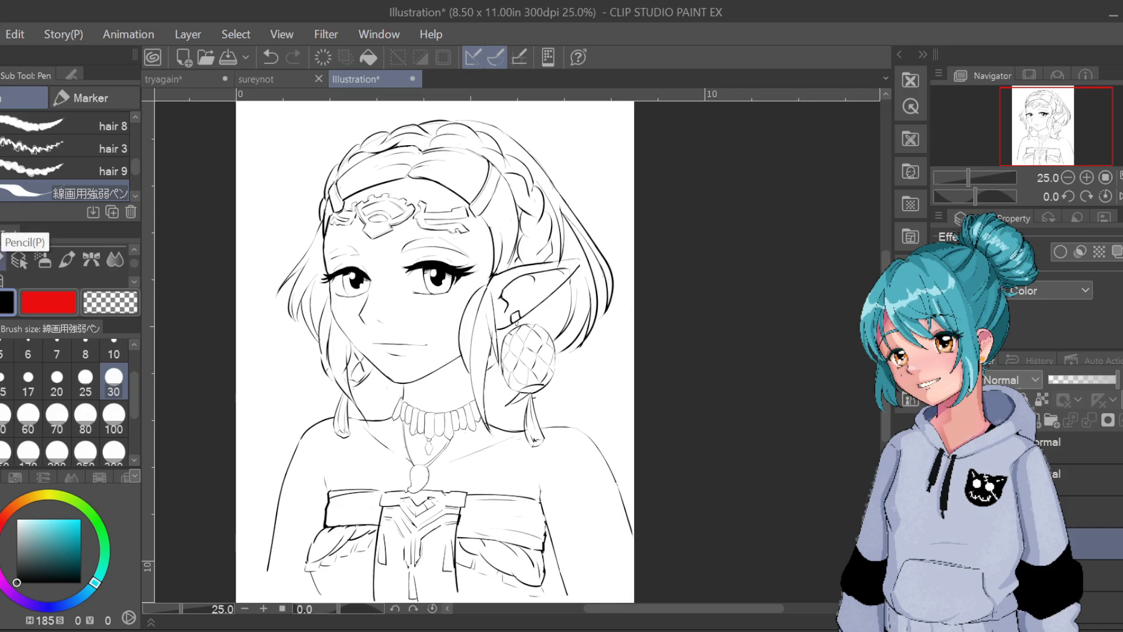
# Select the whole head, including the hair, ears and earrings, with a Lasso outline that passes along the neck above the necklace
pyautogui.click(134, 280)
pyautogui.click(134, 279)
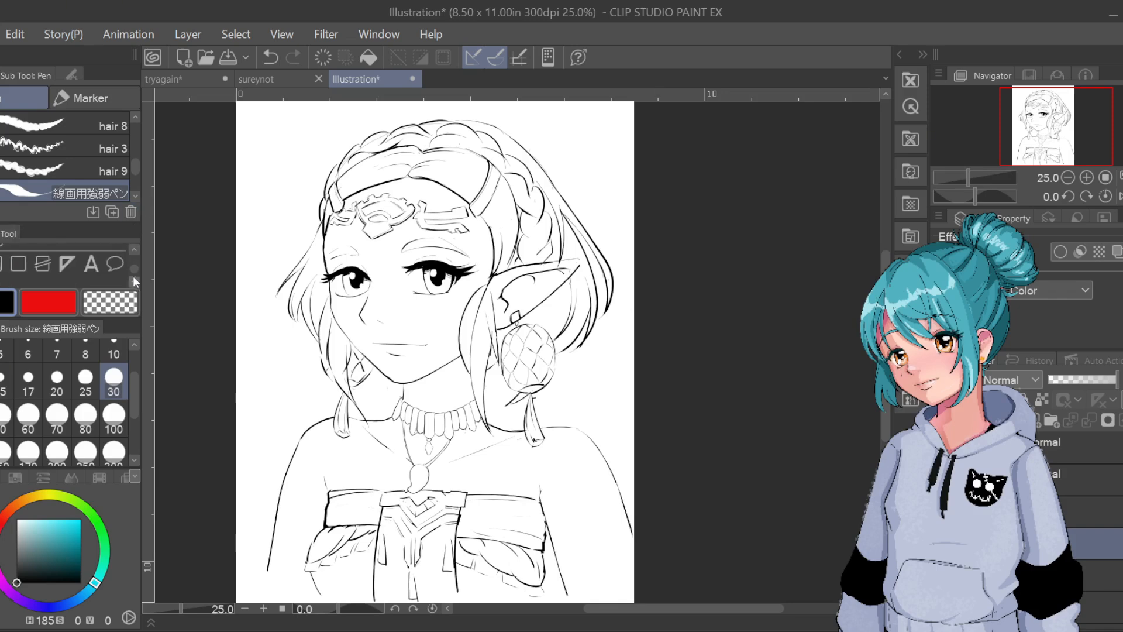
pyautogui.click(133, 250)
pyautogui.click(134, 250)
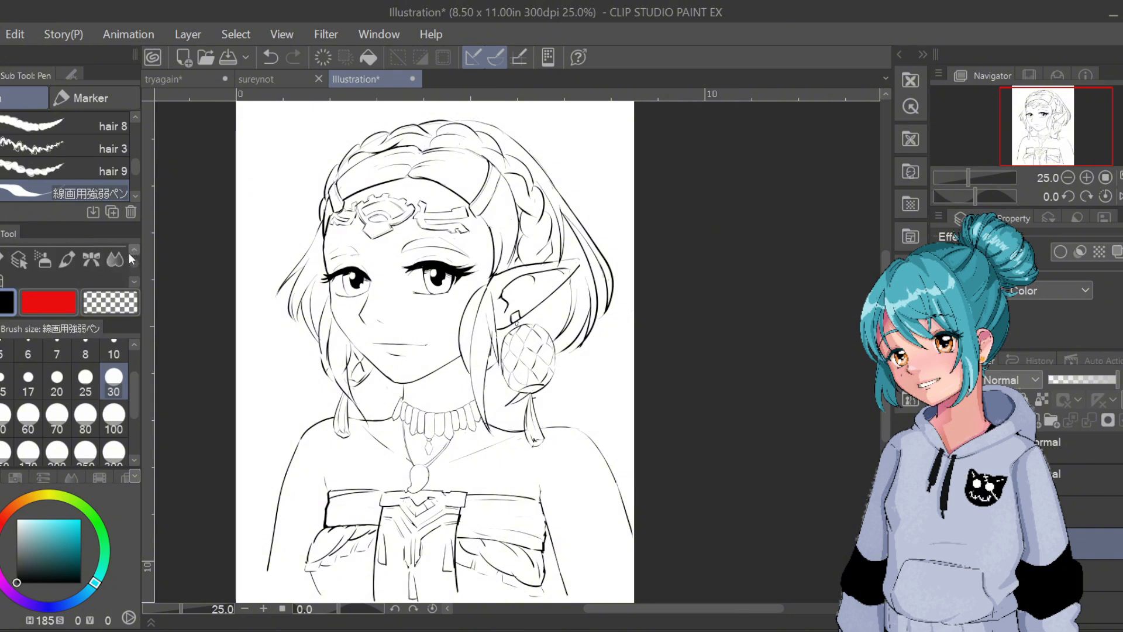
pyautogui.click(130, 276)
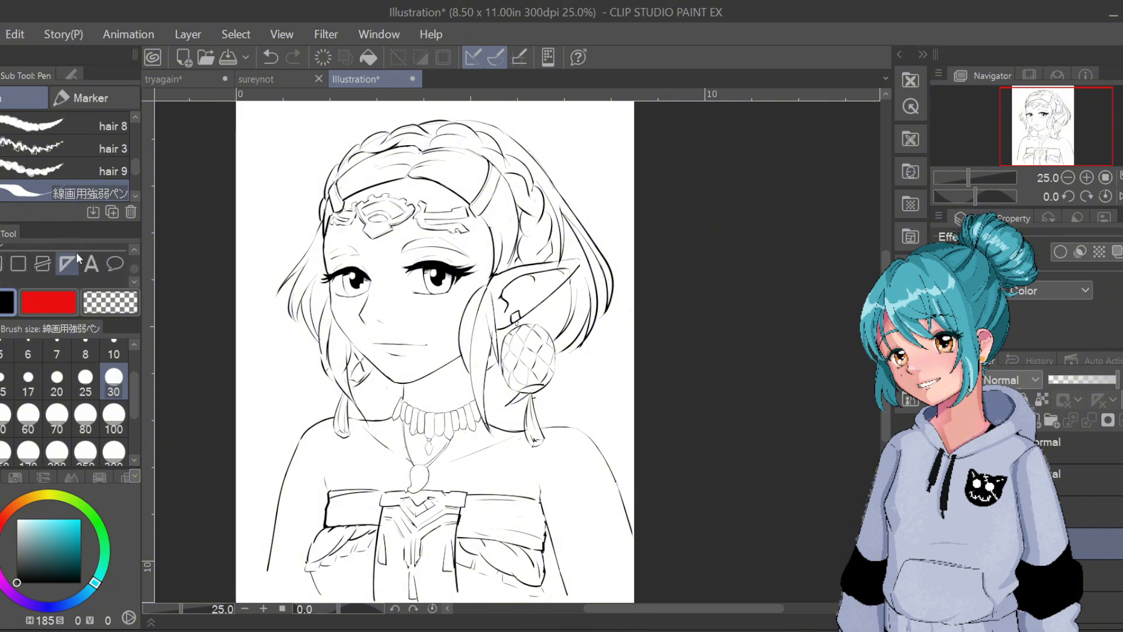
pyautogui.click(133, 249)
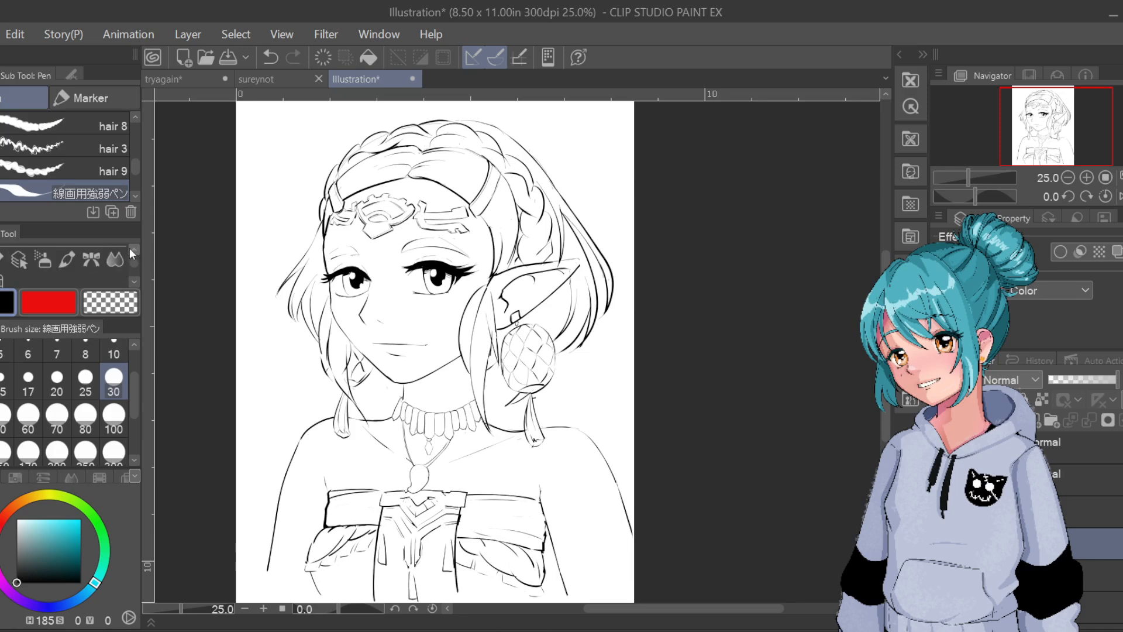
pyautogui.click(132, 248)
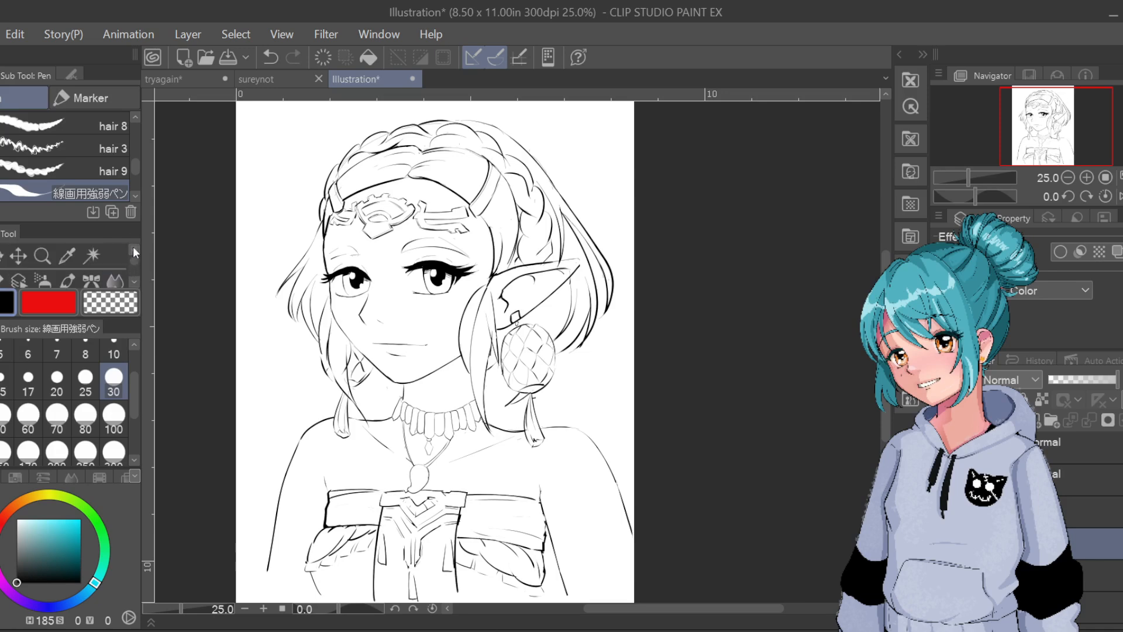
pyautogui.click(2, 256)
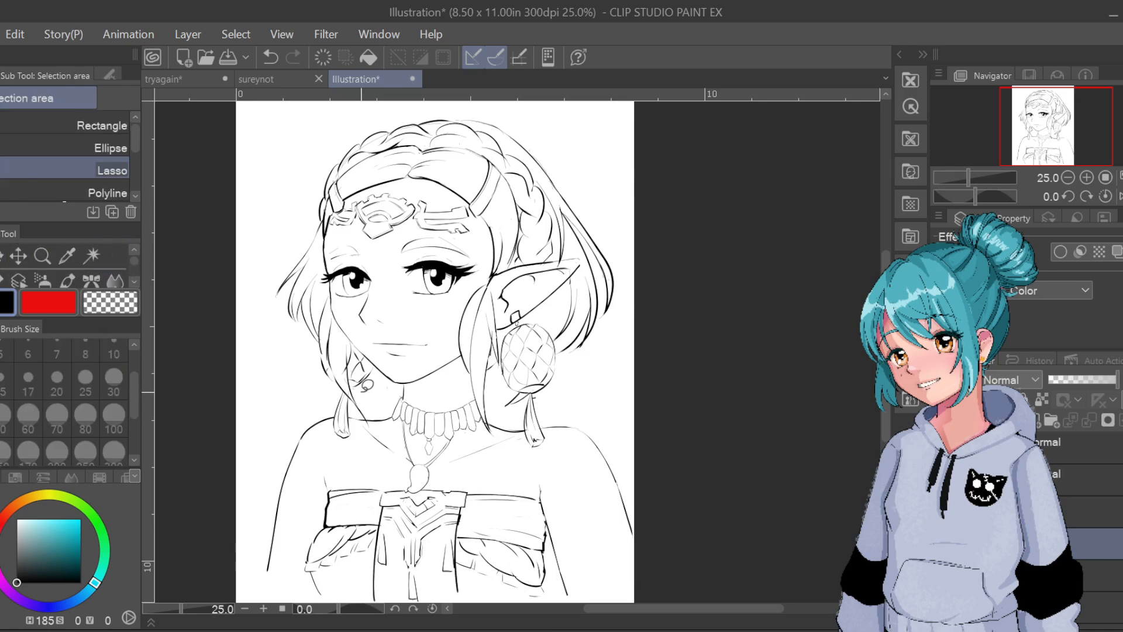
pyautogui.moveTo(376, 414)
pyautogui.mouseDown()
pyautogui.moveTo(349, 409)
pyautogui.moveTo(356, 434)
pyautogui.moveTo(339, 443)
pyautogui.moveTo(325, 395)
pyautogui.moveTo(243, 322)
pyautogui.moveTo(280, 182)
pyautogui.moveTo(346, 114)
pyautogui.moveTo(449, 86)
pyautogui.moveTo(579, 150)
pyautogui.moveTo(638, 281)
pyautogui.moveTo(640, 378)
pyautogui.moveTo(546, 448)
pyautogui.moveTo(544, 500)
pyautogui.moveTo(523, 497)
pyautogui.moveTo(511, 450)
pyautogui.moveTo(491, 430)
pyautogui.moveTo(490, 483)
pyautogui.moveTo(469, 437)
pyautogui.moveTo(364, 434)
pyautogui.mouseUp()
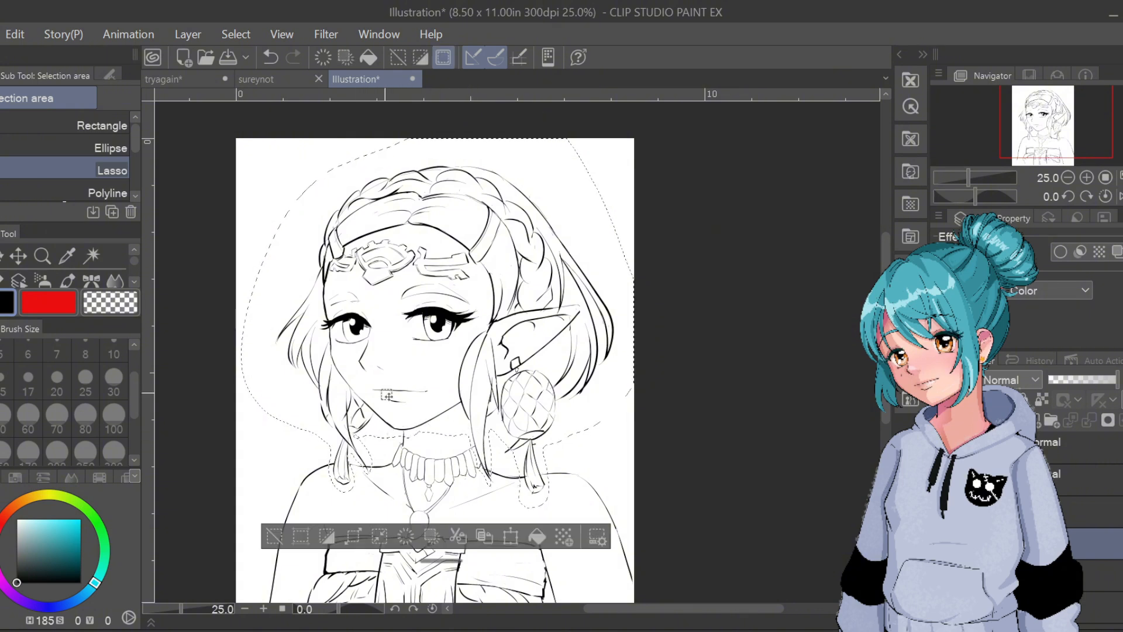
# Scale the selected head down slightly and reposition it over the neck, applying the transformation
pyautogui.hotkey('ctrl', 't')
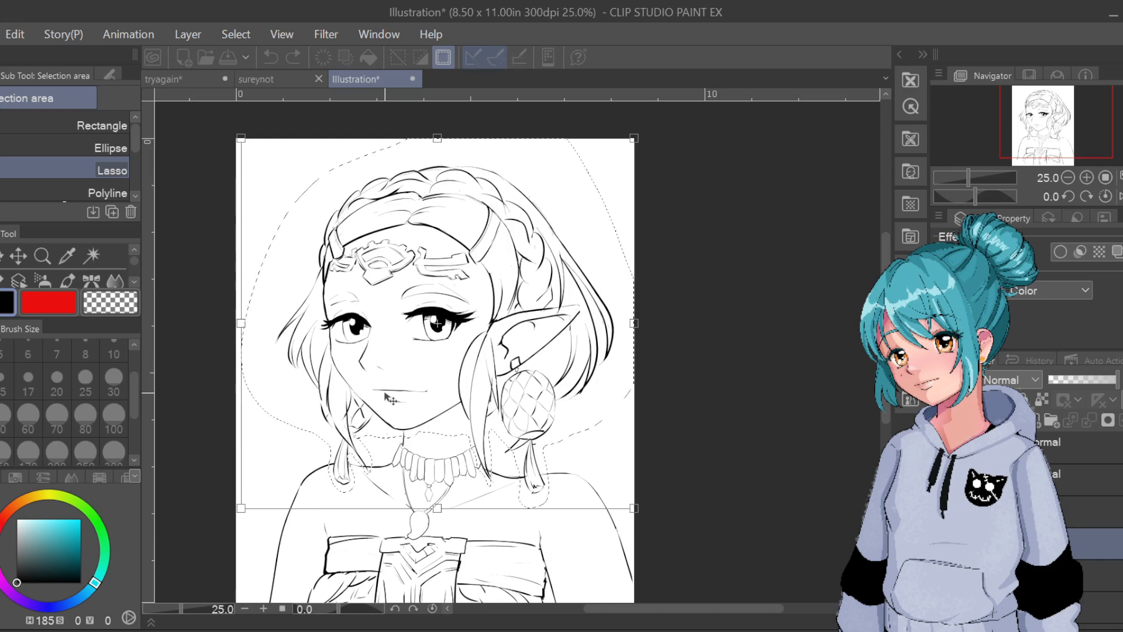
pyautogui.moveTo(633, 141); pyautogui.dragTo(620, 154)
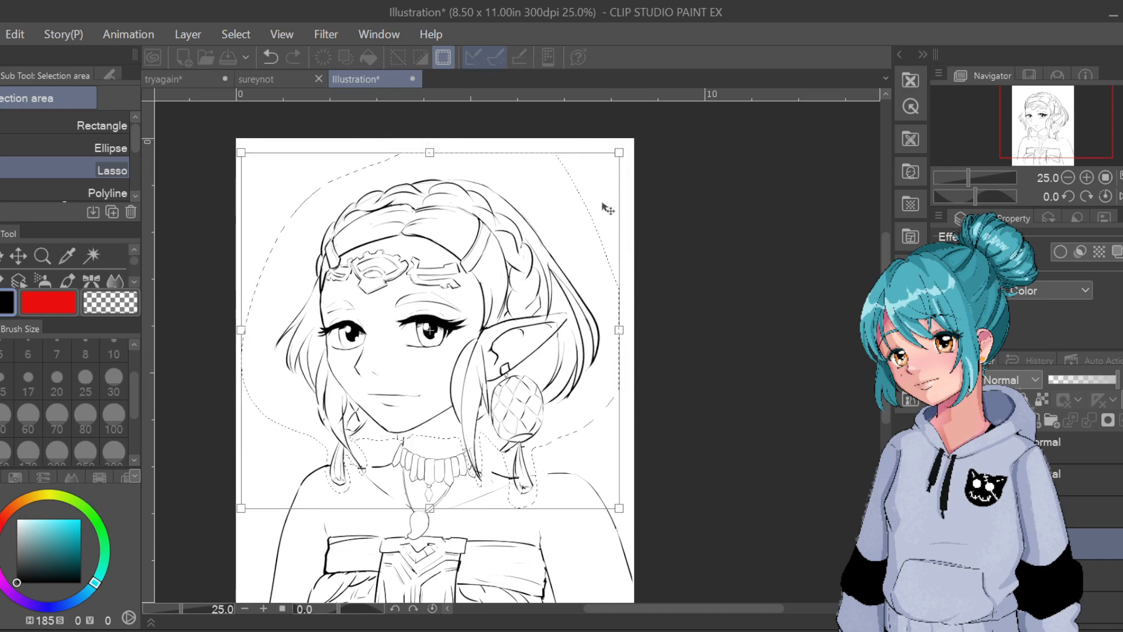
pyautogui.moveTo(570, 278)
pyautogui.mouseDown()
pyautogui.moveTo(593, 271)
pyautogui.moveTo(579, 287)
pyautogui.mouseUp()
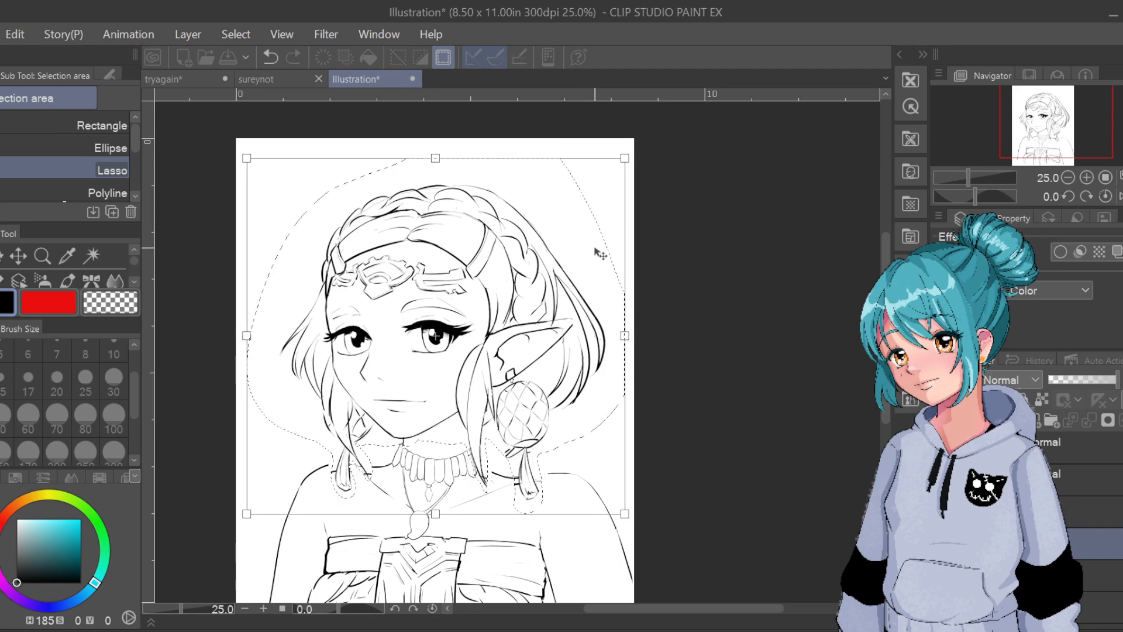
pyautogui.scroll(-3, 594, 253)
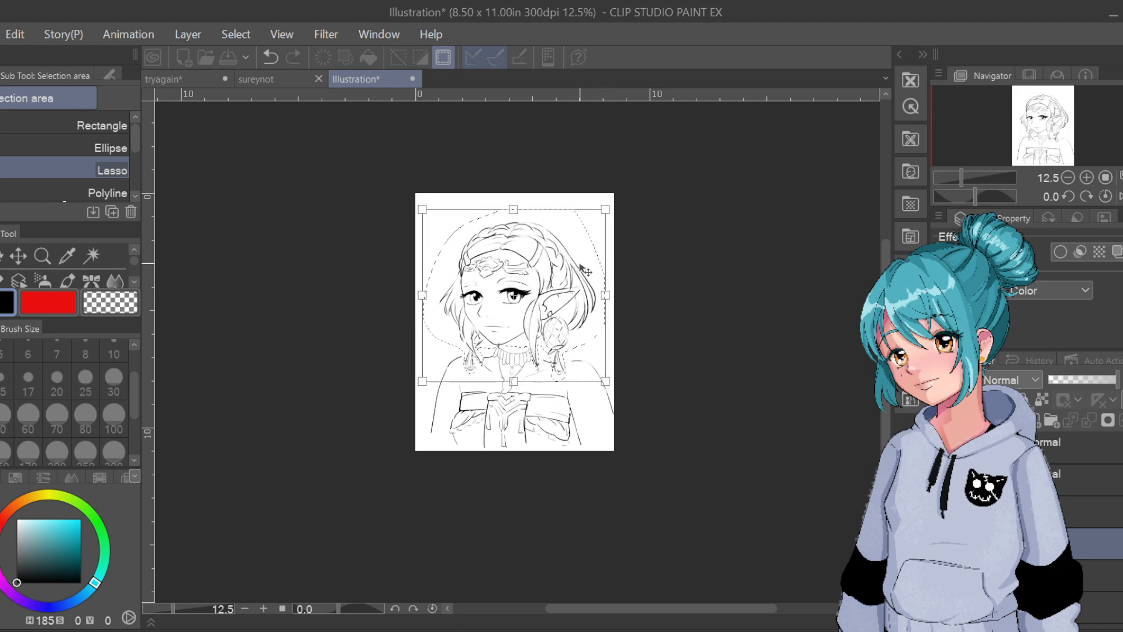
pyautogui.moveTo(585, 271); pyautogui.dragTo(588, 272)
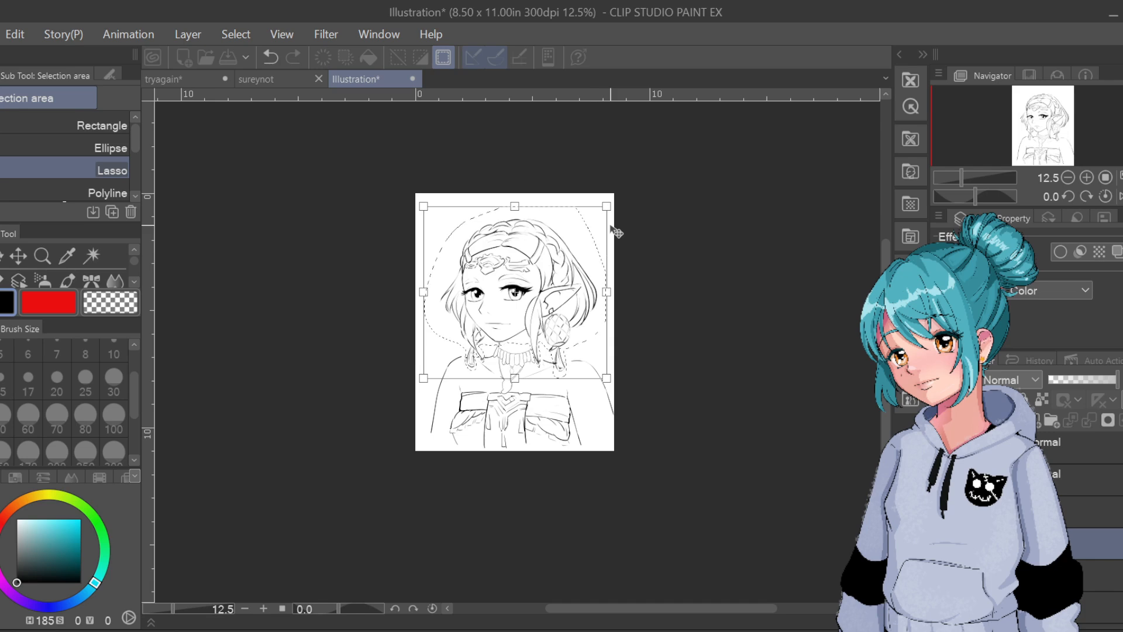
pyautogui.scroll(3, 612, 231)
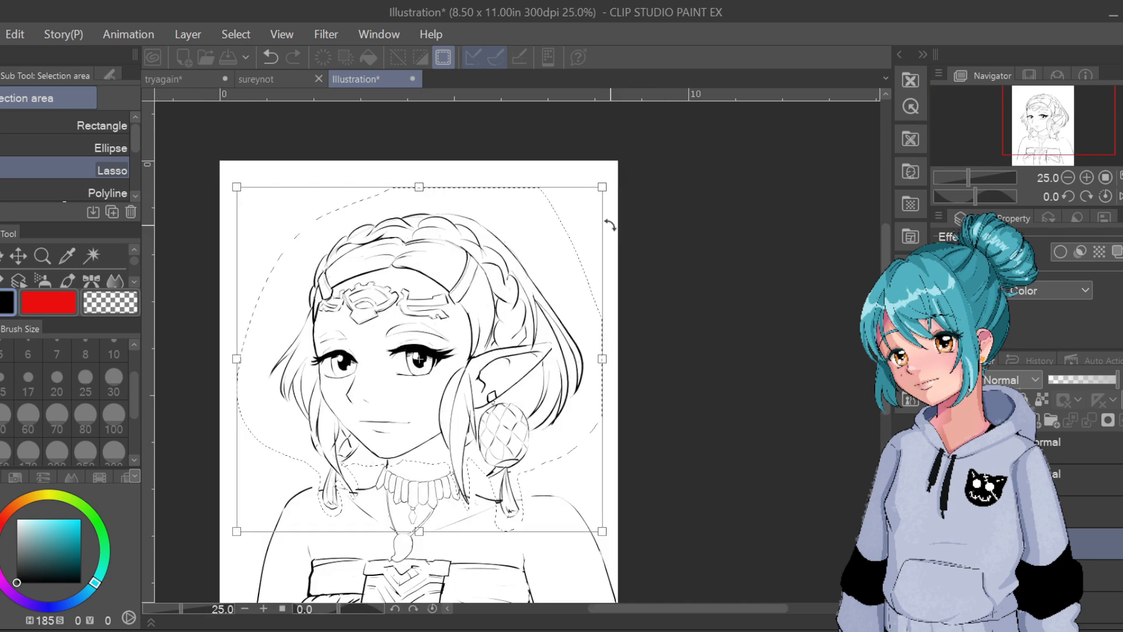
pyautogui.press('Return')
# Scale the selected head down slightly once more, nudge it into place over the neck, apply the transformation and clear the selection
pyautogui.moveTo(638, 395); pyautogui.dragTo(664, 296)
pyautogui.hotkey('ctrl', 't')
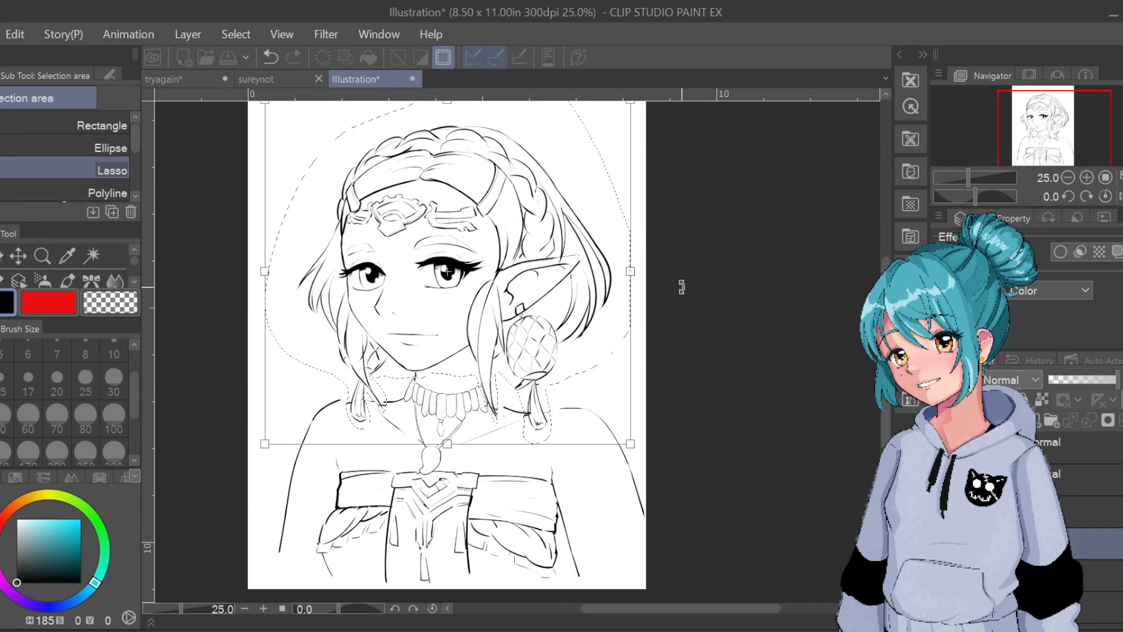
pyautogui.press('Return')
pyautogui.moveTo(709, 355); pyautogui.dragTo(674, 362)
pyautogui.hotkey('ctrl', 't')
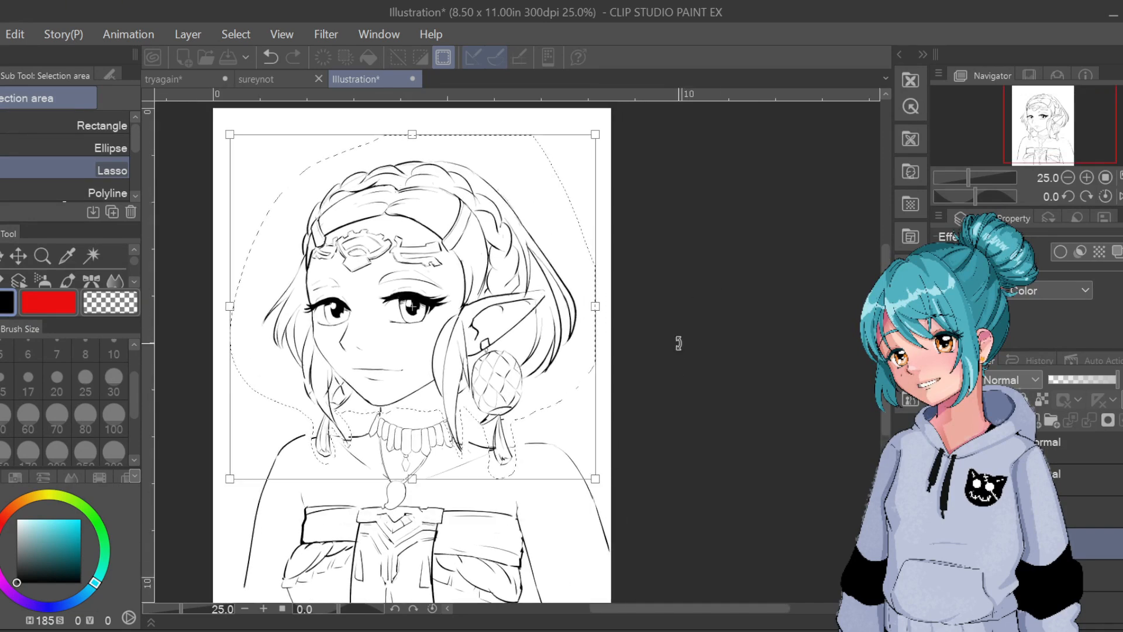
pyautogui.moveTo(595, 134); pyautogui.dragTo(590, 139)
pyautogui.moveTo(532, 292); pyautogui.dragTo(533, 290)
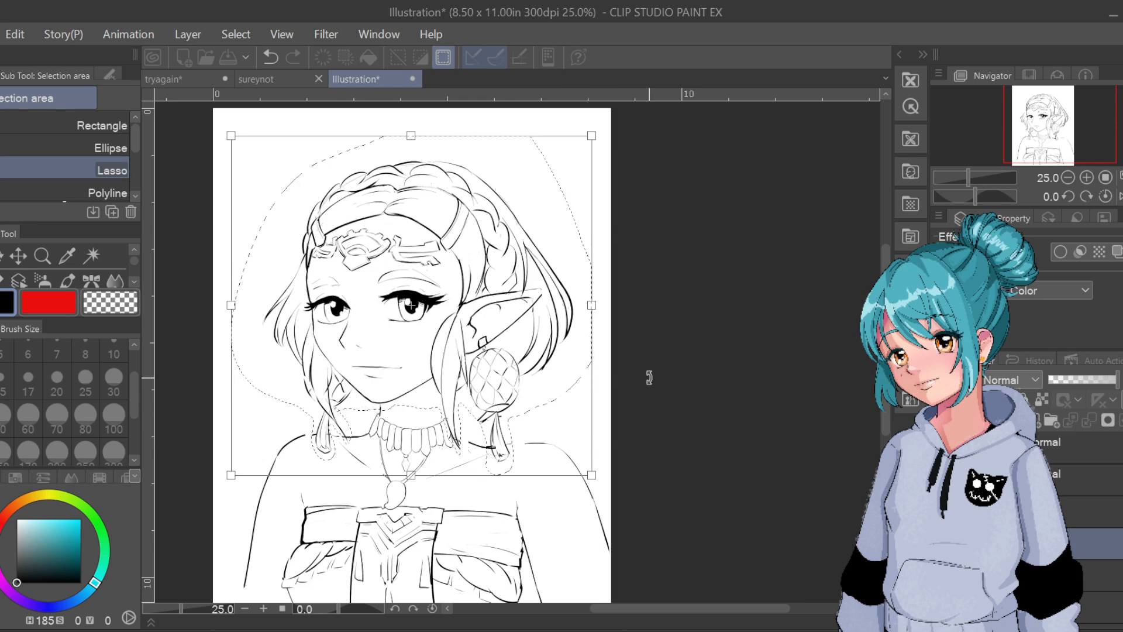
pyautogui.press('Return')
pyautogui.hotkey('ctrl', 'd')
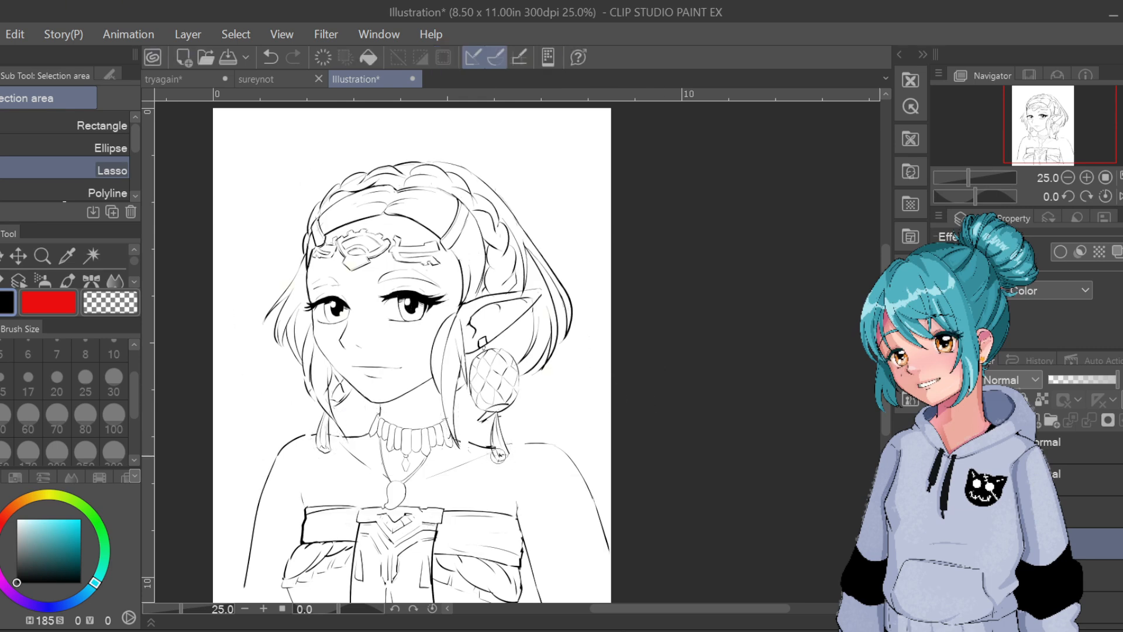
# Erase the shoulder line crossing the small earring's tassel with a size 30 Hard eraser, and close the gaps in both shoulder lines with the pen
pyautogui.scroll(2, 499, 455)
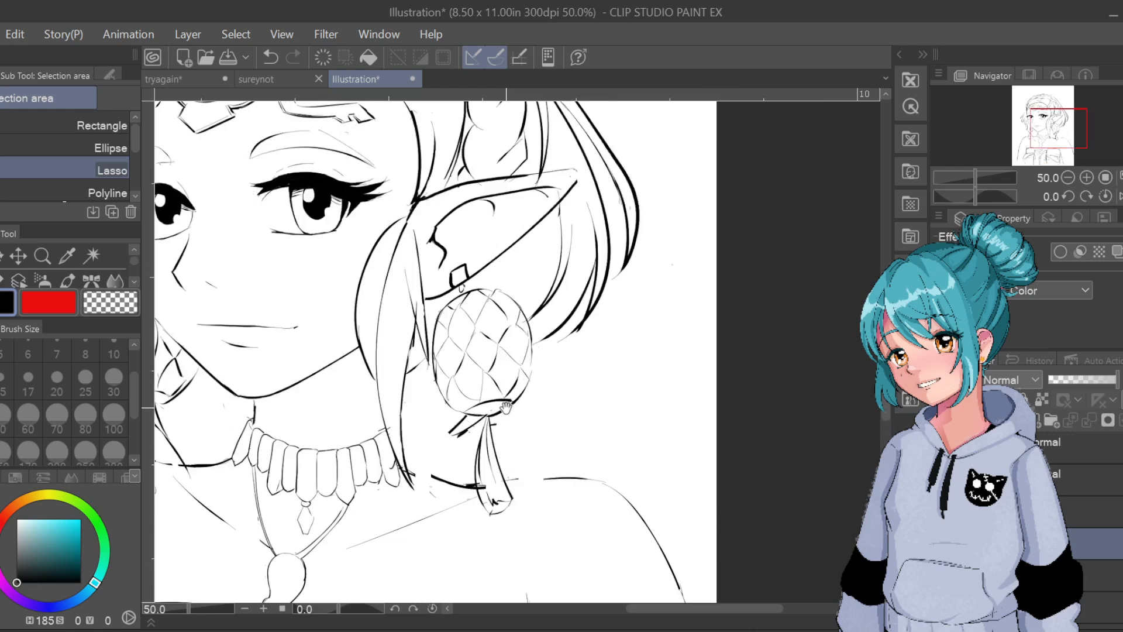
pyautogui.moveTo(506, 407)
pyautogui.mouseDown()
pyautogui.moveTo(689, 368)
pyautogui.moveTo(657, 343)
pyautogui.mouseUp()
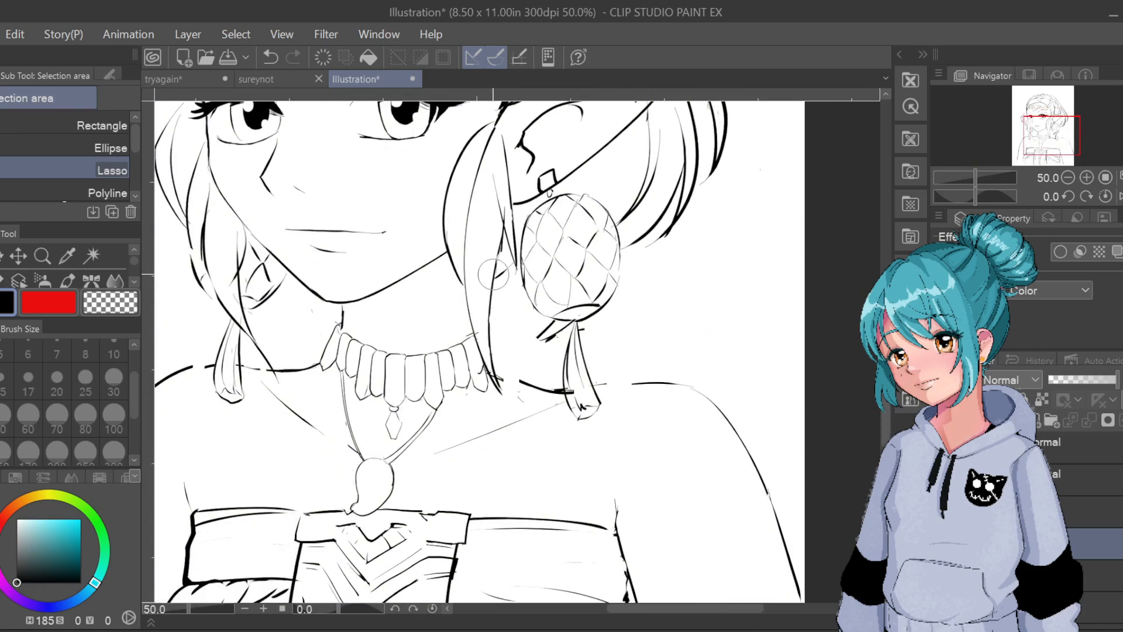
pyautogui.scroll(-1, 134, 276)
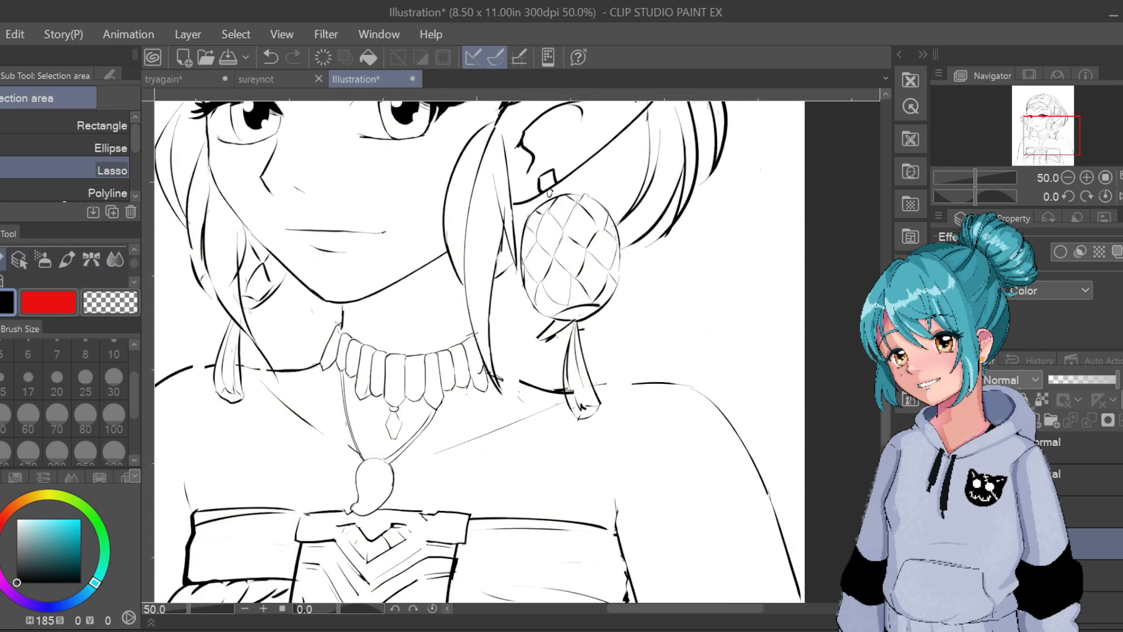
pyautogui.press('e')
pyautogui.click(113, 377)
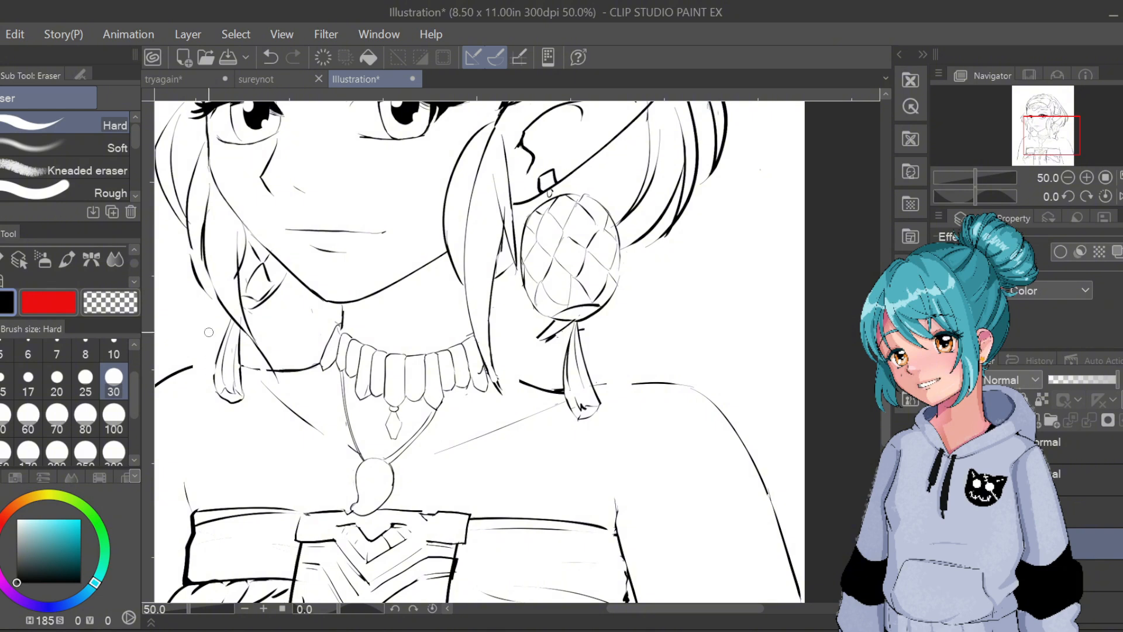
pyautogui.press('p')
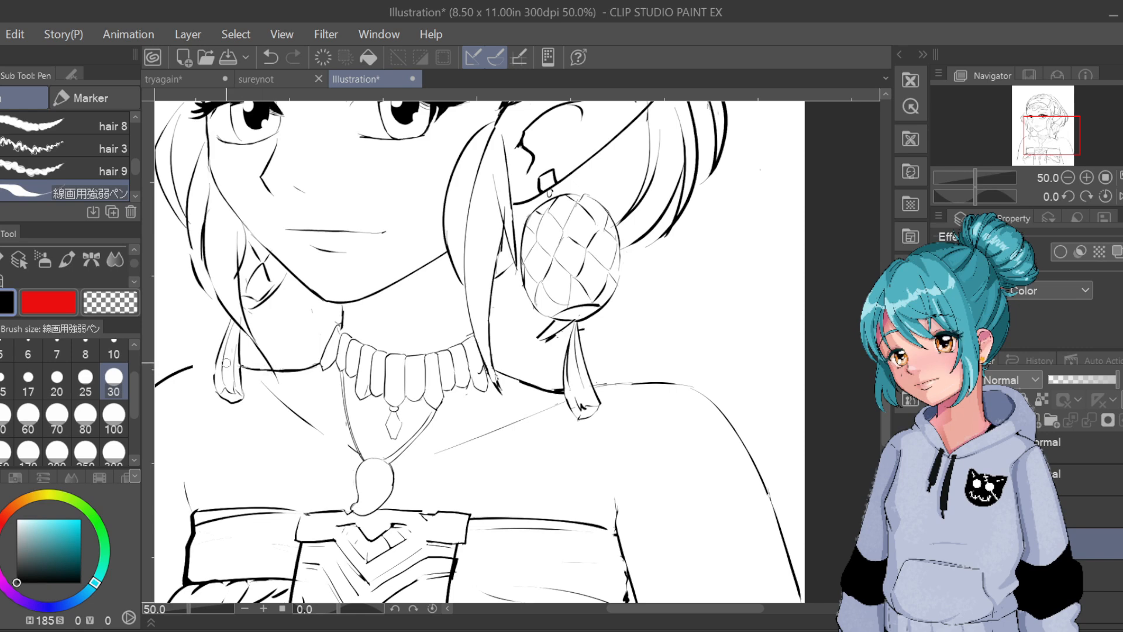
pyautogui.moveTo(190, 368); pyautogui.dragTo(214, 361)
# Remove the outer contours of both arms below the shoulders
pyautogui.scroll(-2, 201, 342)
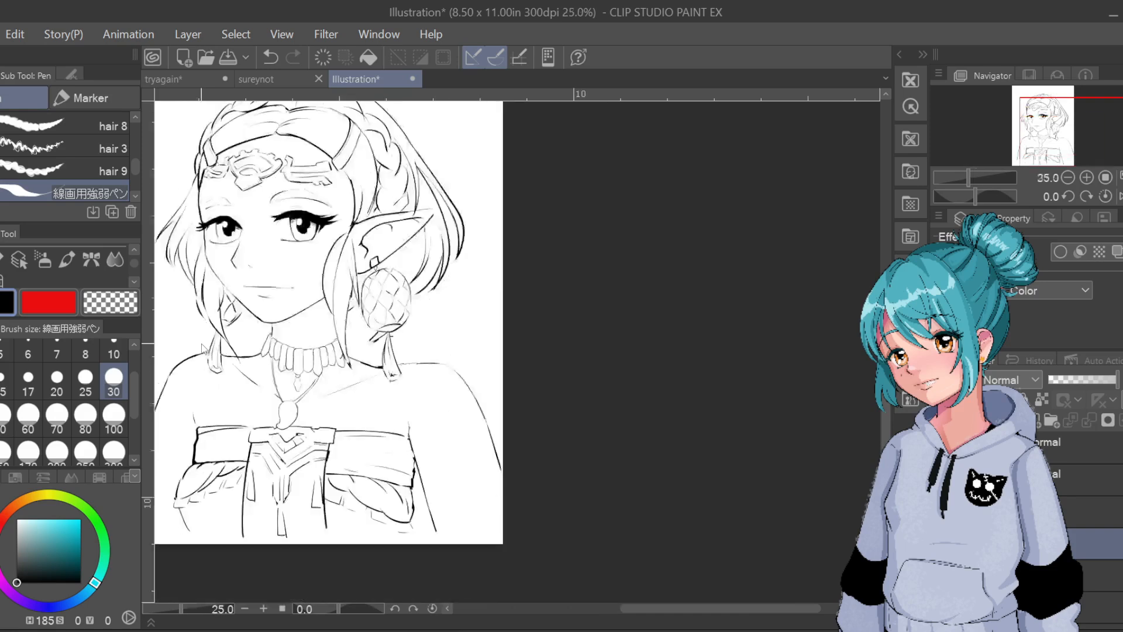
pyautogui.moveTo(382, 443); pyautogui.dragTo(586, 497)
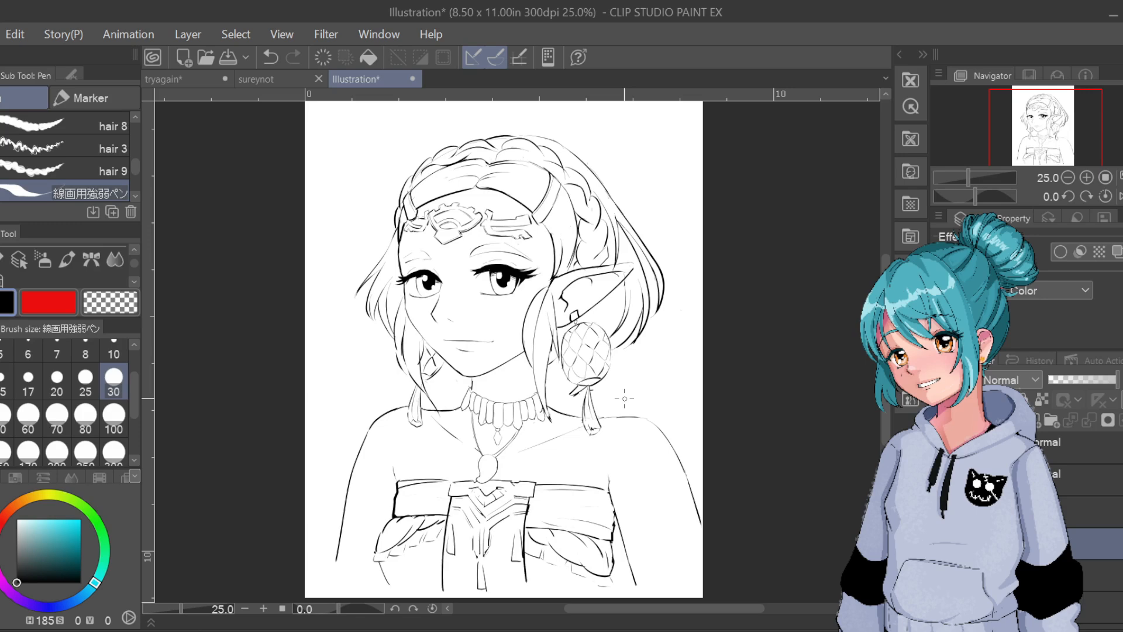
pyautogui.press('space')
pyautogui.moveTo(689, 433); pyautogui.dragTo(612, 470)
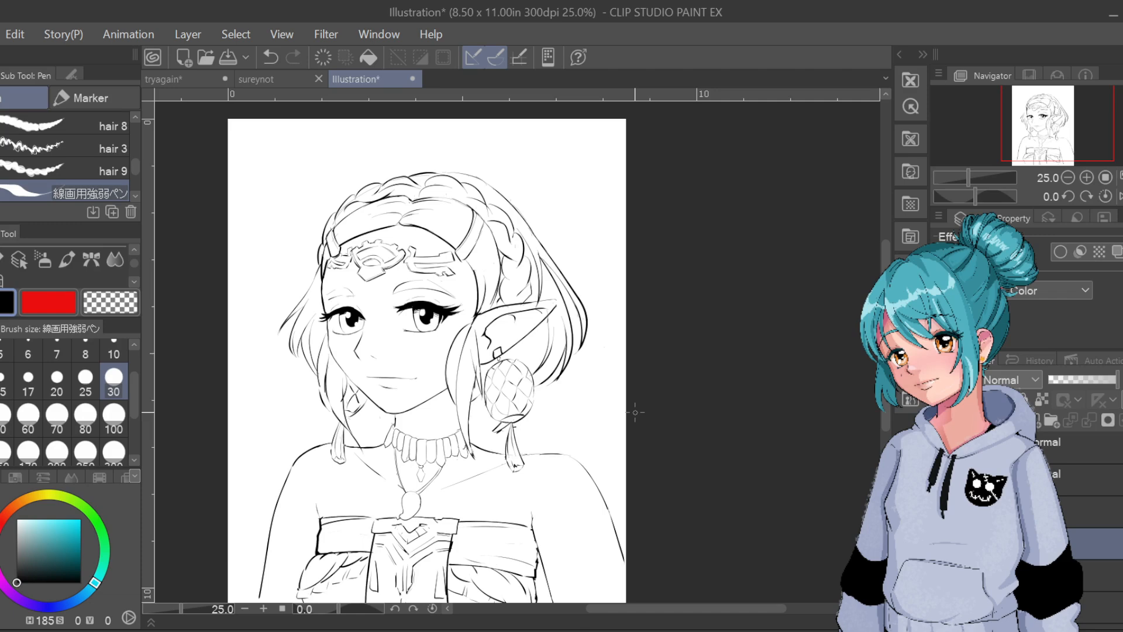
pyautogui.moveTo(635, 413)
pyautogui.mouseDown()
pyautogui.moveTo(714, 413)
pyautogui.moveTo(709, 299)
pyautogui.mouseUp()
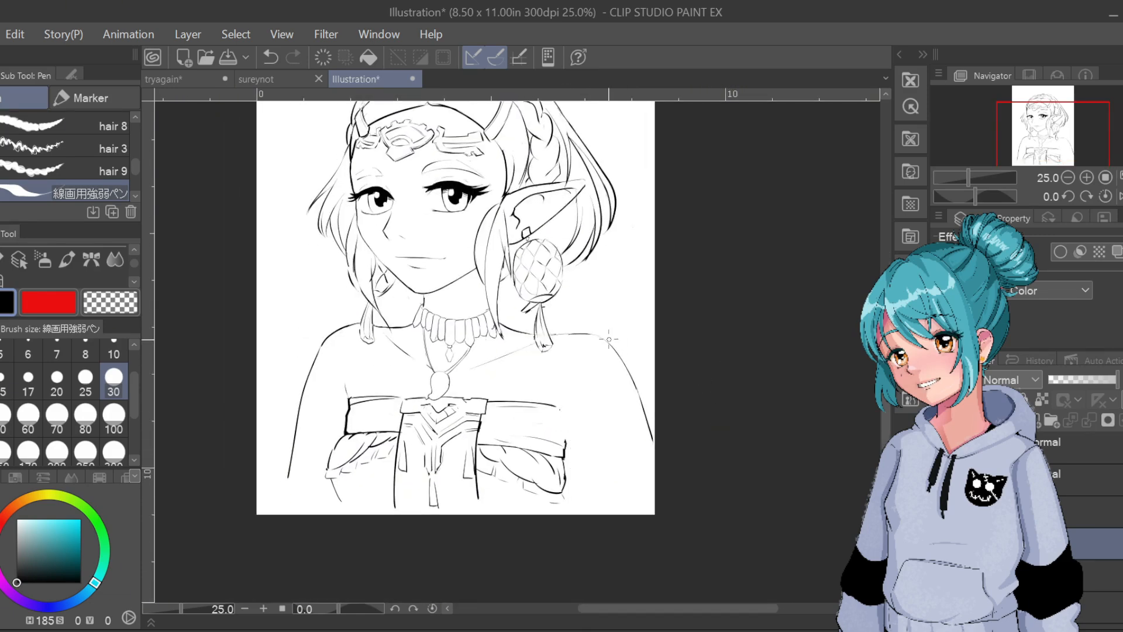
pyautogui.hotkey('ctrl', 'z')
pyautogui.hotkey('ctrl', 'z')
pyautogui.hotkey('ctrl', 'z')
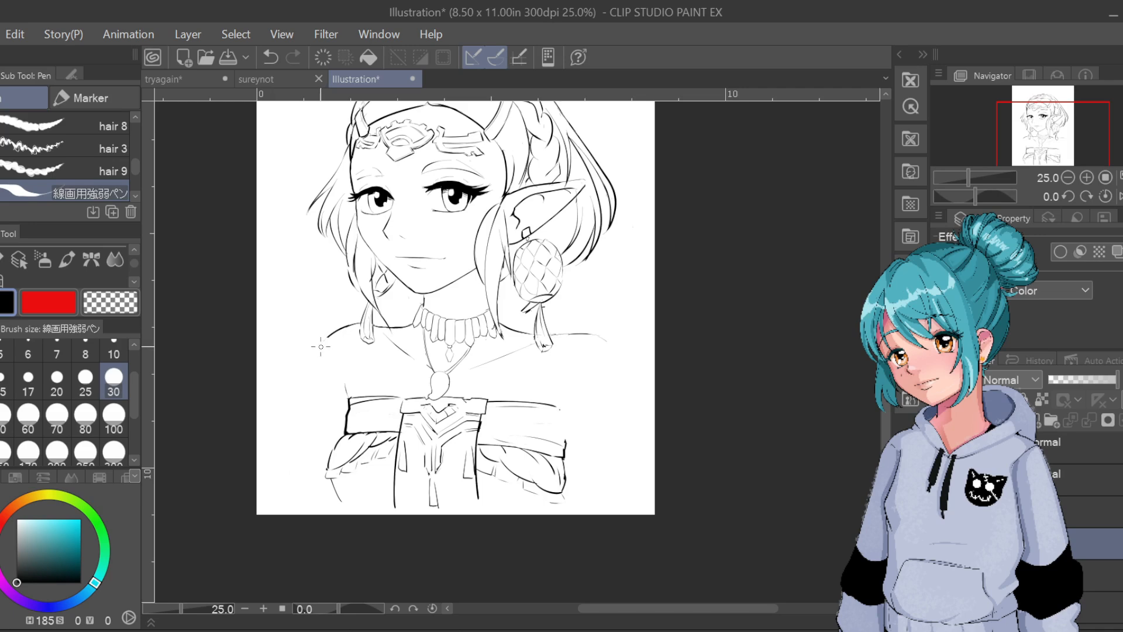
pyautogui.moveTo(315, 358)
pyautogui.mouseDown()
pyautogui.moveTo(338, 325)
pyautogui.moveTo(324, 343)
pyautogui.moveTo(310, 398)
pyautogui.moveTo(333, 338)
pyautogui.moveTo(305, 450)
pyautogui.mouseUp()
pyautogui.hotkey('ctrl', 'z')
pyautogui.hotkey('ctrl', 'z')
pyautogui.hotkey('ctrl', 'z')
pyautogui.hotkey('ctrl', 'z')
pyautogui.hotkey('ctrl', 'z')
# Draw the arm opposite the large earring slanting outward, with its outer contour reaching the page's side edge and an inner line below the bodice
pyautogui.moveTo(313, 353); pyautogui.dragTo(331, 335)
pyautogui.moveTo(314, 352); pyautogui.dragTo(267, 438)
pyautogui.hotkey('ctrl', 'z')
pyautogui.hotkey('ctrl', 'z')
pyautogui.hotkey('ctrl', 'y')
pyautogui.hotkey('ctrl', 'z')
pyautogui.moveTo(305, 363); pyautogui.dragTo(257, 443)
pyautogui.moveTo(286, 495); pyautogui.dragTo(334, 441)
pyautogui.hotkey('ctrl', 'z')
pyautogui.moveTo(277, 504); pyautogui.dragTo(335, 440)
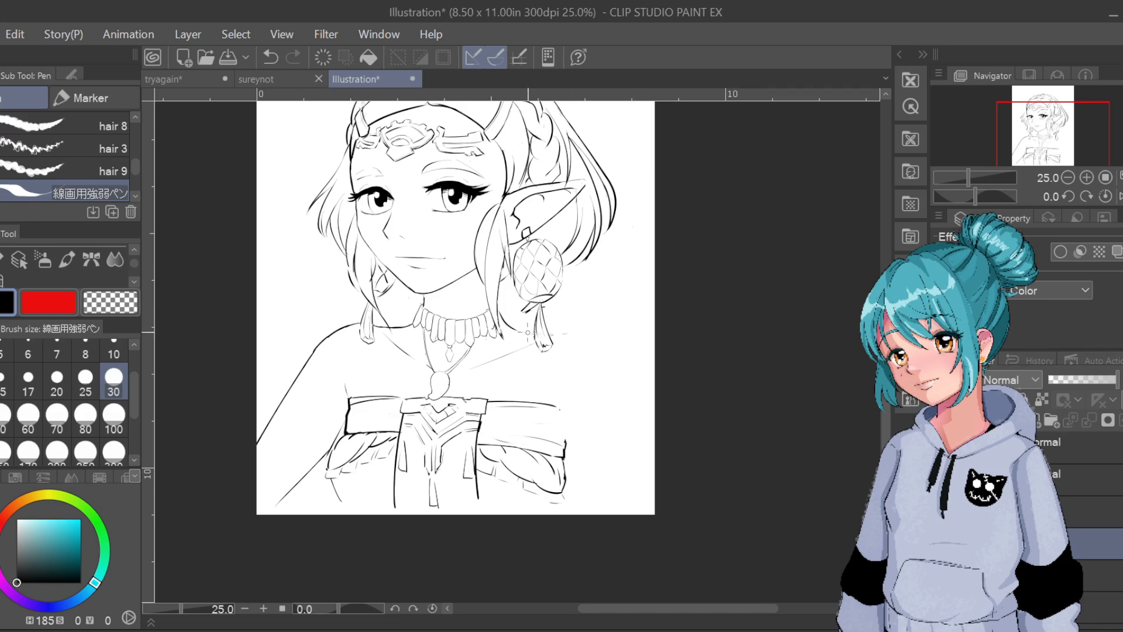
# Redraw the shoulder beside the large earring's tassel and curve it down into the outer contour of the arm
pyautogui.moveTo(529, 333); pyautogui.dragTo(608, 340)
pyautogui.hotkey('ctrl', 'z')
pyautogui.moveTo(542, 331); pyautogui.dragTo(614, 334)
pyautogui.hotkey('ctrl', 'z')
pyautogui.hotkey('ctrl', 'z')
pyautogui.moveTo(535, 336); pyautogui.dragTo(606, 330)
pyautogui.hotkey('ctrl', 'z')
pyautogui.moveTo(498, 316)
pyautogui.mouseDown()
pyautogui.moveTo(614, 354)
pyautogui.moveTo(603, 343)
pyautogui.moveTo(620, 393)
pyautogui.mouseUp()
pyautogui.hotkey('ctrl', 'z')
pyautogui.moveTo(595, 341)
pyautogui.mouseDown()
pyautogui.moveTo(631, 392)
pyautogui.moveTo(613, 512)
pyautogui.mouseUp()
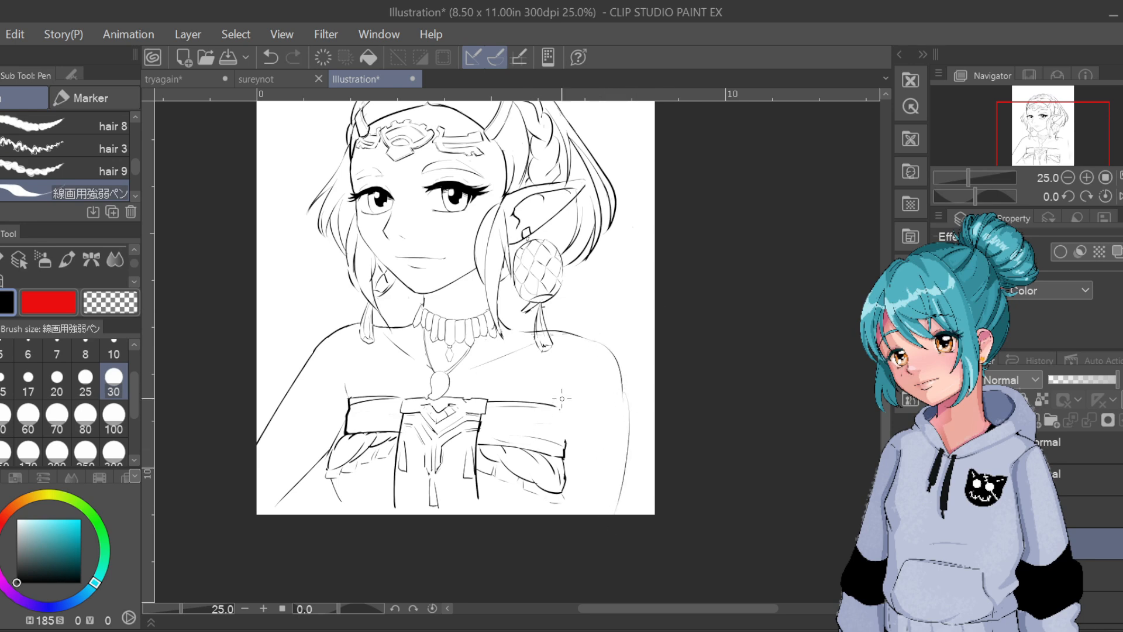
# Redraw the lower outer contour of the large-earring-side arm, angled slightly inward to the page's bottom edge
pyautogui.moveTo(560, 395); pyautogui.dragTo(545, 513)
pyautogui.hotkey('ctrl', 'z')
pyautogui.hotkey('ctrl', 'z')
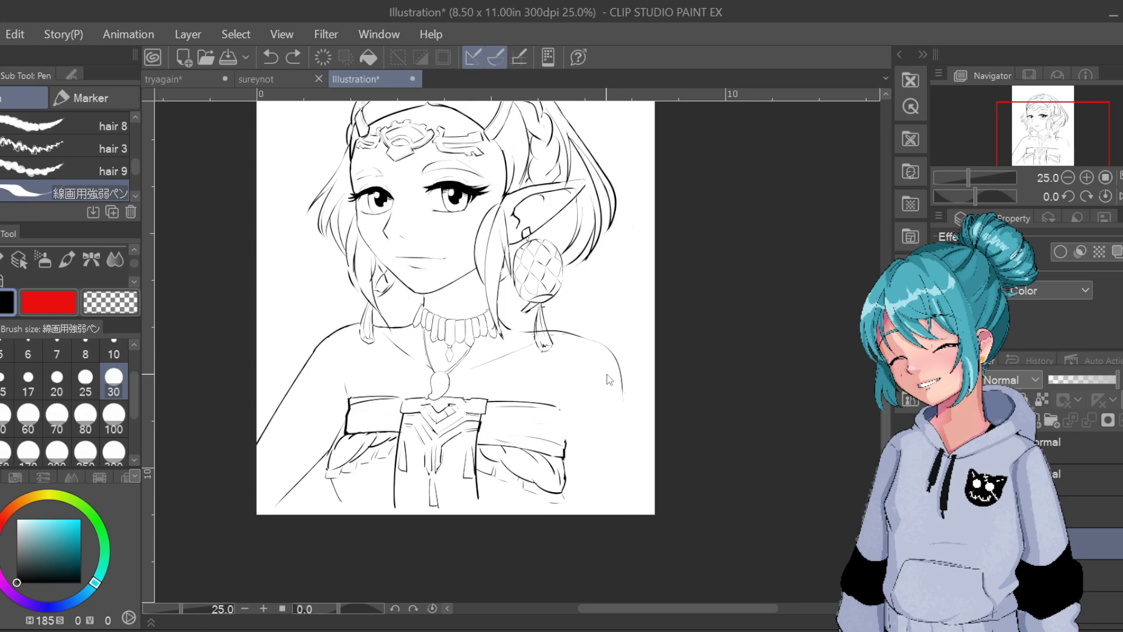
pyautogui.moveTo(622, 393); pyautogui.dragTo(606, 506)
pyautogui.hotkey('ctrl', 'z')
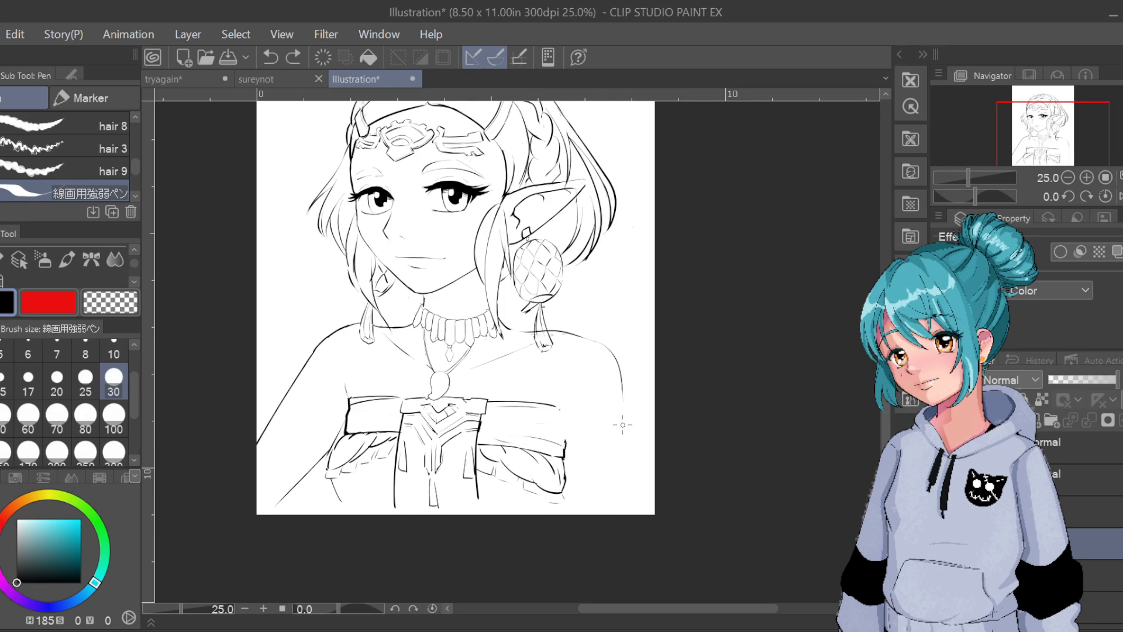
pyautogui.moveTo(622, 404); pyautogui.dragTo(607, 491)
pyautogui.hotkey('ctrl', 'z')
pyautogui.moveTo(621, 402); pyautogui.dragTo(603, 513)
# Draw the inner contour of the same arm from the bodice's upper corner to the page's bottom edge and reinforce its outer contour
pyautogui.moveTo(560, 390); pyautogui.dragTo(535, 516)
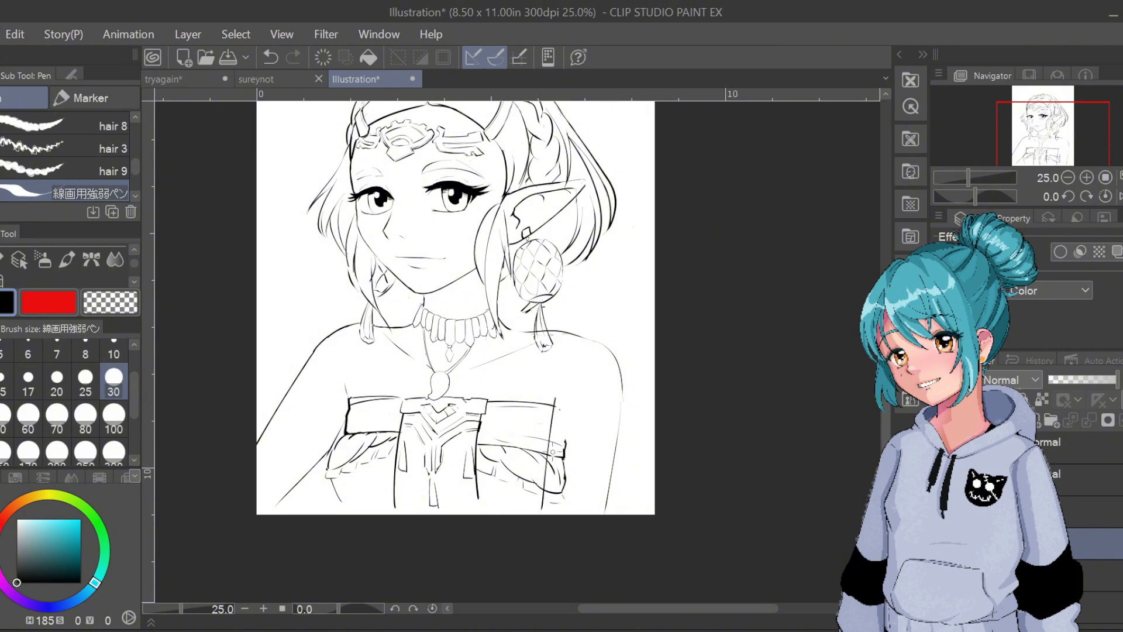
pyautogui.hotkey('ctrl', 'z')
pyautogui.moveTo(560, 394); pyautogui.dragTo(531, 525)
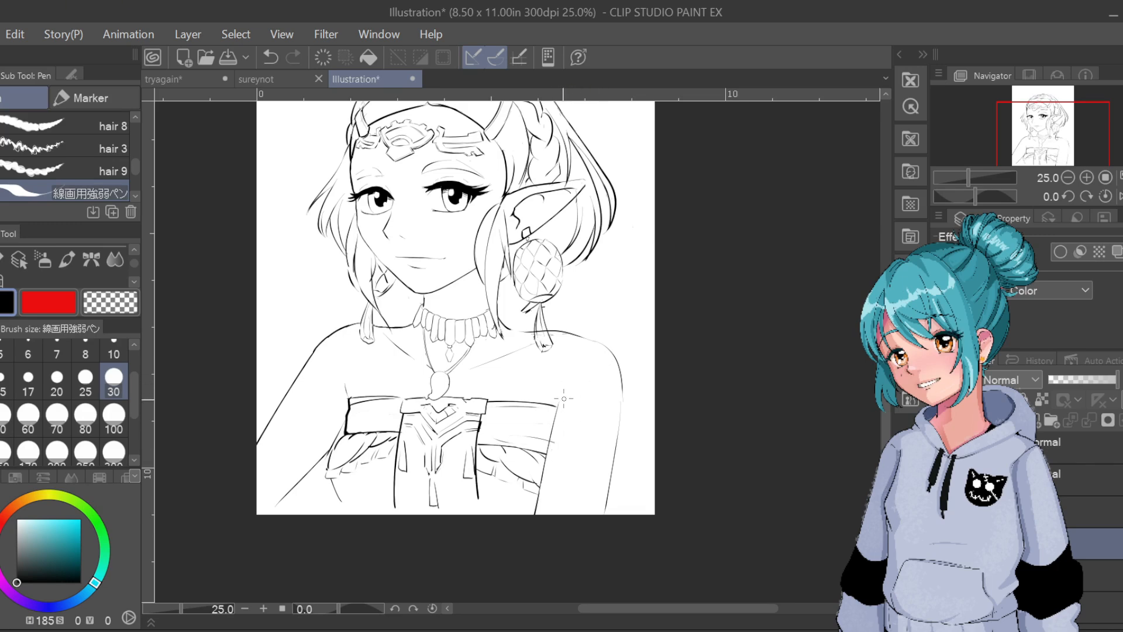
pyautogui.press('space')
pyautogui.moveTo(581, 338); pyautogui.dragTo(572, 361)
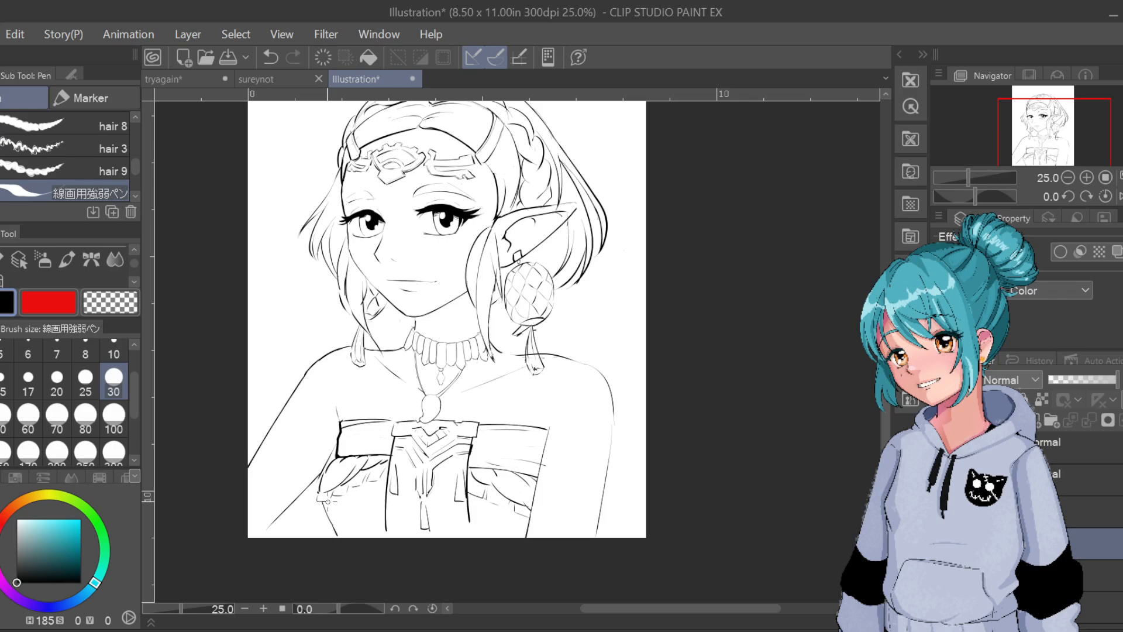
pyautogui.moveTo(613, 414); pyautogui.dragTo(608, 461)
pyautogui.moveTo(612, 410); pyautogui.dragTo(603, 483)
pyautogui.moveTo(641, 346); pyautogui.dragTo(620, 380)
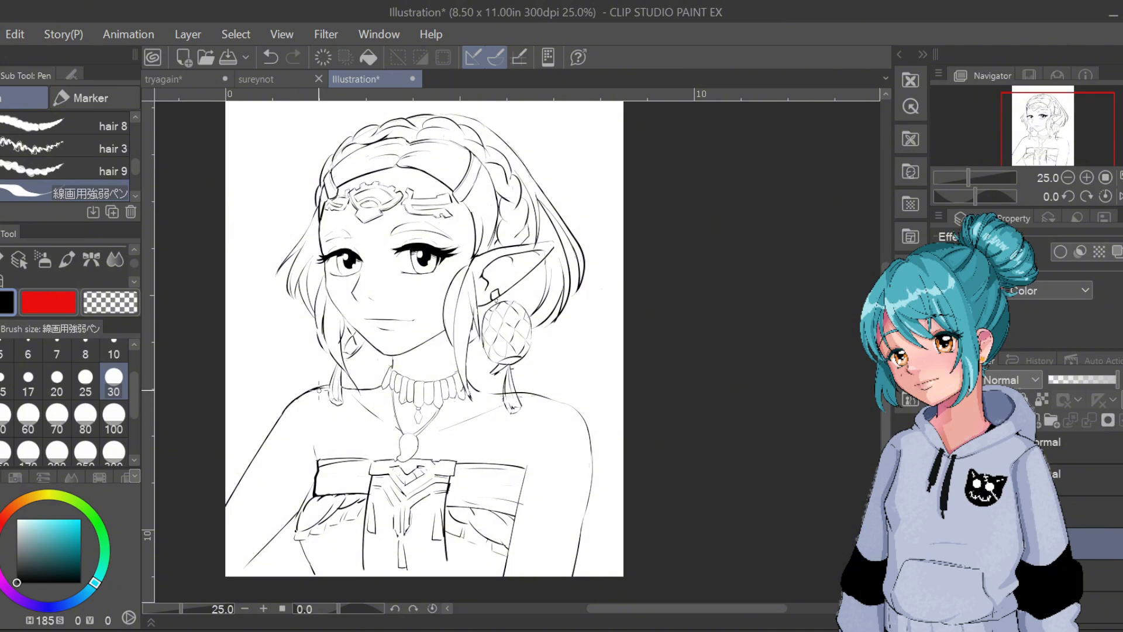
pyautogui.moveTo(318, 390); pyautogui.dragTo(369, 387)
pyautogui.hotkey('ctrl', 'z')
pyautogui.hotkey('ctrl', 'z')
# Rework the bodice's side edge and the inner arm line beneath it on the large earring's side
pyautogui.moveTo(524, 465); pyautogui.dragTo(520, 547)
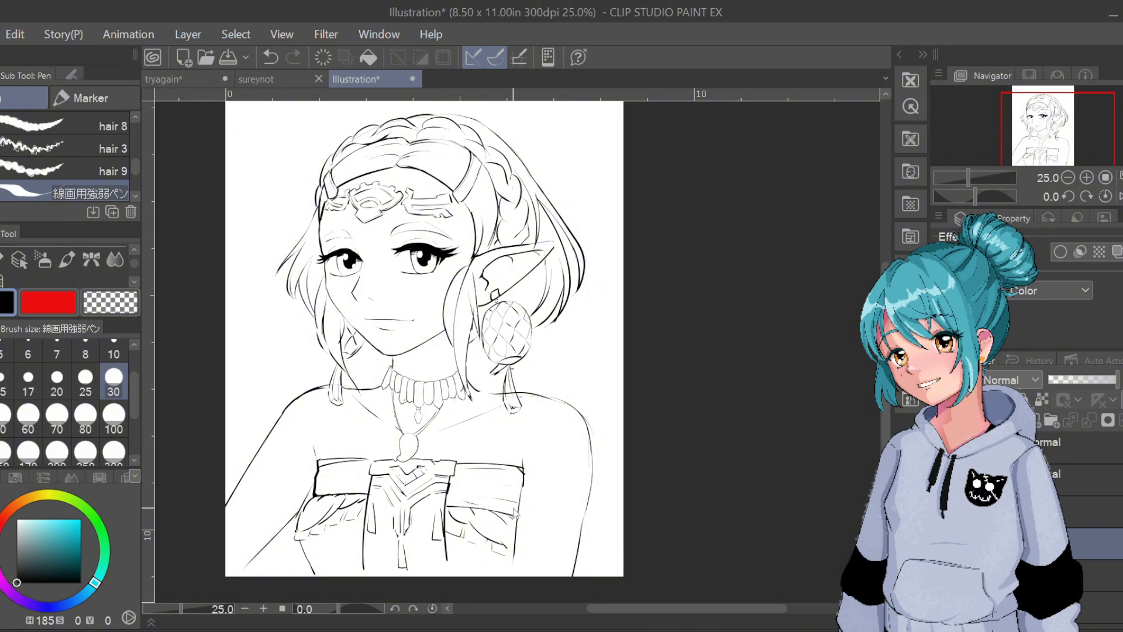
pyautogui.hotkey('ctrl', 'z')
pyautogui.moveTo(249, 563); pyautogui.dragTo(243, 568)
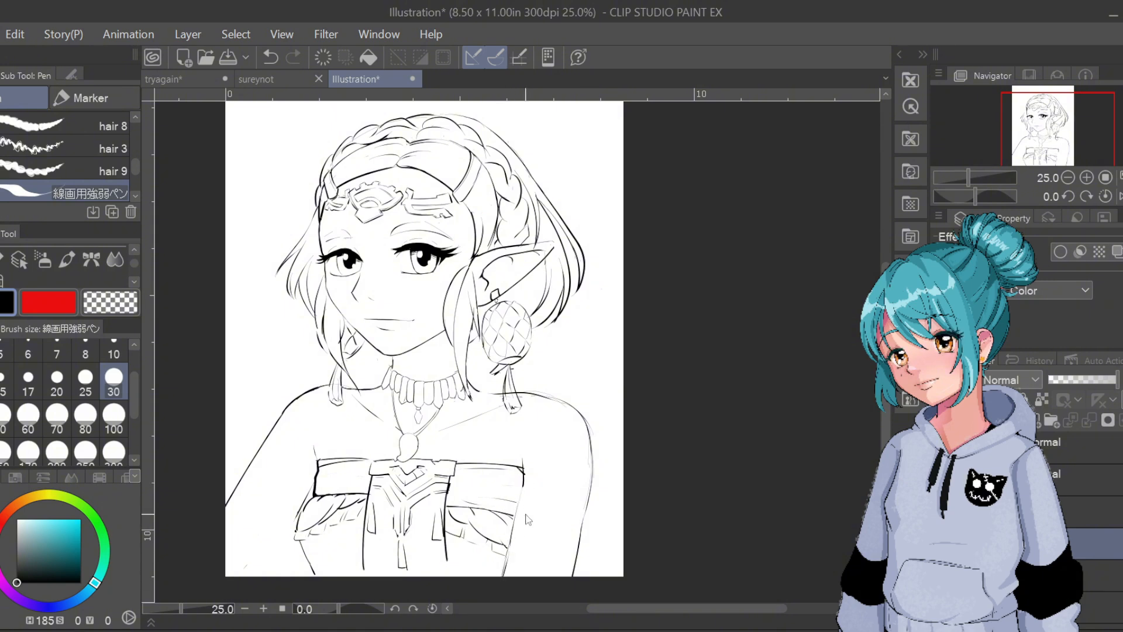
pyautogui.hotkey('ctrl', 'z')
pyautogui.moveTo(508, 545); pyautogui.dragTo(501, 576)
pyautogui.hotkey('ctrl', 'z')
# Redraw the slanted inner line of the opposite arm from the bodice's outer edge to the page's bottom corner
pyautogui.moveTo(317, 472); pyautogui.dragTo(314, 491)
pyautogui.moveTo(232, 576); pyautogui.dragTo(289, 520)
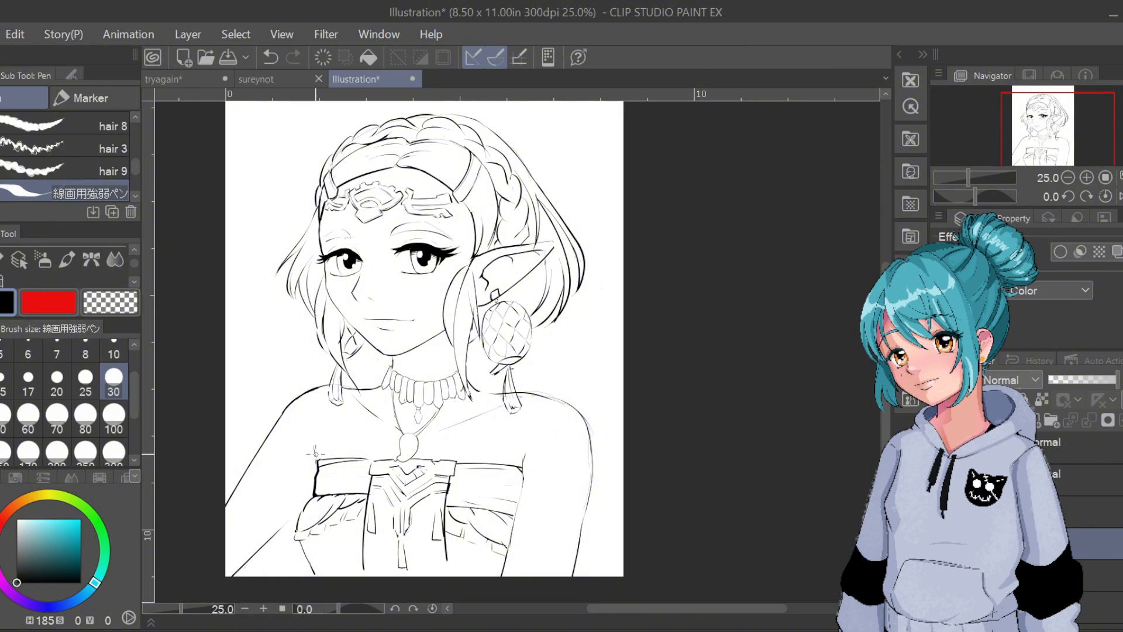
pyautogui.hotkey('ctrl', 'z')
pyautogui.hotkey('ctrl', 'y')
pyautogui.hotkey('ctrl', 'z')
pyautogui.hotkey('ctrl', 'z')
pyautogui.moveTo(290, 520); pyautogui.dragTo(311, 498)
pyautogui.hotkey('ctrl', 'z')
pyautogui.hotkey('ctrl', 'z')
# Try new slanted outer contours for the arm opposite the large earring, running from the page's side edge up to the shoulder
pyautogui.moveTo(253, 461)
pyautogui.mouseDown()
pyautogui.moveTo(236, 493)
pyautogui.moveTo(268, 437)
pyautogui.moveTo(231, 490)
pyautogui.moveTo(322, 377)
pyautogui.mouseUp()
pyautogui.hotkey('ctrl', 'z')
pyautogui.hotkey('ctrl', 'z')
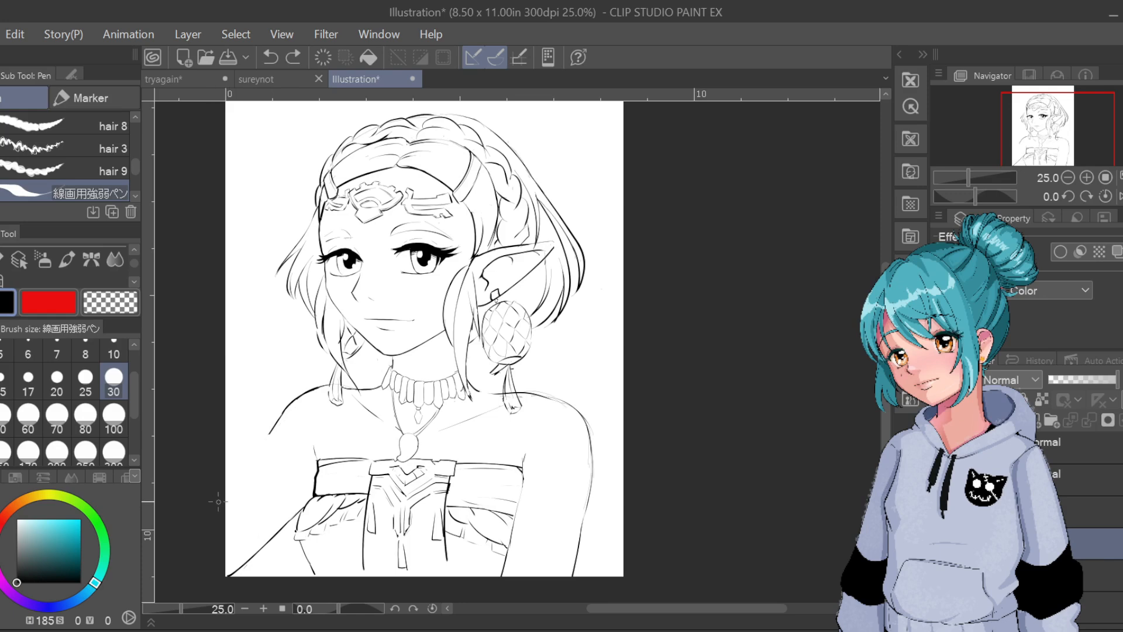
pyautogui.moveTo(215, 501); pyautogui.dragTo(301, 405)
pyautogui.hotkey('ctrl', 'z')
pyautogui.moveTo(210, 507); pyautogui.dragTo(304, 393)
pyautogui.hotkey('ctrl', 'z')
pyautogui.moveTo(322, 386)
pyautogui.mouseDown()
pyautogui.moveTo(269, 440)
pyautogui.moveTo(308, 388)
pyautogui.mouseUp()
pyautogui.hotkey('ctrl', 'z')
# Redraw the rounded shoulder curve on the small earring's side and remove the slanted inner arm line below it
pyautogui.moveTo(269, 437); pyautogui.dragTo(328, 357)
pyautogui.moveTo(274, 437); pyautogui.dragTo(316, 388)
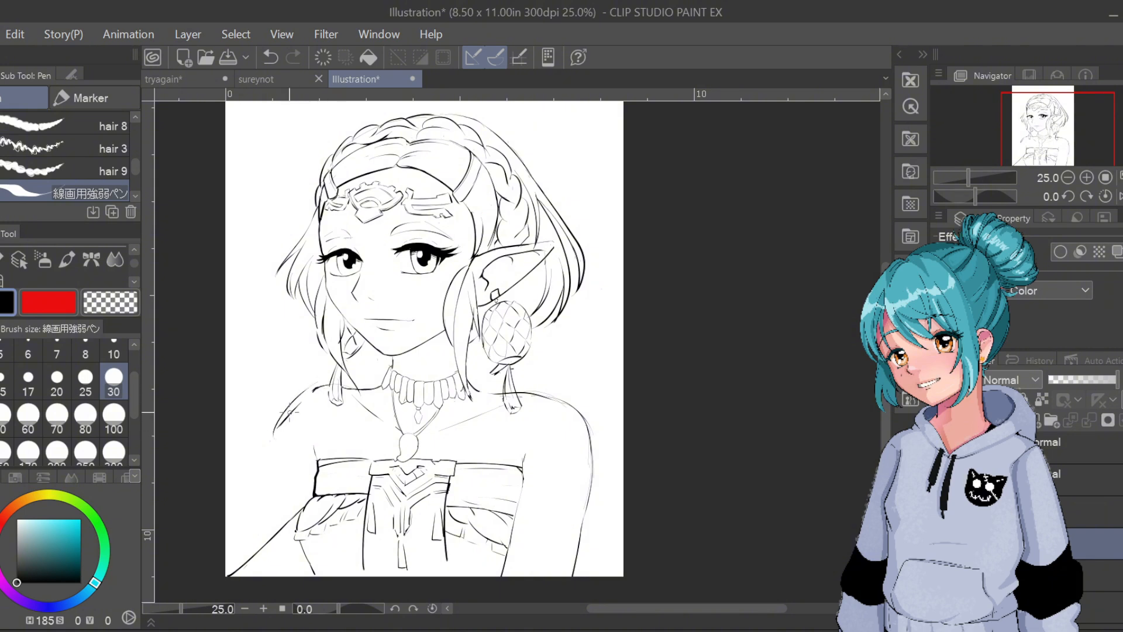
pyautogui.hotkey('ctrl', 'z')
pyautogui.moveTo(275, 429); pyautogui.dragTo(318, 387)
pyautogui.hotkey('ctrl', 'z')
pyautogui.moveTo(279, 426); pyautogui.dragTo(322, 386)
pyautogui.moveTo(287, 522)
pyautogui.mouseDown()
pyautogui.moveTo(266, 546)
pyautogui.moveTo(258, 522)
pyautogui.moveTo(265, 534)
pyautogui.moveTo(290, 516)
pyautogui.moveTo(233, 578)
pyautogui.mouseUp()
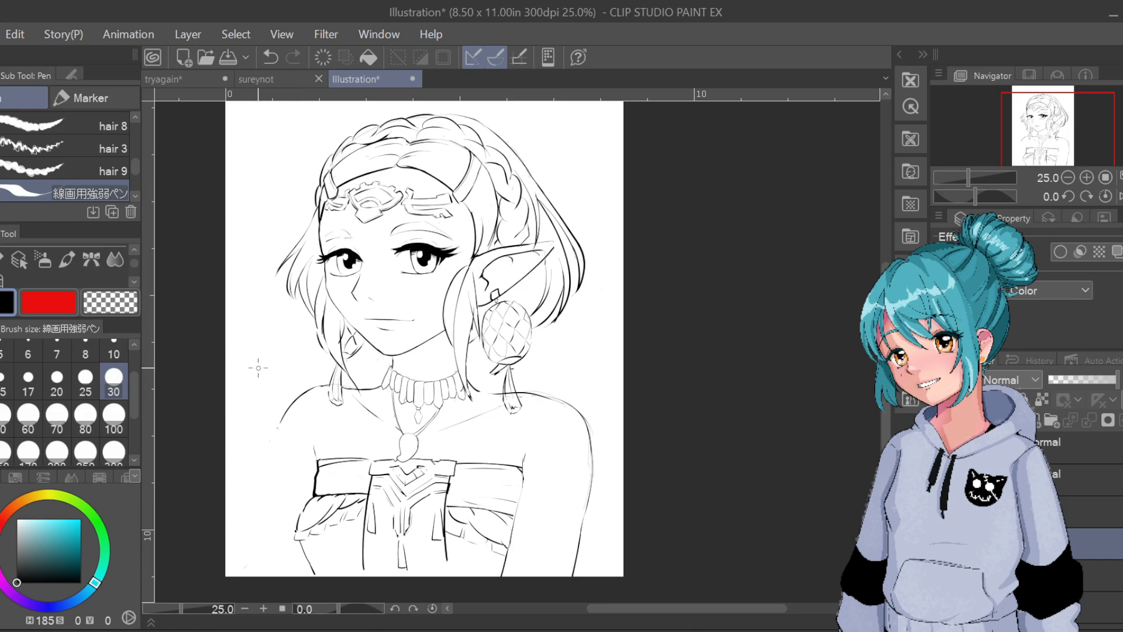
# Draw the outer contour of that arm hanging nearly straight down from the rounded shoulder to the page's bottom edge
pyautogui.moveTo(281, 421); pyautogui.dragTo(275, 471)
pyautogui.hotkey('ctrl', 'z')
pyautogui.moveTo(281, 423); pyautogui.dragTo(279, 415)
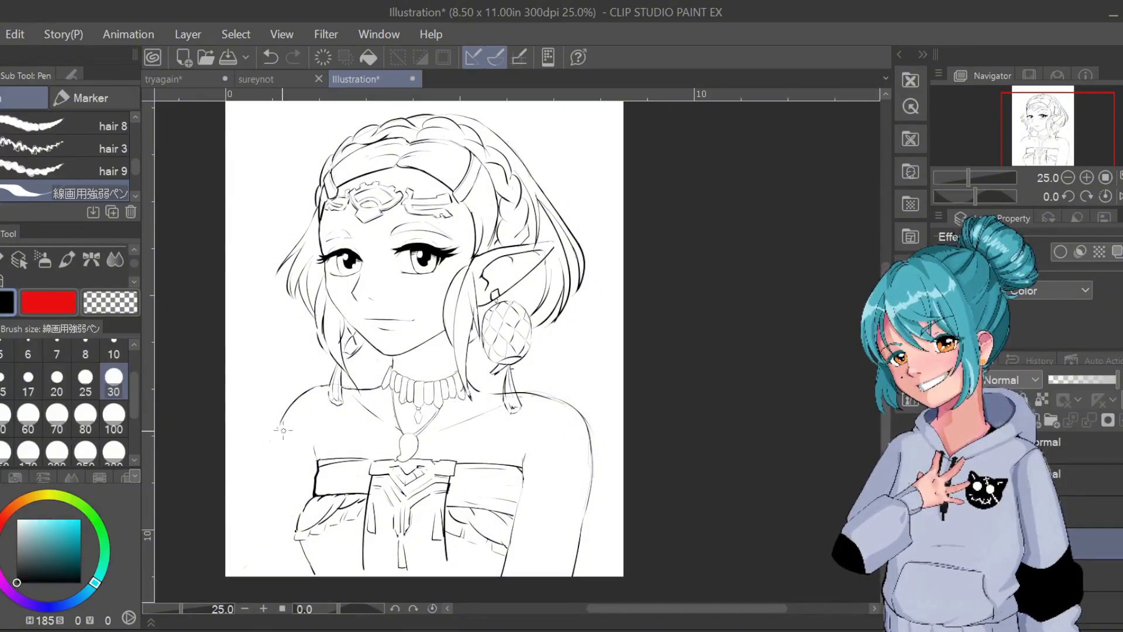
pyautogui.moveTo(279, 426); pyautogui.dragTo(275, 508)
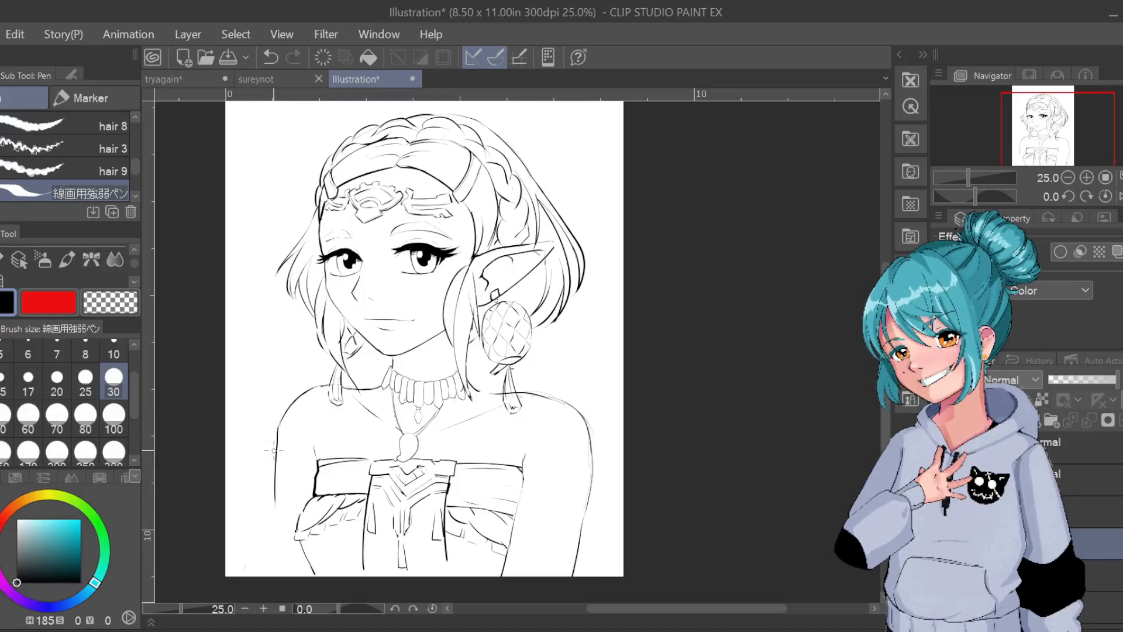
pyautogui.hotkey('ctrl', 'z')
pyautogui.moveTo(281, 428); pyautogui.dragTo(279, 516)
pyautogui.hotkey('ctrl', 'z')
pyautogui.moveTo(282, 419); pyautogui.dragTo(282, 511)
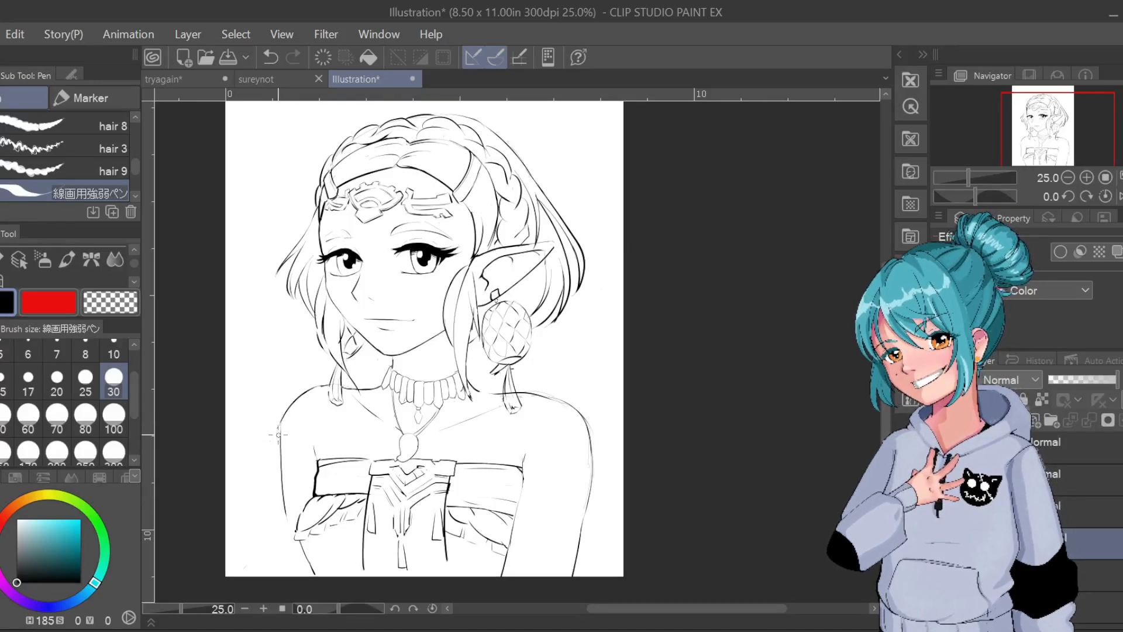
pyautogui.hotkey('ctrl', 'z')
pyautogui.moveTo(279, 421); pyautogui.dragTo(282, 558)
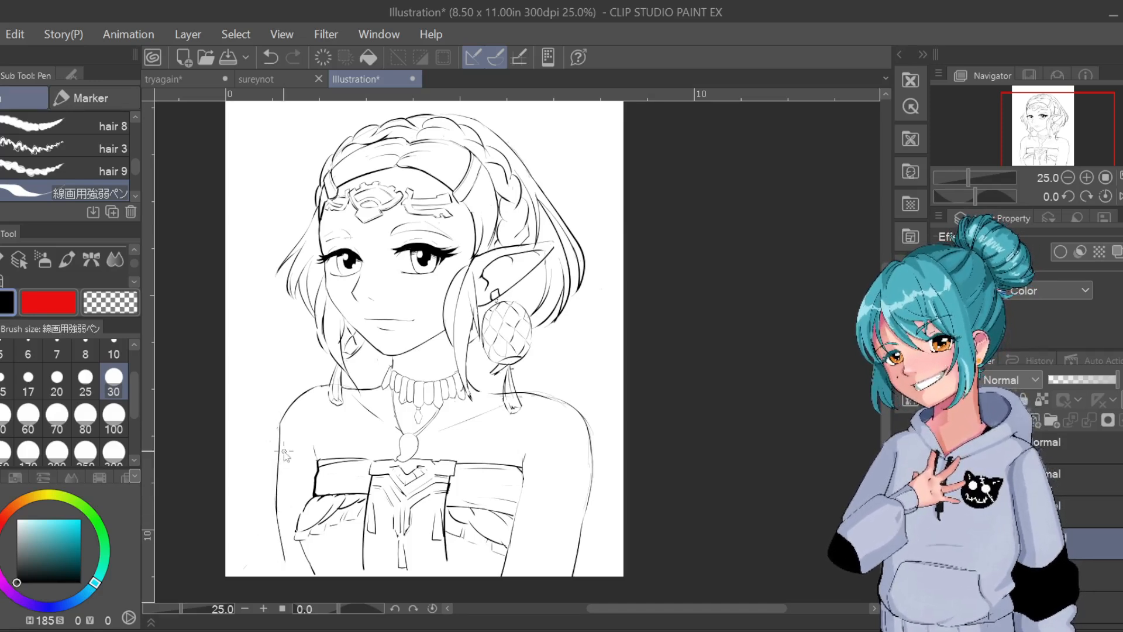
pyautogui.hotkey('ctrl', 'z')
pyautogui.hotkey('ctrl', 'z')
pyautogui.moveTo(282, 434); pyautogui.dragTo(276, 542)
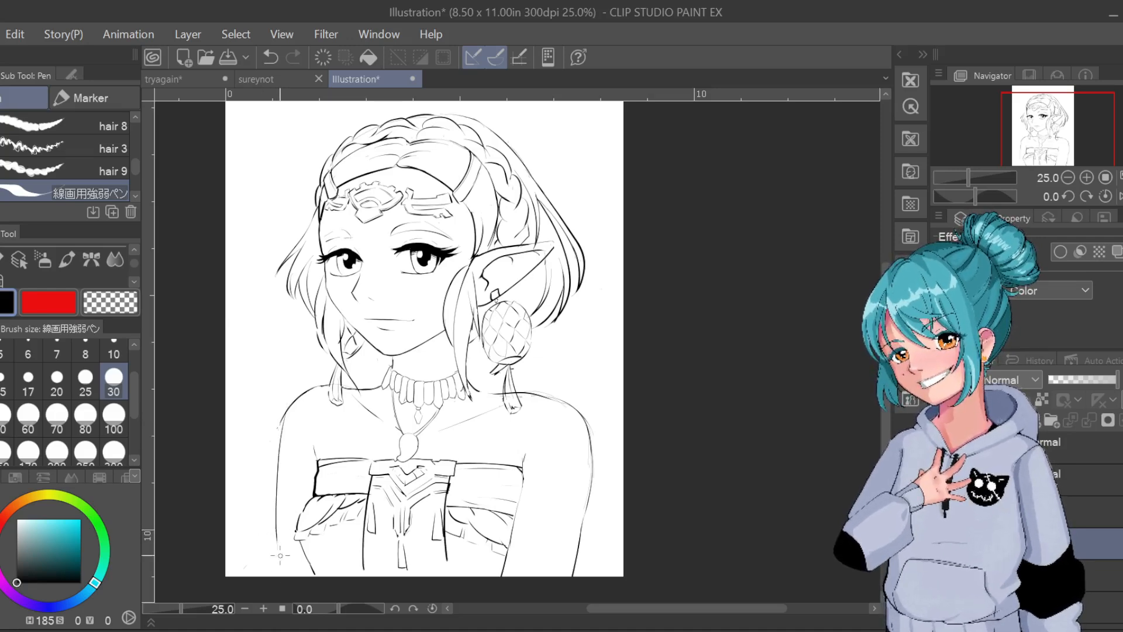
pyautogui.moveTo(277, 543); pyautogui.dragTo(283, 574)
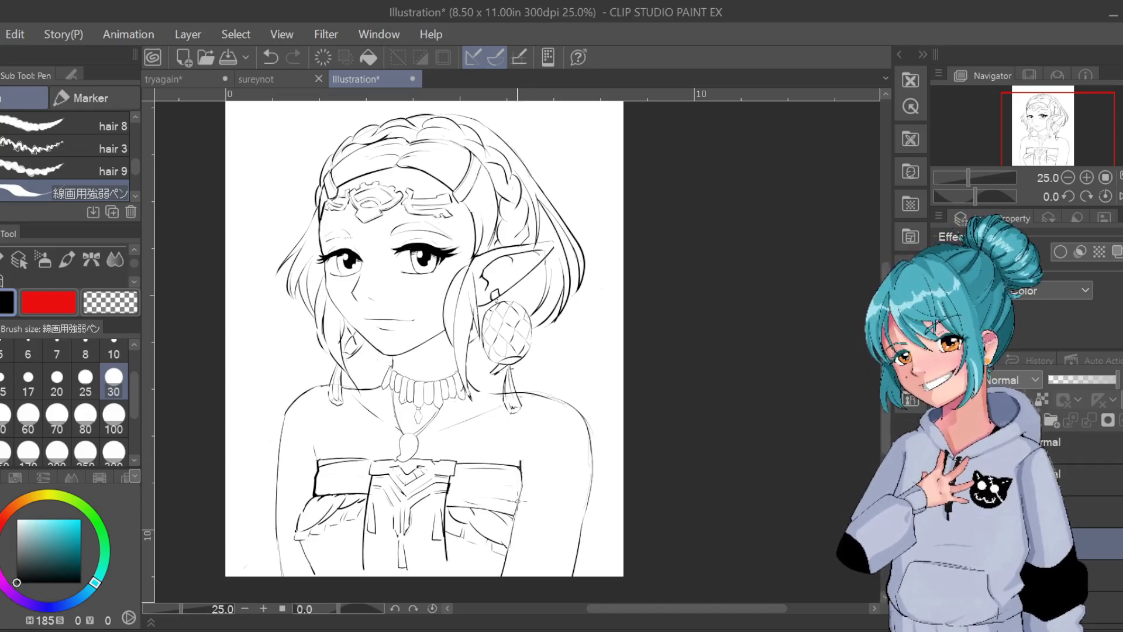
# Try alternative inner arm lines along and below the bodice's side edge on the large earring's side
pyautogui.hotkey('ctrl', 'z')
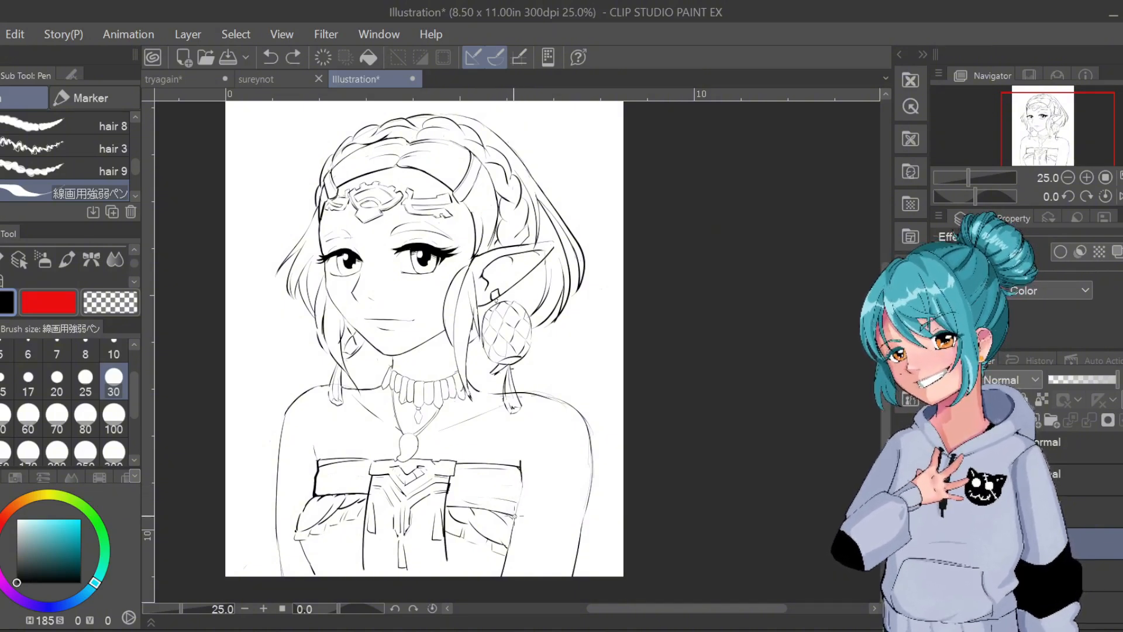
pyautogui.moveTo(520, 500); pyautogui.dragTo(507, 556)
pyautogui.hotkey('ctrl', 'z')
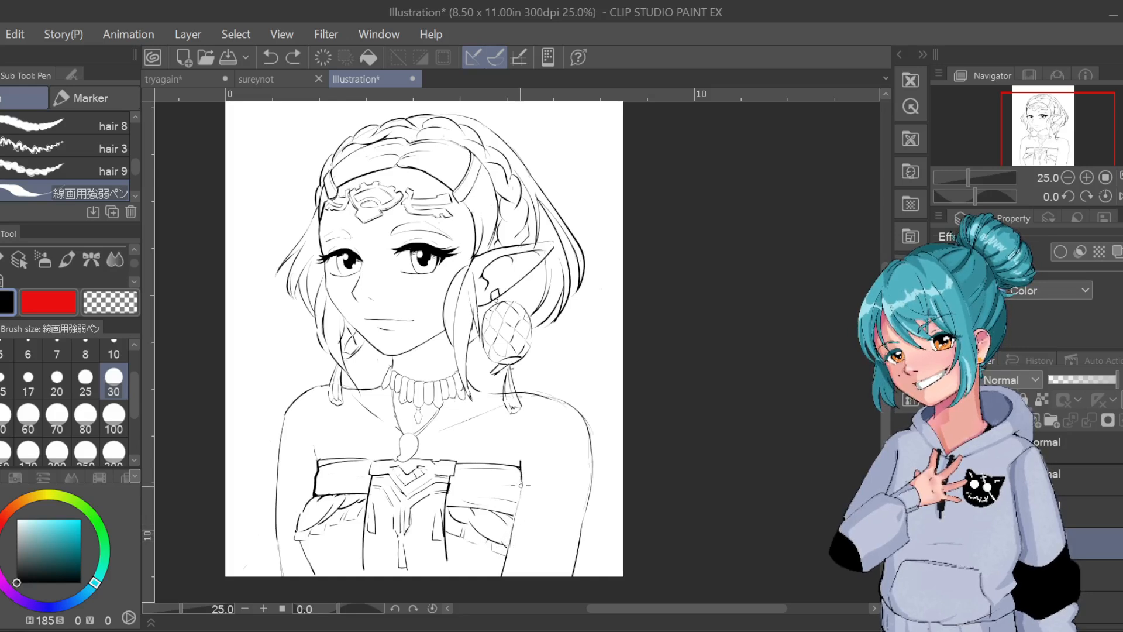
pyautogui.moveTo(518, 501); pyautogui.dragTo(509, 552)
pyautogui.hotkey('ctrl', 'z')
pyautogui.moveTo(516, 510); pyautogui.dragTo(506, 576)
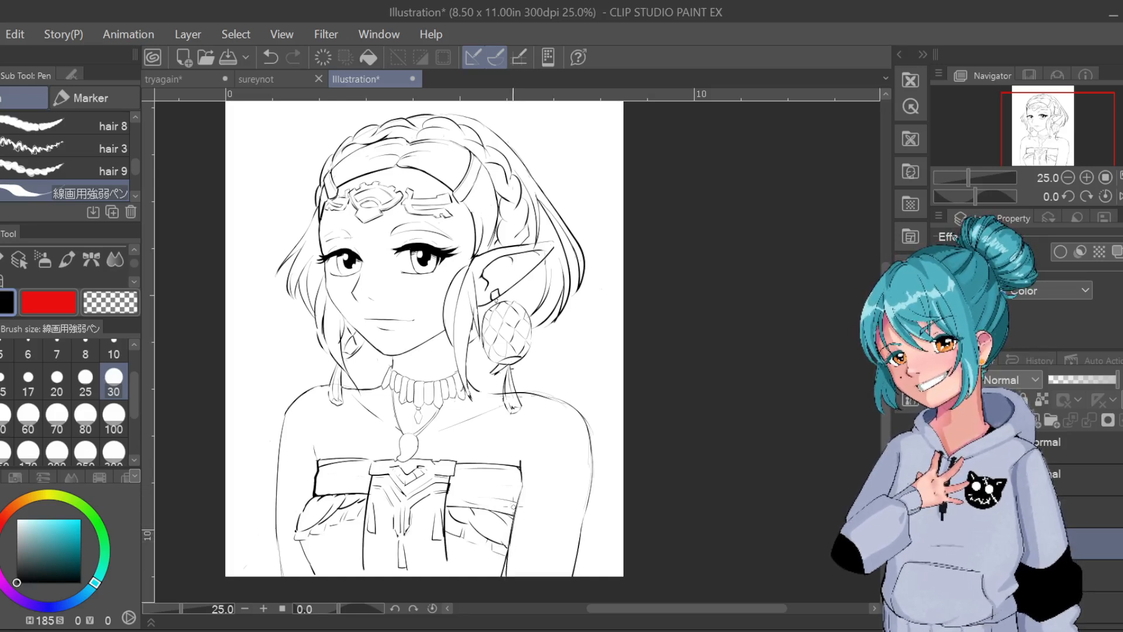
pyautogui.hotkey('ctrl', 'z')
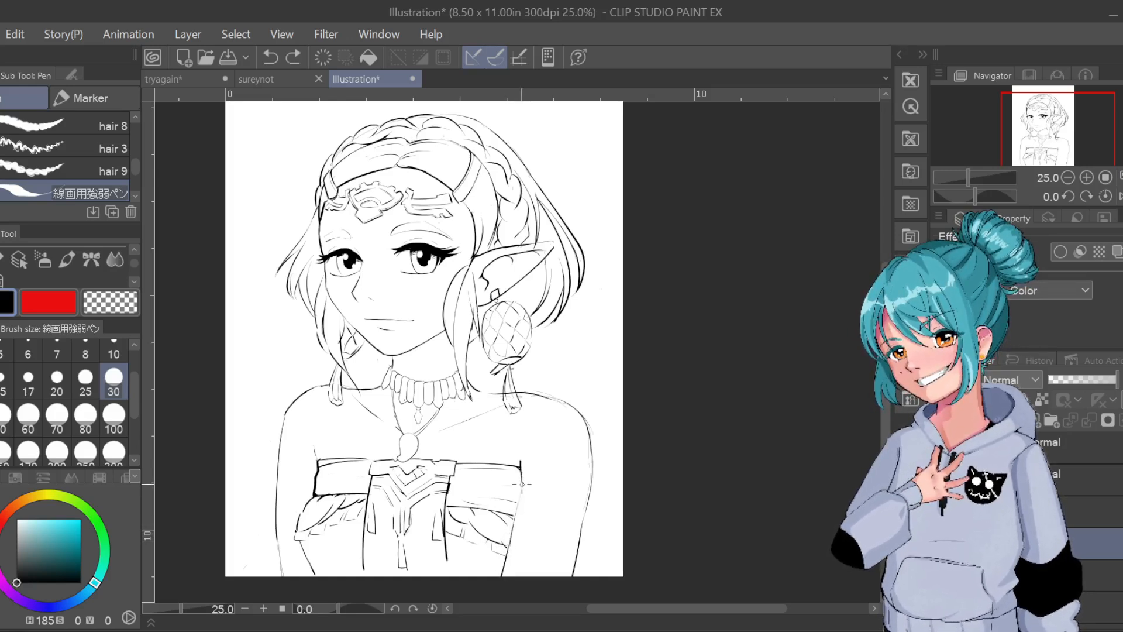
pyautogui.moveTo(522, 485)
pyautogui.mouseDown()
pyautogui.moveTo(504, 564)
pyautogui.moveTo(518, 510)
pyautogui.moveTo(507, 552)
pyautogui.mouseUp()
pyautogui.hotkey('ctrl', 'z')
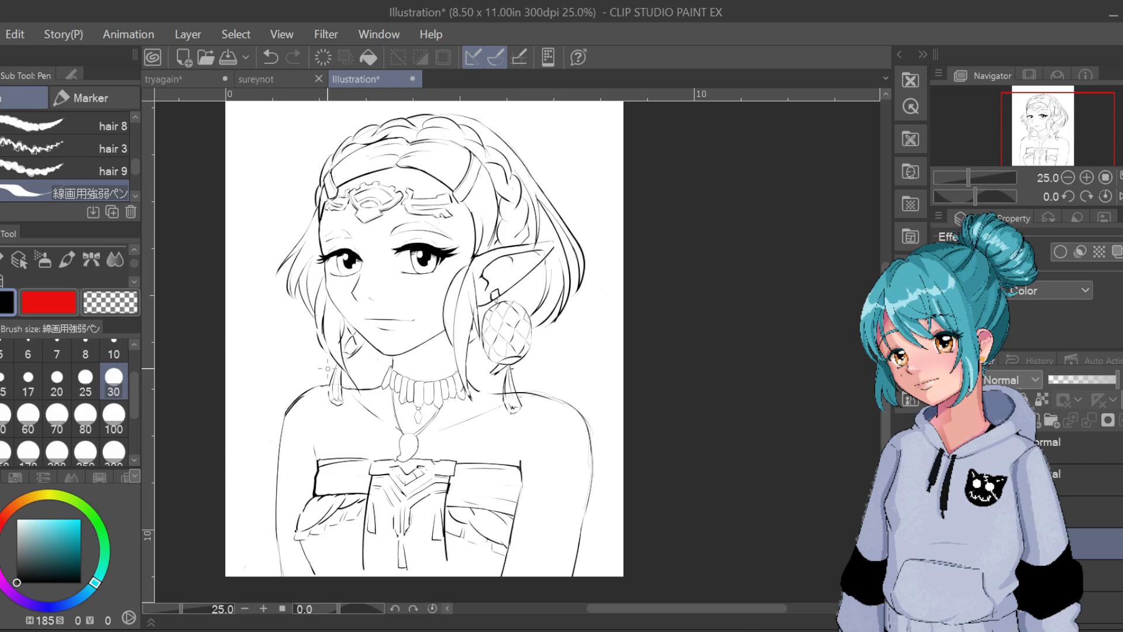
# Try thickening the shoulder curve on the small earring's side where it turns into the arm
pyautogui.hotkey('ctrl', 'z')
pyautogui.moveTo(290, 402); pyautogui.dragTo(286, 408)
pyautogui.hotkey('ctrl', 'z')
pyautogui.moveTo(284, 419); pyautogui.dragTo(295, 404)
pyautogui.hotkey('ctrl', 'z')
pyautogui.hotkey('ctrl', 'z')
pyautogui.hotkey('ctrl', 'z')
# Rework the shoulder line beside the large earring's tassel
pyautogui.moveTo(539, 393); pyautogui.dragTo(562, 400)
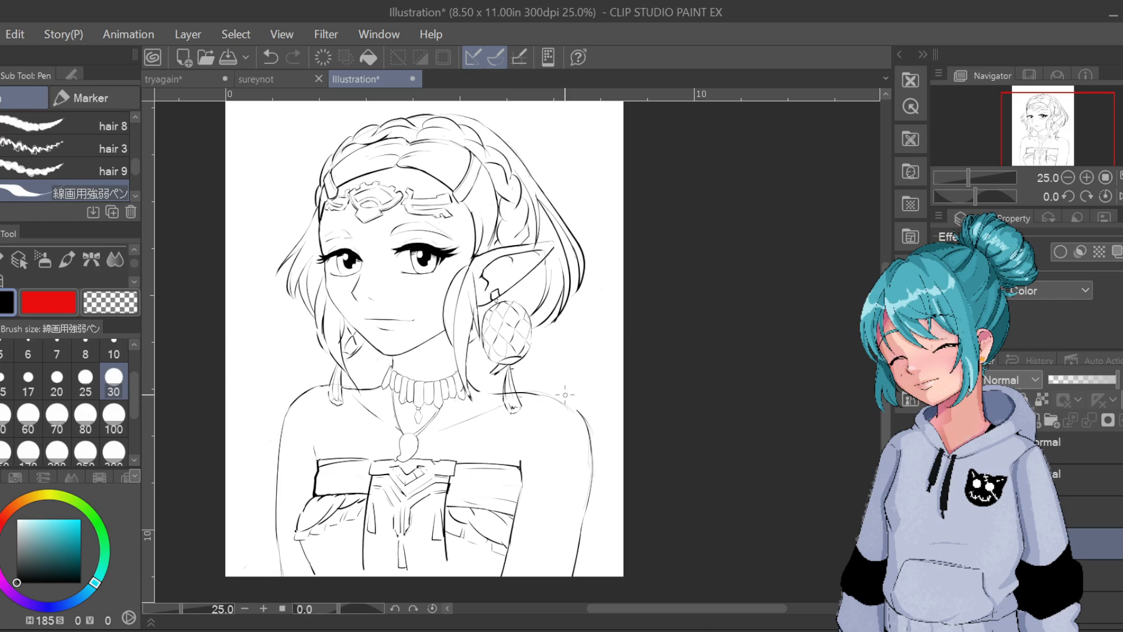